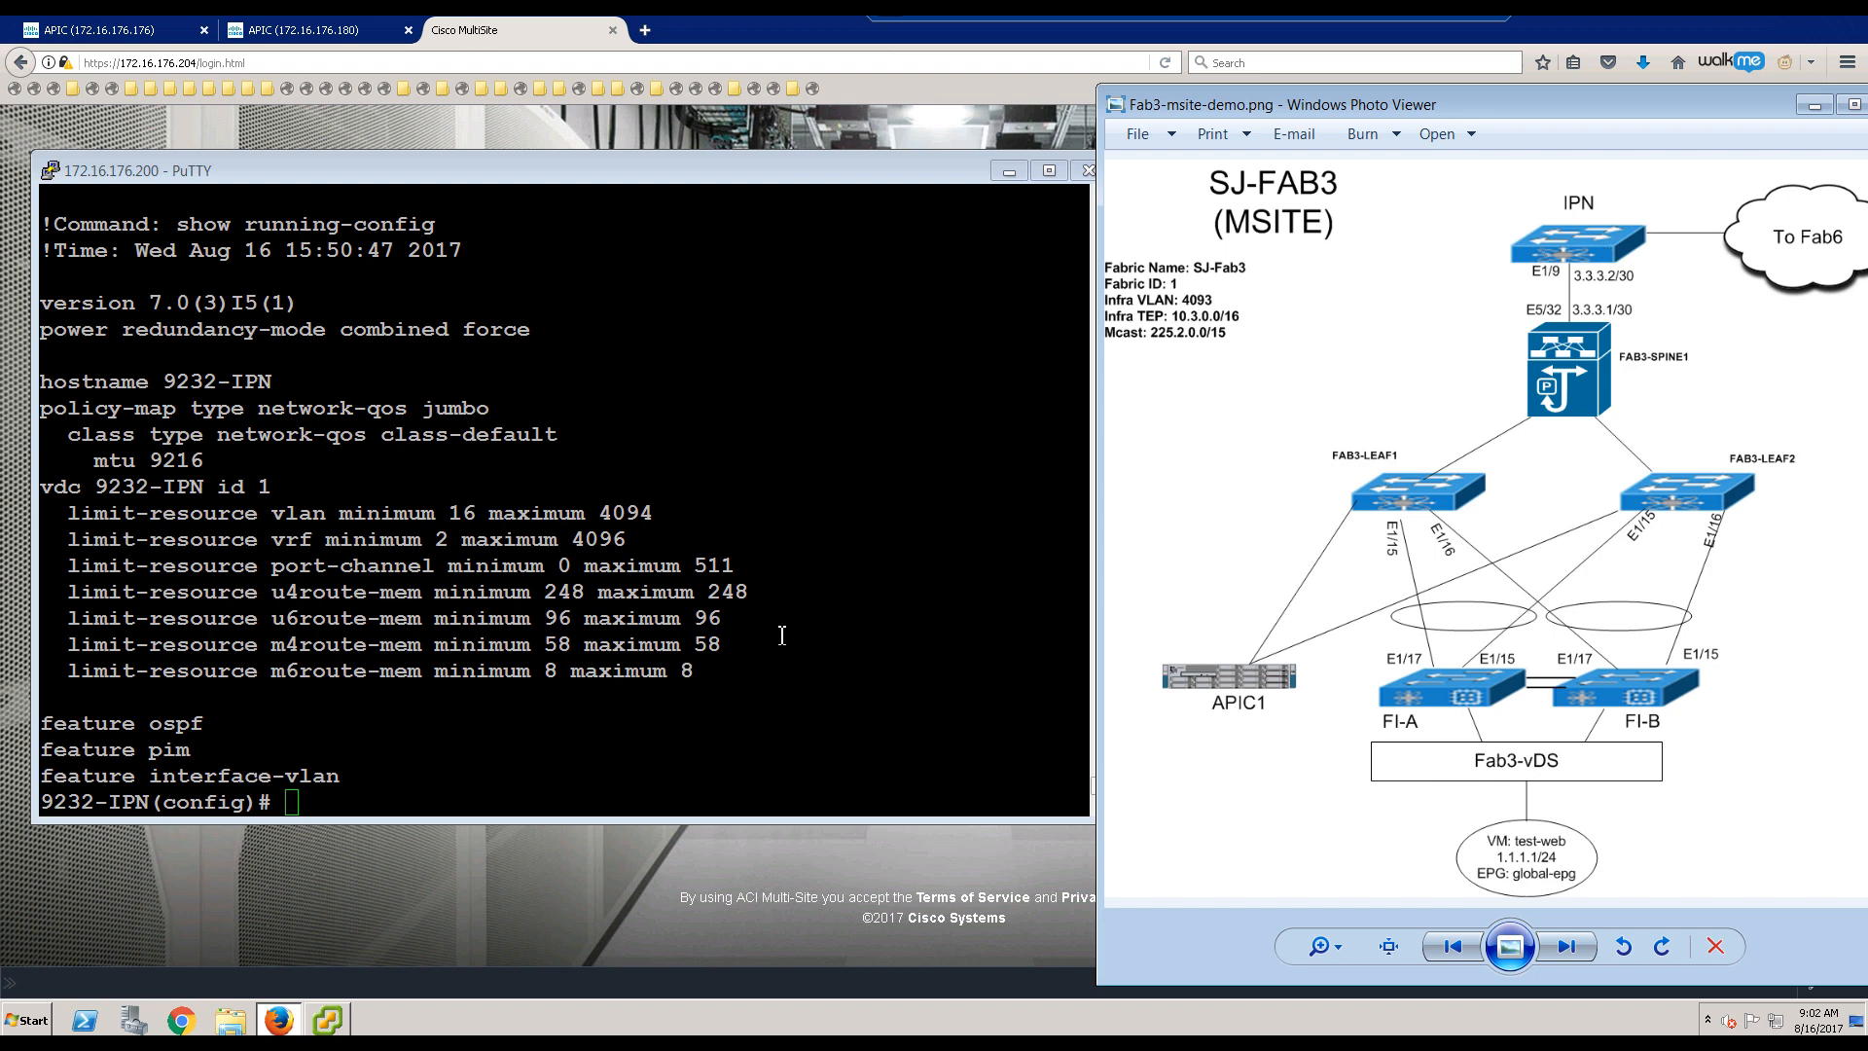
# Step: Create the msite VRF context on the 9232-IPN switch
pyautogui.click(623, 648)
pyautogui.press('Return')
pyautogui.press('Return')
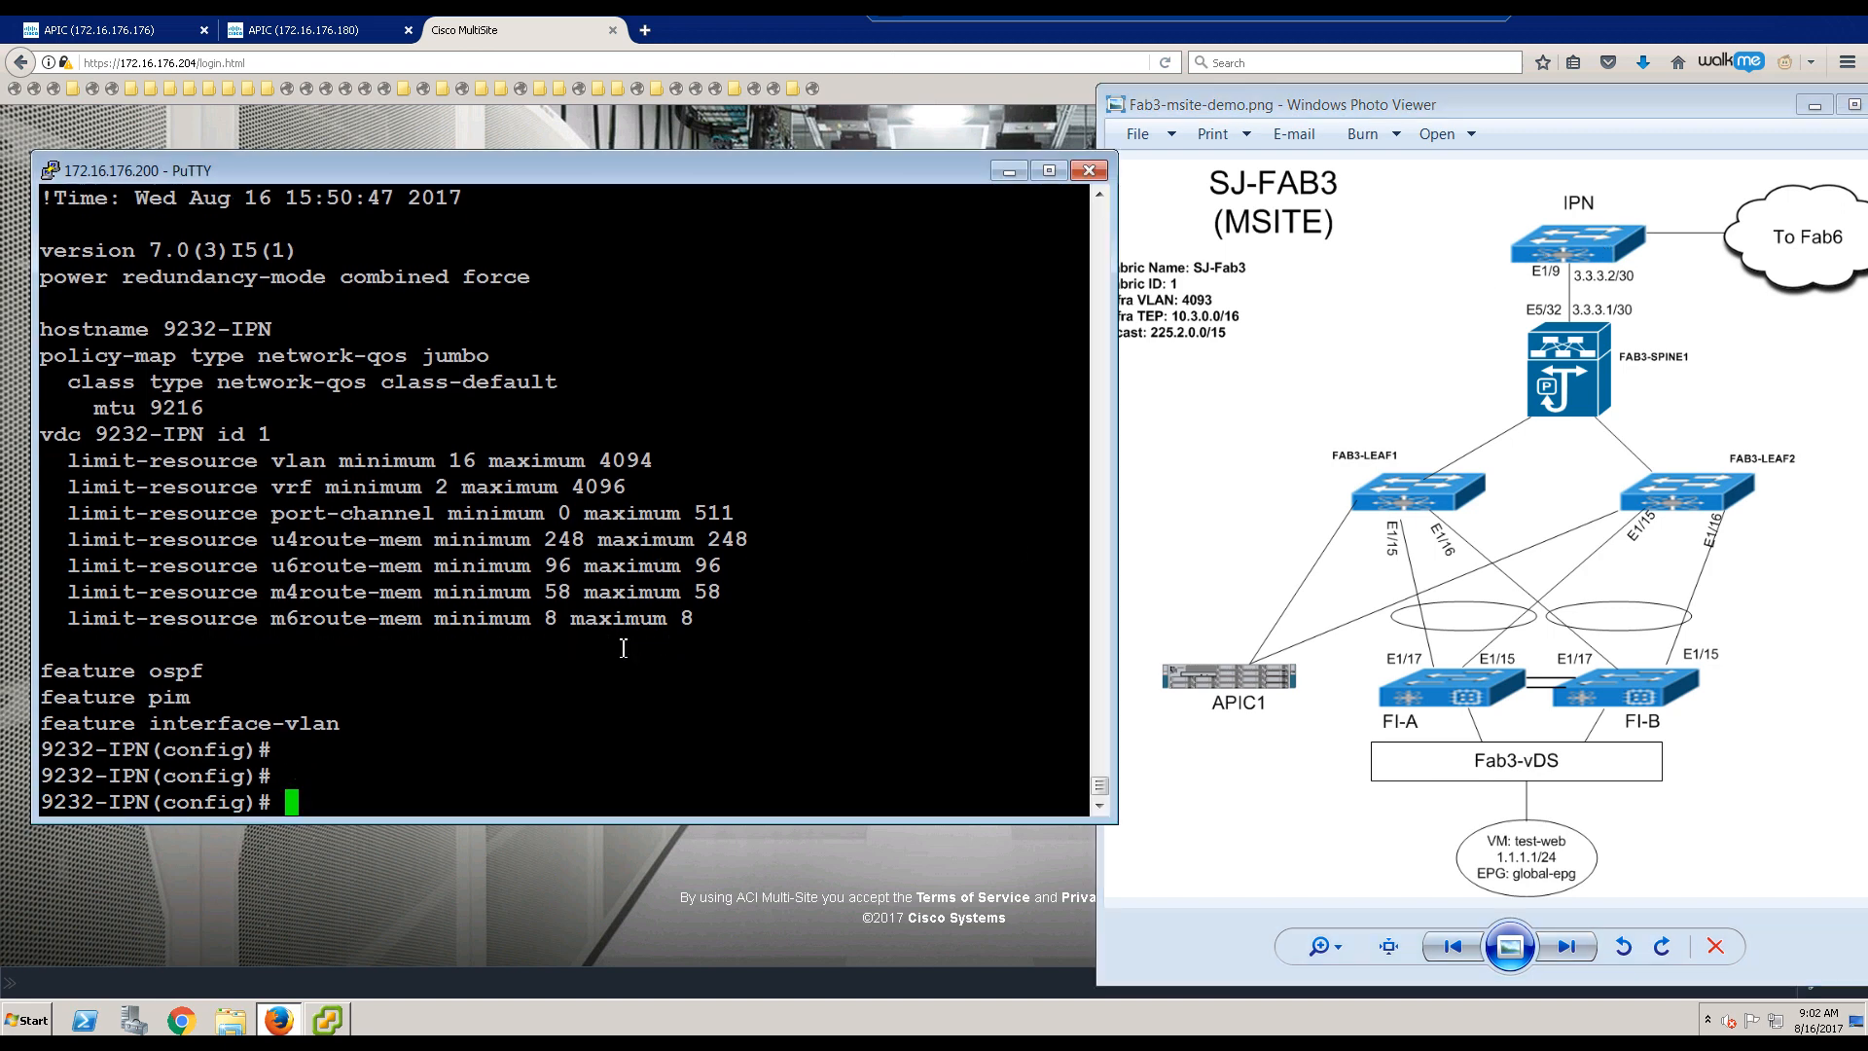
pyautogui.write('vrf context msite')
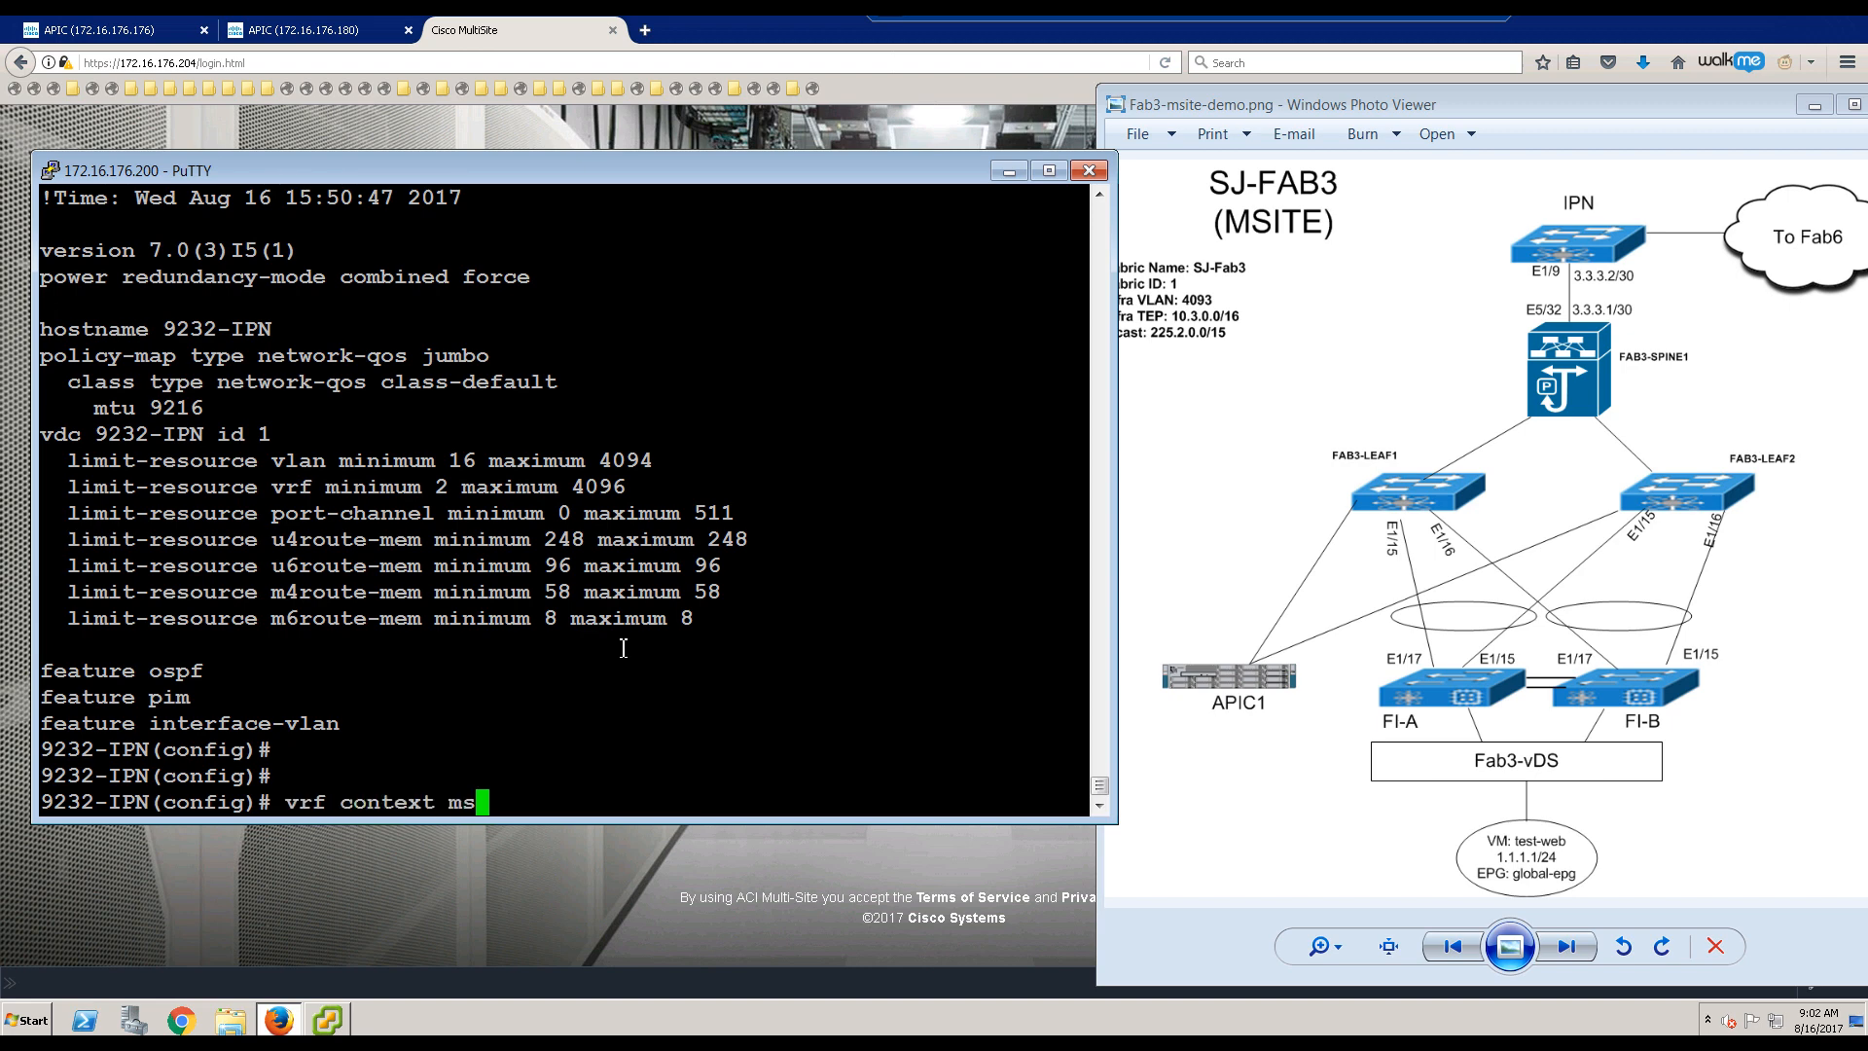
pyautogui.press('Return')
pyautogui.press('Return')
pyautogui.press('Return')
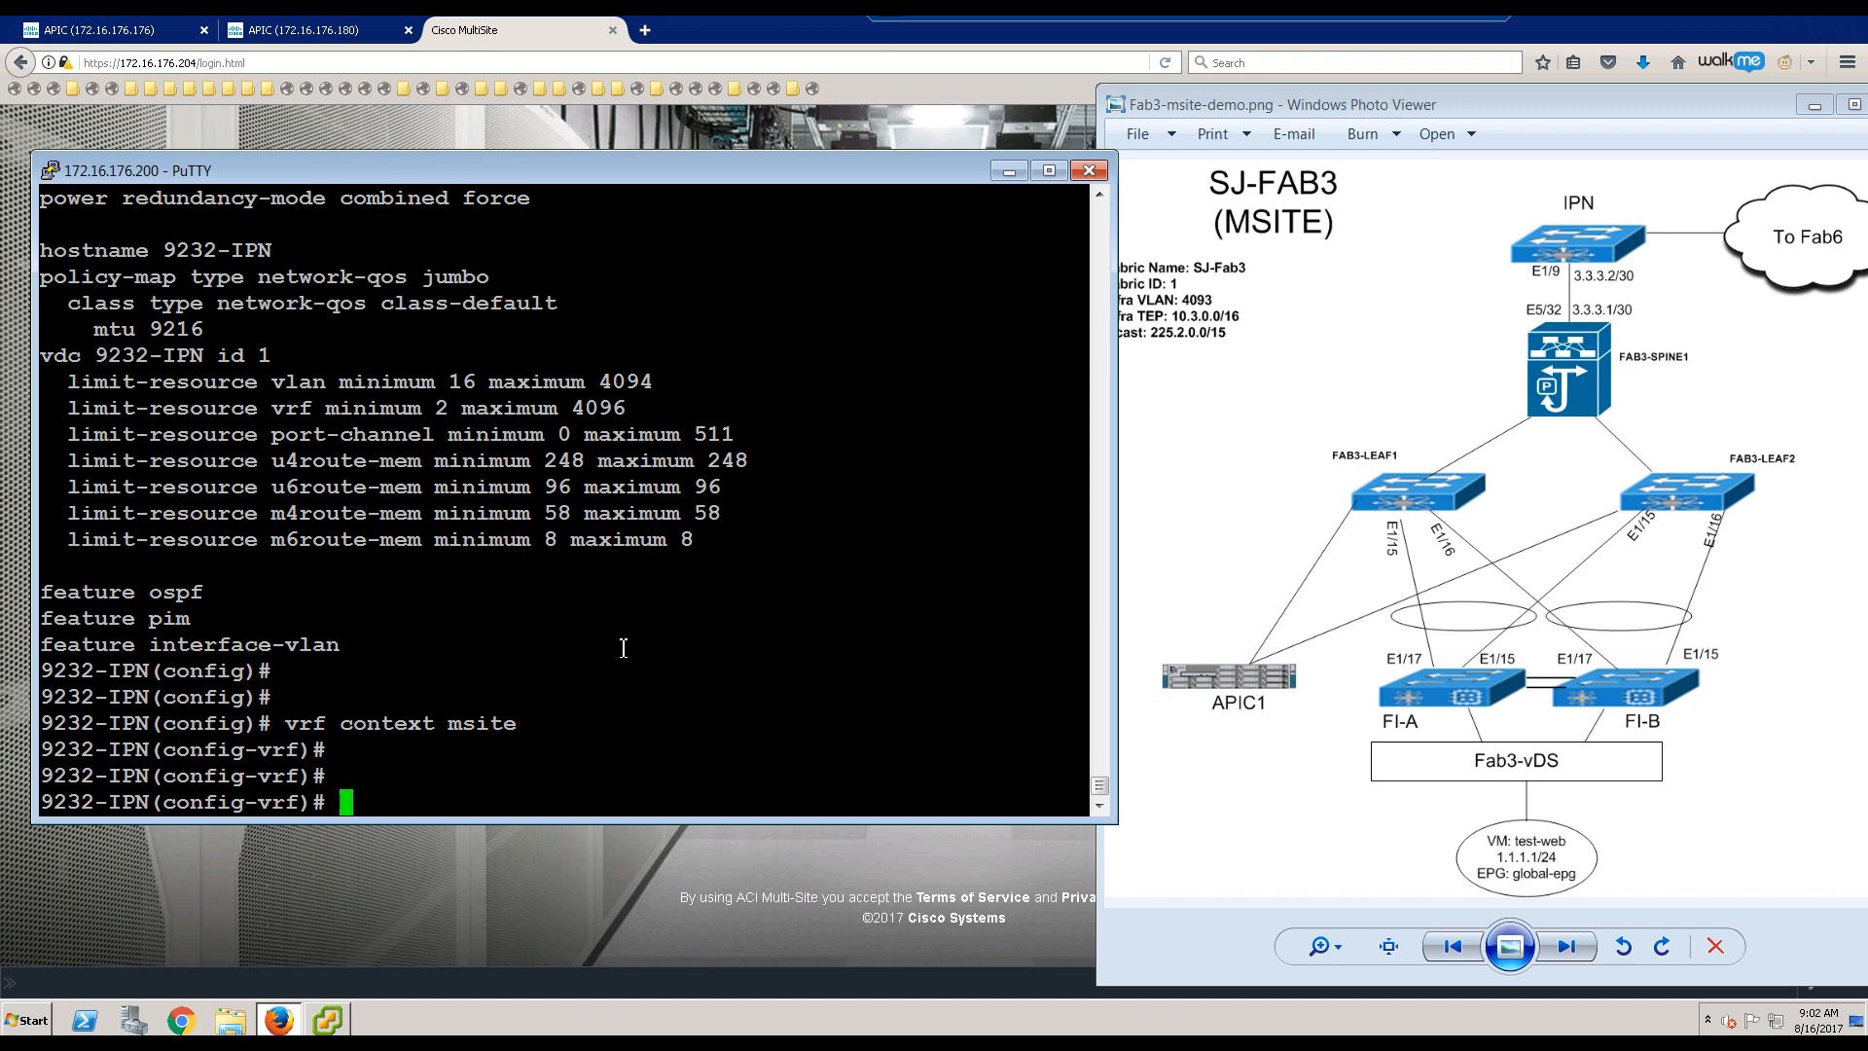
# Step: Start OSPF process msite and give its msite VRF router ID 3.3.3.2
pyautogui.write('router ospf ')
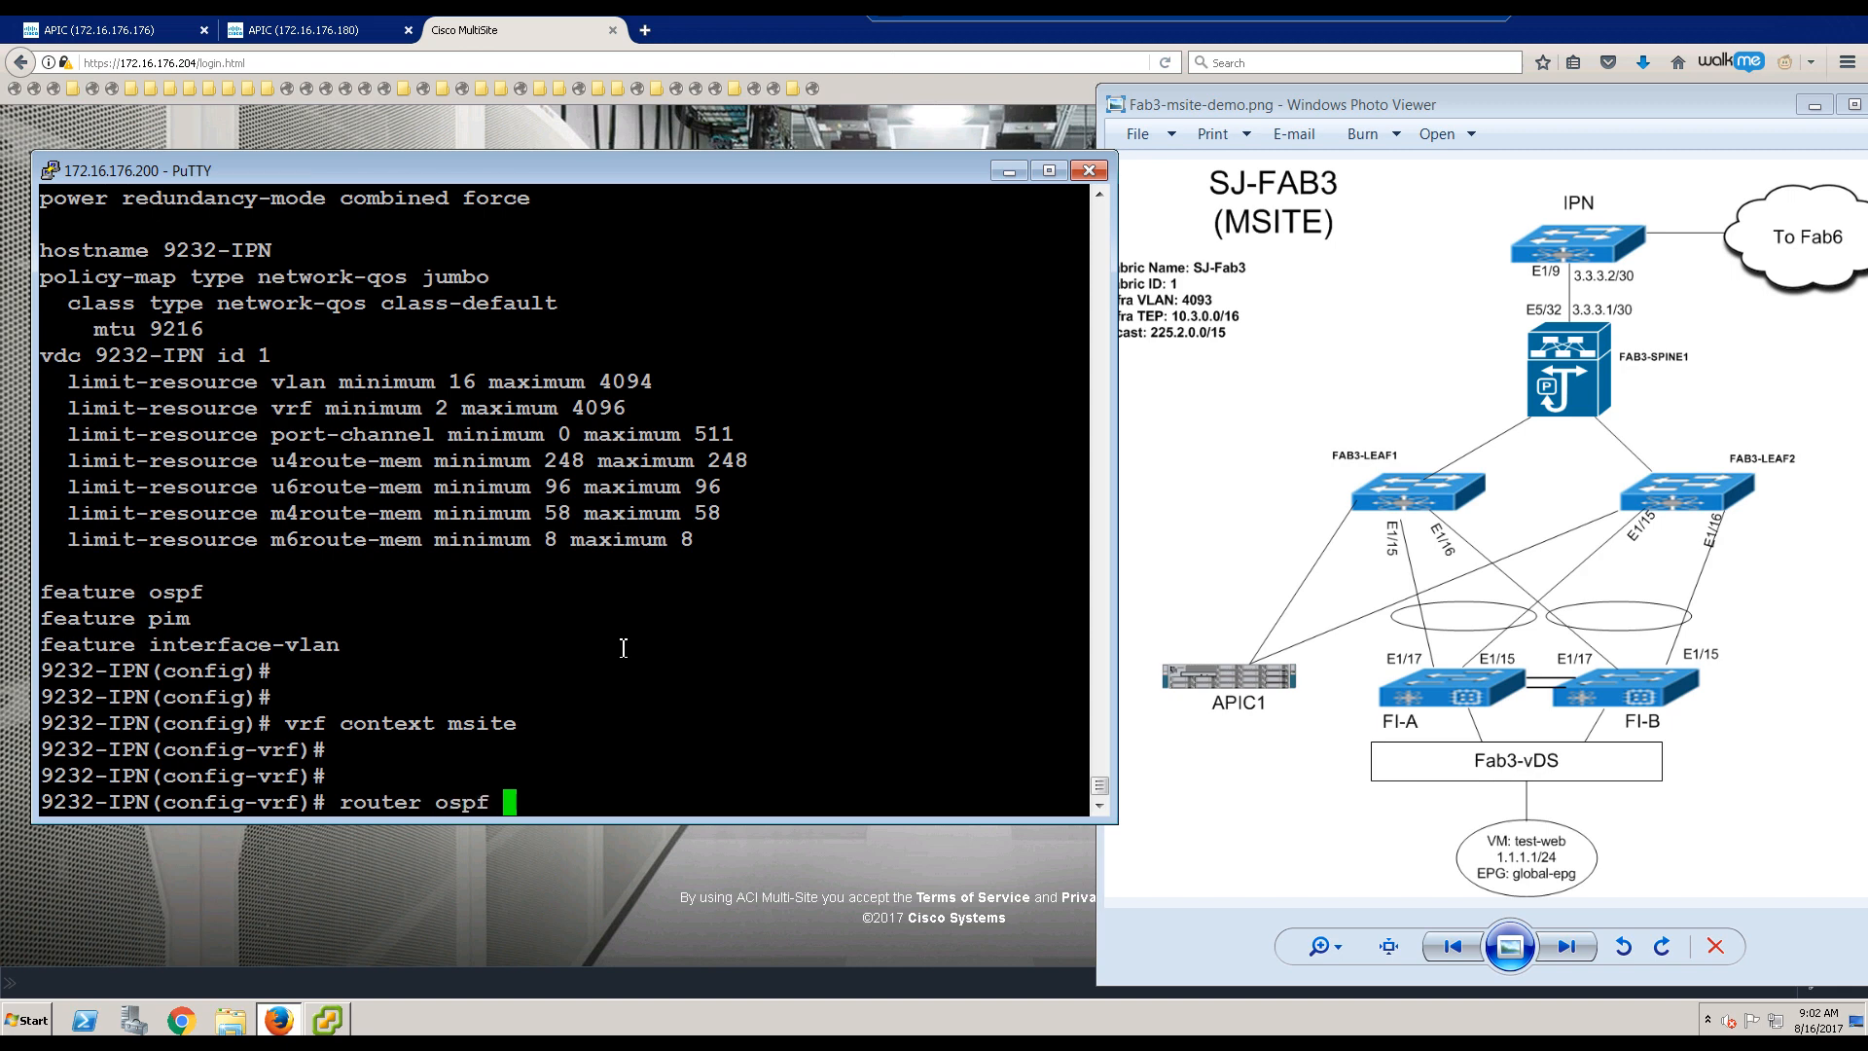
pyautogui.write('msite')
pyautogui.press('Return')
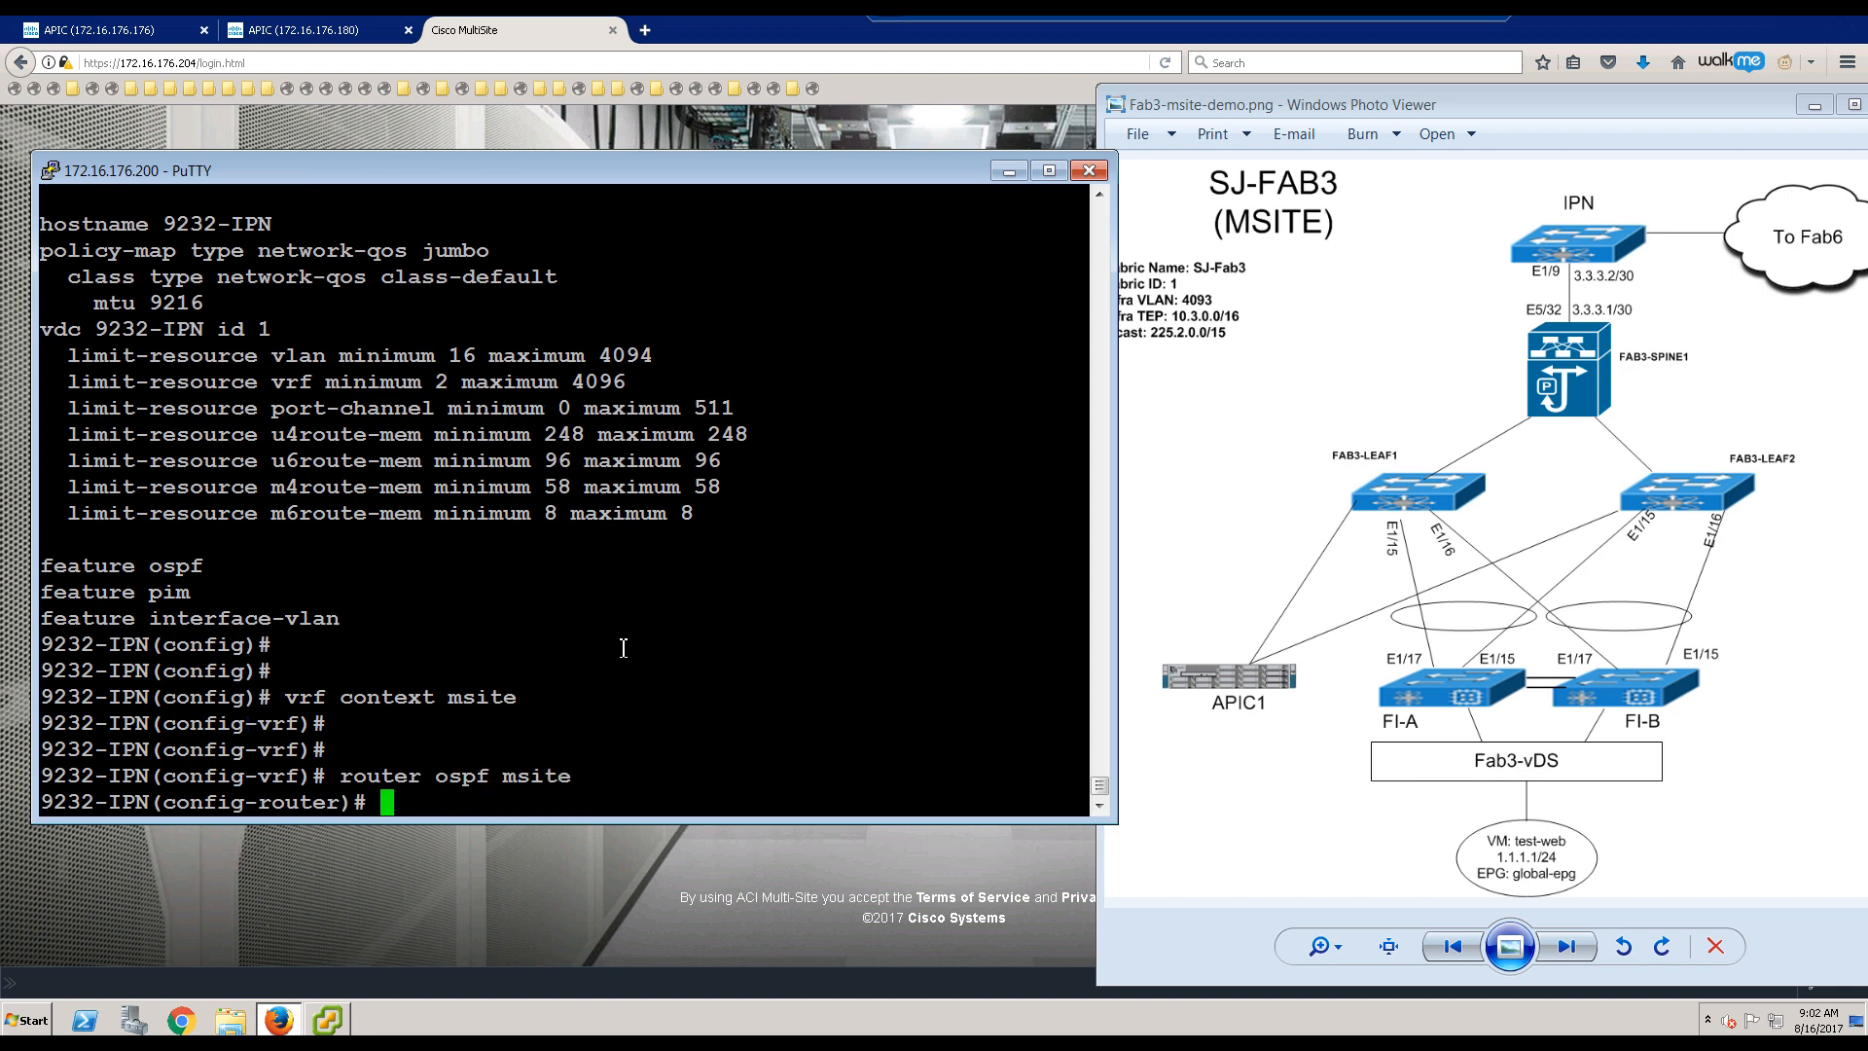
pyautogui.write('vrfm')
pyautogui.press('BackSpace')
pyautogui.press('BackSpace')
pyautogui.write('mem')
pyautogui.press('BackSpace')
pyautogui.press('BackSpace')
pyautogui.press('BackSpace')
pyautogui.write('msite')
pyautogui.press('Return')
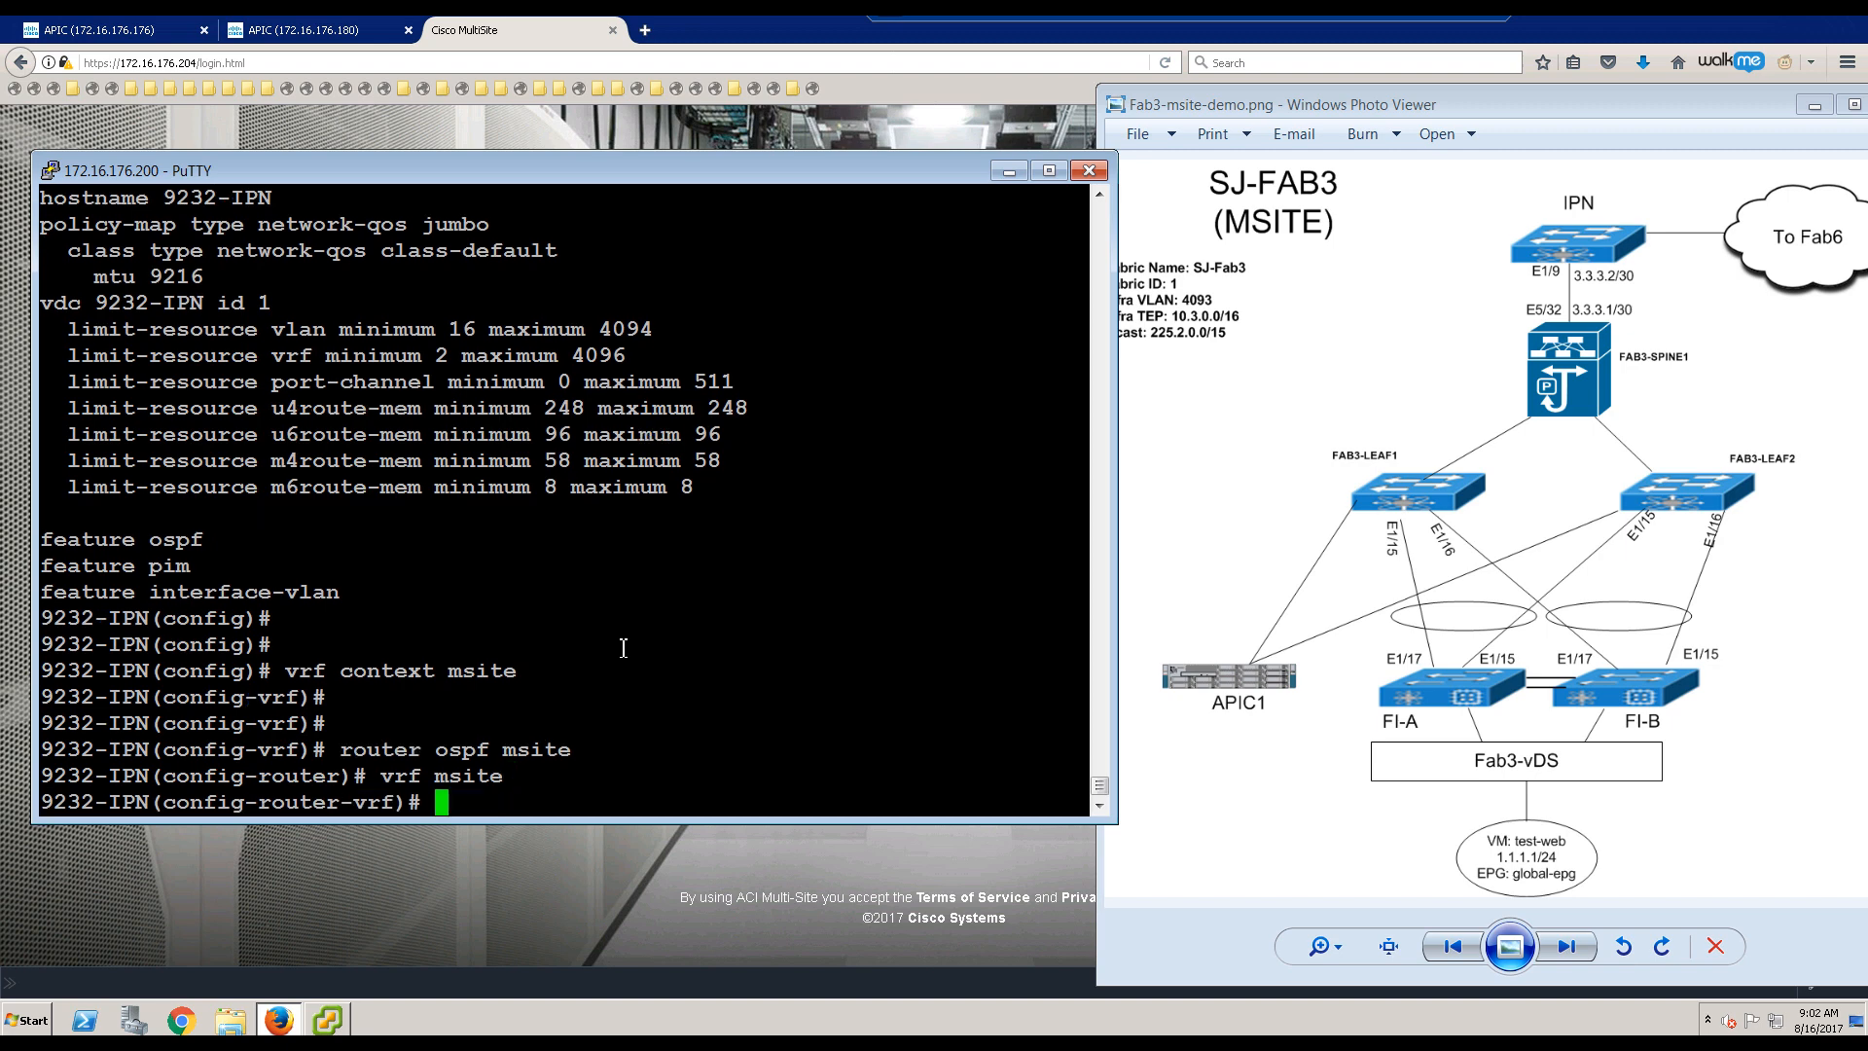
pyautogui.write('router-id 3.3.3.3')
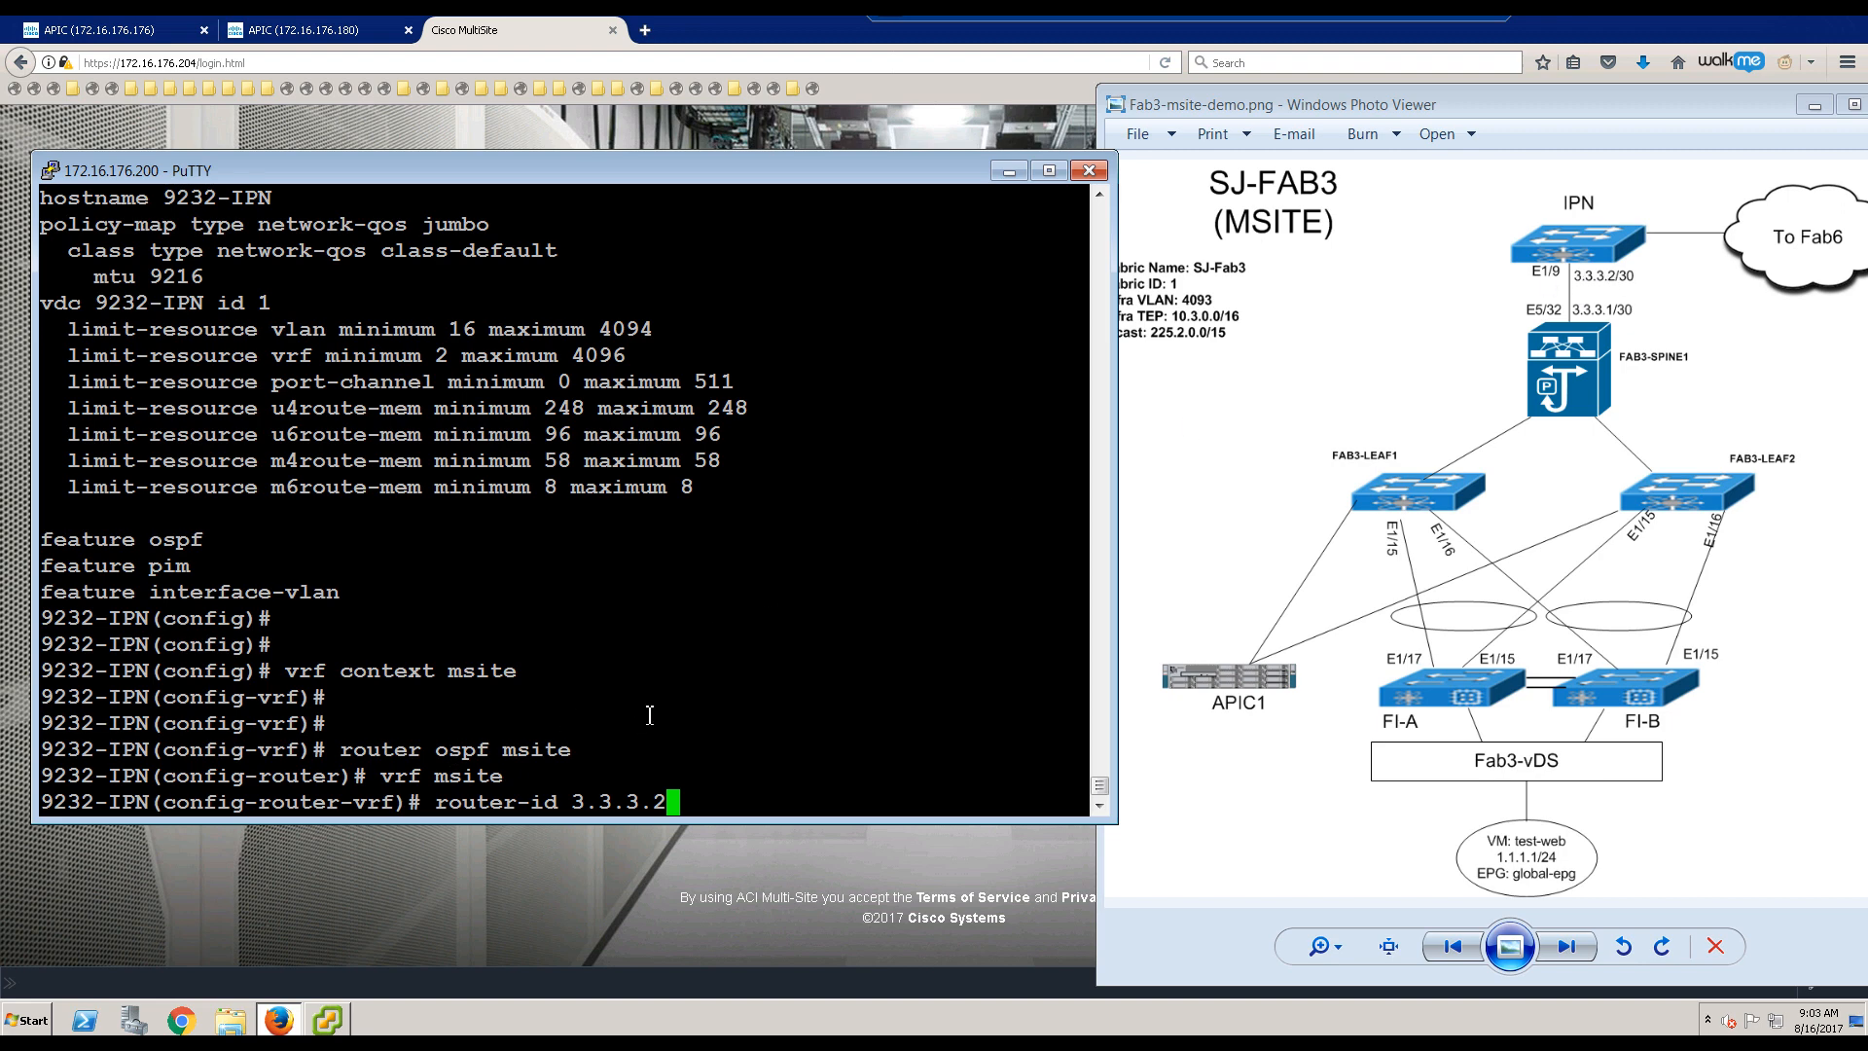
pyautogui.press('Return')
# Step: Exit the OSPF VRF level and end configuration mode
pyautogui.write('exit')
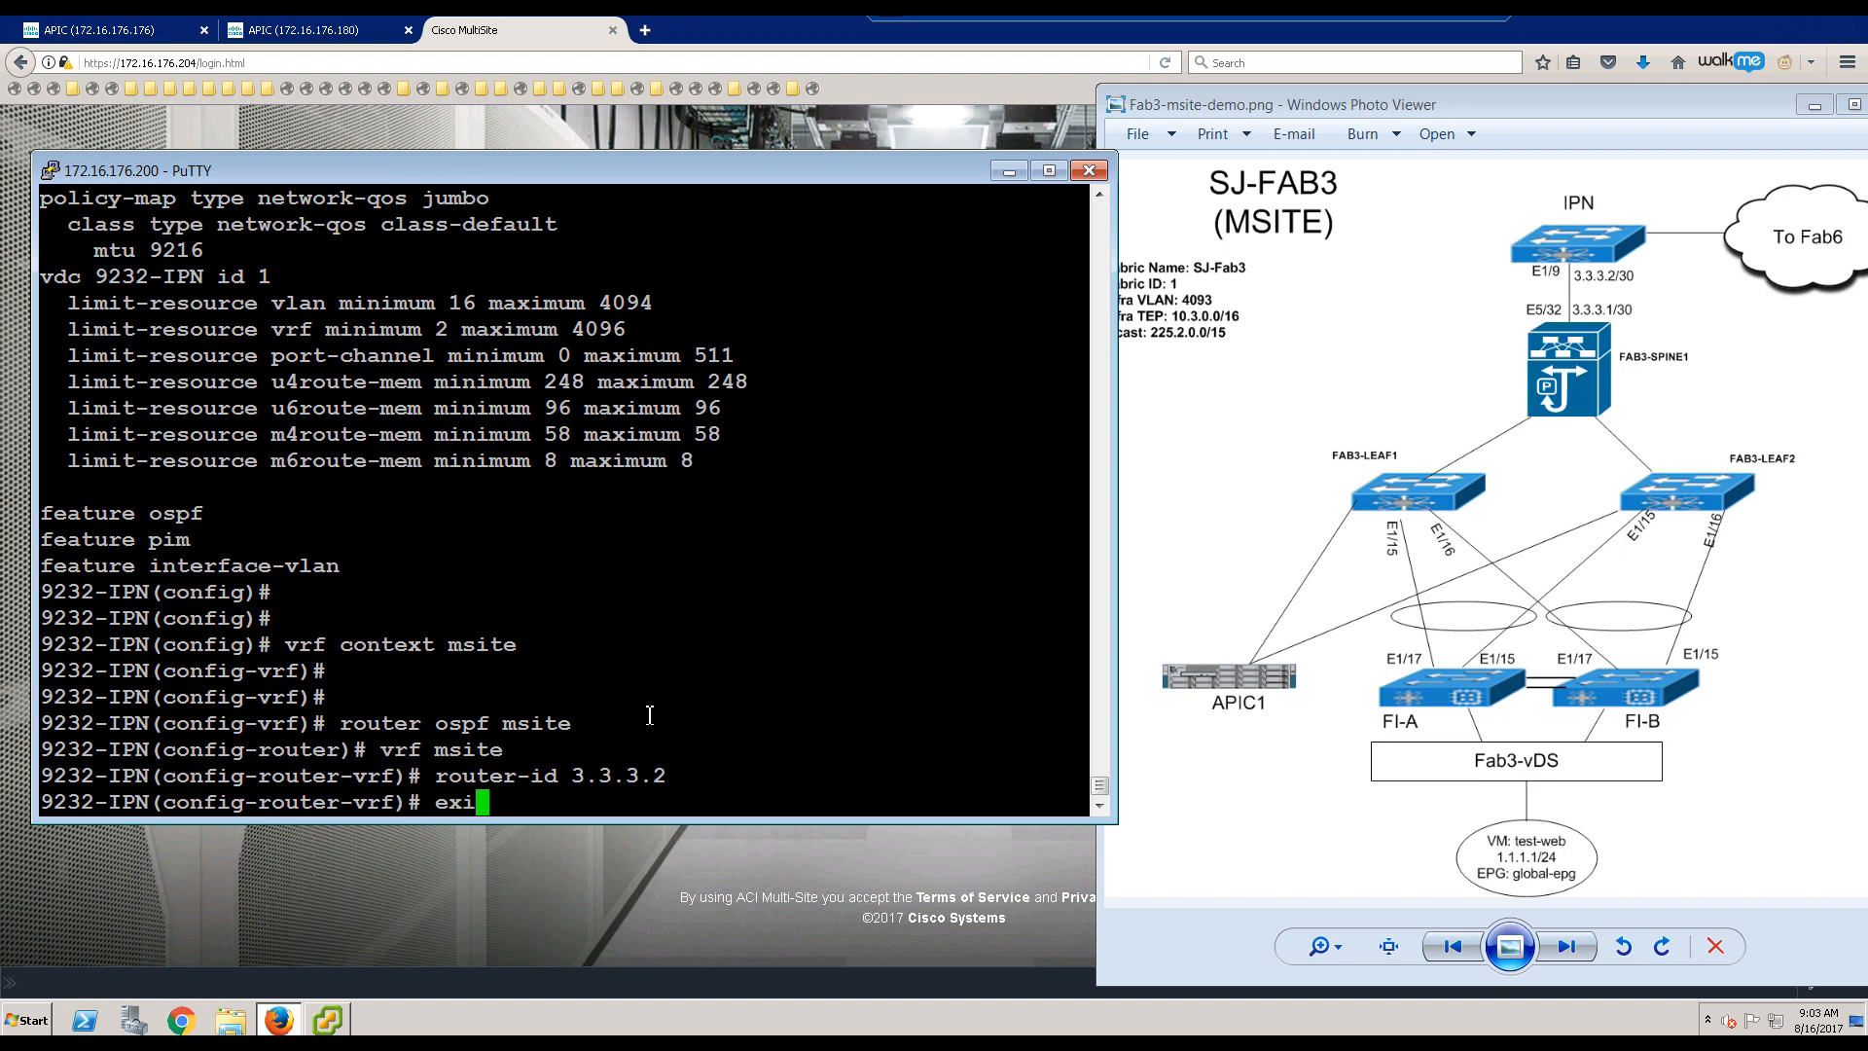
pyautogui.press('Return')
pyautogui.write('end')
pyautogui.press('Return')
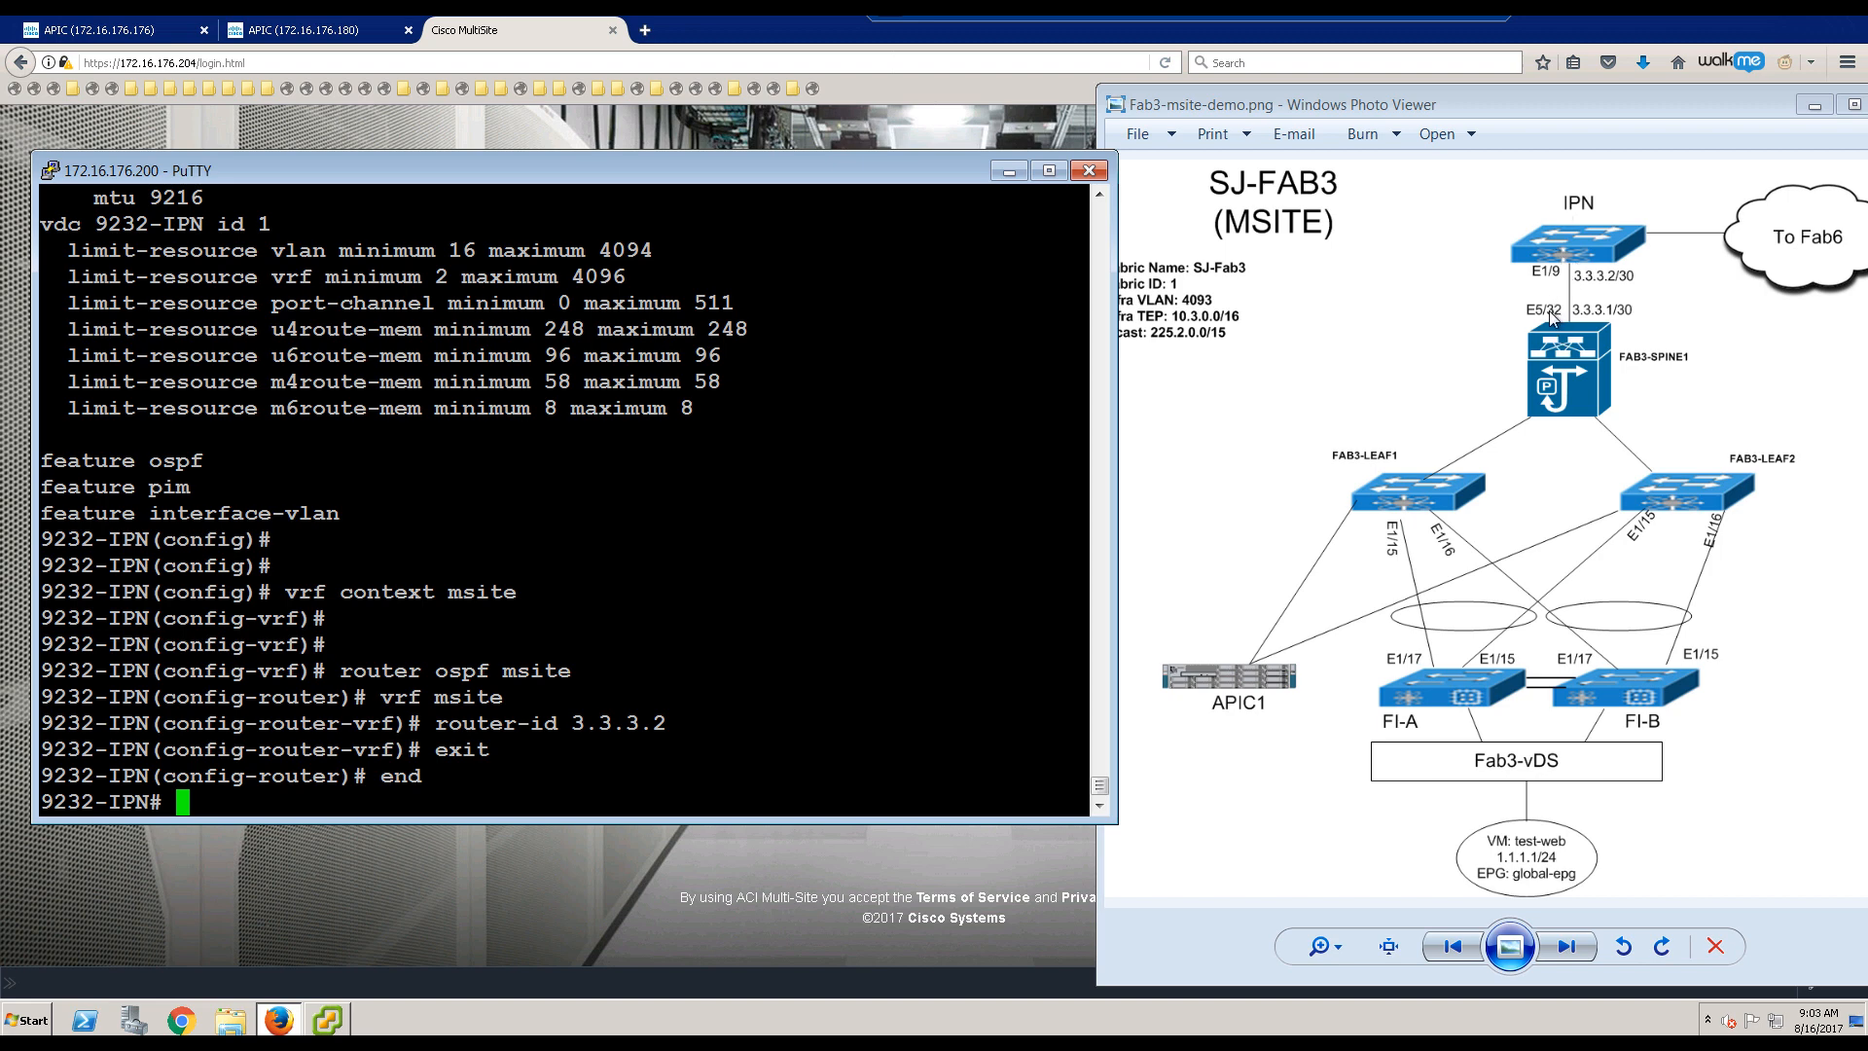
pyautogui.press('Return')
pyautogui.press('Return')
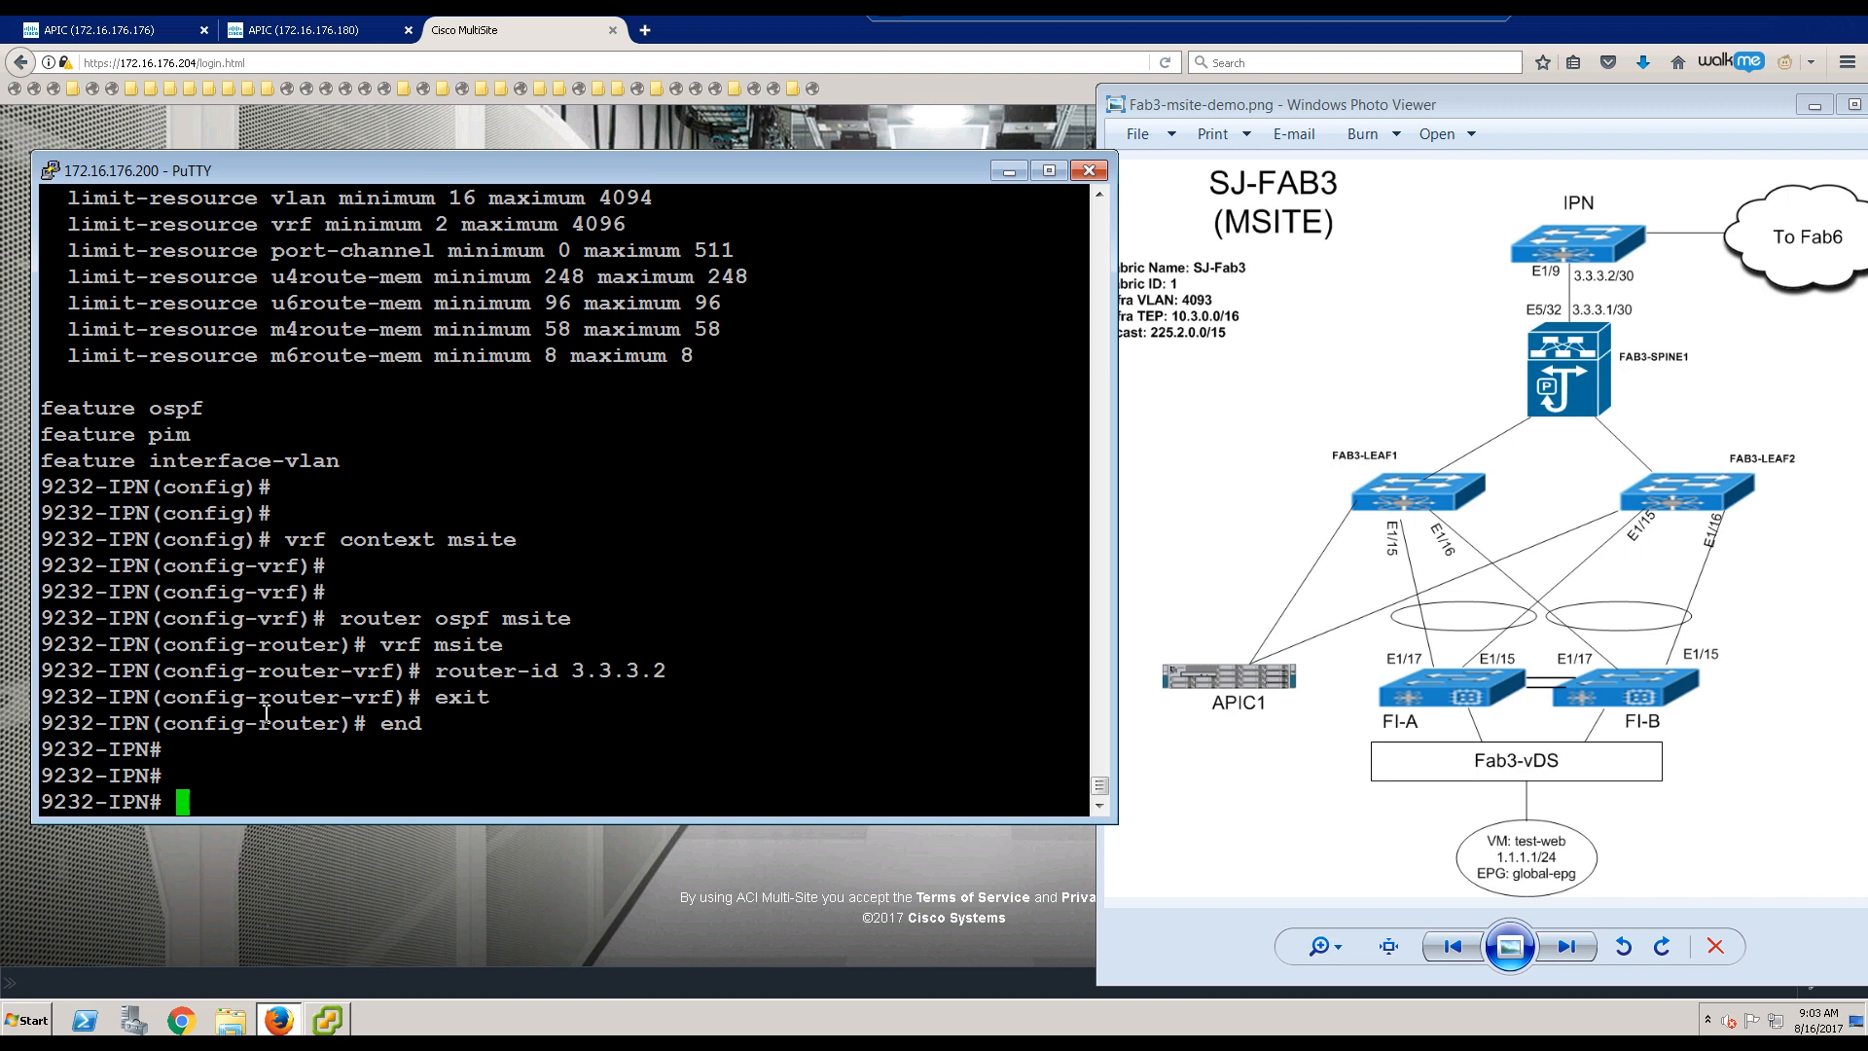
# Step: Enter global configuration mode on the switch with 'conf t'
pyautogui.write('int')
pyautogui.press('BackSpace')
pyautogui.press('BackSpace')
pyautogui.press('BackSpace')
pyautogui.press('BackSpace')
pyautogui.write('cont')
pyautogui.press('Return')
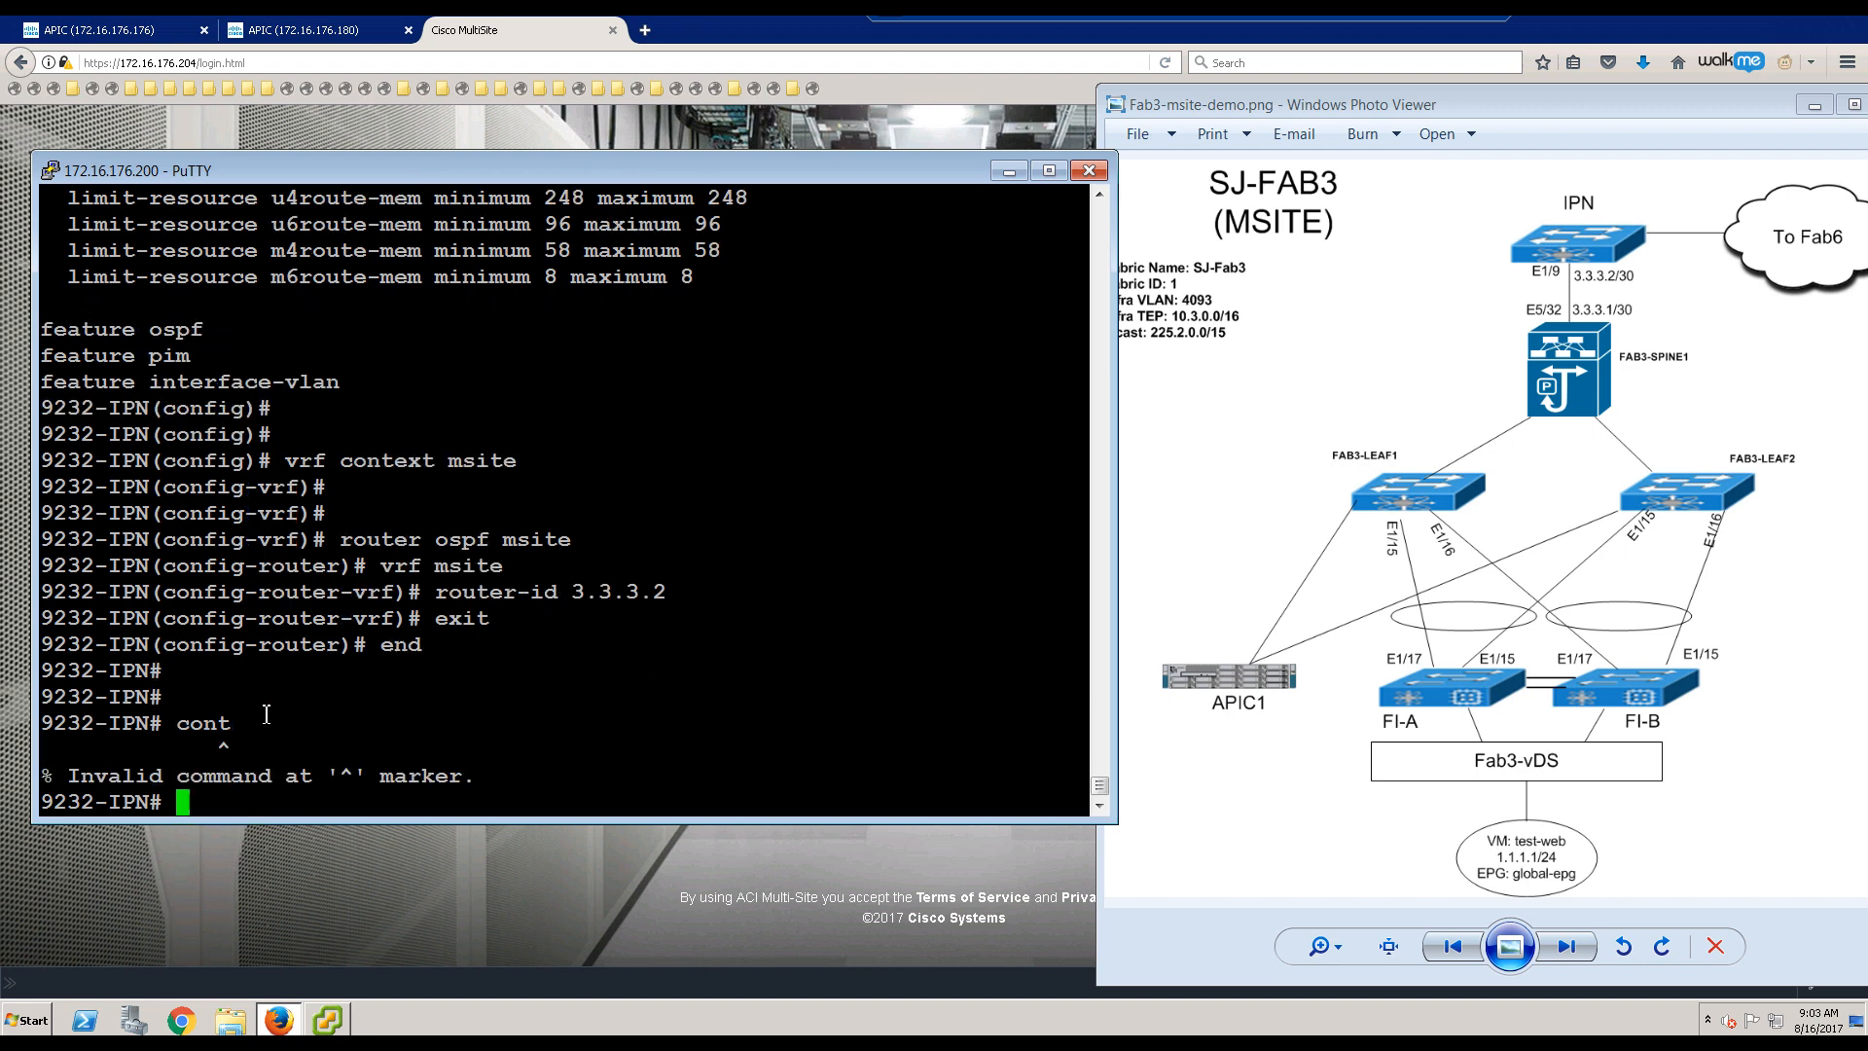
pyautogui.write('conf t')
pyautogui.press('Return')
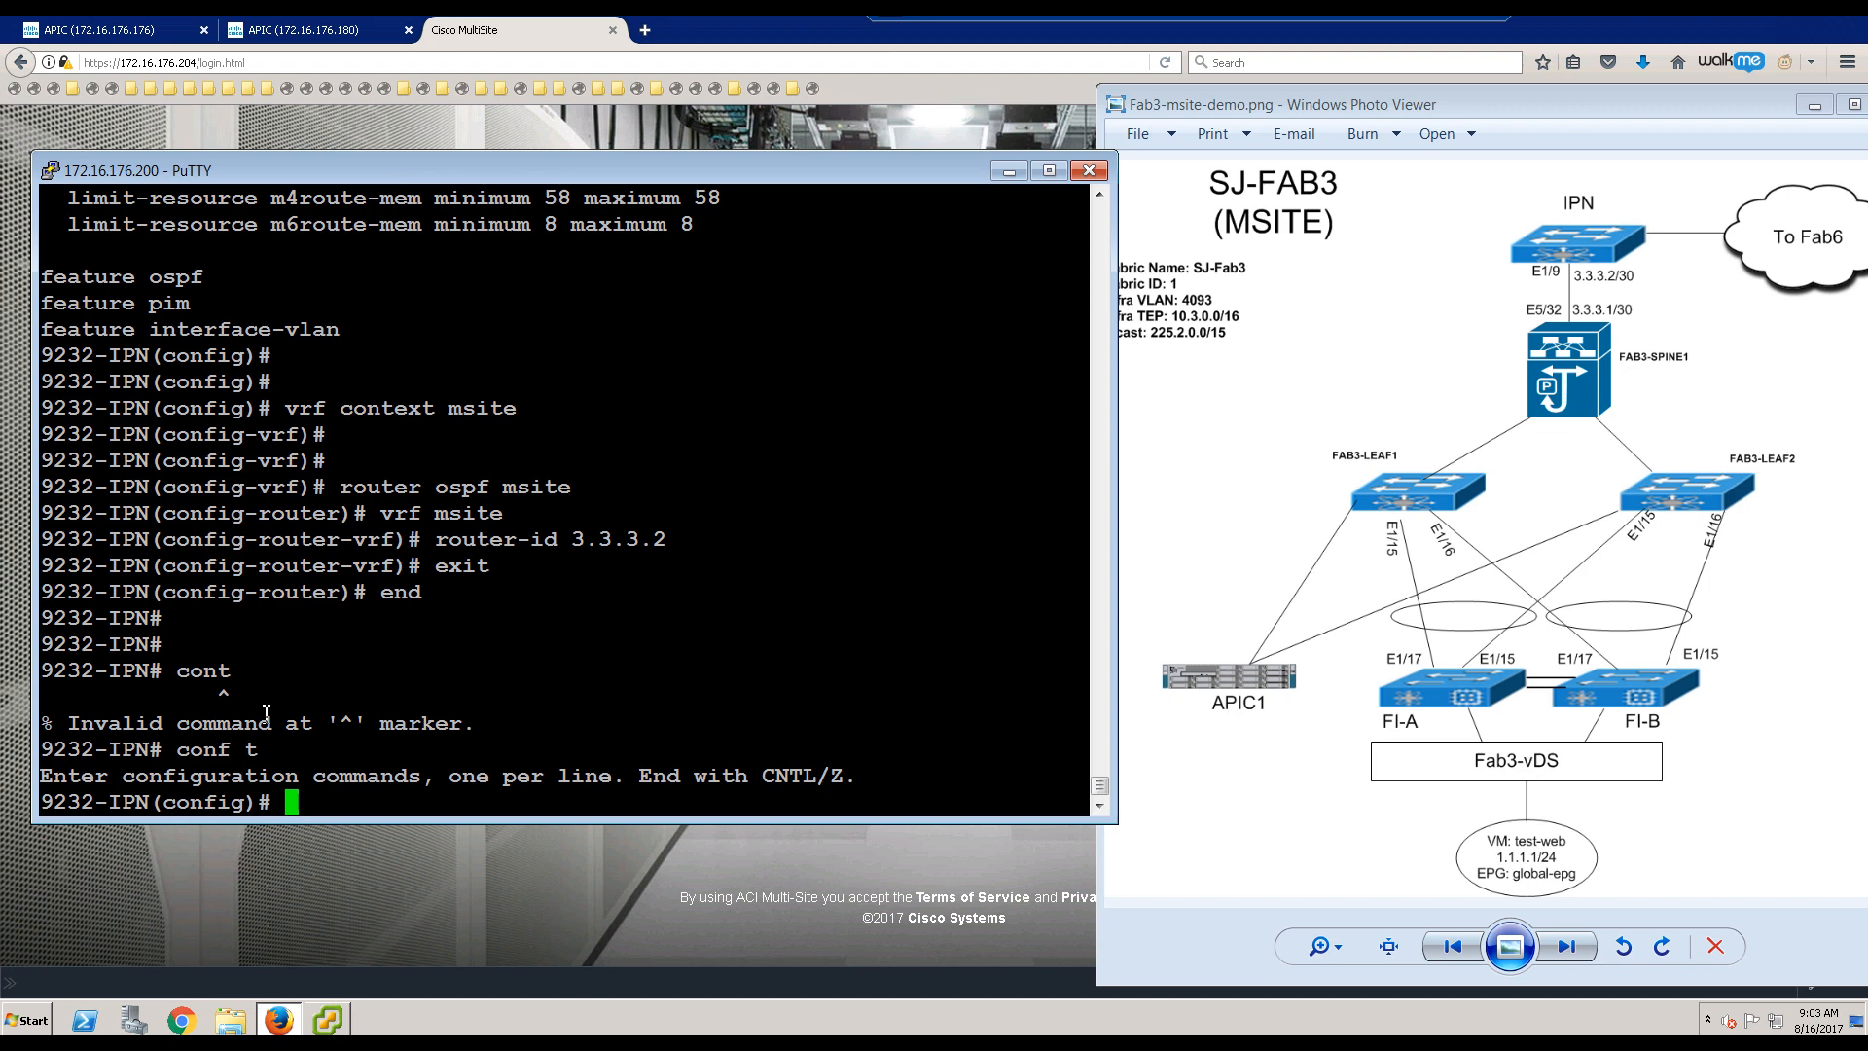
# Step: Open interface Ethernet1/9 and set its MTU to 9000
pyautogui.write('int e1/9.')
pyautogui.press('Return')
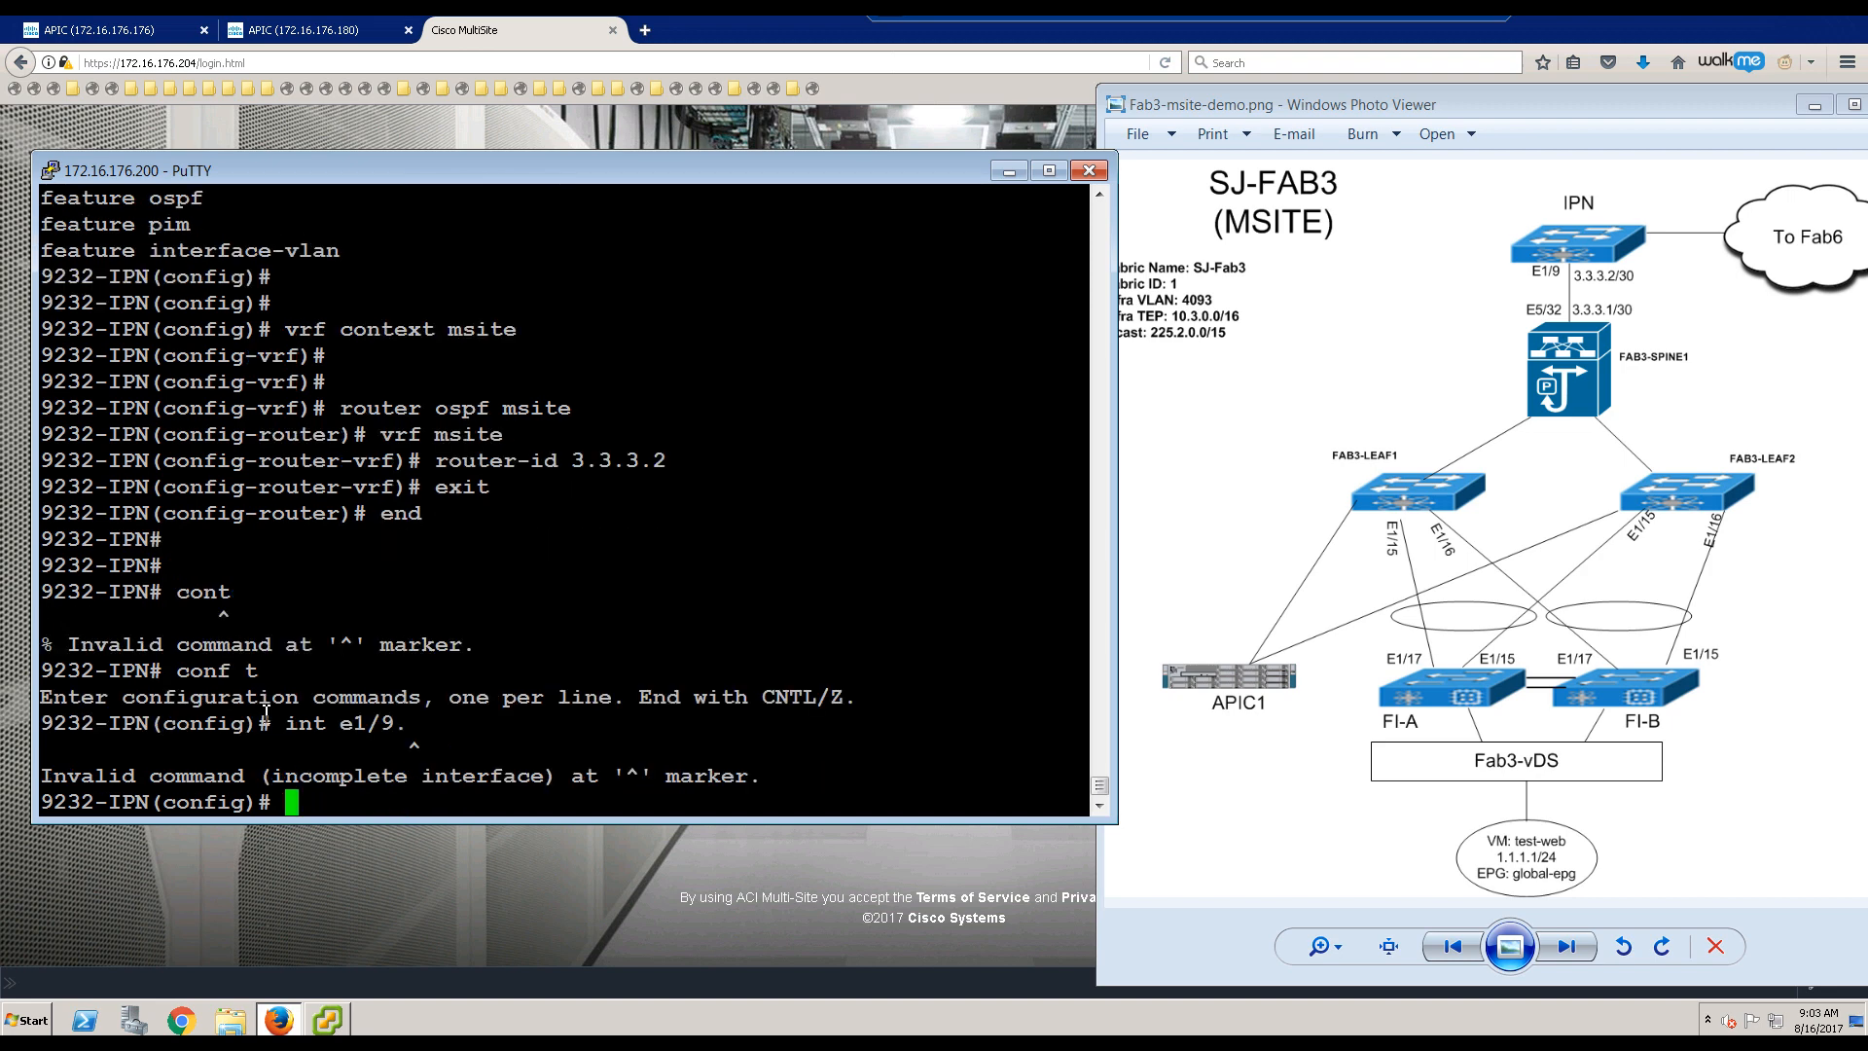
pyautogui.write('mtu')
pyautogui.press('BackSpace')
pyautogui.press('BackSpace')
pyautogui.press('BackSpace')
pyautogui.press('Up')
pyautogui.press('BackSpace')
pyautogui.press('Return')
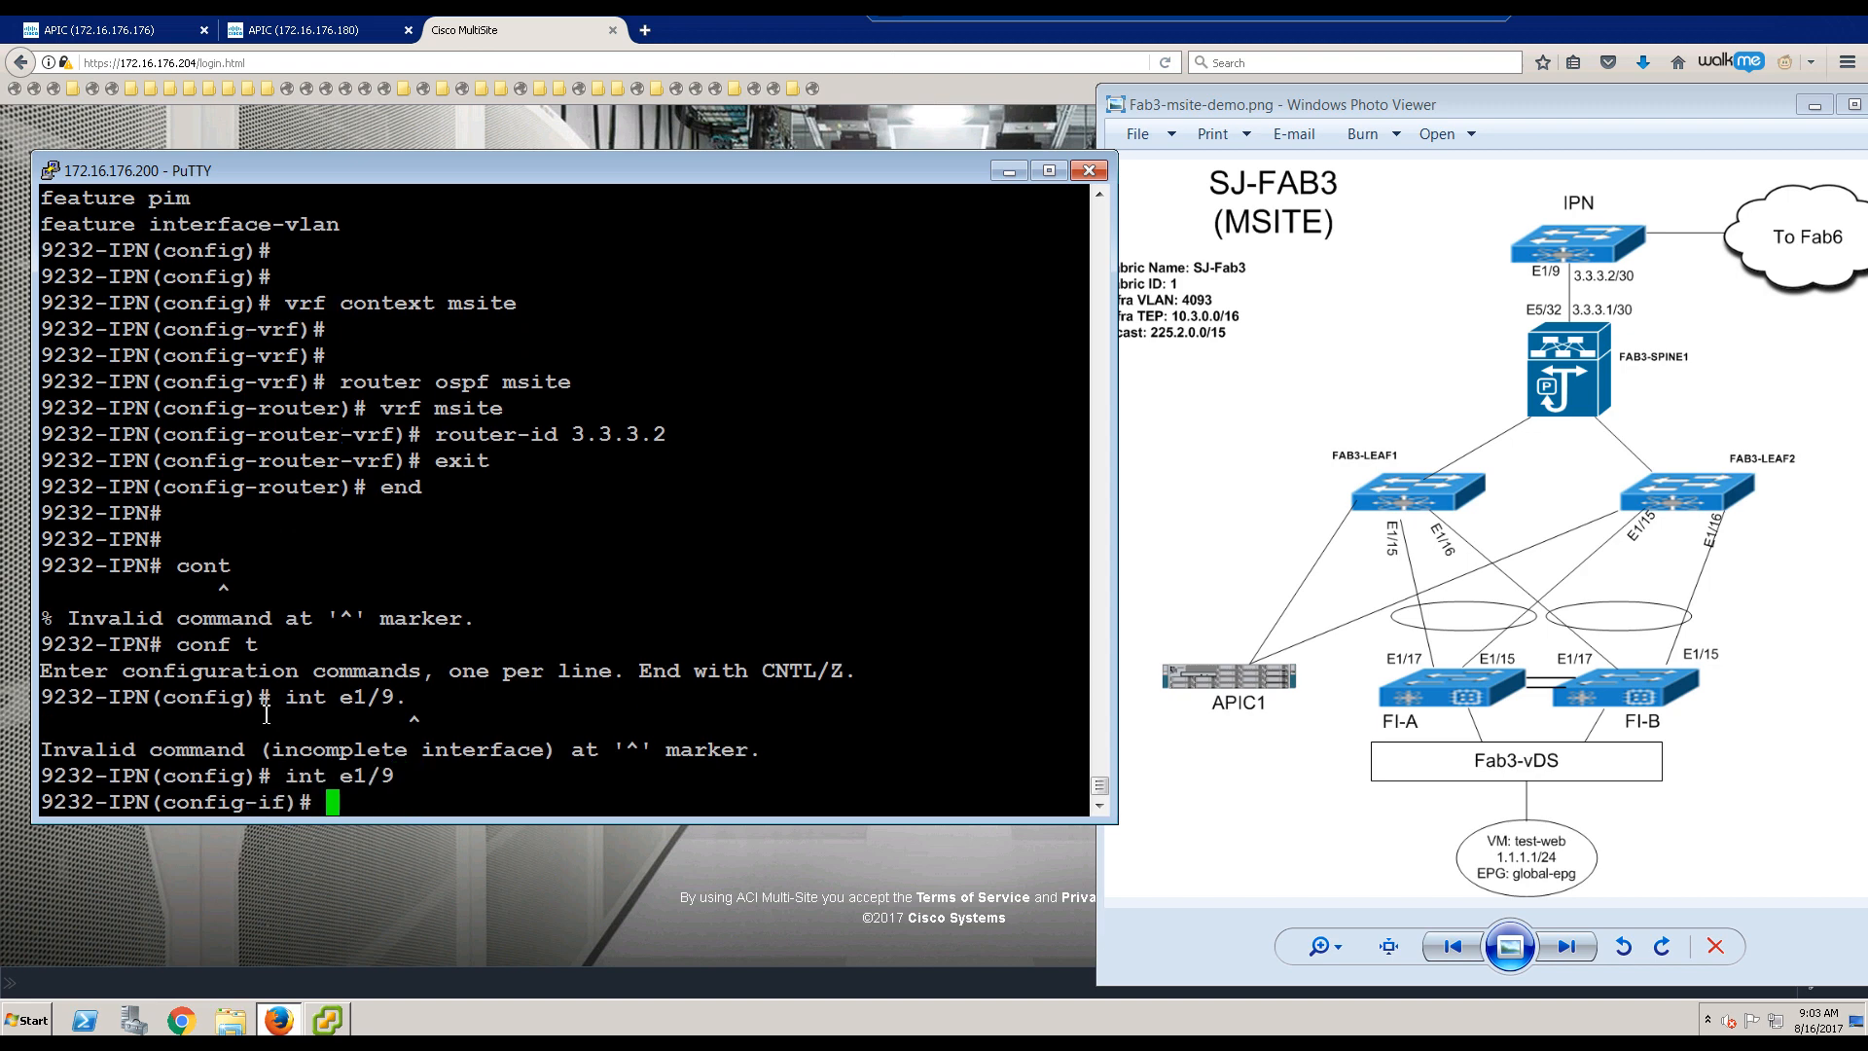
pyautogui.write('mtu 9000')
pyautogui.press('Return')
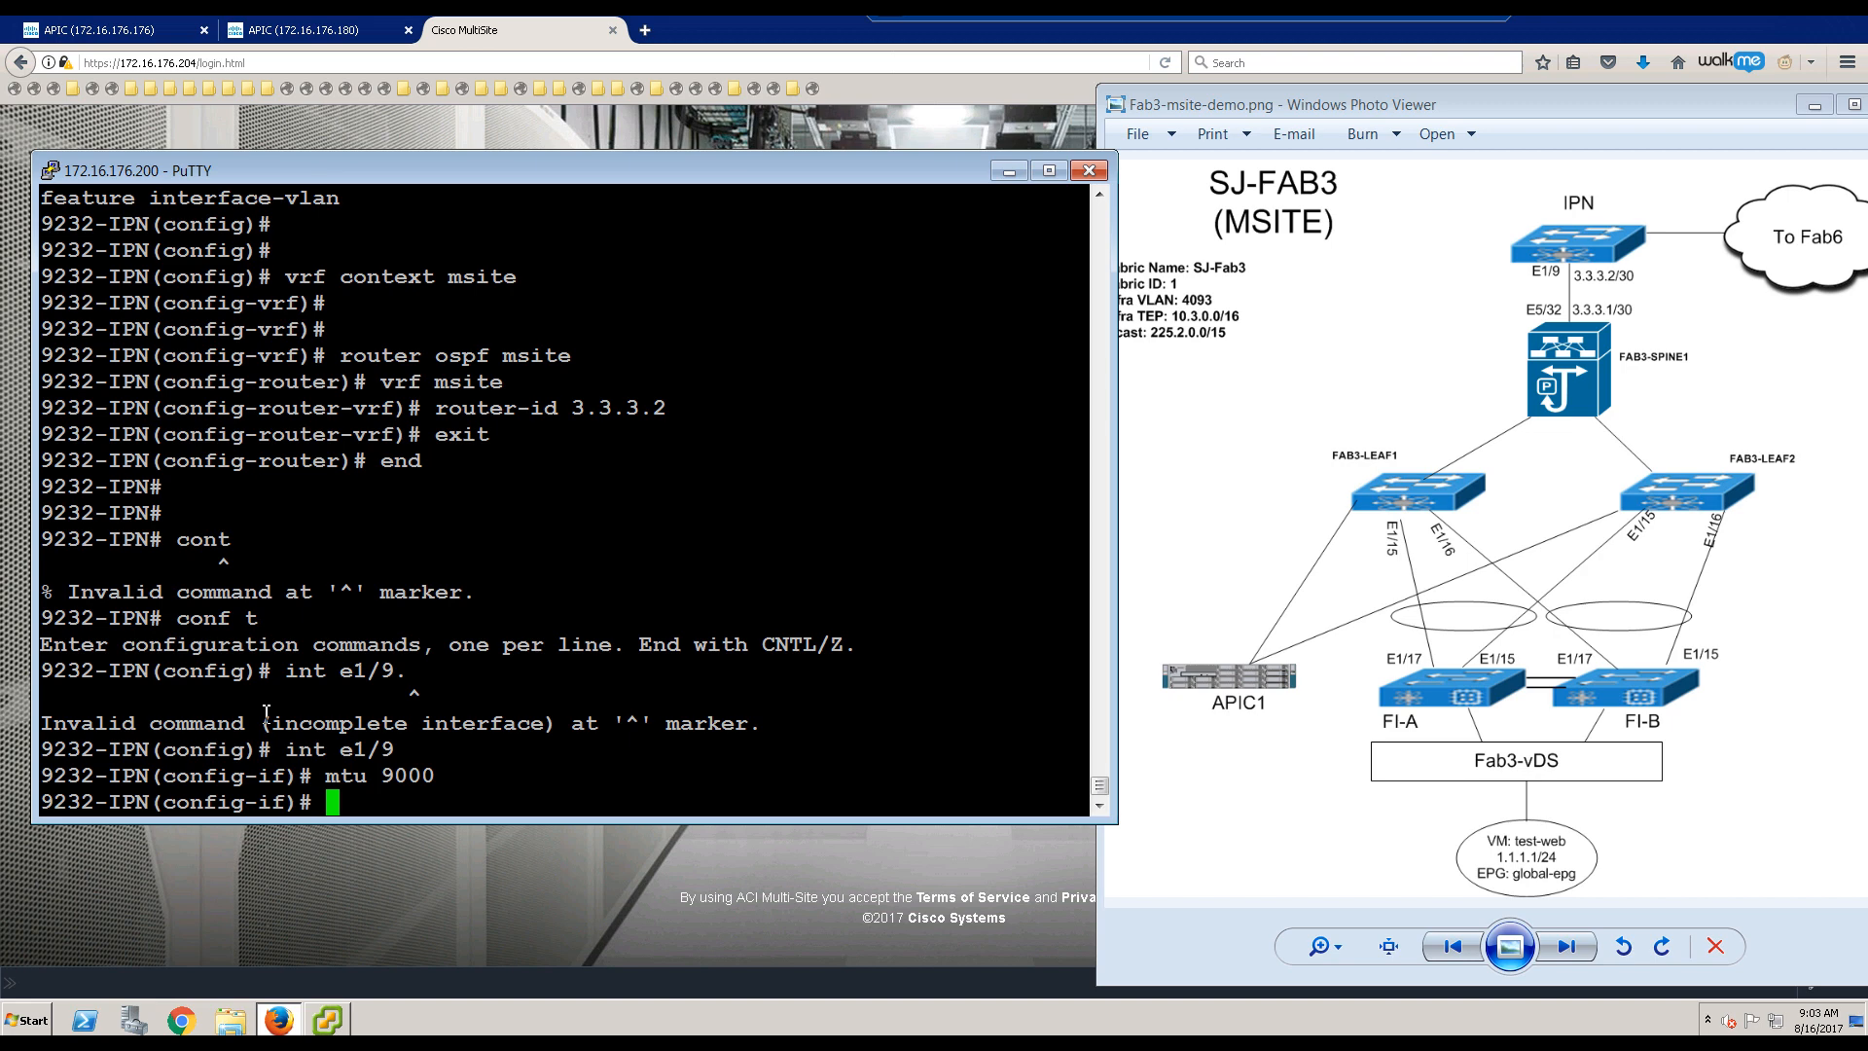
# Step: Make Ethernet1/9 a member of VRF msite and bring it up
pyautogui.write('vrf member msite')
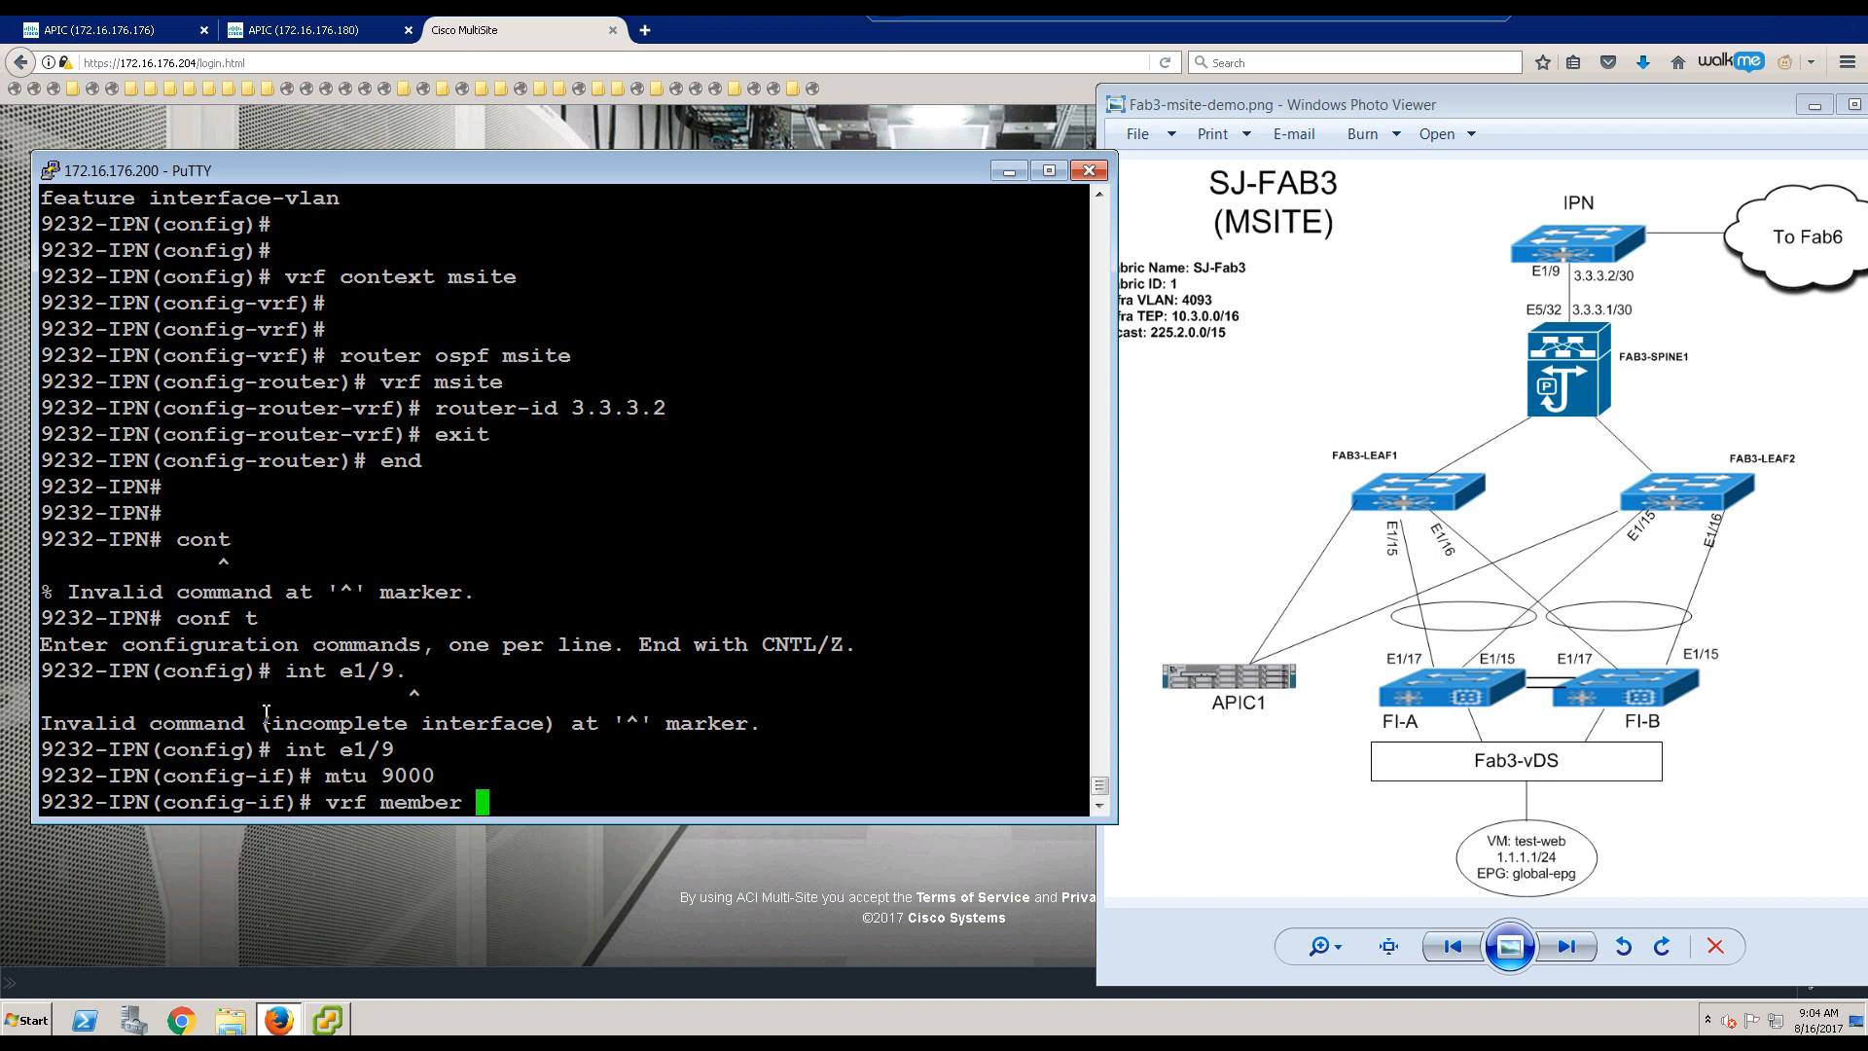
pyautogui.press('Return')
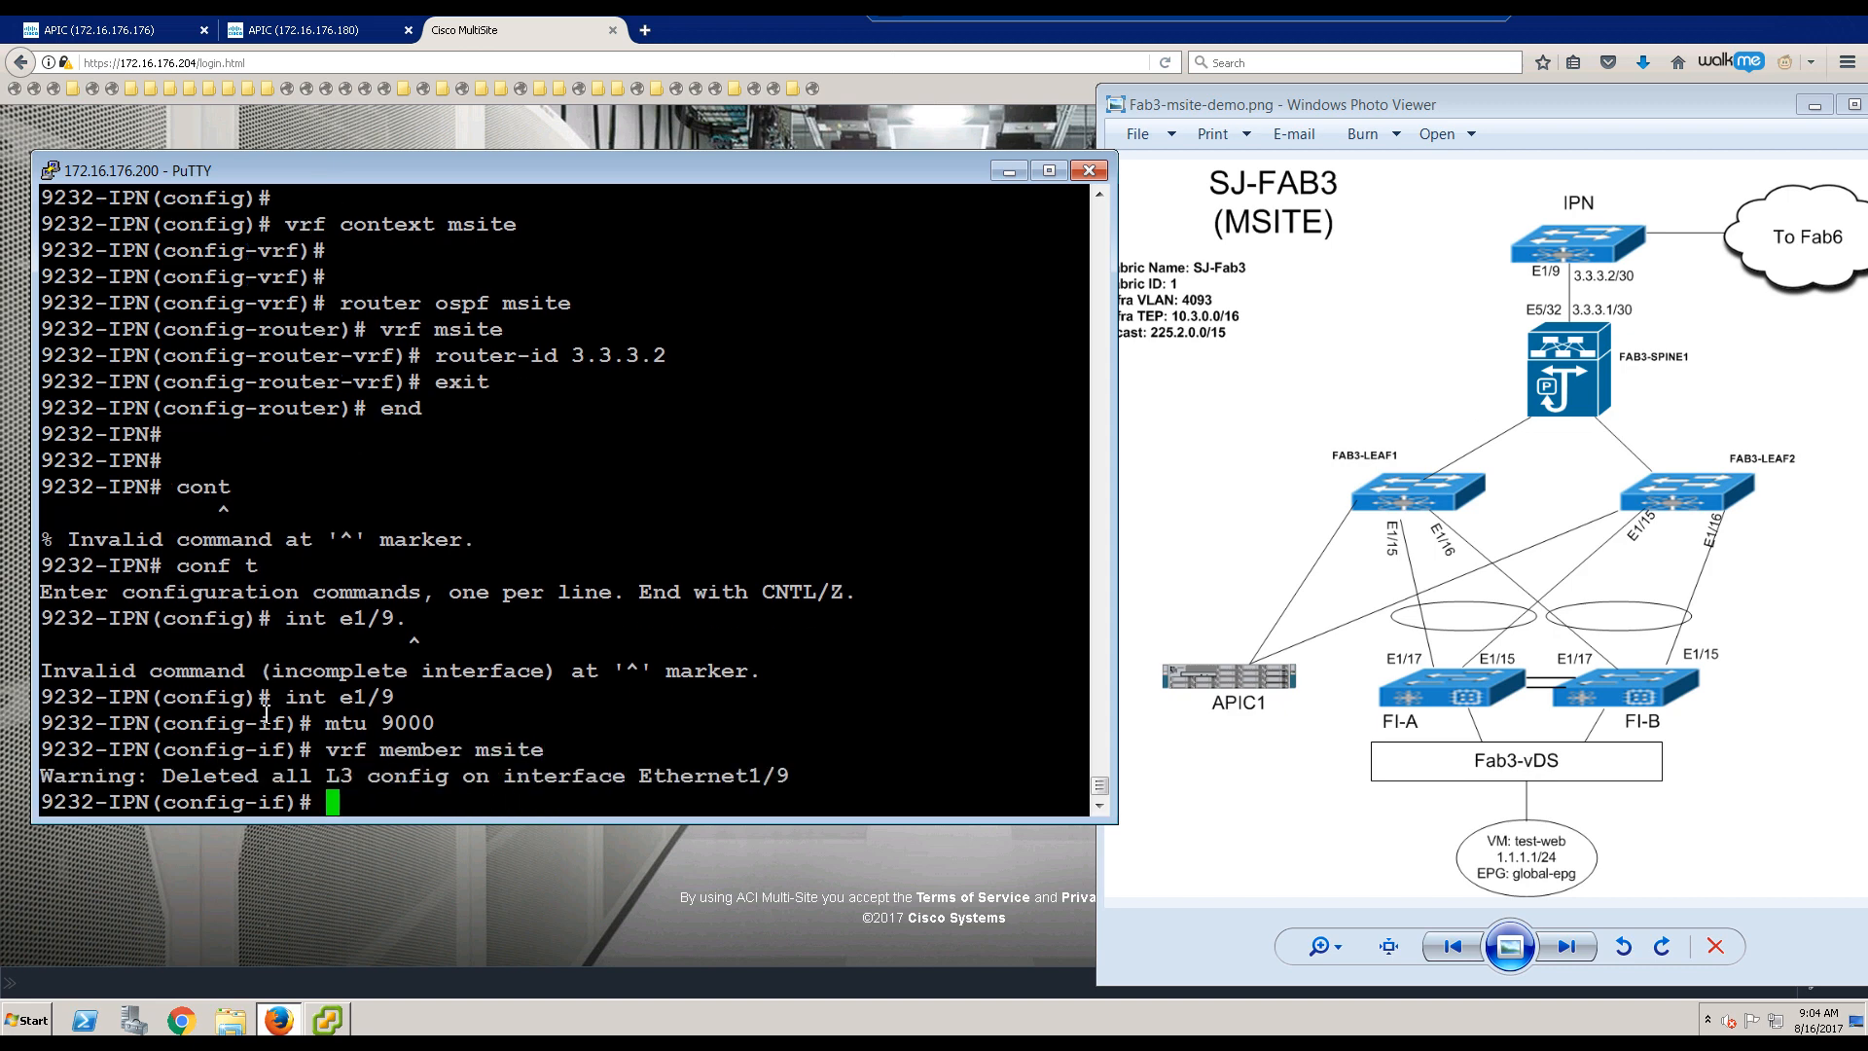
pyautogui.write('no shut')
pyautogui.press('Return')
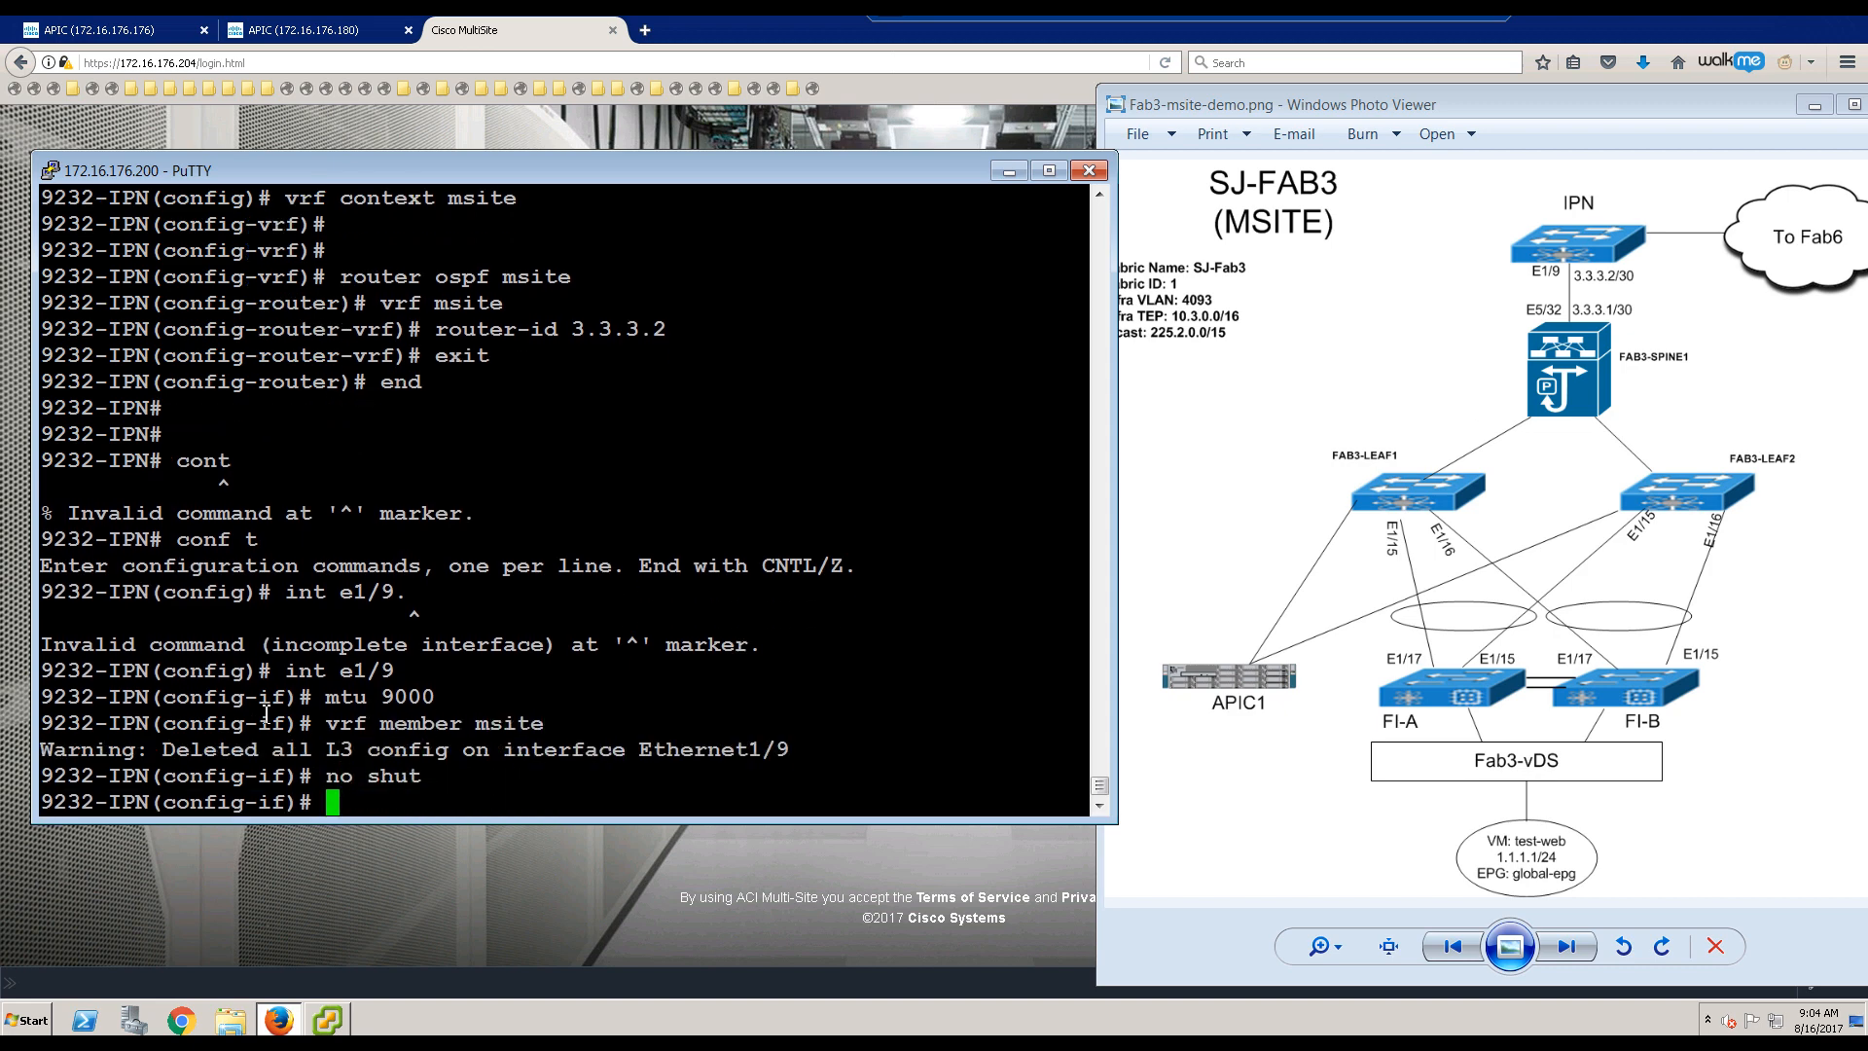
pyautogui.press('Return')
pyautogui.press('Return')
pyautogui.press('Return')
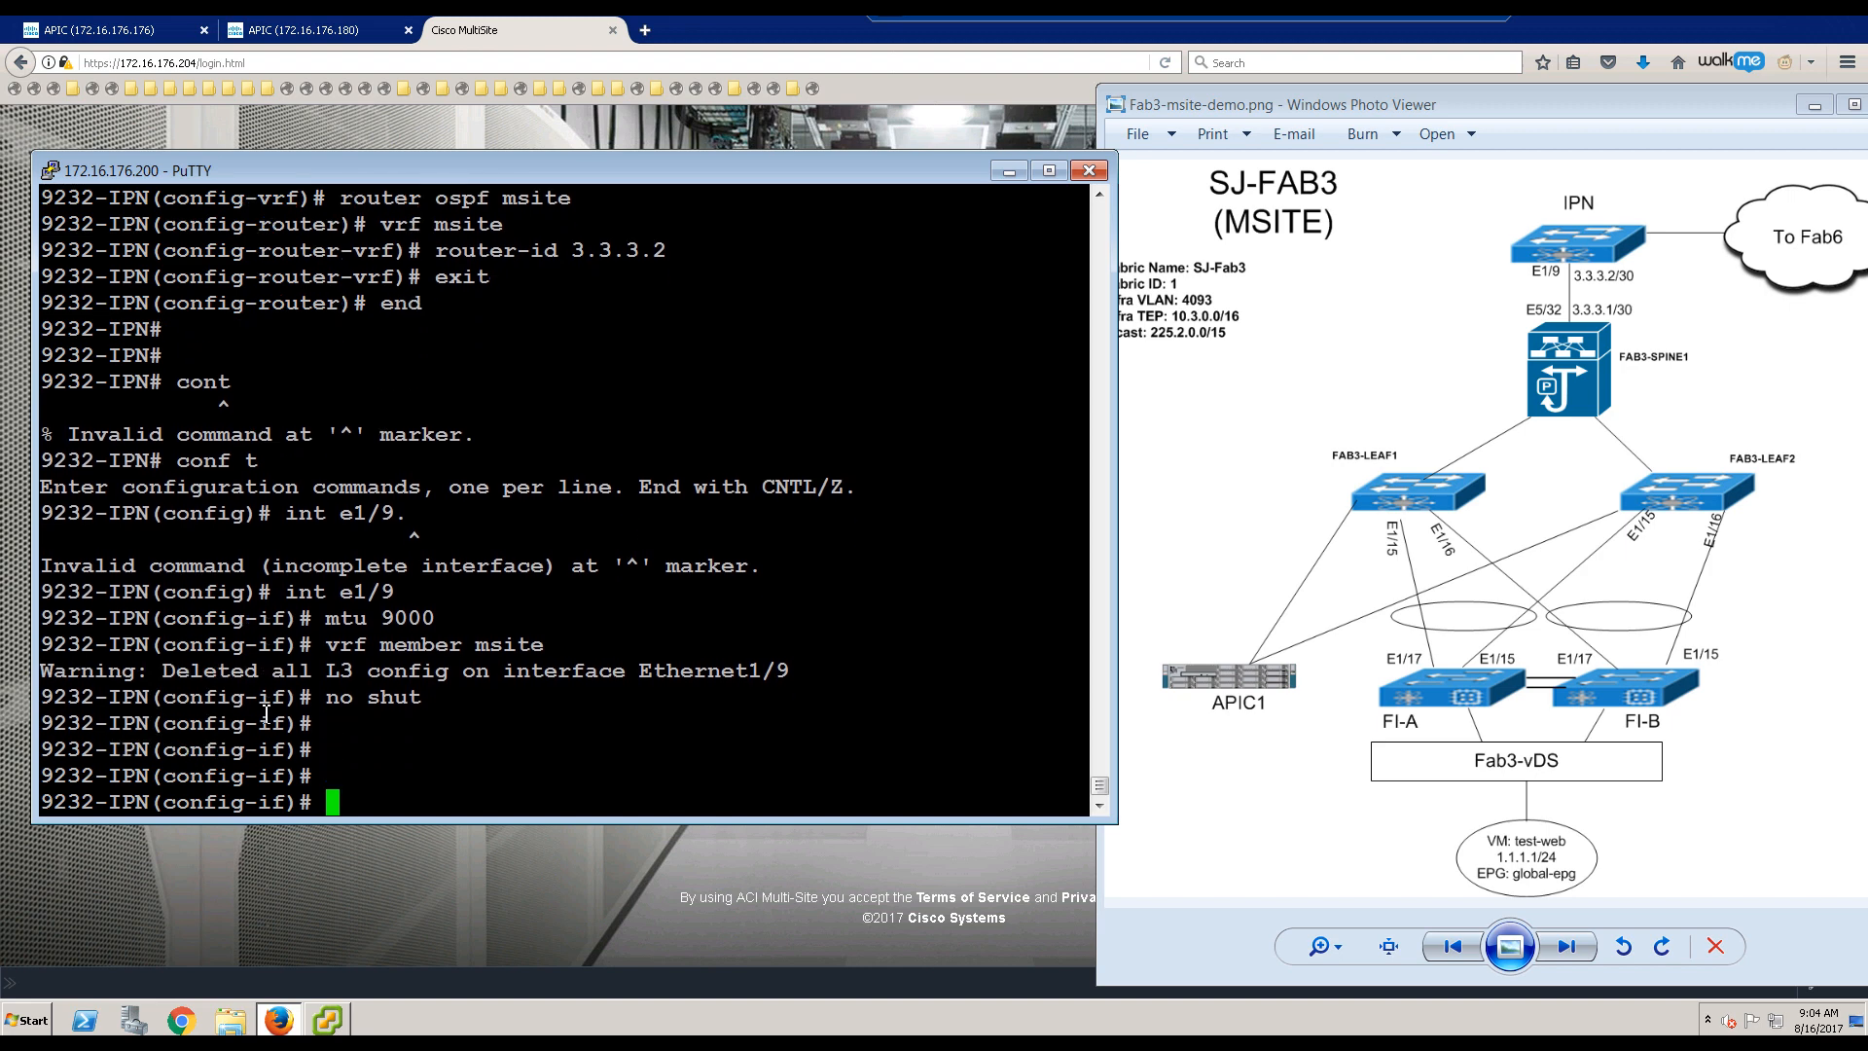
pyautogui.write('int 1/9.4')
# Step: Create sub-interface Ethernet1/9.4 with dot1Q encapsulation VLAN 4
pyautogui.press('Return')
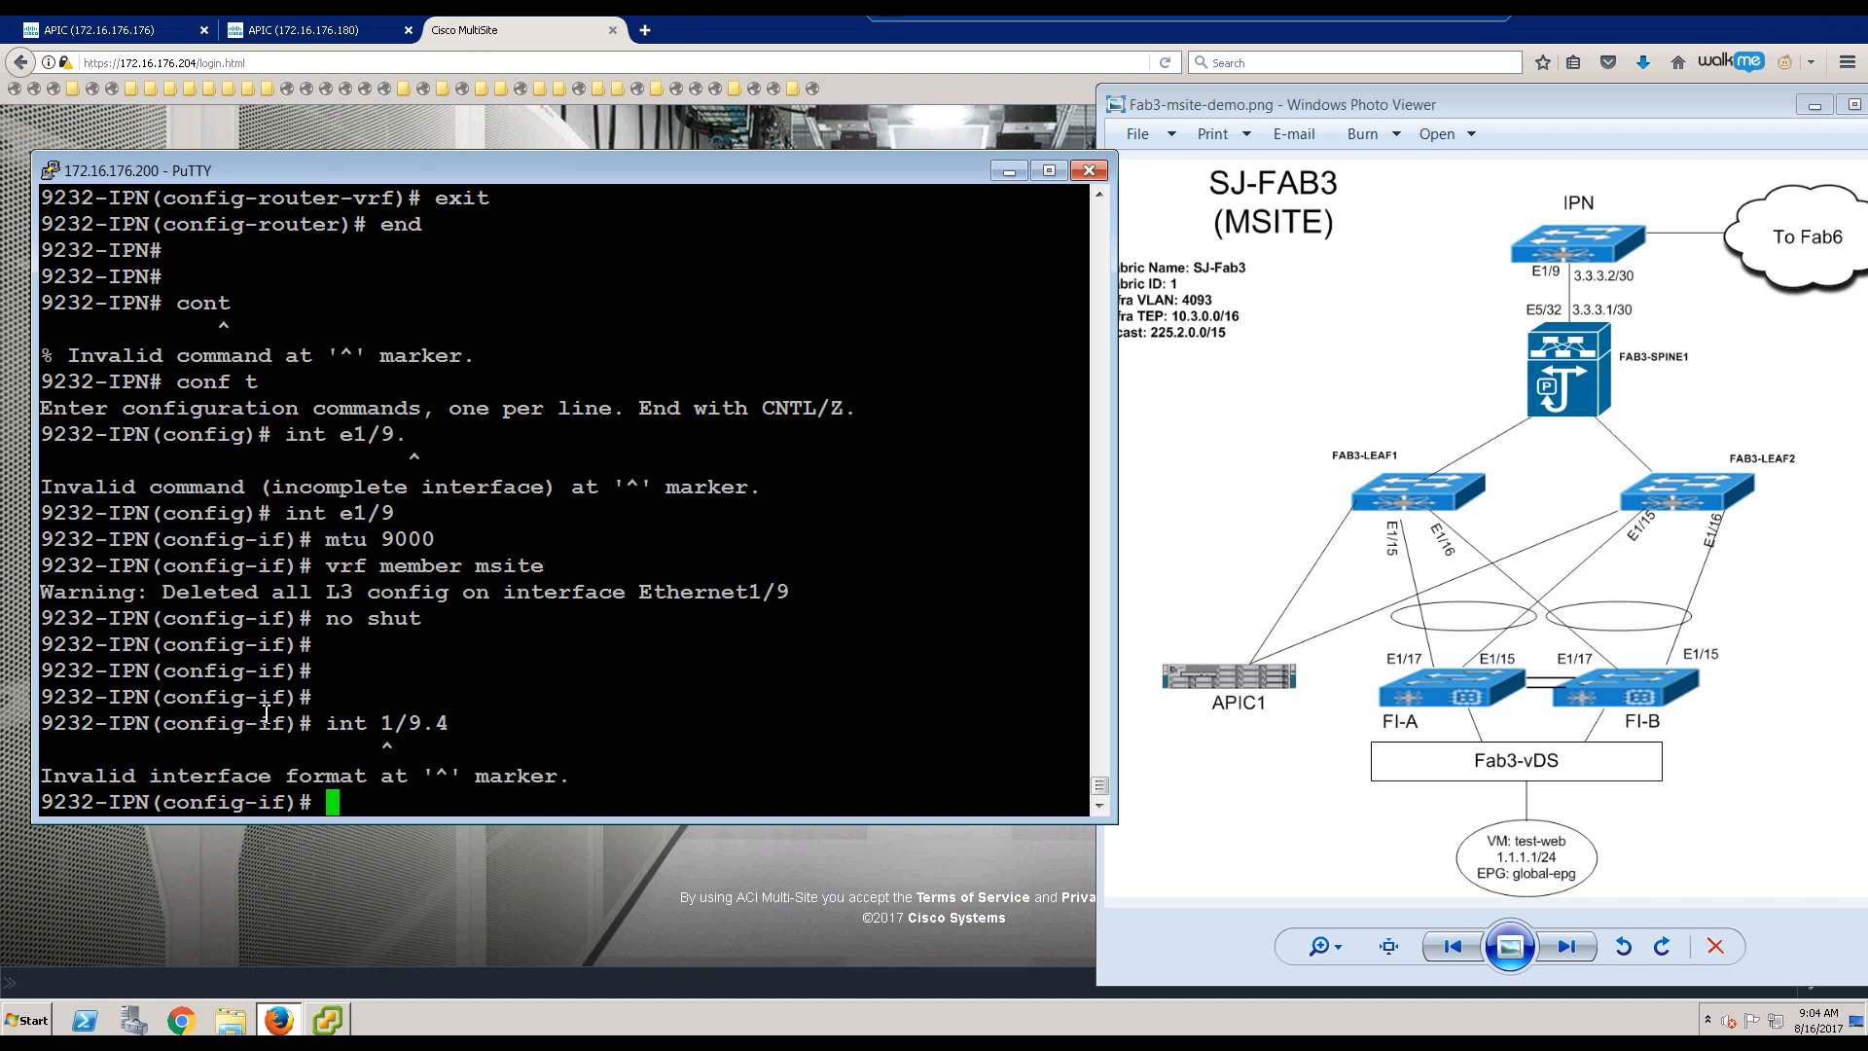
pyautogui.press('Up')
pyautogui.press('Left')
pyautogui.press('Left')
pyautogui.press('Left')
pyautogui.press('Left')
pyautogui.press('Left')
pyautogui.write('e')
pyautogui.press('Return')
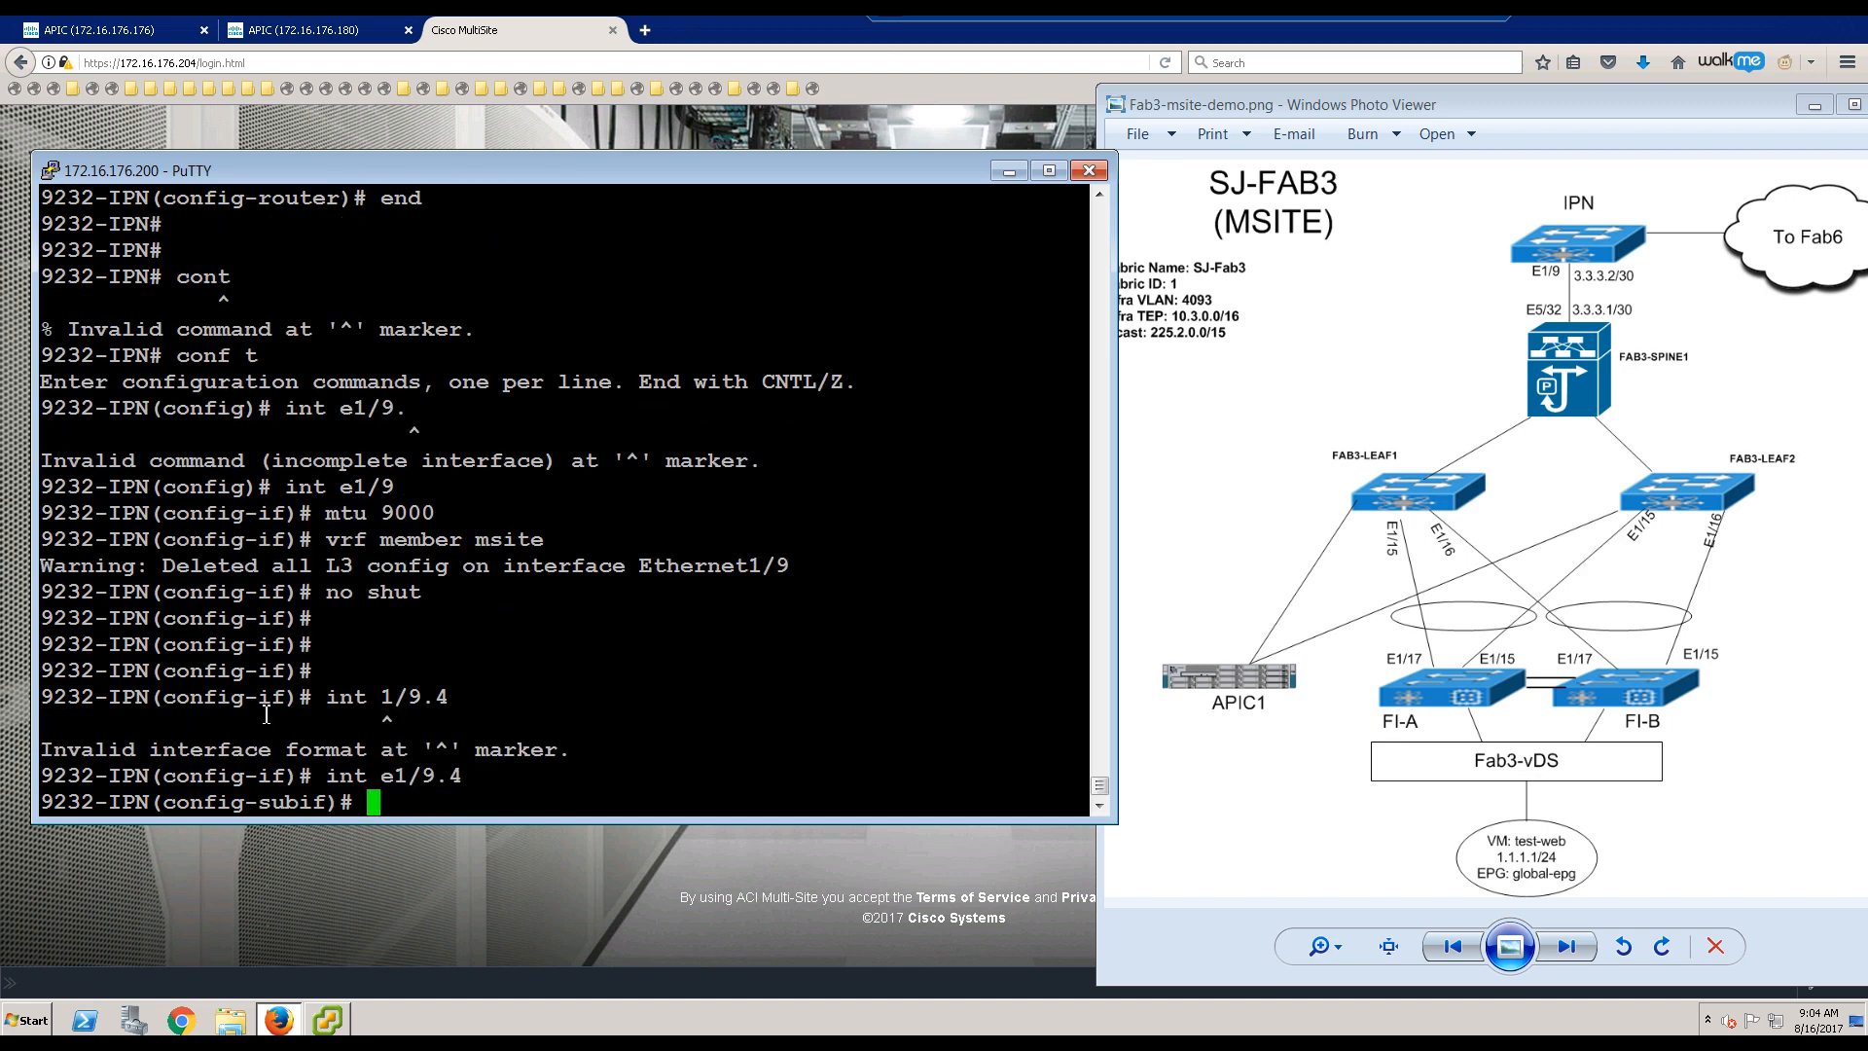
pyautogui.write('encapsulation ')
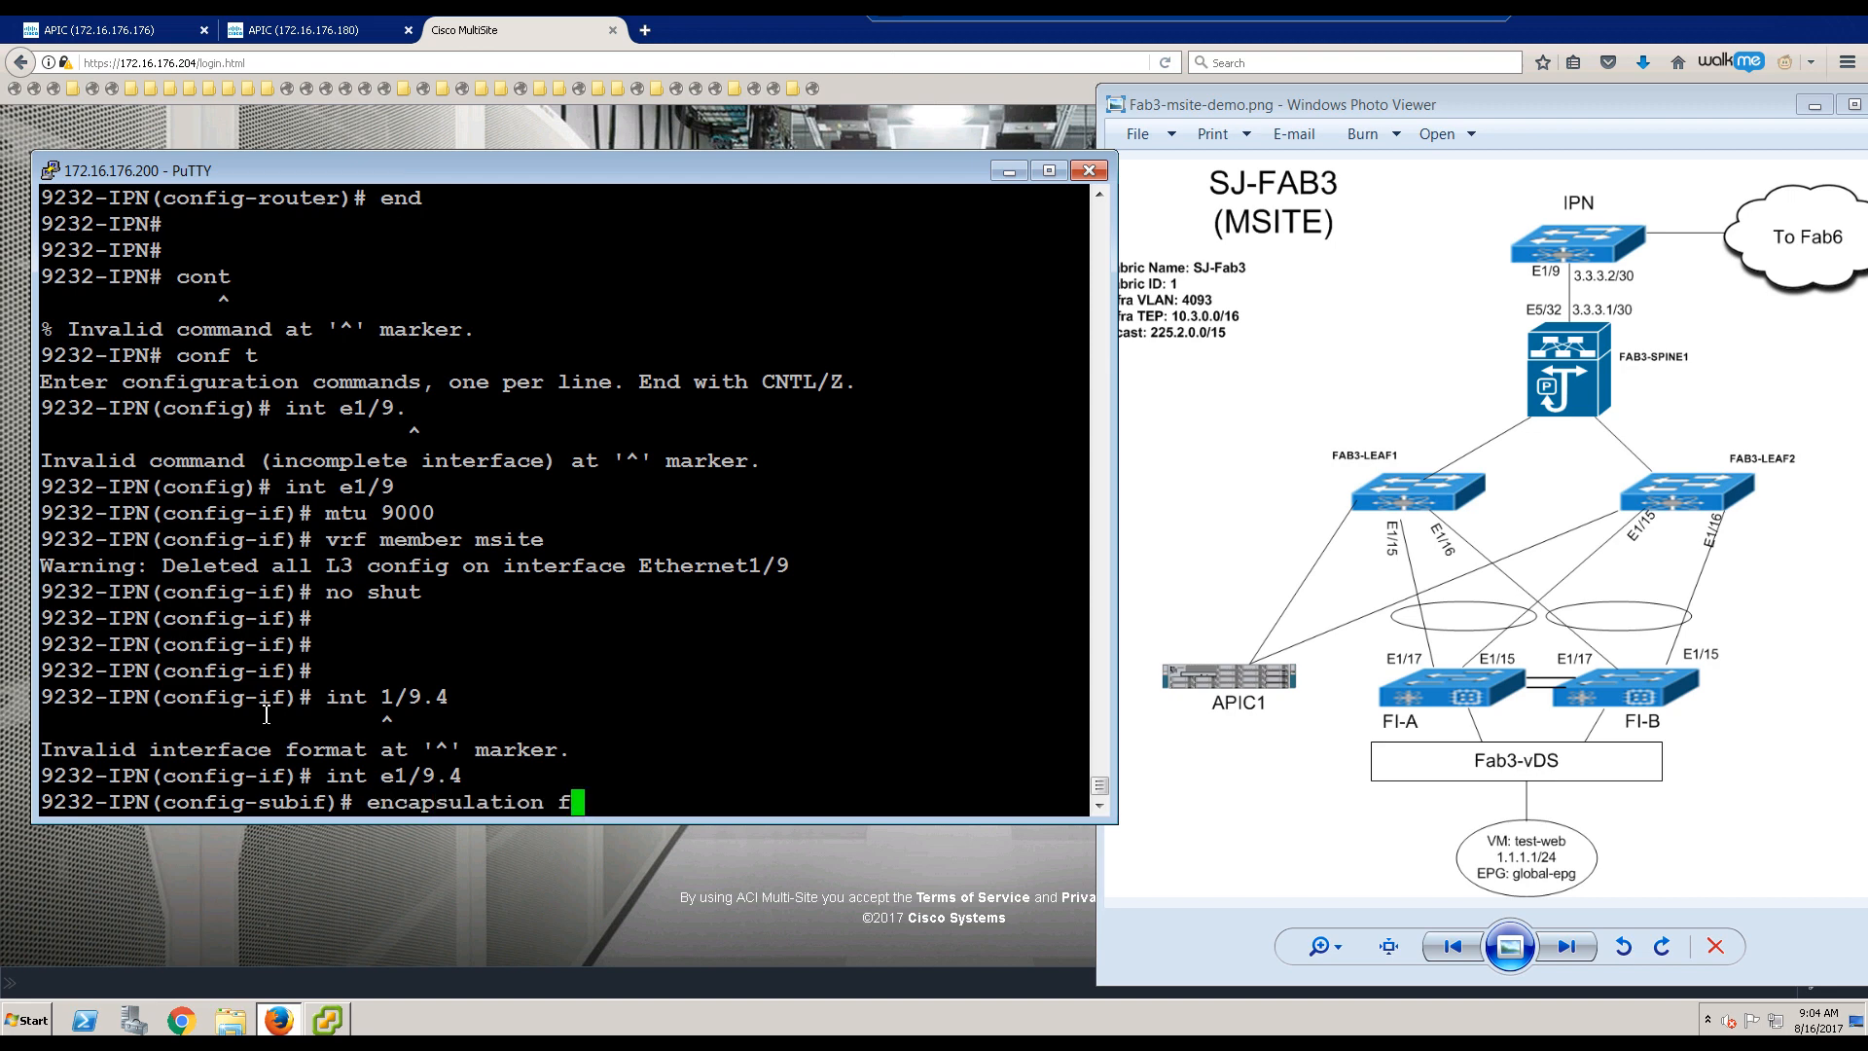
pyautogui.write('dot1Q 4')
pyautogui.press('Return')
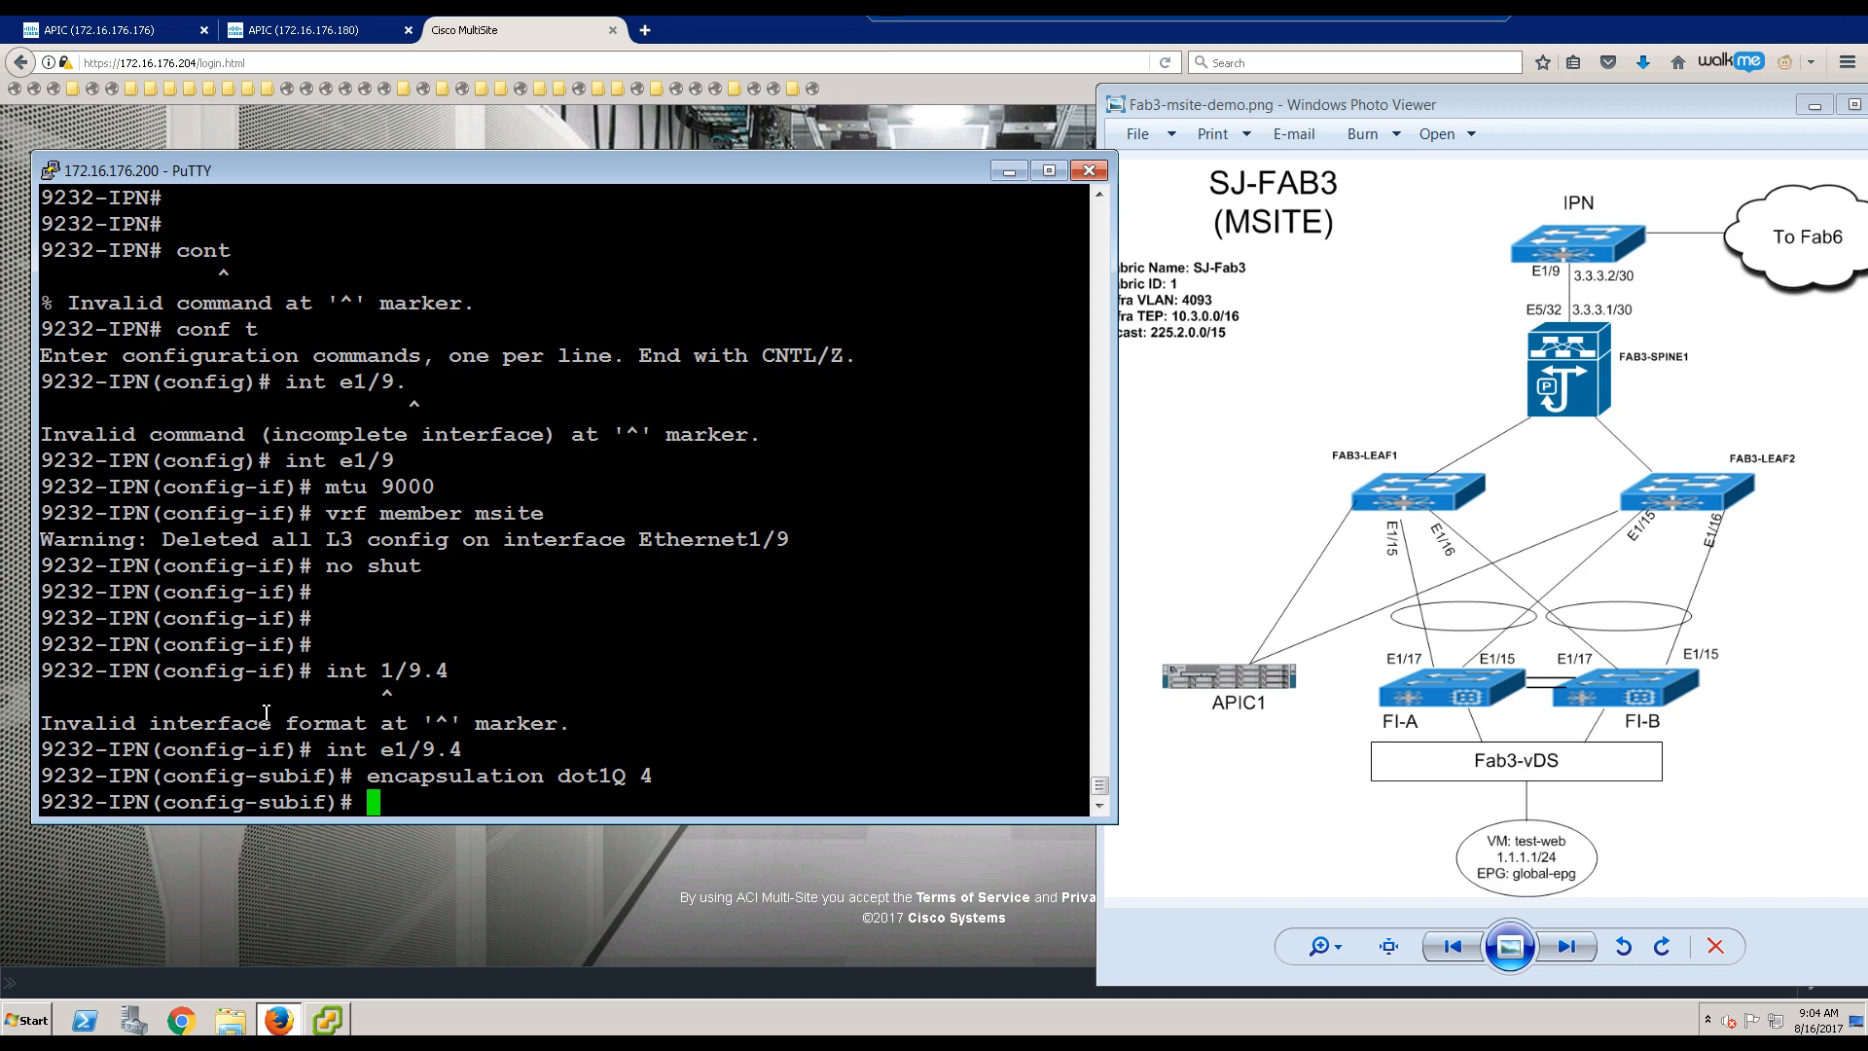
# Step: Give Ethernet1/9.4 MTU 9000, description 'to Fab3-Spine1', and VRF msite membership
pyautogui.write('mtu 9000')
pyautogui.press('Return')
pyautogui.write('eescription ')
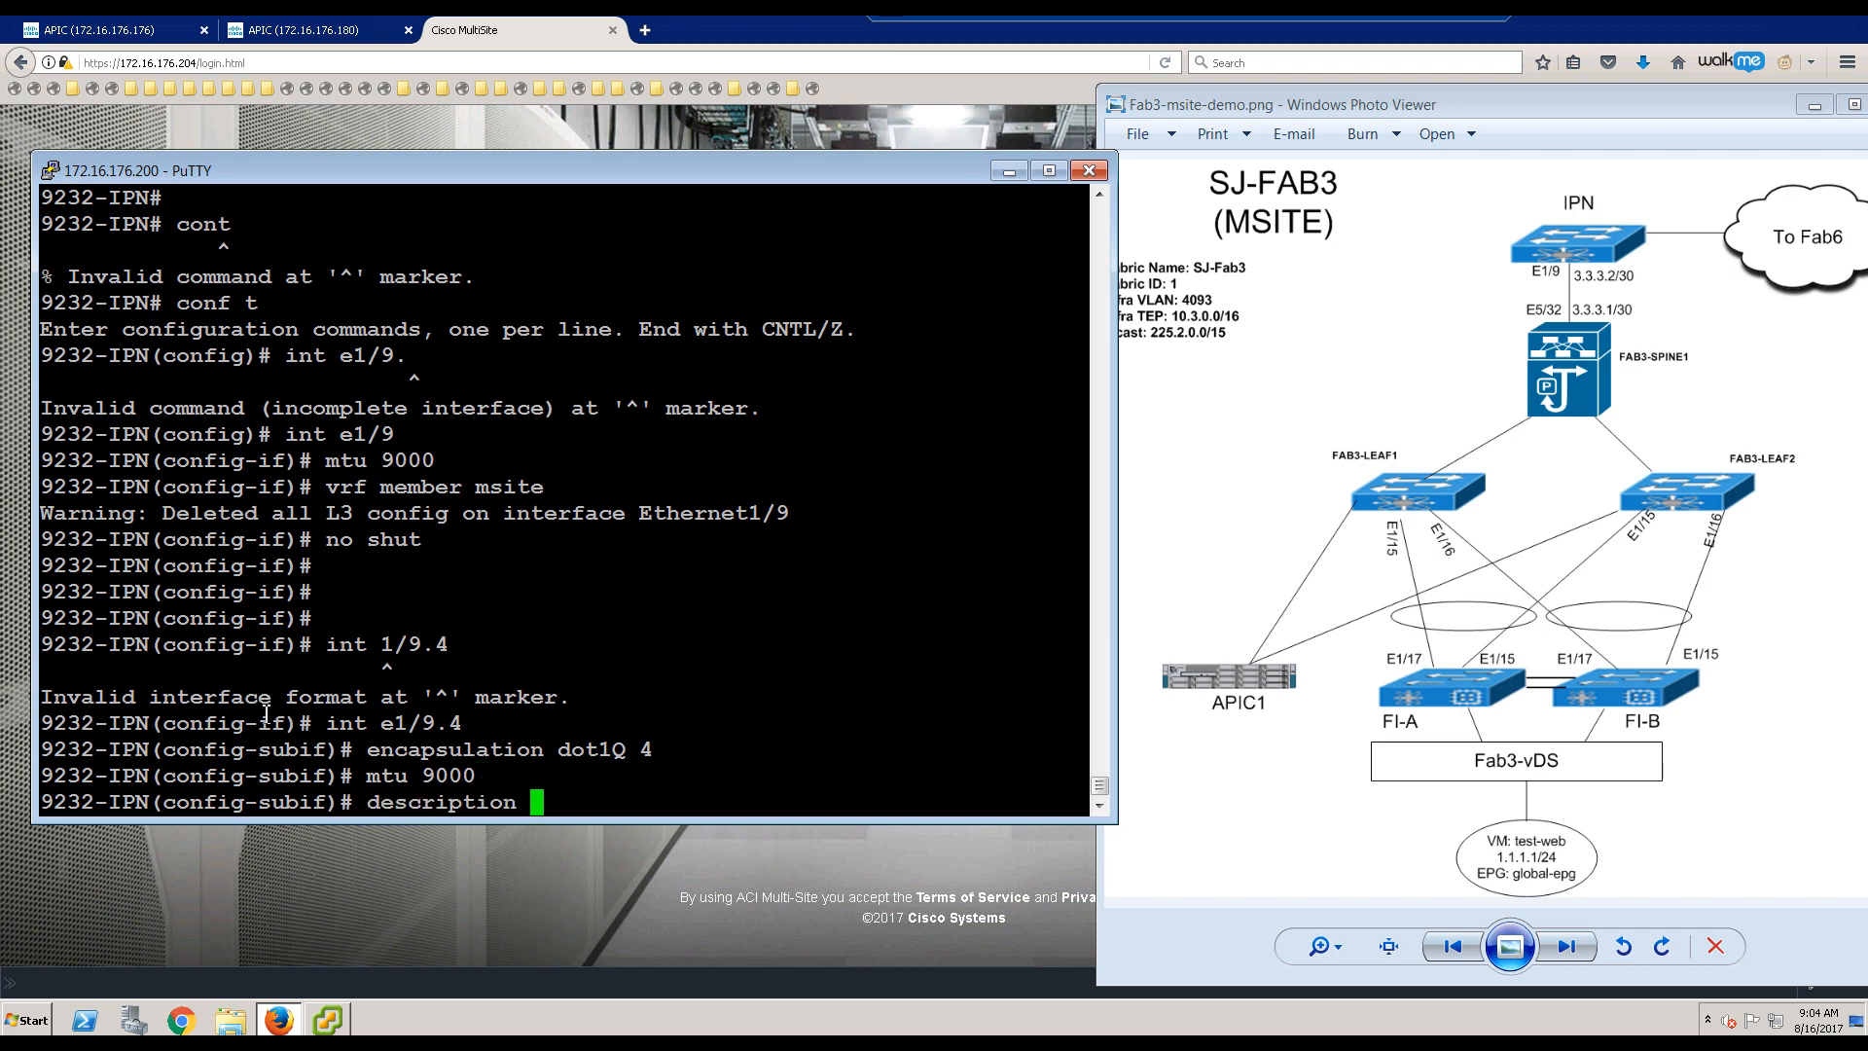
pyautogui.write('to Fab3-Spine')
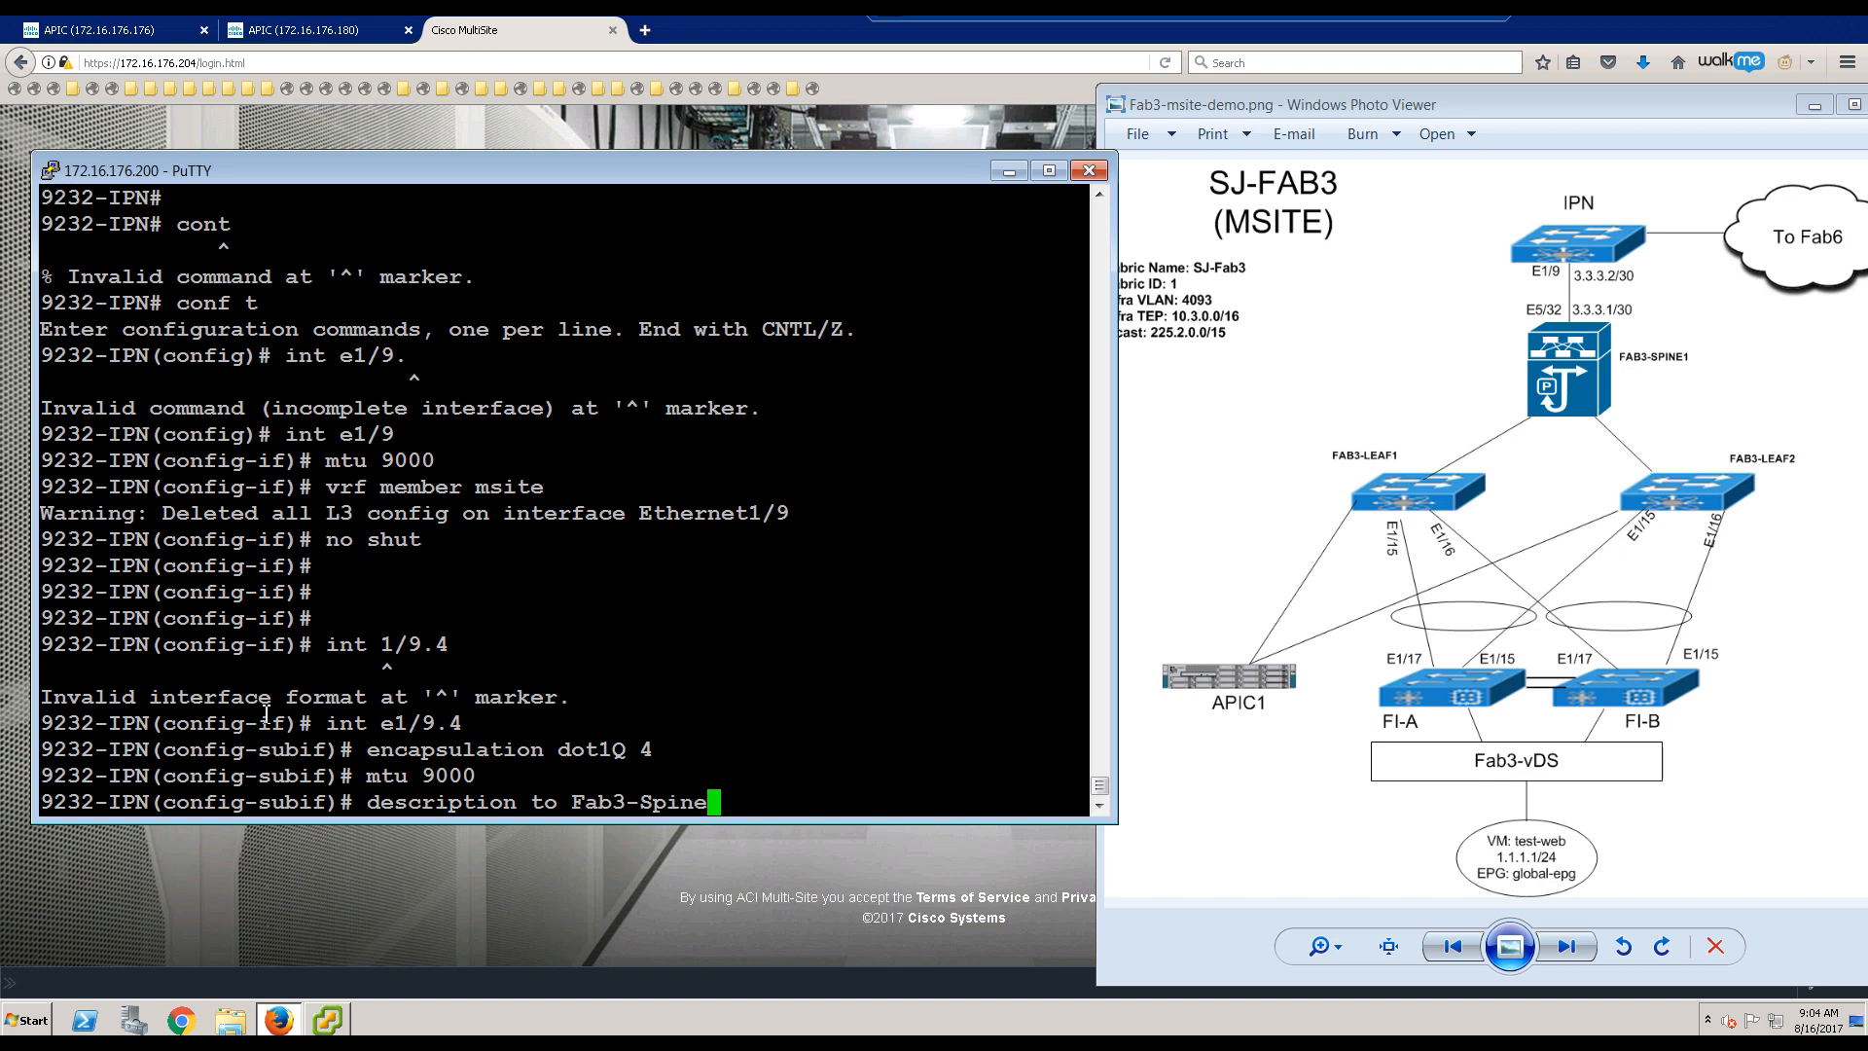
pyautogui.write('1')
pyautogui.press('Return')
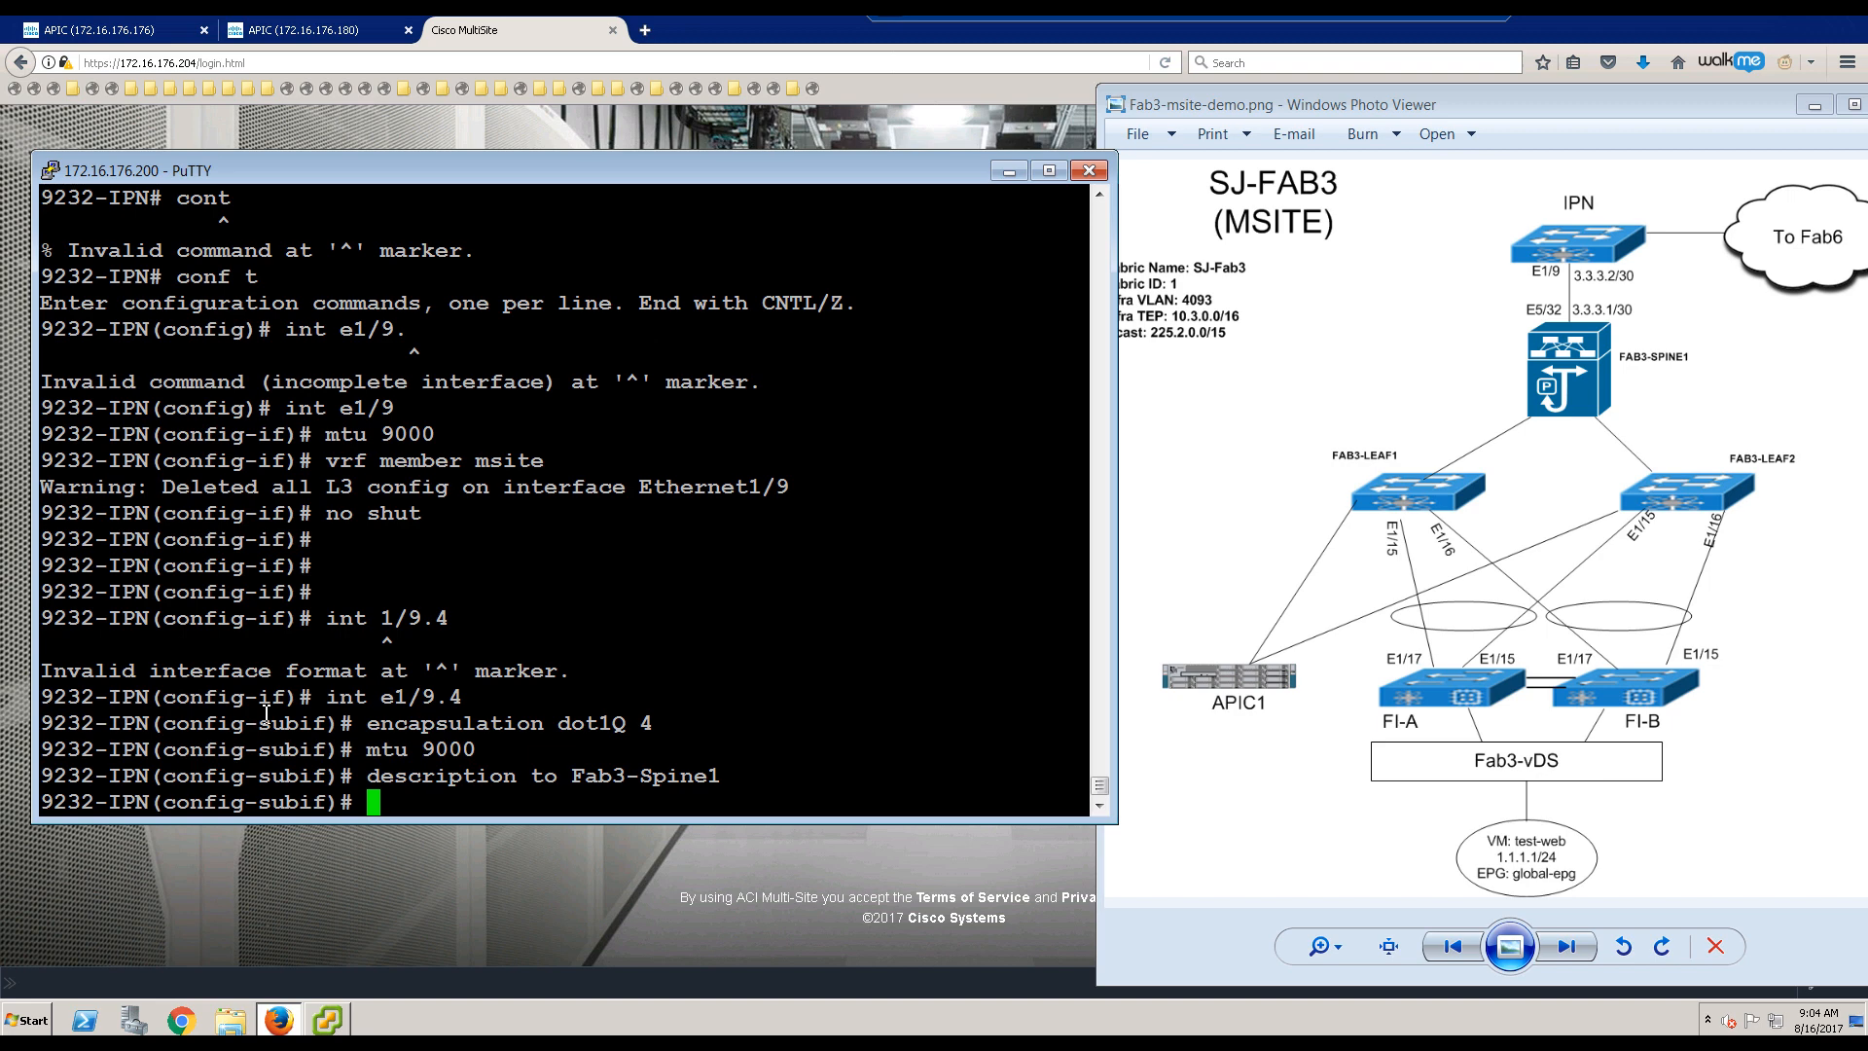
pyautogui.write('vrf member')
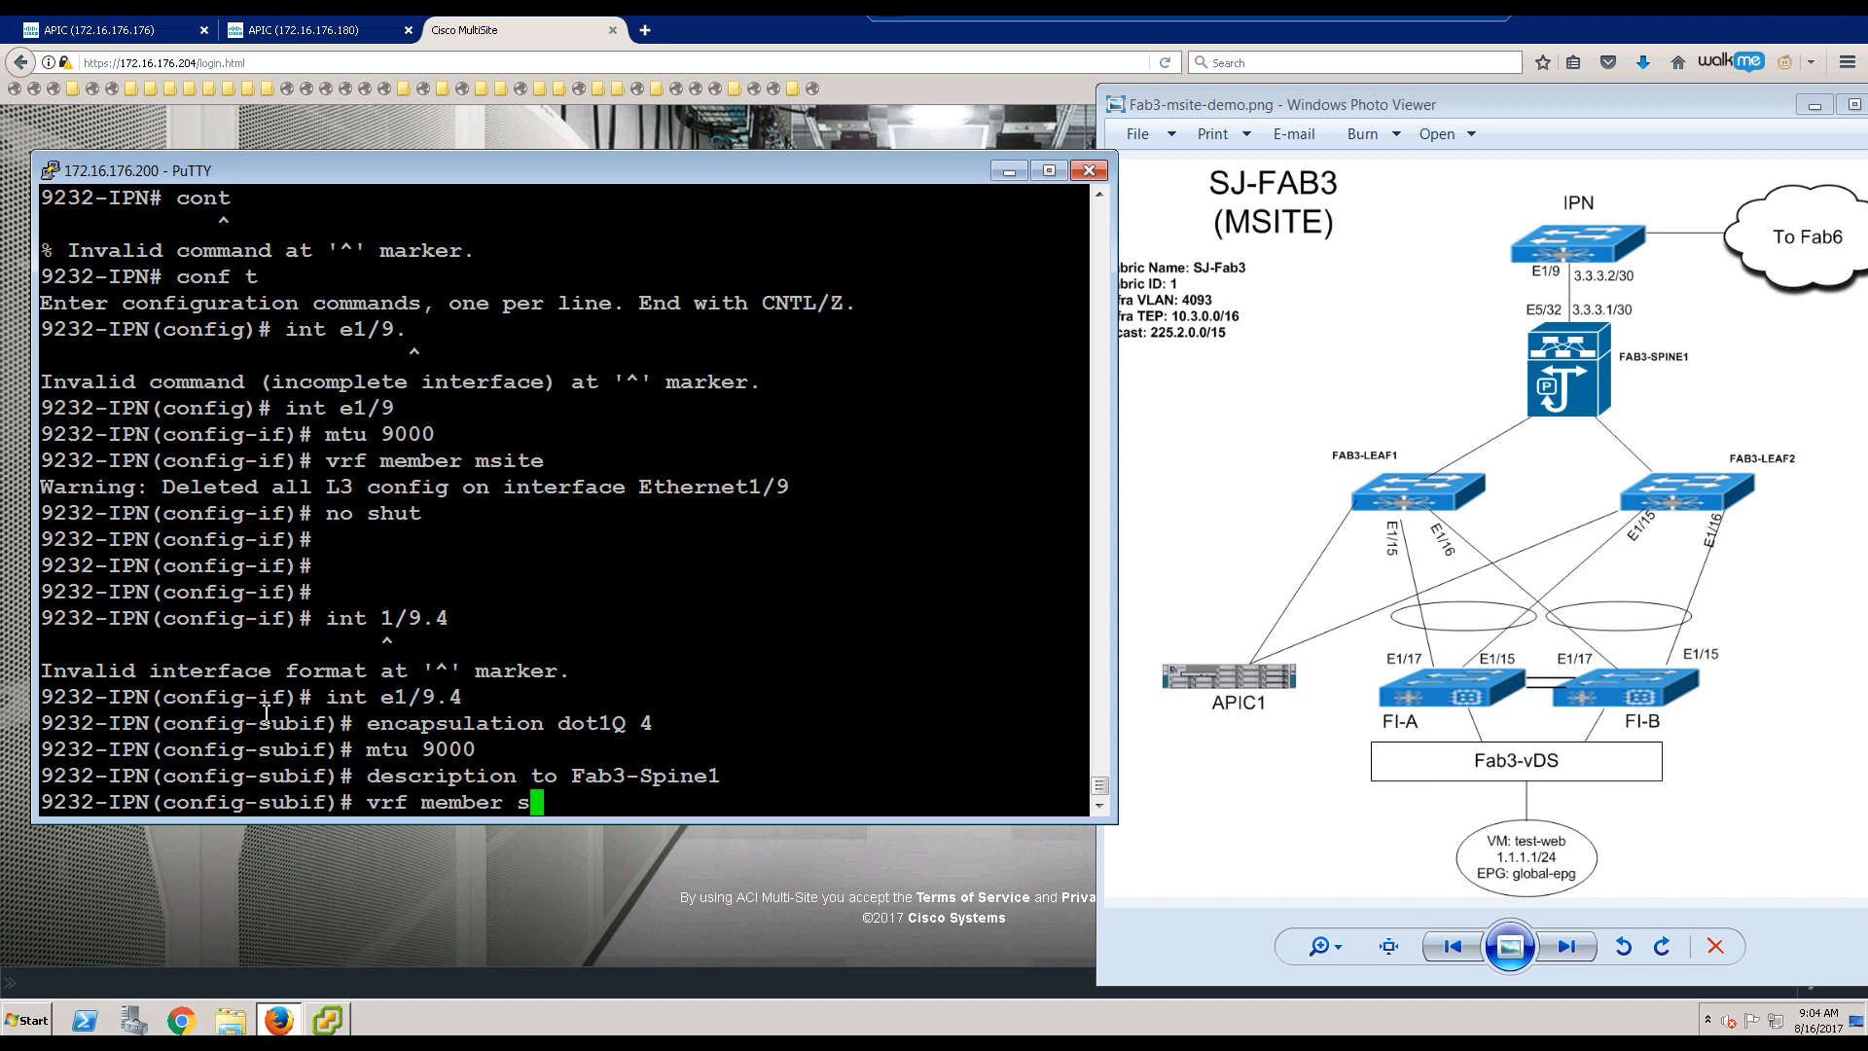
pyautogui.write('msite')
pyautogui.press('Return')
pyautogui.press('Return')
pyautogui.press('Return')
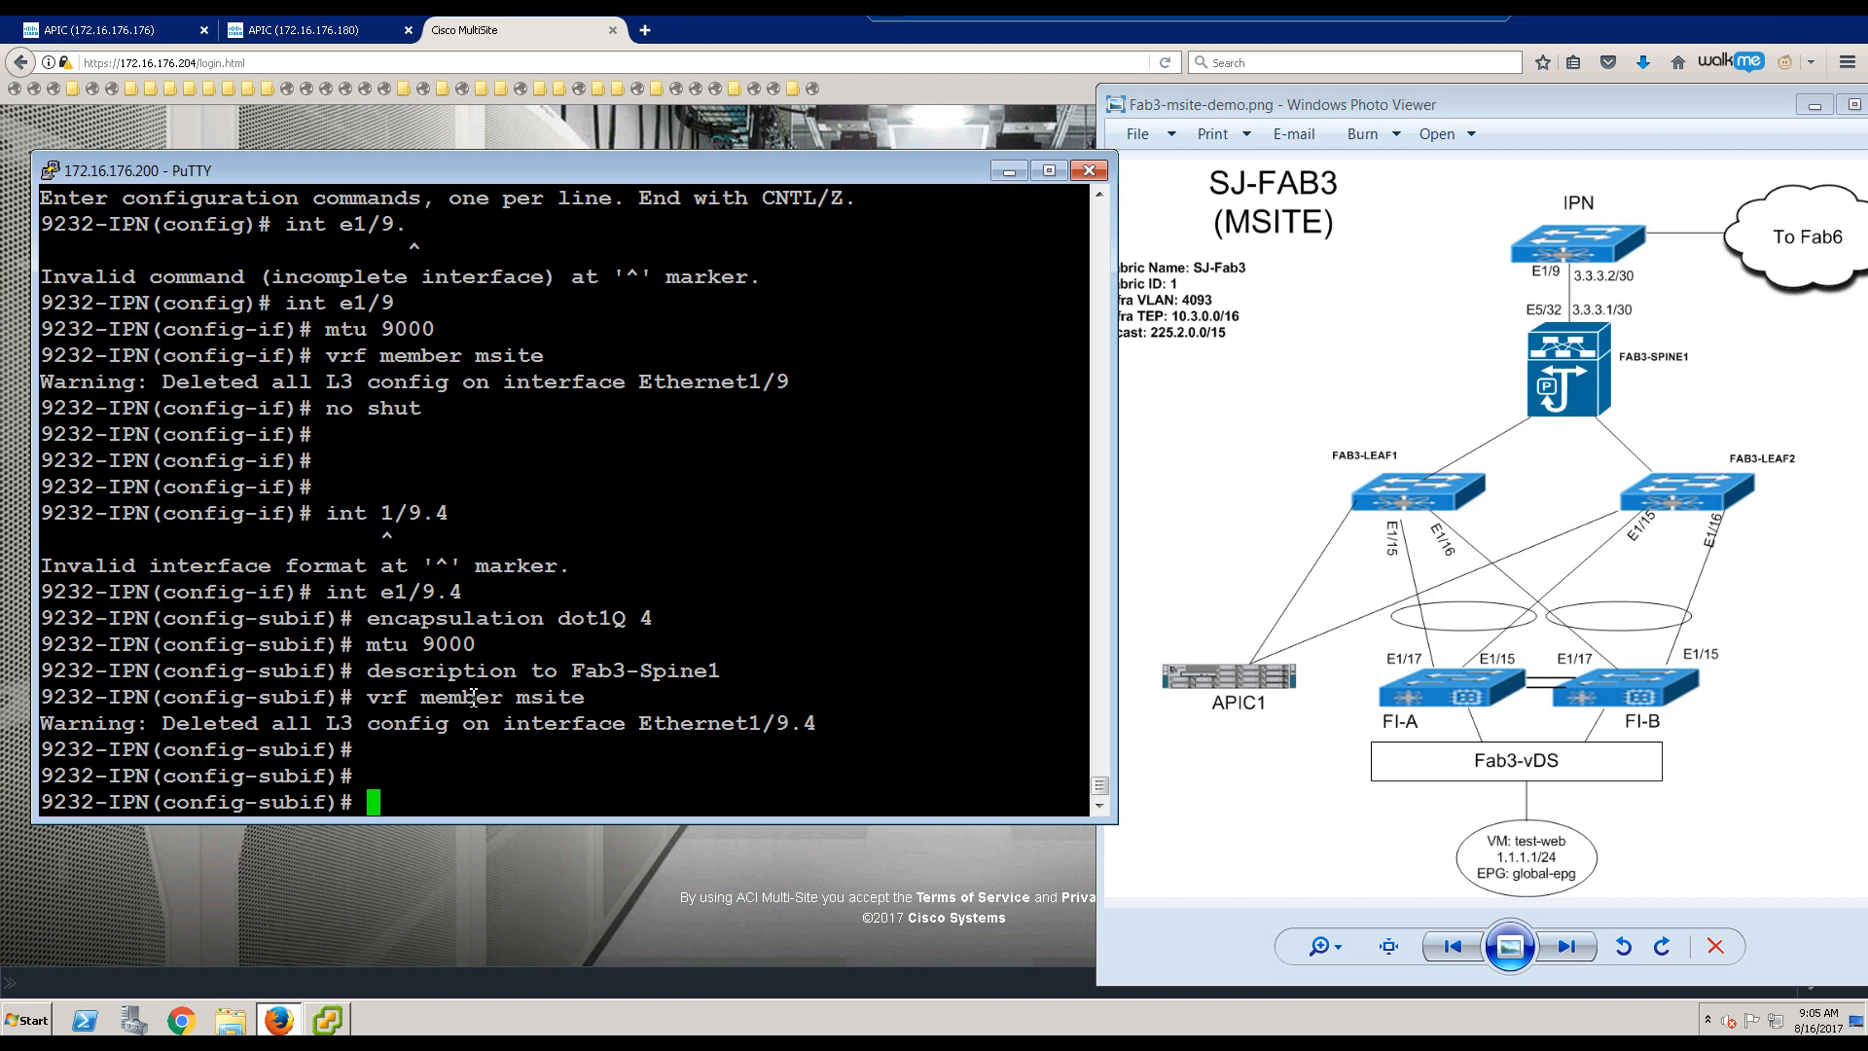
# Step: Assign IP address 3.3.3.2/30 to sub-interface Ethernet1/9.4
pyautogui.moveTo(158, 724); pyautogui.dragTo(855, 720)
pyautogui.click(695, 746)
pyautogui.write('3.')
pyautogui.press('BackSpace')
pyautogui.press('BackSpace')
pyautogui.write('ip address 3.3.3.')
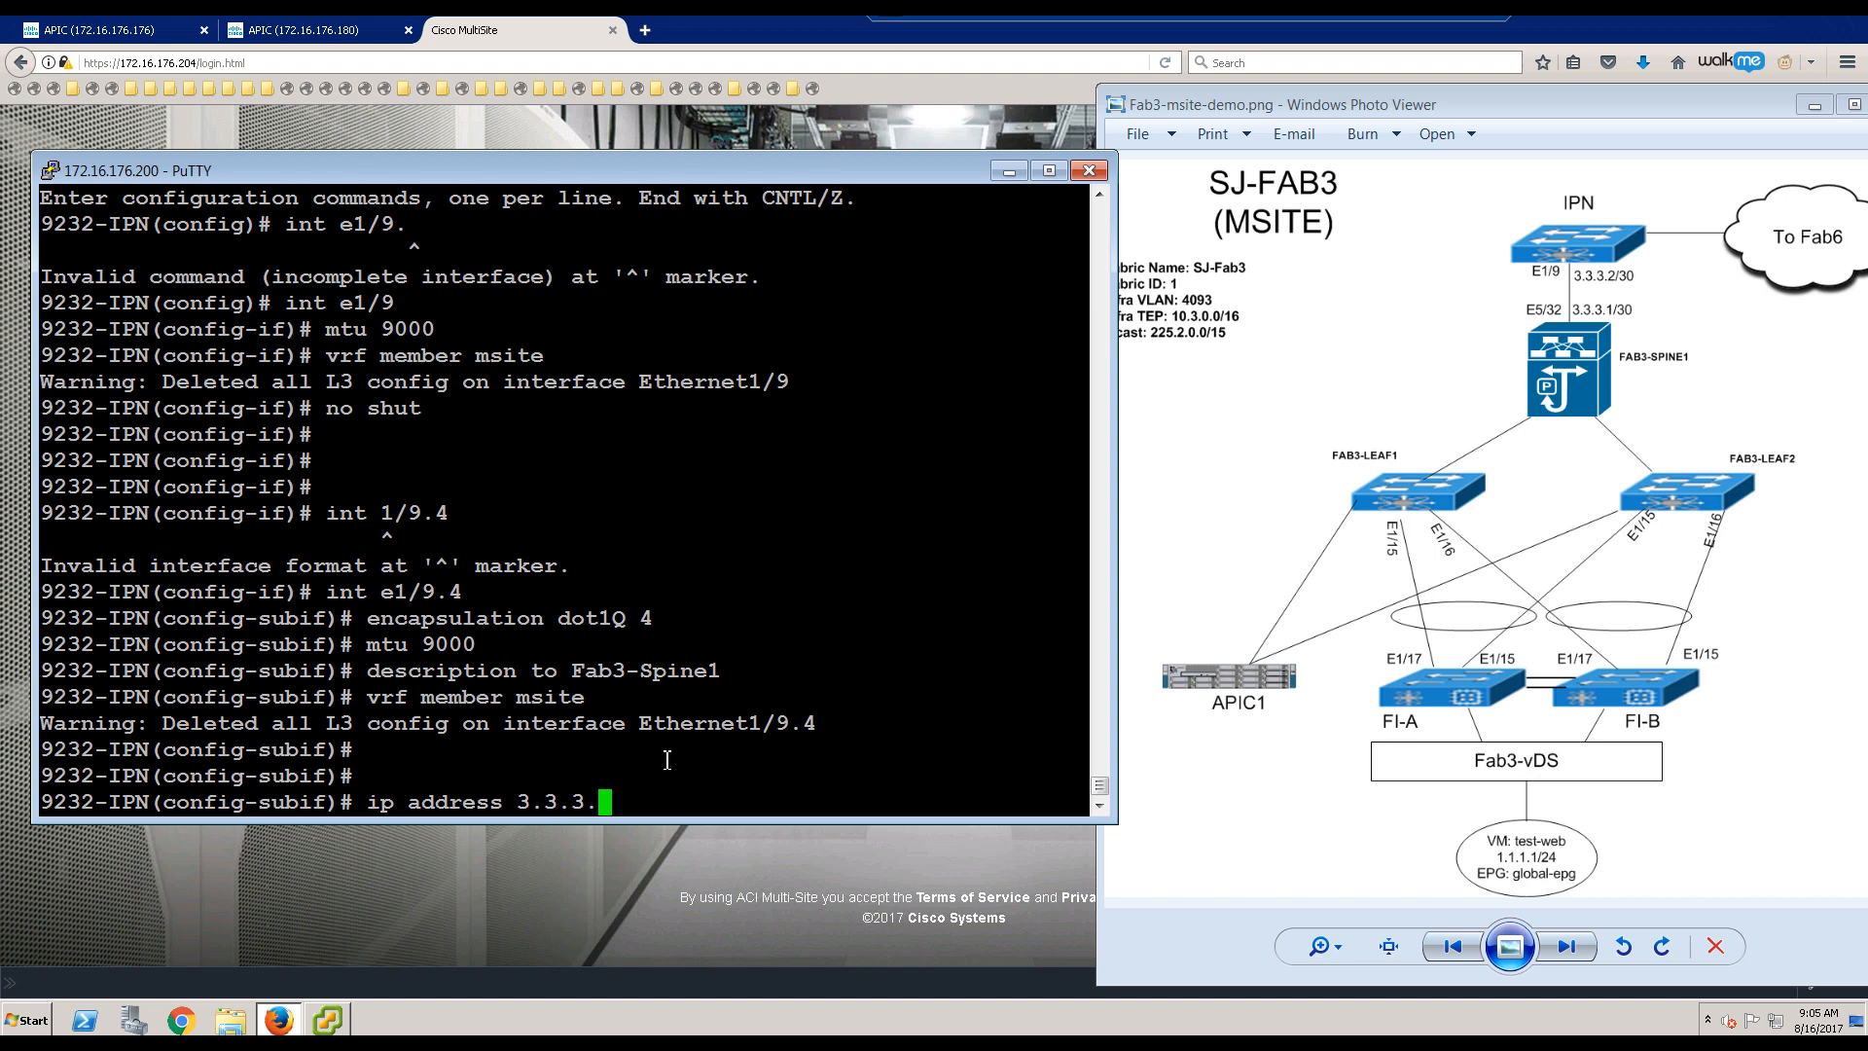
pyautogui.write('2/30')
pyautogui.press('Return')
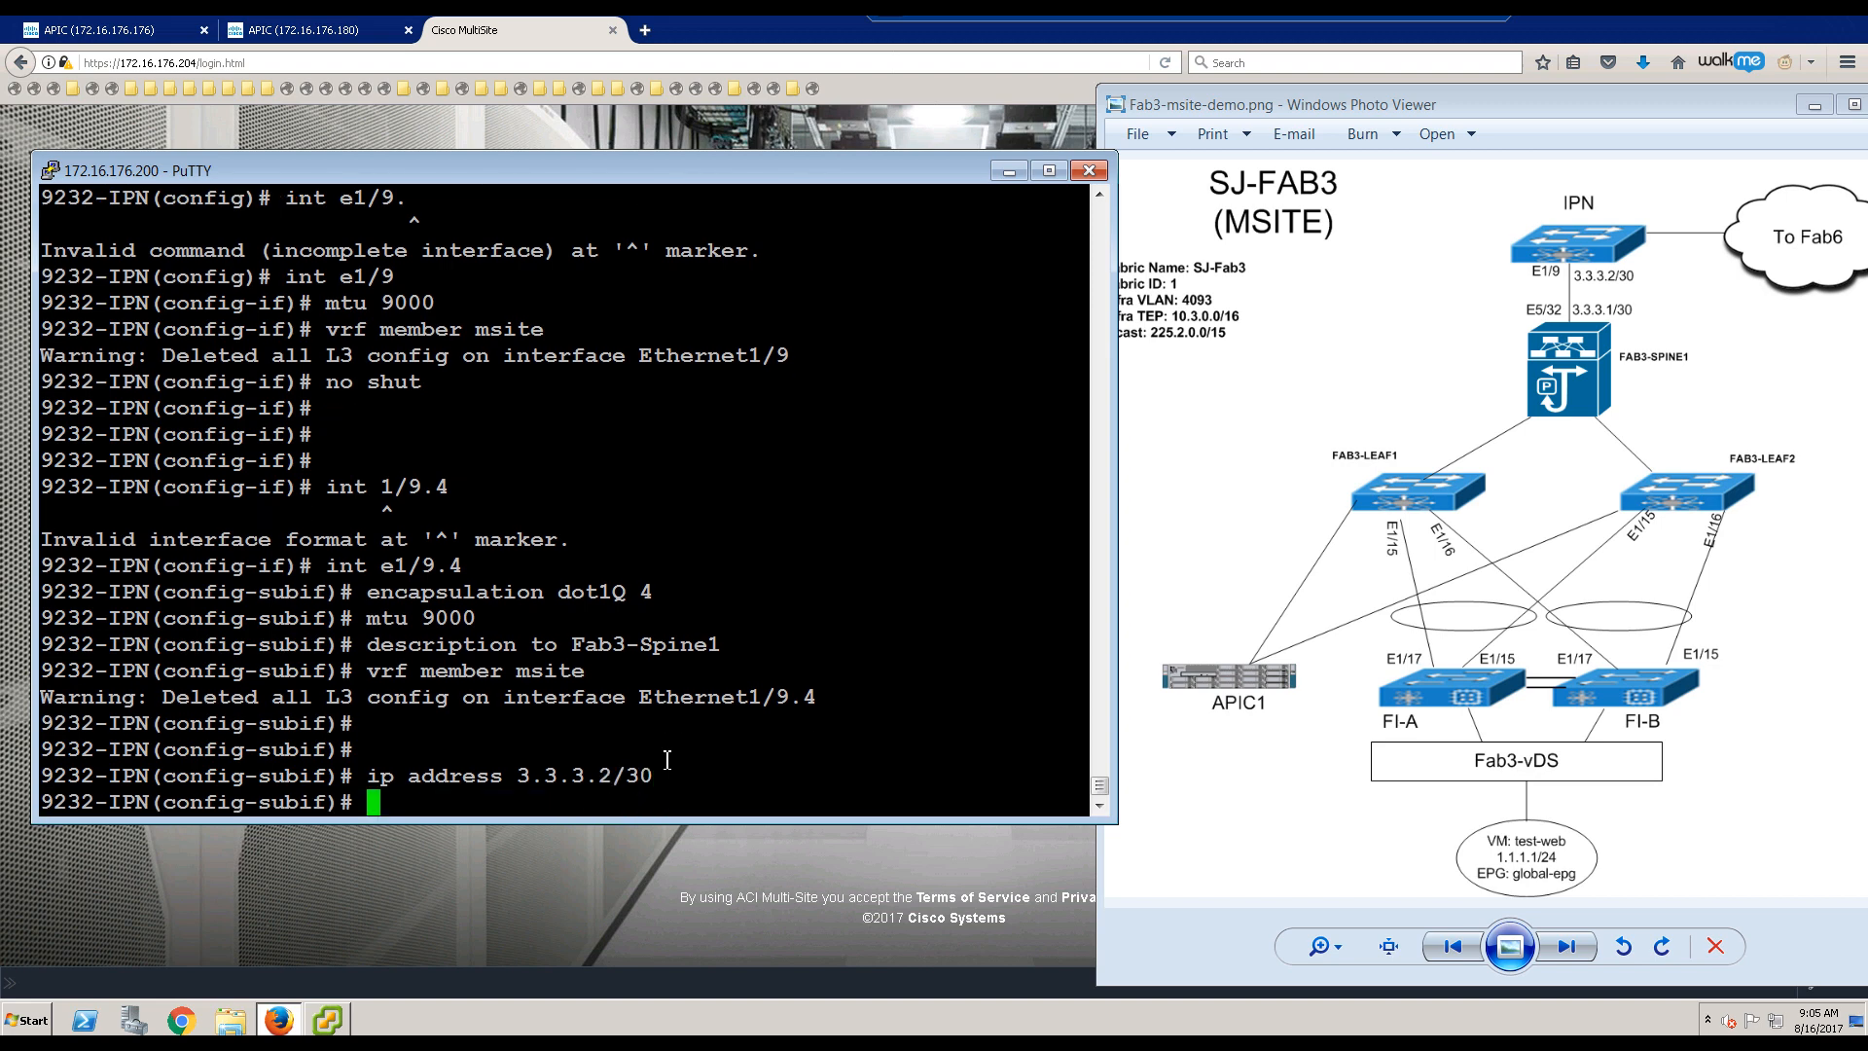
# Step: Make Ethernet1/9.4 a point-to-point OSPF link in msite area 0, enable it, and view the Fab6 diagram
pyautogui.write('ip ospf network')
pyautogui.press('Return')
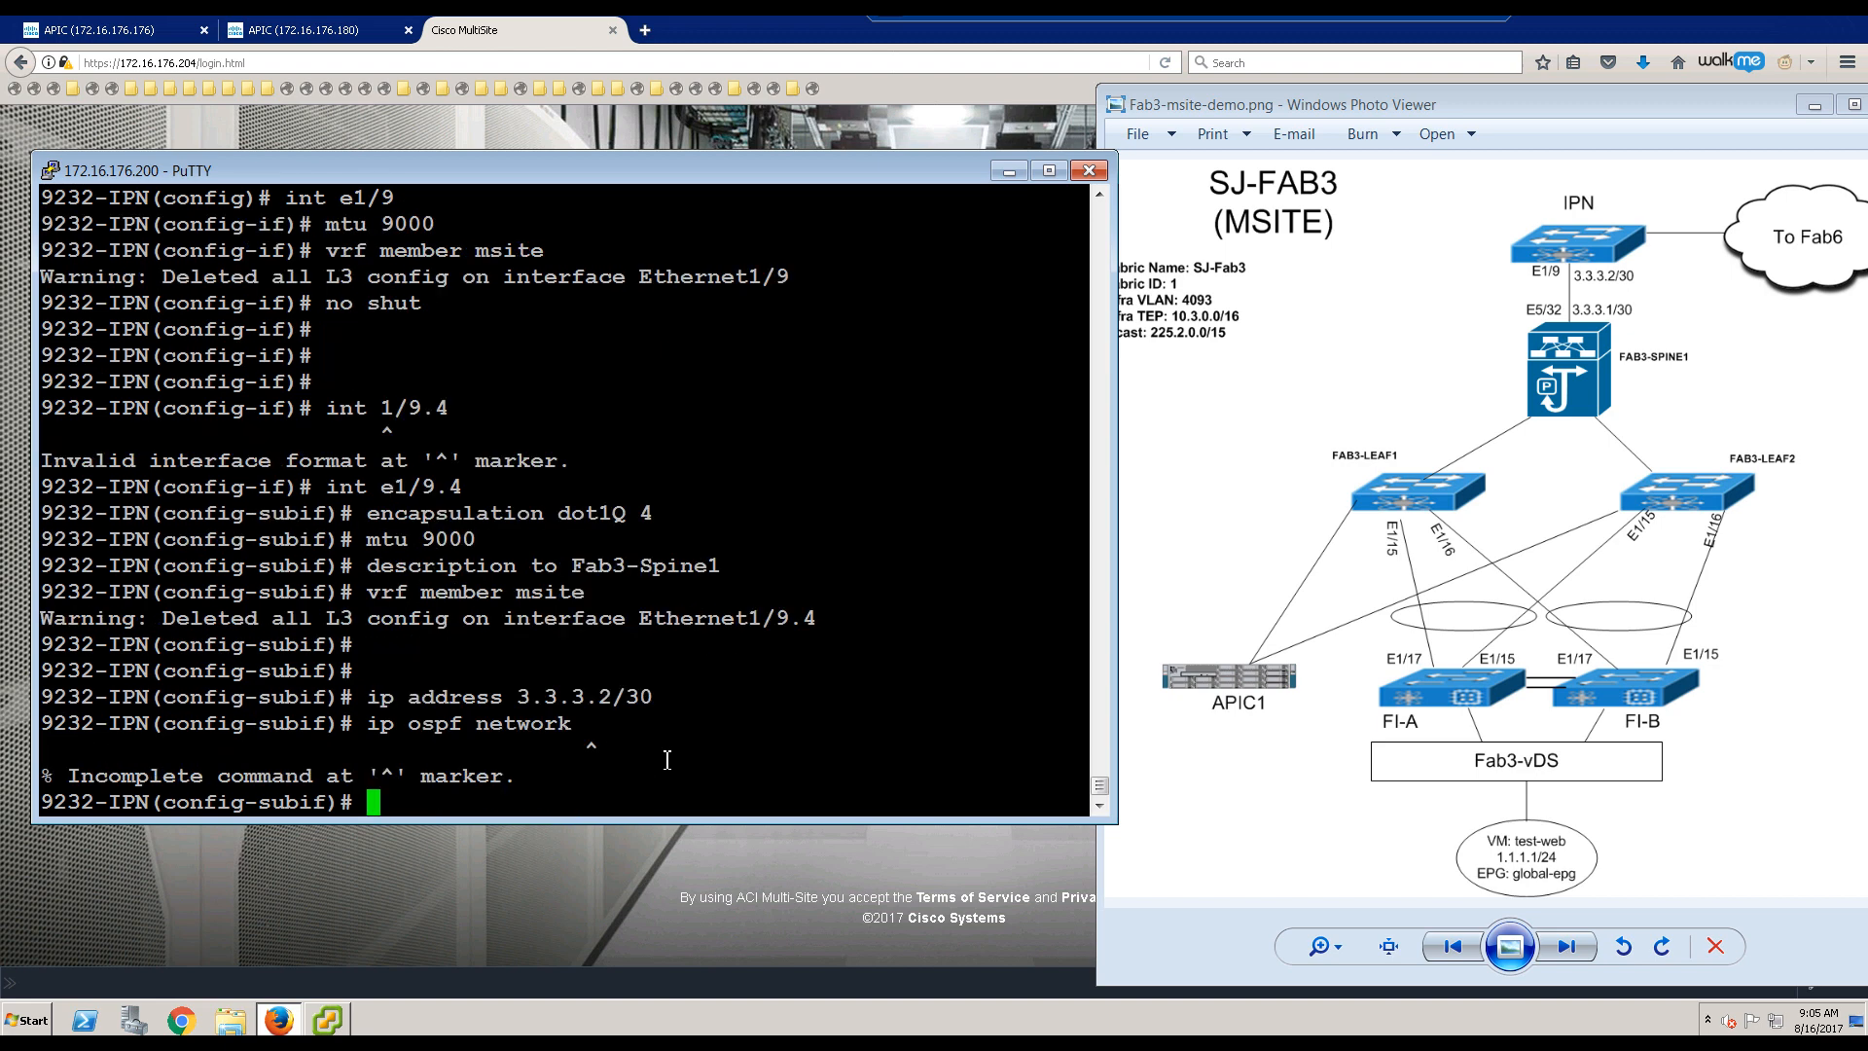
pyautogui.press('Up')
pyautogui.write('point-to-point')
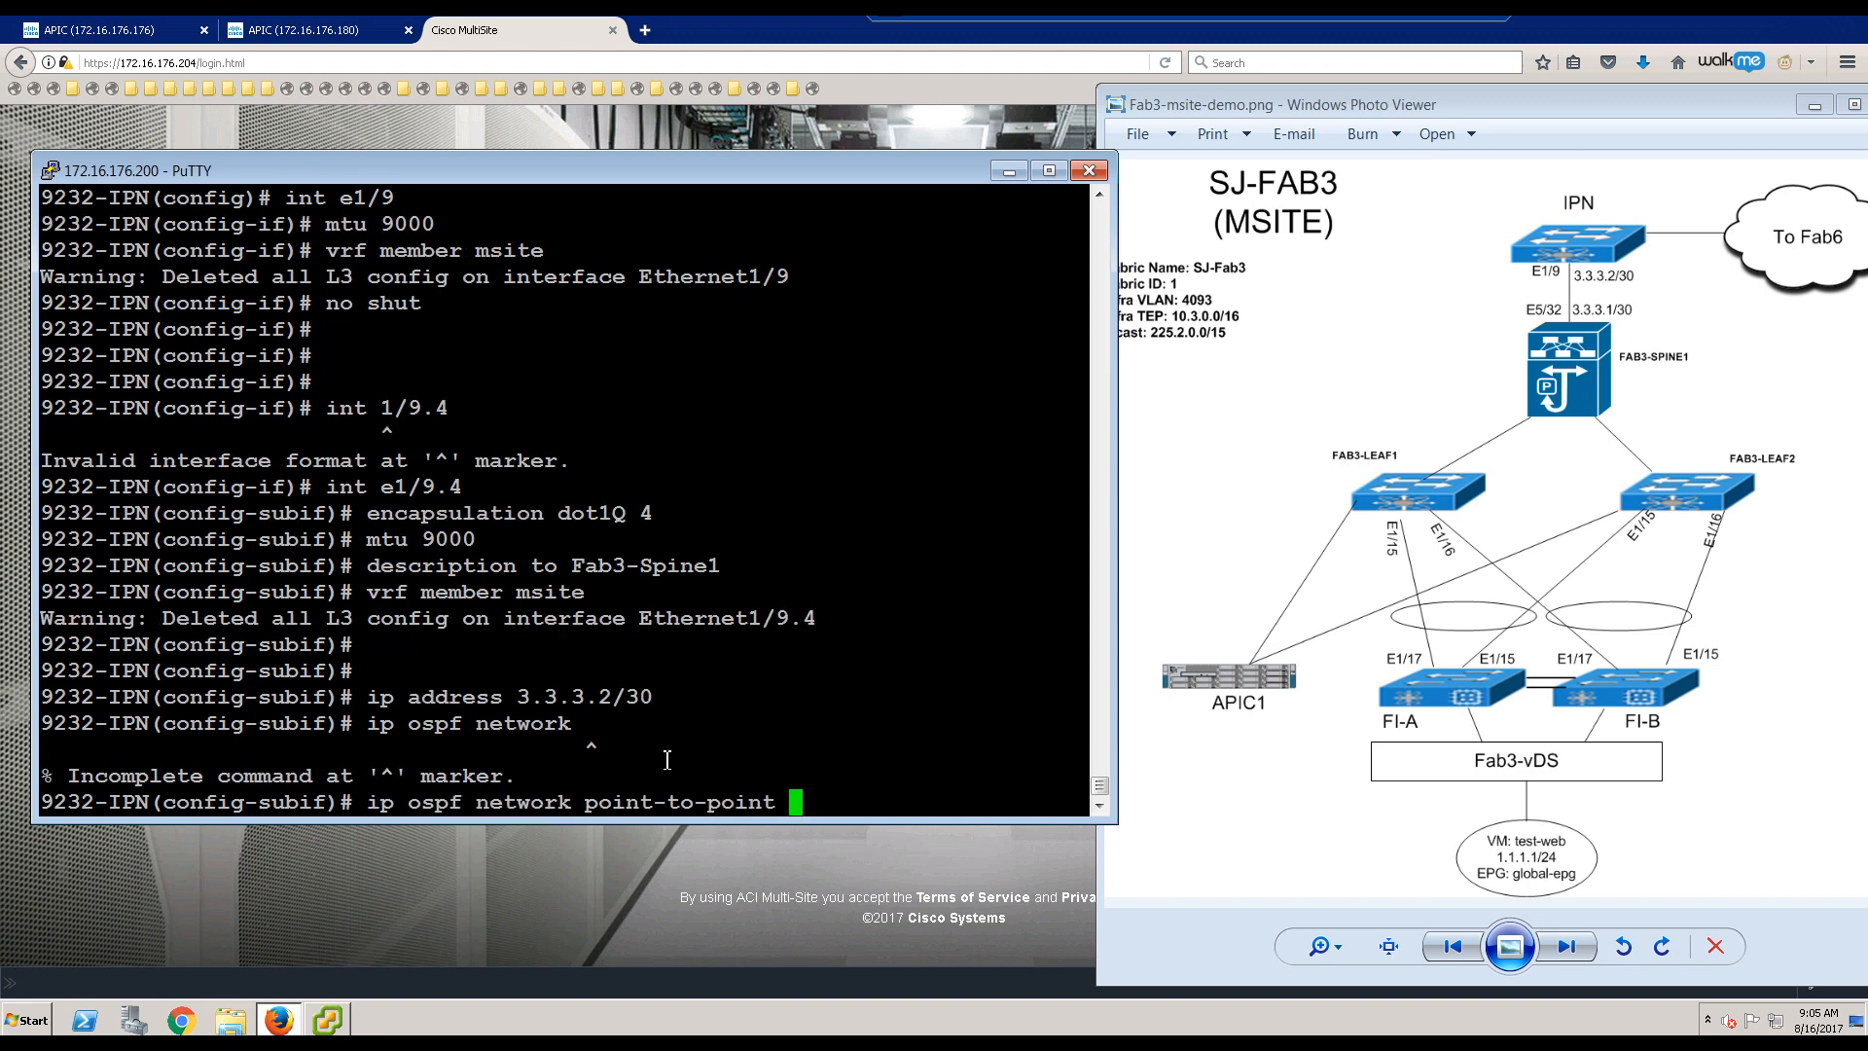
pyautogui.press('Return')
pyautogui.write('ip ')
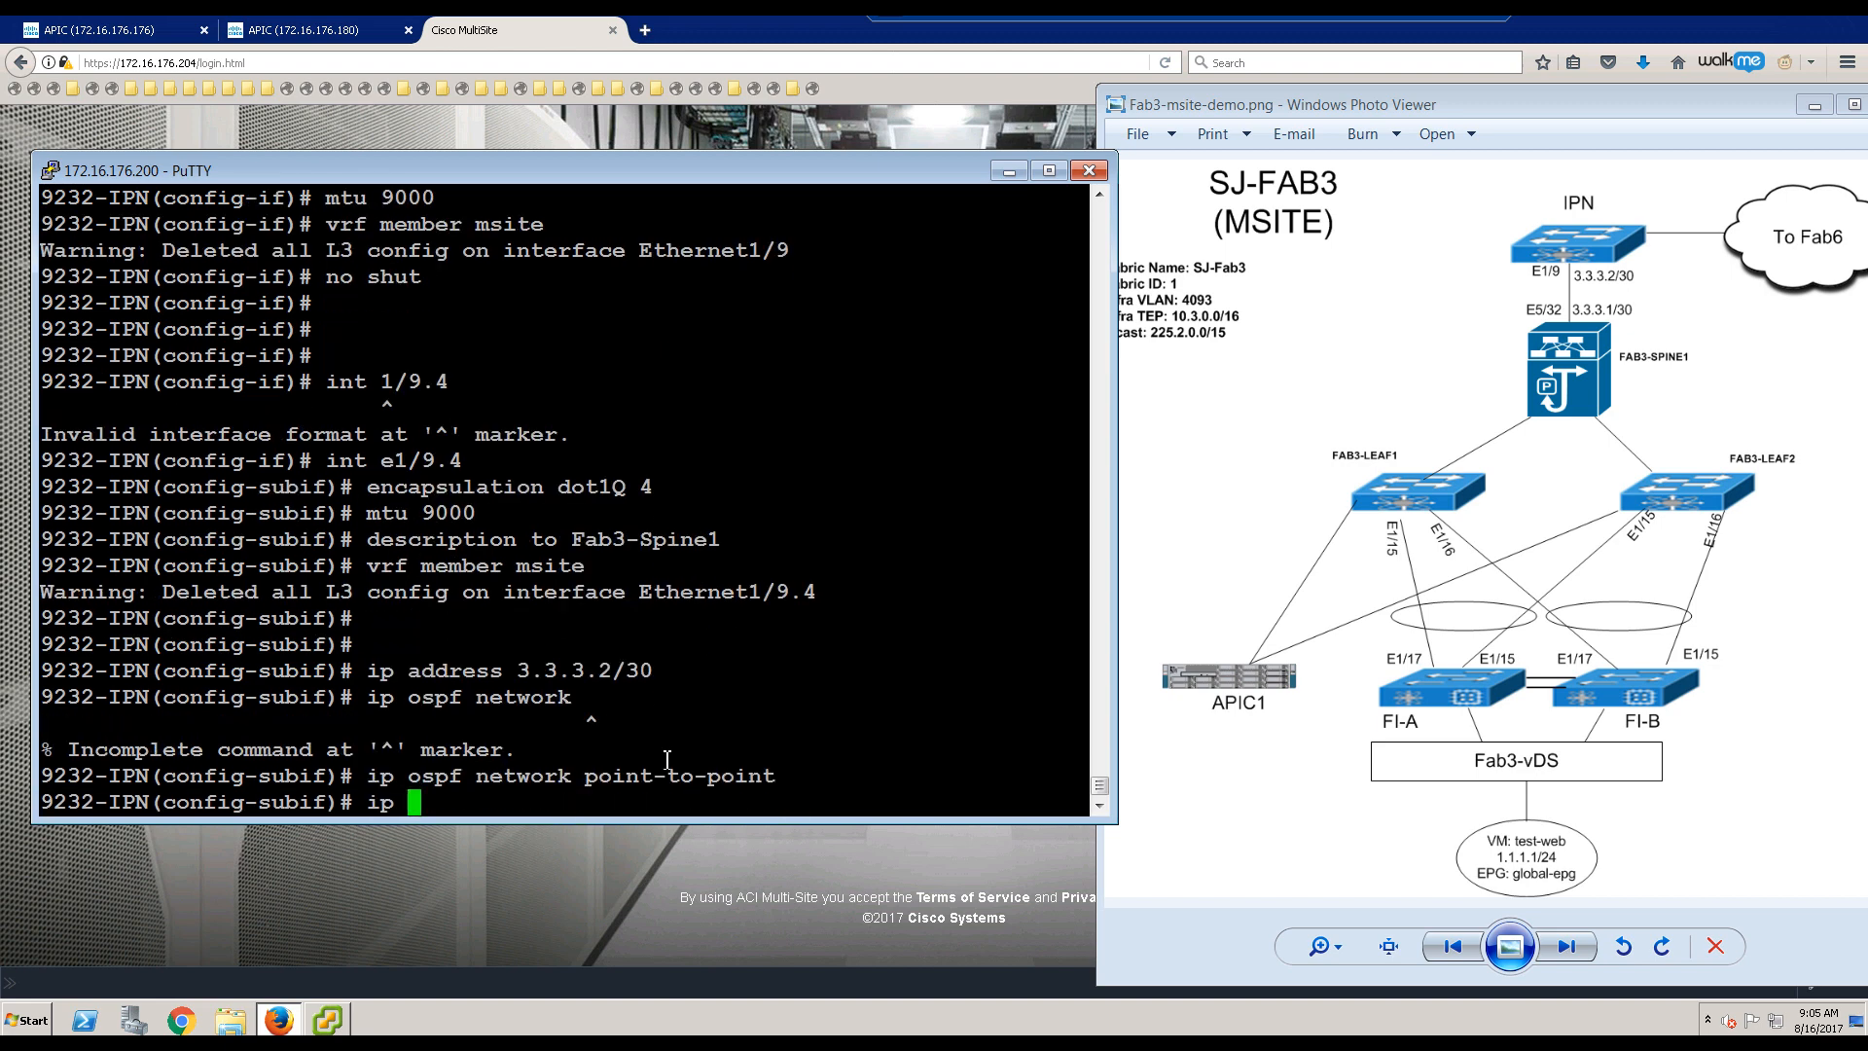
pyautogui.write('router ospf msite')
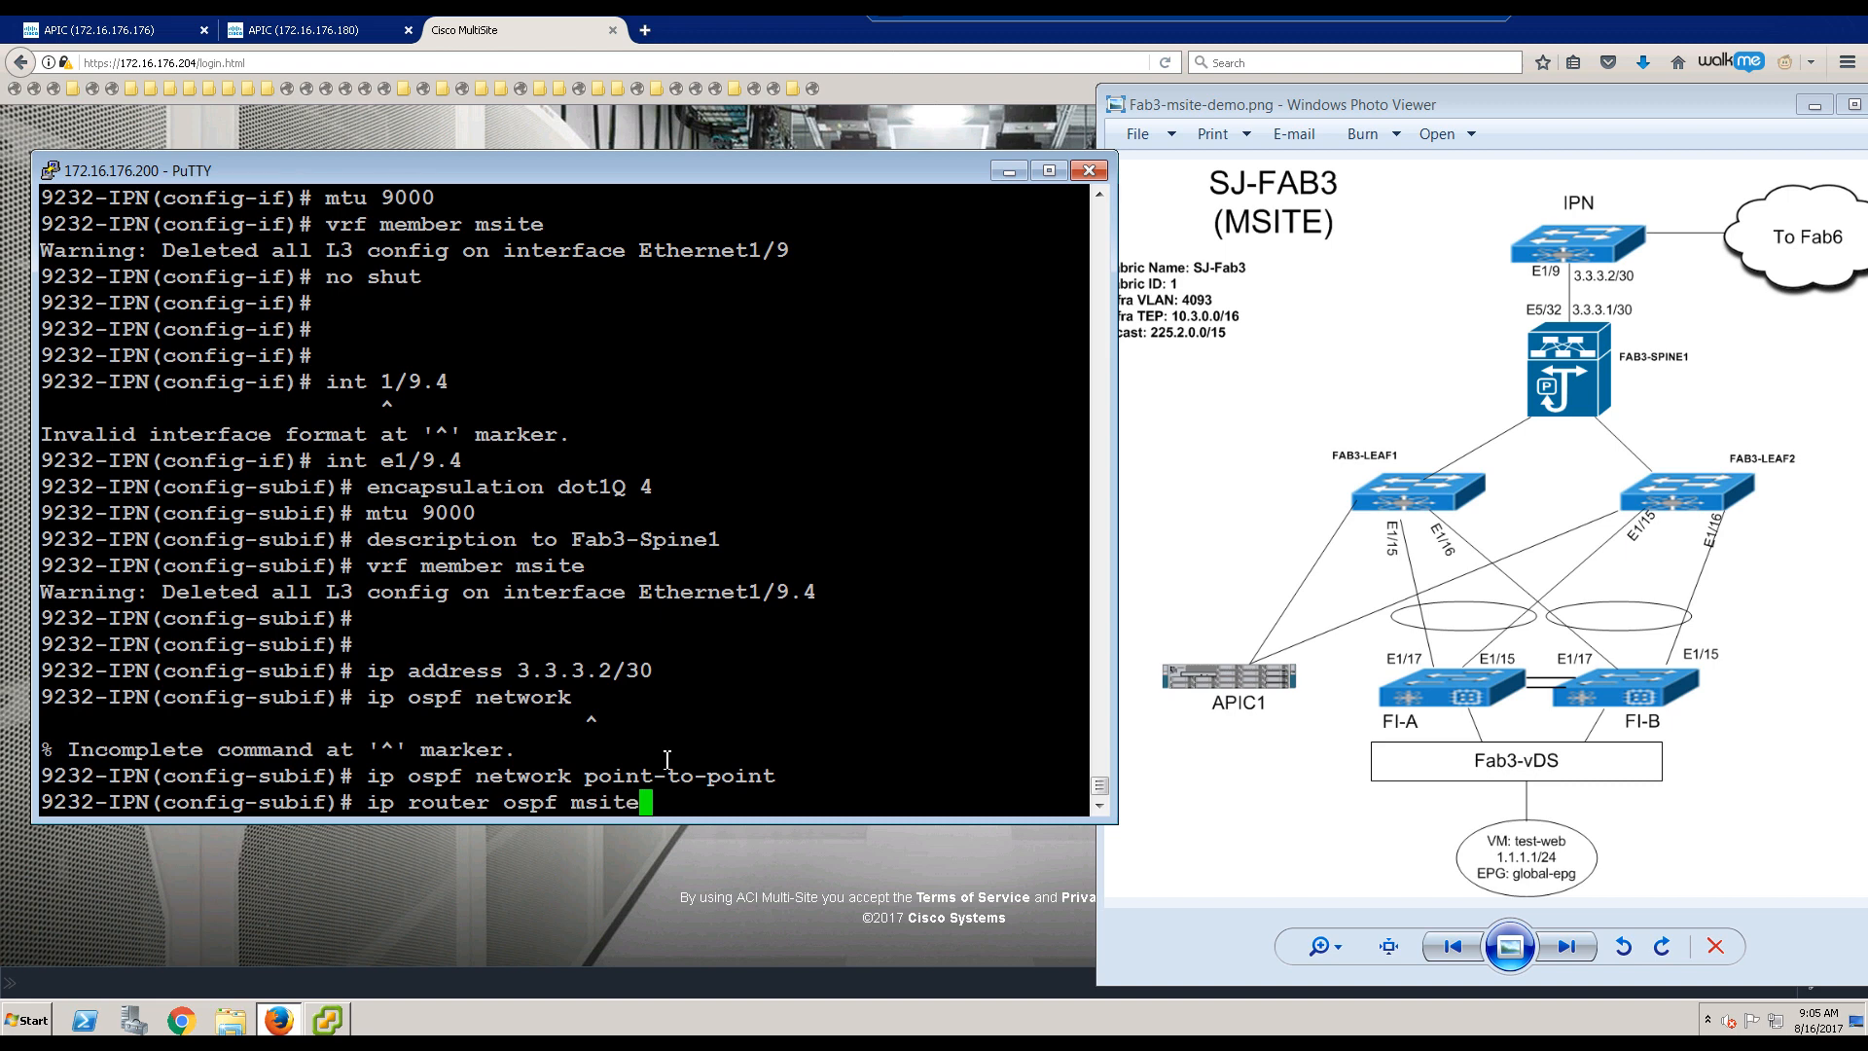
pyautogui.write(' area 0')
pyautogui.press('Return')
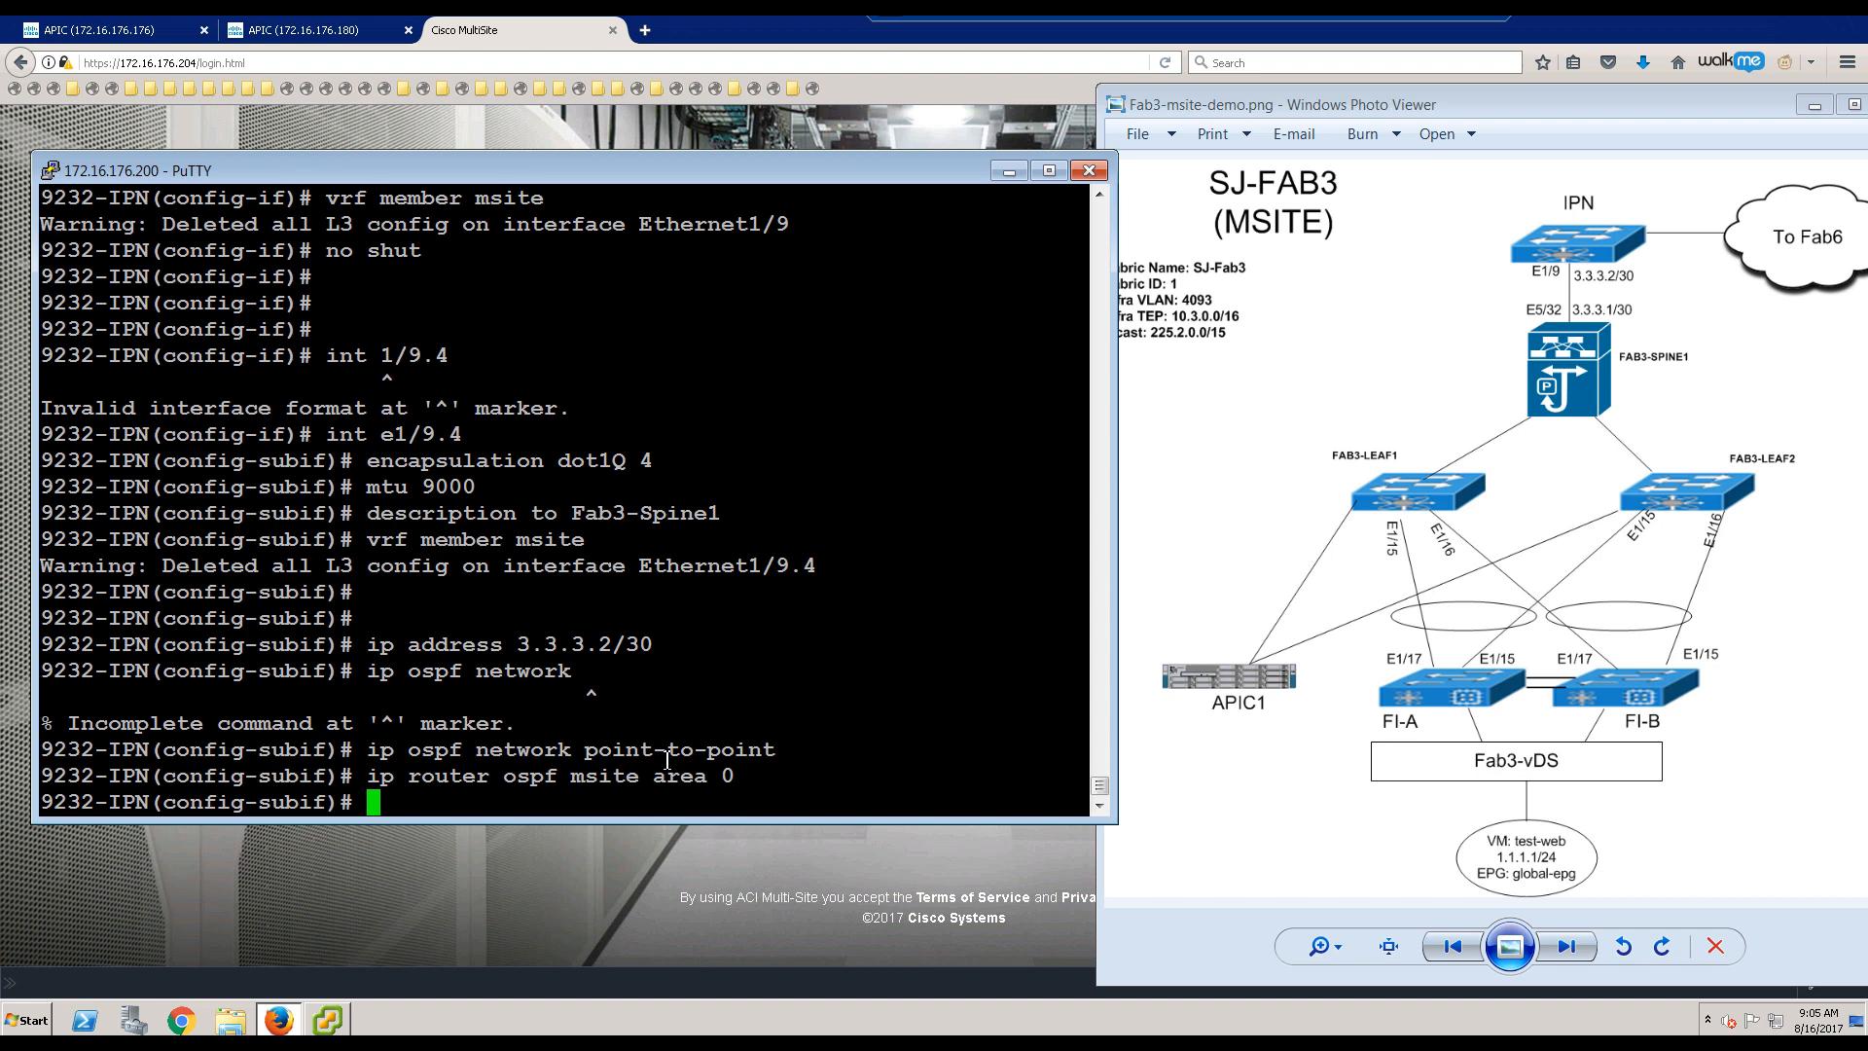
pyautogui.write('no shut')
pyautogui.press('Return')
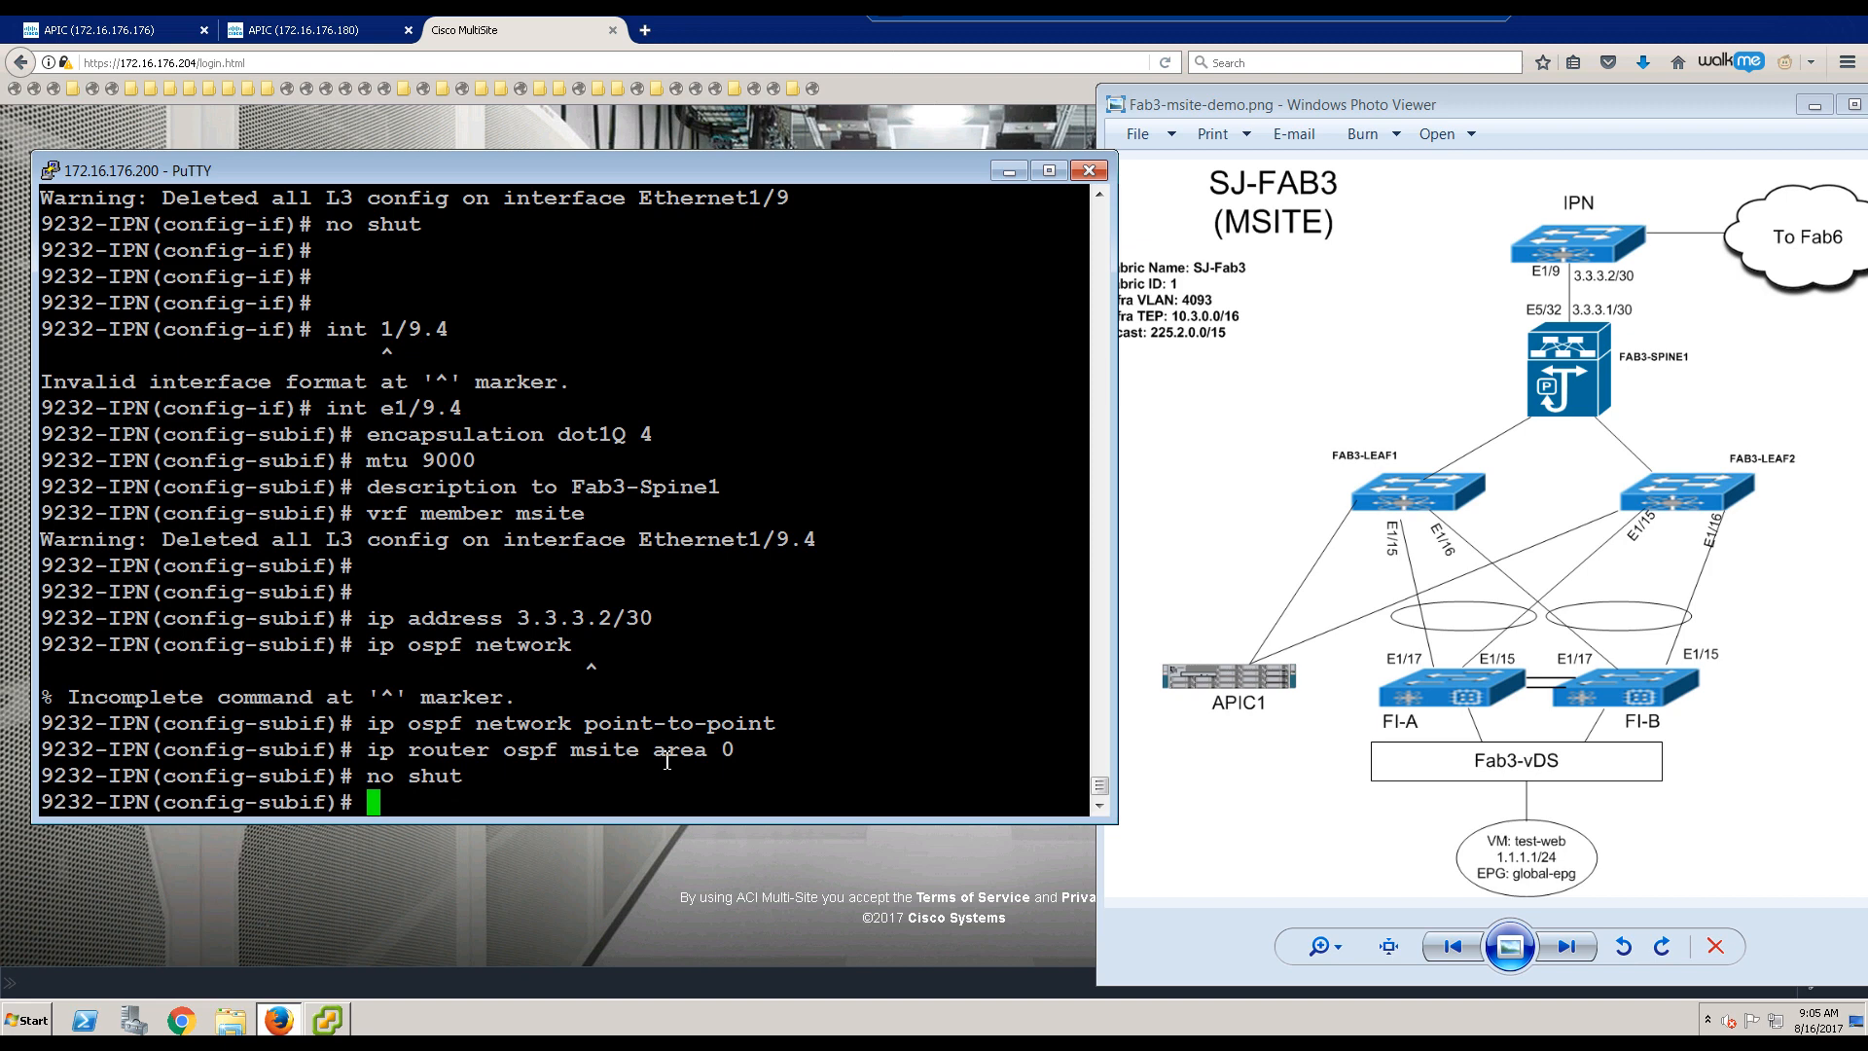
pyautogui.press('Return')
pyautogui.press('Return')
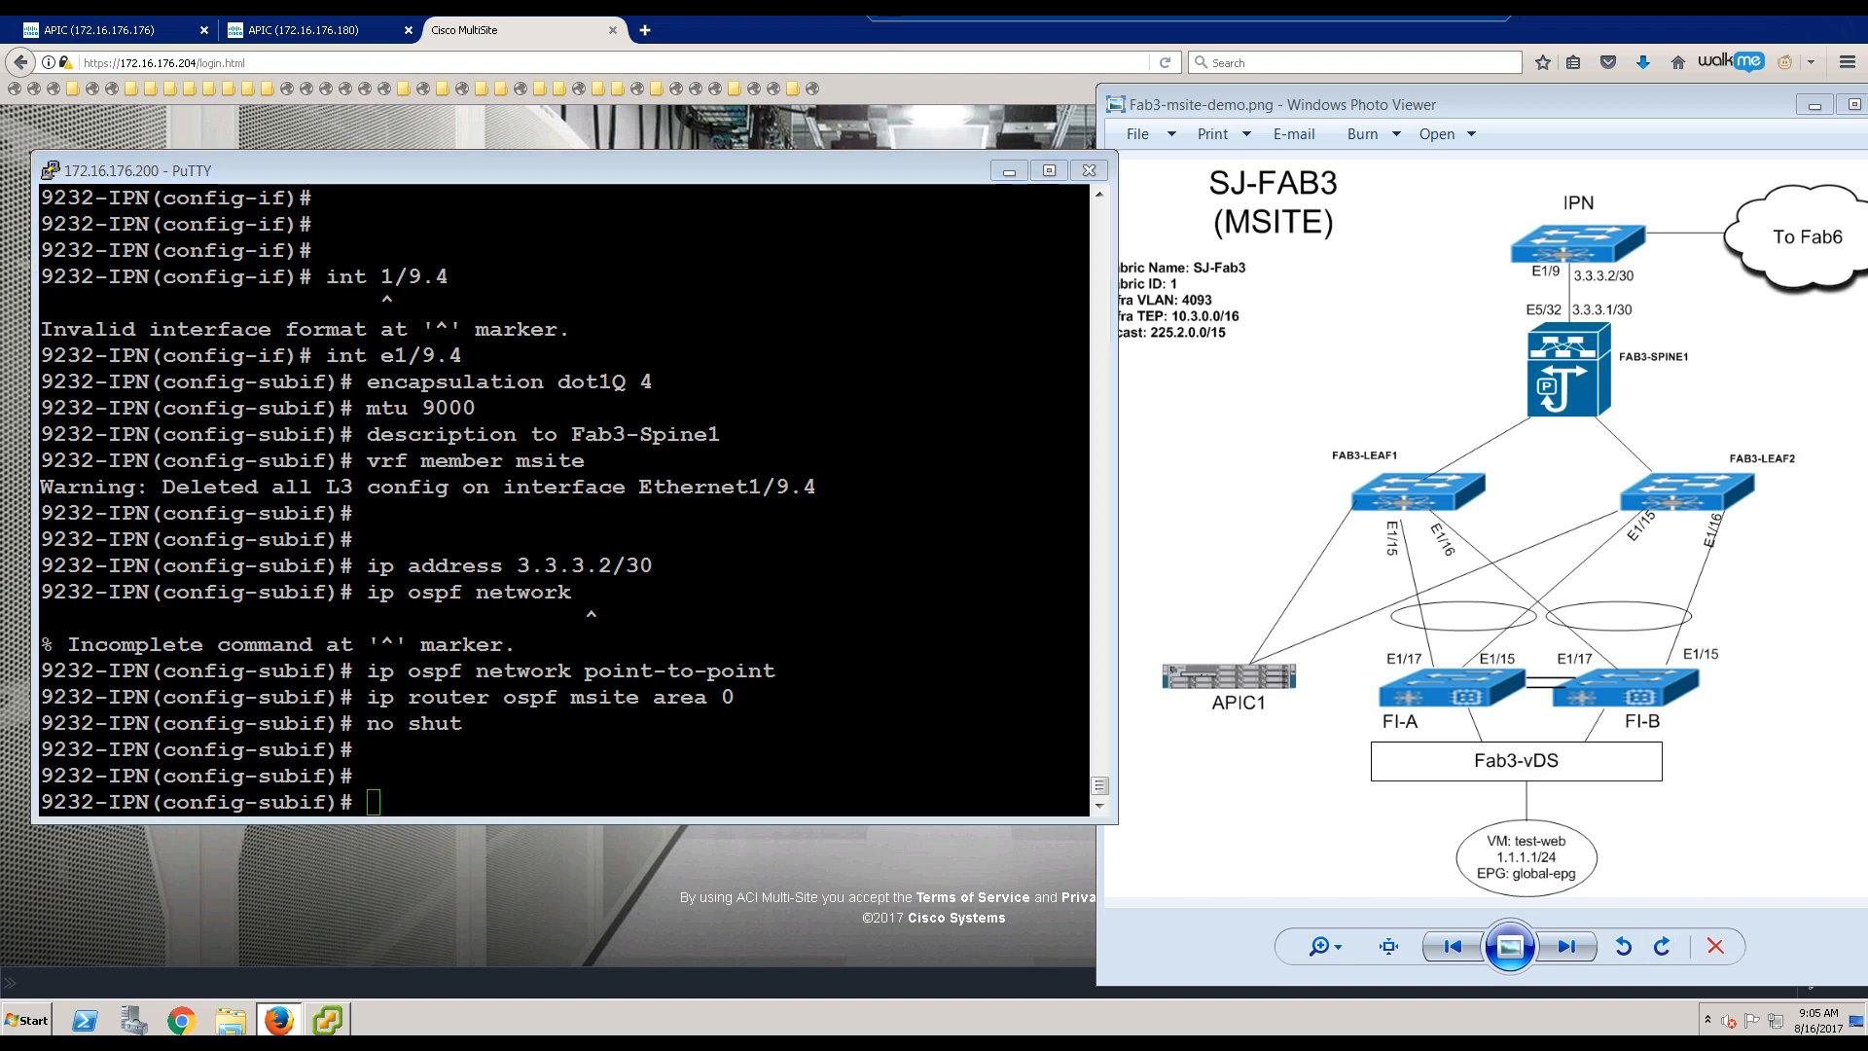
pyautogui.hotkey('alt', 'Tab')
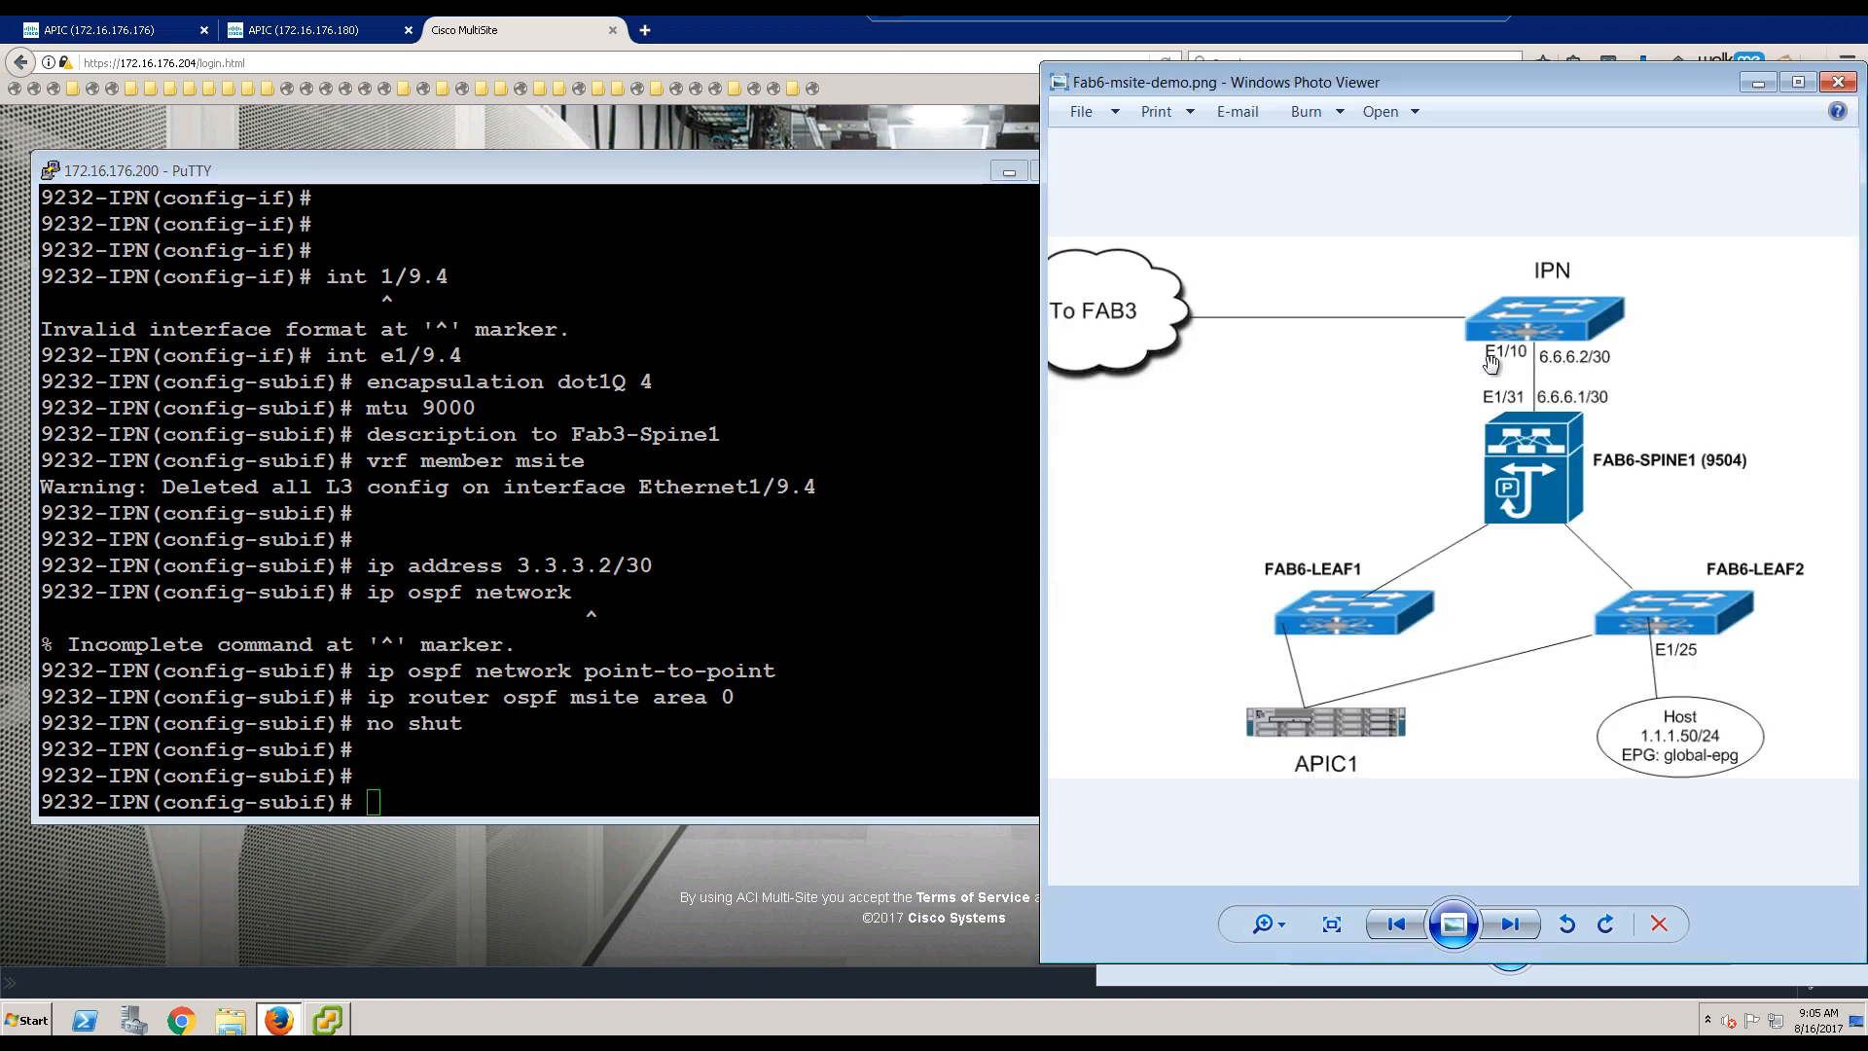
# Step: Set interface e1/10 to MTU 9000 in VRF msite and bring it up
pyautogui.click(712, 582)
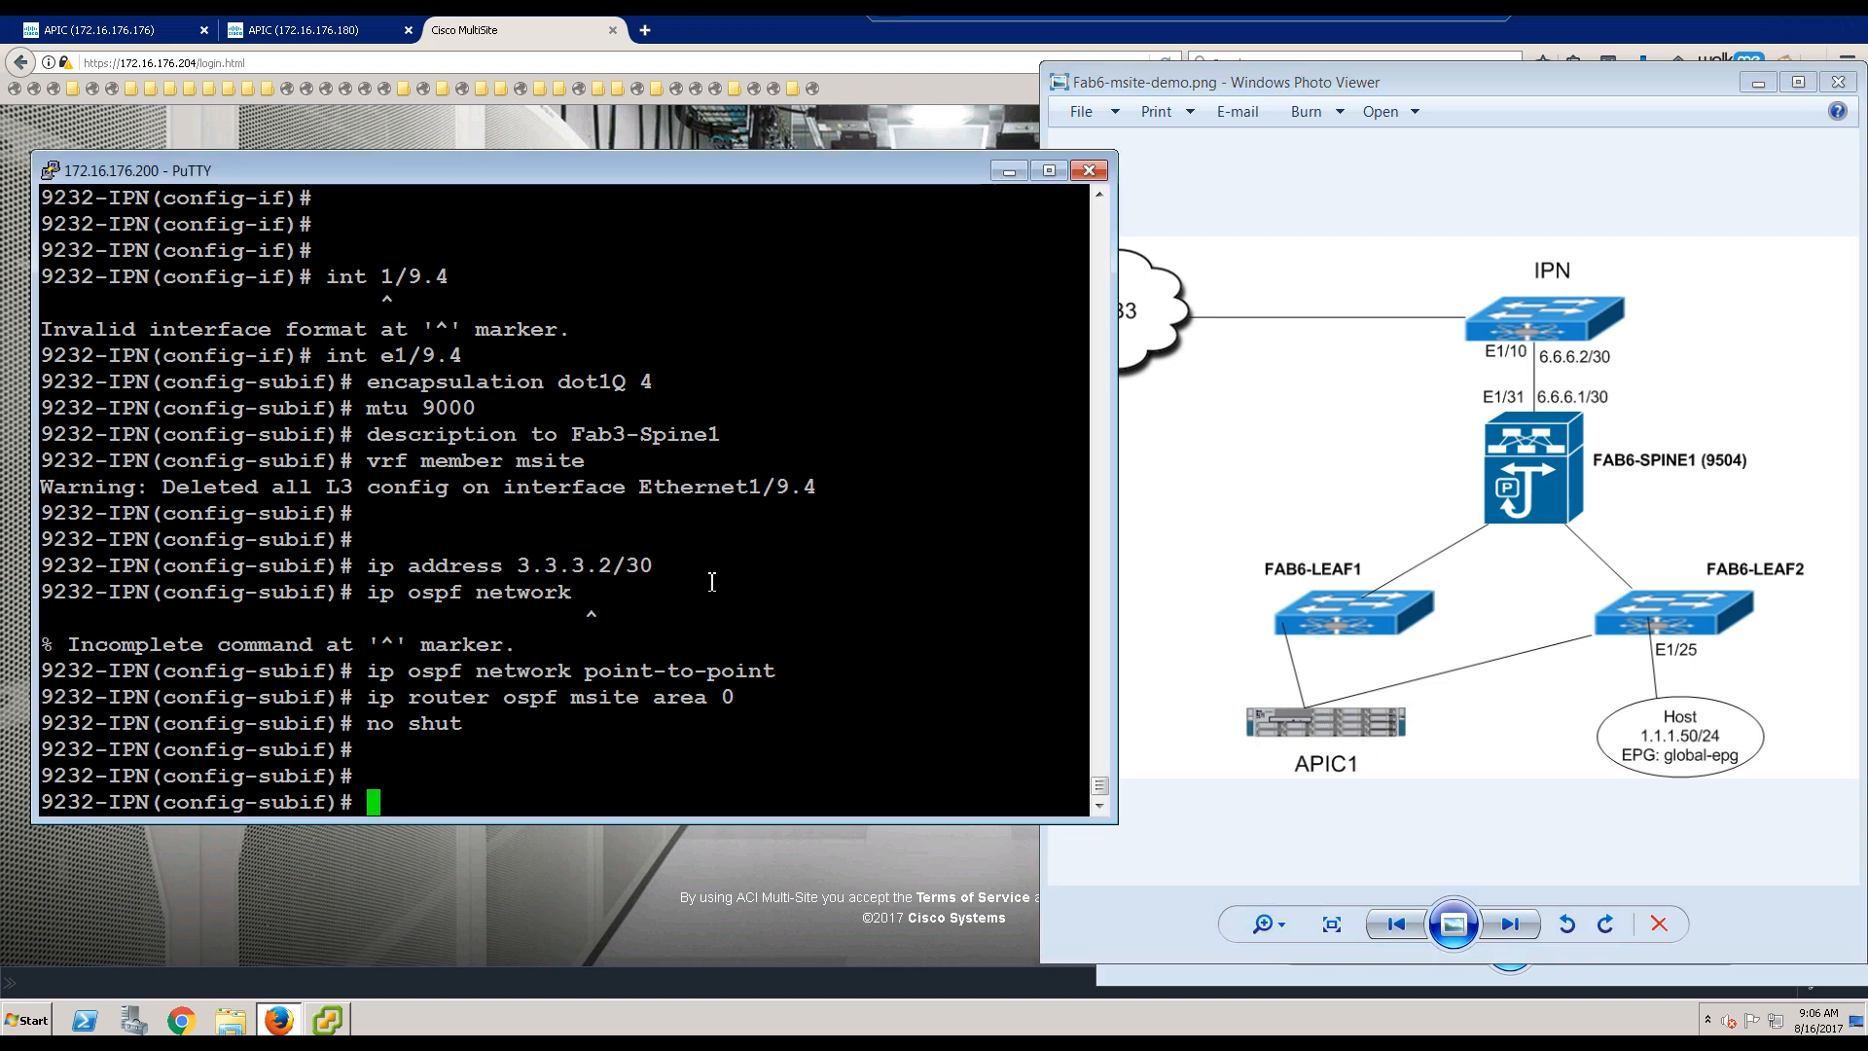
pyautogui.write('int e1/10')
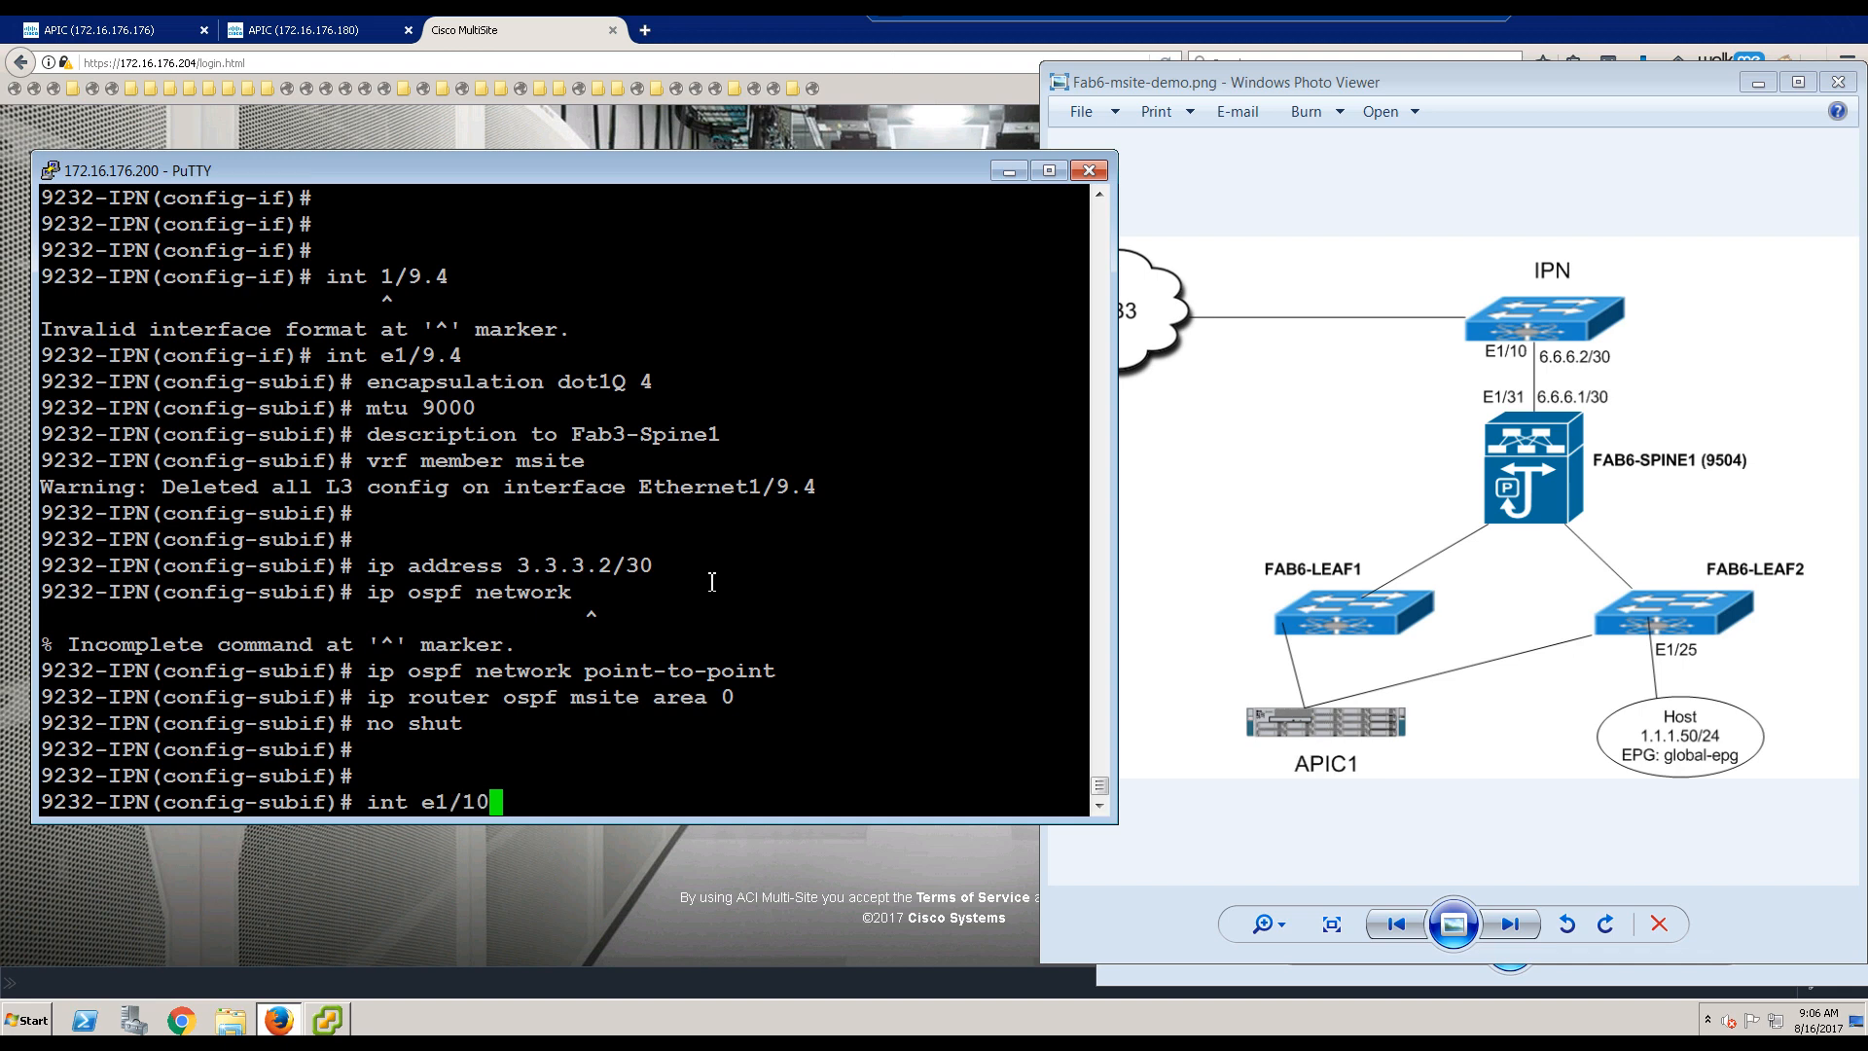
pyautogui.press('Return')
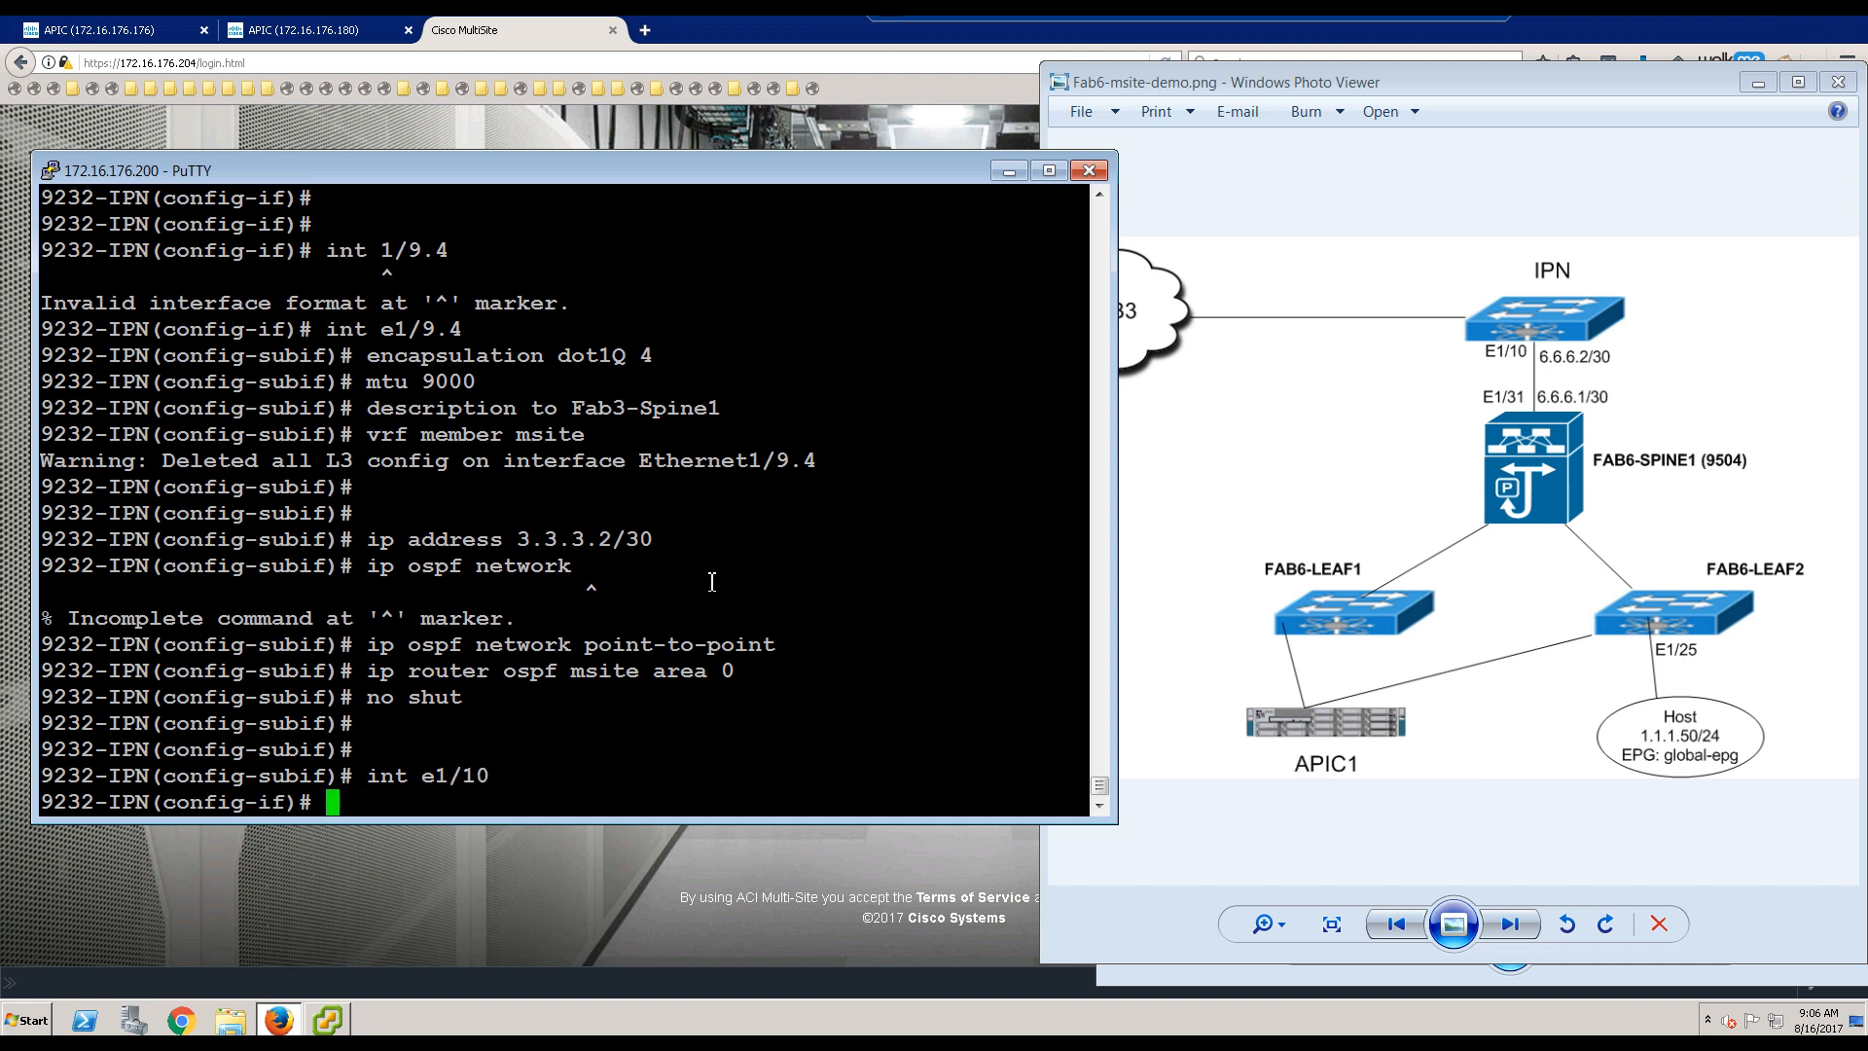
pyautogui.write('mtu')
pyautogui.press('BackSpace')
pyautogui.press('BackSpace')
pyautogui.press('BackSpace')
pyautogui.press('BackSpace')
pyautogui.write('mtu 900')
pyautogui.press('BackSpace')
pyautogui.press('BackSpace')
pyautogui.write('000')
pyautogui.press('Return')
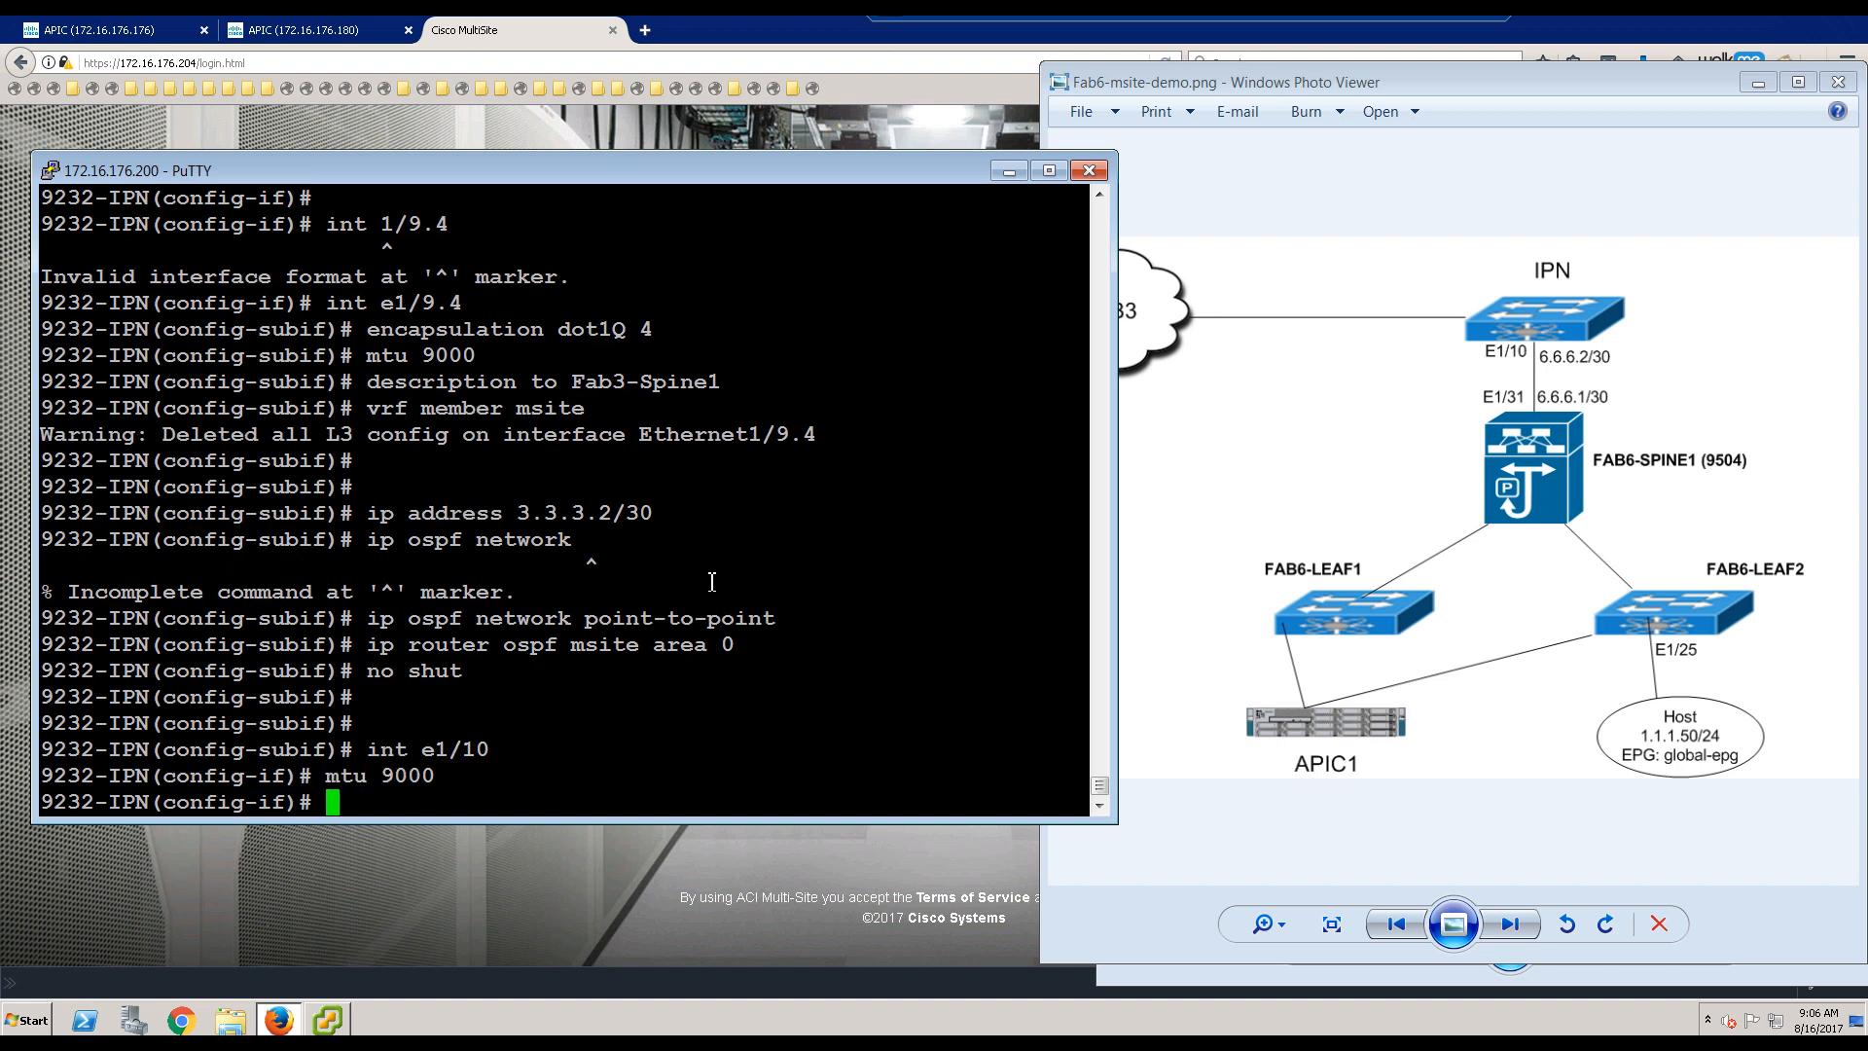
pyautogui.write('vrf member ')
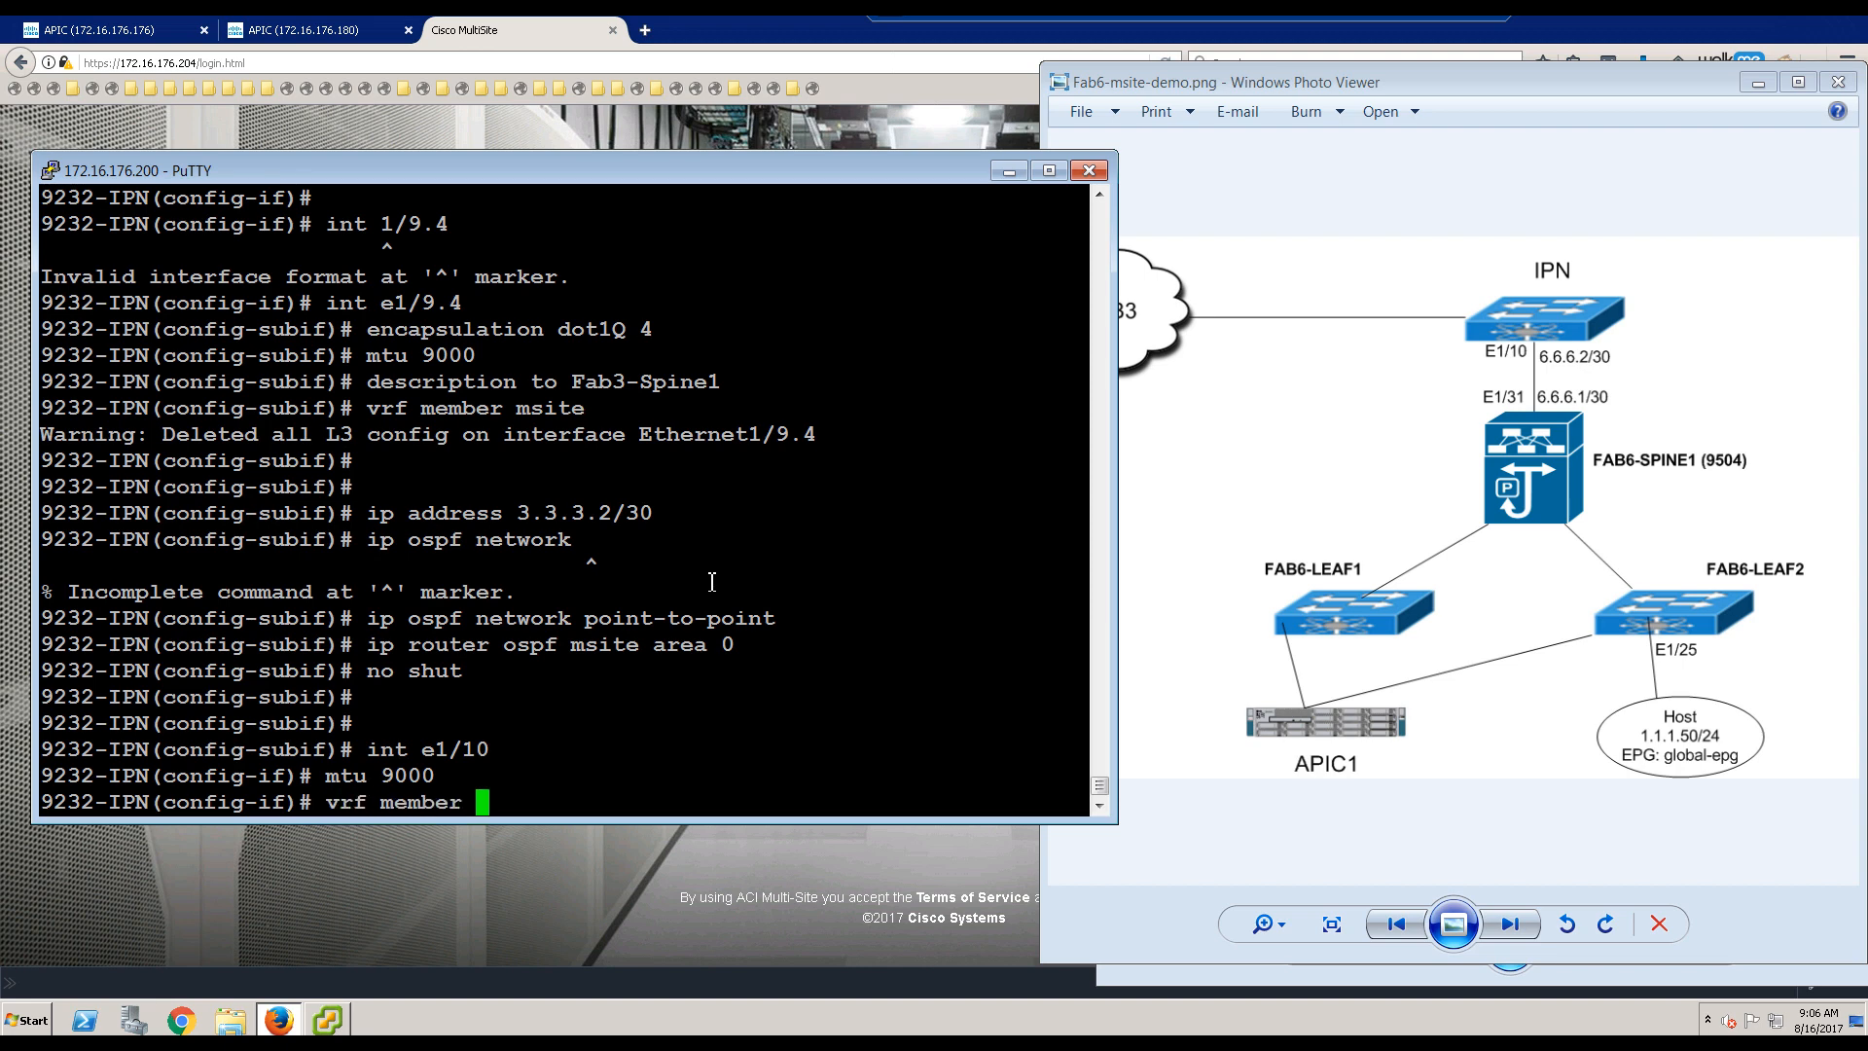
pyautogui.write('msite')
pyautogui.press('Return')
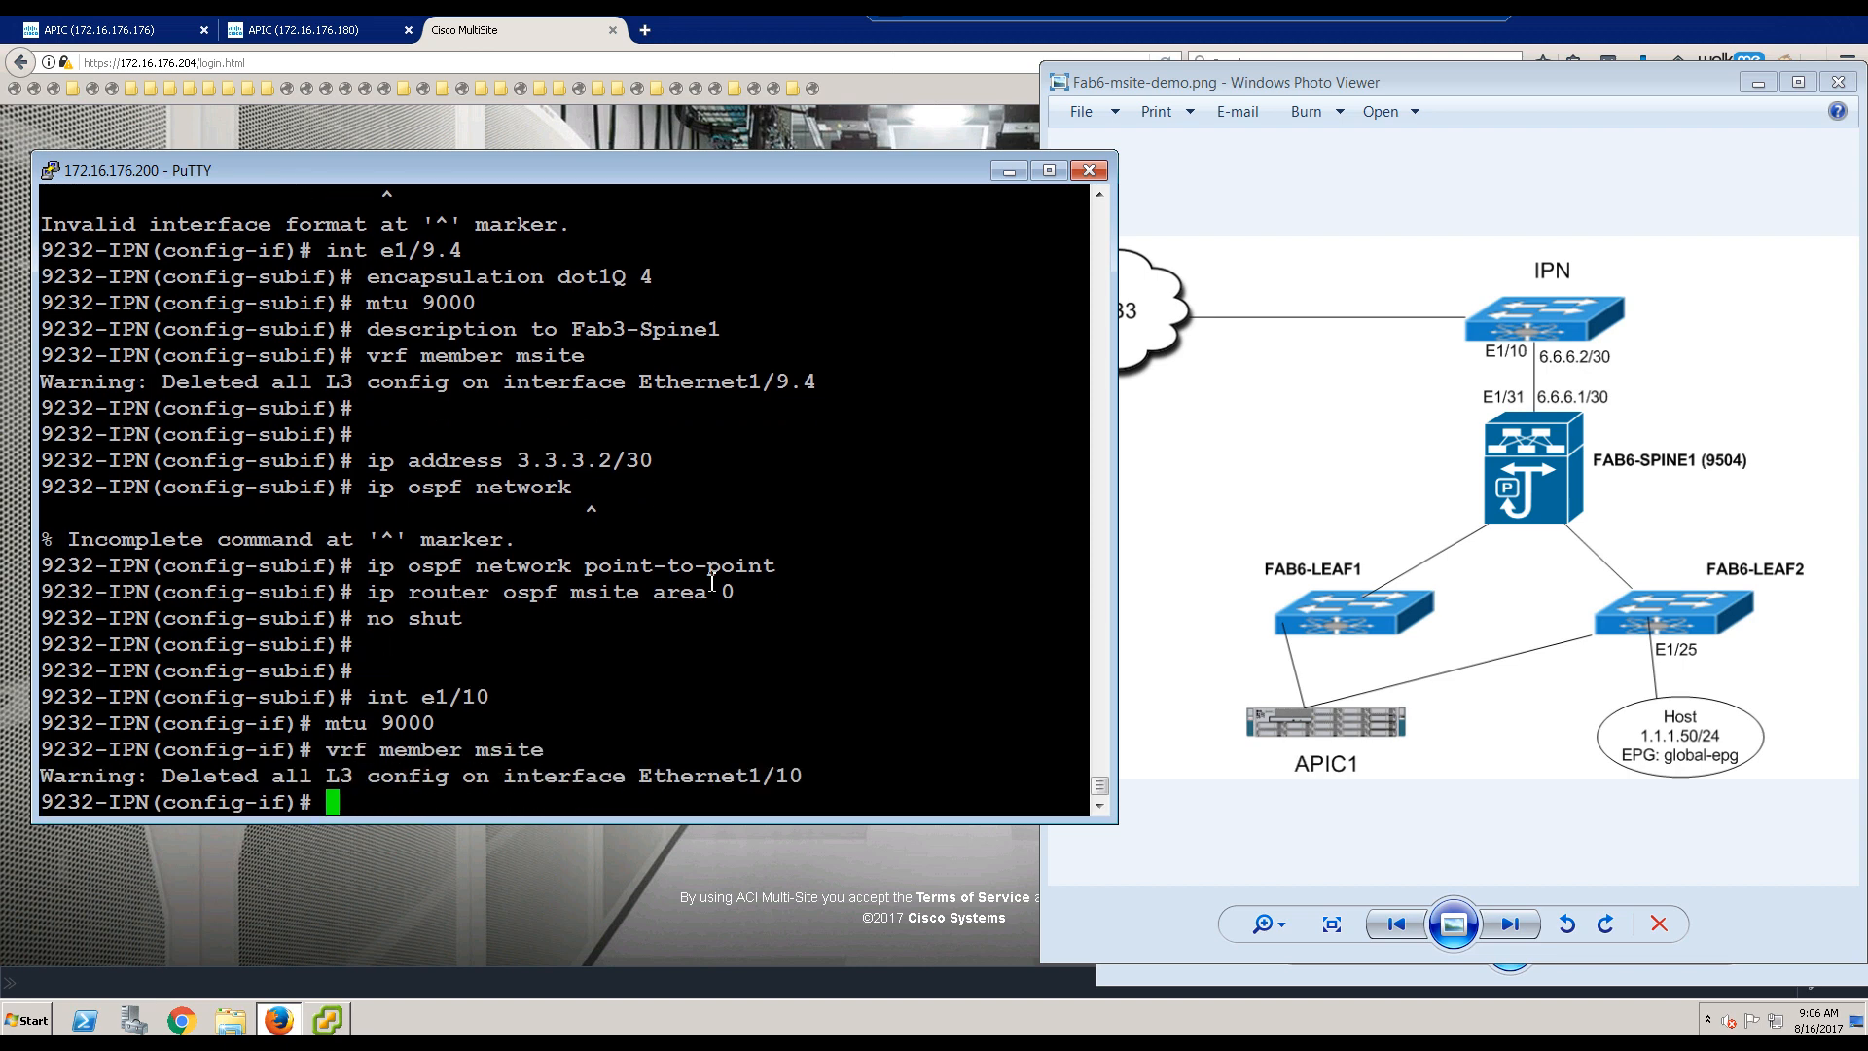
pyautogui.write('no shut')
pyautogui.press('Return')
pyautogui.press('Return')
pyautogui.press('Return')
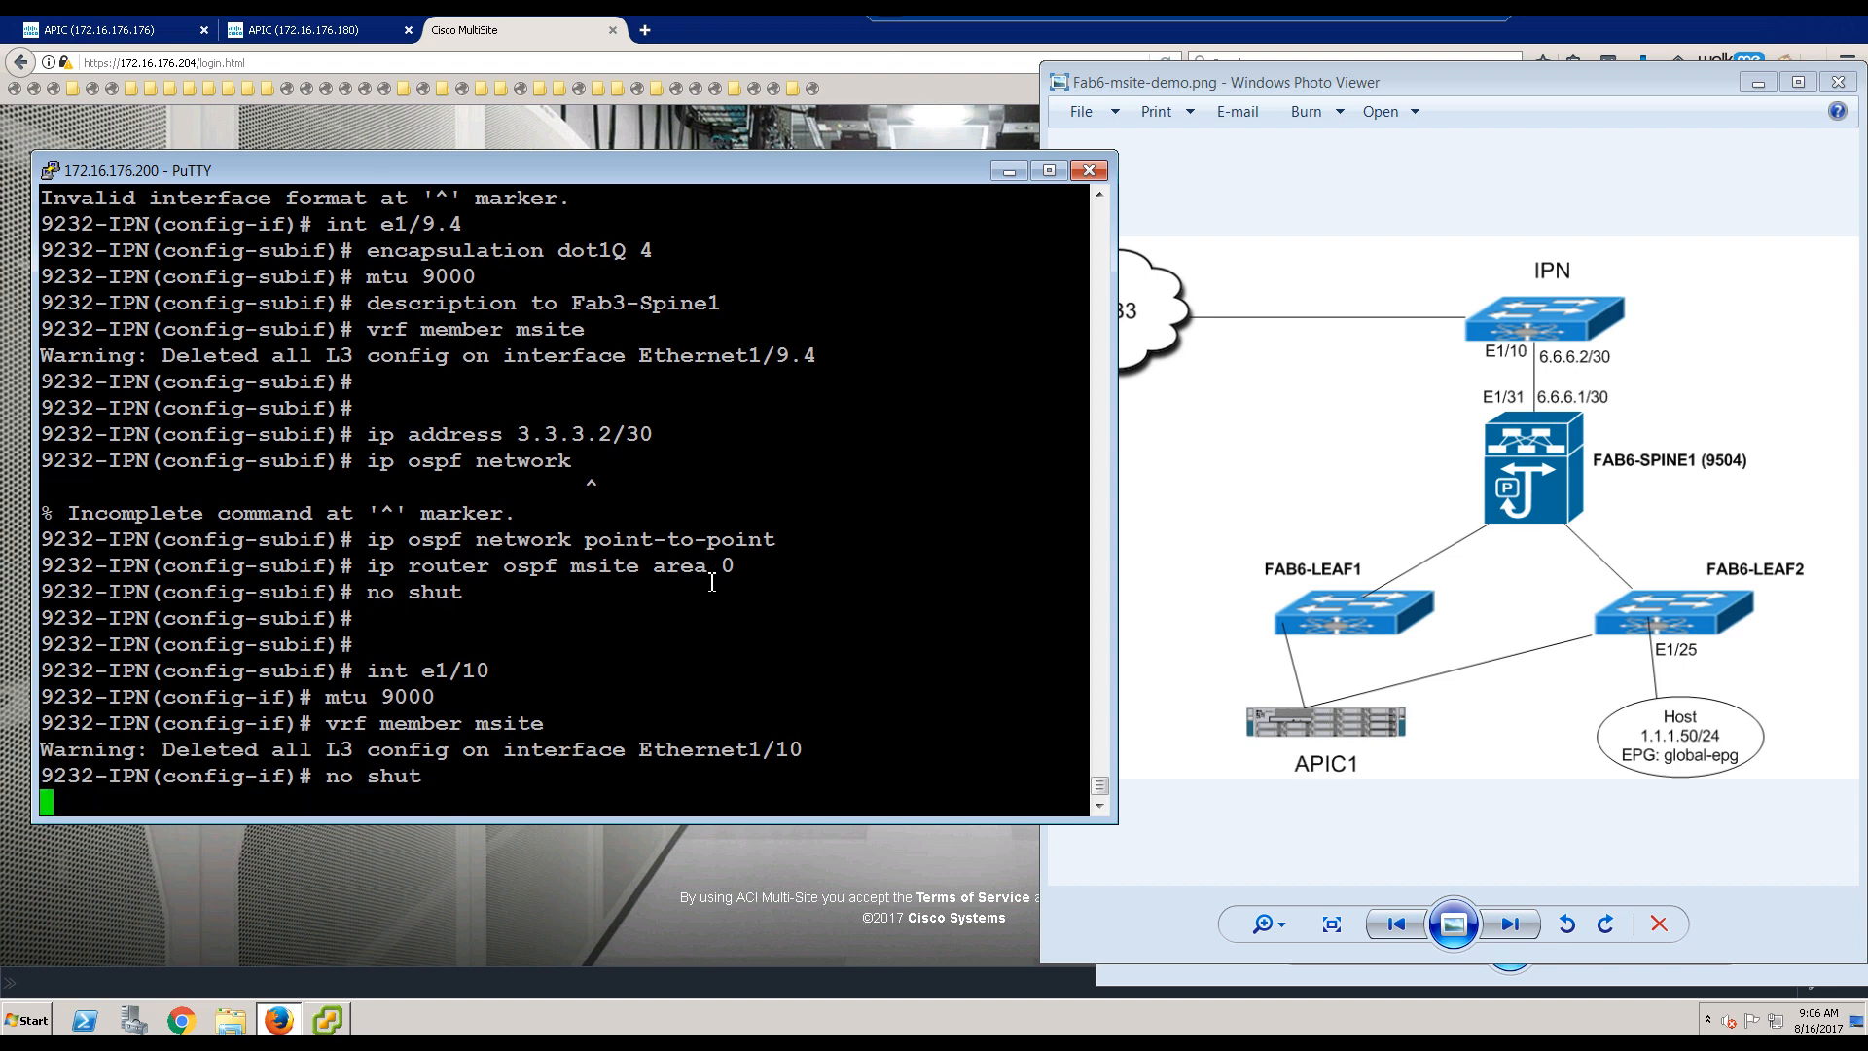
# Step: Create sub-interface e1/10.4 with dot1Q VLAN 4, MTU 9000, and VRF msite membership
pyautogui.write('int ')
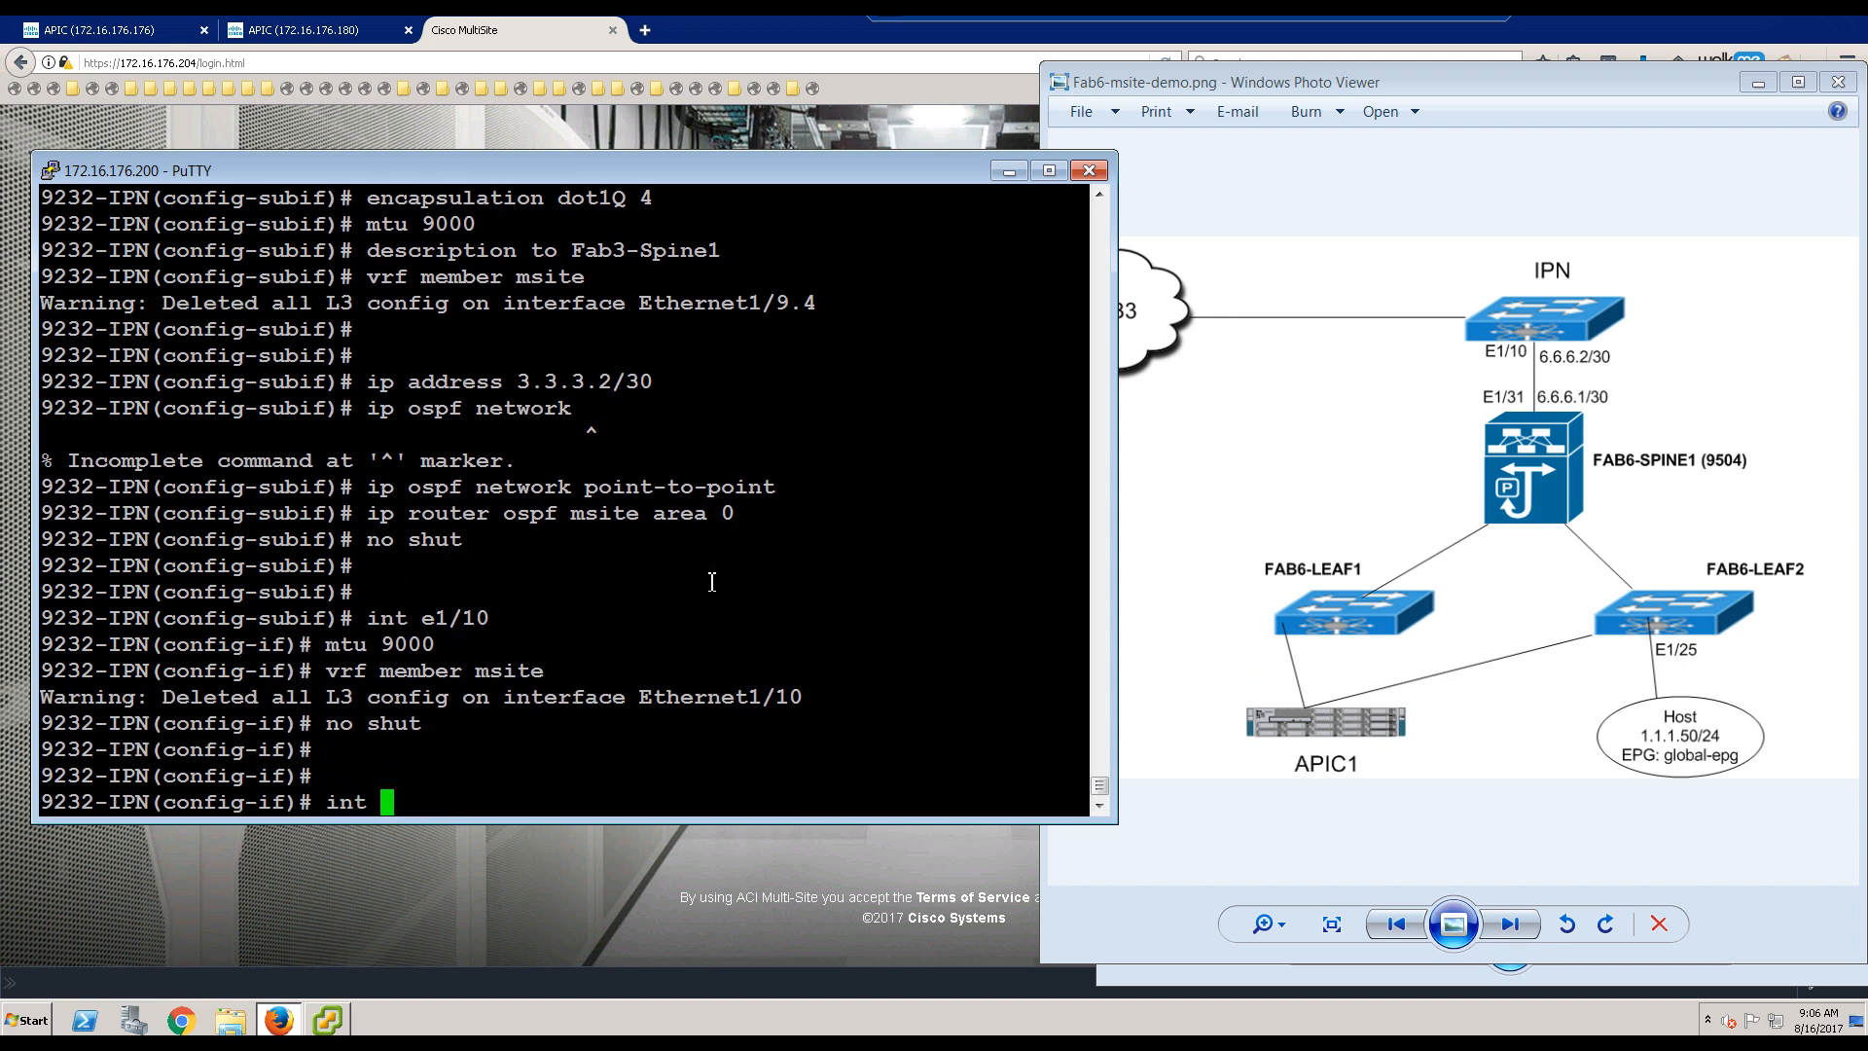
pyautogui.write('1/10.4')
pyautogui.press('Return')
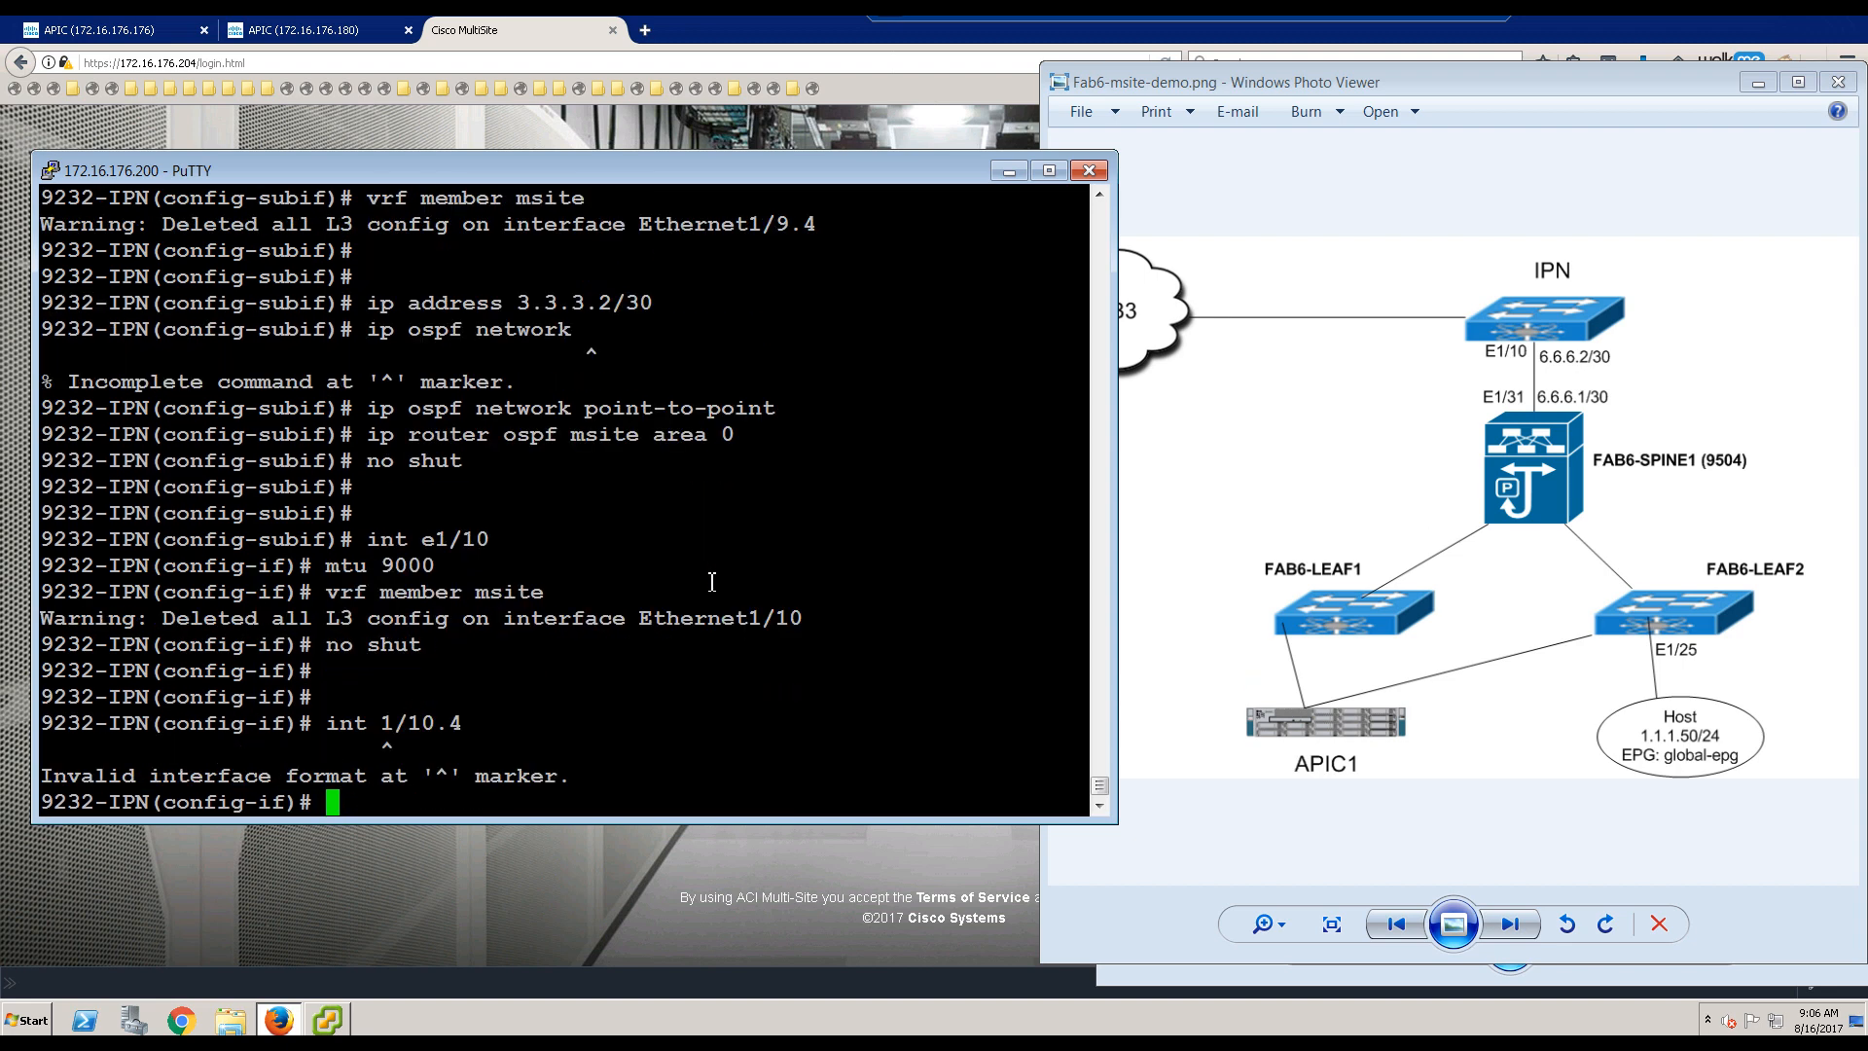
pyautogui.press('Up')
pyautogui.press('Left')
pyautogui.press('Left')
pyautogui.press('Left')
pyautogui.press('Left')
pyautogui.press('Left')
pyautogui.press('Left')
pyautogui.write('e')
pyautogui.press('Return')
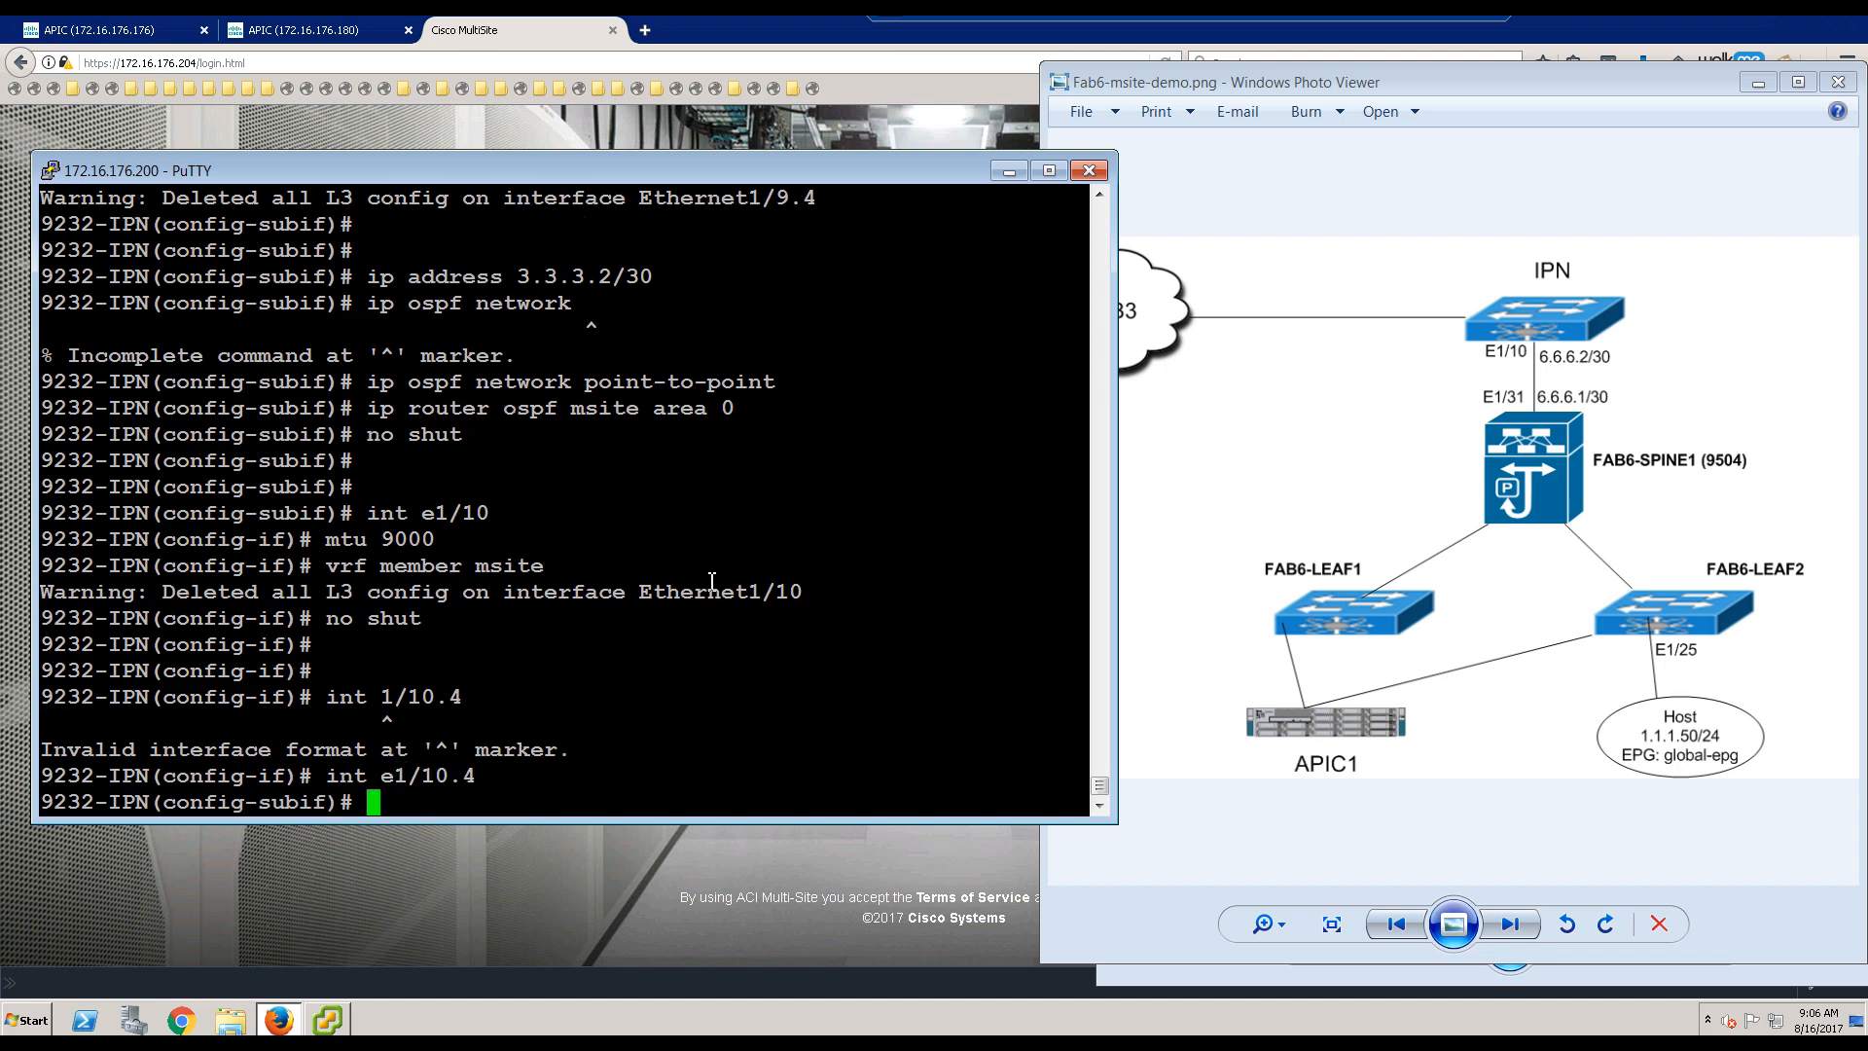
pyautogui.write('encap dot1Q 4')
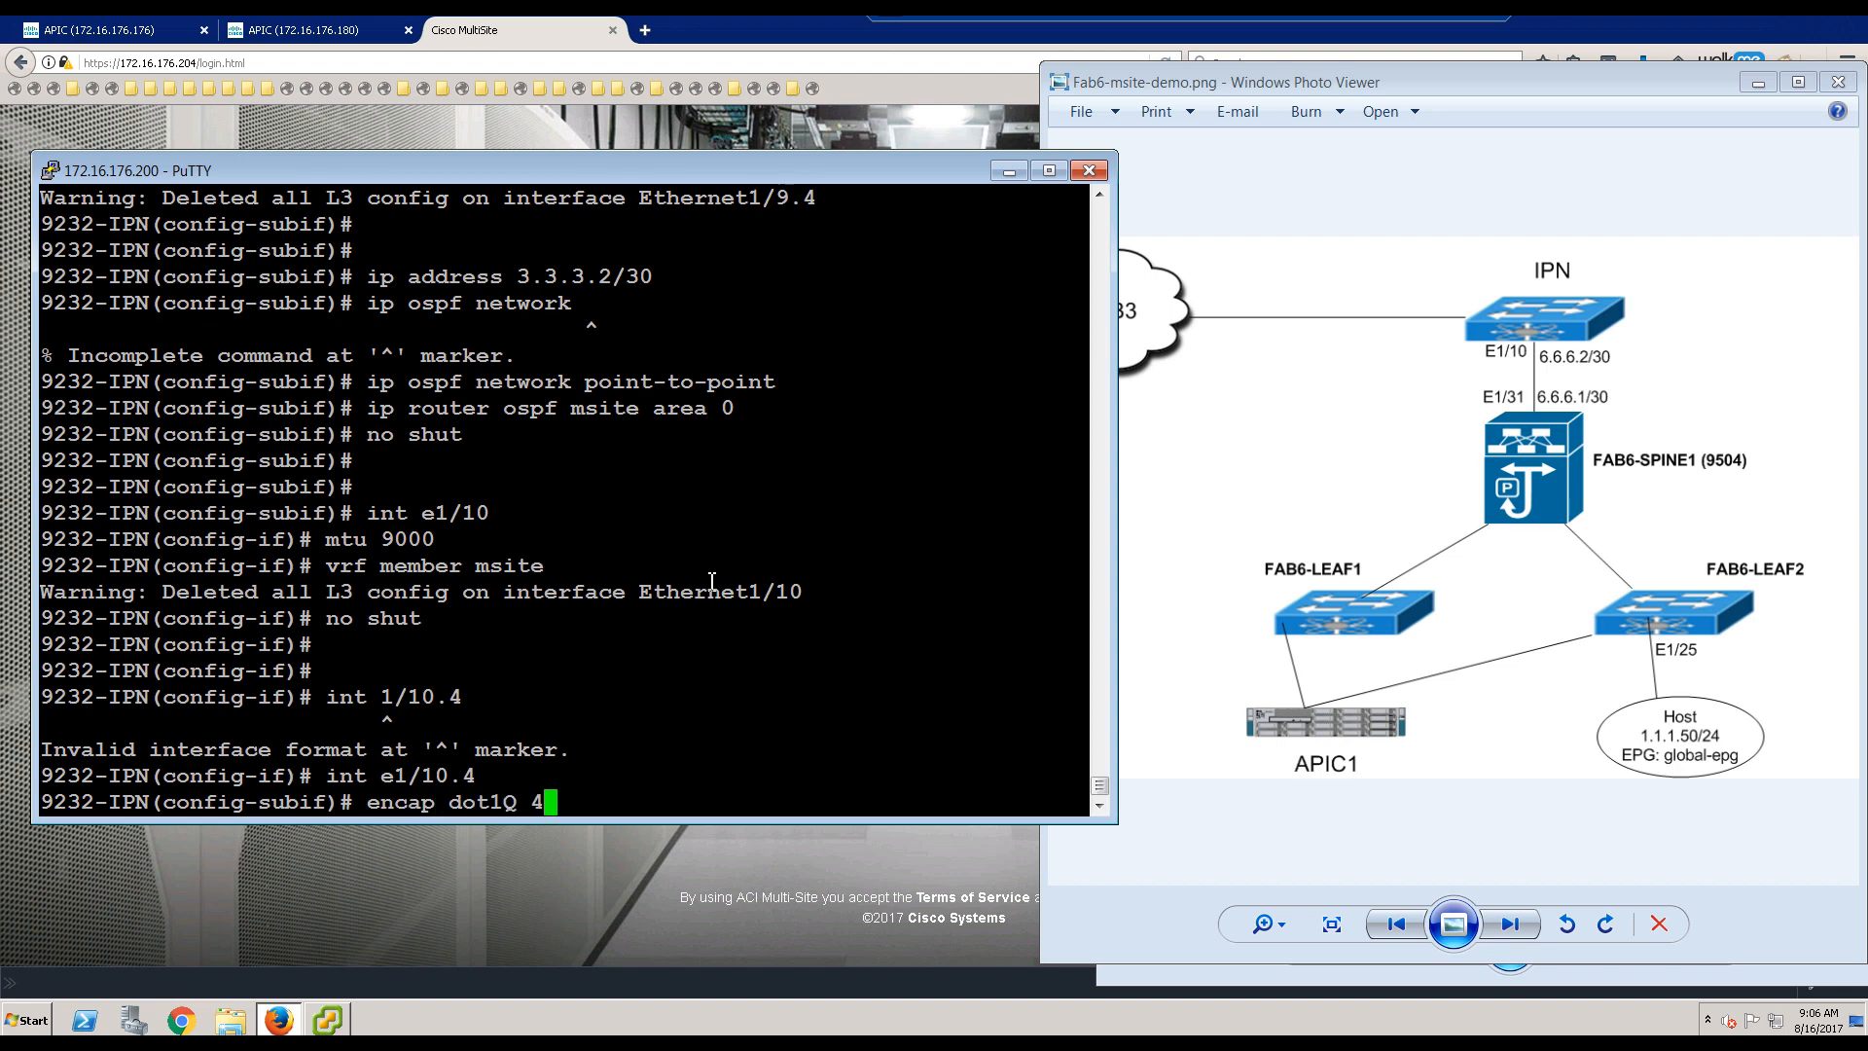
pyautogui.press('Return')
pyautogui.write('mtu ')
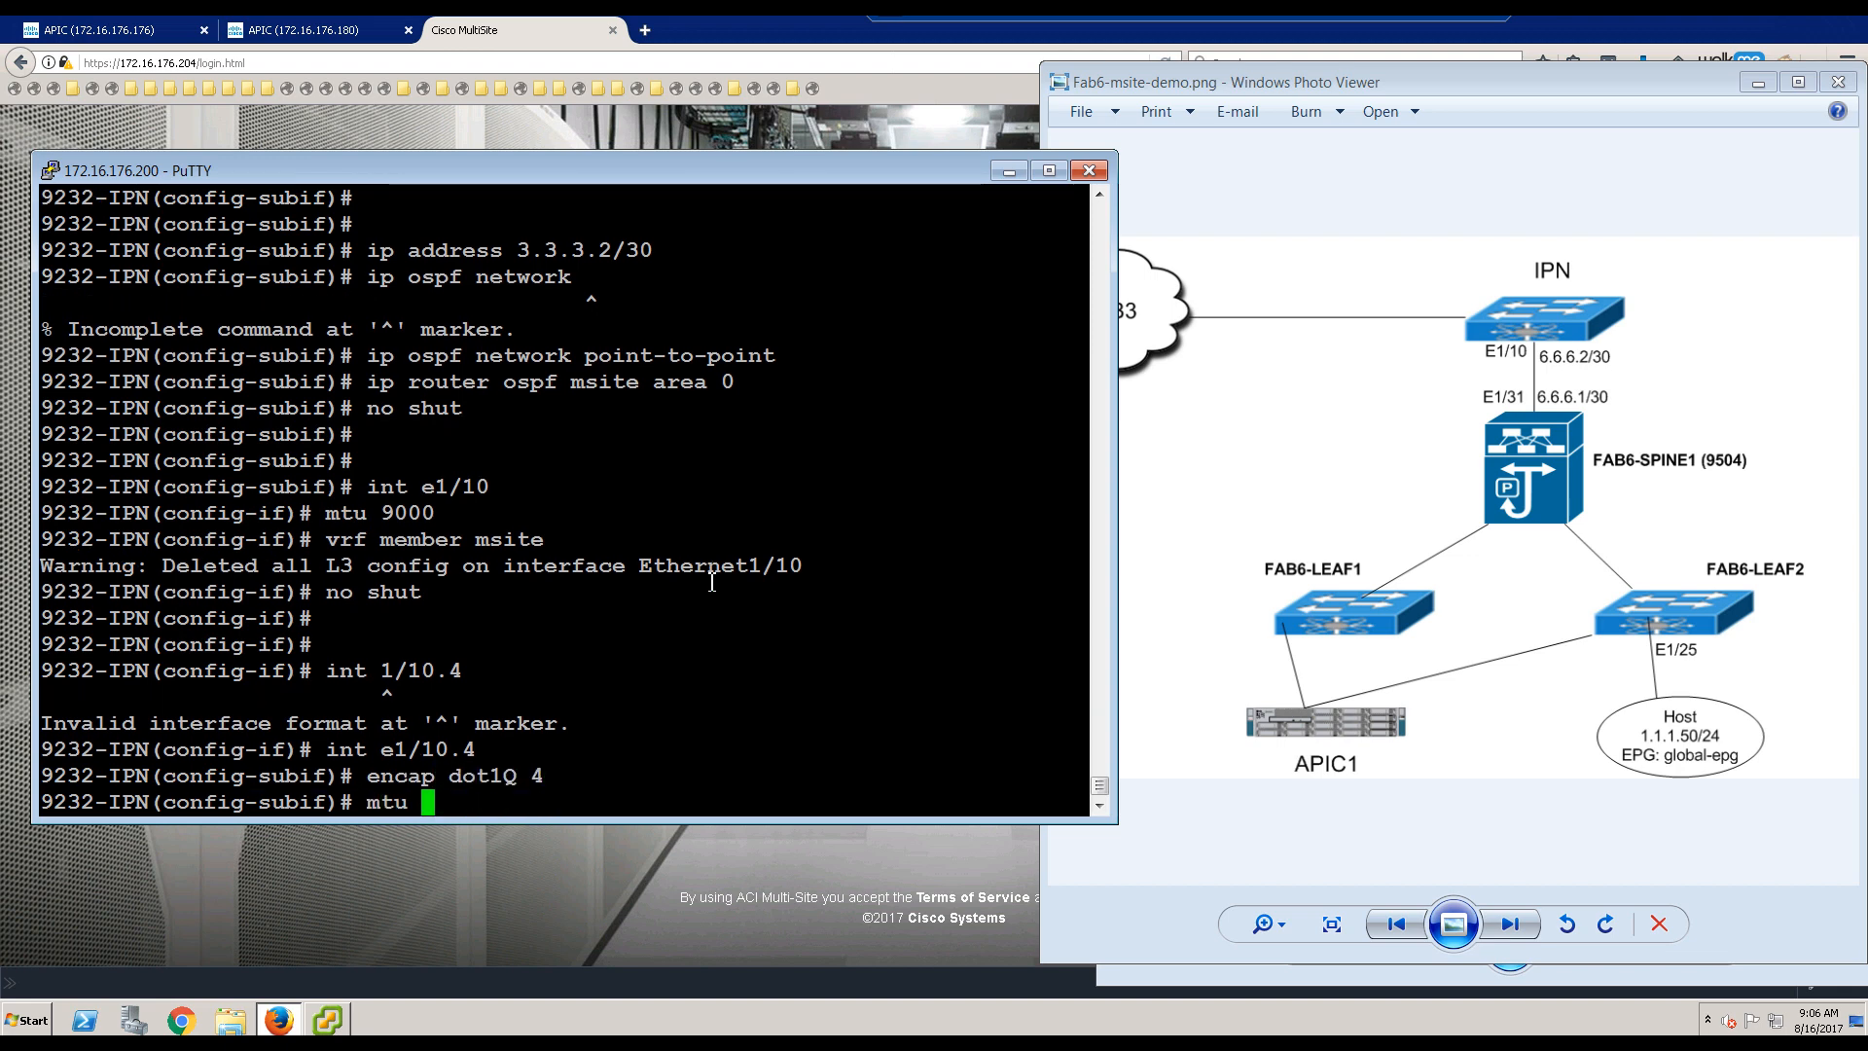
pyautogui.write('9000')
pyautogui.press('Return')
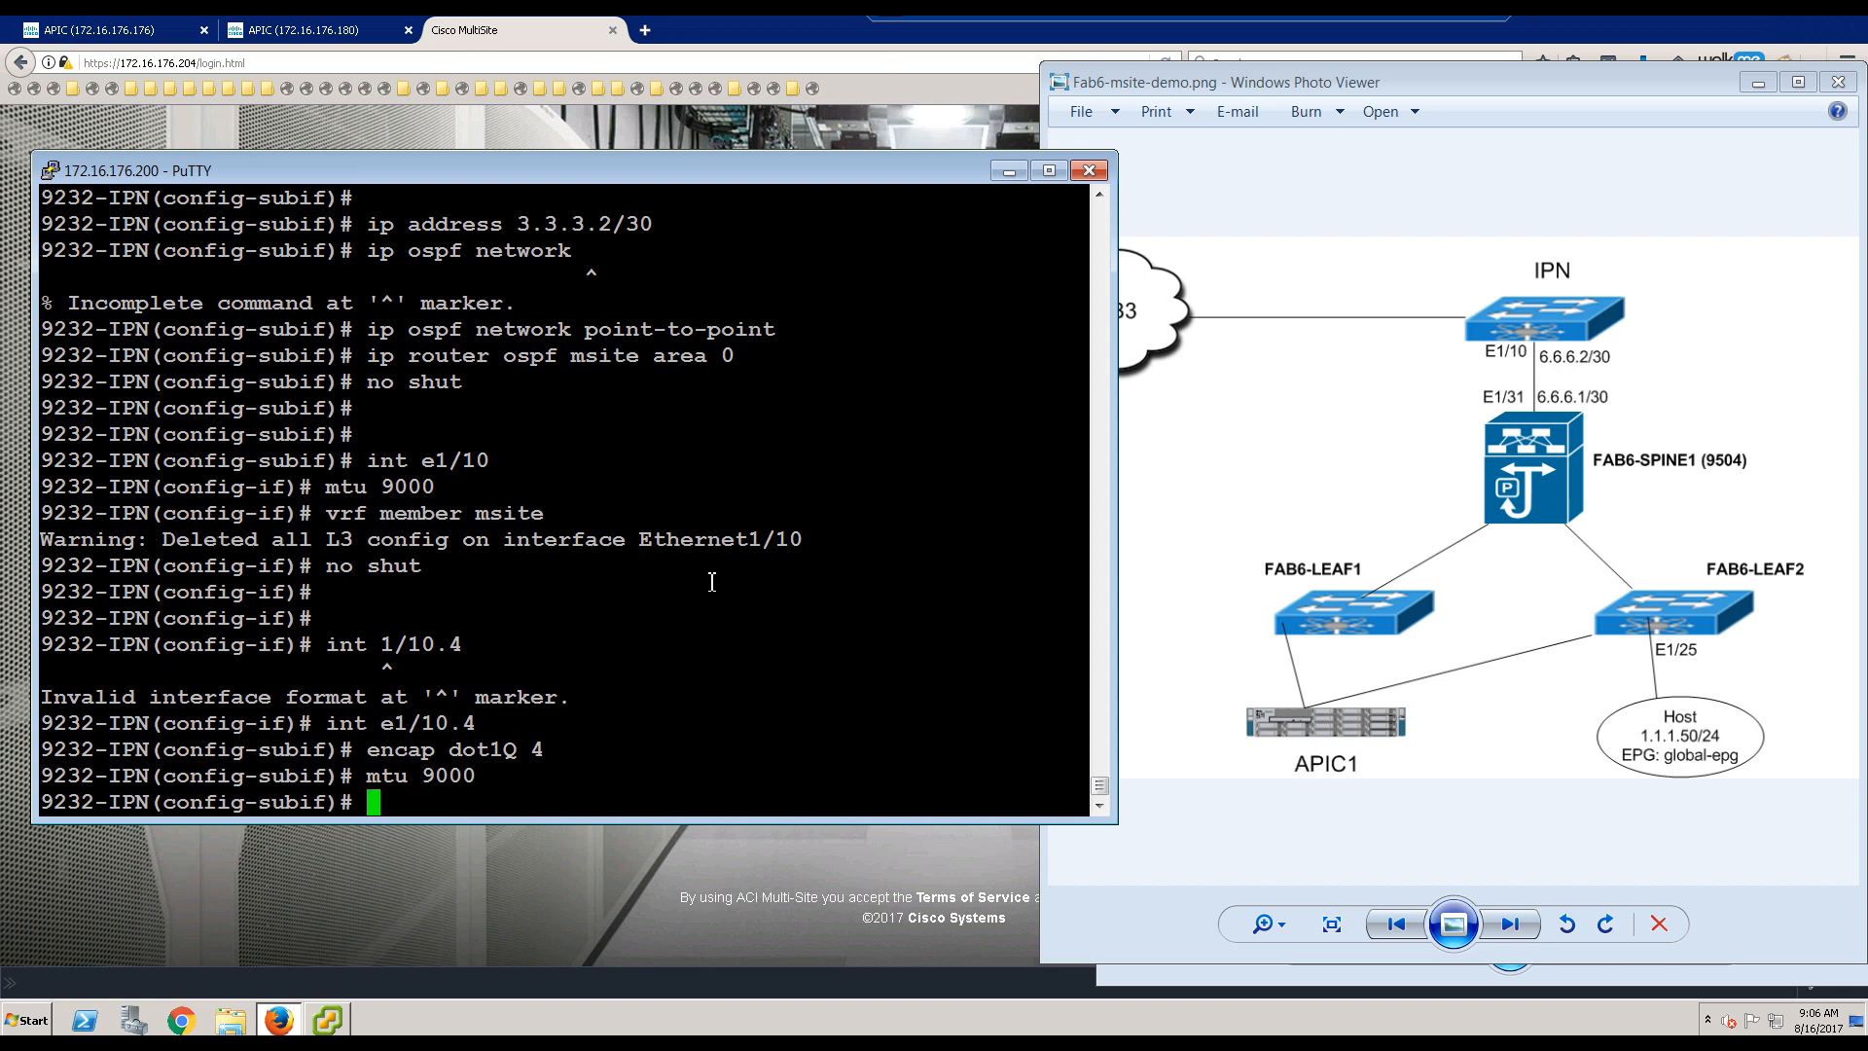
pyautogui.write('vrf member msite')
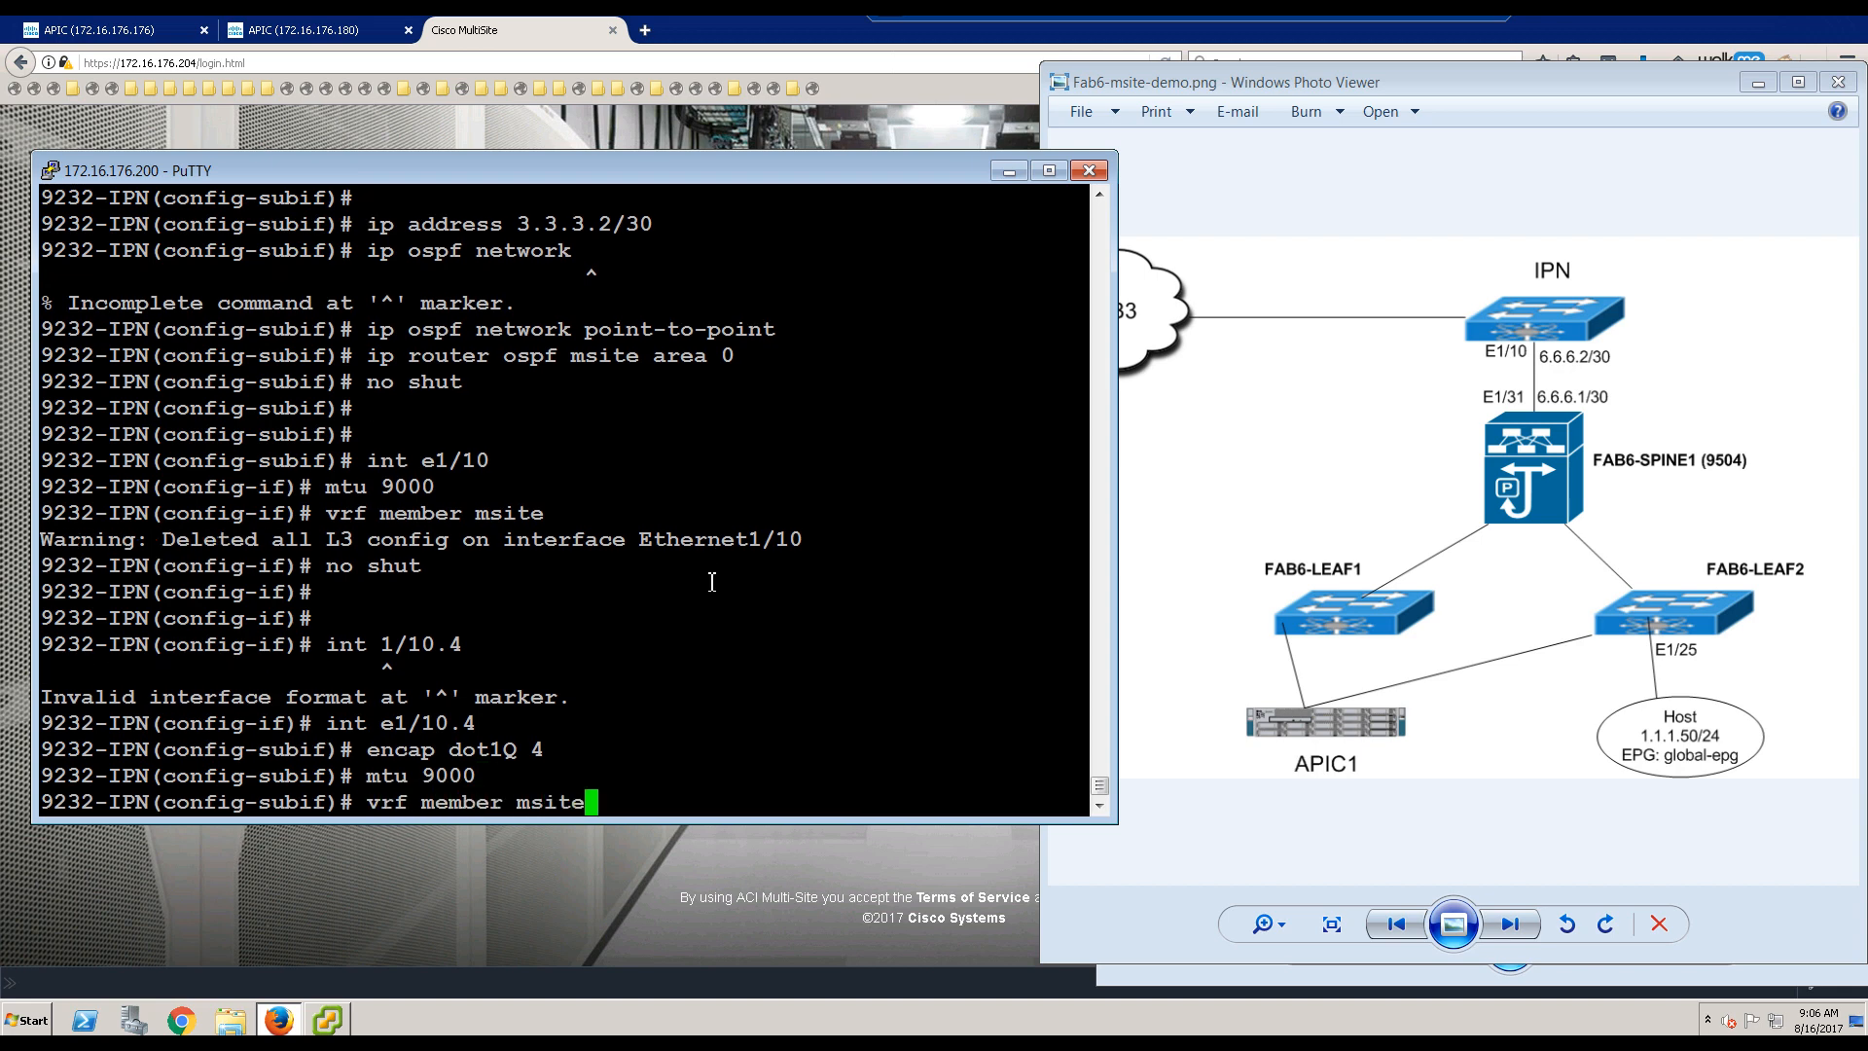
pyautogui.press('Return')
pyautogui.press('Return')
pyautogui.press('Return')
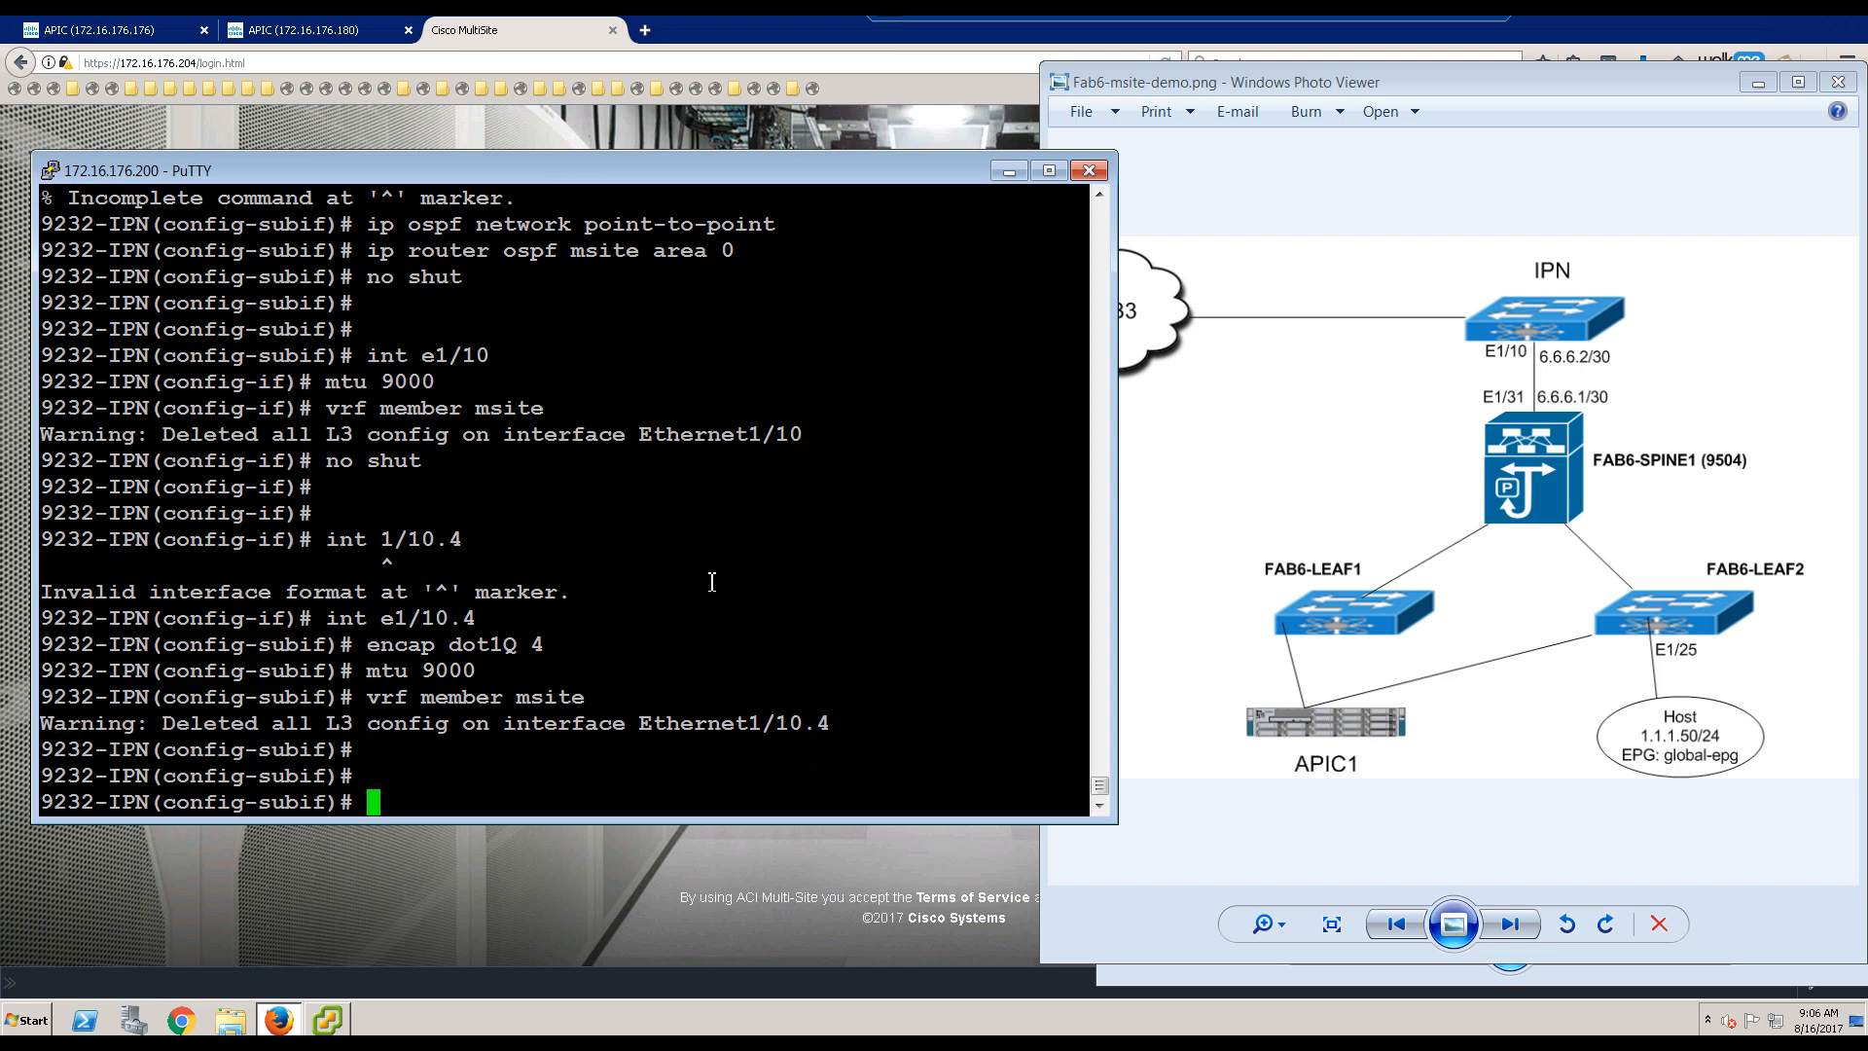
# Step: Give e1/10.4 address 6.6.6.2/30 and point-to-point OSPF in msite area 0, then enable it
pyautogui.write('ip address 6')
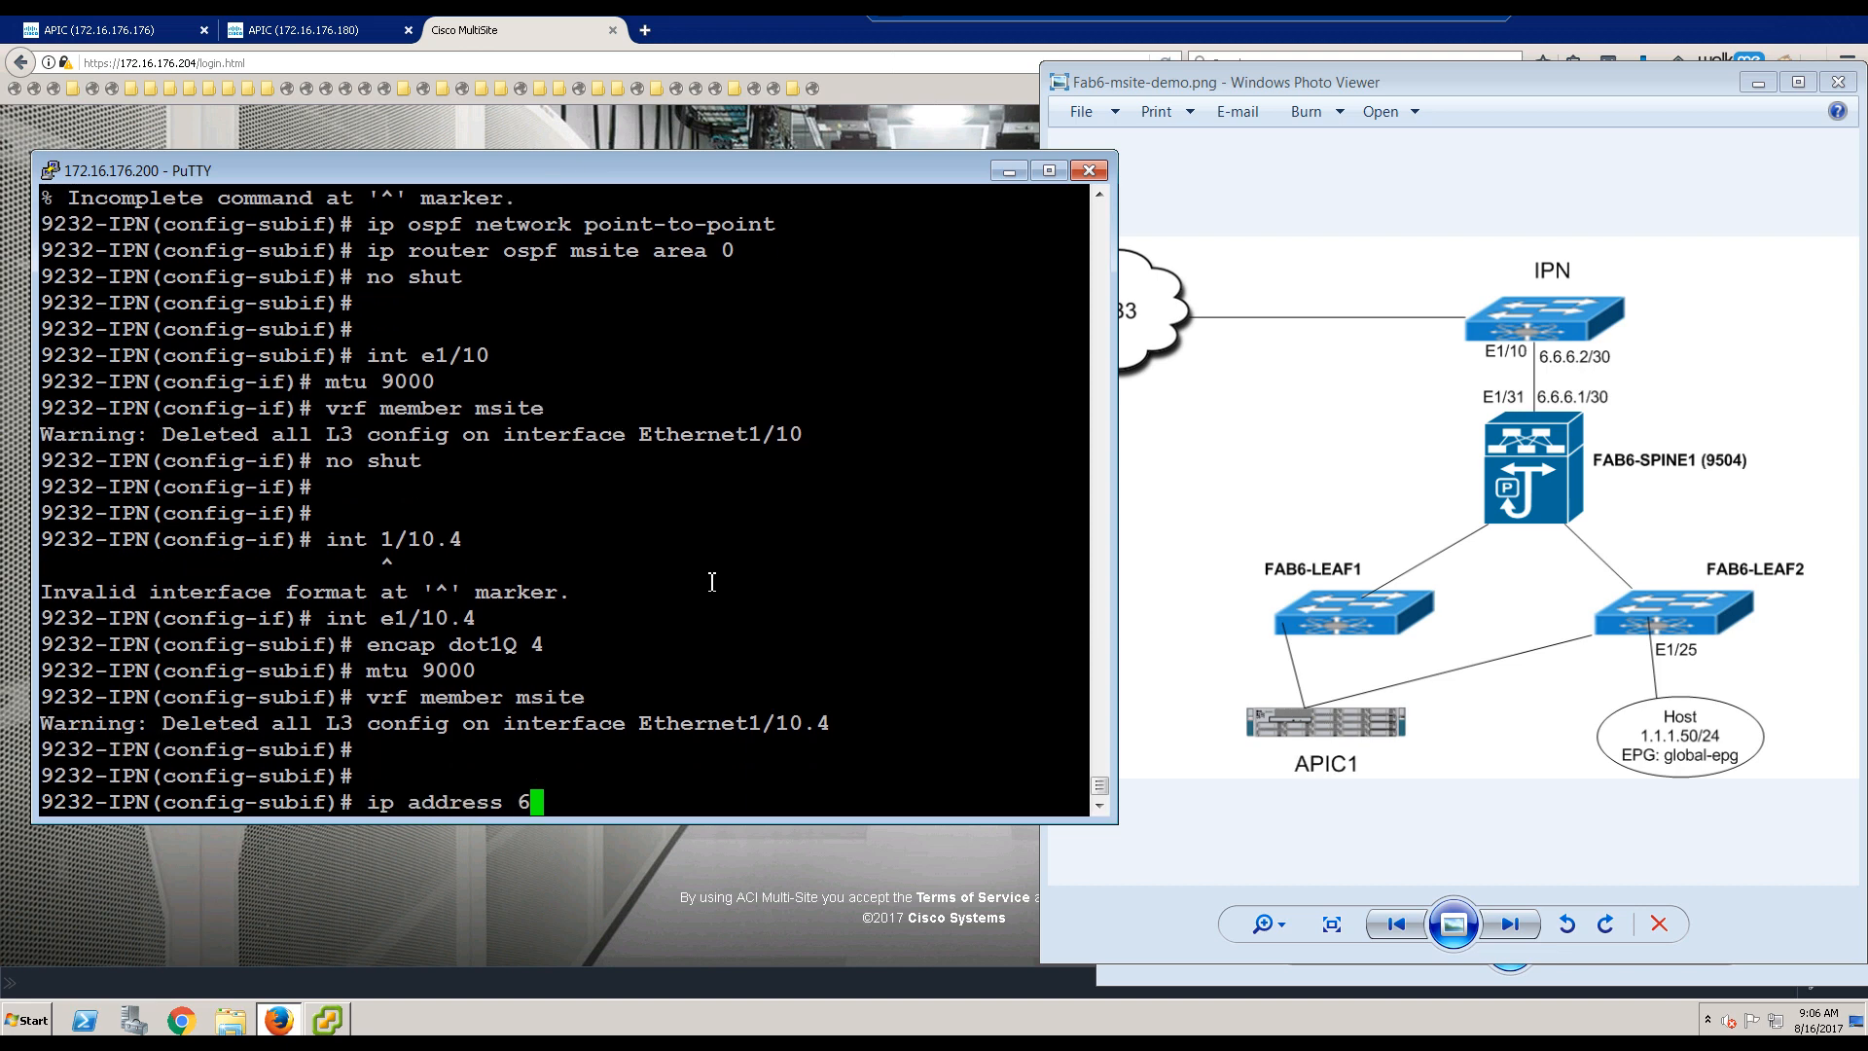
pyautogui.write('.6.6.6.')
pyautogui.press('BackSpace')
pyautogui.write('2/30')
pyautogui.press('Return')
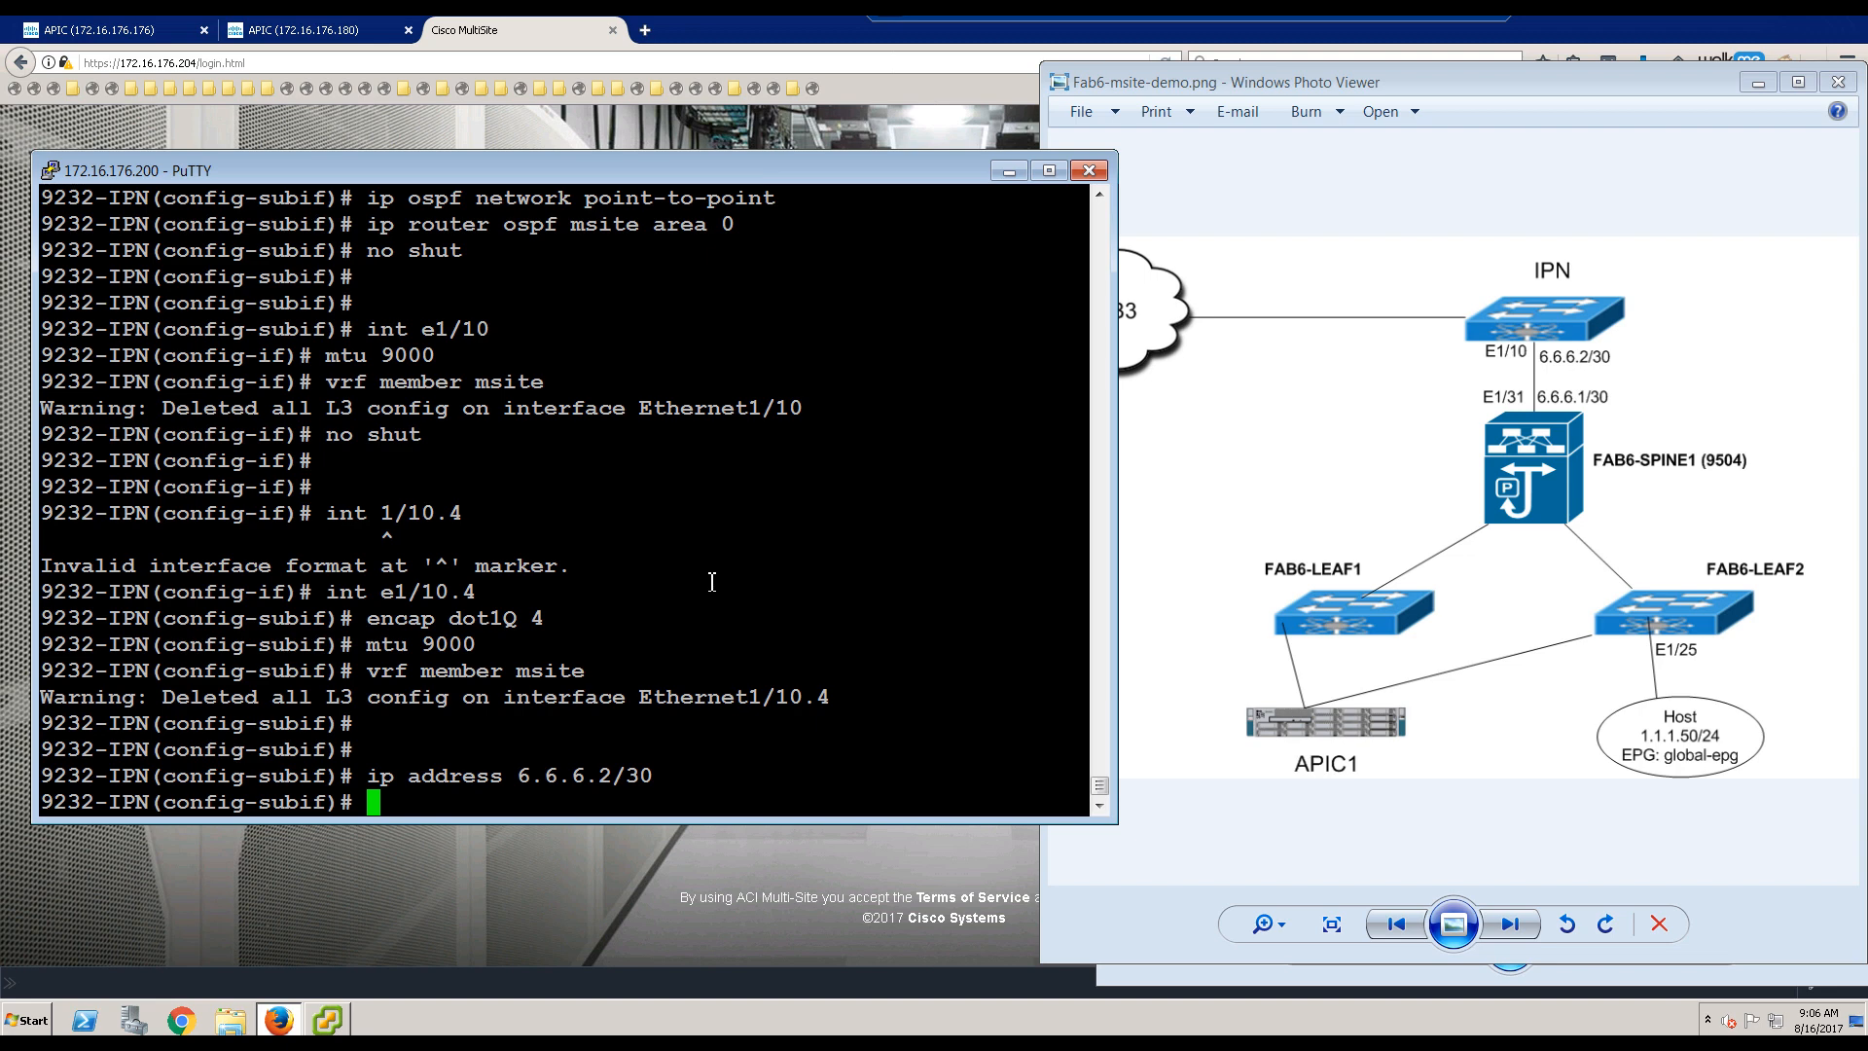
pyautogui.write('ip ospf network p')
pyautogui.press('Tab')
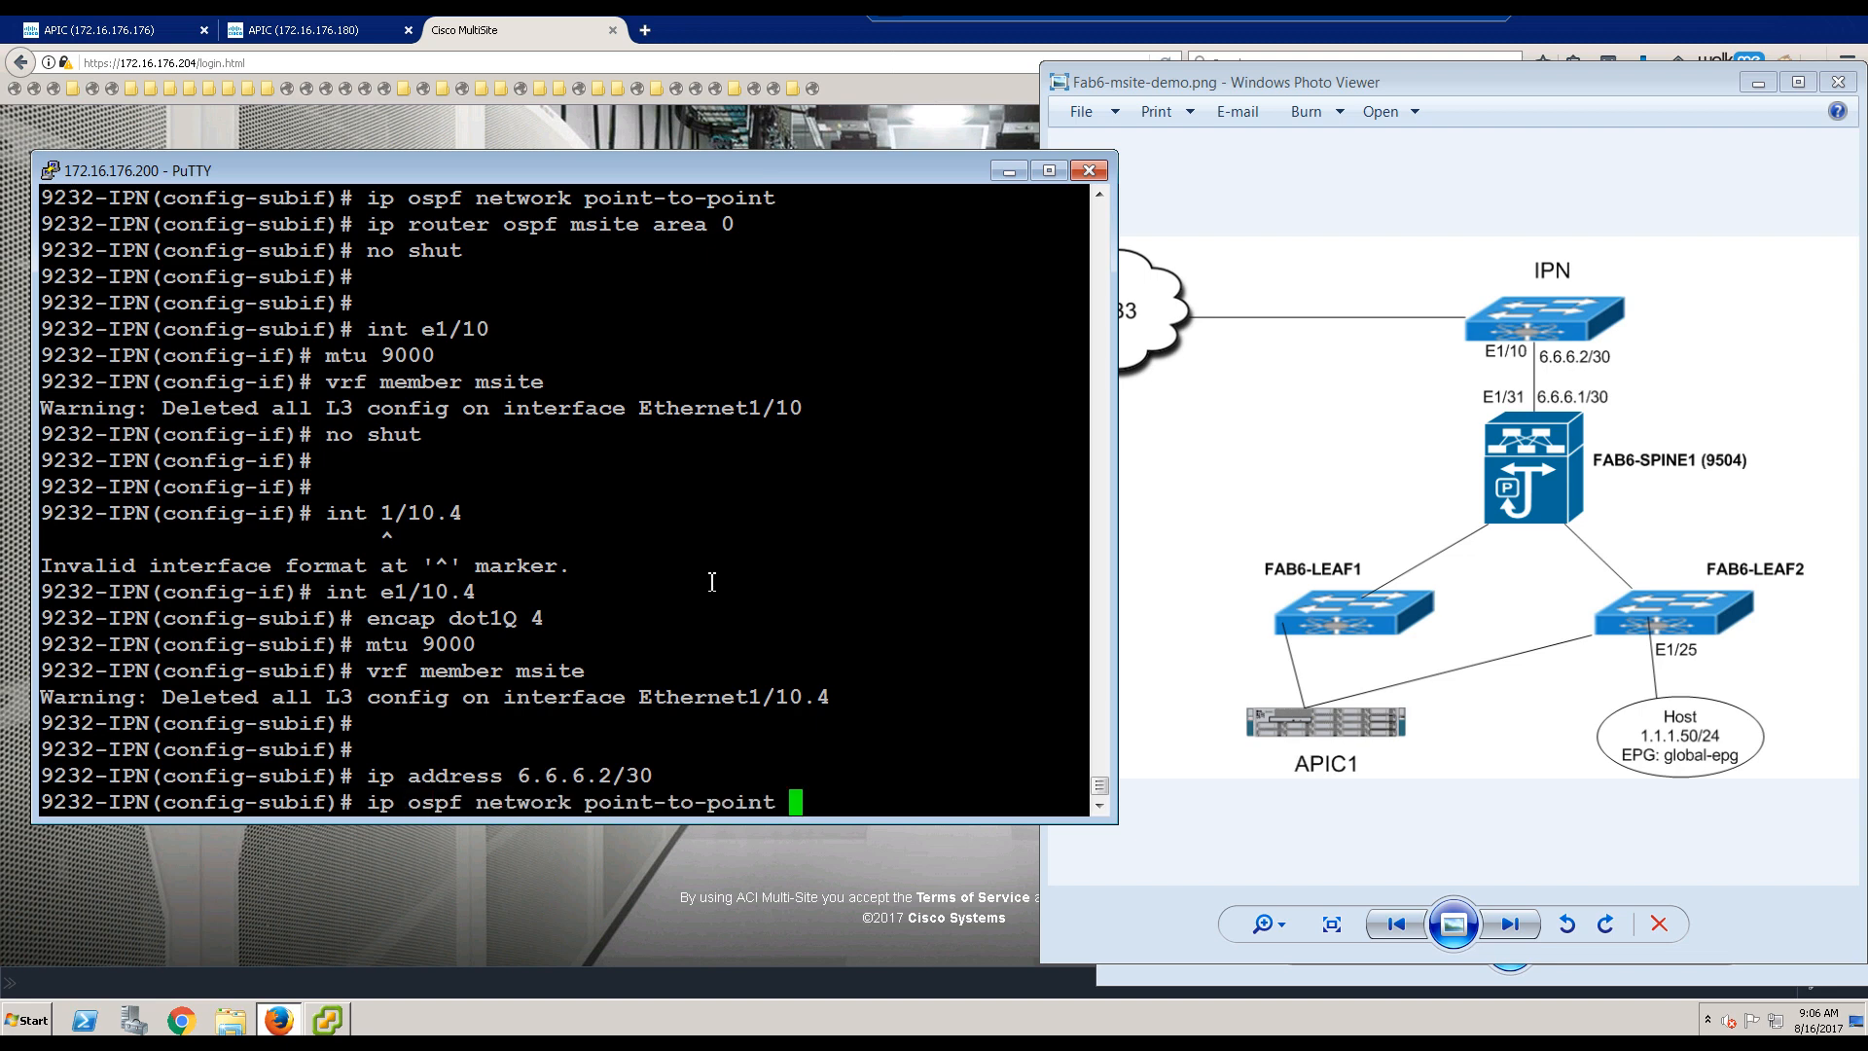
pyautogui.press('Return')
pyautogui.write('ip ')
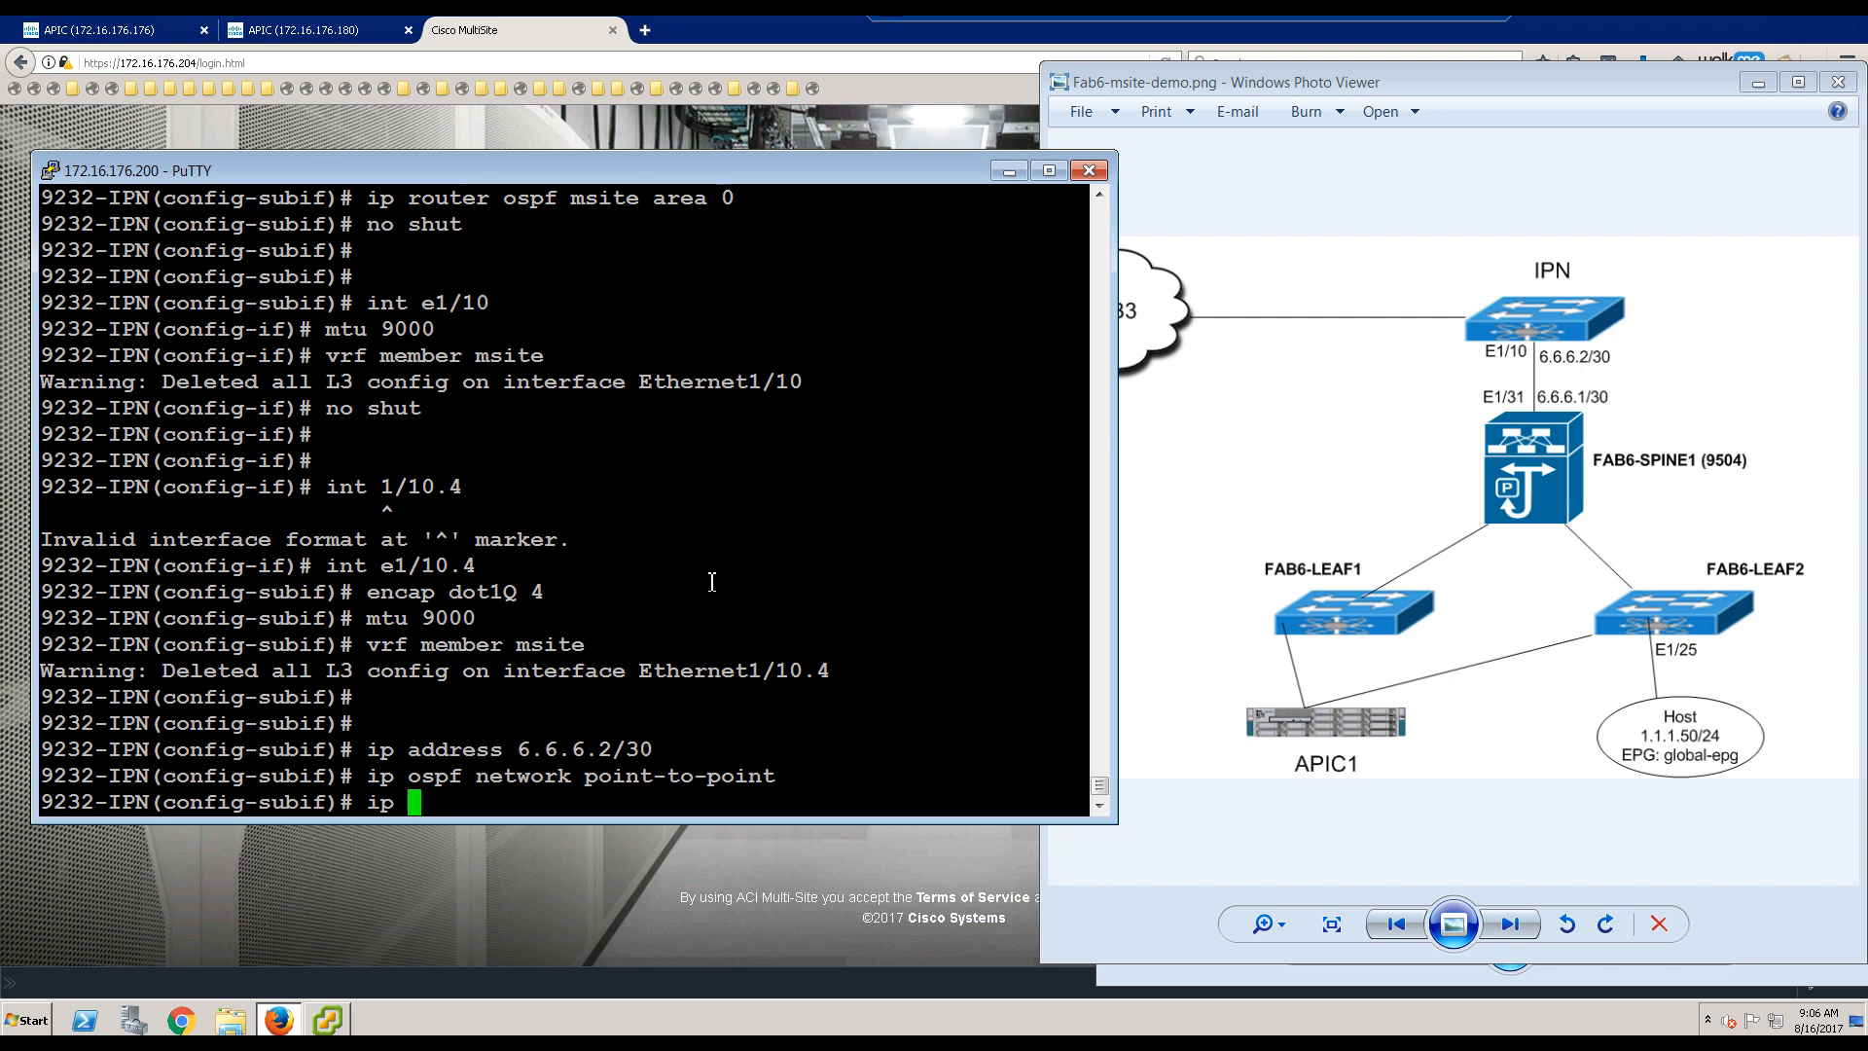
pyautogui.write('router osp')
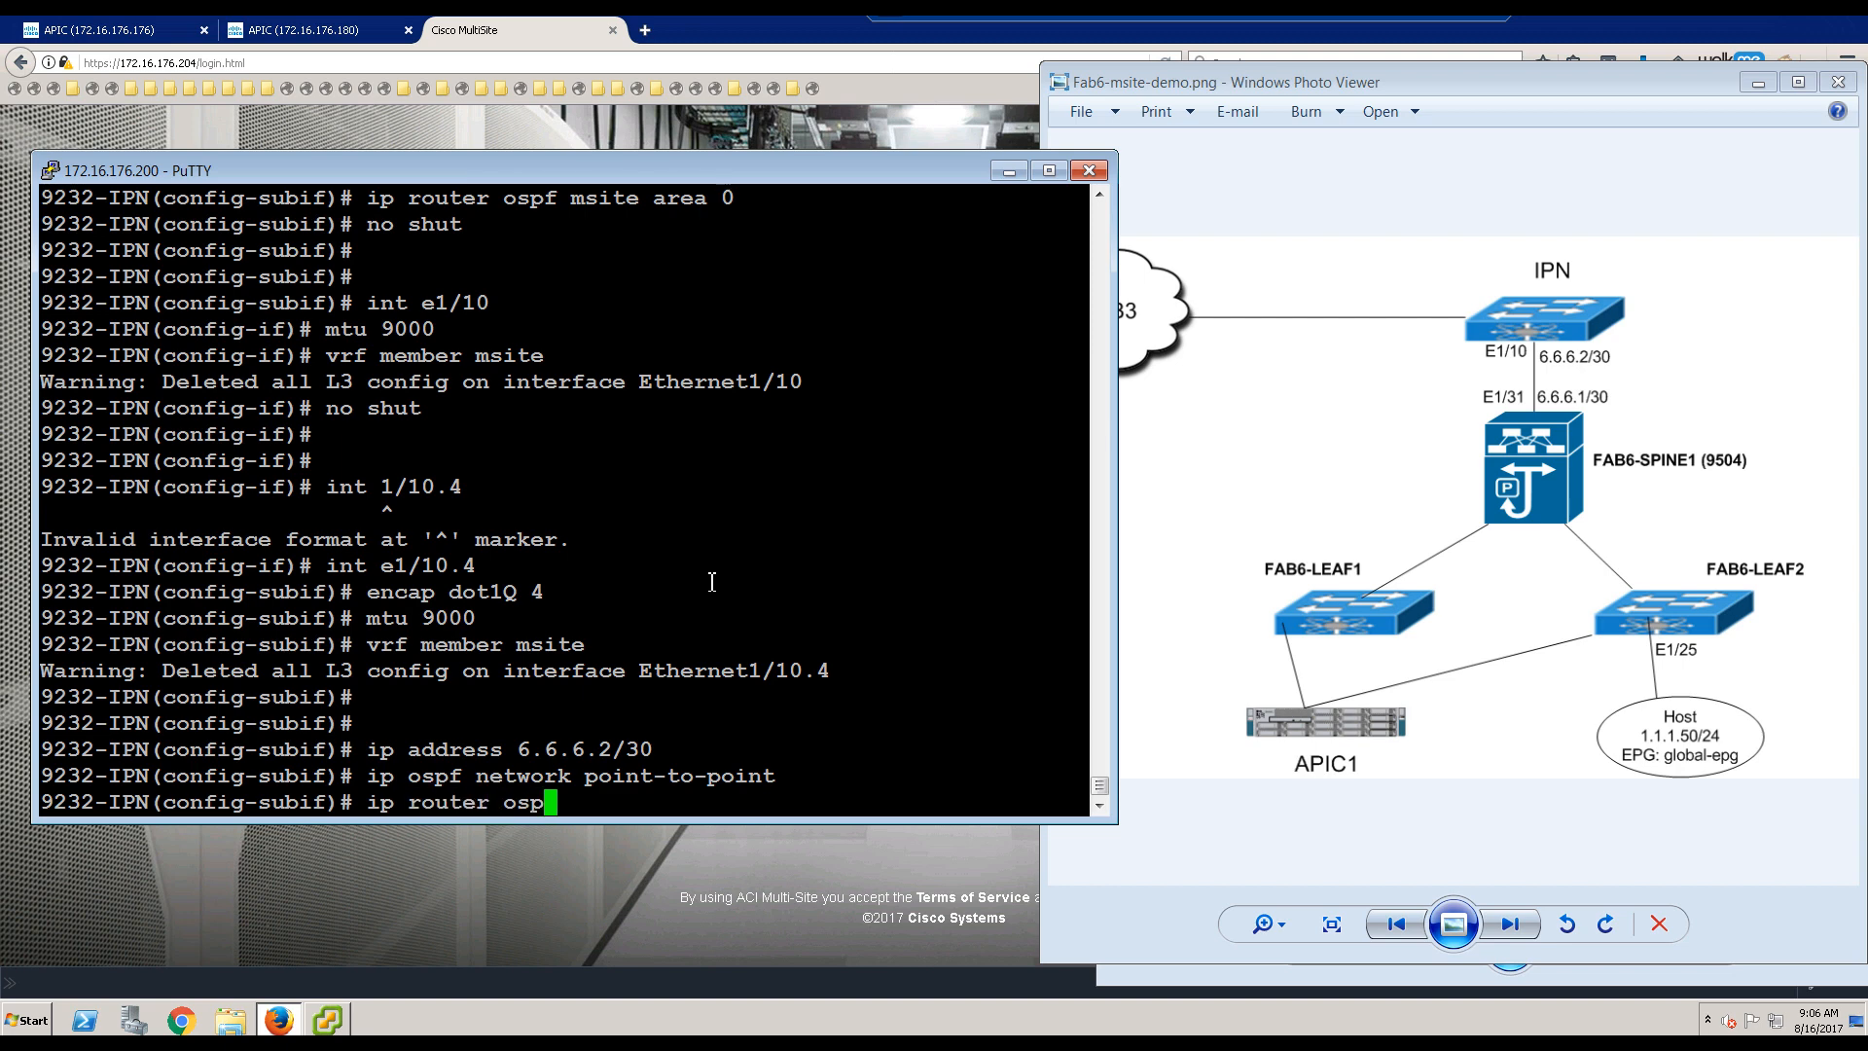
pyautogui.write('f msite area 0')
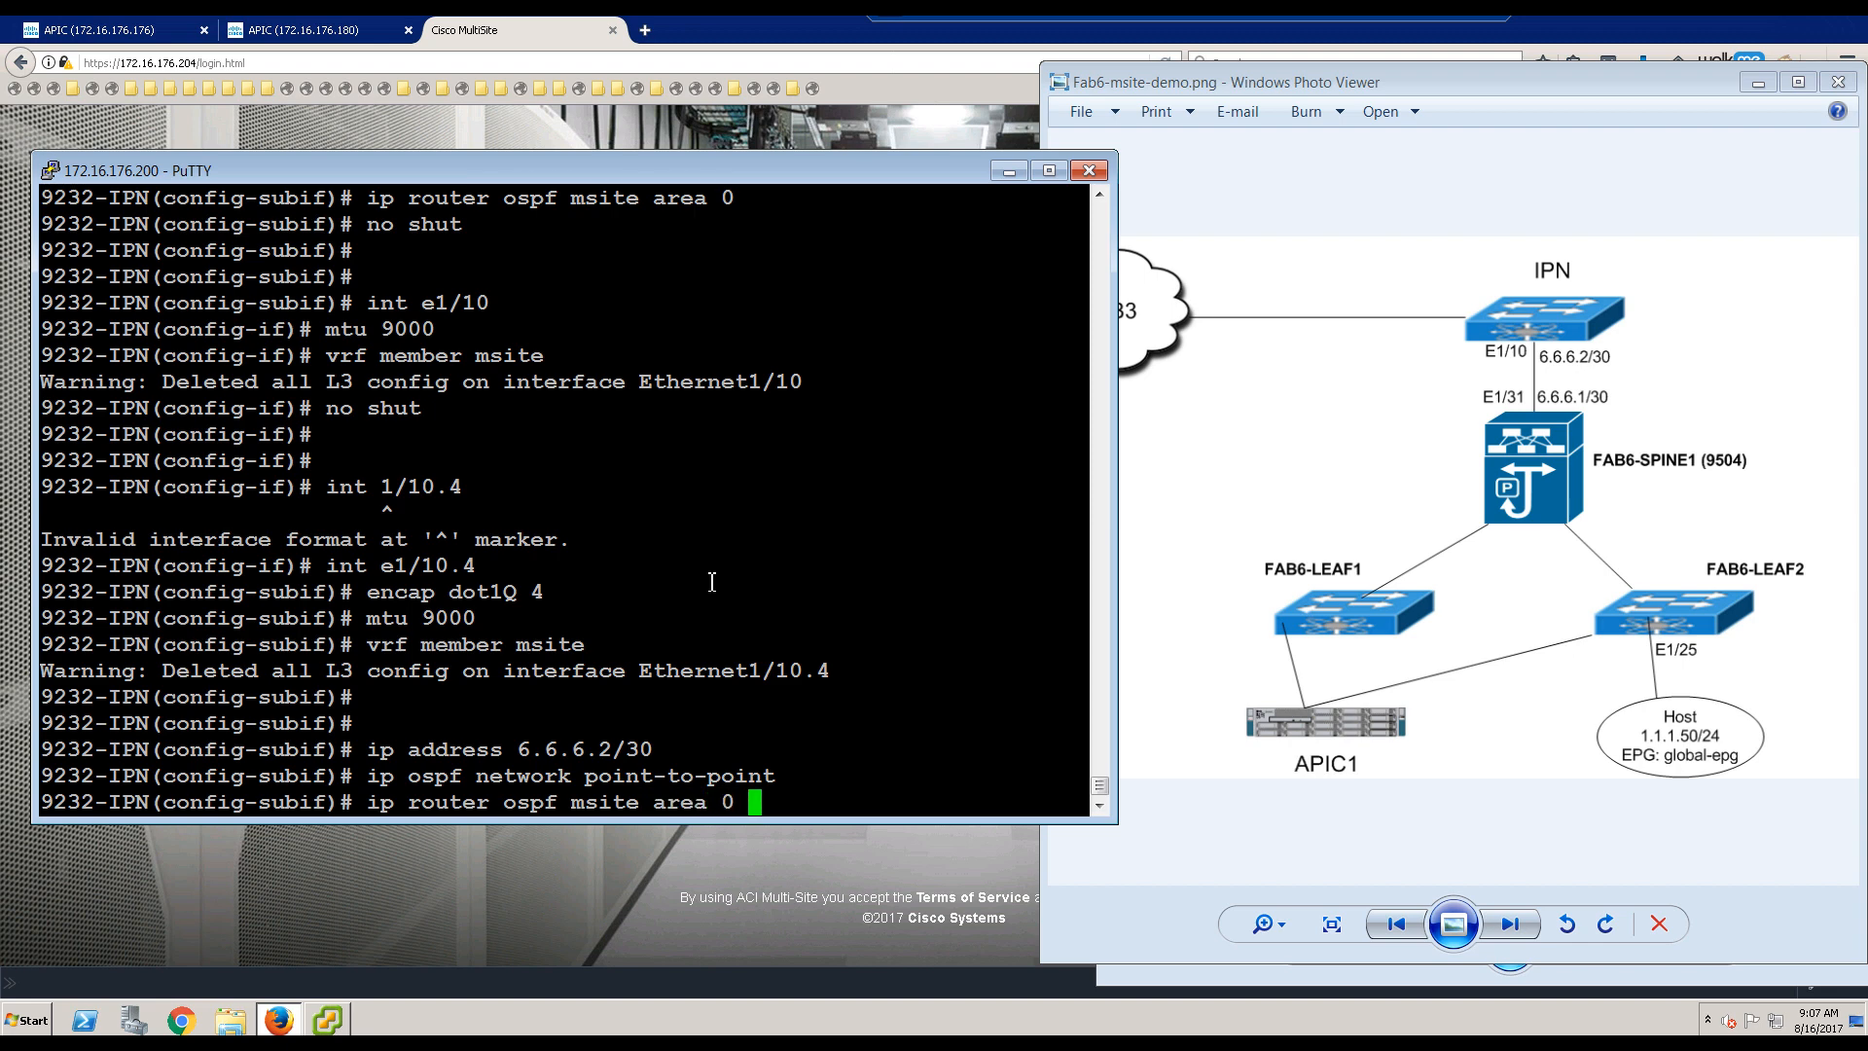
pyautogui.press('Return')
pyautogui.write('no shut')
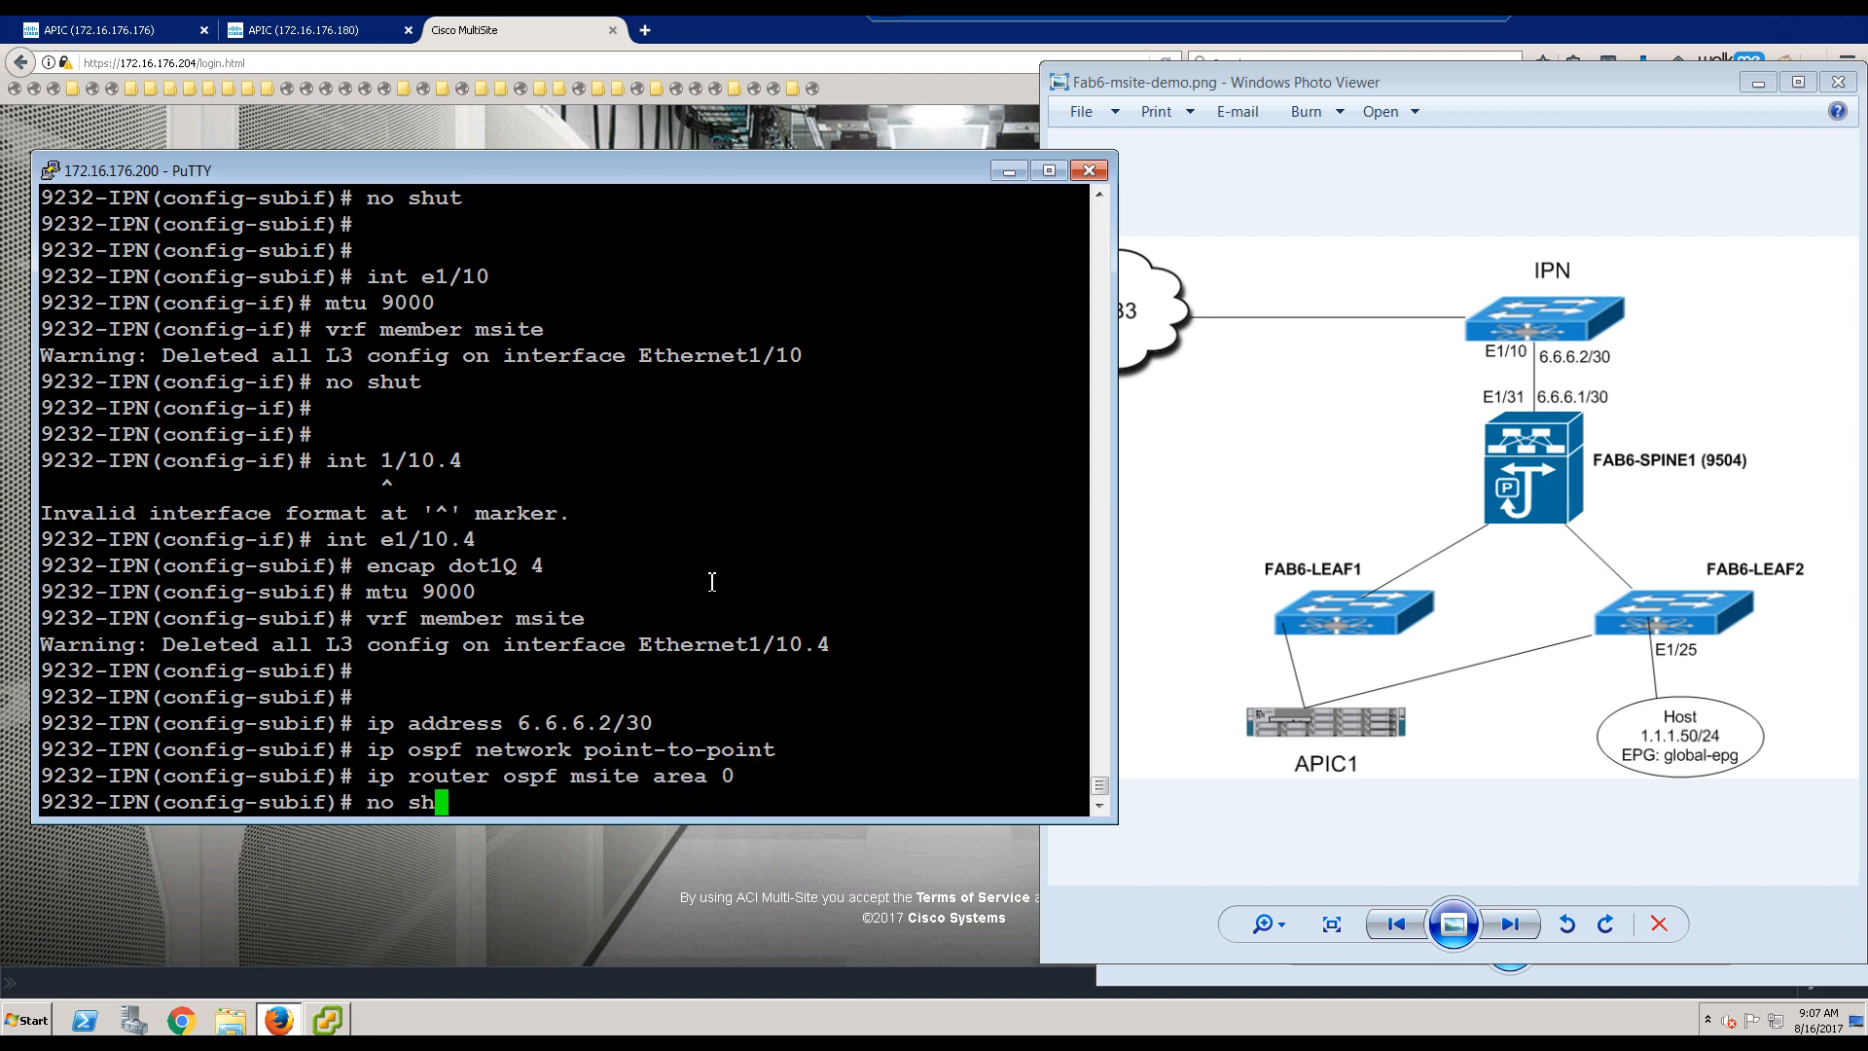
pyautogui.press('Return')
pyautogui.press('Return')
pyautogui.press('Return')
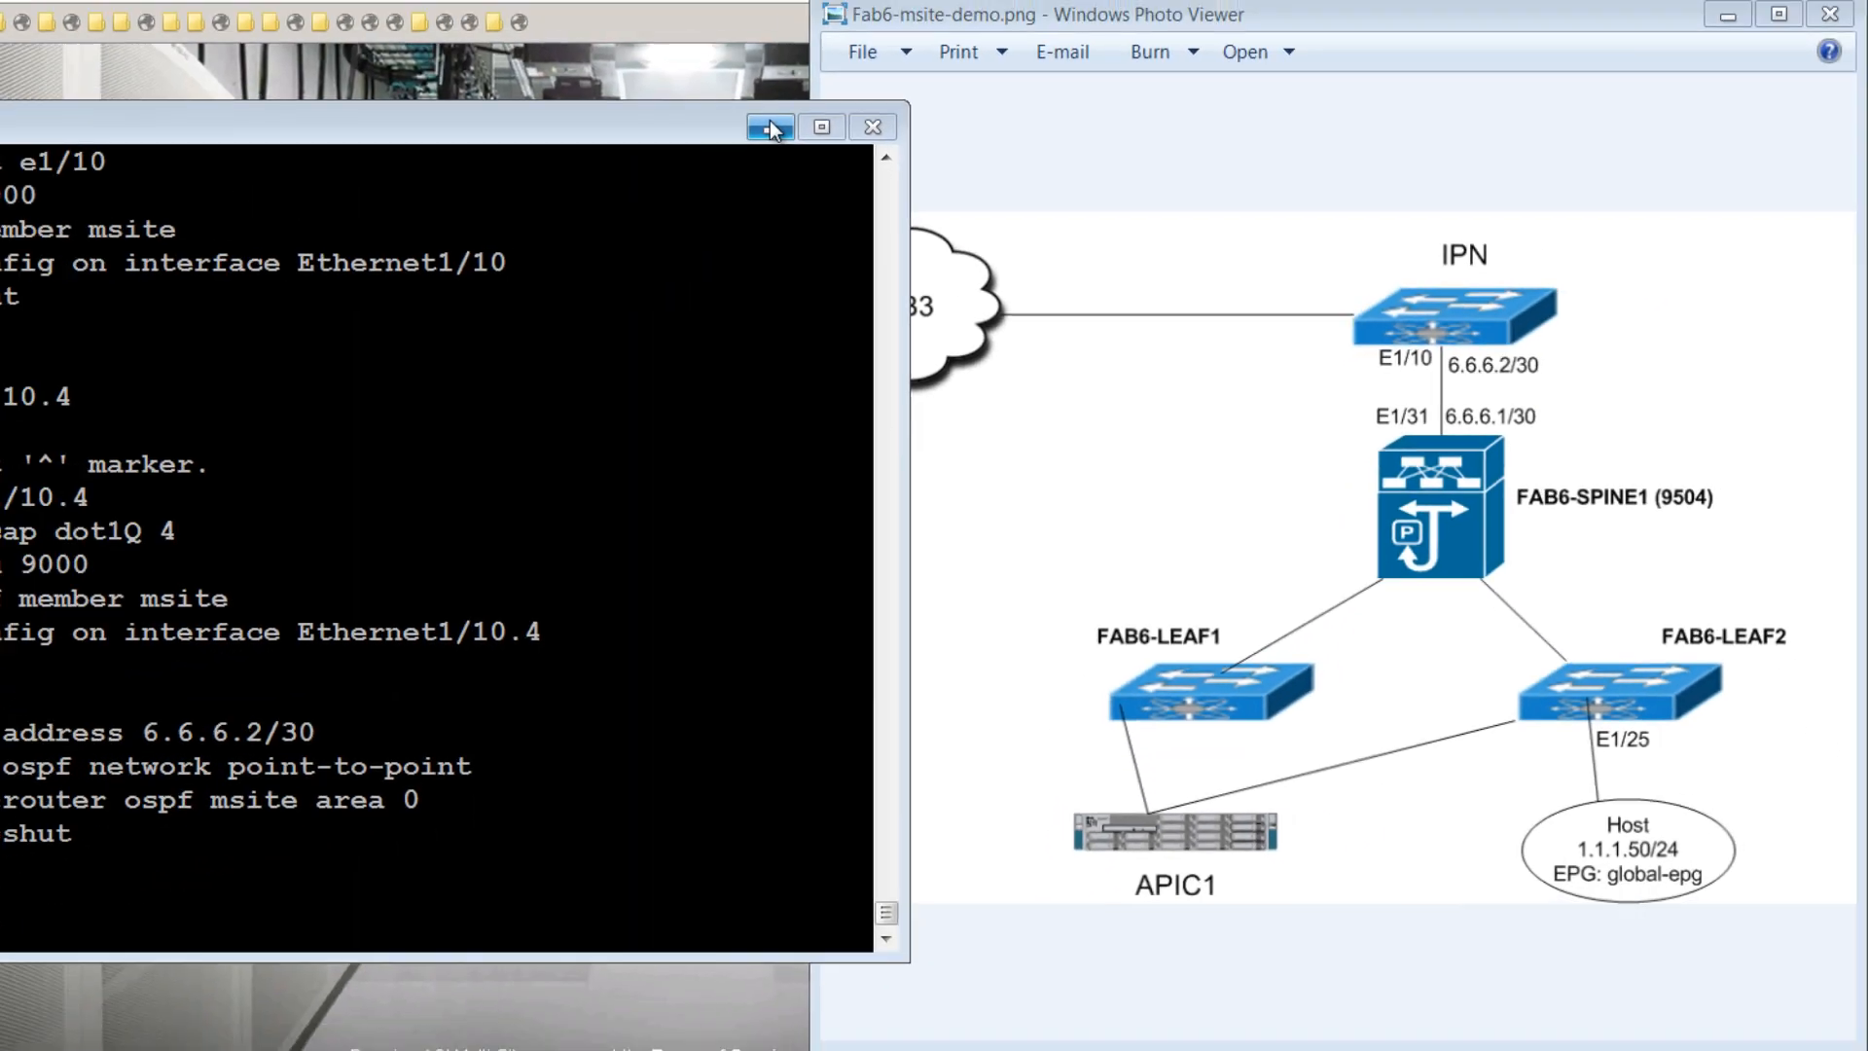
# Step: Minimize PuTTY and bring the Firefox window with the APIC tabs to the front
pyautogui.click(324, 44)
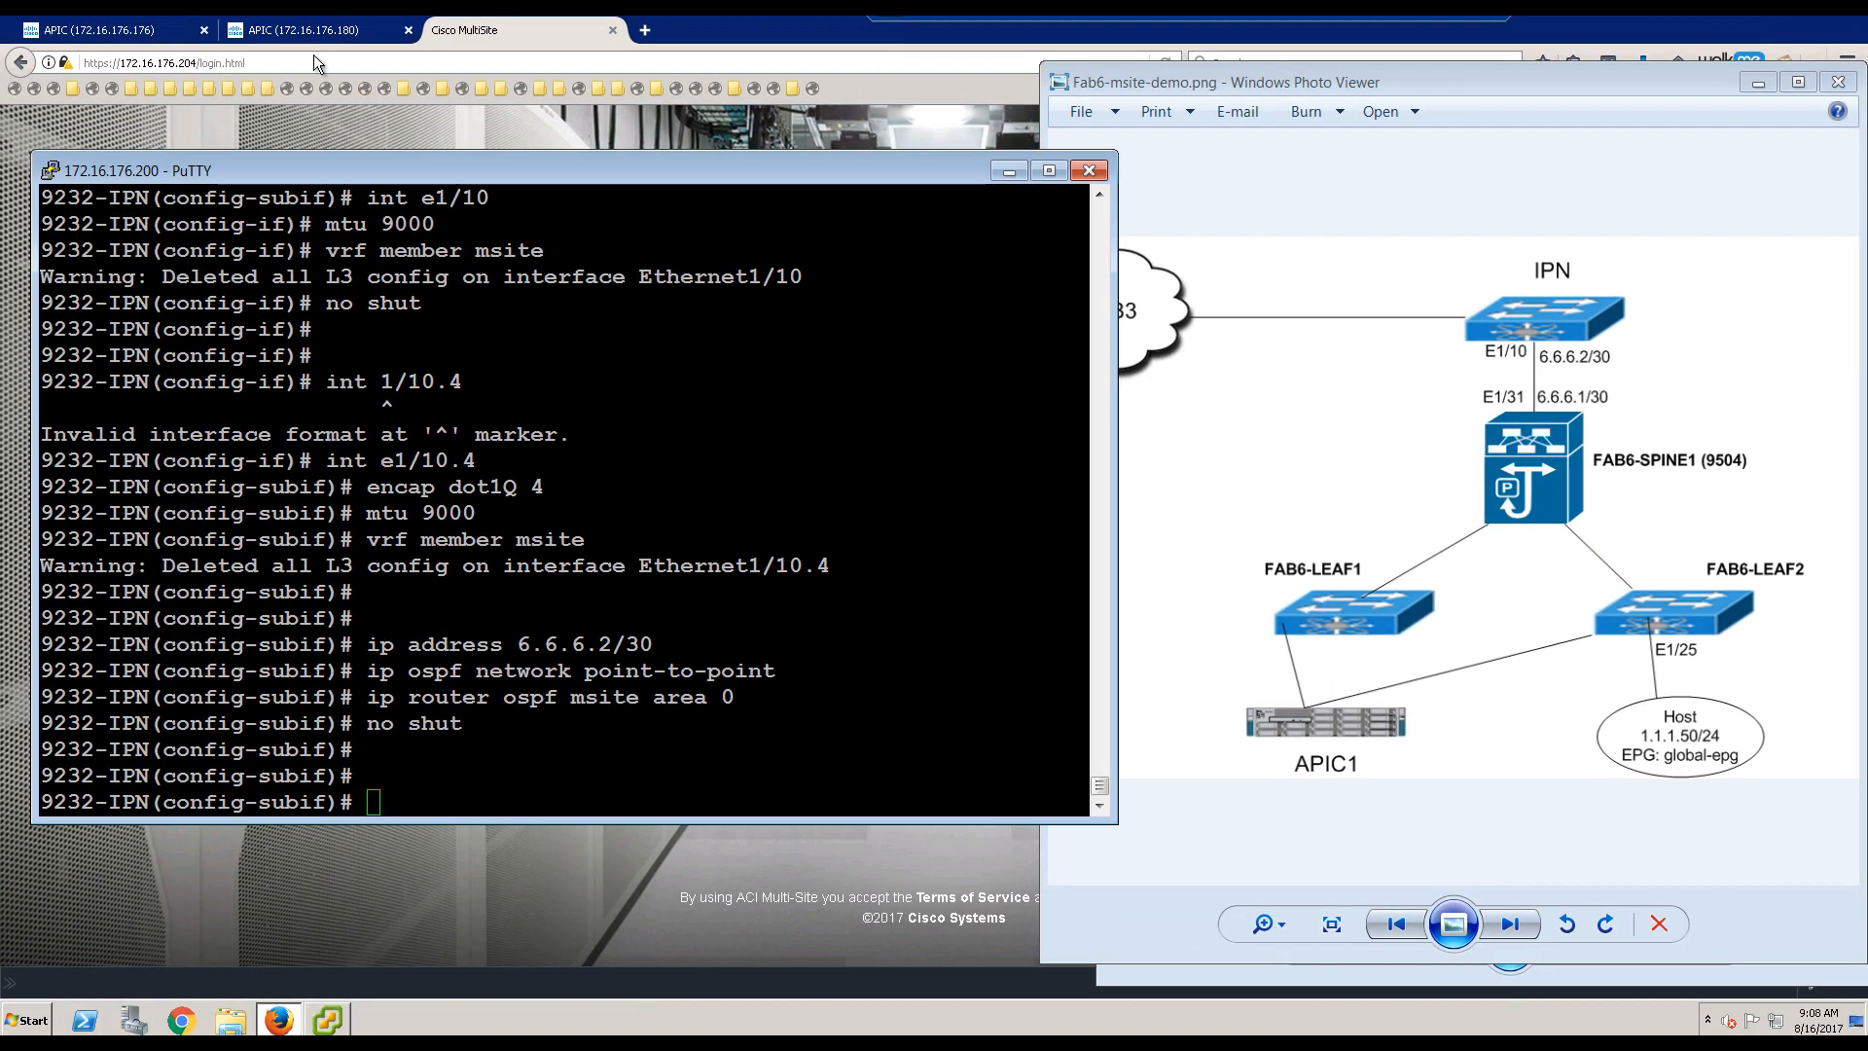
pyautogui.click(142, 30)
# Step: Start a new VLAN pool named msite with Static Allocation
pyautogui.click(142, 31)
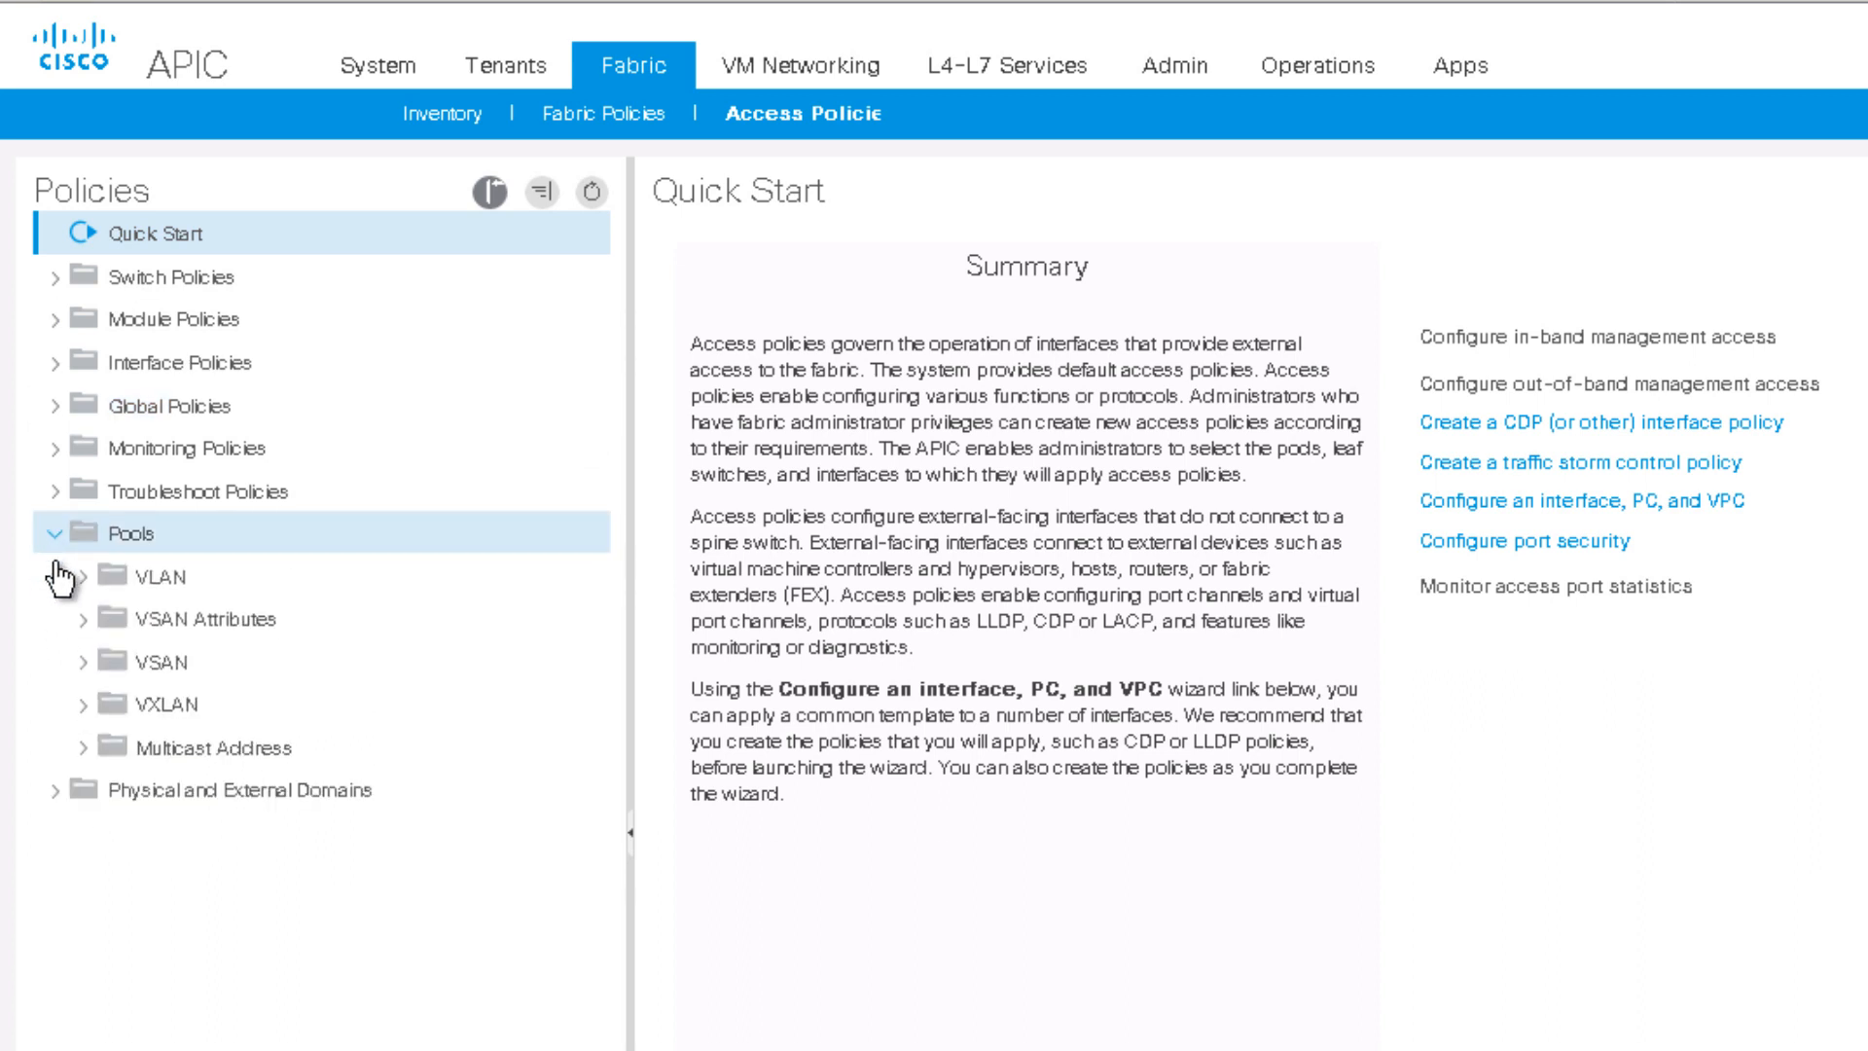
pyautogui.click(88, 579)
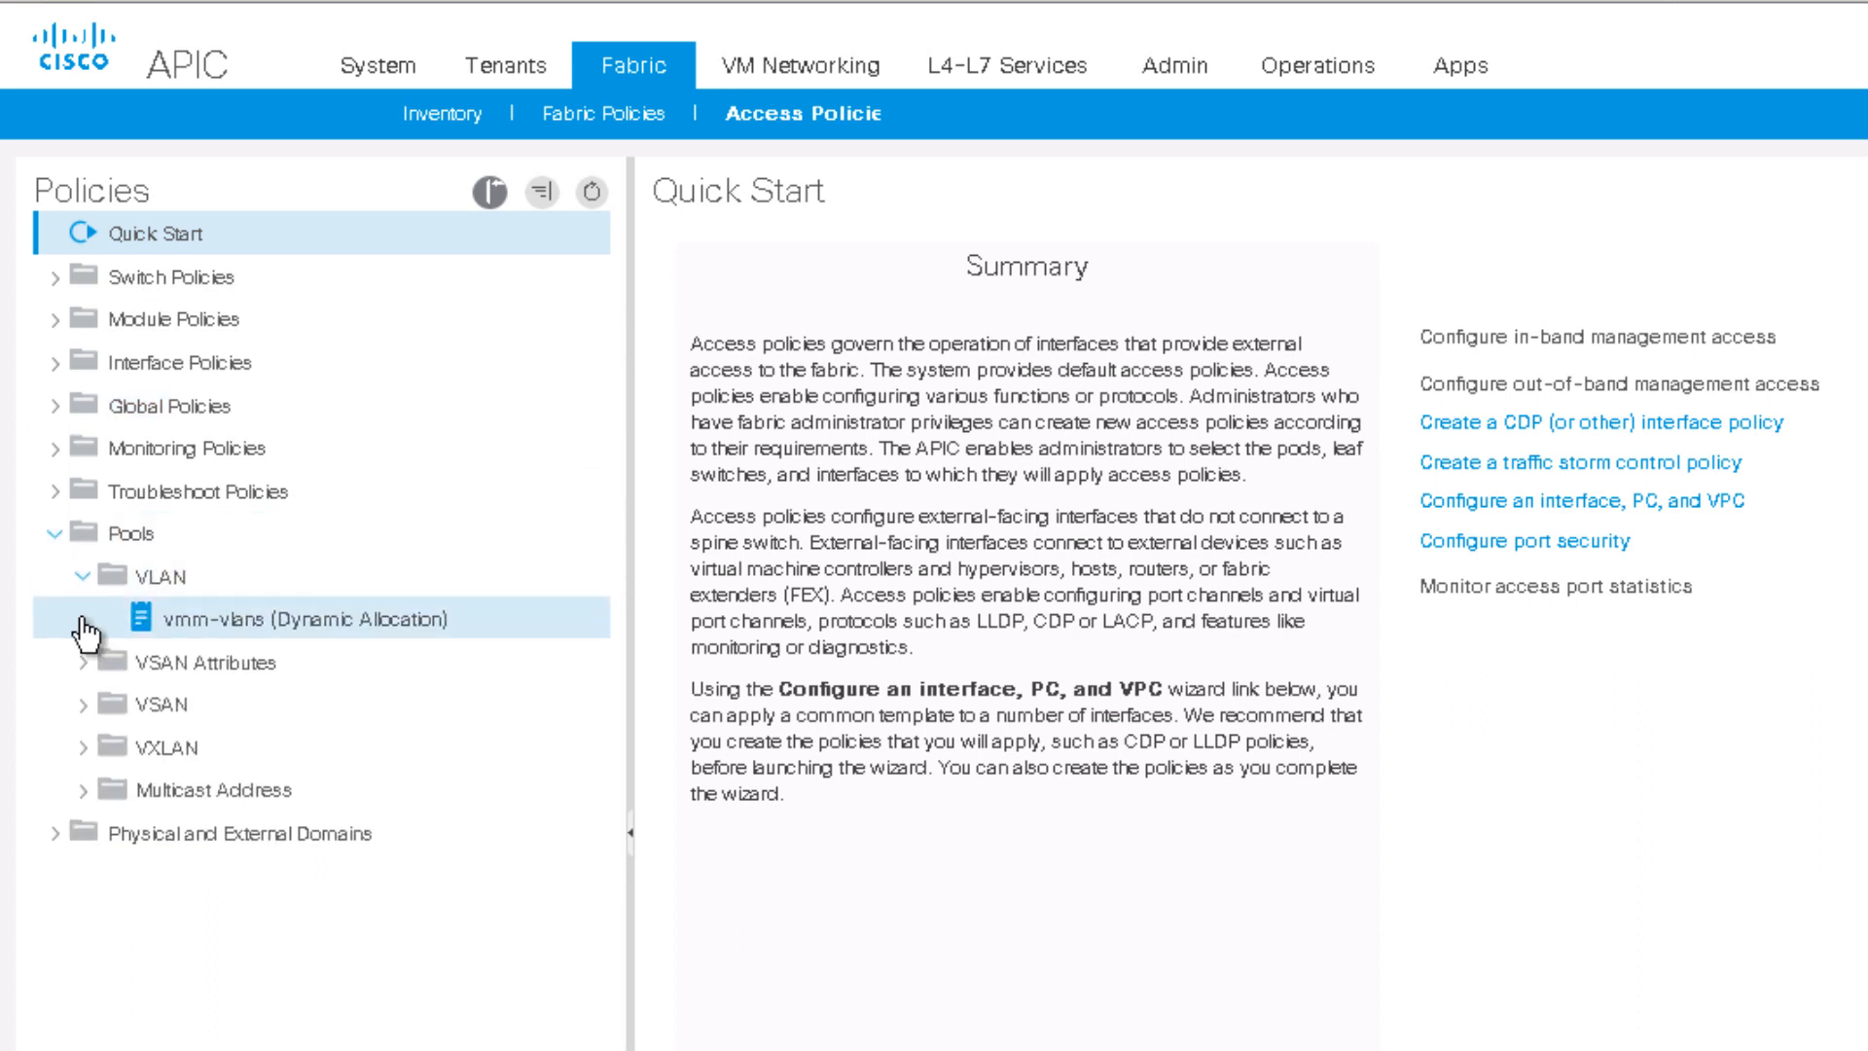
pyautogui.click(175, 591)
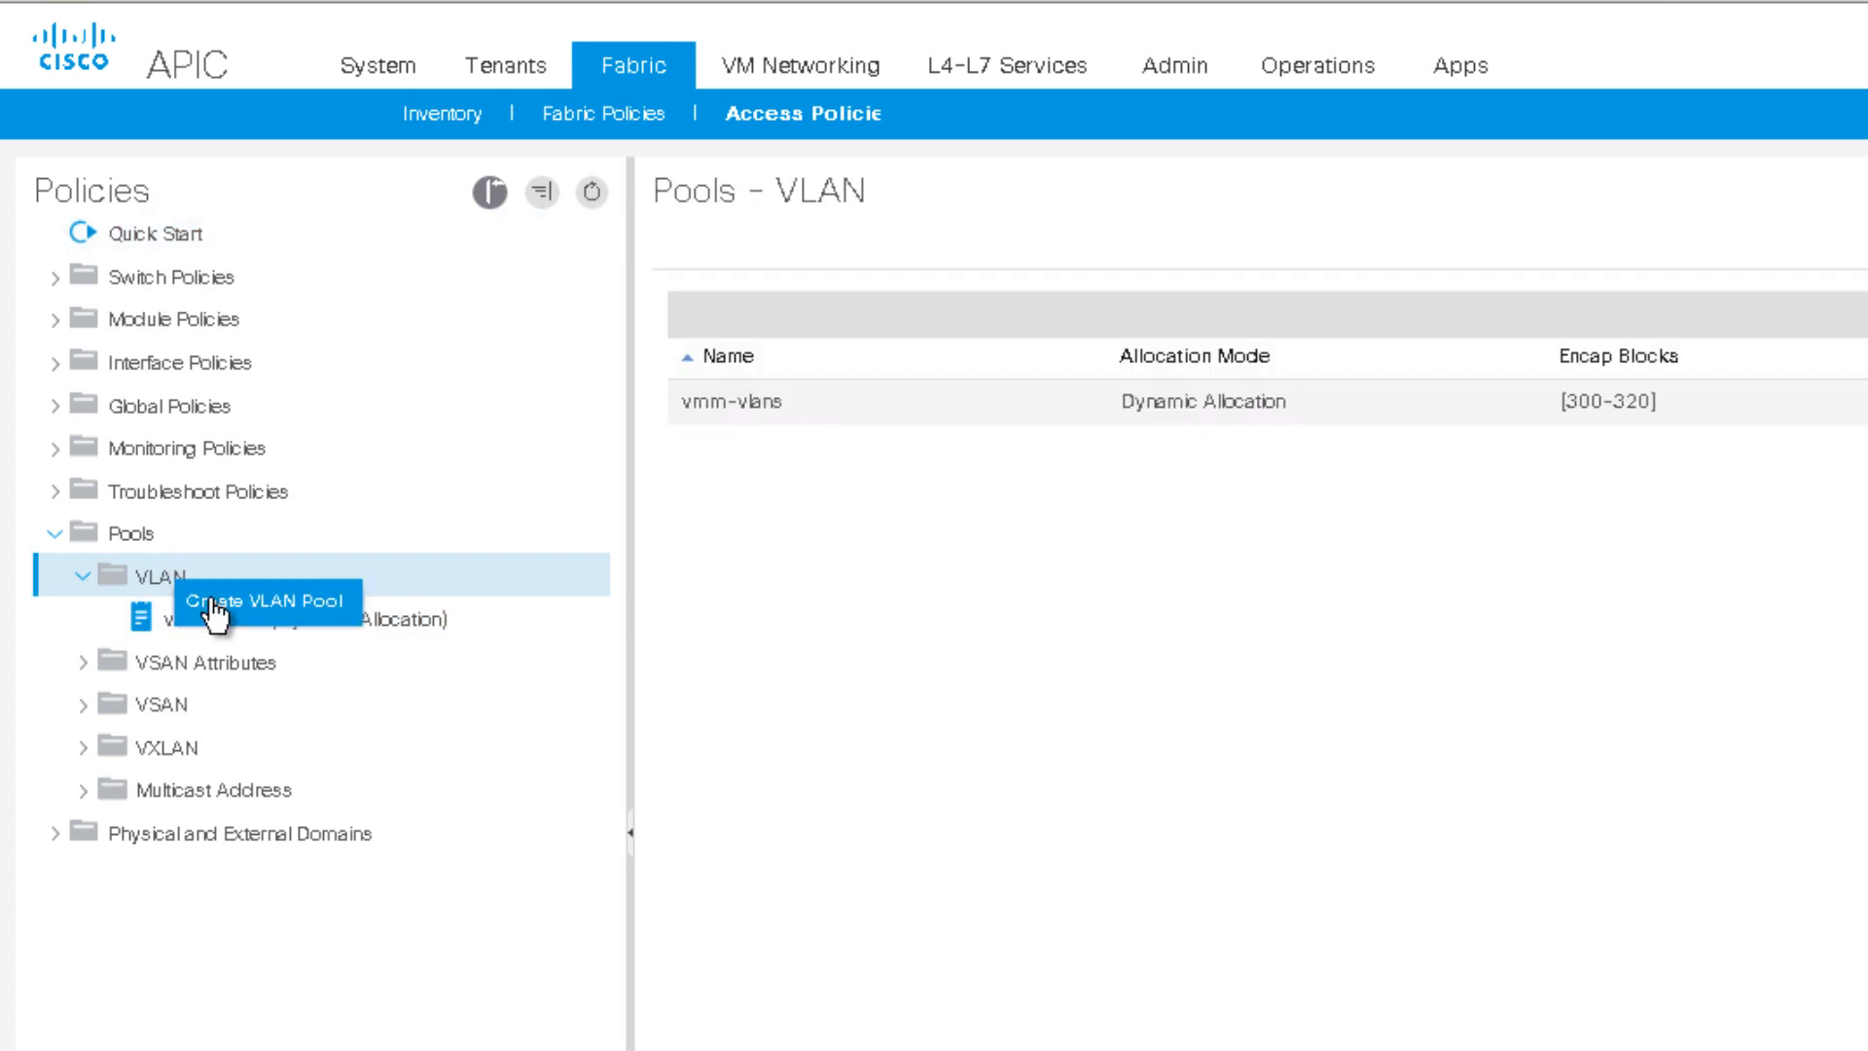
pyautogui.click(214, 603)
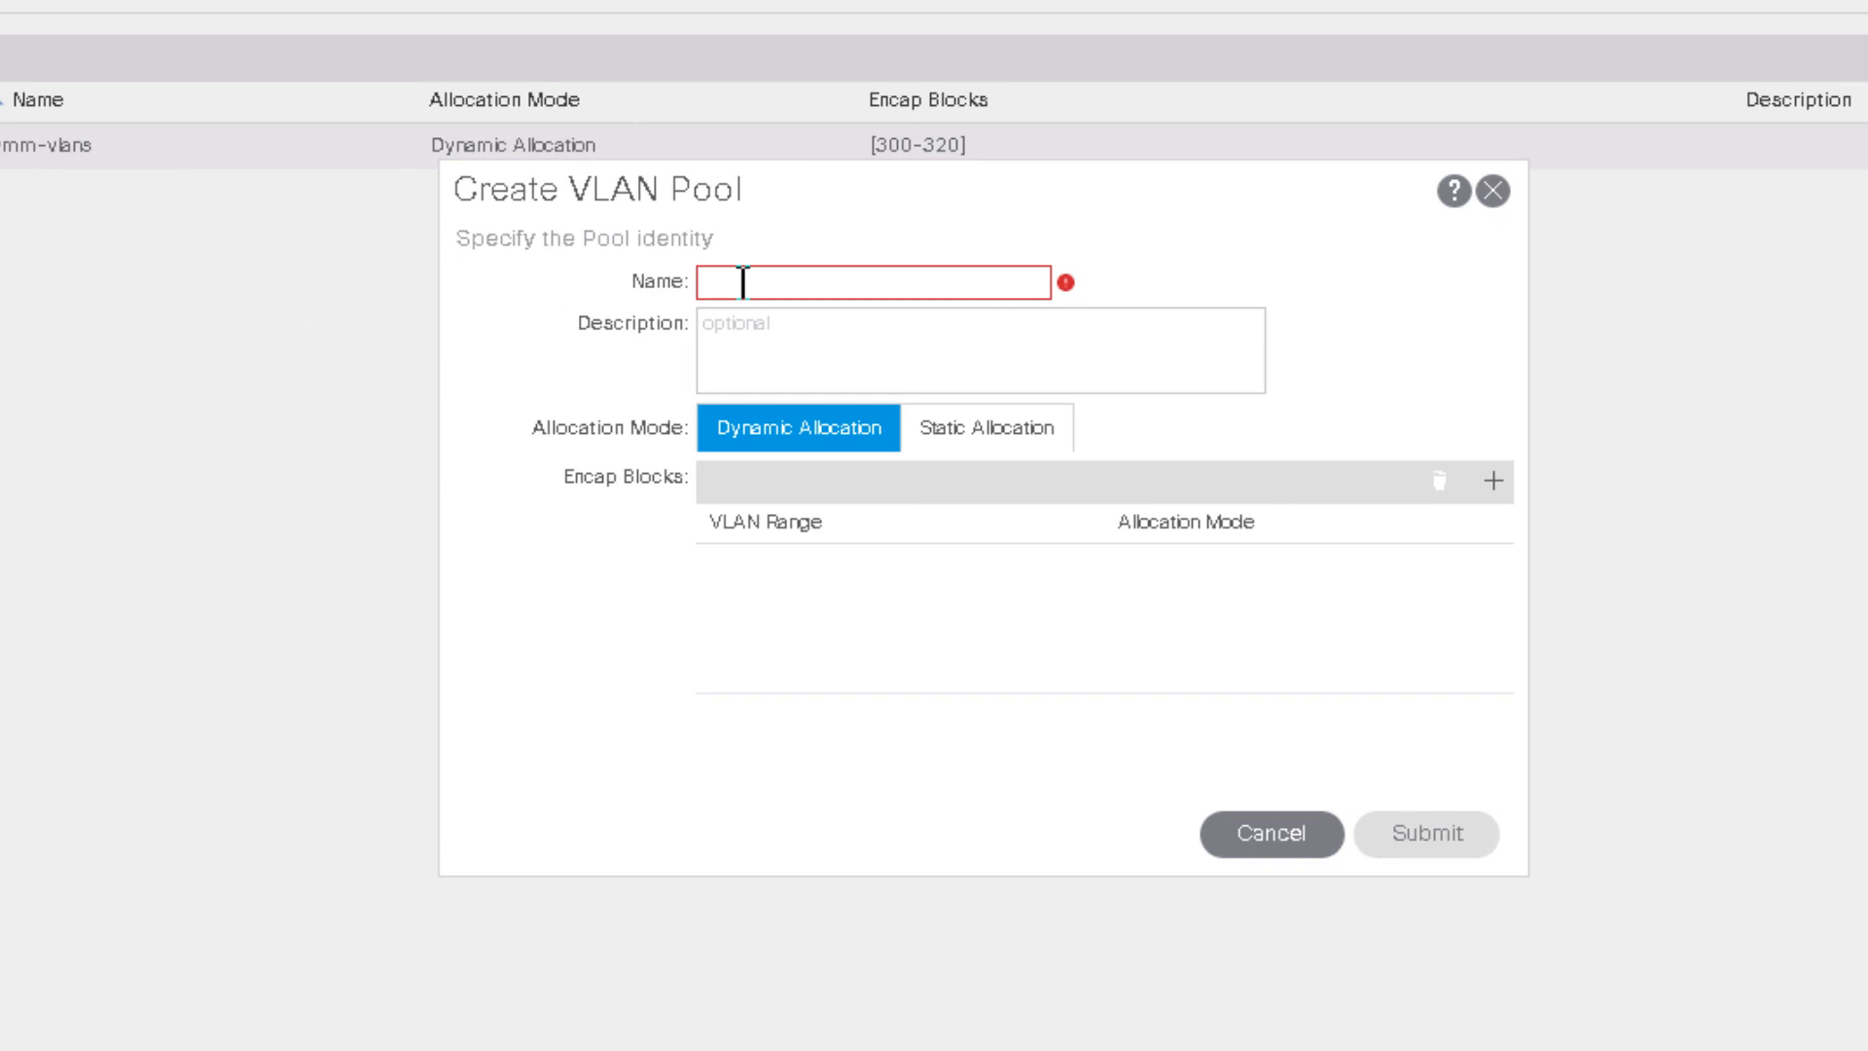
pyautogui.write('msite')
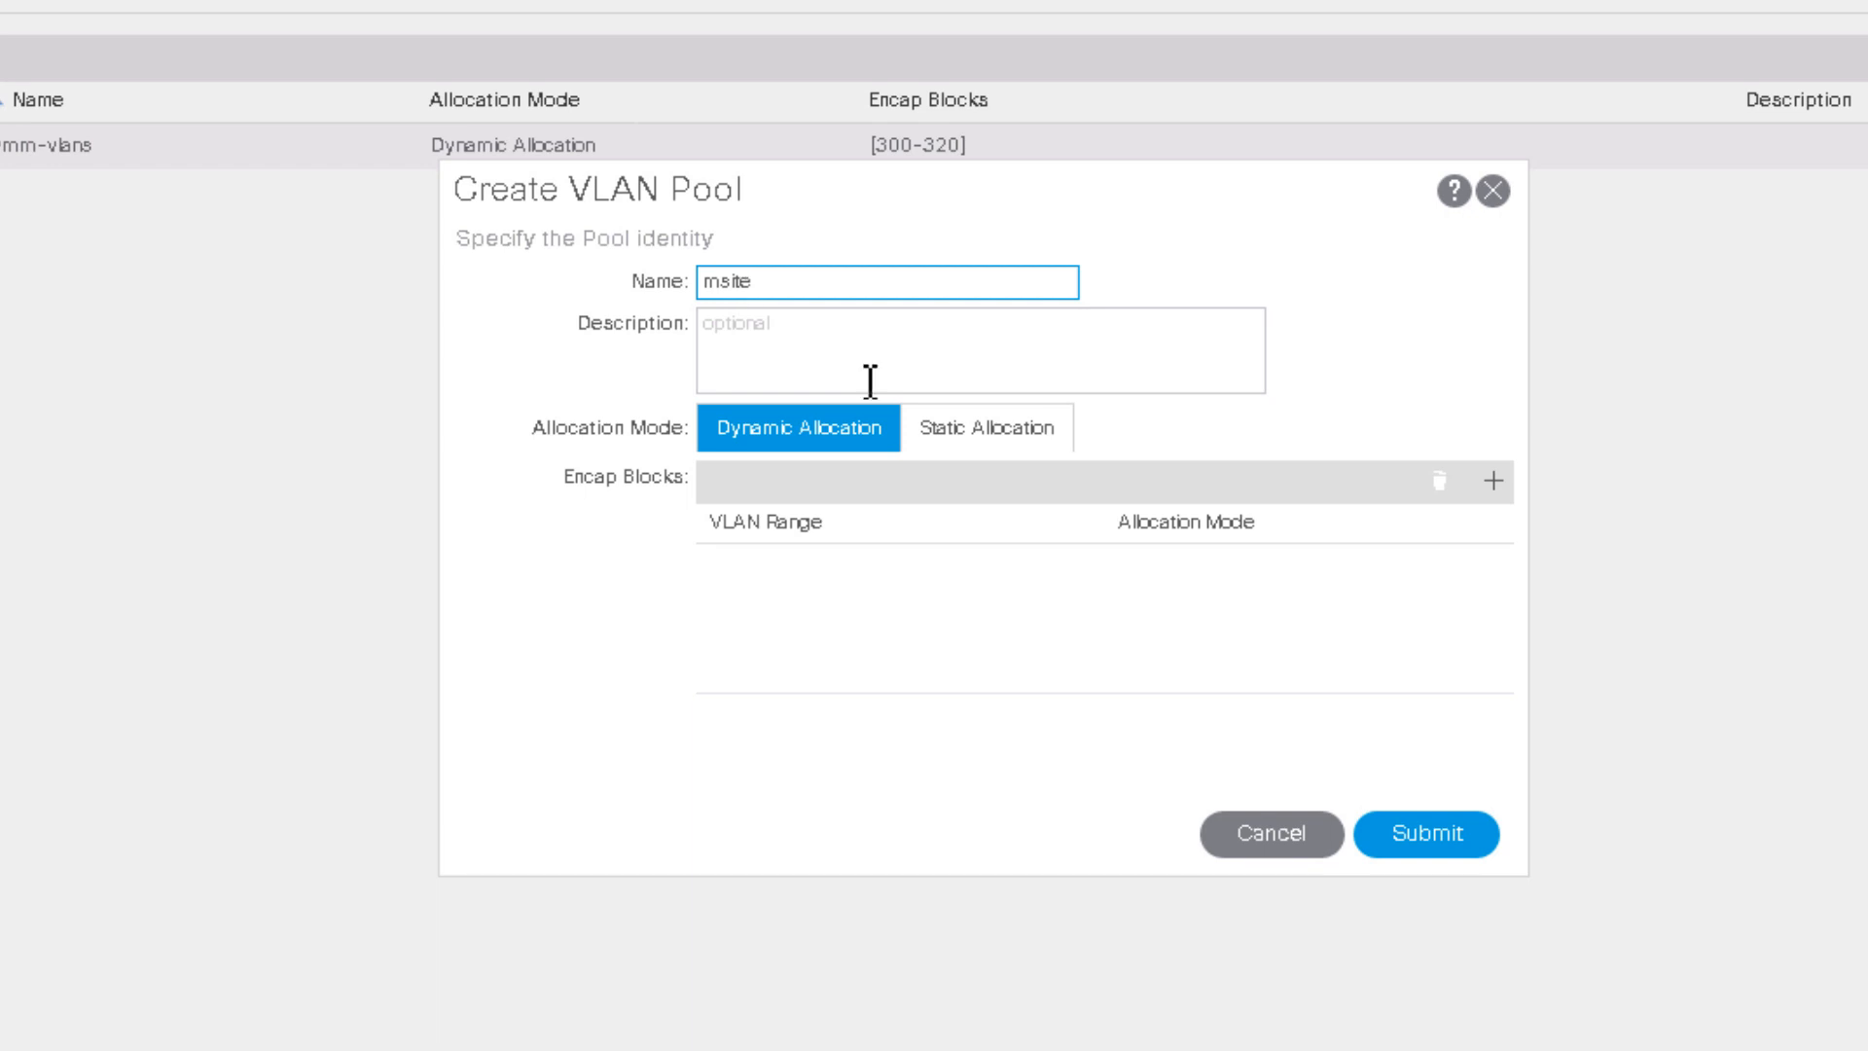
pyautogui.click(1057, 429)
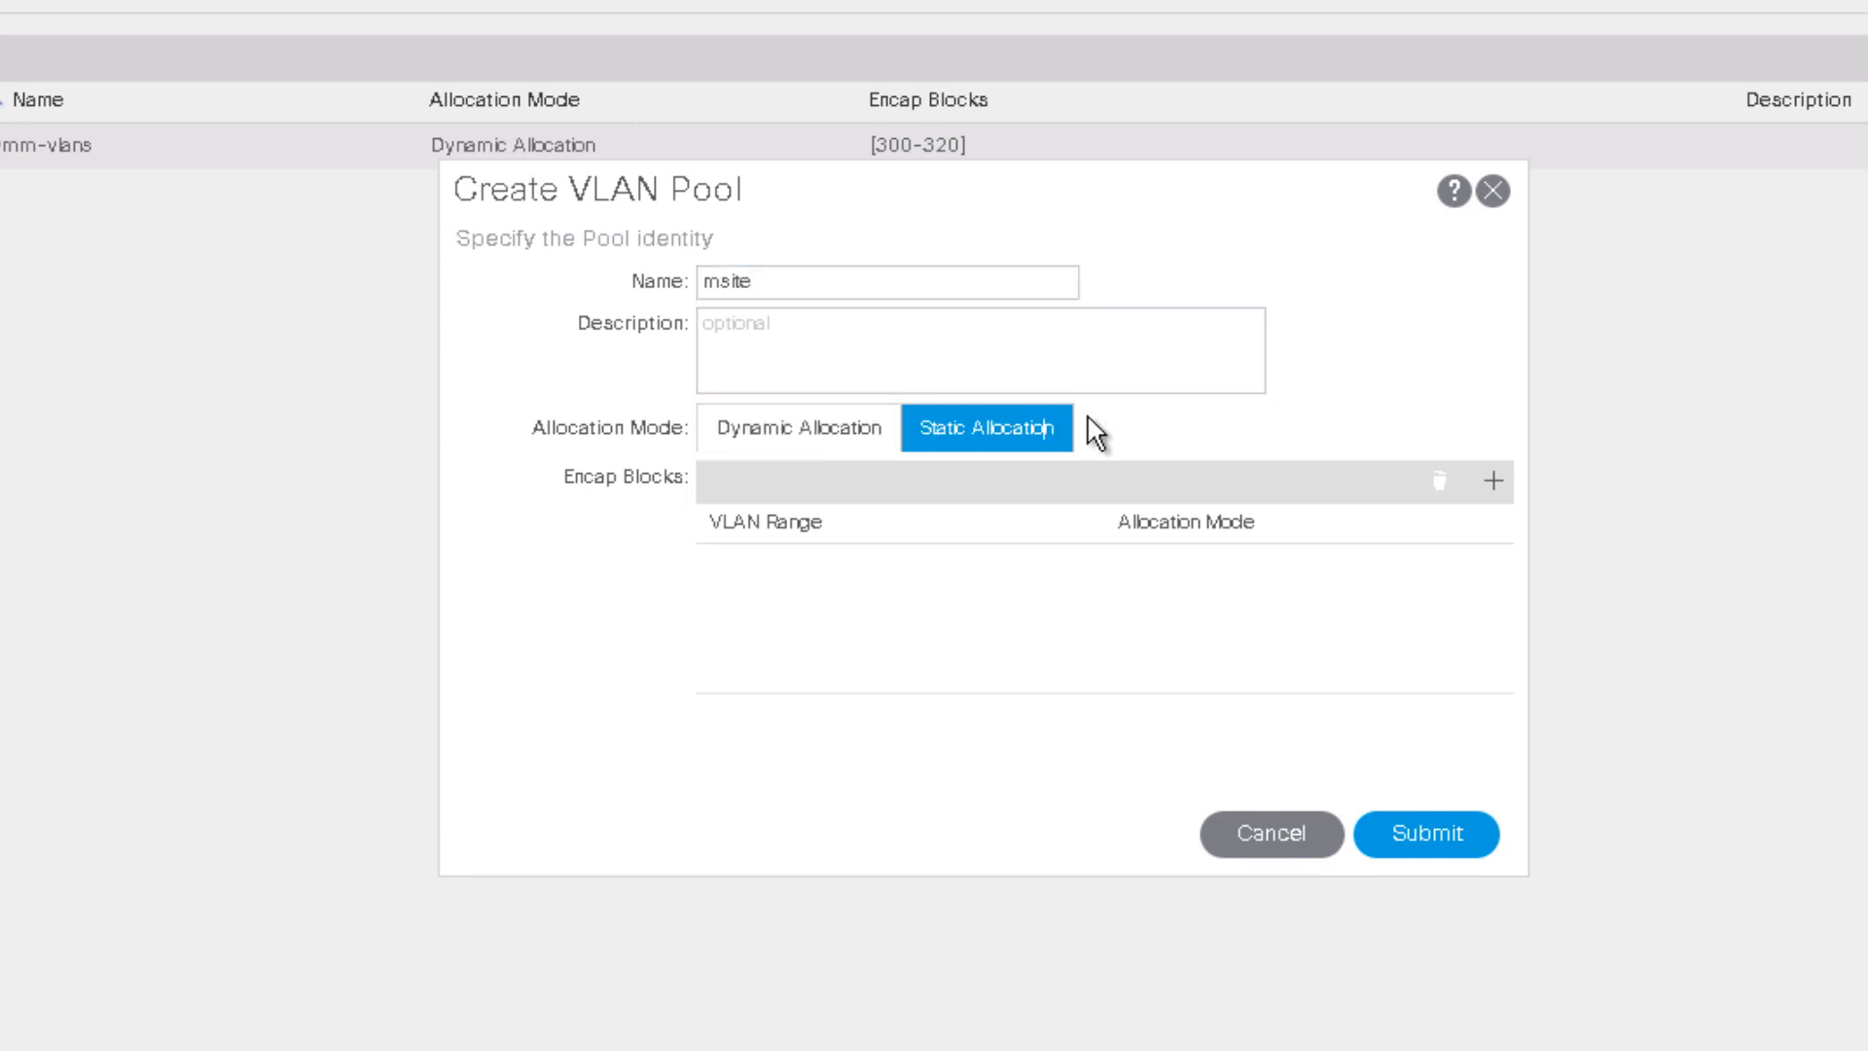
# Step: Add encap block VLAN 4 to 4 and submit the msite pool
pyautogui.click(1493, 482)
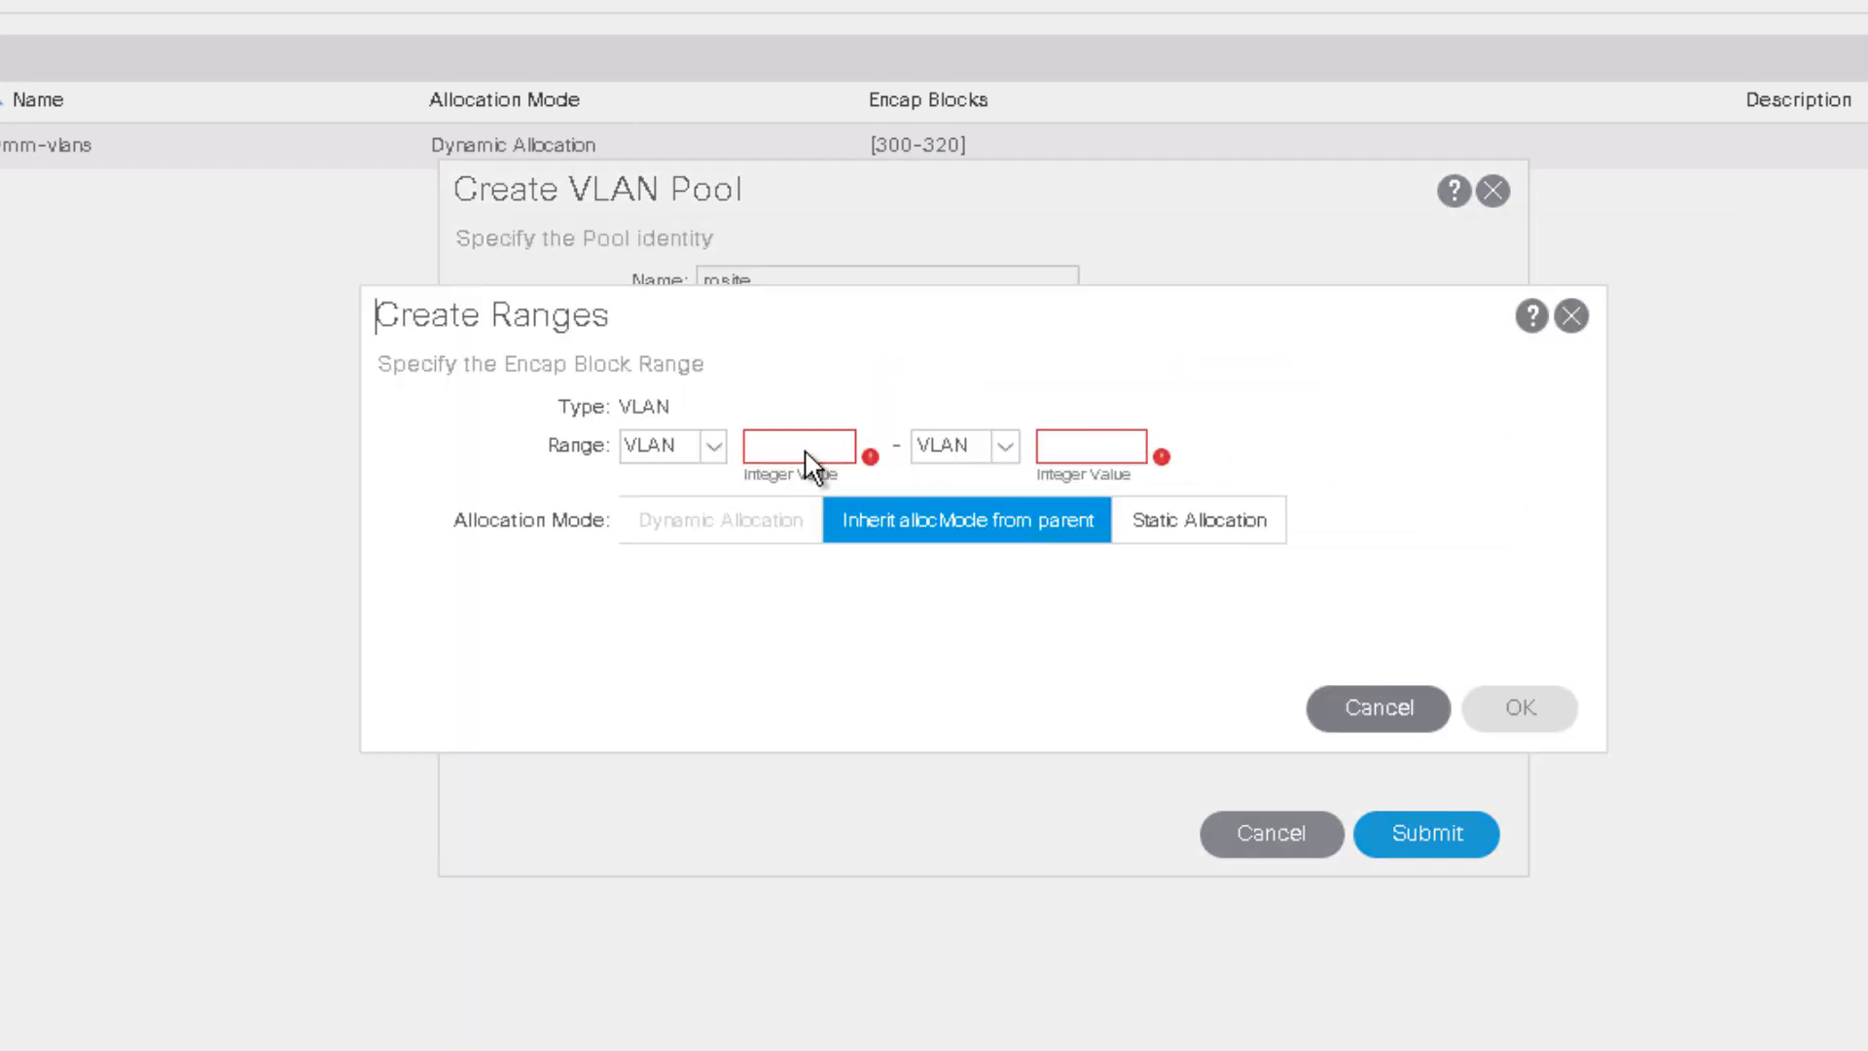
pyautogui.click(829, 449)
pyautogui.write('4')
pyautogui.click(1099, 453)
pyautogui.write('4')
pyautogui.click(1530, 715)
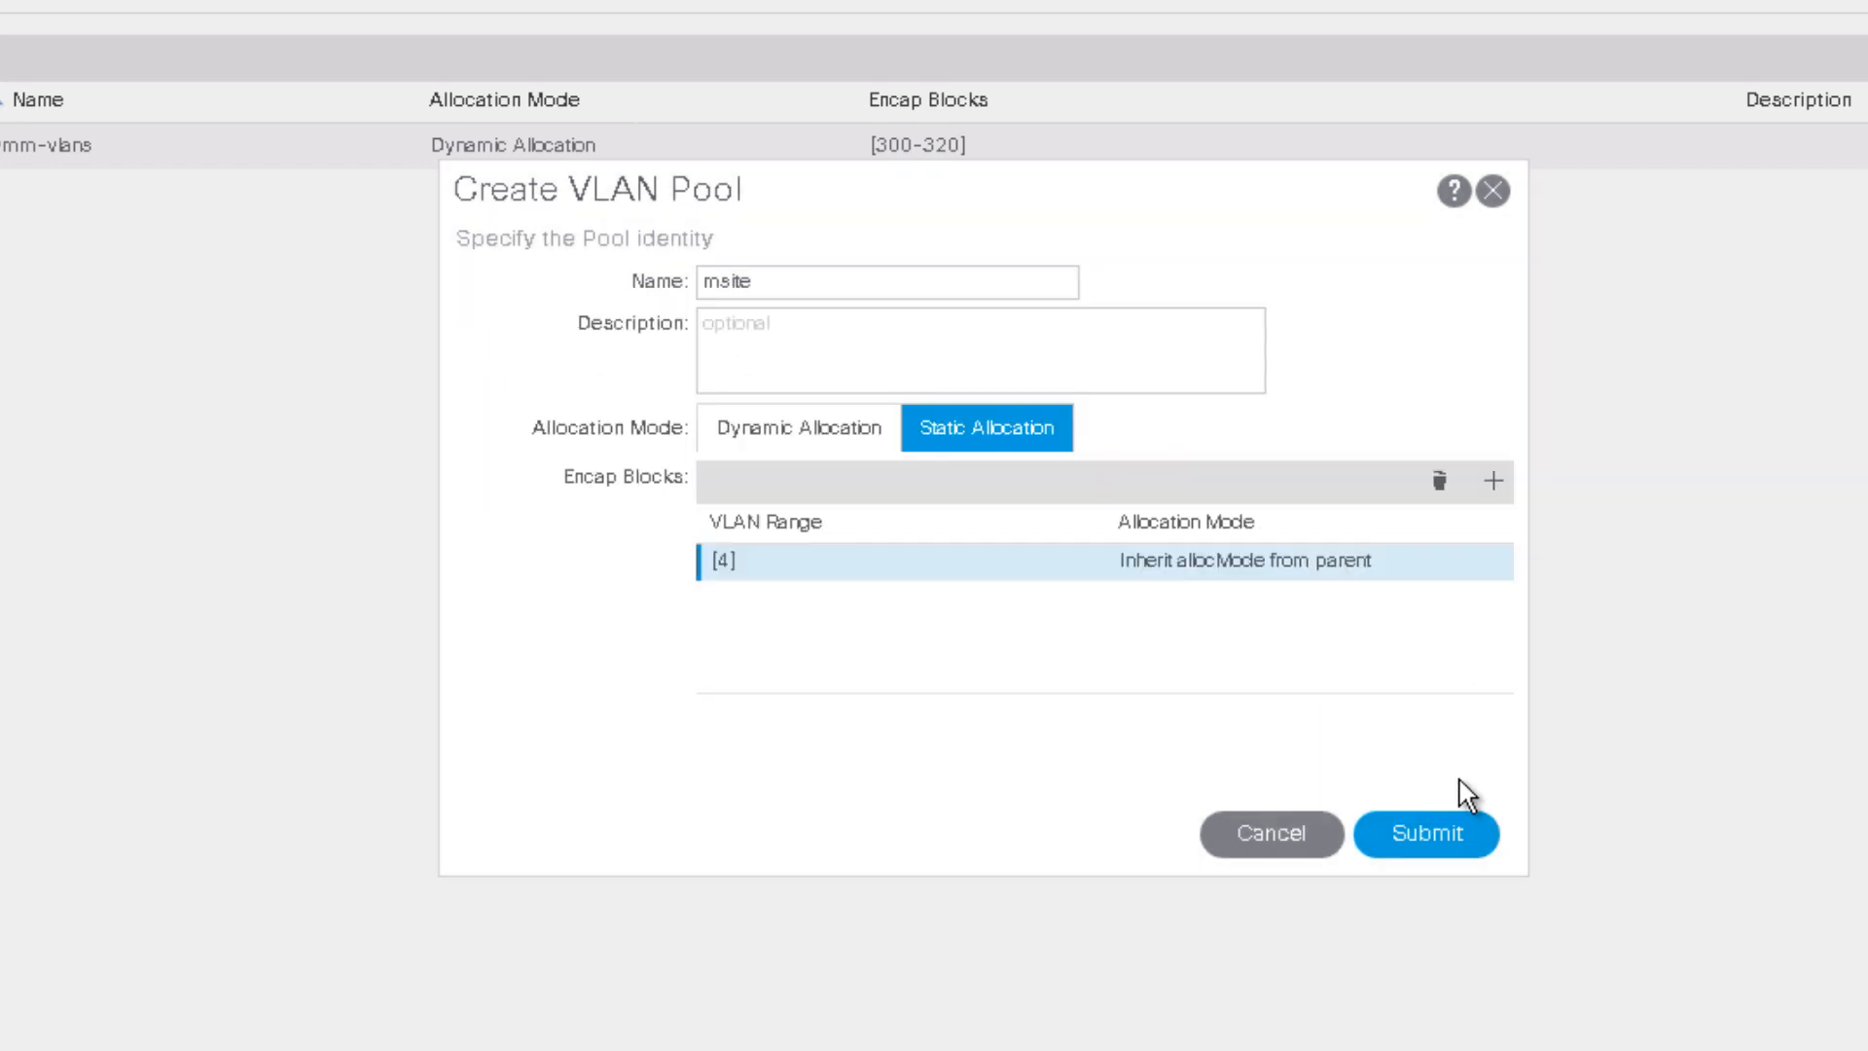
pyautogui.click(1428, 839)
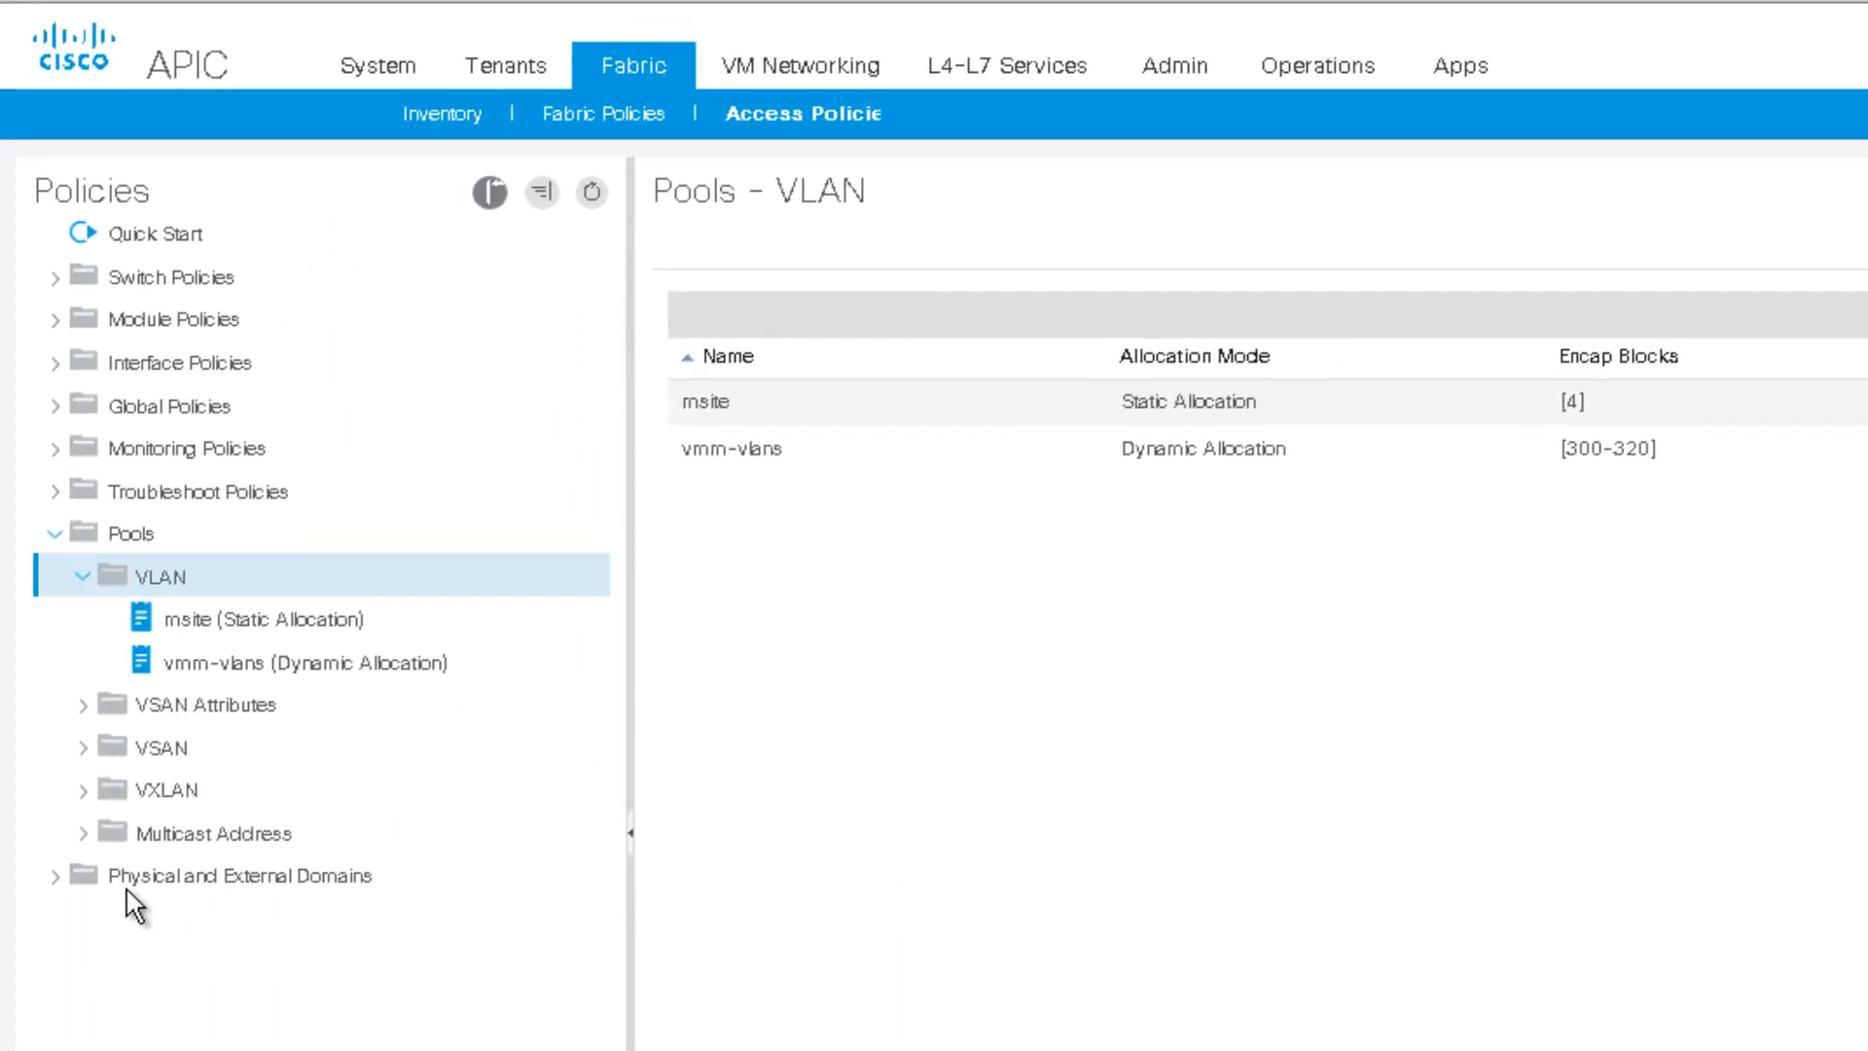
# Step: Create attachable access entity profile msite-aep under Global Policies with no interface associations
pyautogui.click(56, 405)
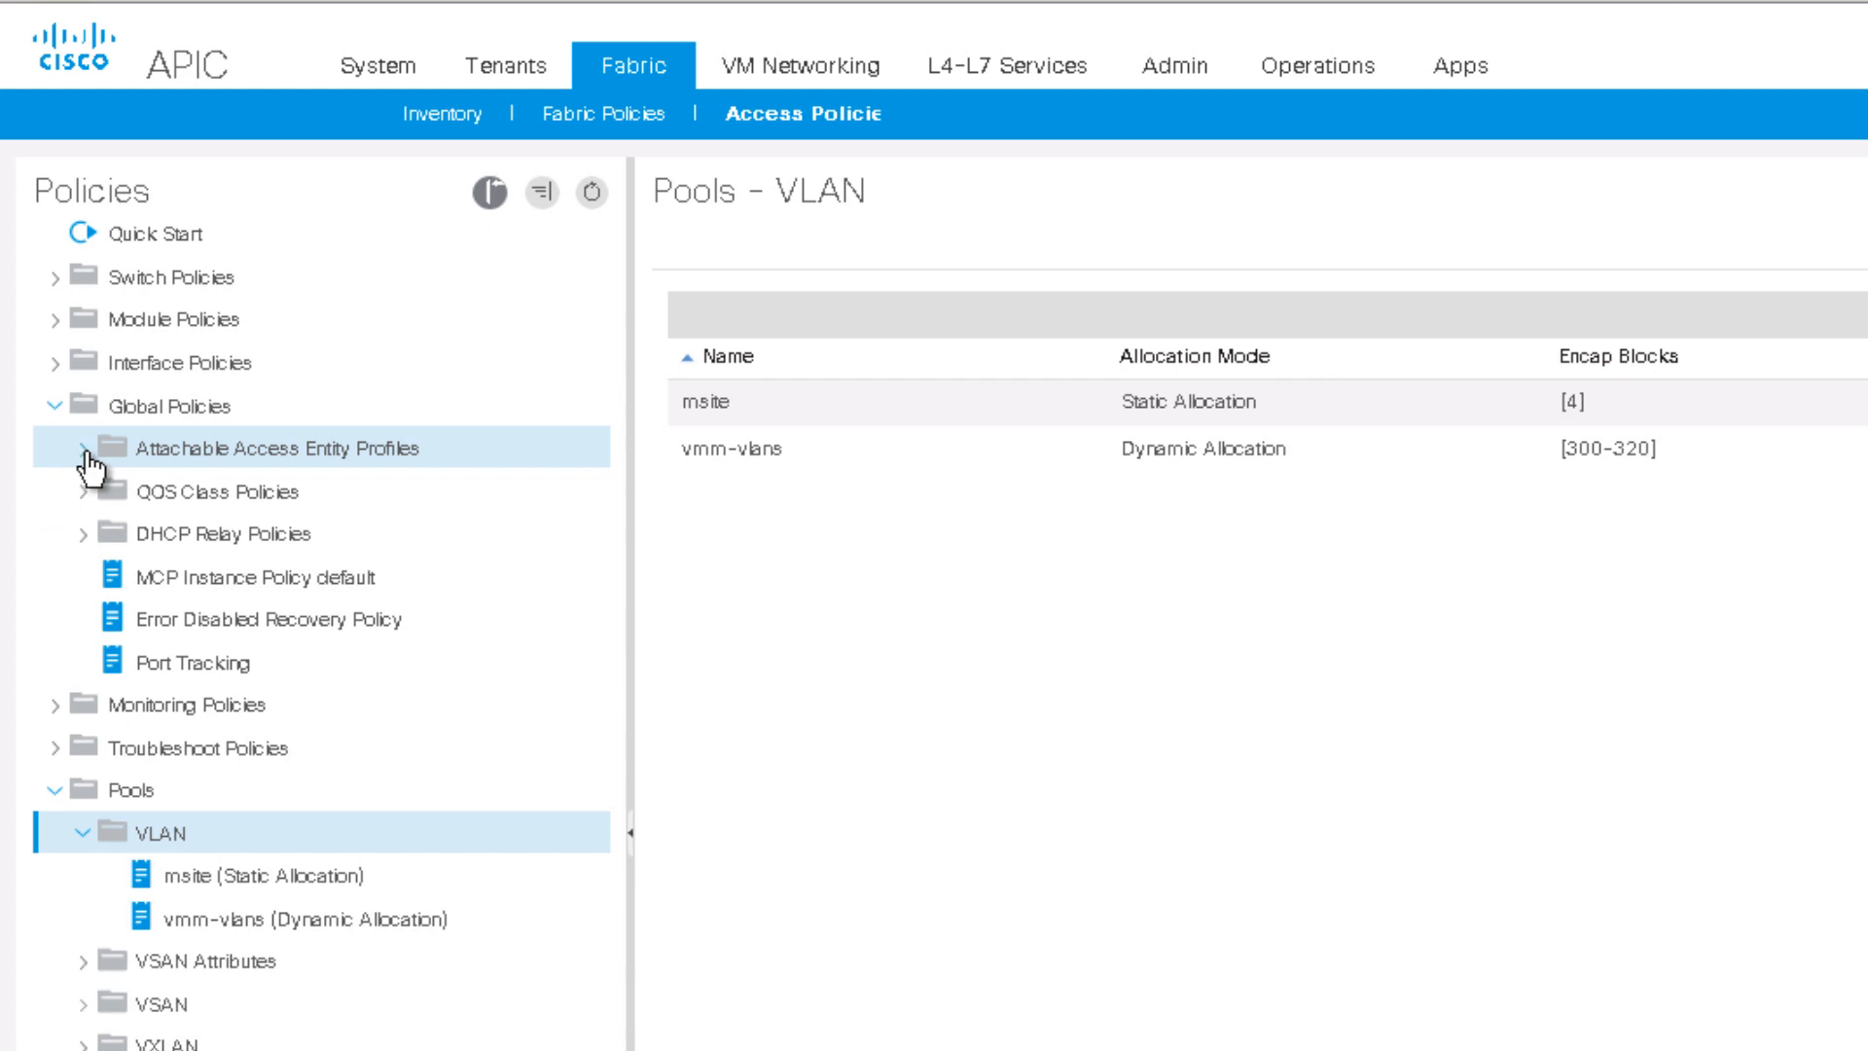
pyautogui.click(85, 450)
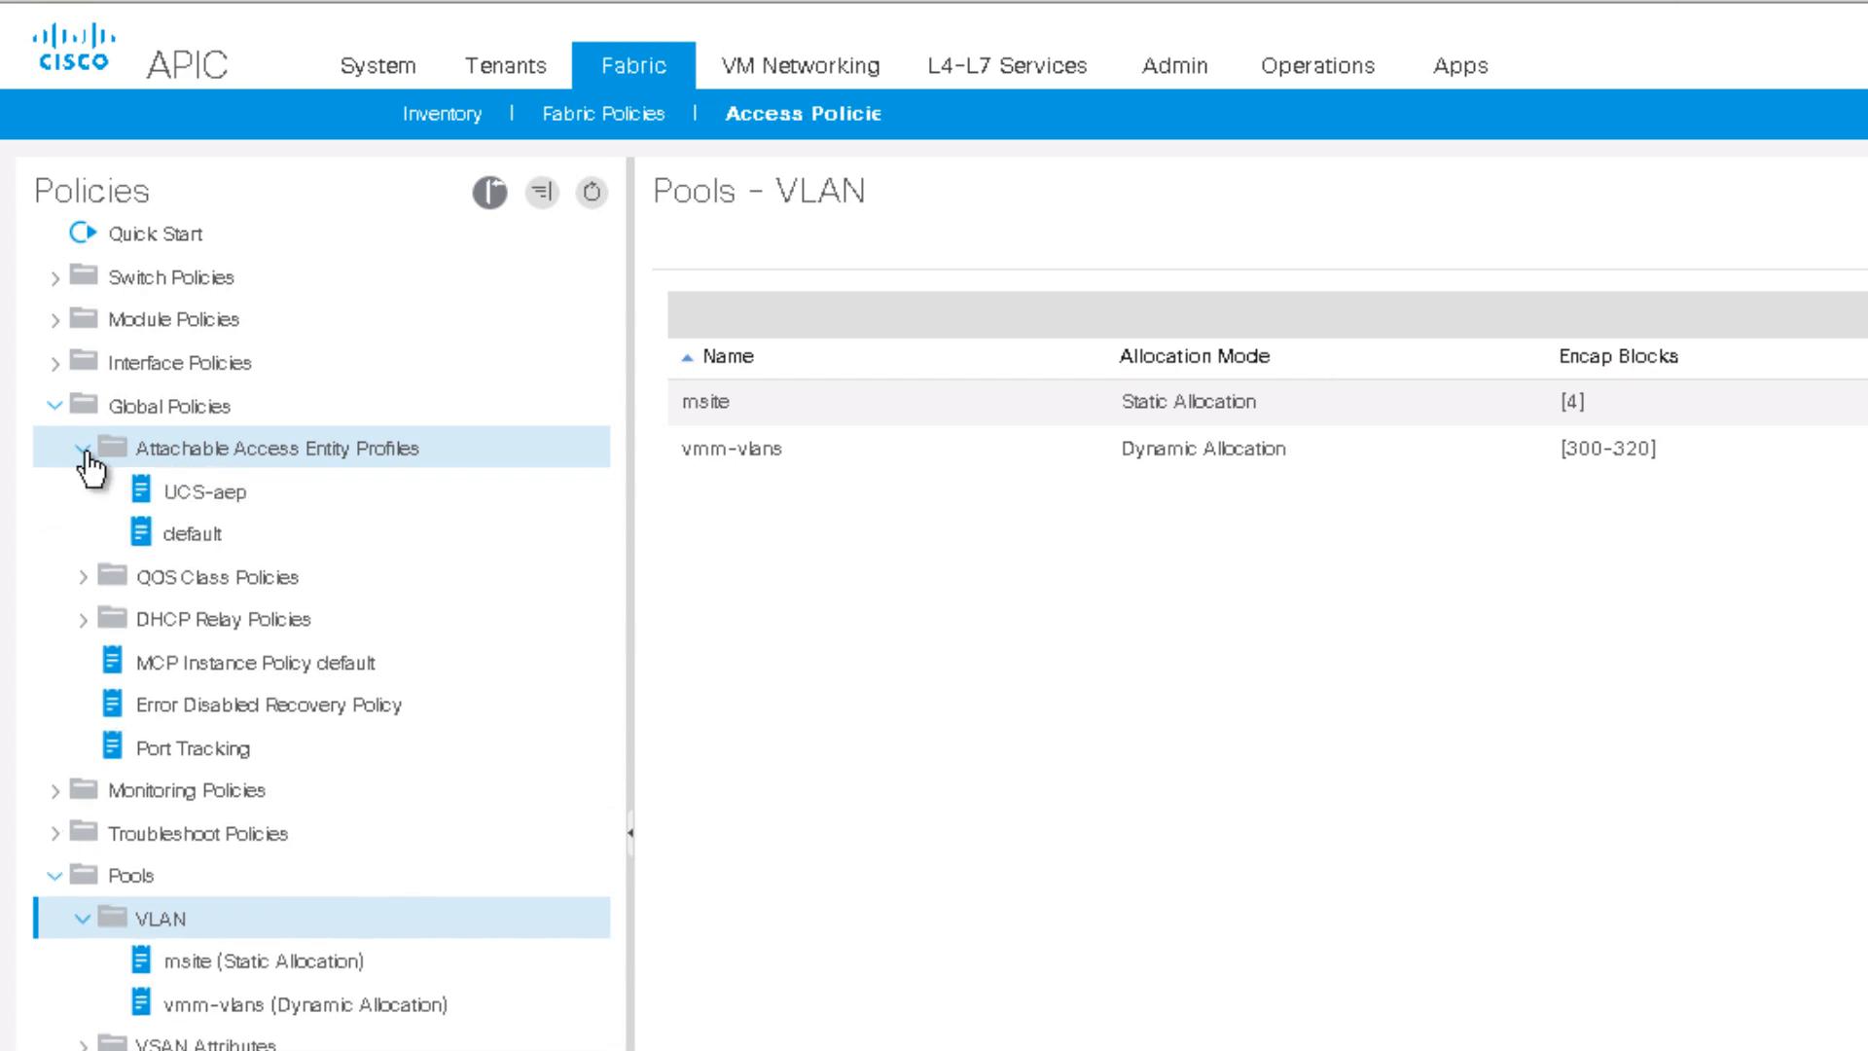
pyautogui.click(295, 464)
pyautogui.moveTo(304, 471)
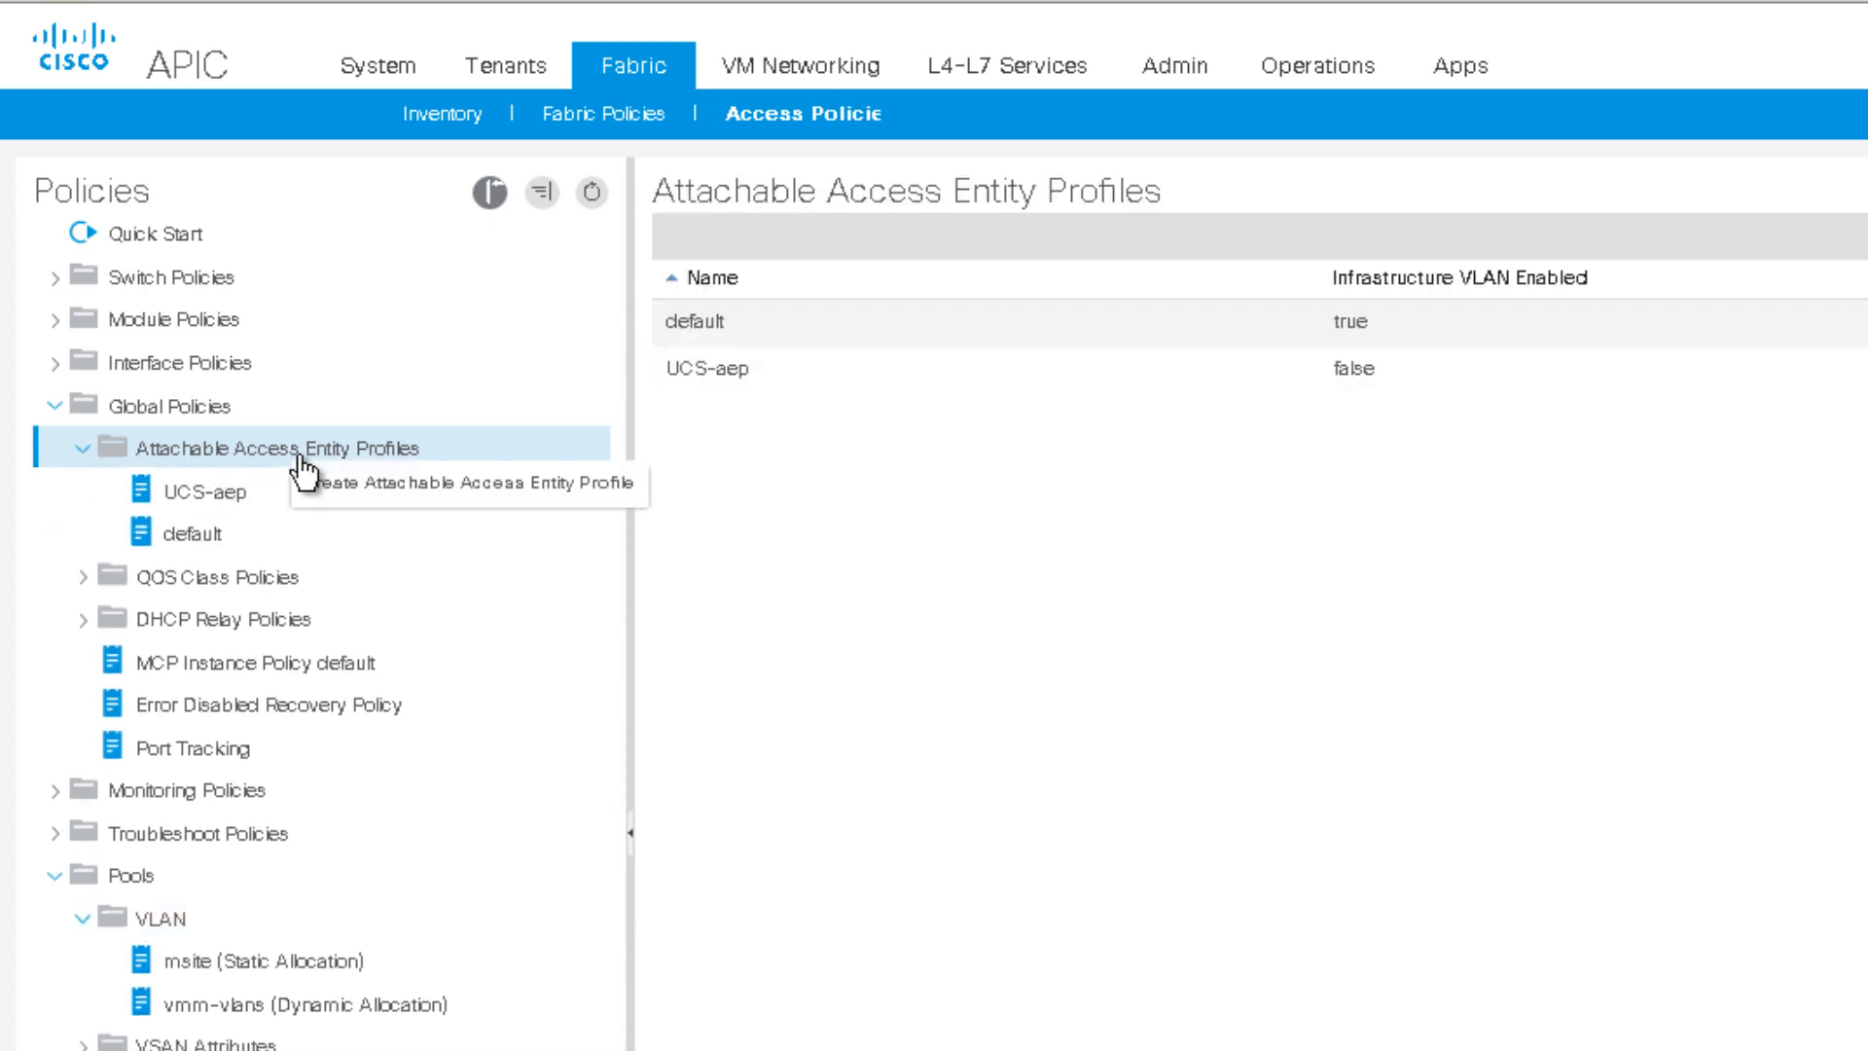
pyautogui.click(397, 483)
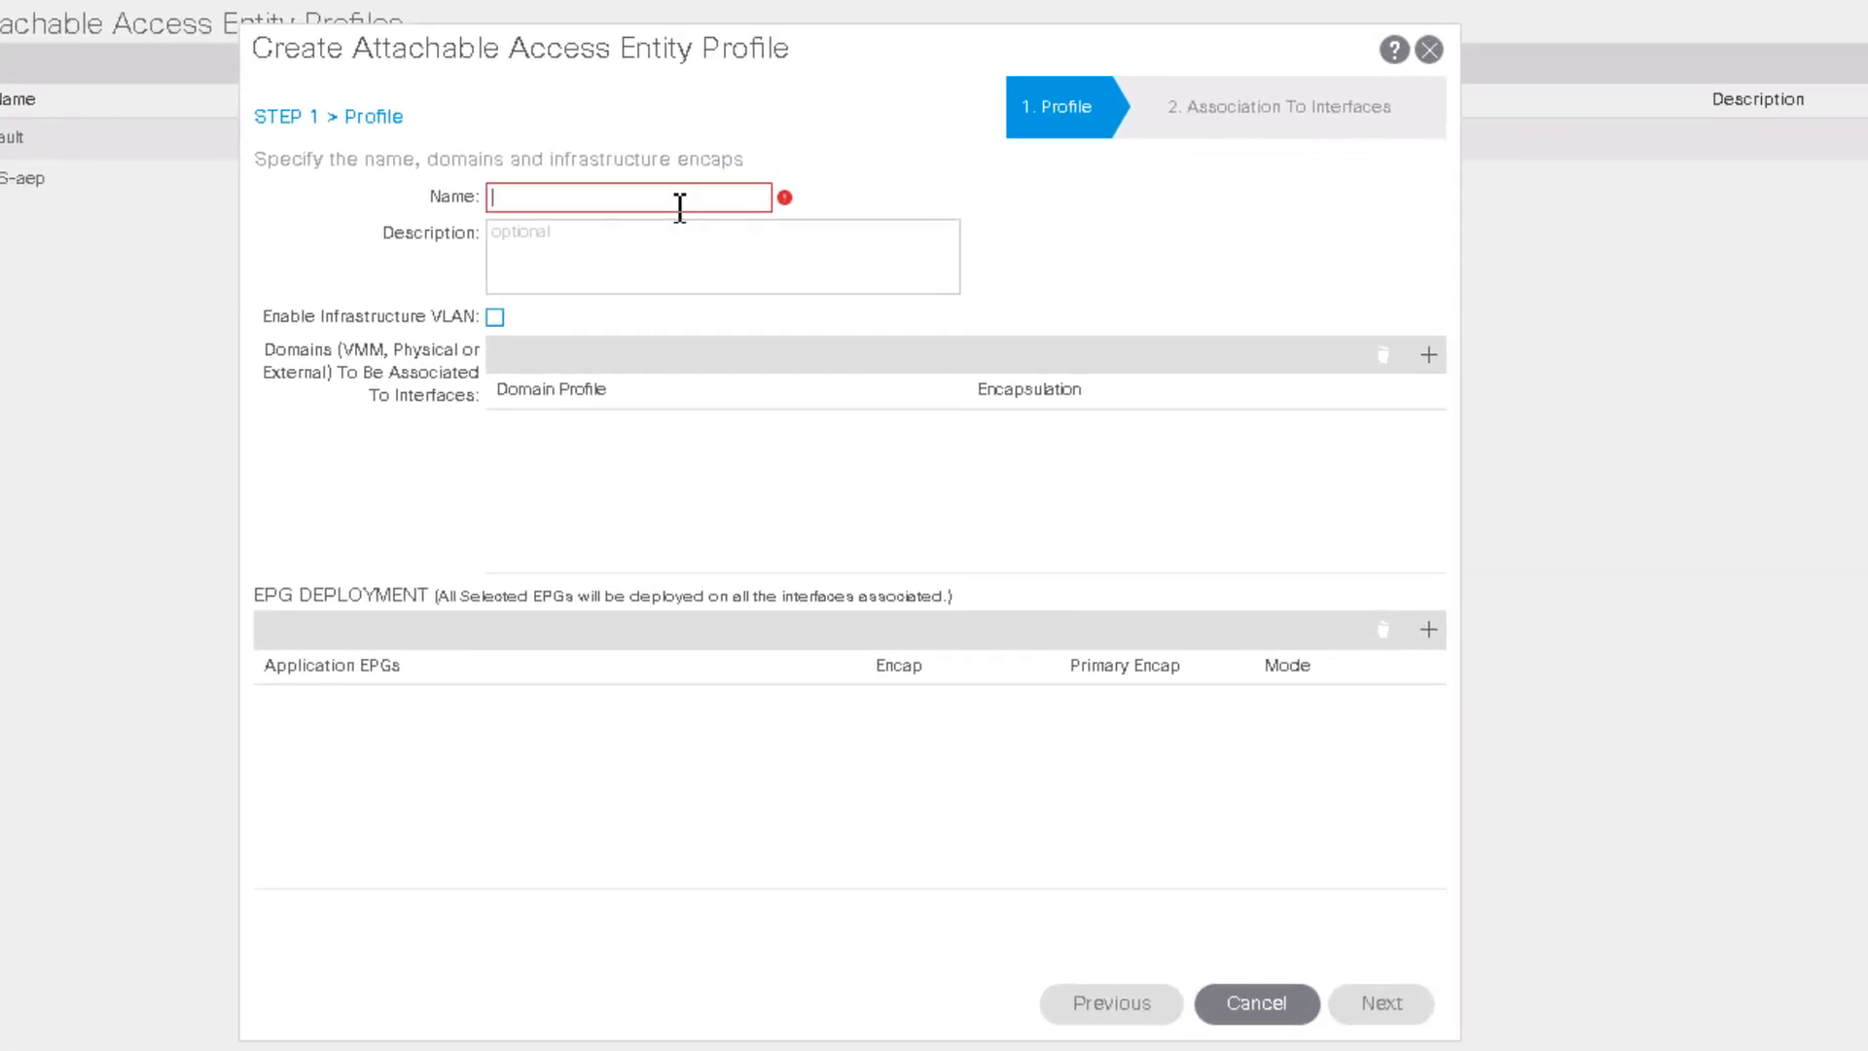
pyautogui.click(680, 206)
pyautogui.write('msit')
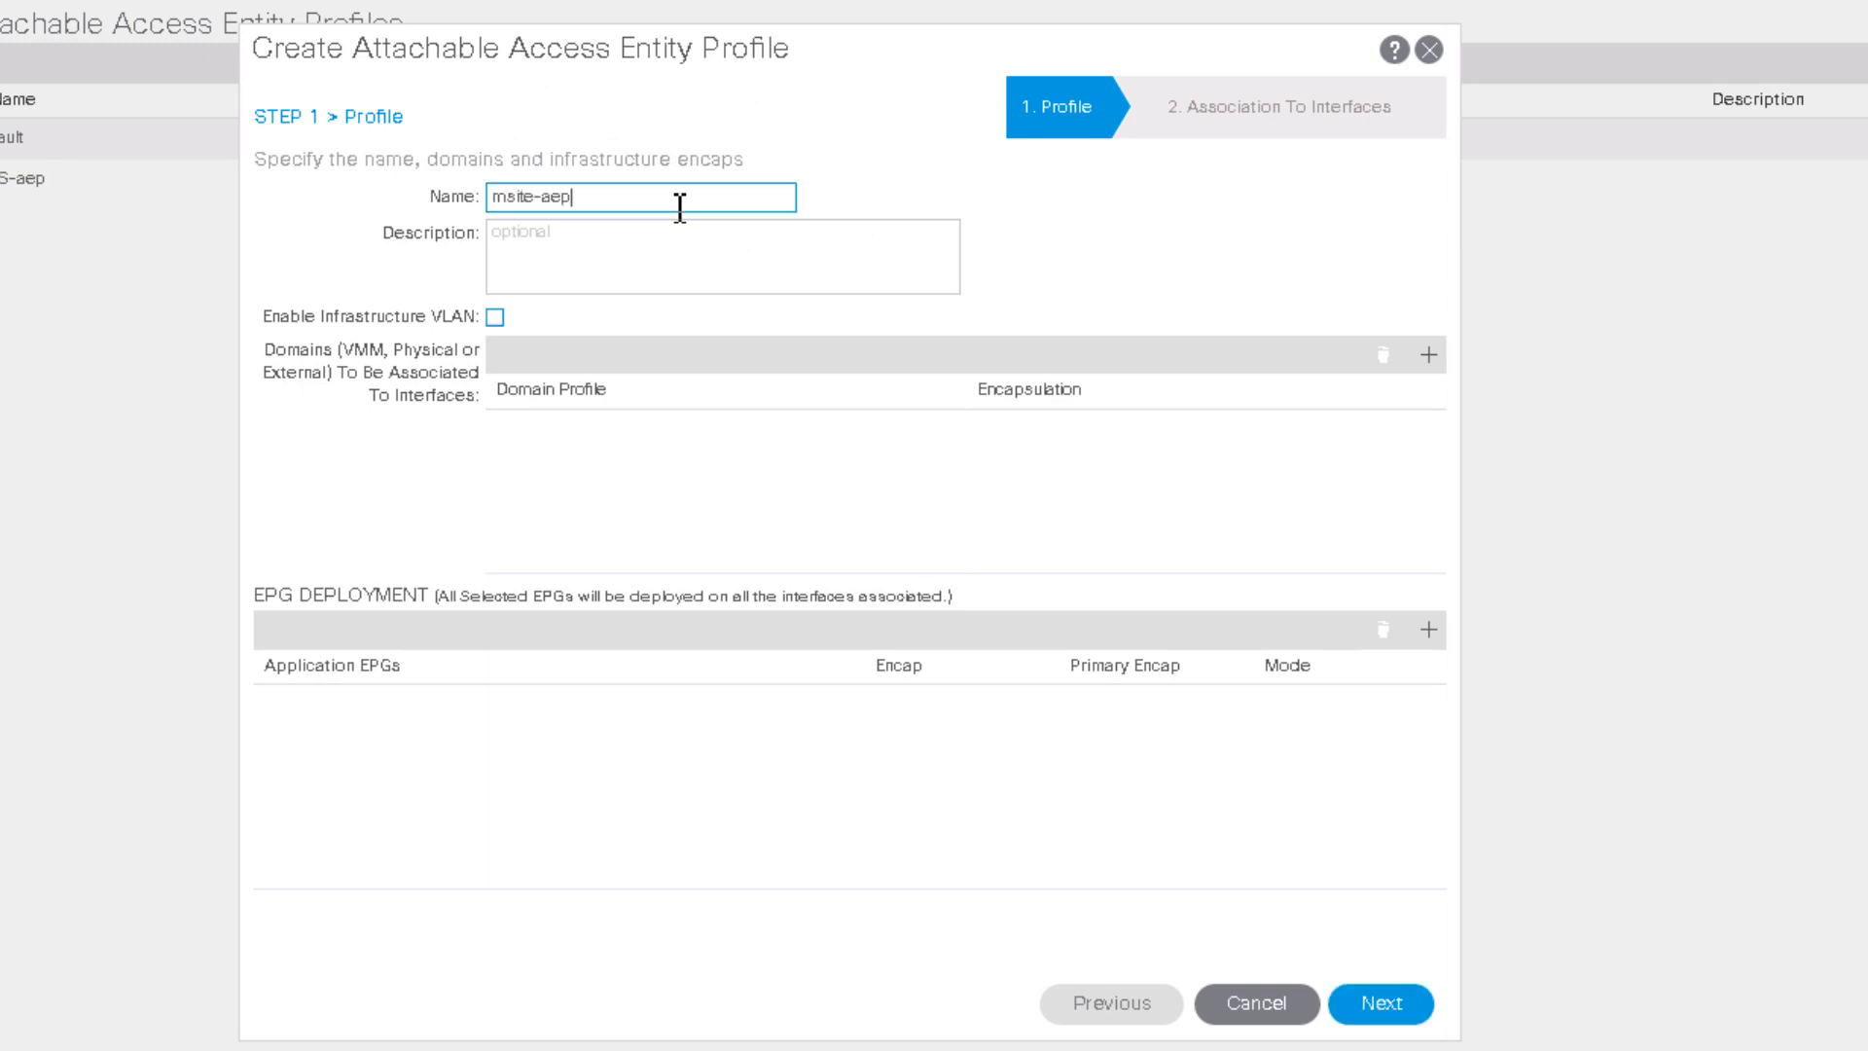
pyautogui.write('e-aep')
pyautogui.click(1391, 1017)
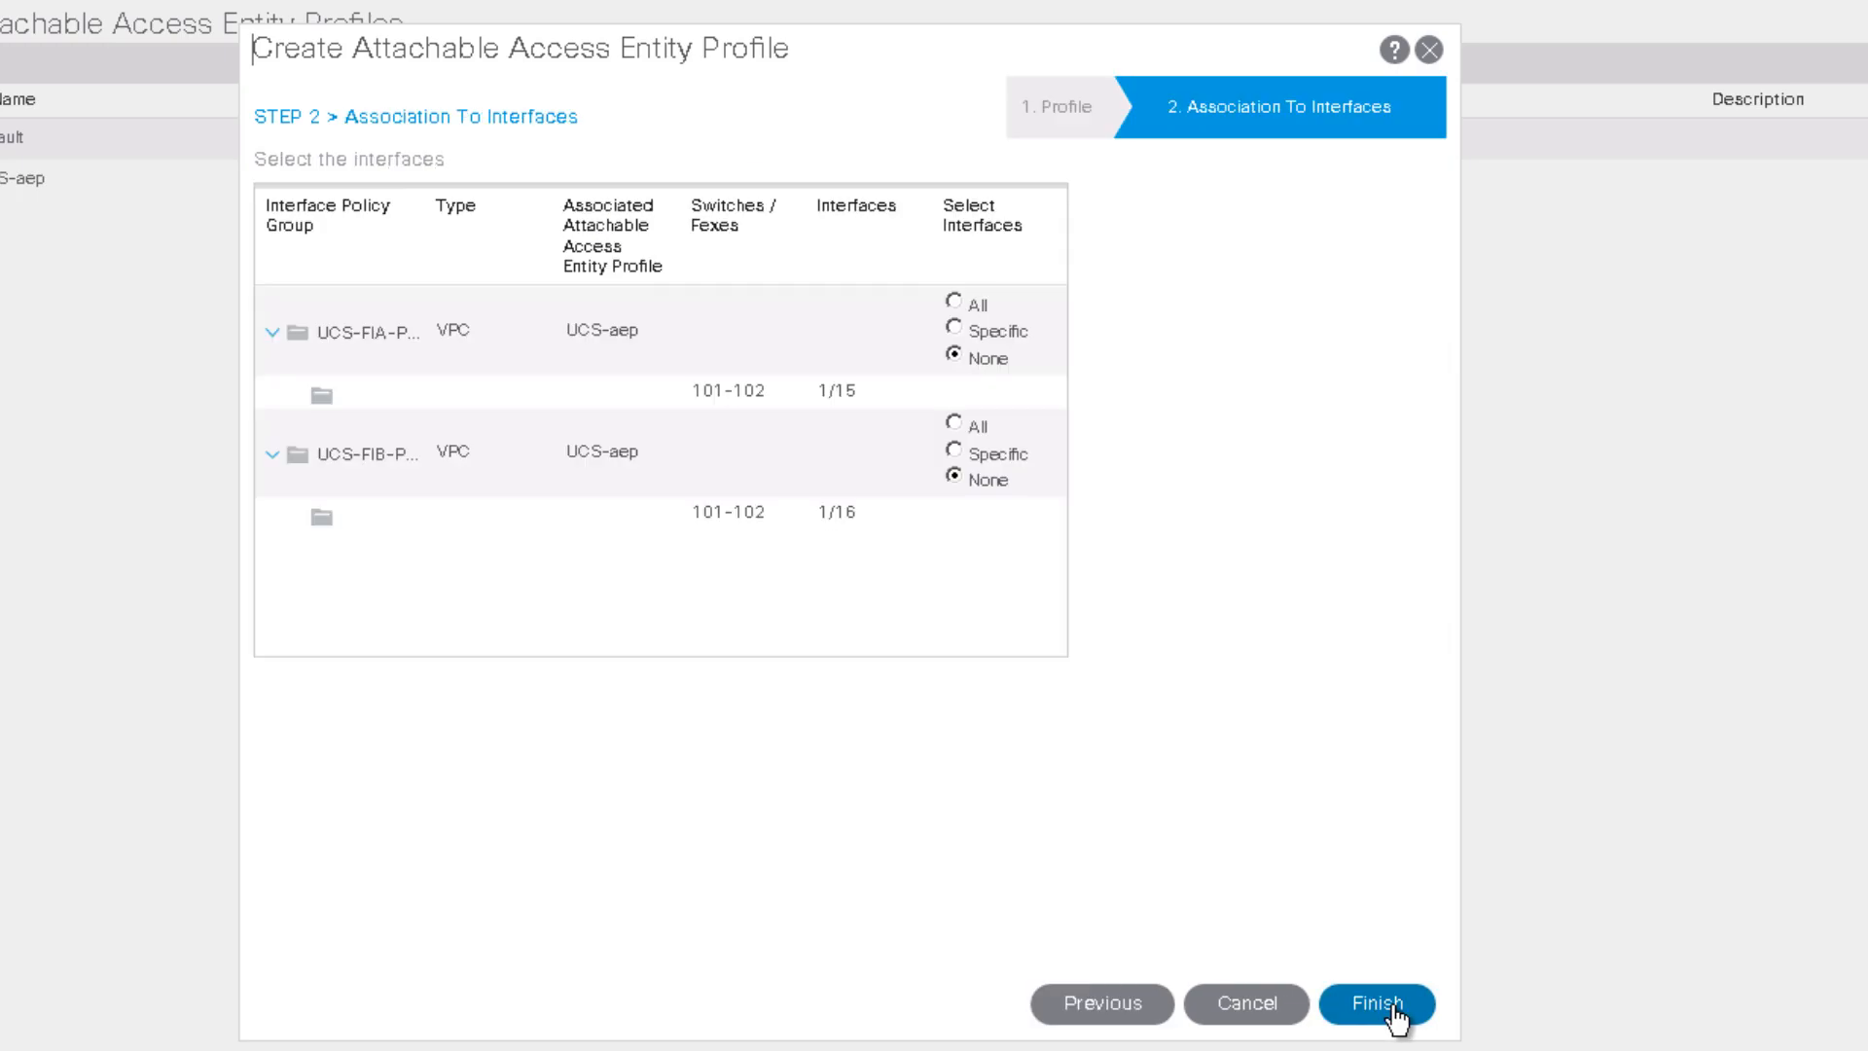
pyautogui.click(1393, 1012)
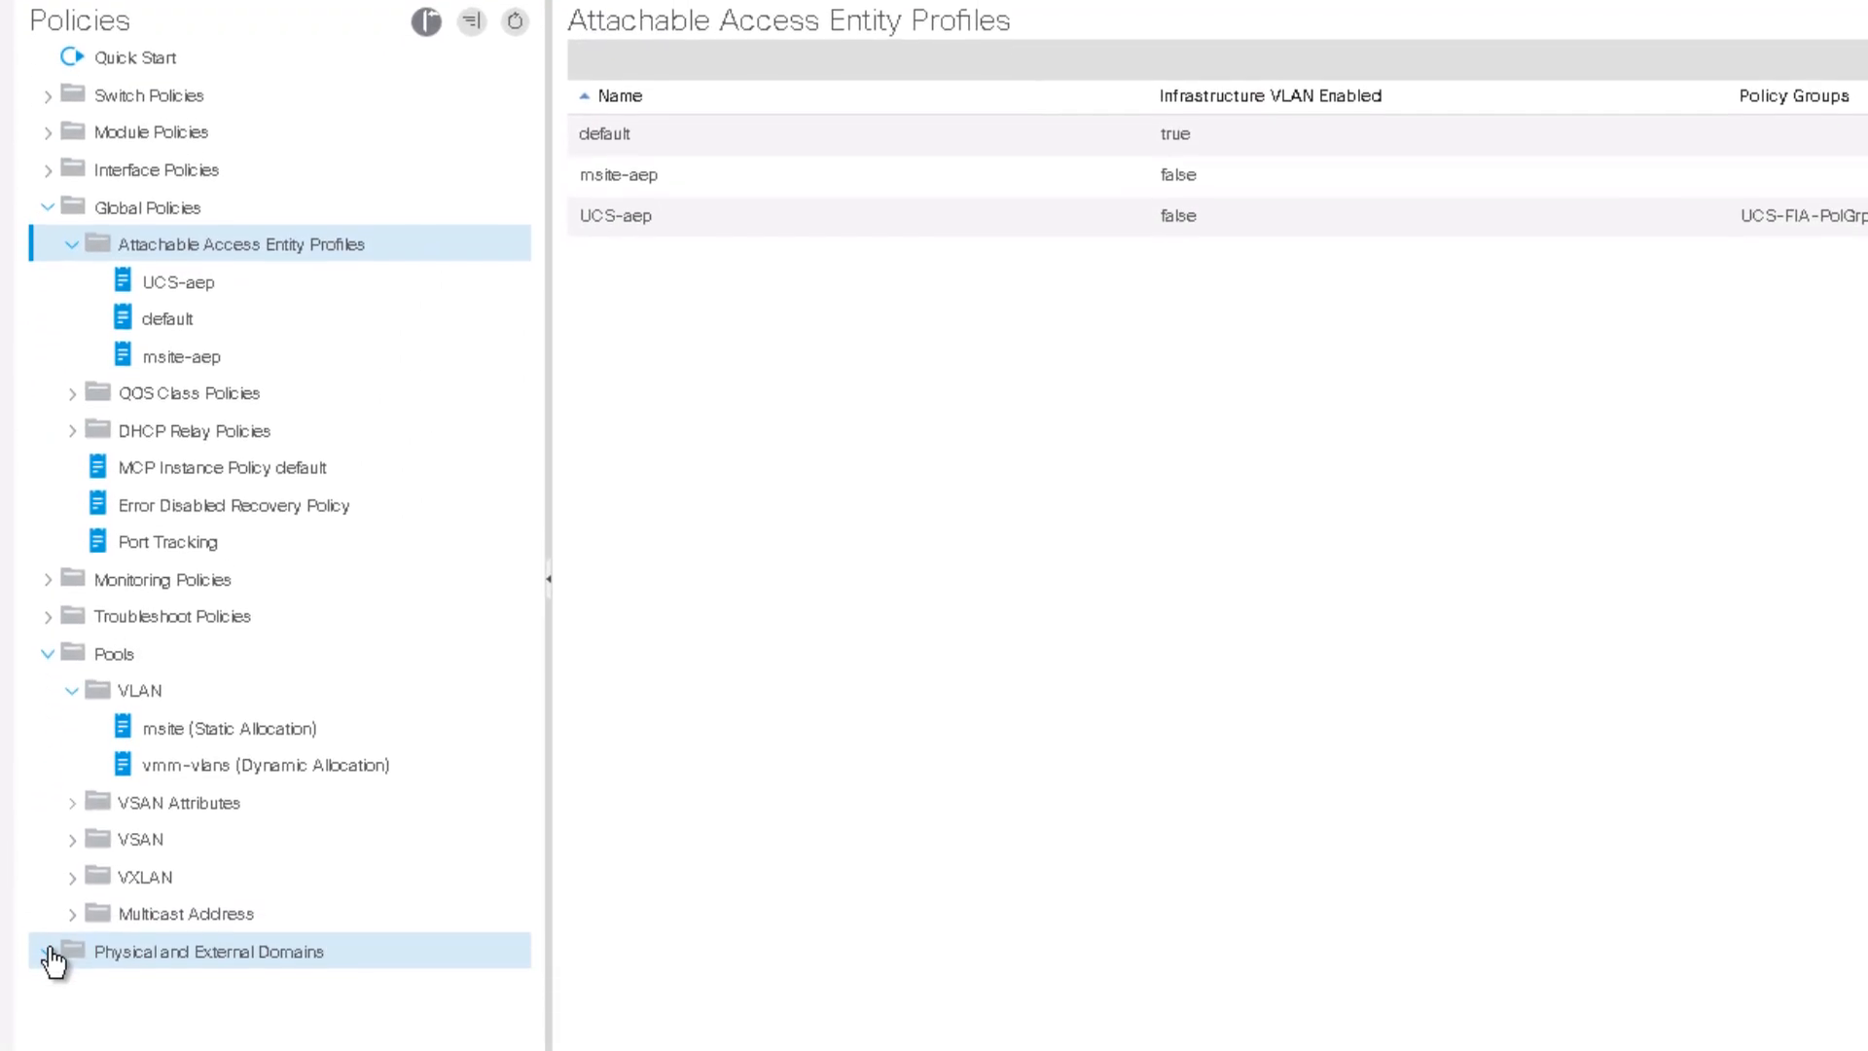
# Step: Create Layer 3 domain msite-l3 with entity profile msite-aep and the msite (static) VLAN pool
pyautogui.click(49, 953)
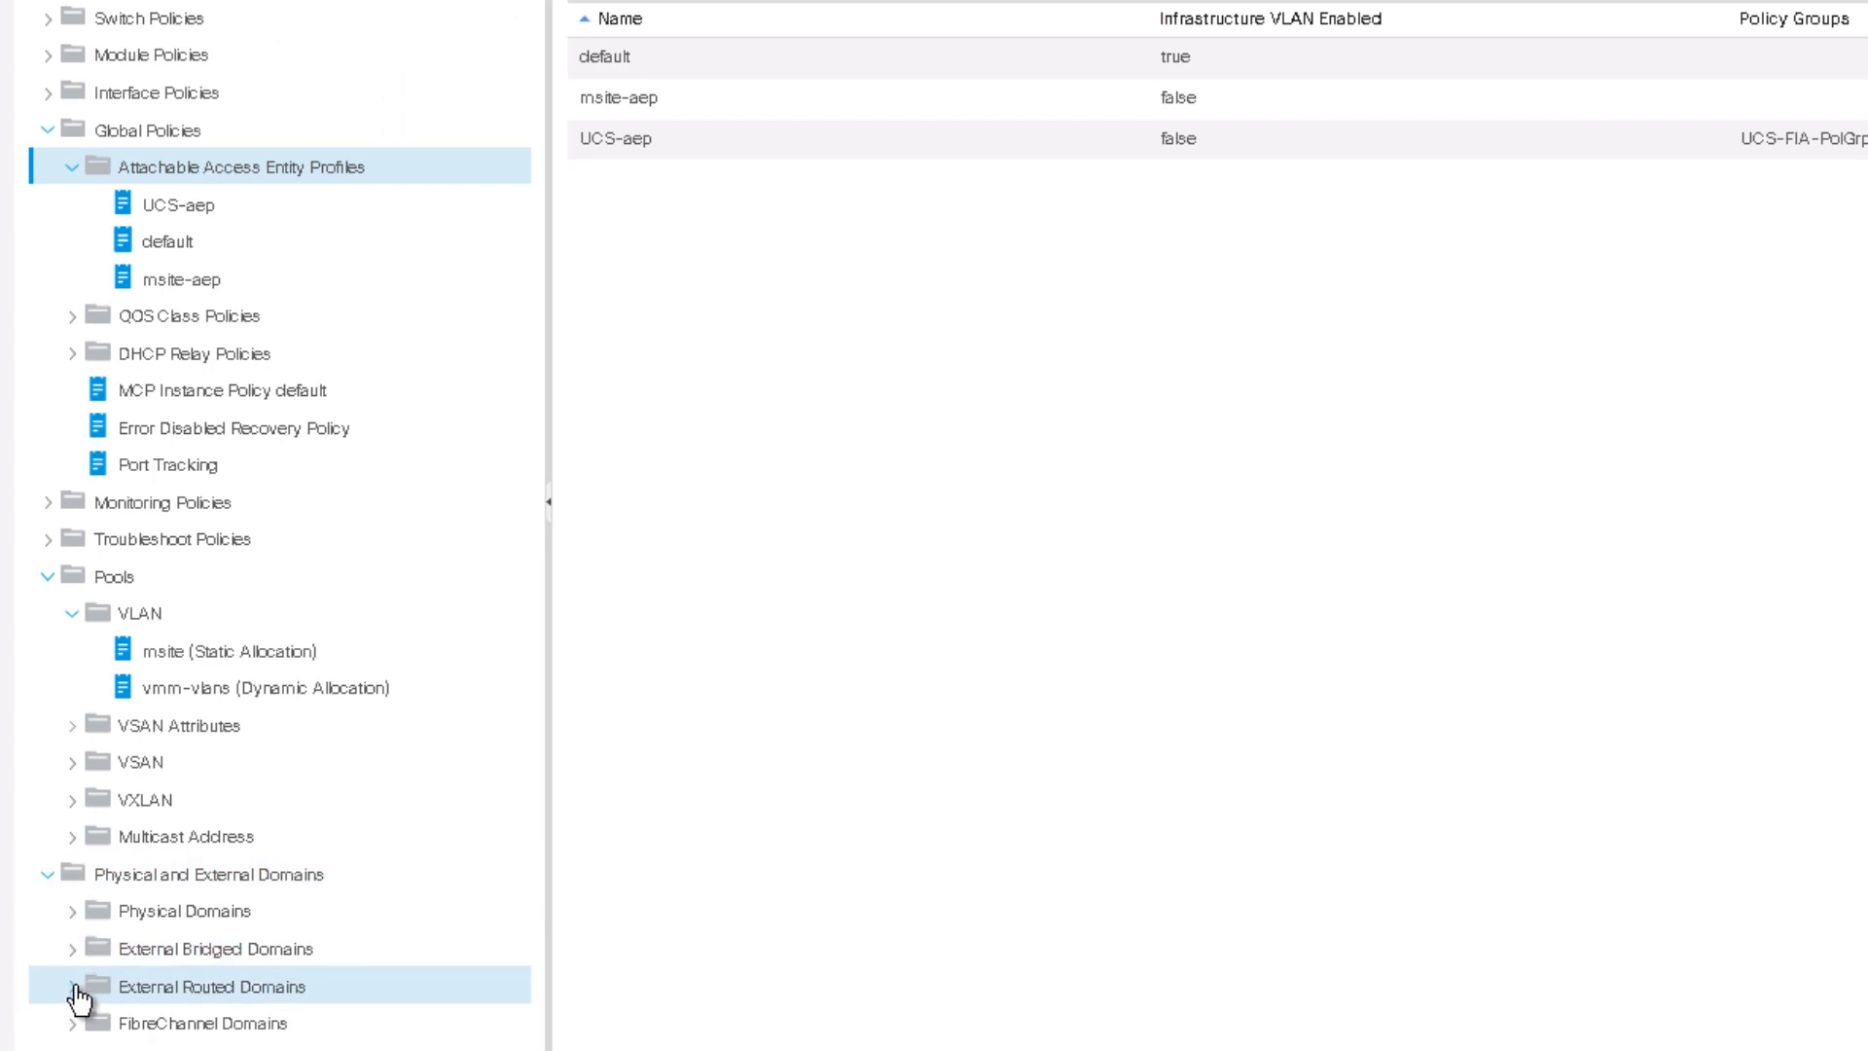
pyautogui.rightClick(180, 992)
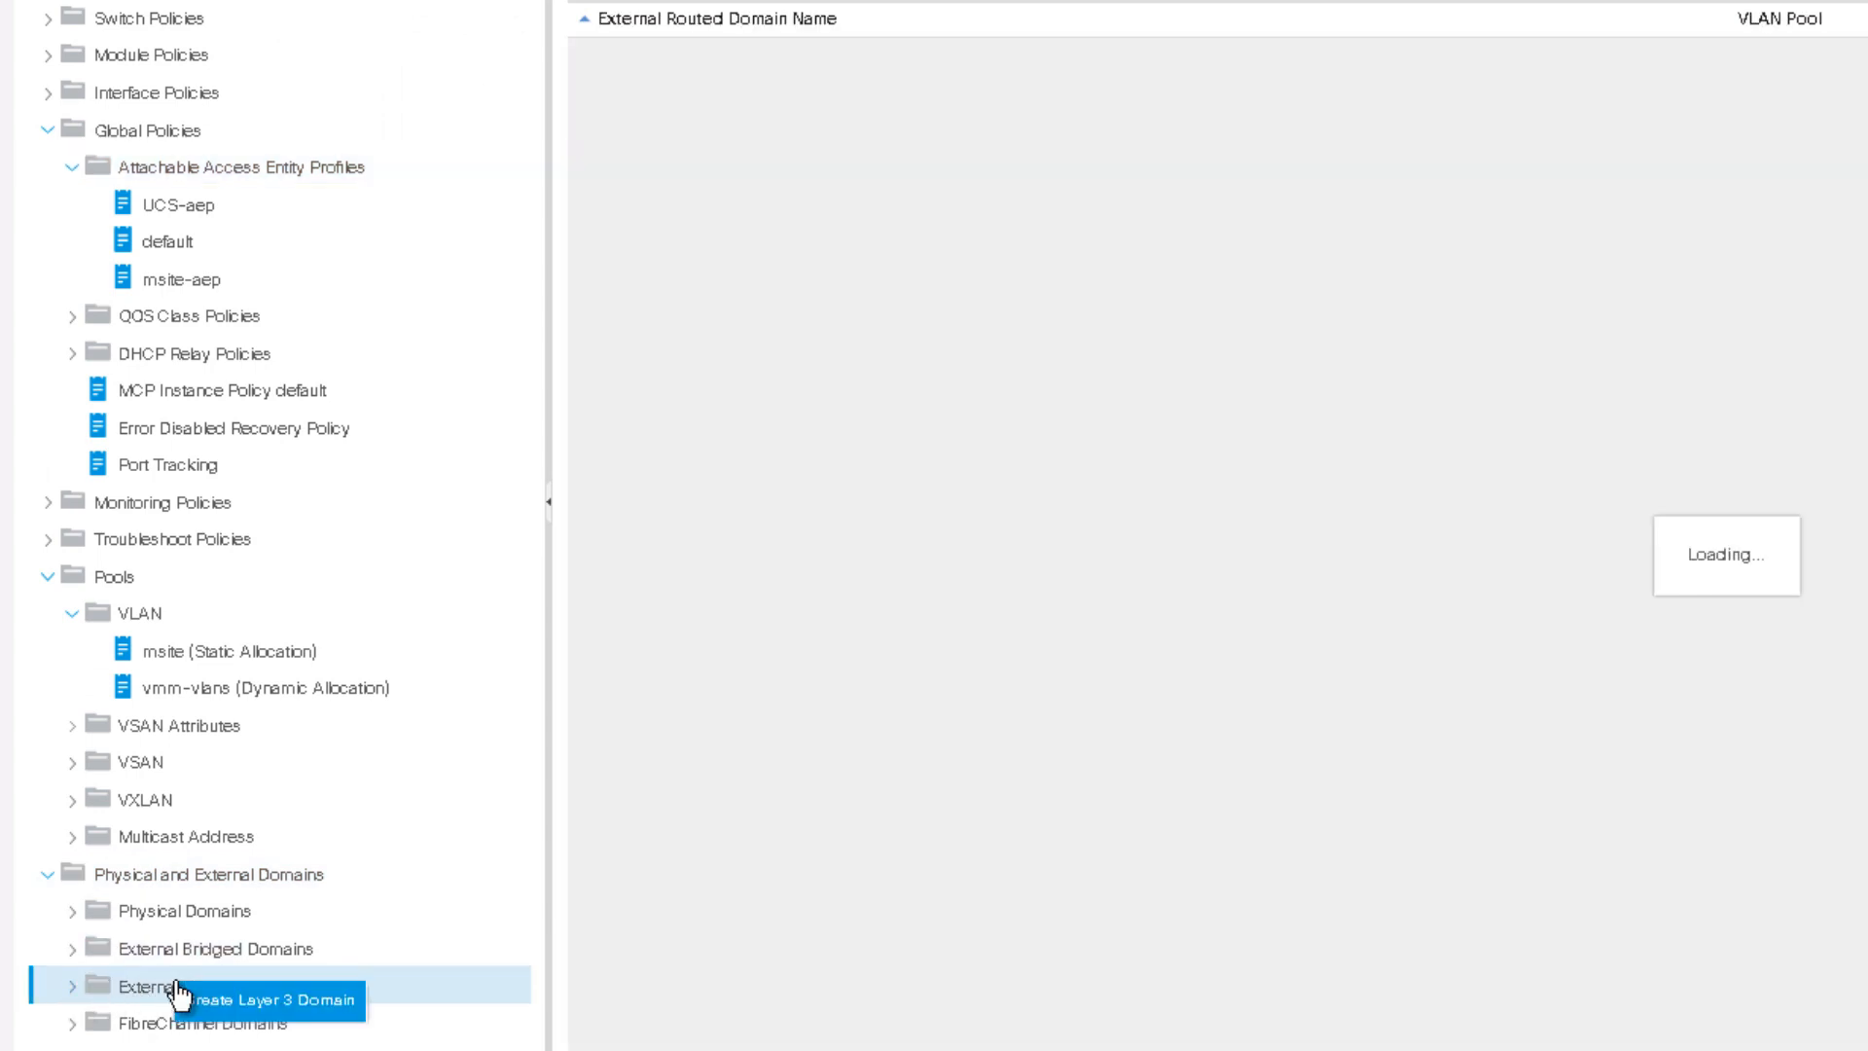
pyautogui.click(268, 1000)
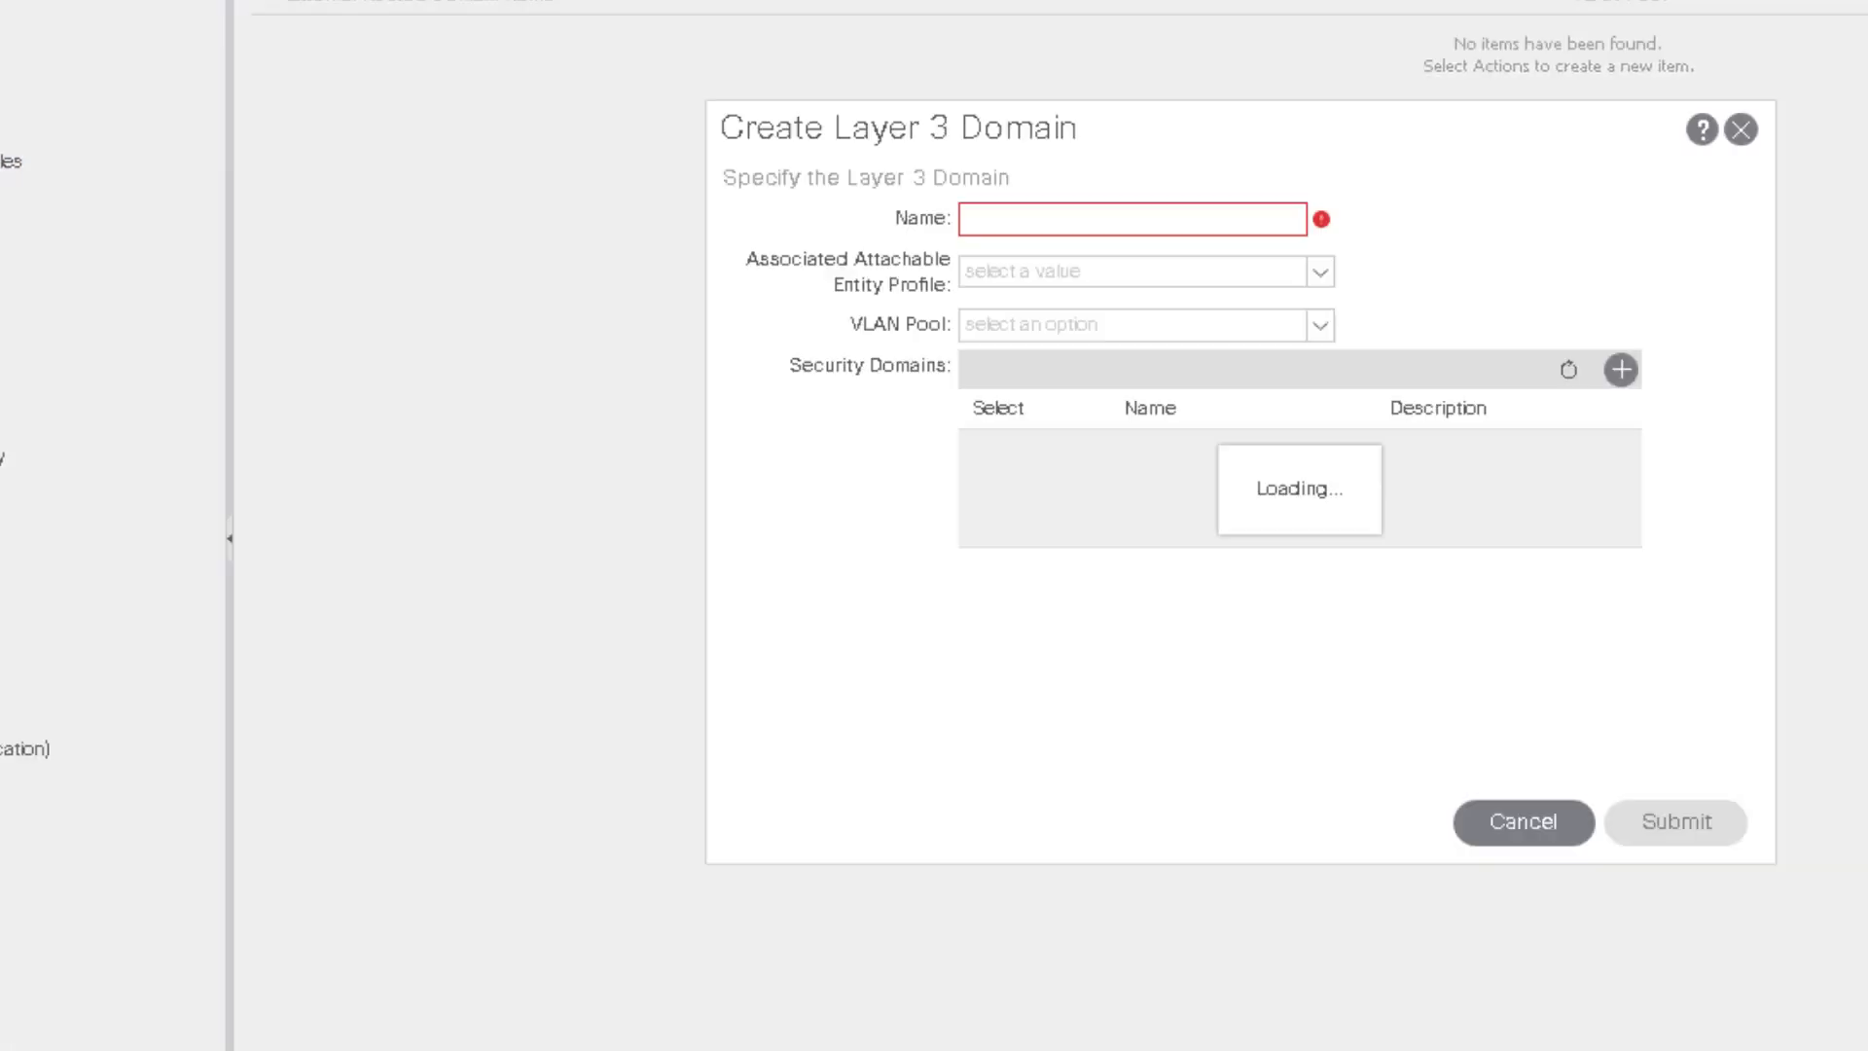
pyautogui.click(687, 220)
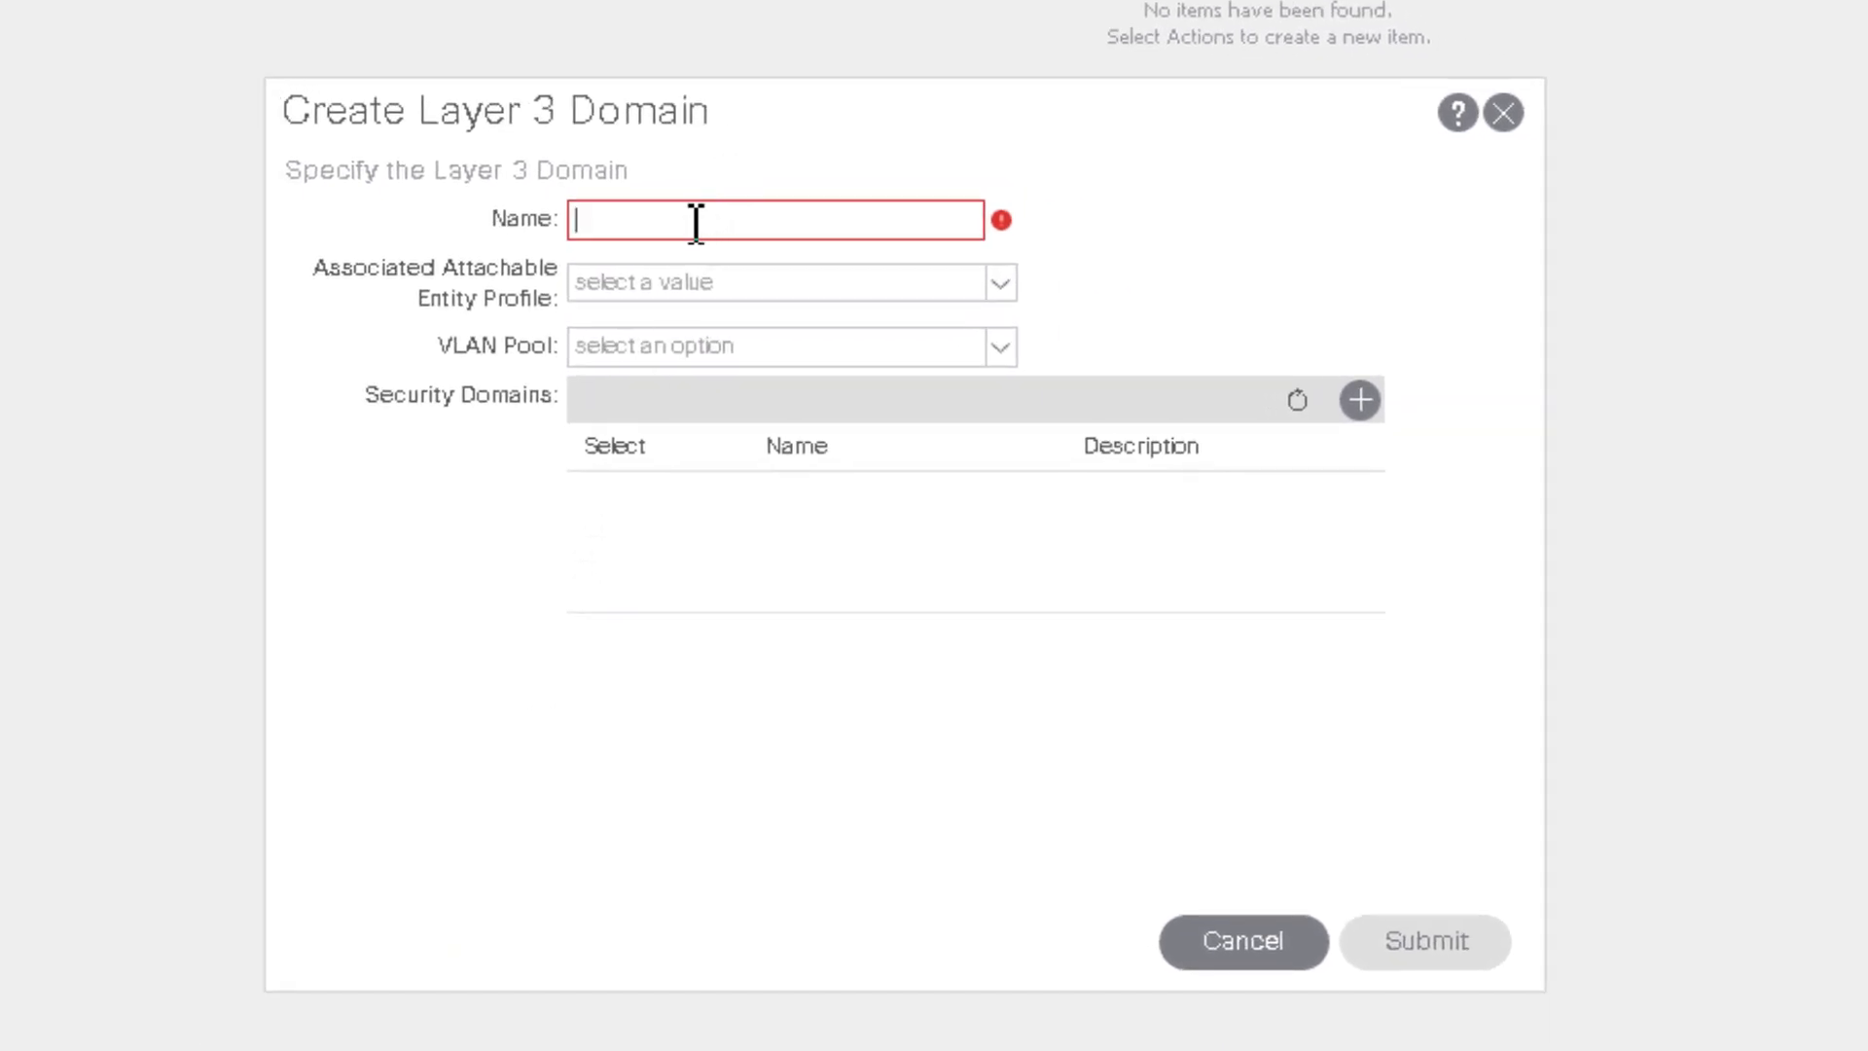
pyautogui.write('msite-')
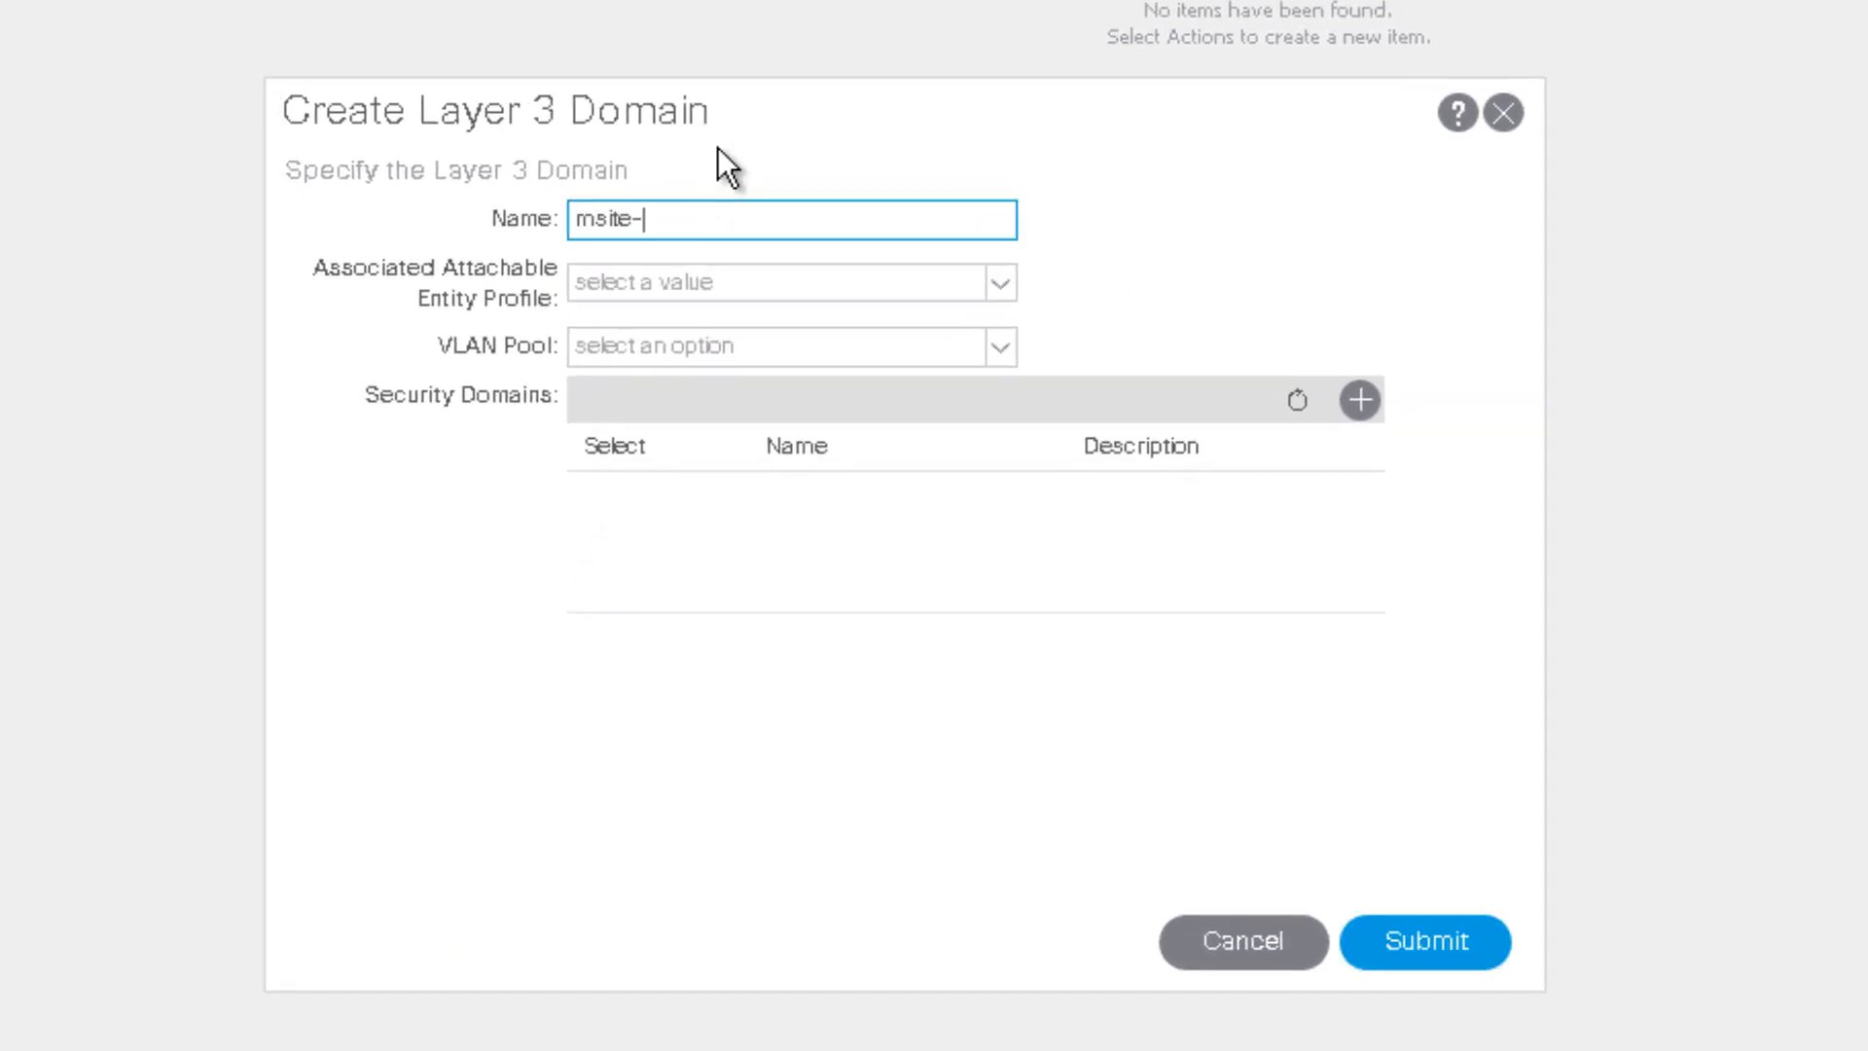
pyautogui.write('l3')
pyautogui.click(703, 302)
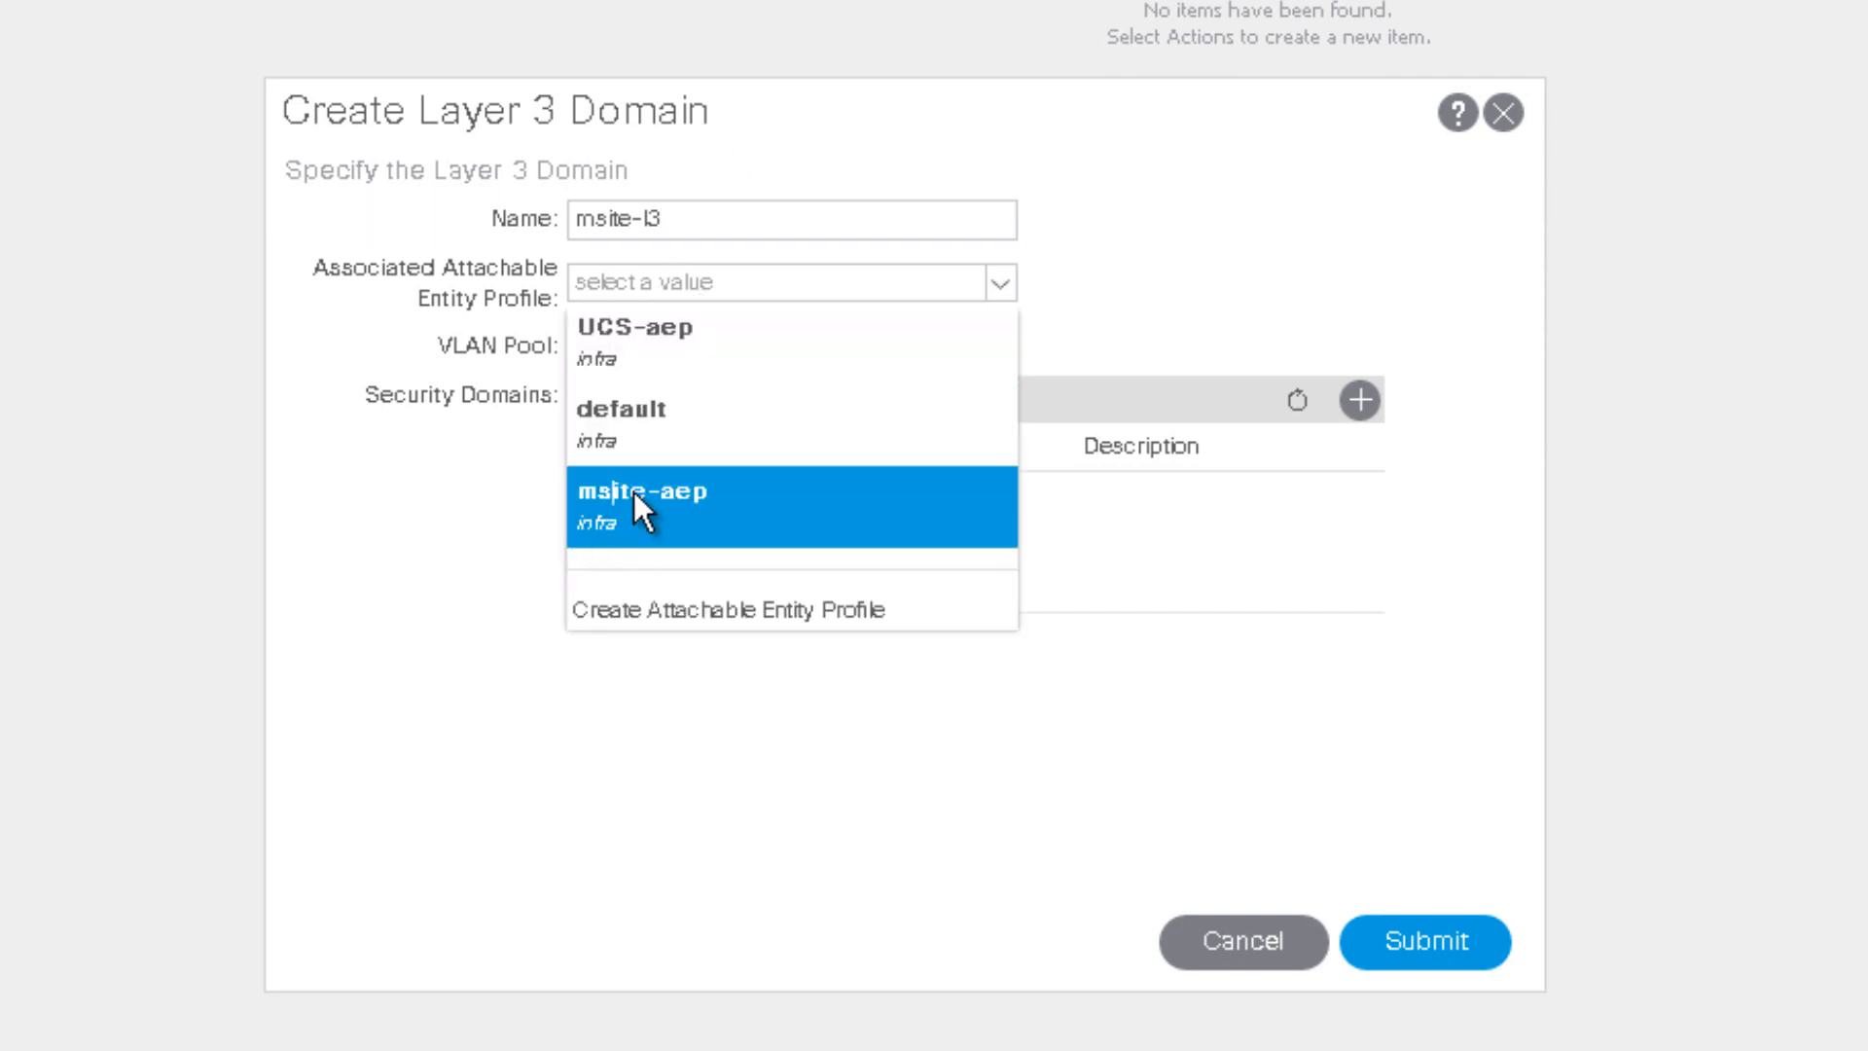
pyautogui.click(633, 493)
pyautogui.click(702, 350)
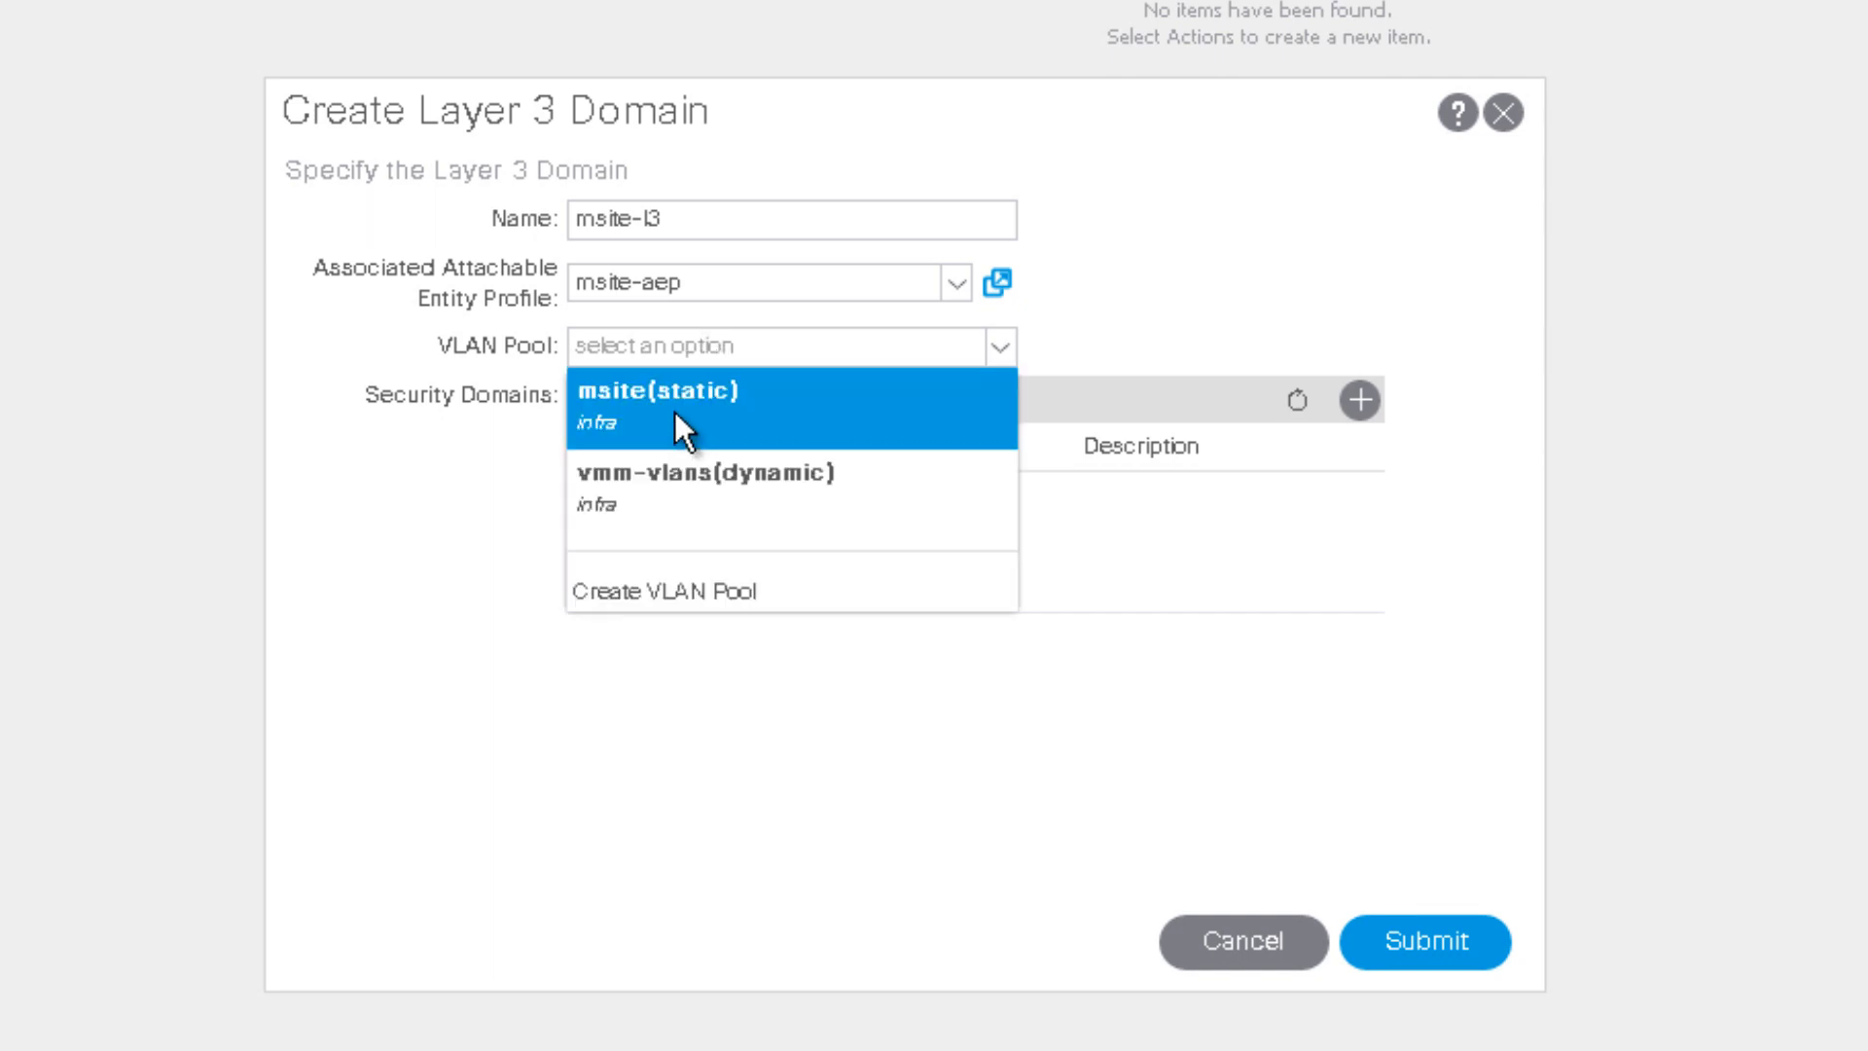
pyautogui.click(674, 409)
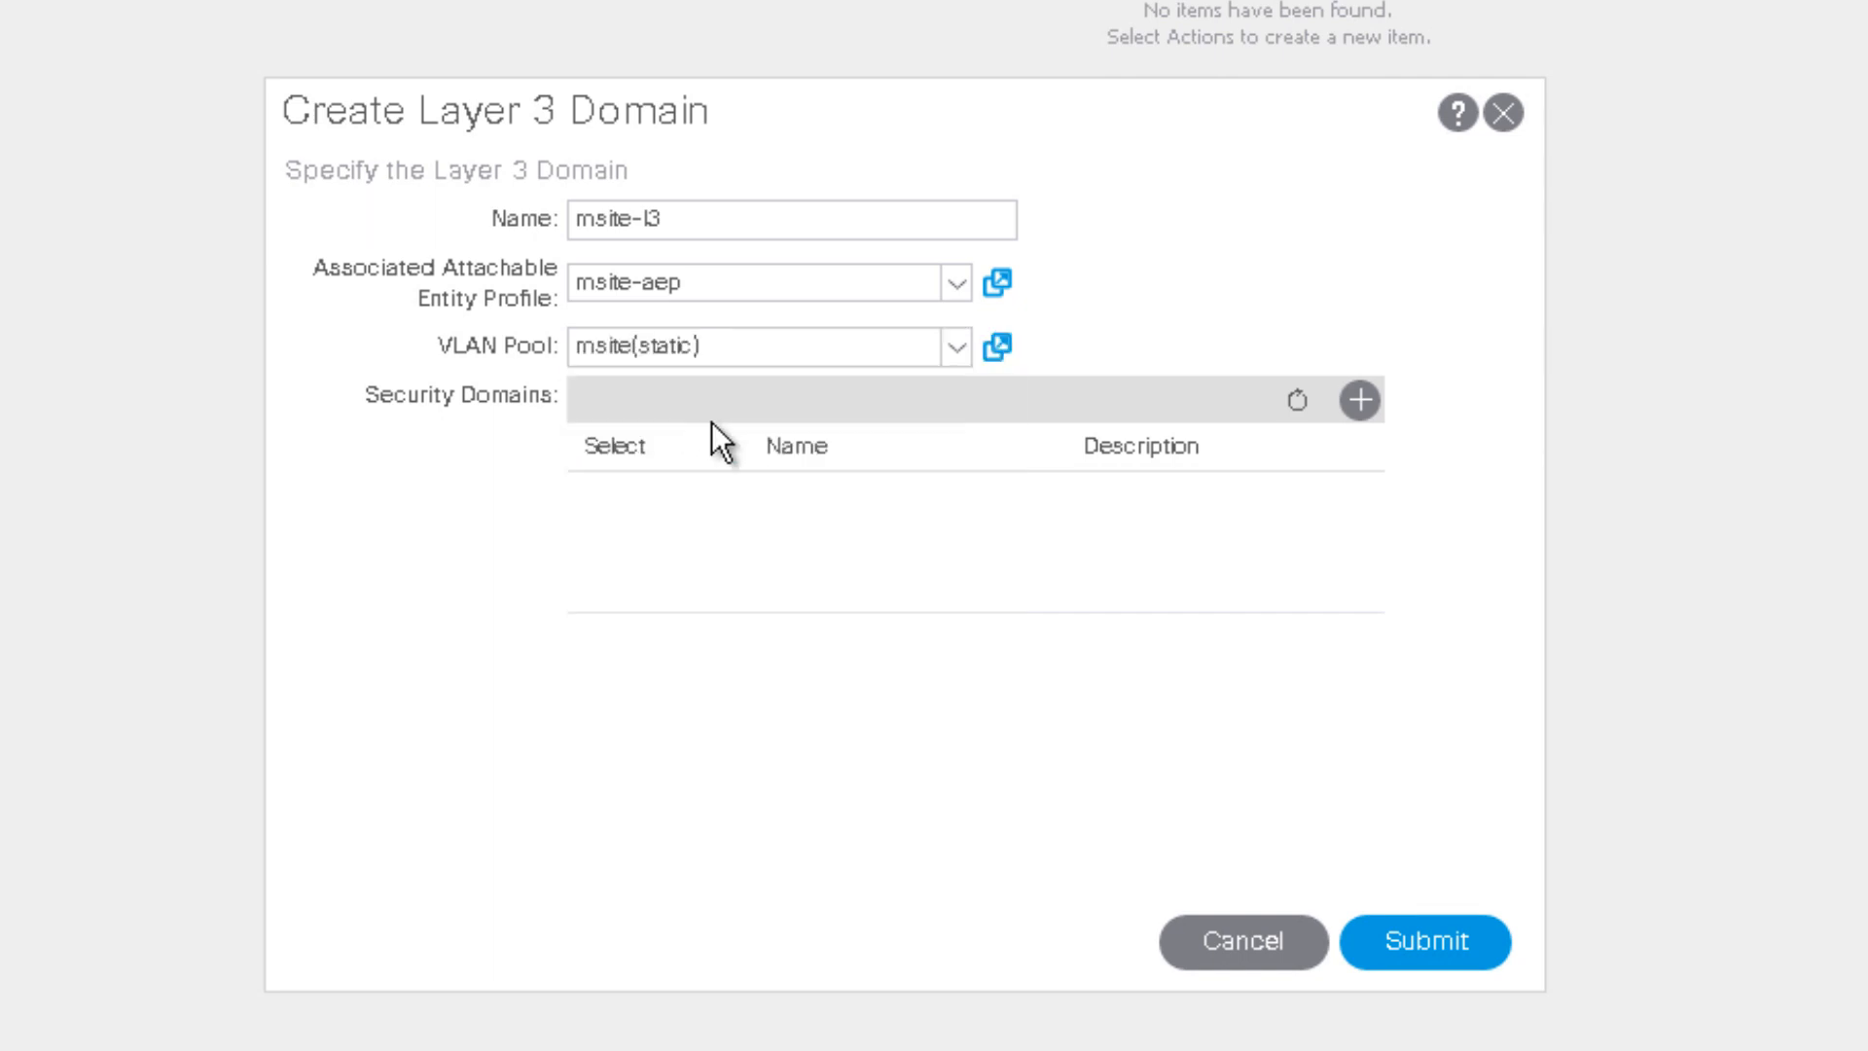
pyautogui.click(1460, 949)
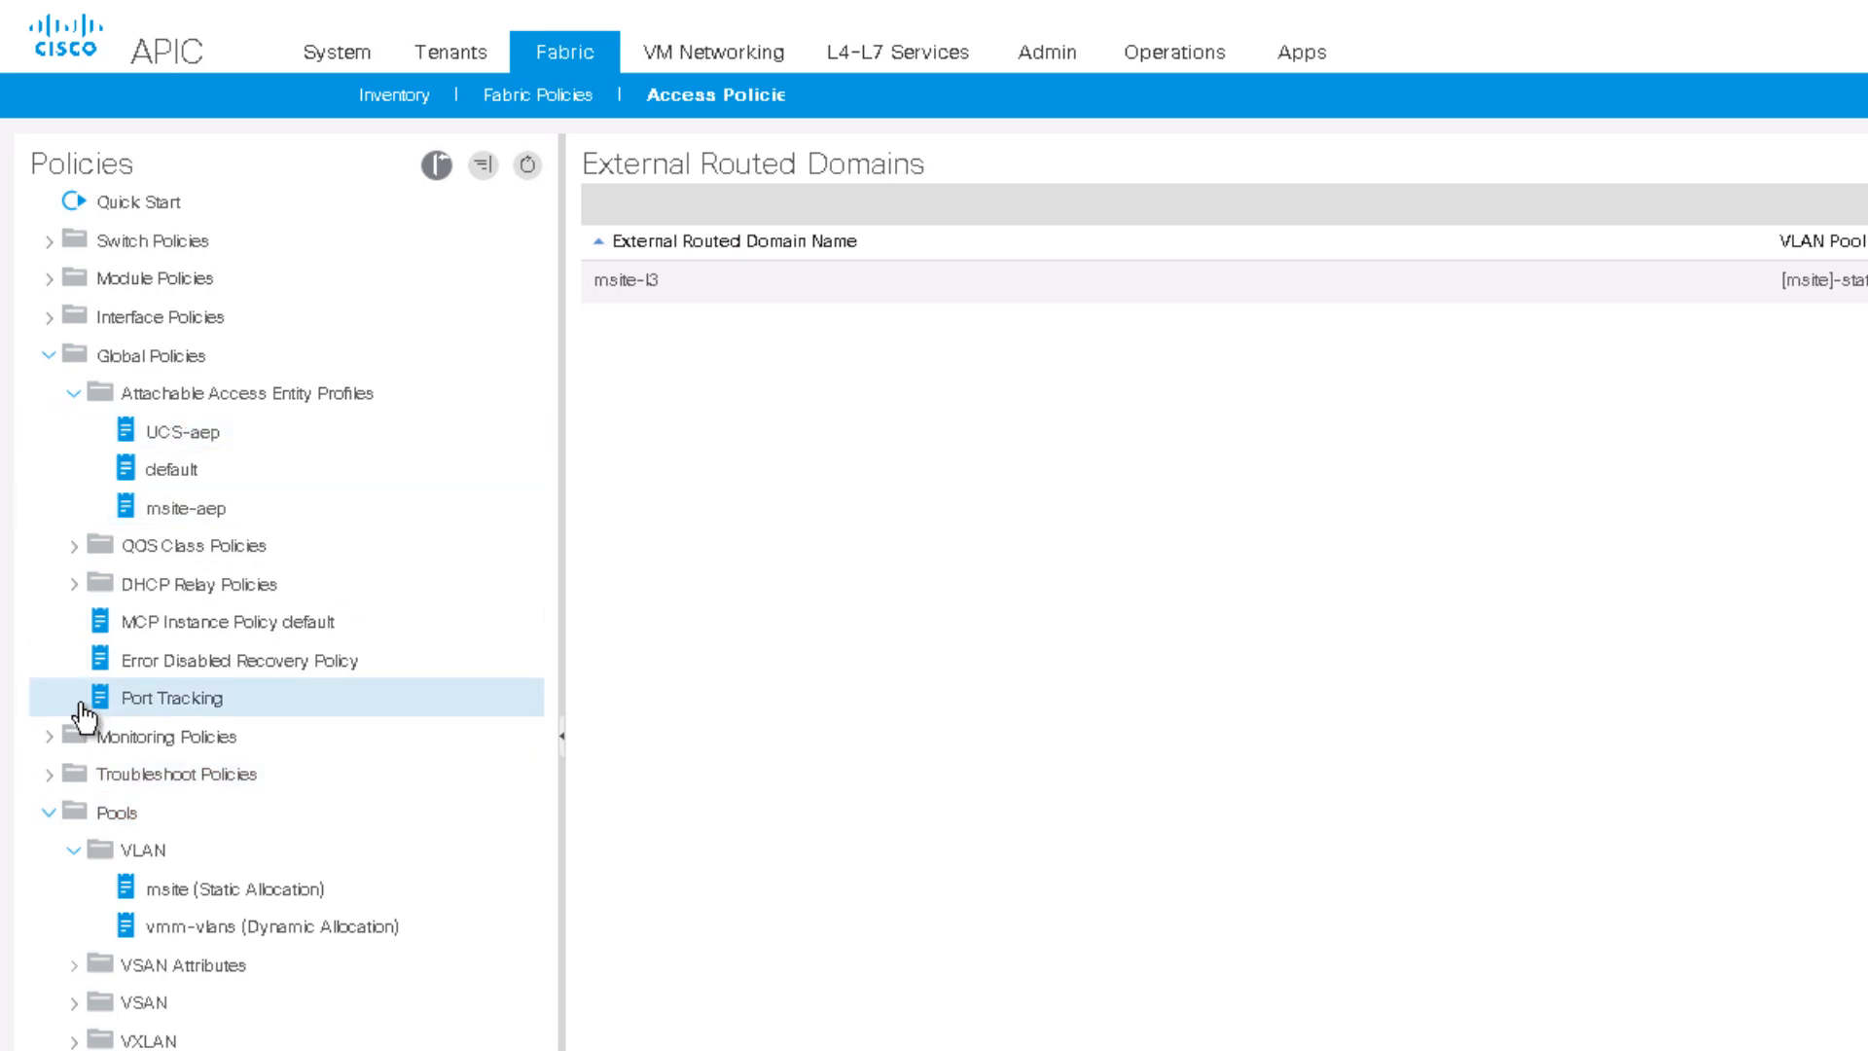
# Step: Start a new spine access port policy group named Spine1-PolGrp
pyautogui.click(53, 356)
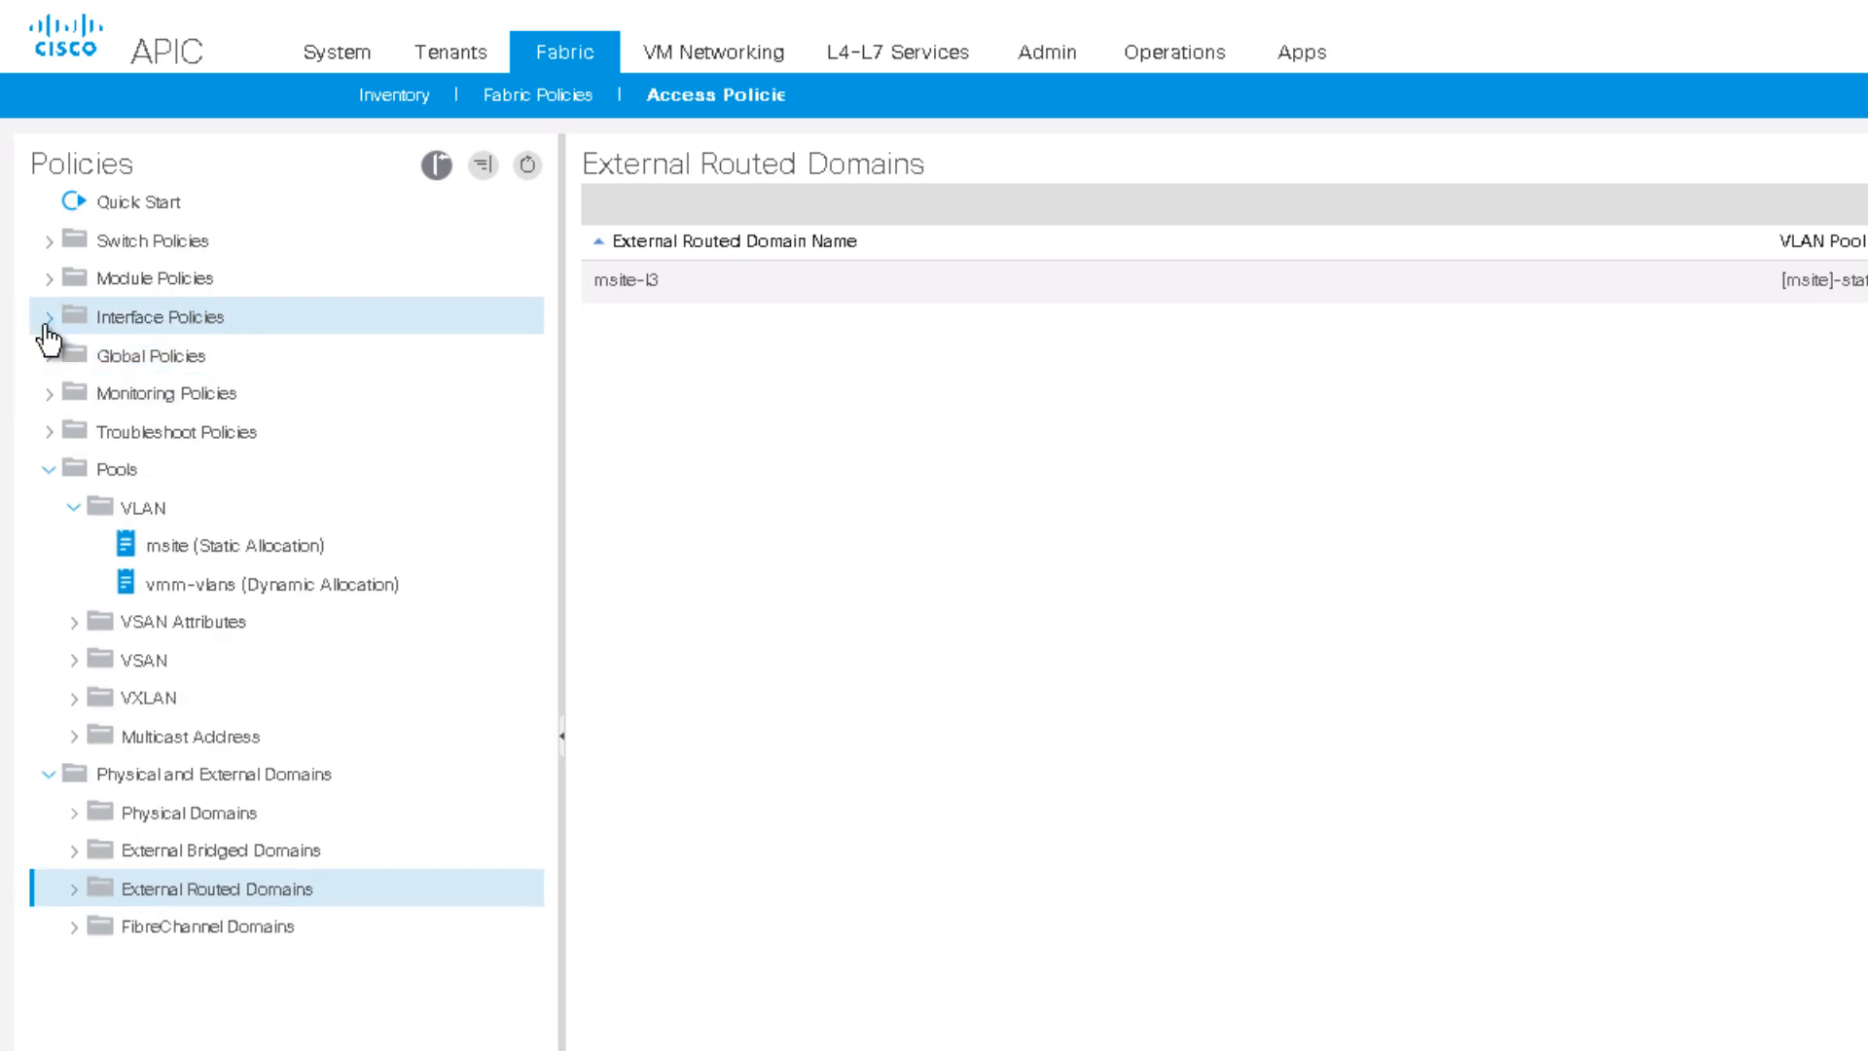
pyautogui.click(48, 321)
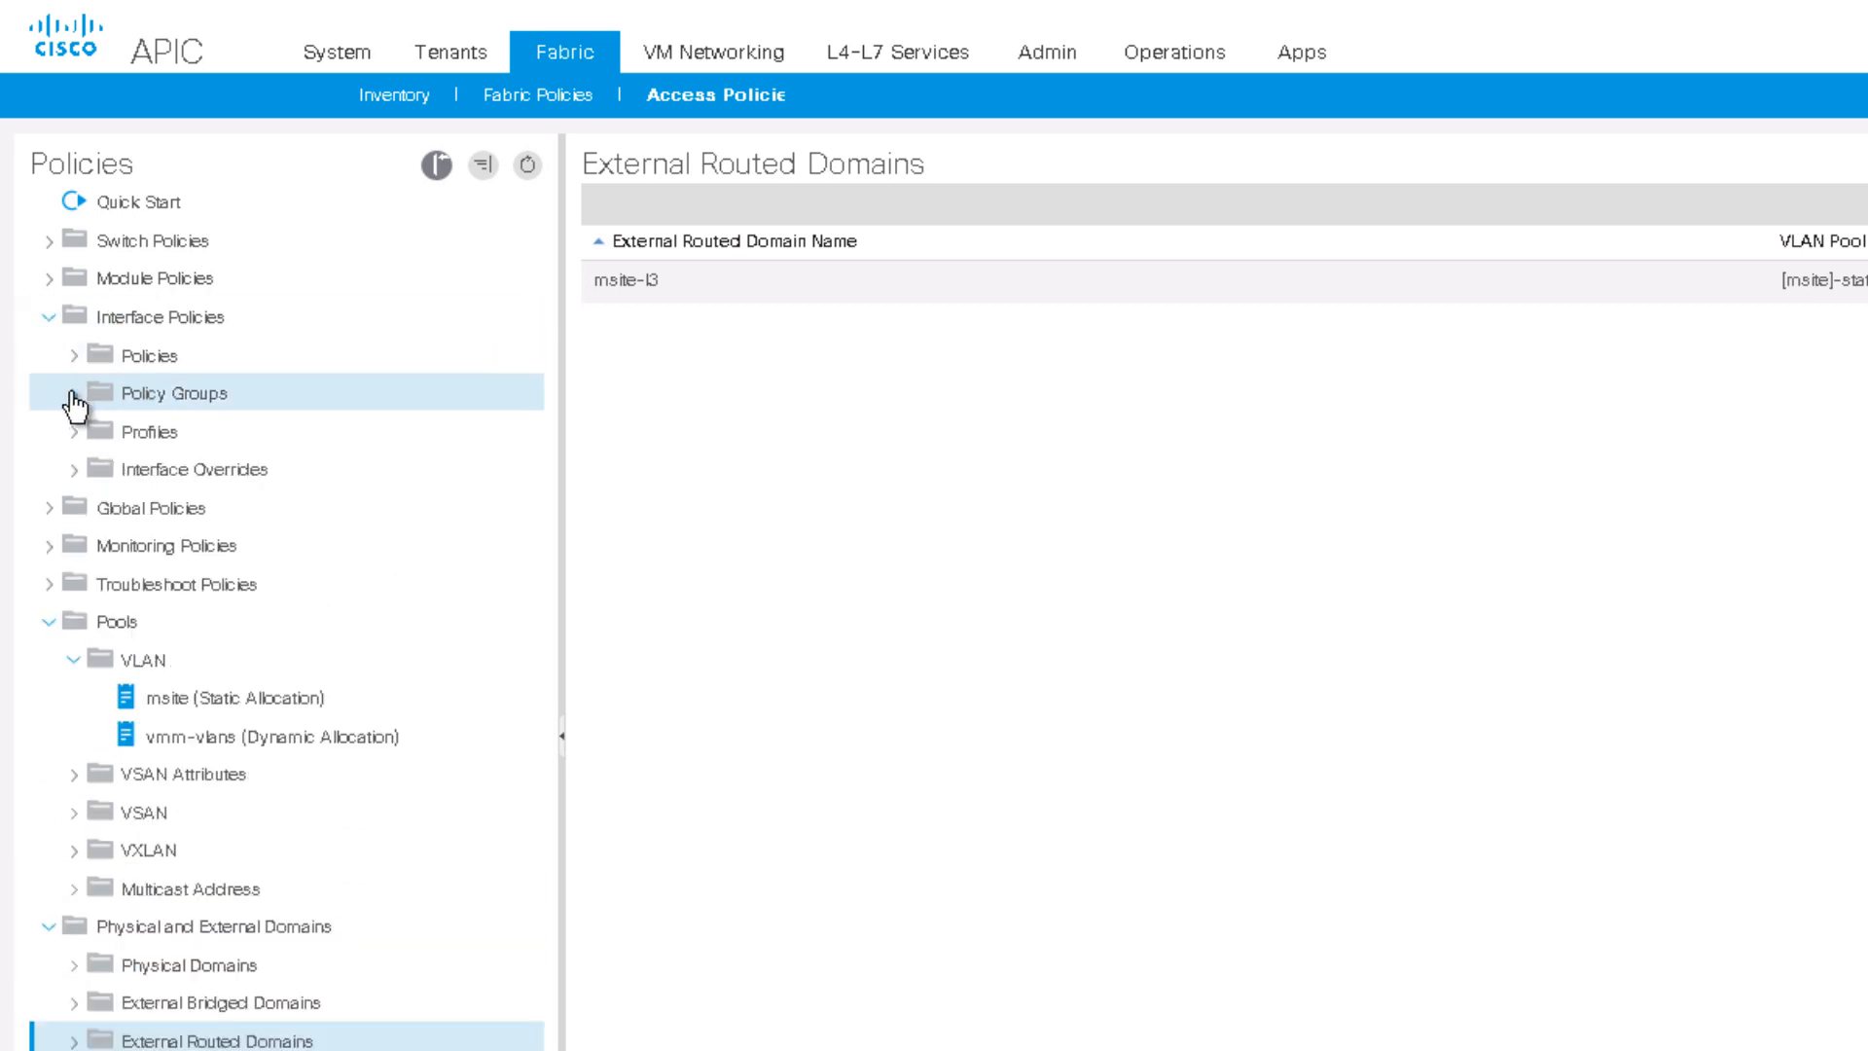
pyautogui.click(73, 395)
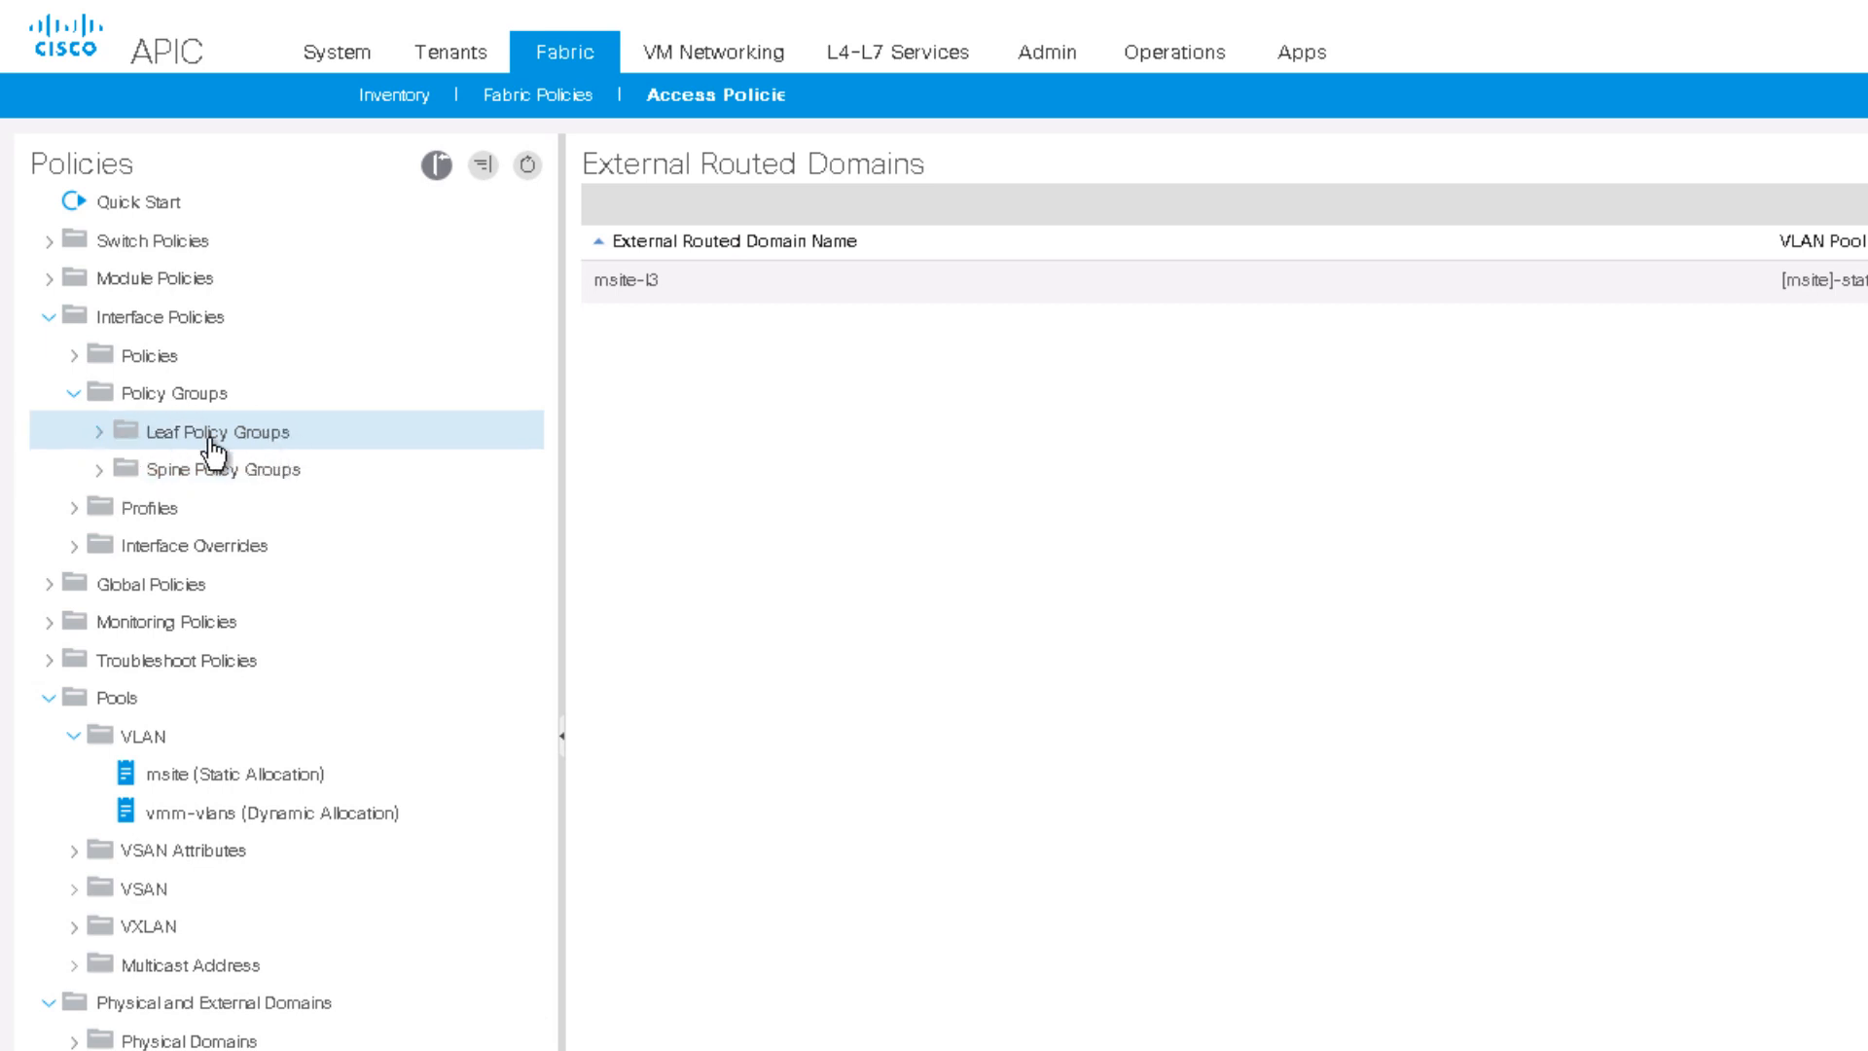
pyautogui.click(100, 470)
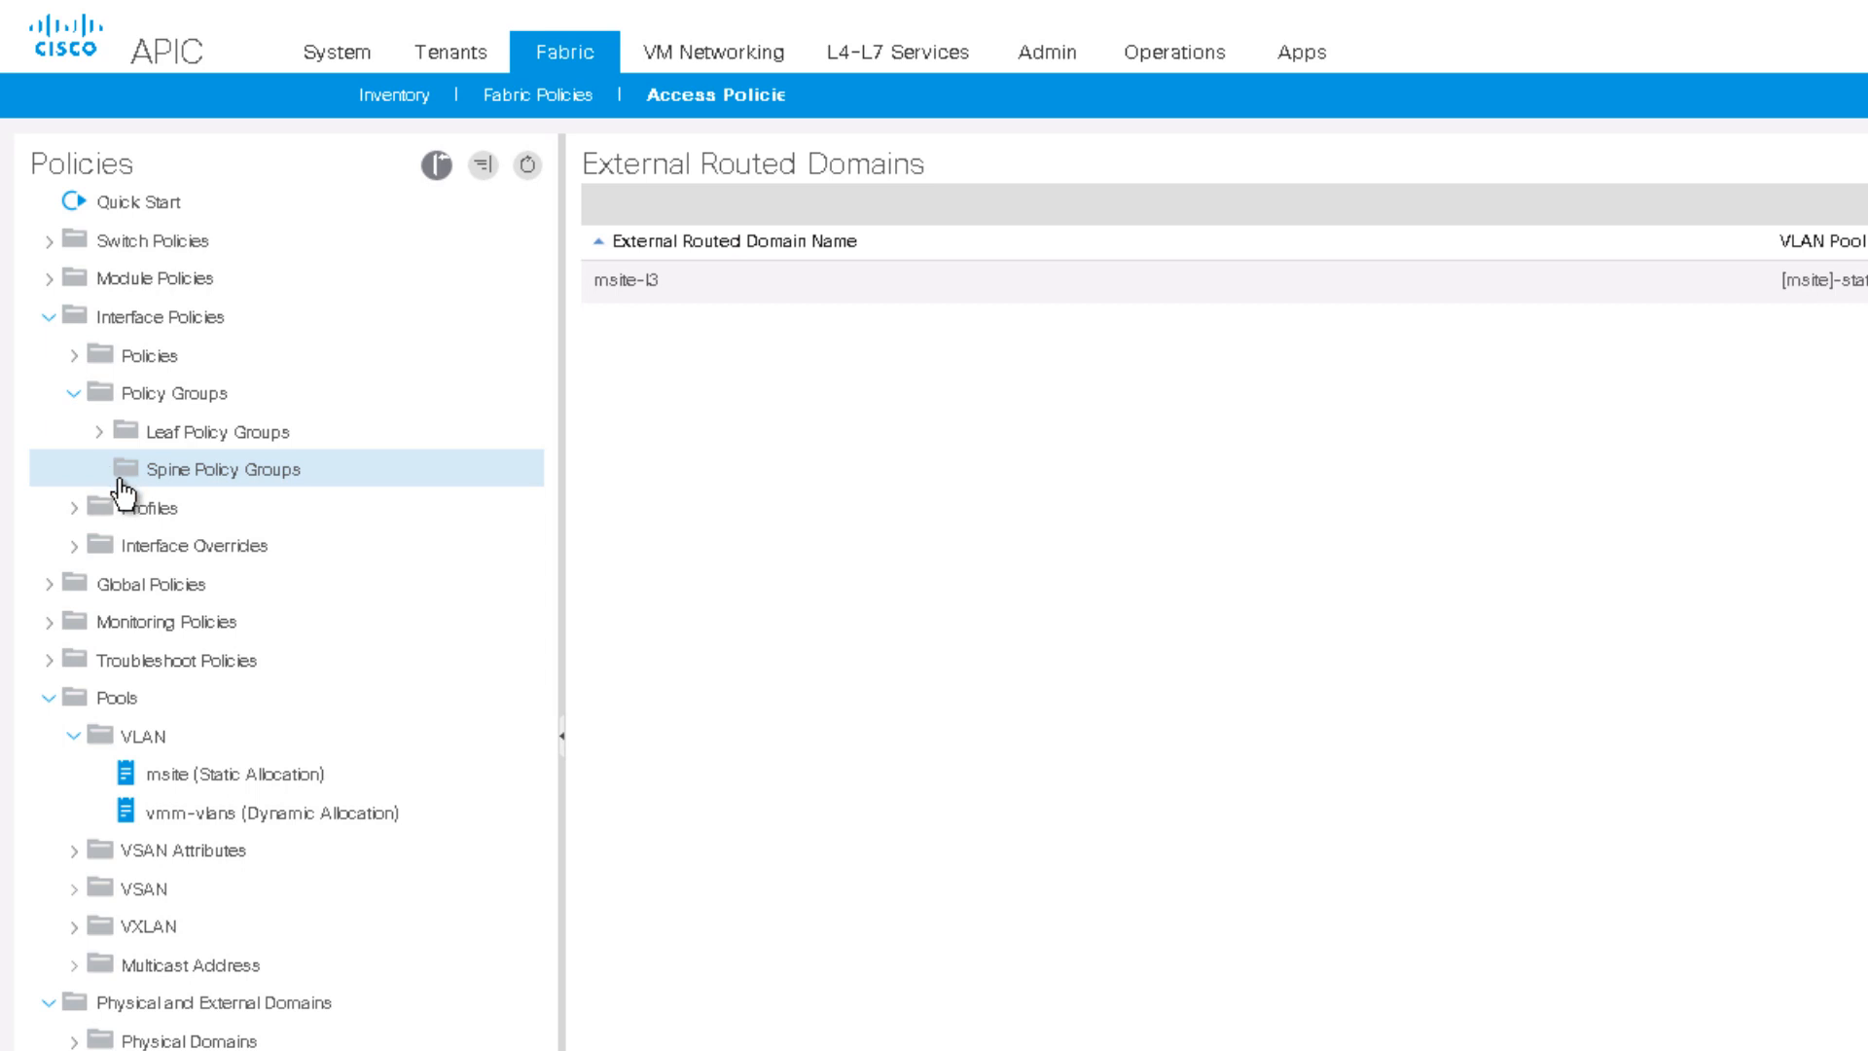
pyautogui.rightClick(213, 478)
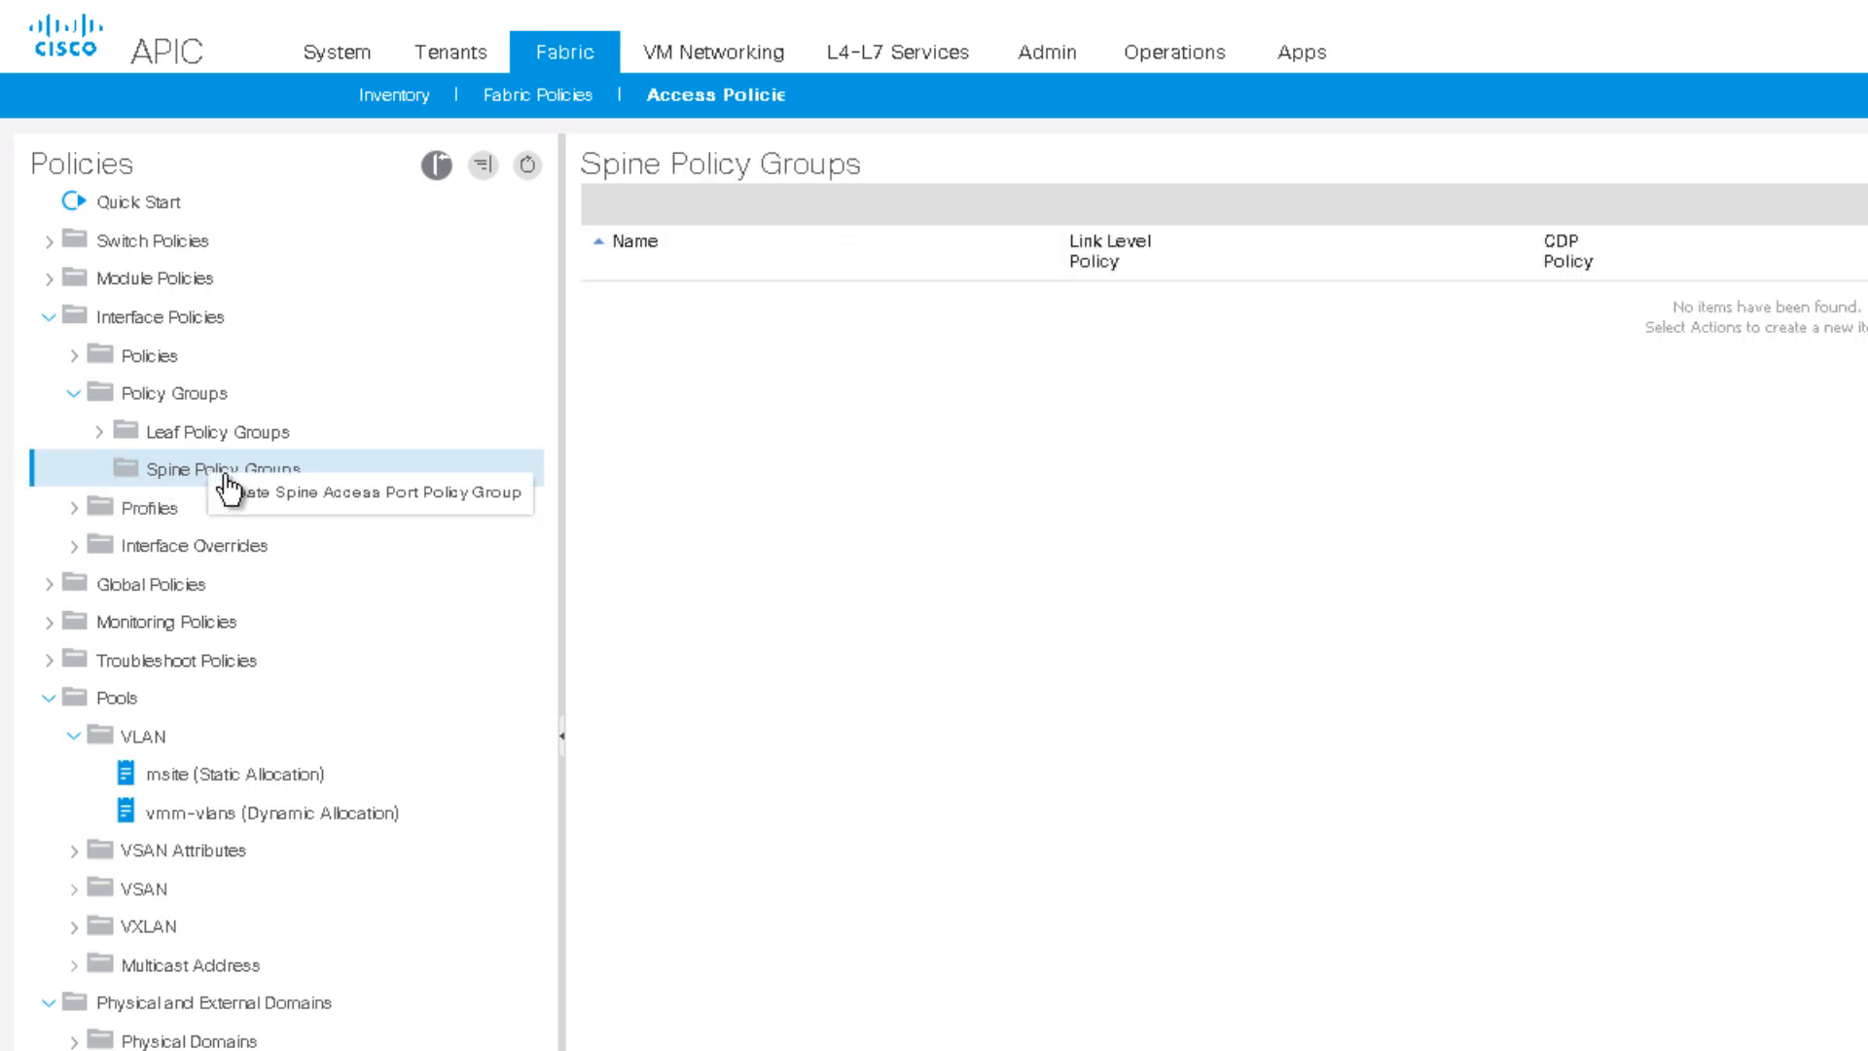
pyautogui.click(251, 489)
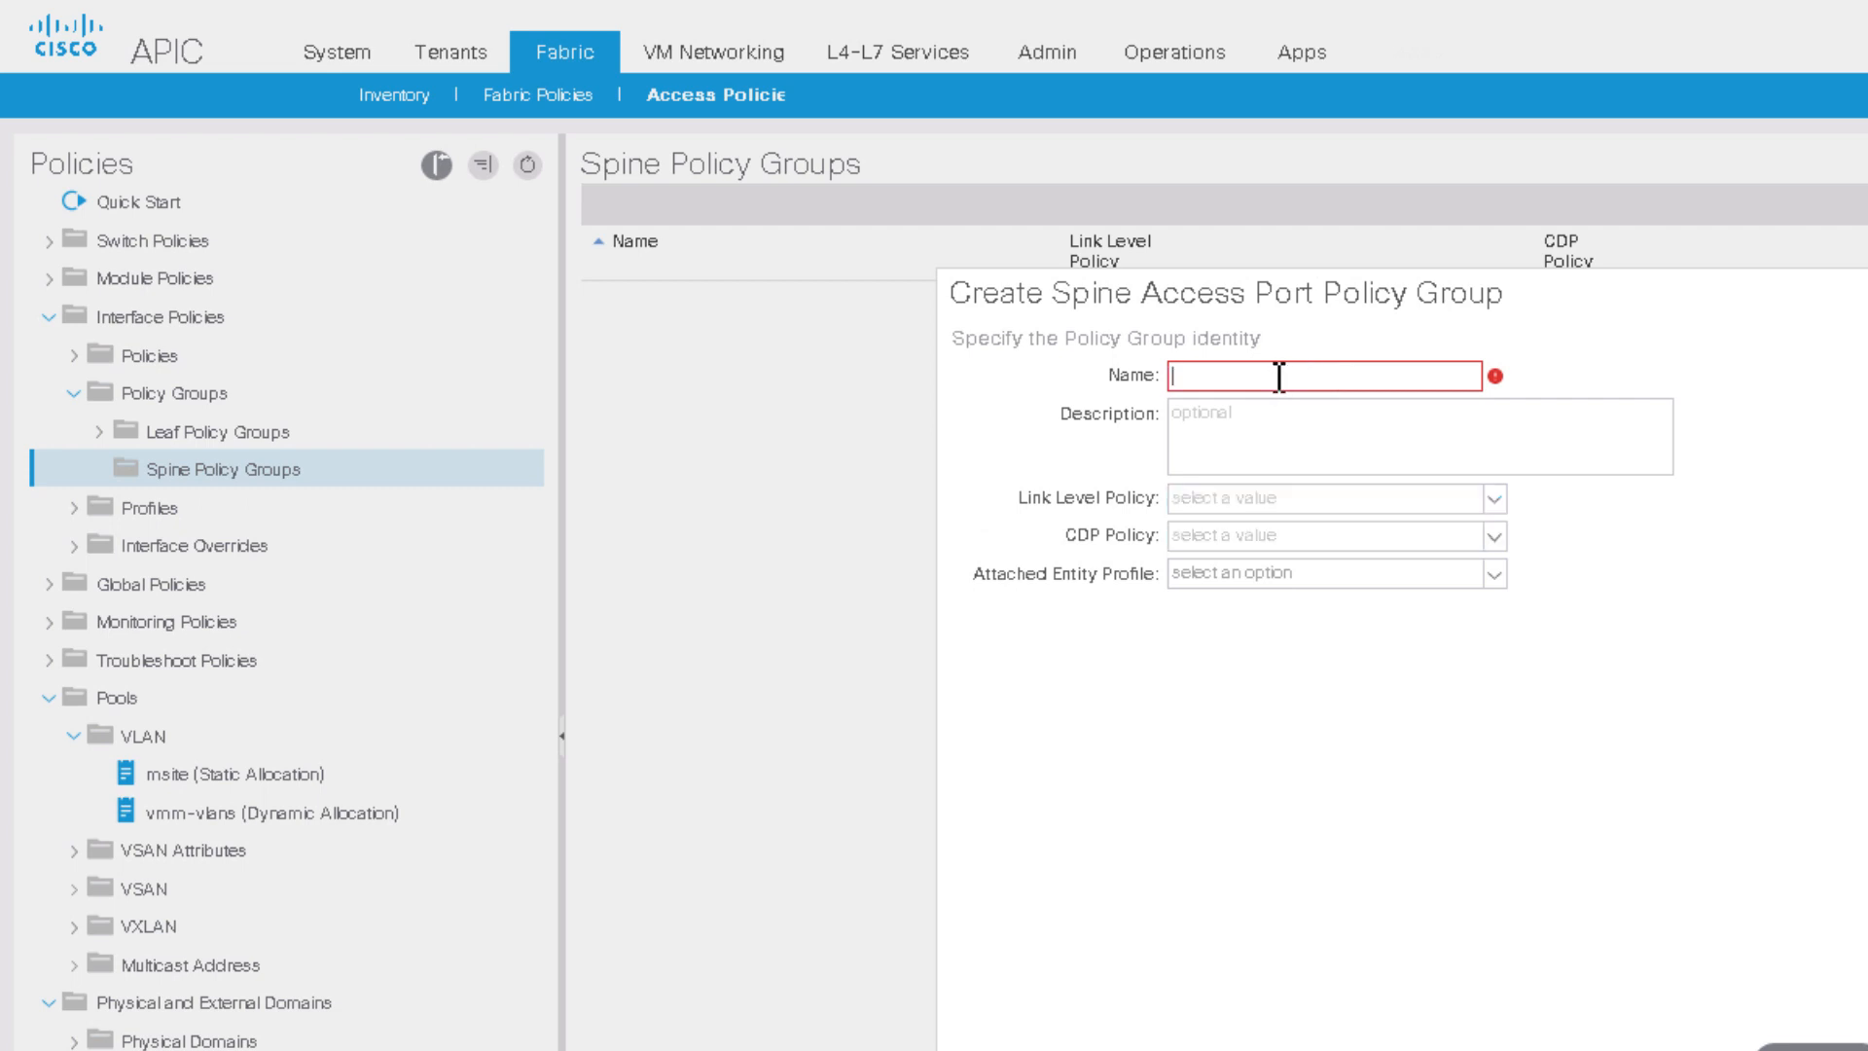
pyautogui.write('Spine1-PolGrp')
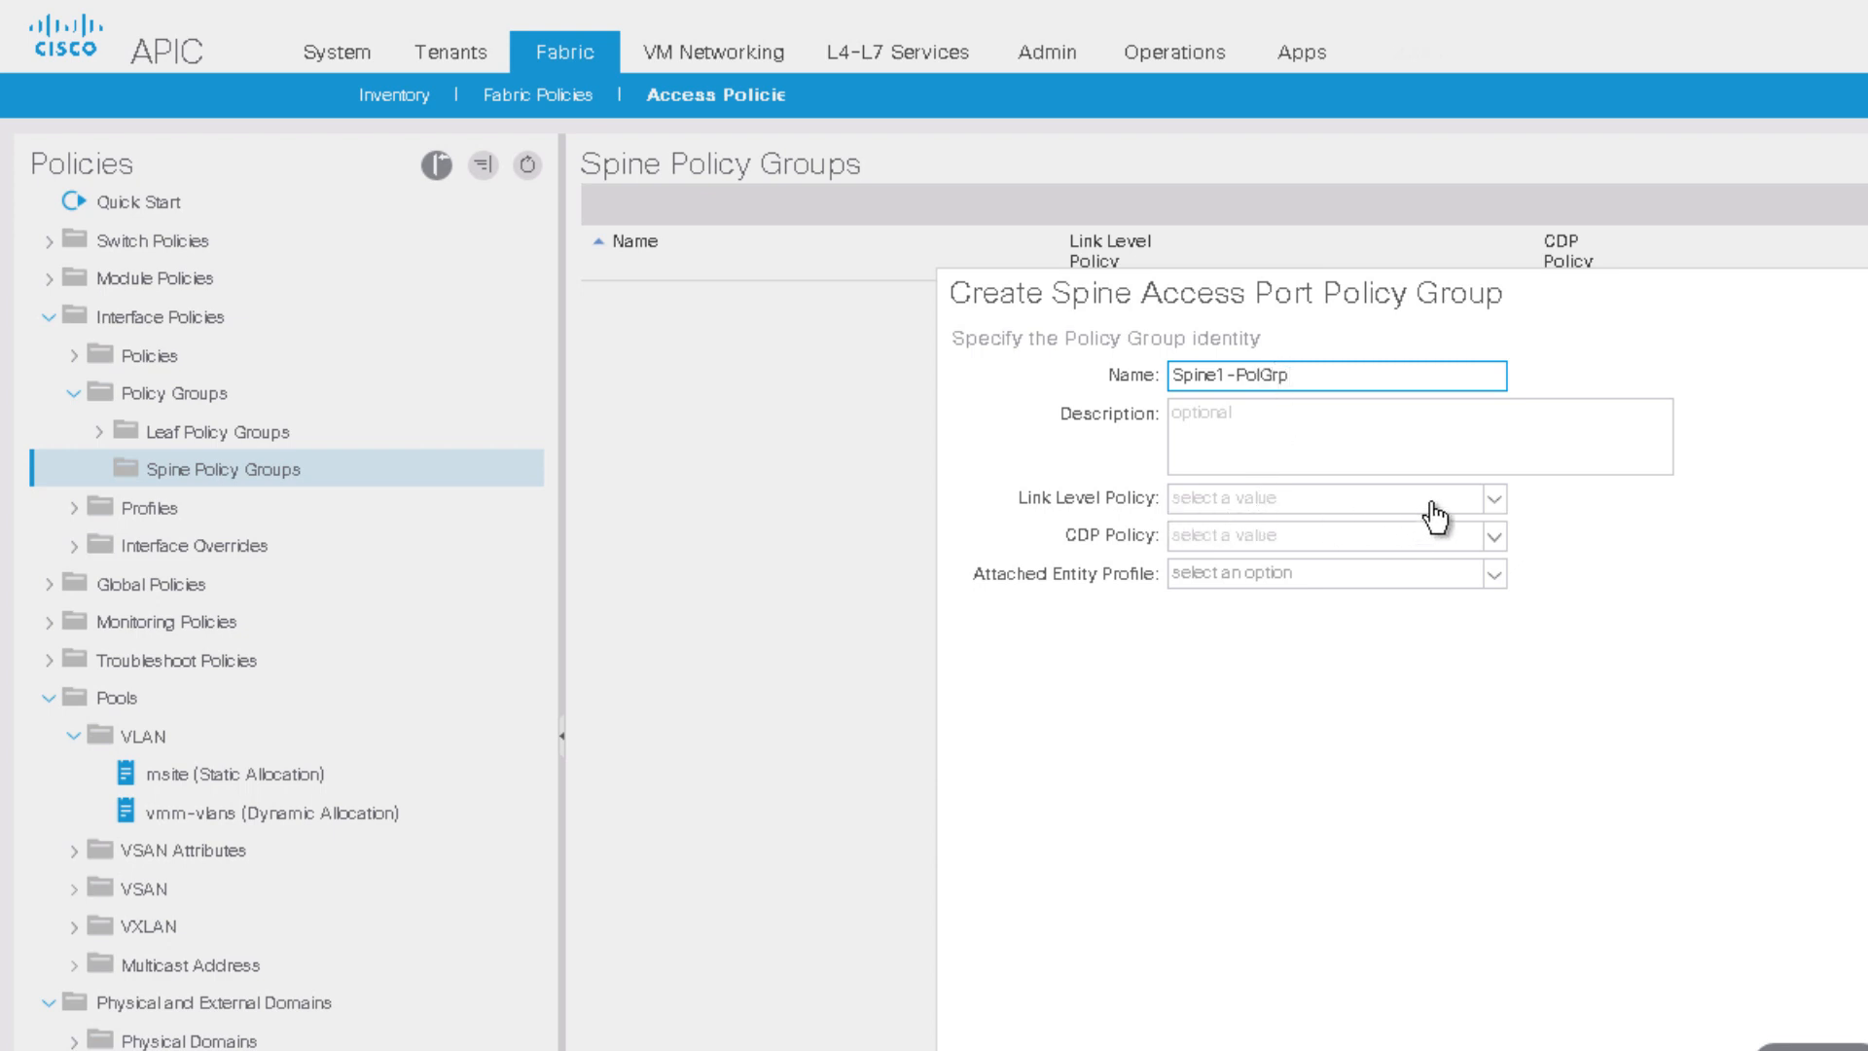
# Step: Set link level 40G-Auto, CDP-Enable and entity profile msite-aep, then submit the group
pyautogui.click(1495, 502)
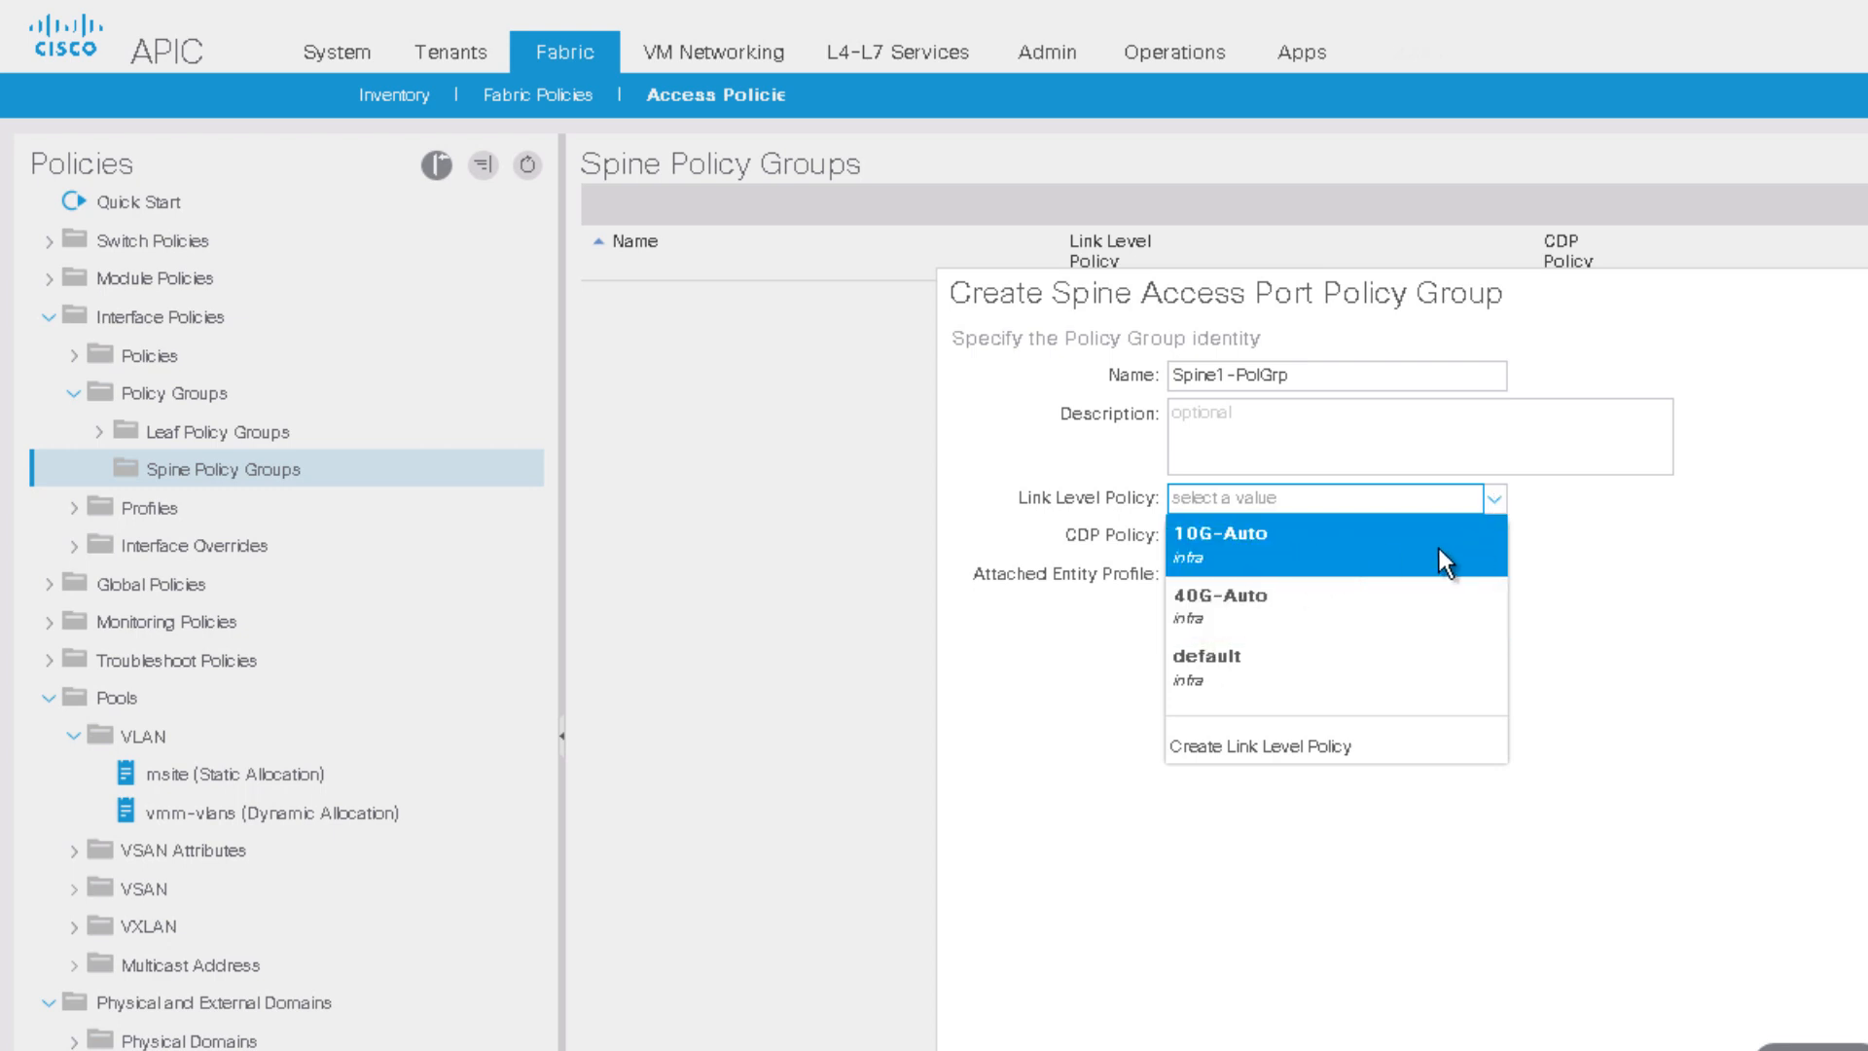
pyautogui.click(1292, 593)
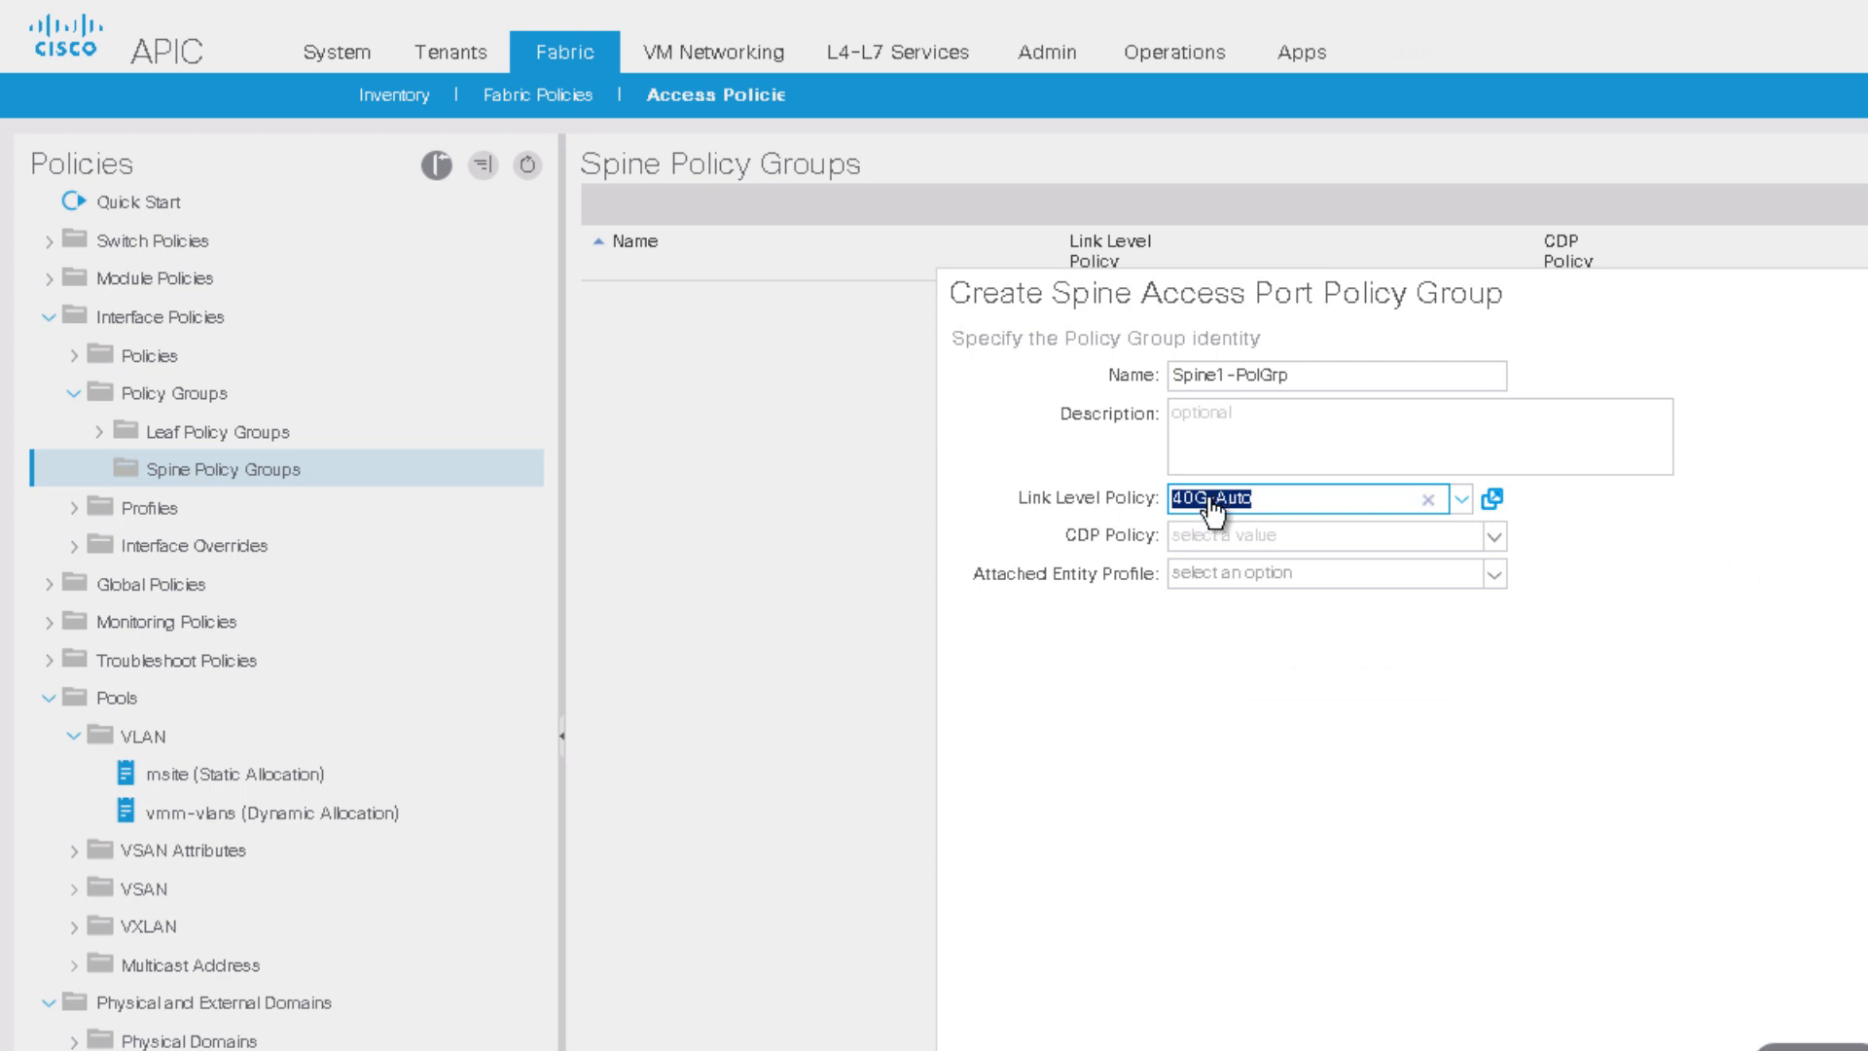
pyautogui.click(1495, 536)
pyautogui.click(1327, 569)
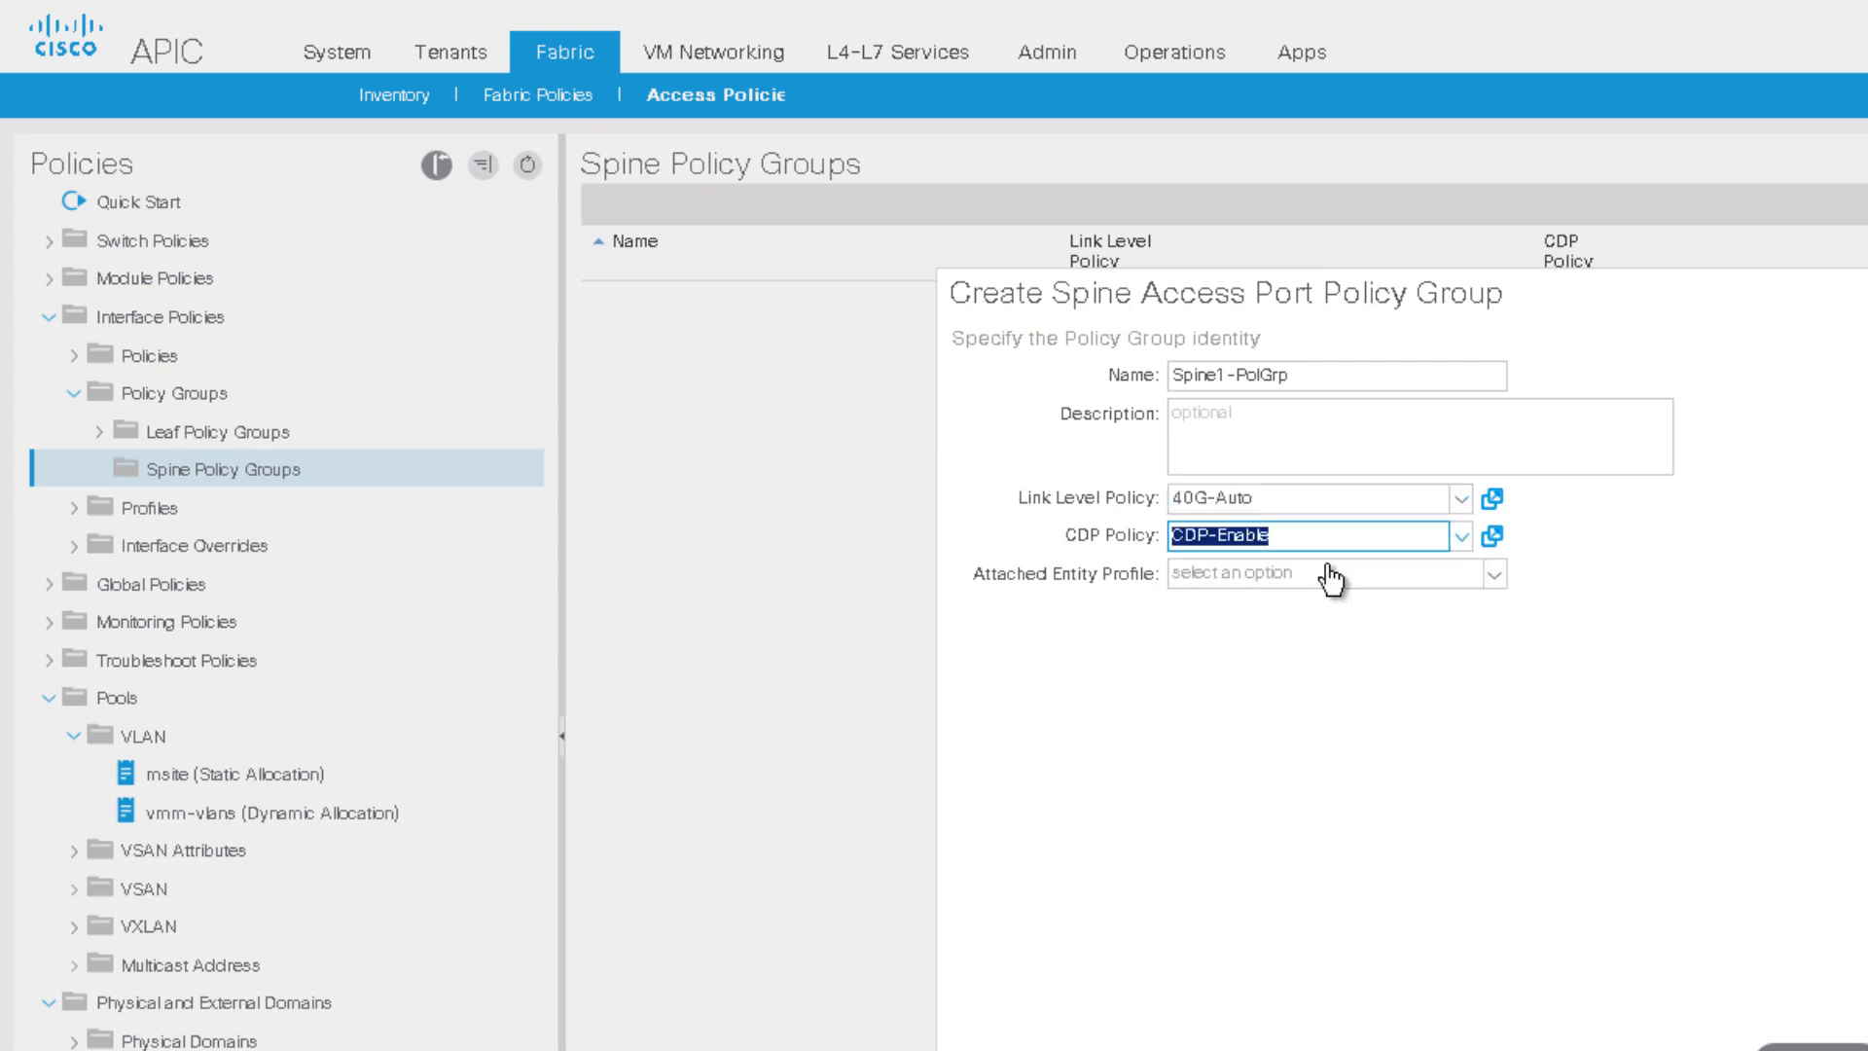
pyautogui.click(1496, 576)
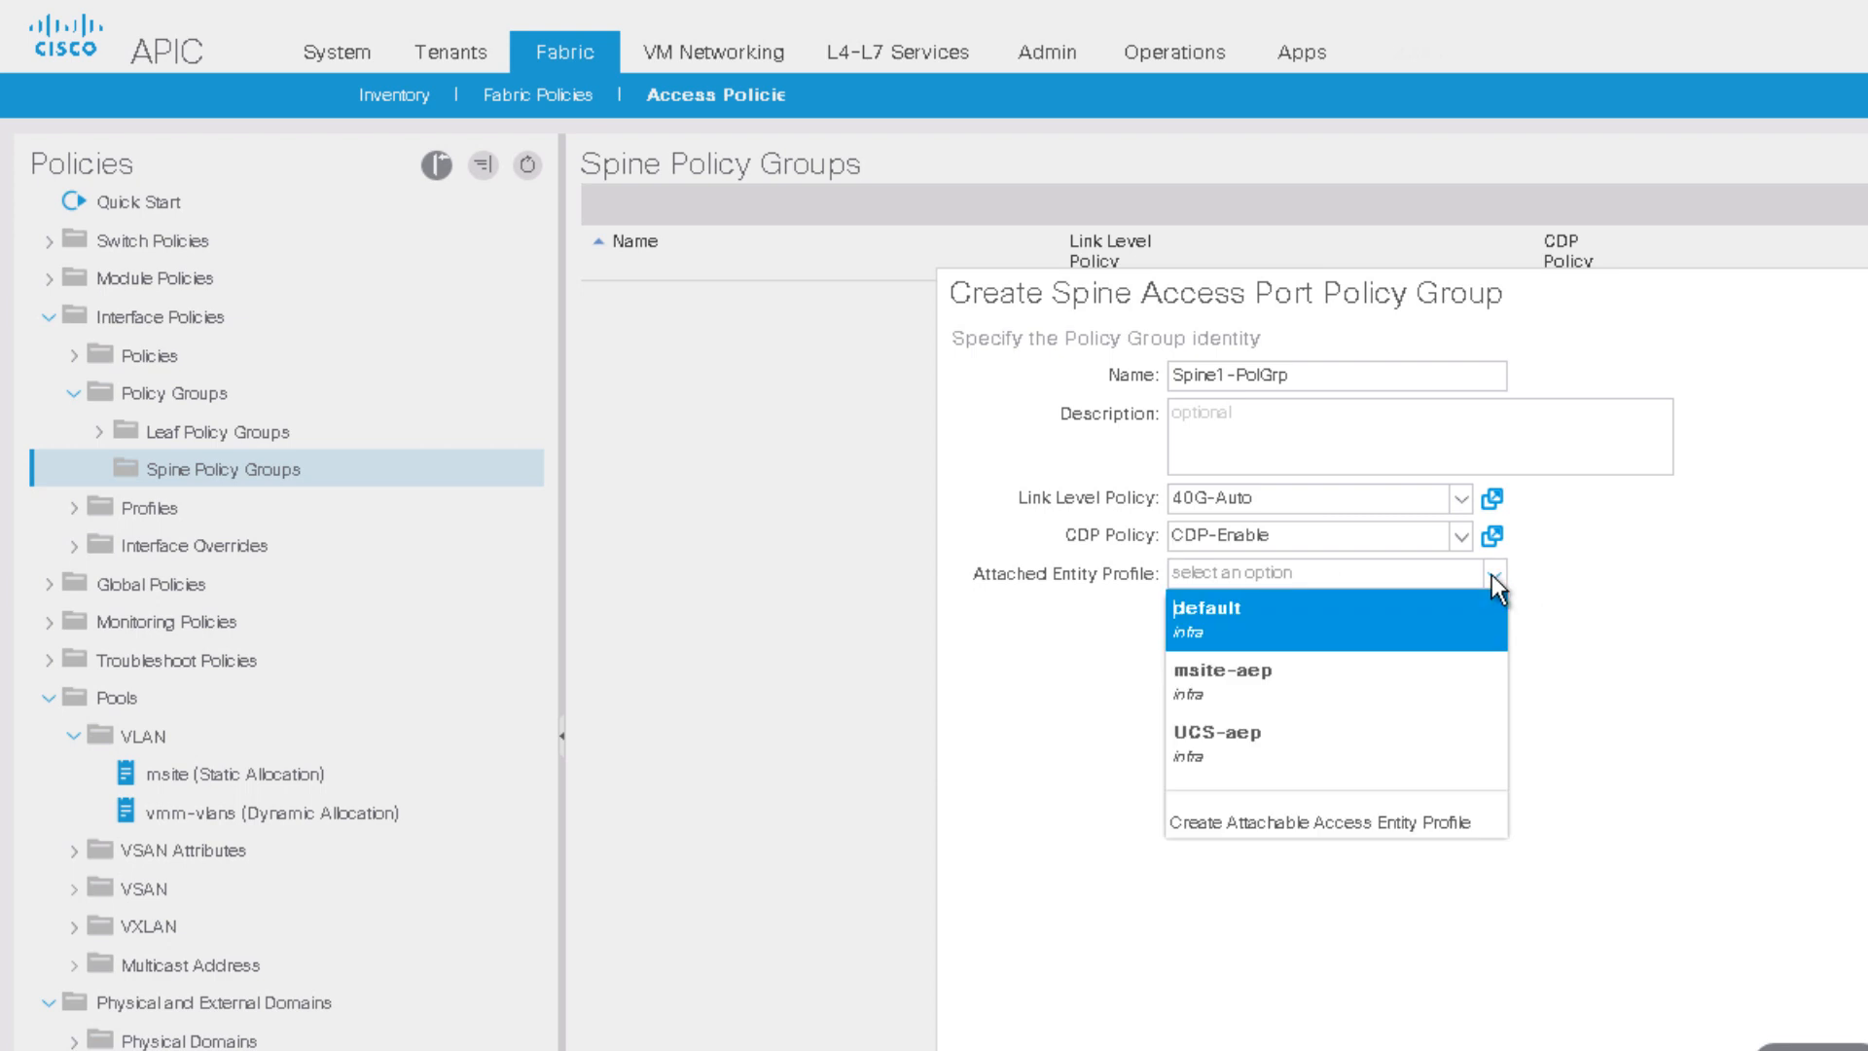
pyautogui.click(1297, 687)
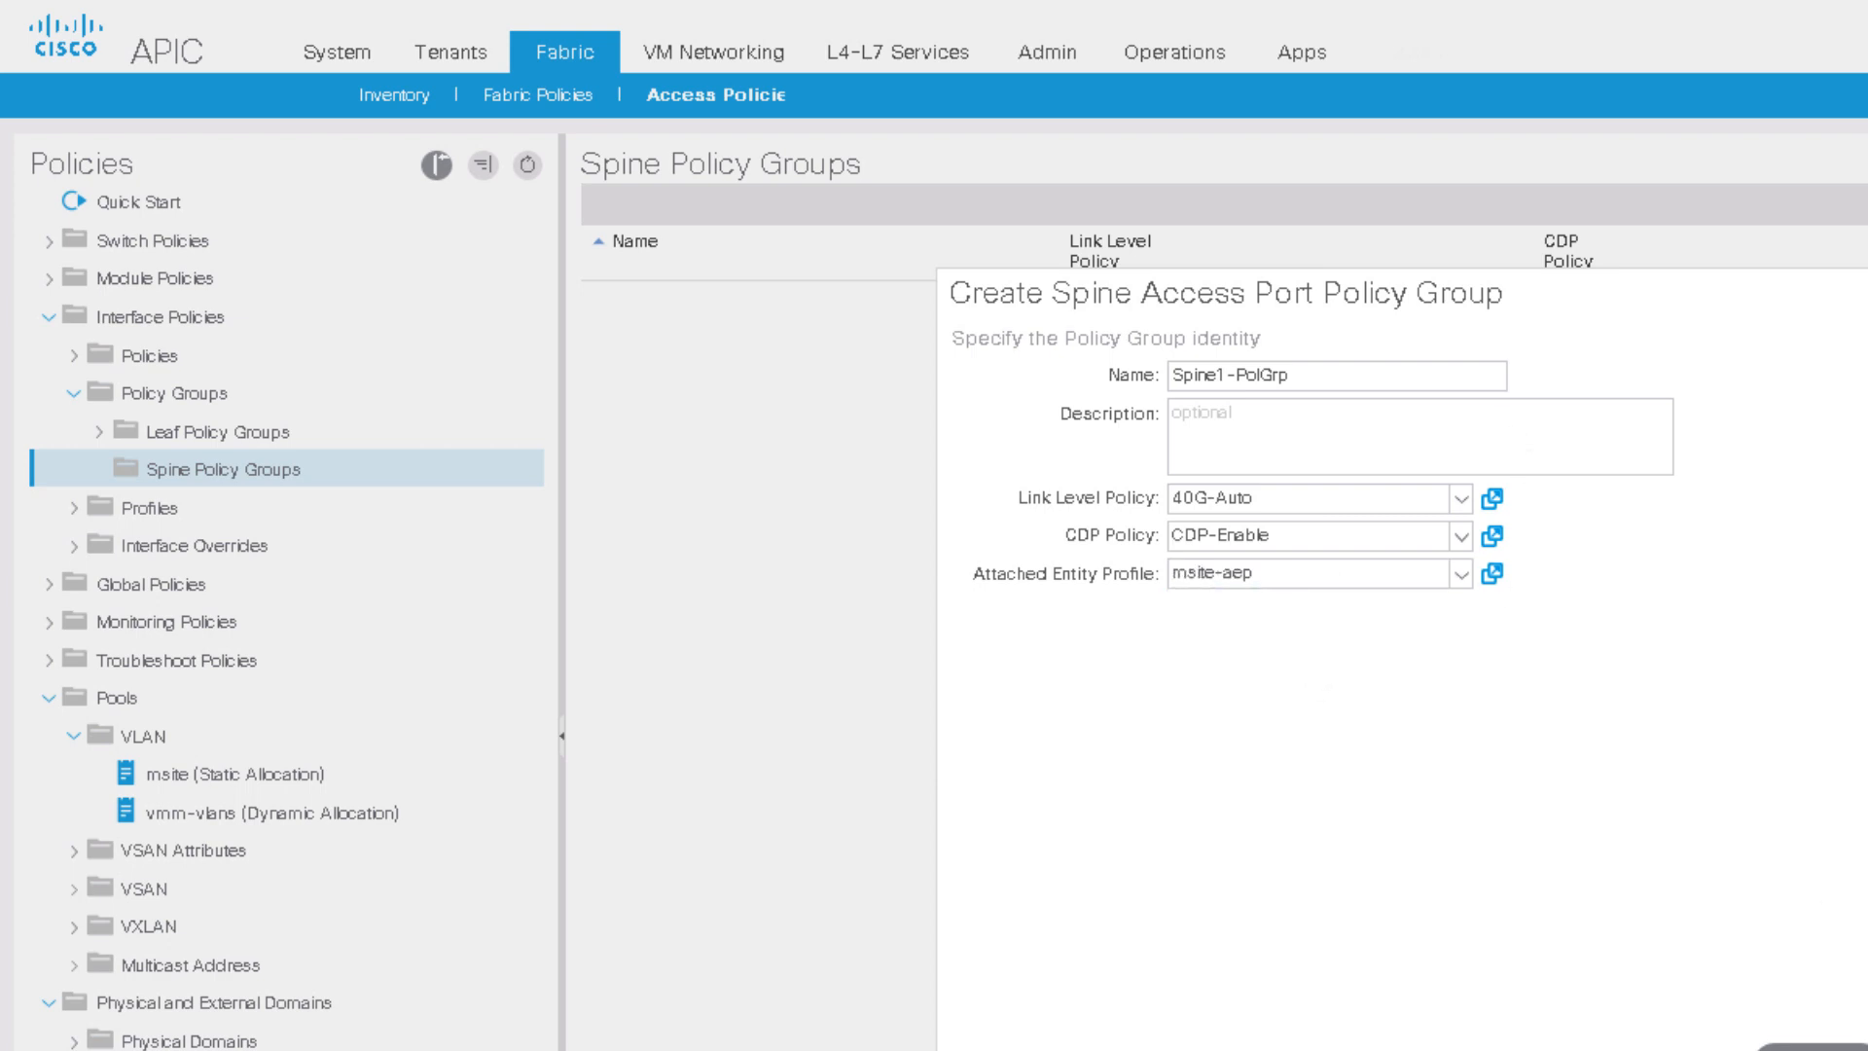
pyautogui.click(1814, 1047)
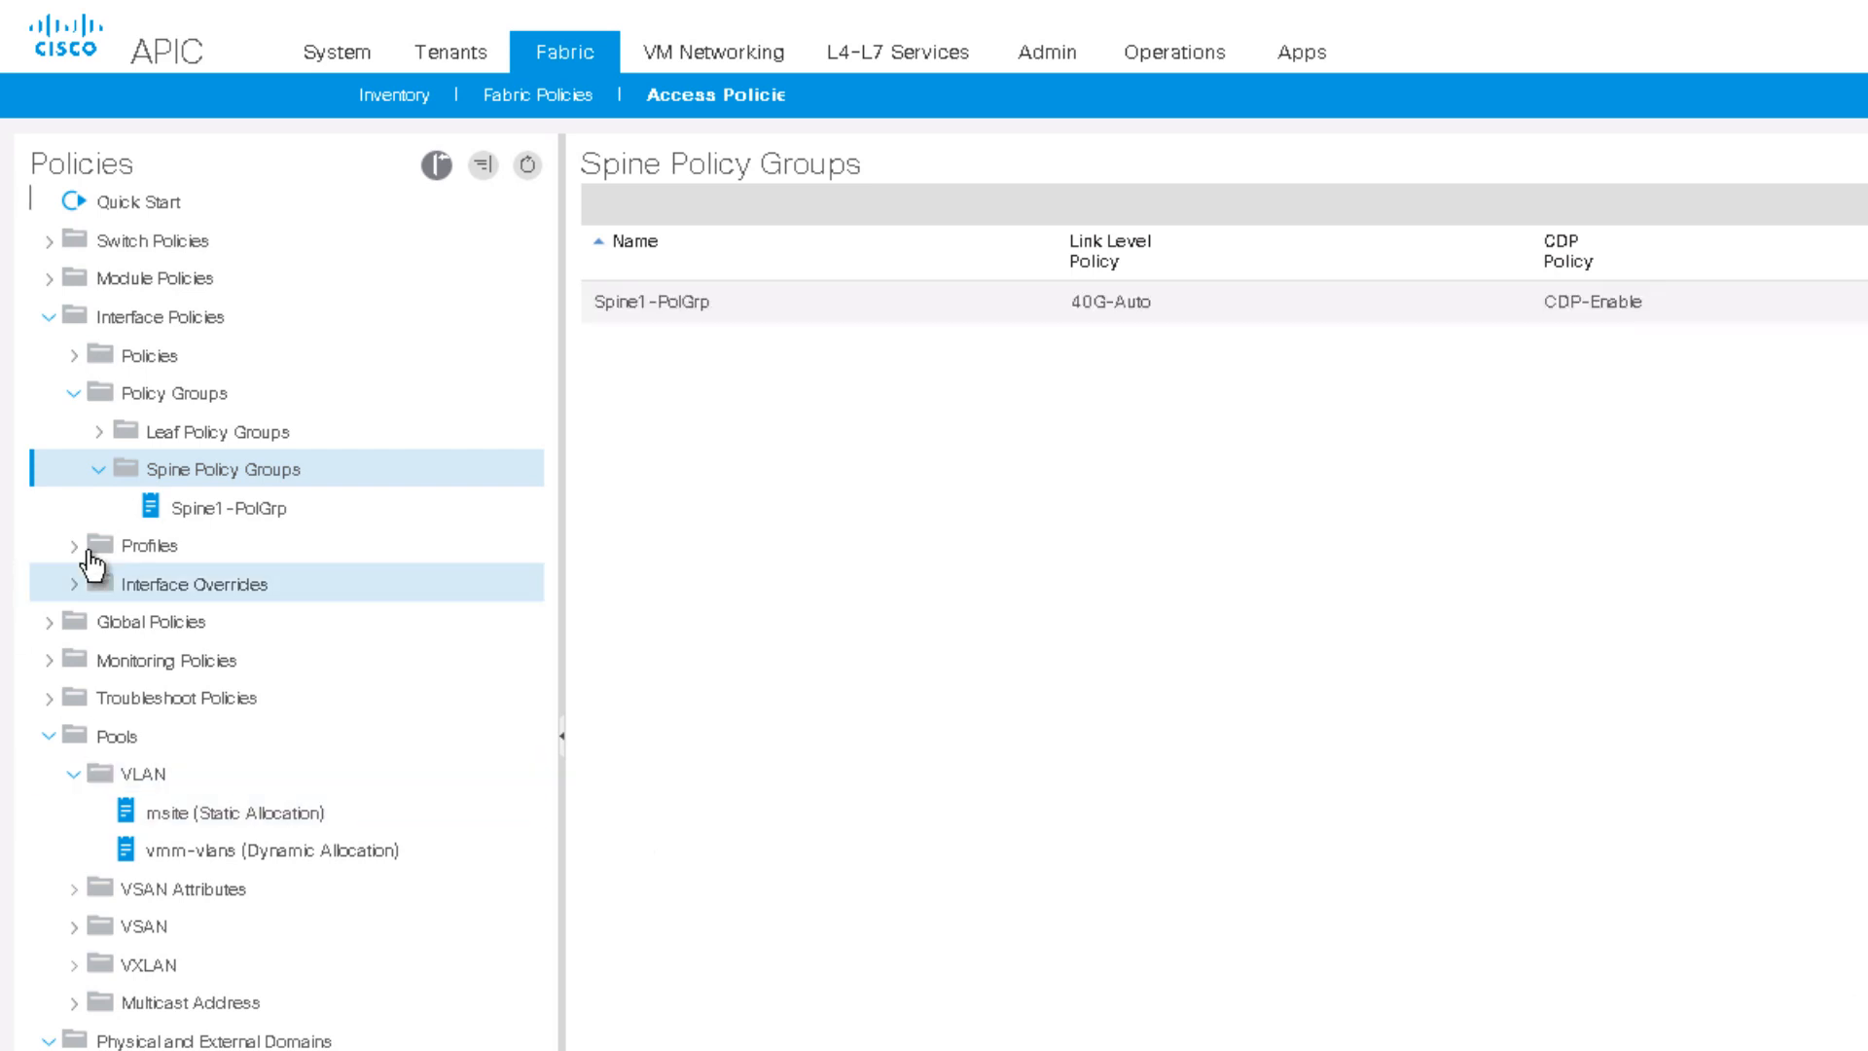
# Step: Start a new spine interface profile named Spine1-IPN
pyautogui.click(77, 548)
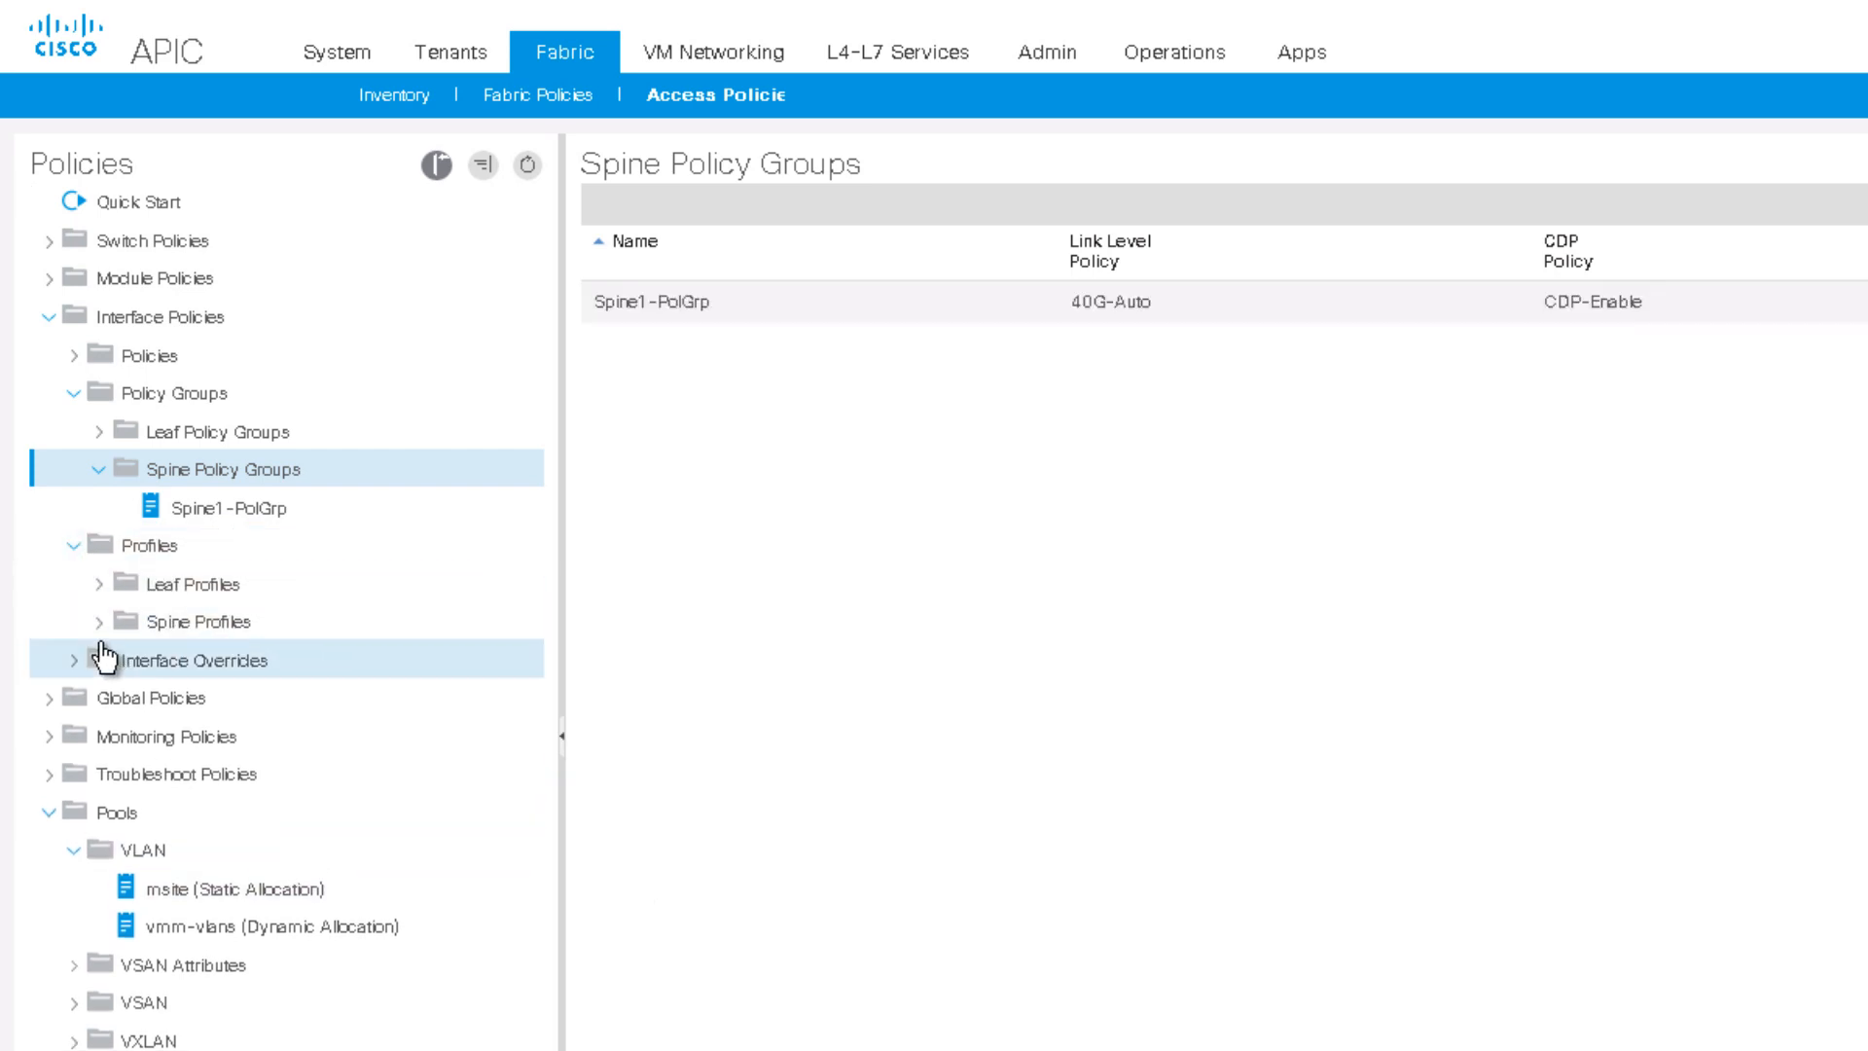
pyautogui.click(98, 624)
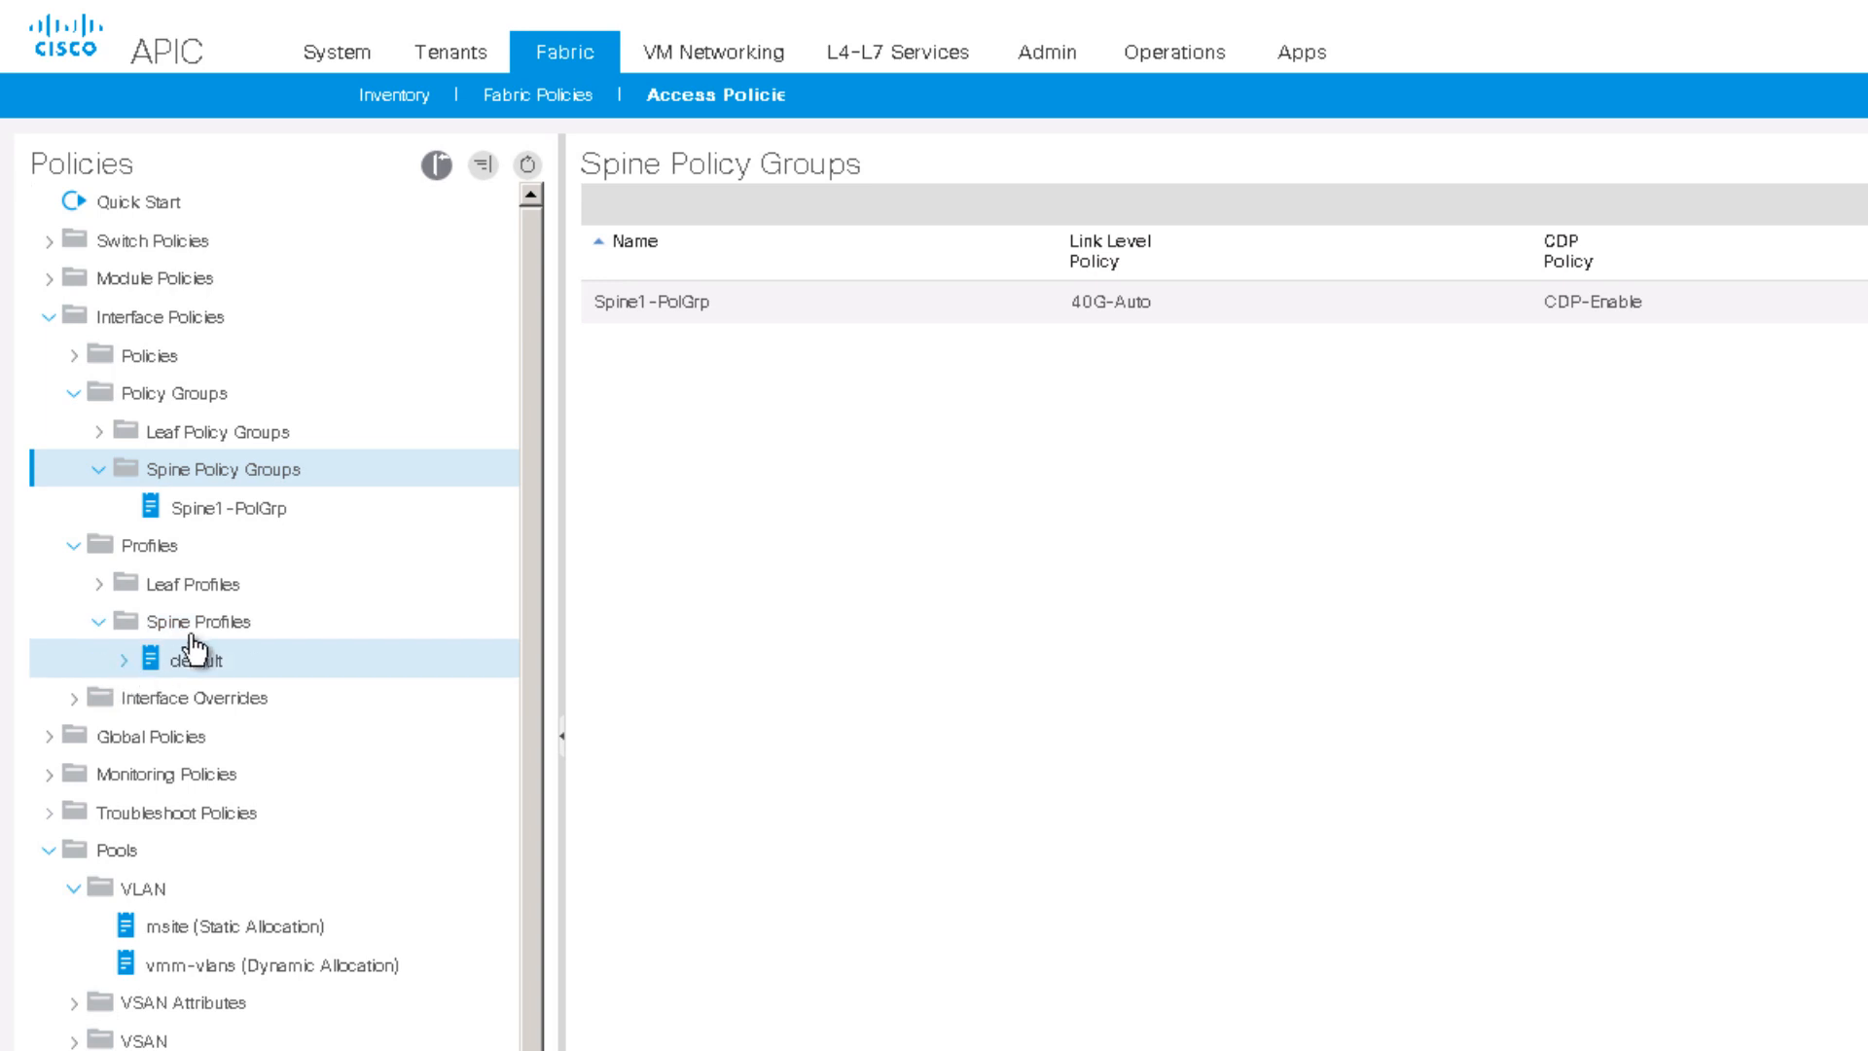
pyautogui.rightClick(223, 637)
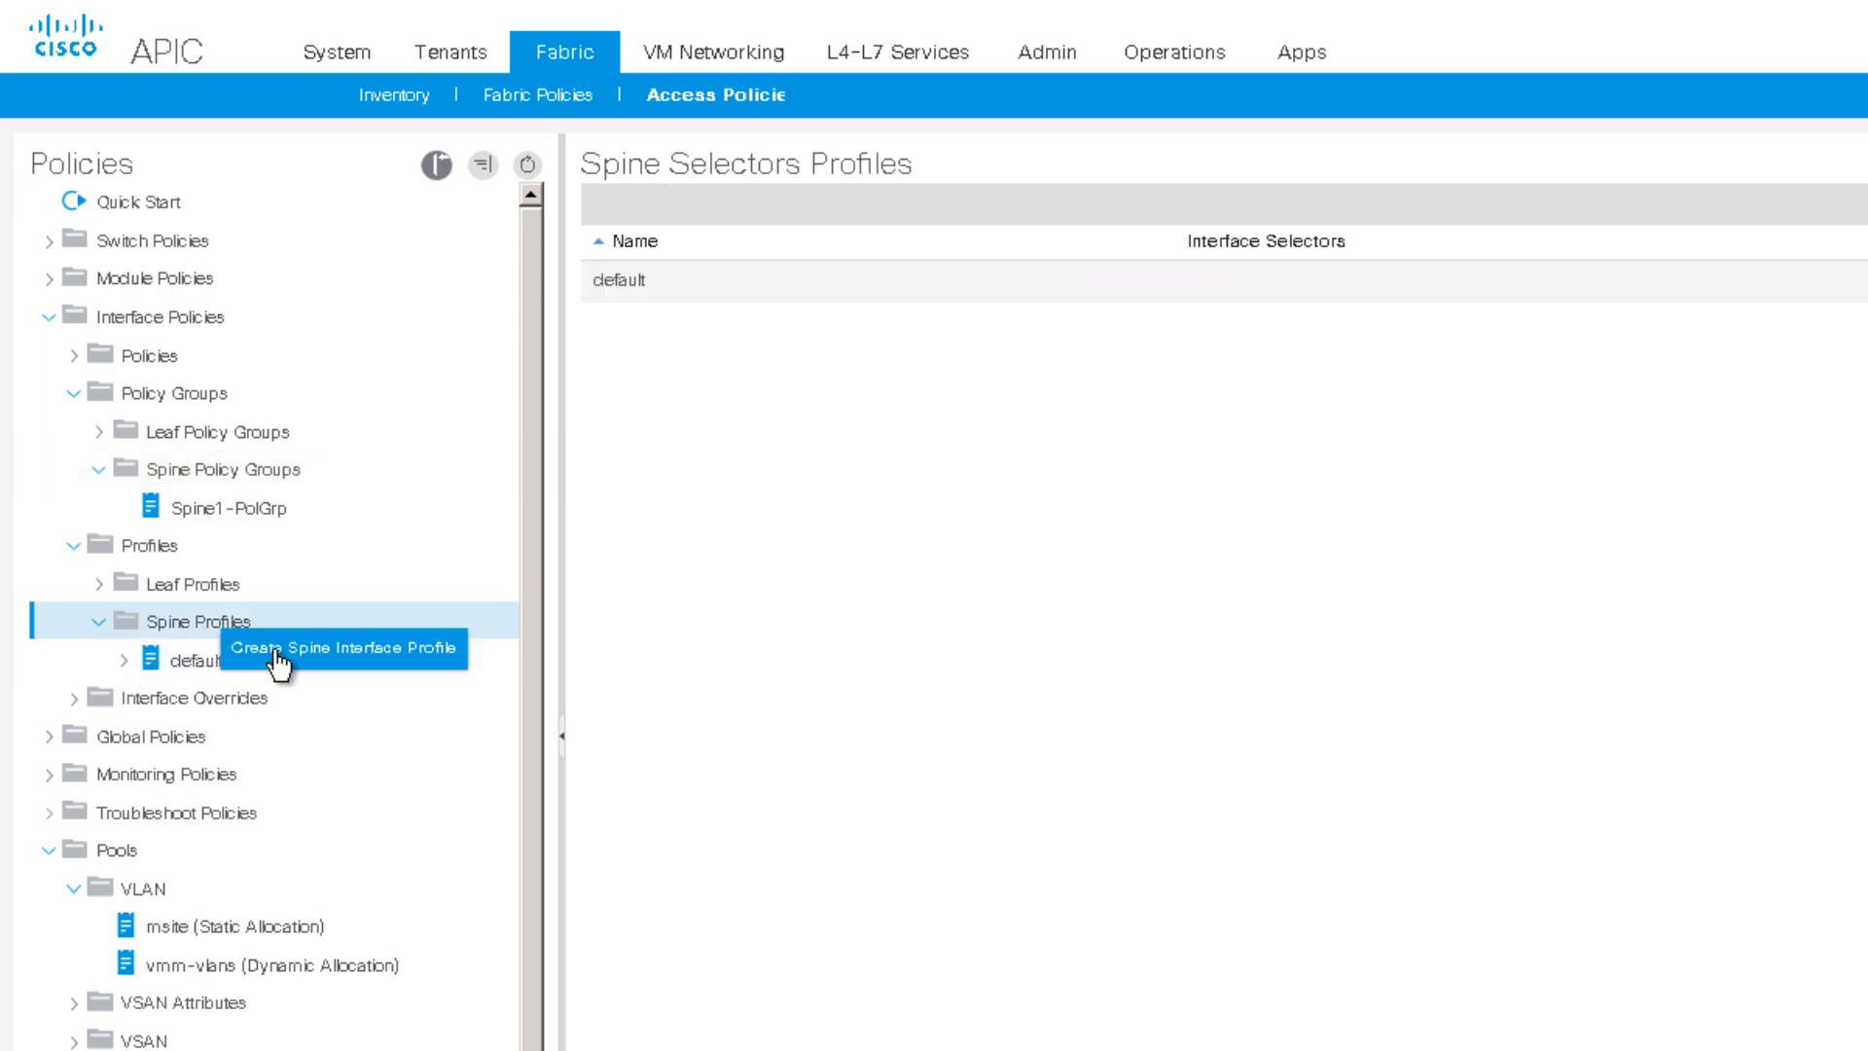
pyautogui.click(278, 650)
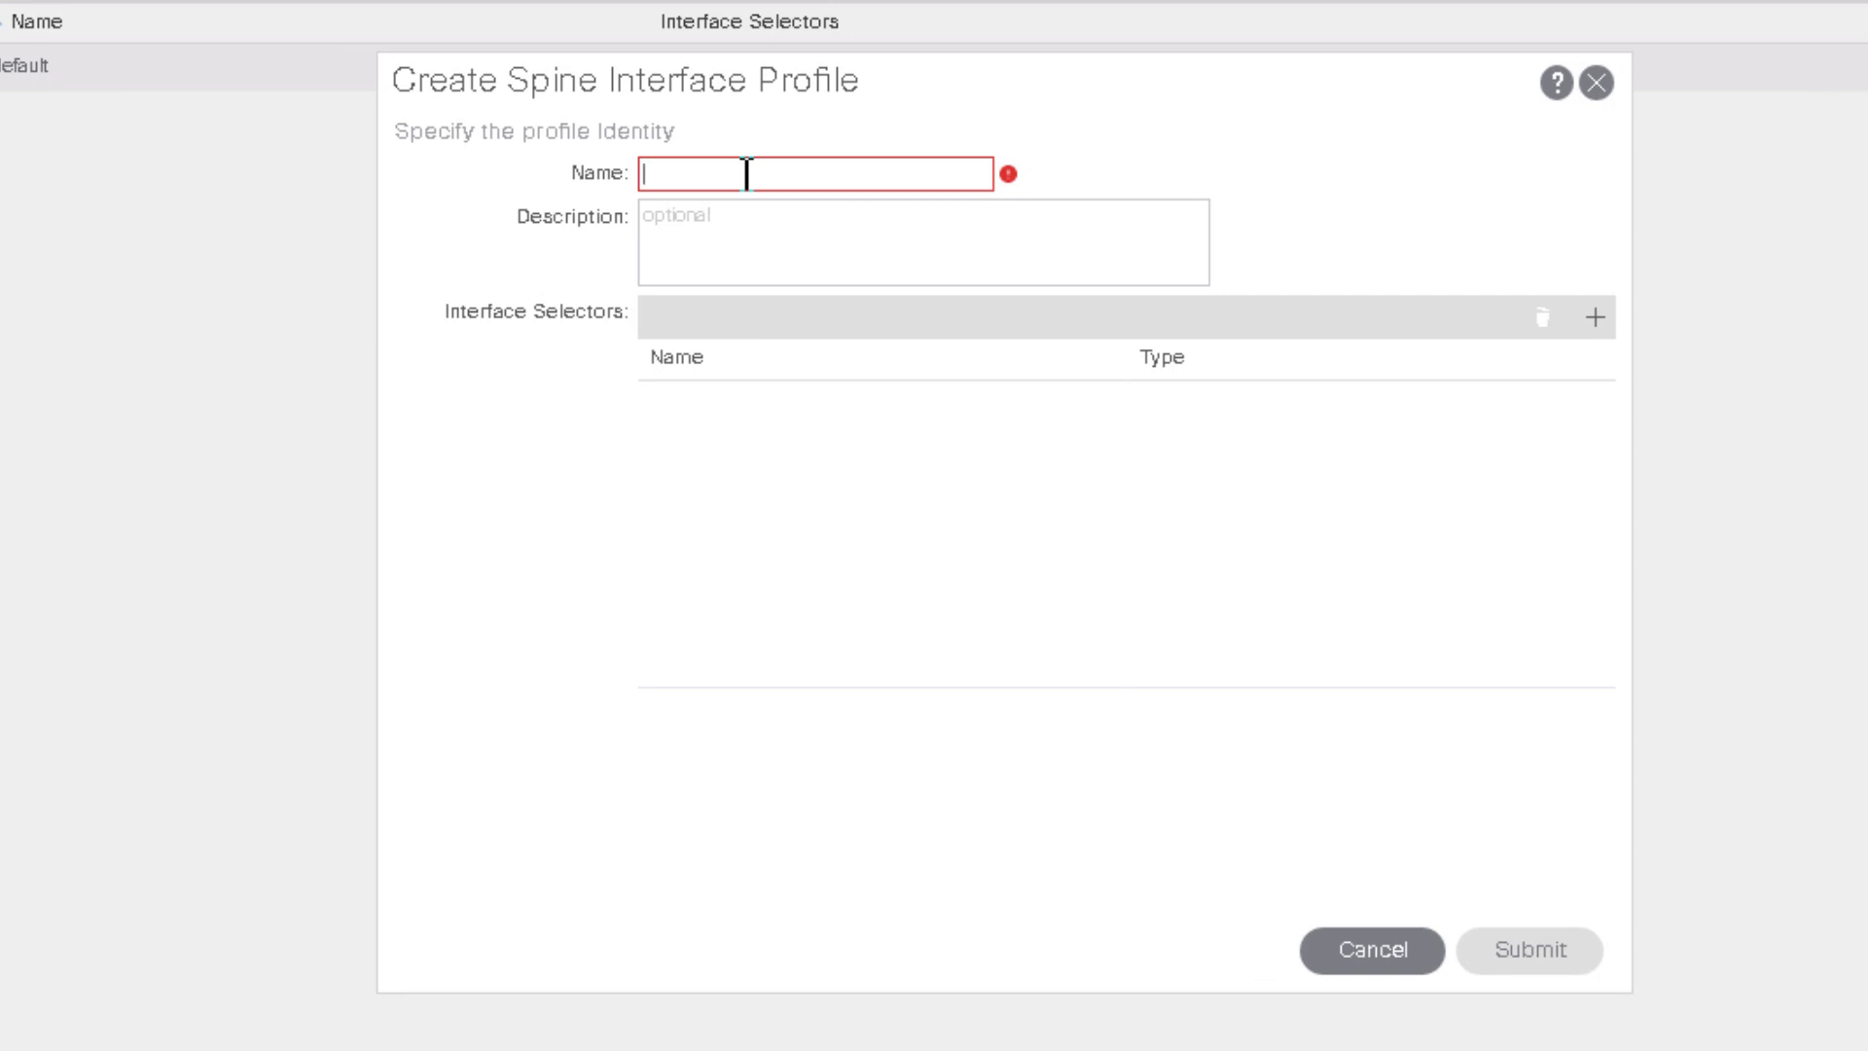
pyautogui.write('Spine1-IPN')
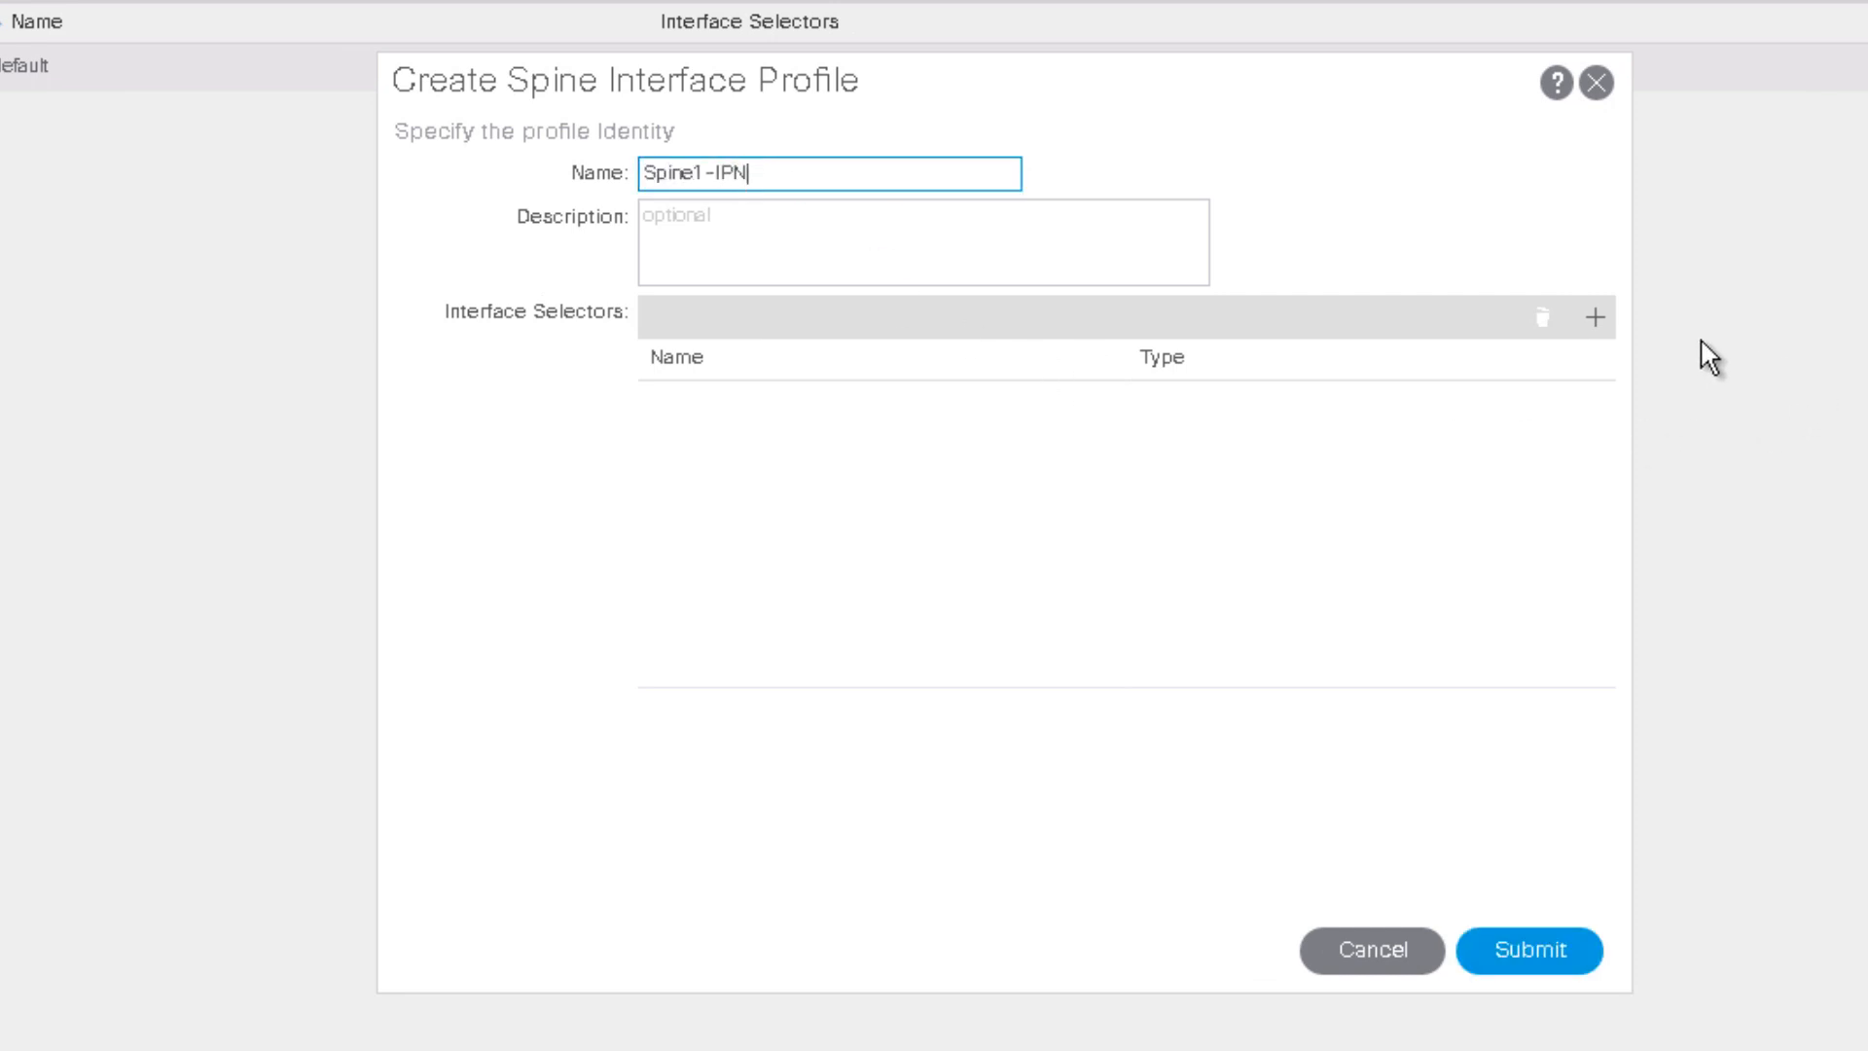
# Step: Add a selector for interface 5/32 using Spine1-PolGrp and submit the profile
pyautogui.click(1595, 318)
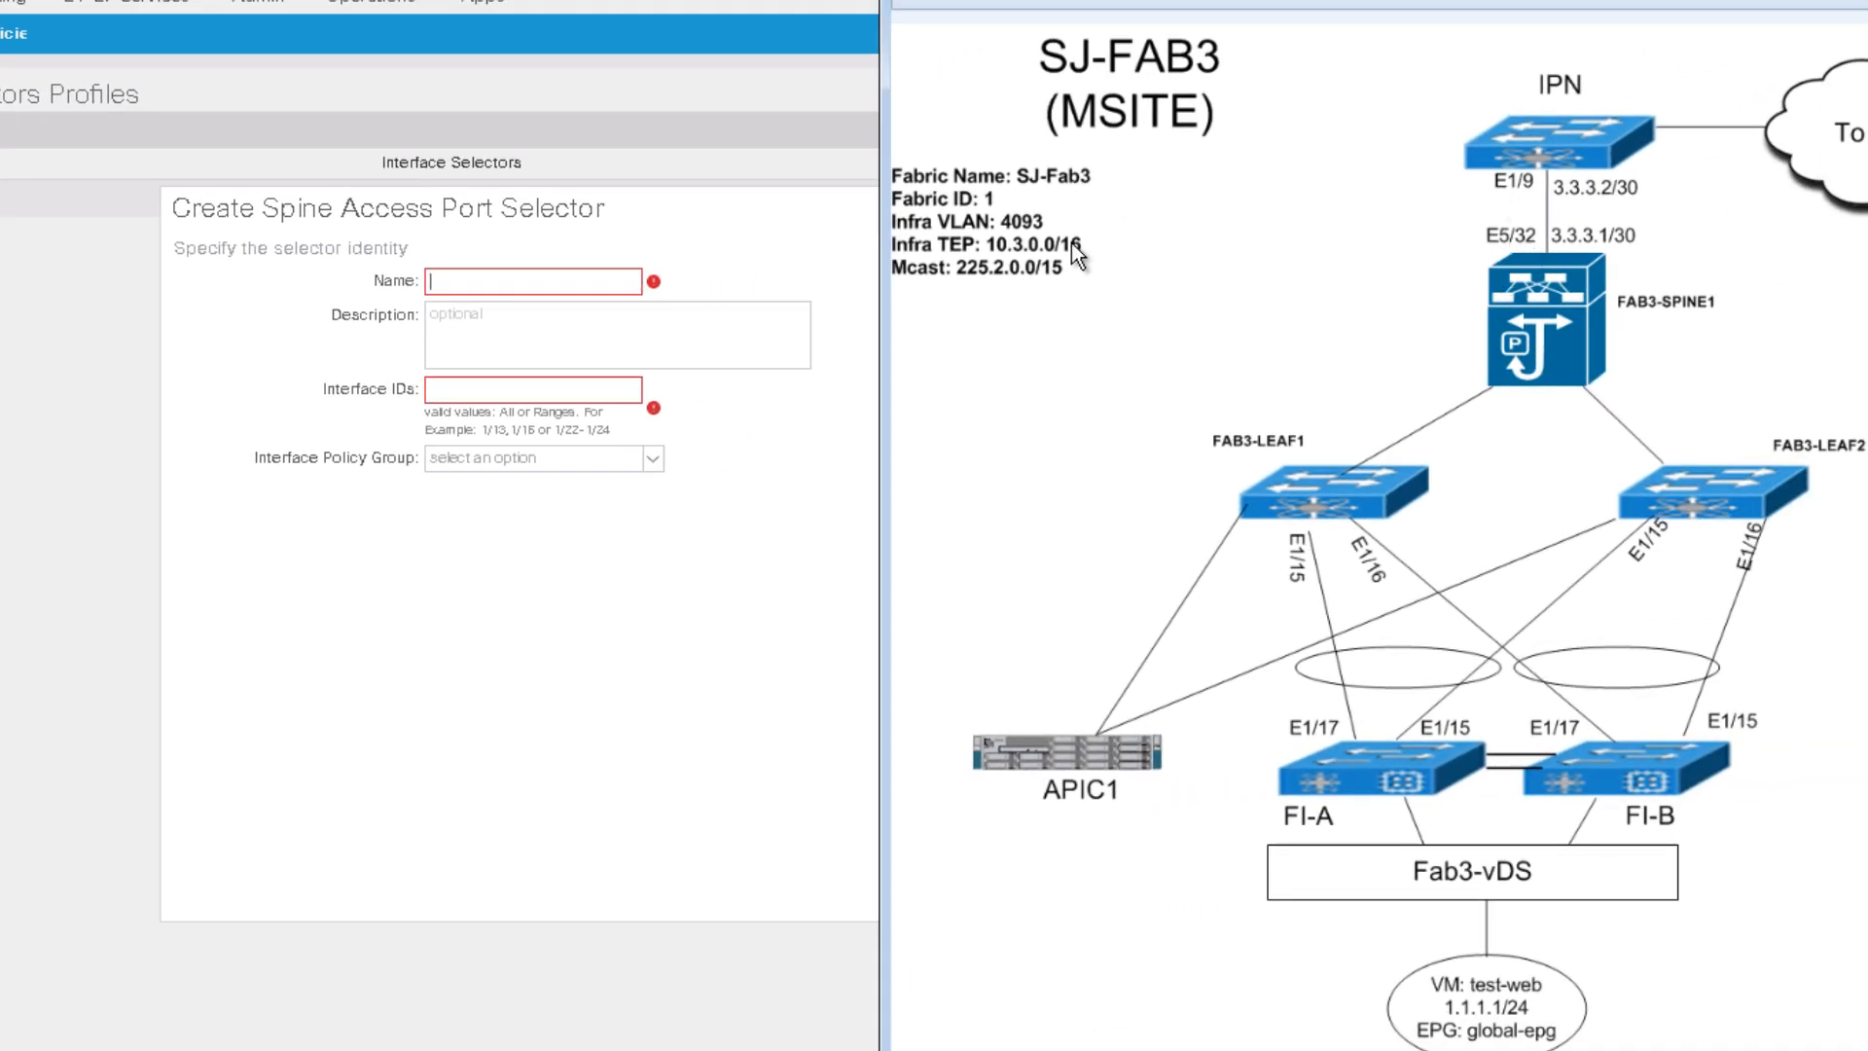
pyautogui.click(811, 315)
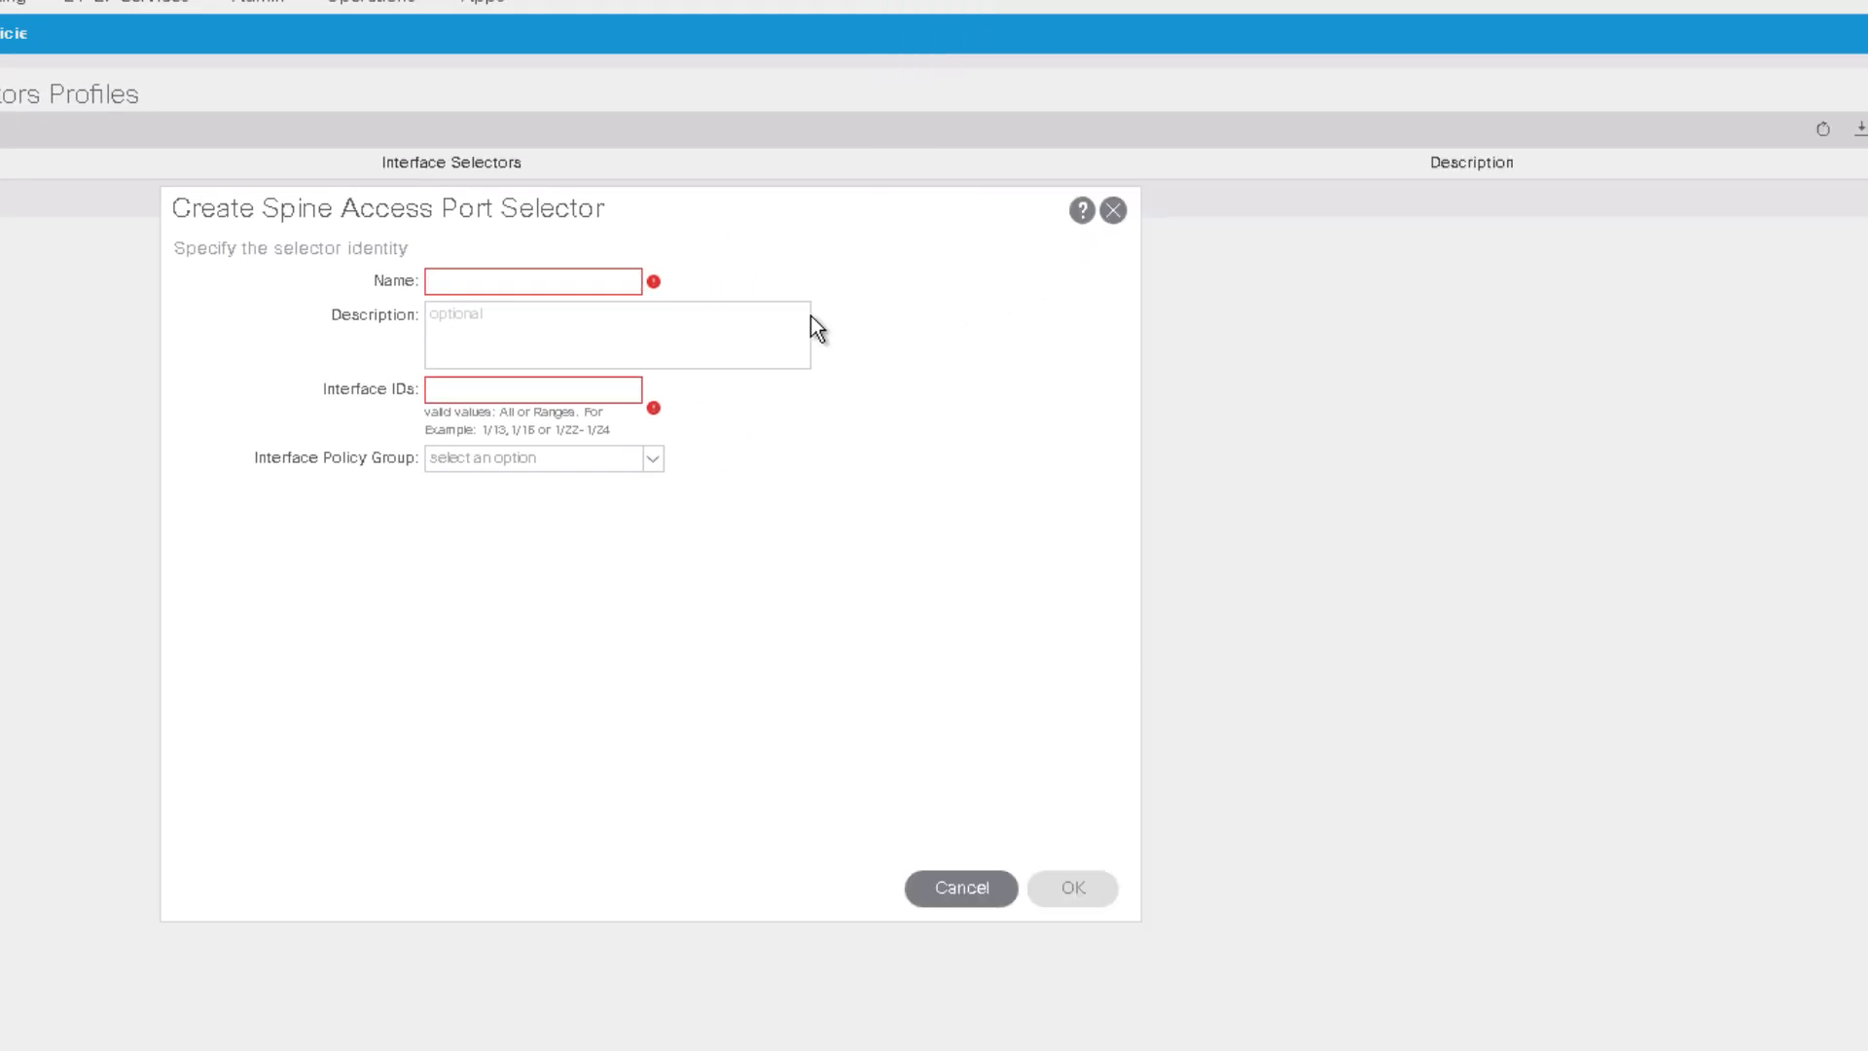
pyautogui.click(552, 279)
pyautogui.write('Spine1-IPN')
pyautogui.click(492, 399)
pyautogui.write('5/')
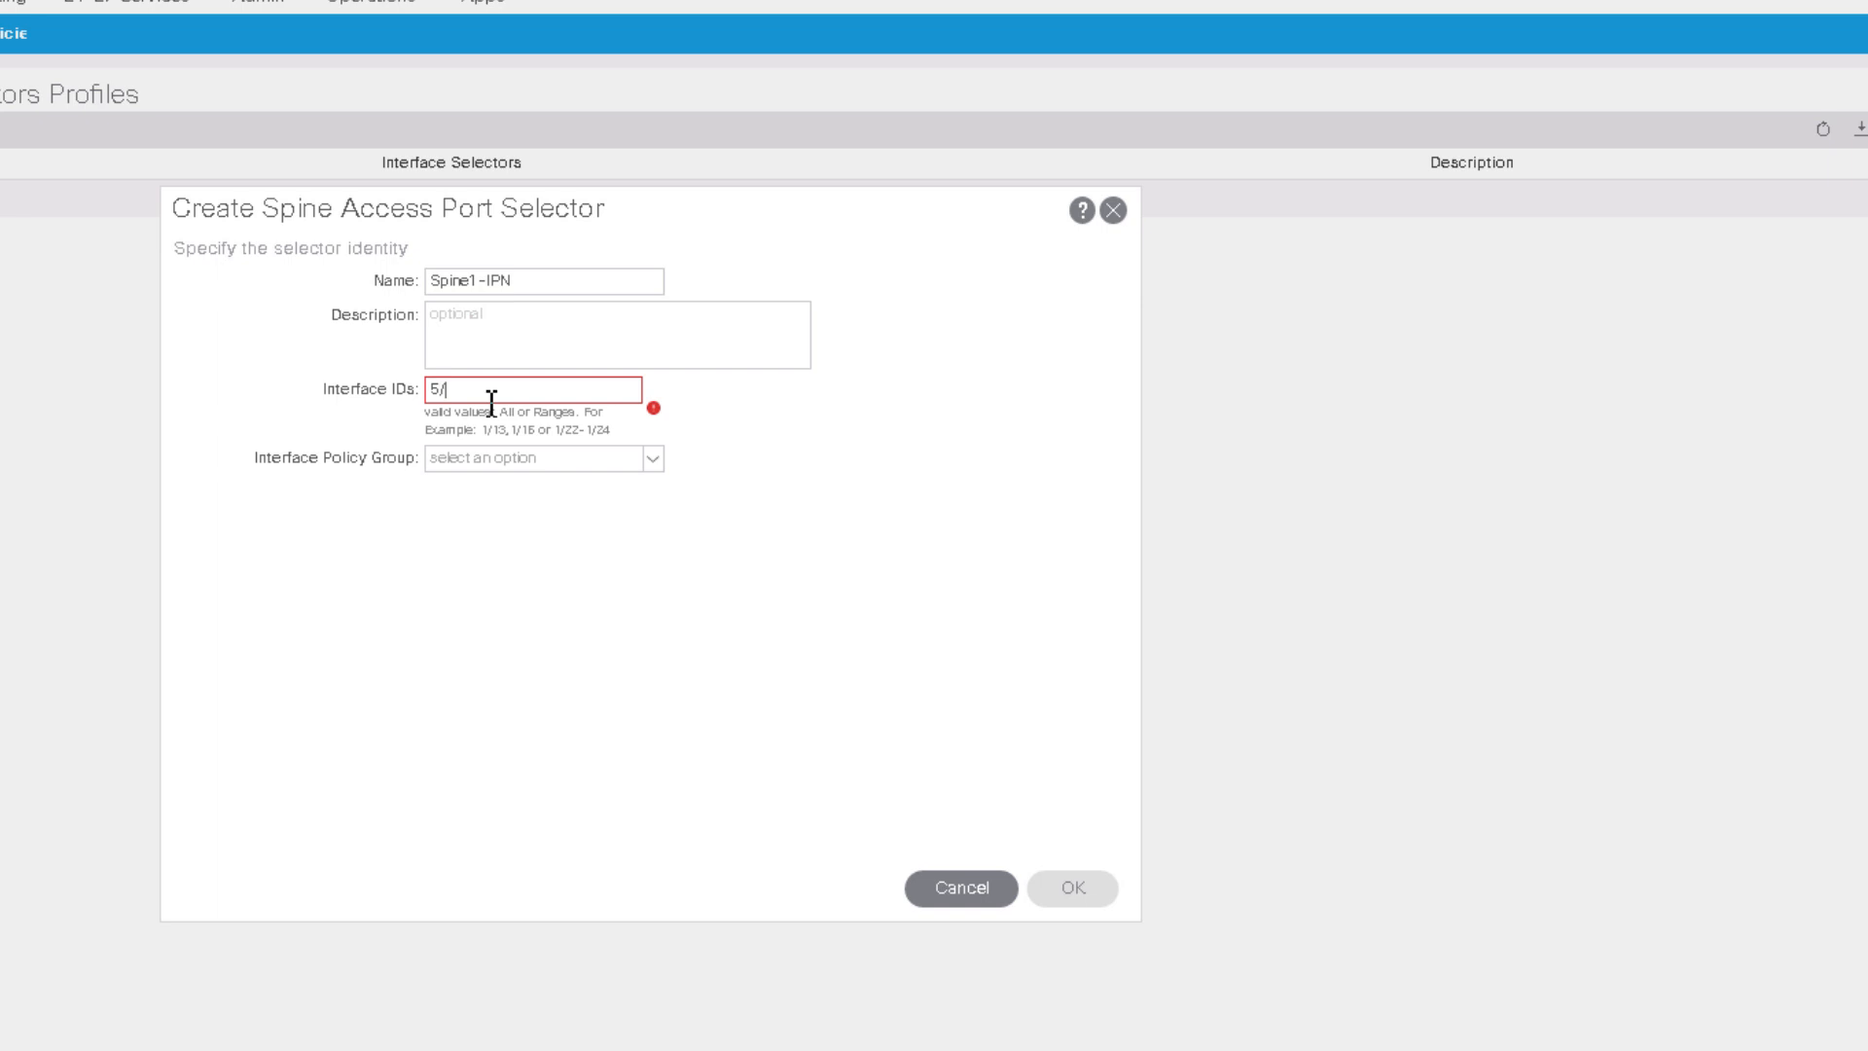
pyautogui.write('32')
pyautogui.click(603, 460)
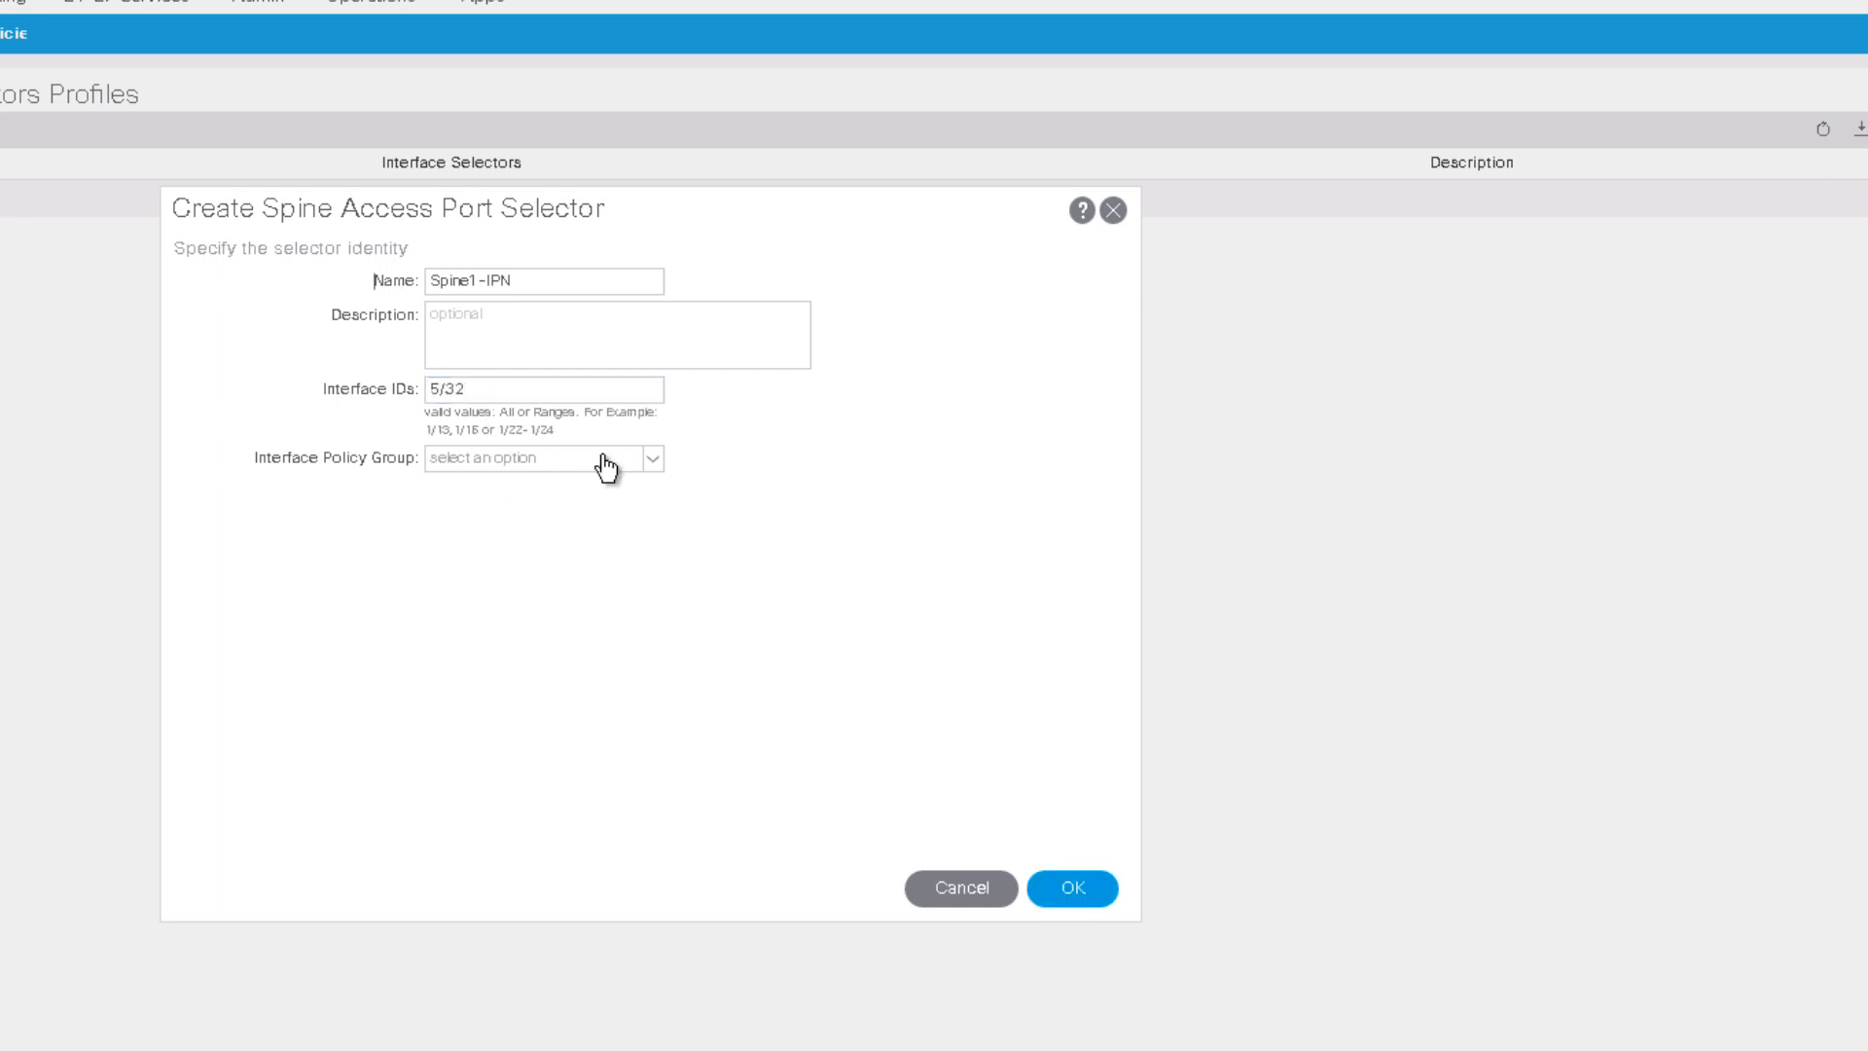
pyautogui.click(548, 498)
pyautogui.click(1089, 893)
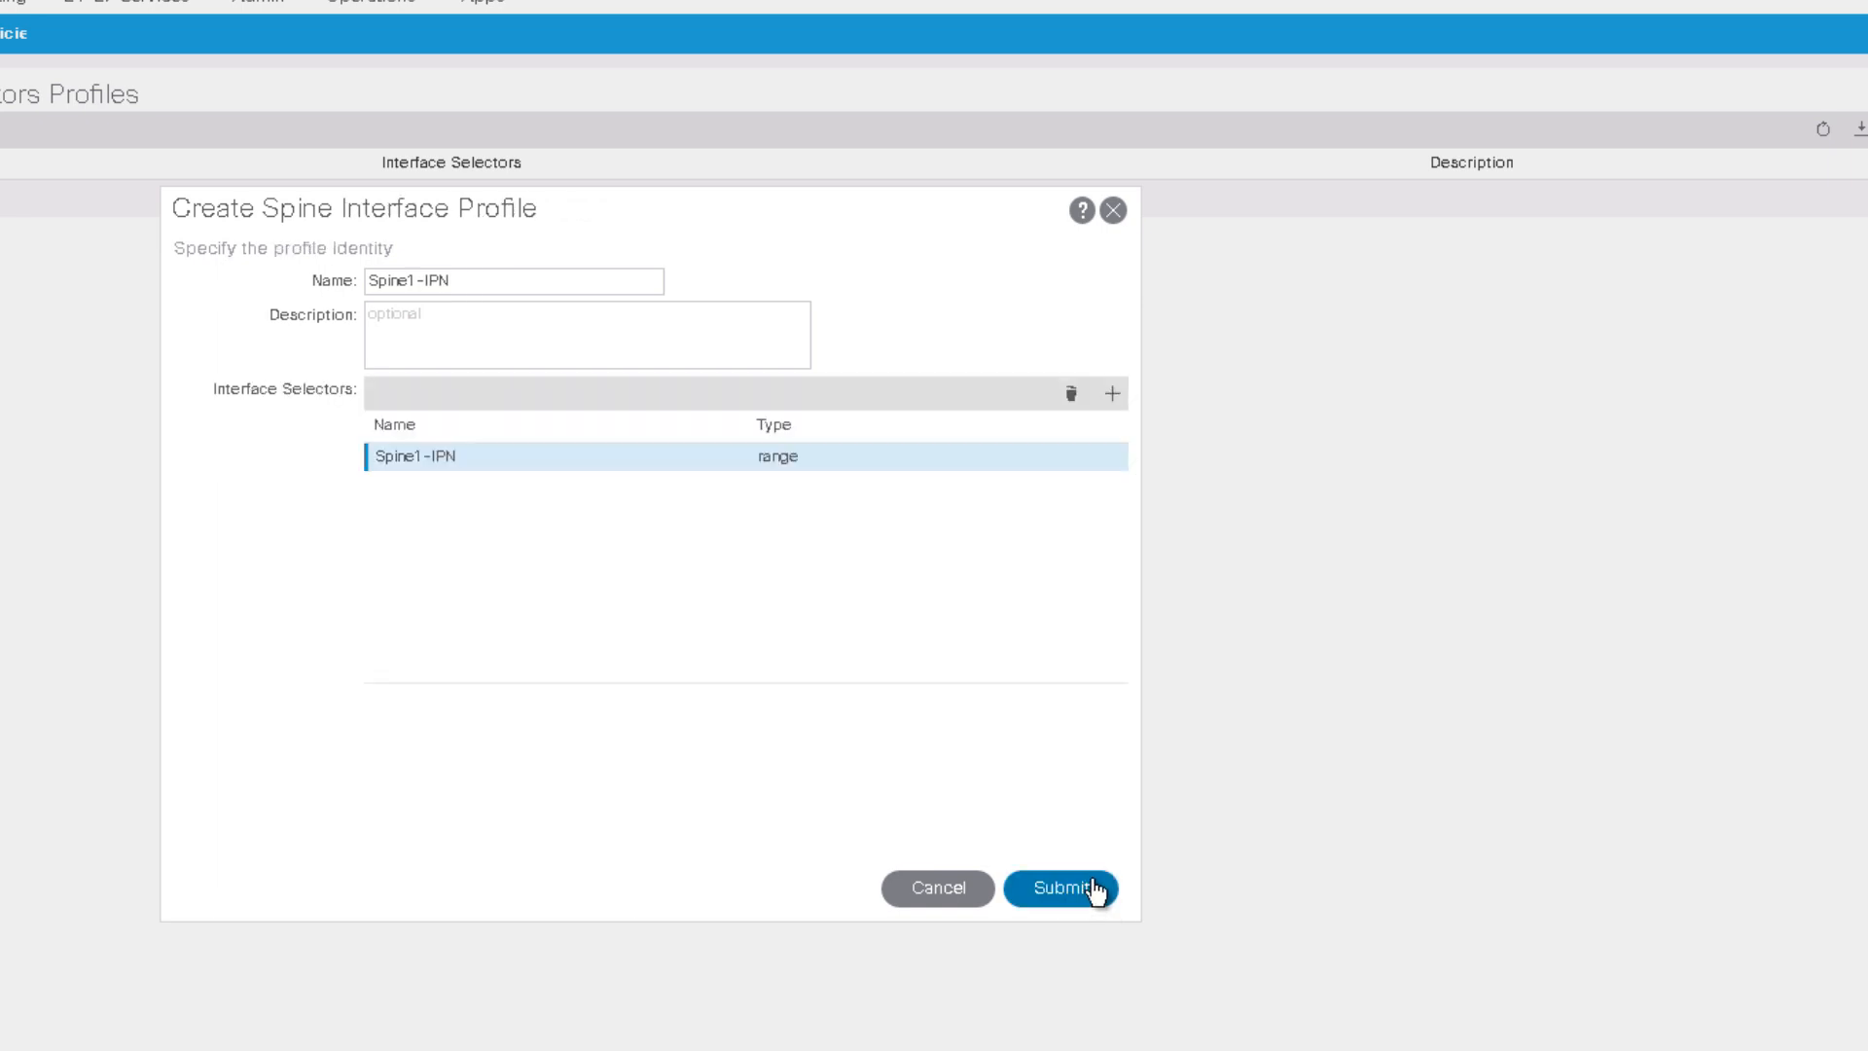
pyautogui.click(1105, 887)
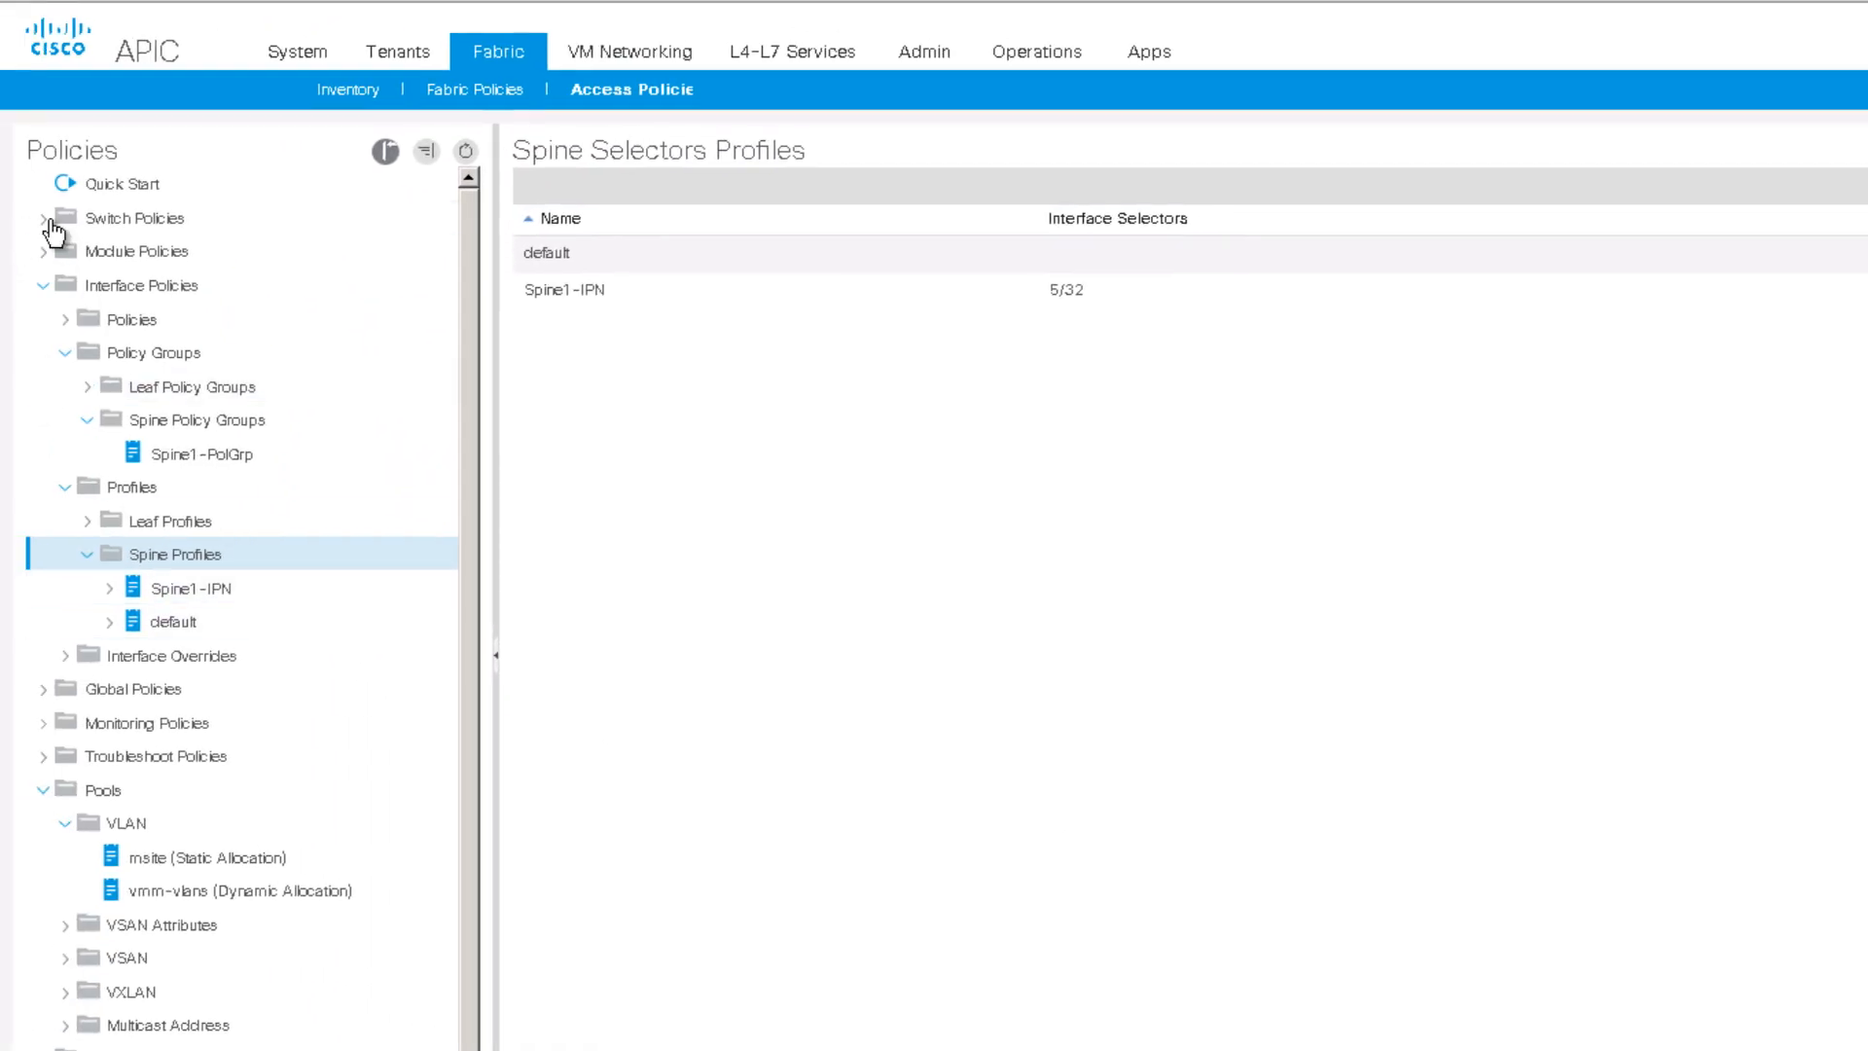
# Step: Start a new spine switch profile named Spine1
pyautogui.click(45, 219)
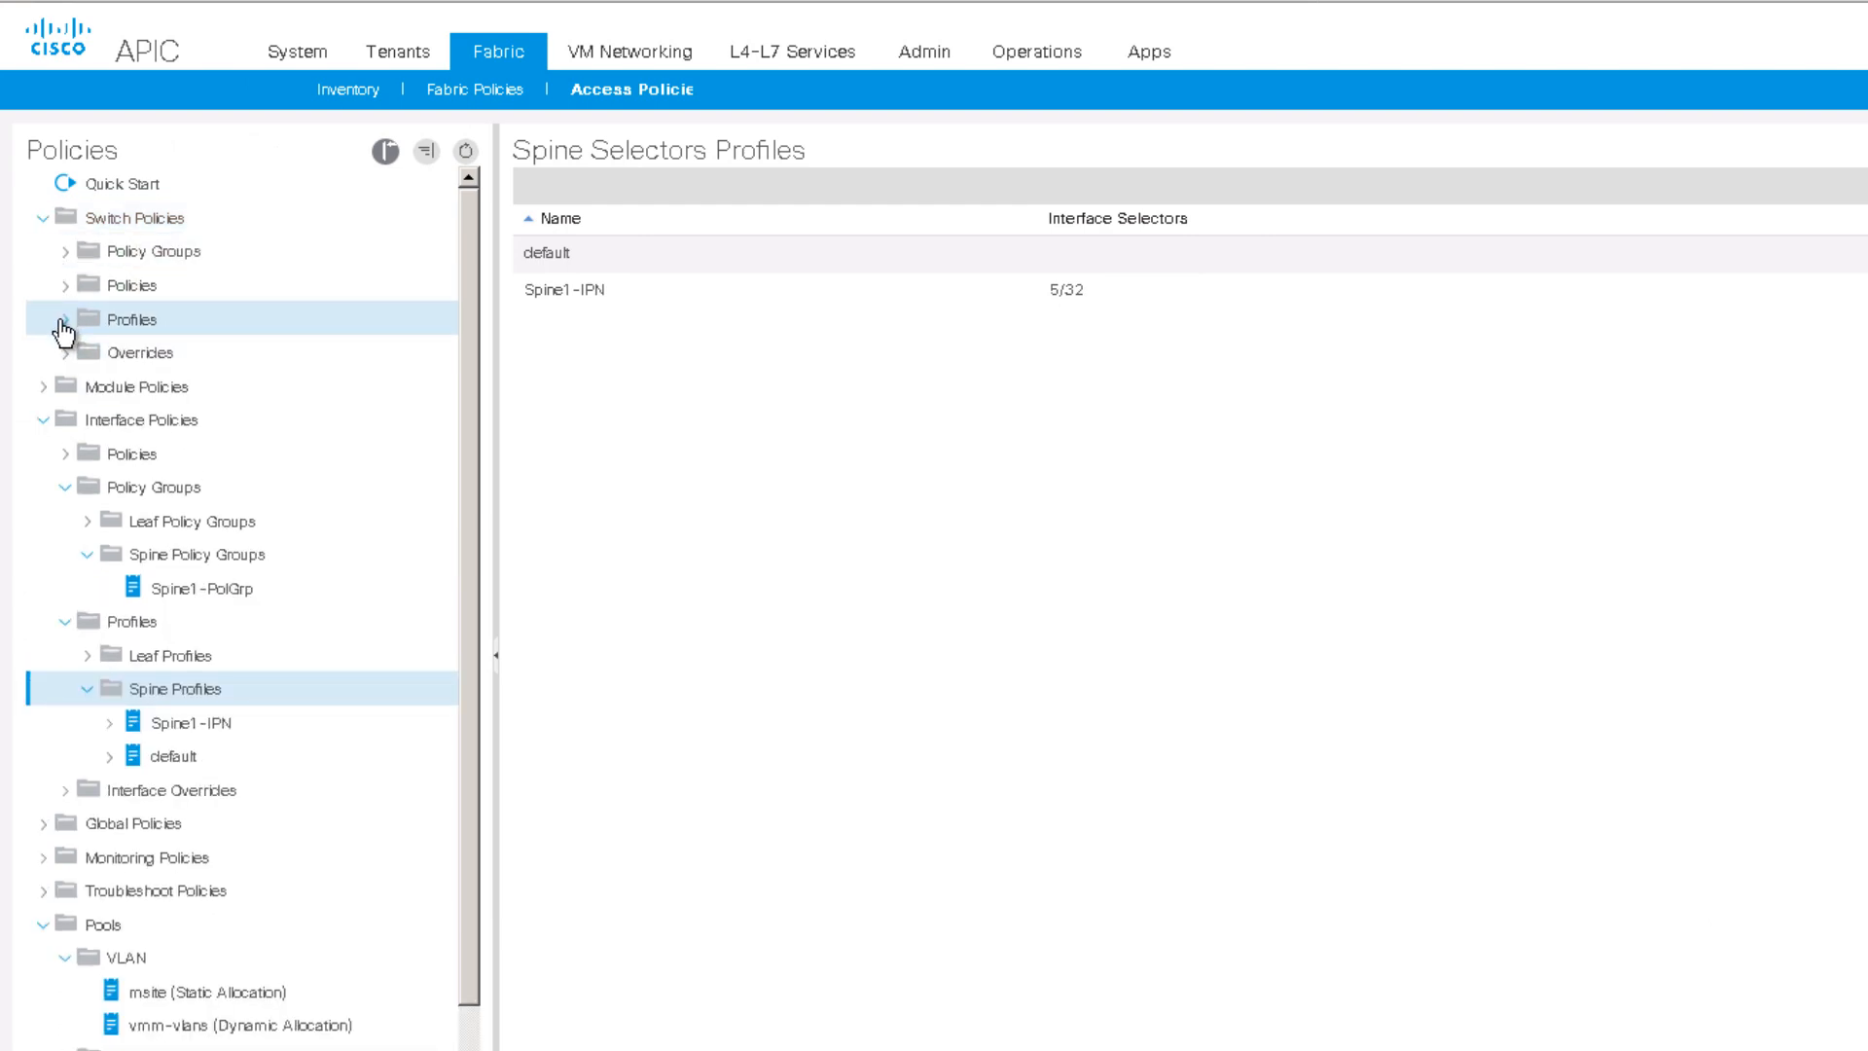
pyautogui.click(64, 321)
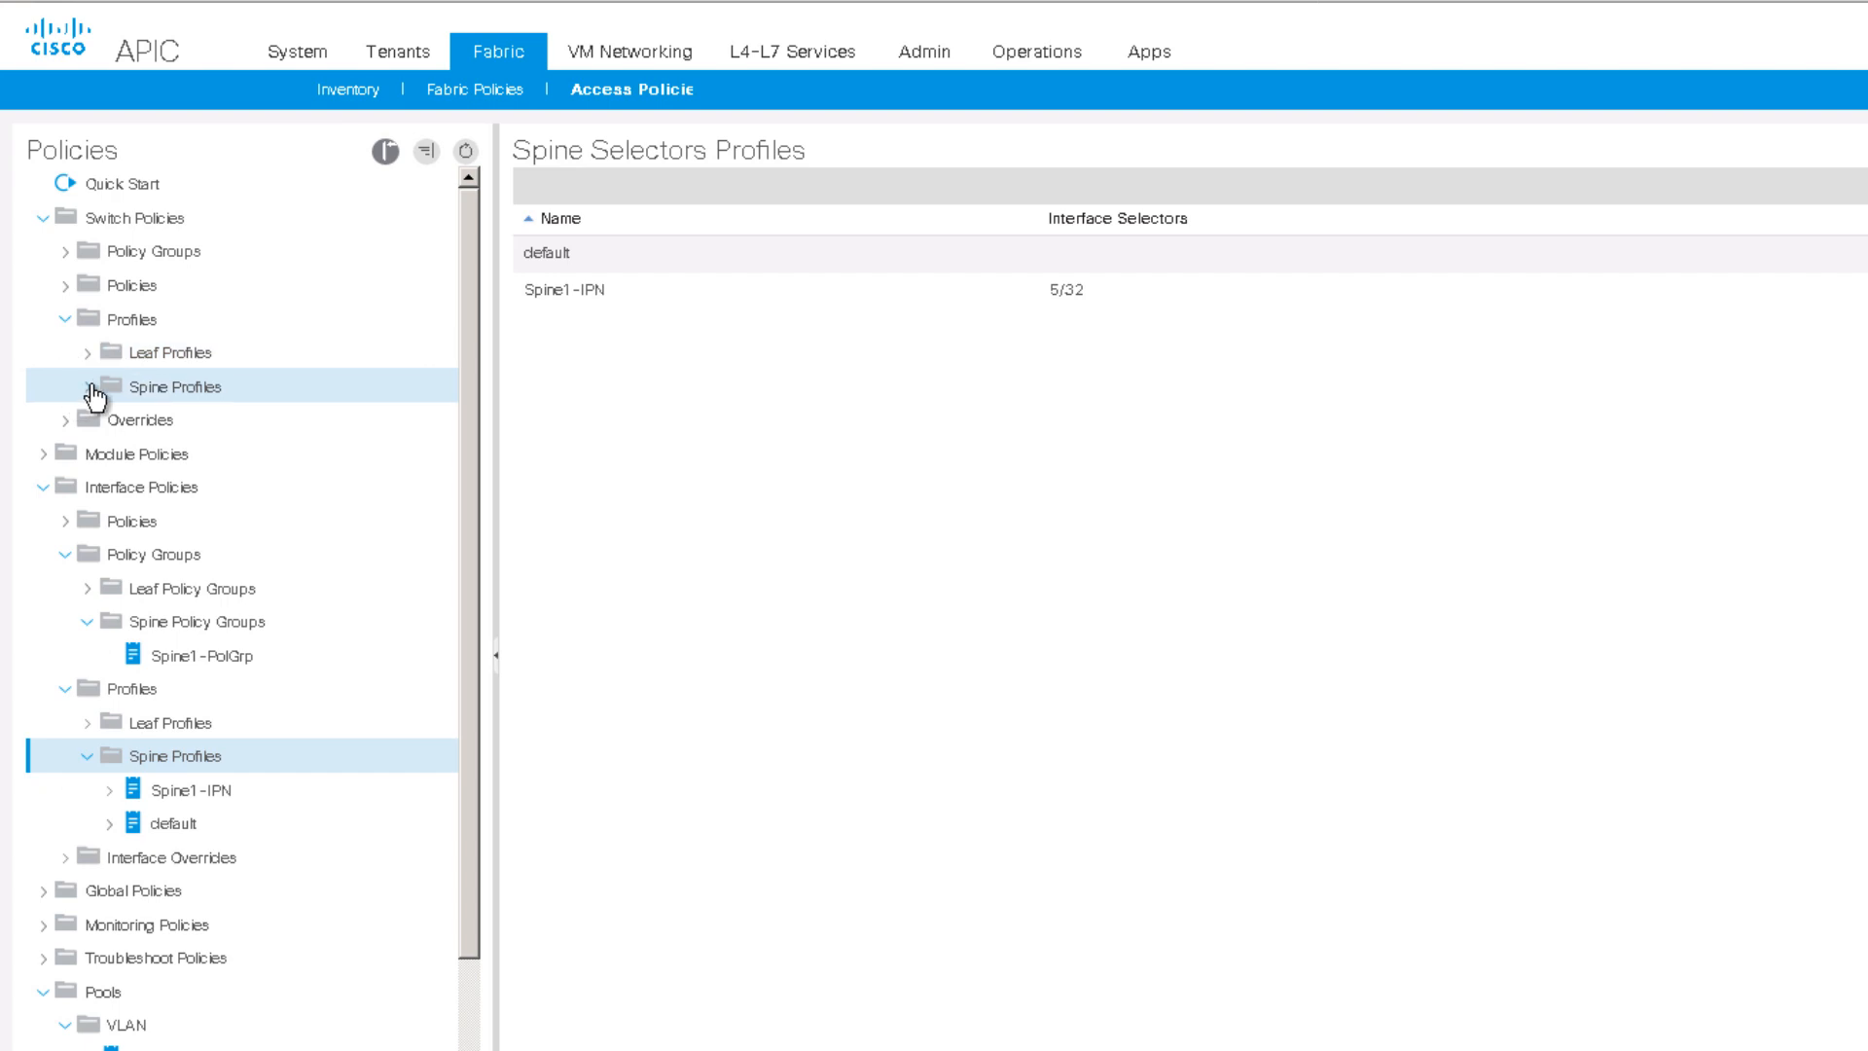
pyautogui.click(92, 392)
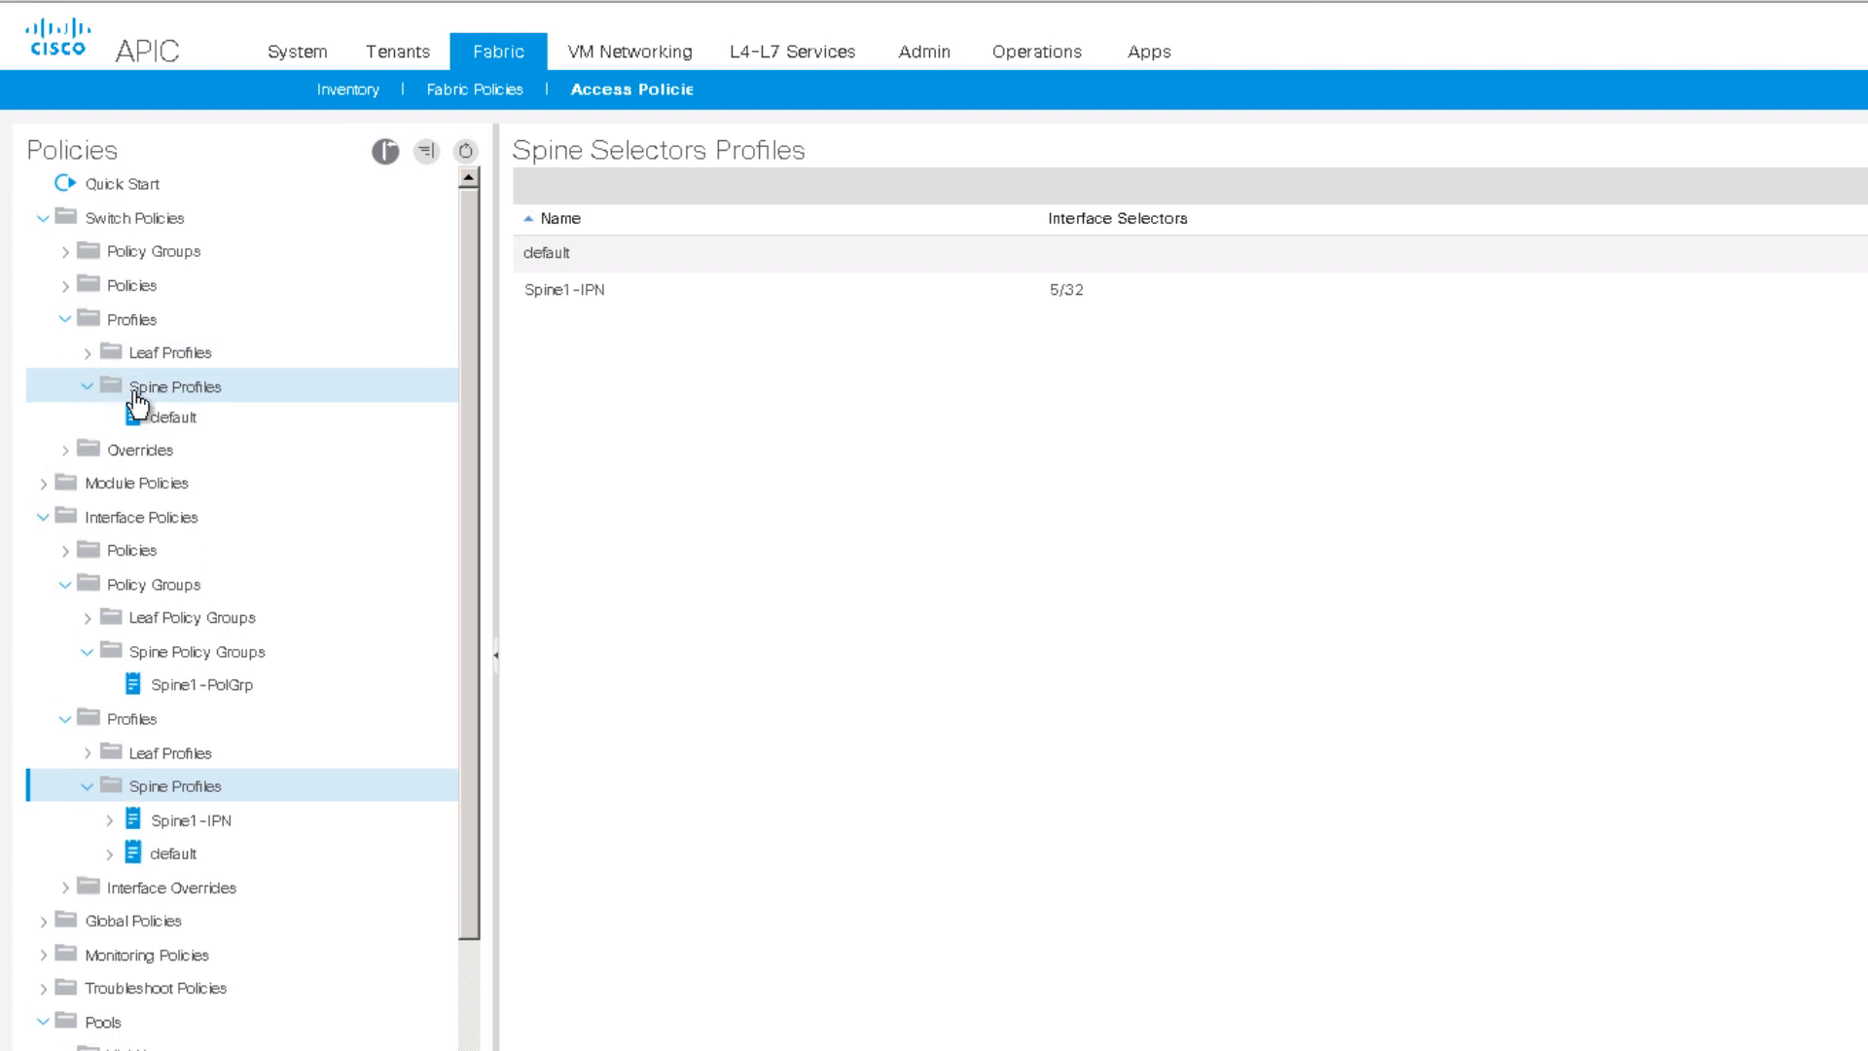
pyautogui.click(190, 394)
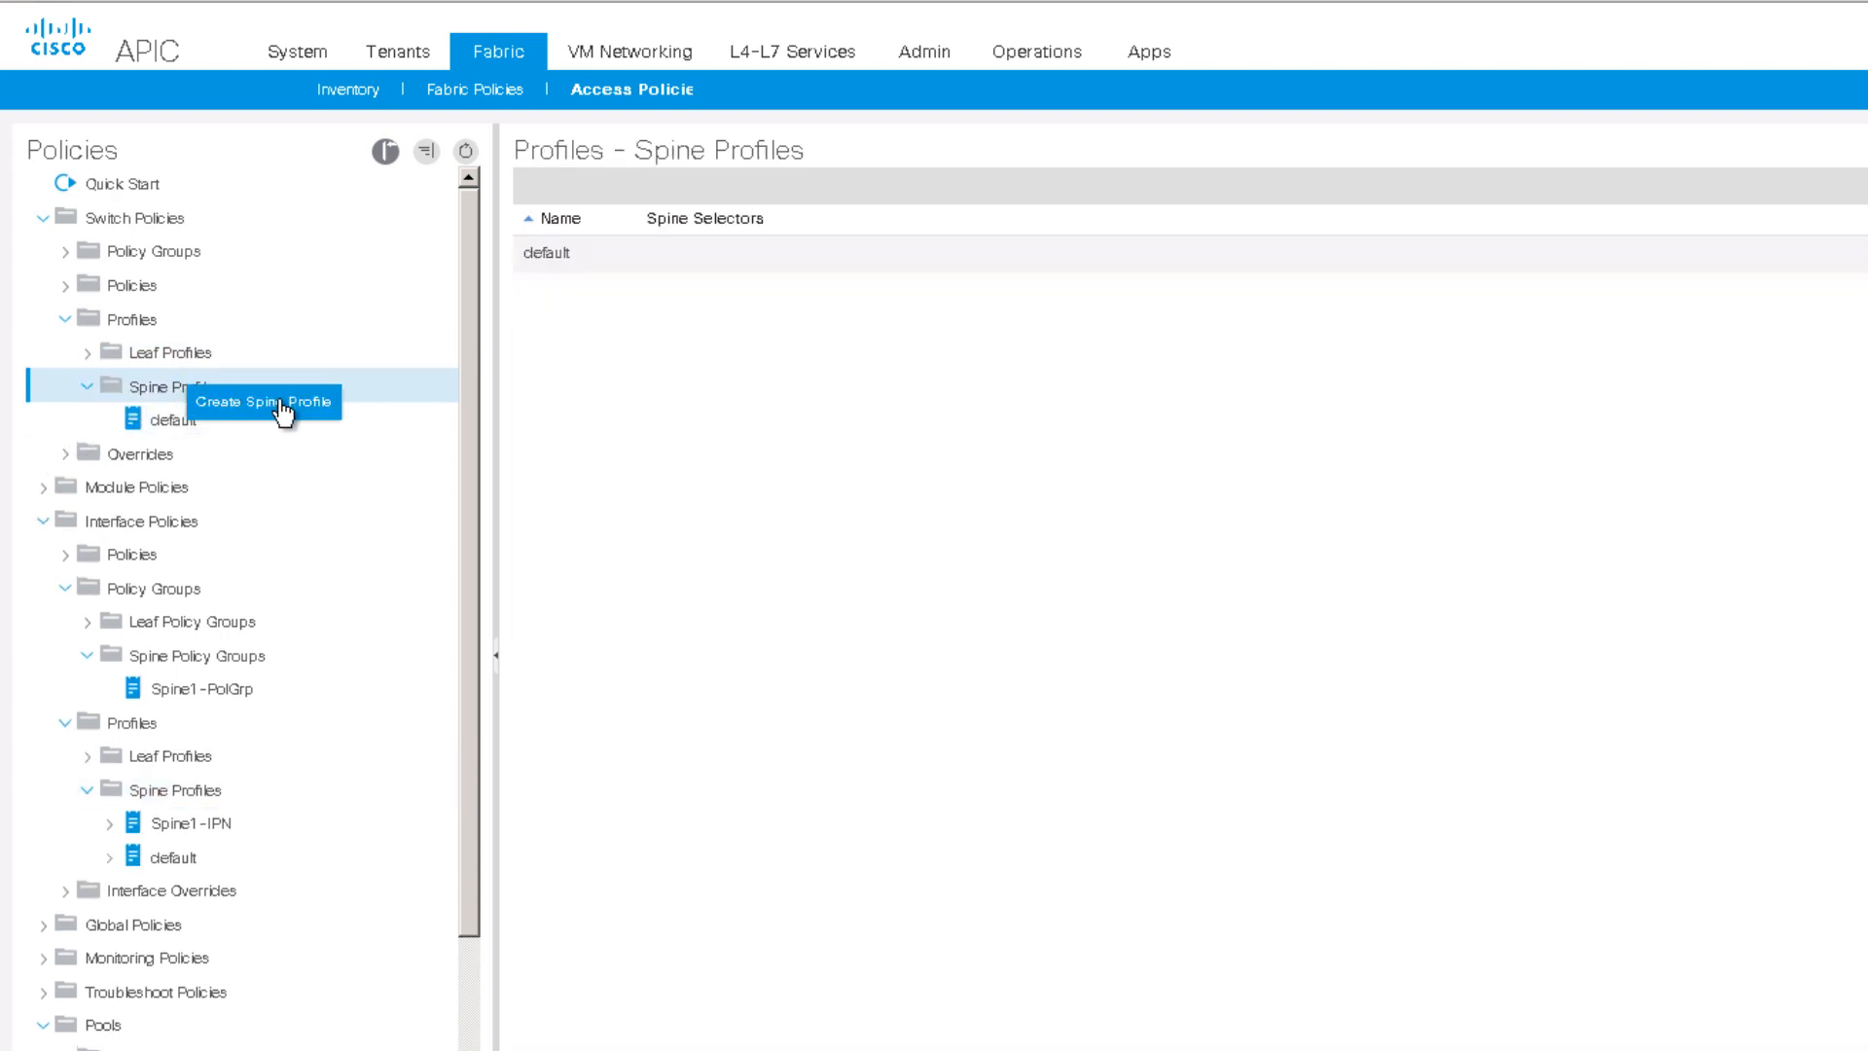
pyautogui.click(238, 403)
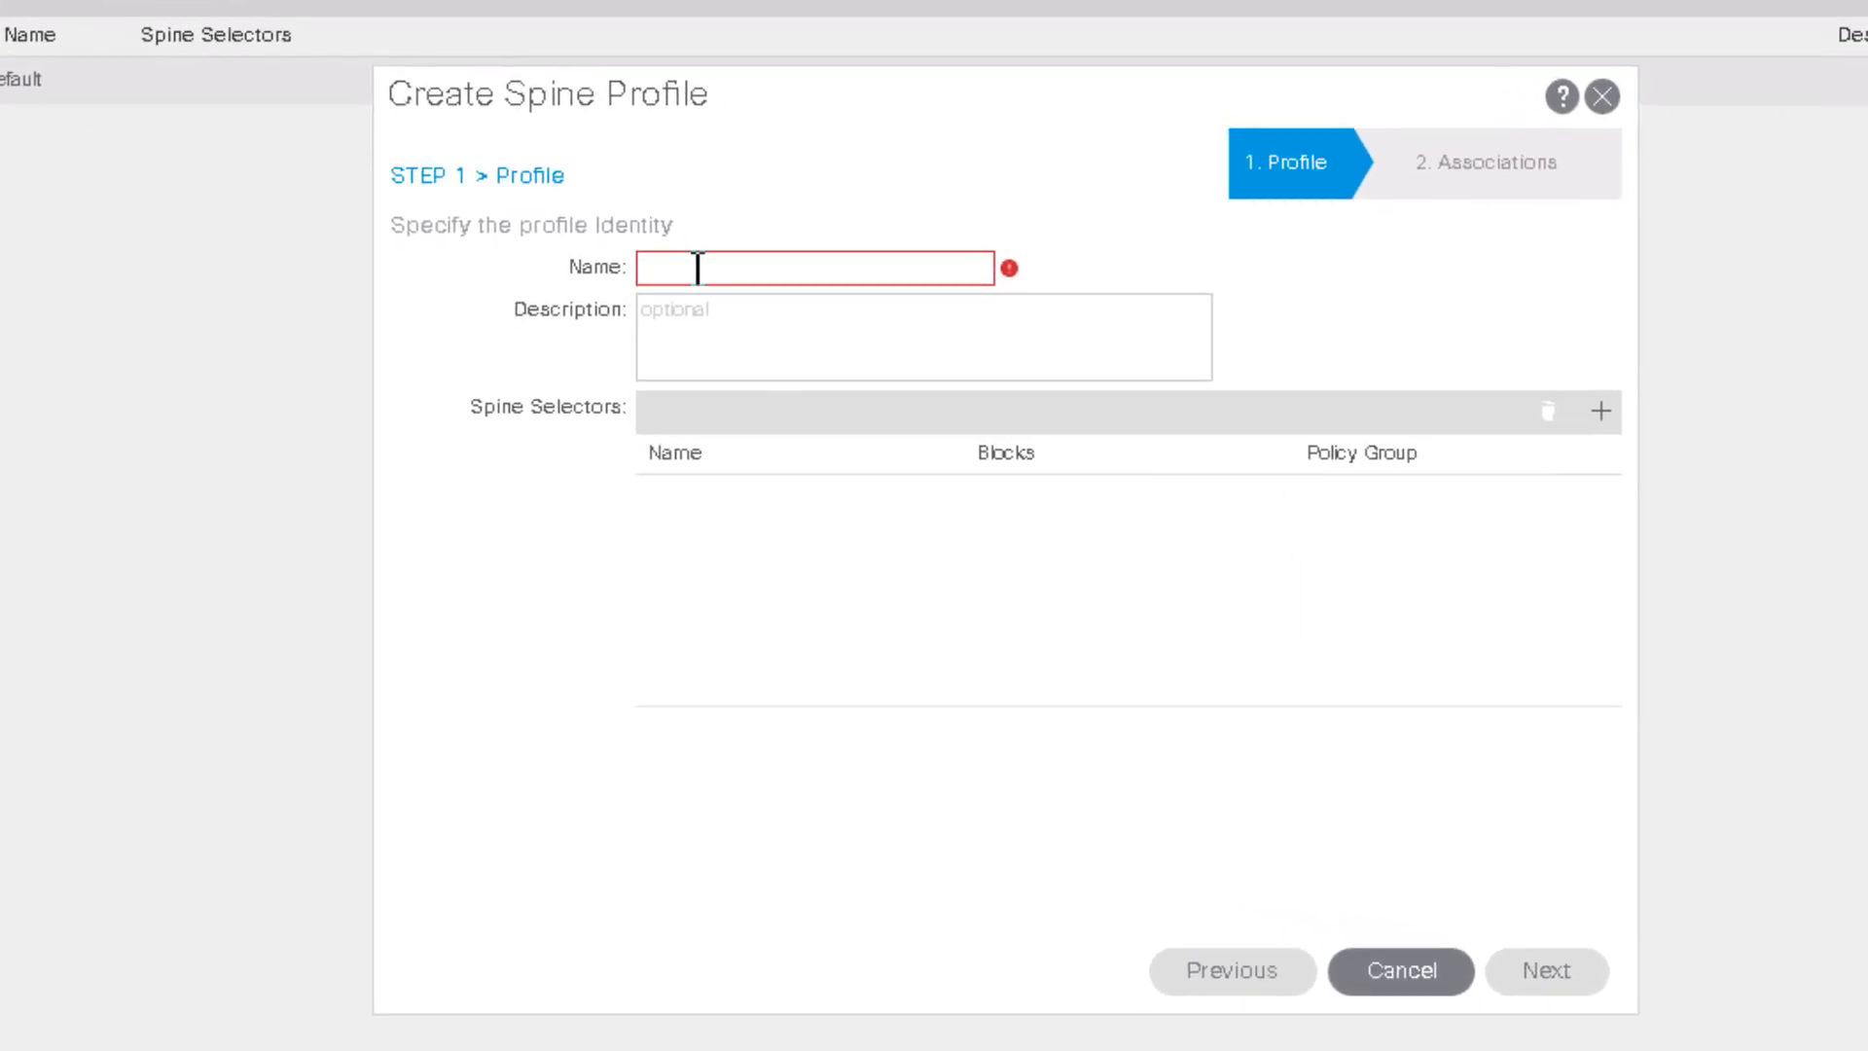
pyautogui.write('Spine1')
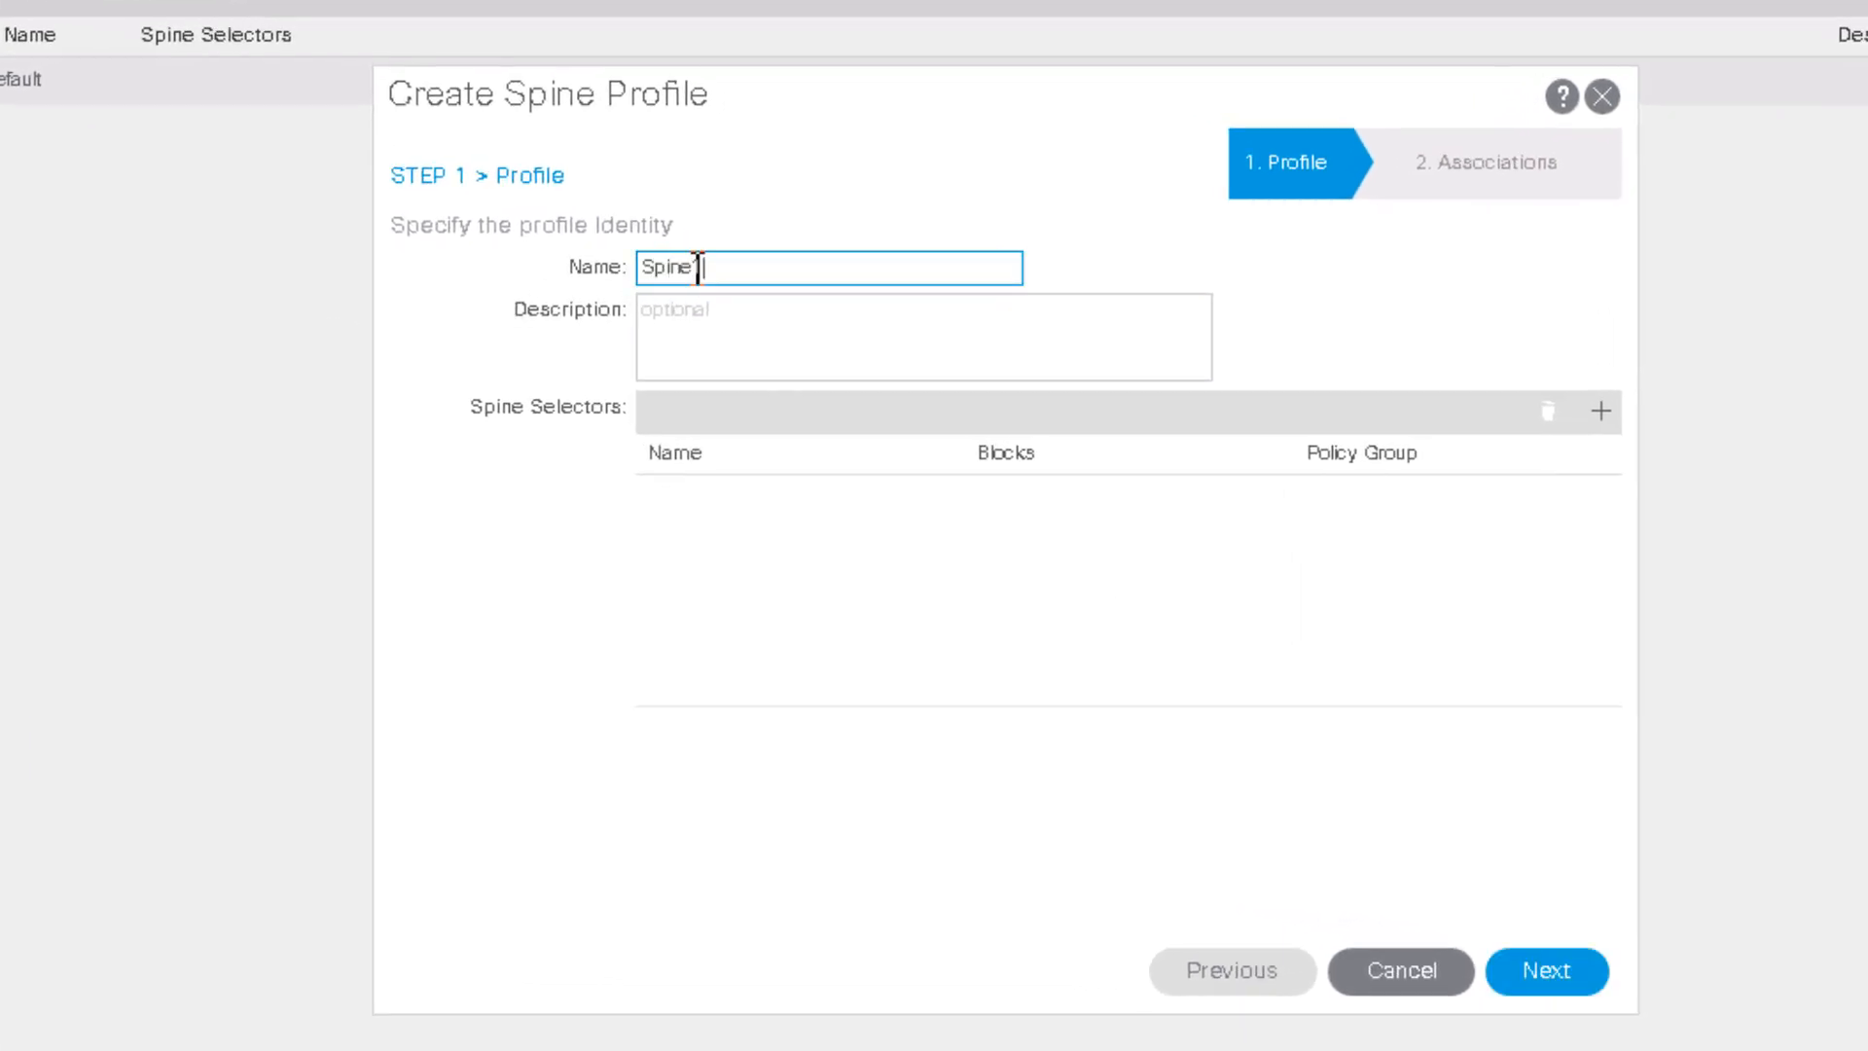
# Step: Add a spine selector covering switch block 201
pyautogui.click(1601, 412)
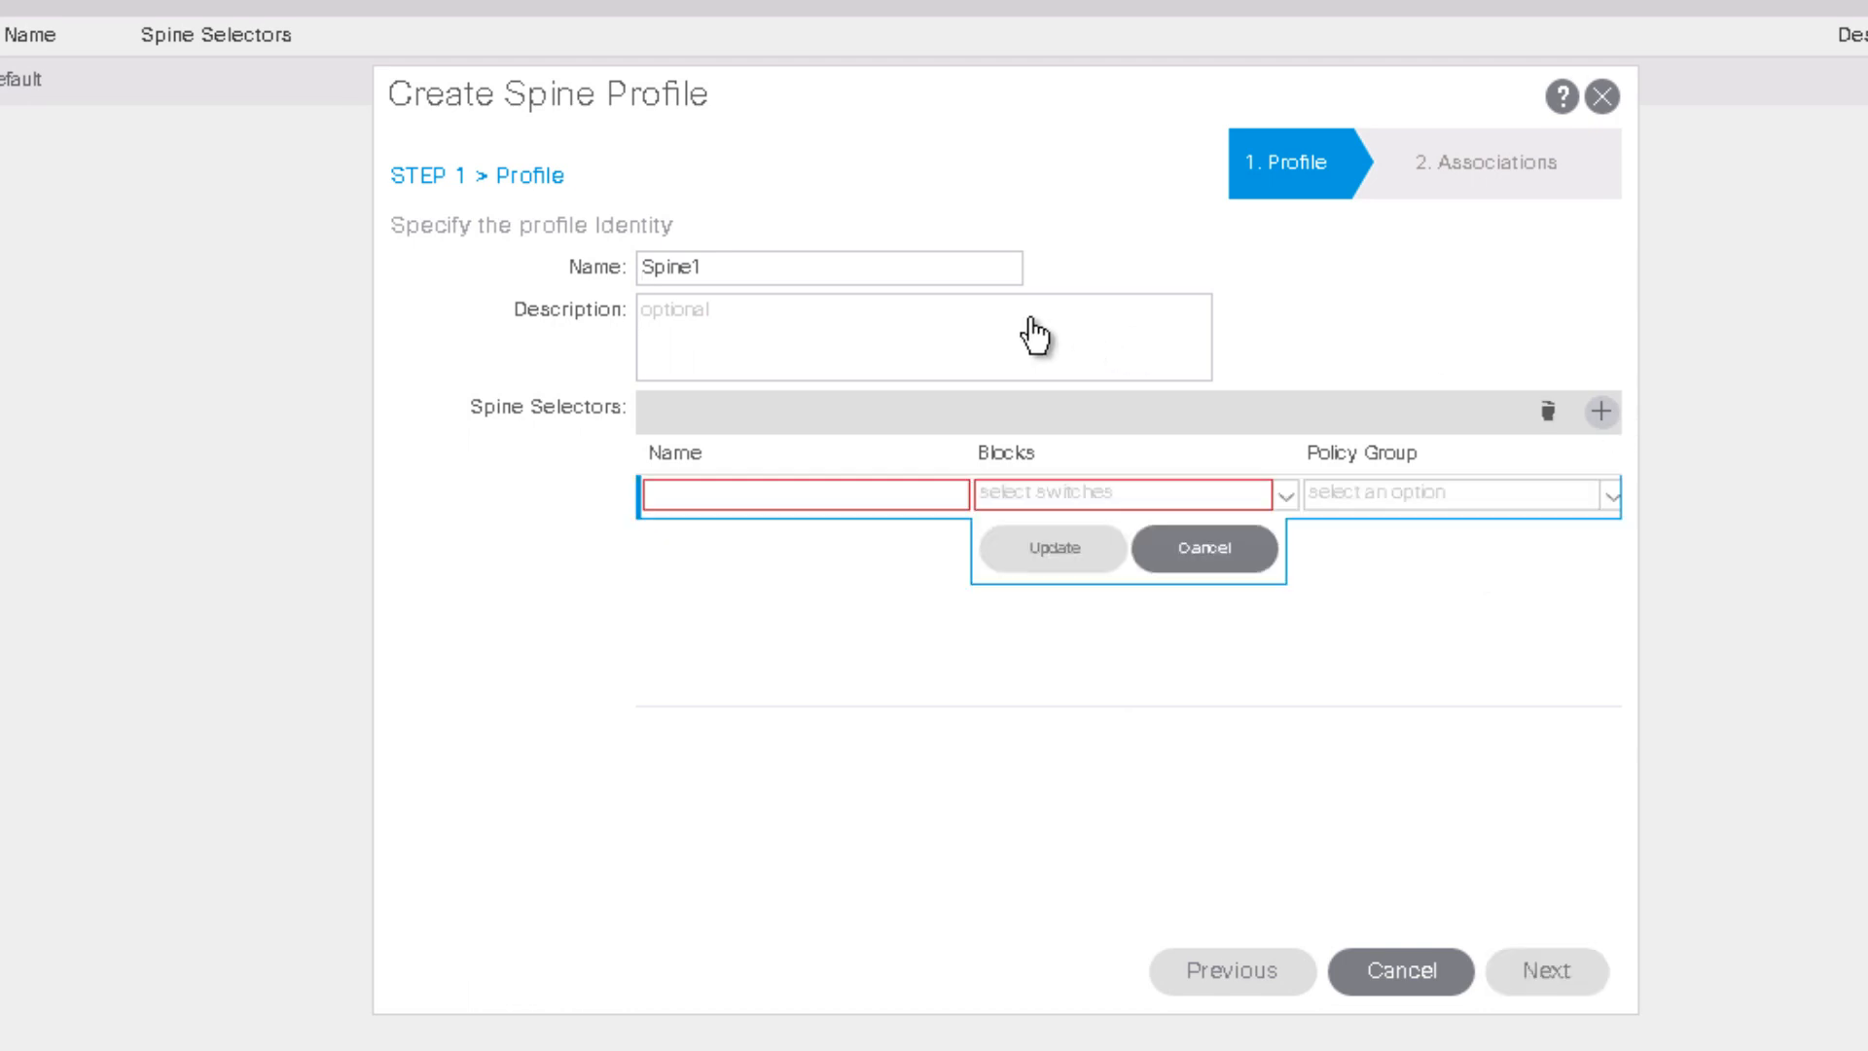
pyautogui.click(718, 491)
pyautogui.write('Spine1')
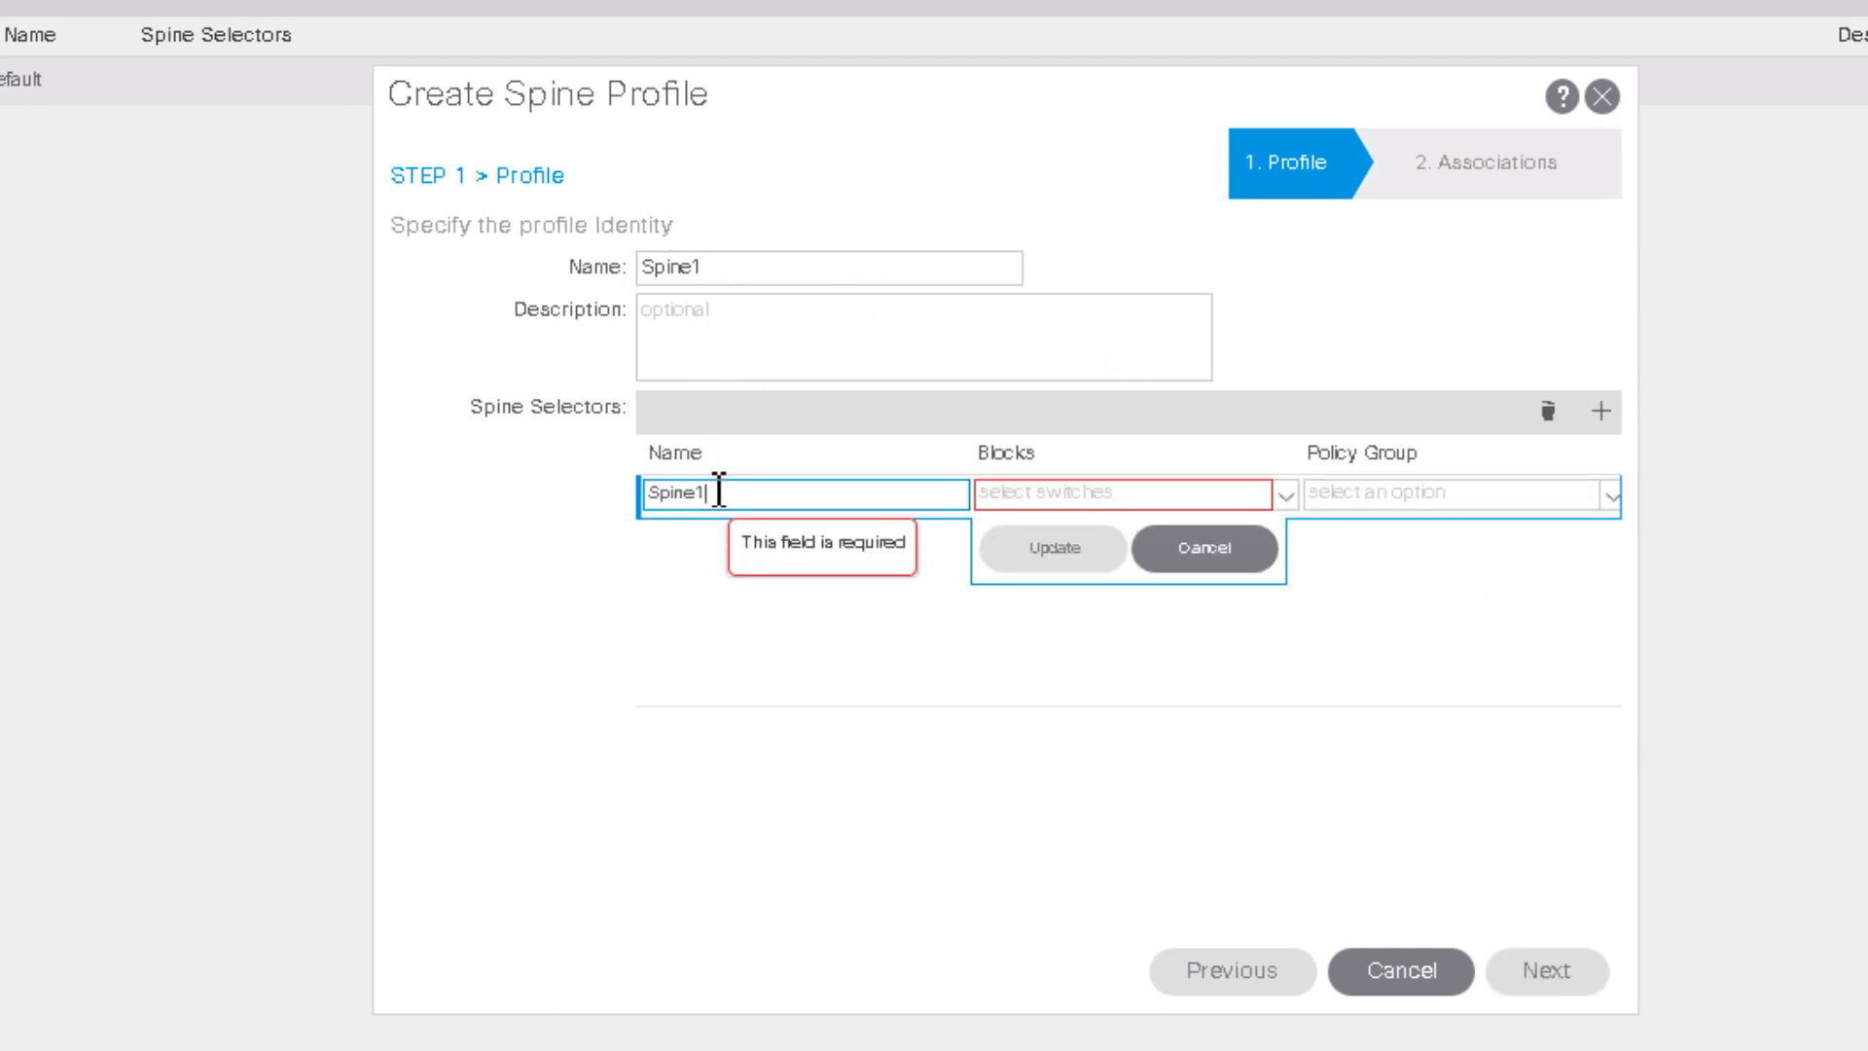
pyautogui.click(1047, 492)
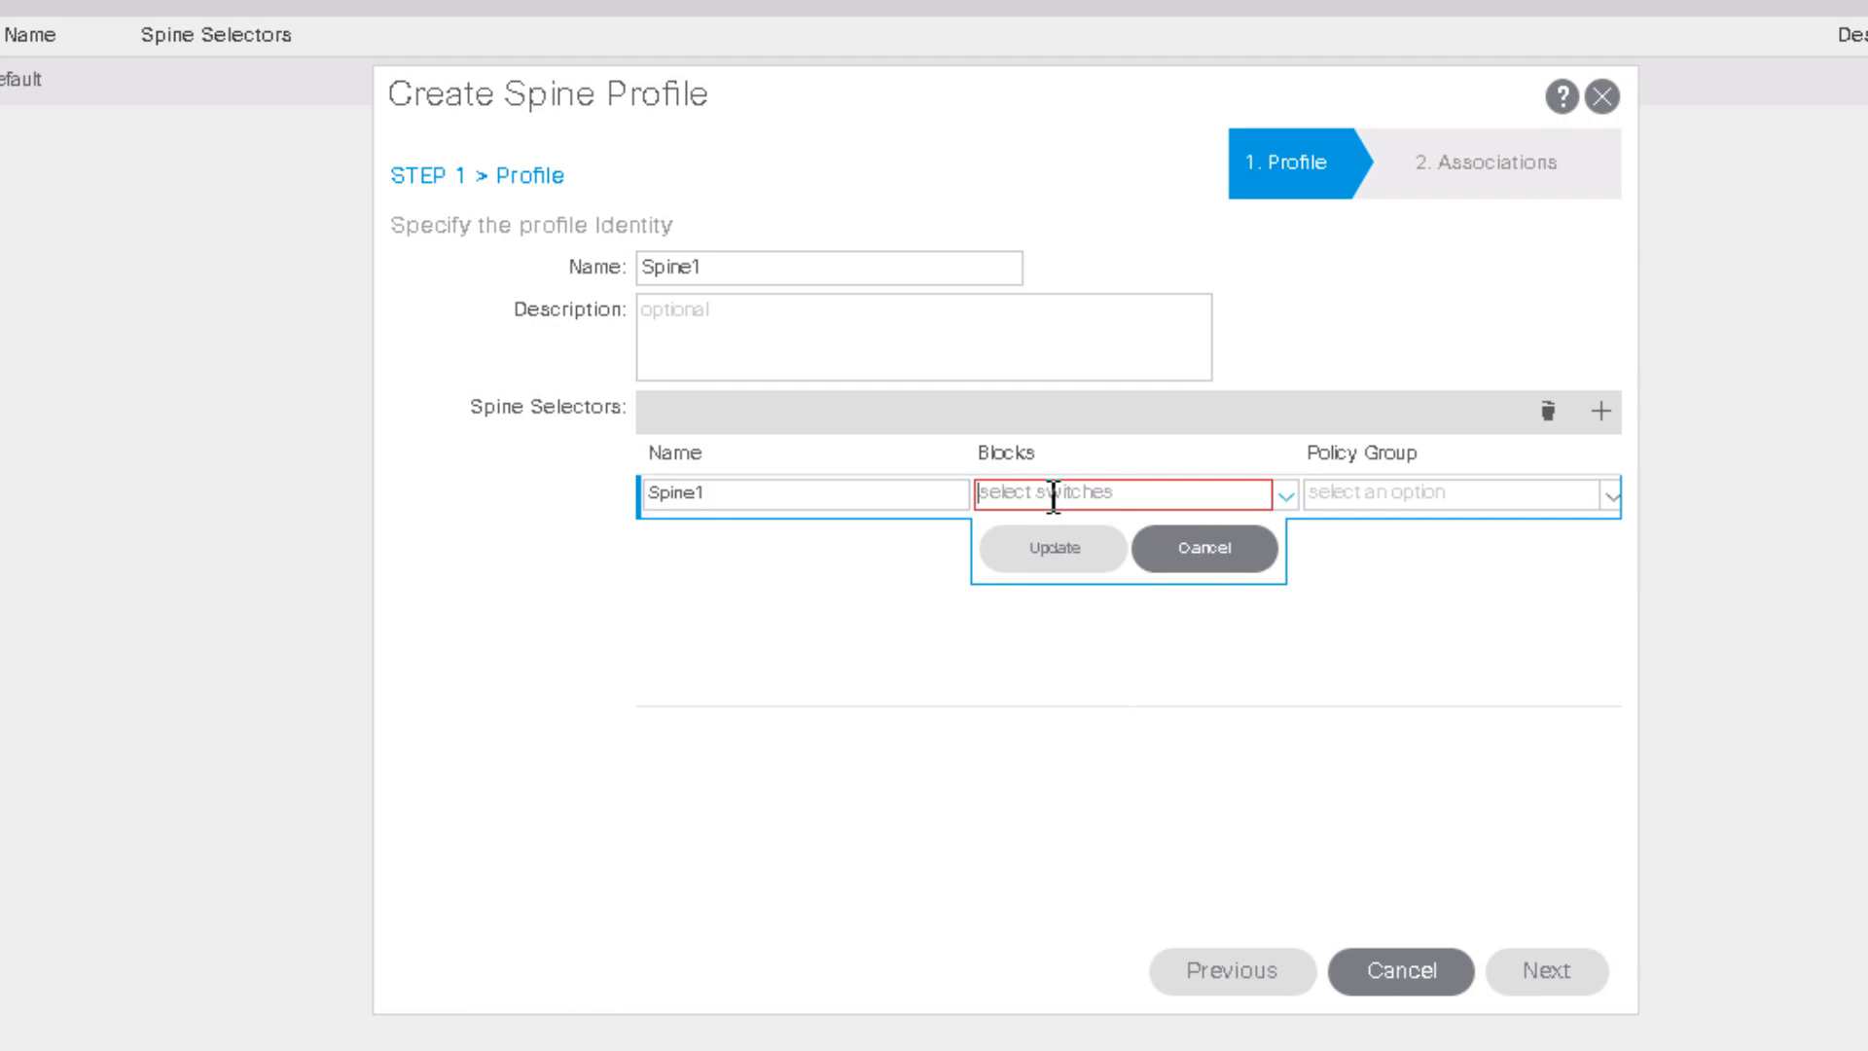
pyautogui.write('2')
pyautogui.press('BackSpace')
pyautogui.write('1')
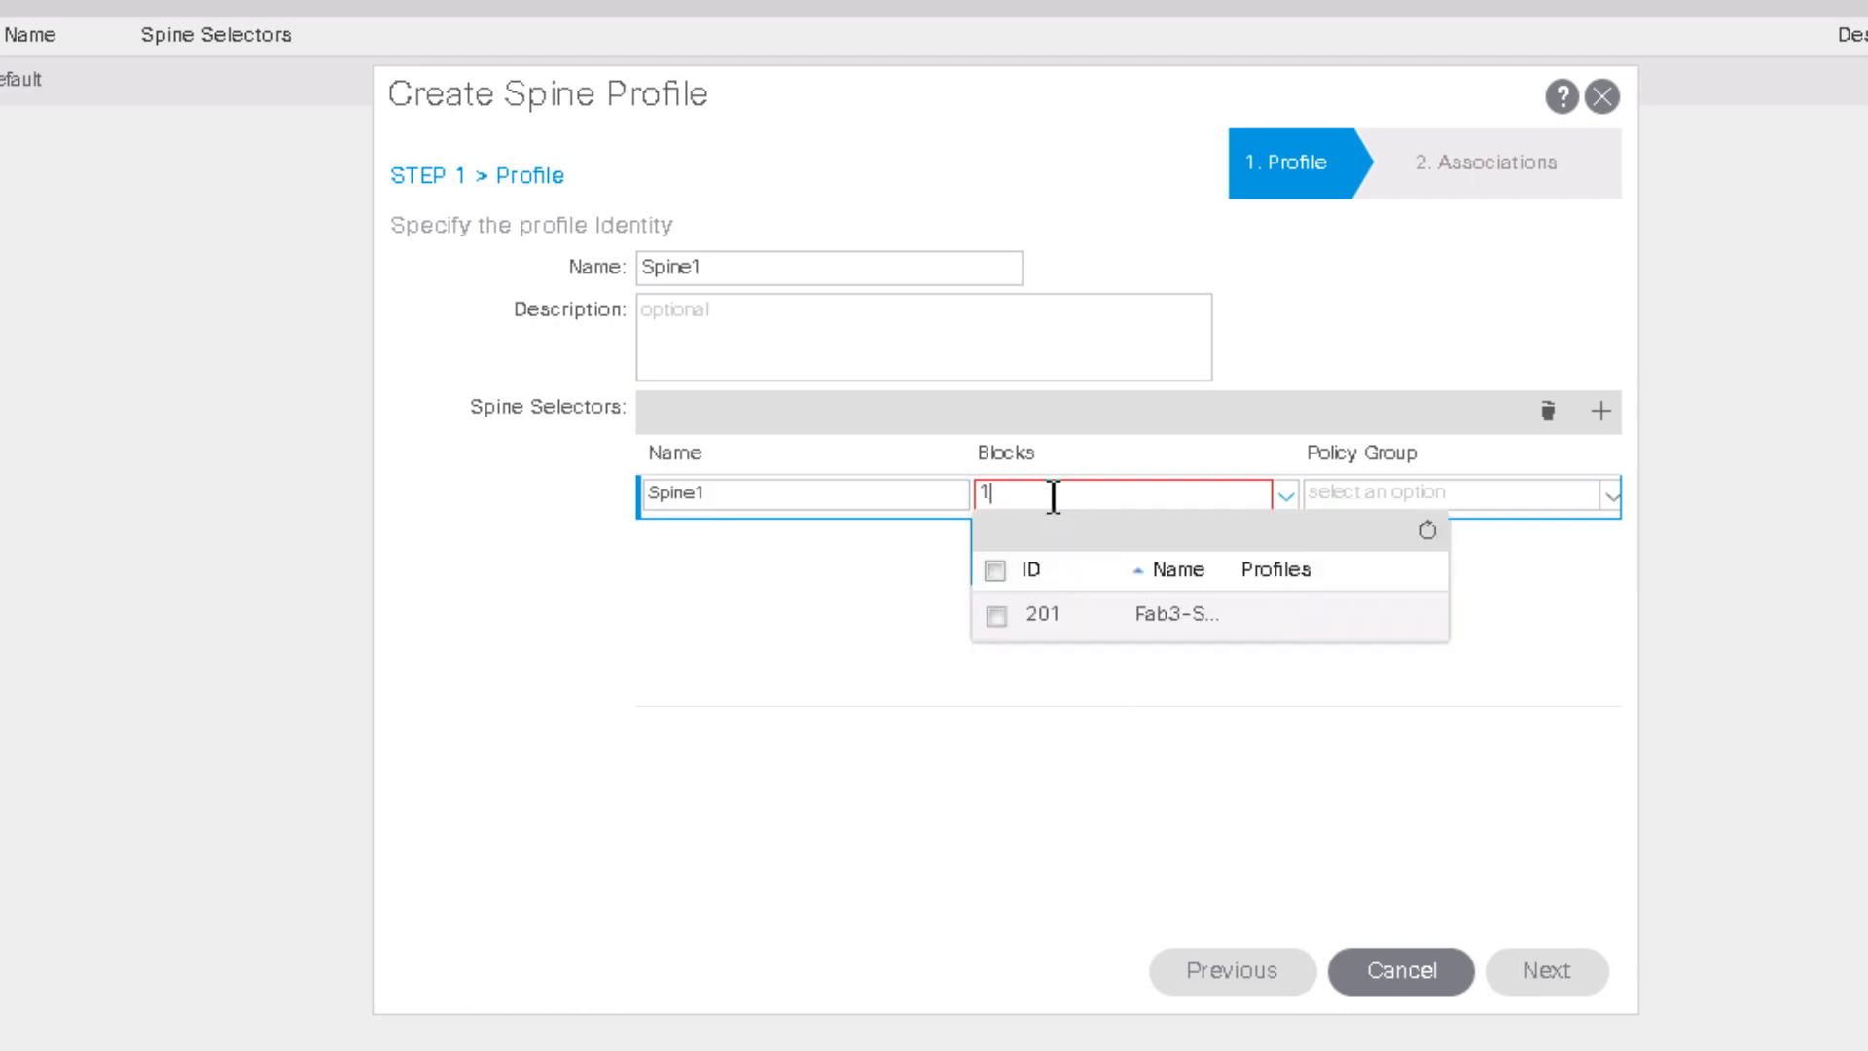
pyautogui.click(996, 616)
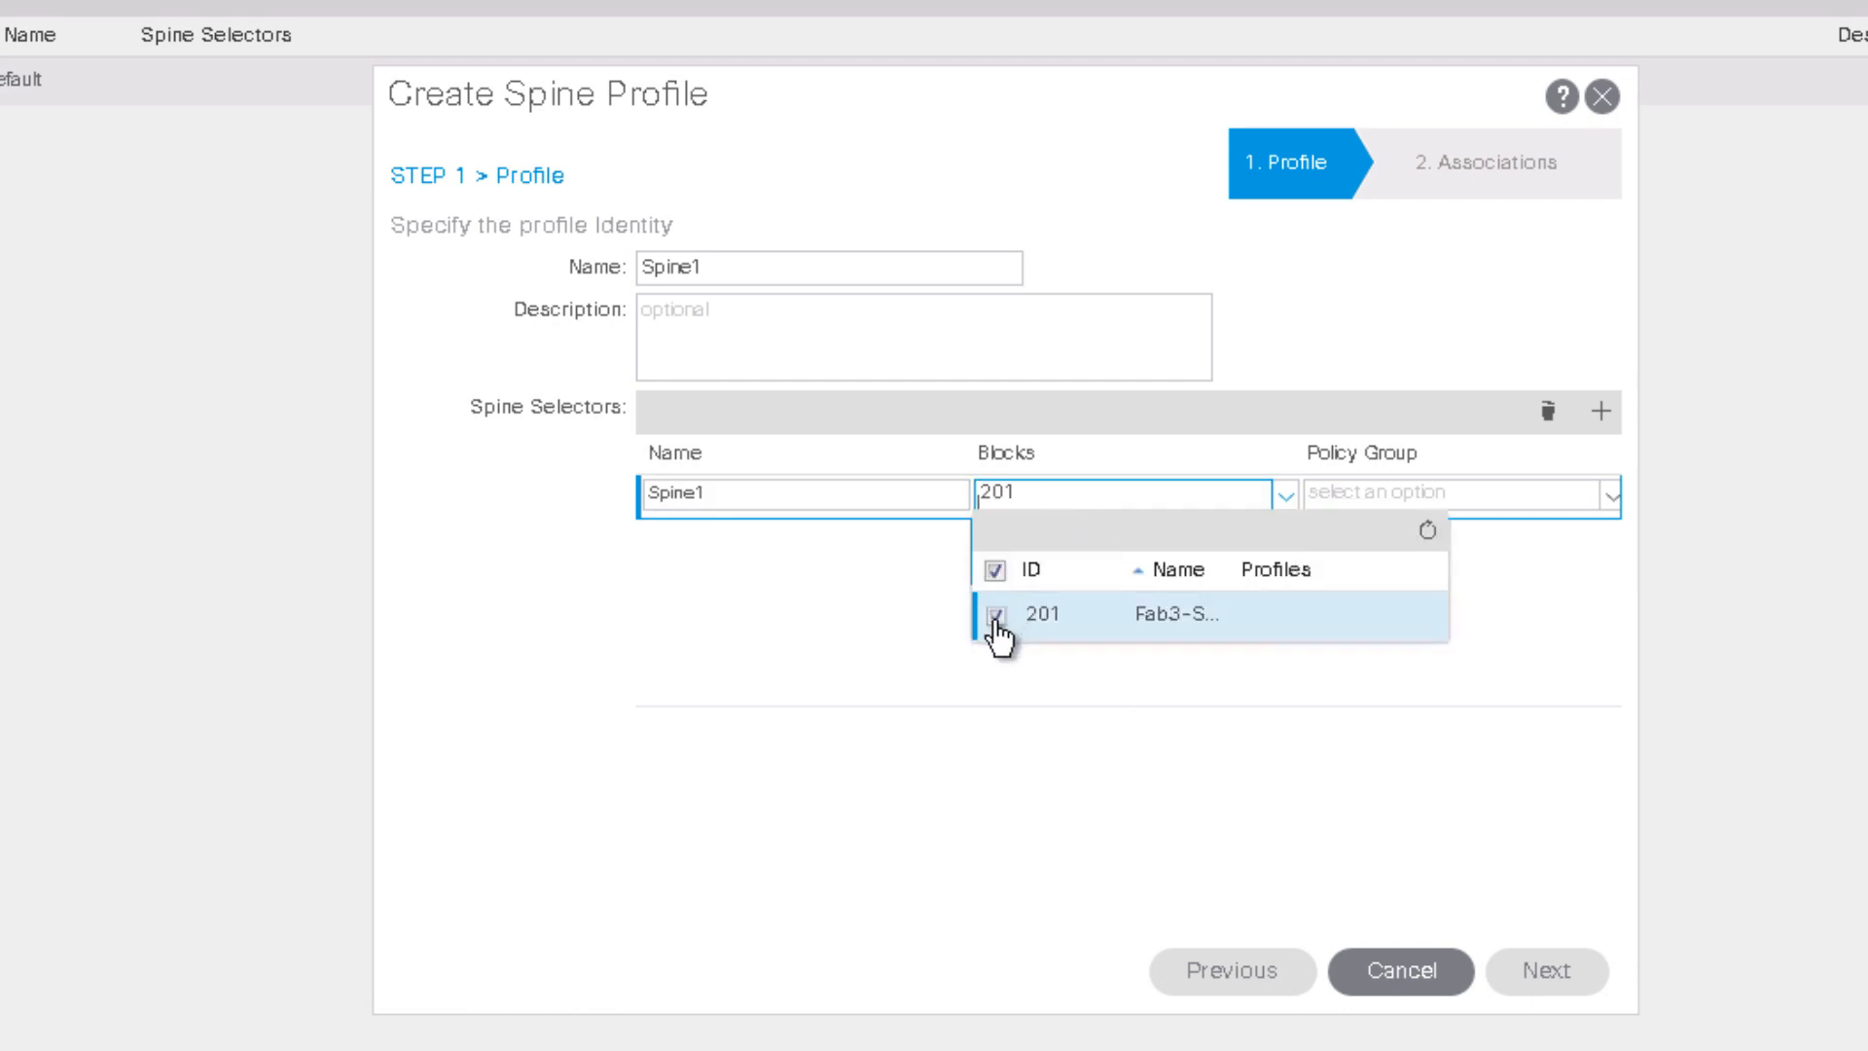
pyautogui.click(1123, 732)
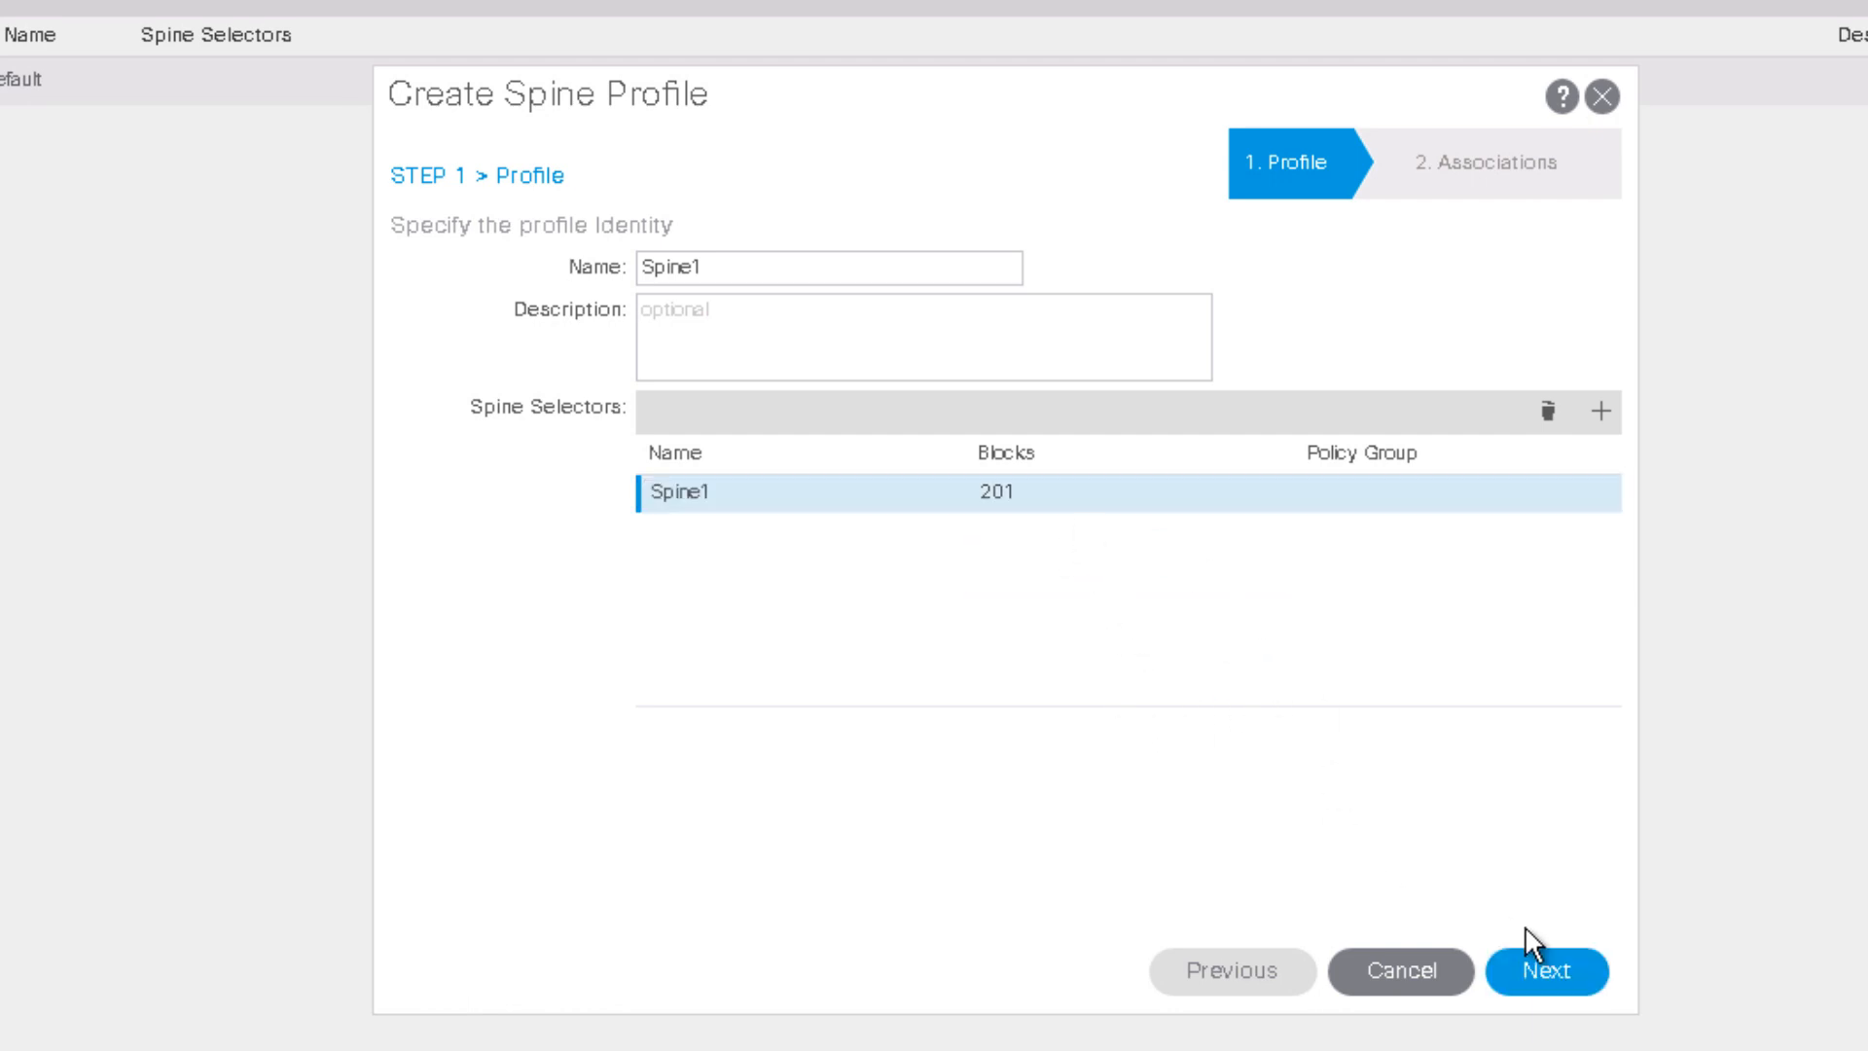
# Step: Associate the Spine1-IPN interface profile and finish creating Spine1
pyautogui.click(1595, 973)
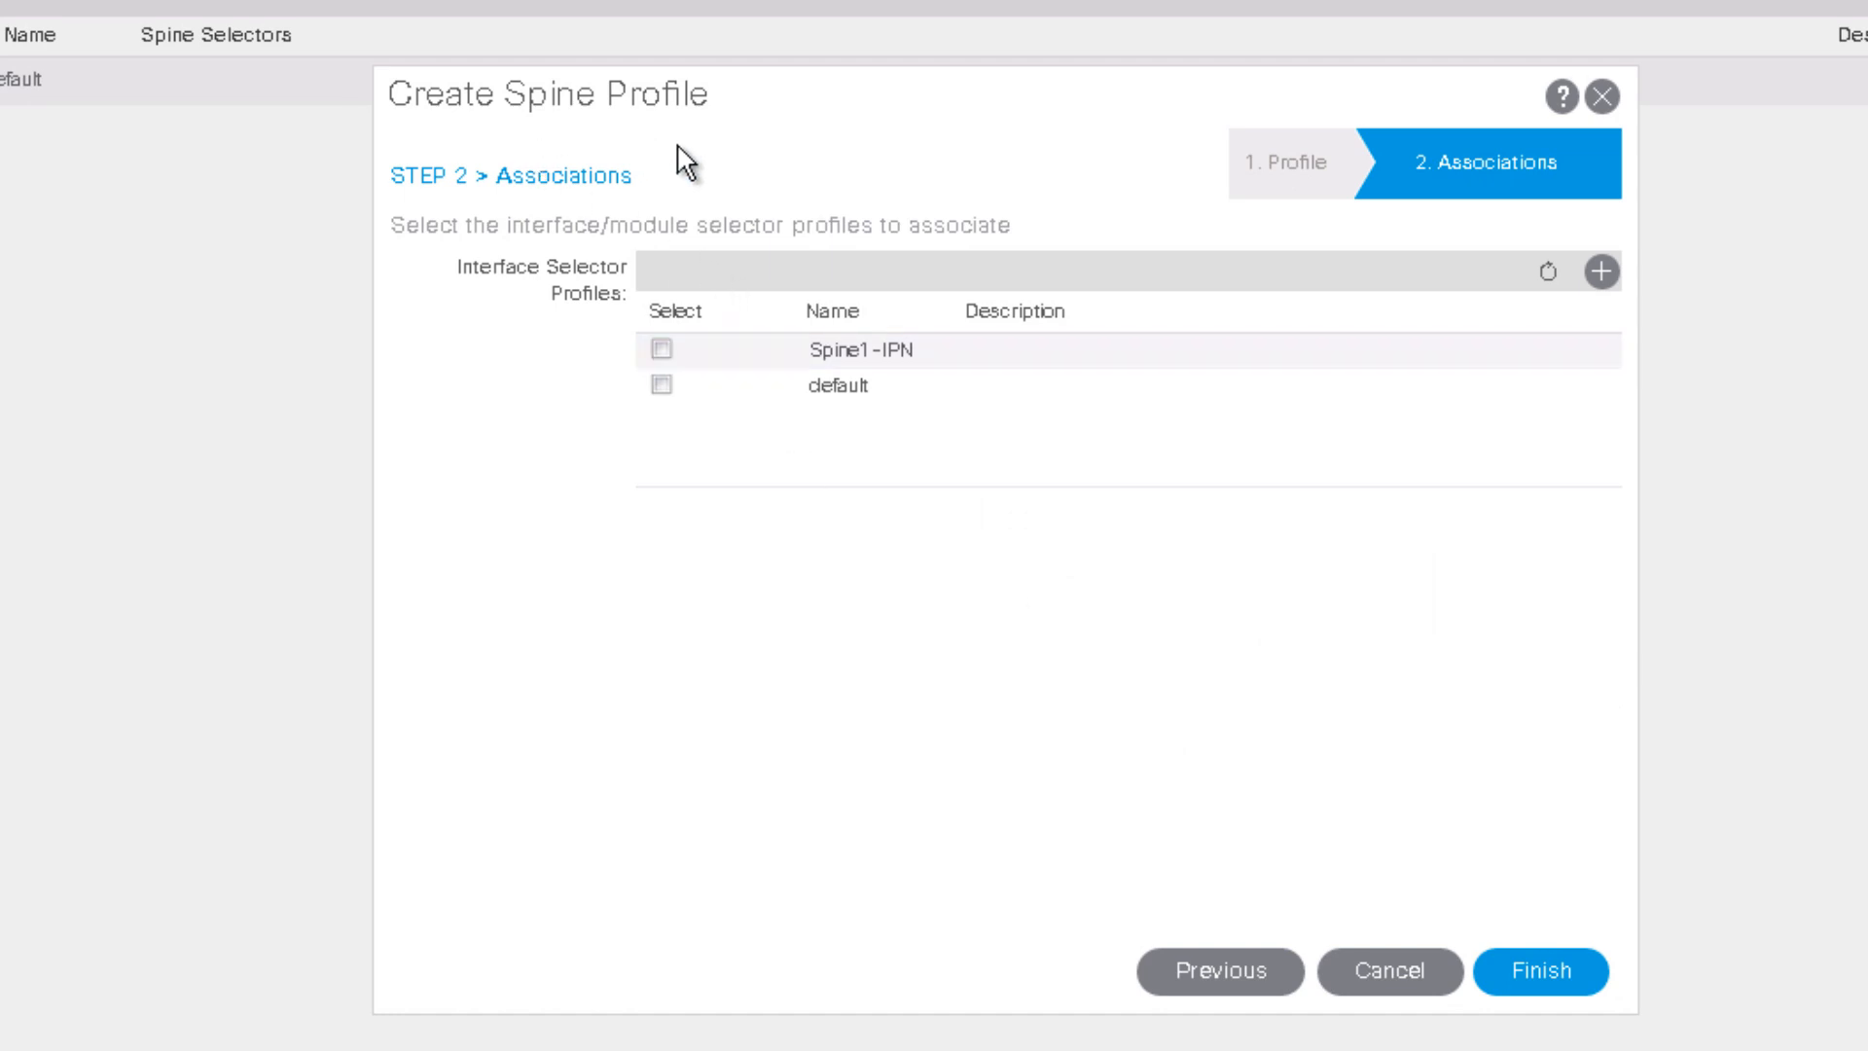
pyautogui.click(661, 352)
pyautogui.click(1568, 972)
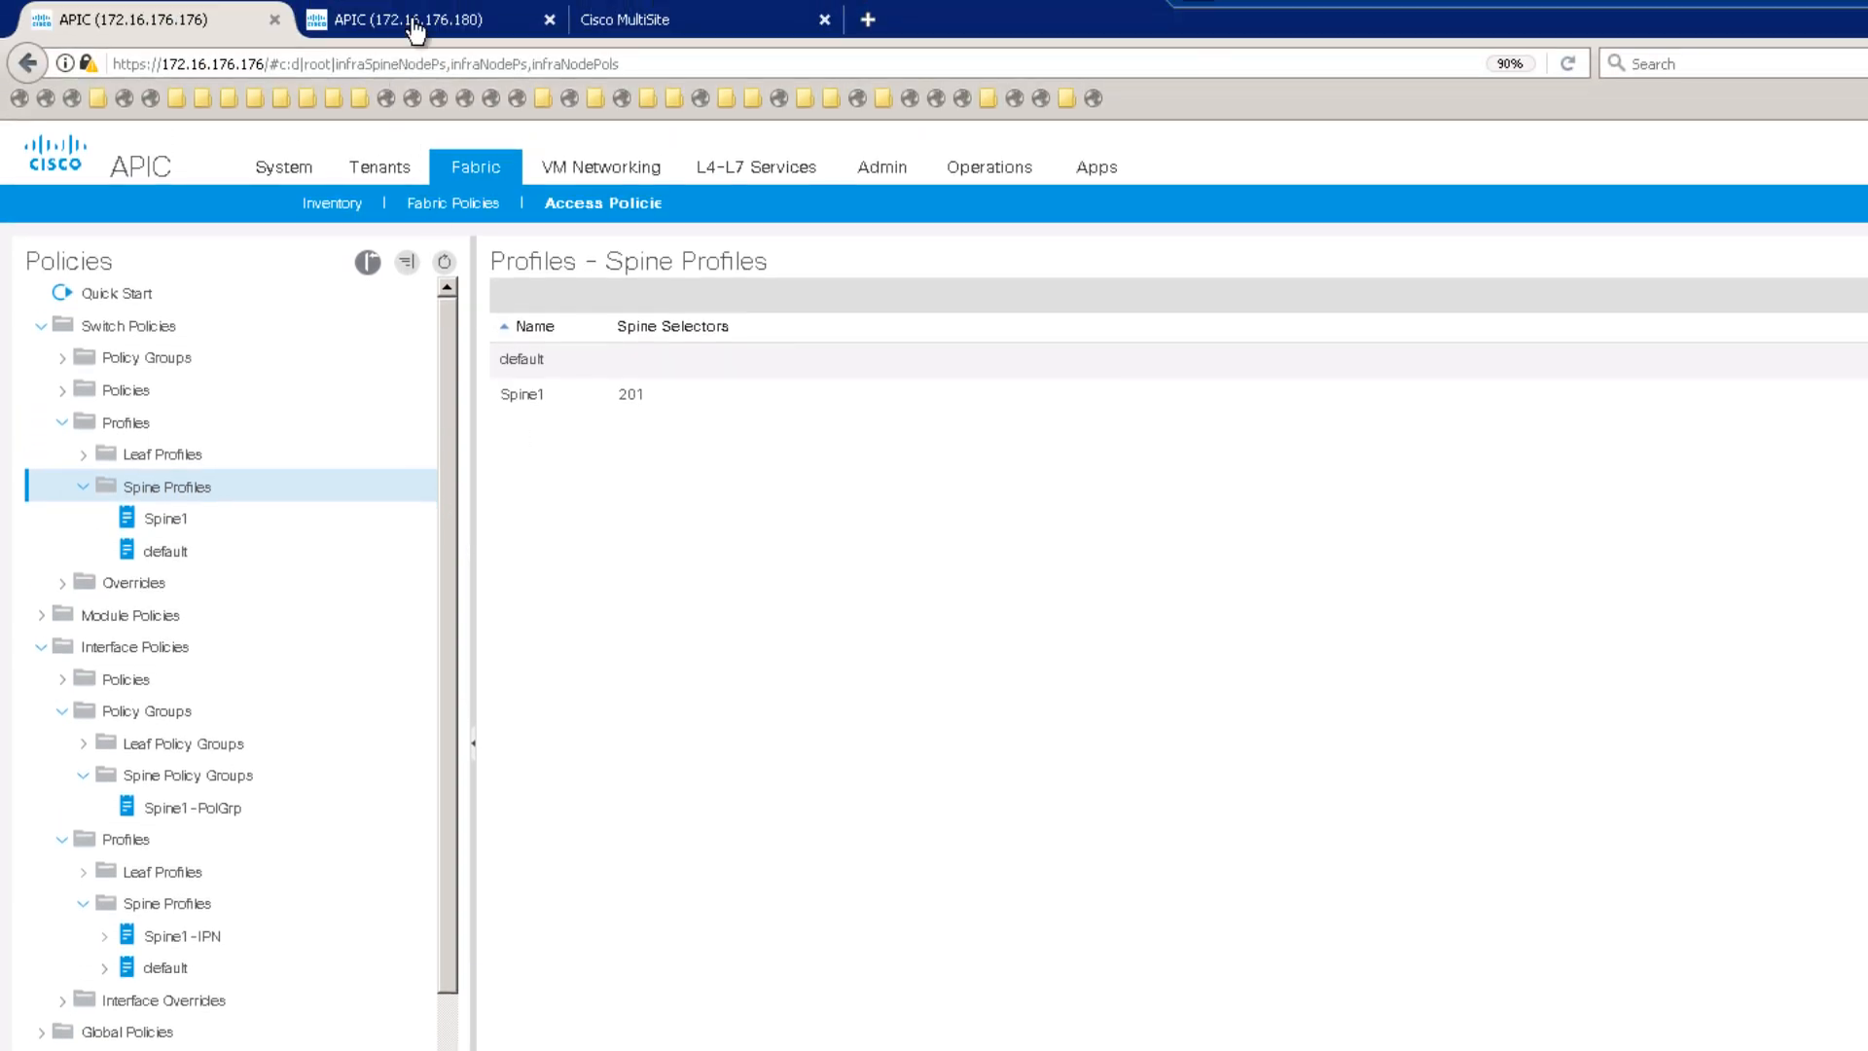
# Step: On the second site's APIC, open the msite-aep attachable entity profile
pyautogui.click(430, 26)
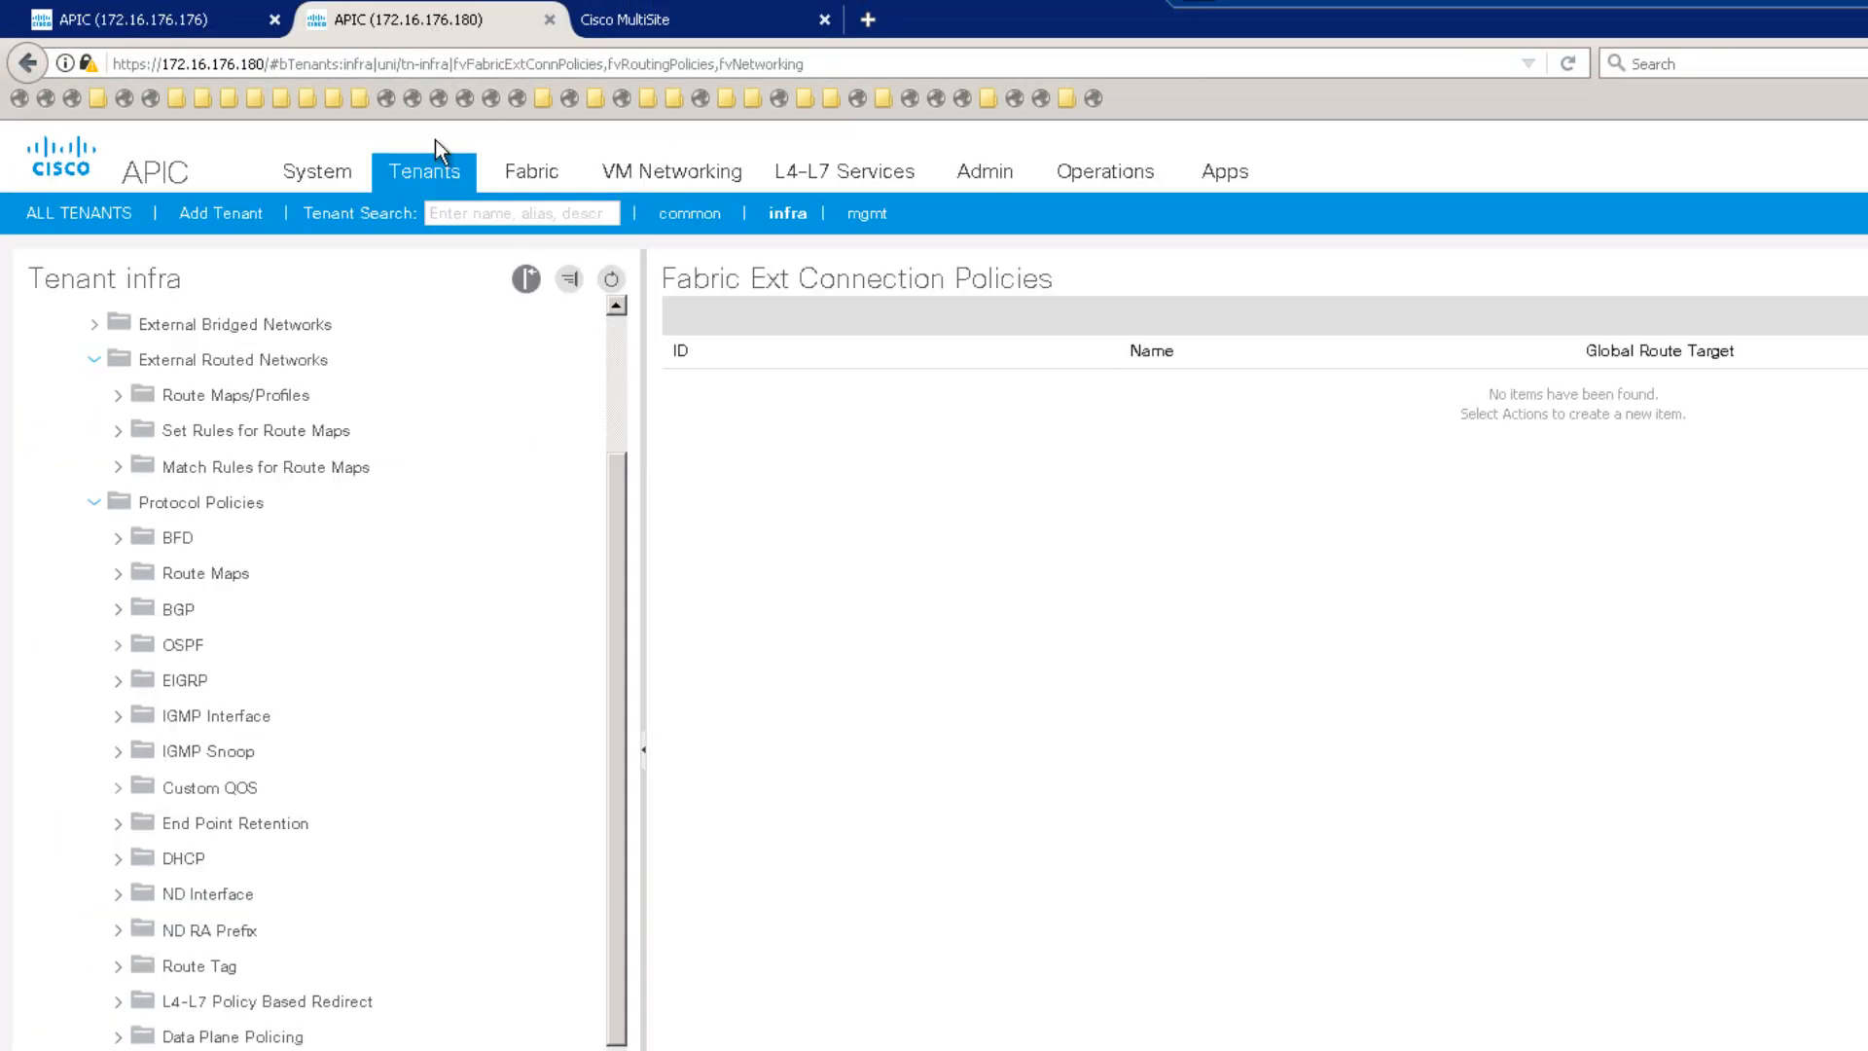
pyautogui.scroll(4, 204, 678)
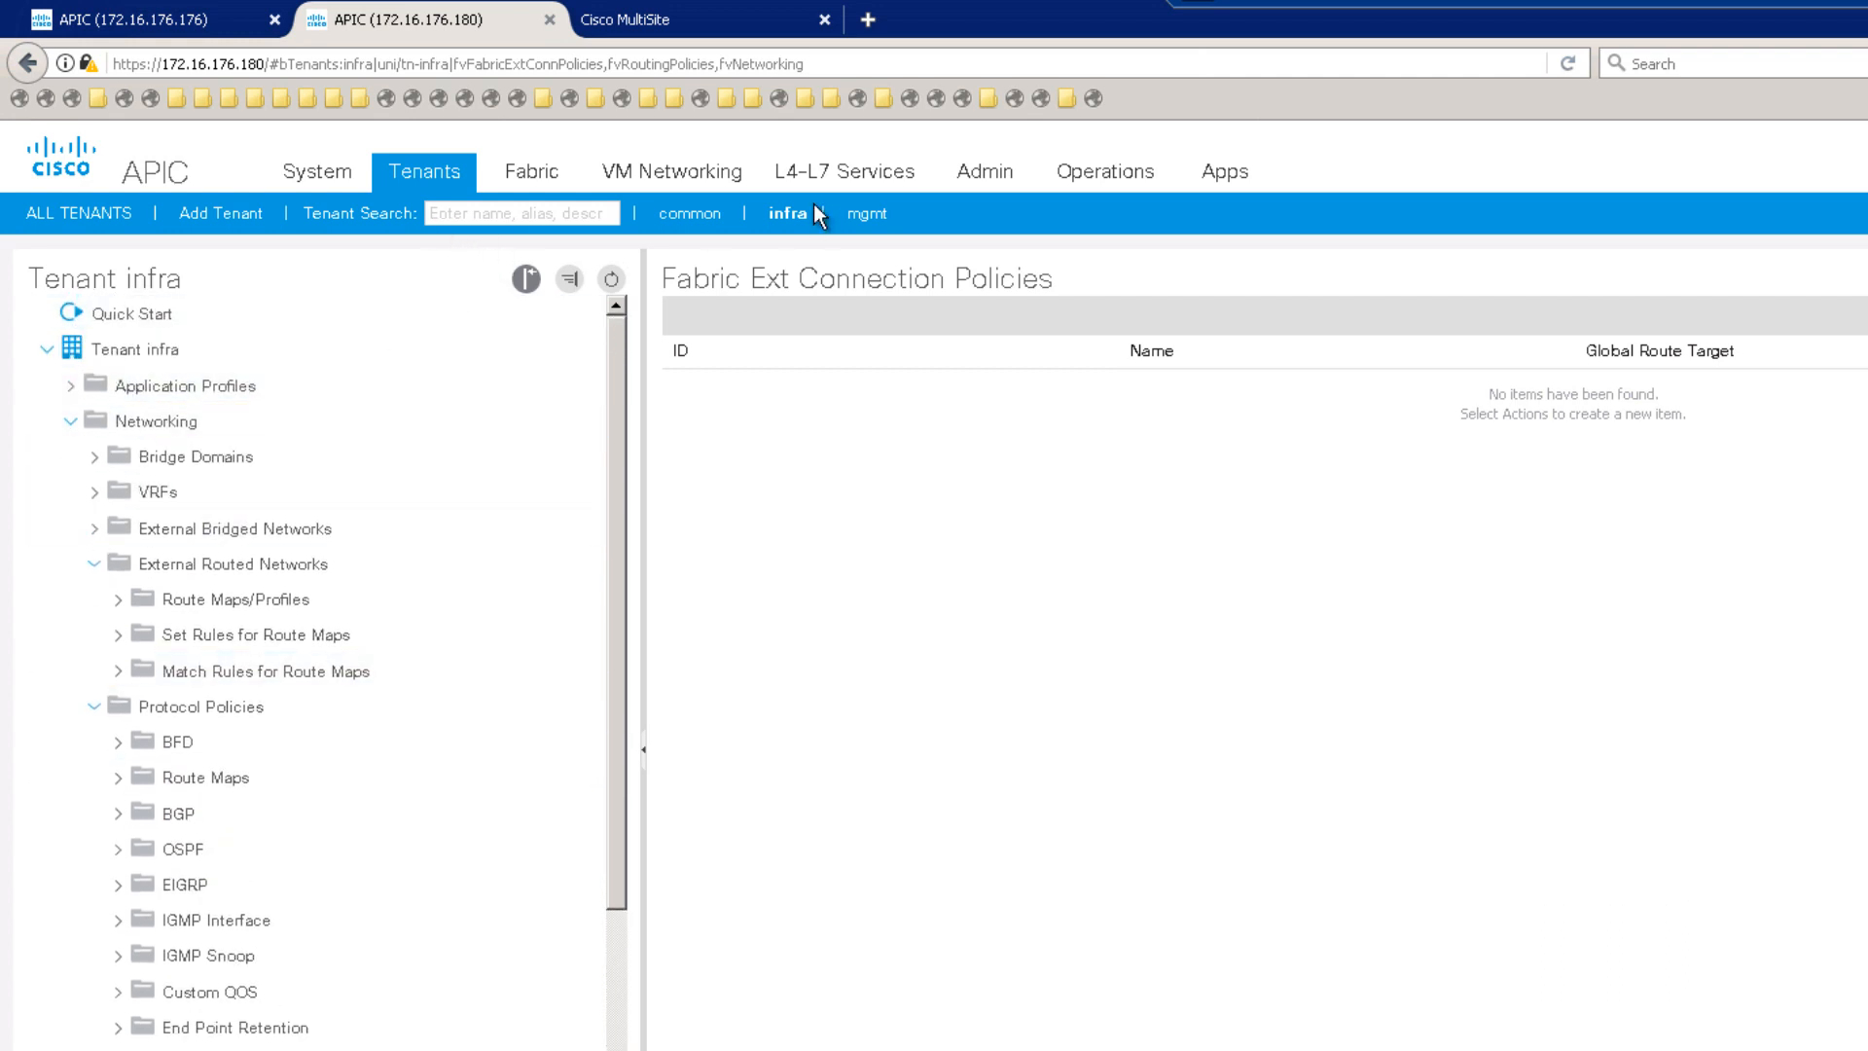
pyautogui.click(530, 175)
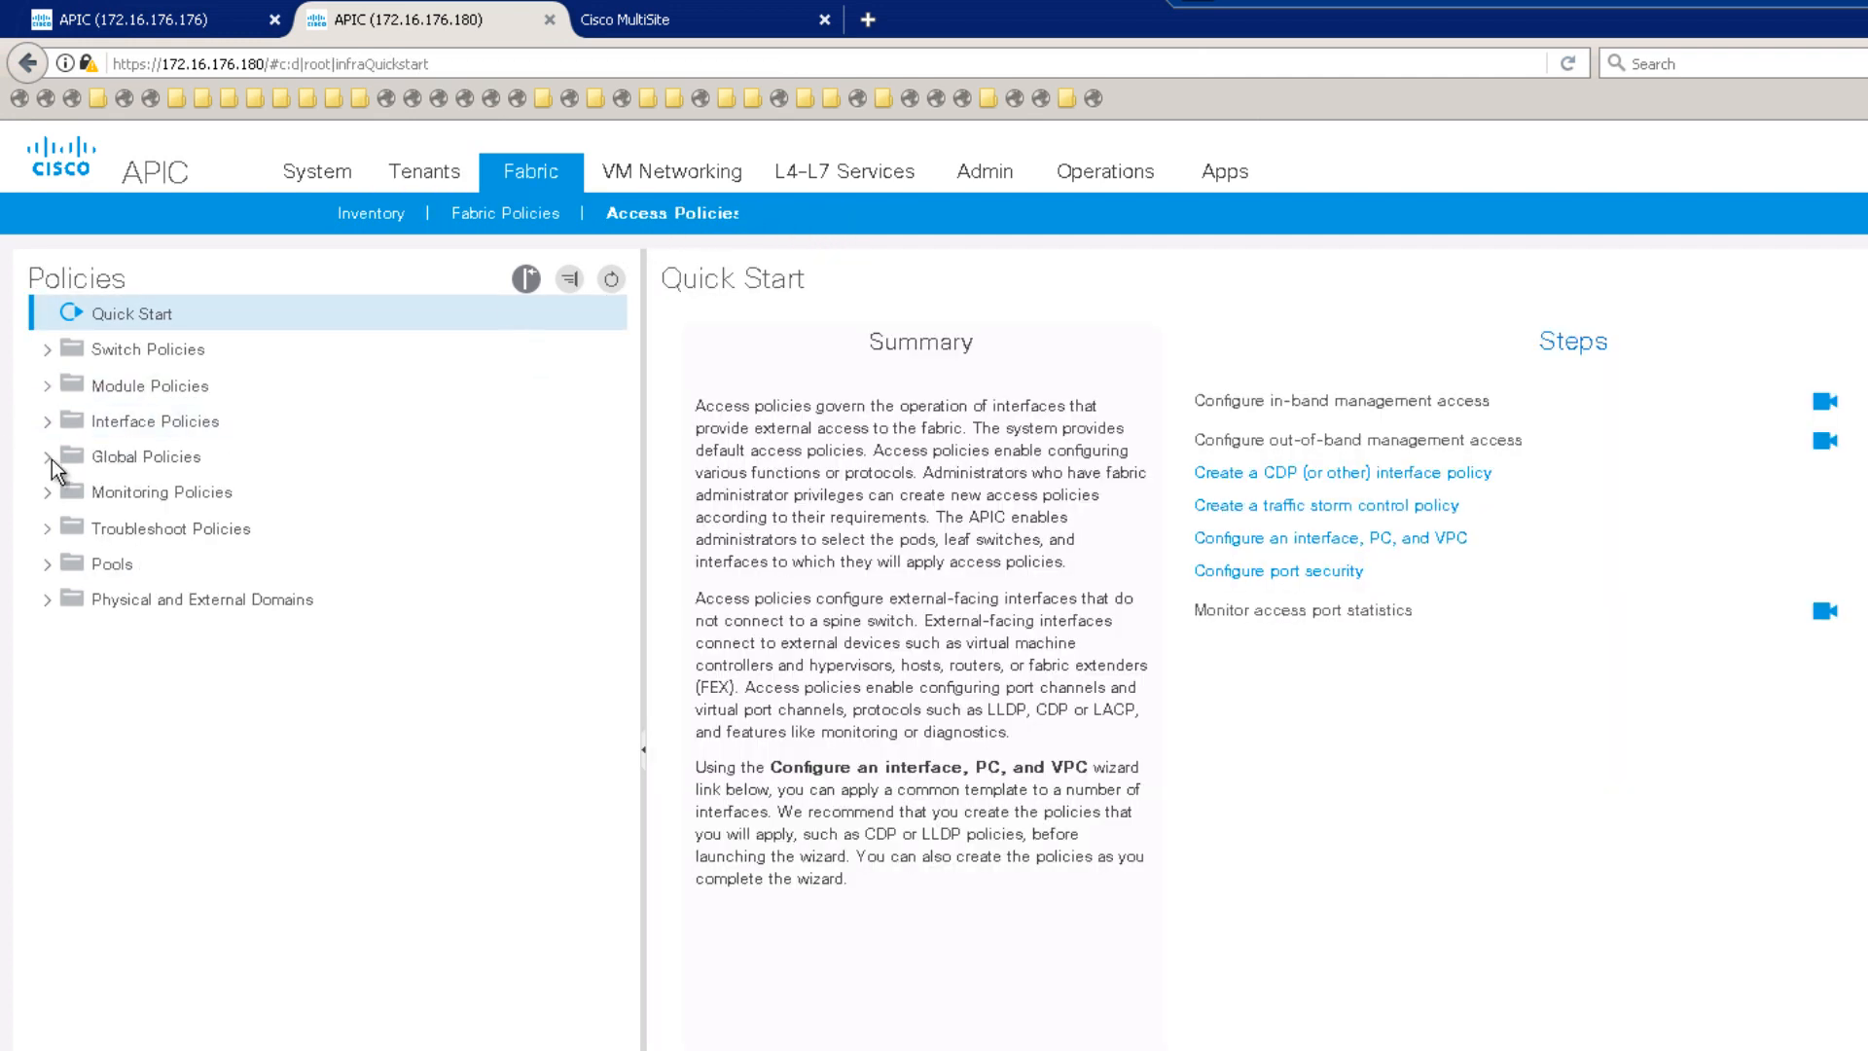
pyautogui.click(45, 459)
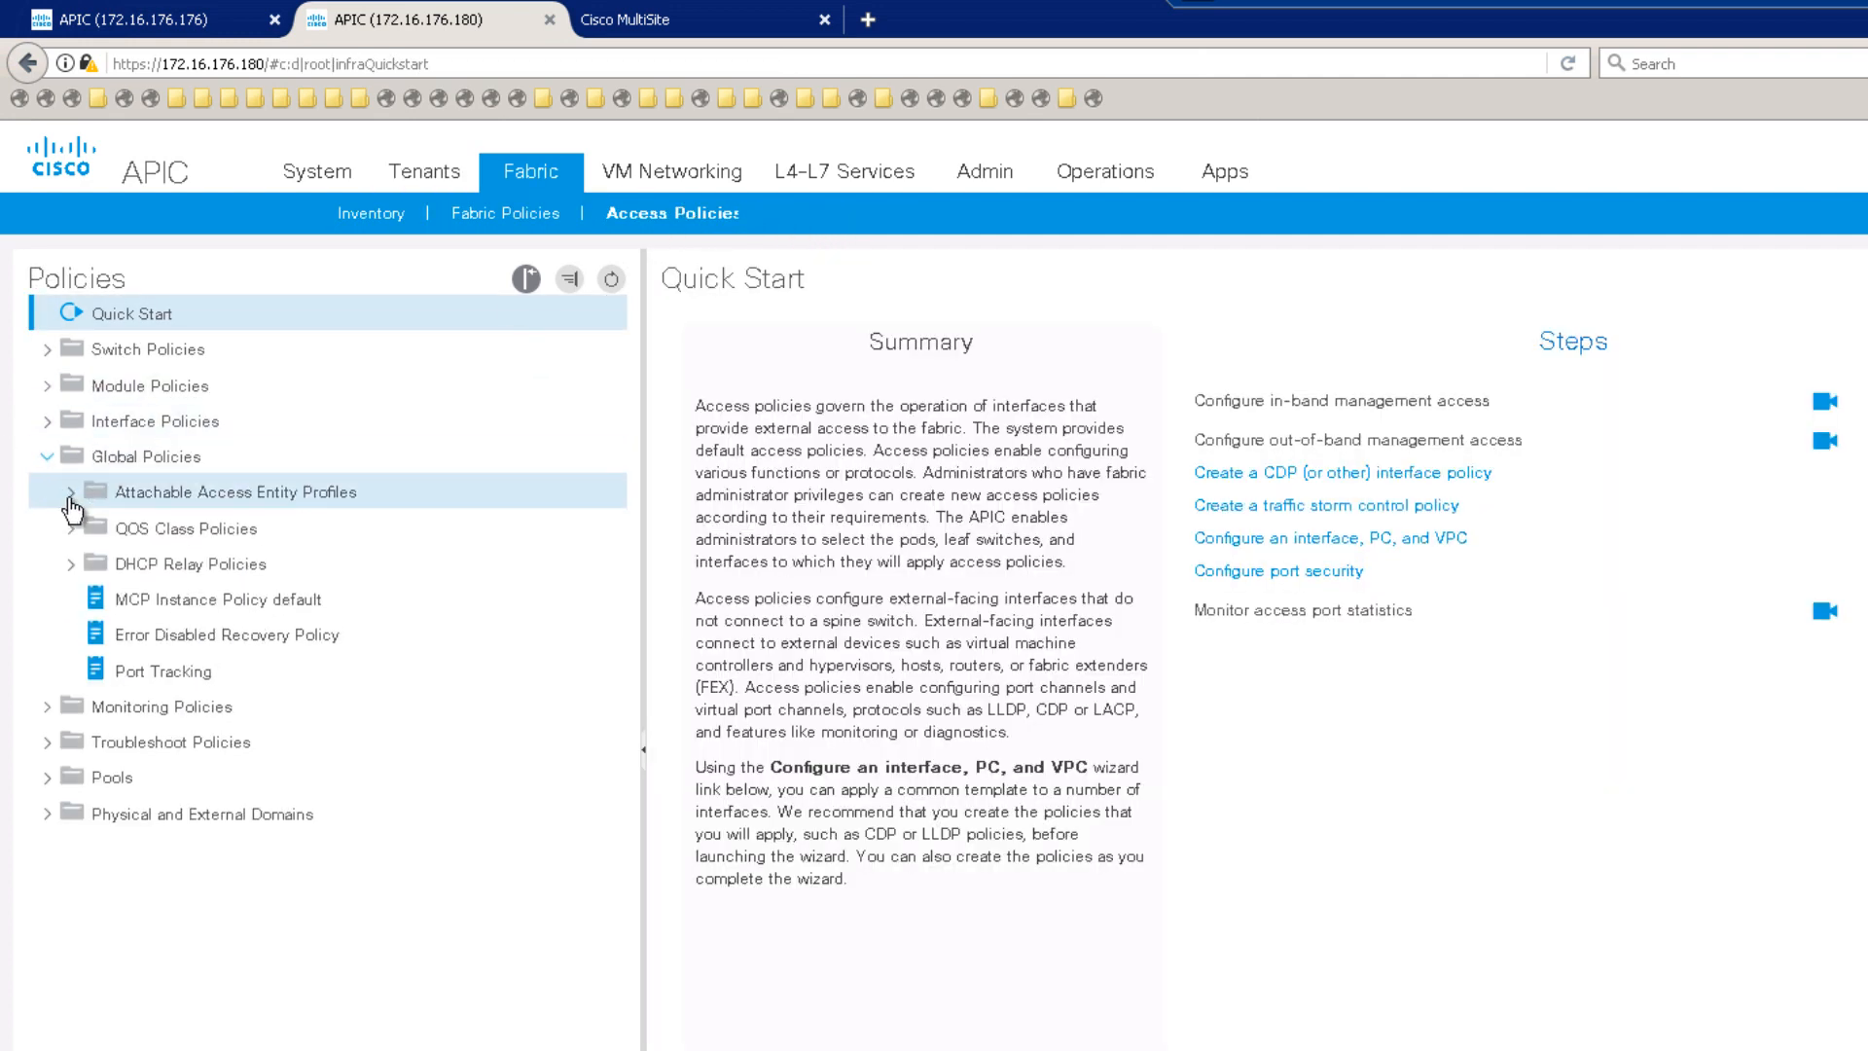
pyautogui.click(72, 496)
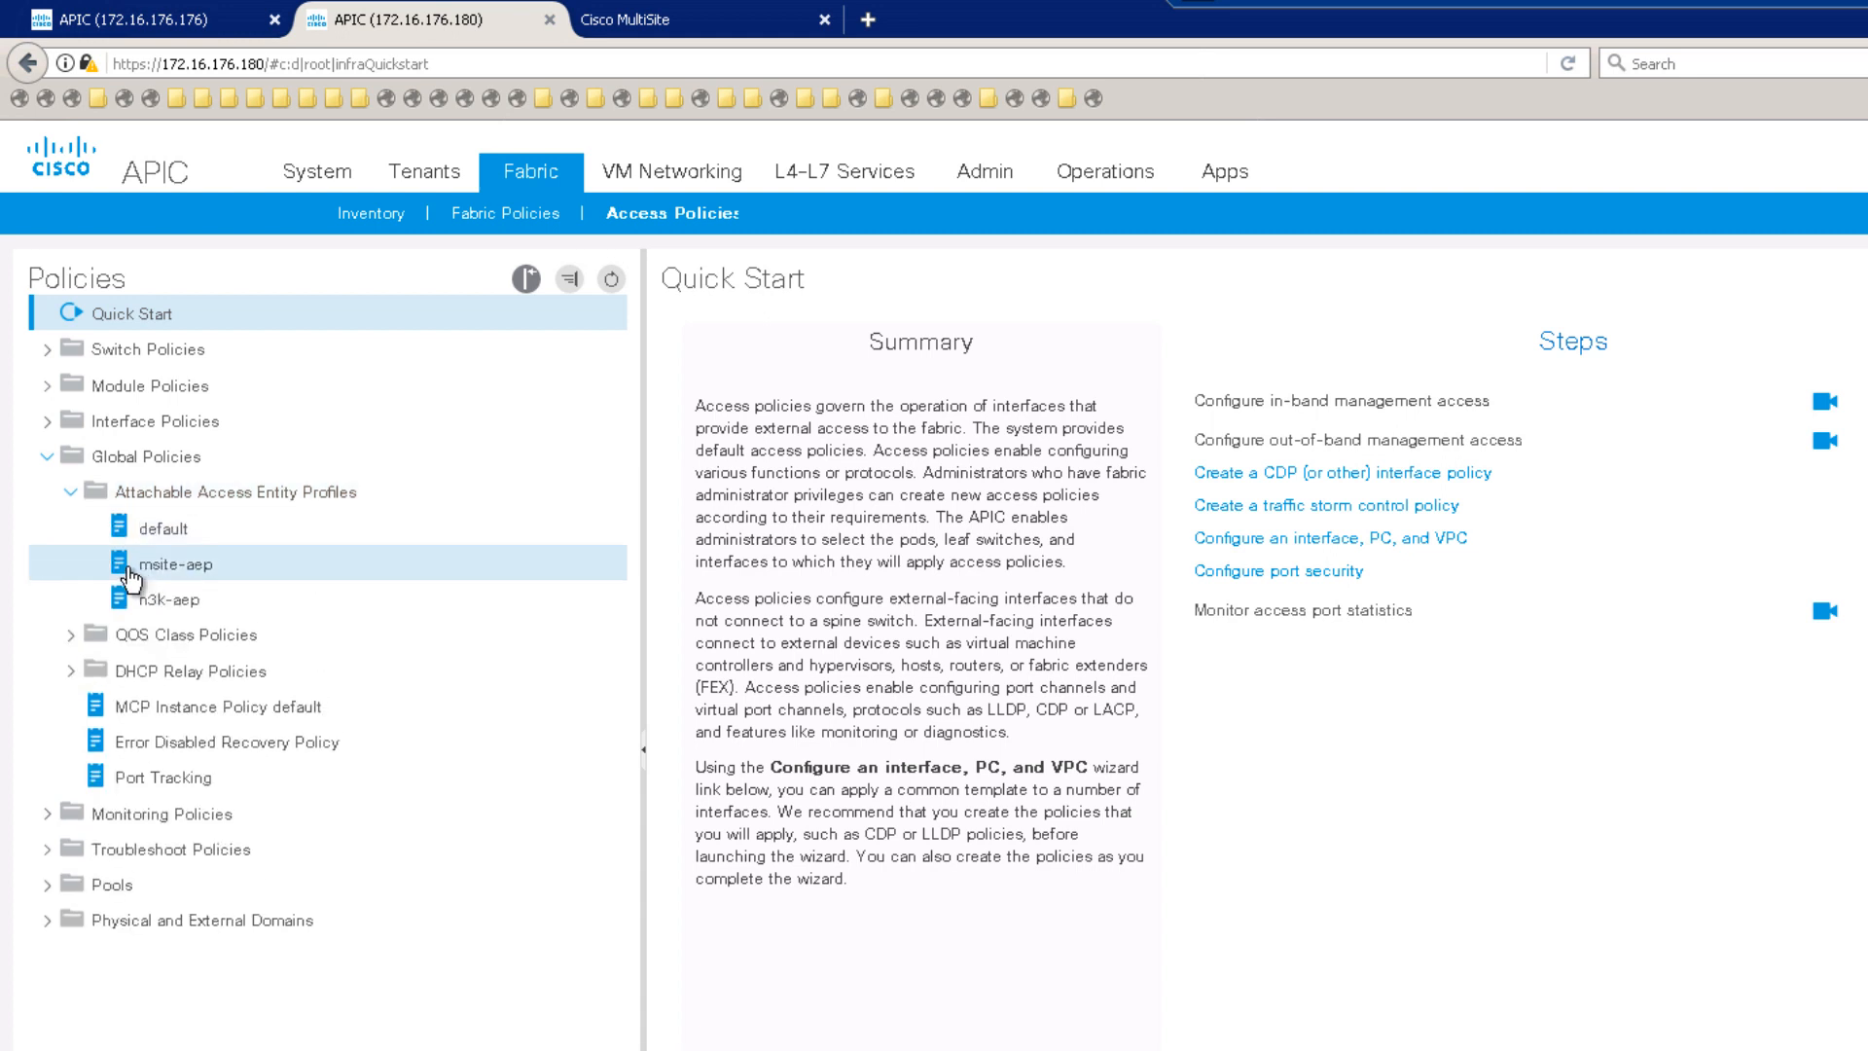
pyautogui.click(218, 574)
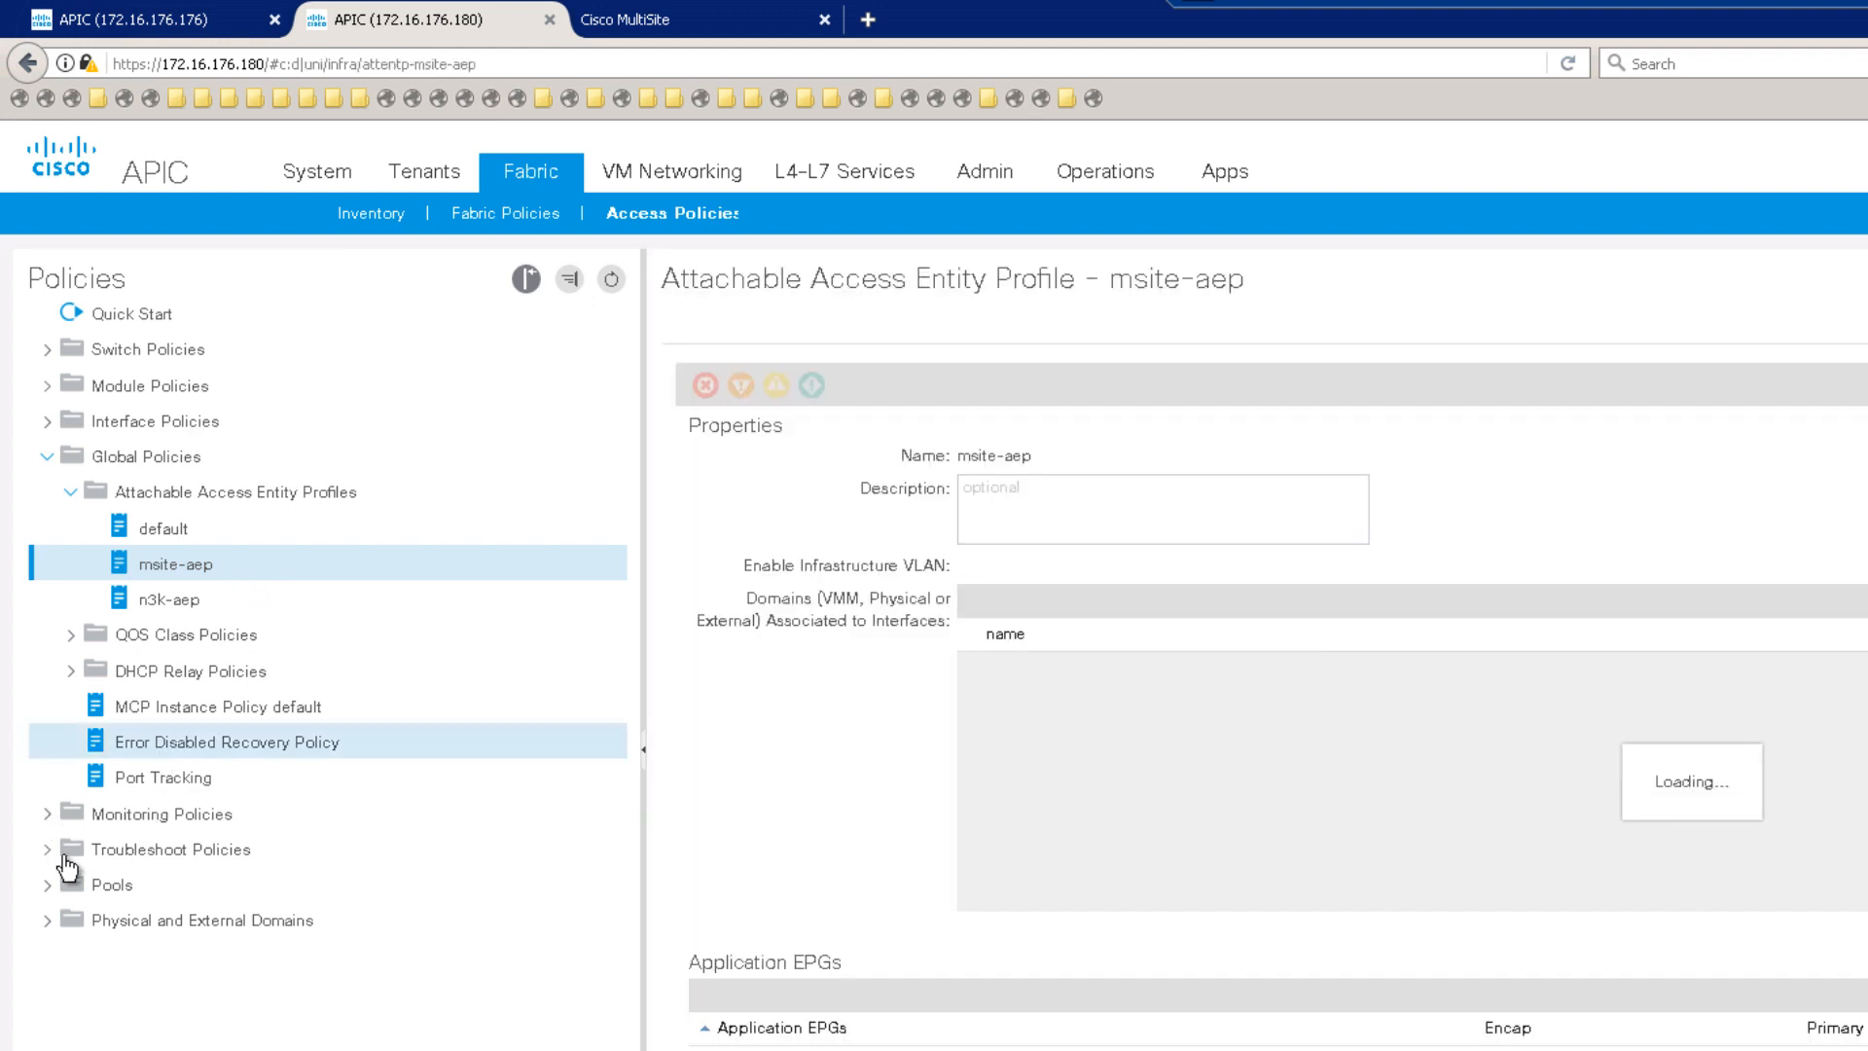
# Step: Review the msite-vlan VLAN pool
pyautogui.click(49, 885)
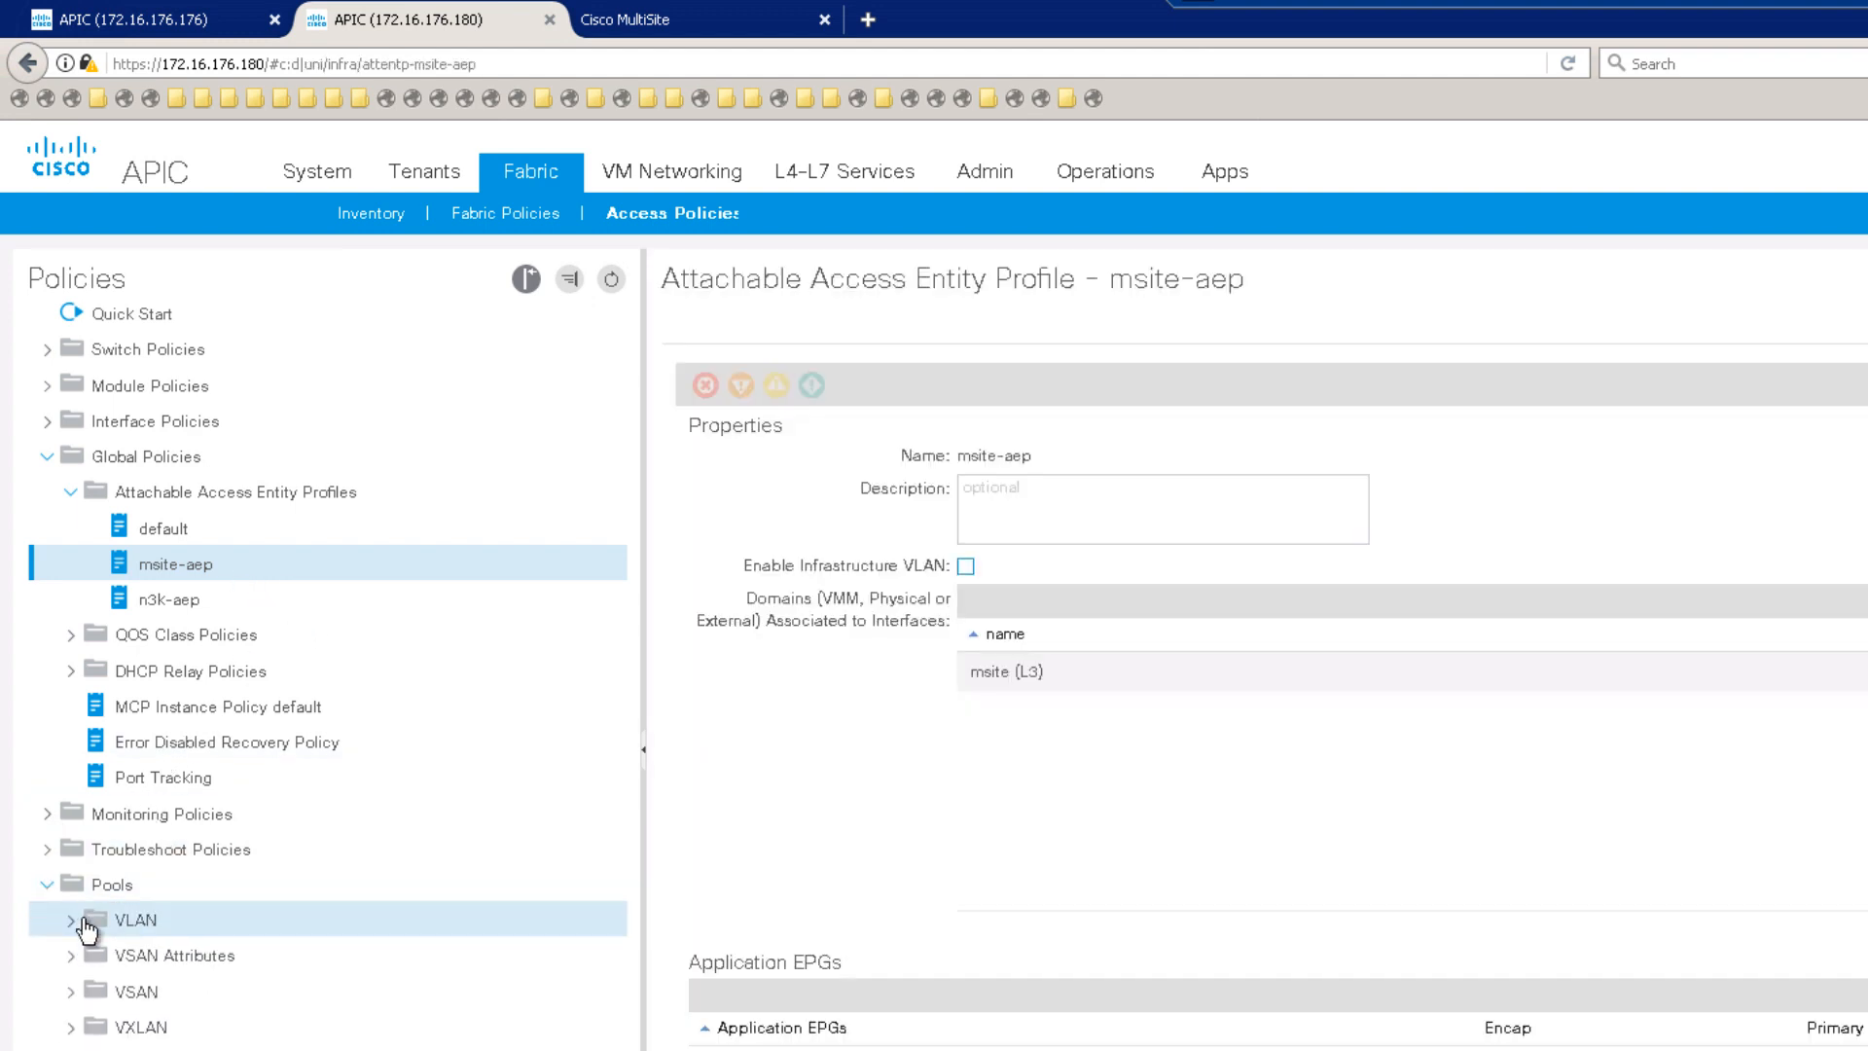
pyautogui.click(98, 927)
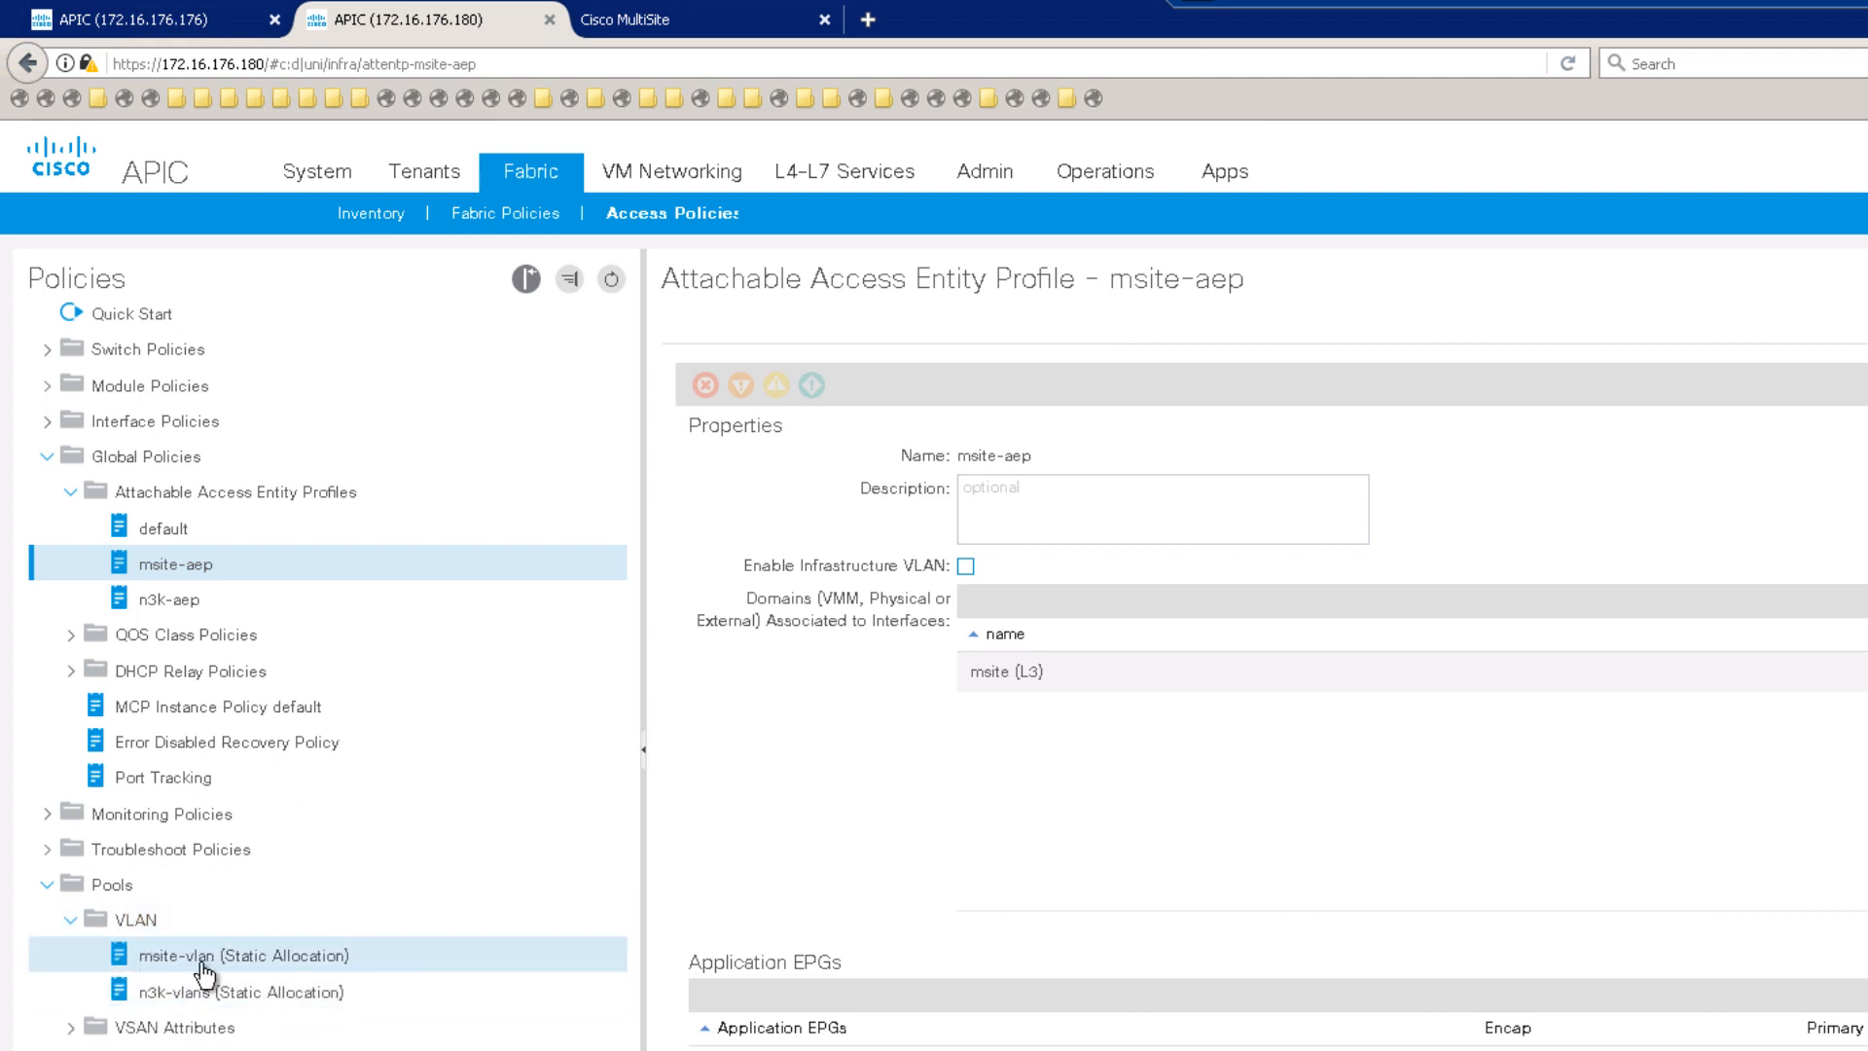
pyautogui.click(211, 958)
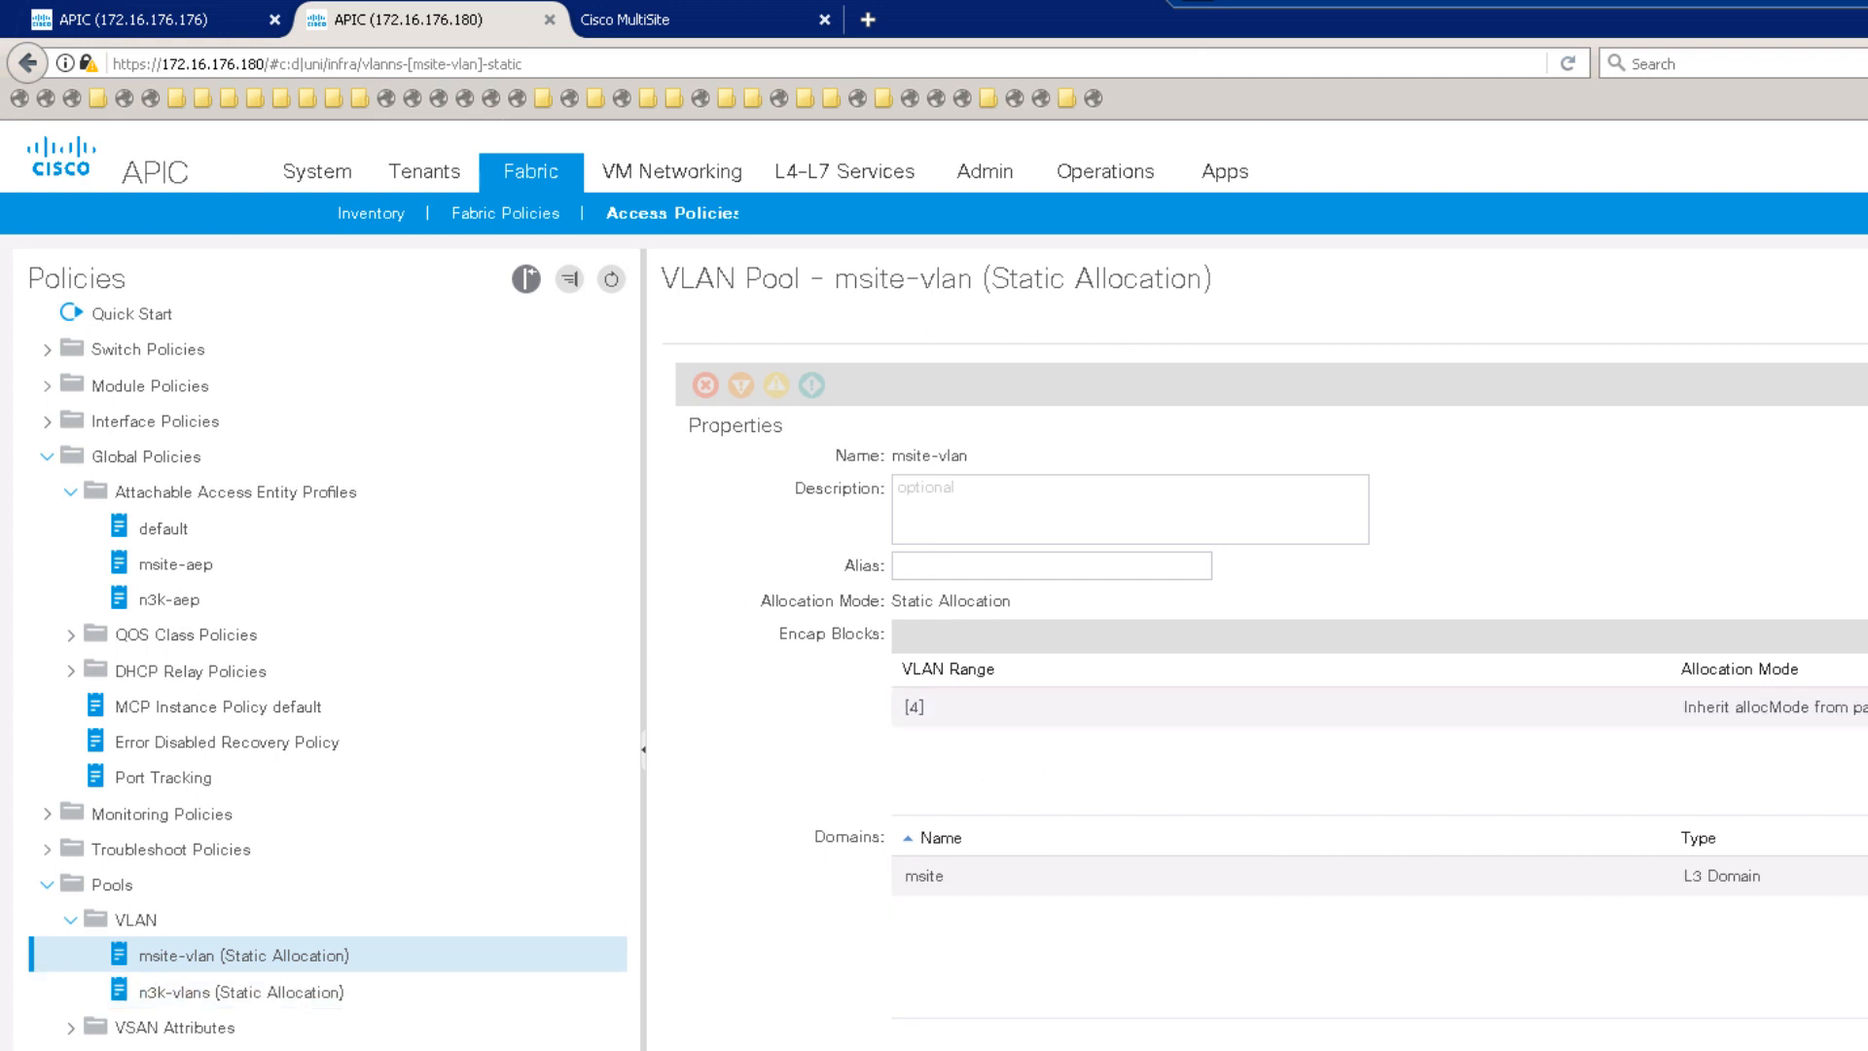
pyautogui.scroll(-2, 321, 672)
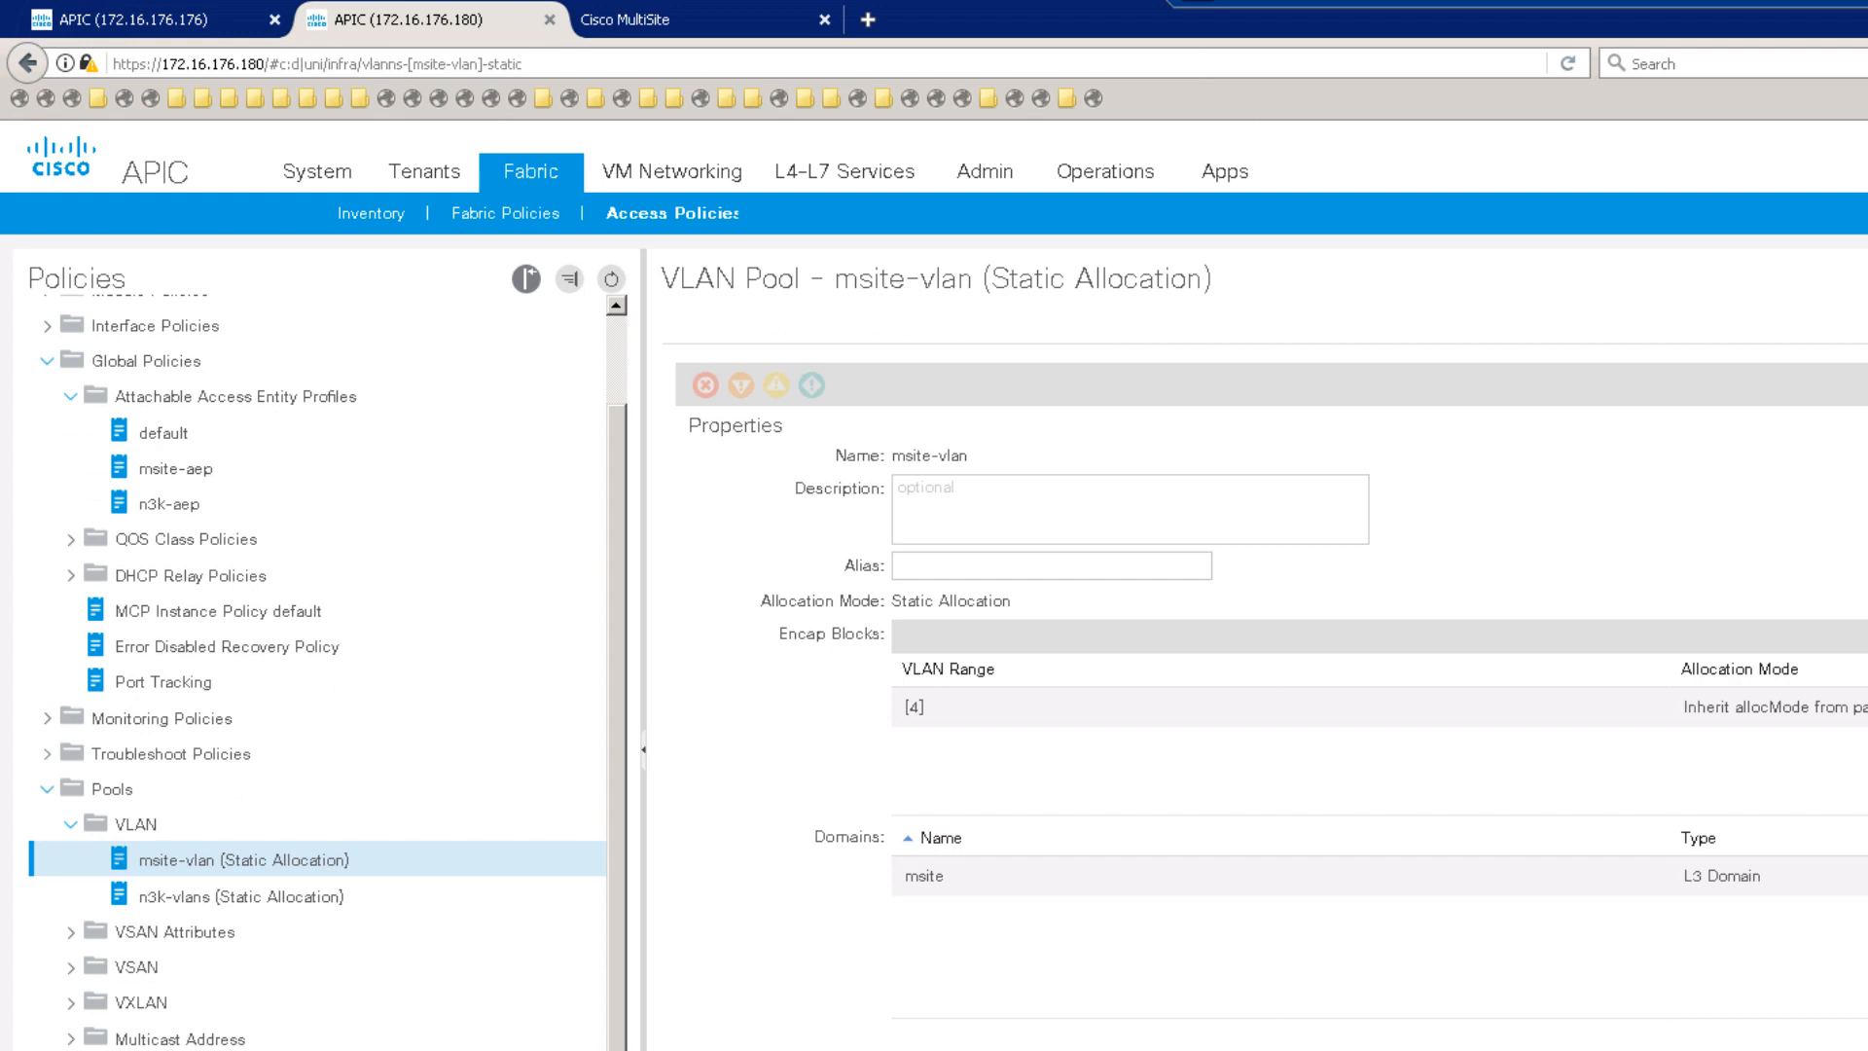
pyautogui.scroll(-1, 321, 671)
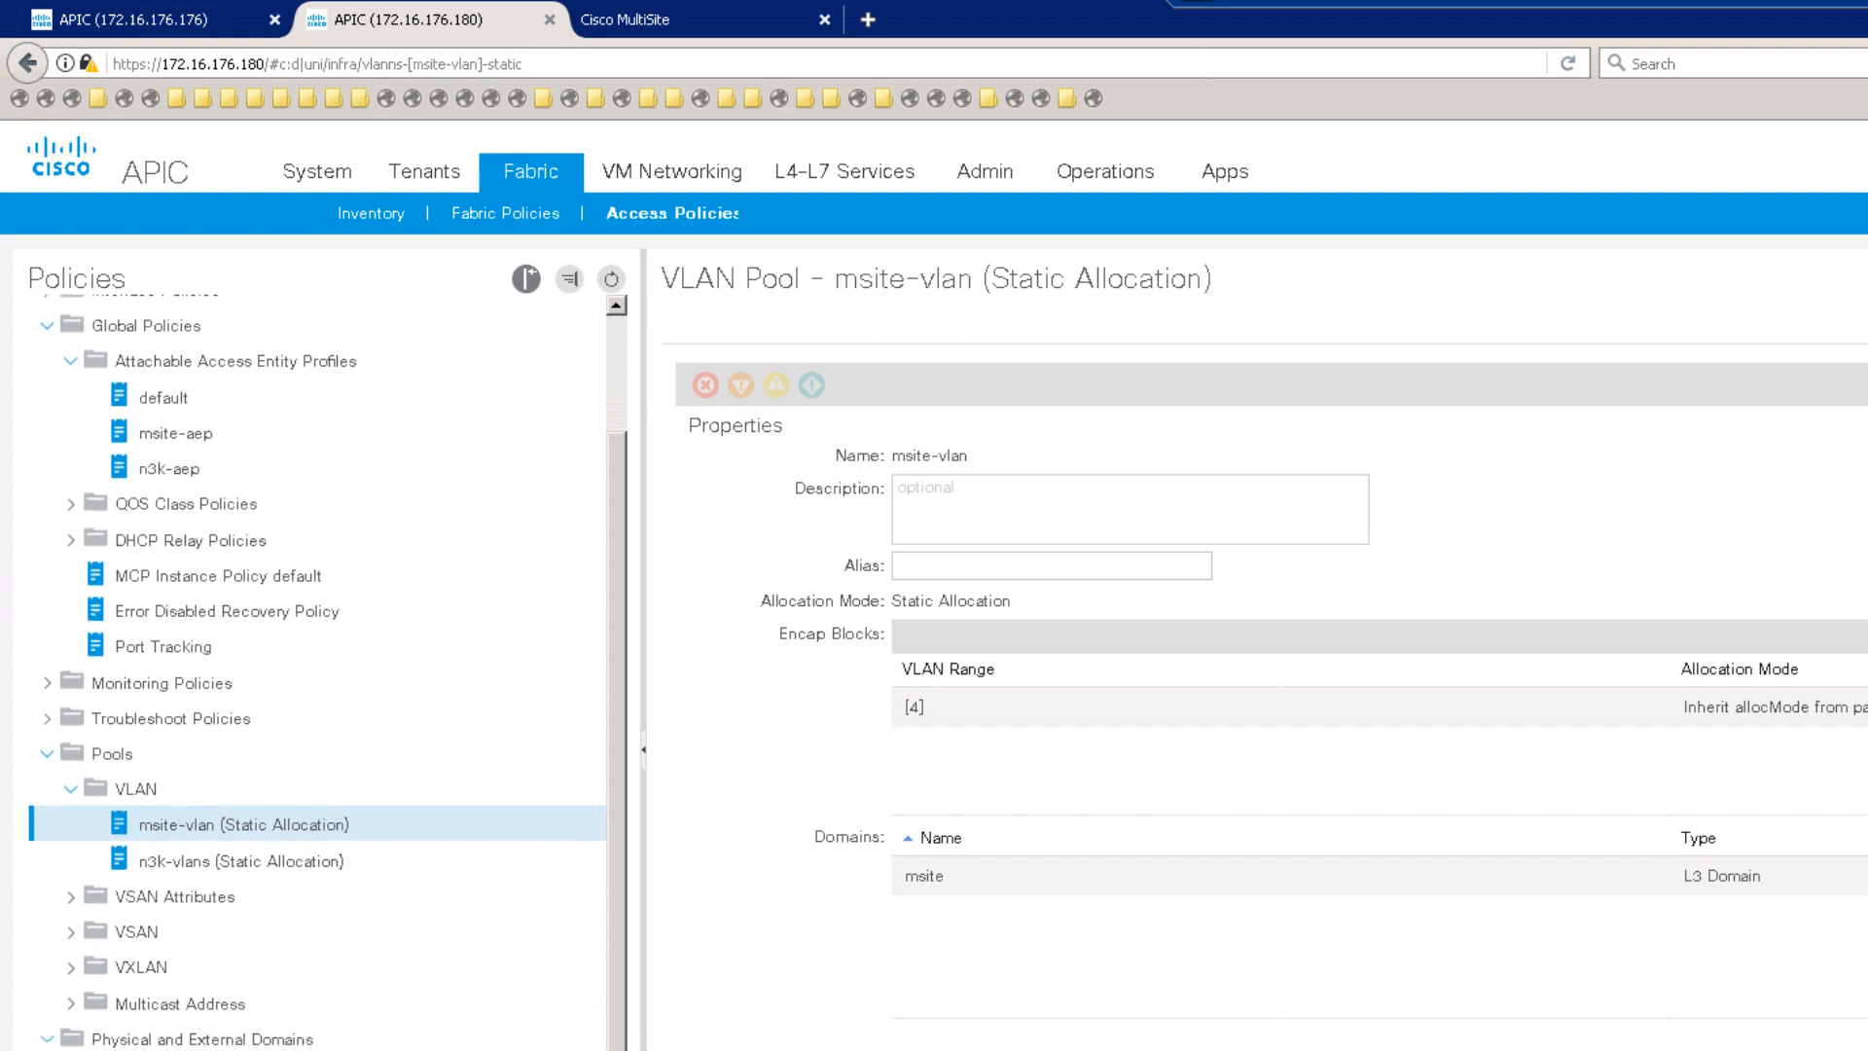
pyautogui.scroll(3, 250, 973)
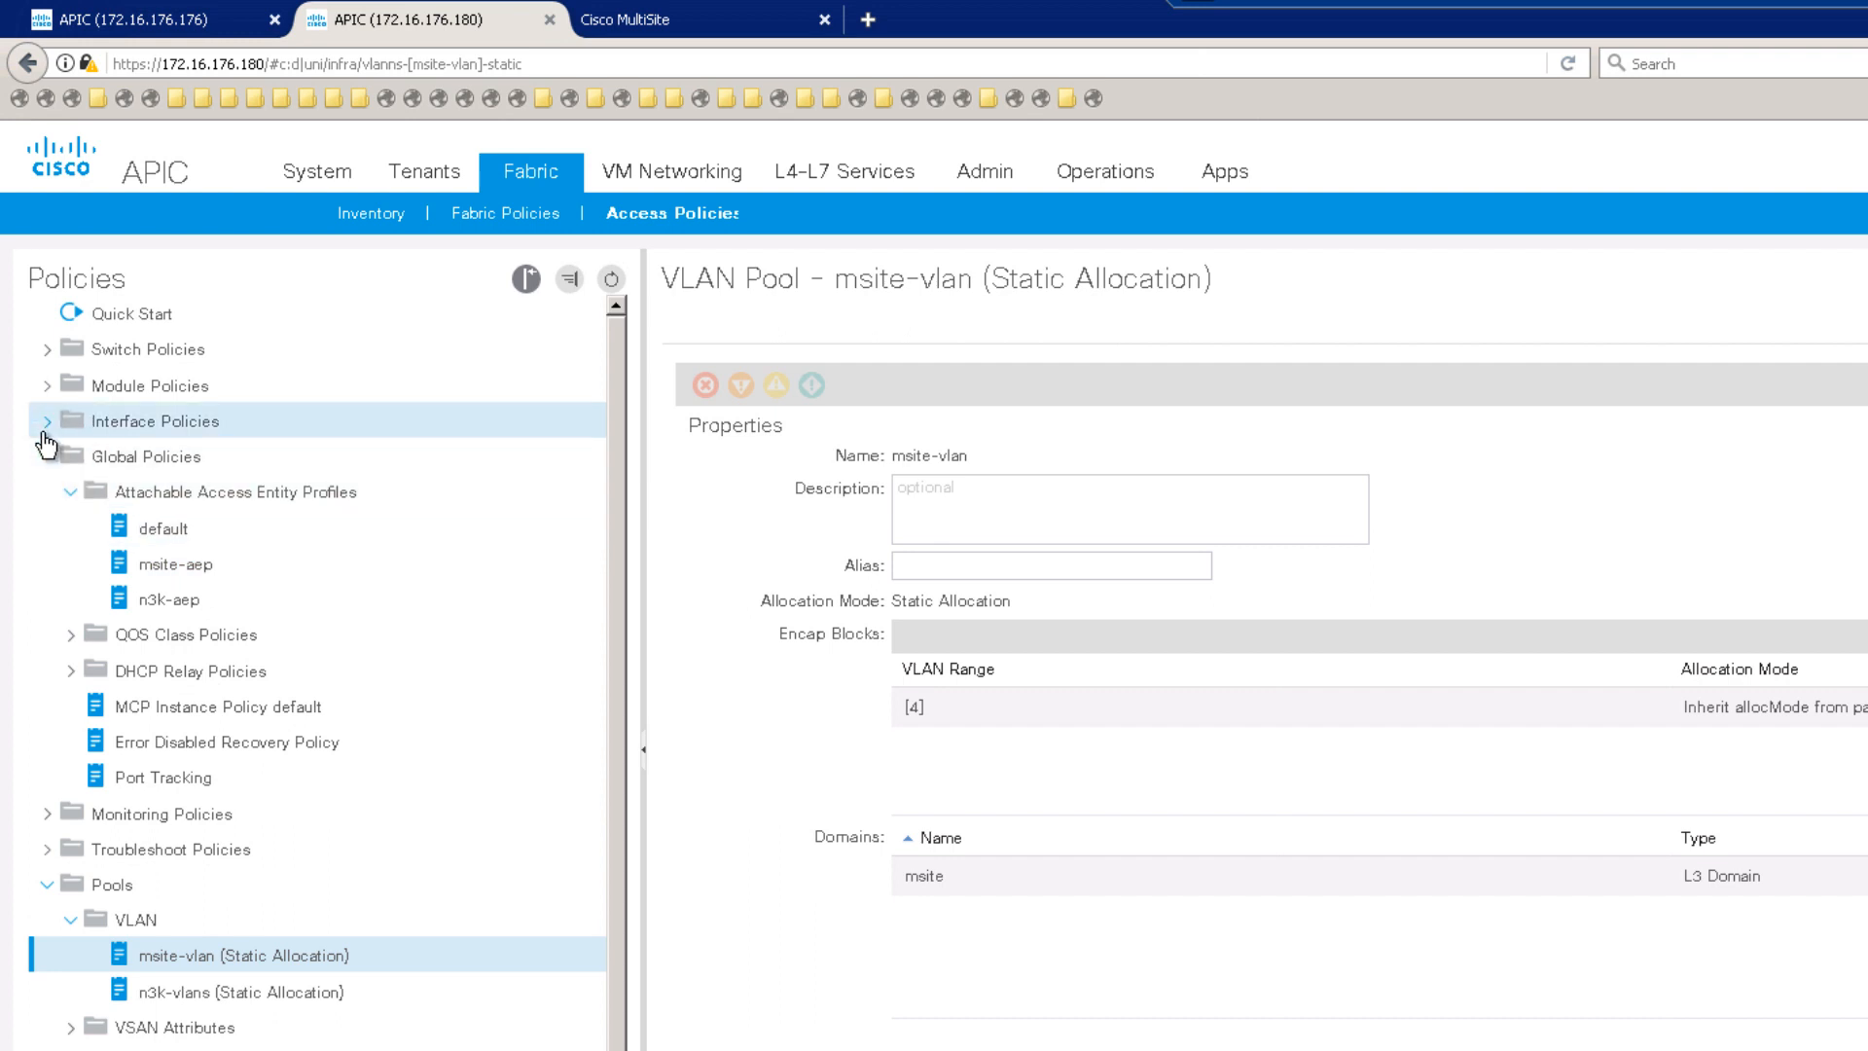
# Step: Open the Spine1-IPN spine interface profile
pyautogui.click(49, 423)
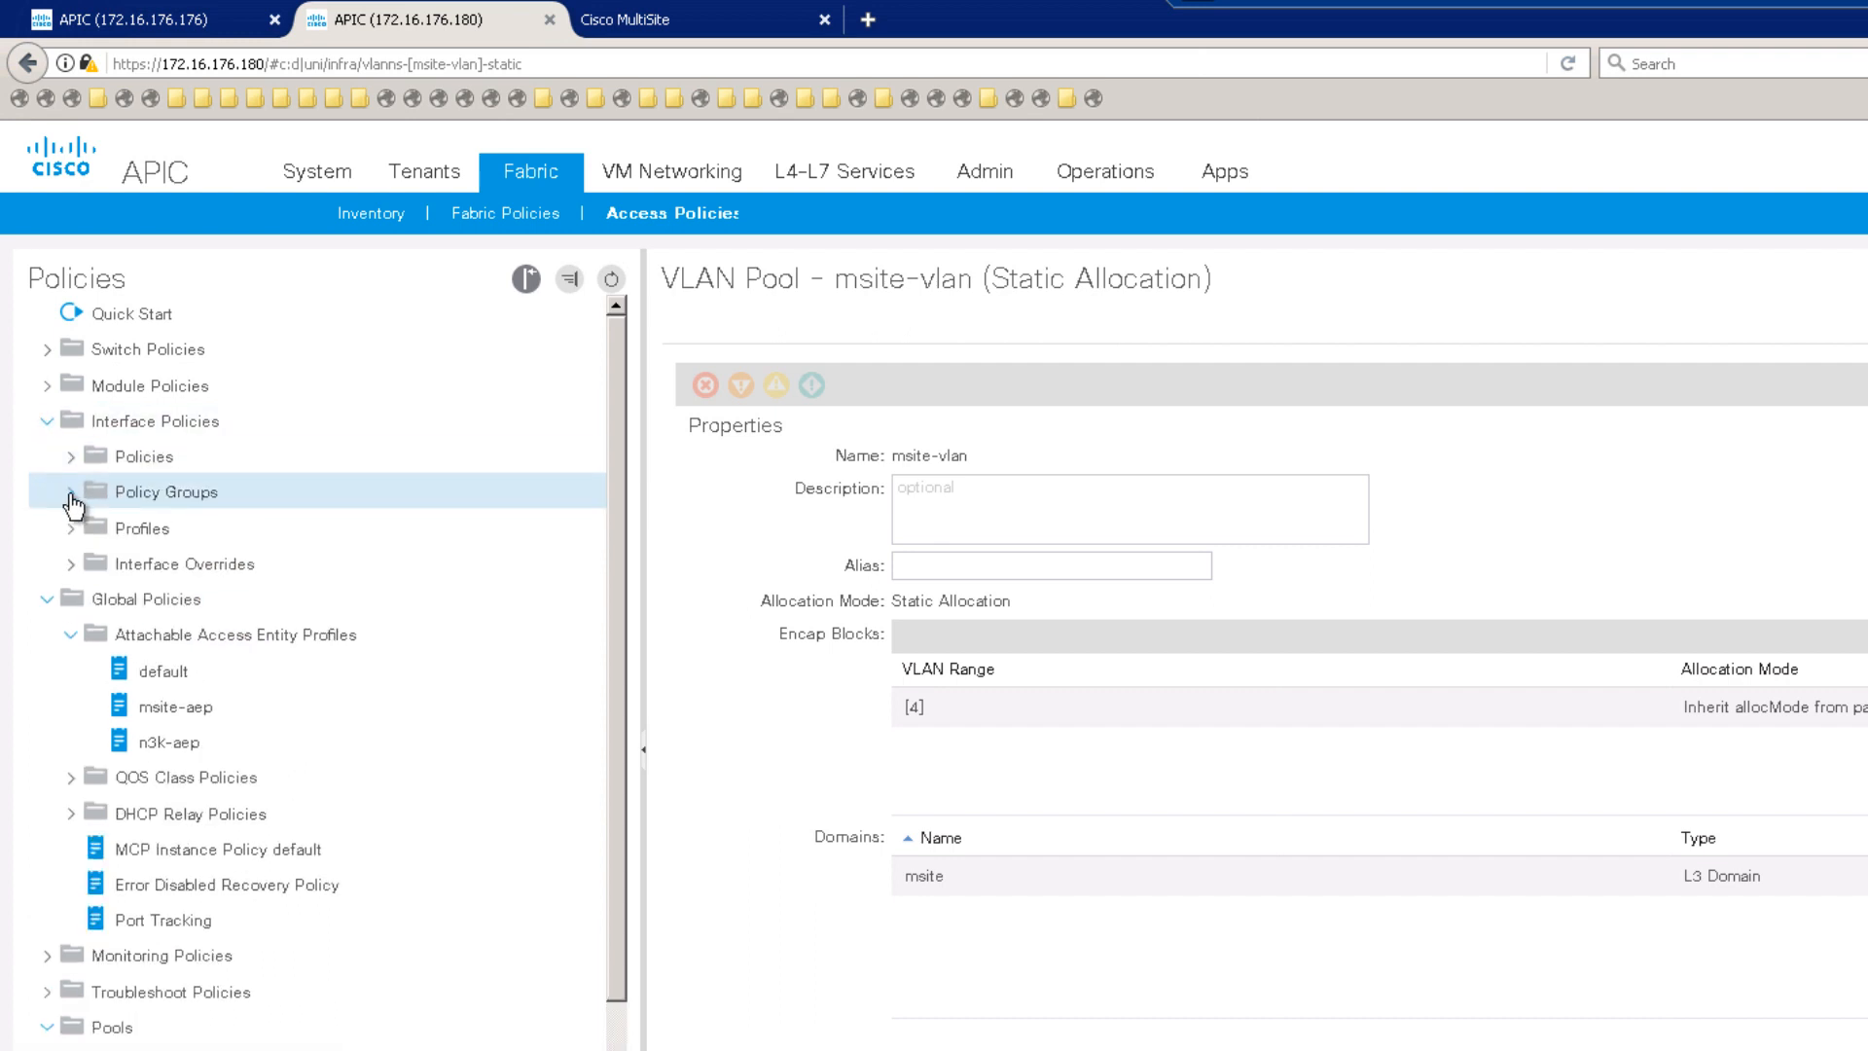
pyautogui.click(70, 492)
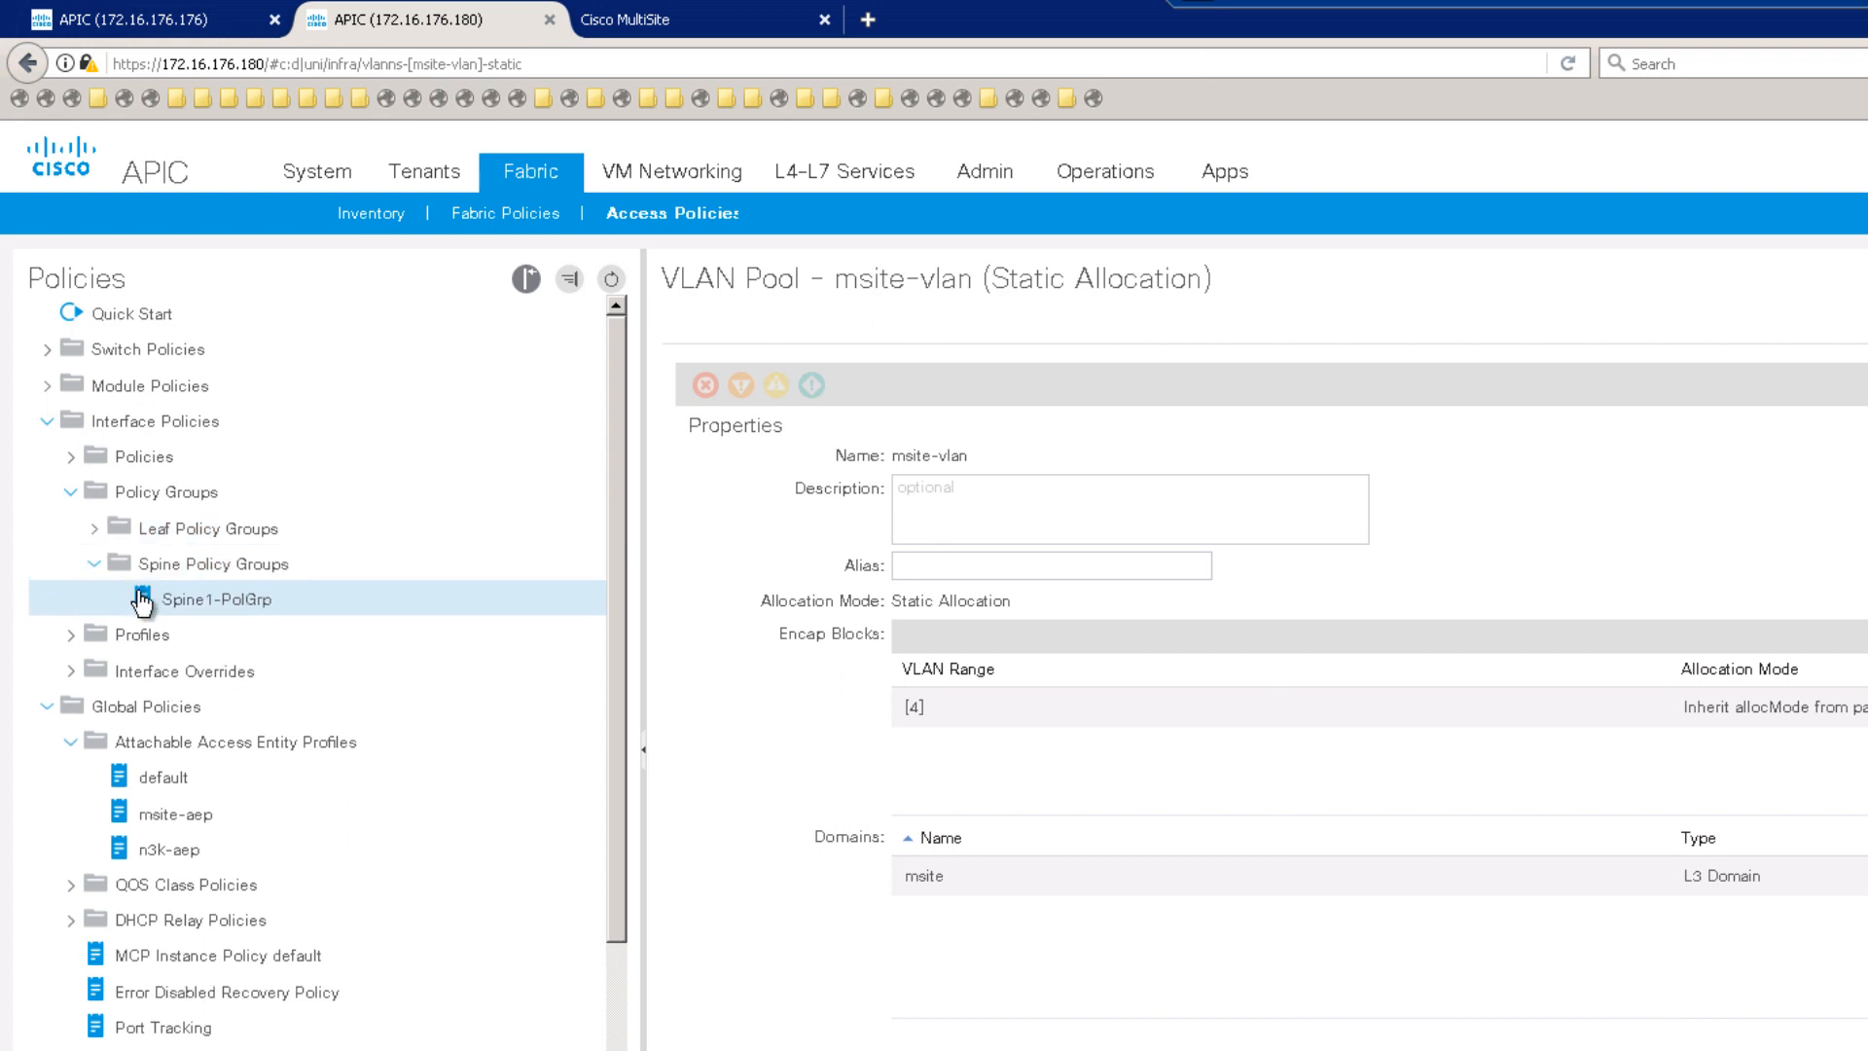
pyautogui.click(71, 637)
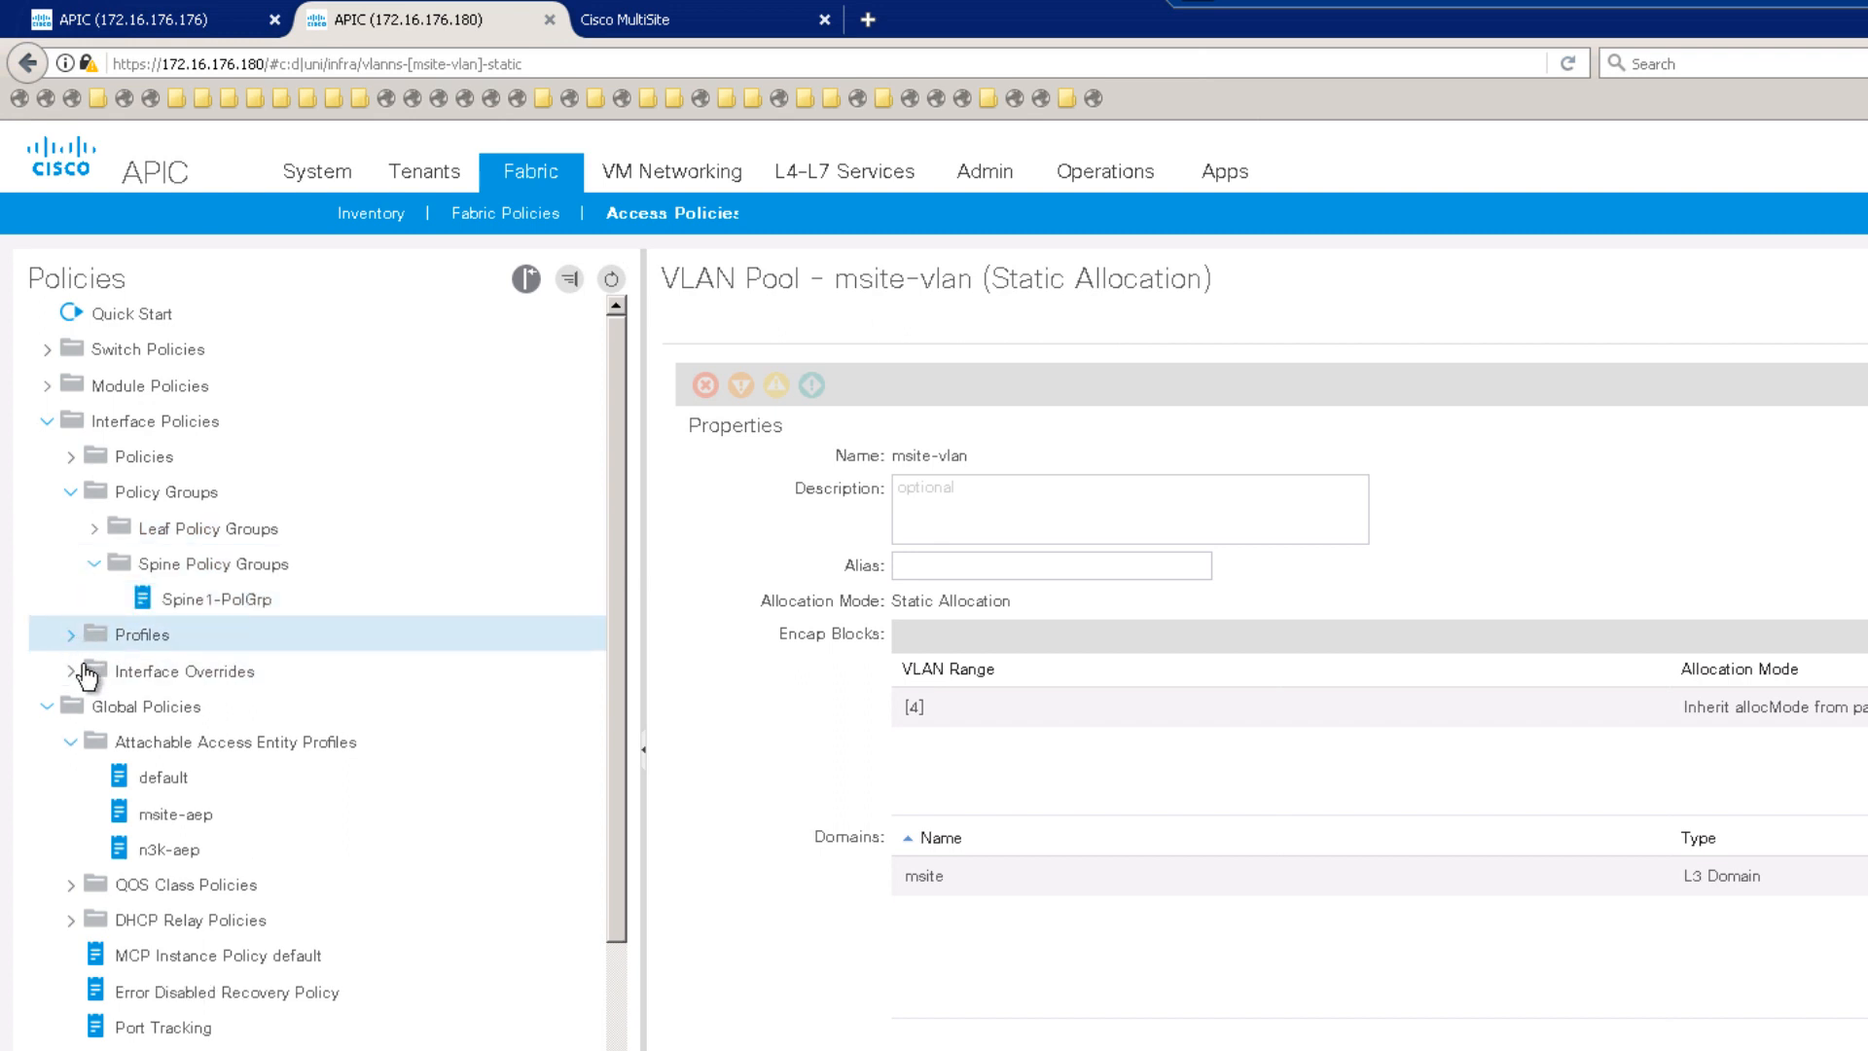
pyautogui.click(95, 709)
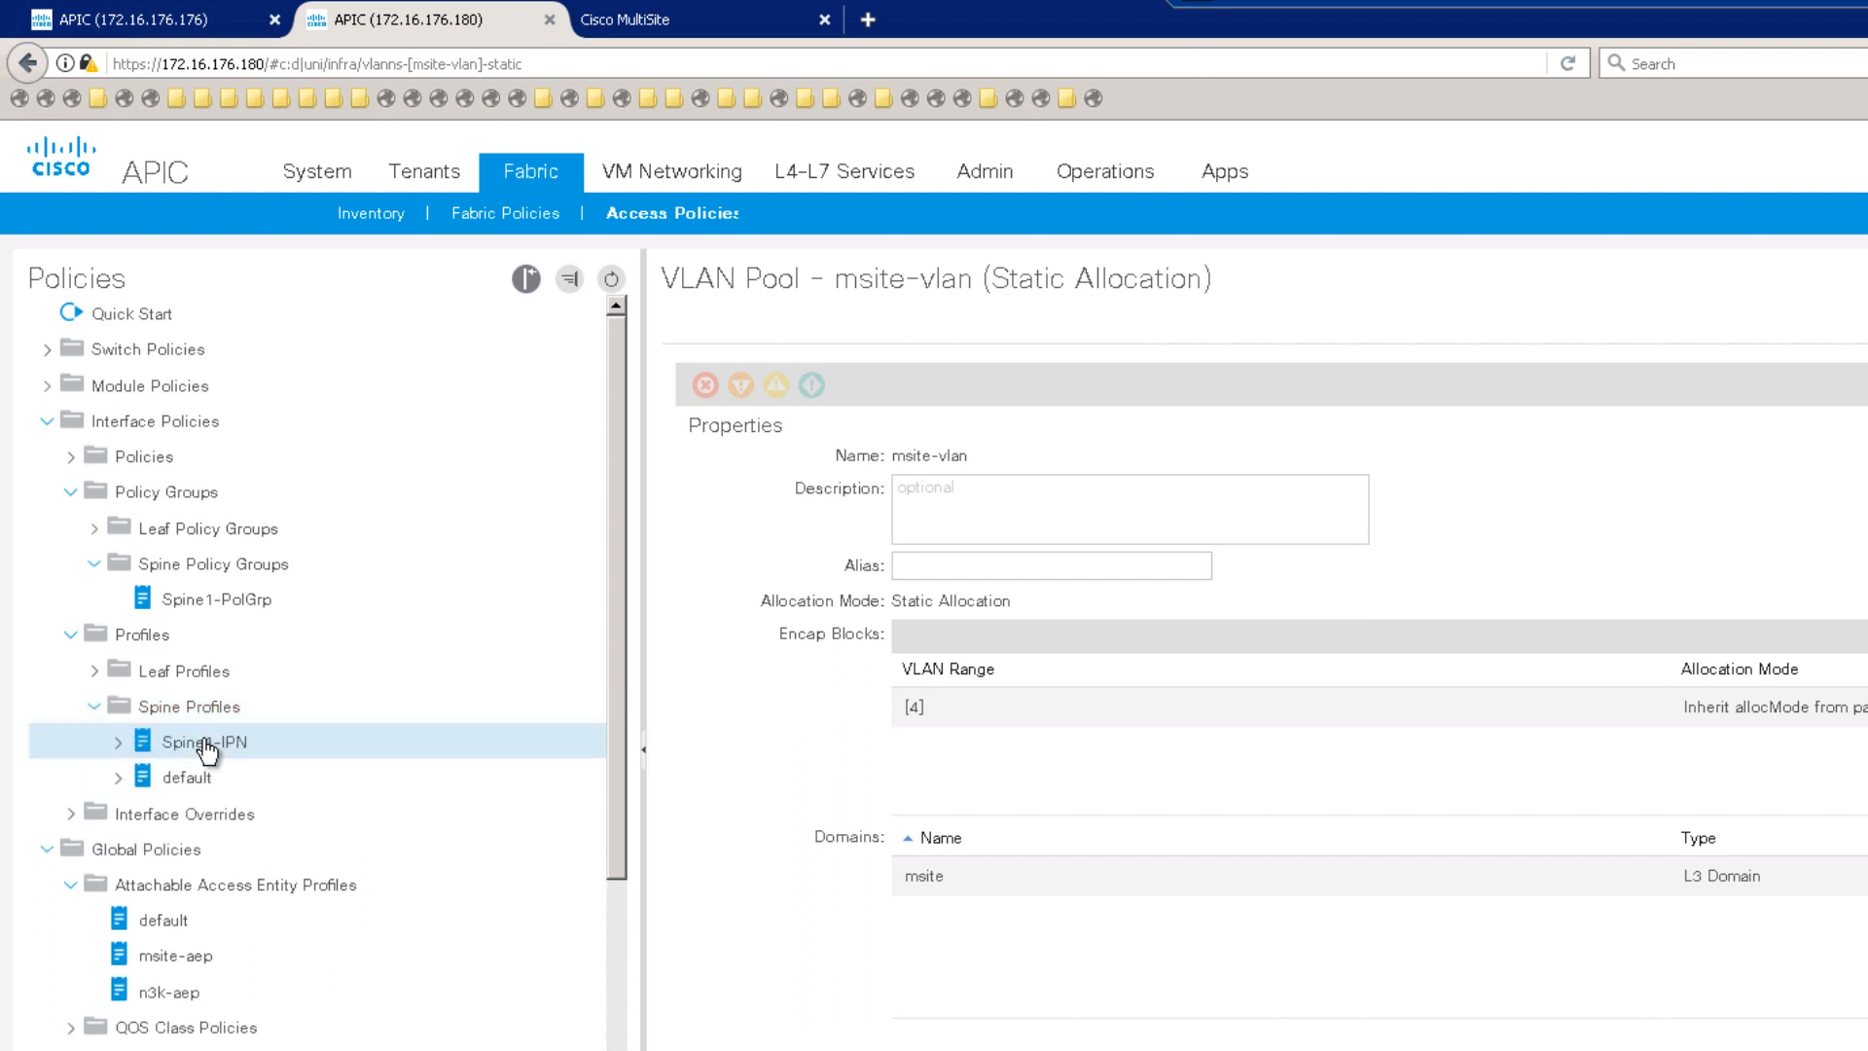
pyautogui.click(207, 745)
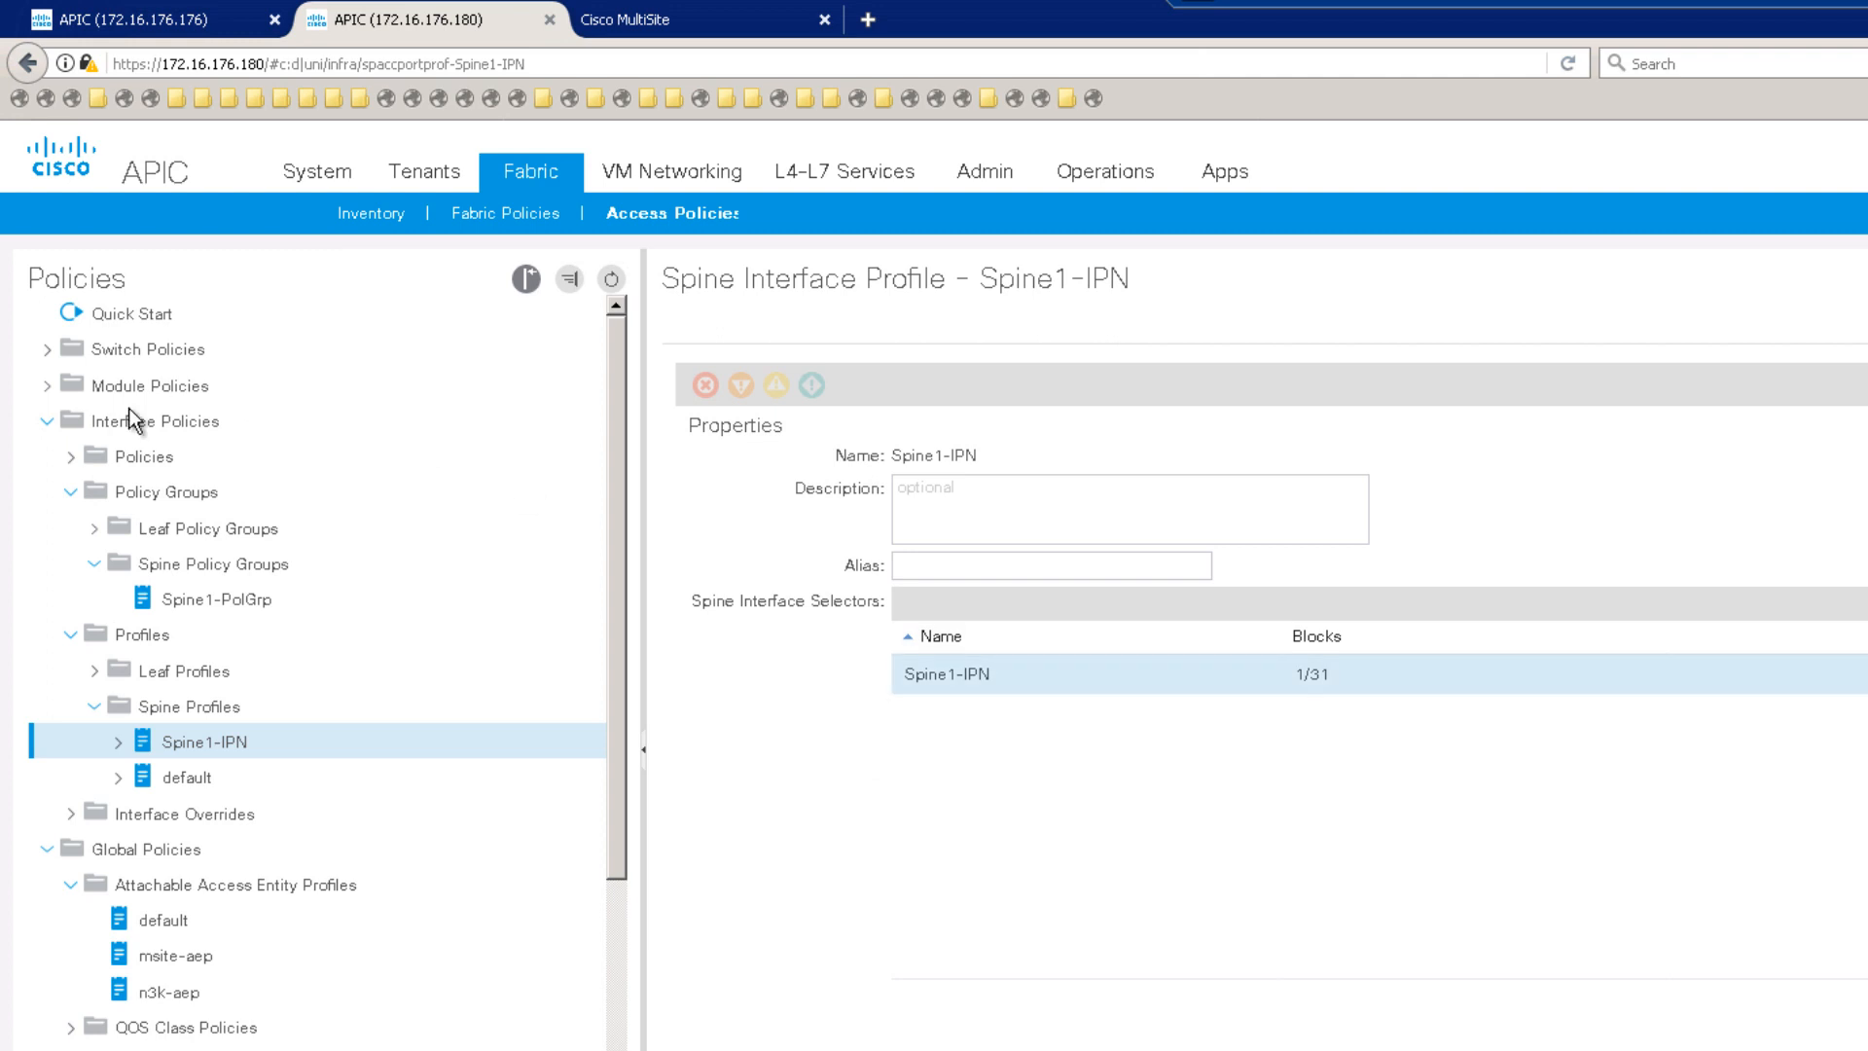
# Step: Open spine profile Spine201 and point out its Spine1-IPN interface selector profile
pyautogui.click(46, 350)
pyautogui.click(71, 460)
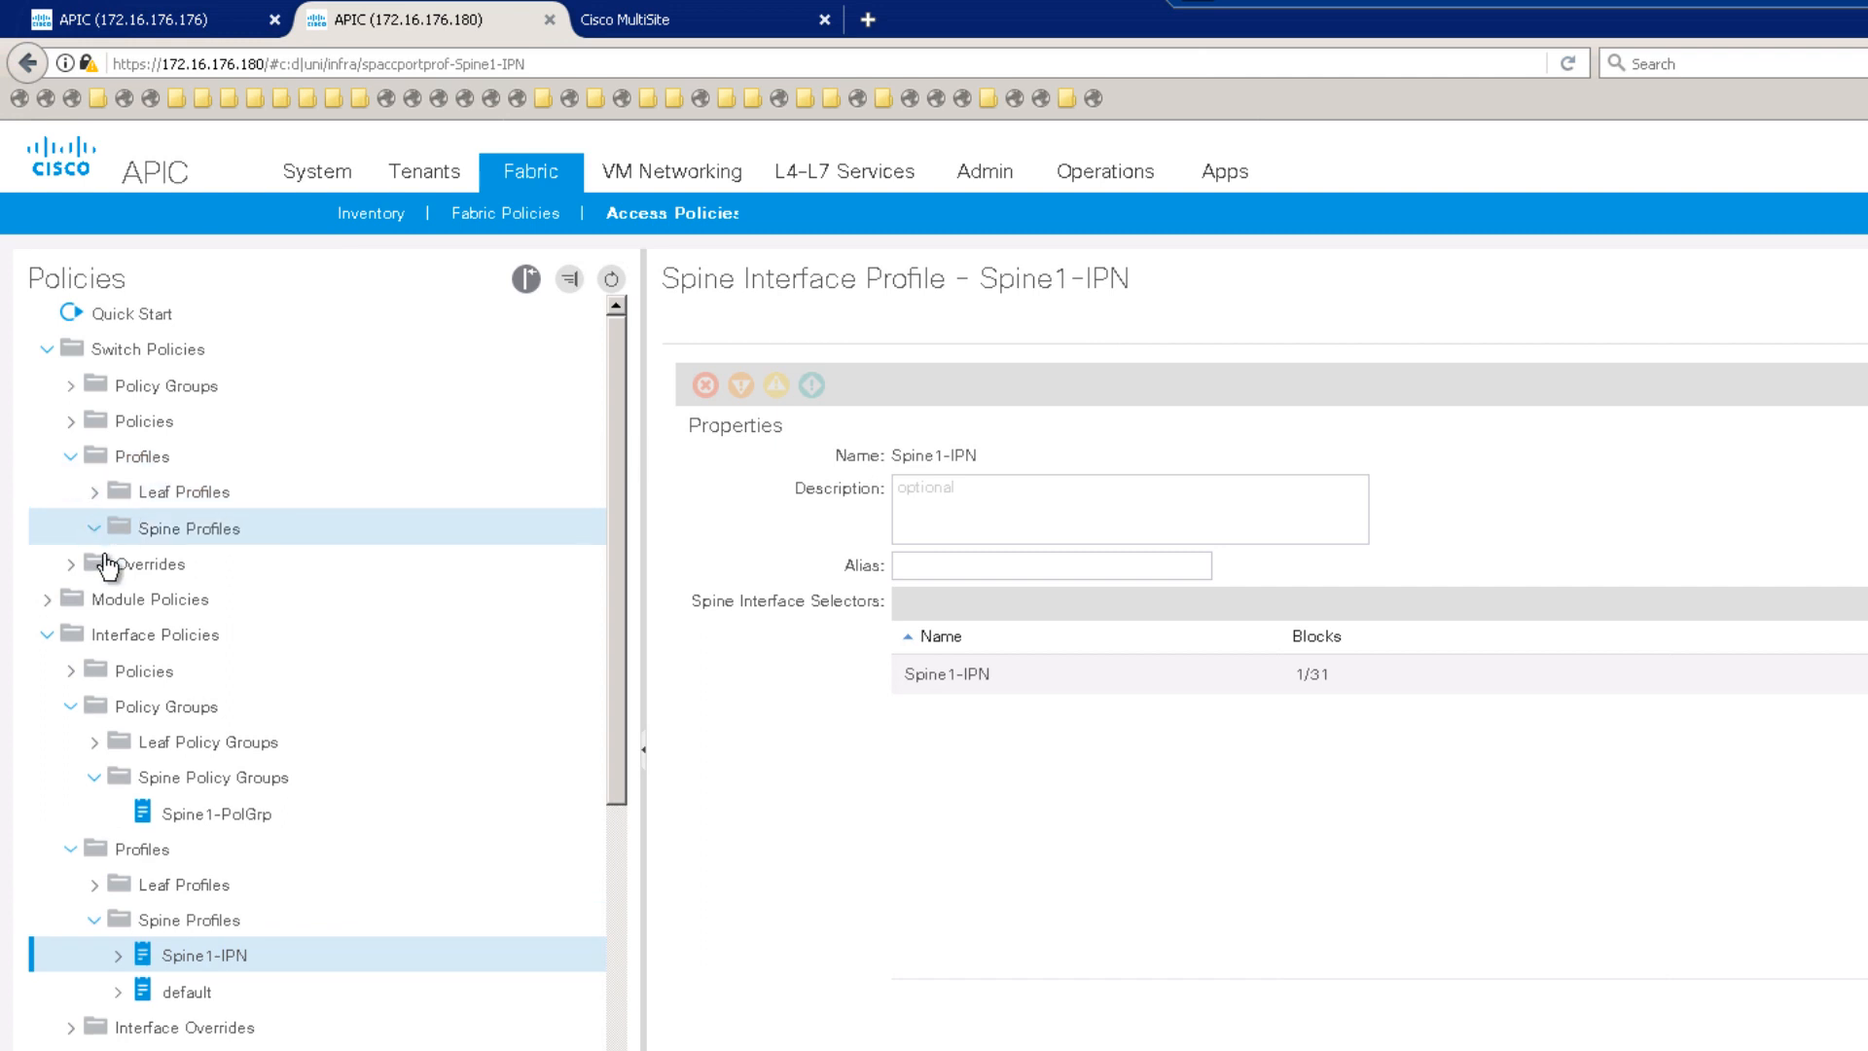
pyautogui.click(95, 528)
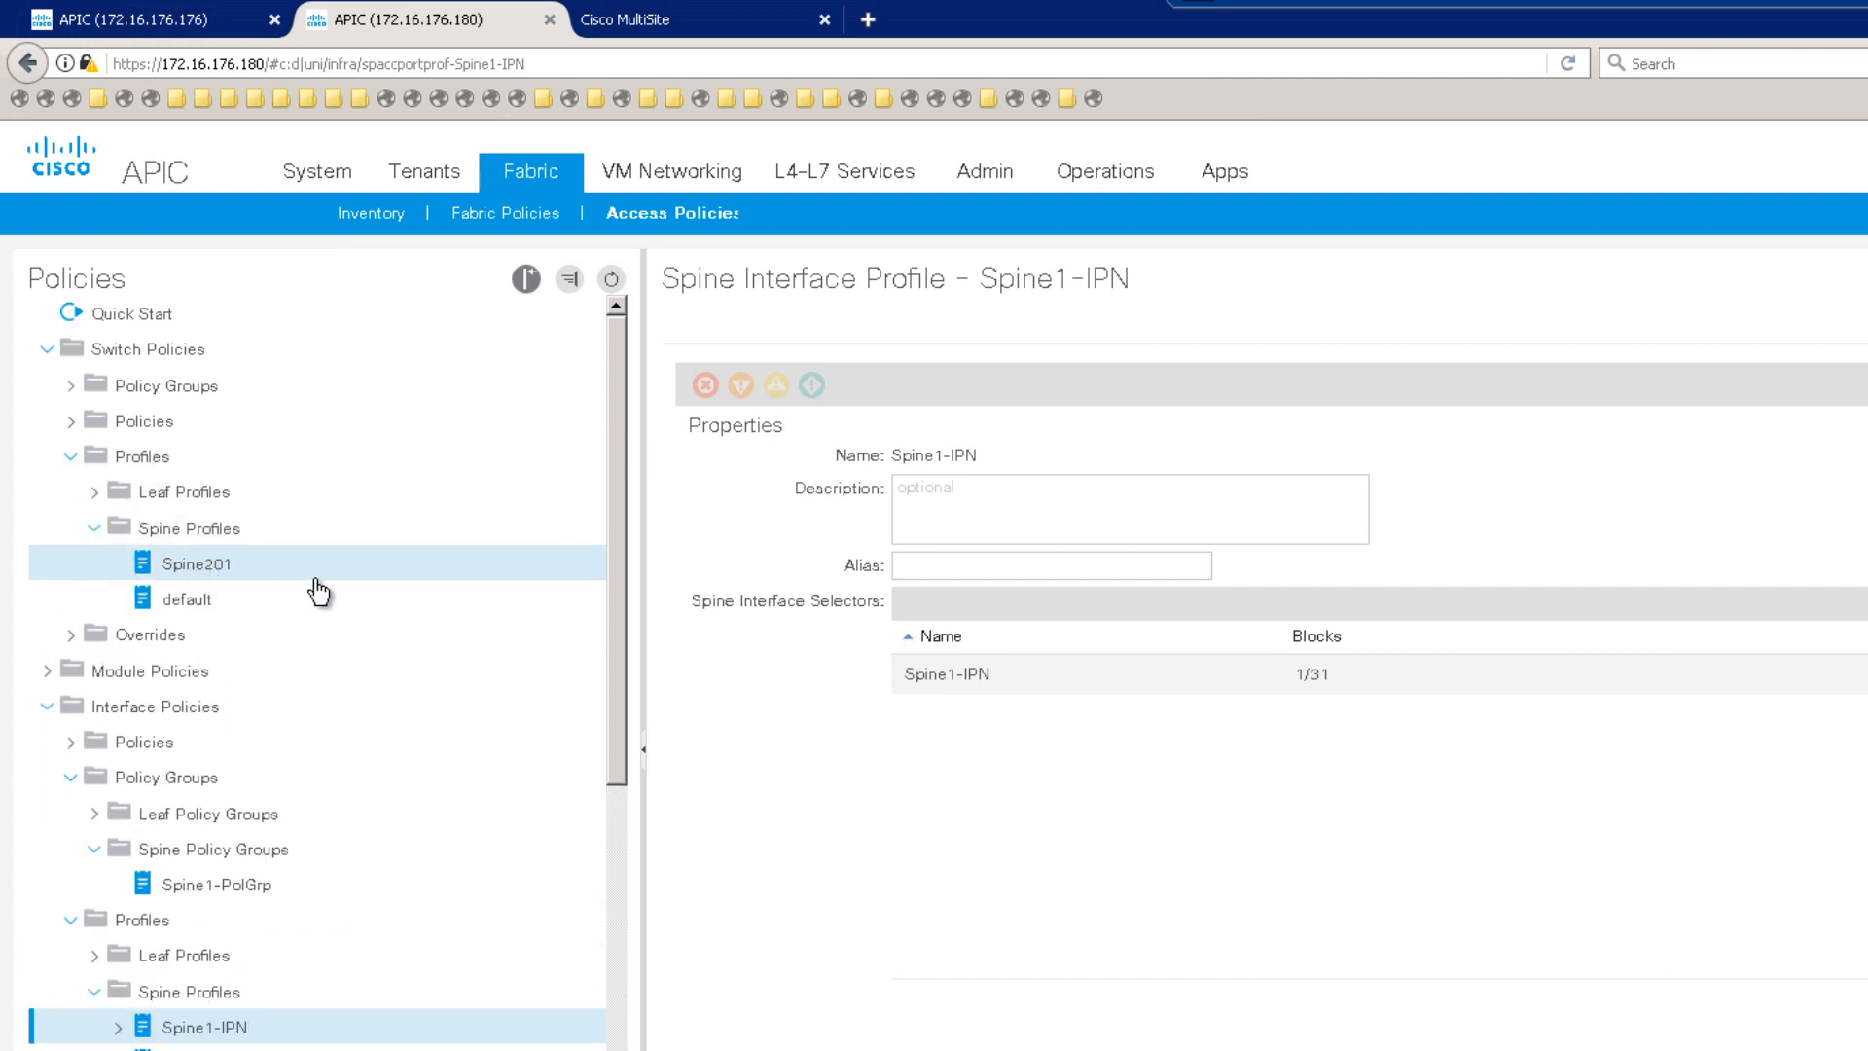
pyautogui.click(243, 570)
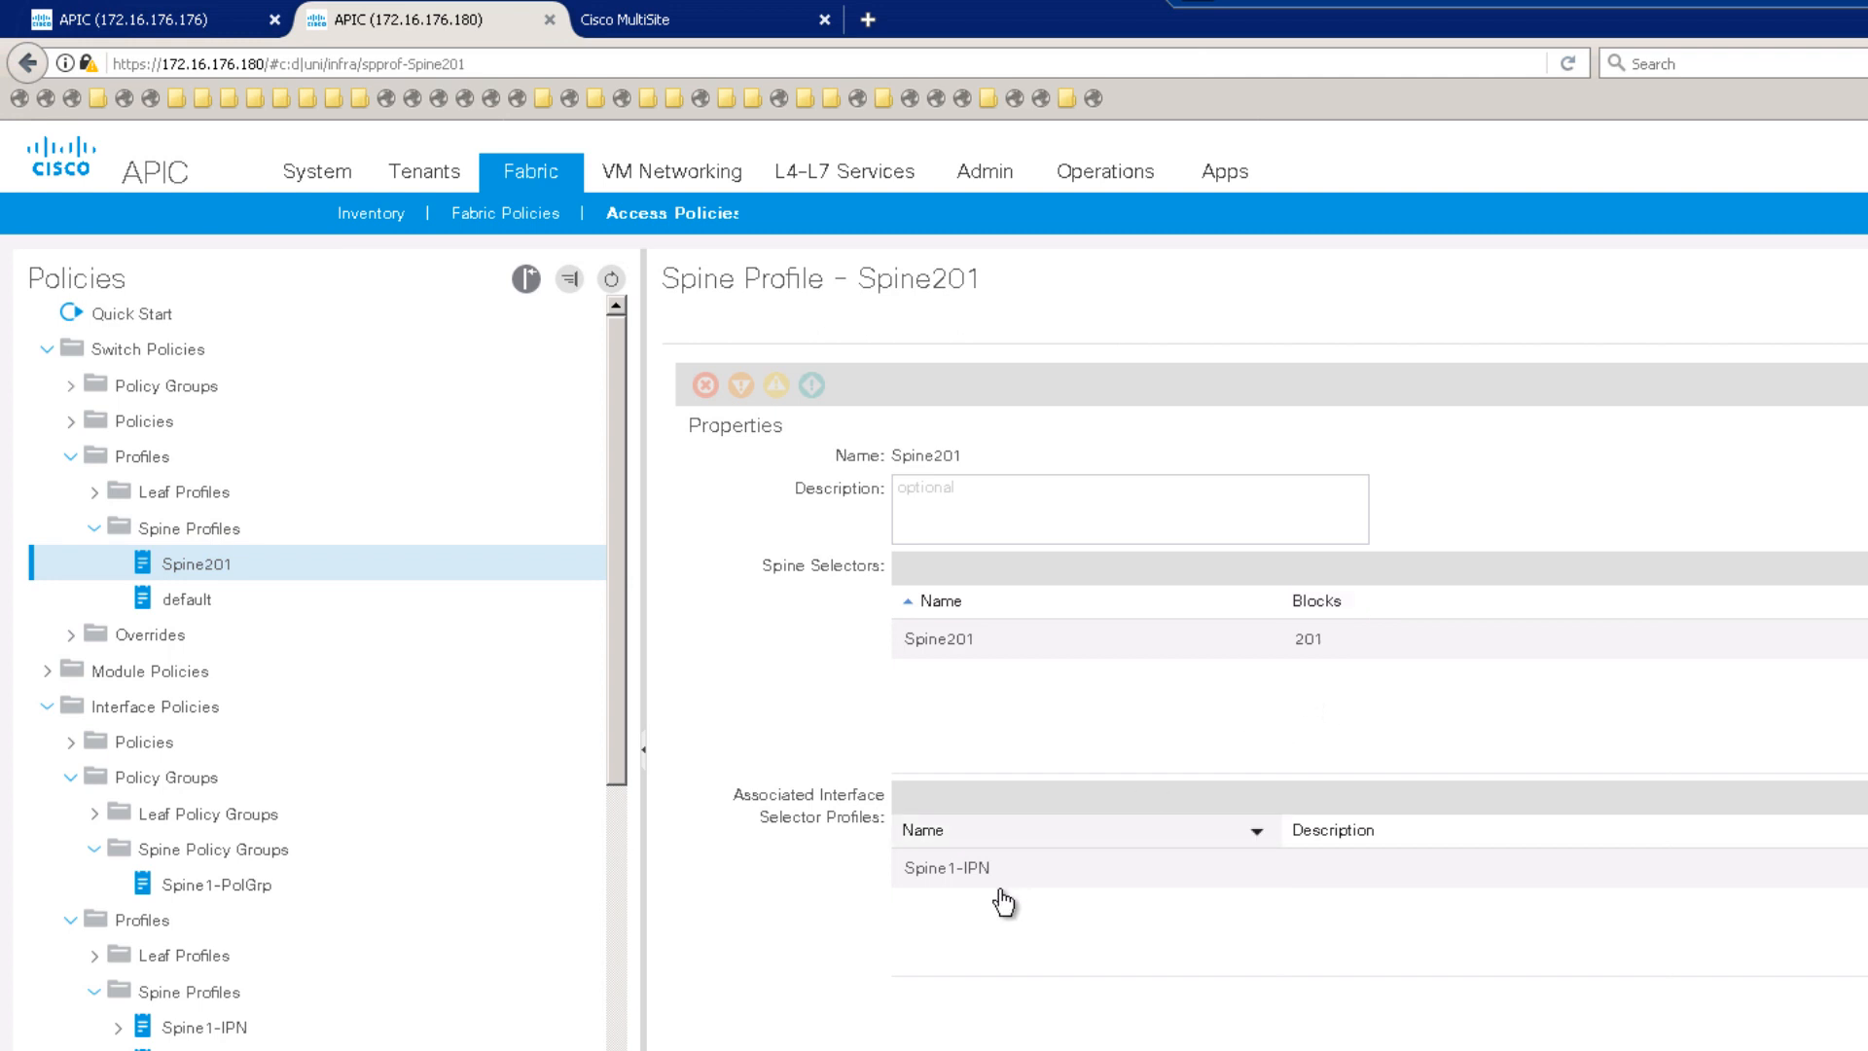
pyautogui.click(947, 881)
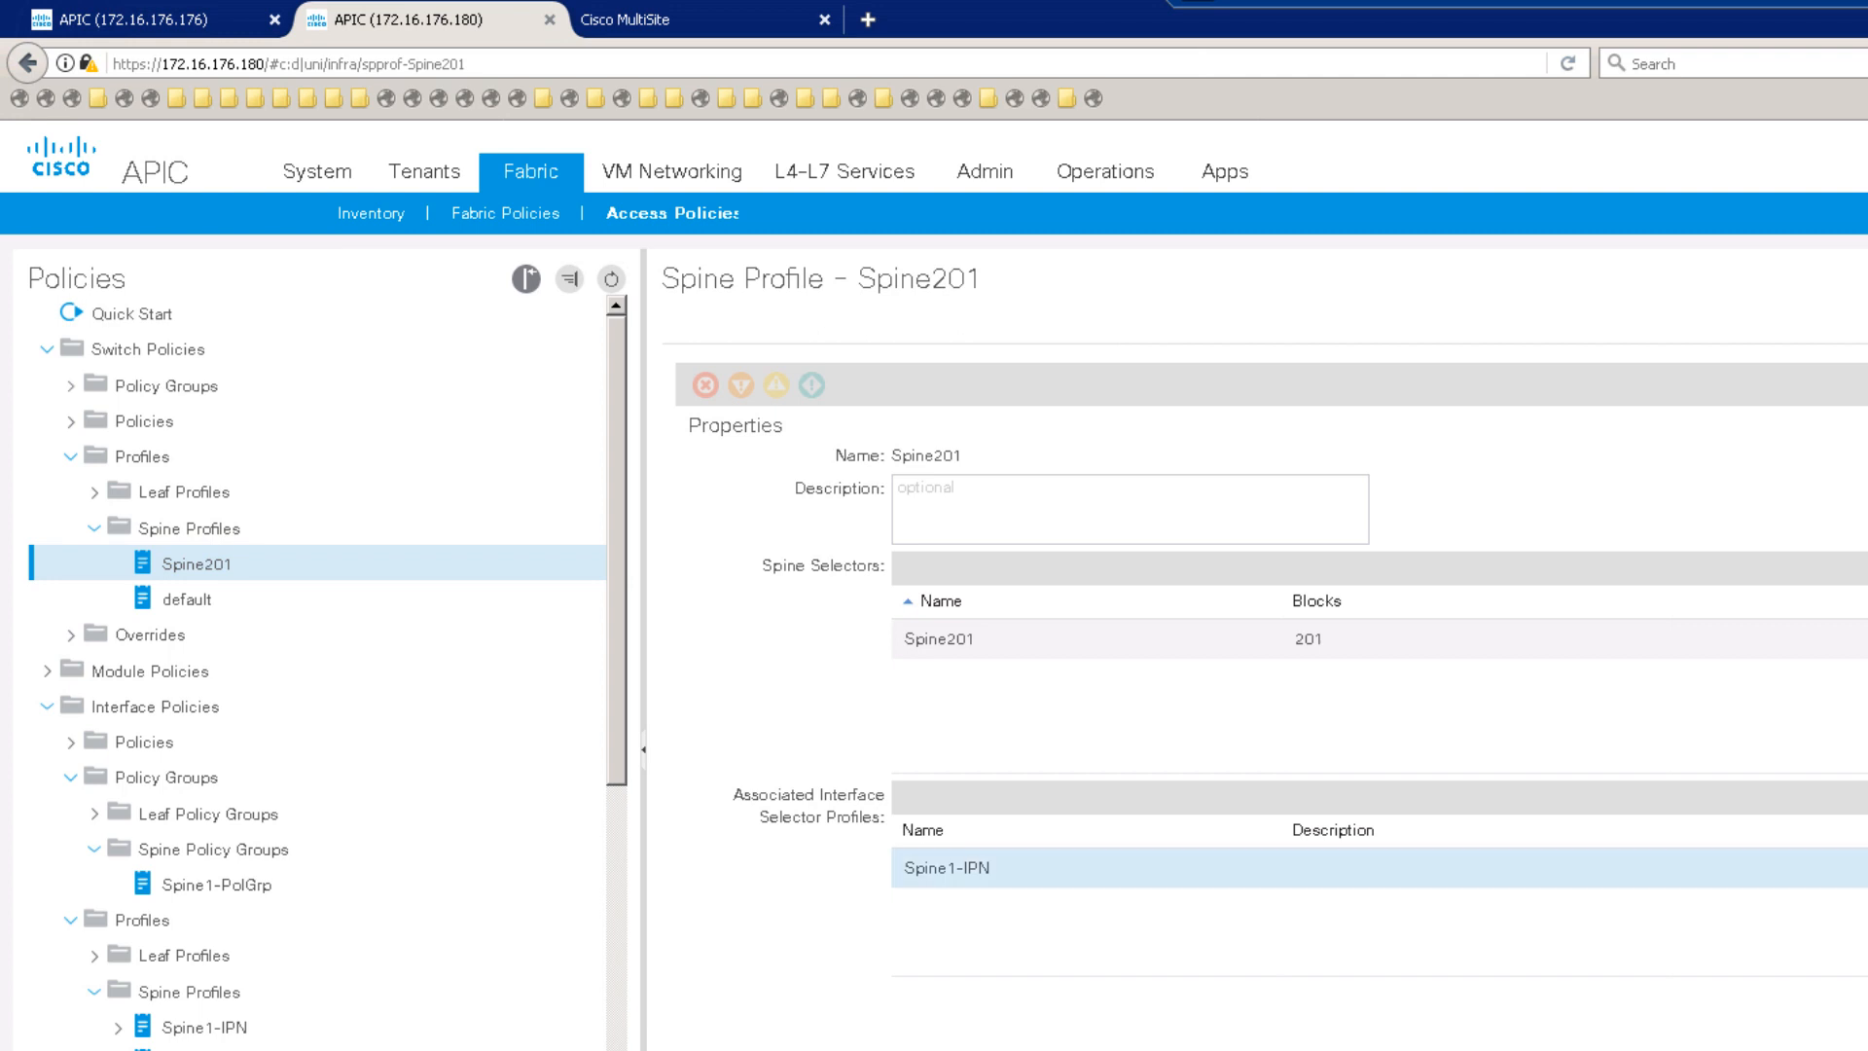
# Step: On the first site, delete the infra tenant's existing Fabric Ext Connection Policy
pyautogui.click(224, 26)
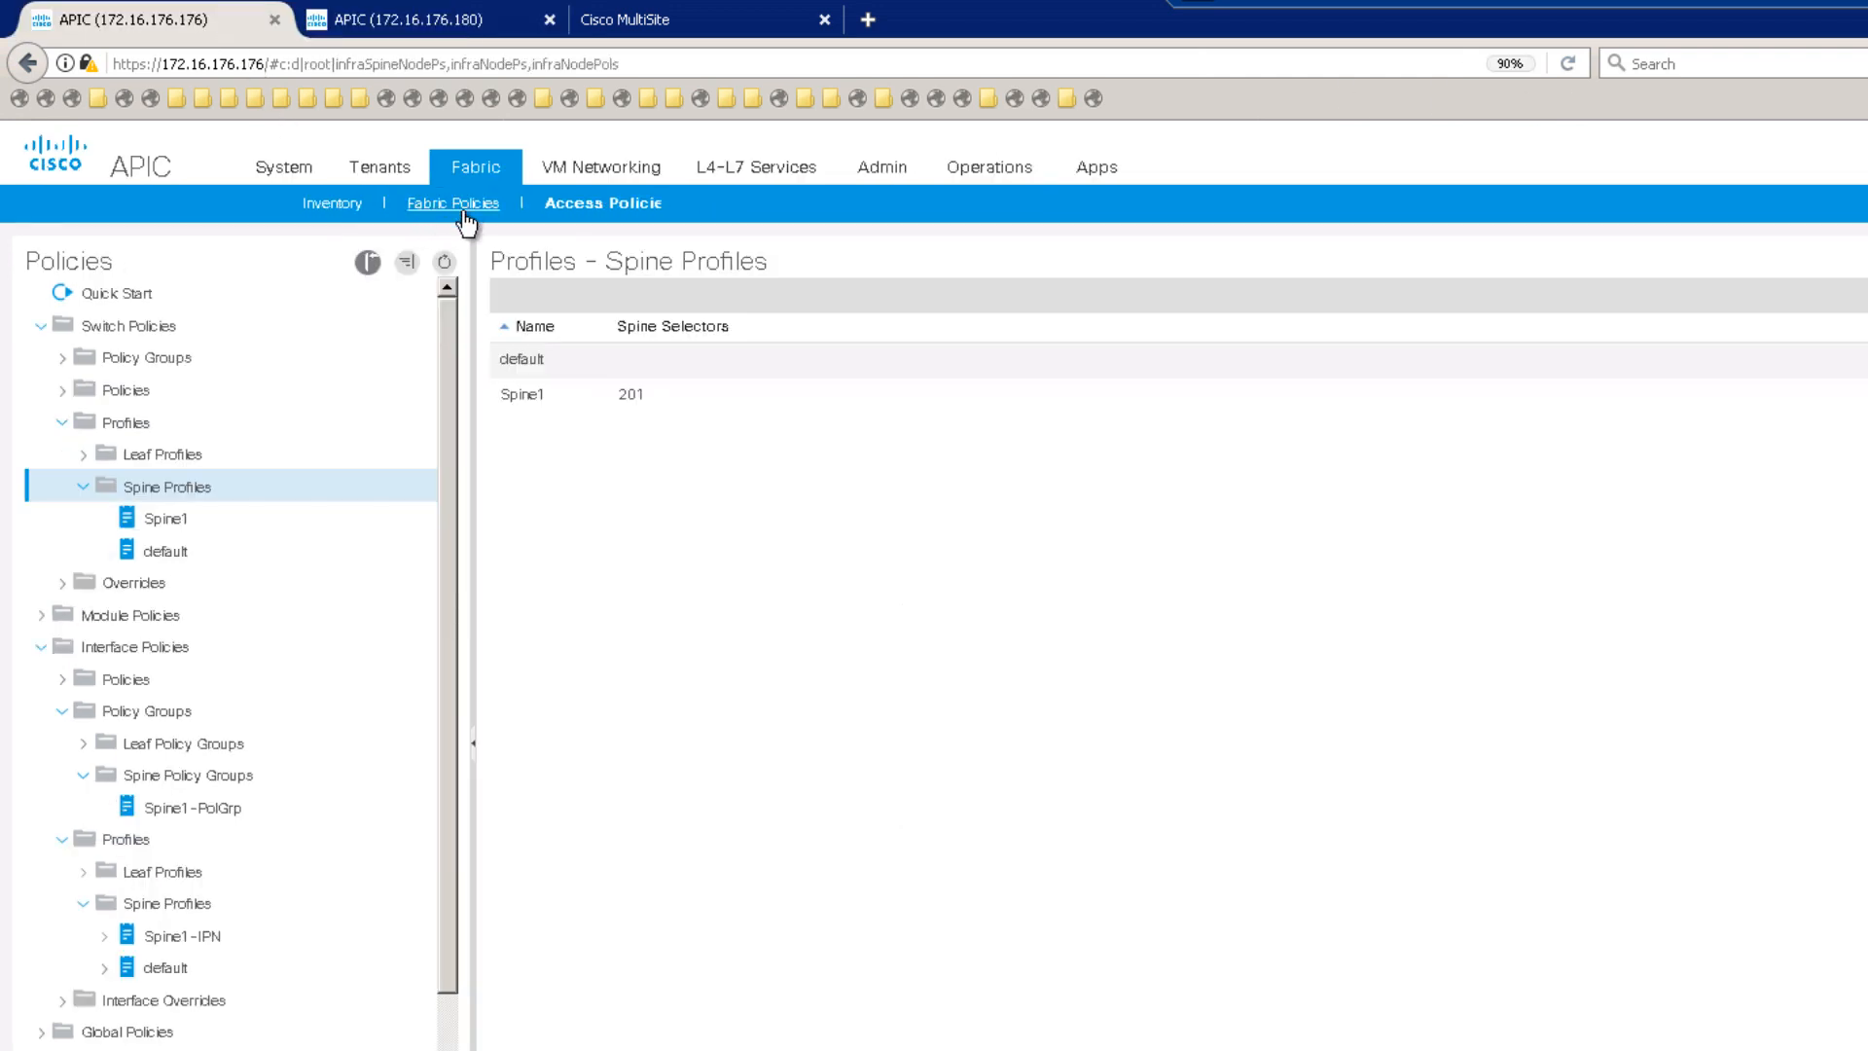
pyautogui.click(386, 175)
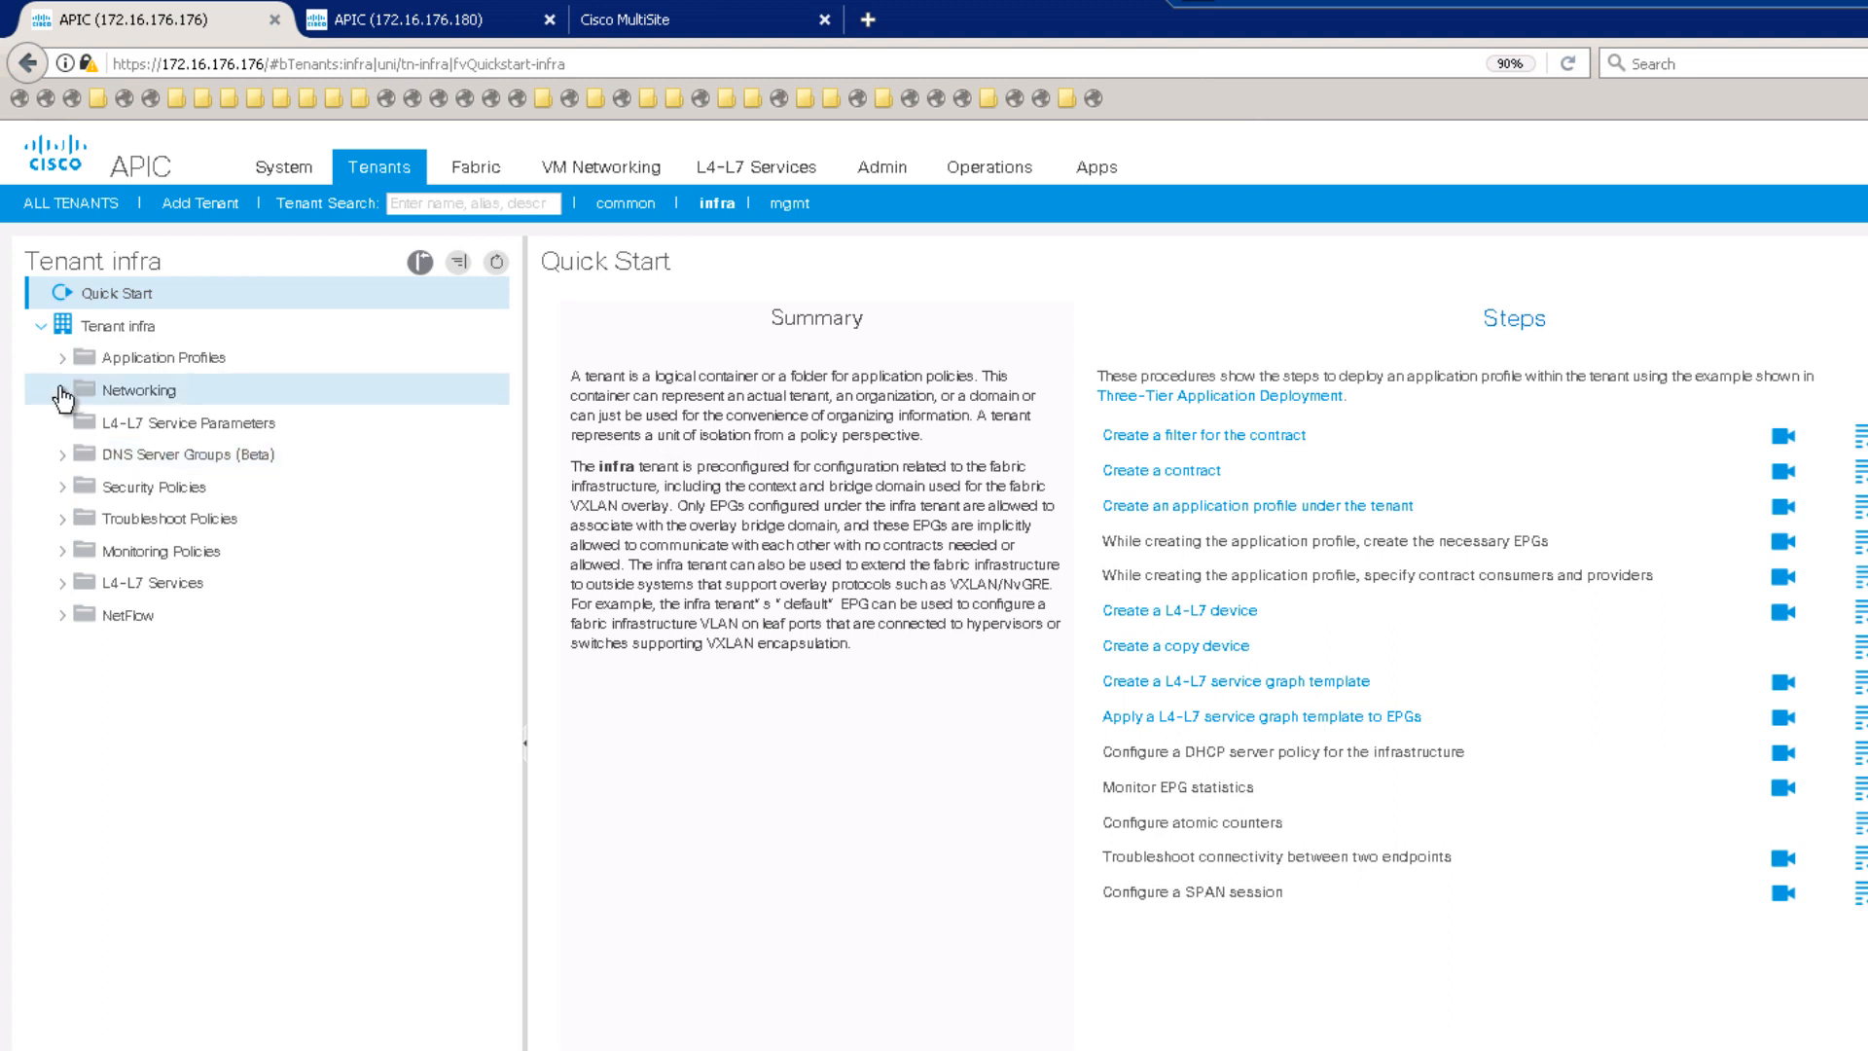
pyautogui.click(63, 393)
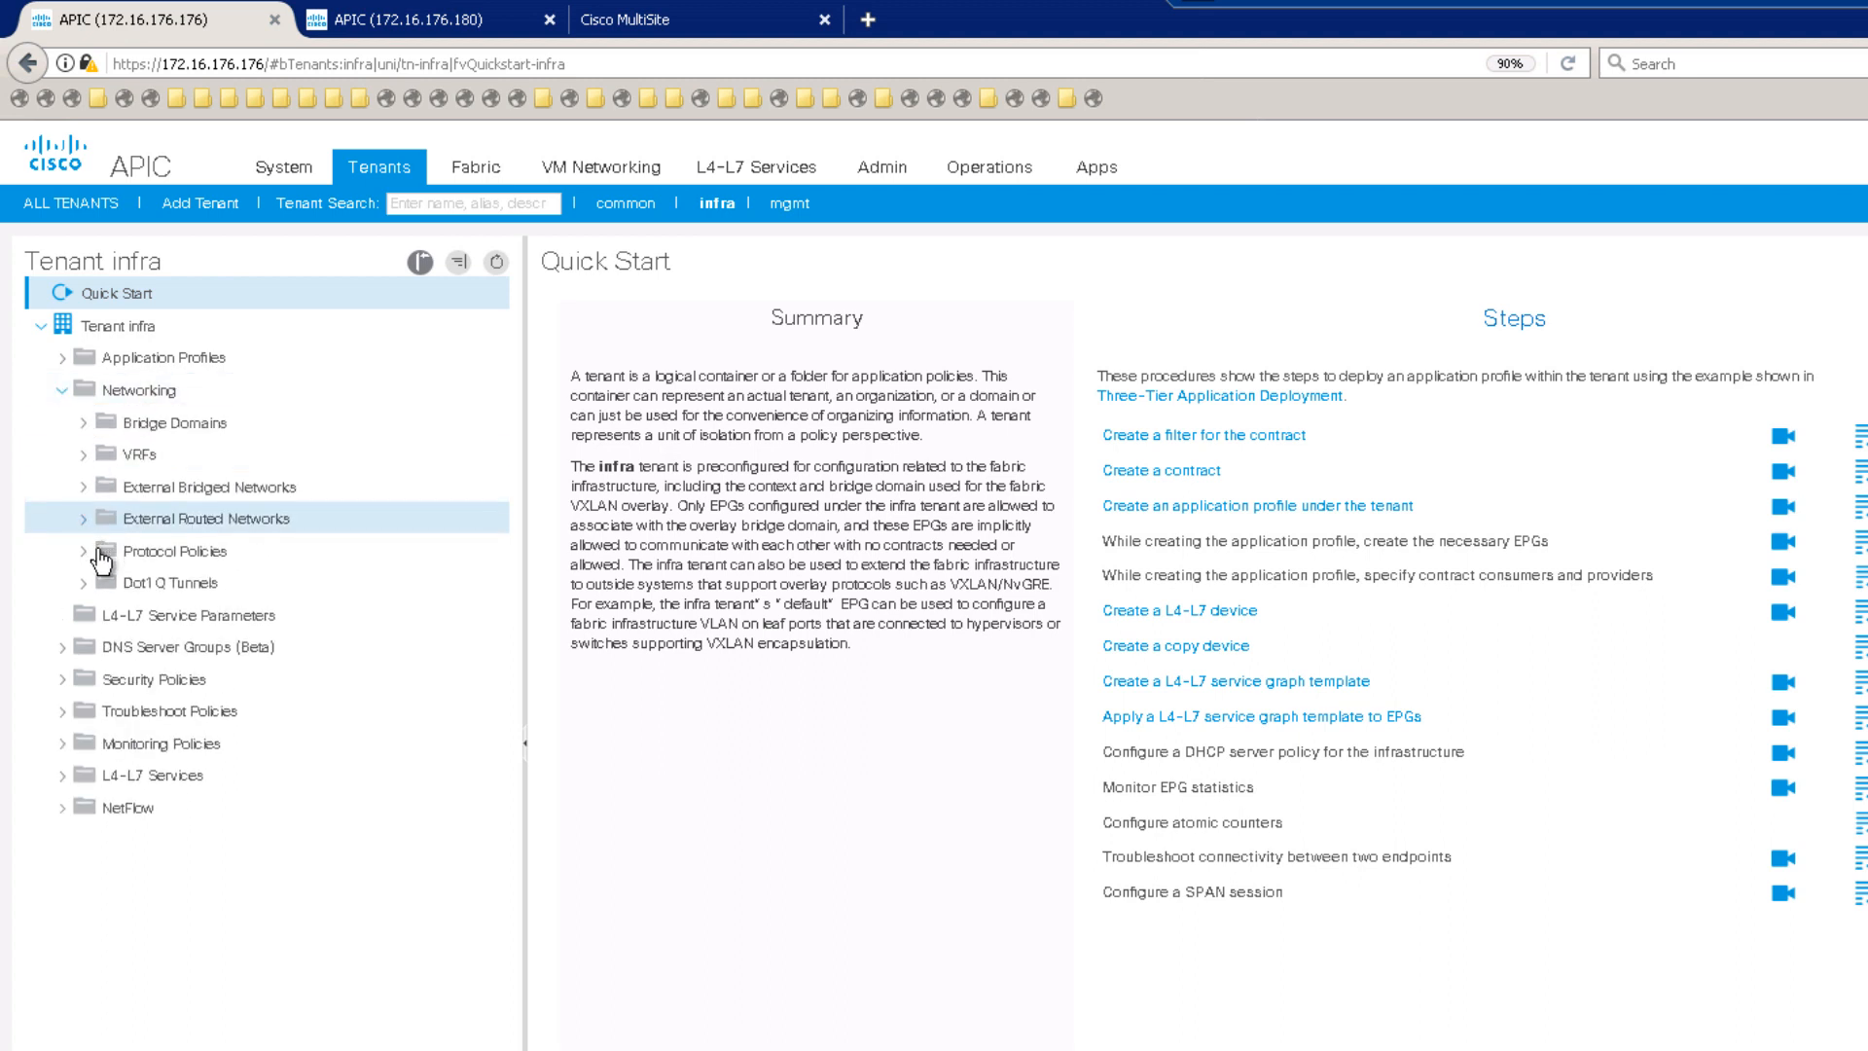
pyautogui.click(85, 560)
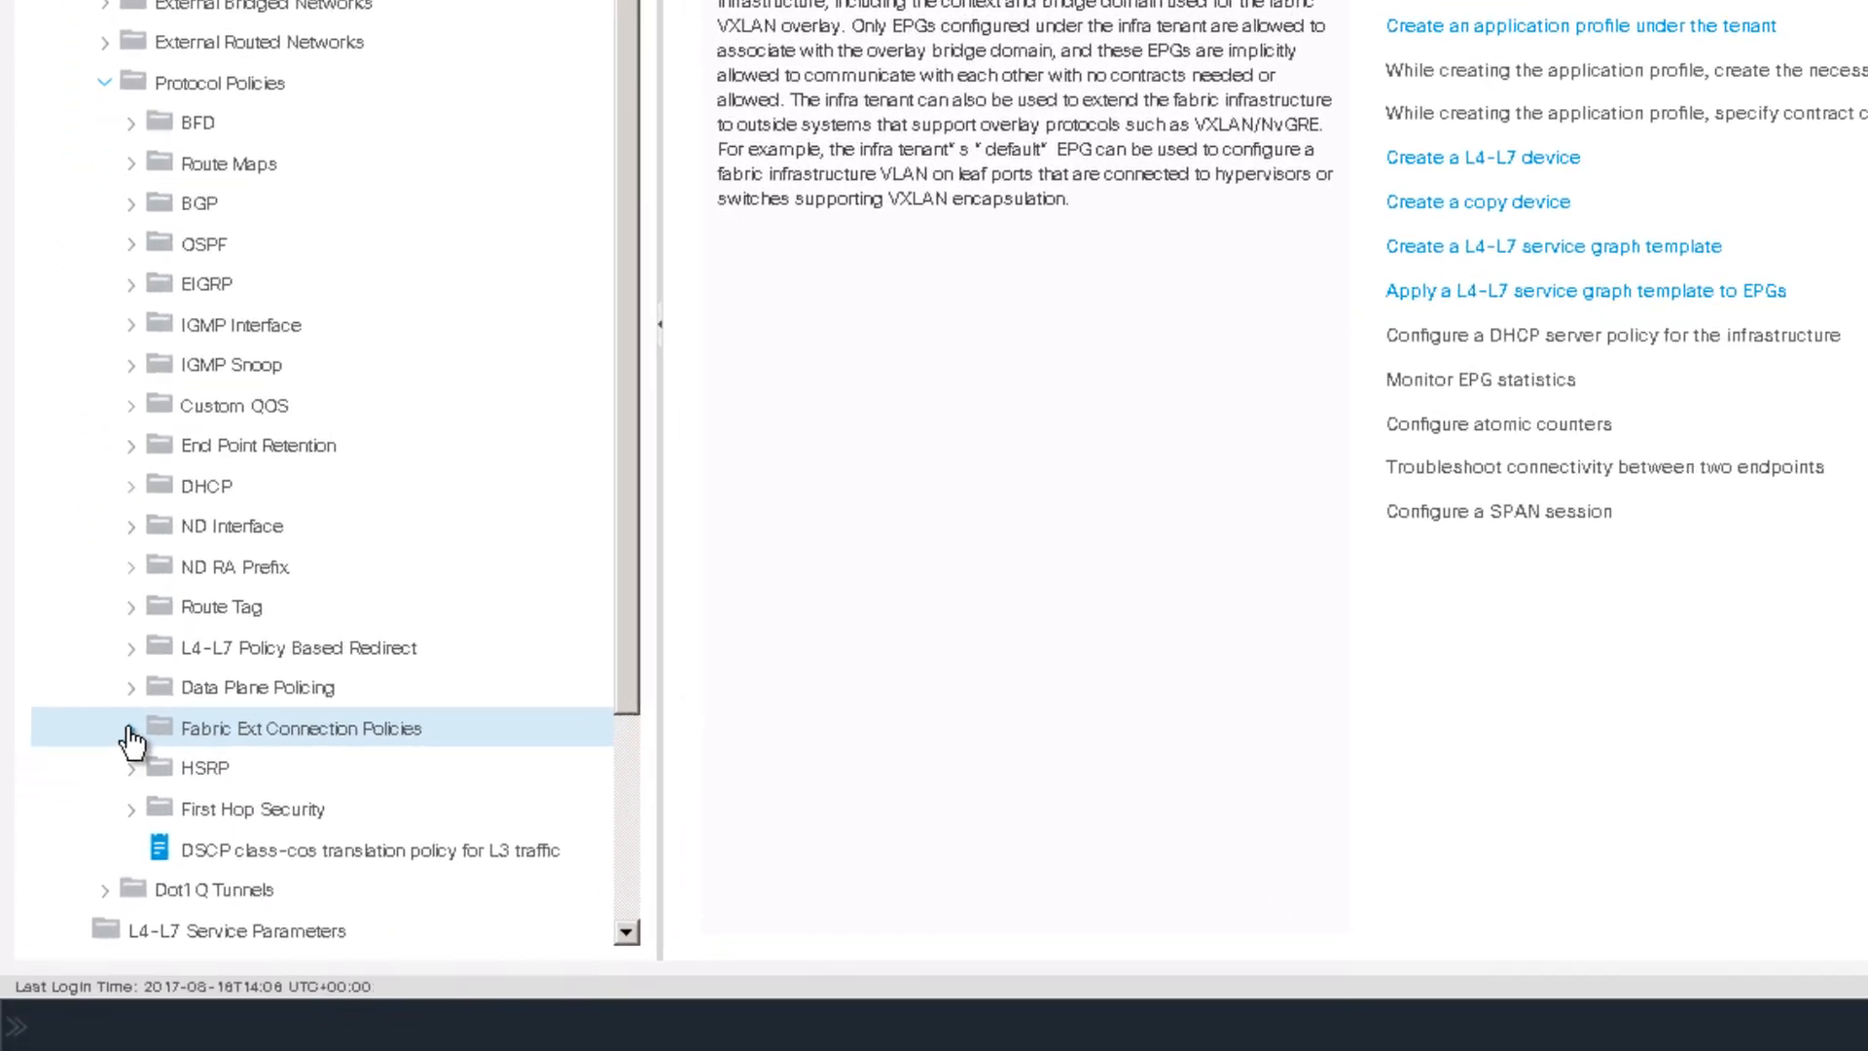
pyautogui.click(127, 941)
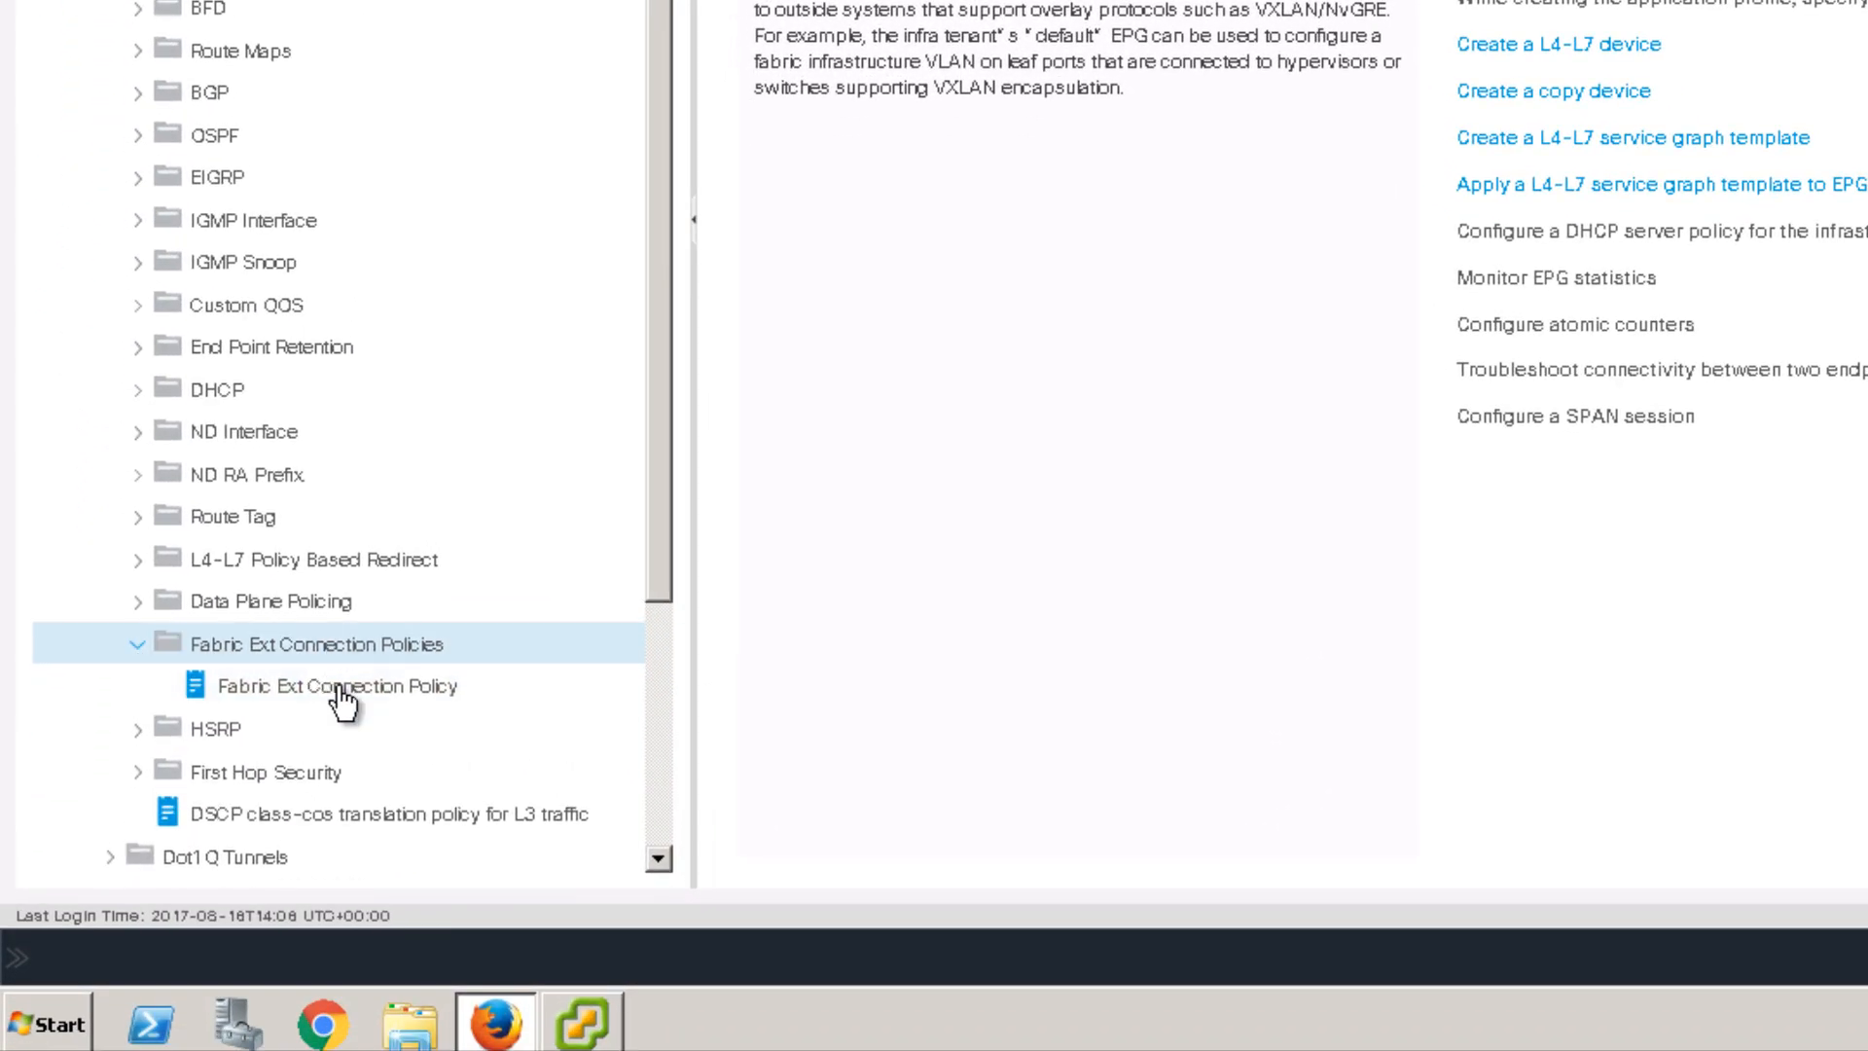
pyautogui.click(341, 691)
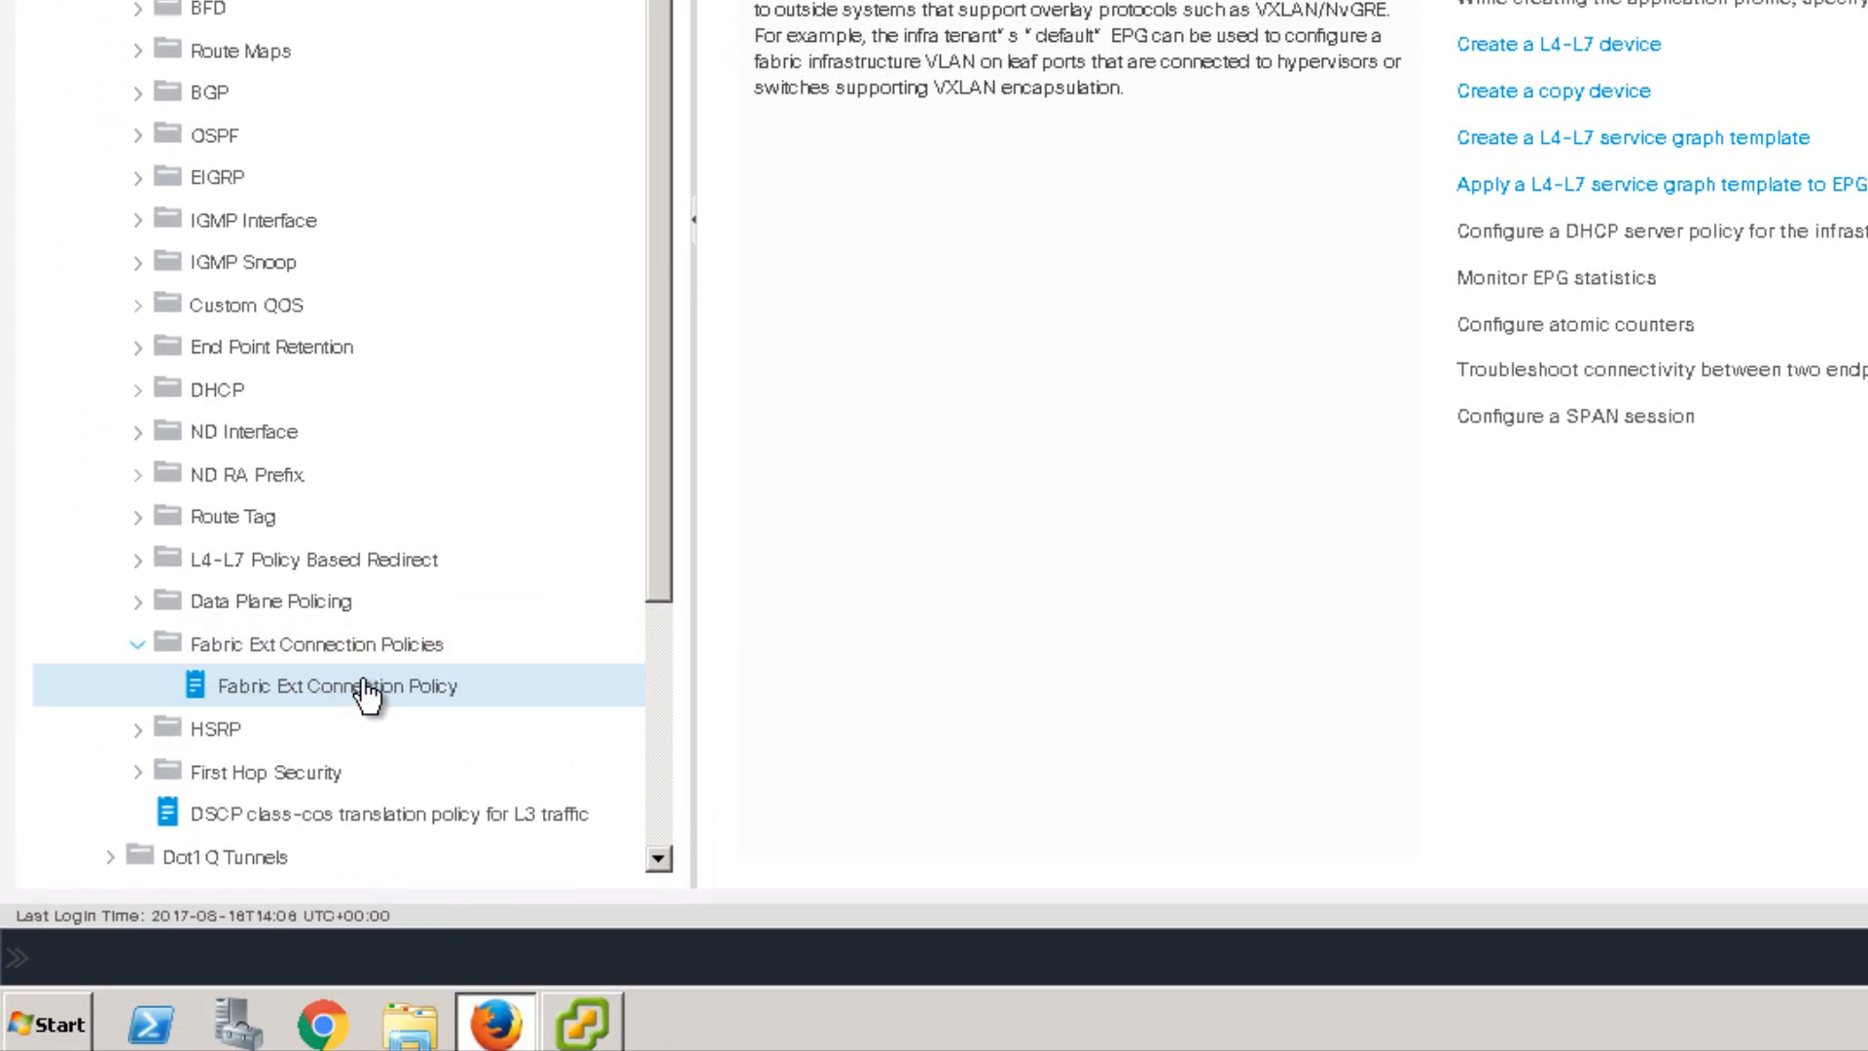
pyautogui.rightClick(360, 692)
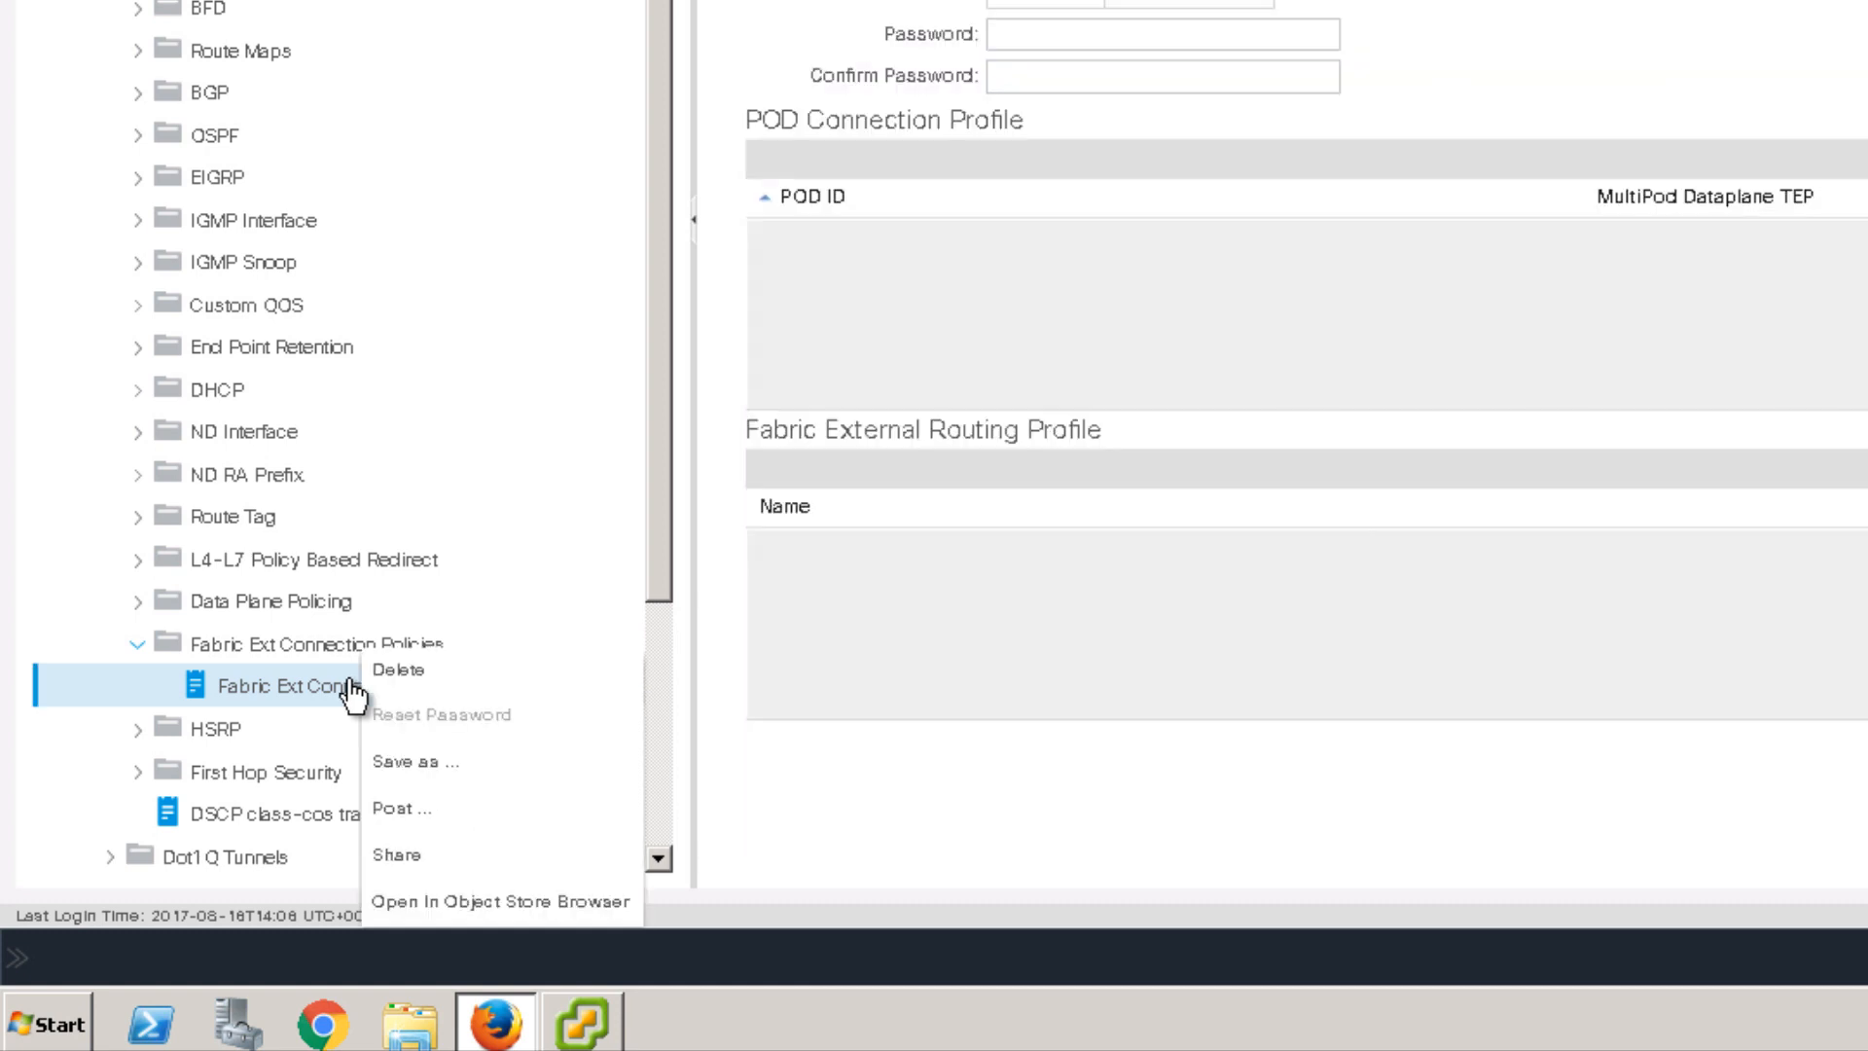
pyautogui.click(390, 673)
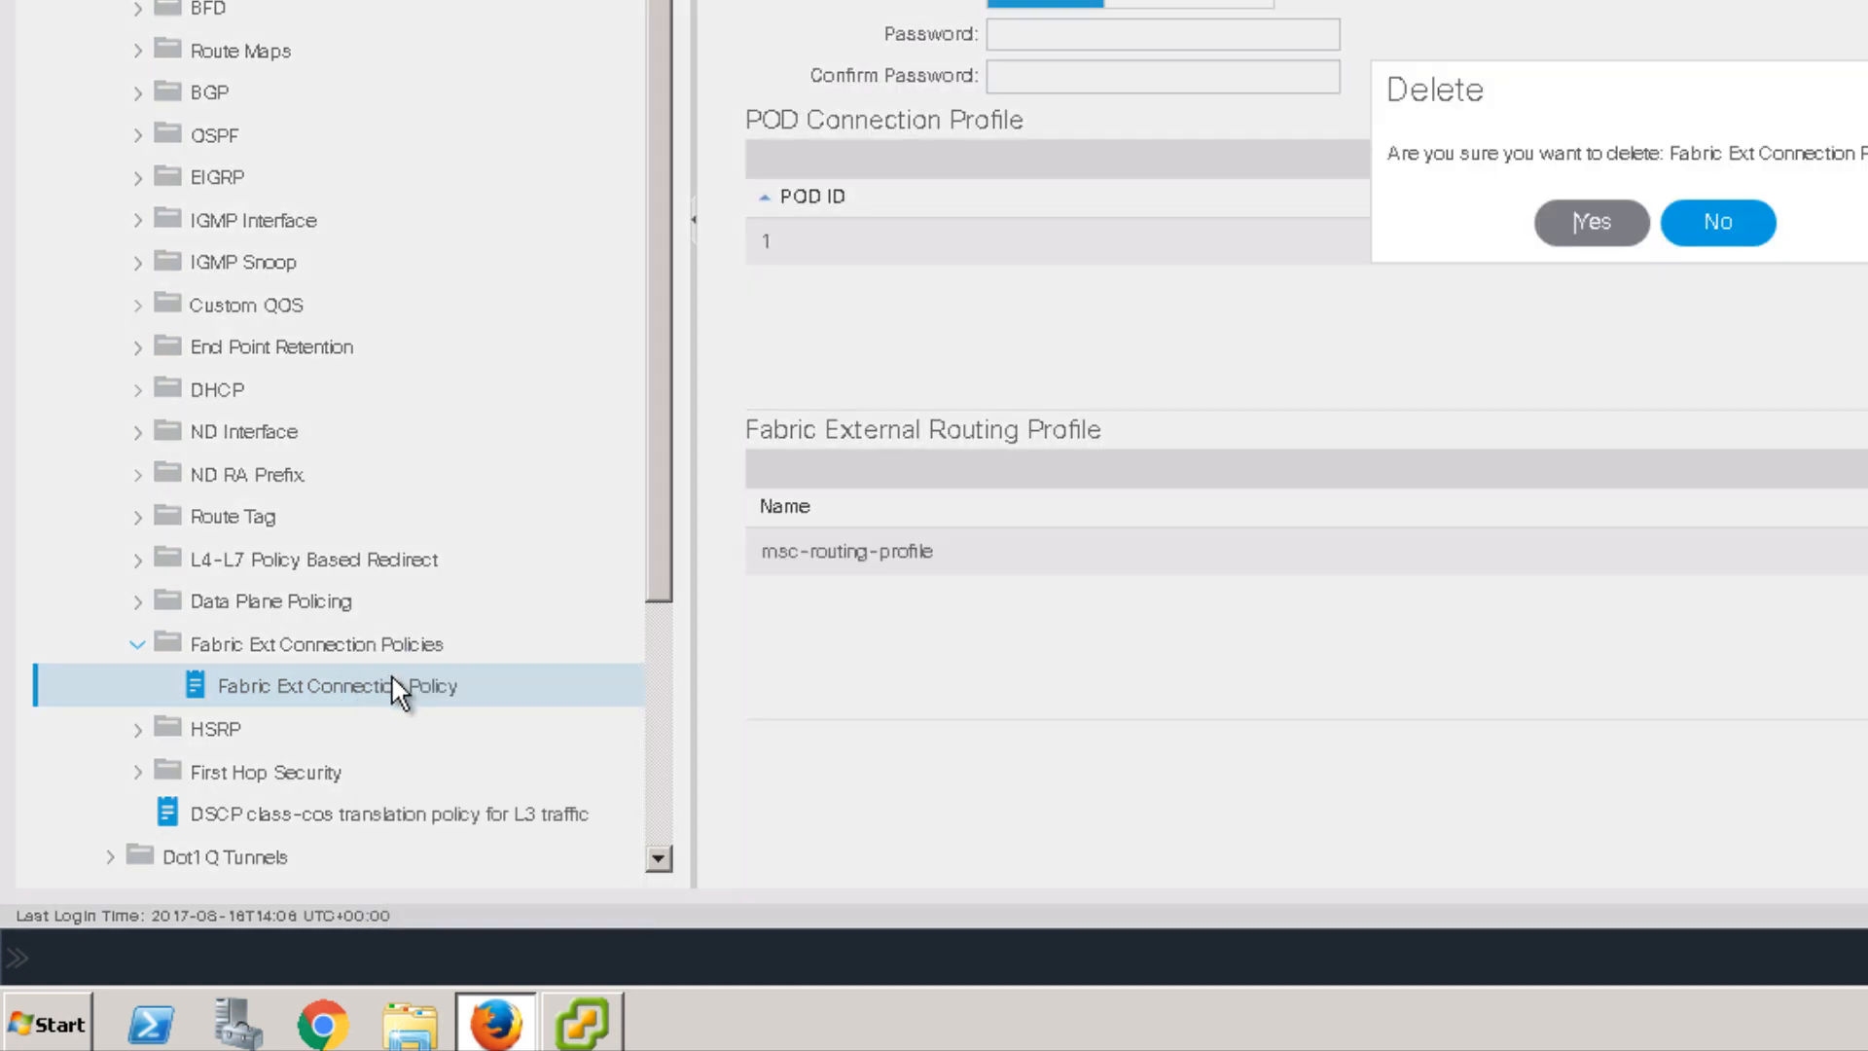
pyautogui.click(1589, 222)
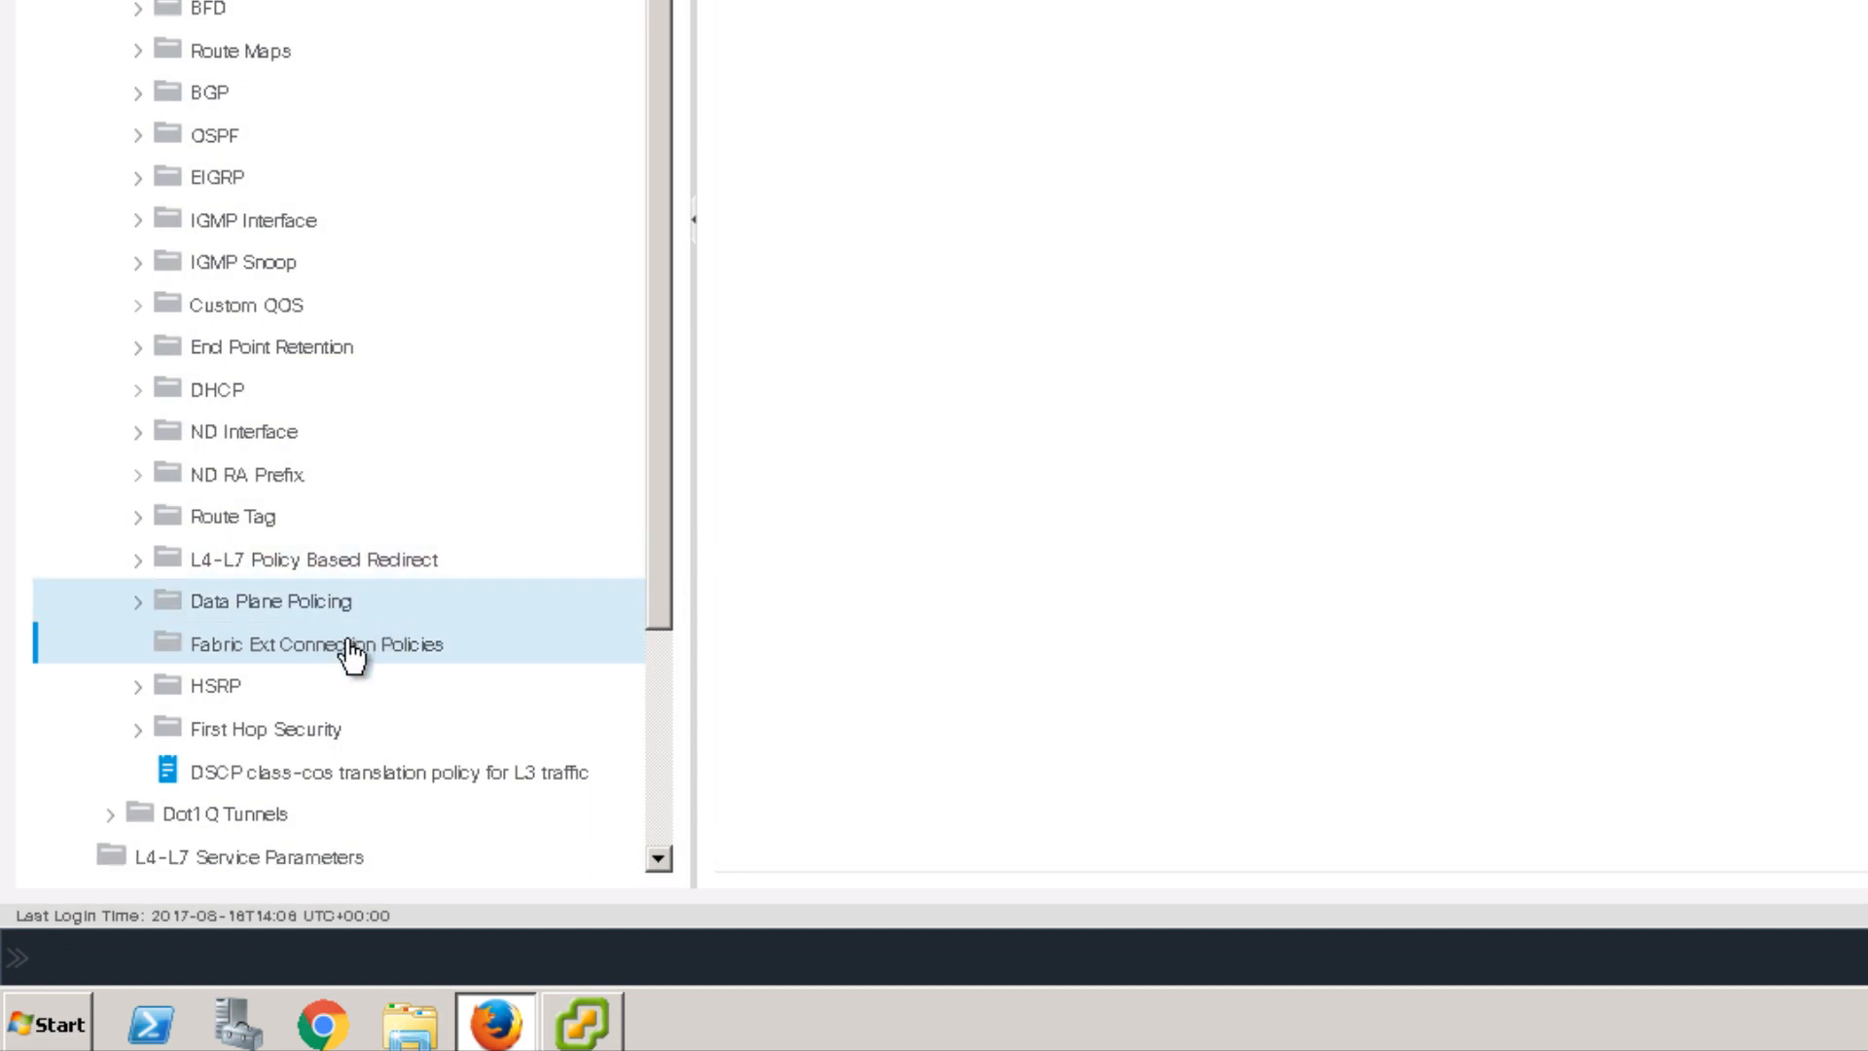
# Step: Start a new intersite Fabric Ext Connection Policy and add a POD 1 entry
pyautogui.rightClick(347, 652)
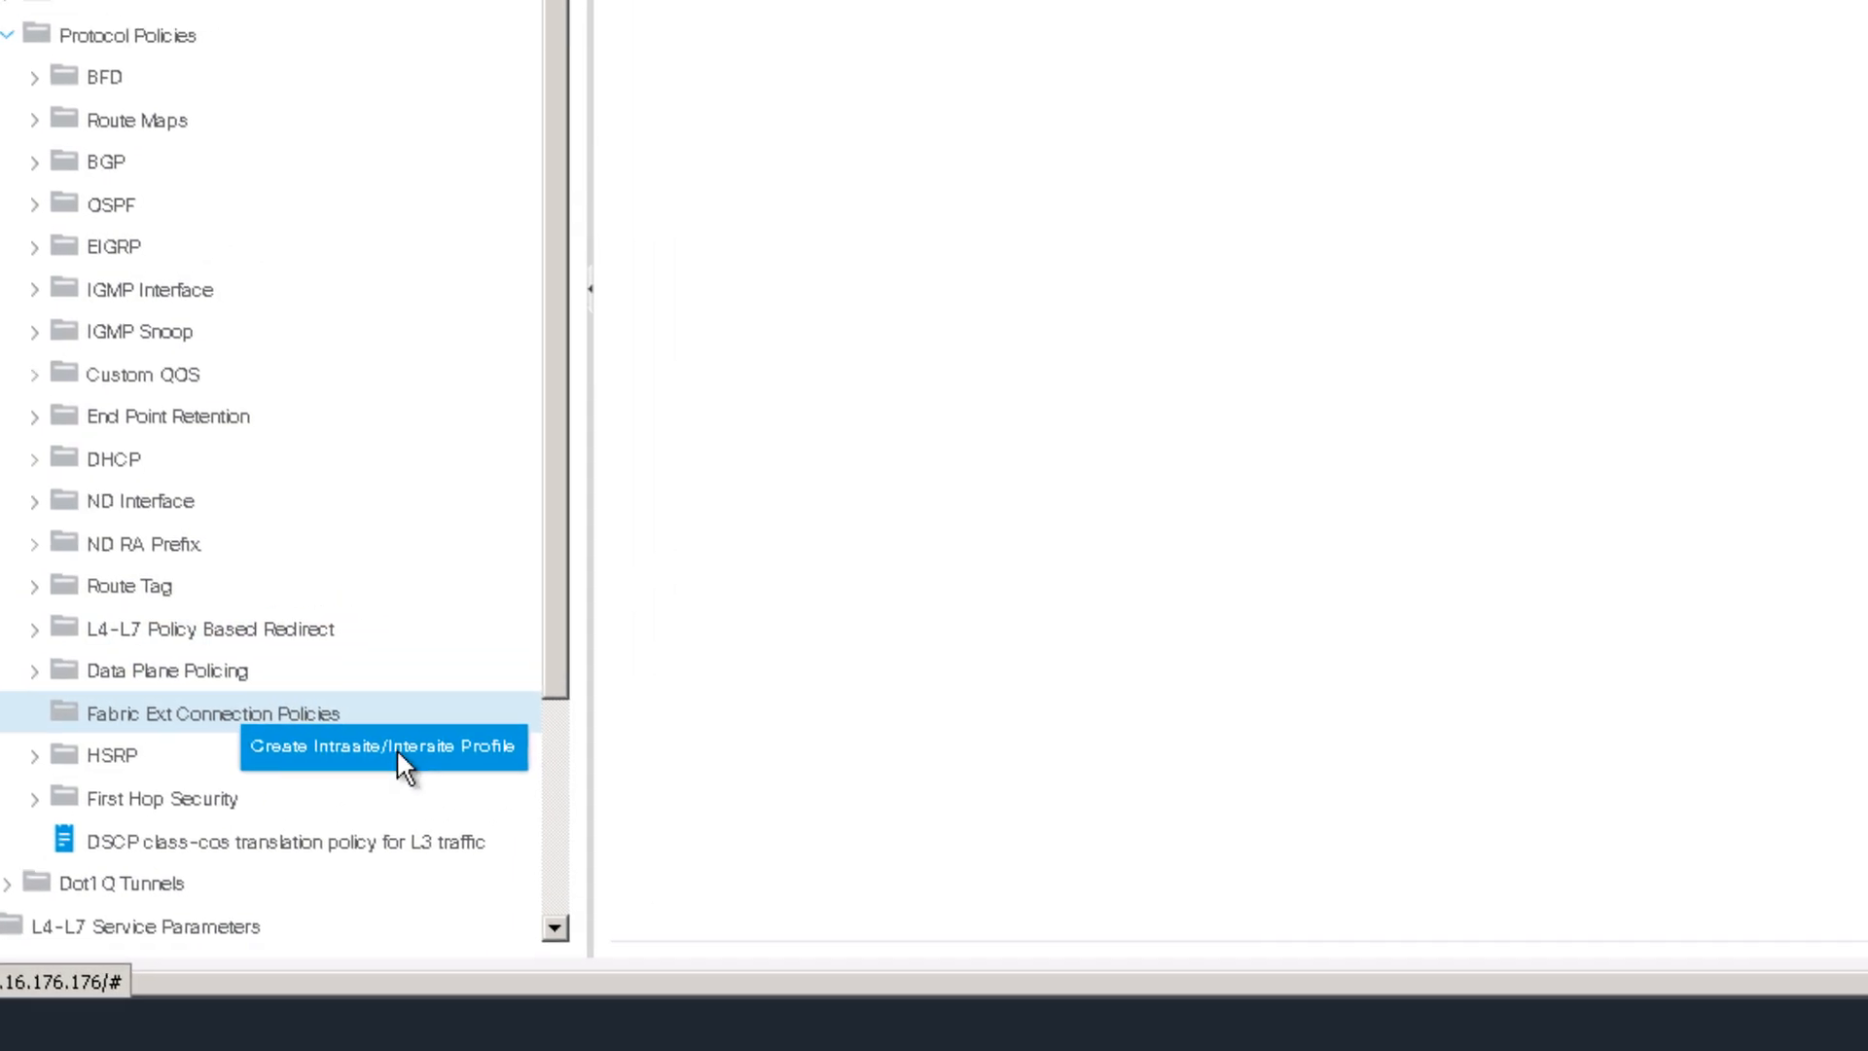
pyautogui.click(478, 680)
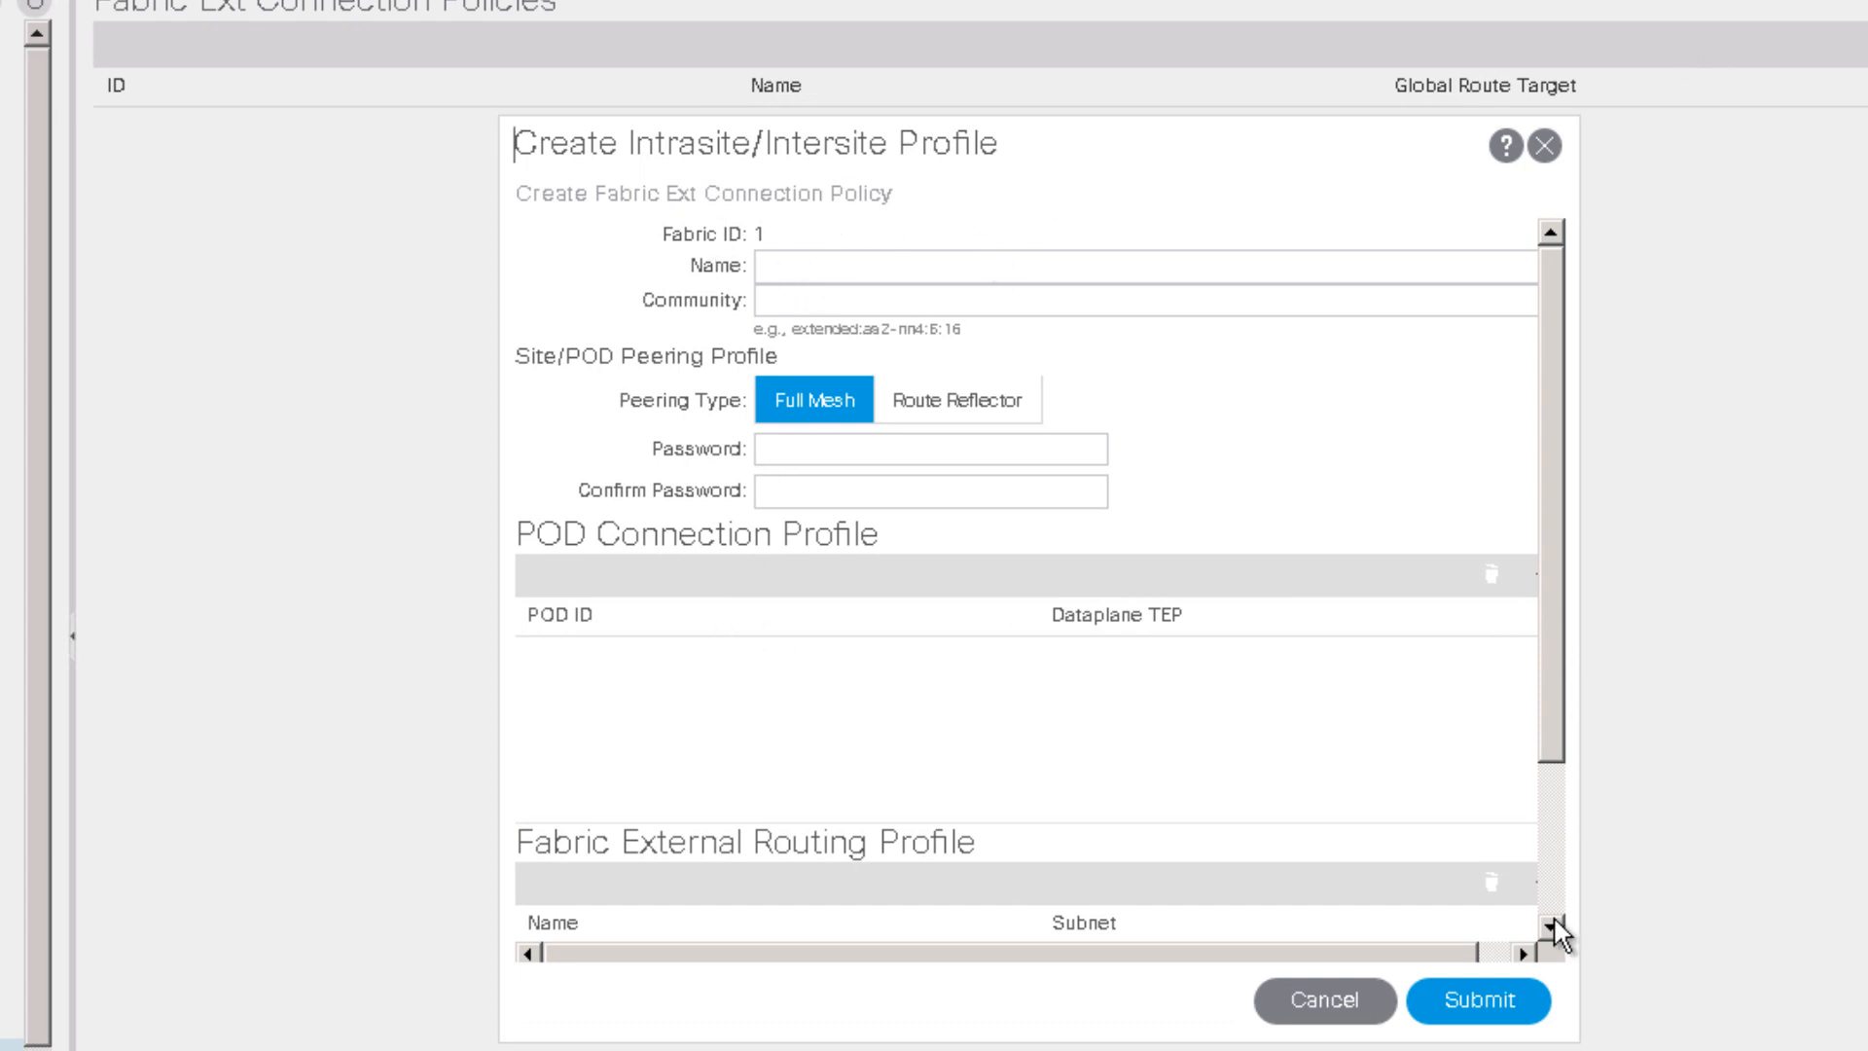
pyautogui.click(1523, 954)
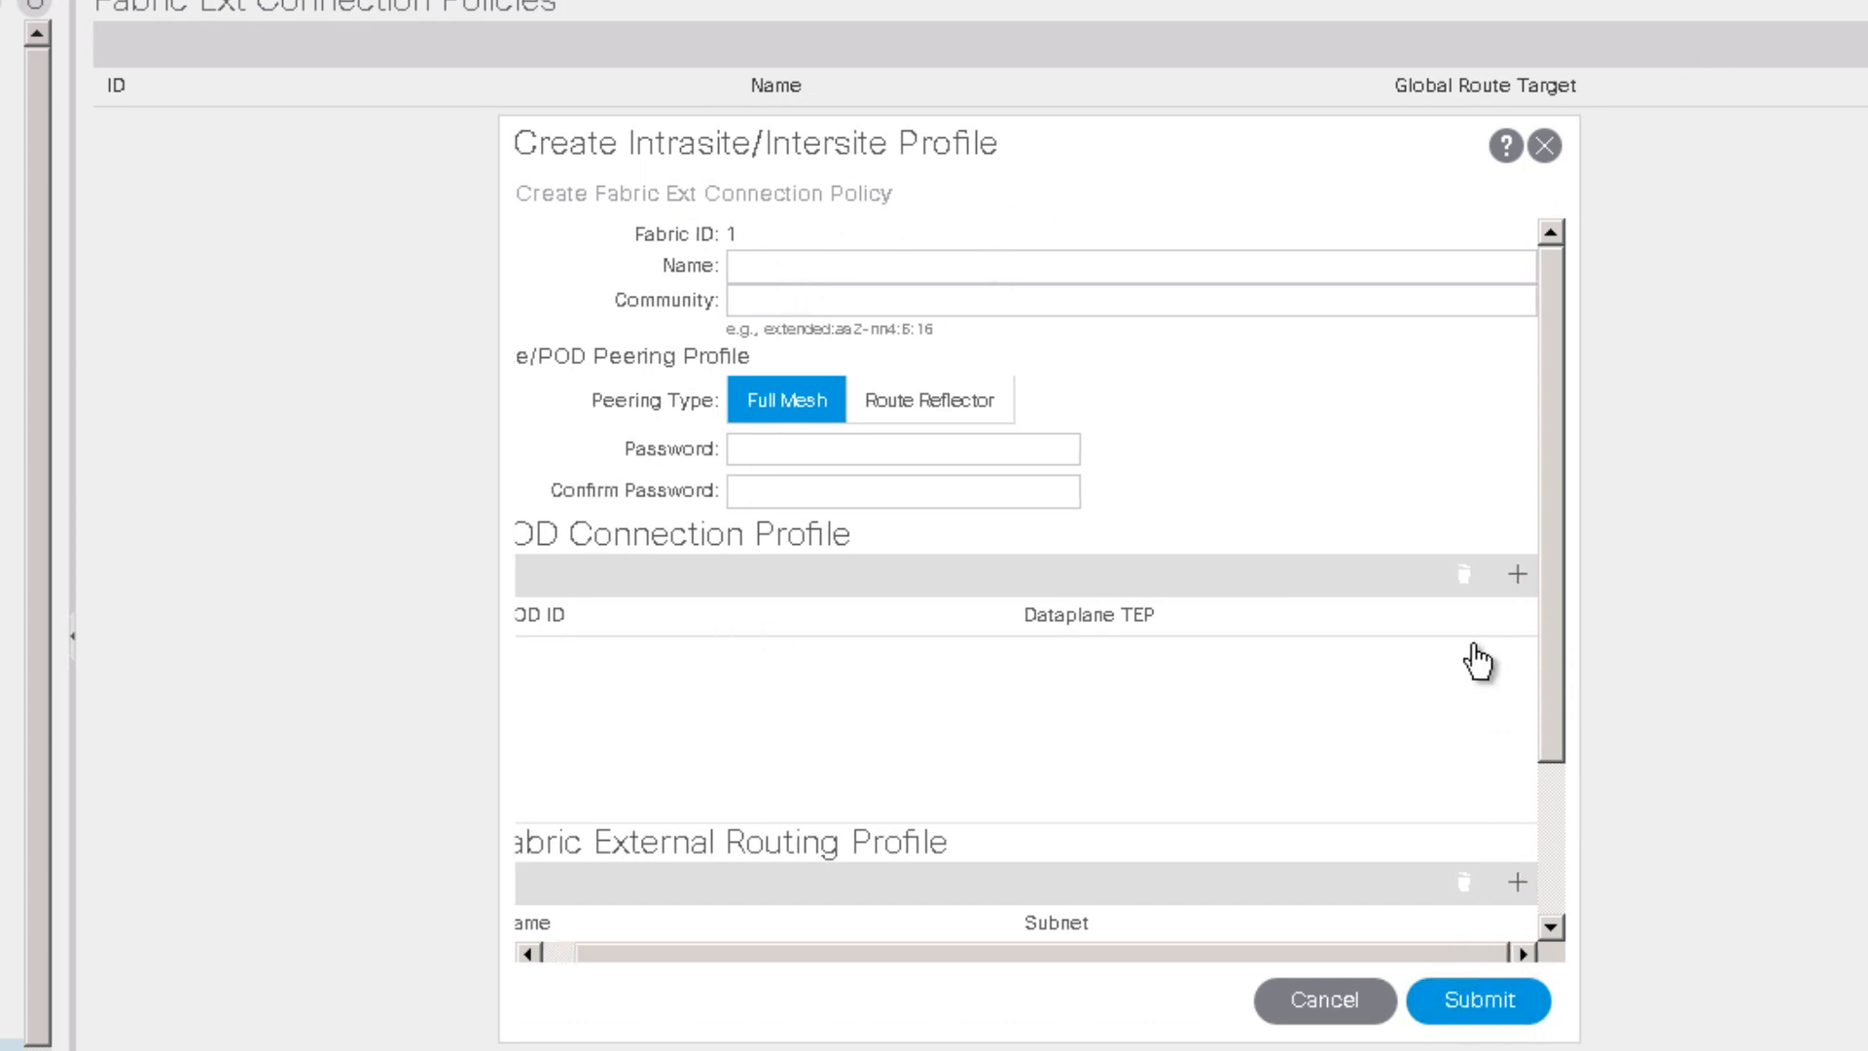
pyautogui.click(1518, 575)
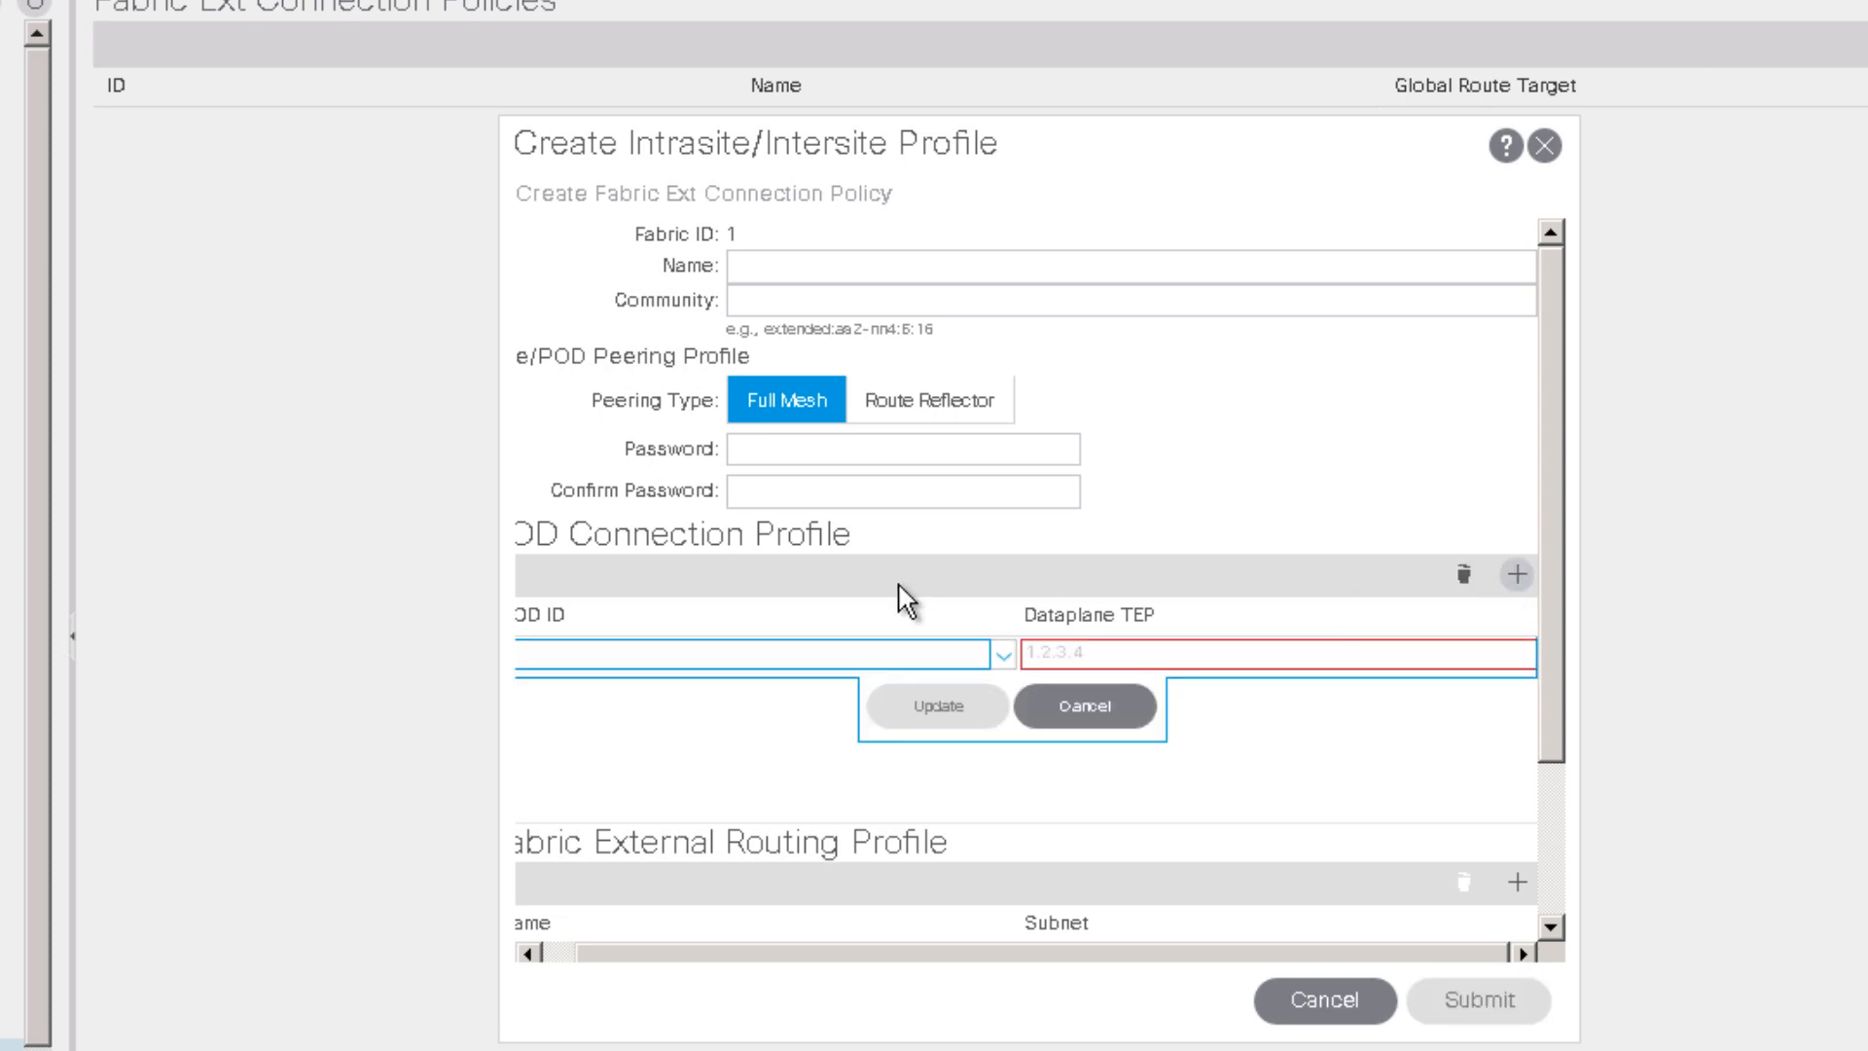
pyautogui.moveTo(781, 954); pyautogui.dragTo(720, 900)
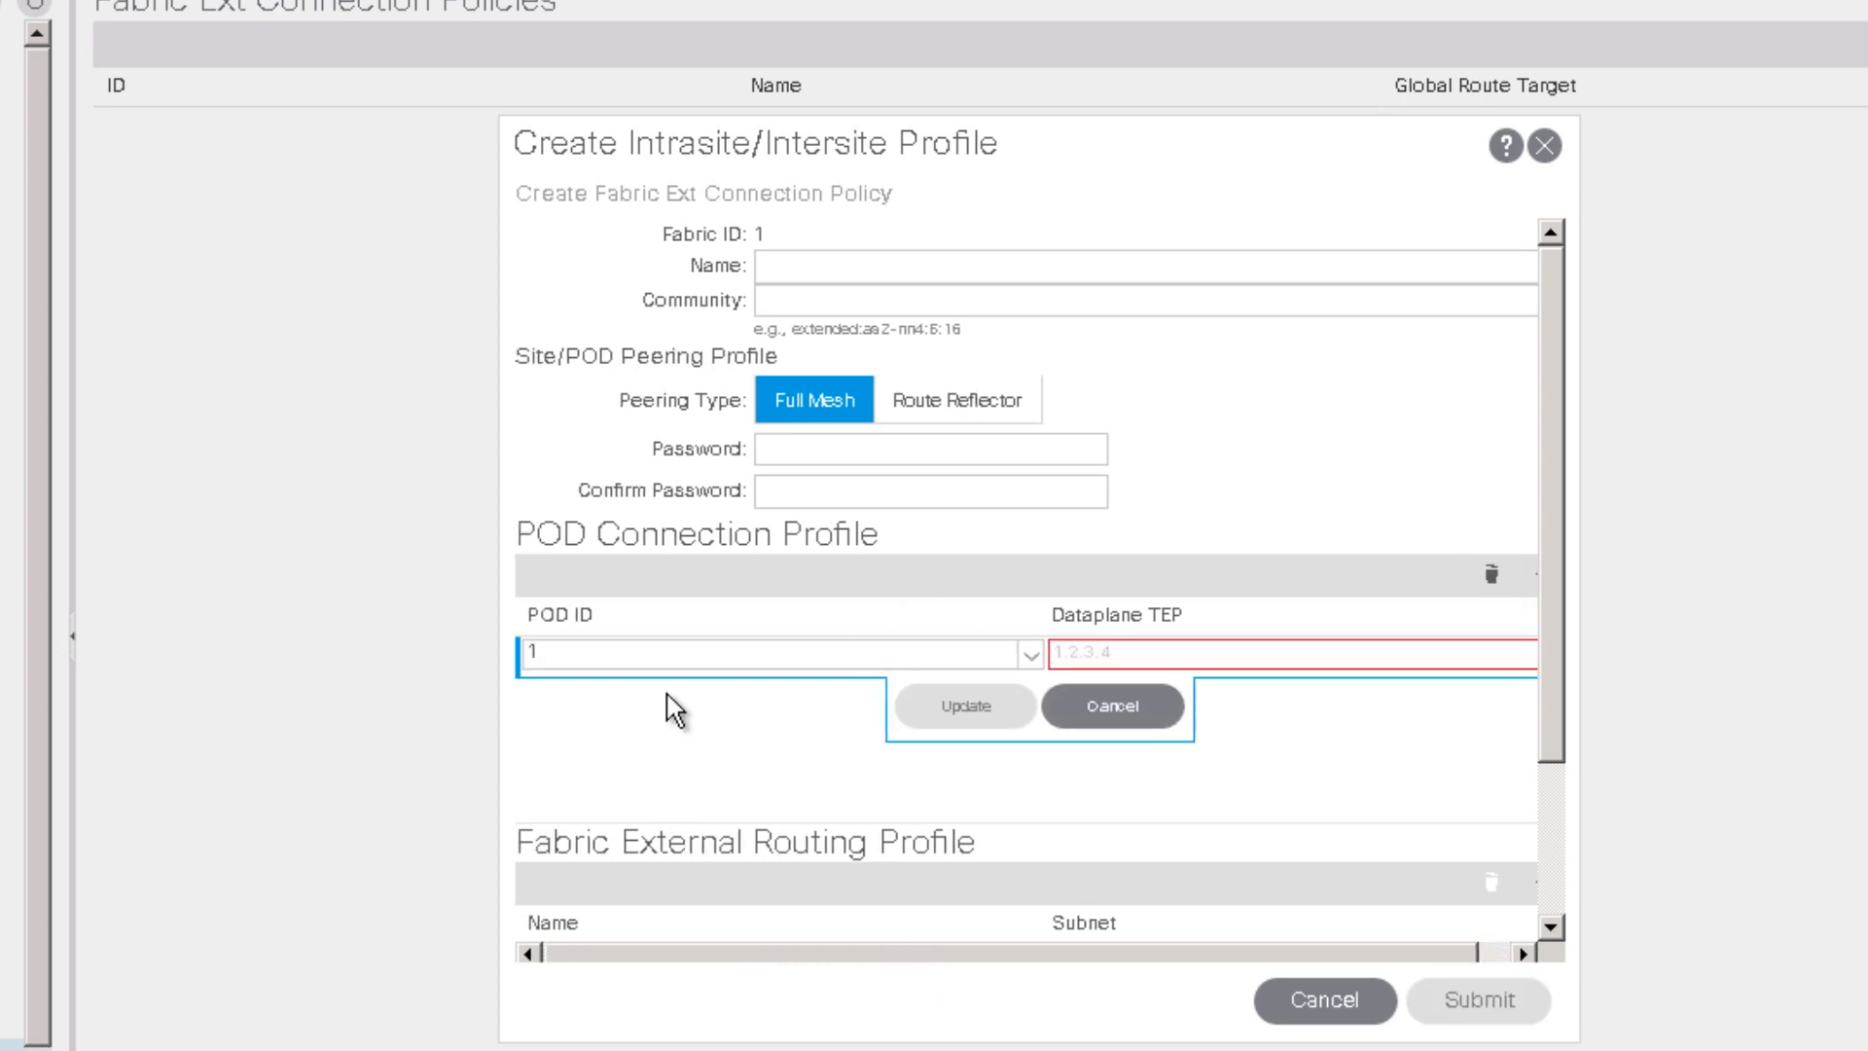
pyautogui.click(1037, 565)
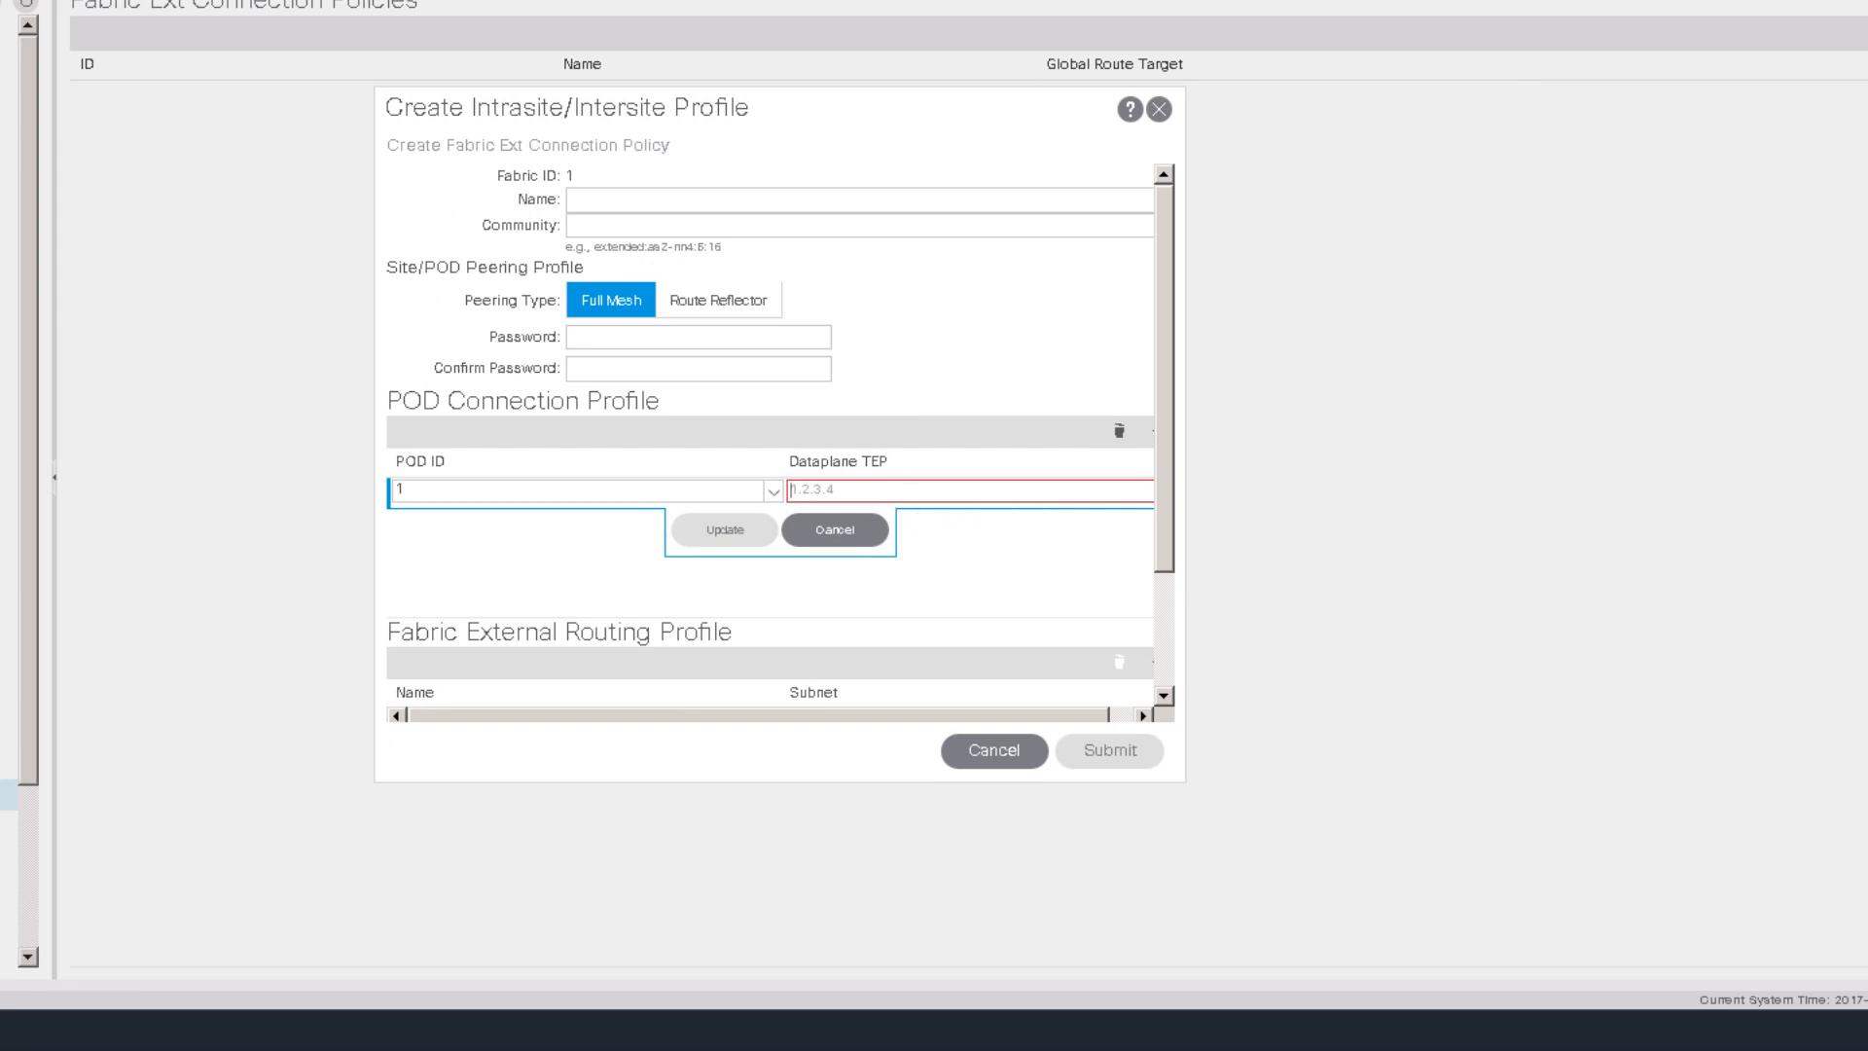
# Step: Set POD 1's dataplane TEP to 172.3.3.13 using the network diagram, and submit
pyautogui.click(1618, 2)
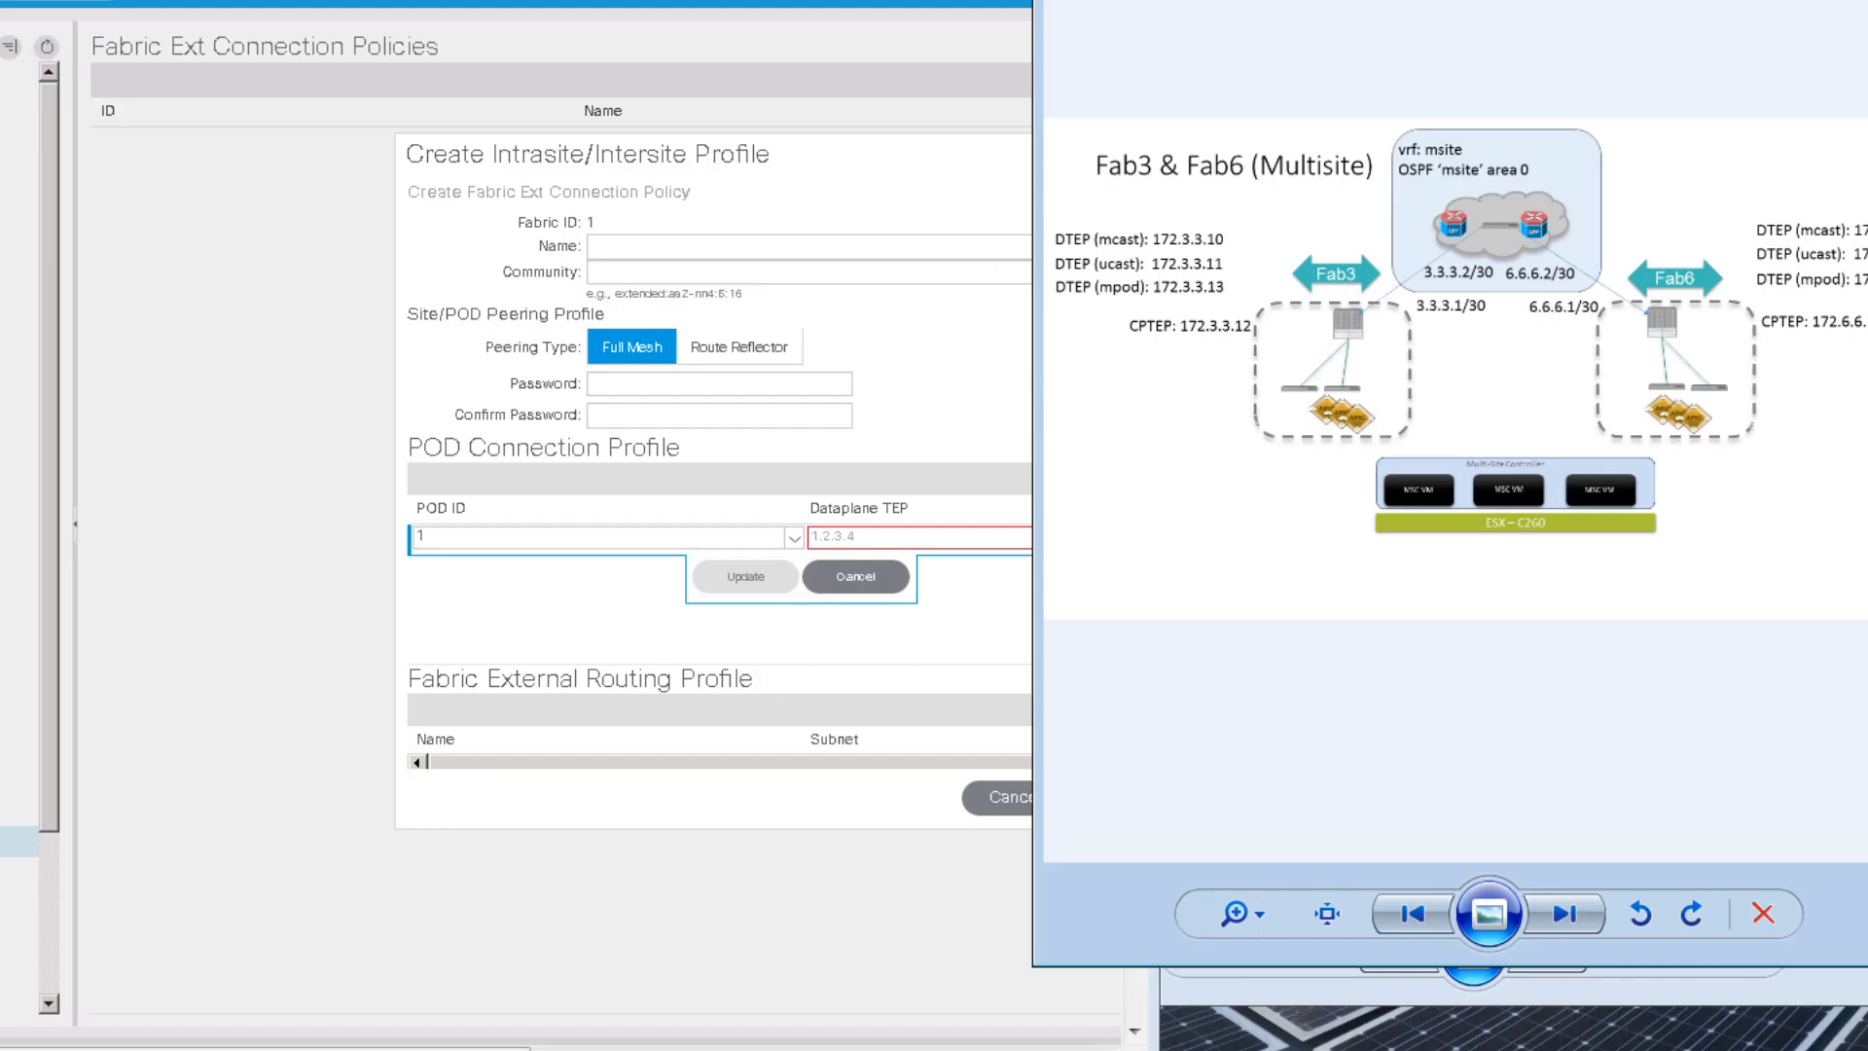
pyautogui.moveTo(1394, 2); pyautogui.dragTo(1537, 2)
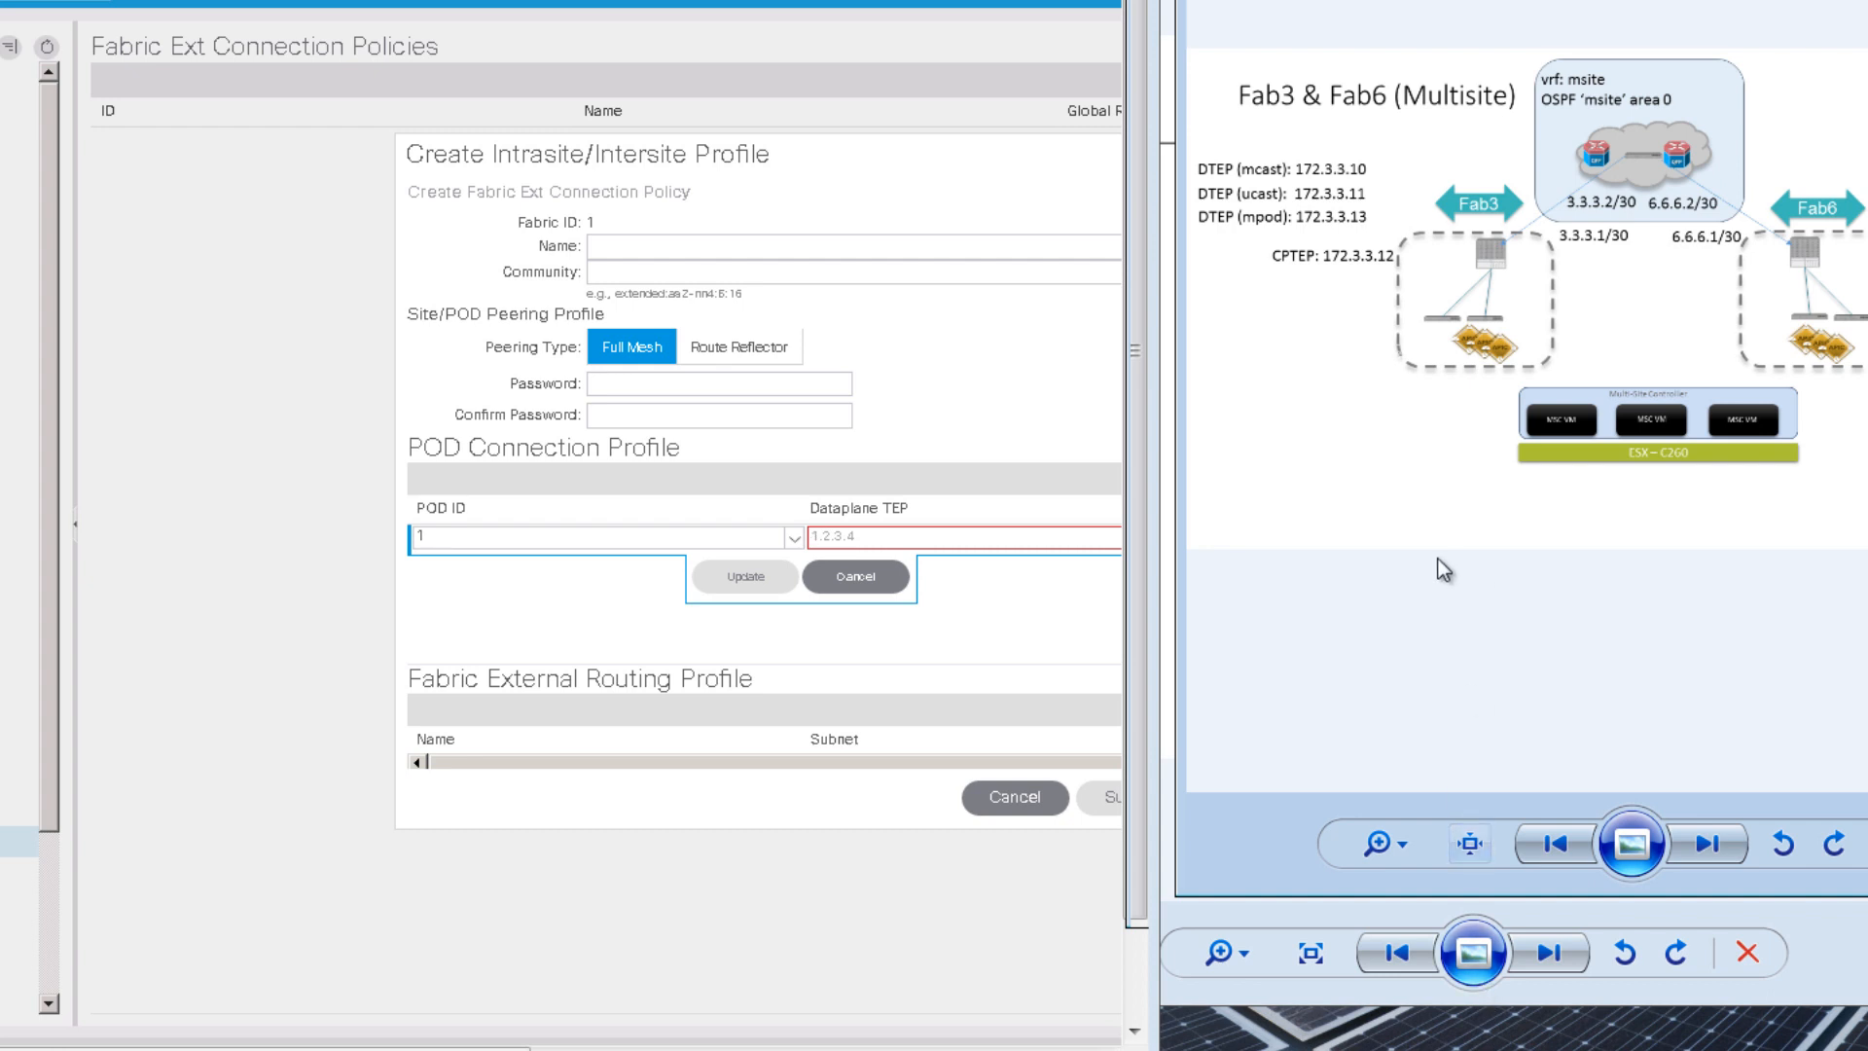
pyautogui.scroll(3, 1444, 569)
pyautogui.moveTo(1398, 465); pyautogui.dragTo(1611, 474)
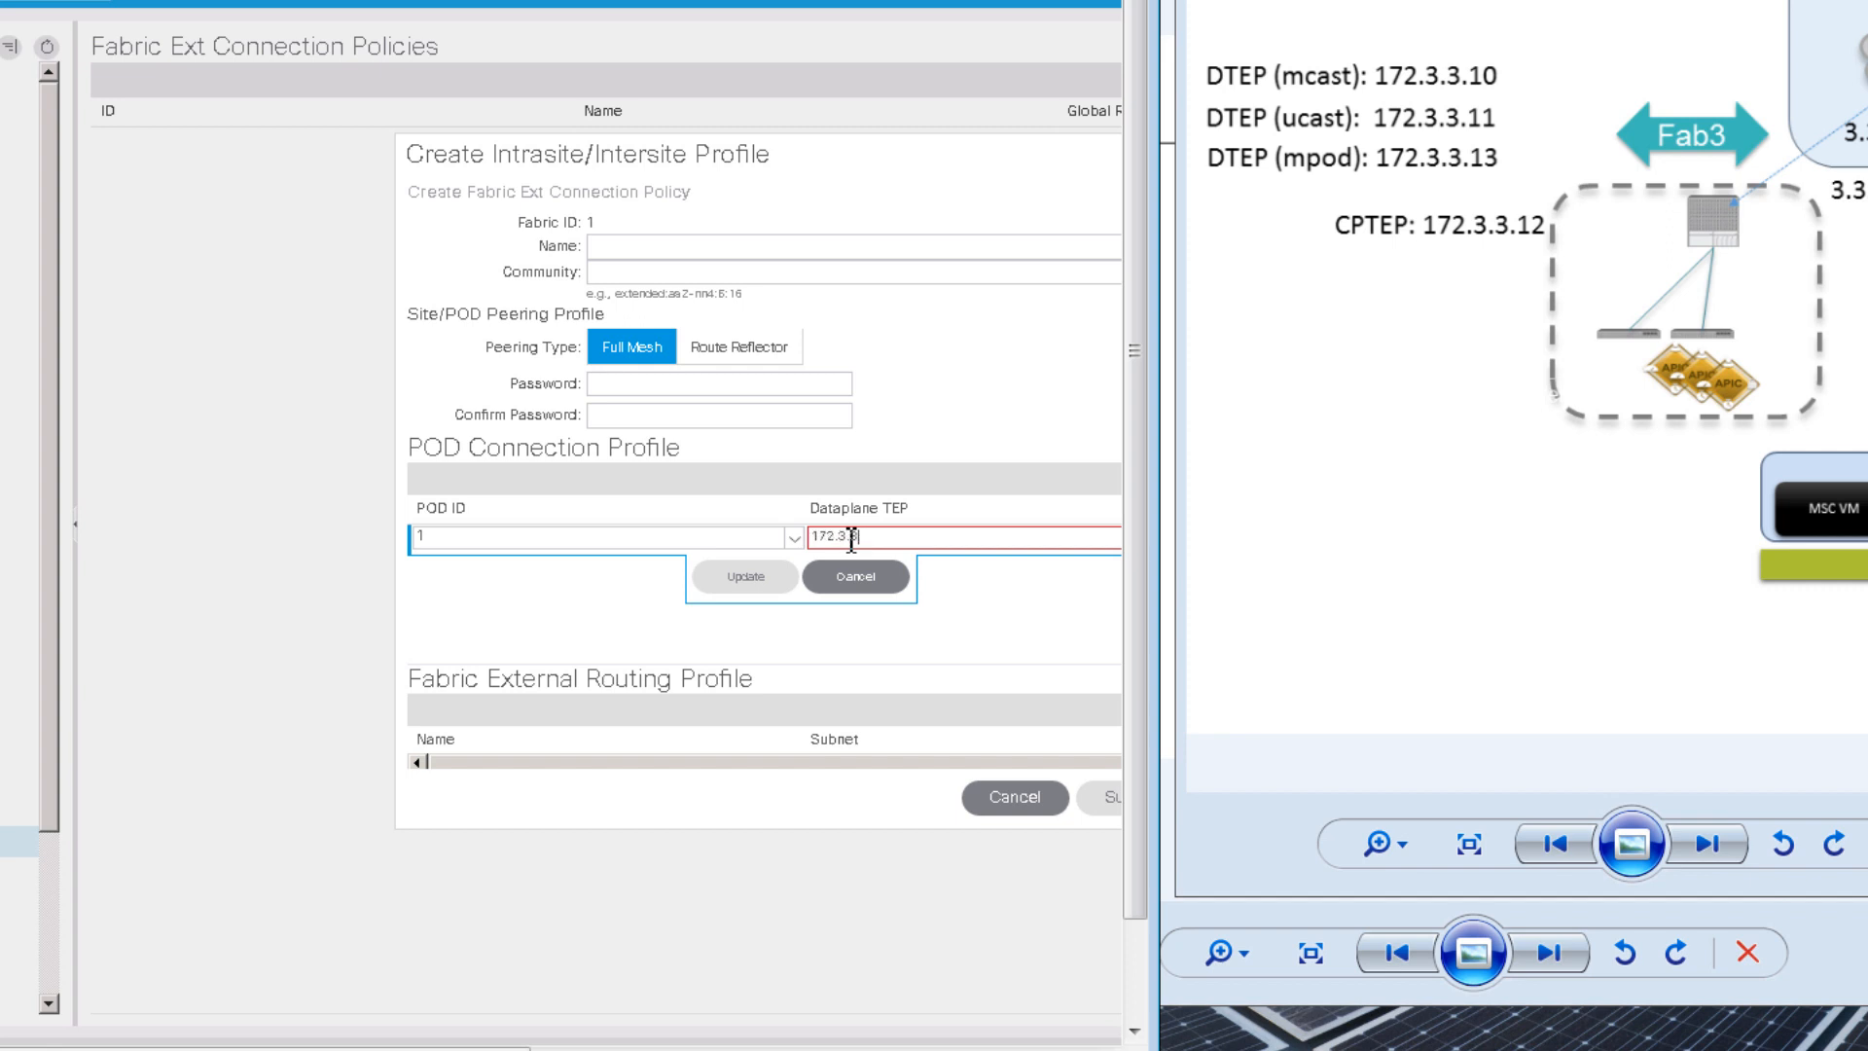
pyautogui.write('.13')
pyautogui.click(734, 578)
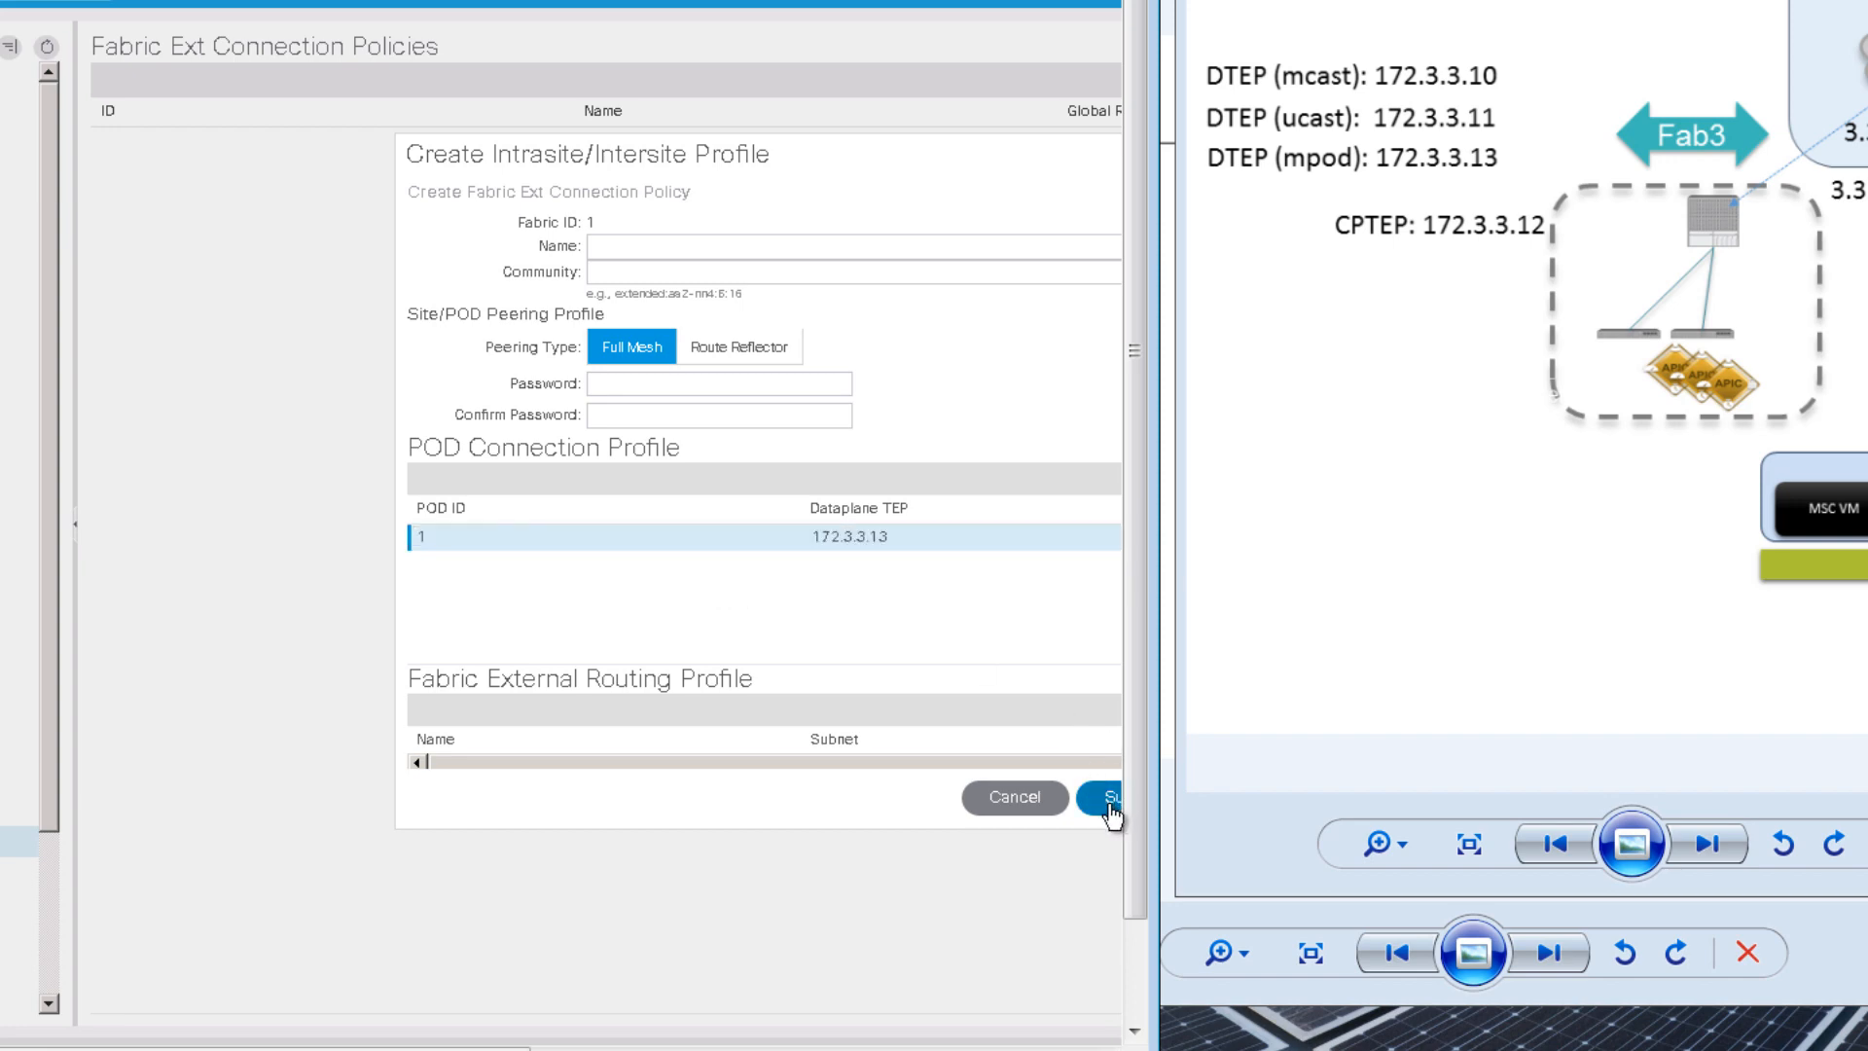
pyautogui.click(1110, 800)
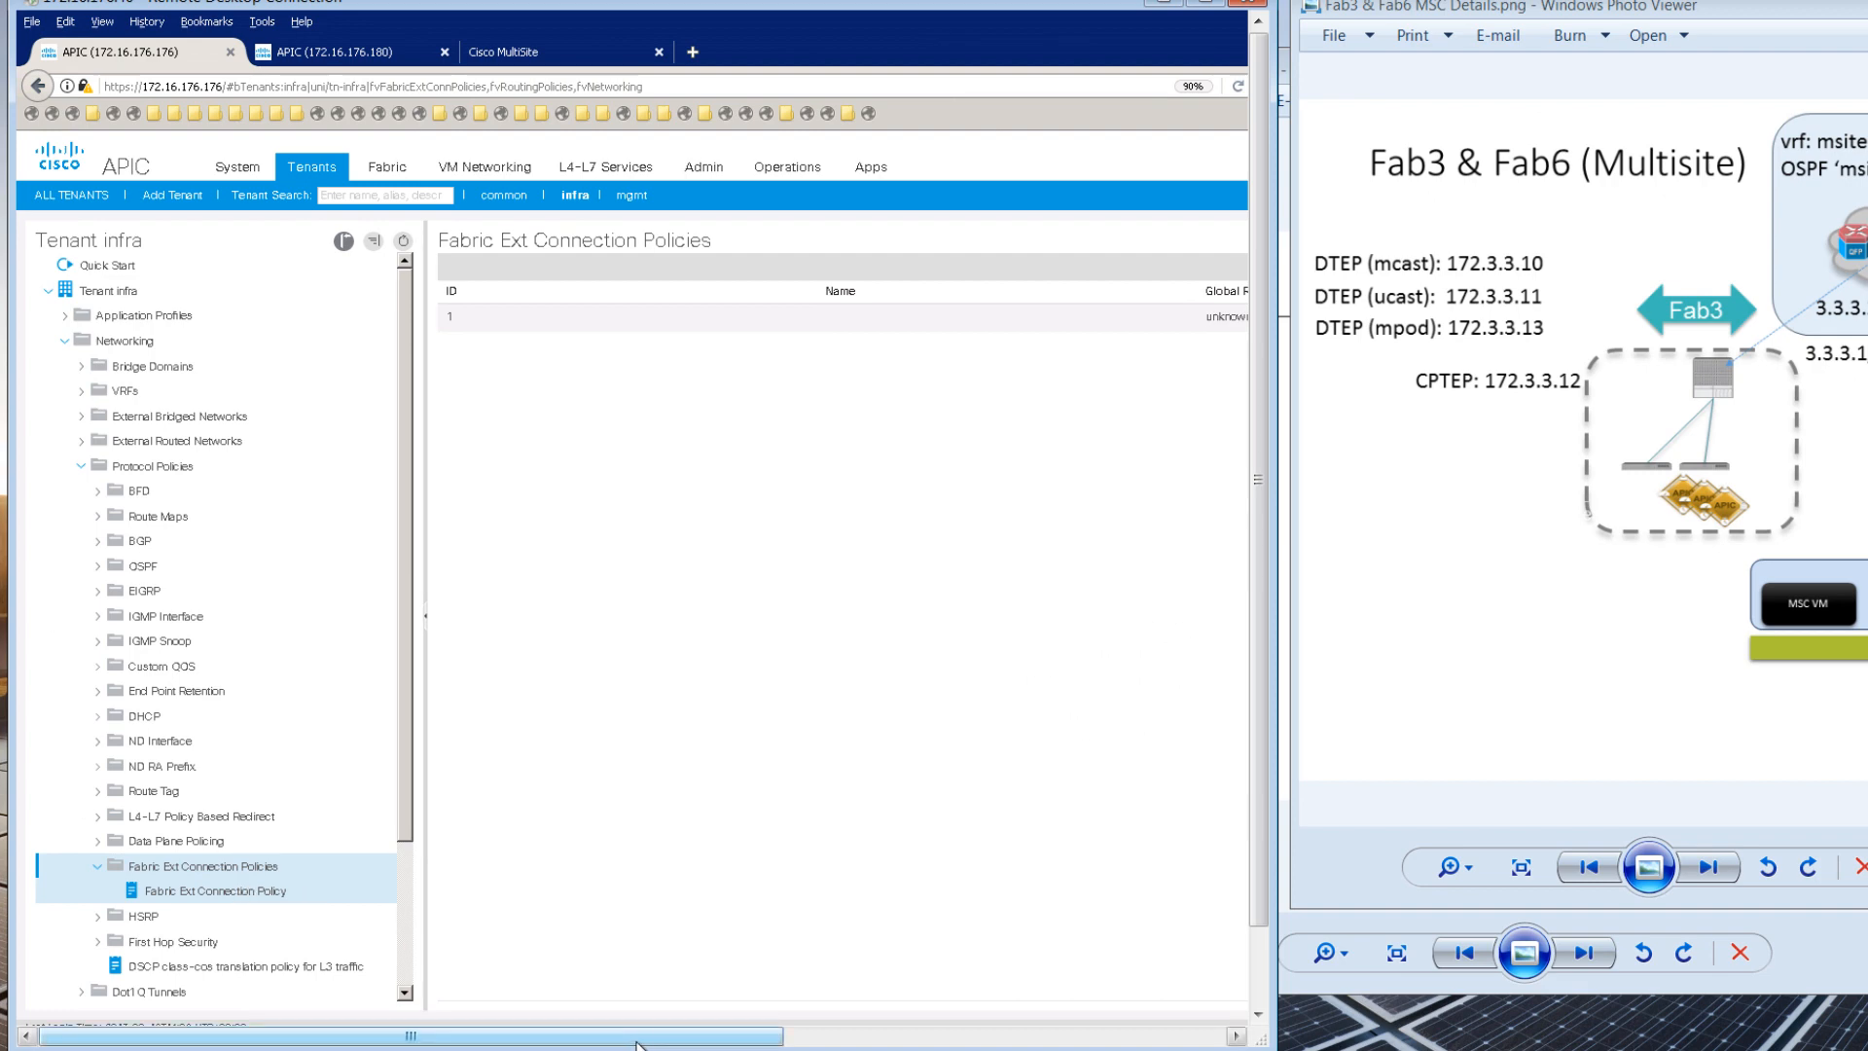
# Step: On the second fabric's APIC, open the infra tenant's Fabric Ext Connection Policies list
pyautogui.moveTo(642, 1039); pyautogui.dragTo(912, 1029)
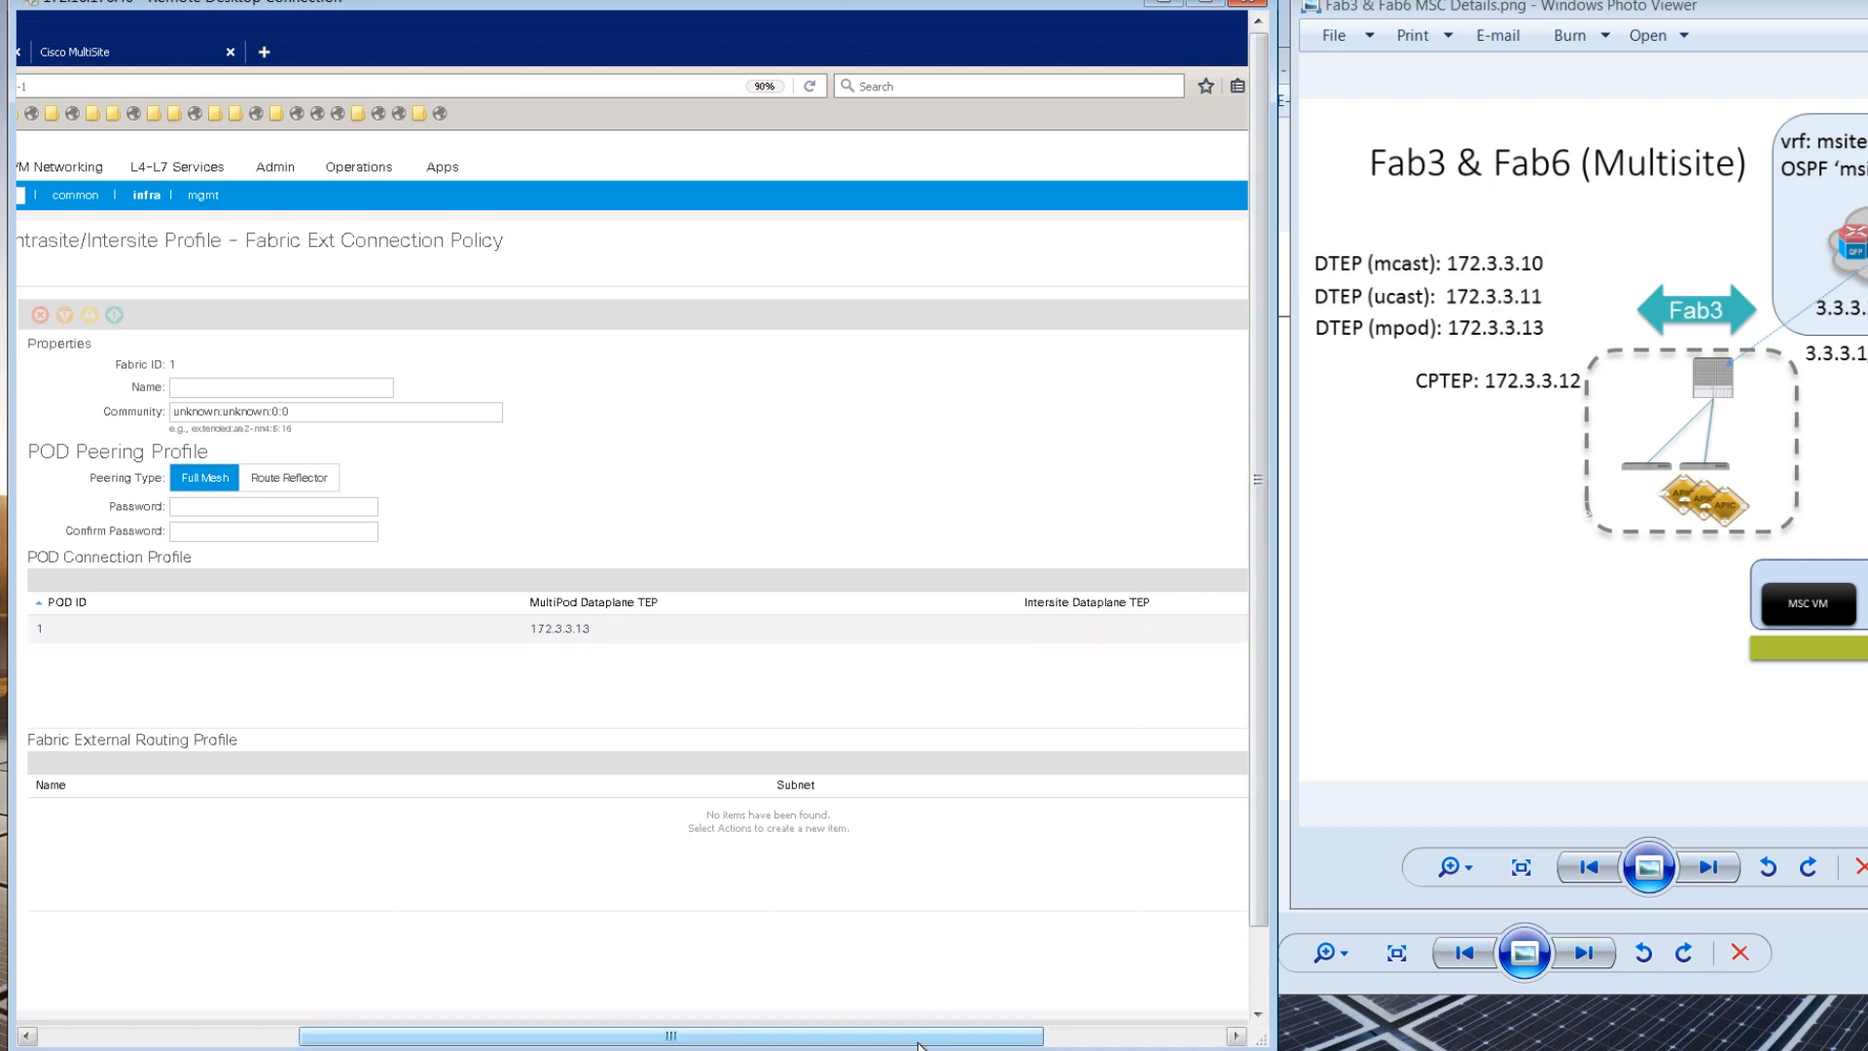
pyautogui.moveTo(924, 1037); pyautogui.dragTo(715, 1039)
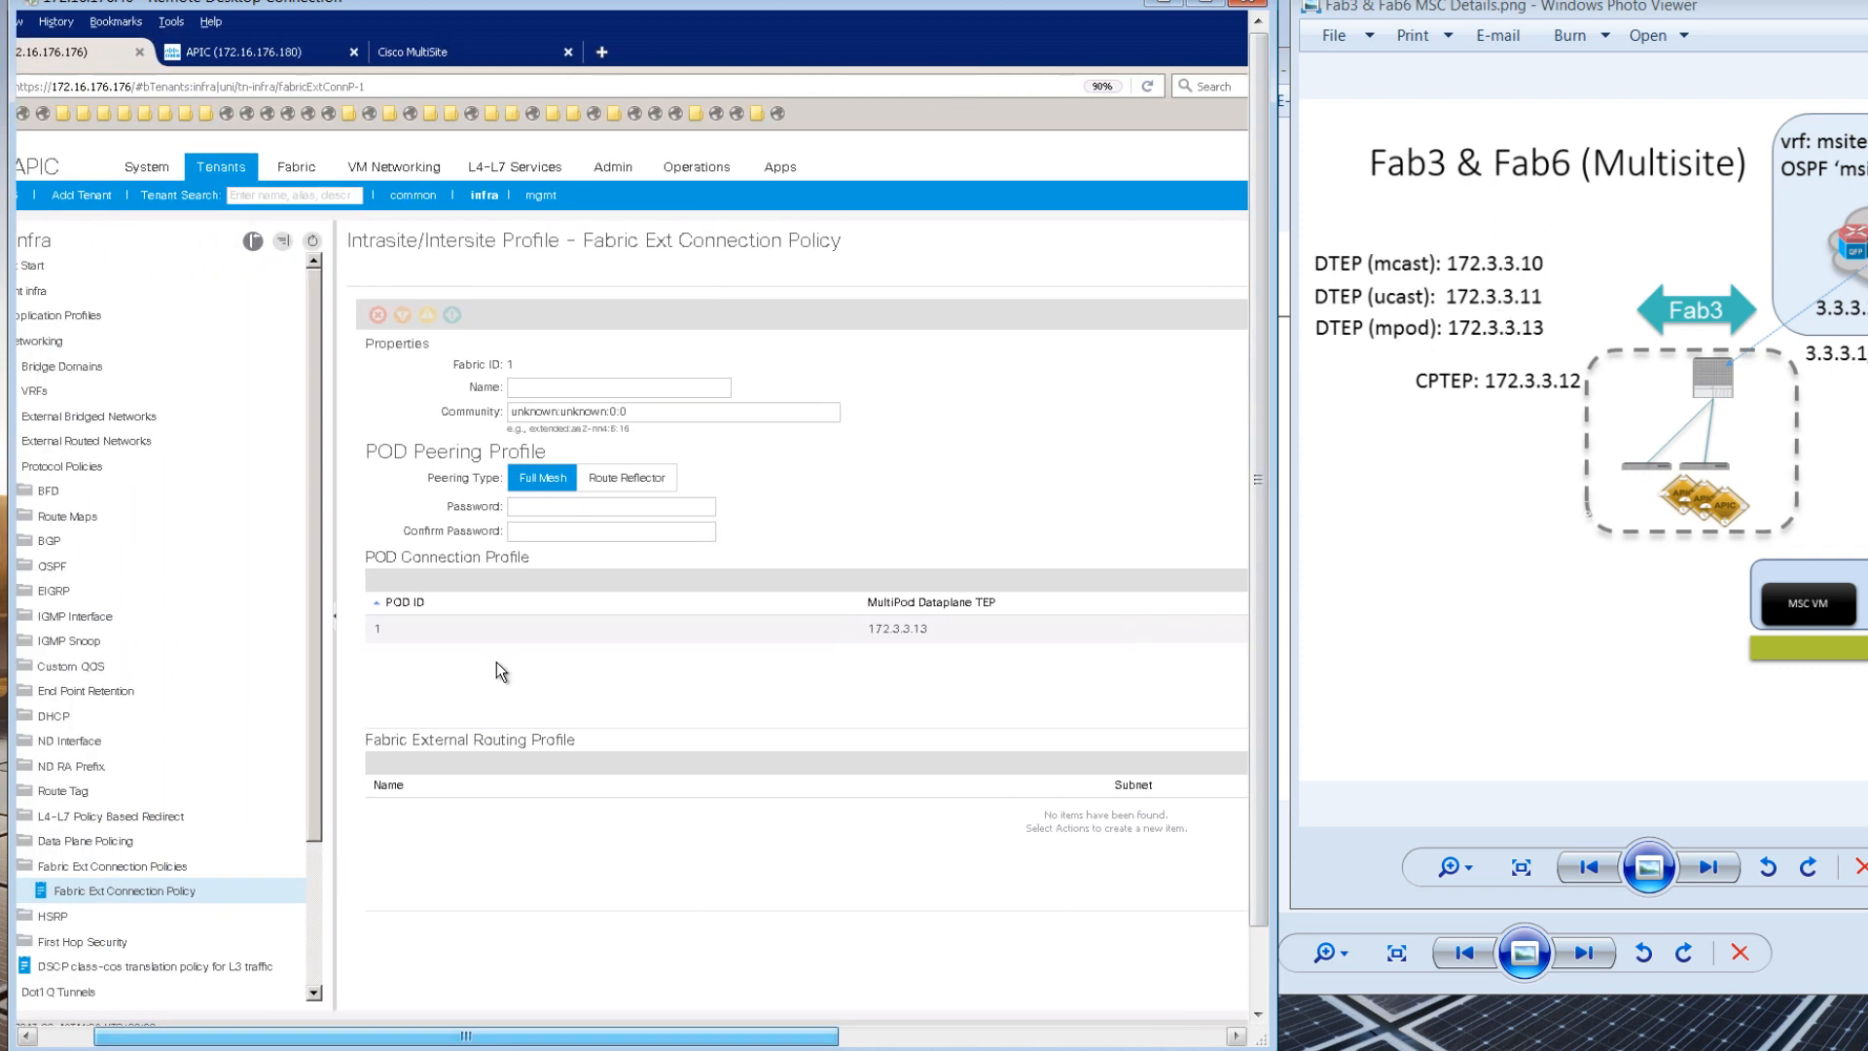
pyautogui.click(267, 58)
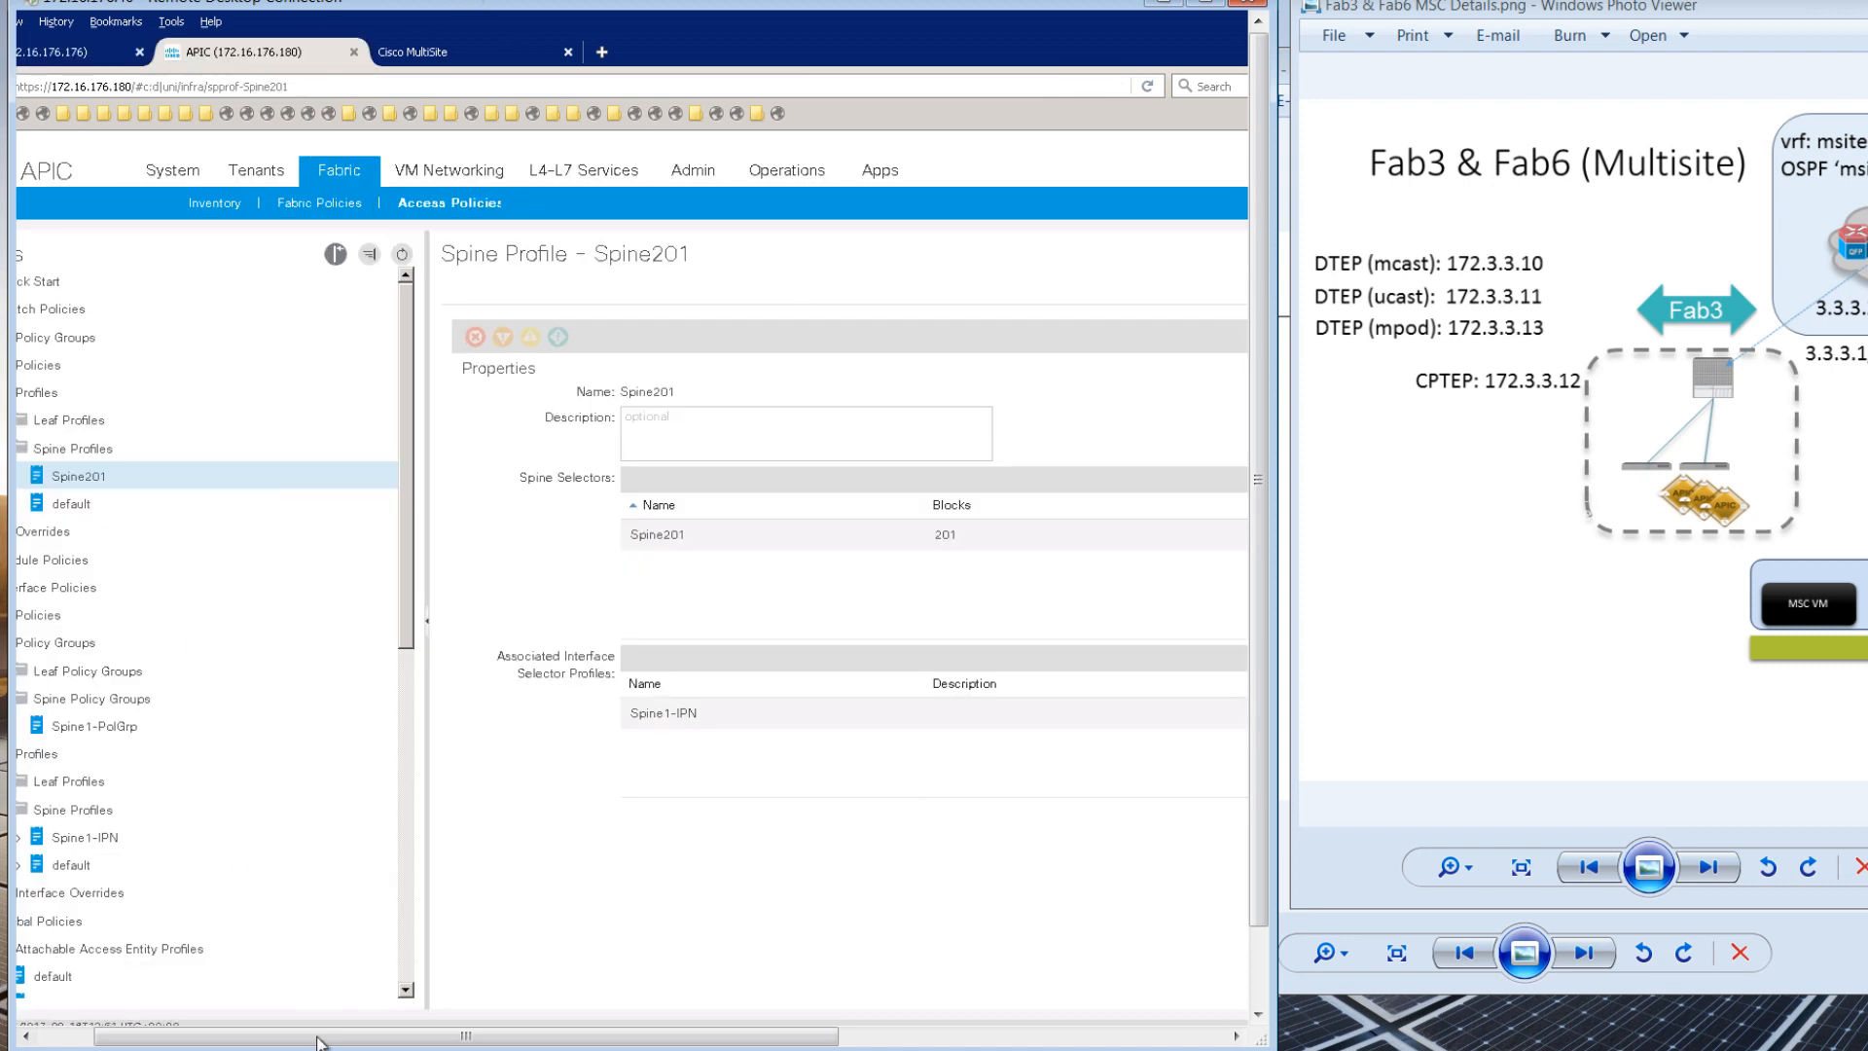
pyautogui.moveTo(300, 1039); pyautogui.dragTo(245, 1039)
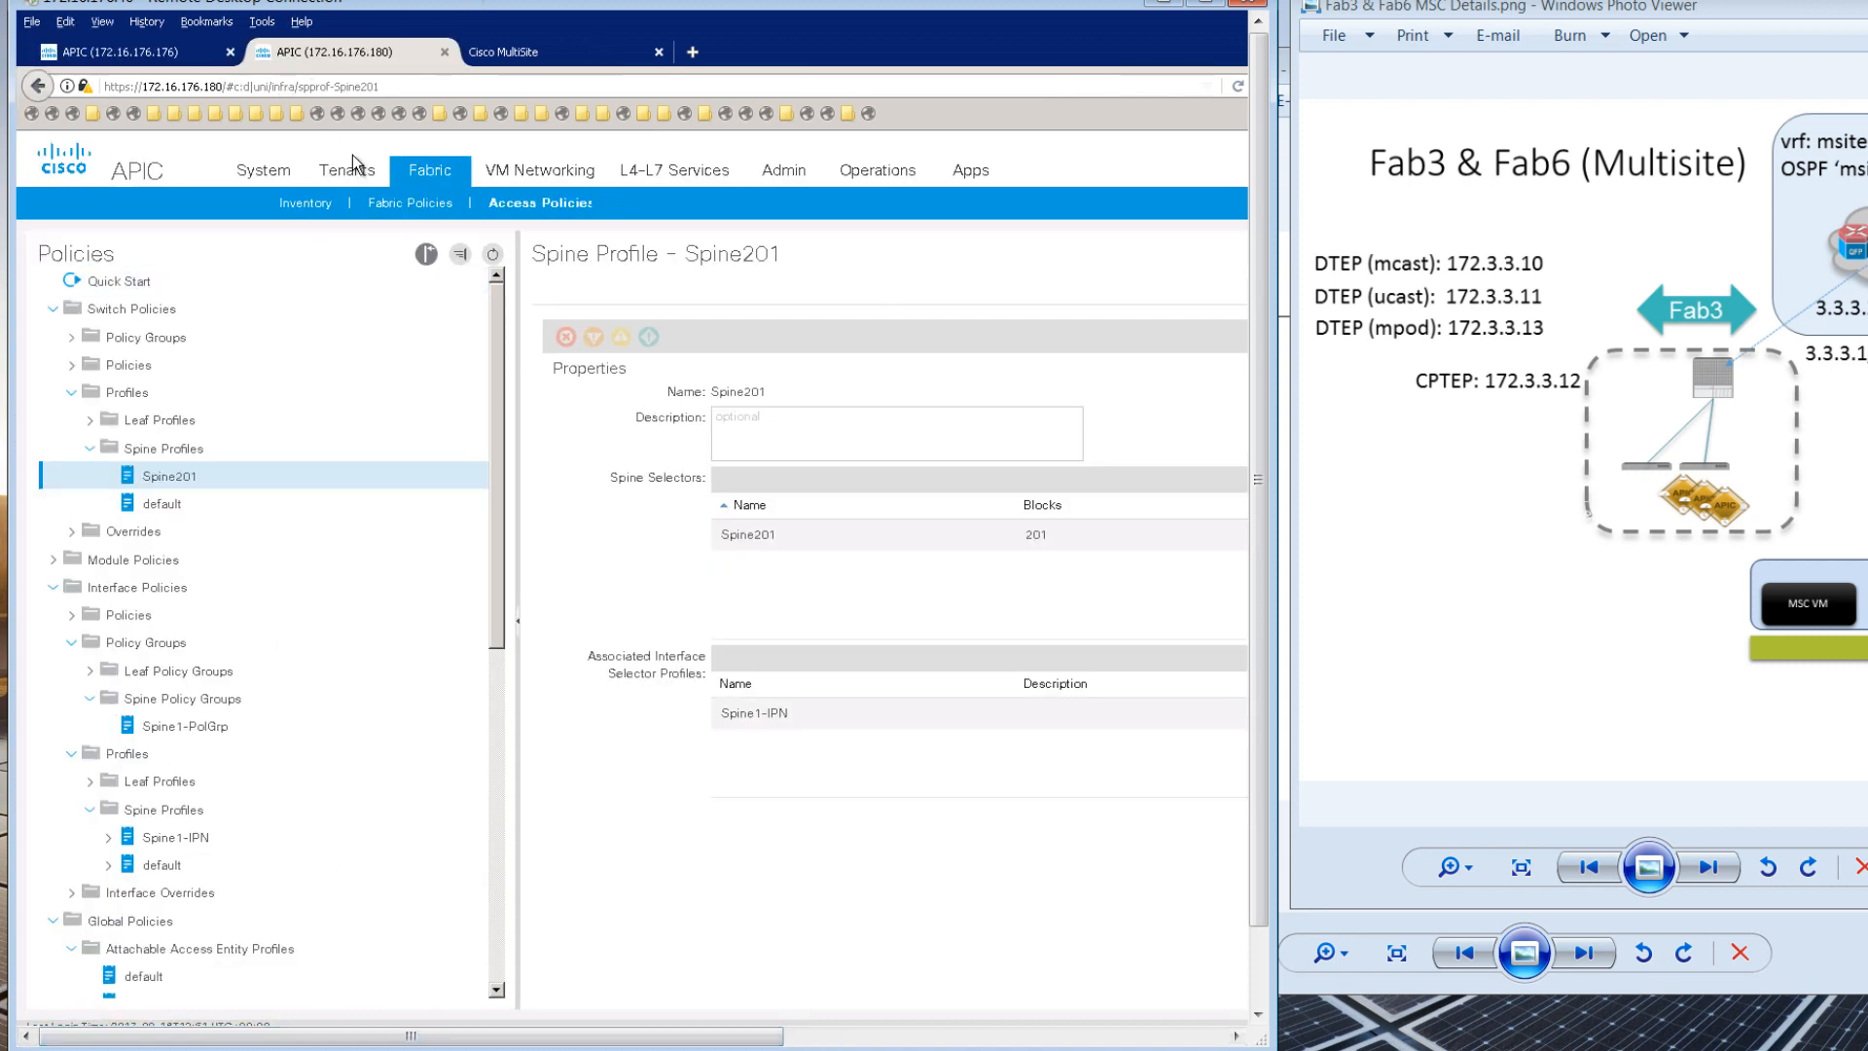
pyautogui.click(379, 175)
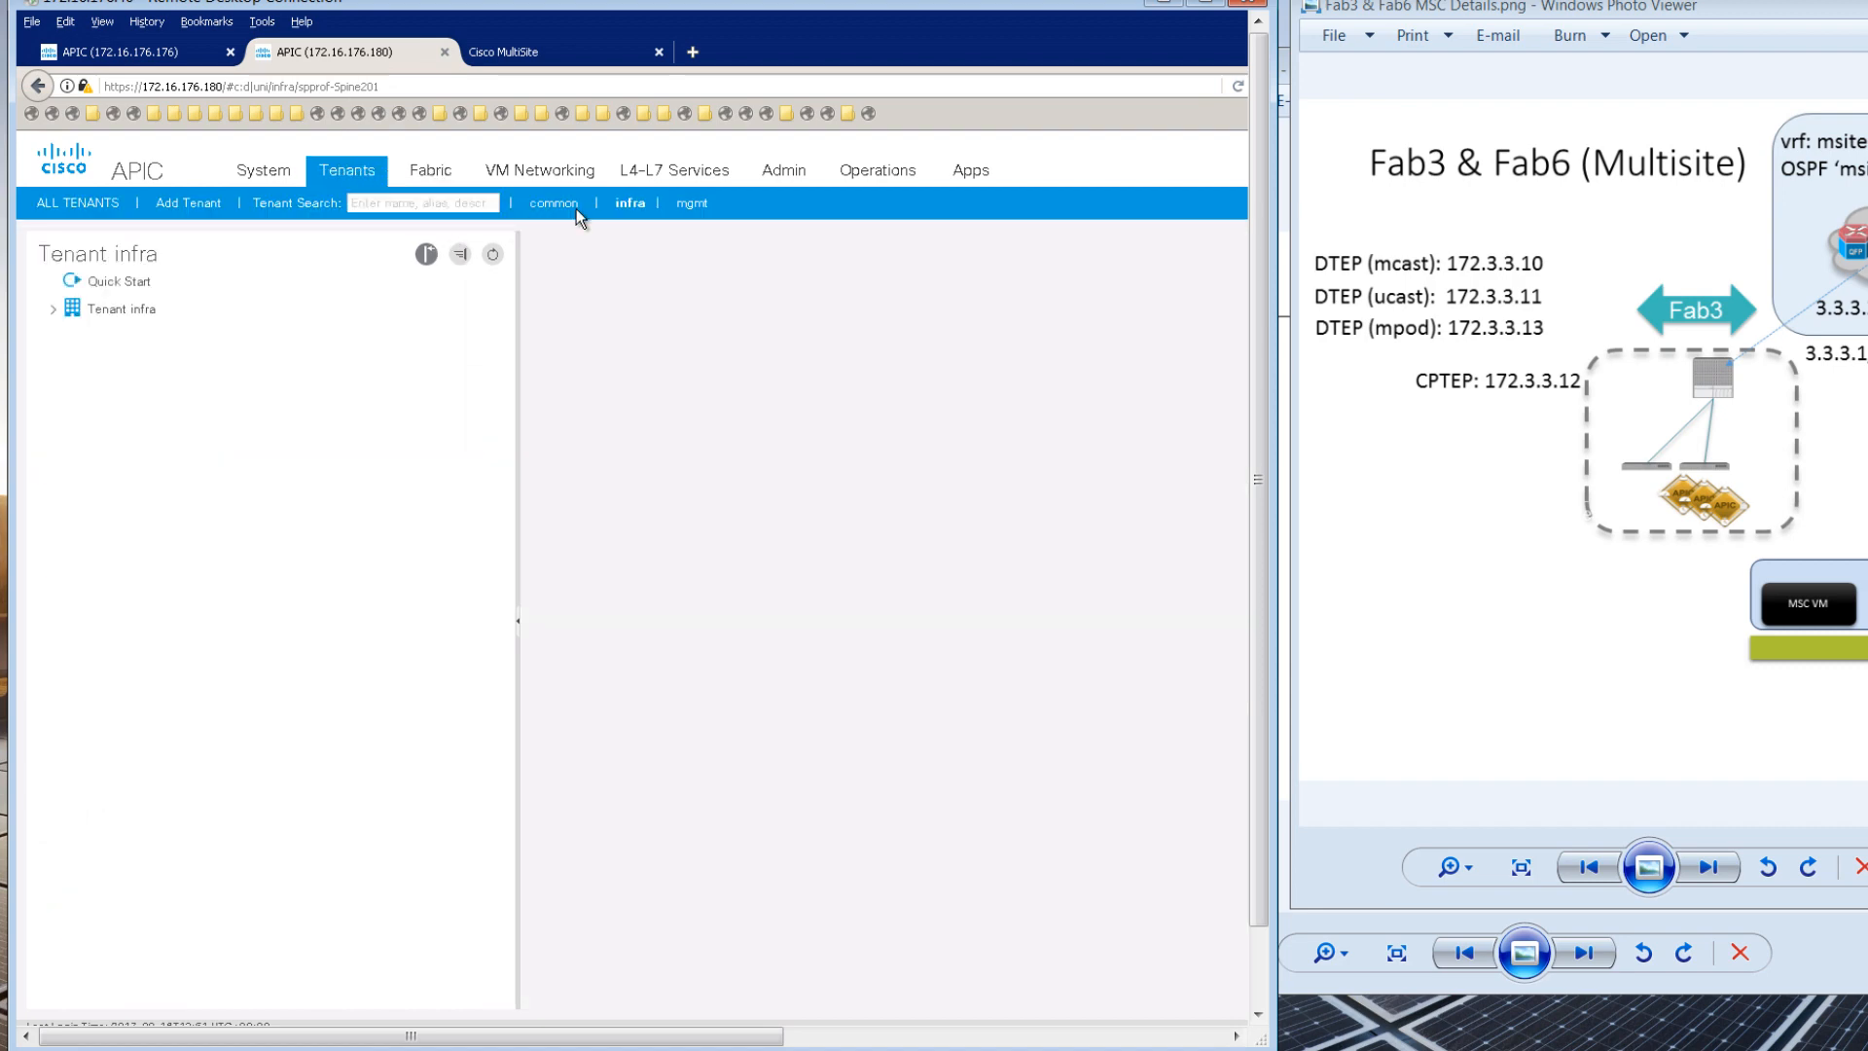
pyautogui.click(629, 203)
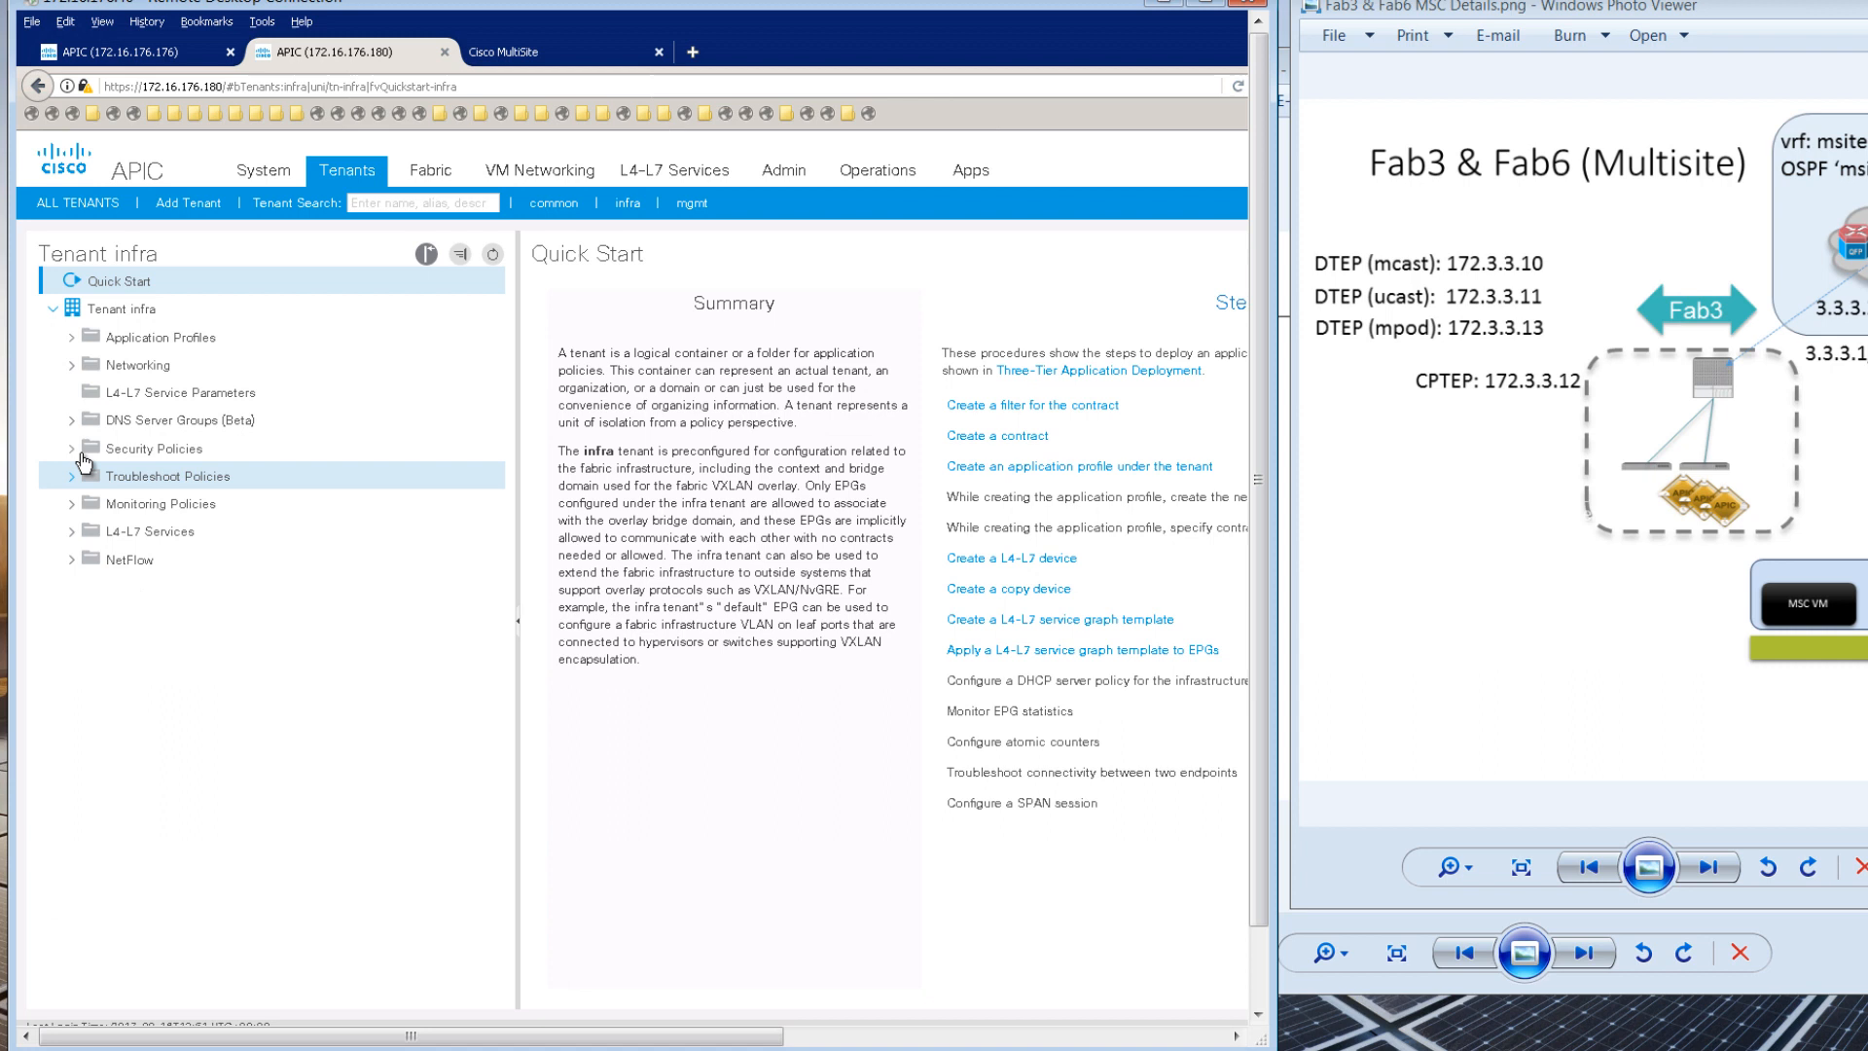
pyautogui.click(71, 365)
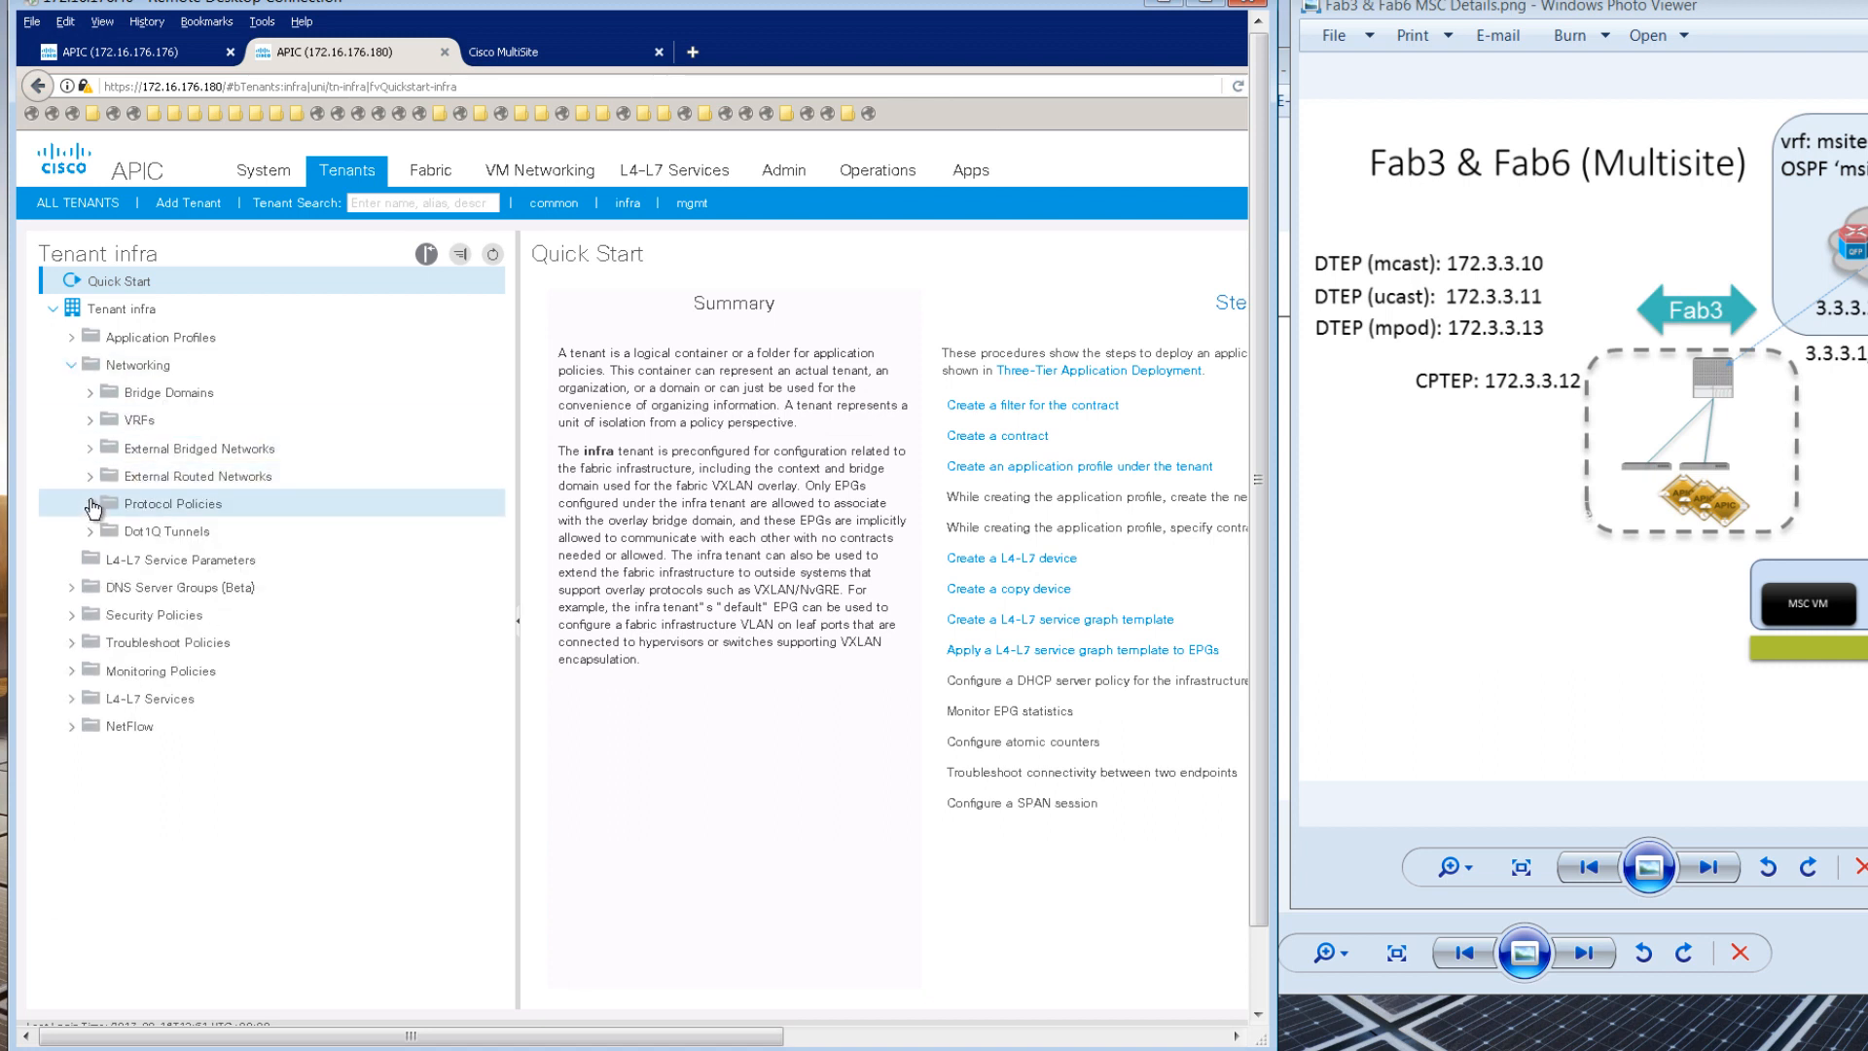
pyautogui.click(89, 503)
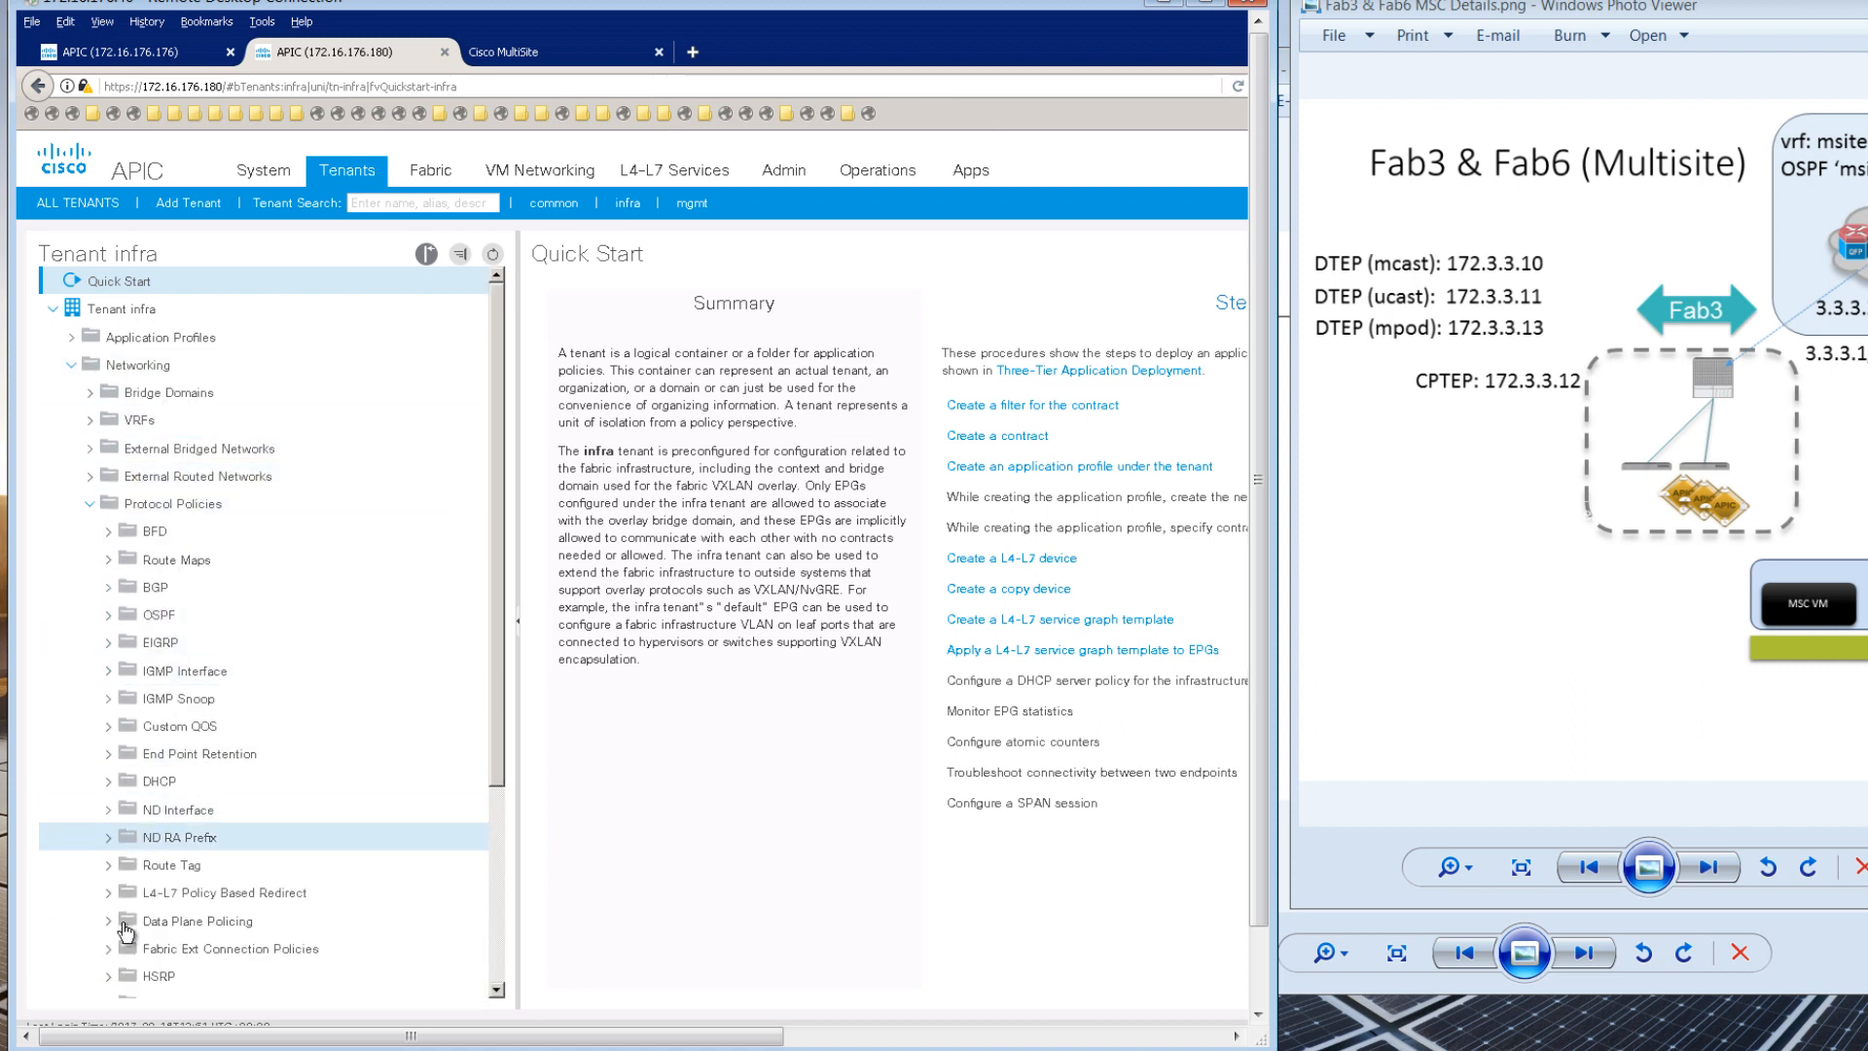
pyautogui.click(109, 948)
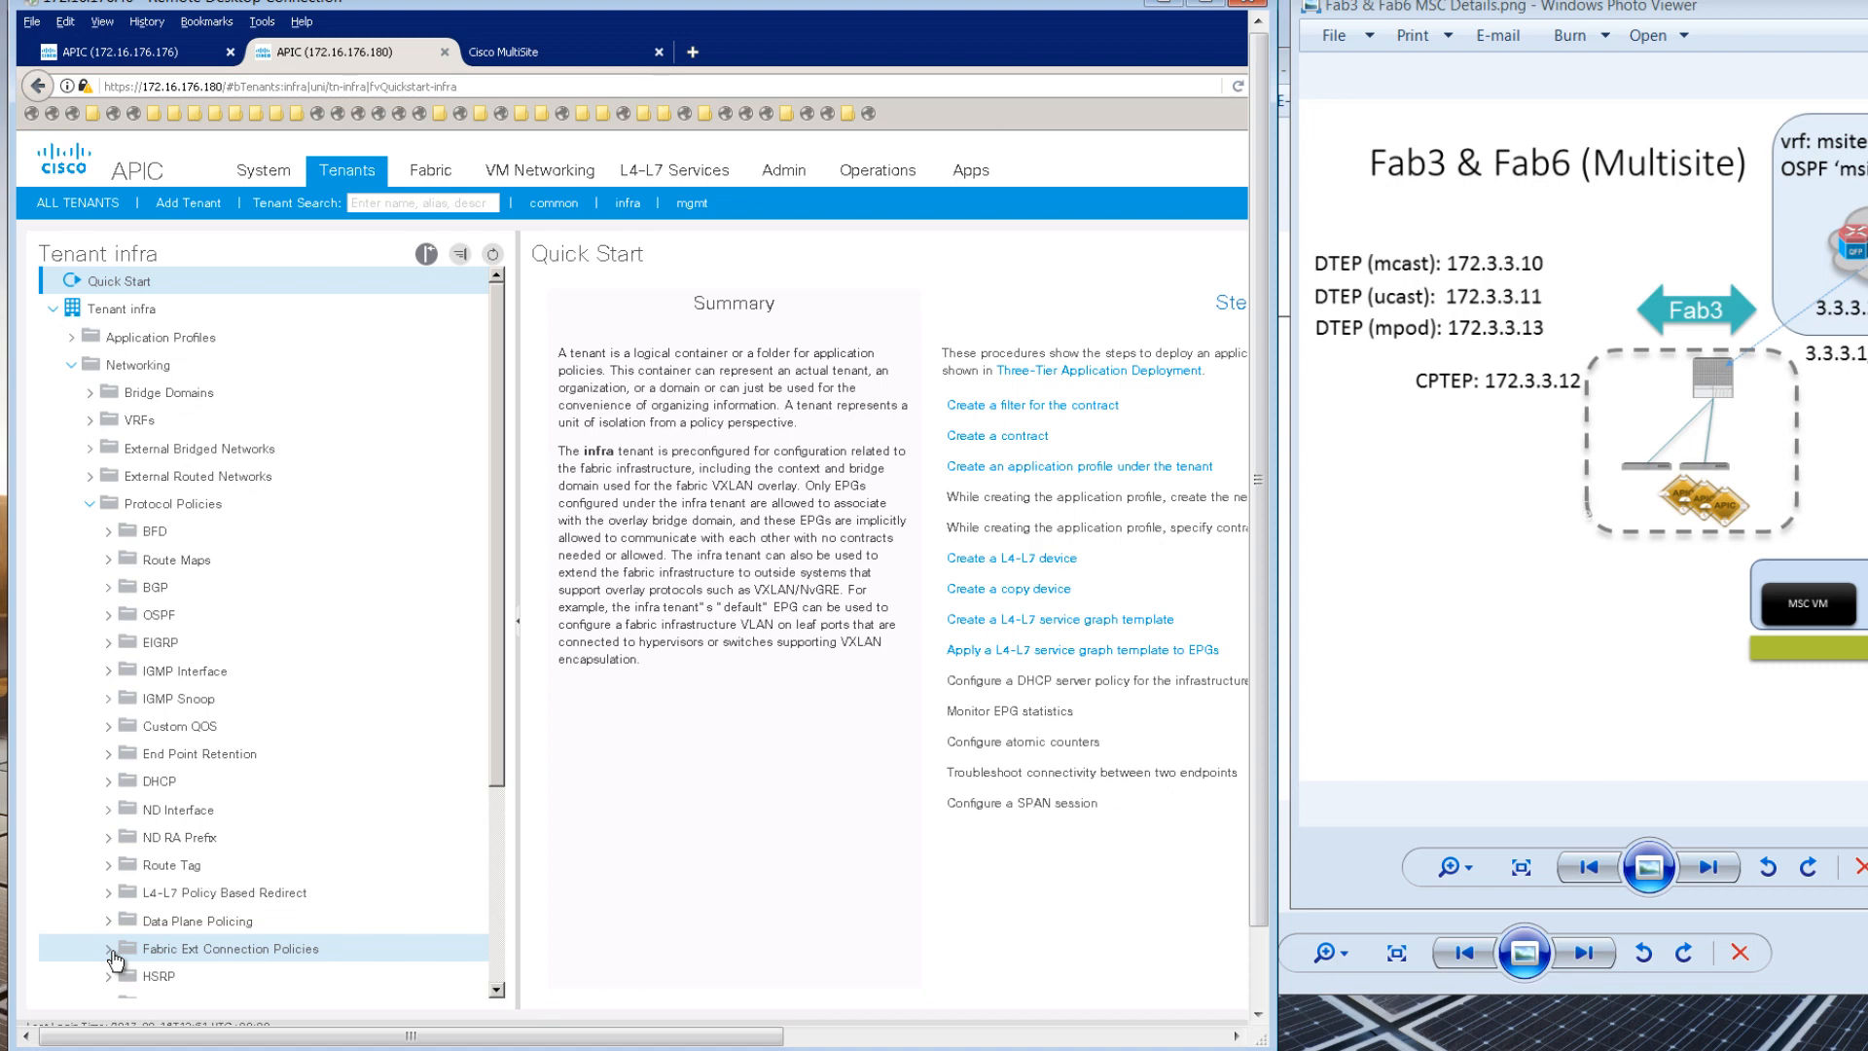
pyautogui.click(223, 958)
# Step: Create the fabric 6 connection policy with POD 1 dataplane TEP 172.6.6.13
pyautogui.rightClick(226, 958)
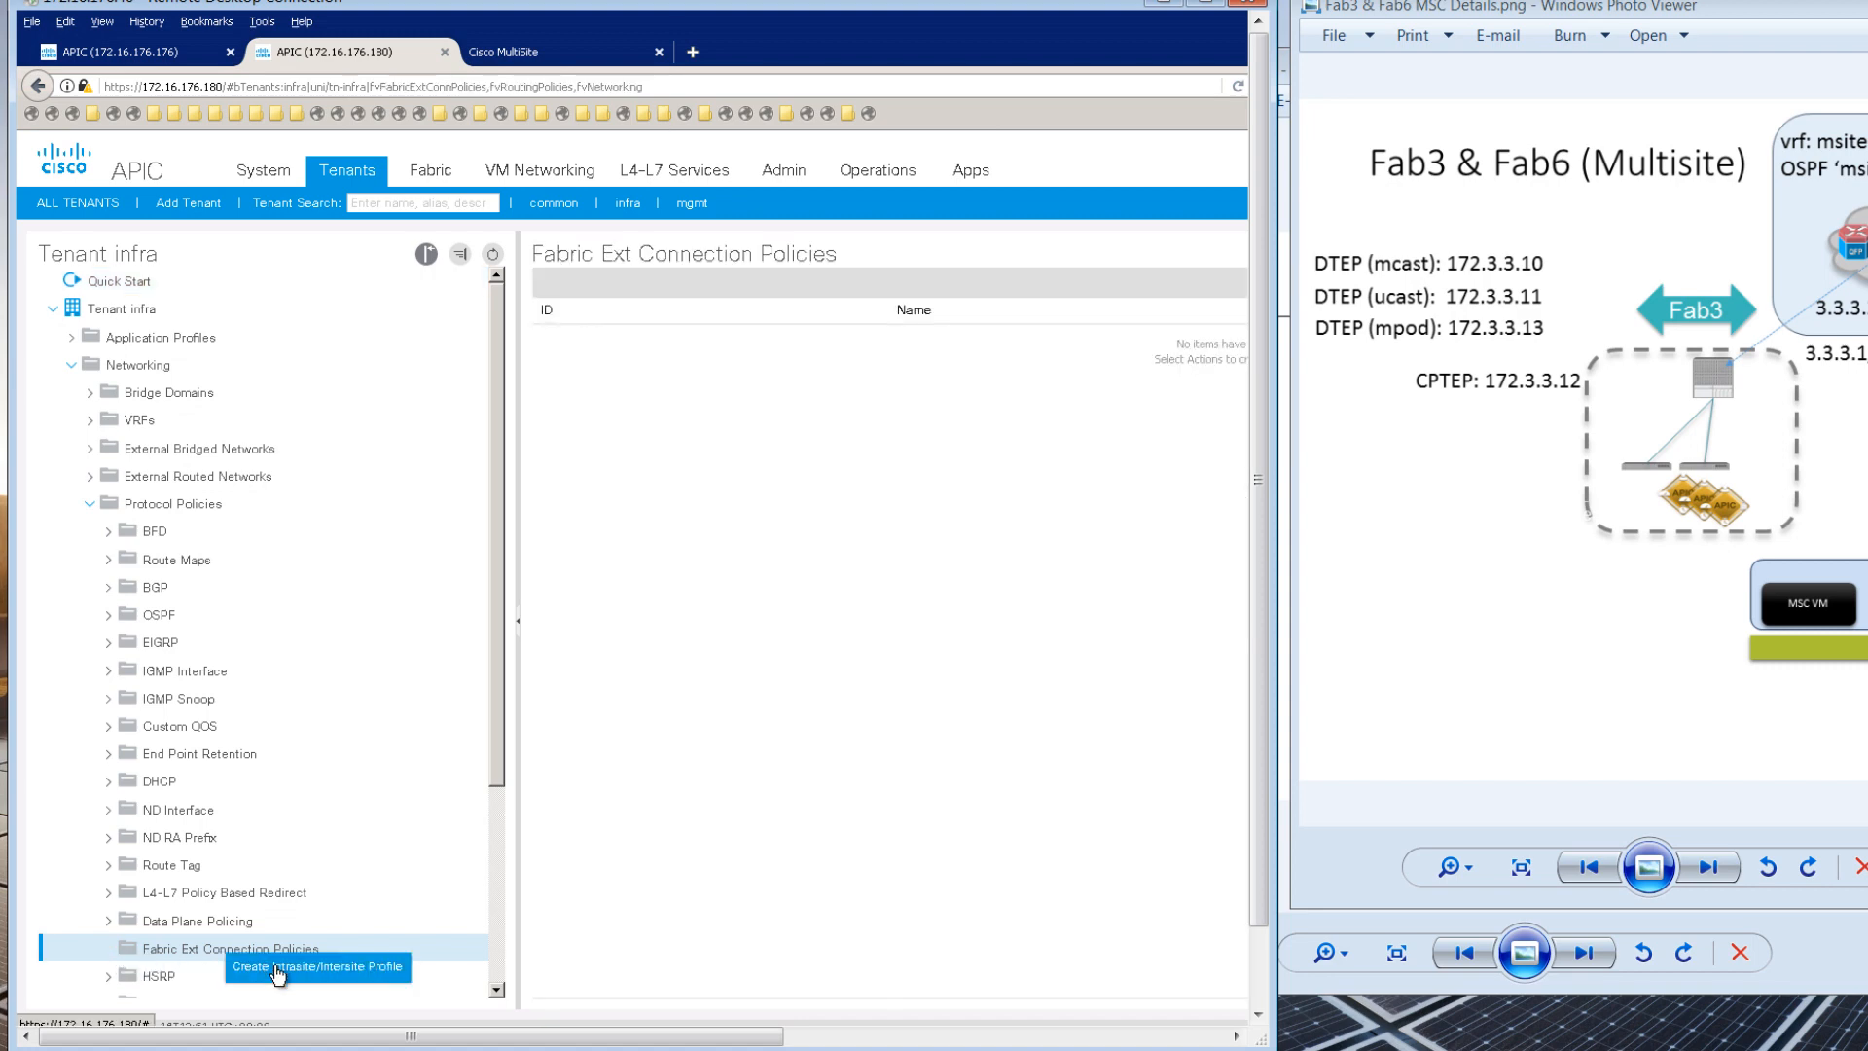
pyautogui.click(277, 969)
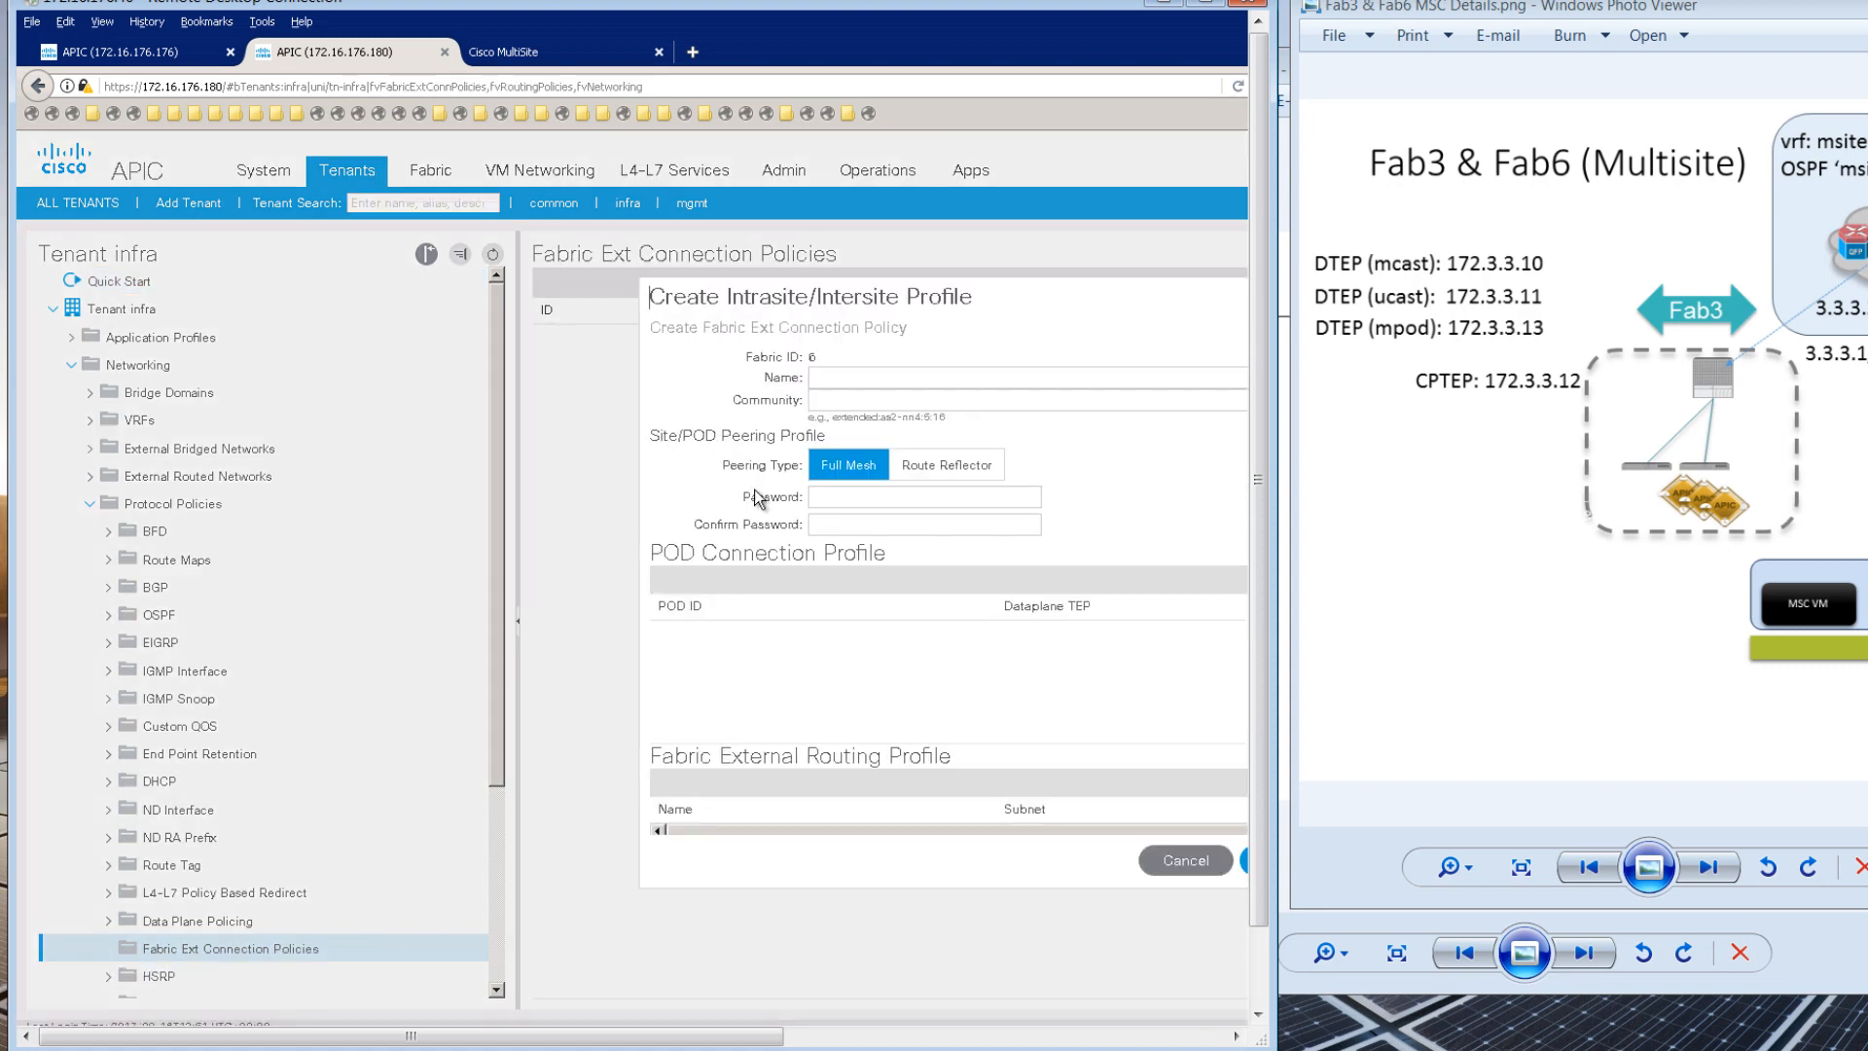
pyautogui.moveTo(765, 1040); pyautogui.dragTo(960, 1033)
pyautogui.click(1001, 578)
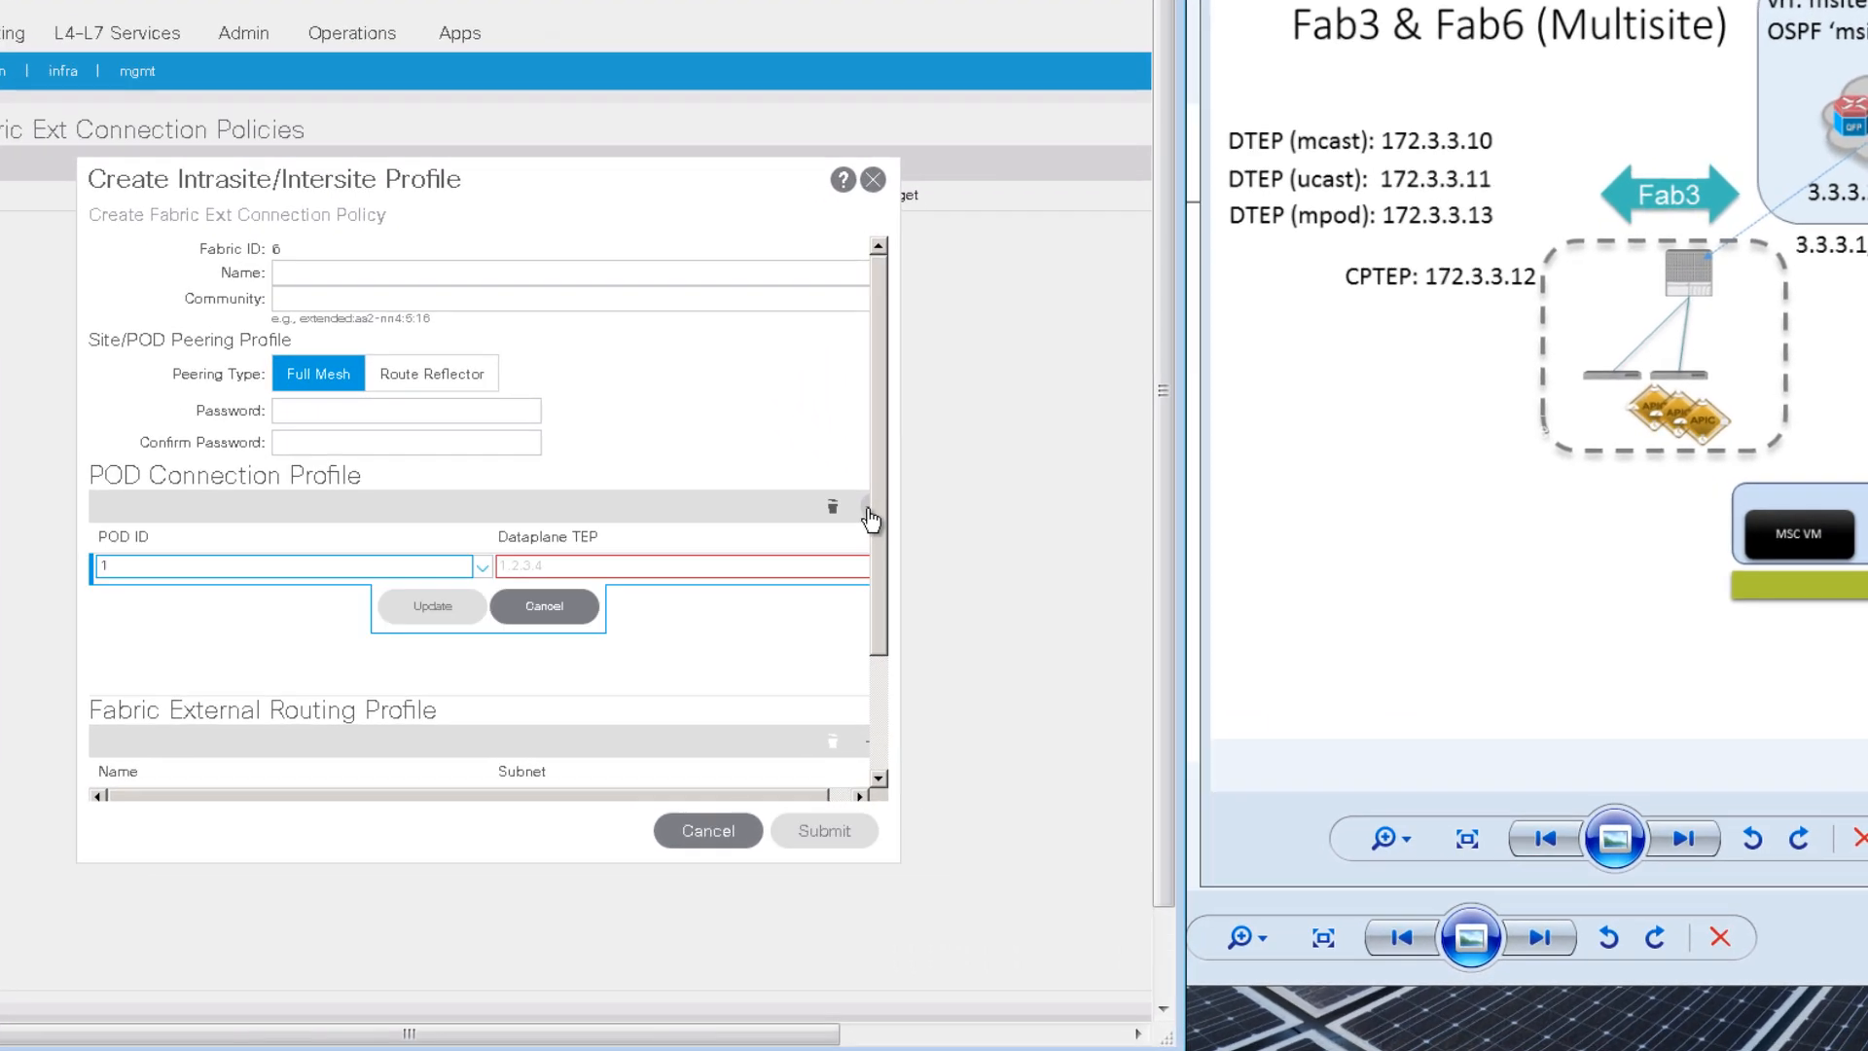
pyautogui.click(566, 565)
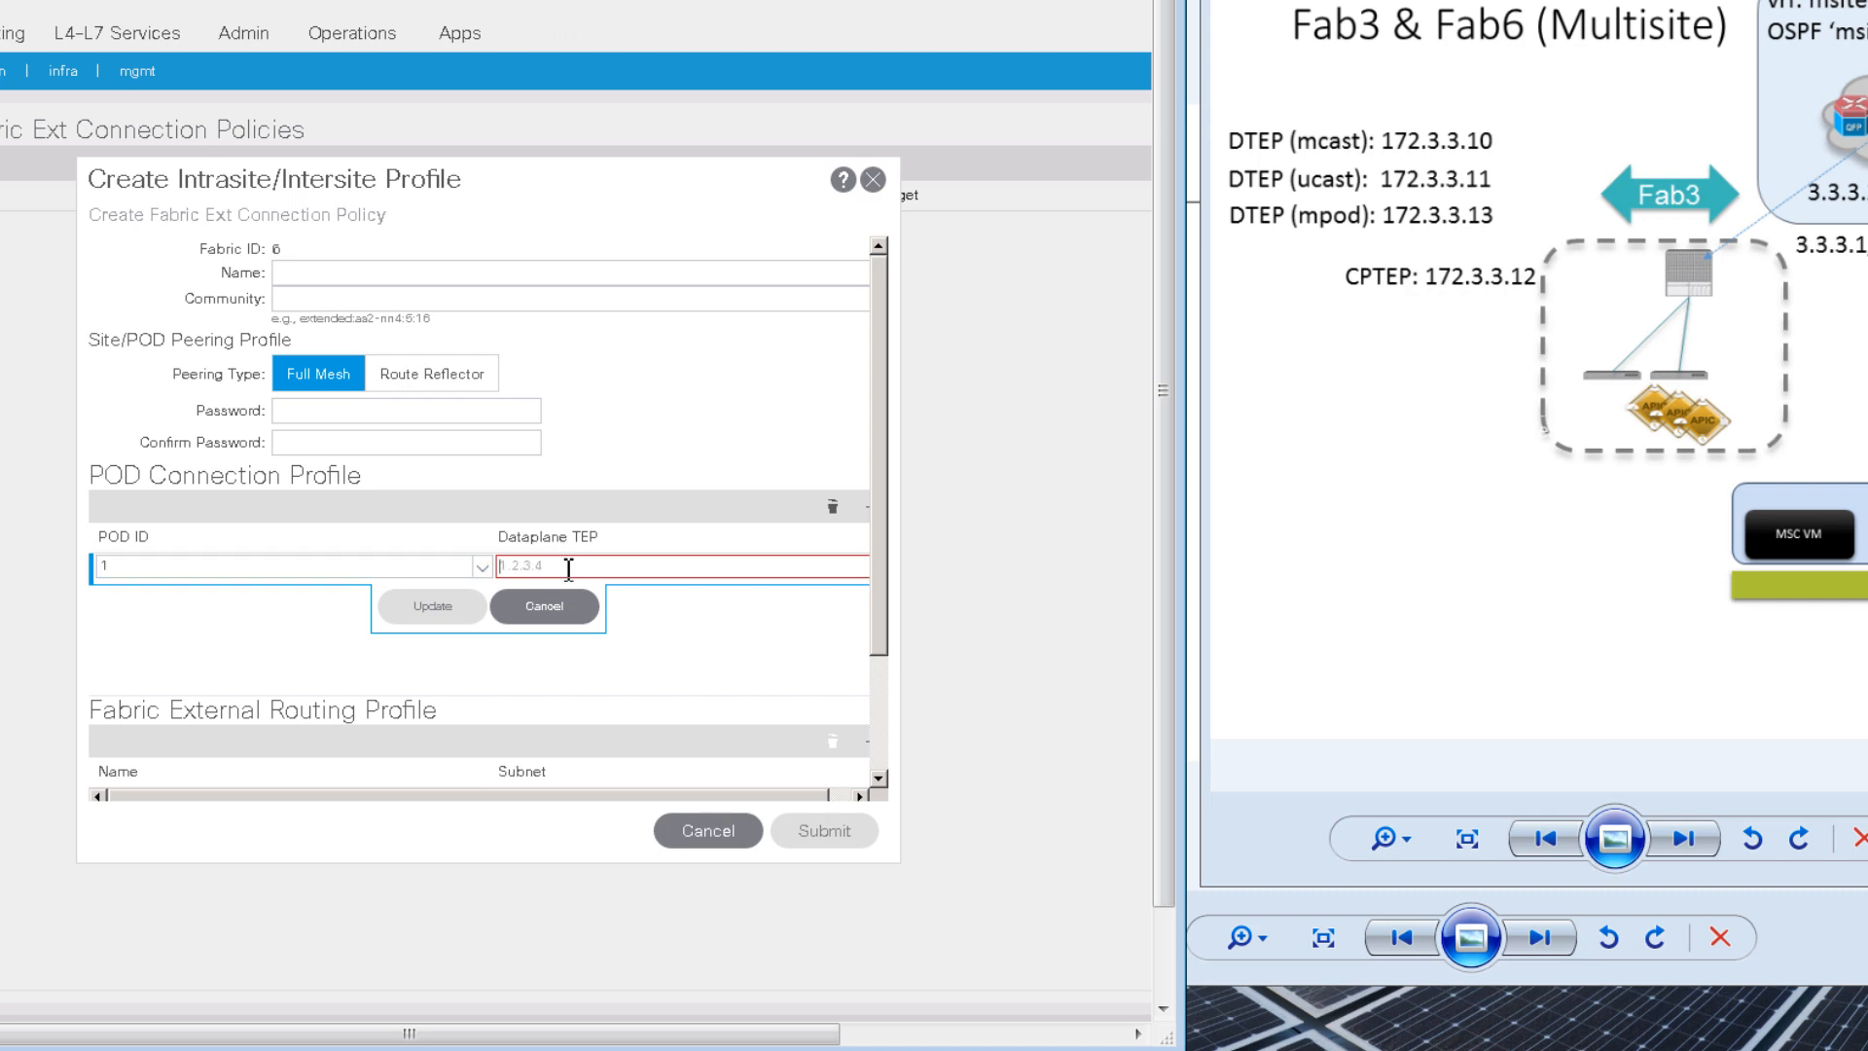
pyautogui.moveTo(1664, 311); pyautogui.dragTo(1367, 360)
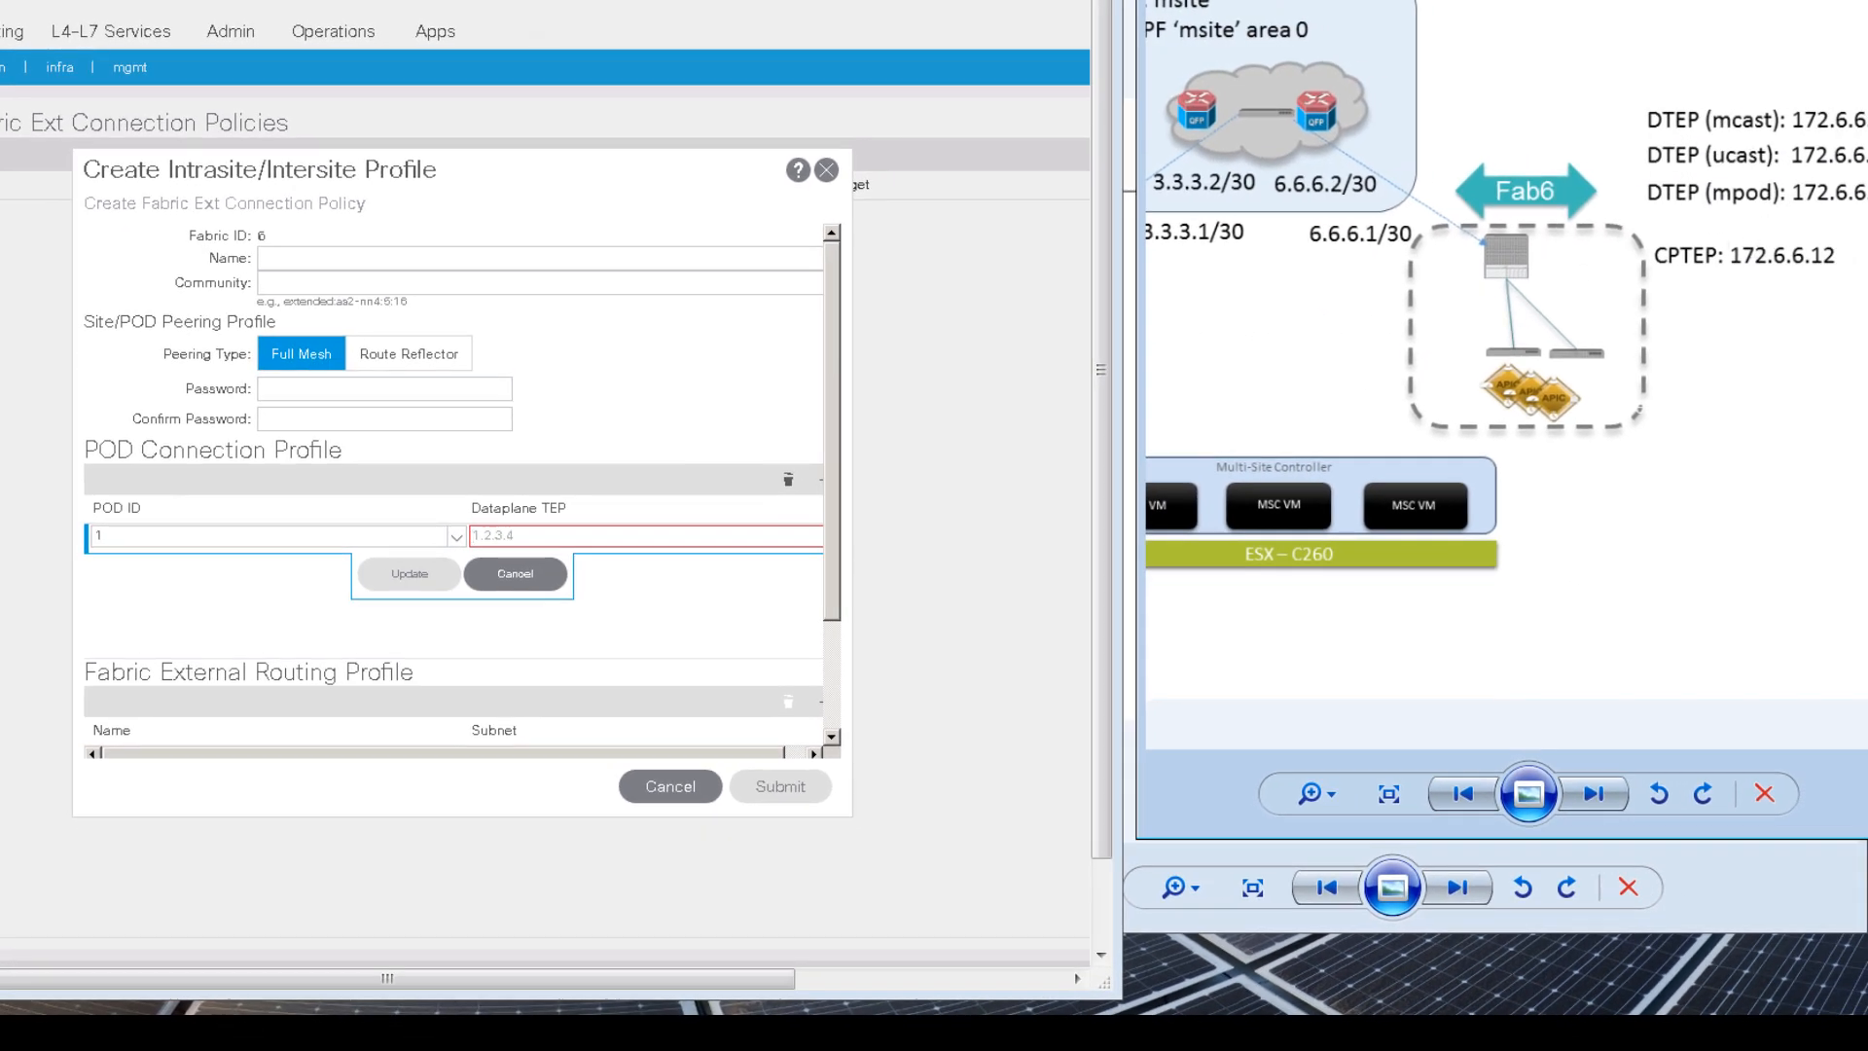
pyautogui.click(608, 537)
pyautogui.write('172')
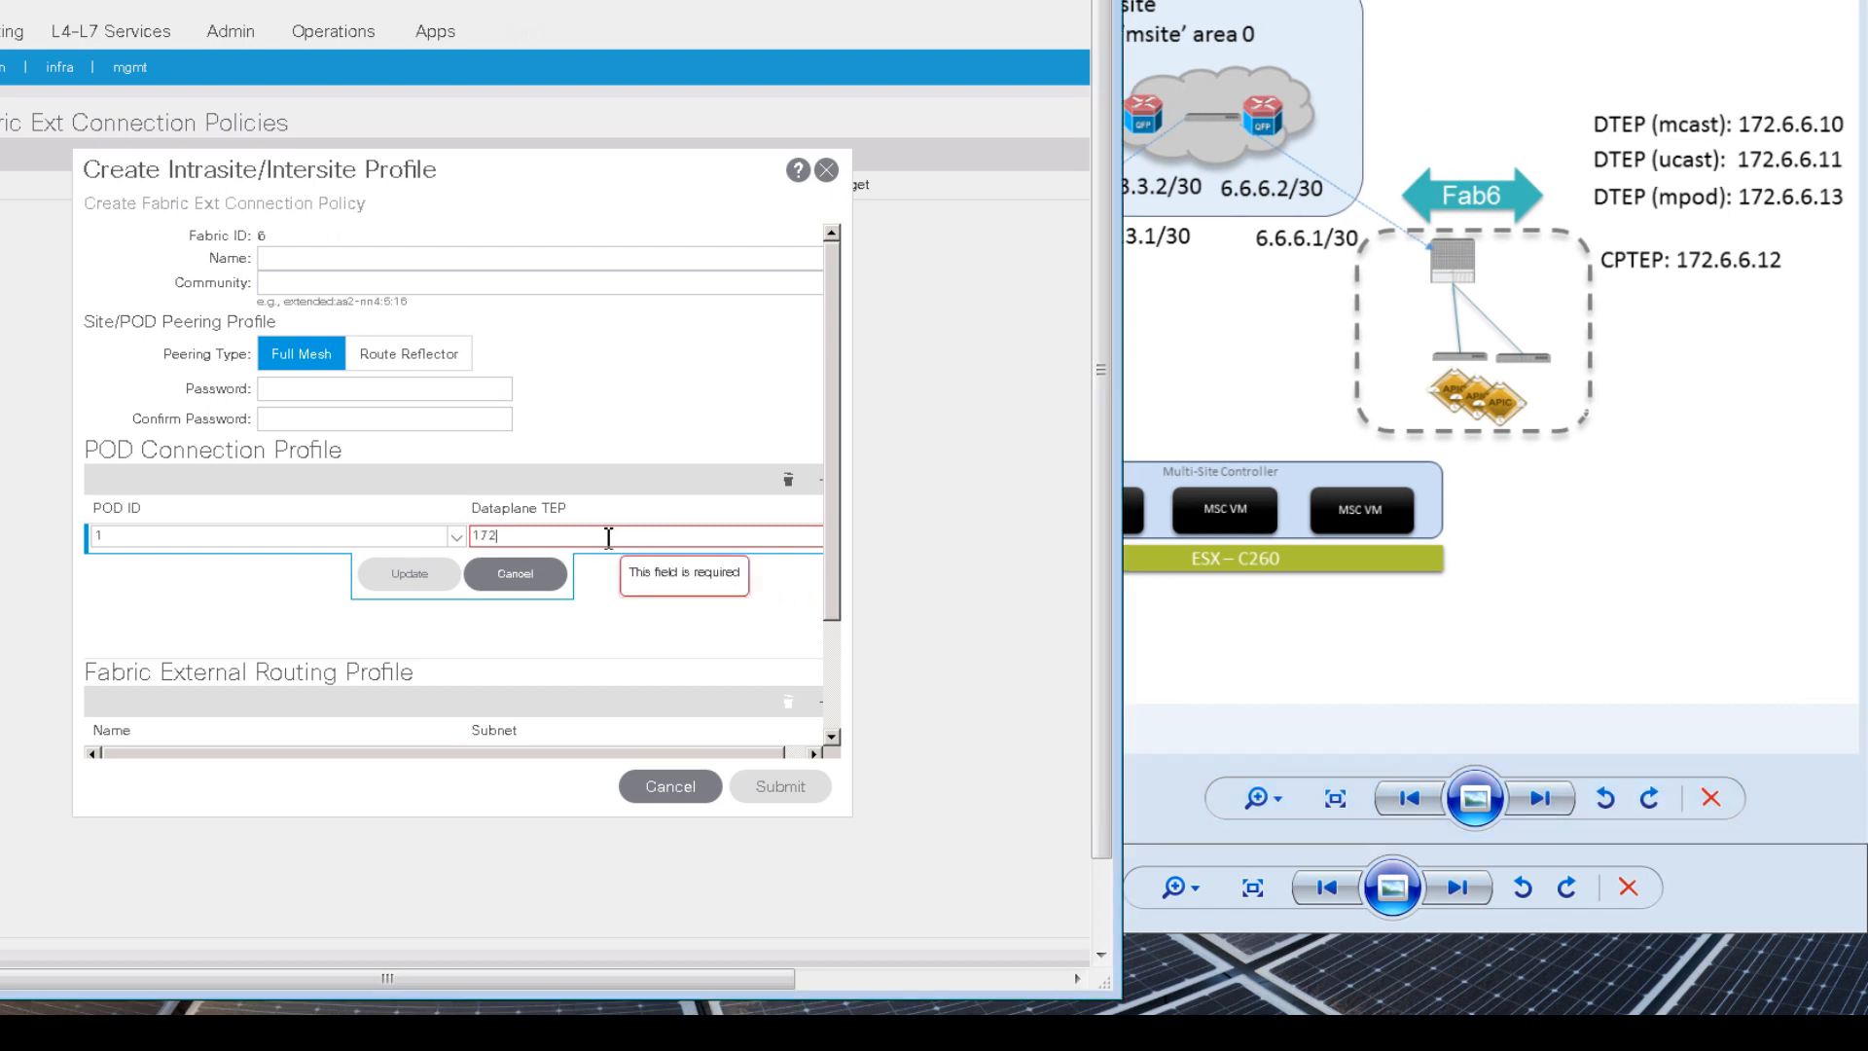
pyautogui.write('.6.6.13')
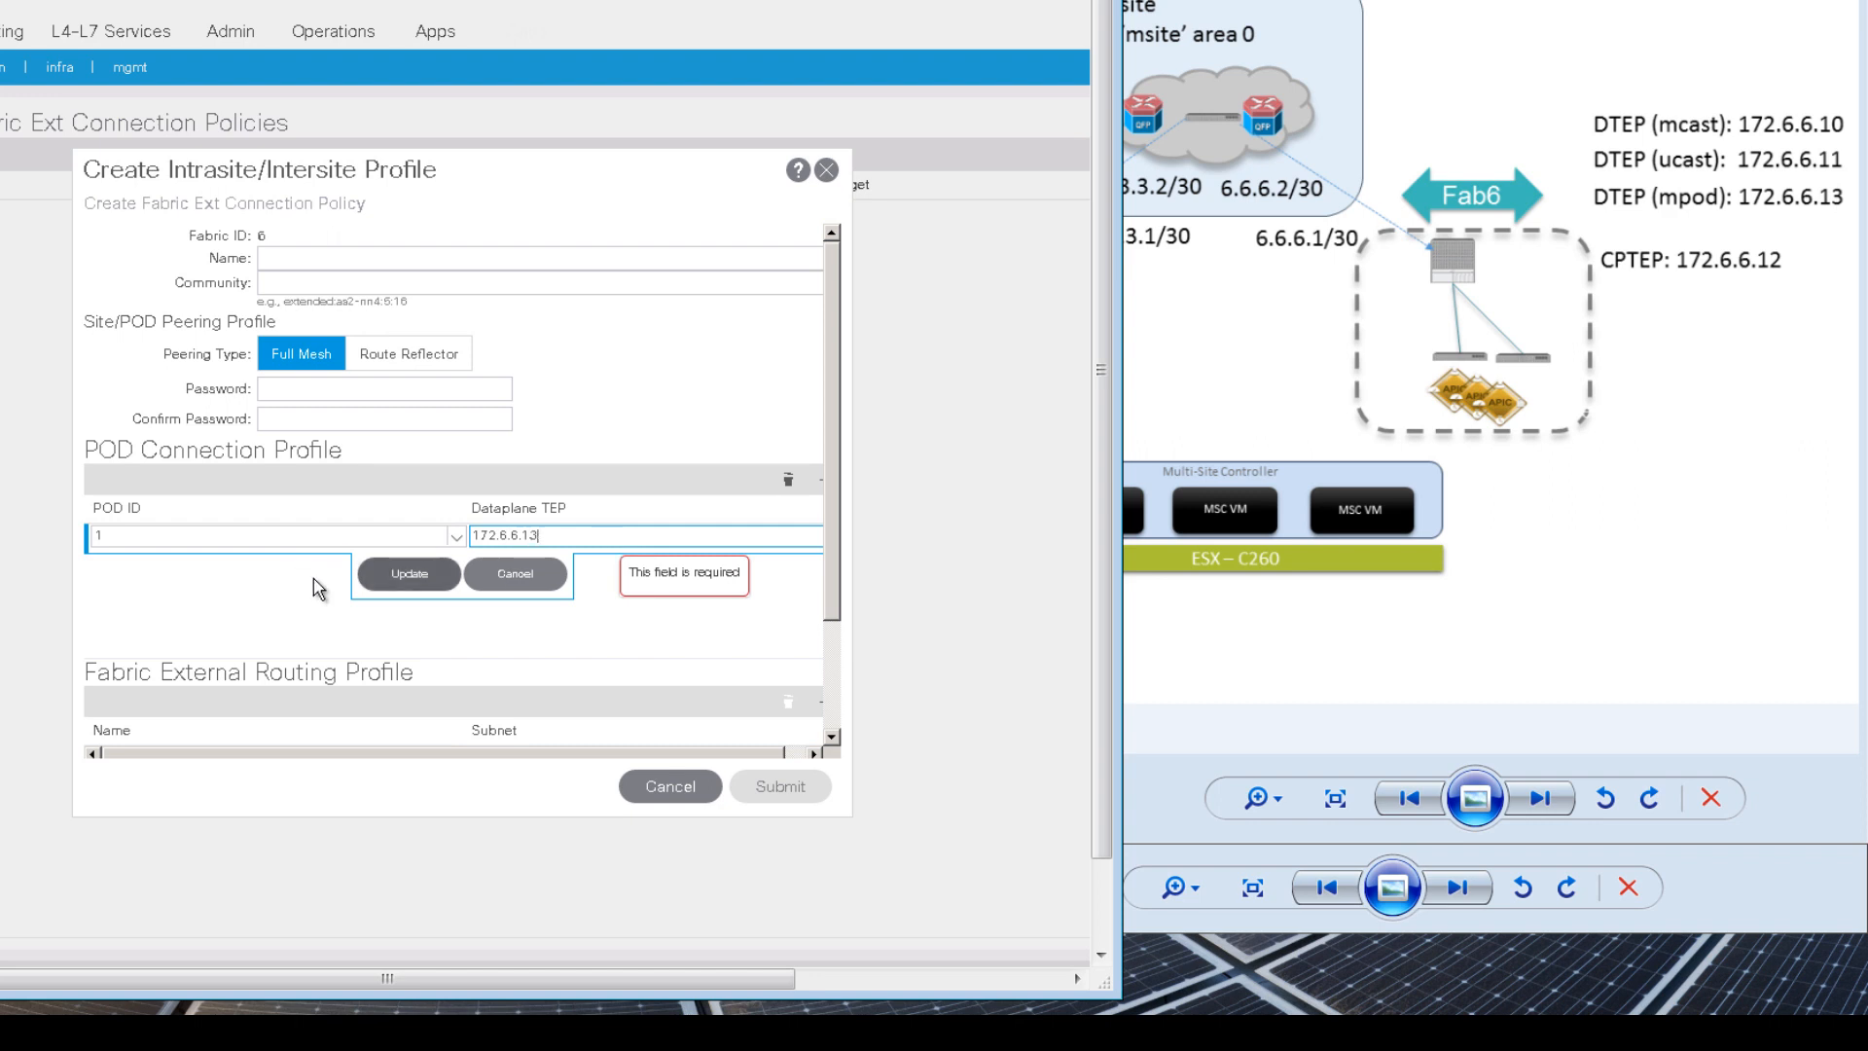
pyautogui.click(399, 574)
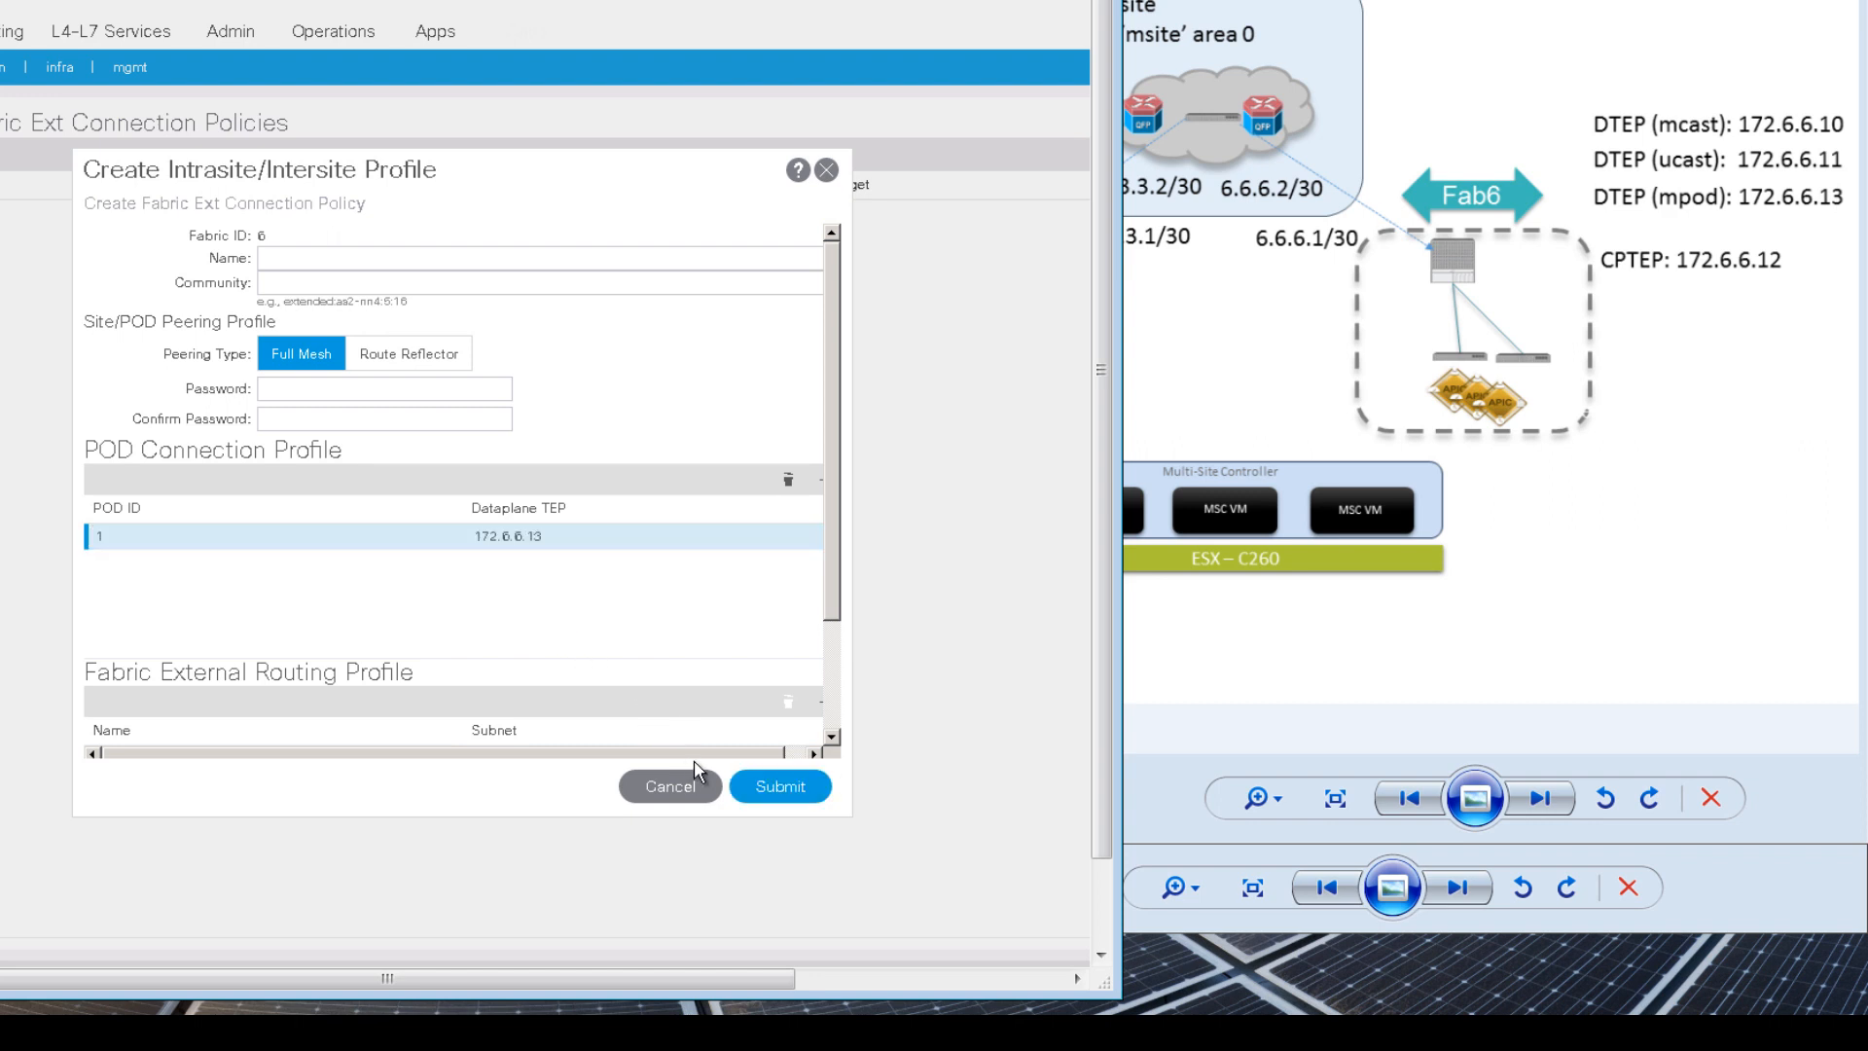
pyautogui.click(788, 790)
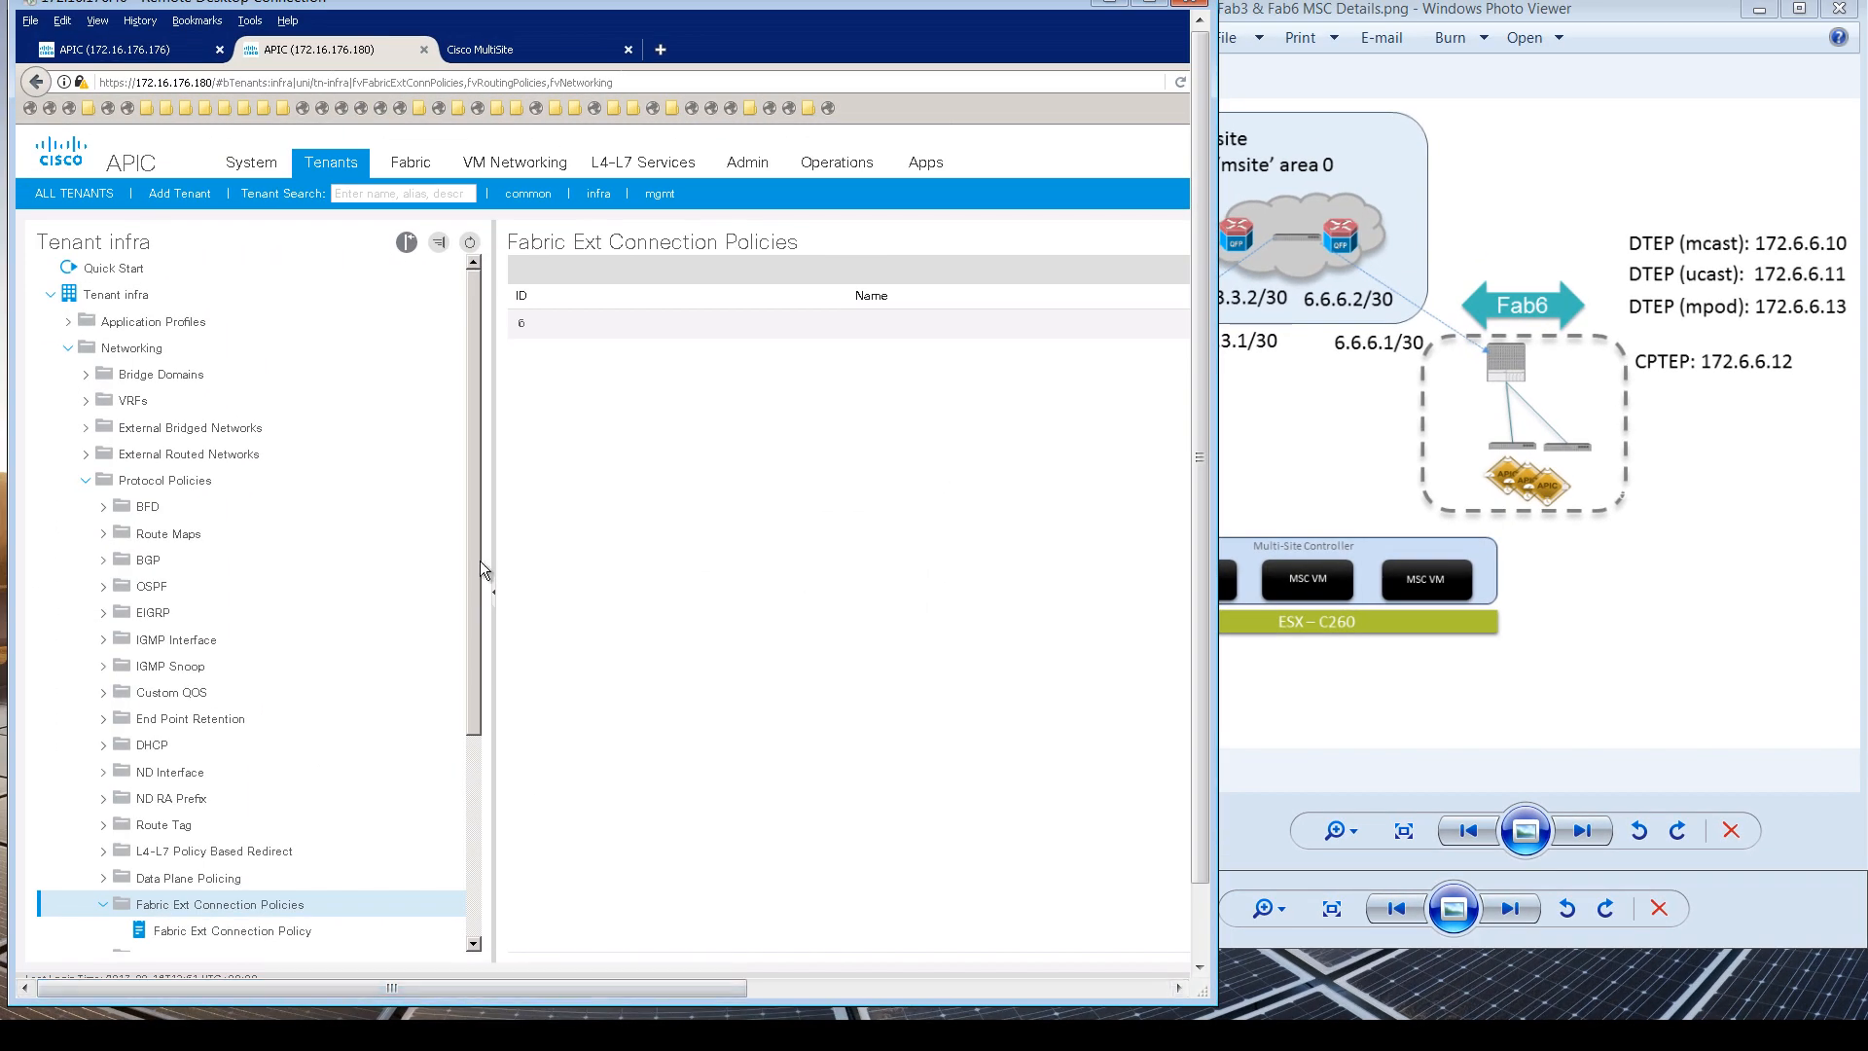
# Step: Log in to the Multi-Site controller and maximize the remote session to view the dashboard
pyautogui.click(517, 57)
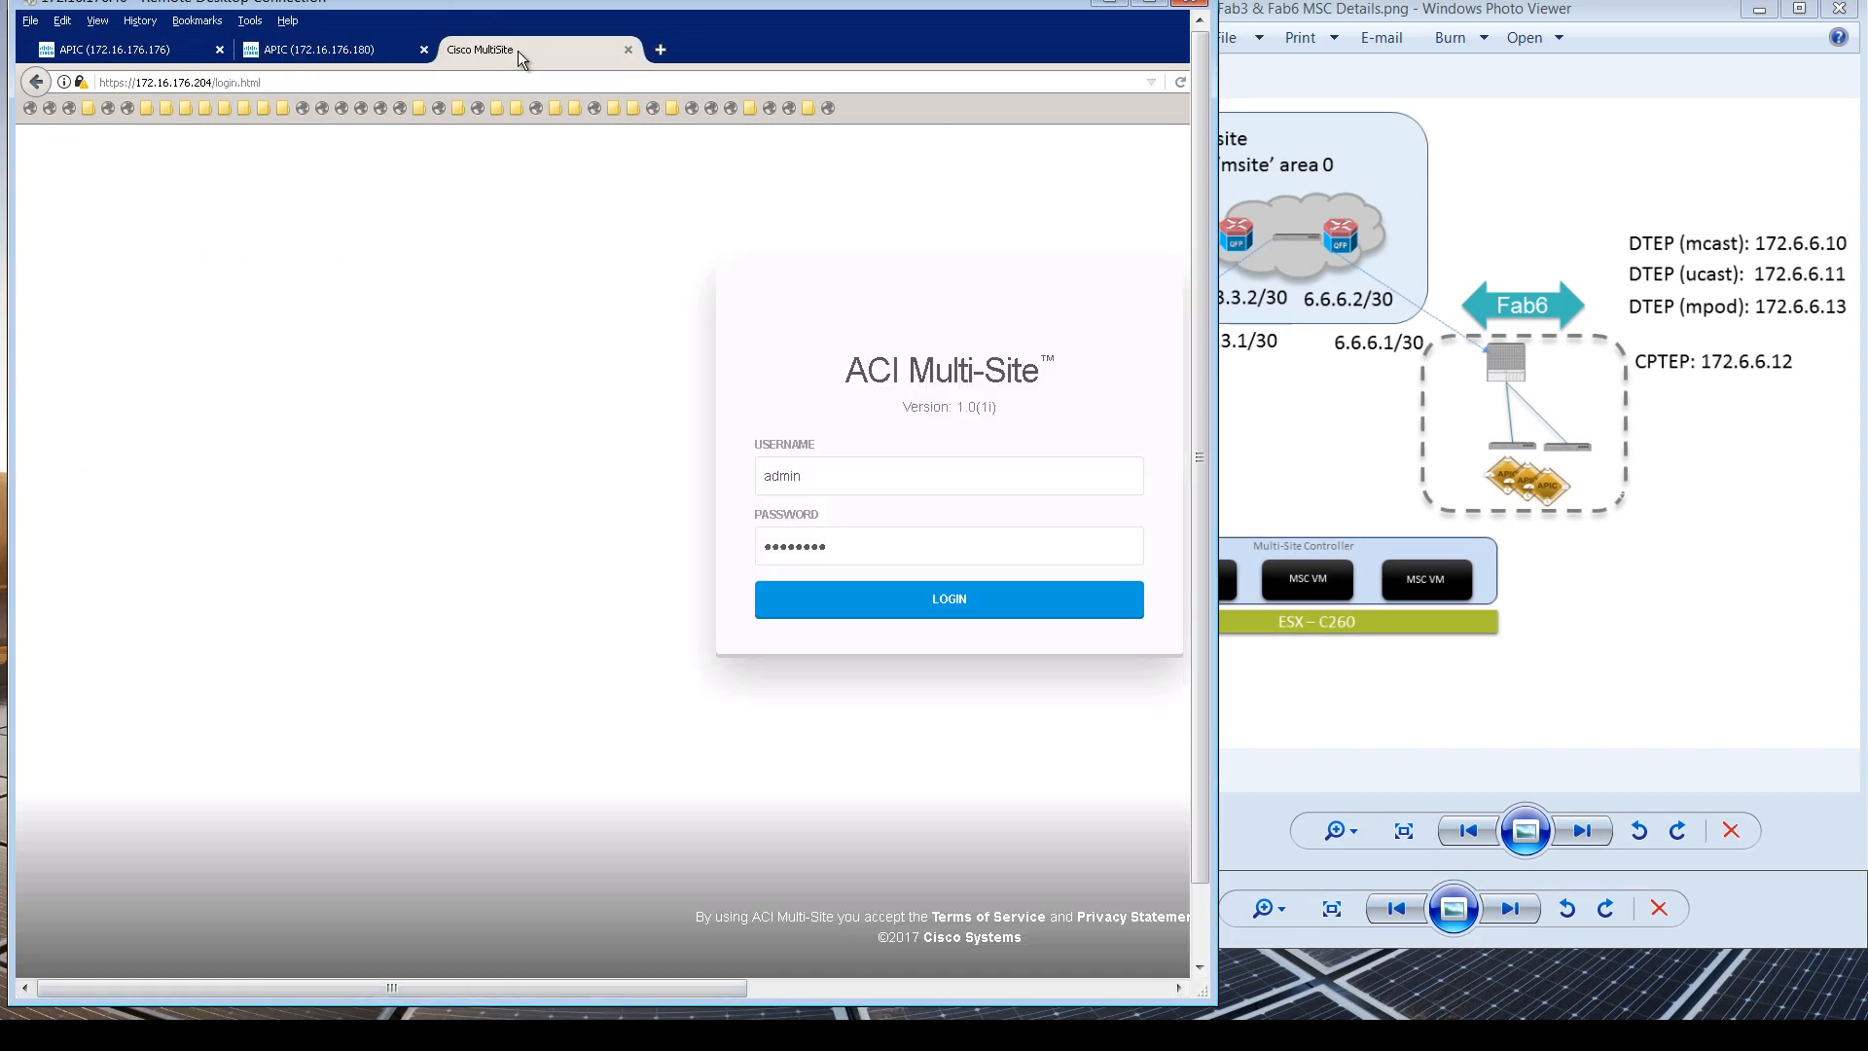
pyautogui.click(951, 597)
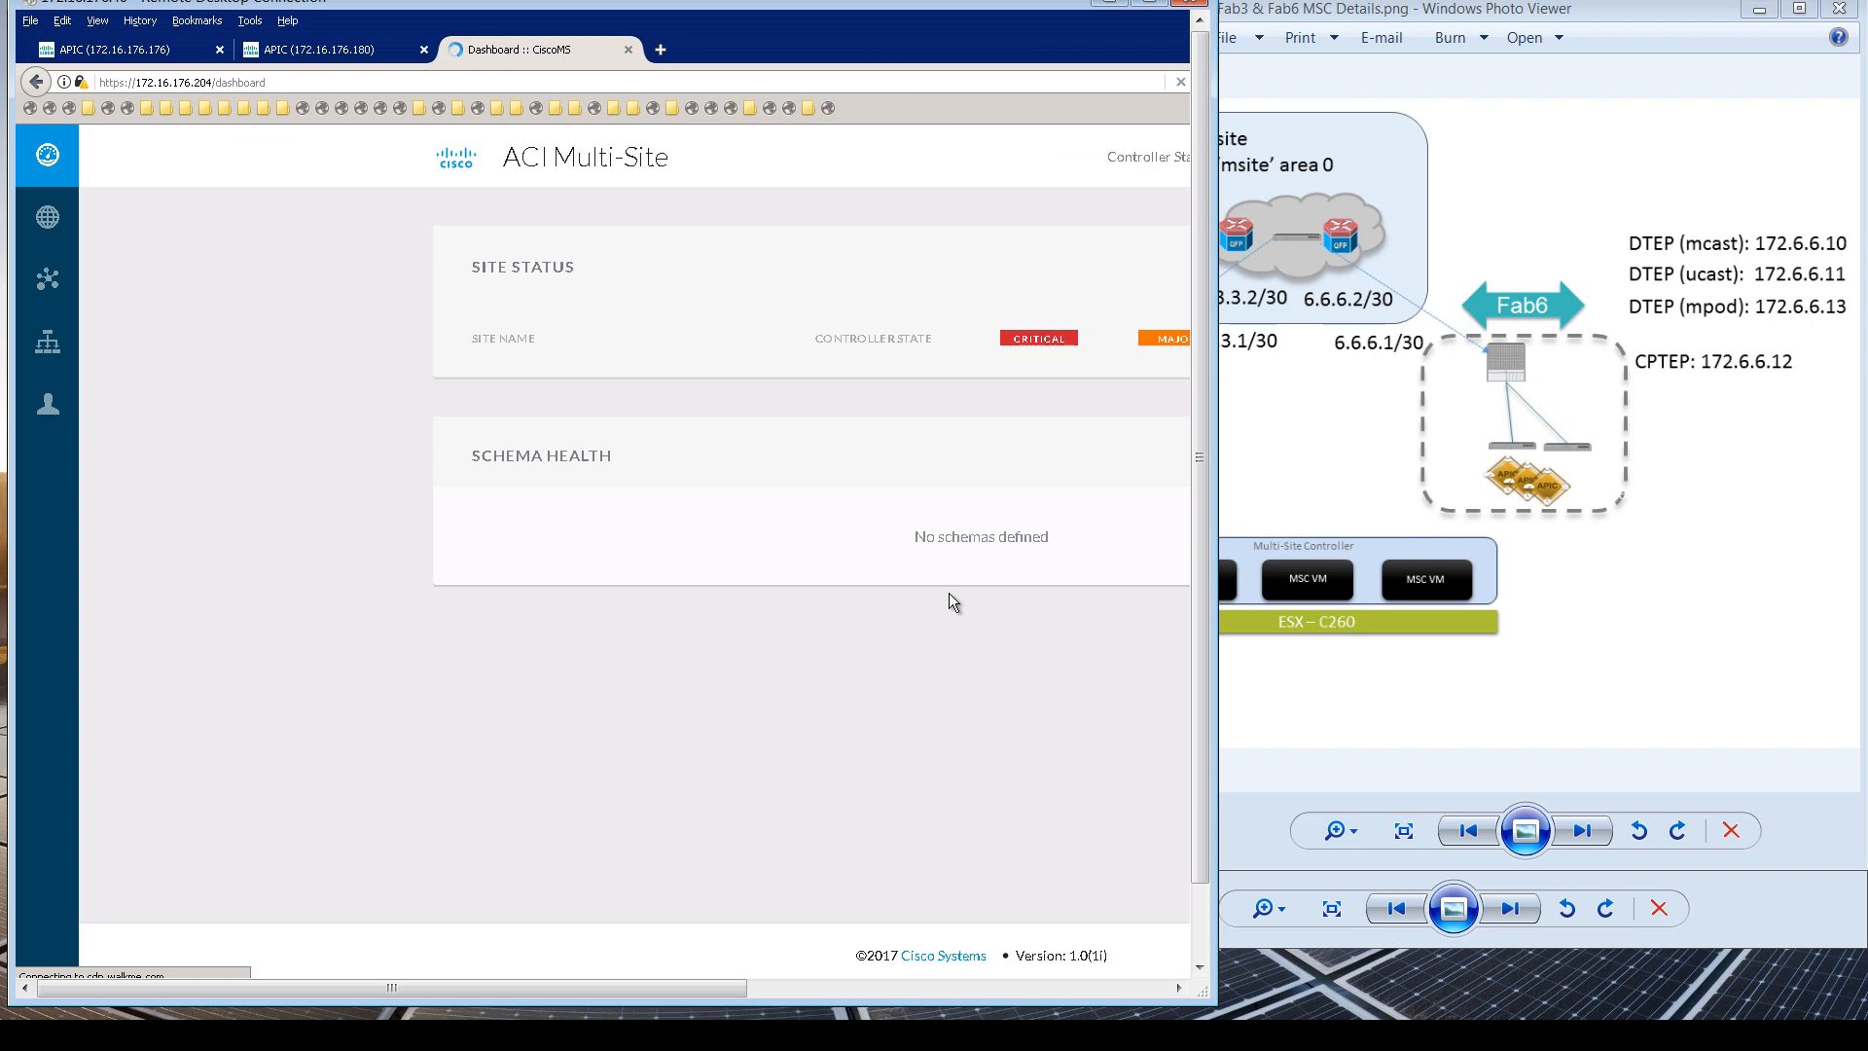
pyautogui.click(1150, 3)
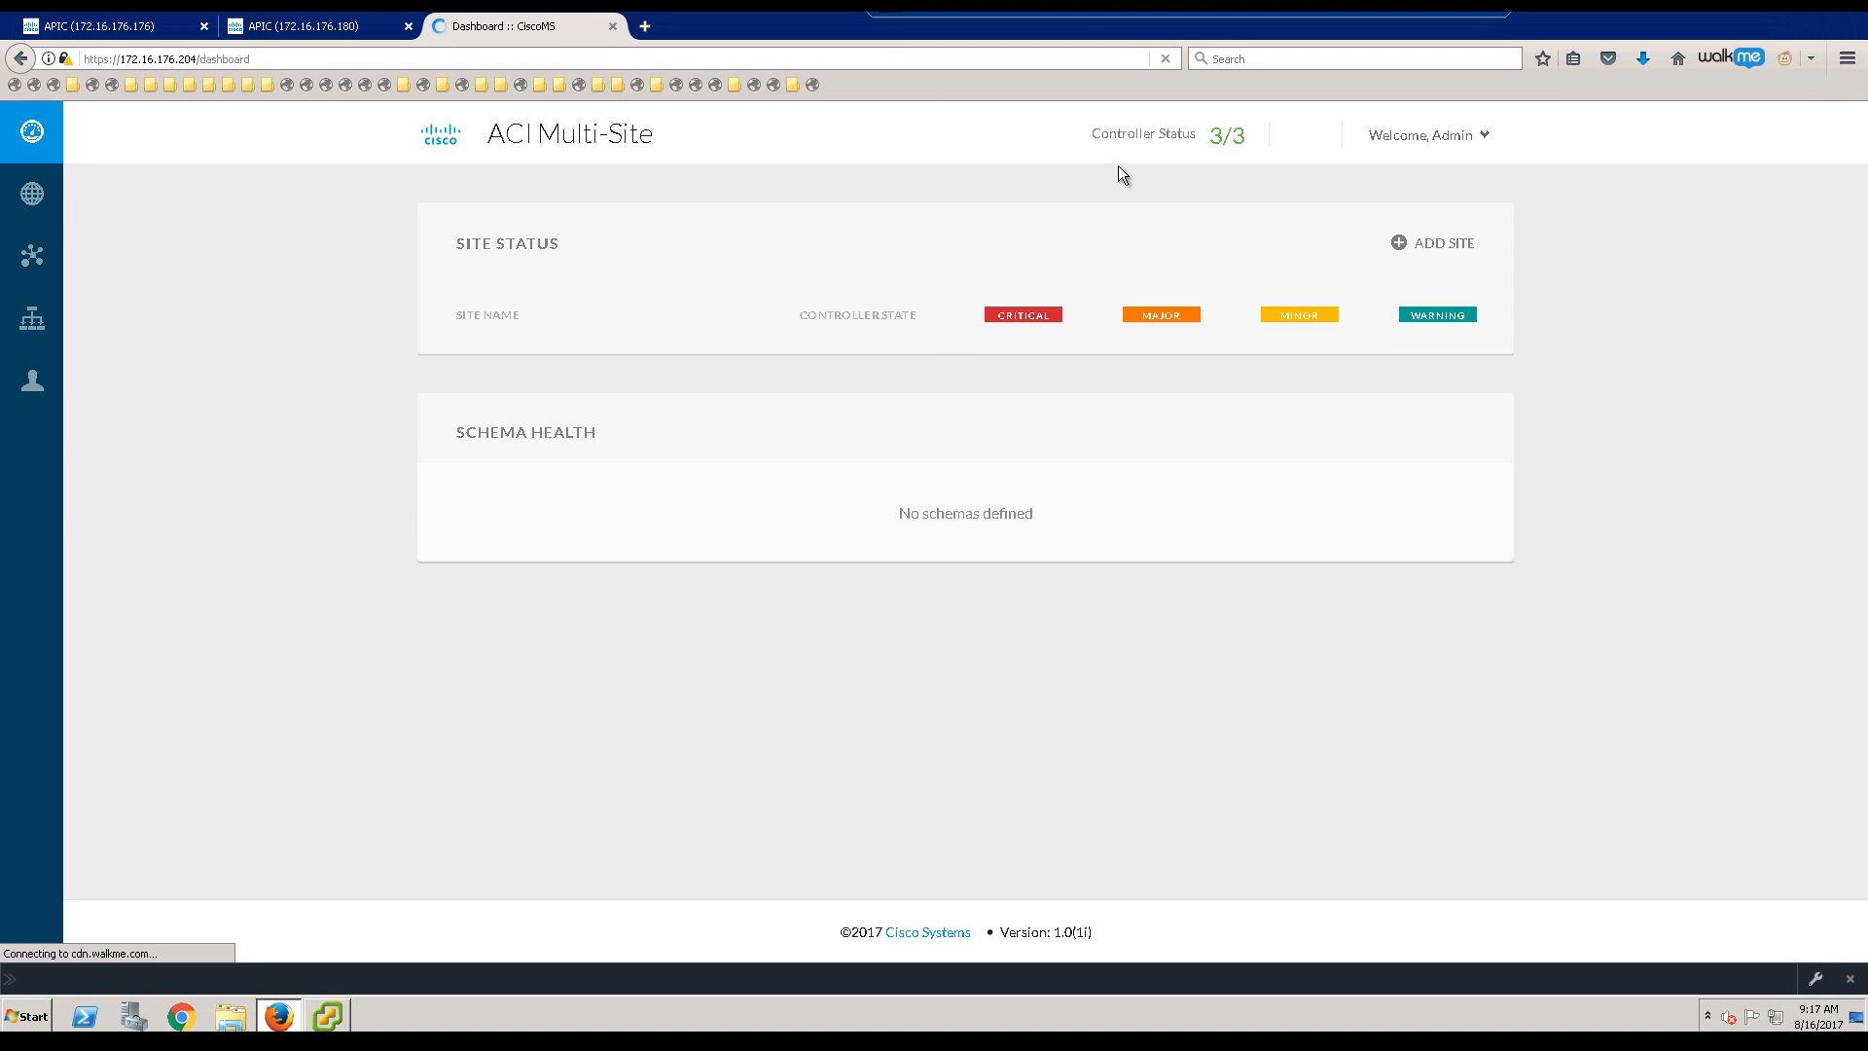
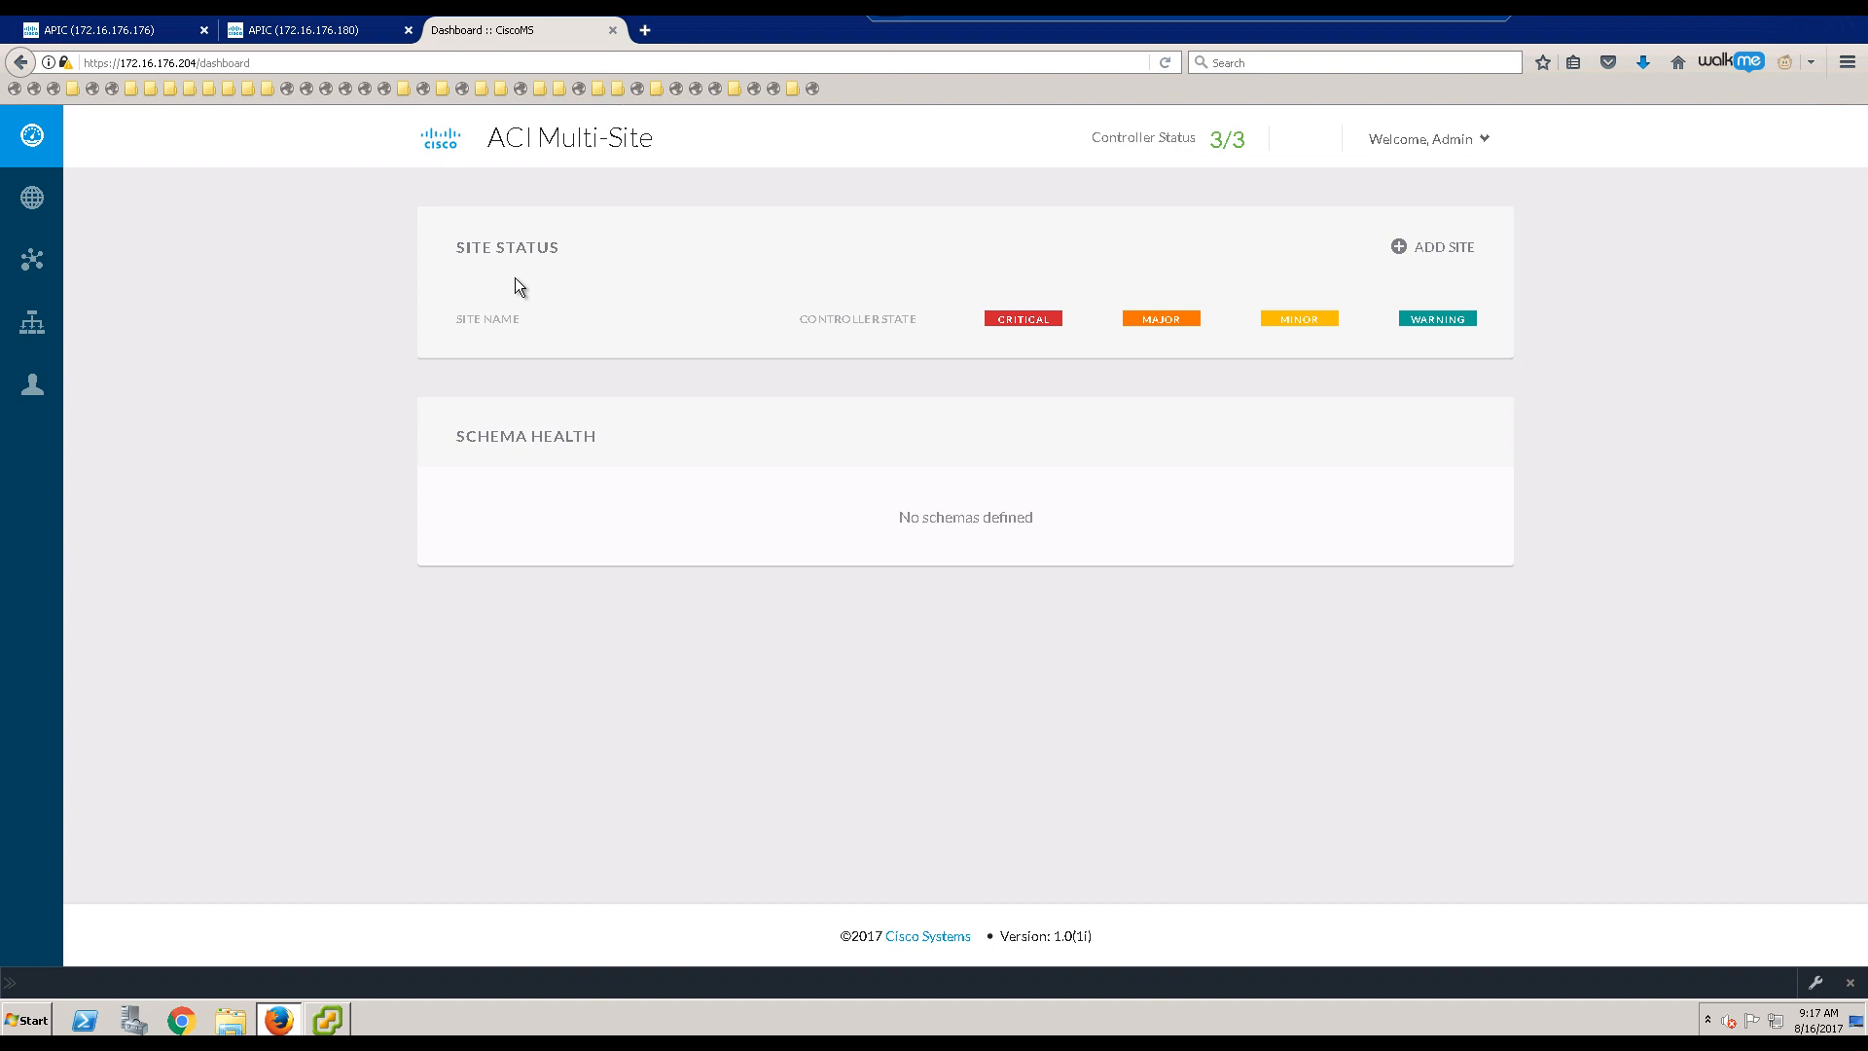
# Step: Open the Sites list from the left navigation; it shows no connected sites yet
pyautogui.moveTo(65, 198)
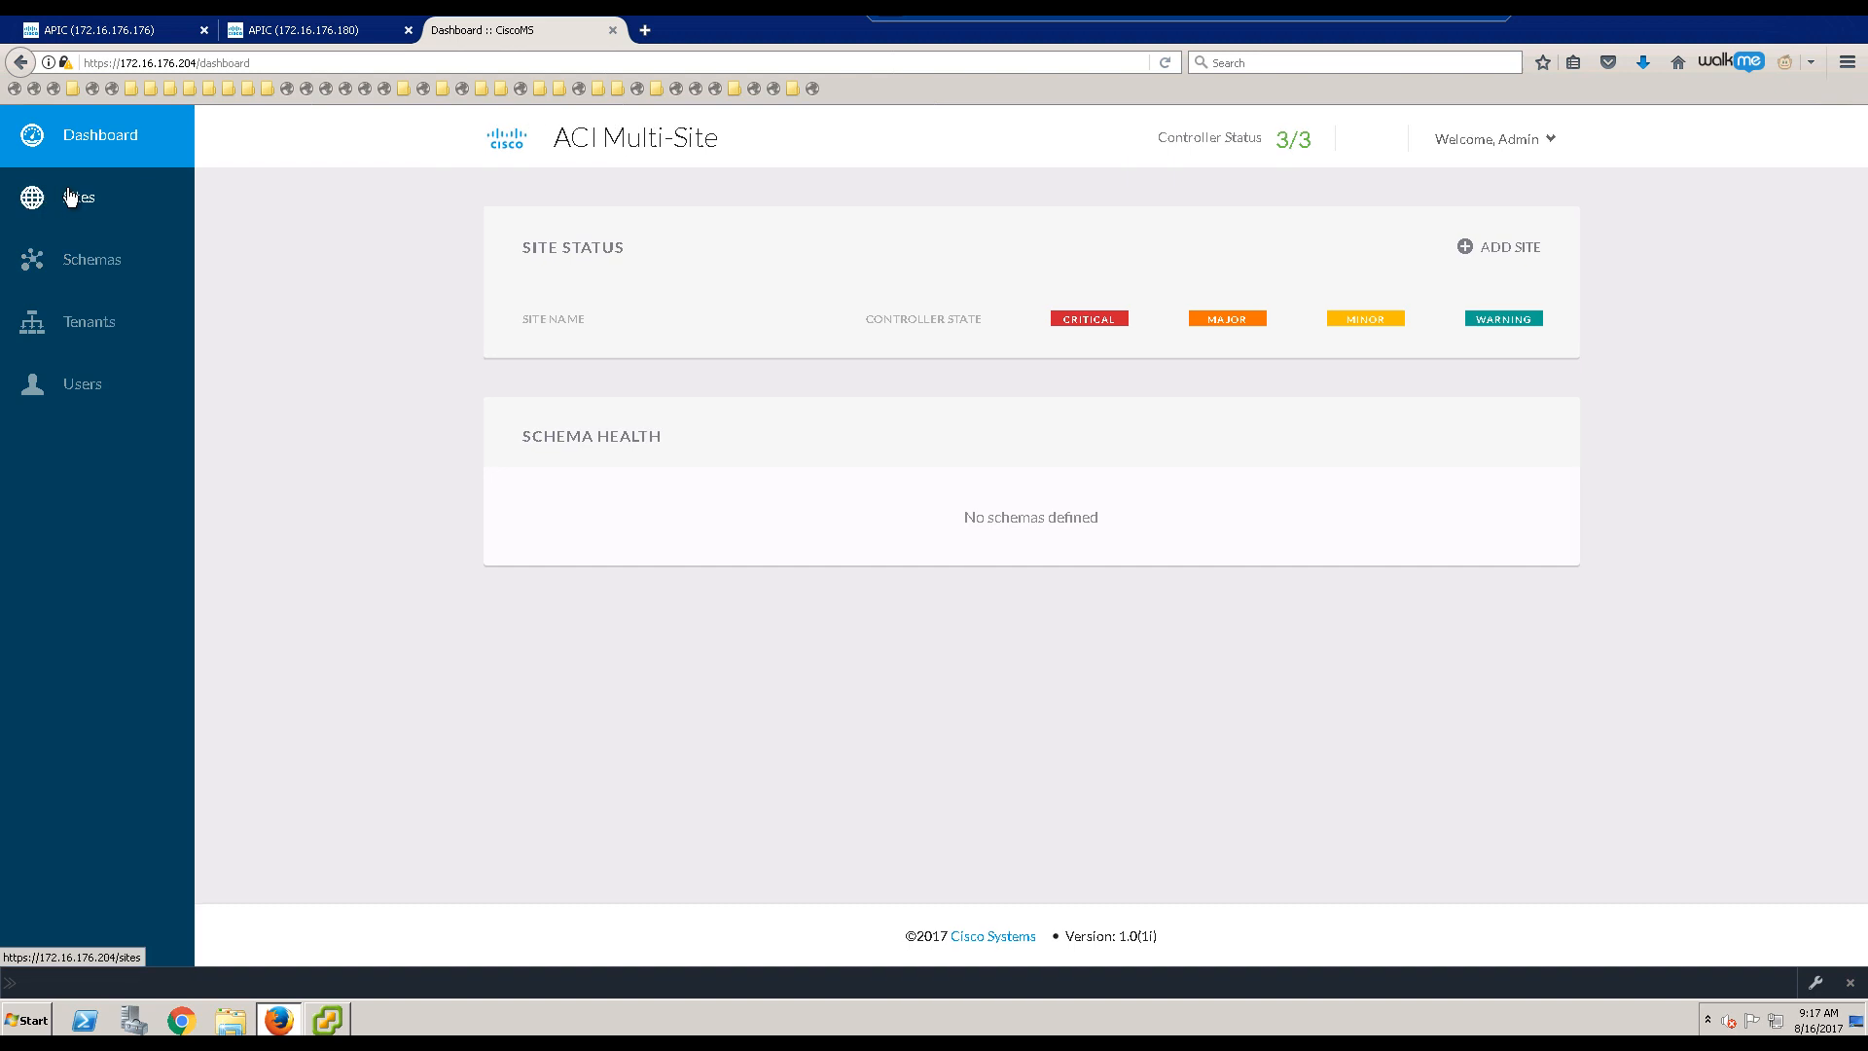
pyautogui.click(73, 200)
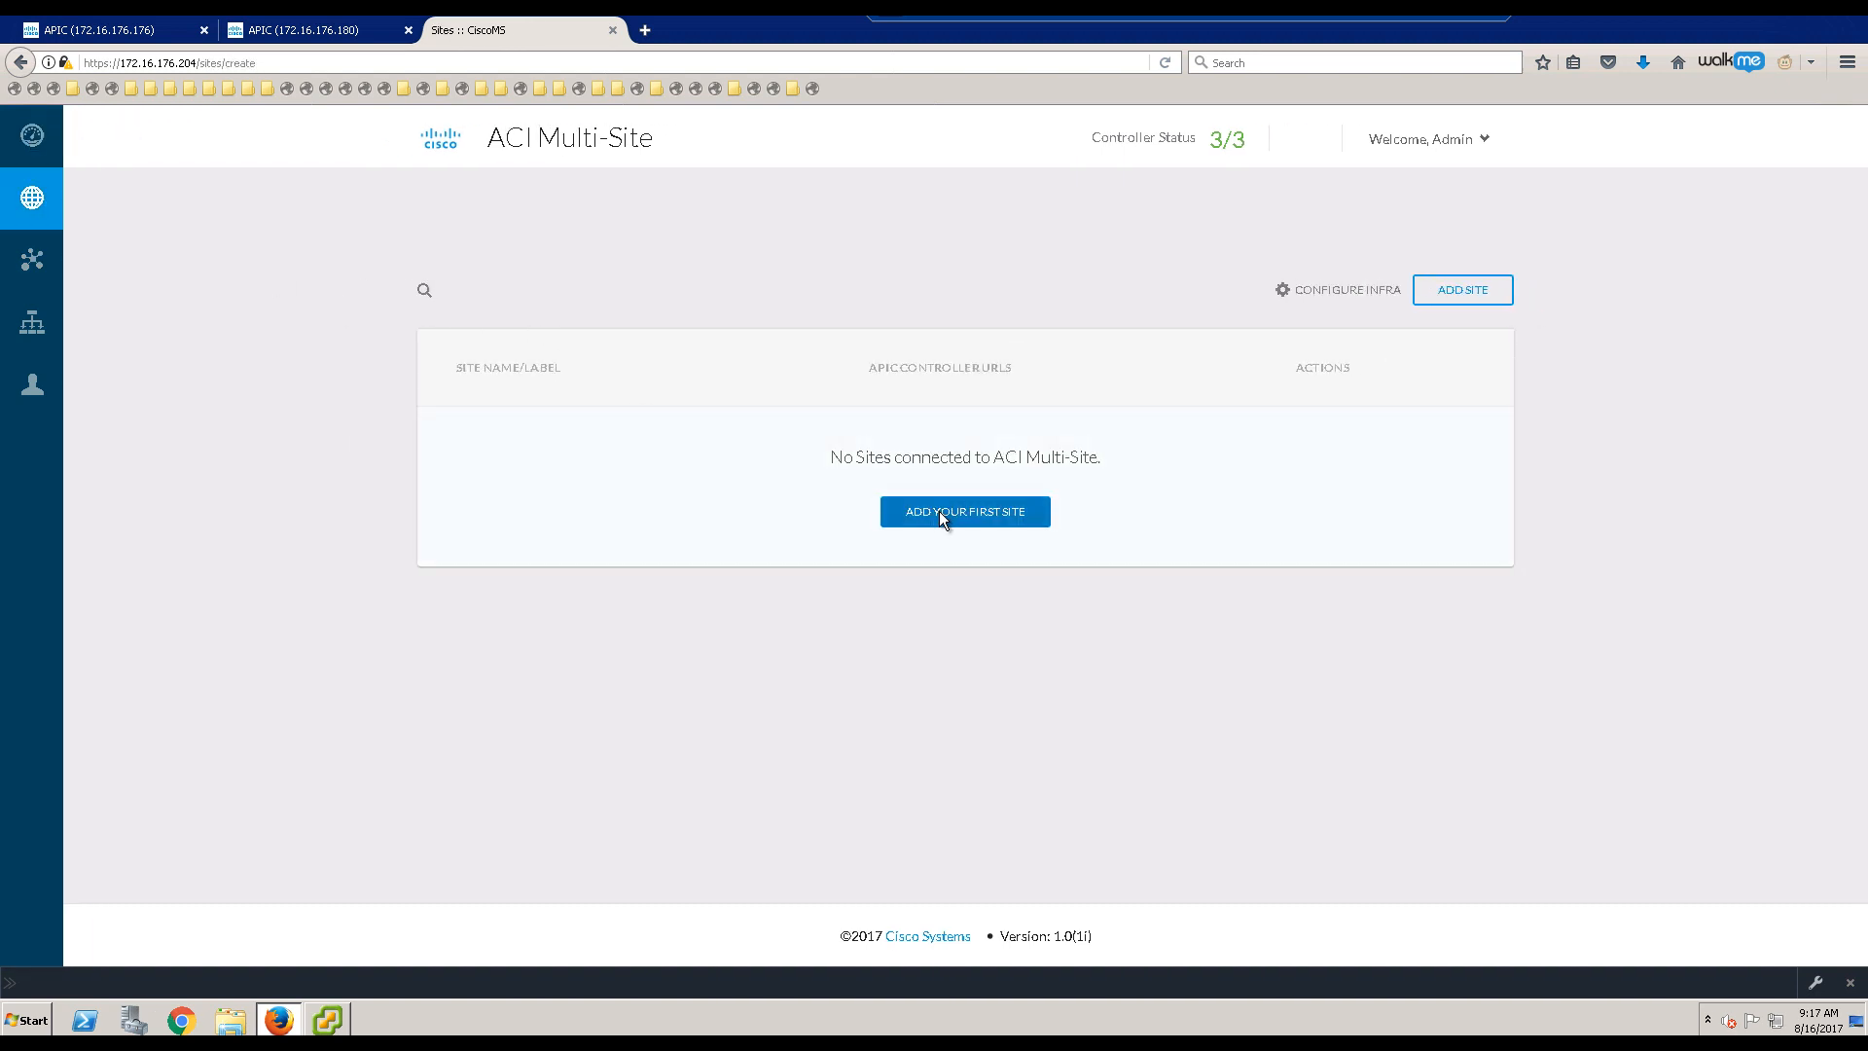
pyautogui.click(940, 514)
pyautogui.click(228, 191)
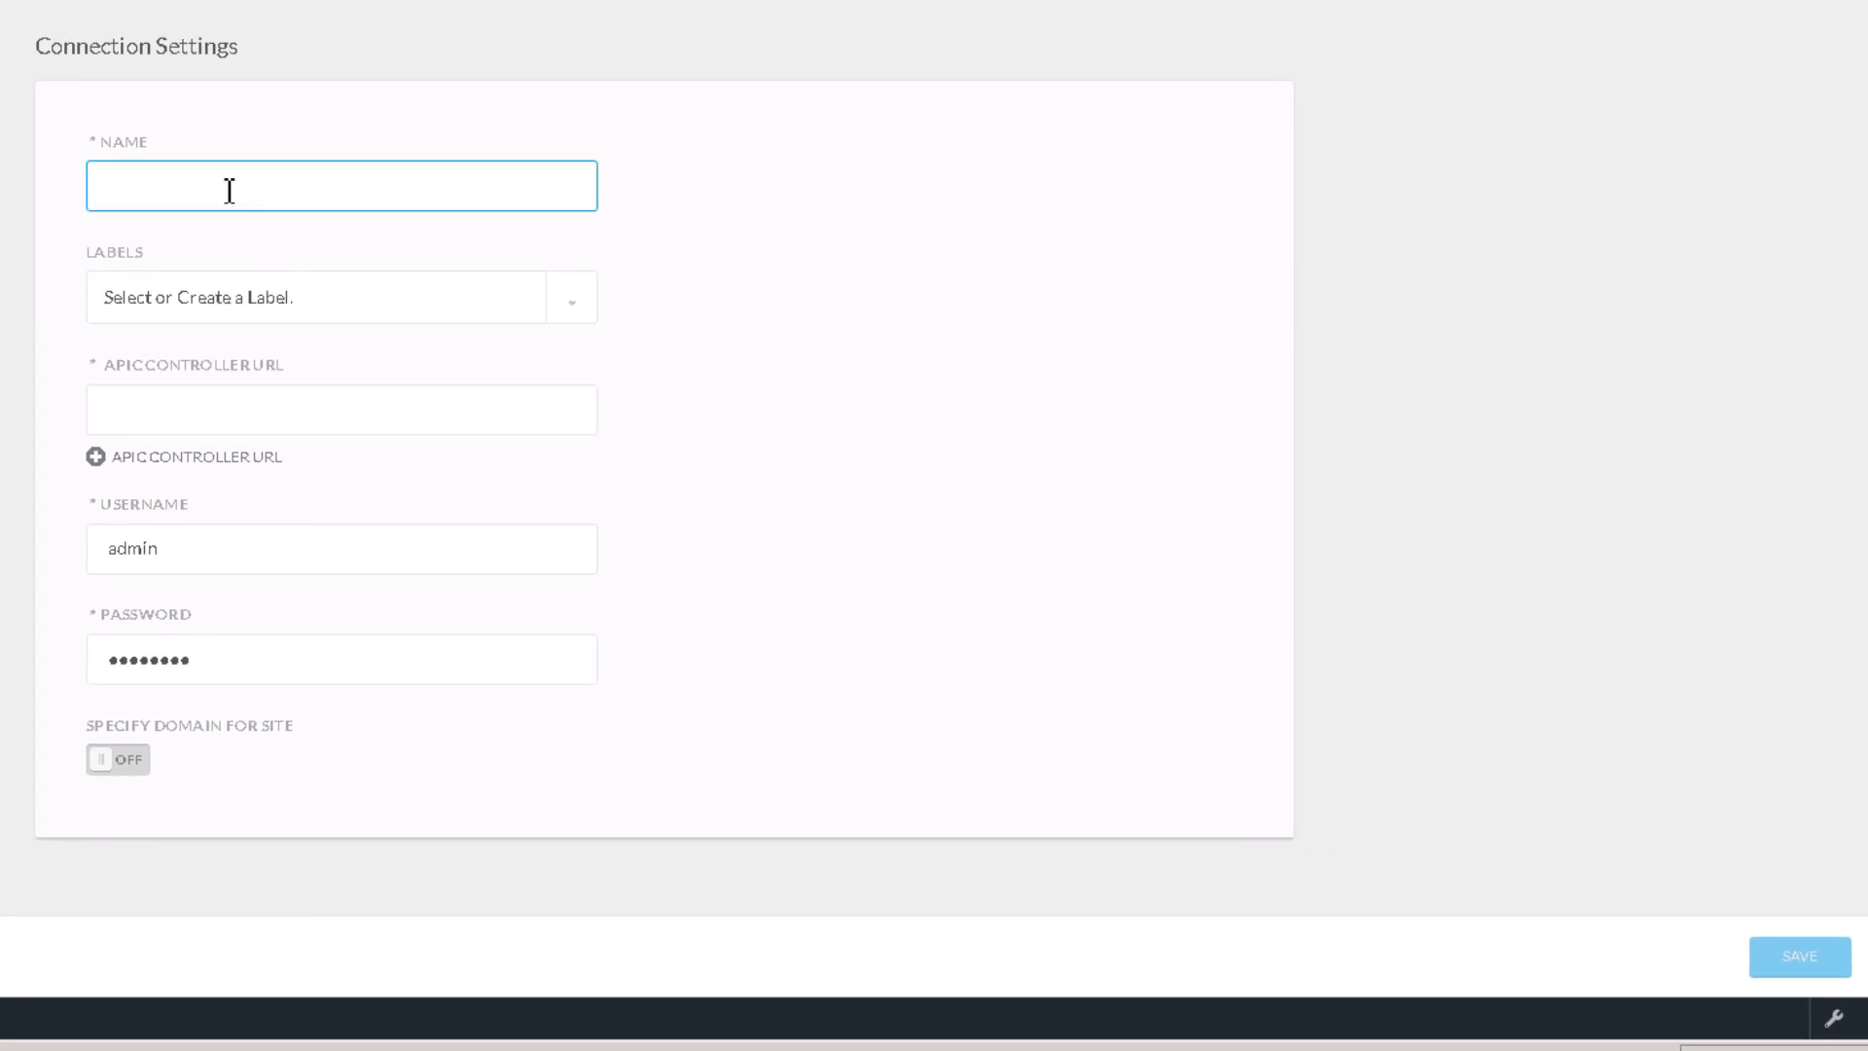
pyautogui.write('SJ-Fab3')
pyautogui.click(214, 358)
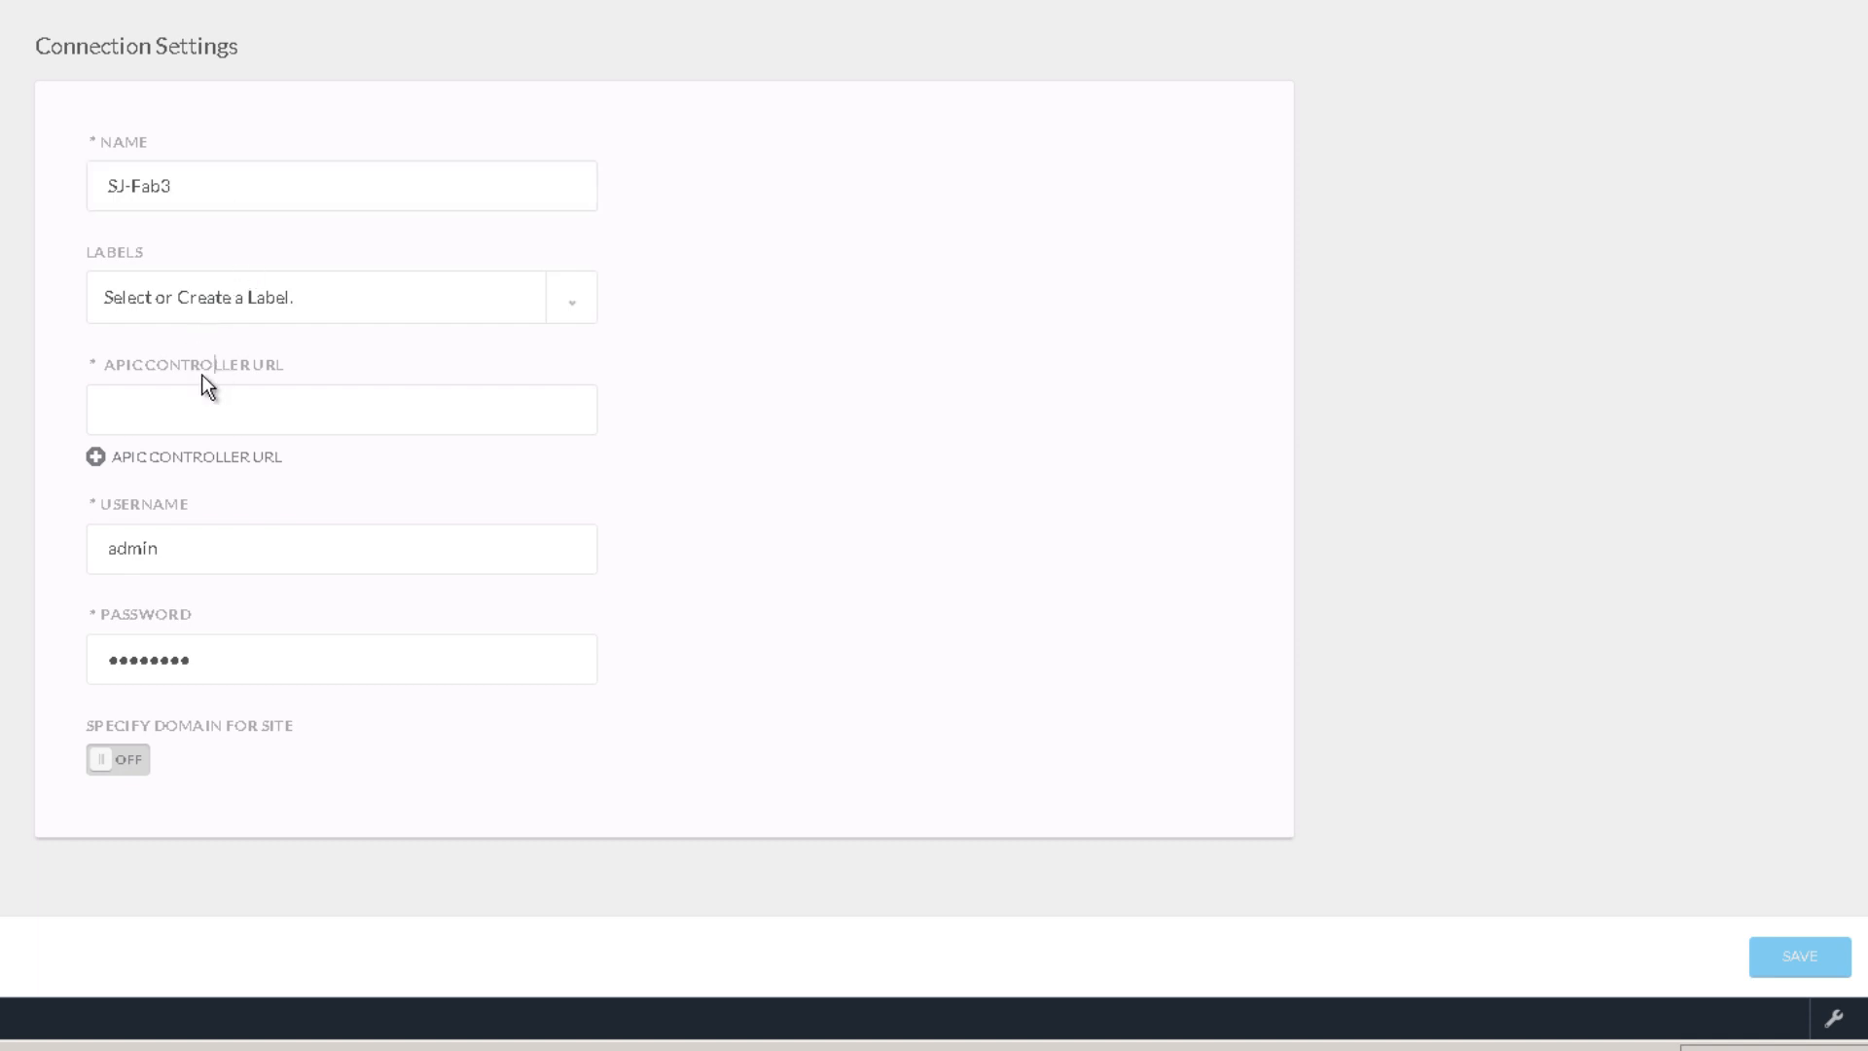
pyautogui.click(167, 390)
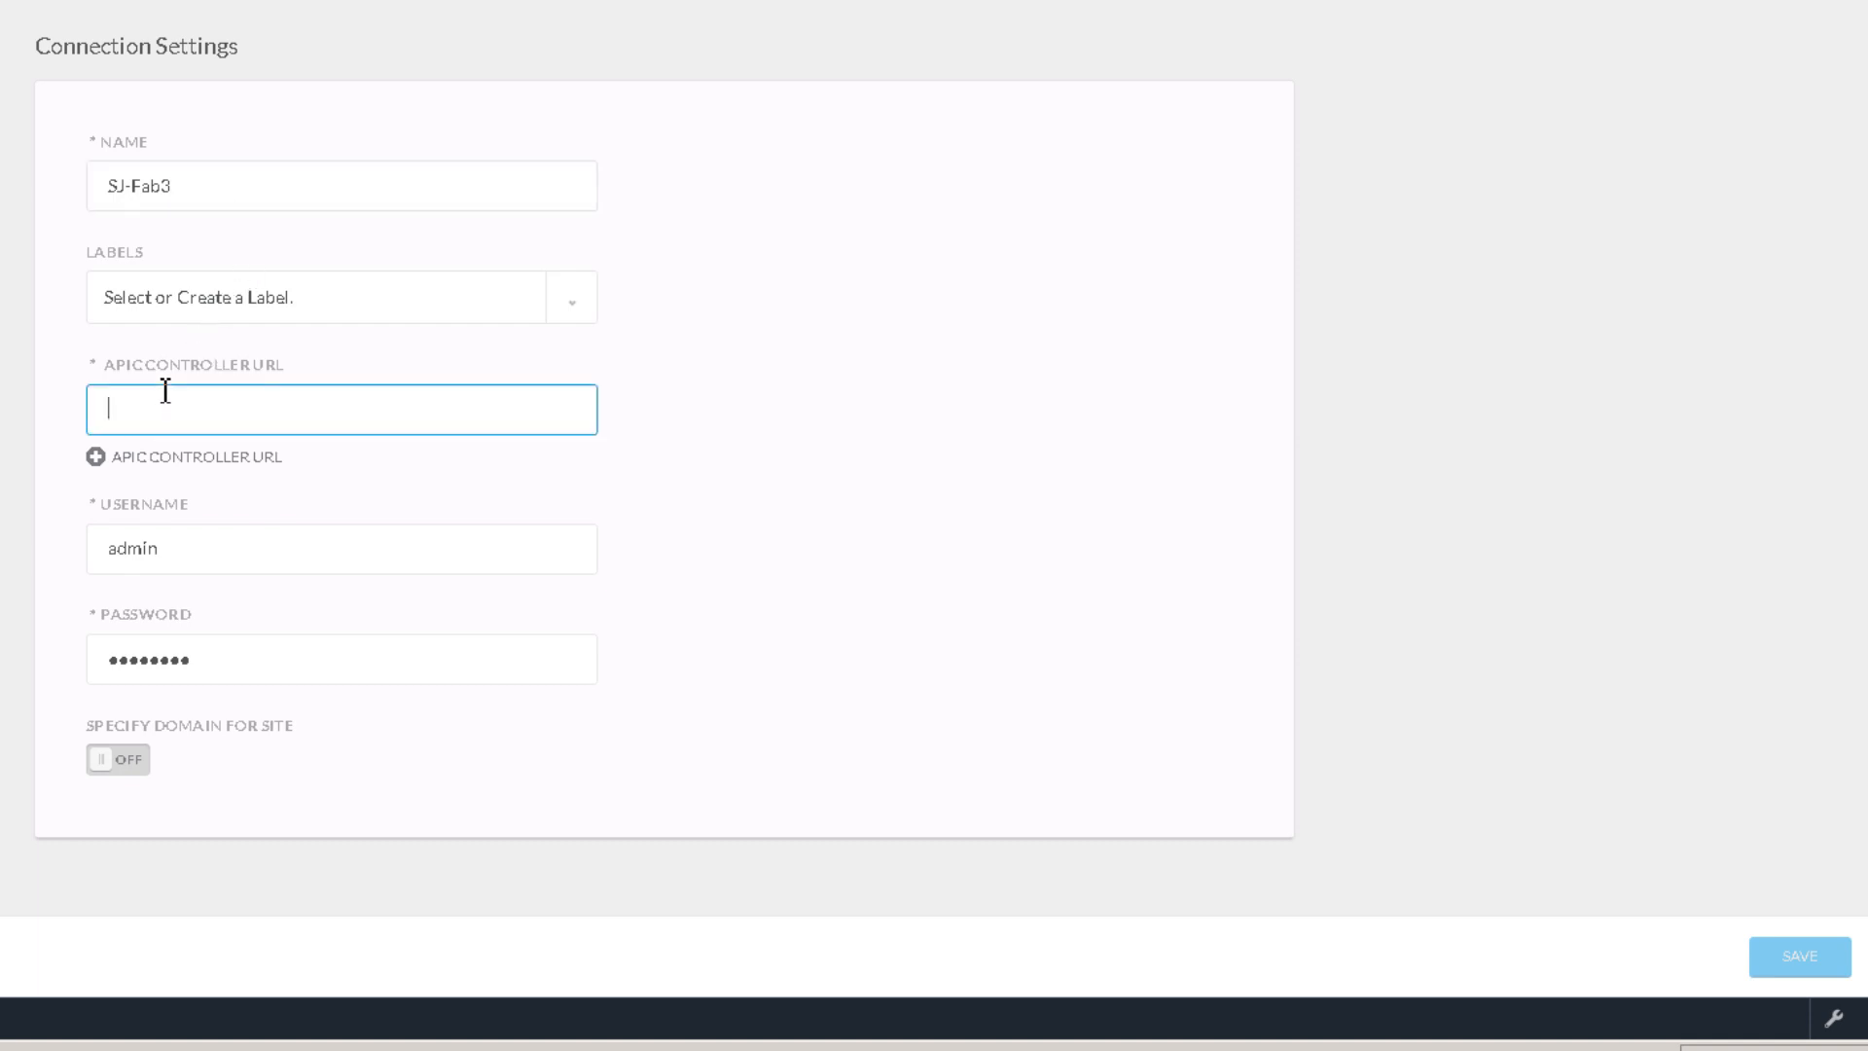
pyautogui.write('https://')
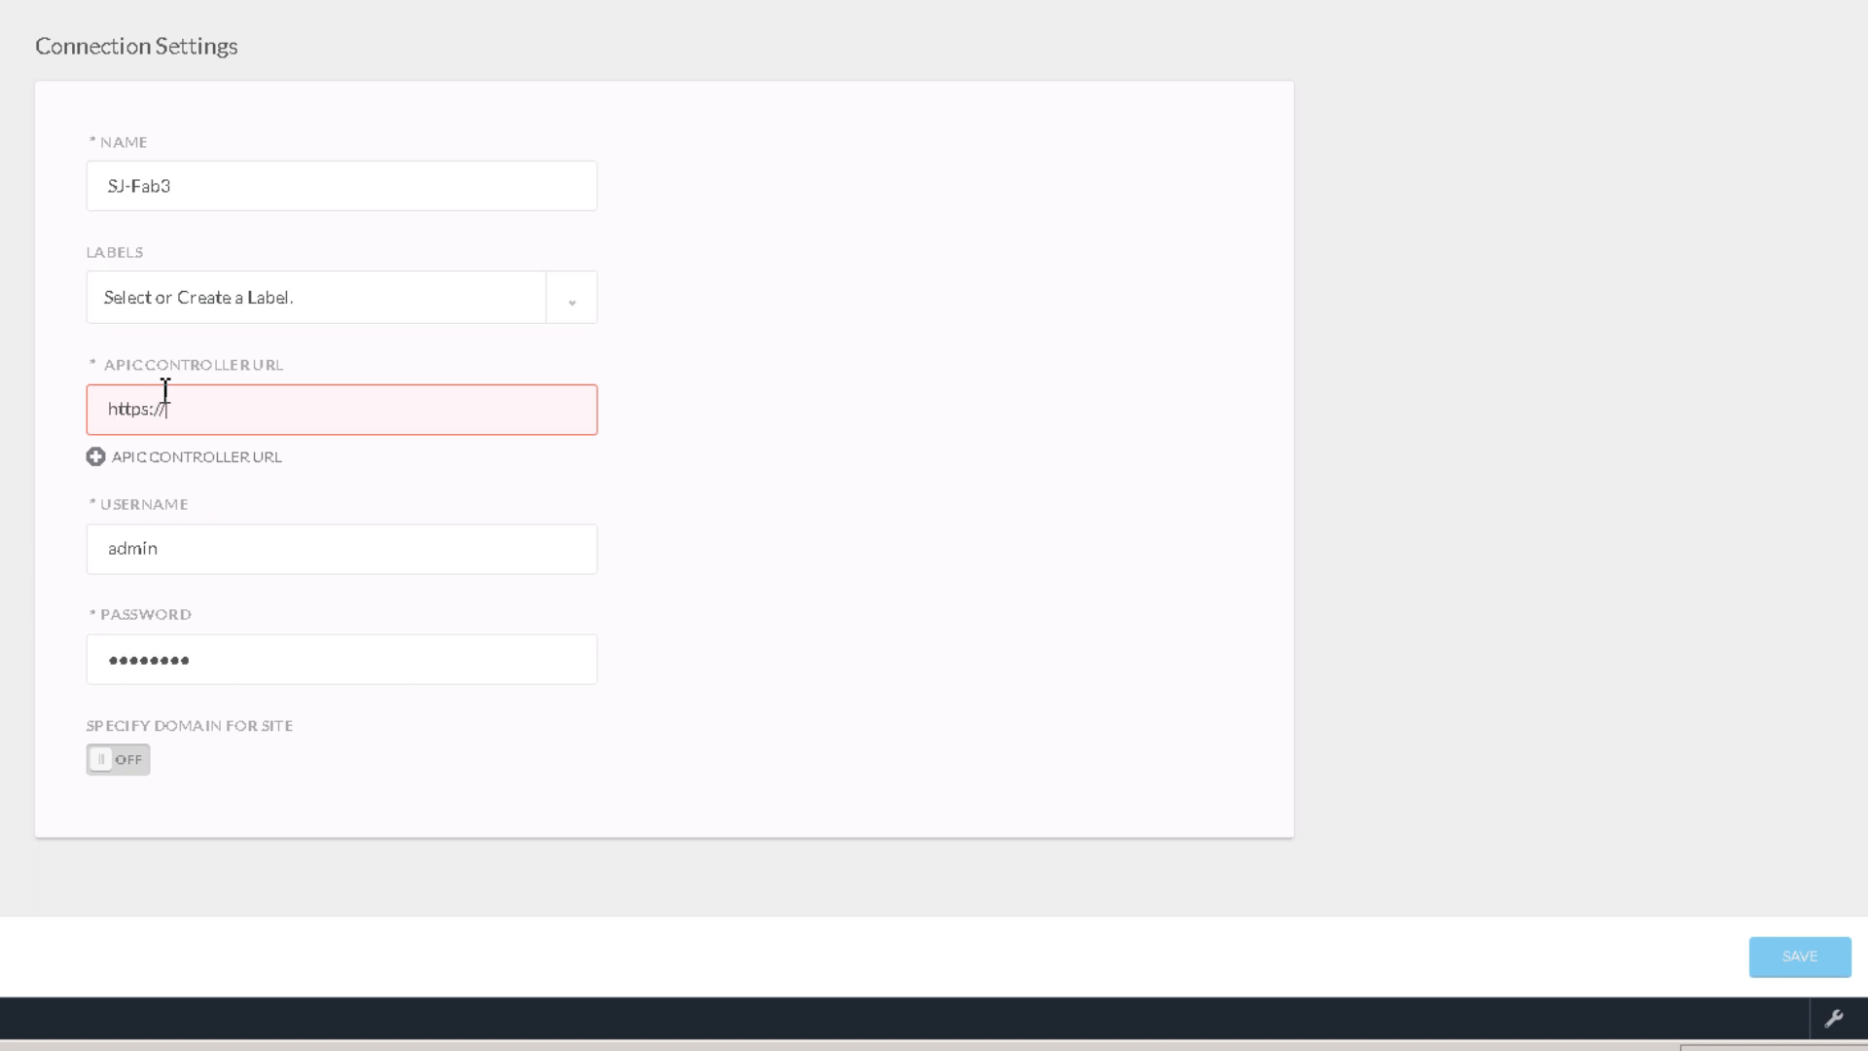
pyautogui.write('172.16.1')
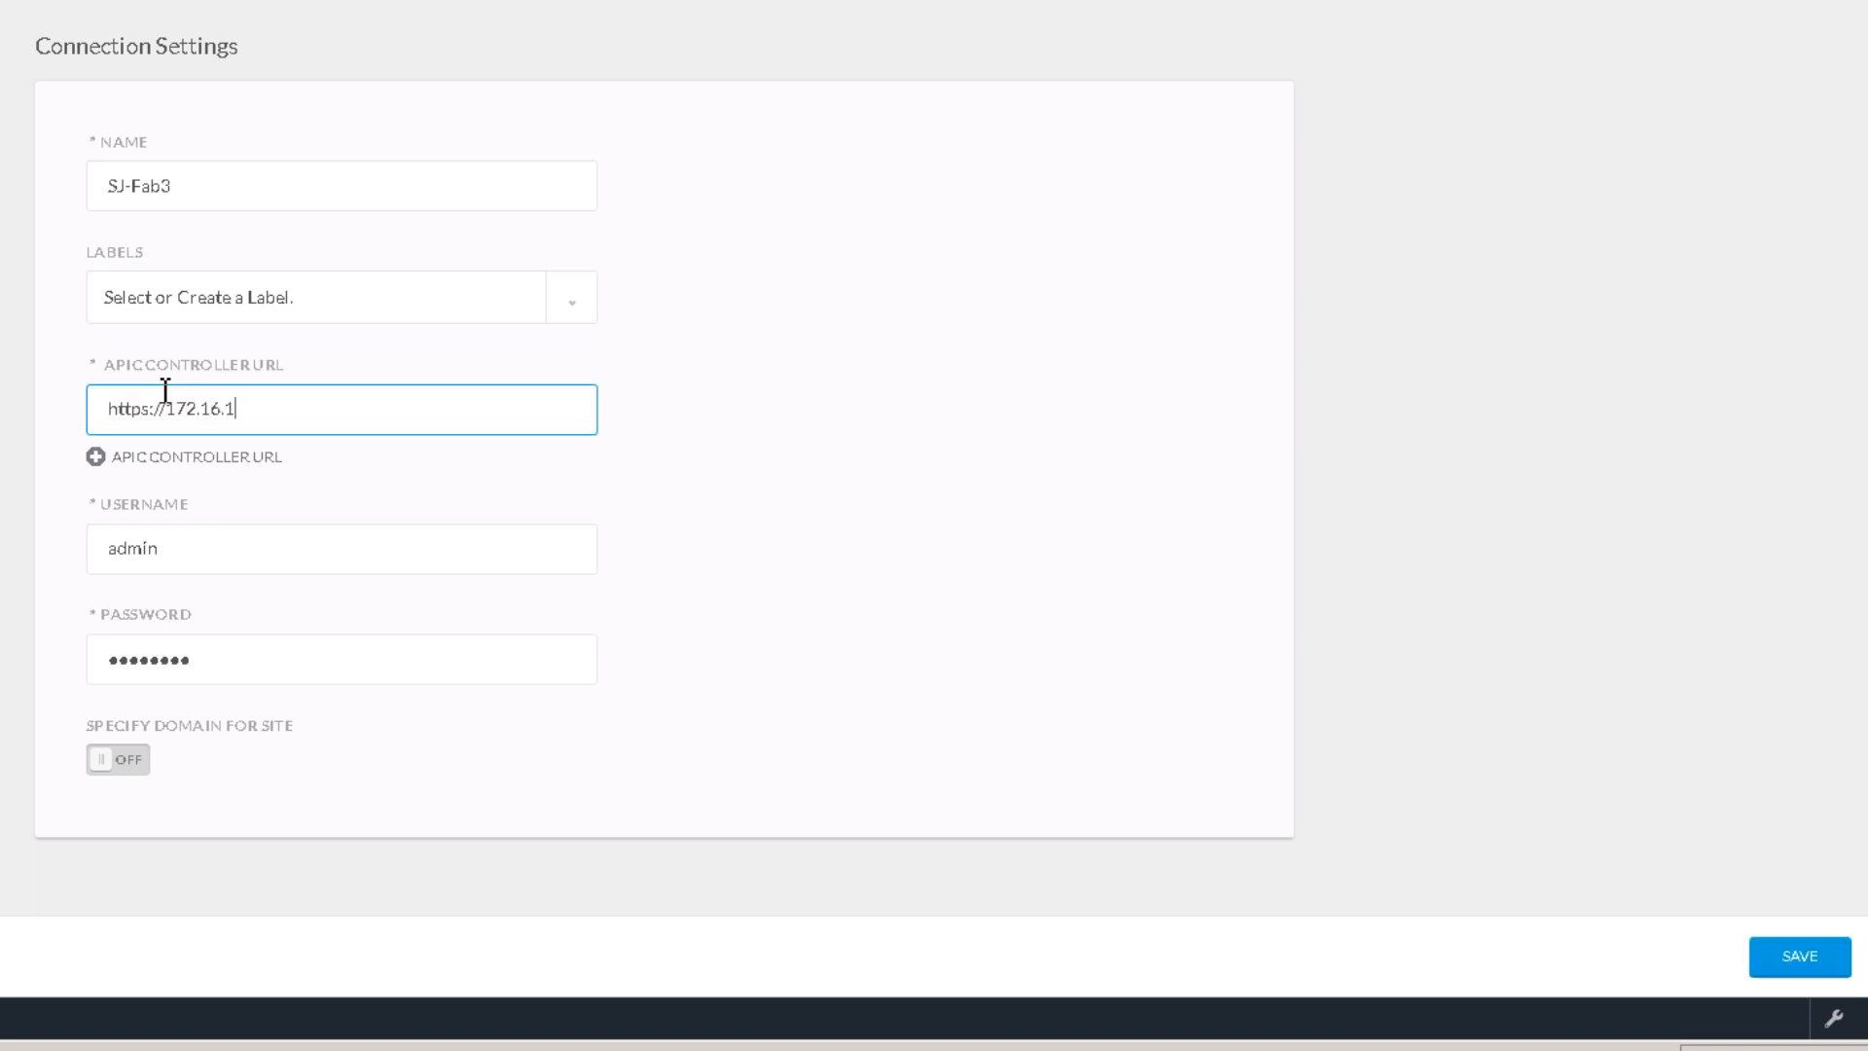
pyautogui.write('76.176')
pyautogui.moveTo(305, 657); pyautogui.dragTo(59, 671)
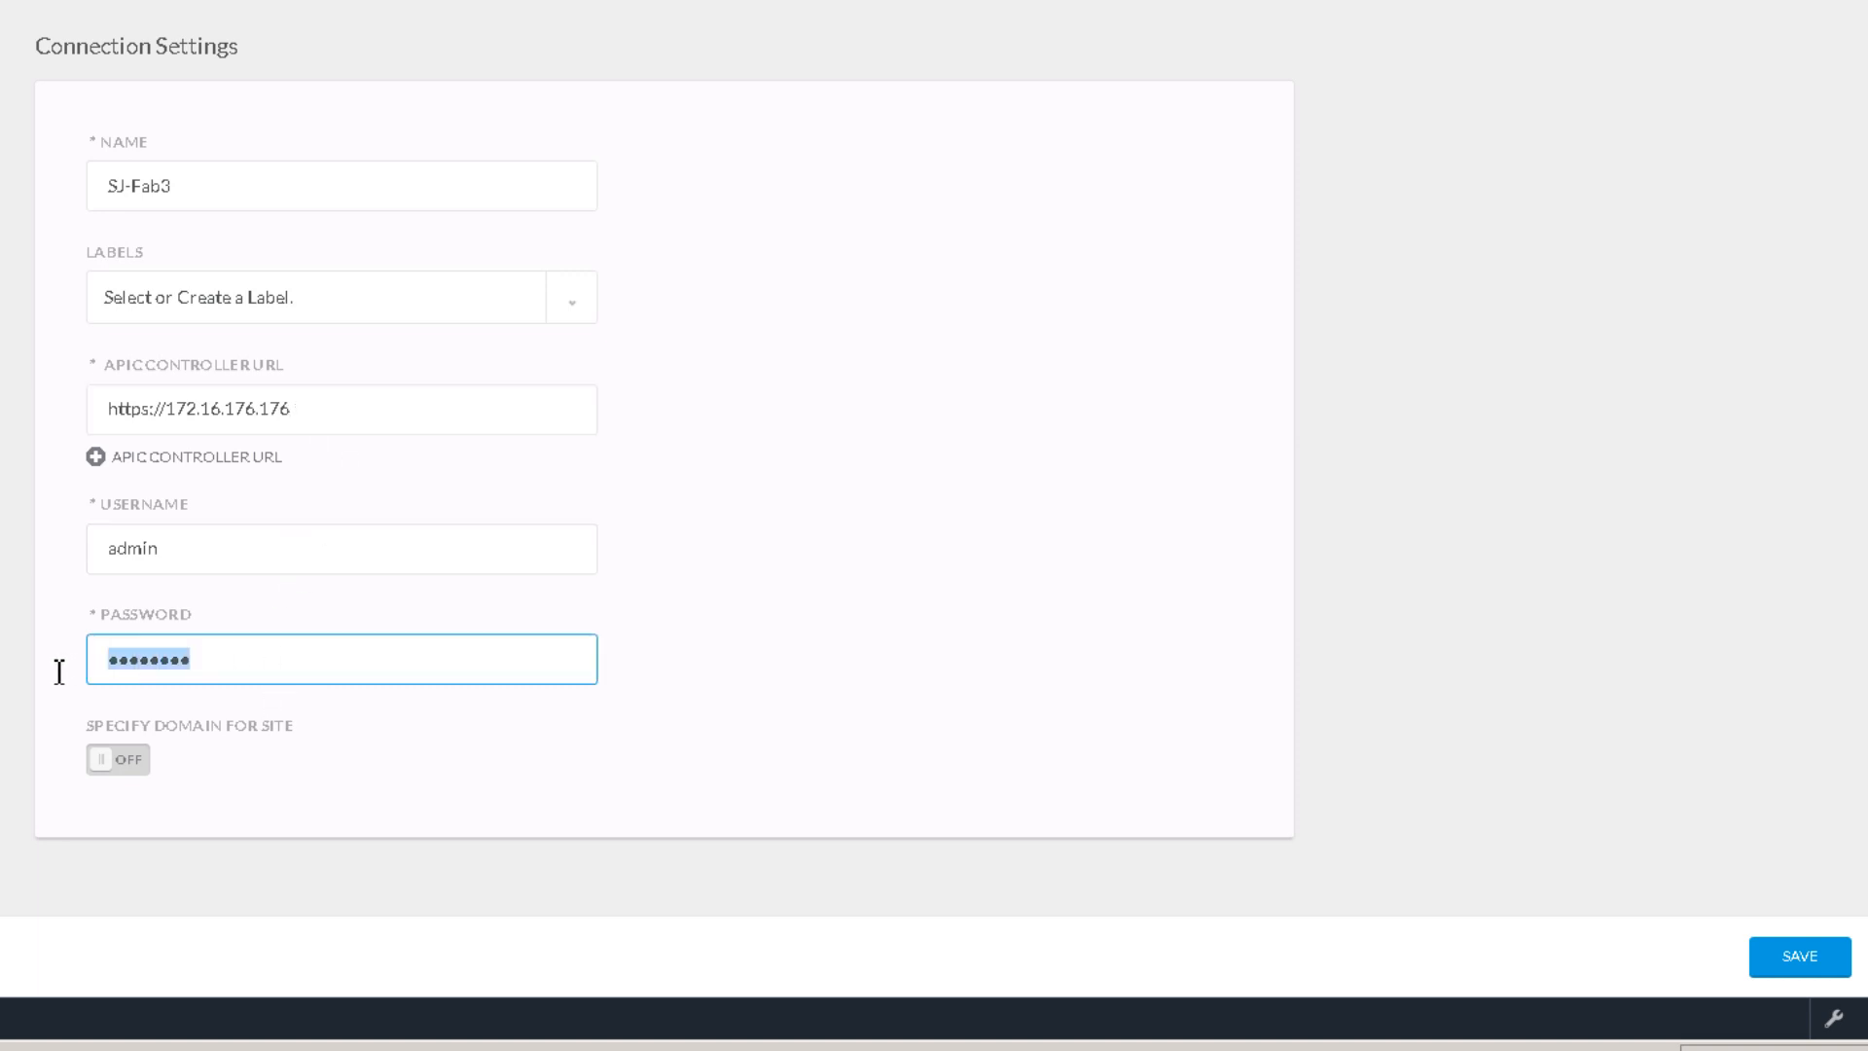
pyautogui.scroll(-1, 341, 559)
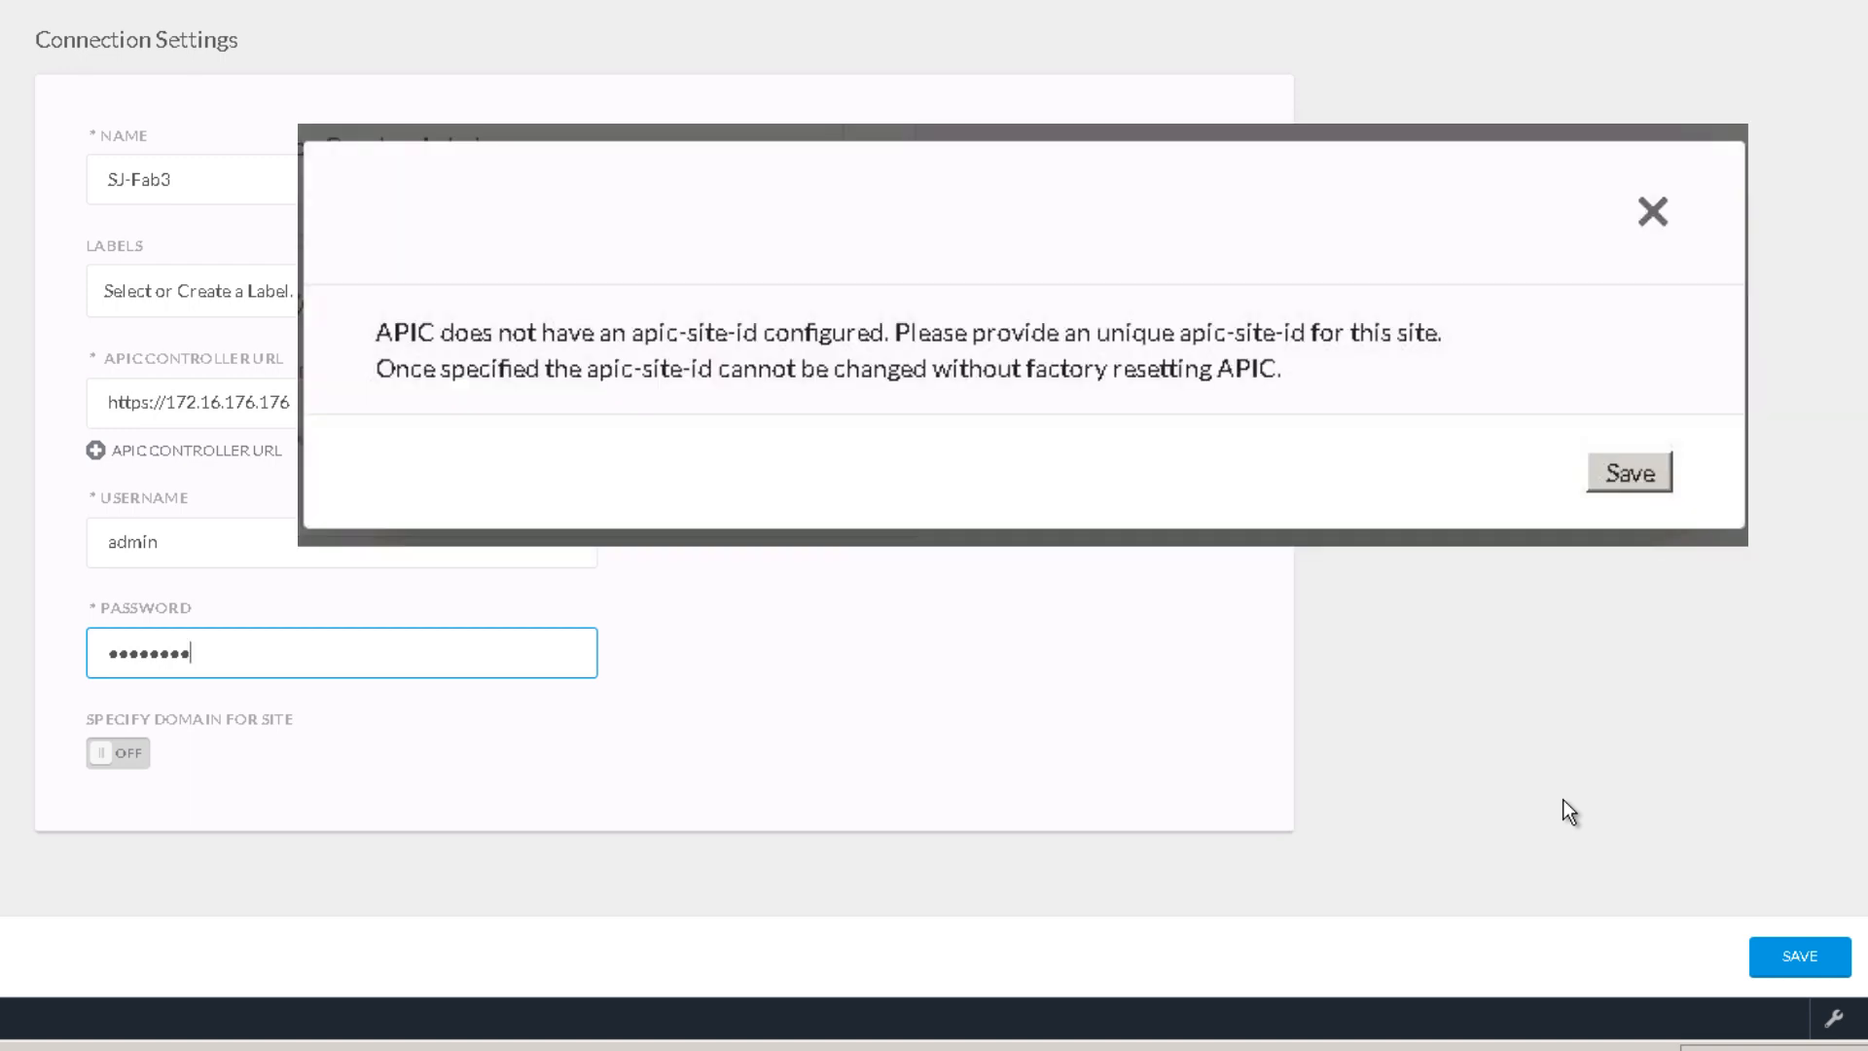
pyautogui.click(1813, 957)
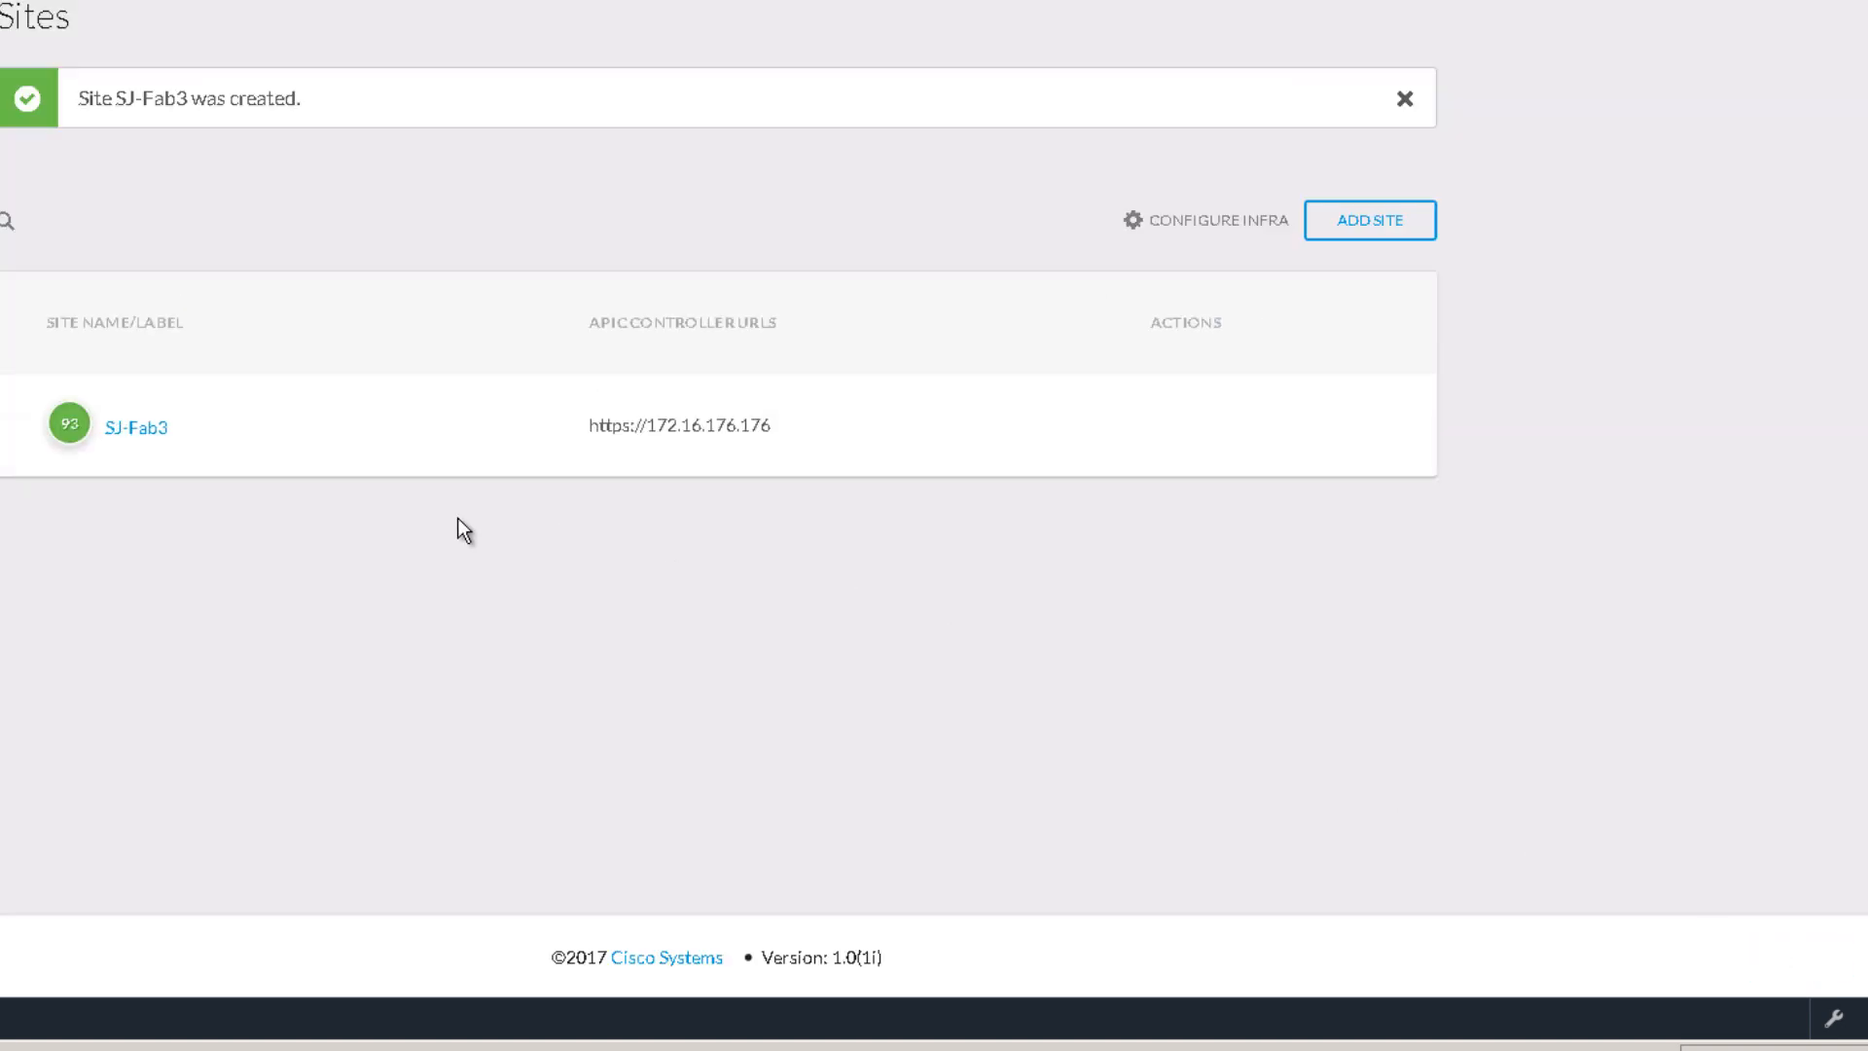
pyautogui.moveTo(130, 421)
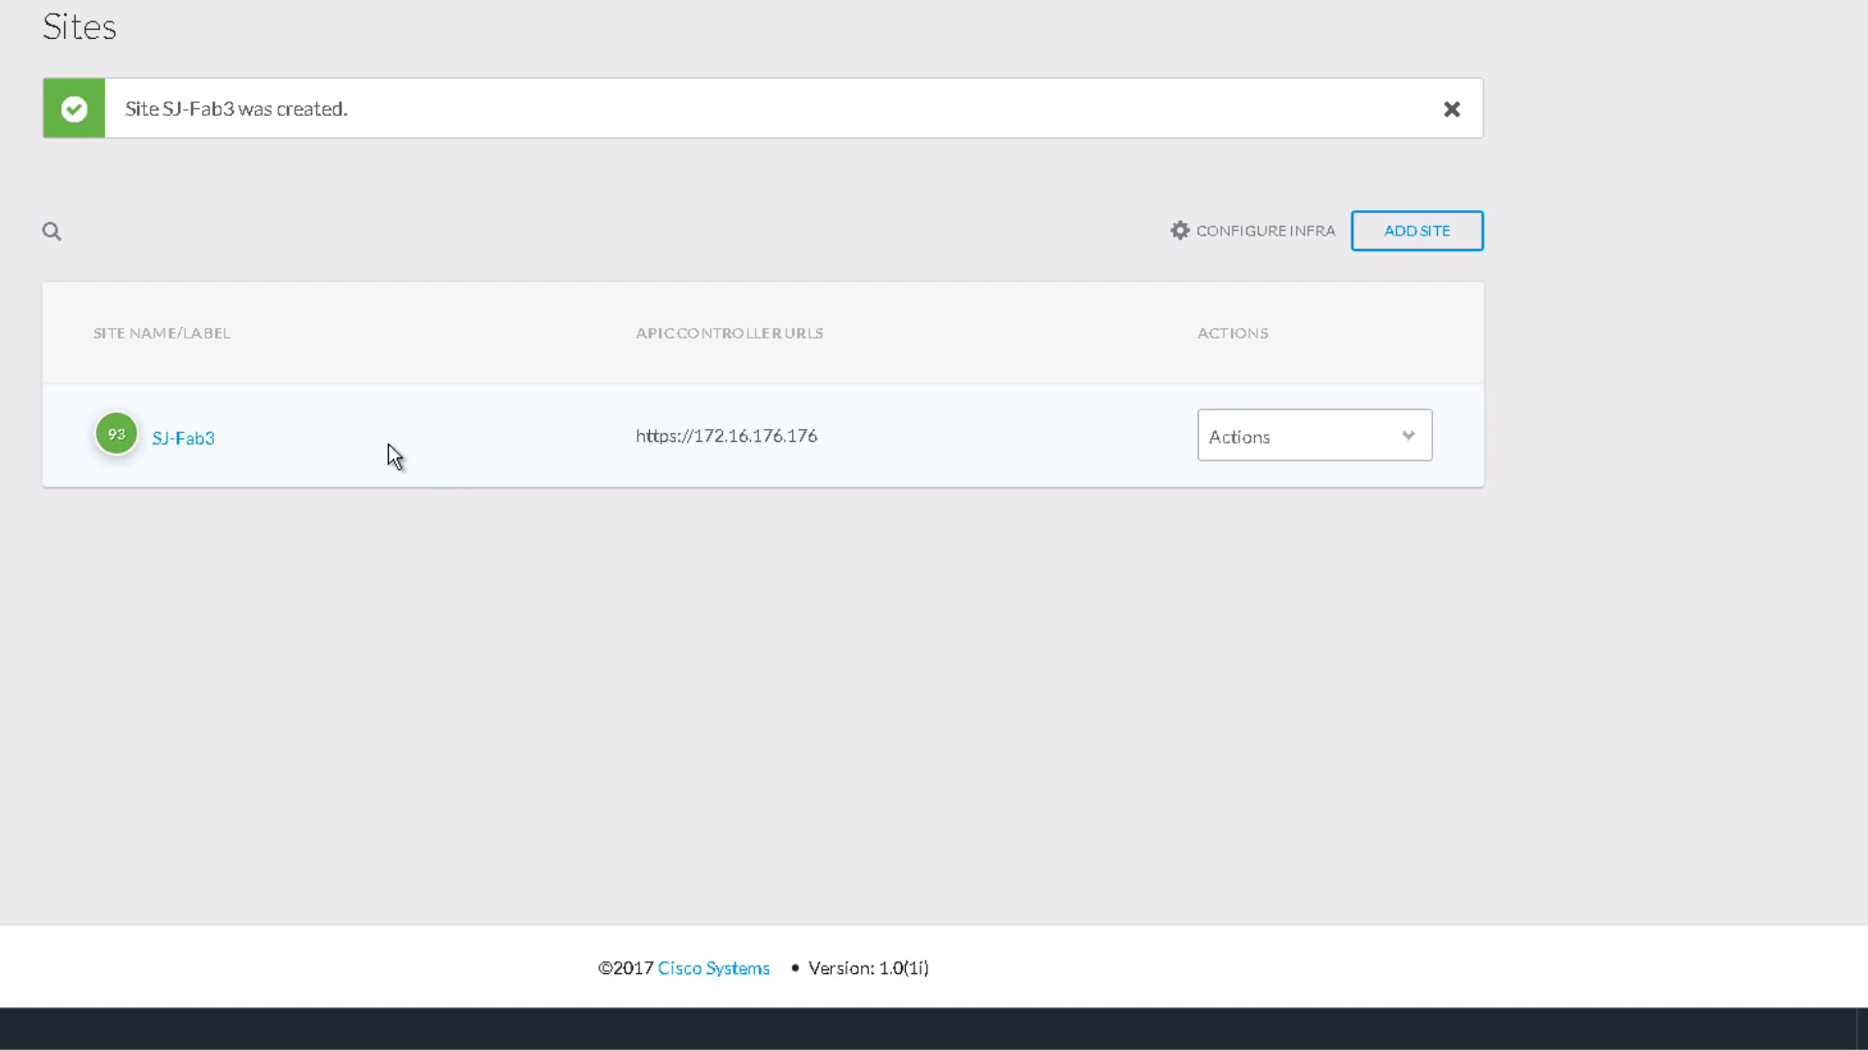
pyautogui.click(1432, 226)
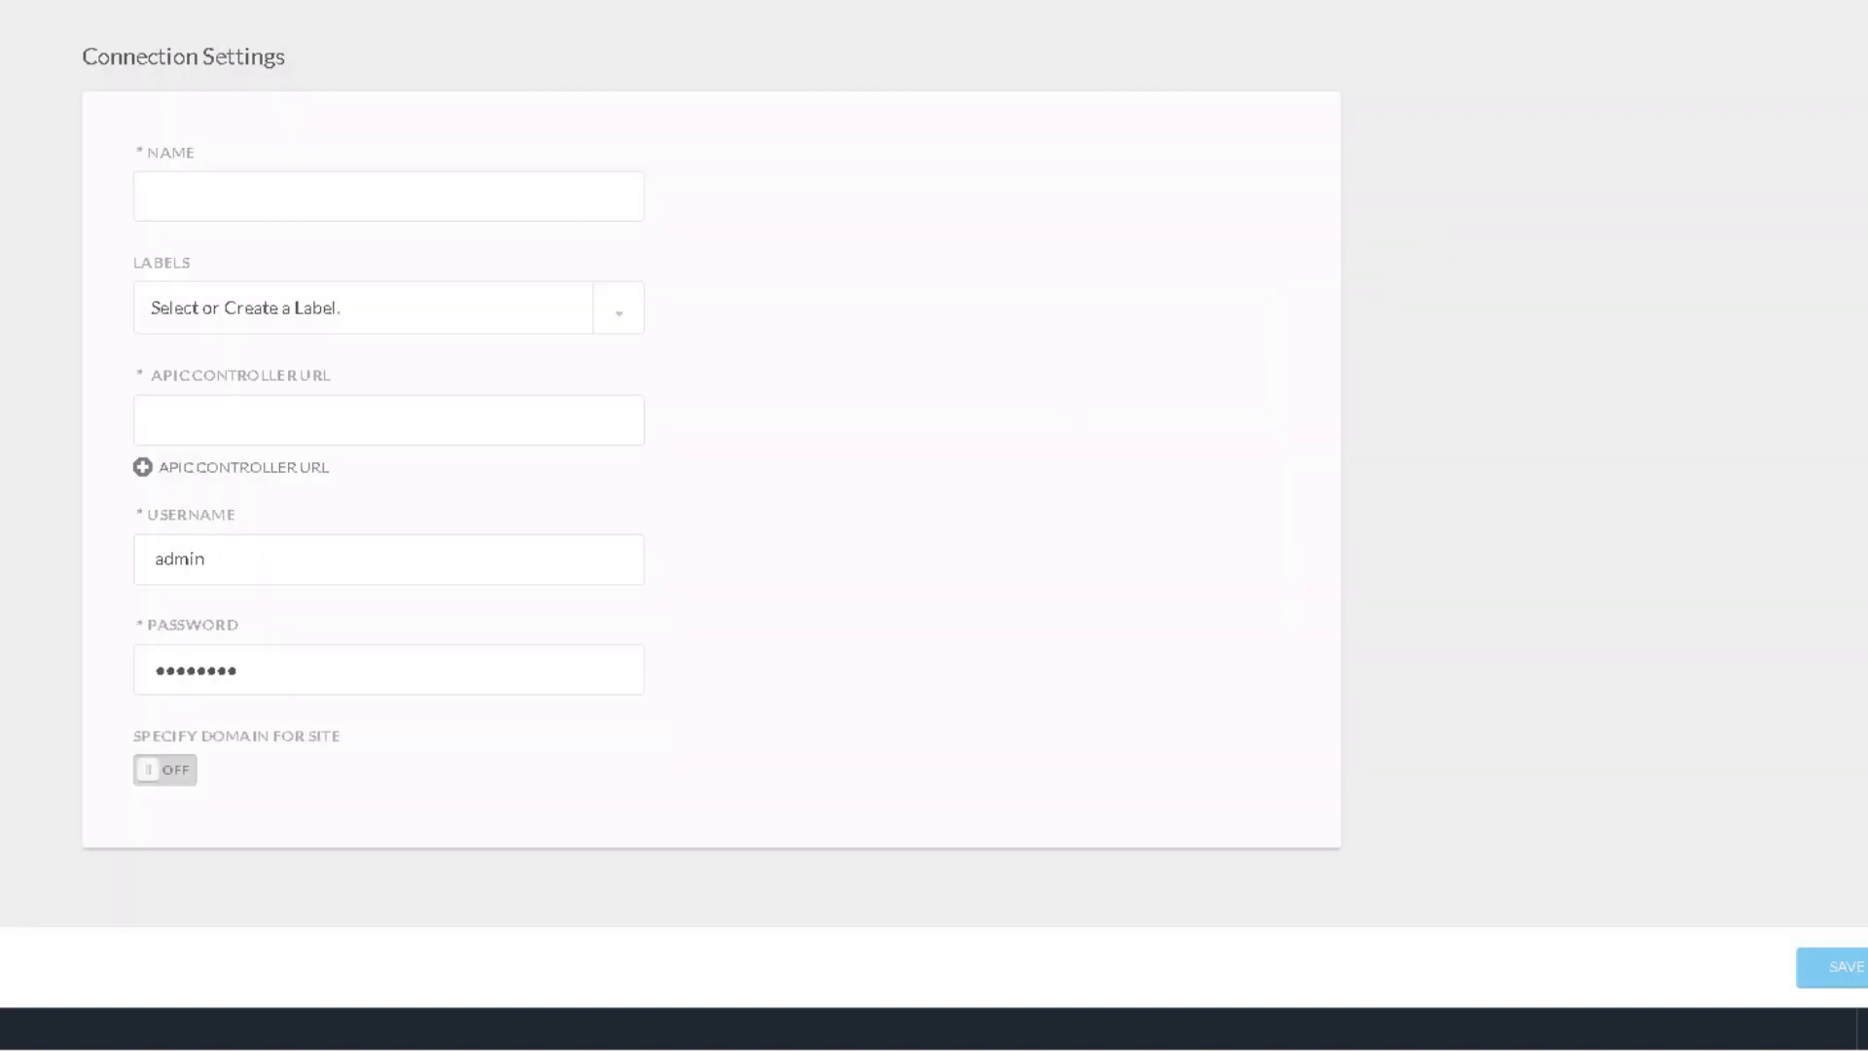
pyautogui.click(204, 210)
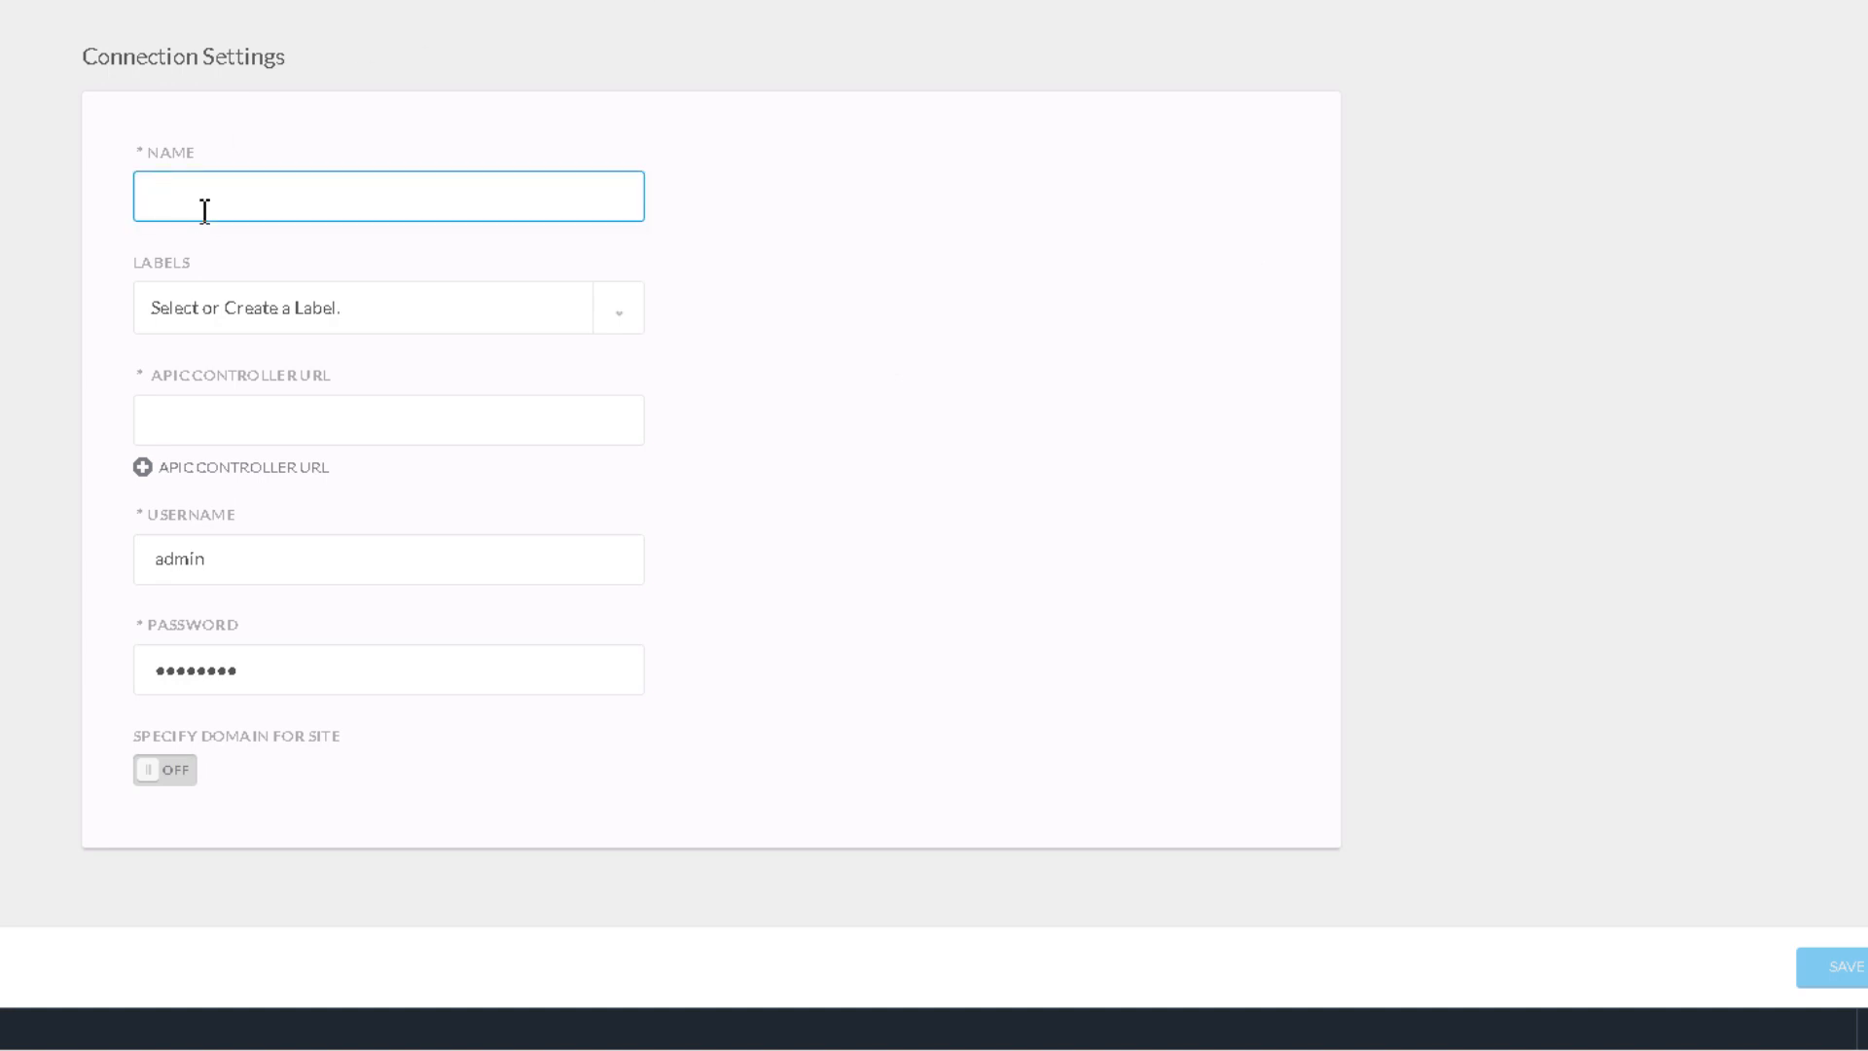
pyautogui.click(205, 210)
pyautogui.write('SJ-Fab6')
pyautogui.click(188, 429)
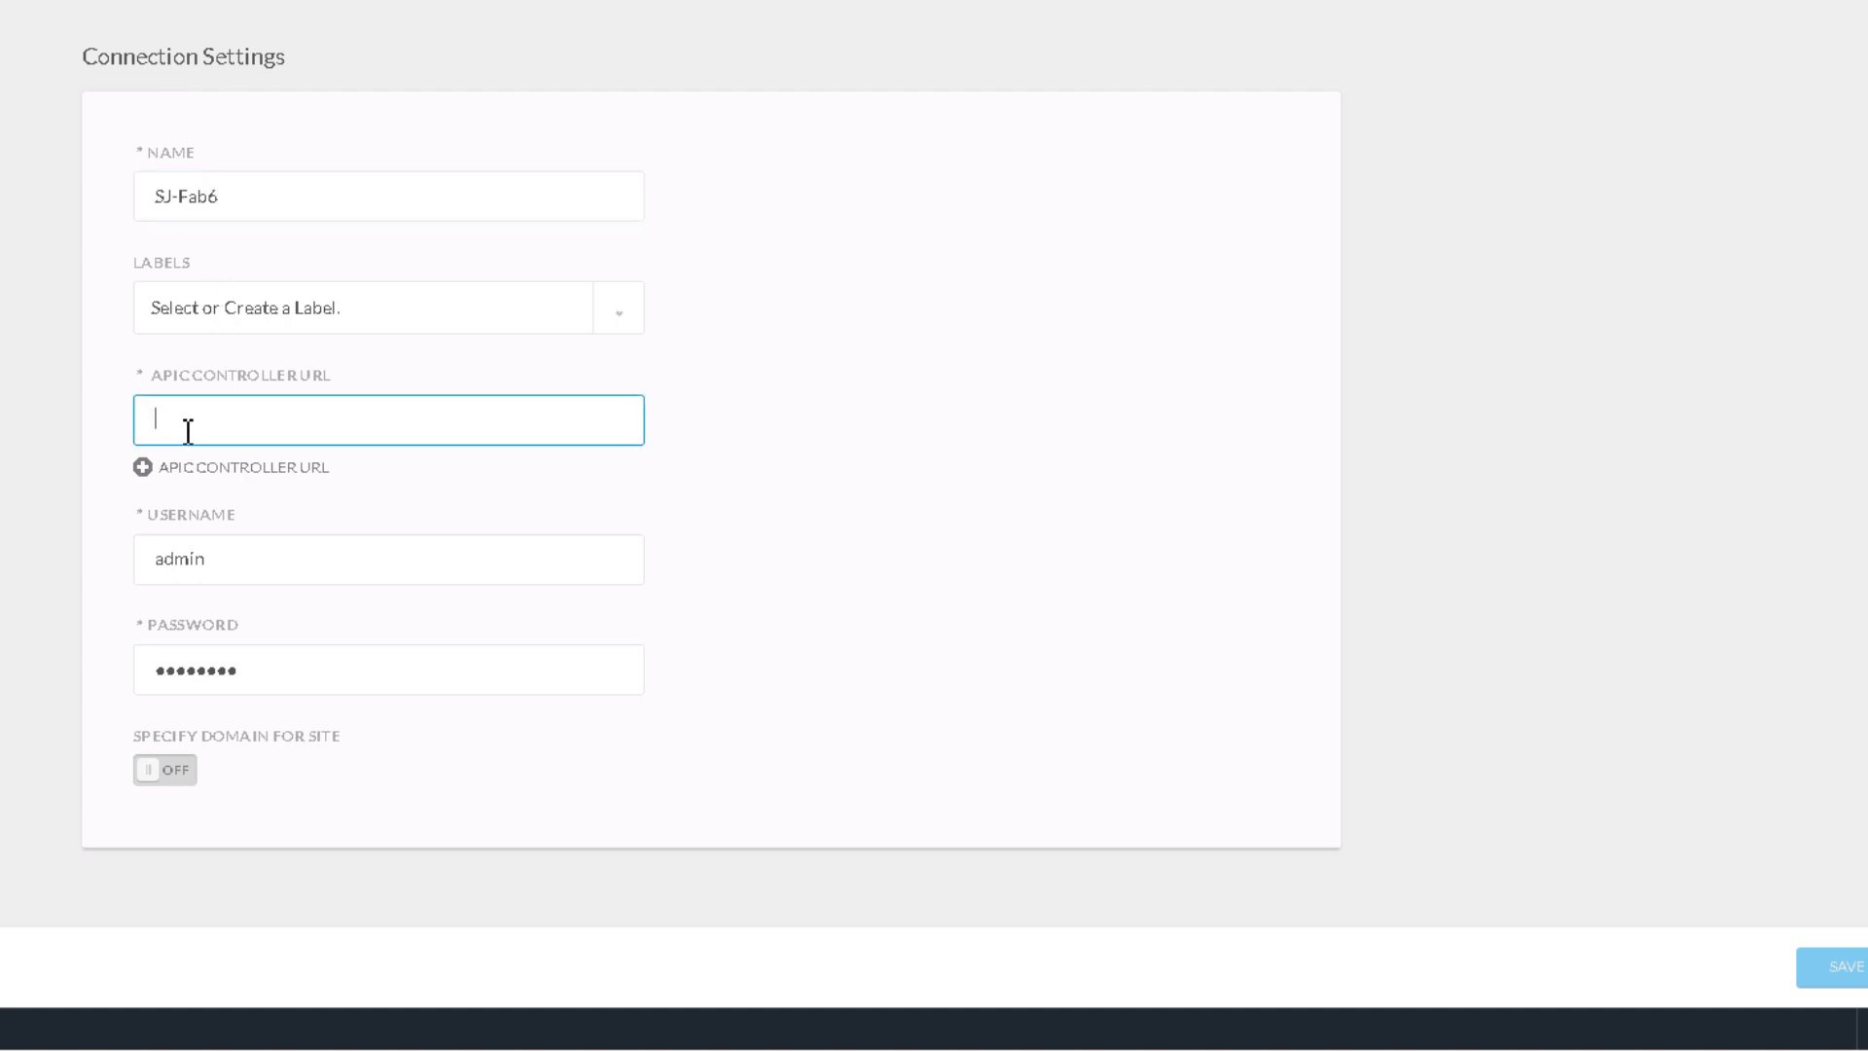
pyautogui.write('https:')
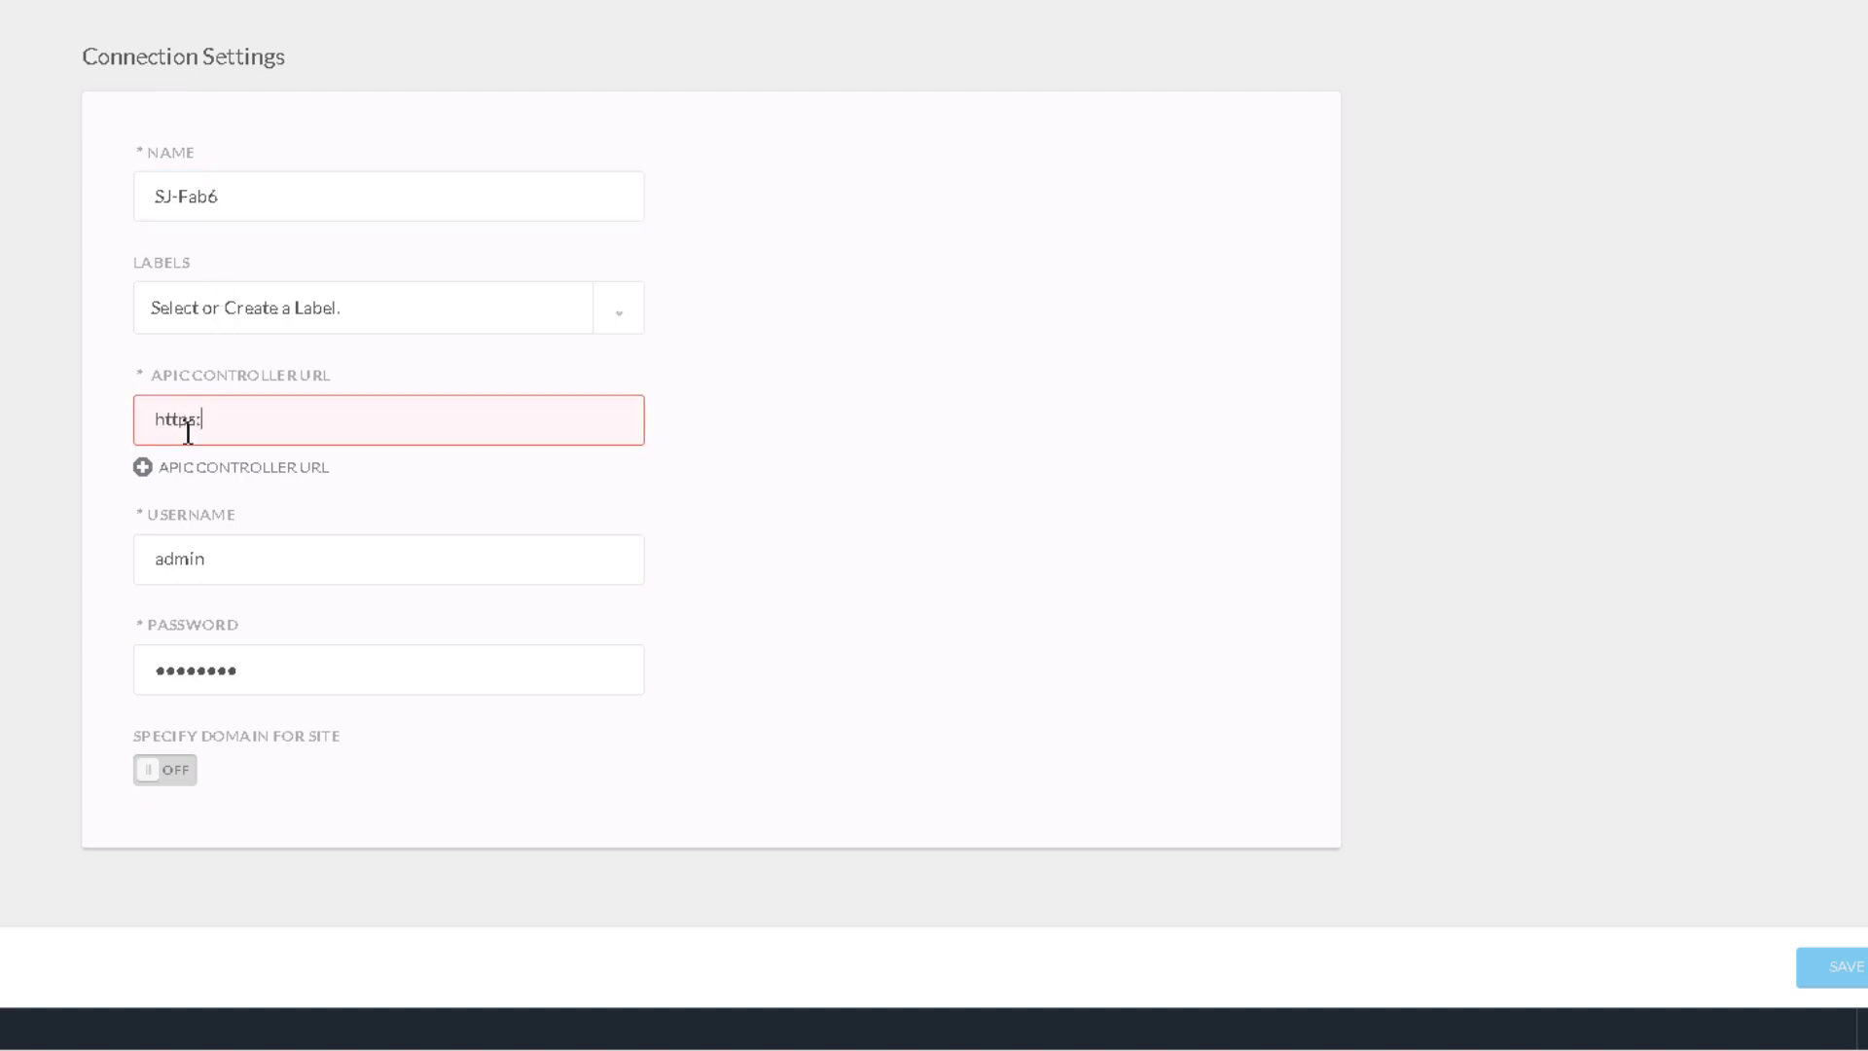
pyautogui.write('//172.16.176.180')
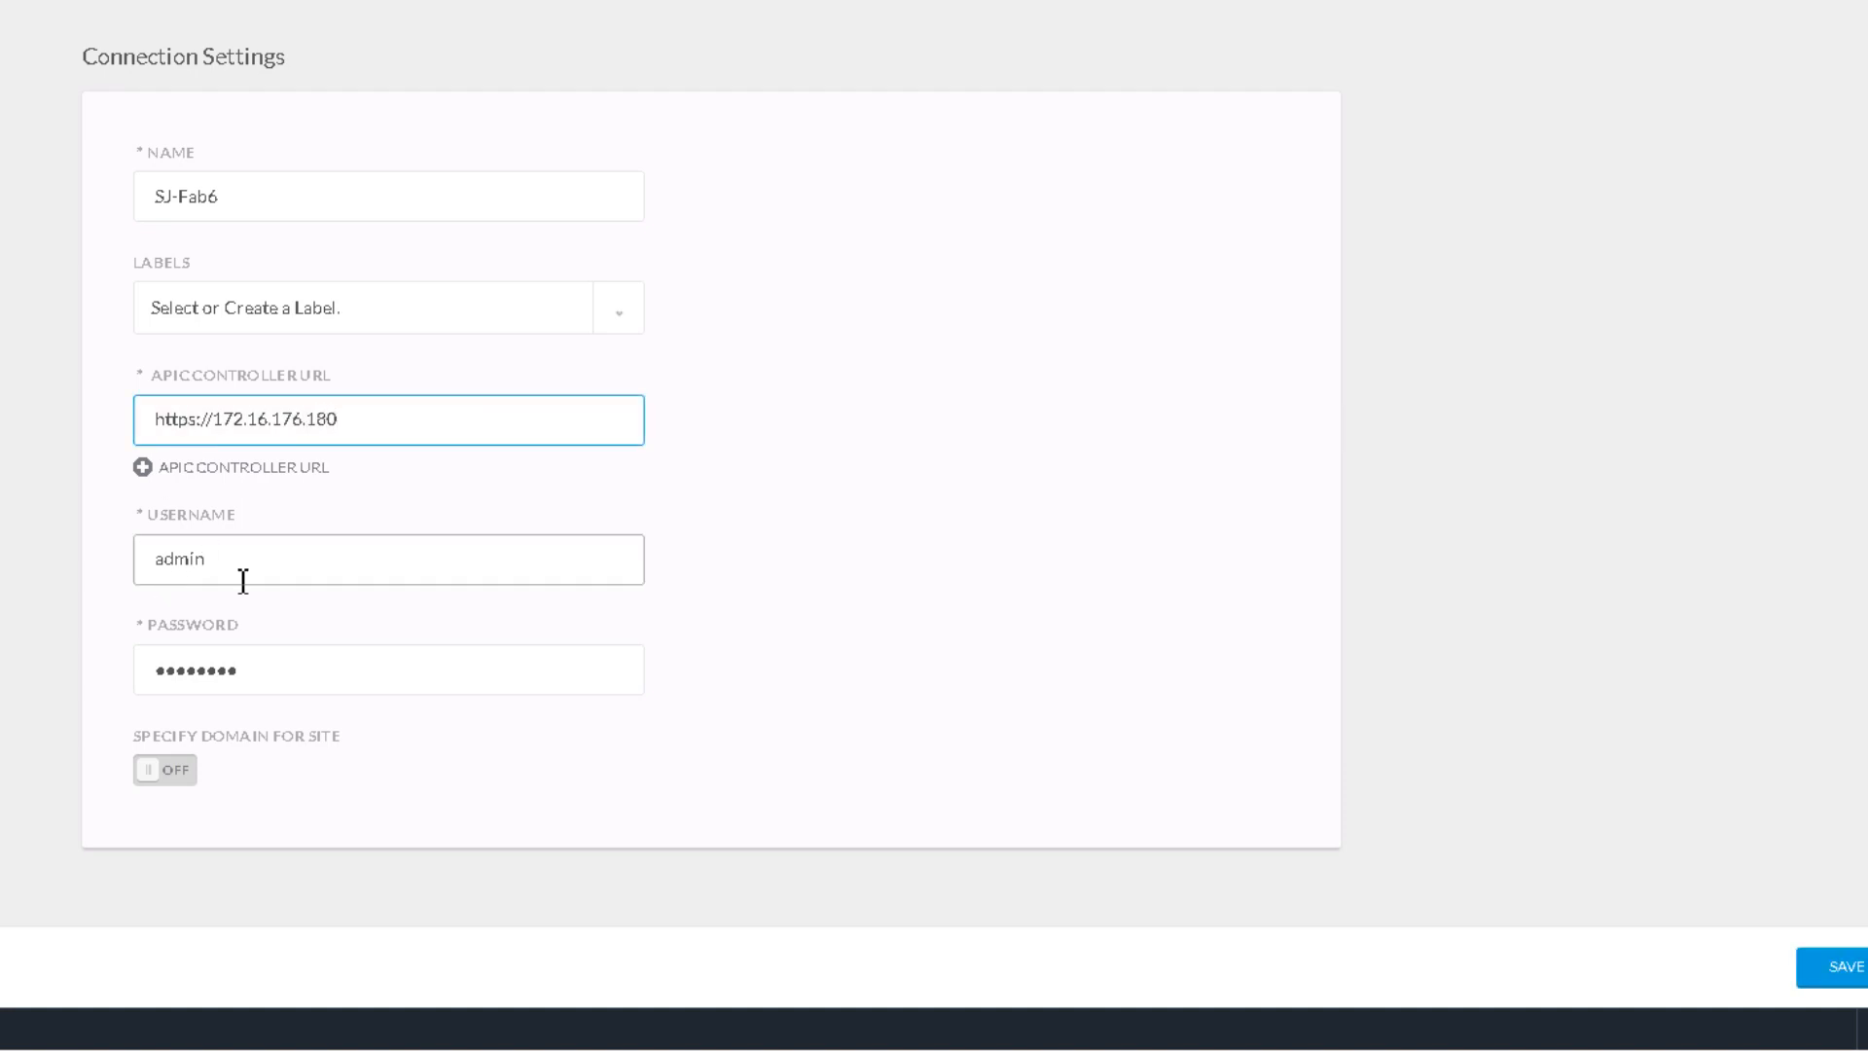
pyautogui.moveTo(279, 678); pyautogui.dragTo(13, 672)
pyautogui.write('********')
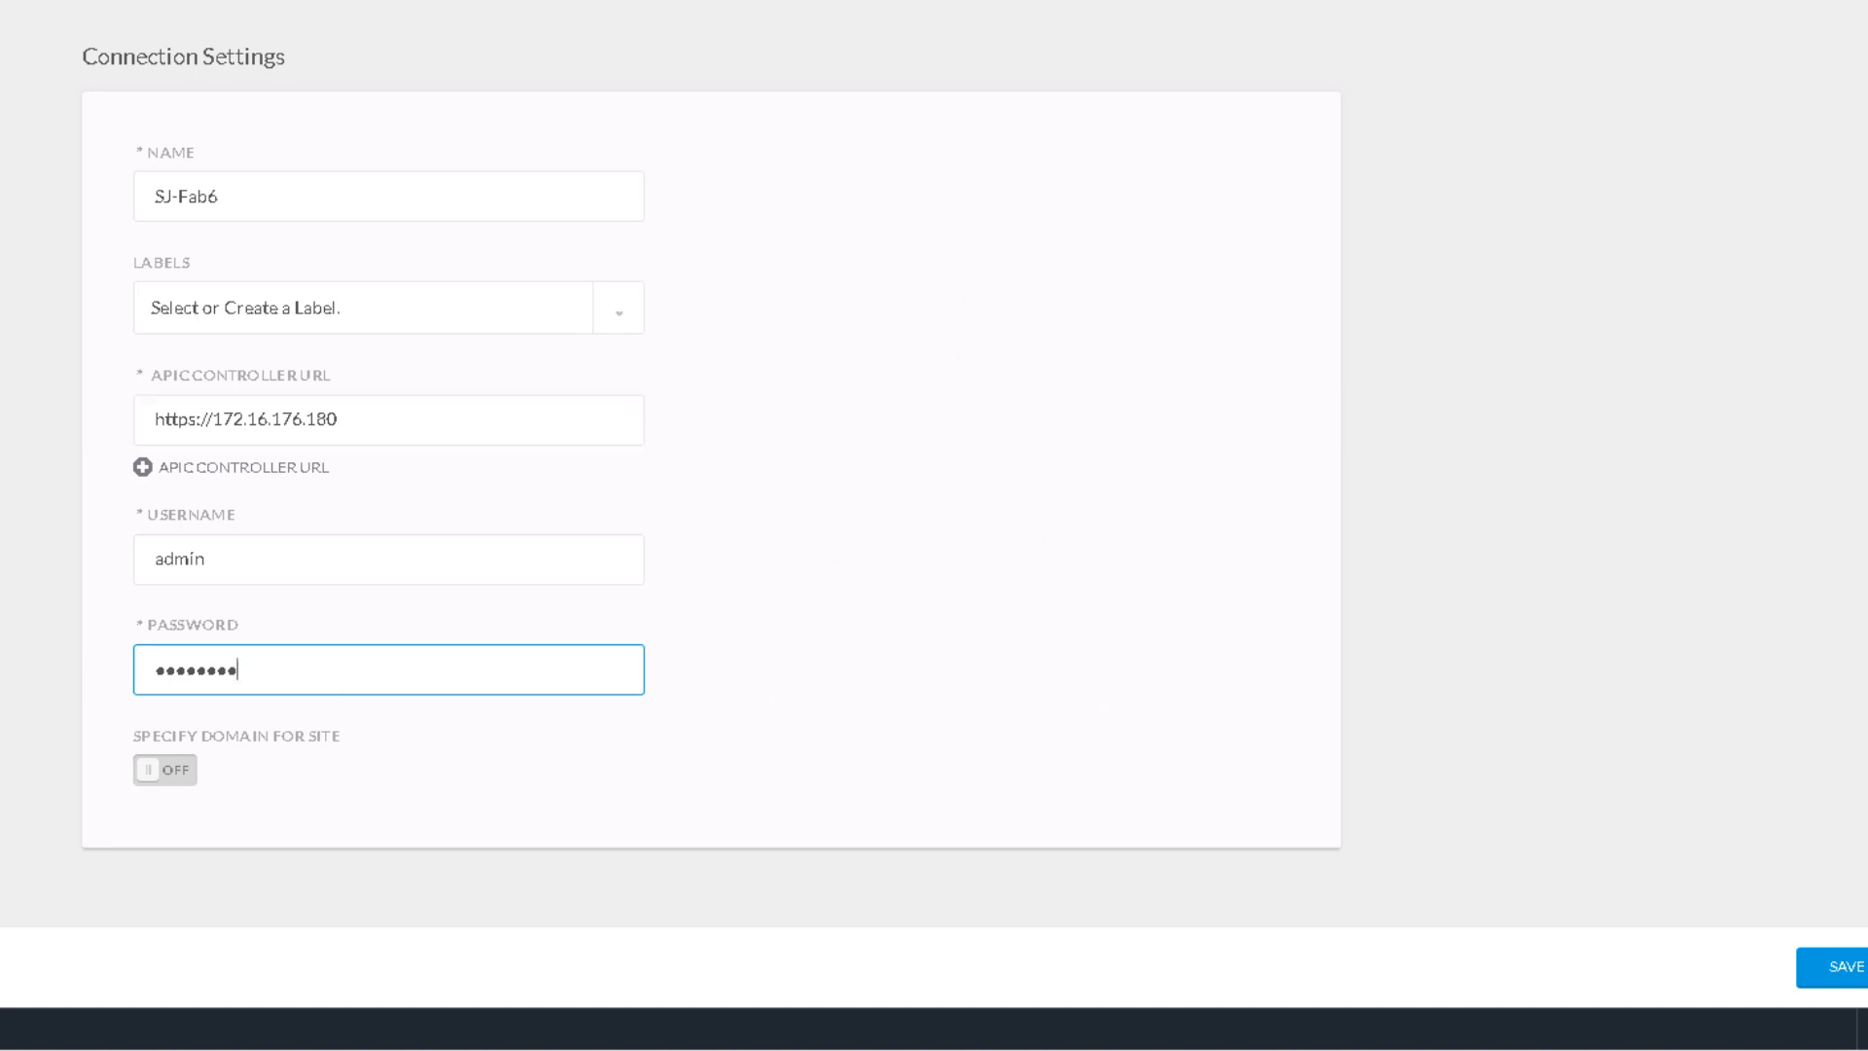
pyautogui.click(1831, 966)
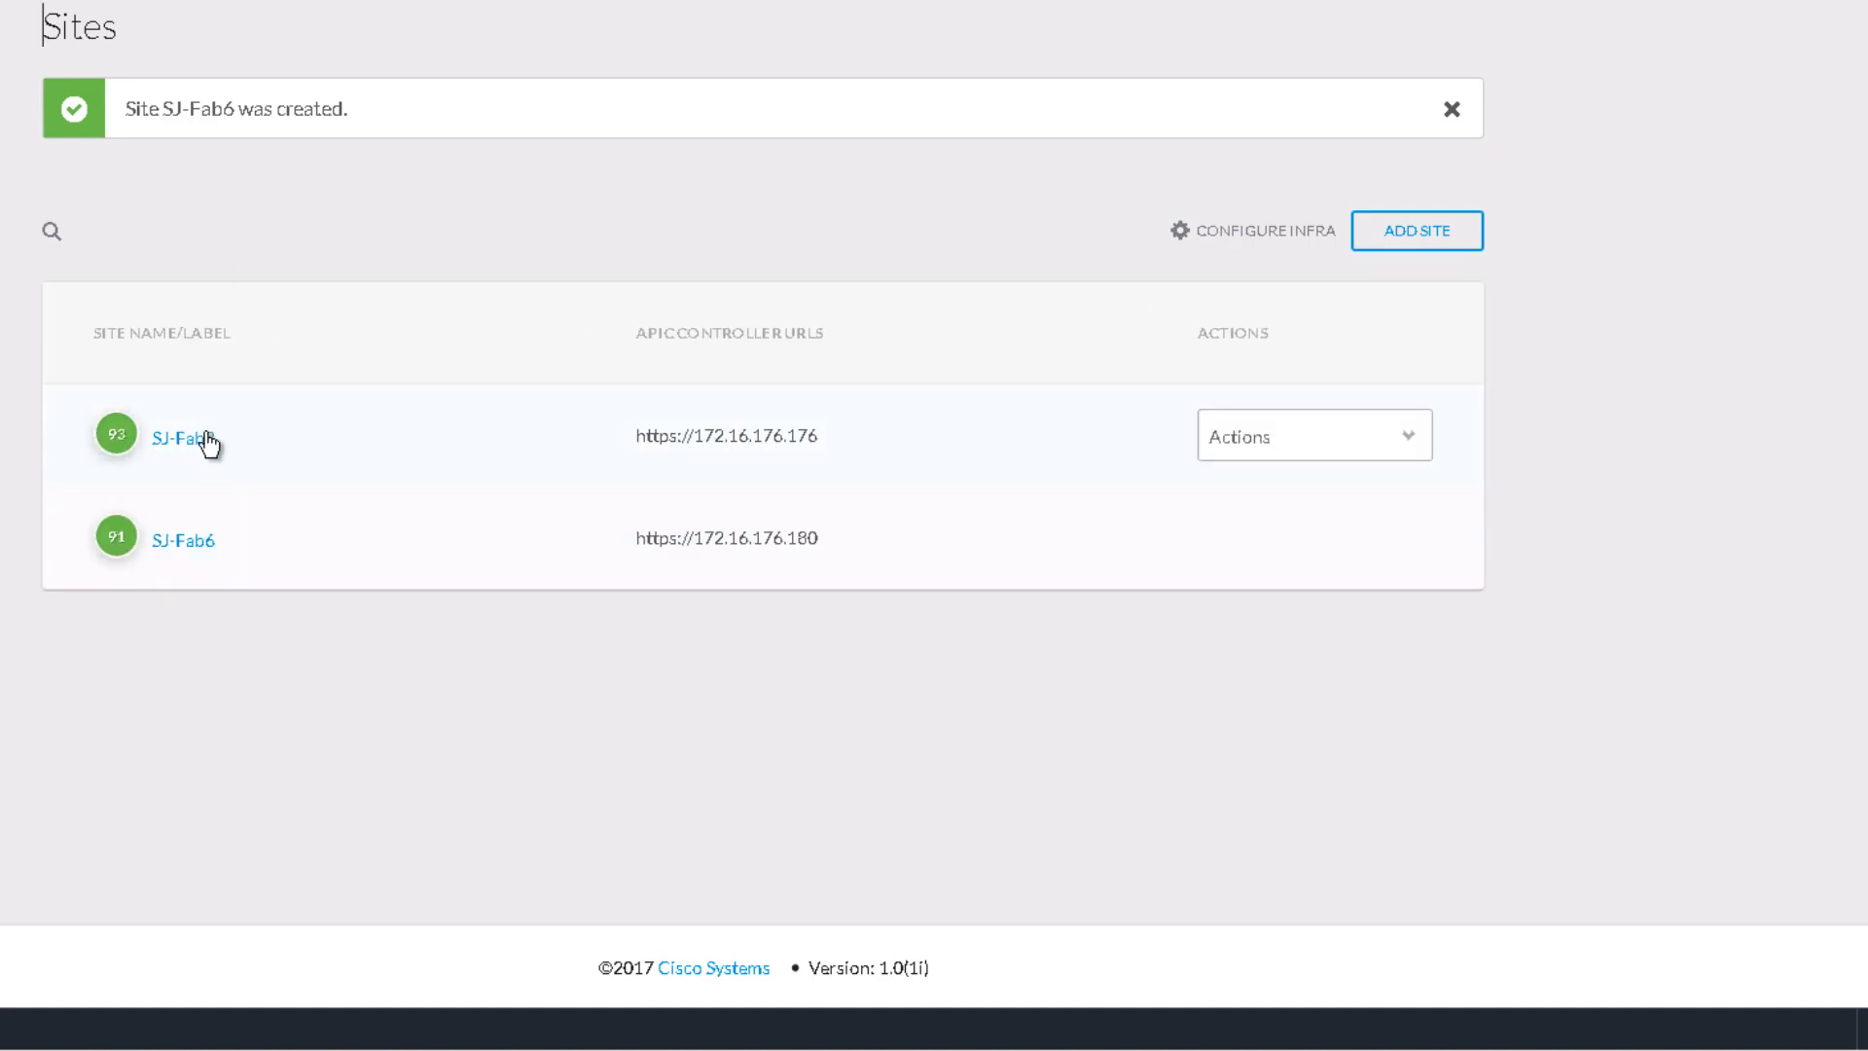
pyautogui.moveTo(273, 540)
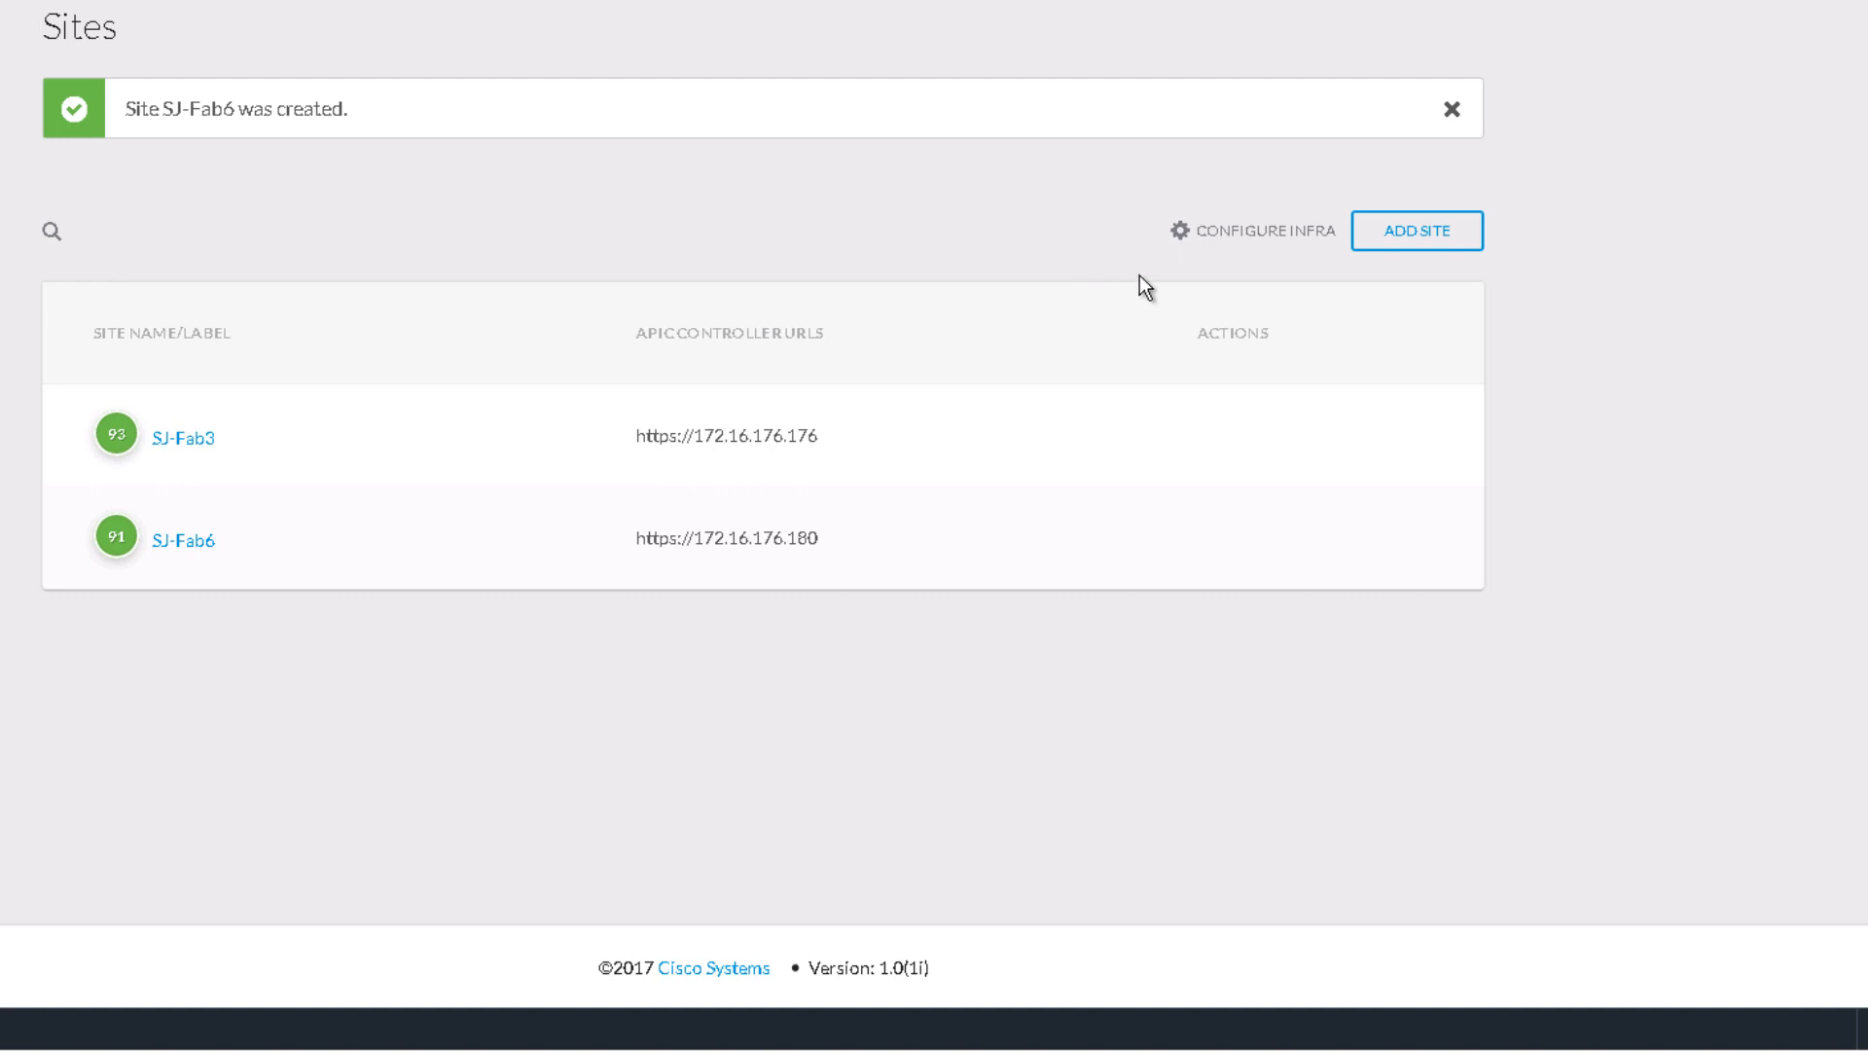
# Step: Open Configure Infra and review the msc-ospf-policy-default OSPF policy details
pyautogui.click(1302, 227)
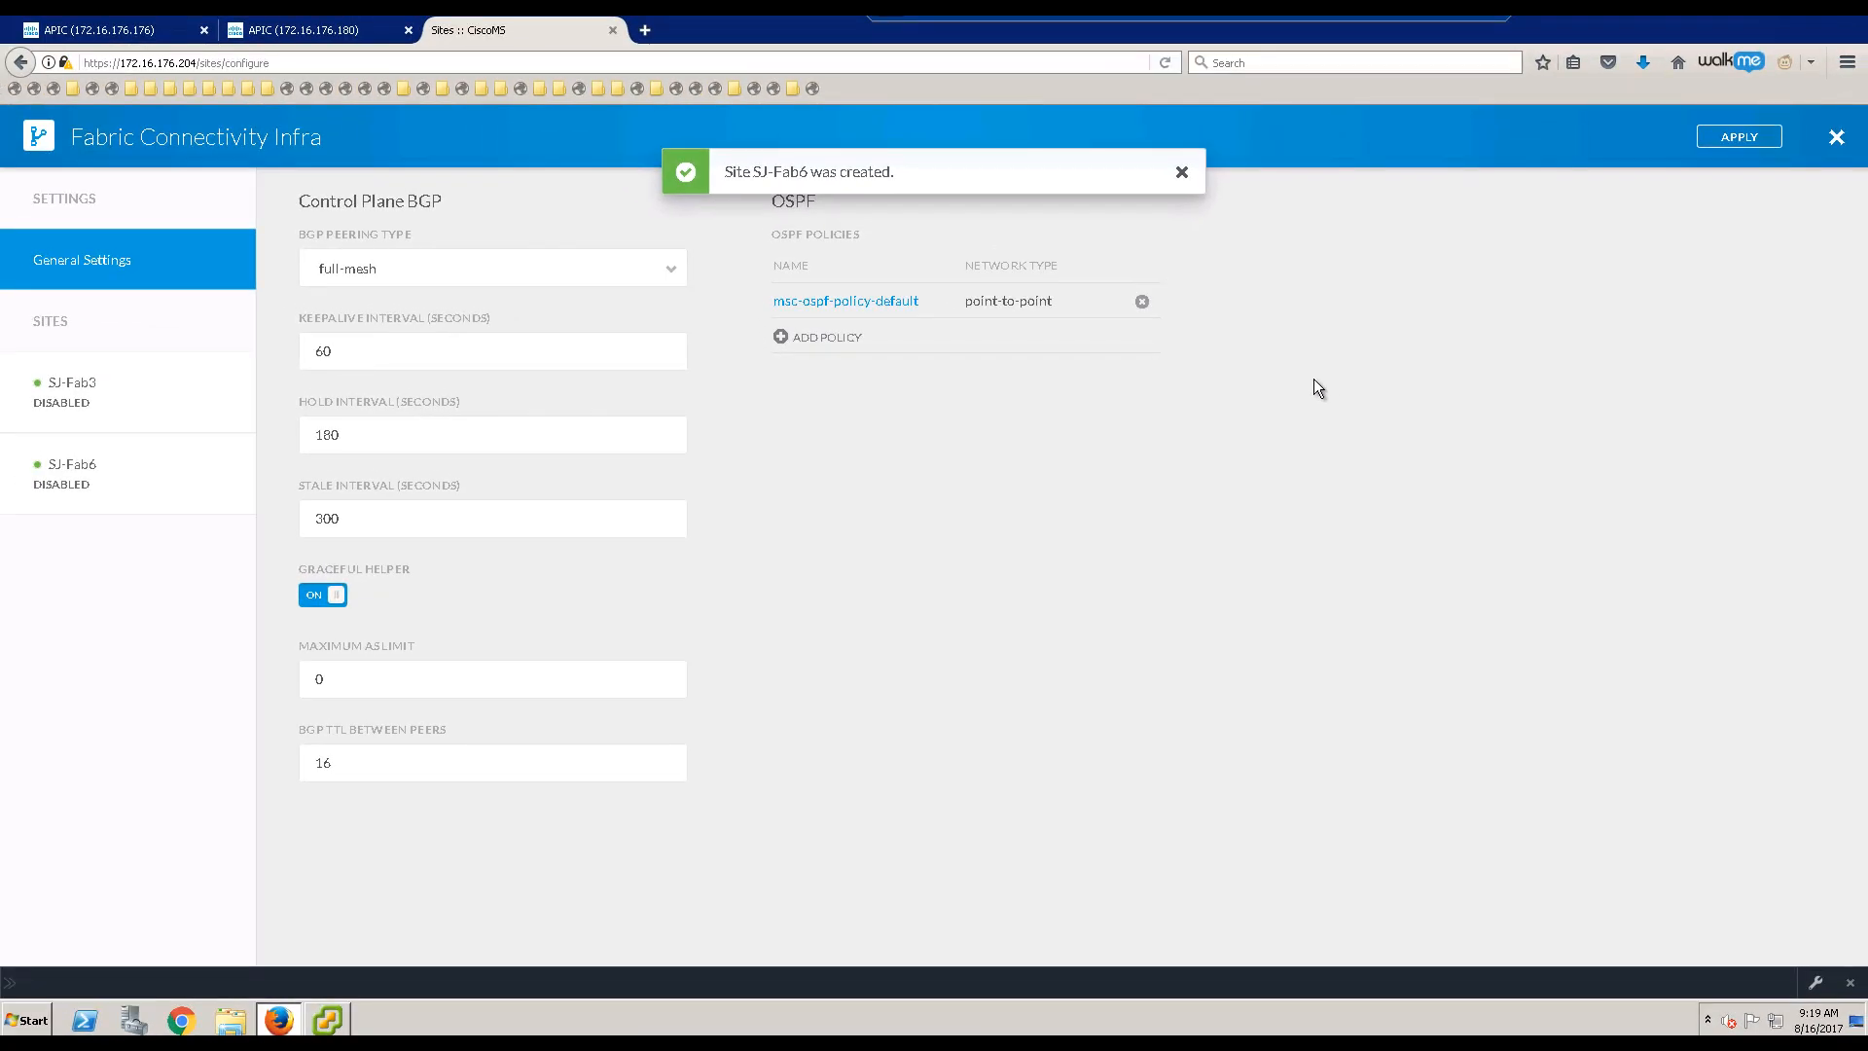
pyautogui.click(1184, 171)
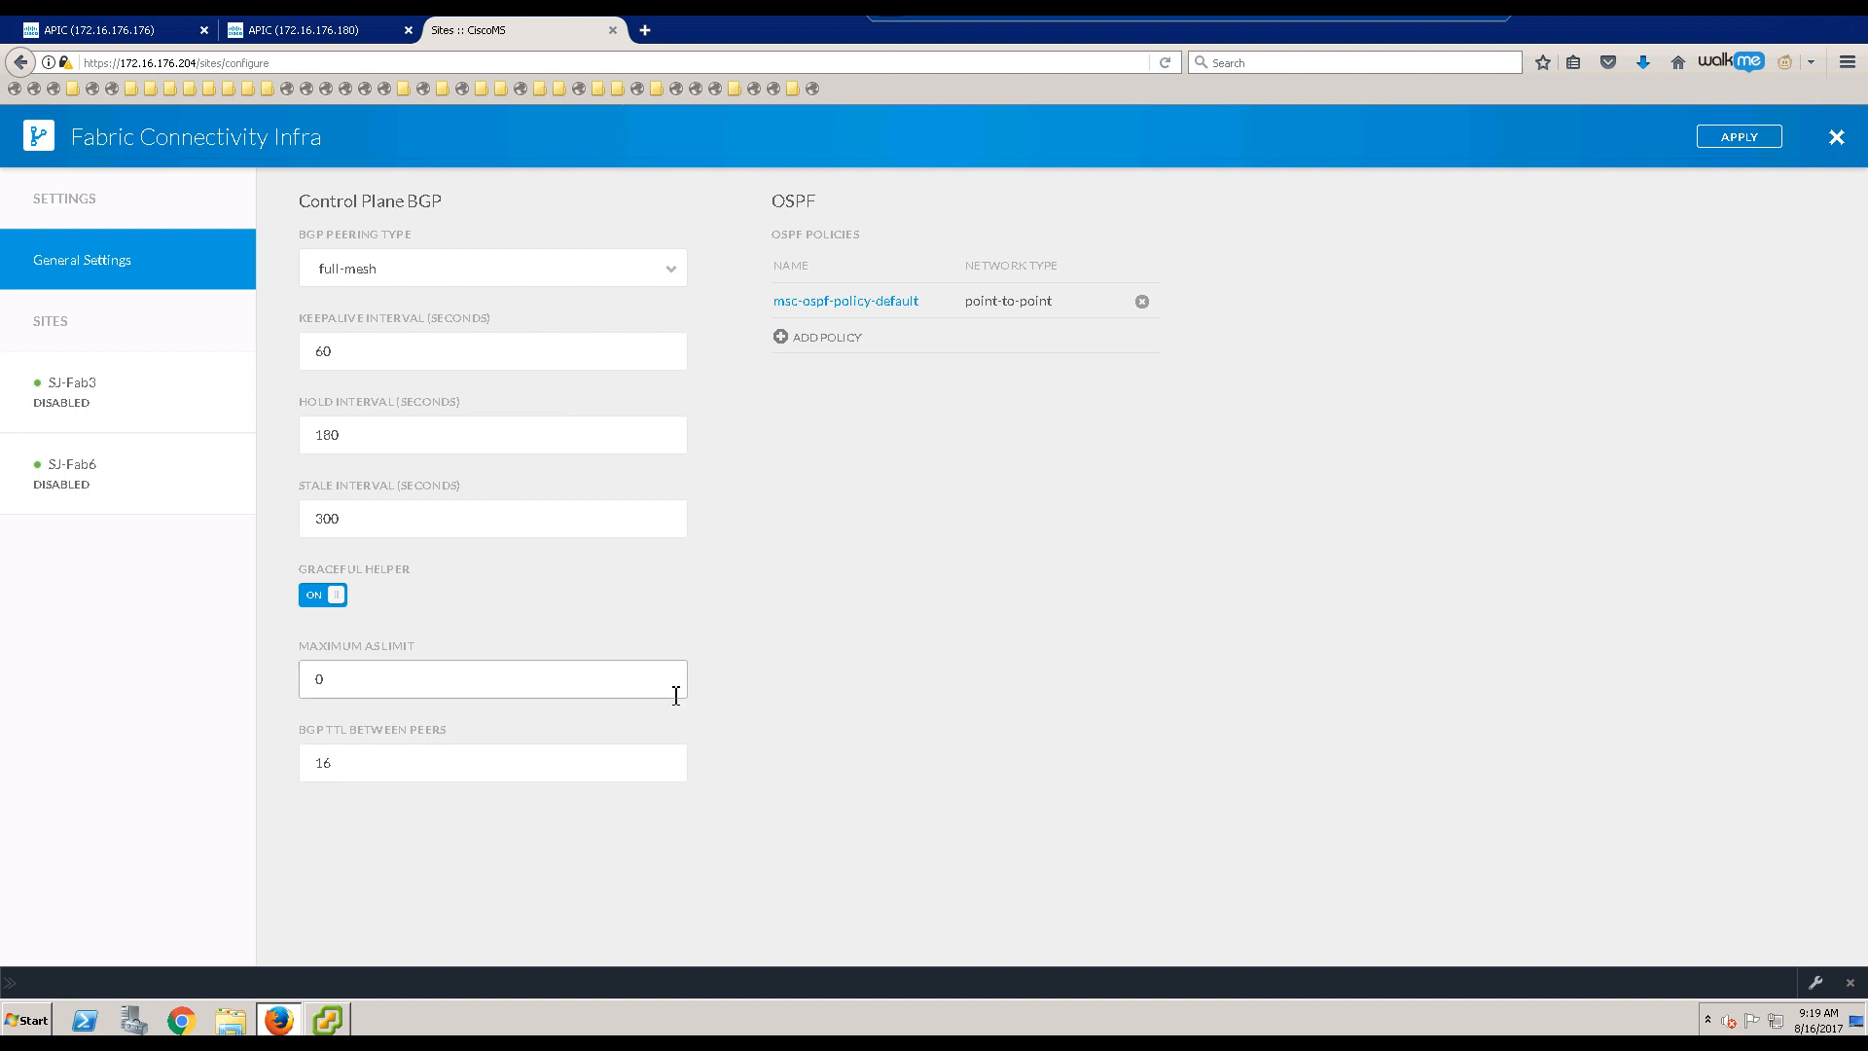
pyautogui.click(876, 295)
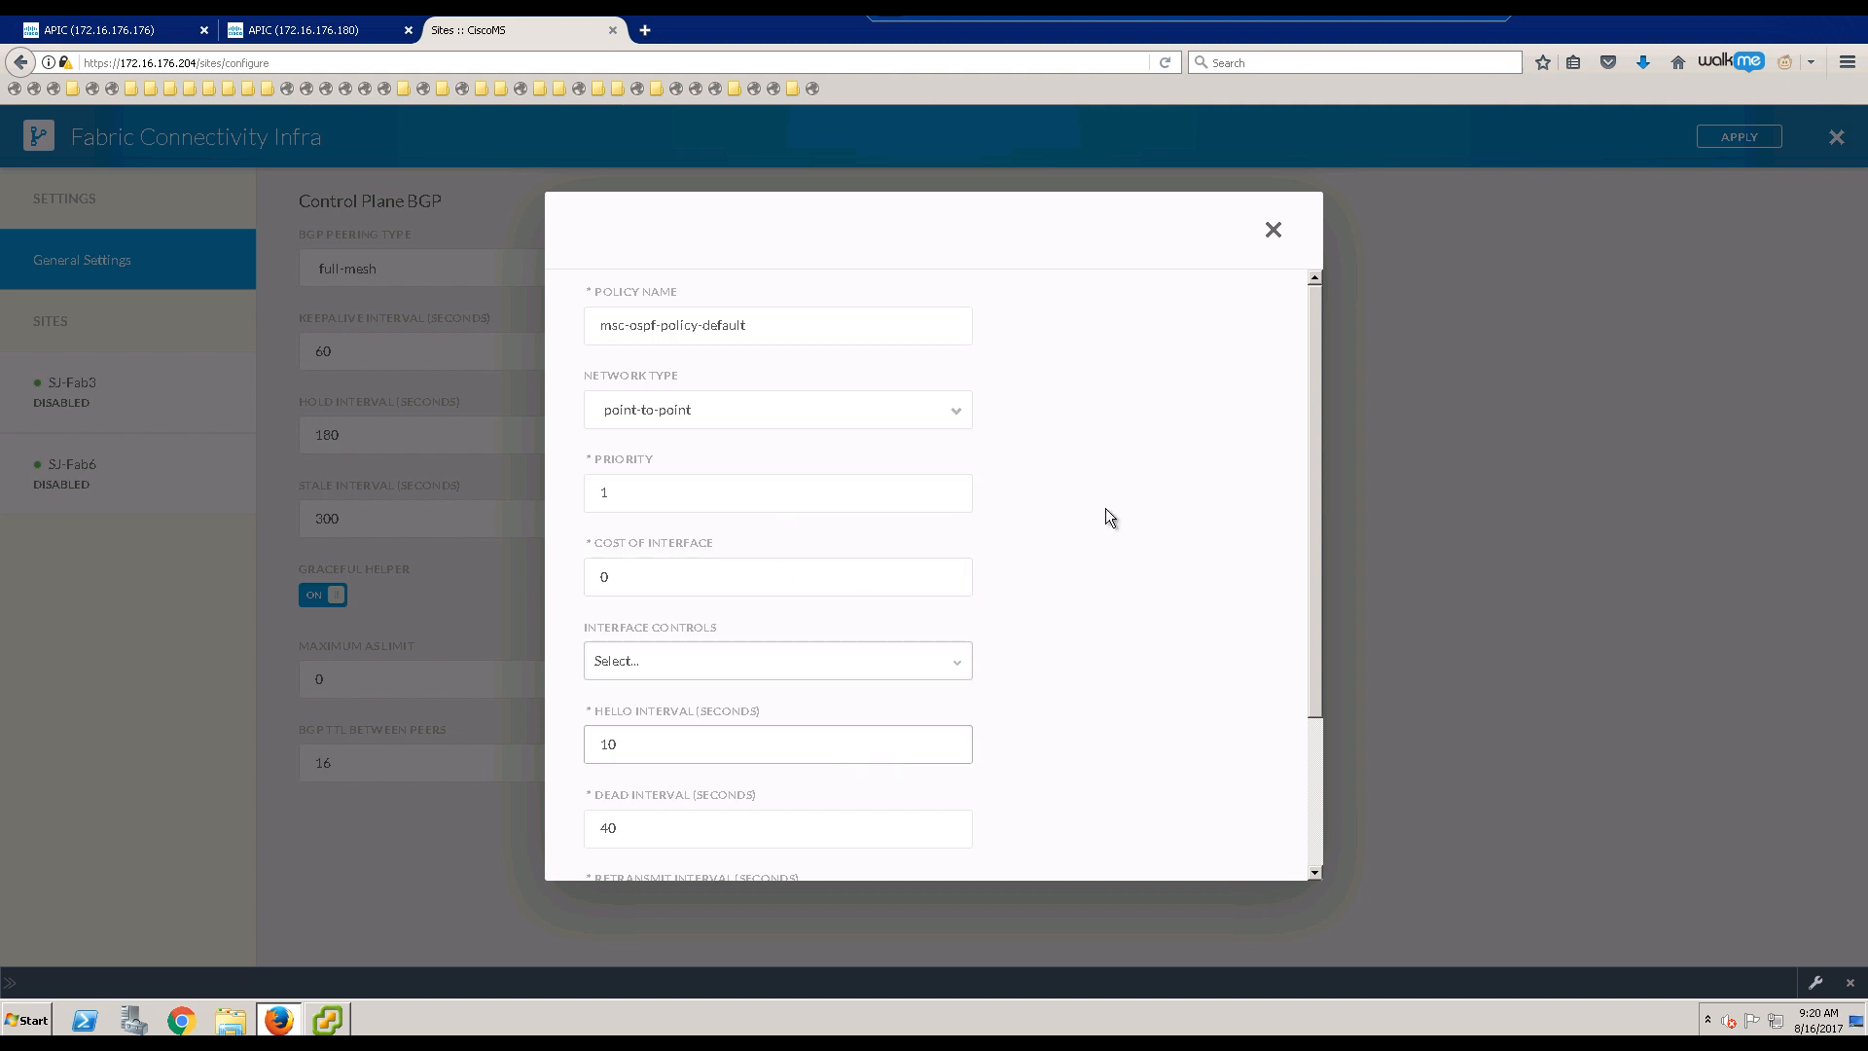
pyautogui.scroll(-5, 1200, 483)
pyautogui.scroll(1, 1257, 358)
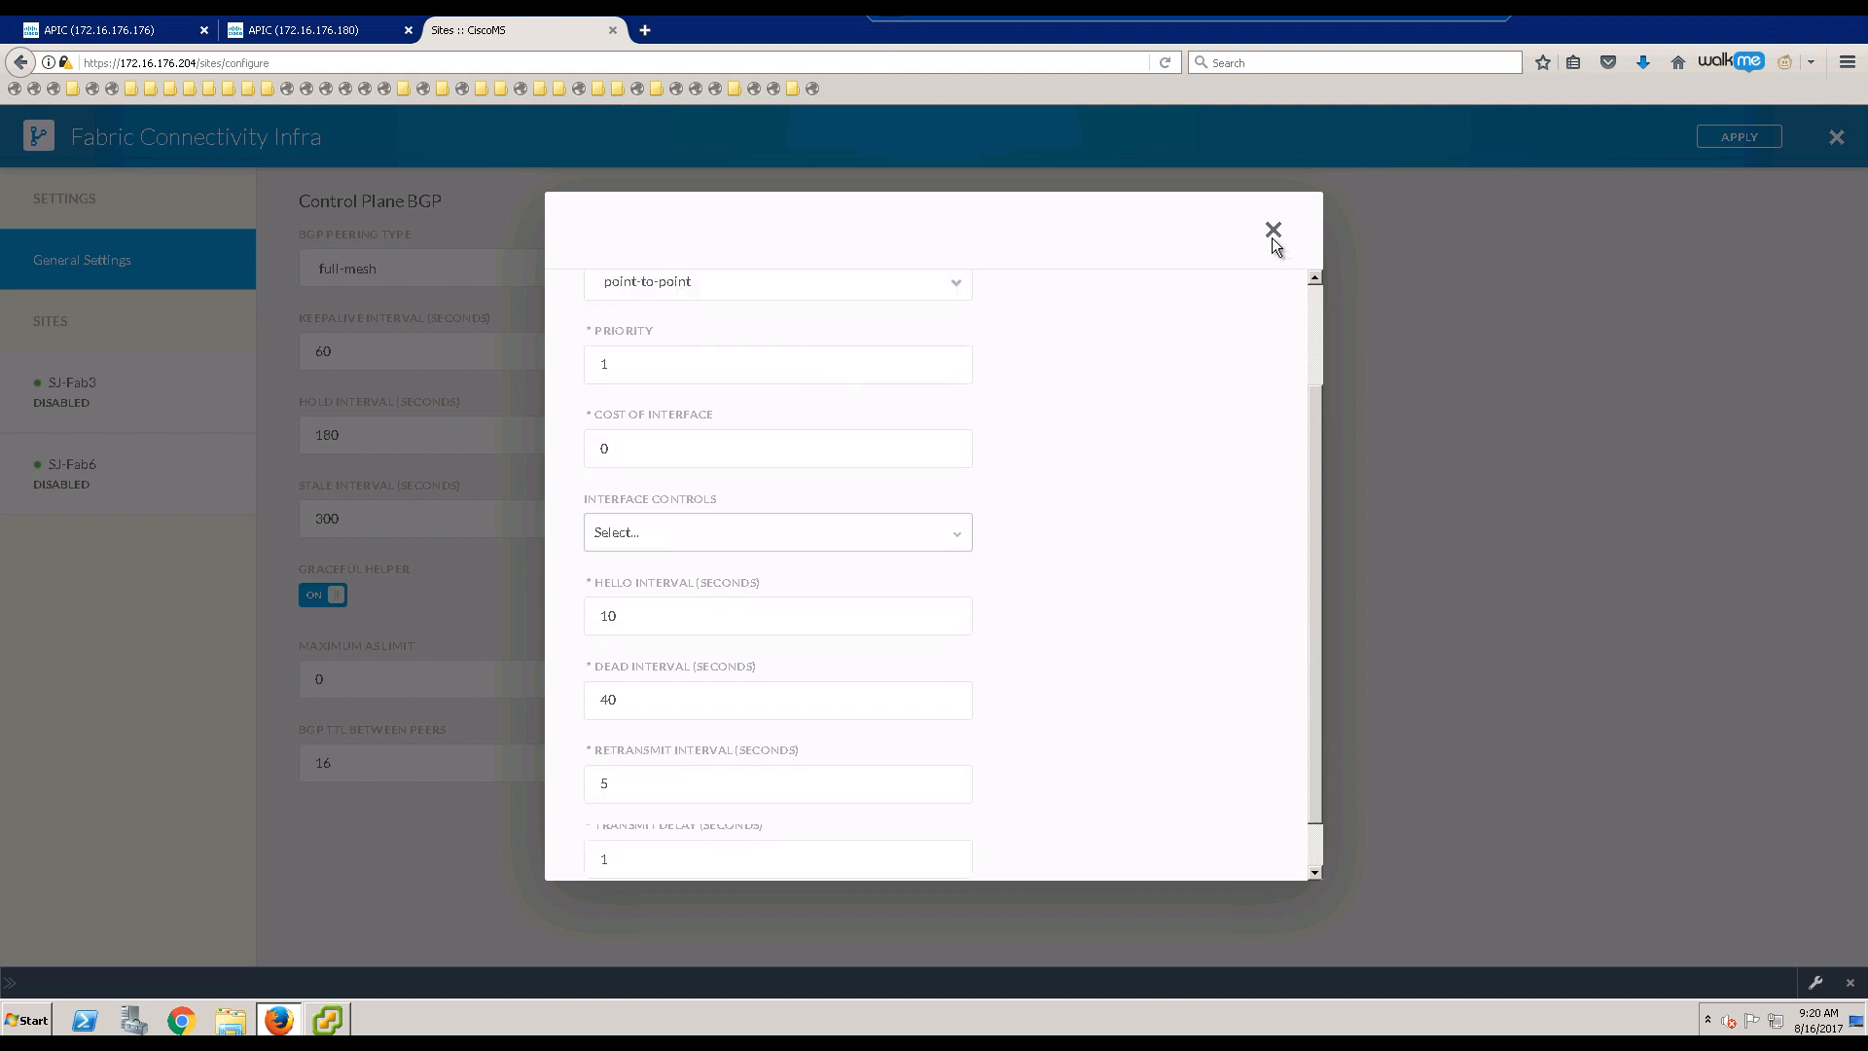
pyautogui.click(1272, 231)
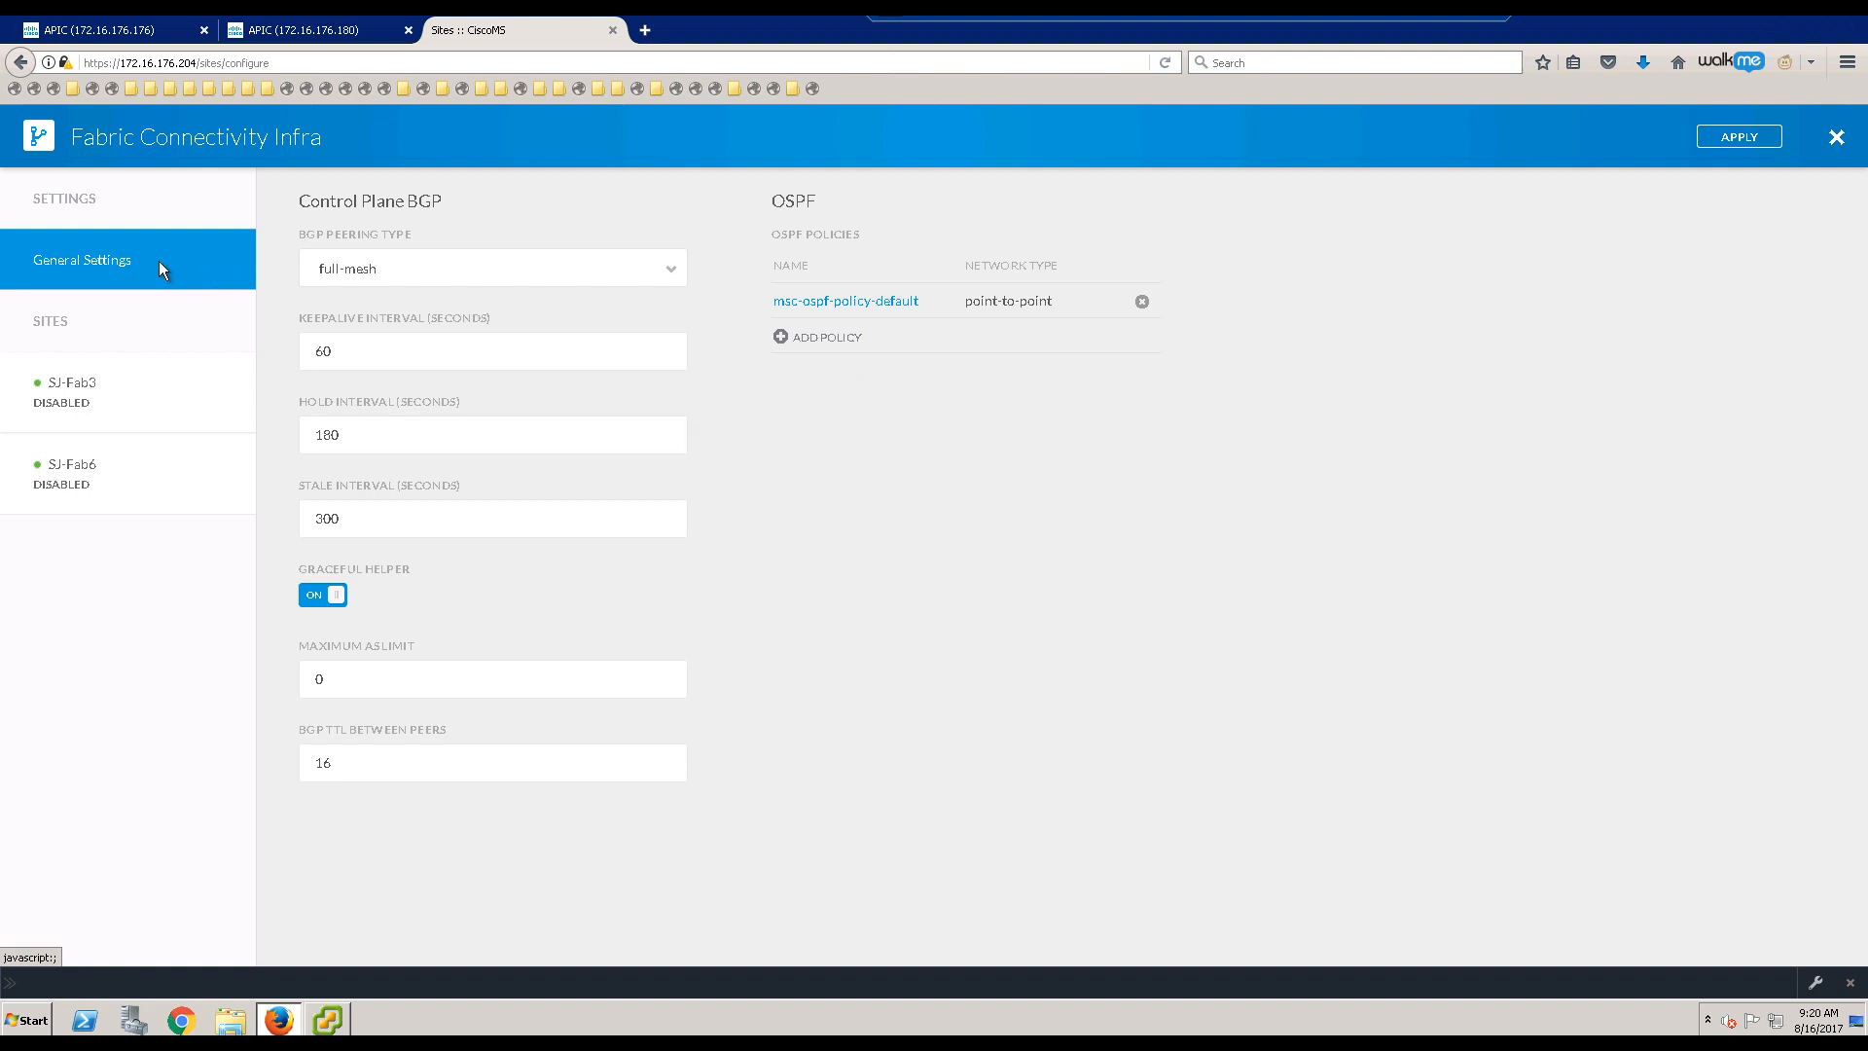
# Step: Turn on ACI Multi-Site for SJ-Fab3, keeping its APIC site ID of 3
pyautogui.click(98, 394)
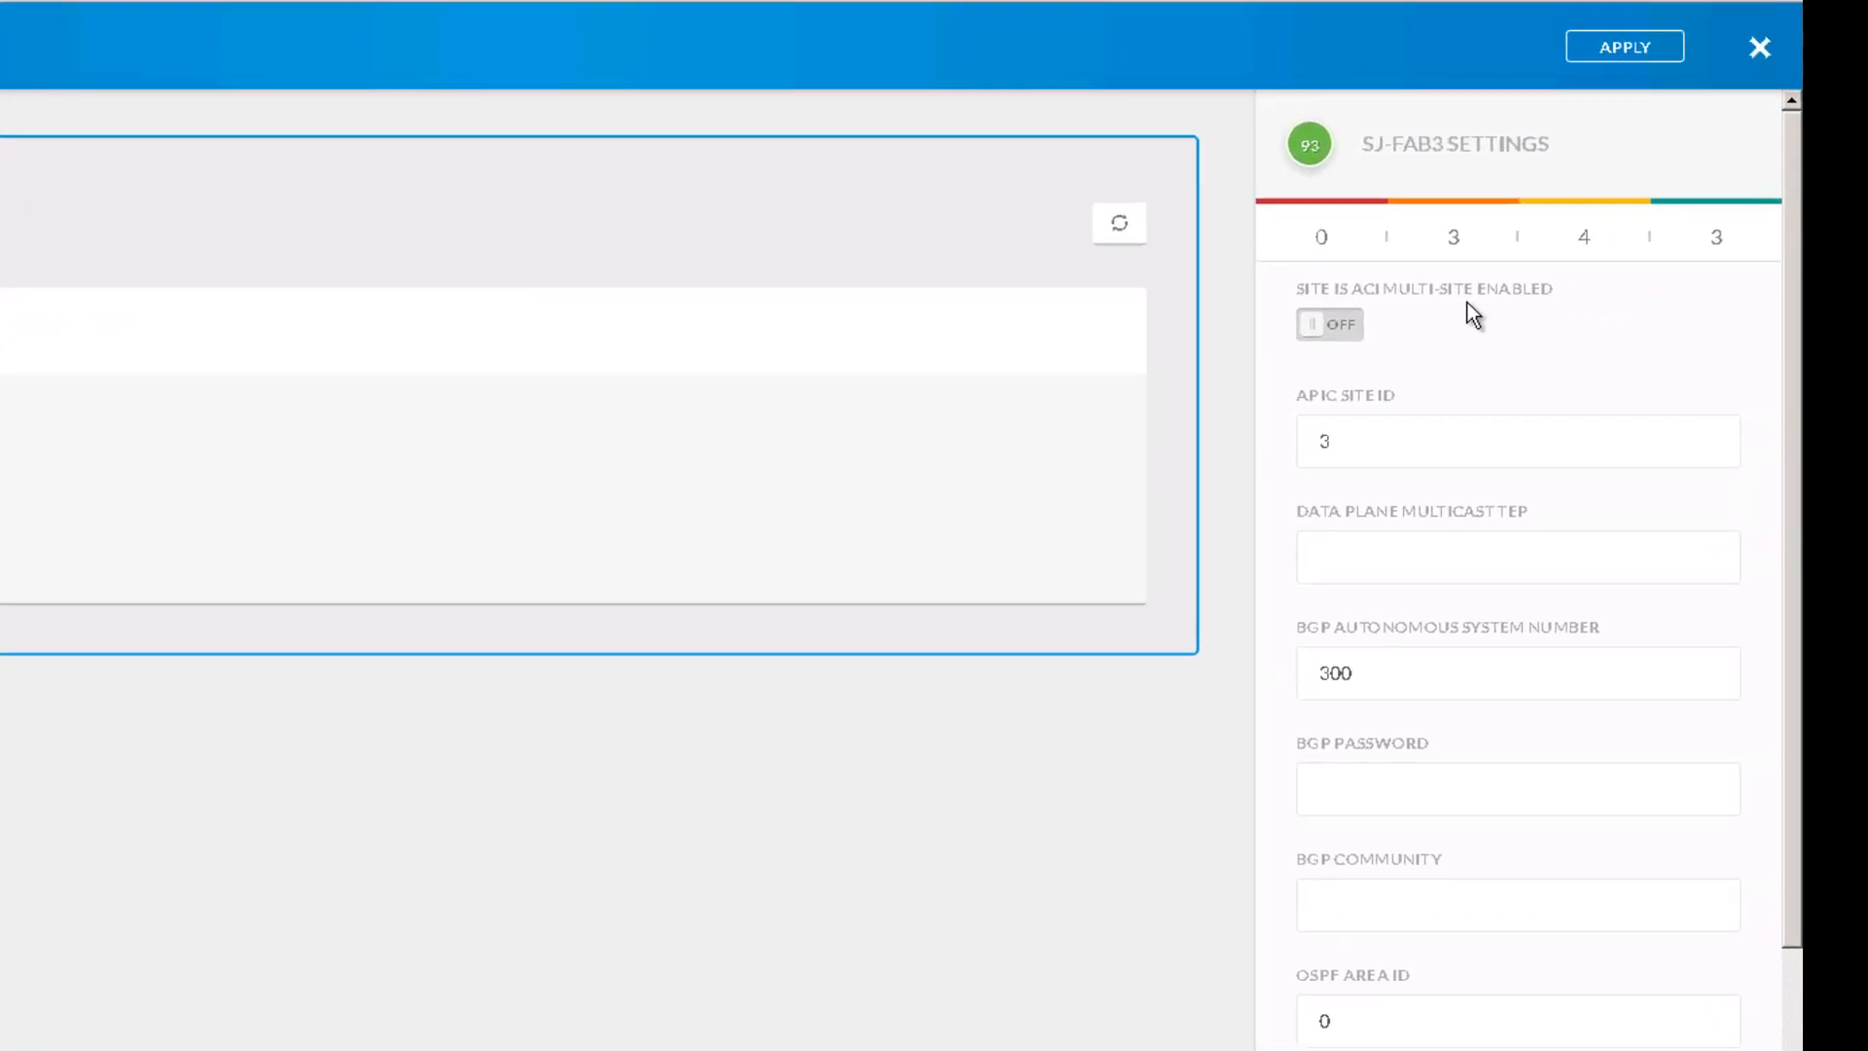
pyautogui.click(1339, 328)
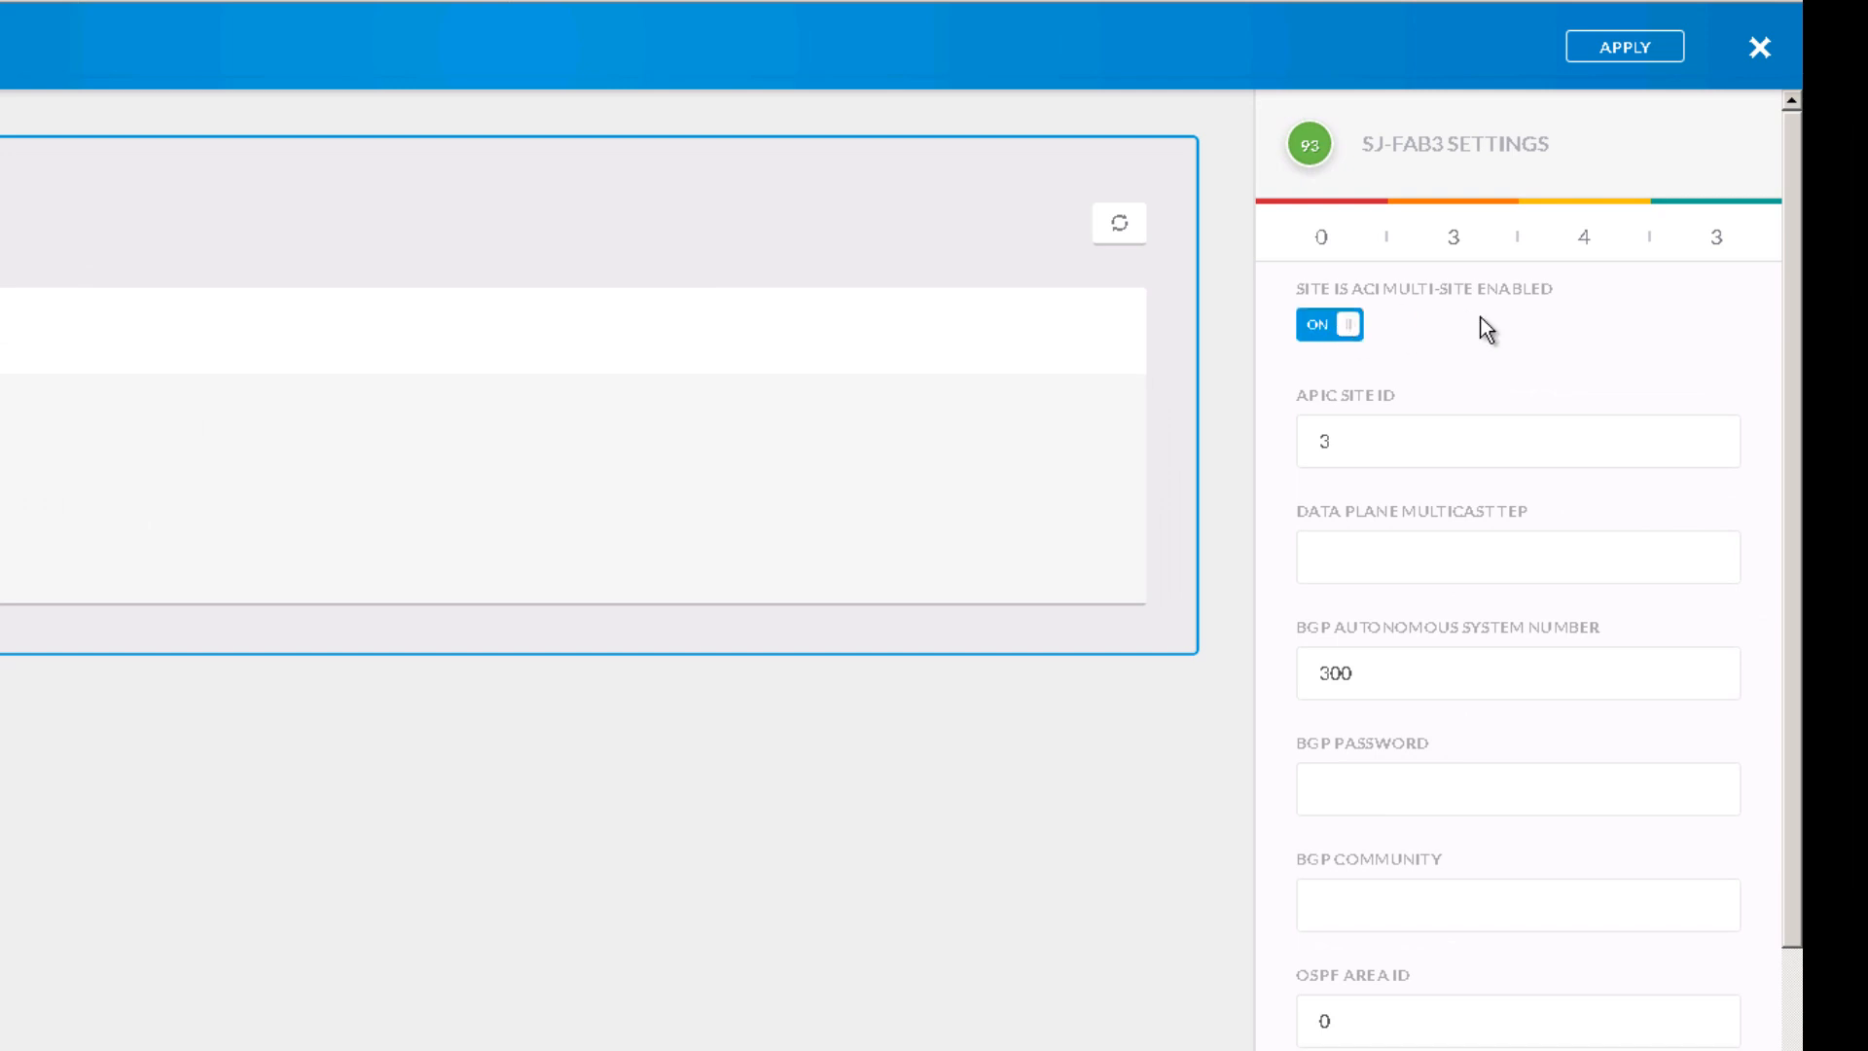
pyautogui.click(1359, 434)
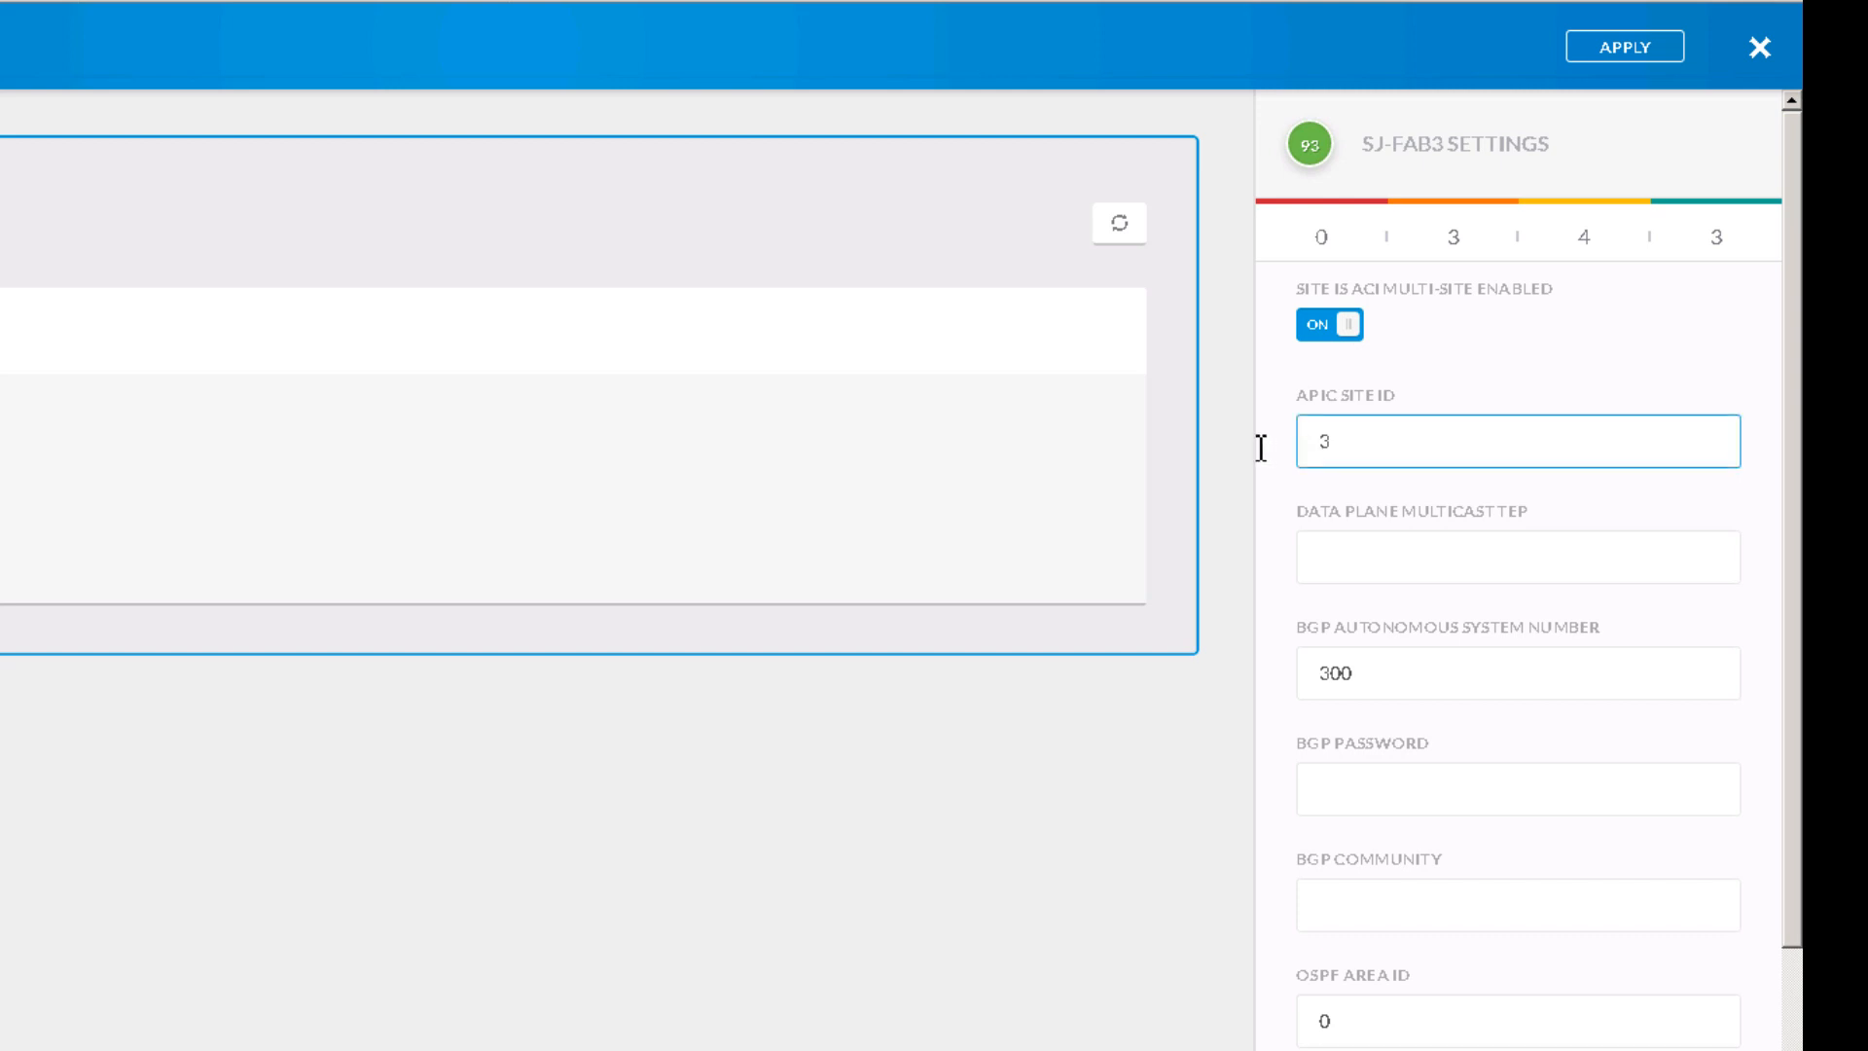
pyautogui.hotkey('ctrl', 'a')
pyautogui.click(1366, 551)
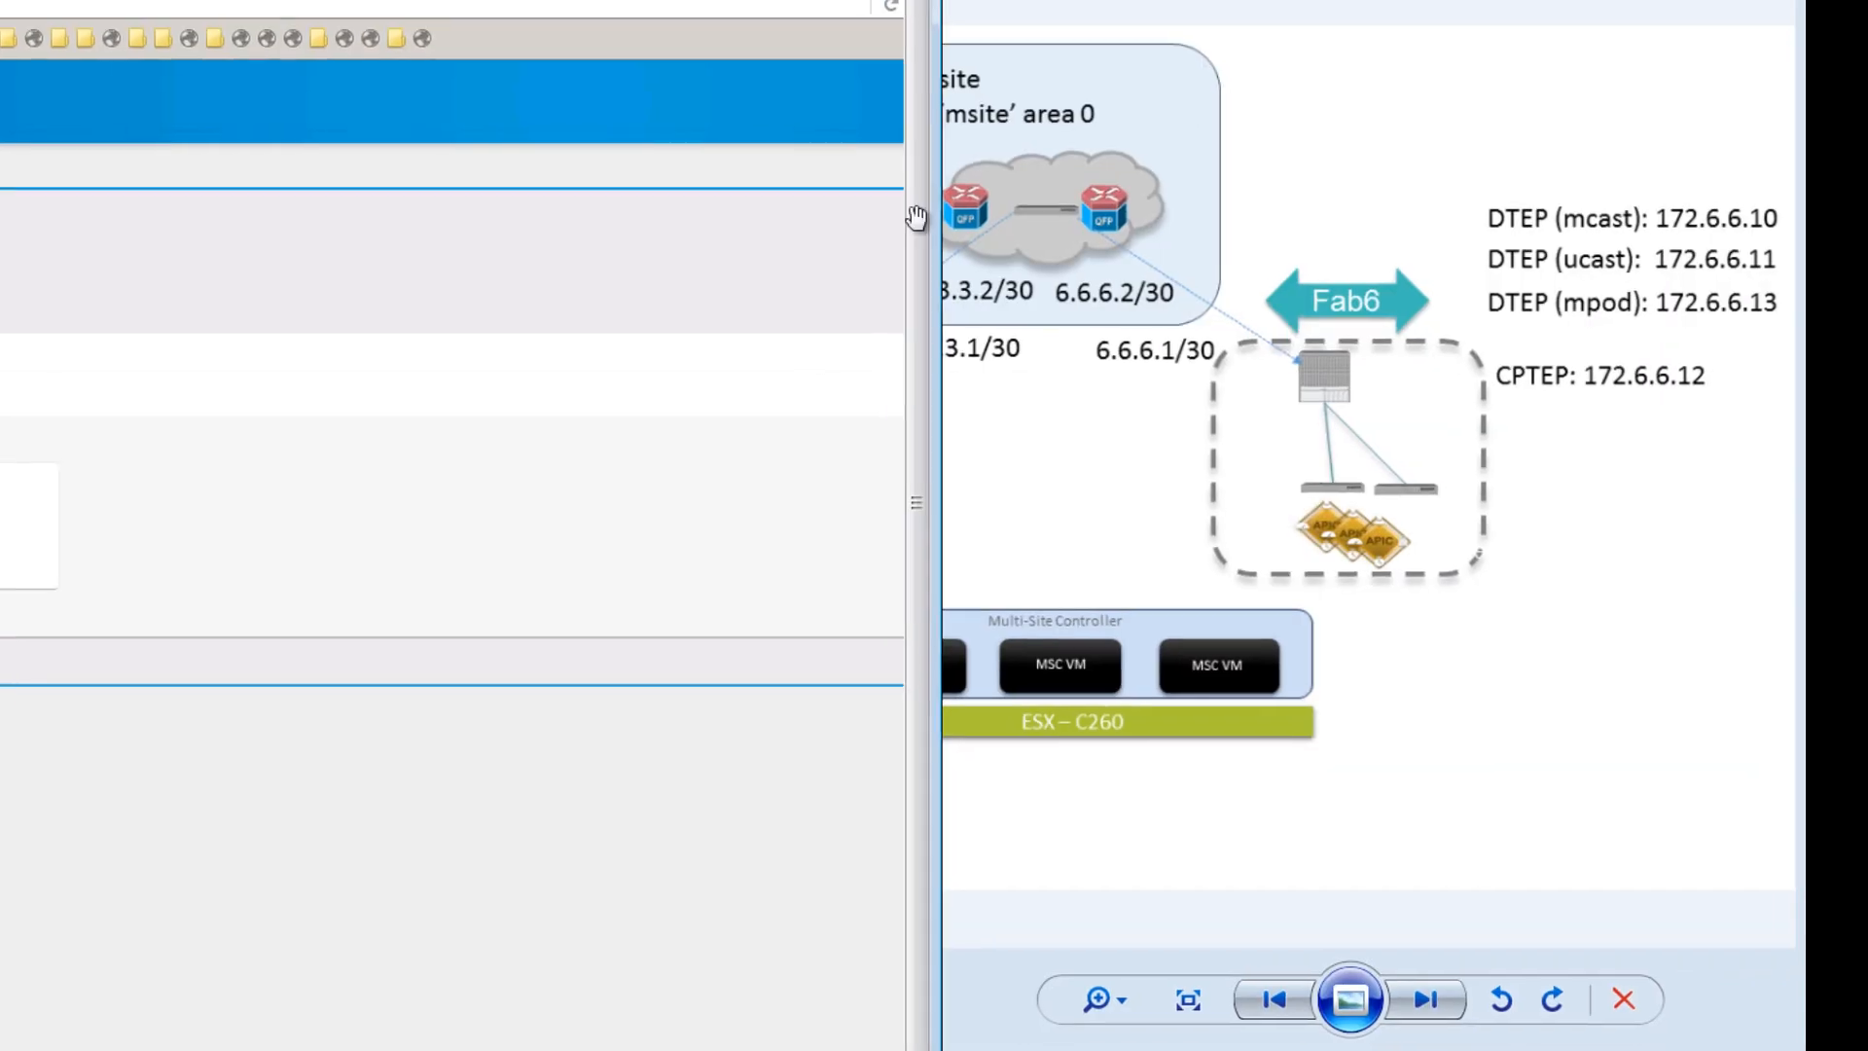
# Step: Enter 172.3.3.10 as SJ-Fab3's data plane multicast TEP, leaving BGP AS number 300
pyautogui.moveTo(425, 1048); pyautogui.dragTo(804, 1048)
pyautogui.moveTo(1236, 412); pyautogui.dragTo(1656, 423)
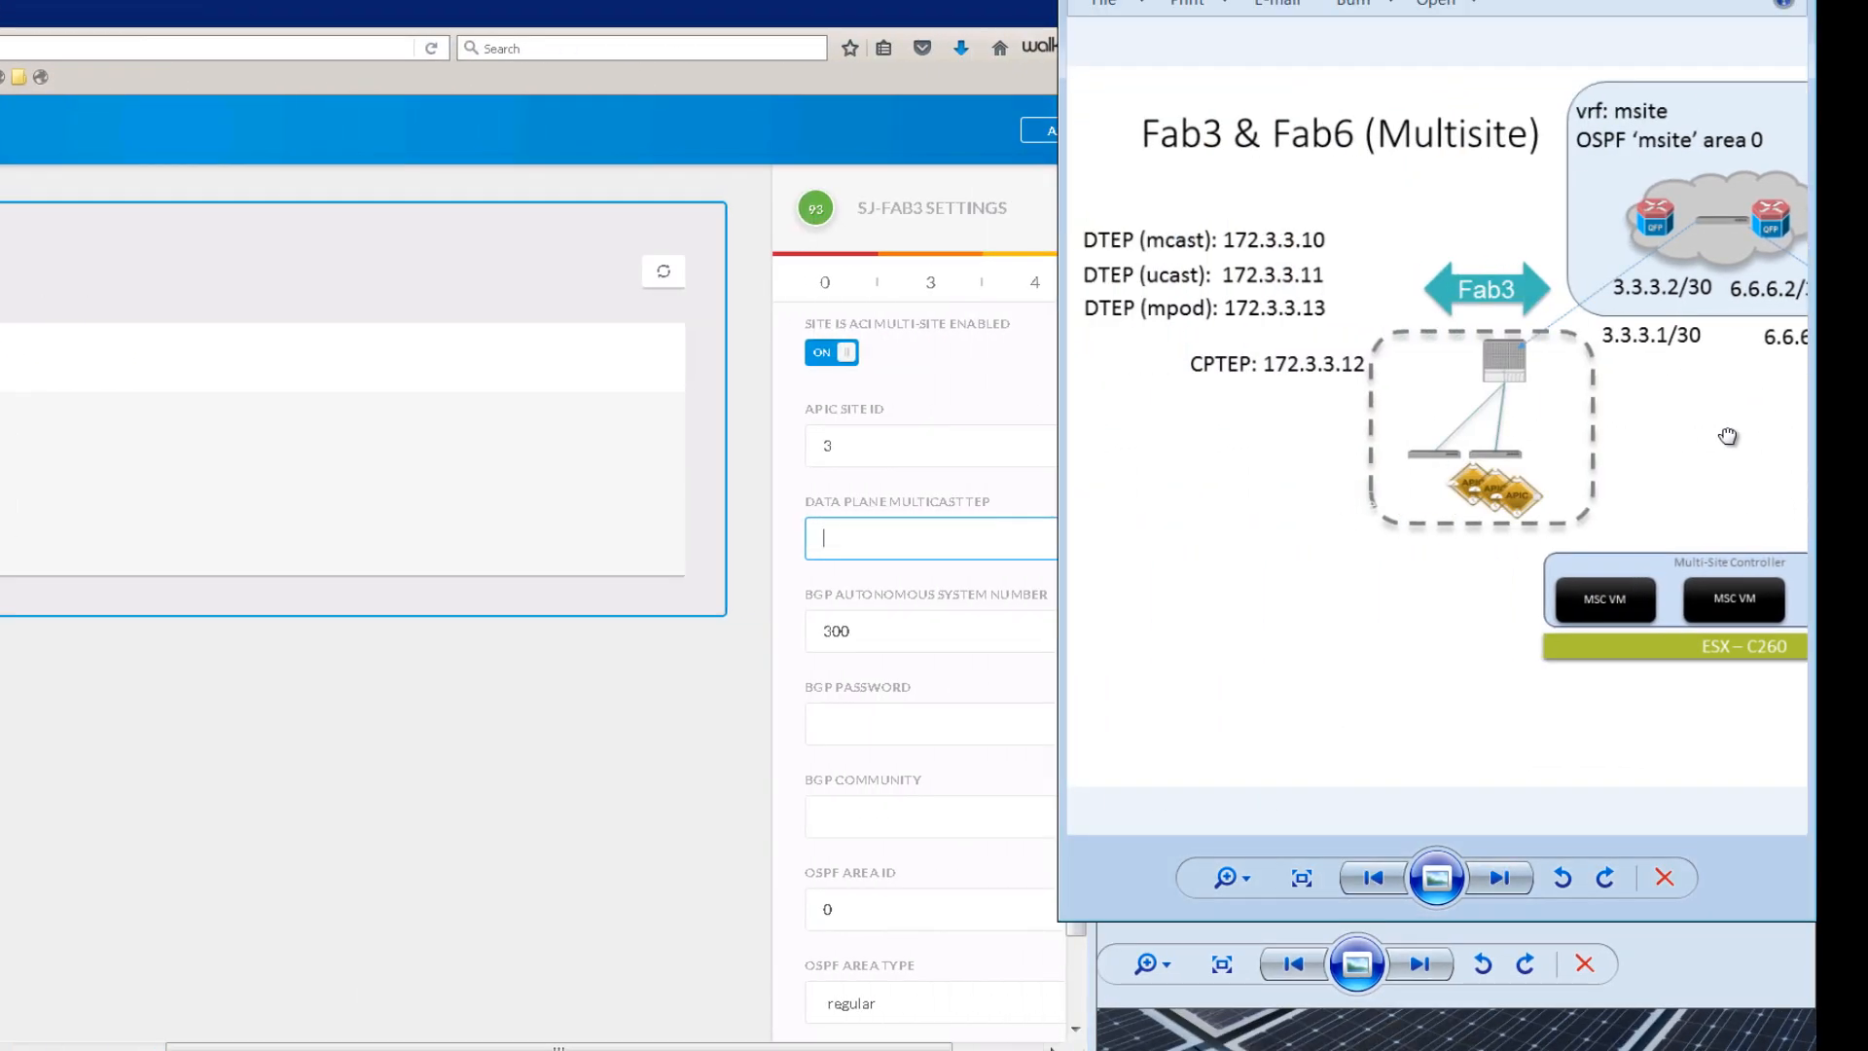
pyautogui.click(848, 548)
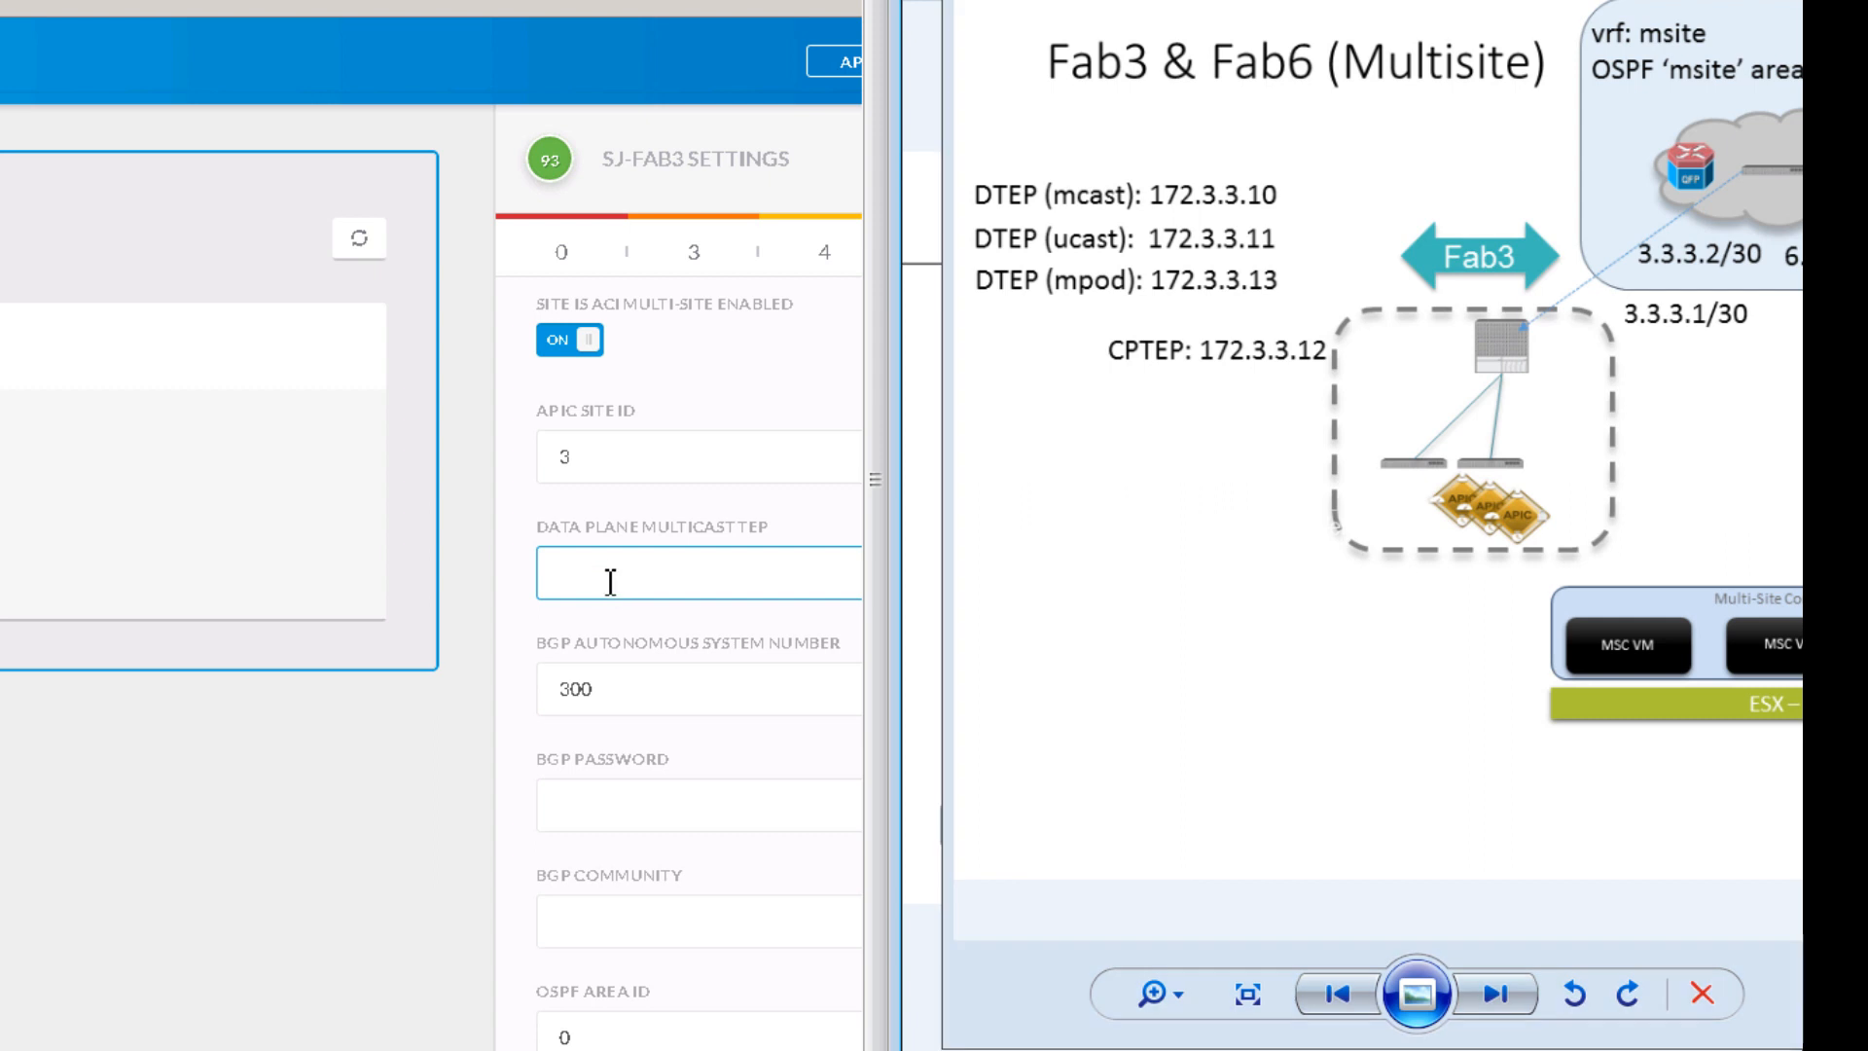
pyautogui.write('172.3.3.10')
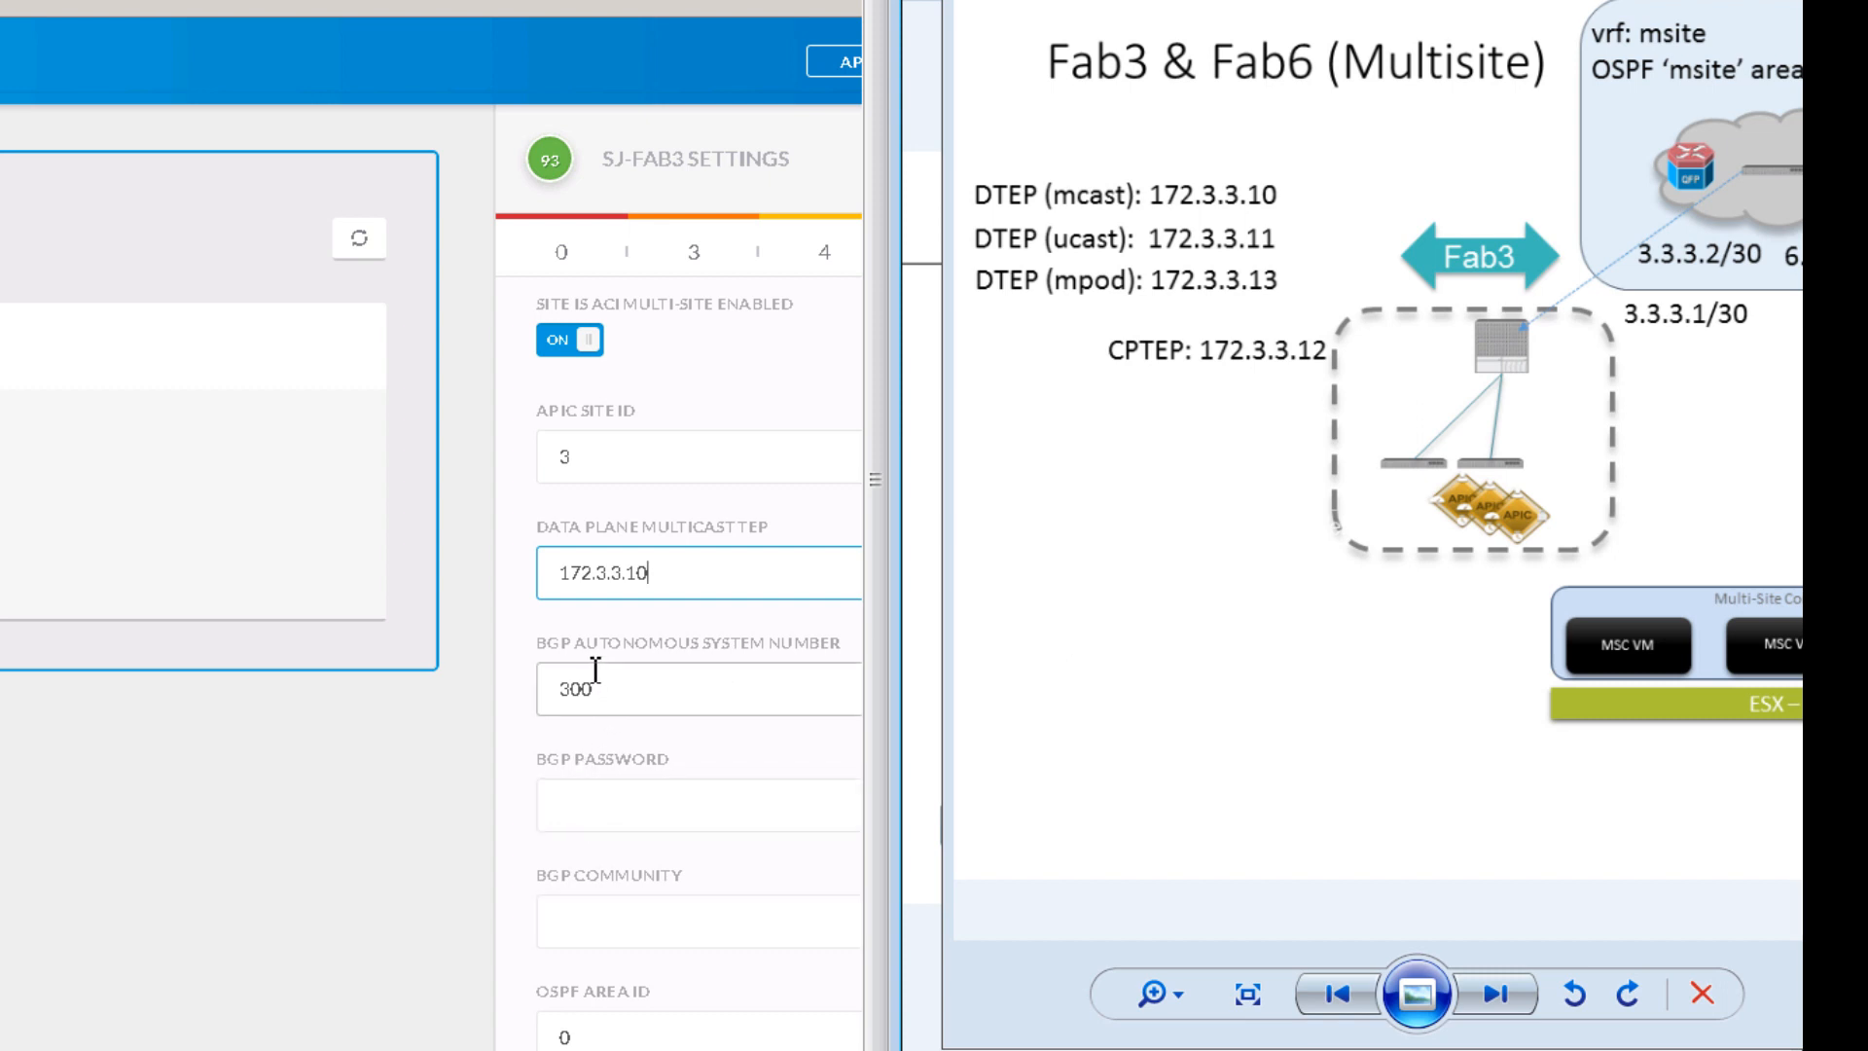
pyautogui.press('Tab')
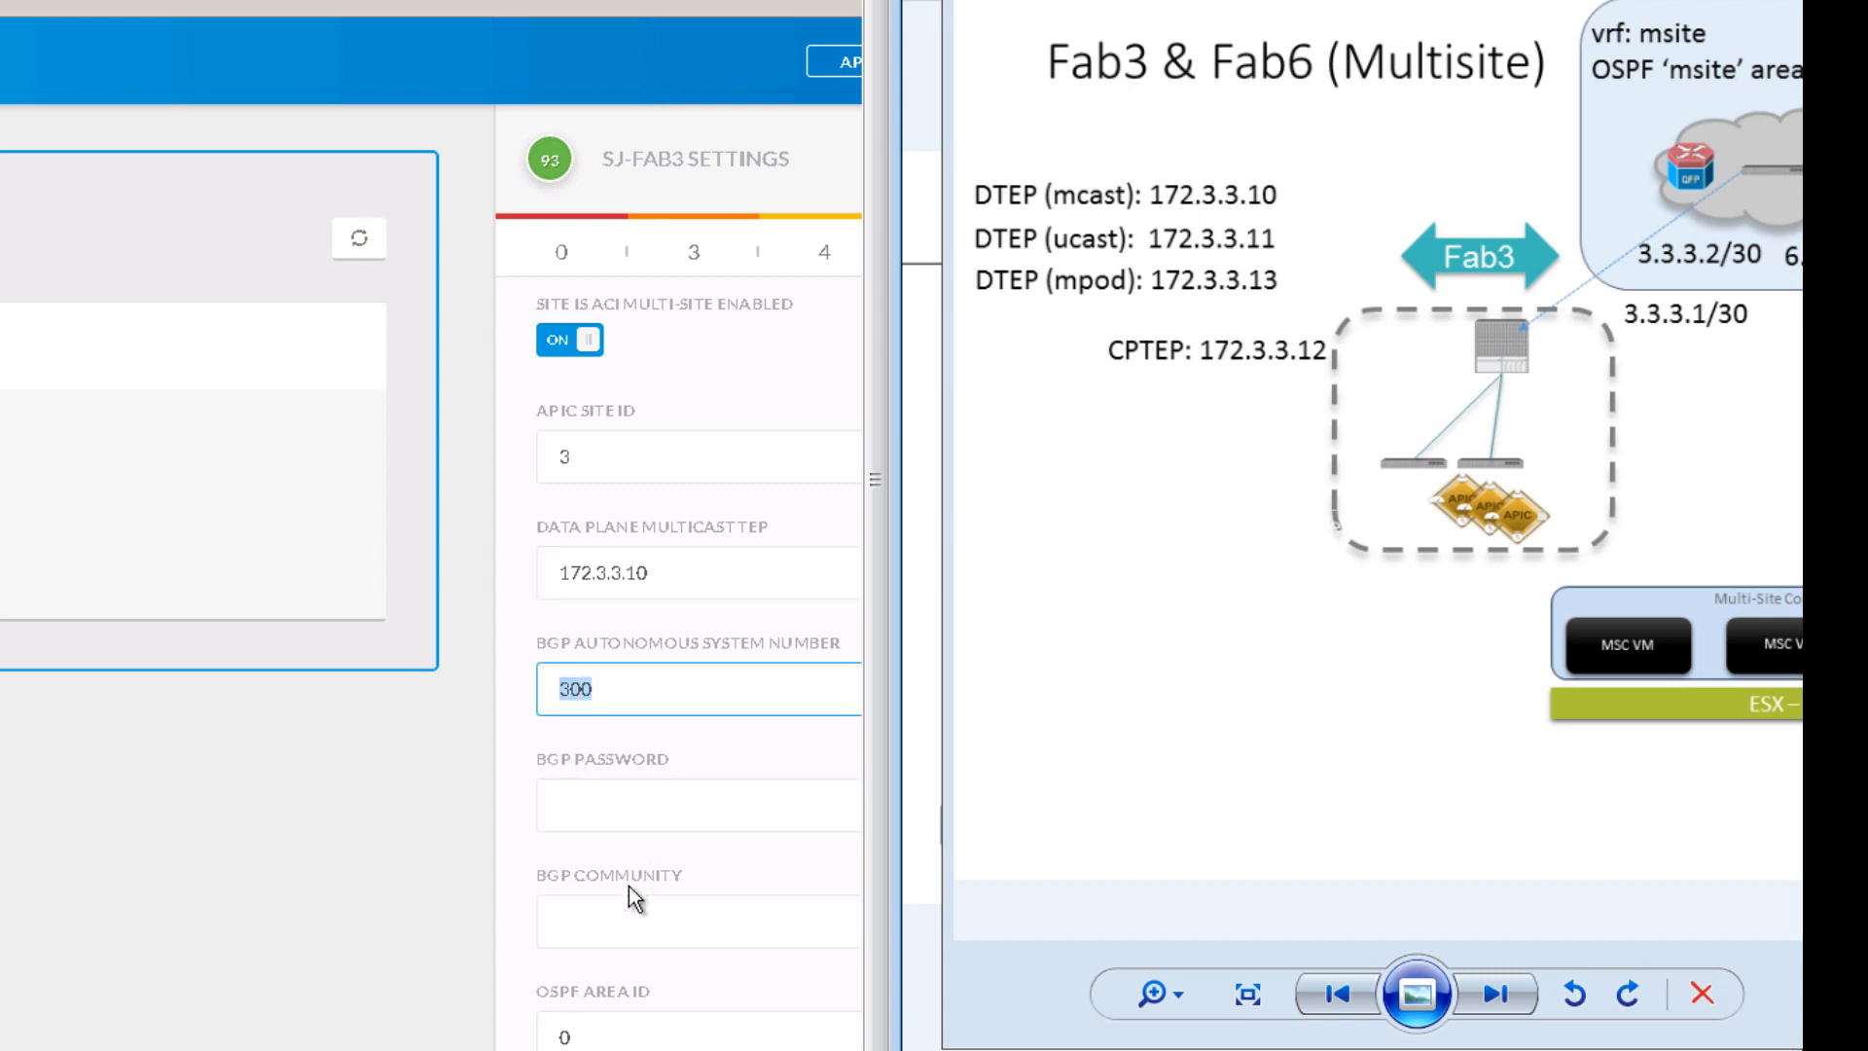
pyautogui.scroll(-1, 629, 887)
pyautogui.scroll(-2, 634, 872)
pyautogui.click(627, 778)
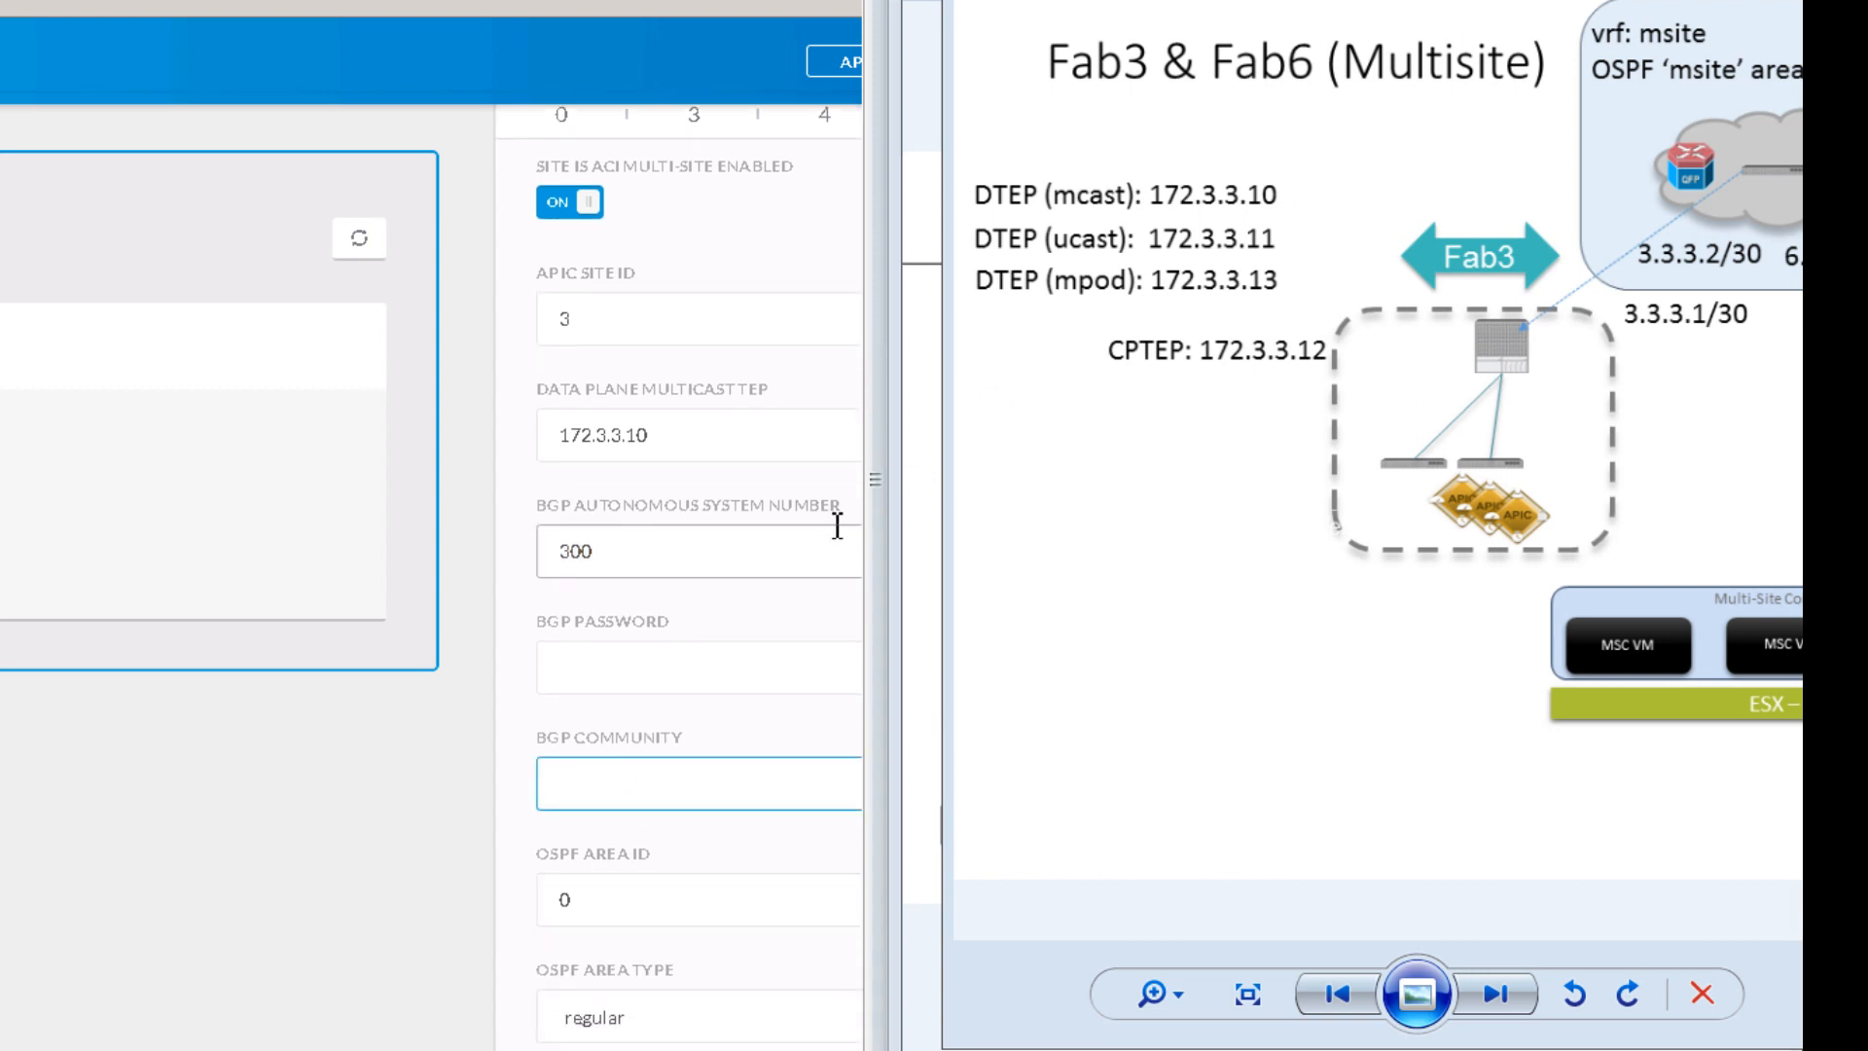
# Step: Paste the default BGP community and keep OSPF area 0 as a regular area type
pyautogui.write('unknown:unknown:0:0')
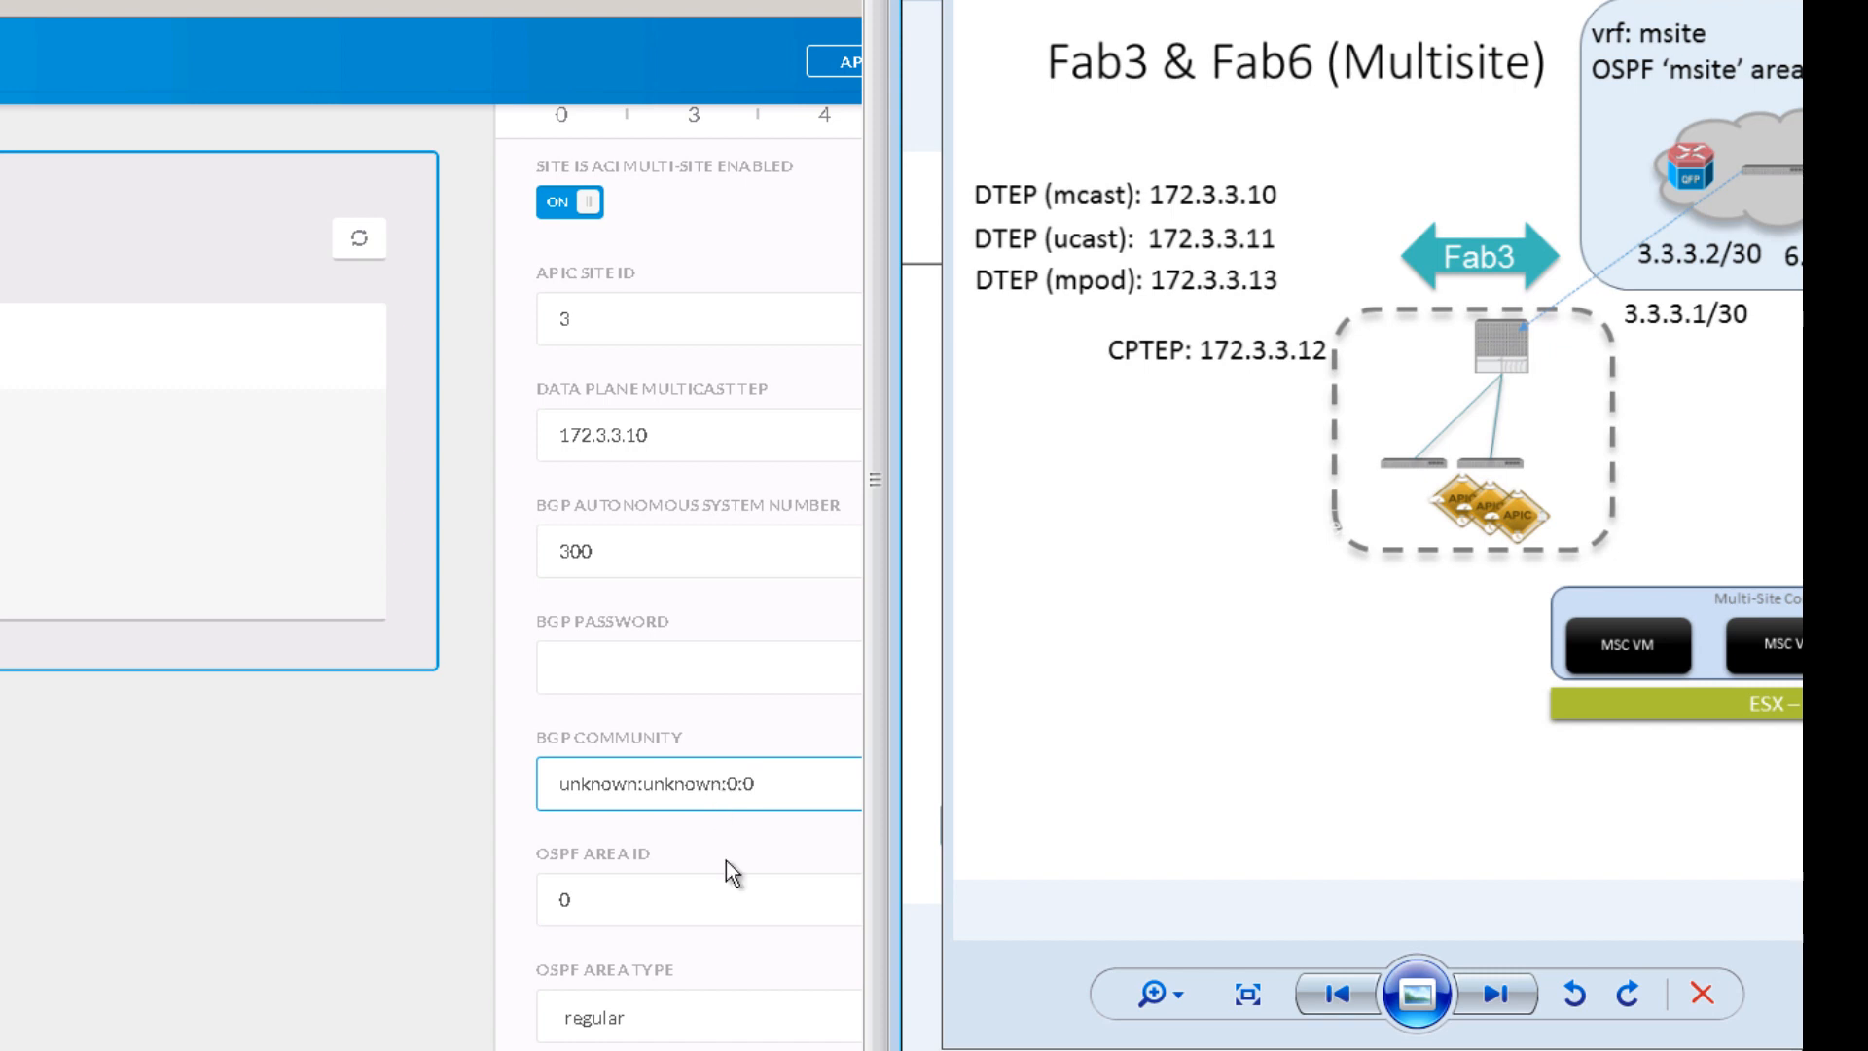
pyautogui.doubleClick(632, 888)
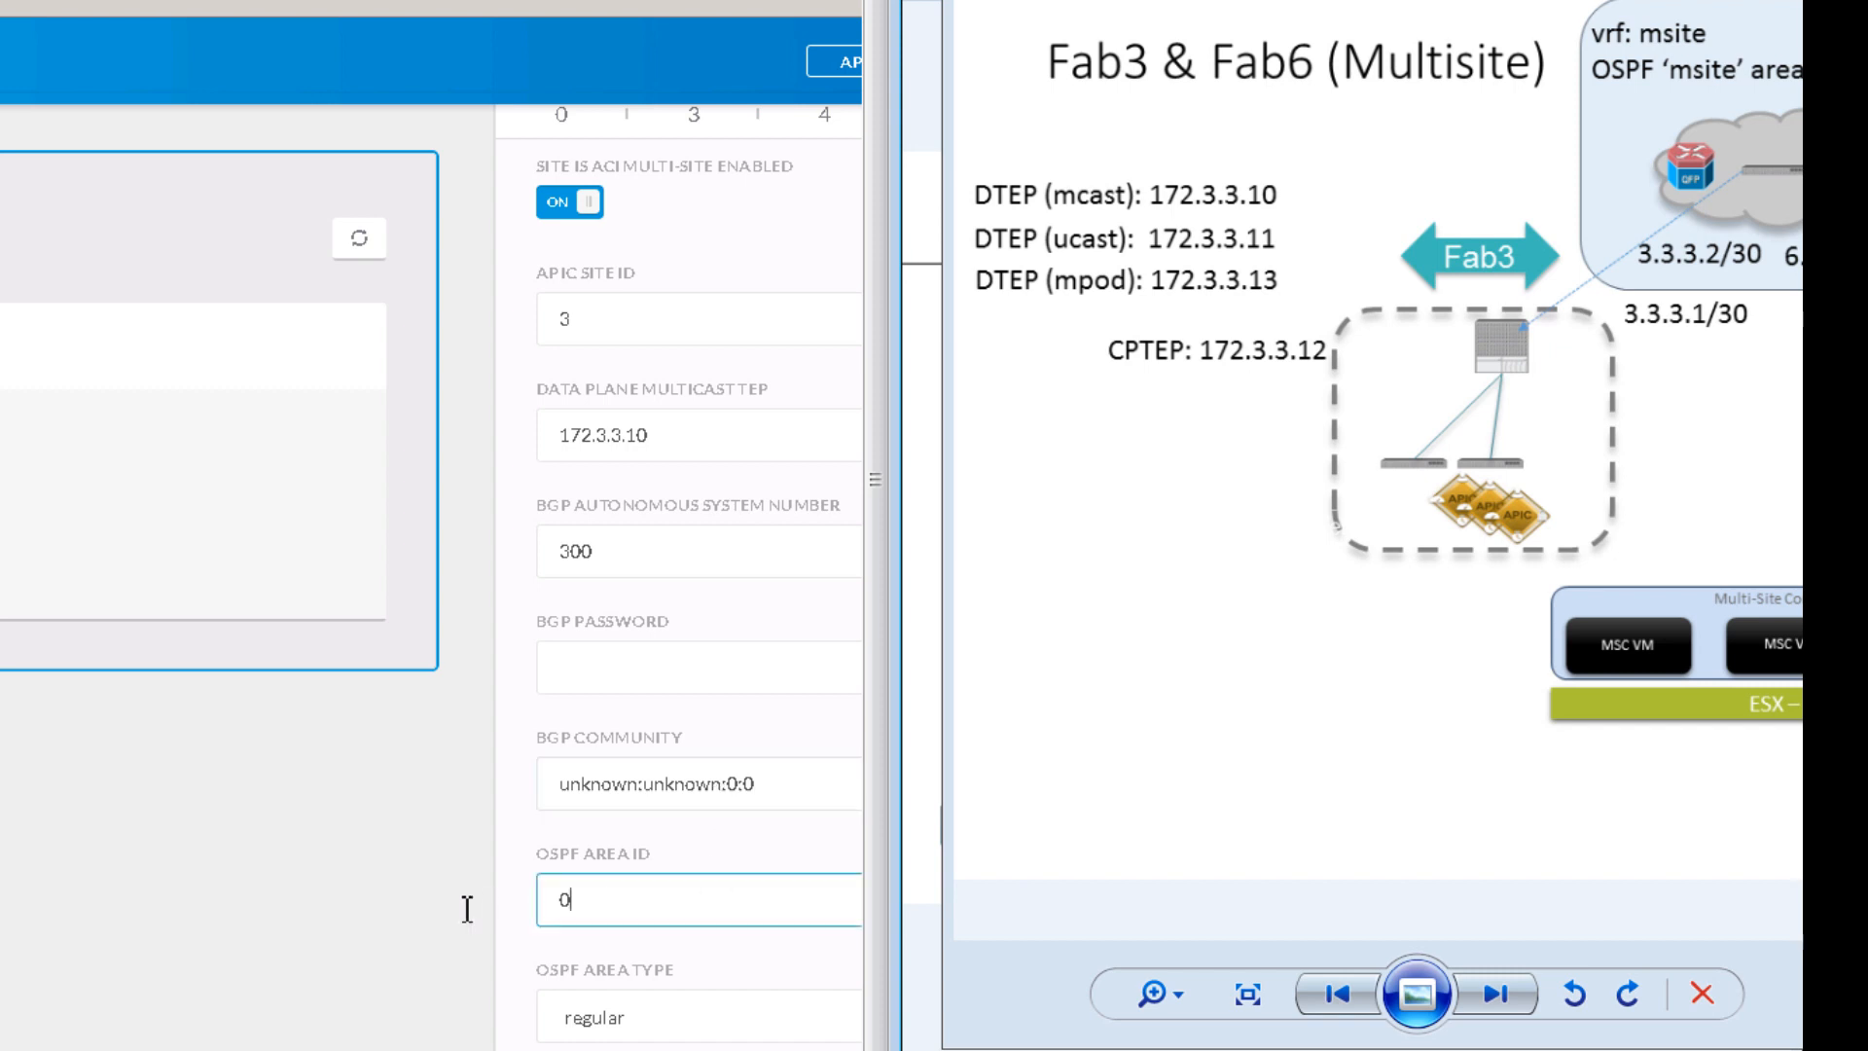
pyautogui.scroll(-2, 677, 990)
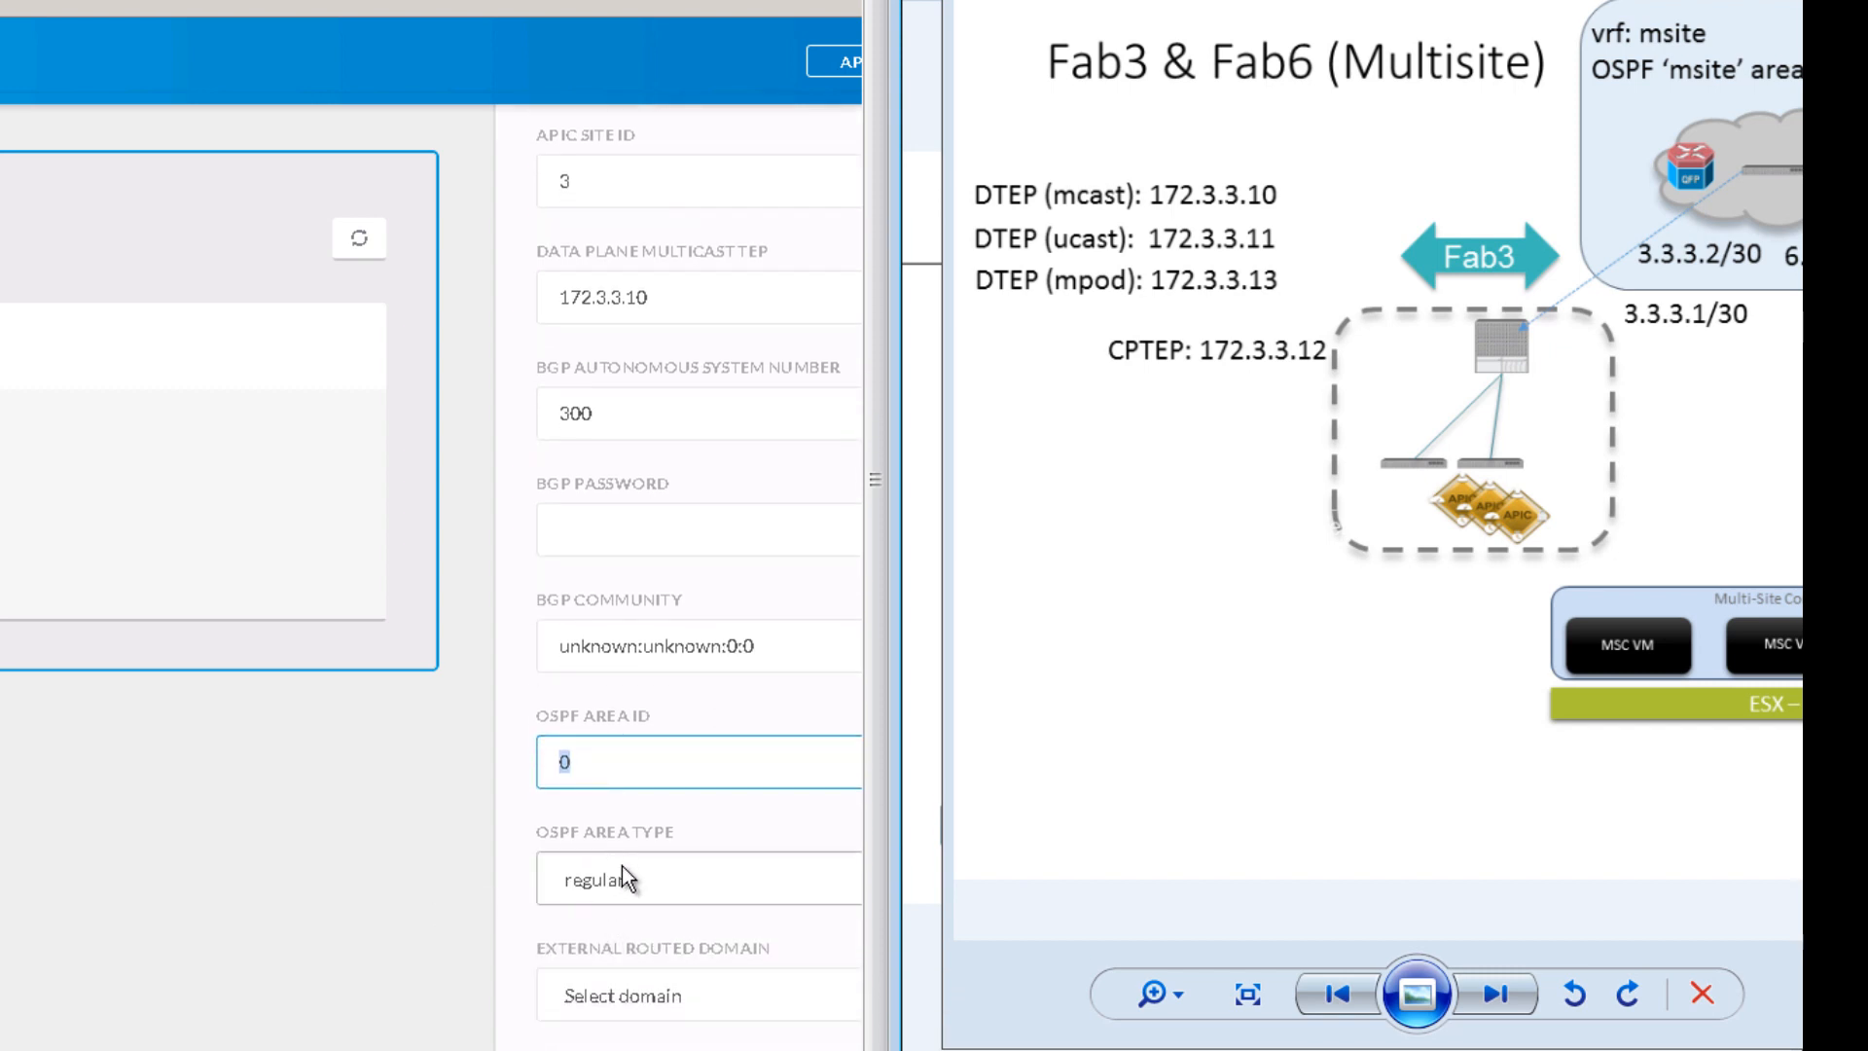
pyautogui.click(652, 877)
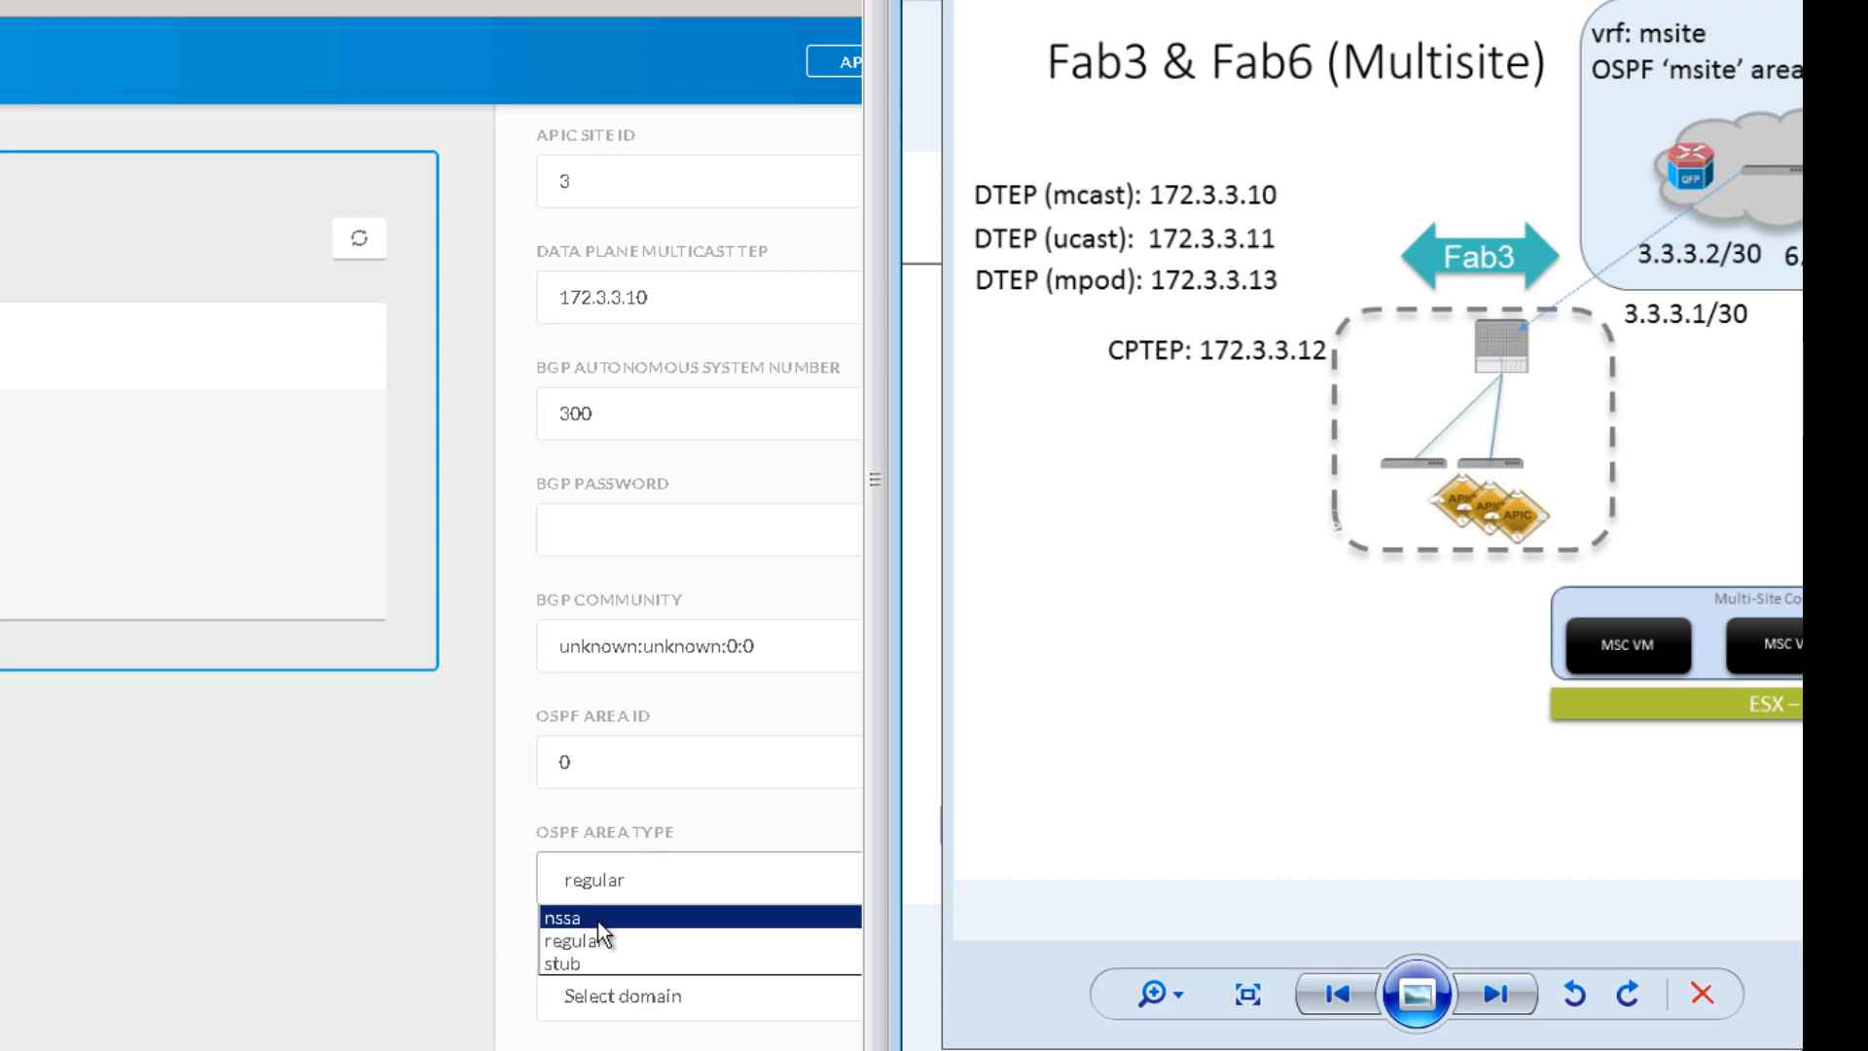
pyautogui.click(396, 908)
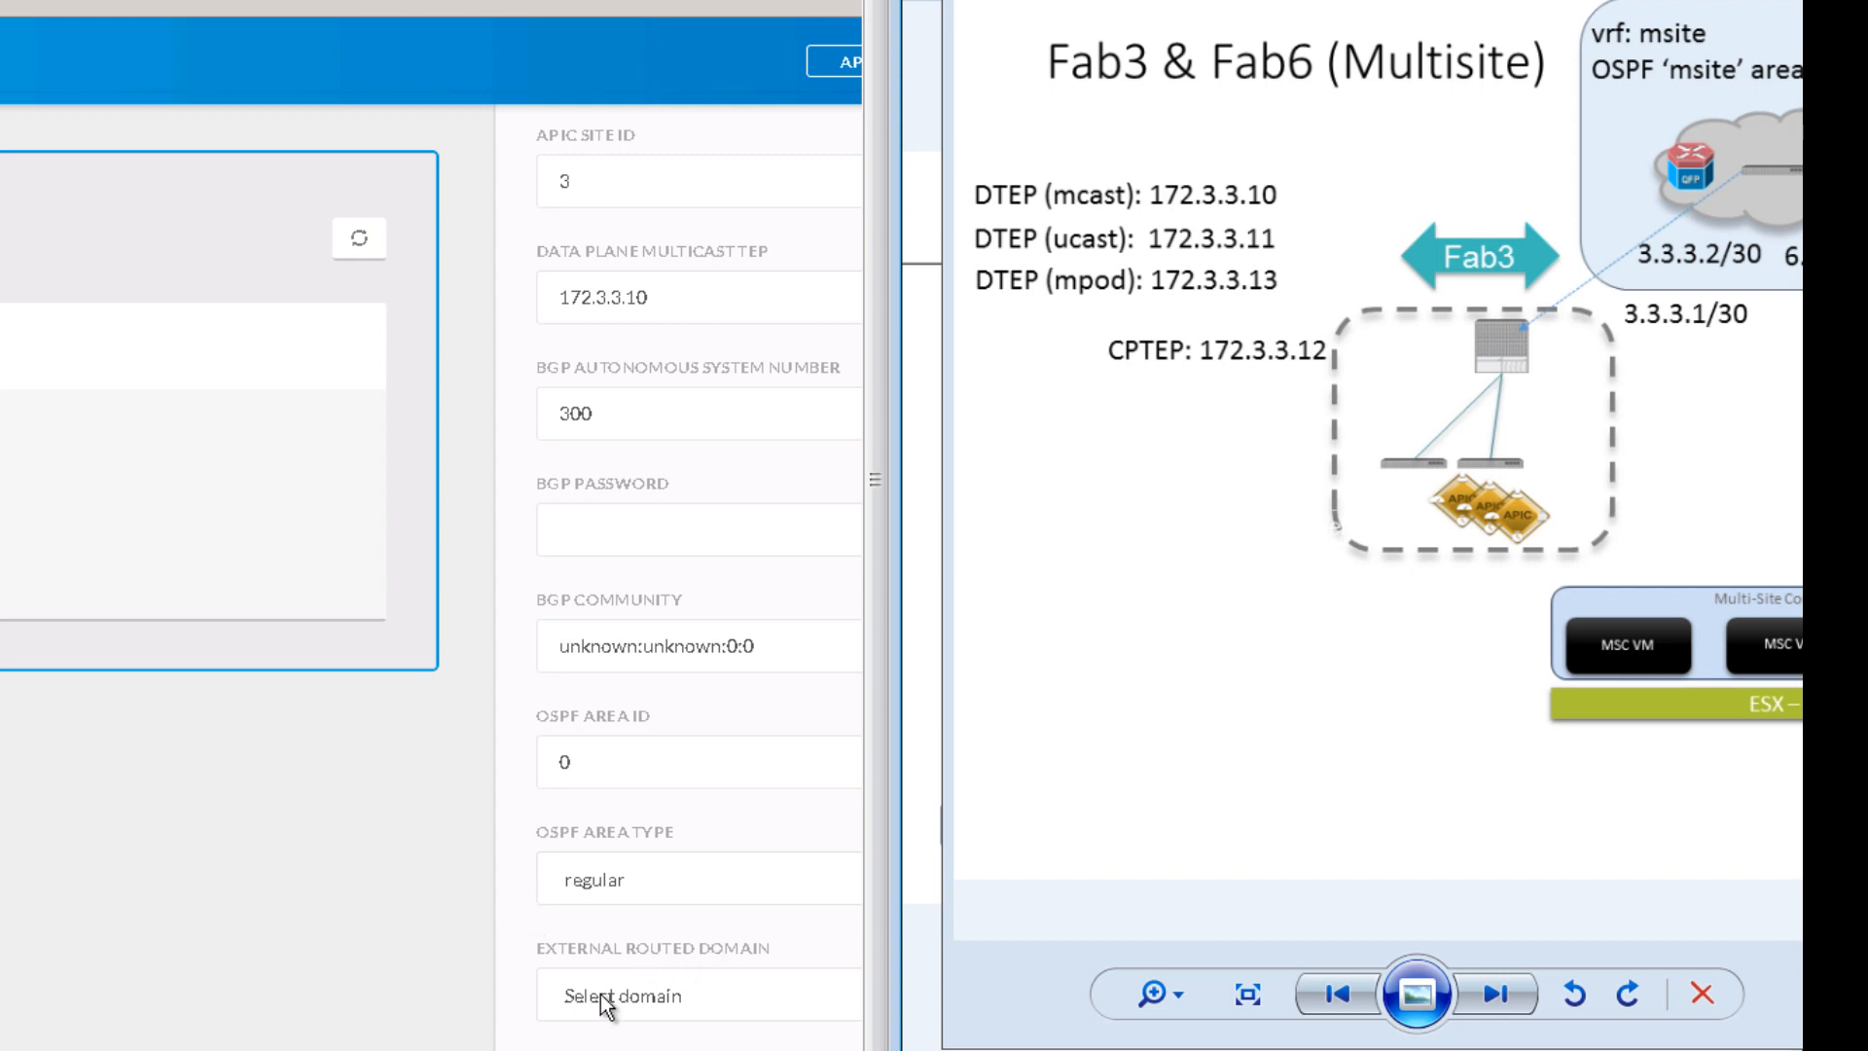
# Step: Select msite-l3 as SJ-Fab3's external routed domain
pyautogui.click(698, 989)
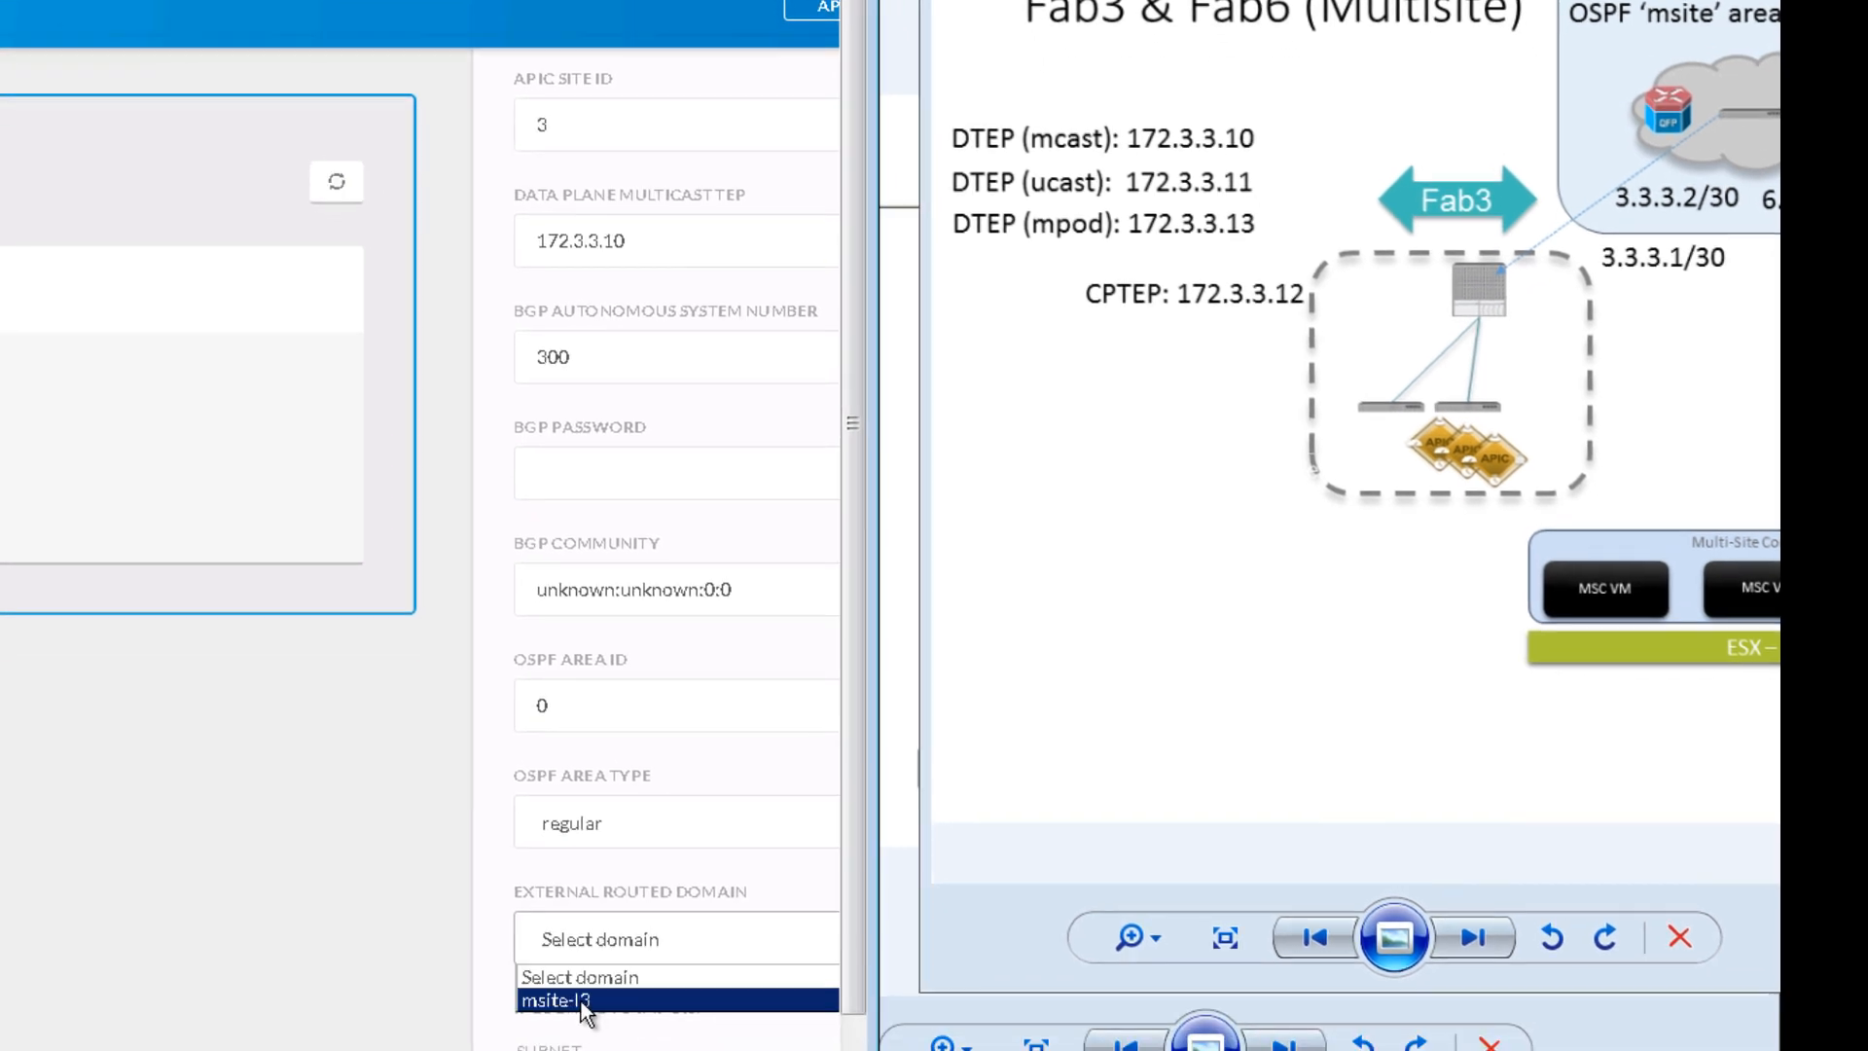
pyautogui.click(582, 1000)
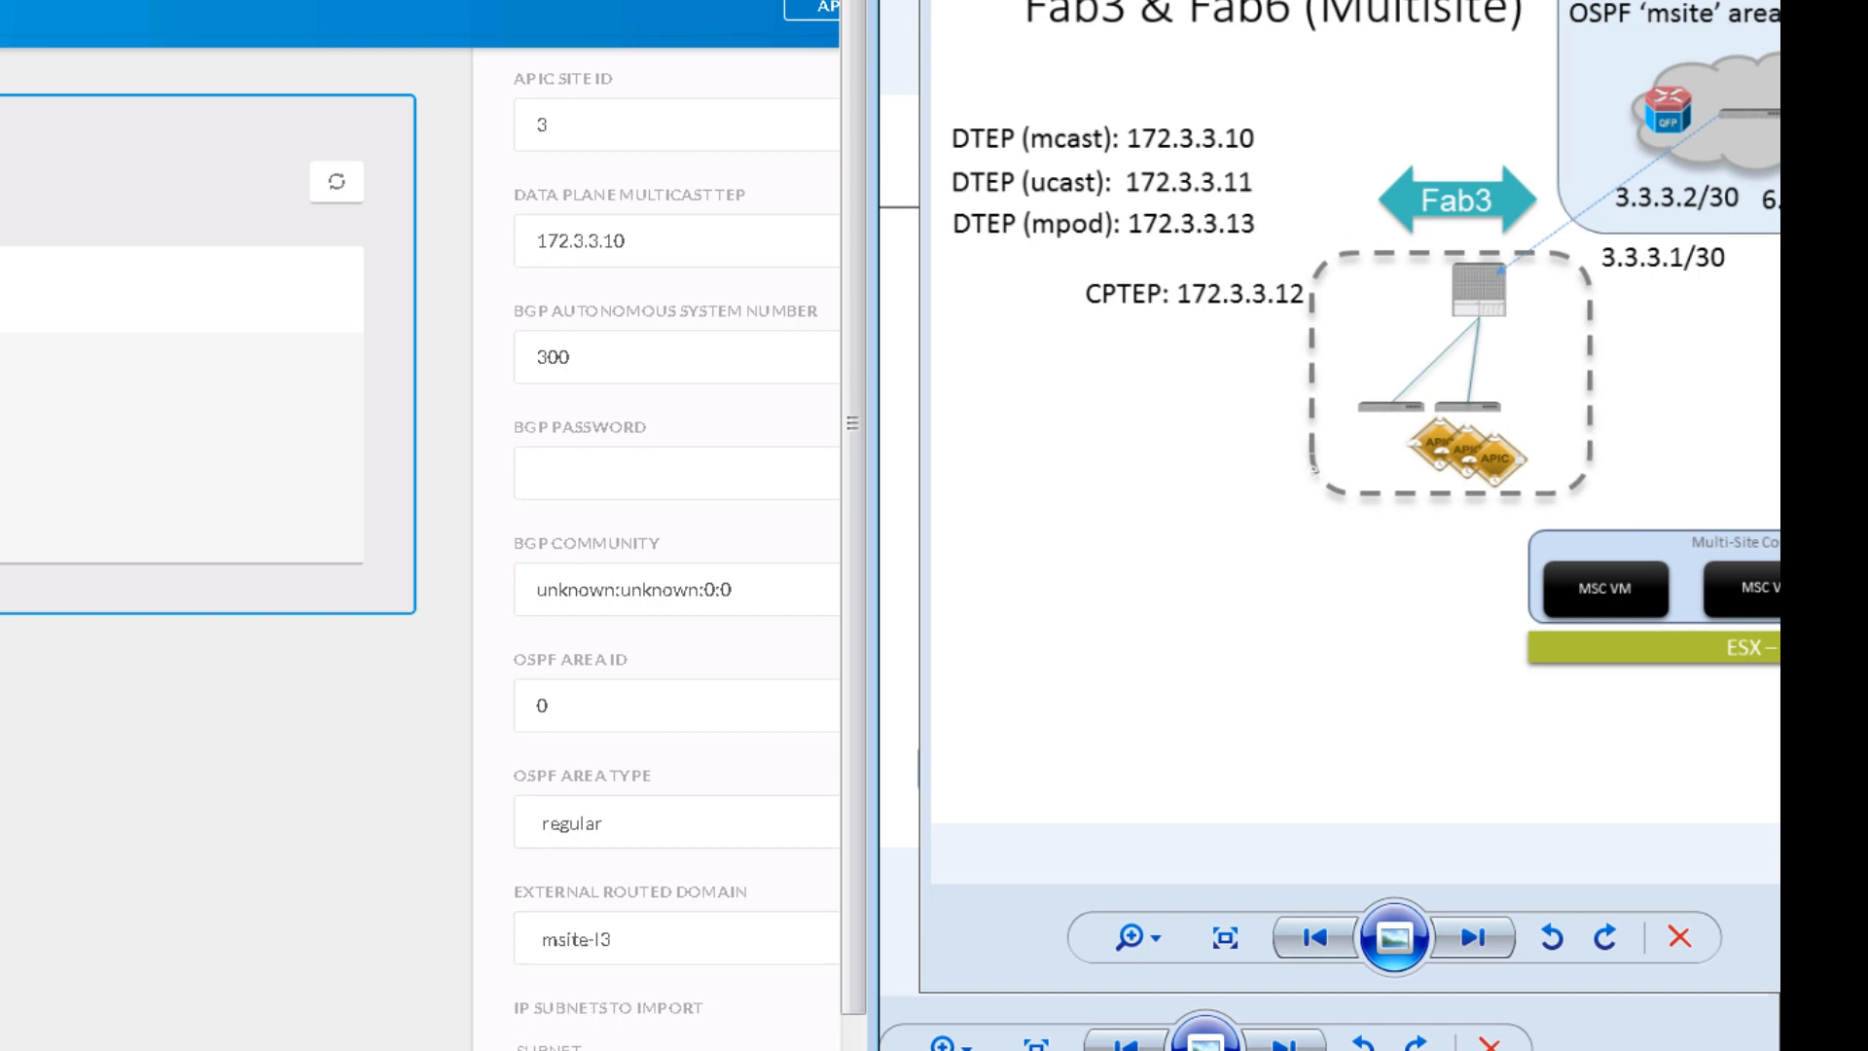
pyautogui.hscroll(-3, 420, 525)
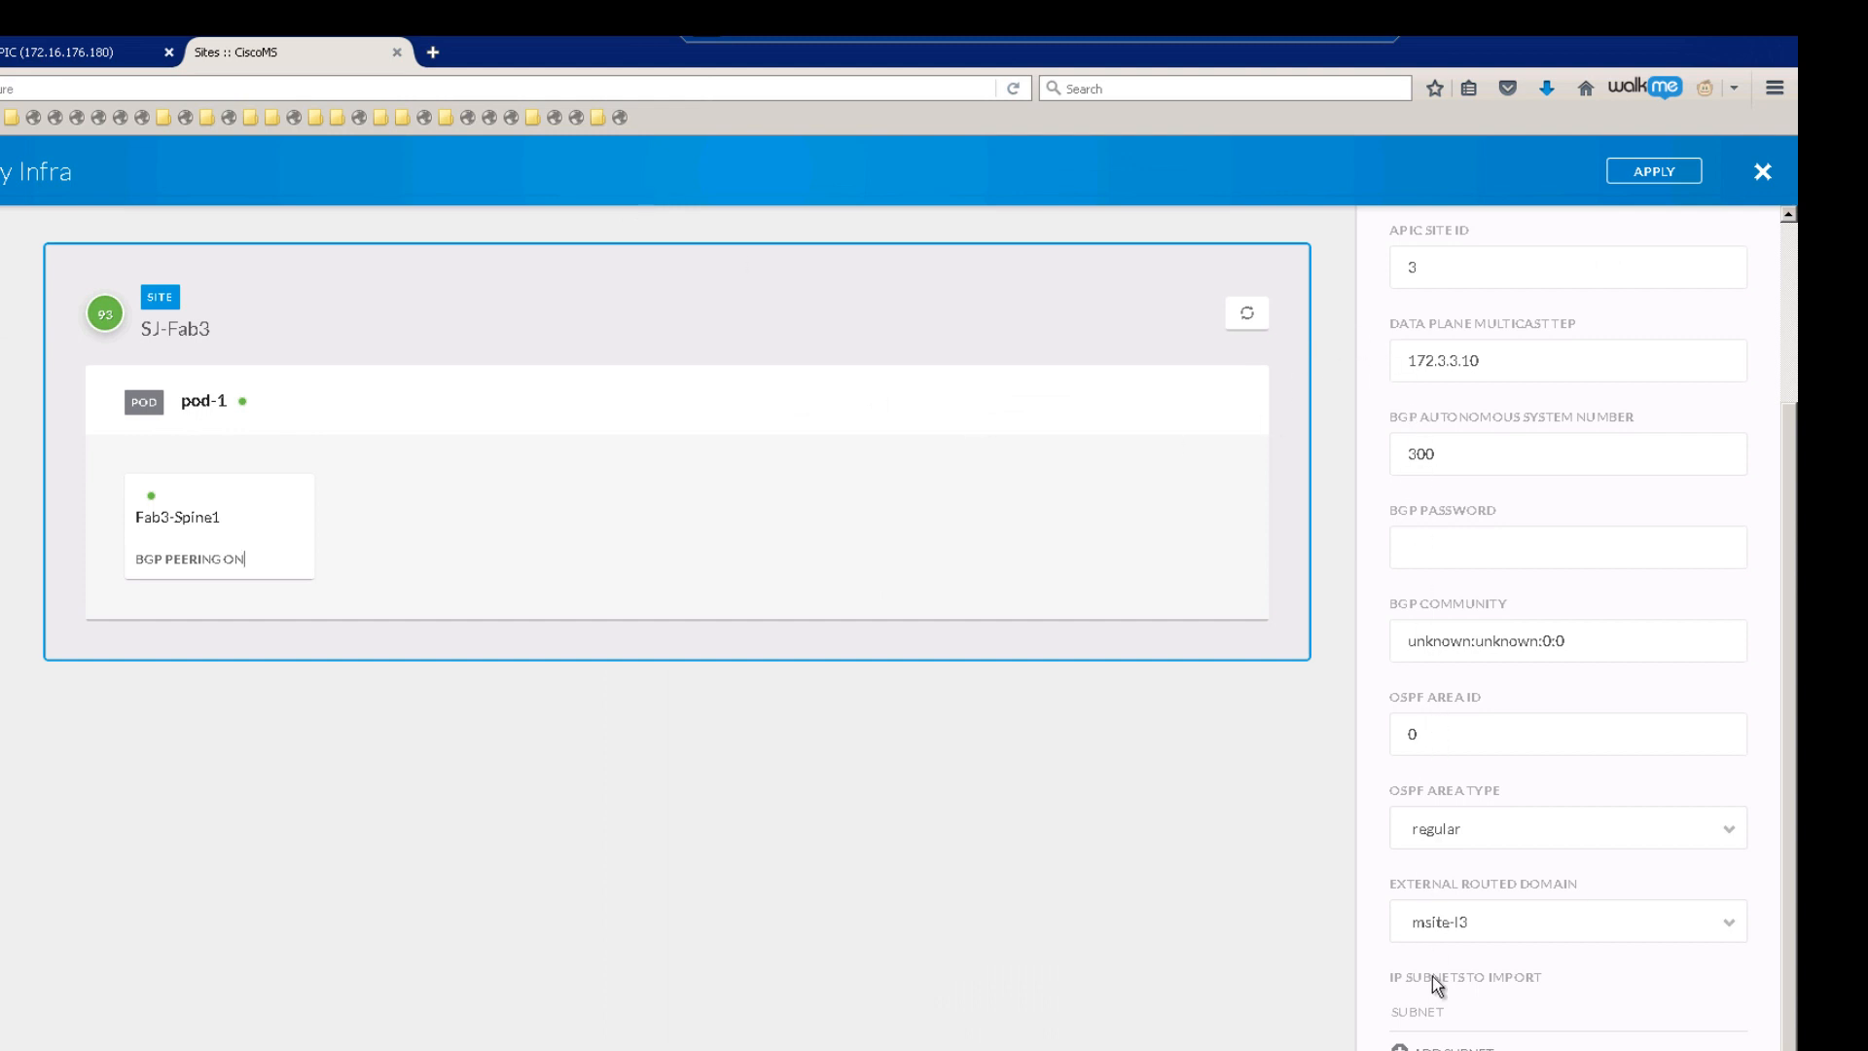
pyautogui.click(192, 398)
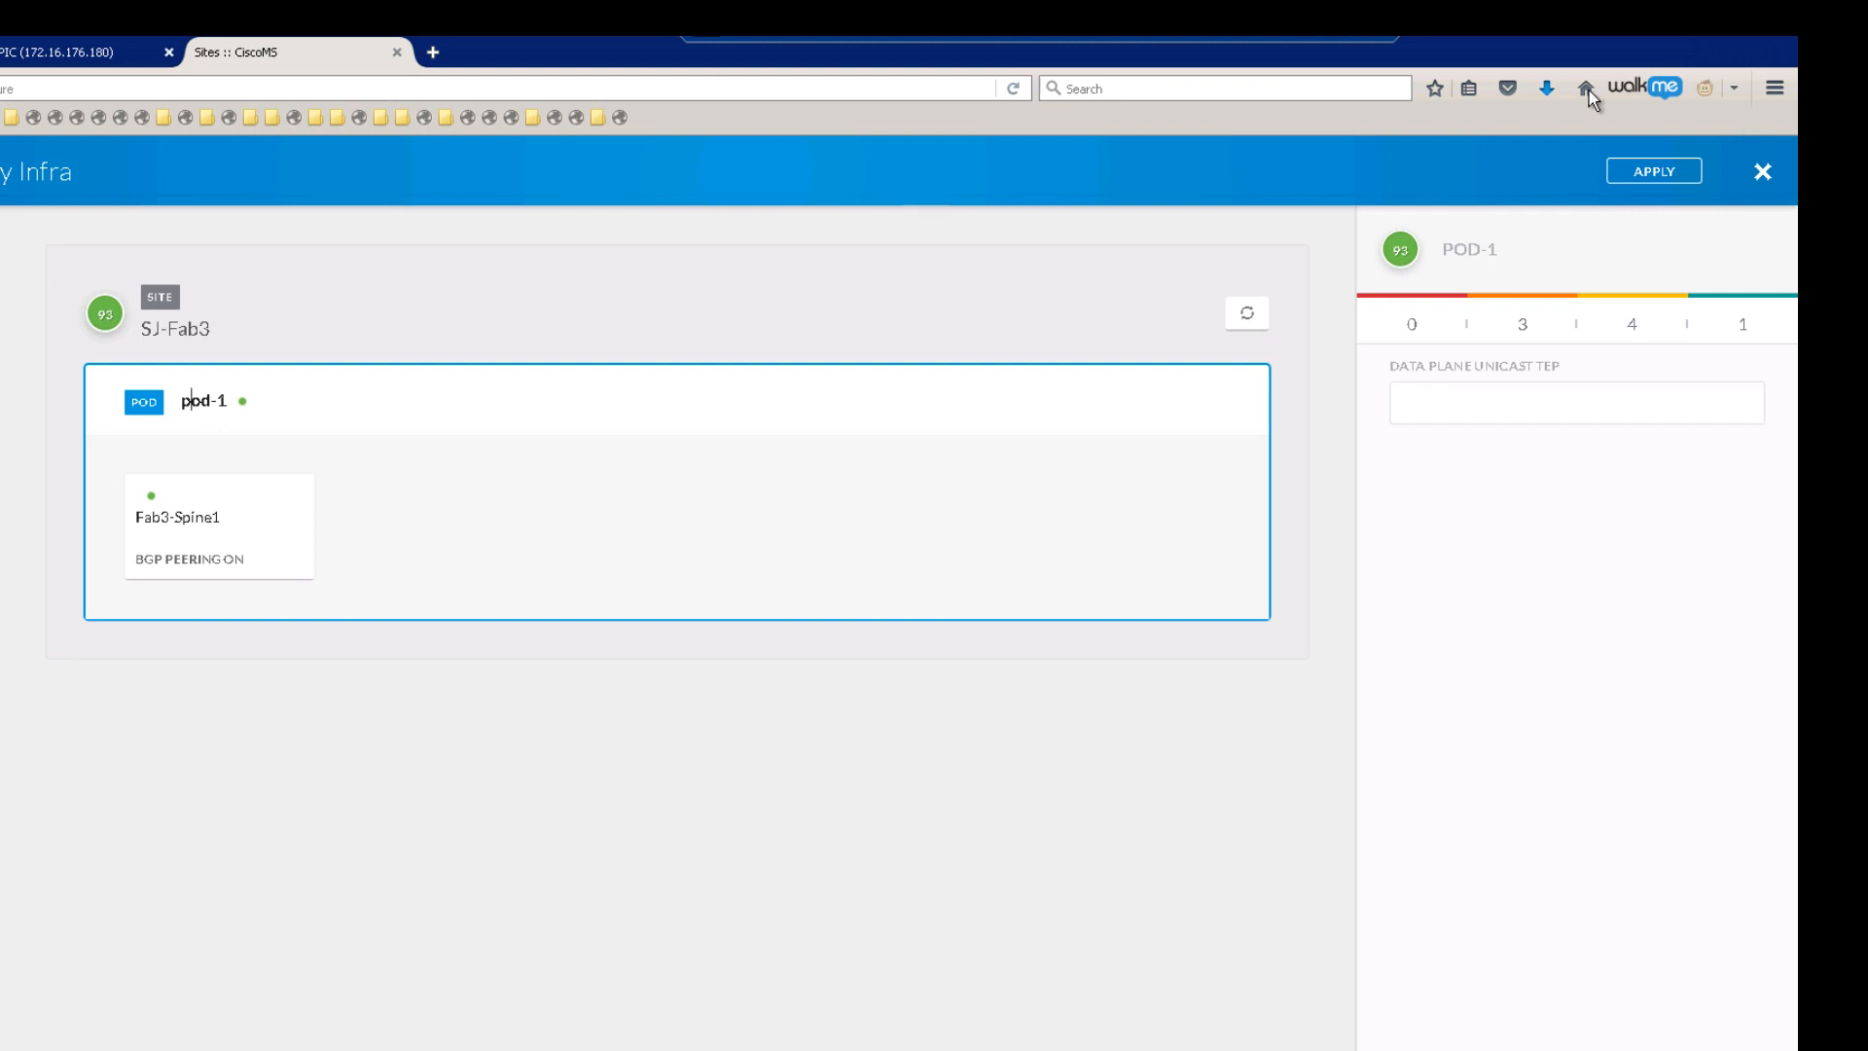
# Step: Check the Fab3 addressing diagram and enter 172.3.3.10 as pod-1's data plane unicast TEP
pyautogui.click(1346, 39)
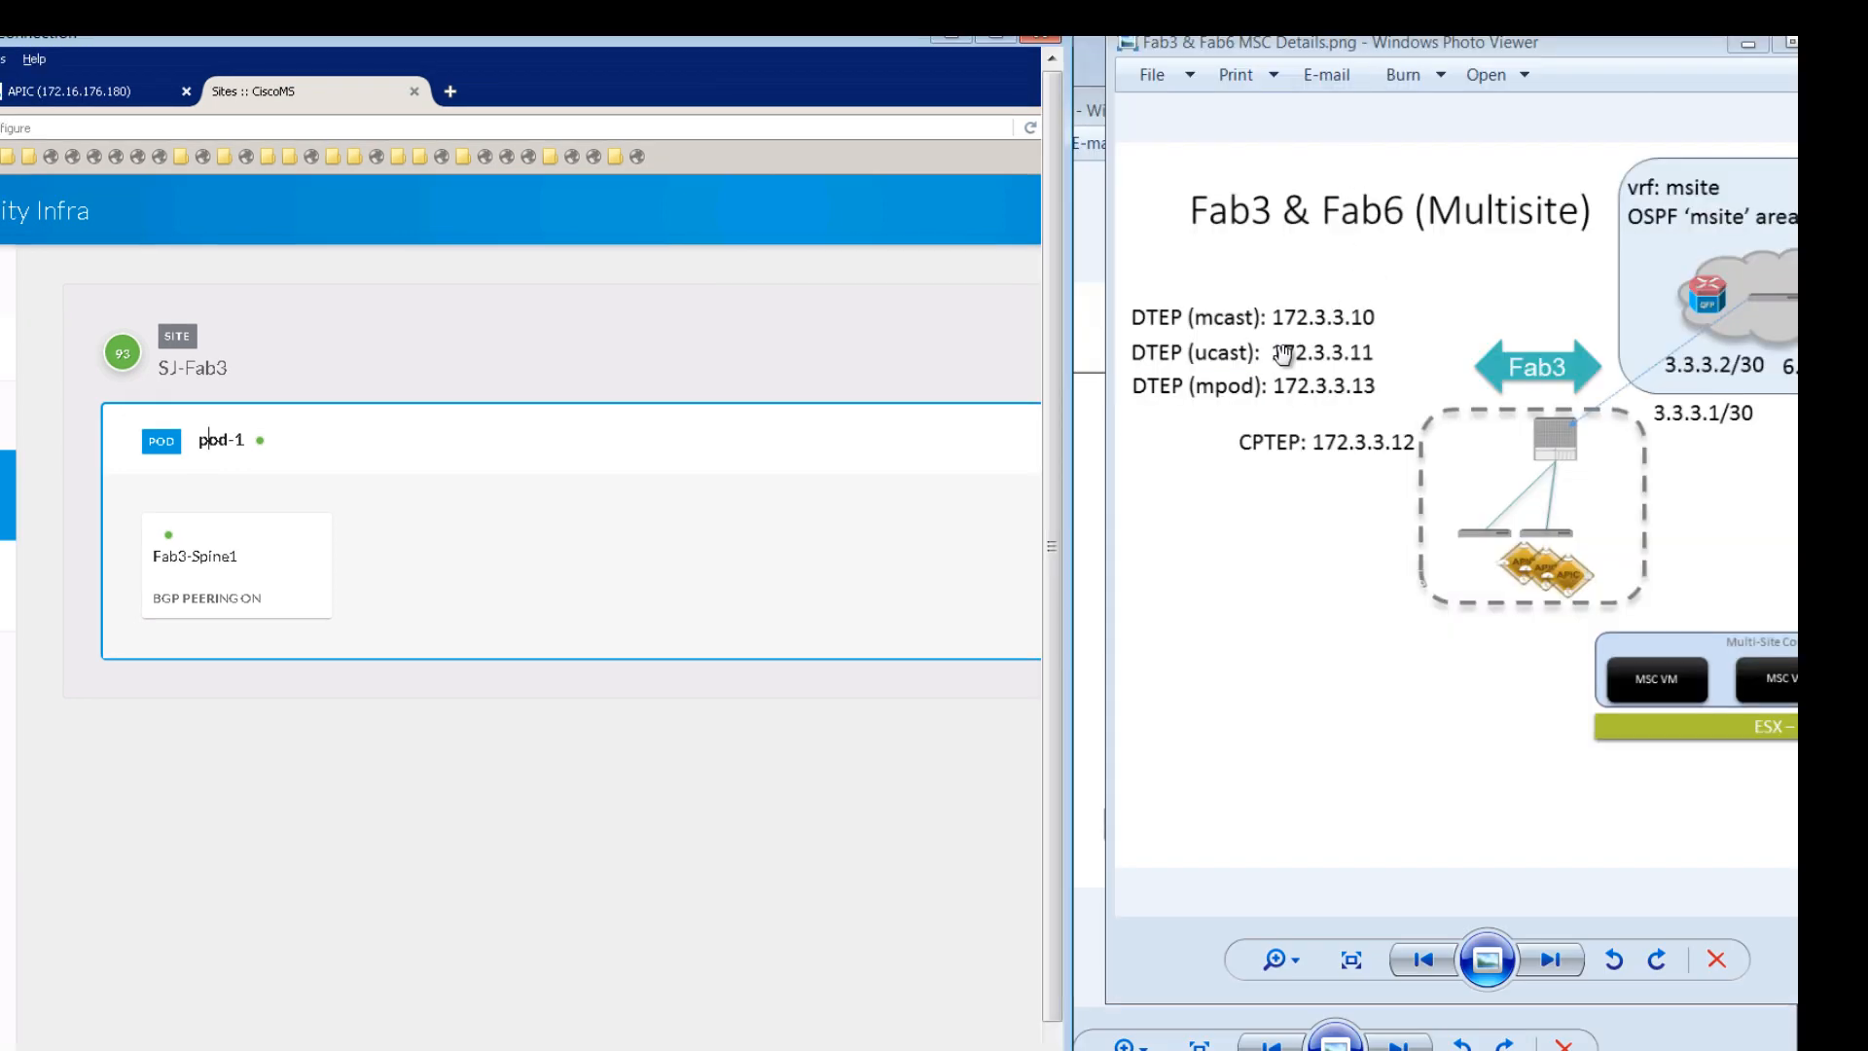
pyautogui.click(995, 37)
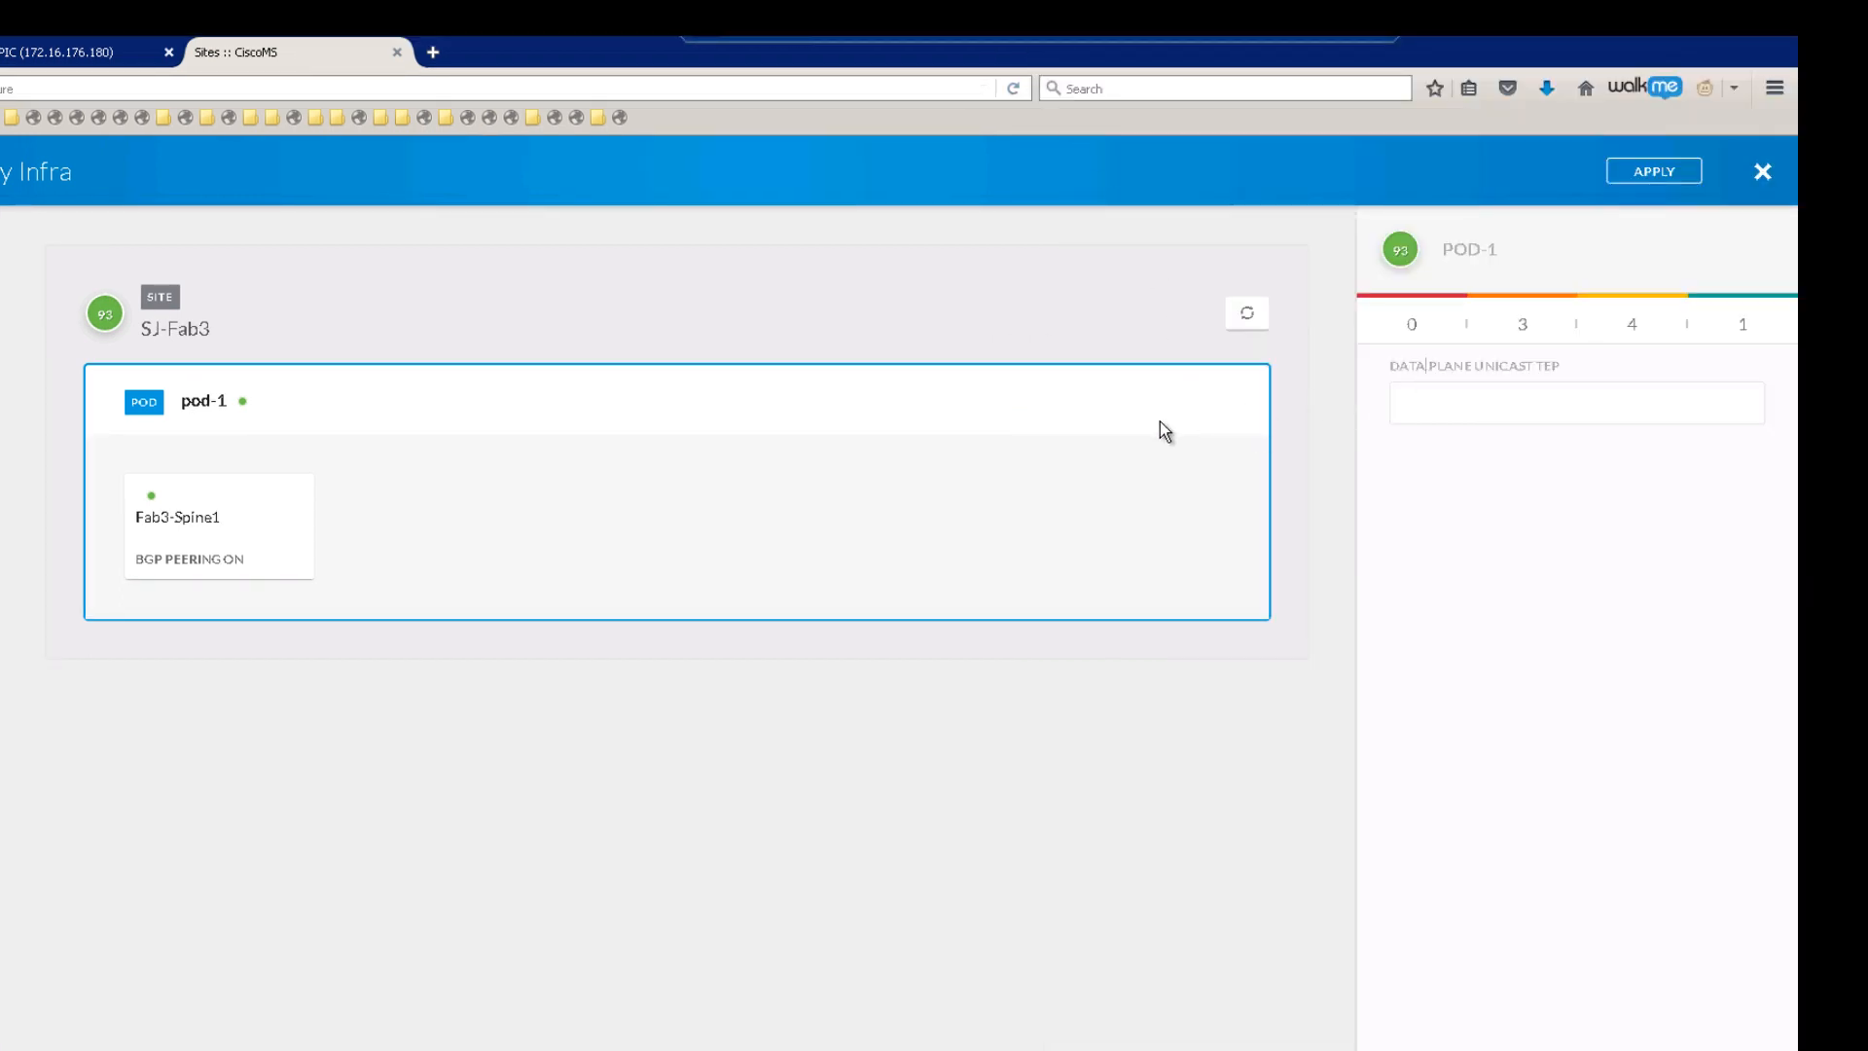
pyautogui.click(1506, 389)
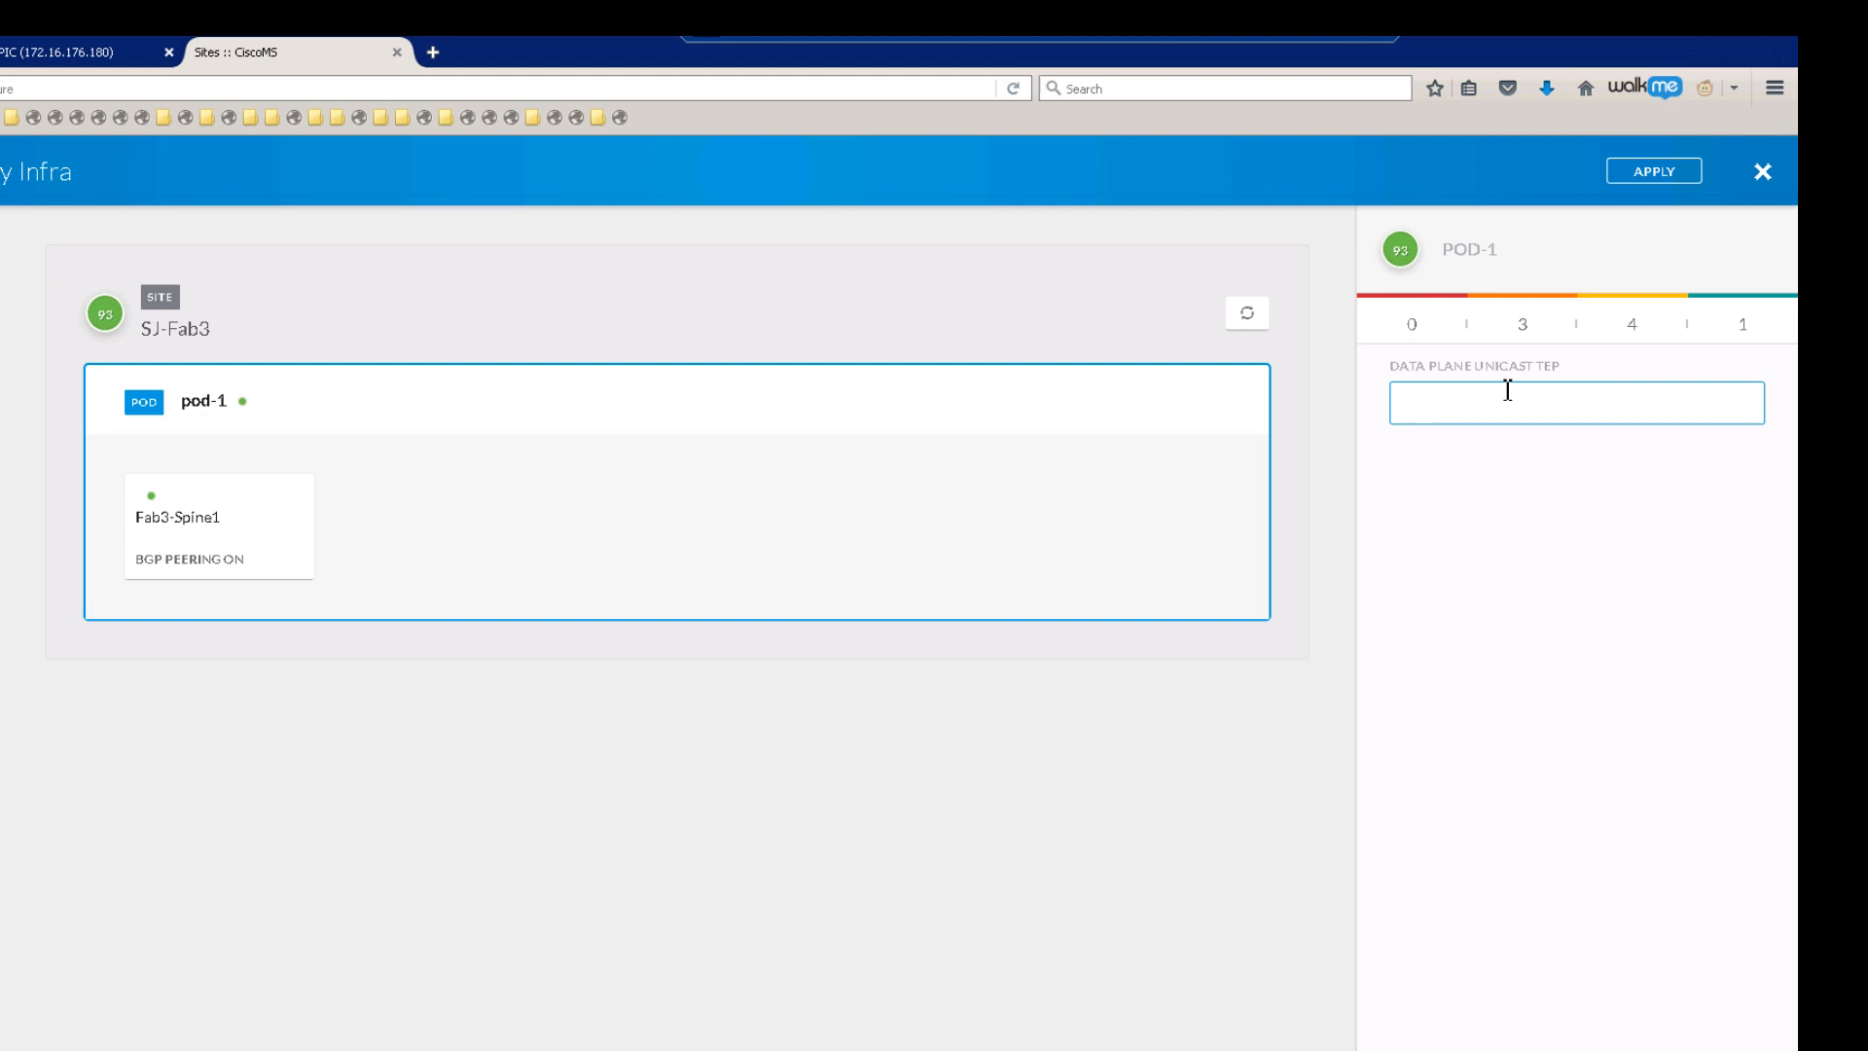
pyautogui.write('172.3.3.1')
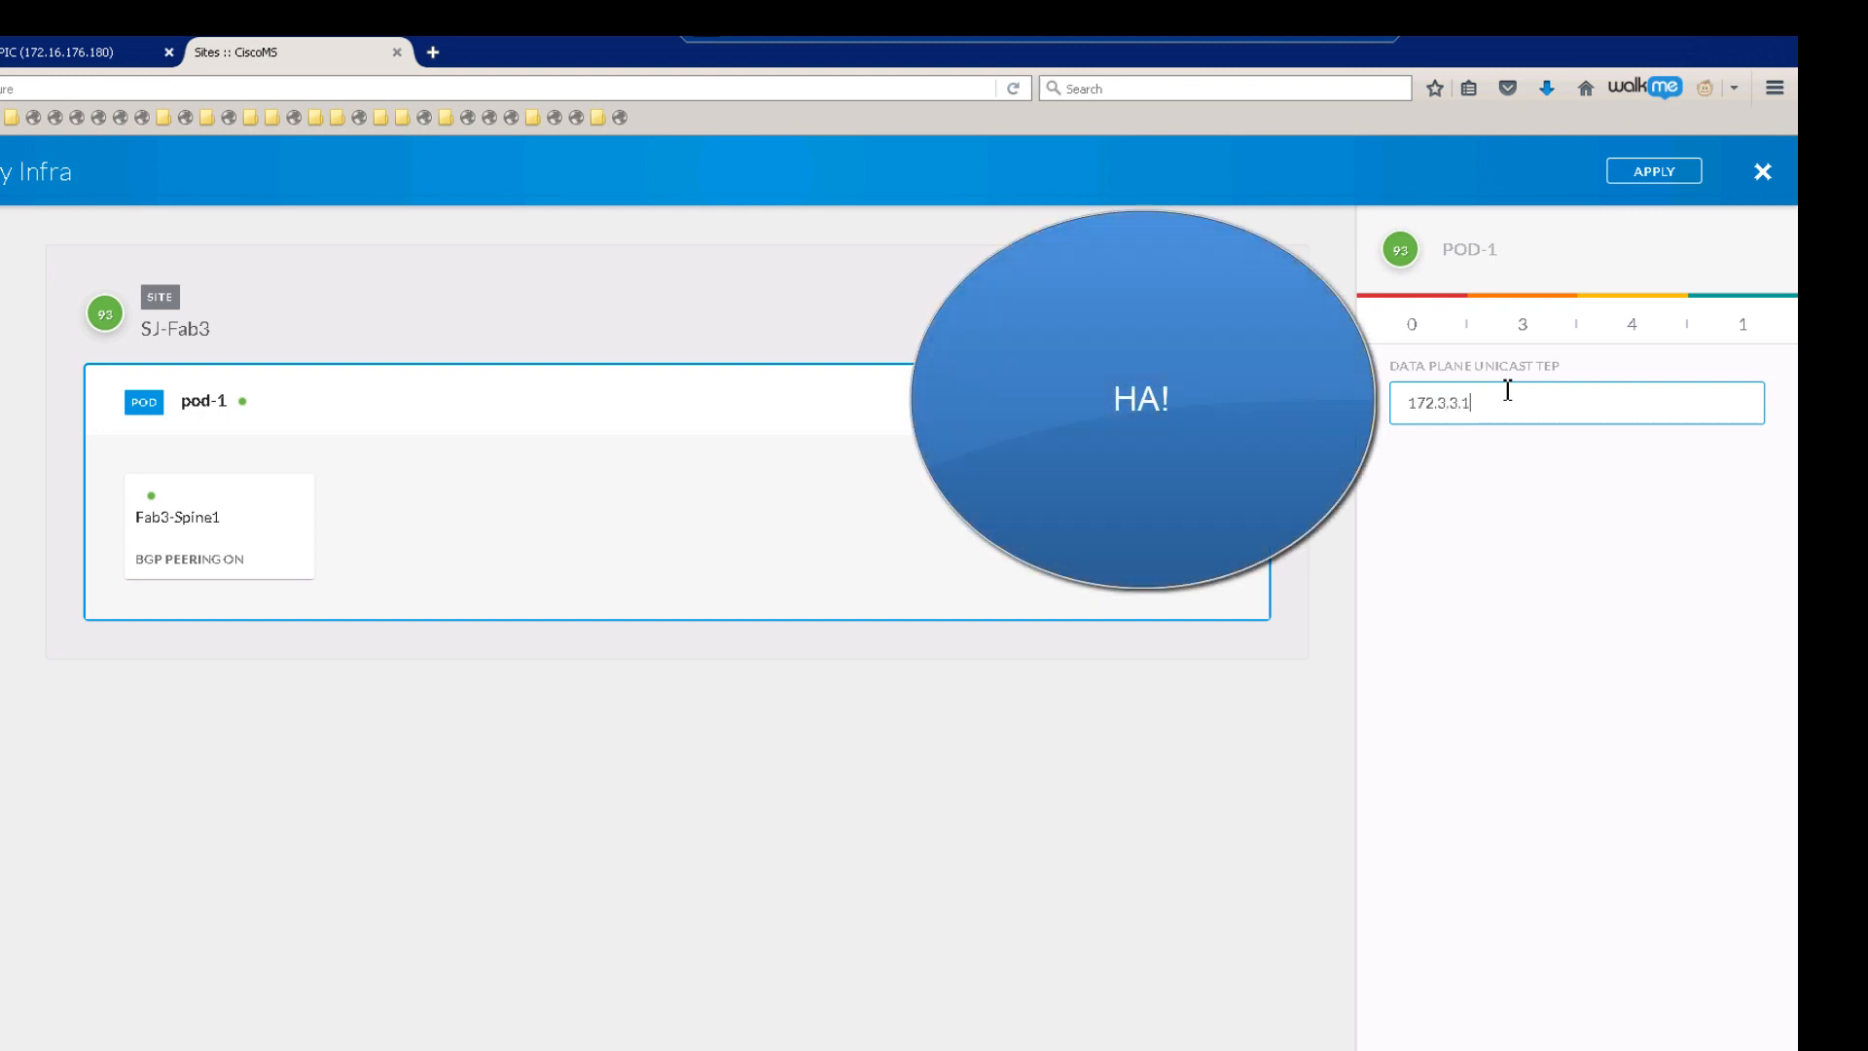
pyautogui.write('0')
# Step: Delete Fab3-Spine1's existing 5/32 port after checking the diagram, and begin adding a new port
pyautogui.click(223, 531)
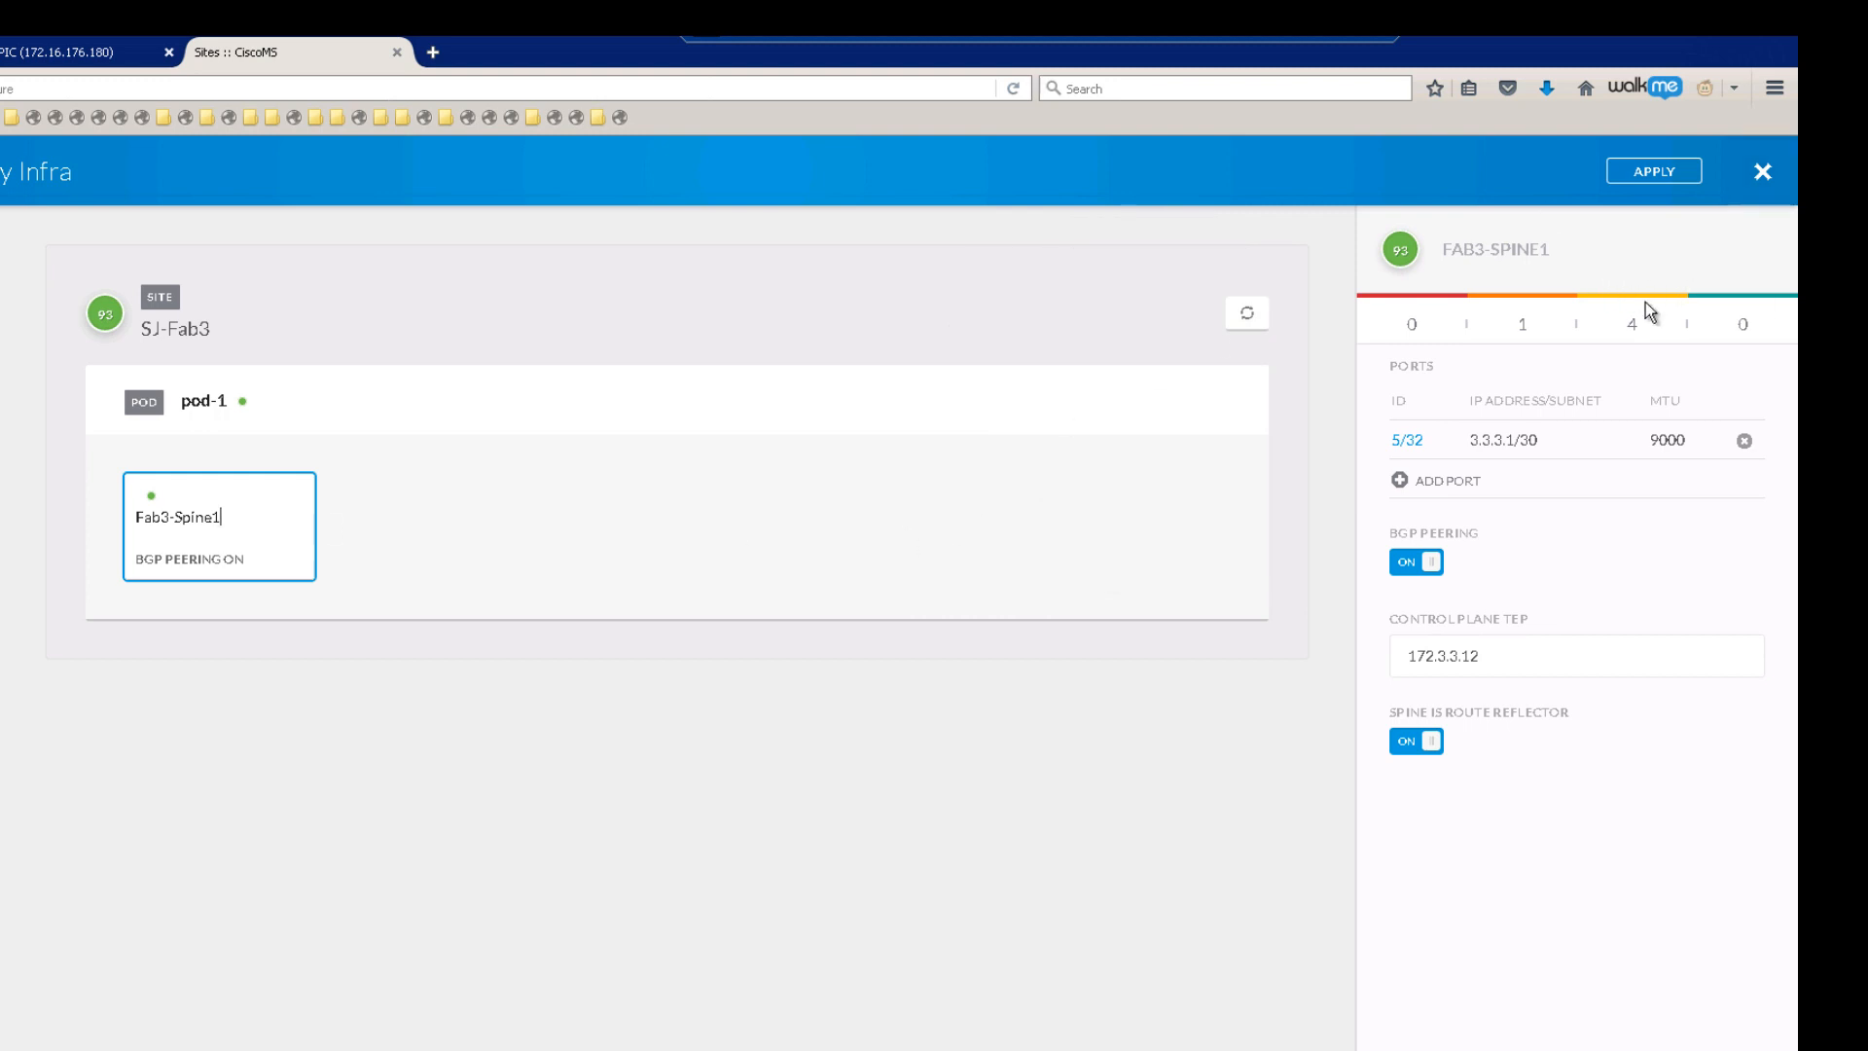
pyautogui.click(1743, 441)
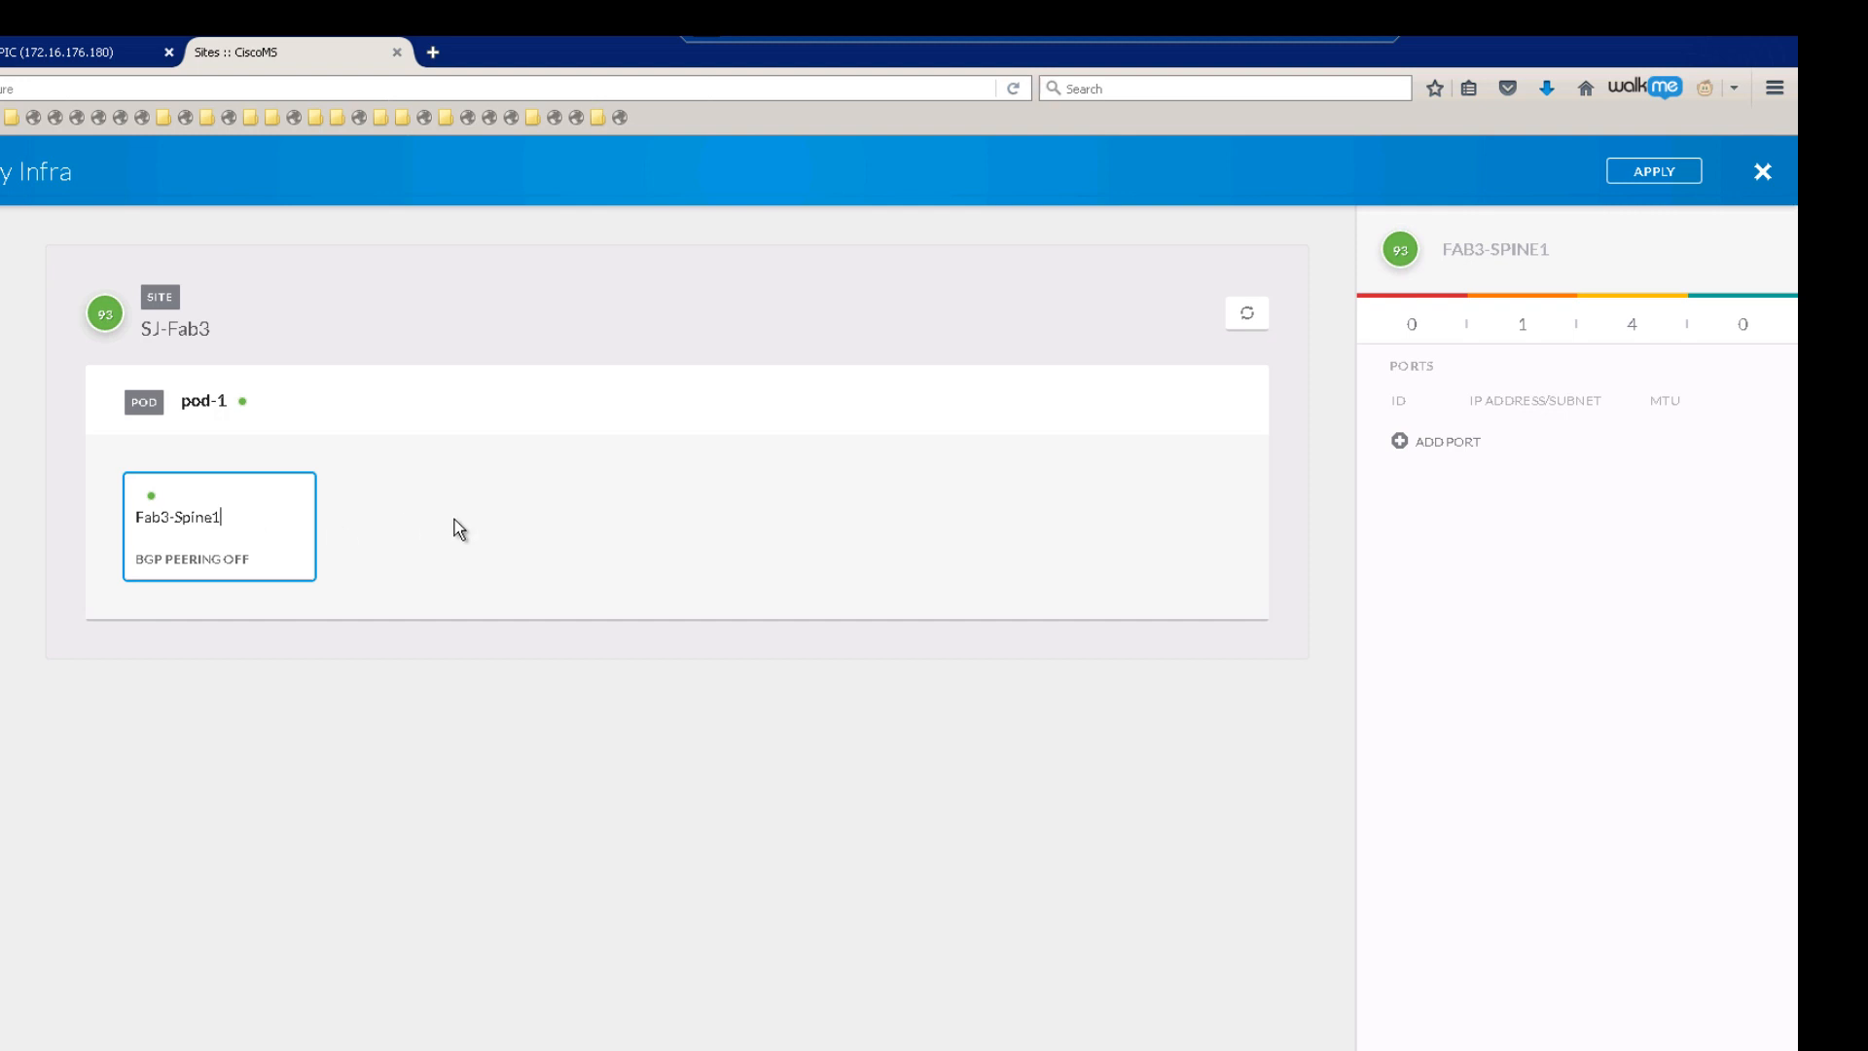
pyautogui.click(1333, 33)
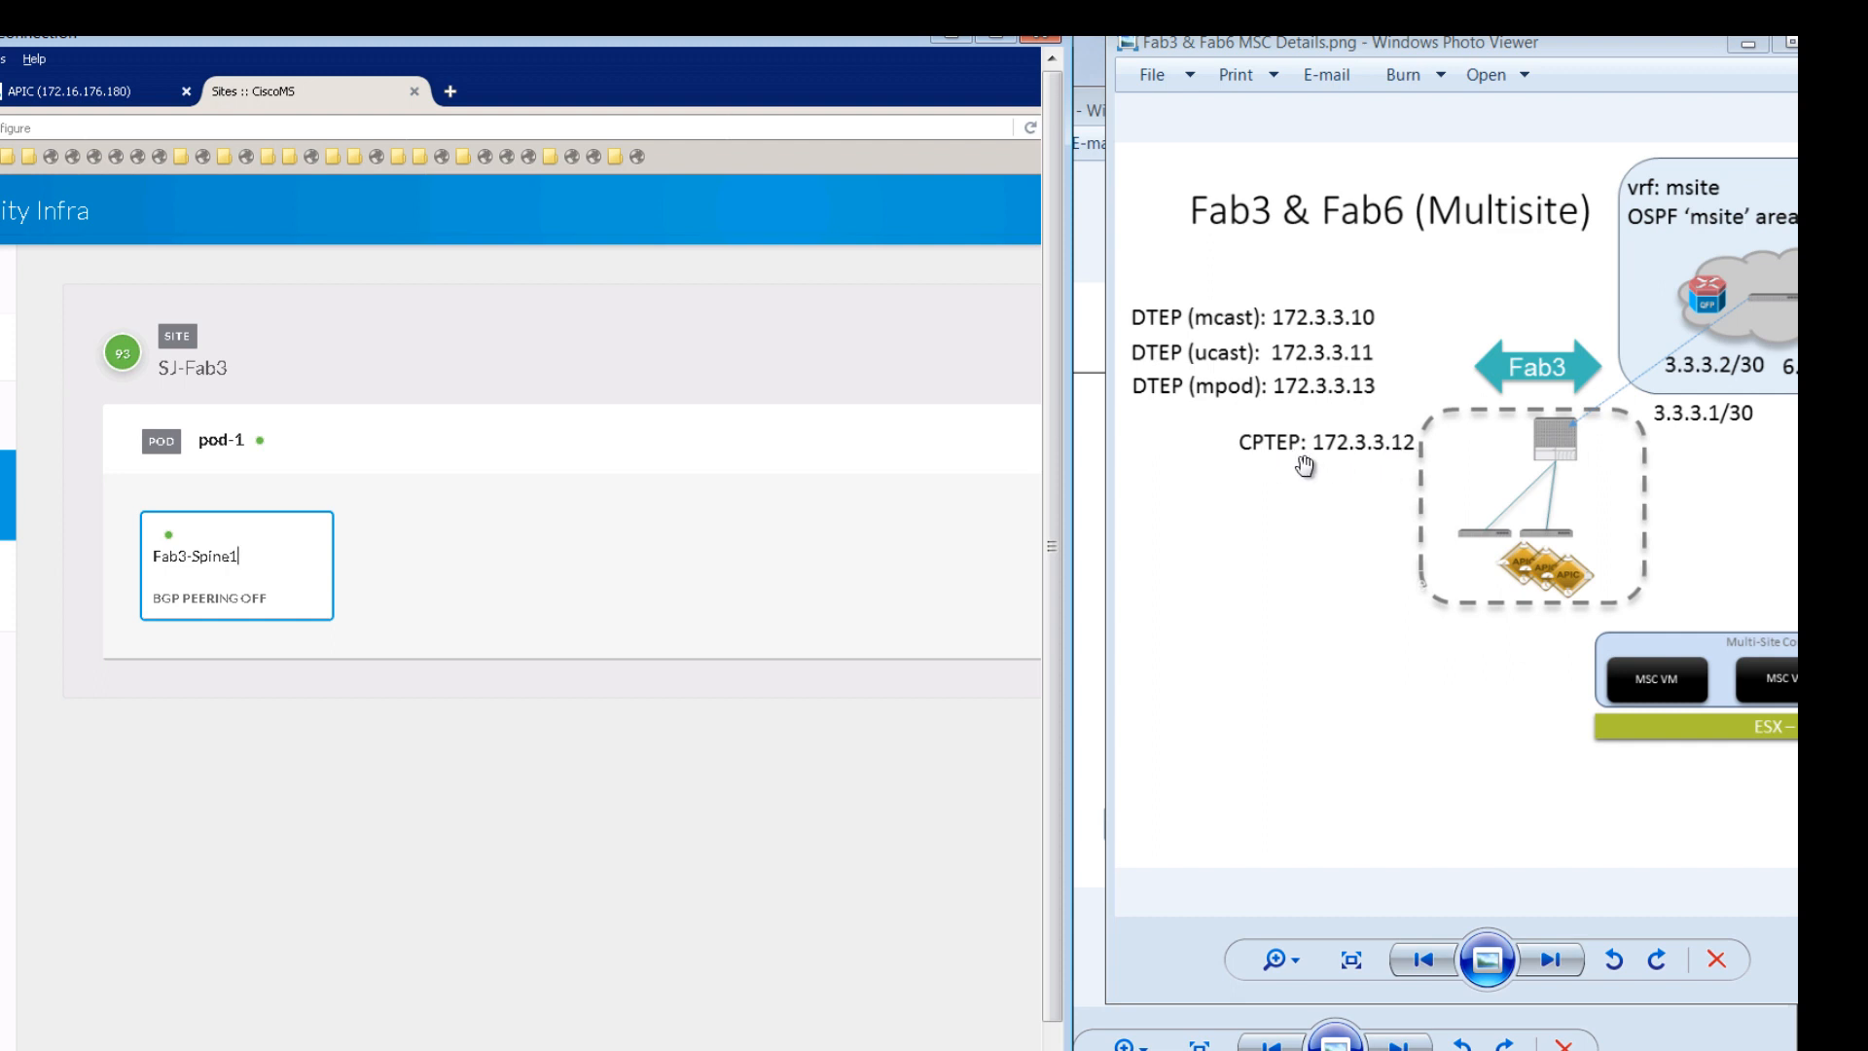
pyautogui.click(989, 434)
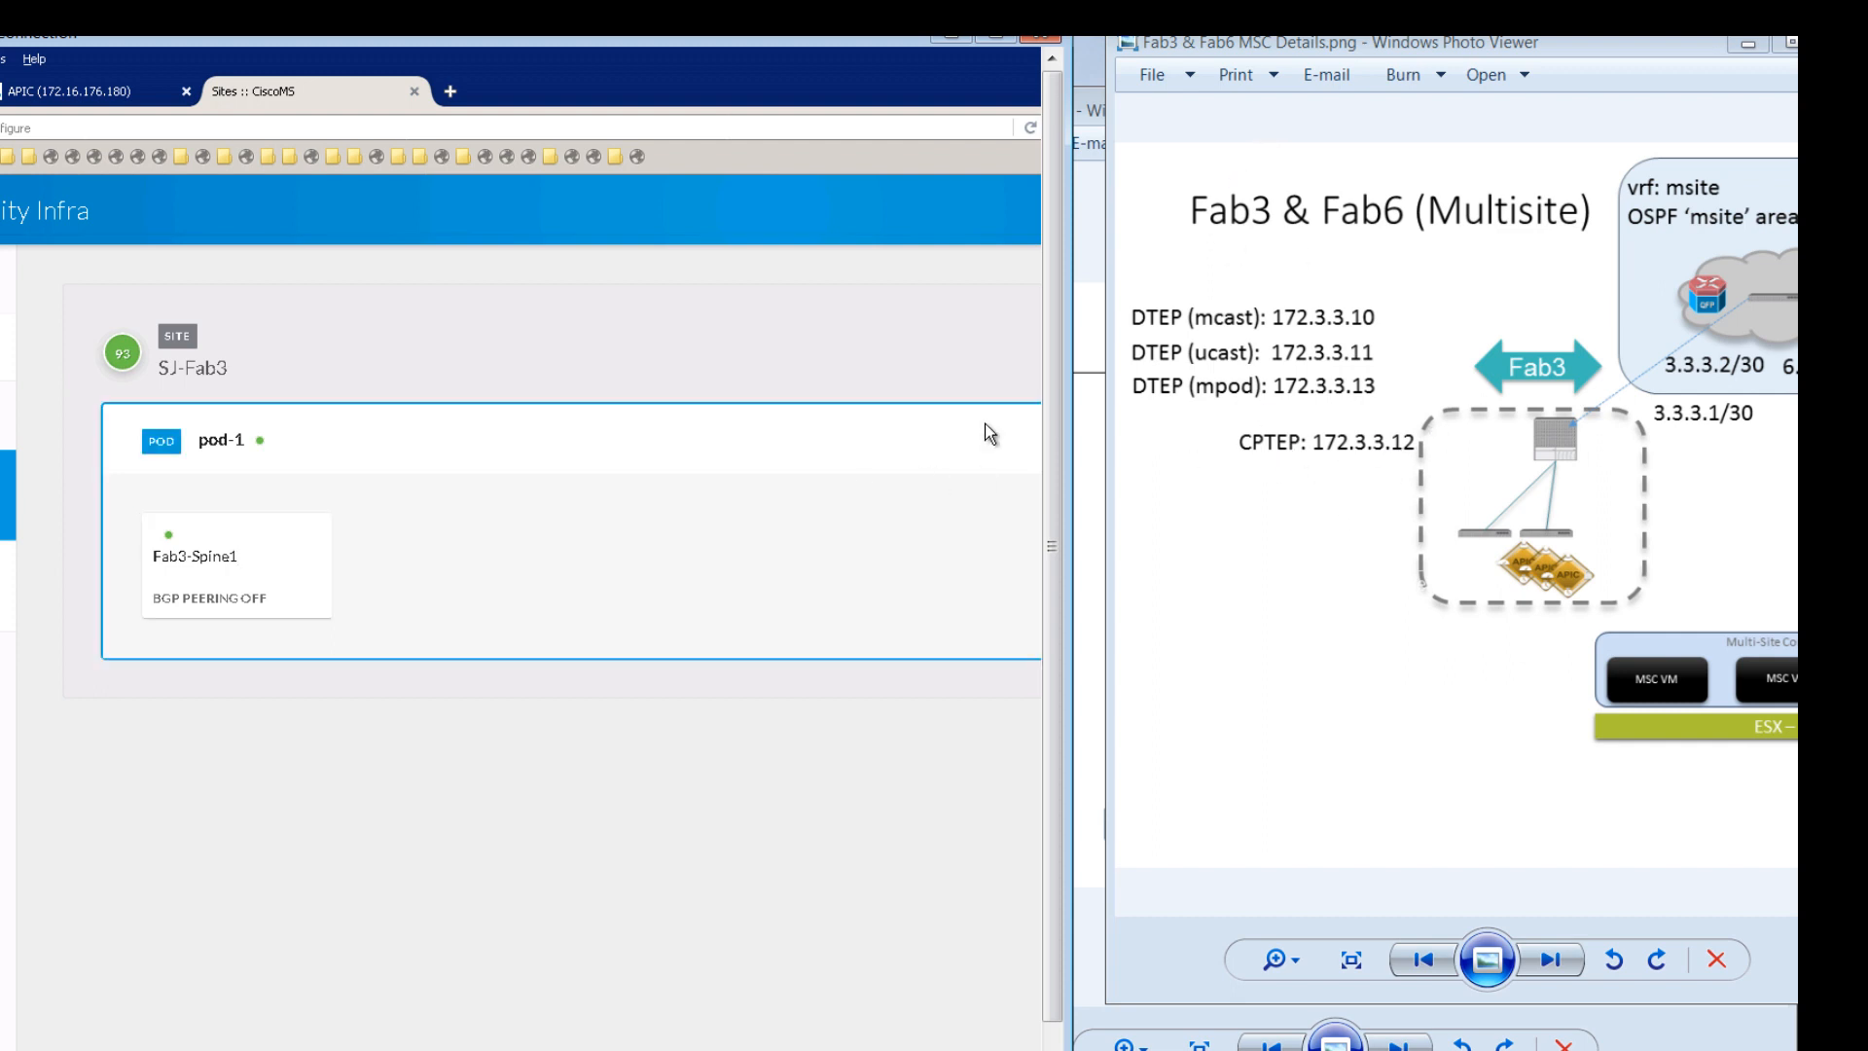
pyautogui.click(998, 37)
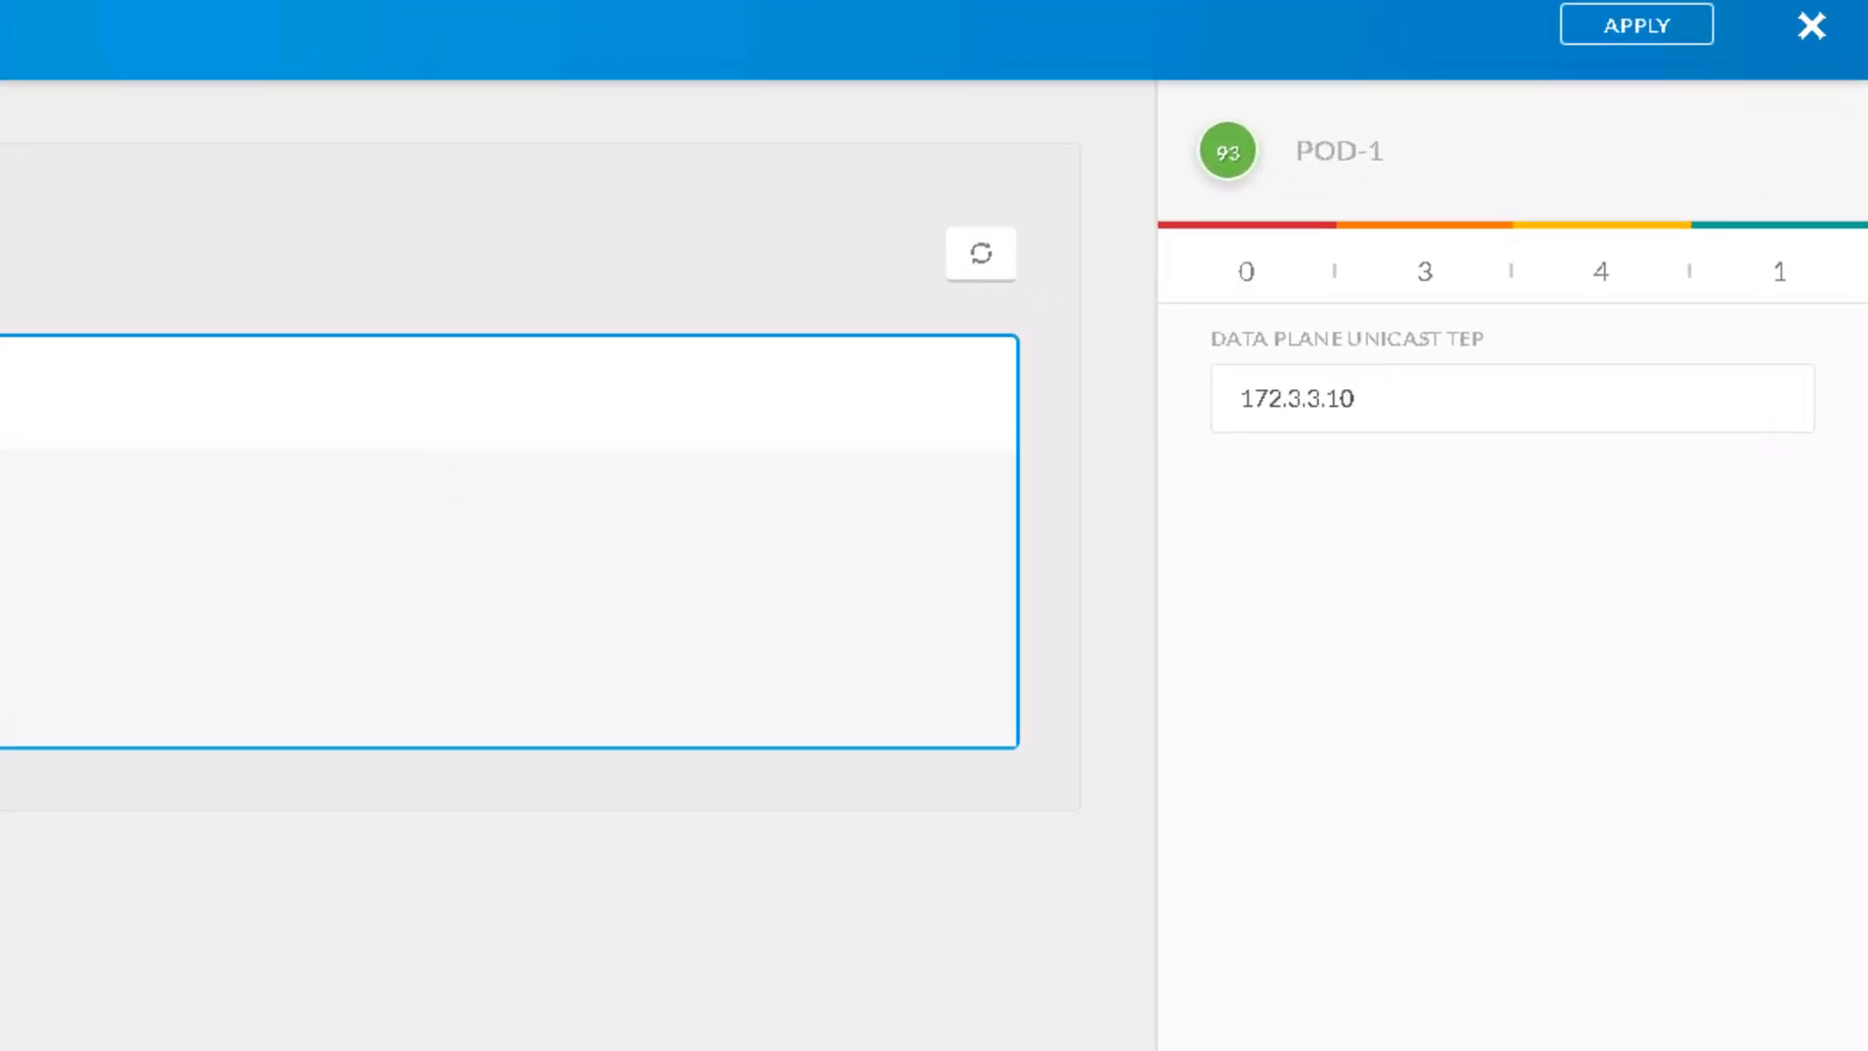
pyautogui.click(4, 595)
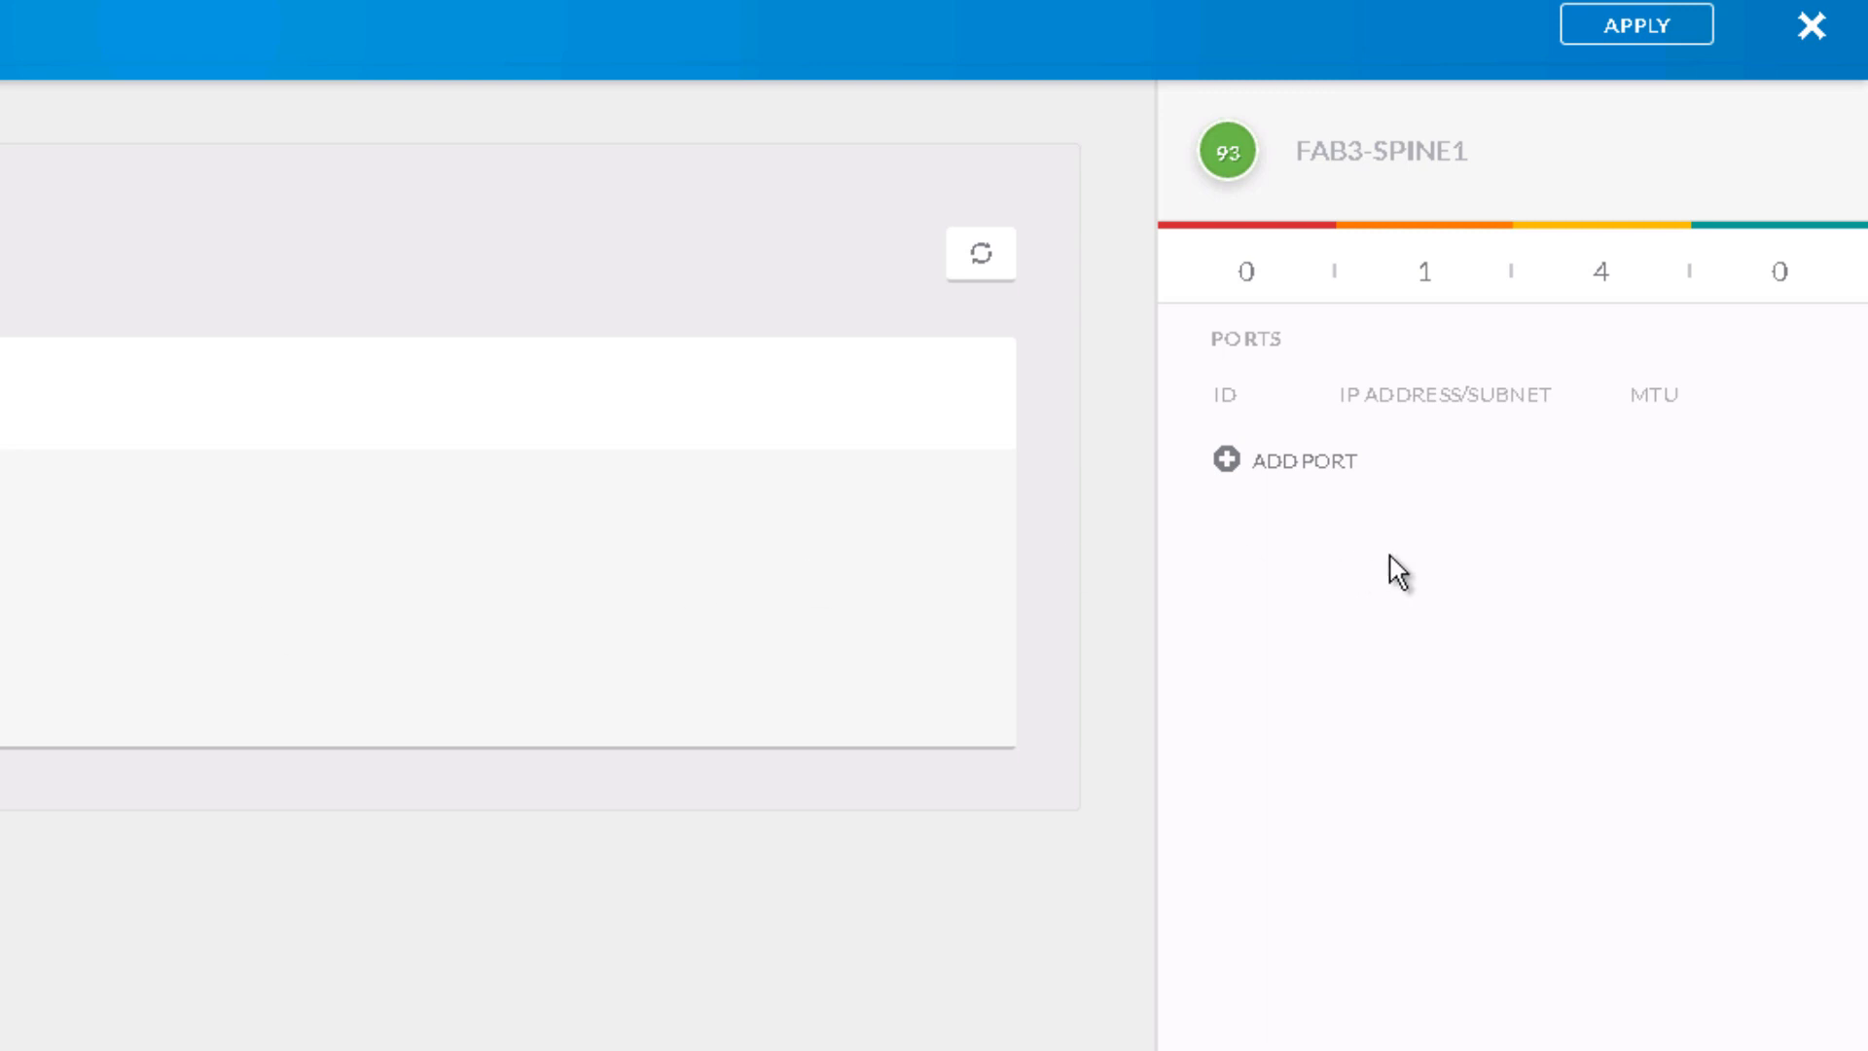
pyautogui.click(1298, 467)
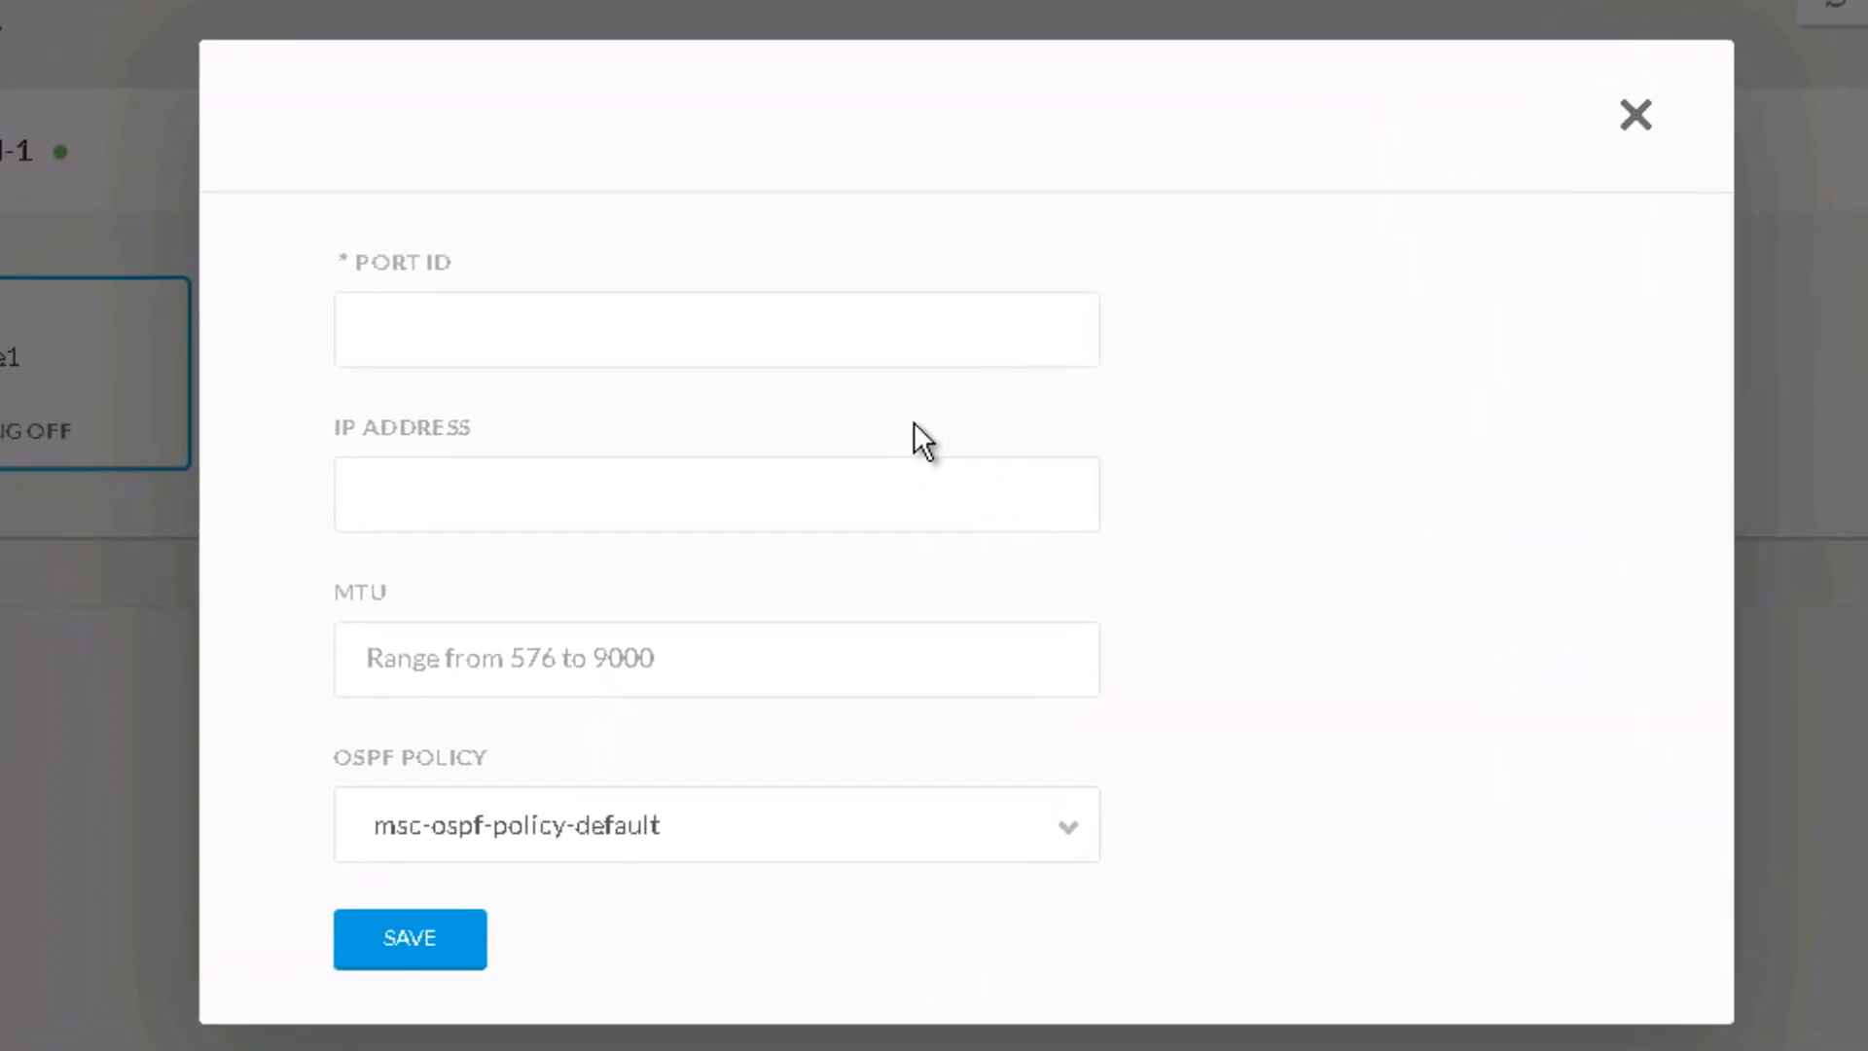
# Step: Add port 5/32 to Fab3-Spine1 with IP 3.3.3.1/30 and MTU 9000
pyautogui.click(203, 421)
pyautogui.write('5/32')
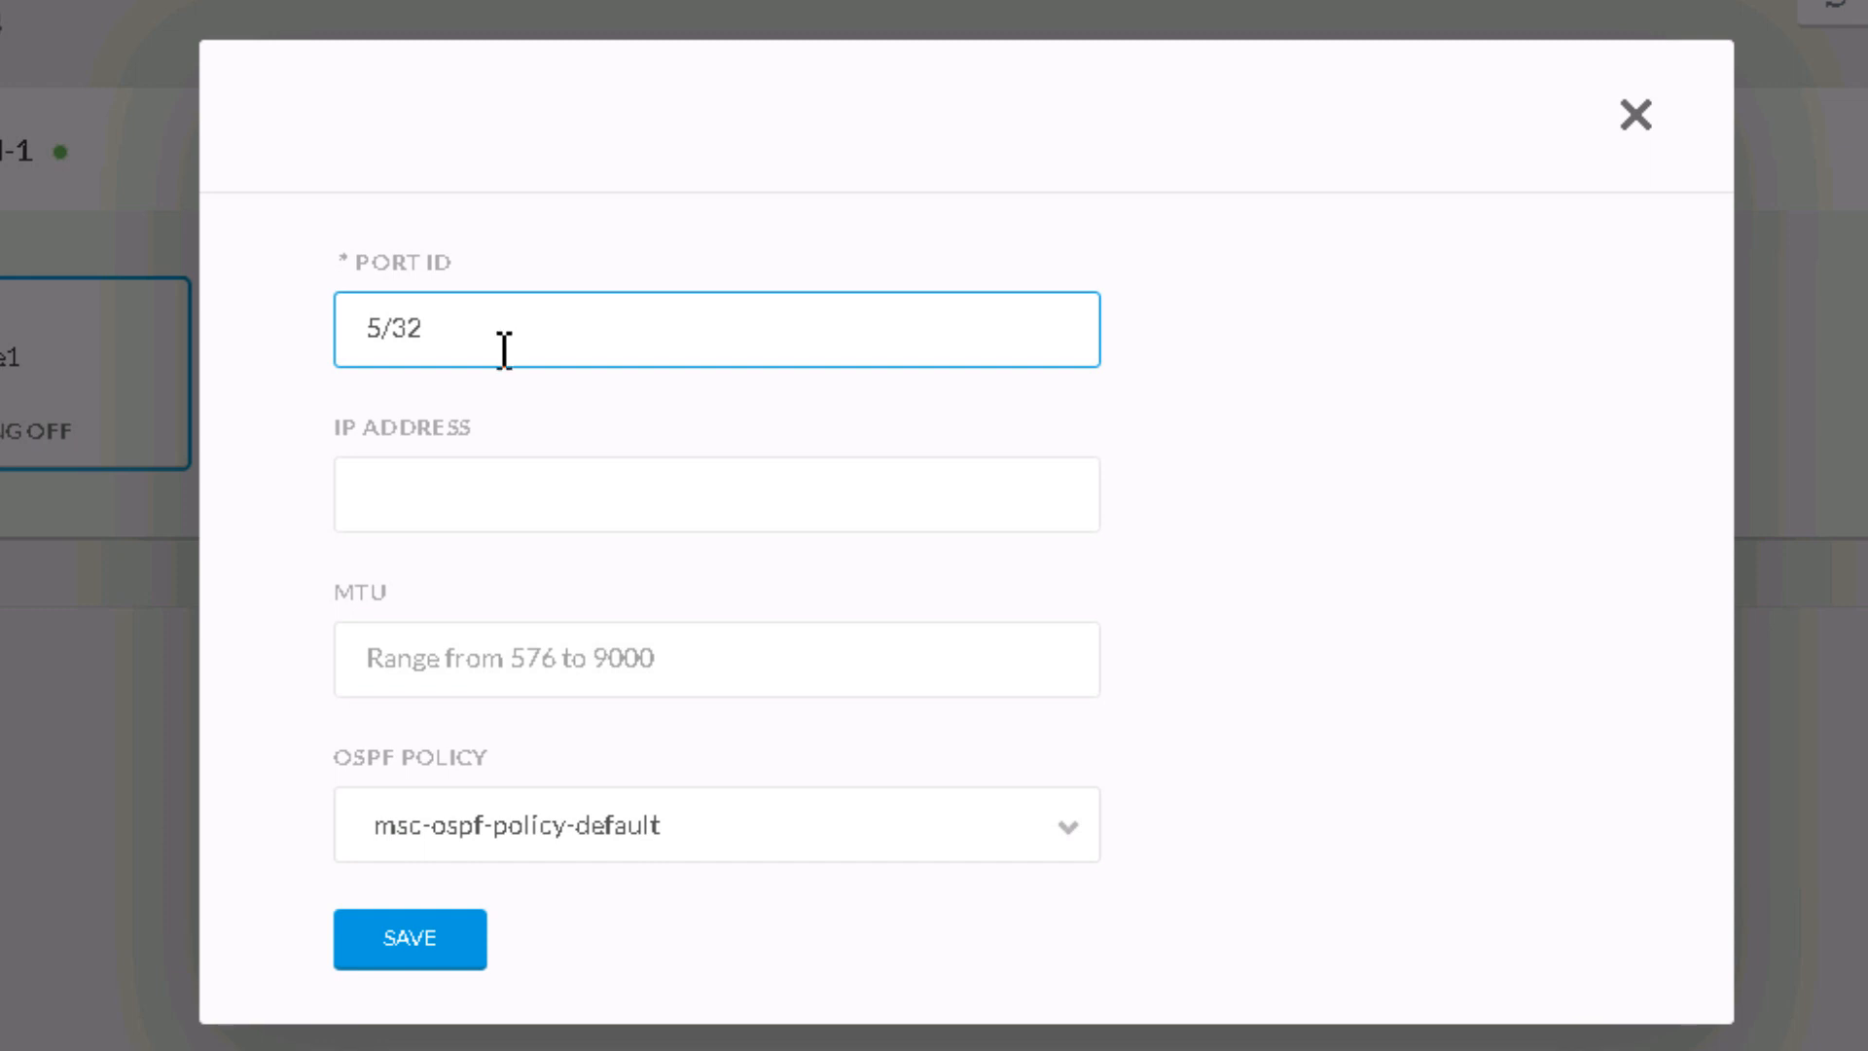
pyautogui.click(473, 481)
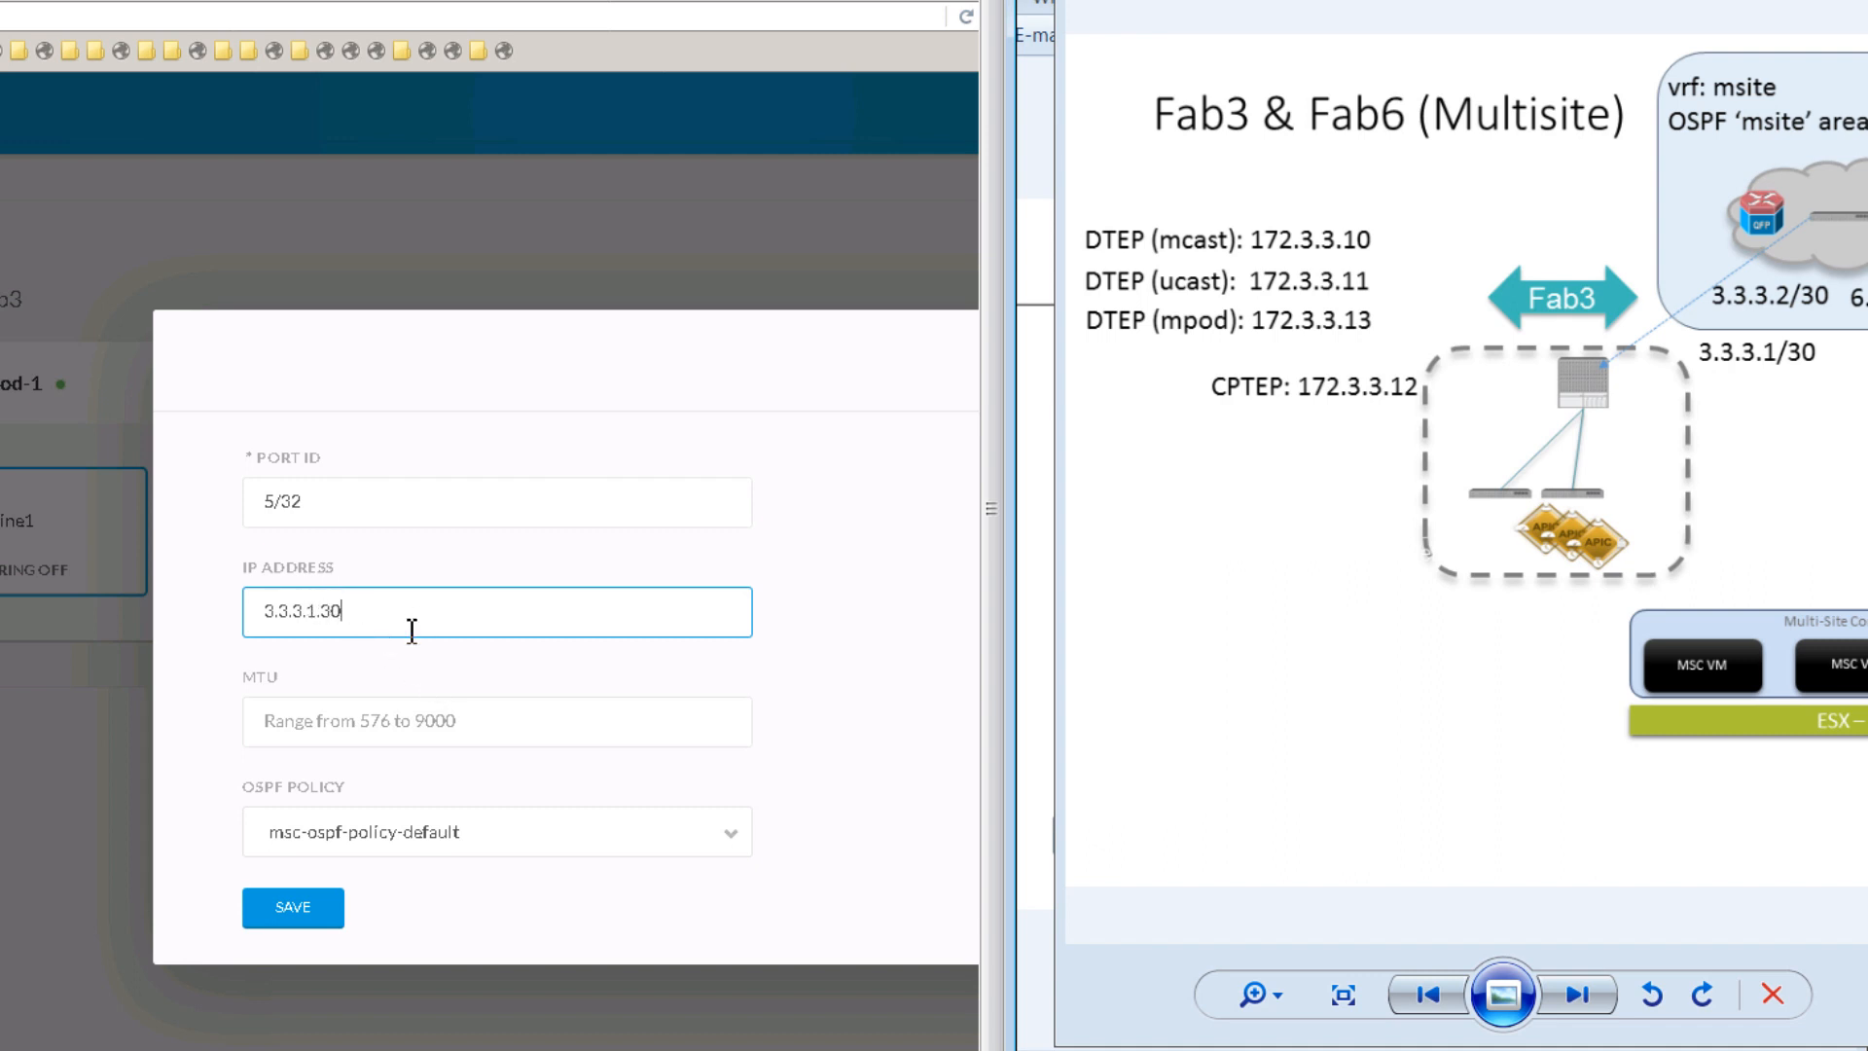
pyautogui.press('BackSpace')
pyautogui.press('BackSpace')
pyautogui.press('BackSpace')
pyautogui.write('1/30')
pyautogui.press('BackSpace')
pyautogui.press('BackSpace')
pyautogui.press('BackSpace')
pyautogui.press('BackSpace')
pyautogui.write('1/30')
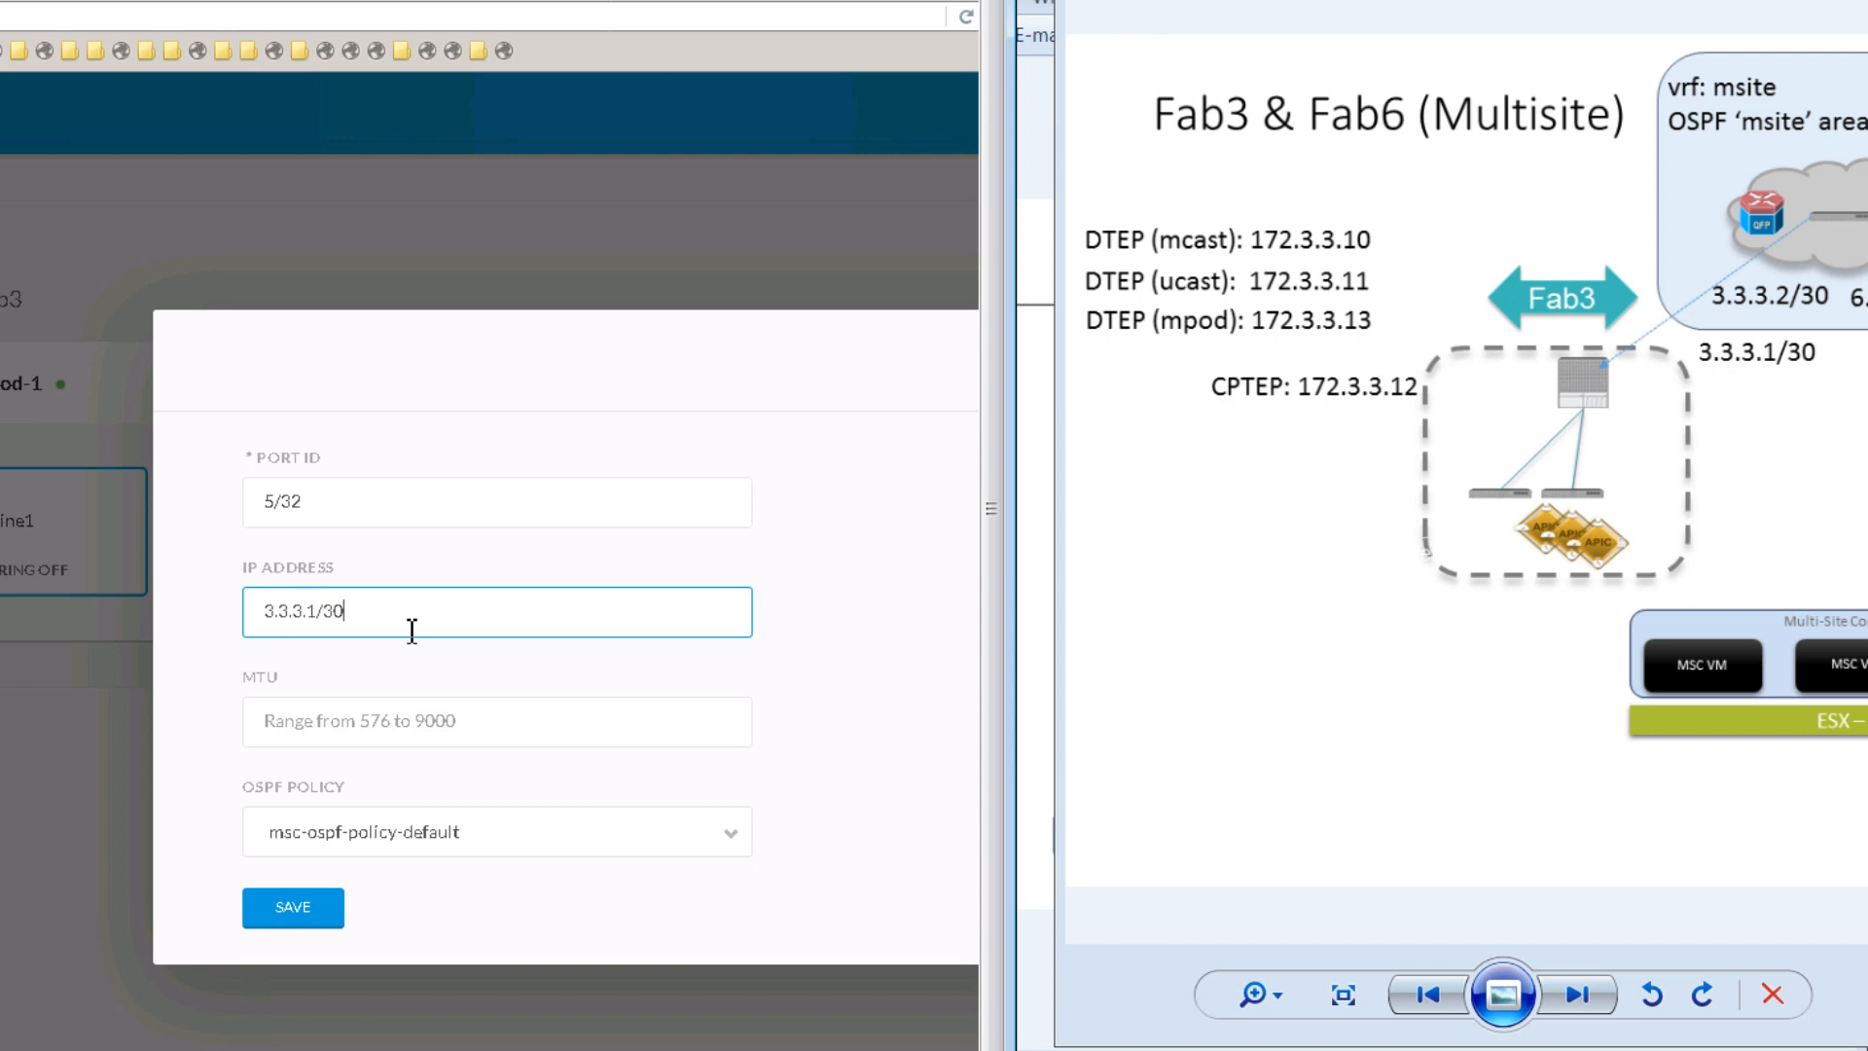
pyautogui.click(459, 728)
pyautogui.write('9000')
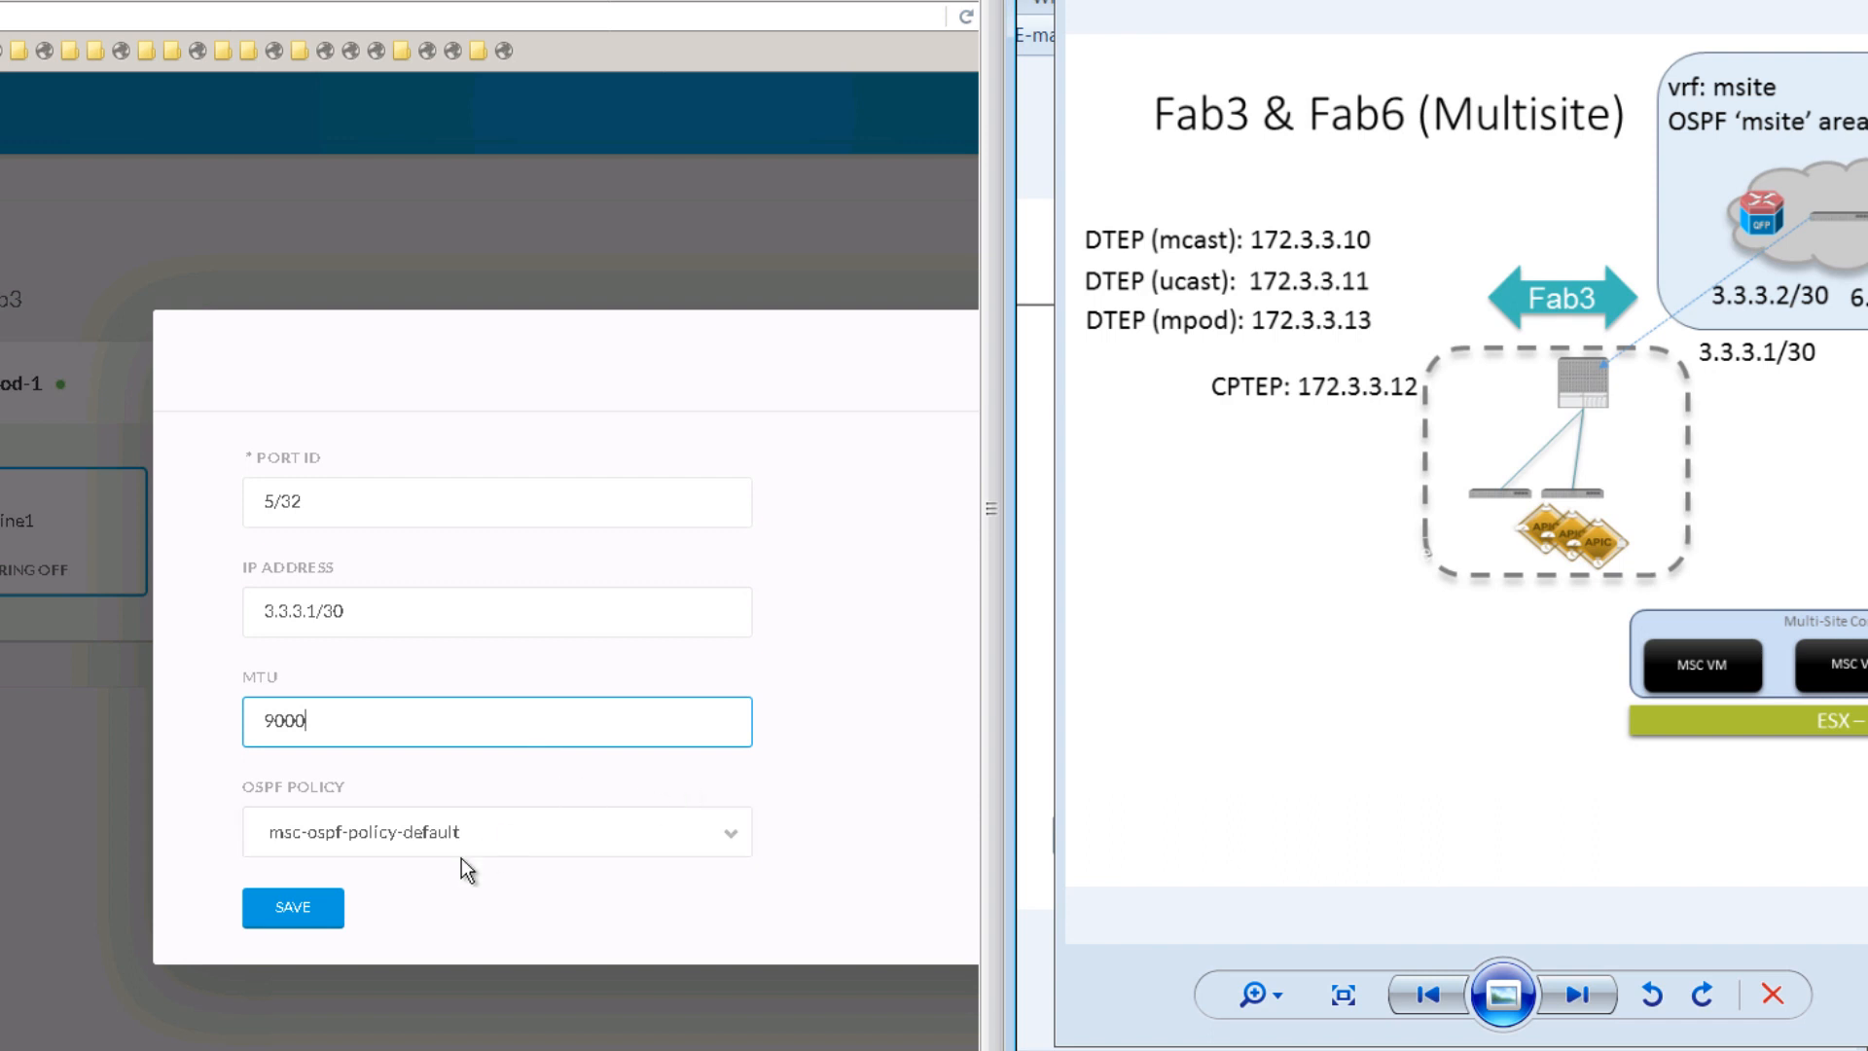
pyautogui.click(325, 913)
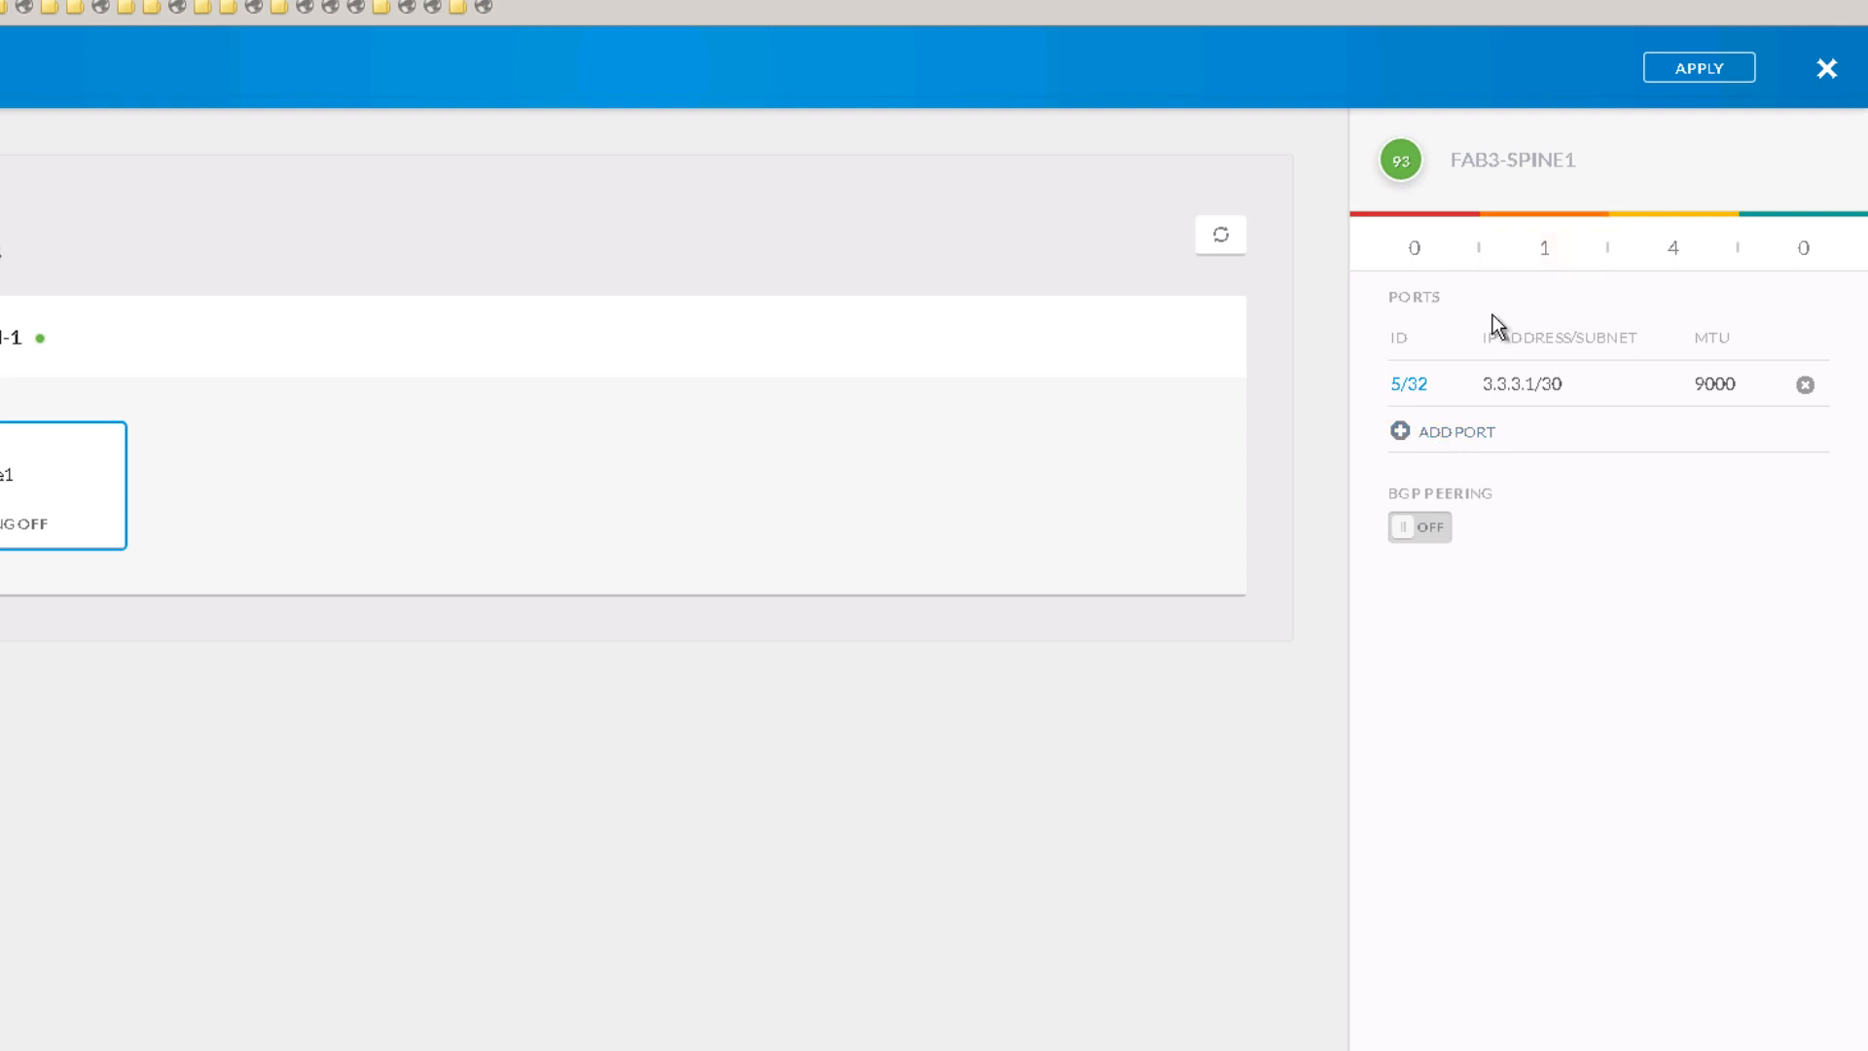
# Step: Turn on BGP peering for Fab3-Spine1 with control plane TEP 172.3.3.12 and route reflector enabled
pyautogui.click(1426, 528)
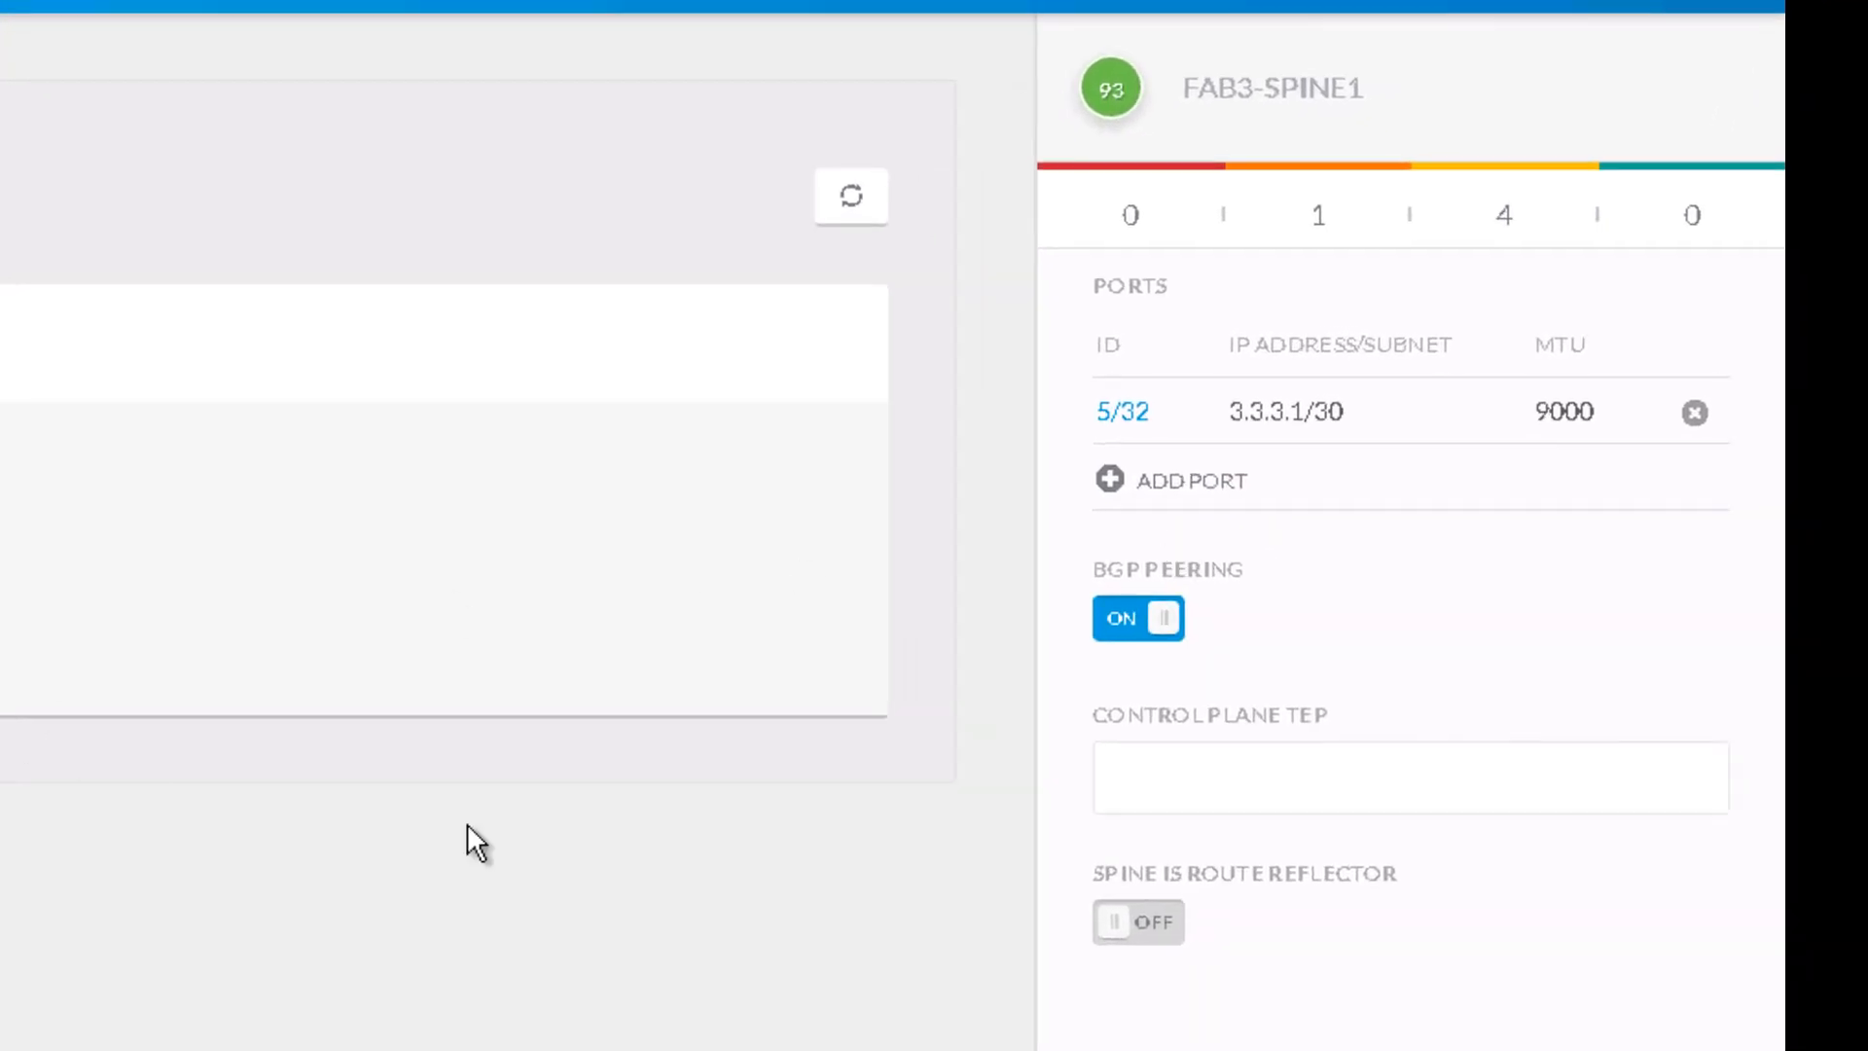
pyautogui.click(1237, 762)
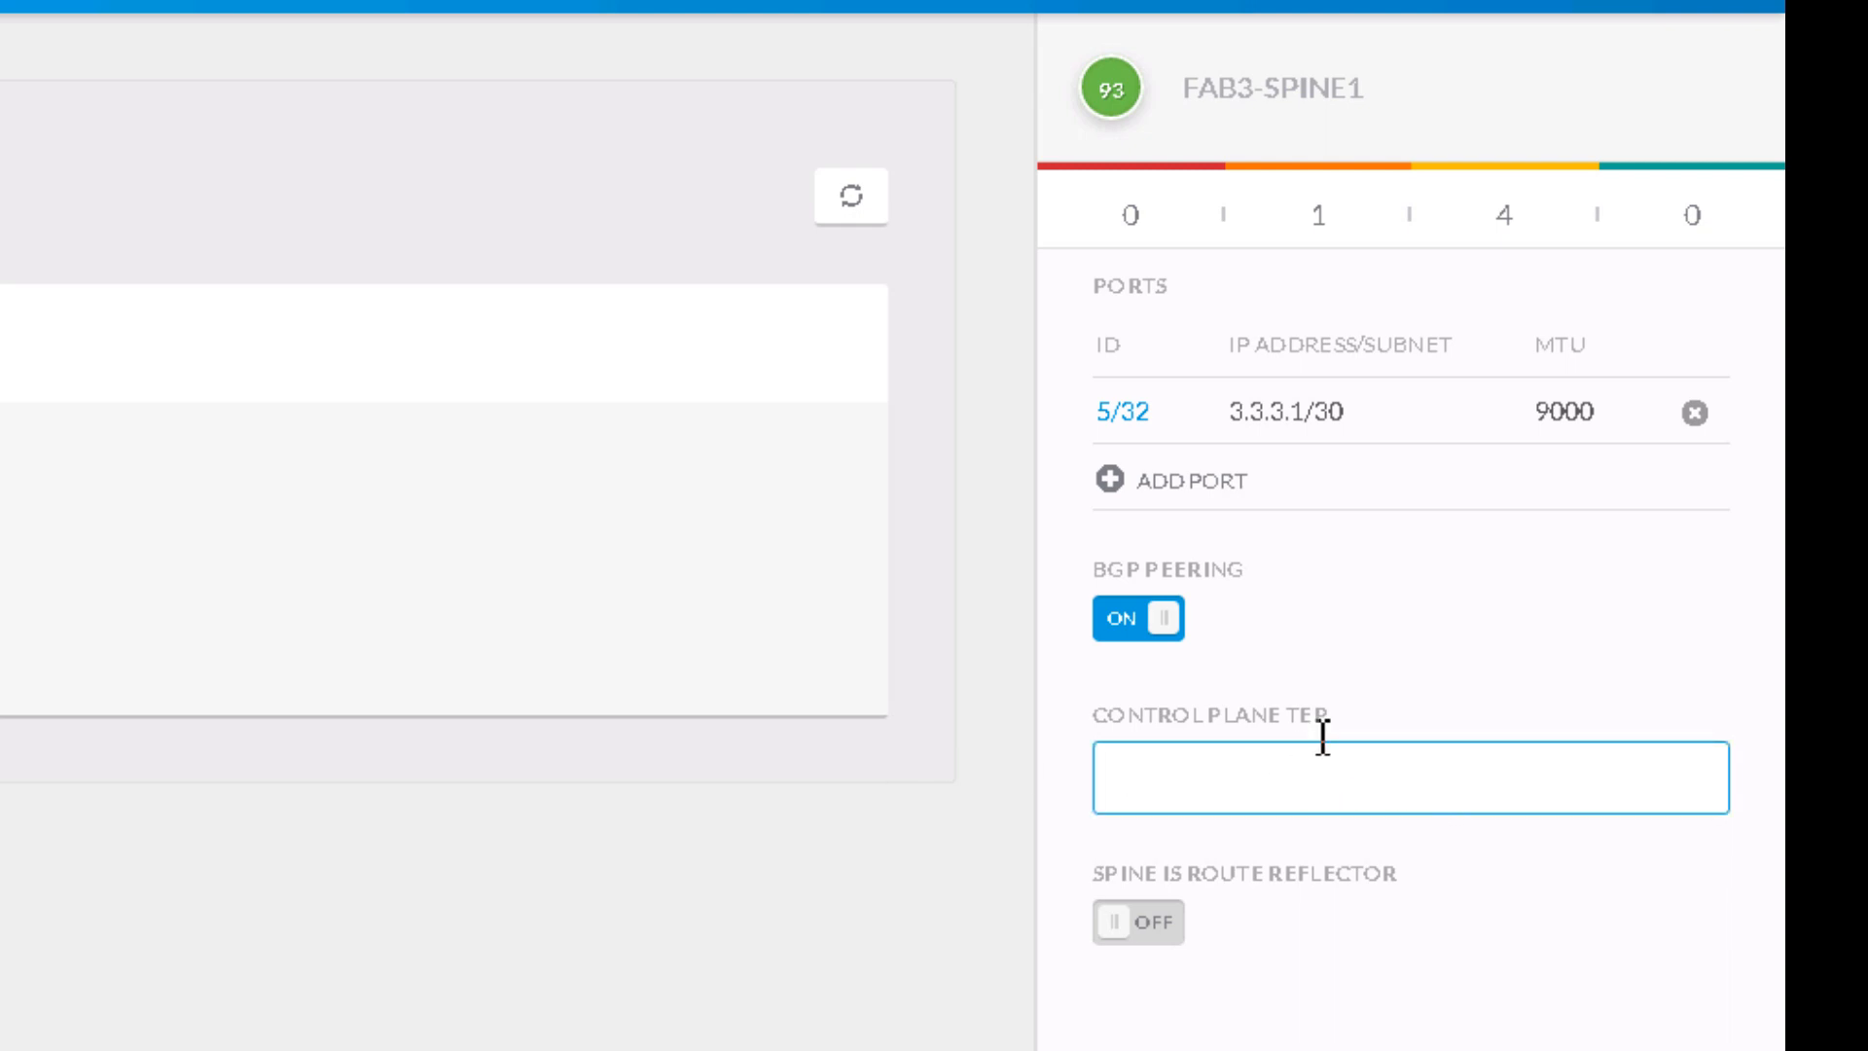
pyautogui.hotkey('alt', 'Tab')
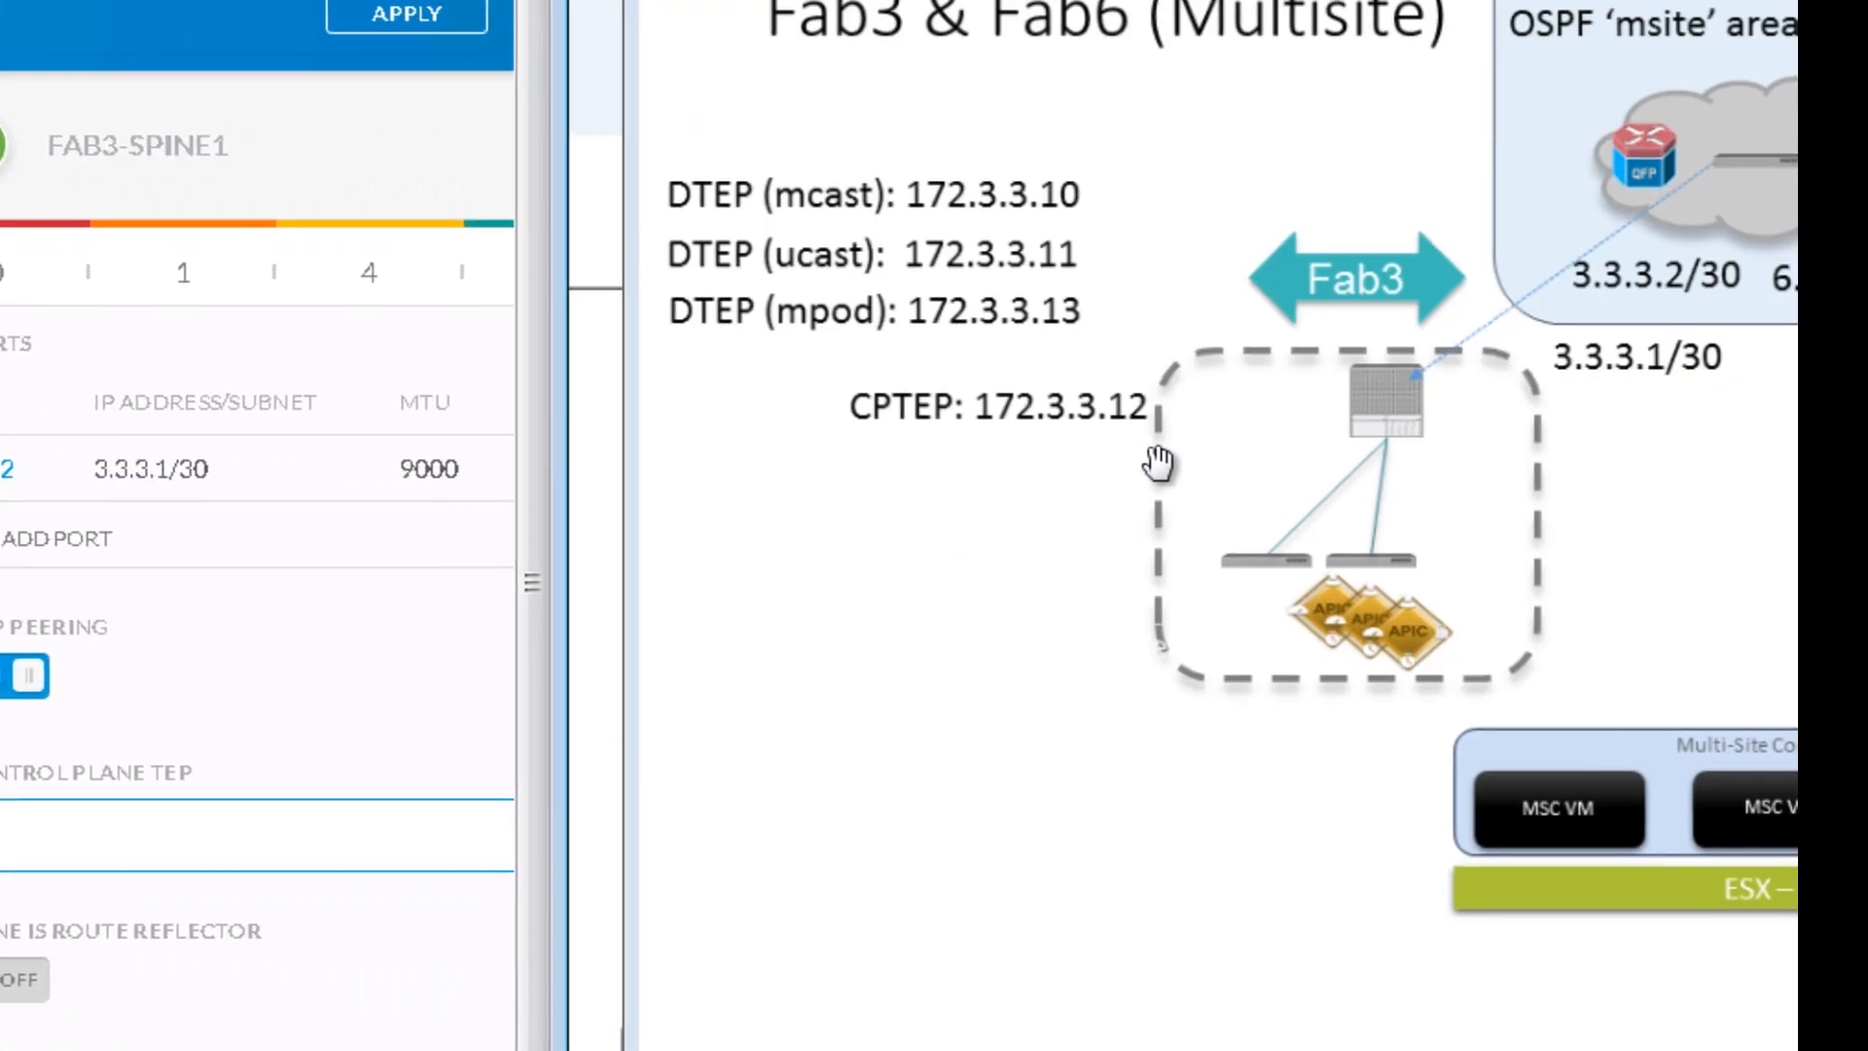
pyautogui.click(336, 718)
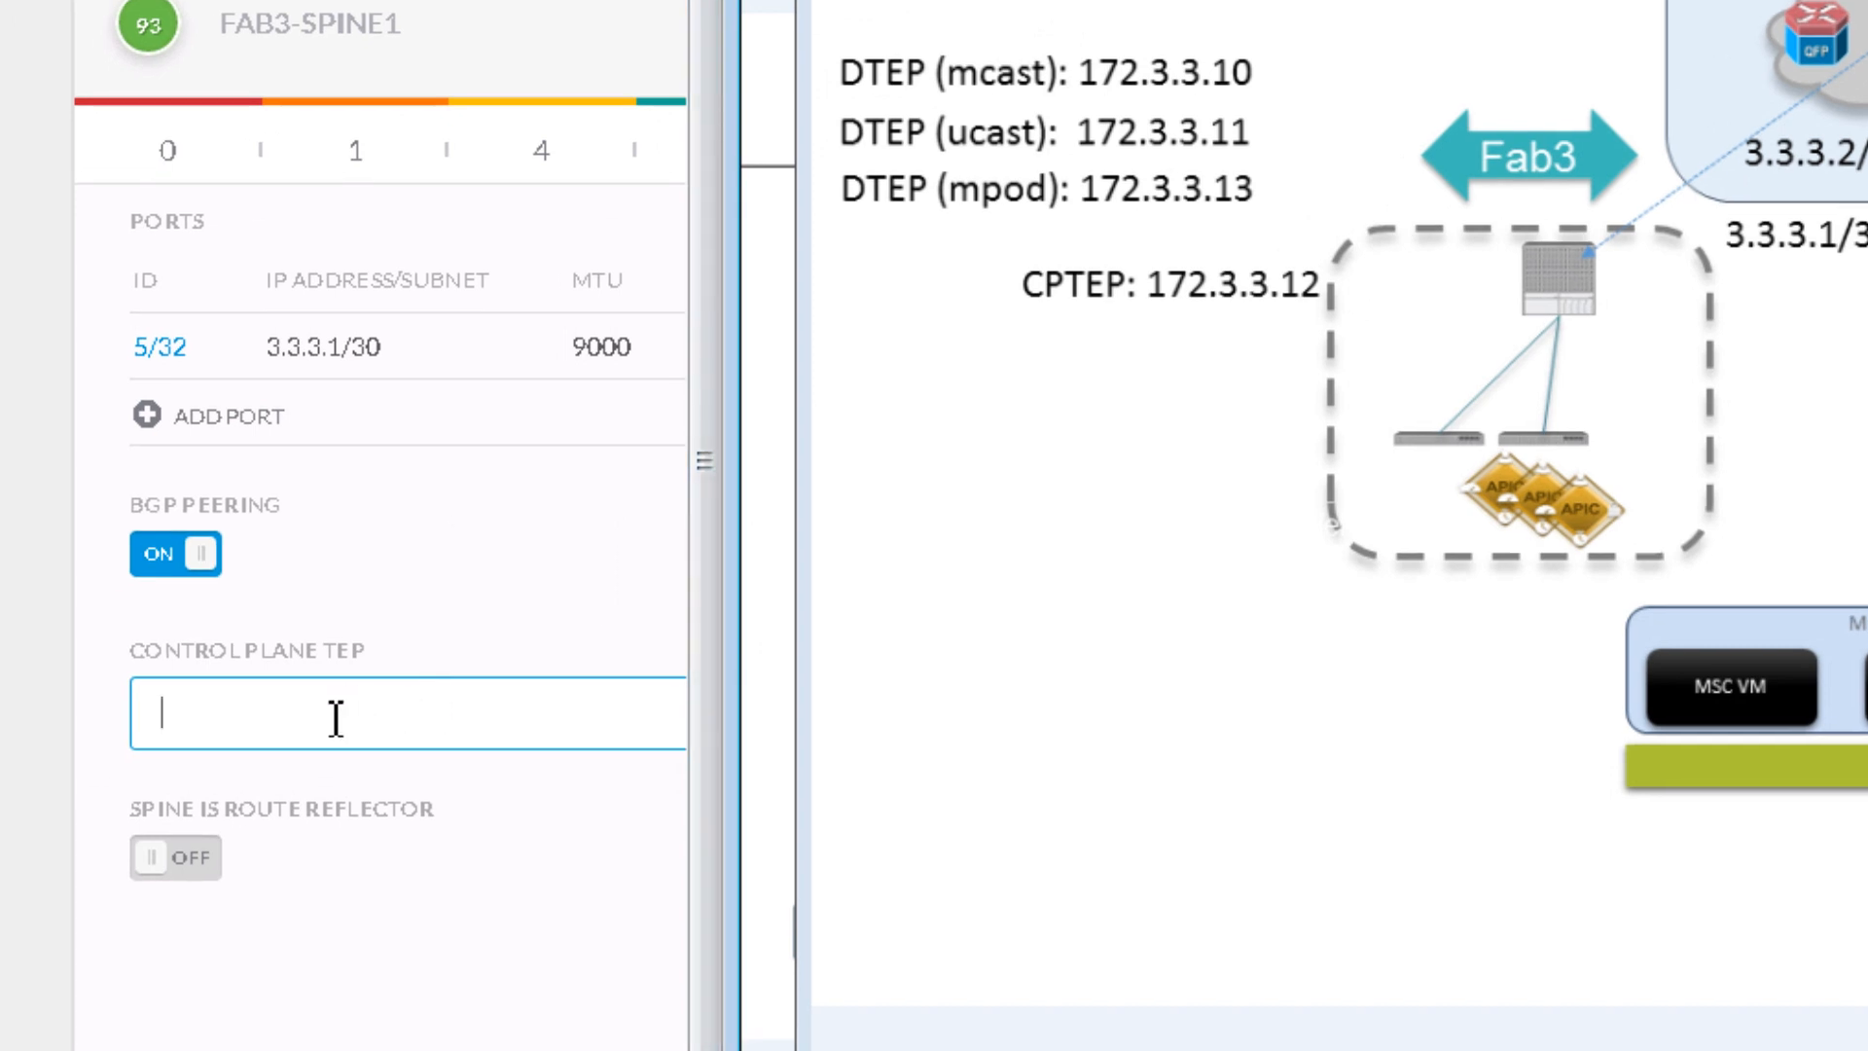
pyautogui.write('172.3.3.12')
pyautogui.click(198, 860)
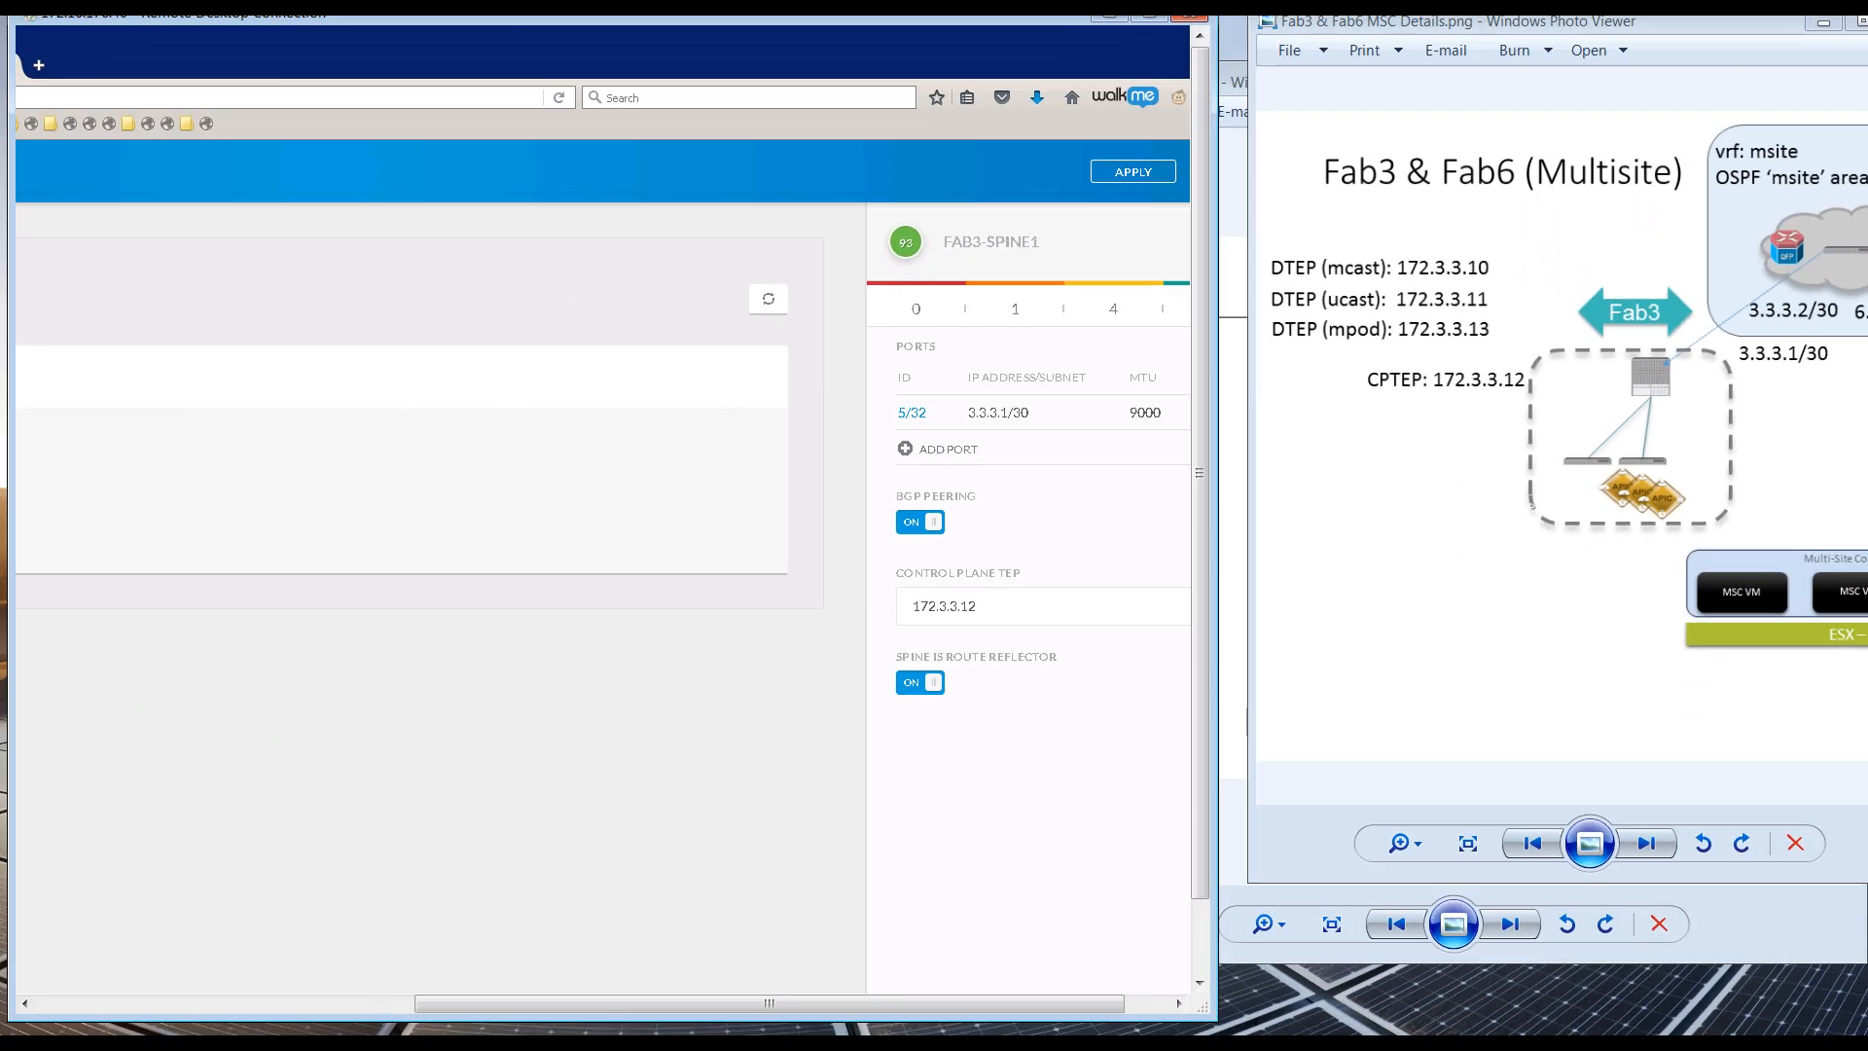
pyautogui.click(1150, 15)
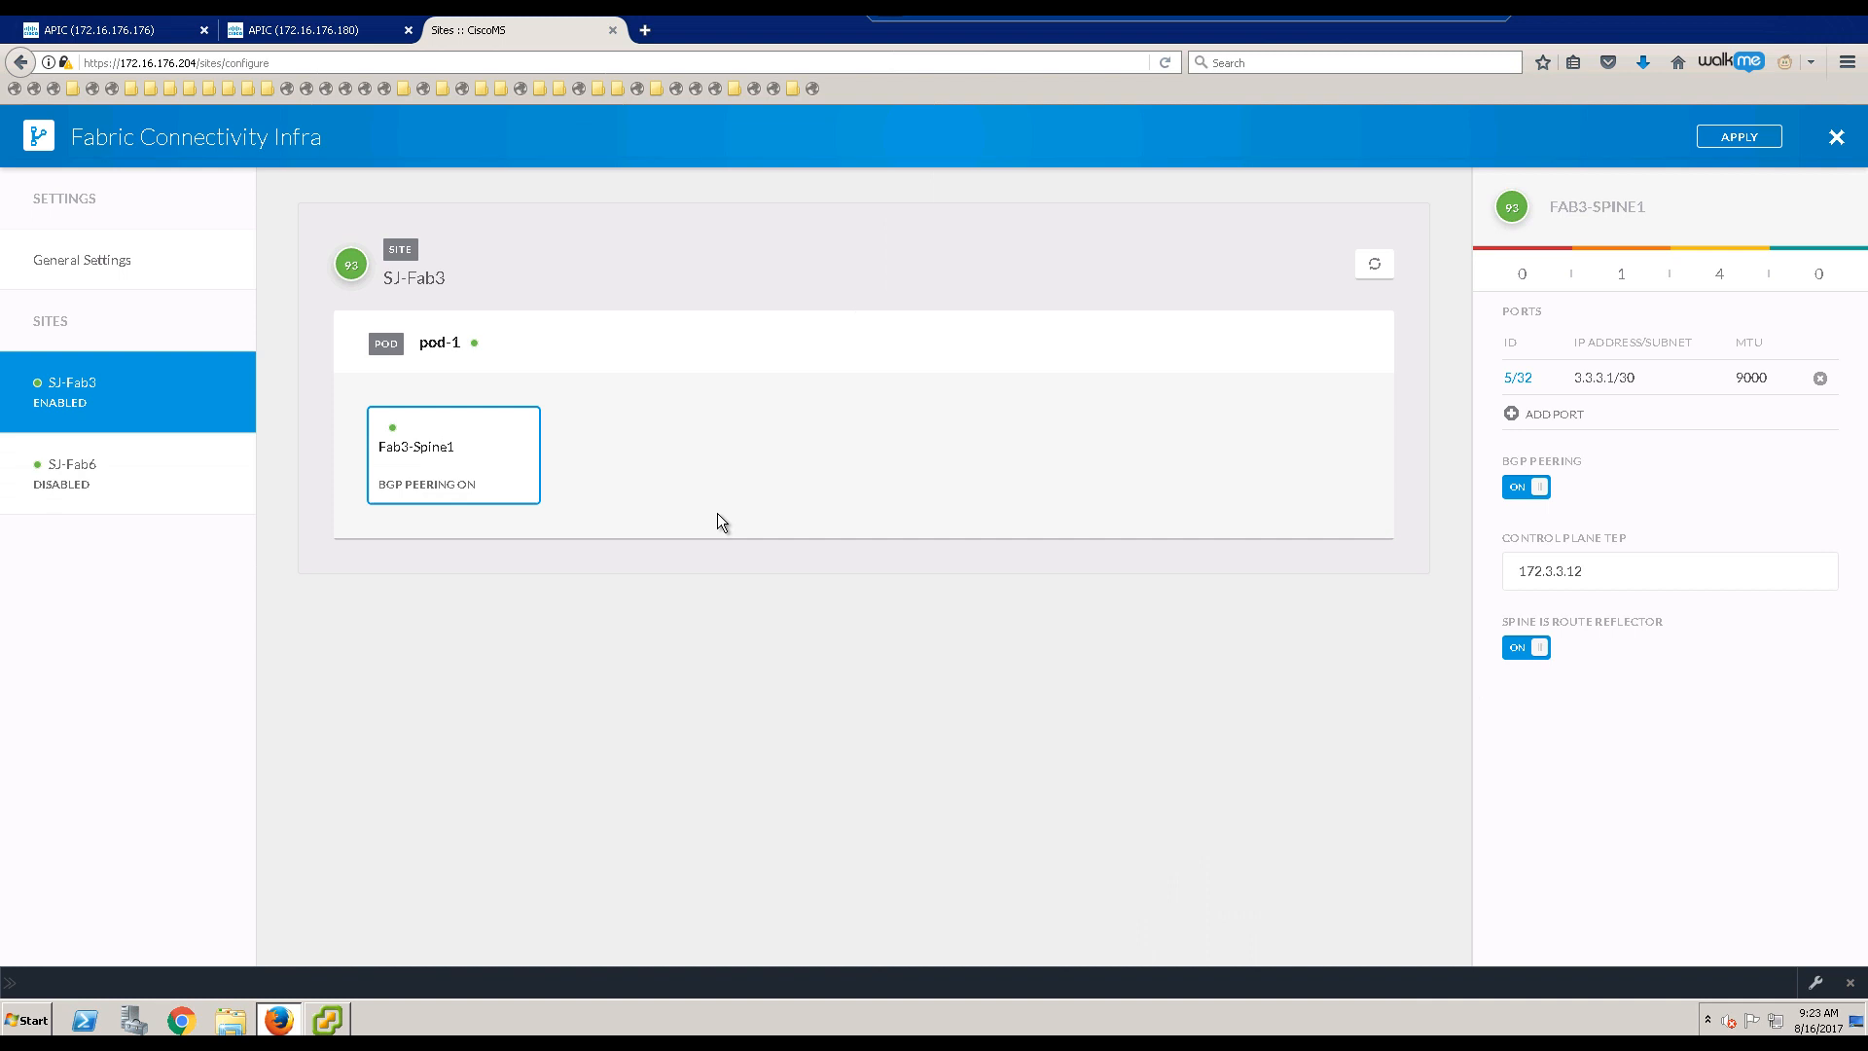
# Step: Apply the SJ-Fab3 infra settings and check the duplicate-TEP Bad Request error against the diagram
pyautogui.click(1748, 137)
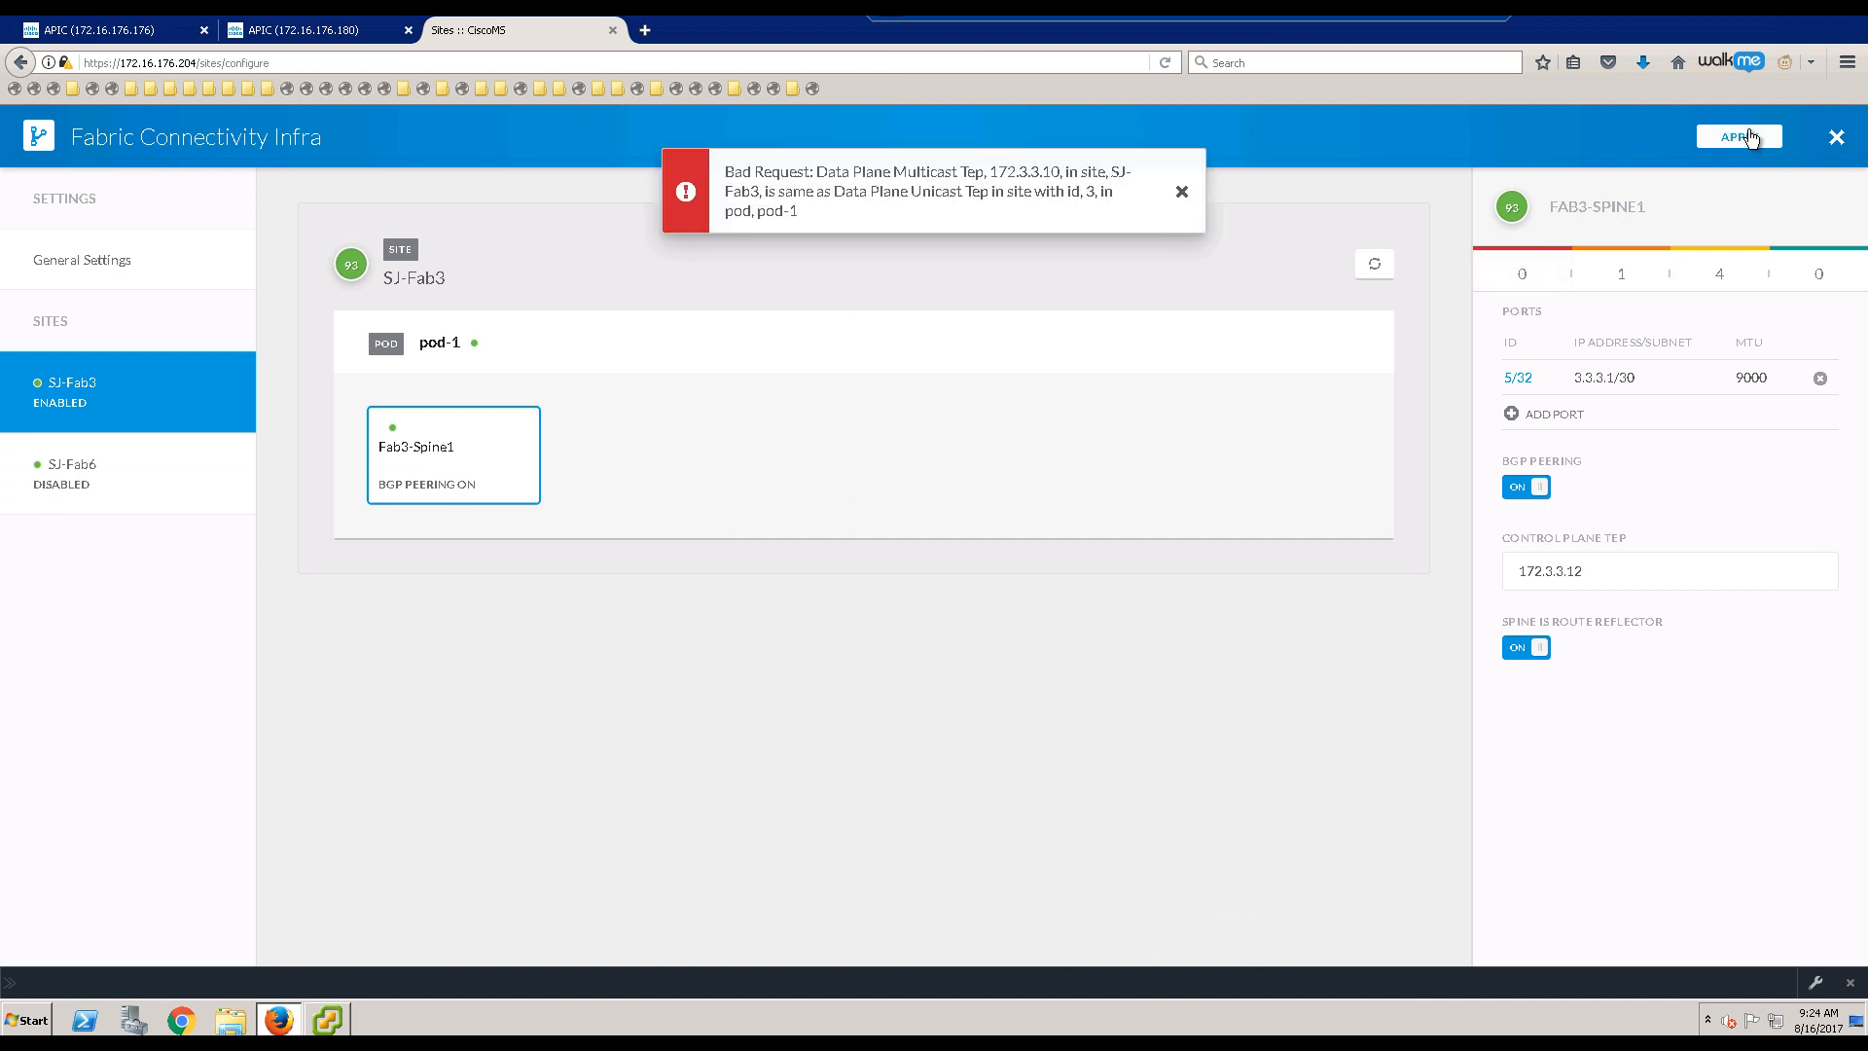
pyautogui.click(1181, 195)
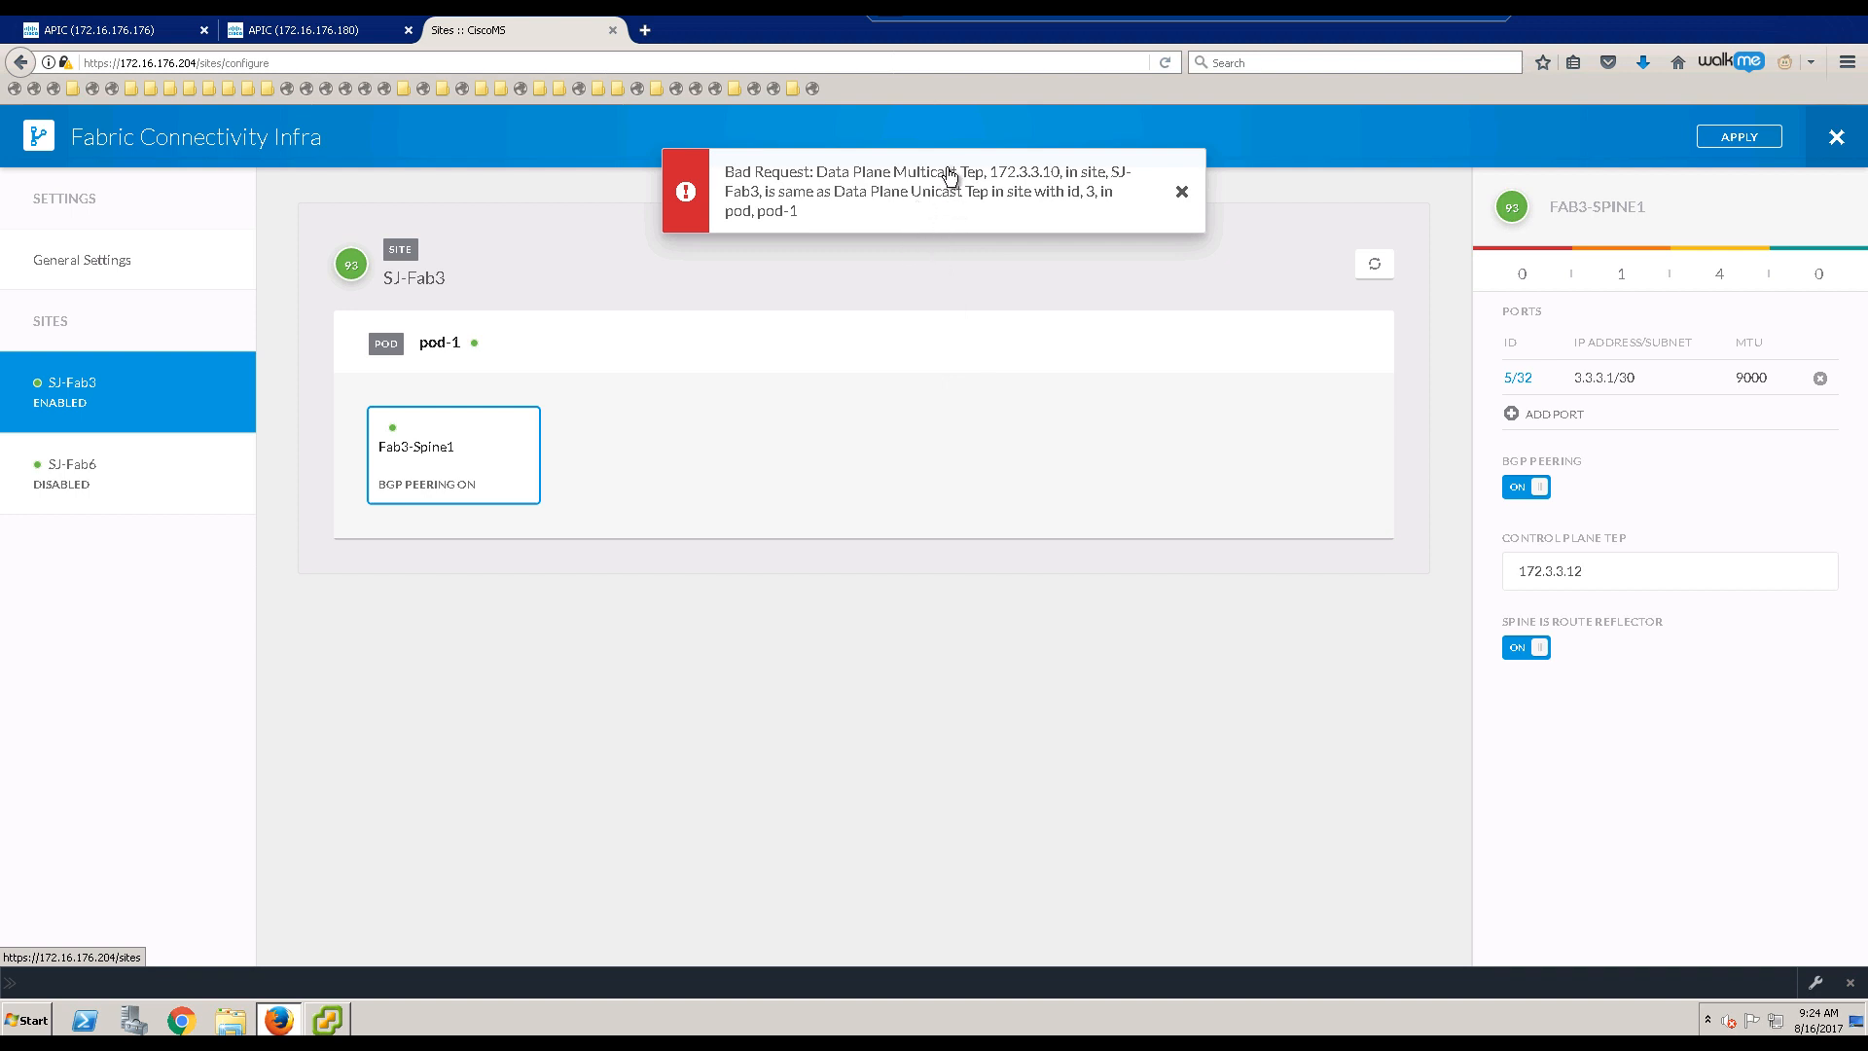
pyautogui.click(509, 289)
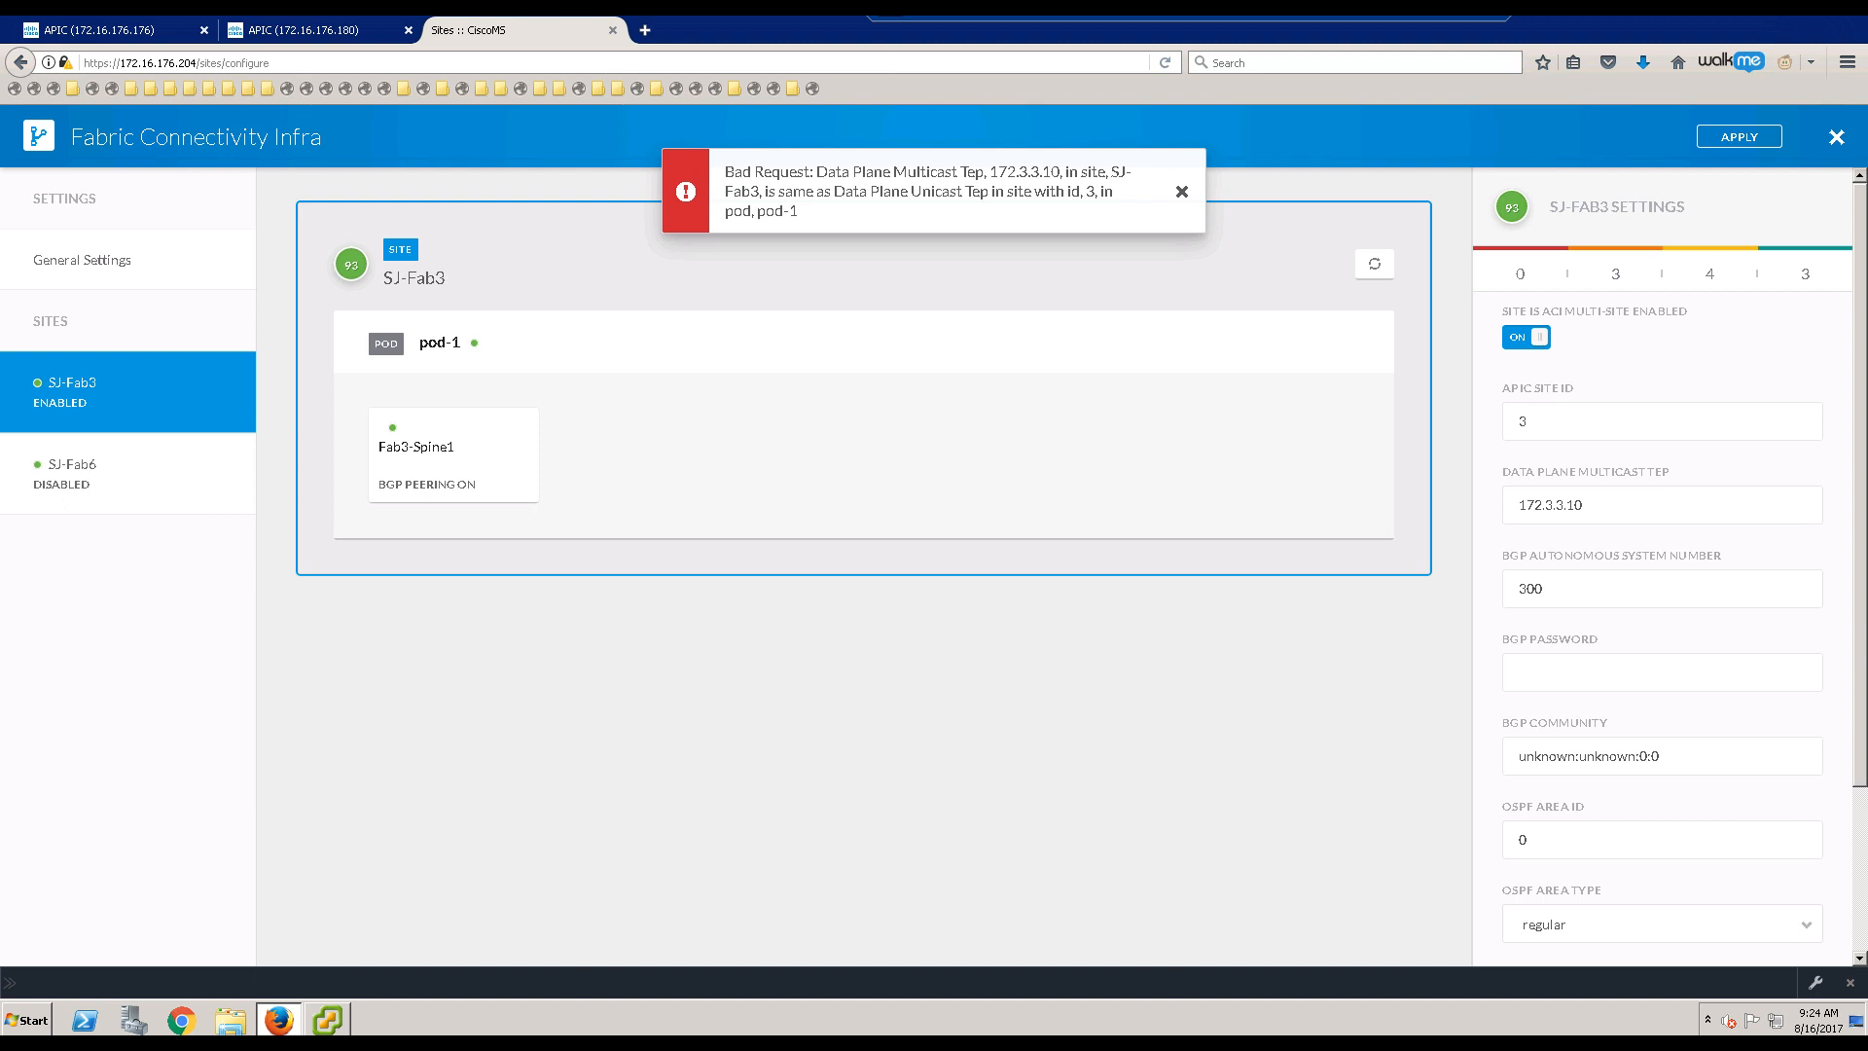
pyautogui.hotkey('alt', 'Tab')
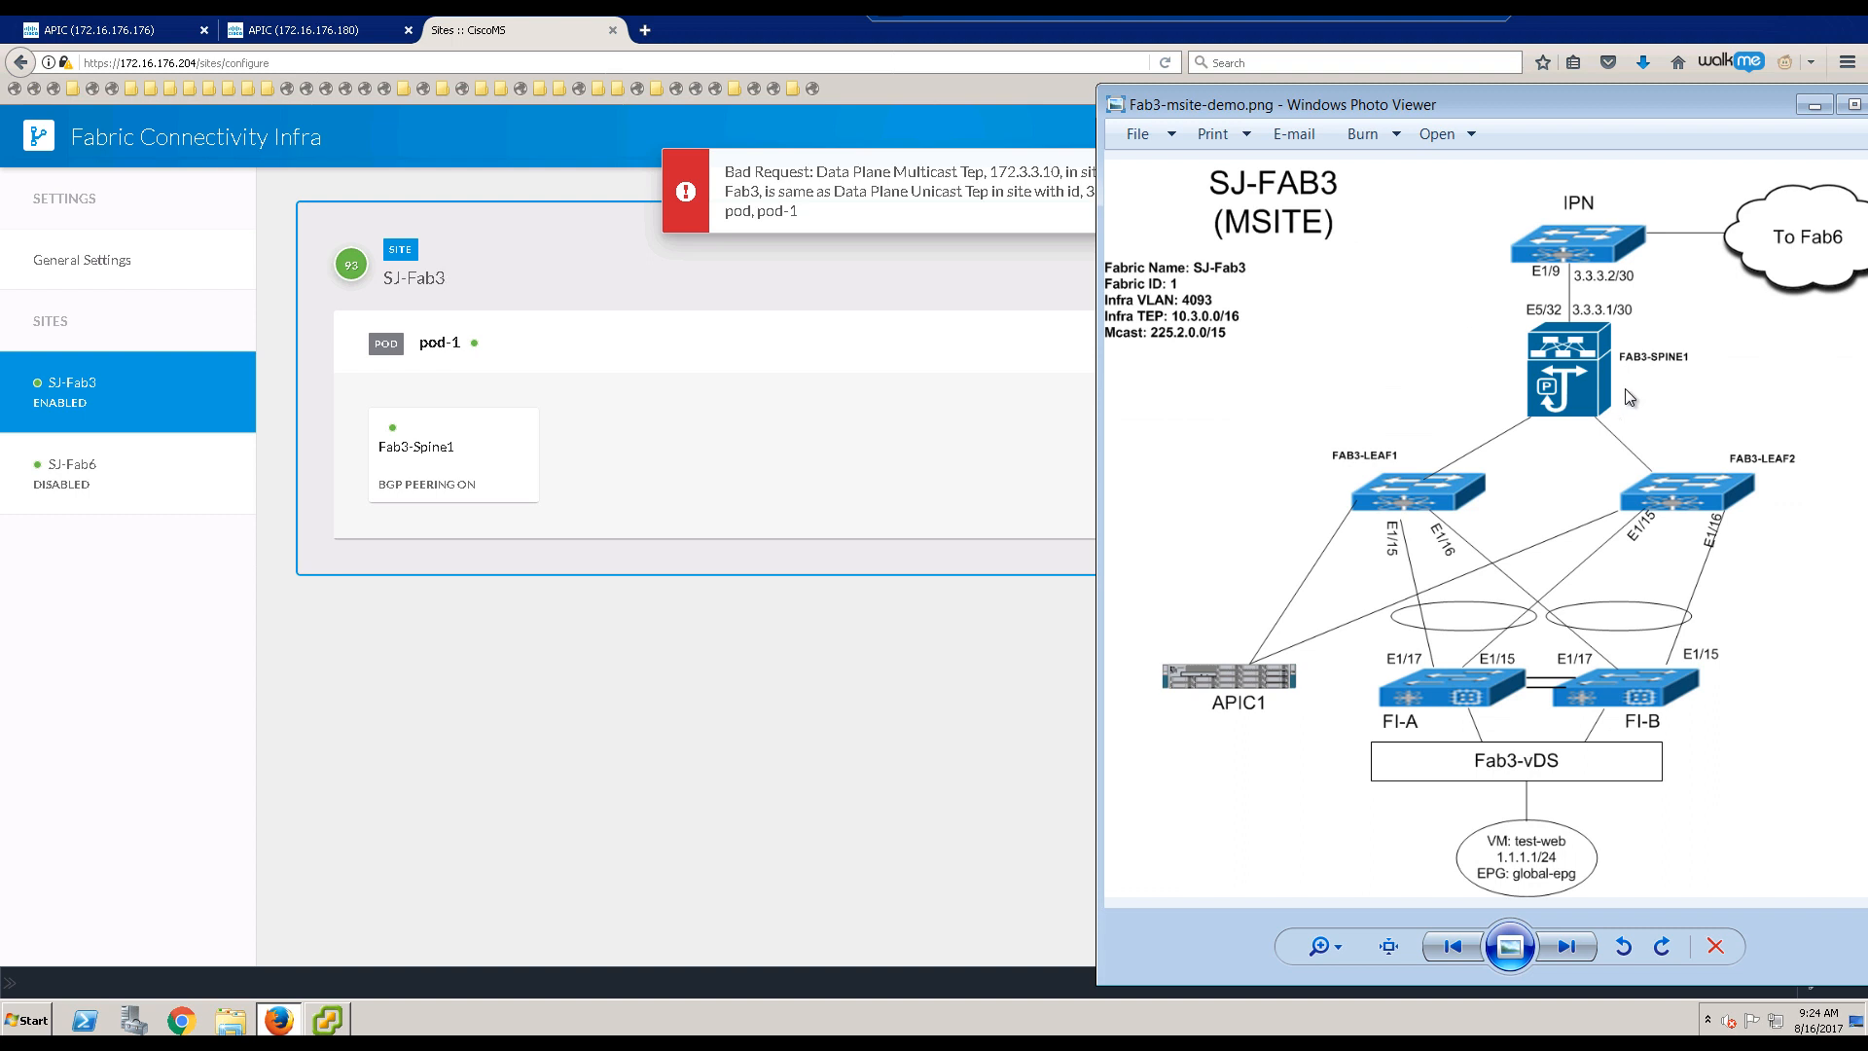
pyautogui.click(1815, 104)
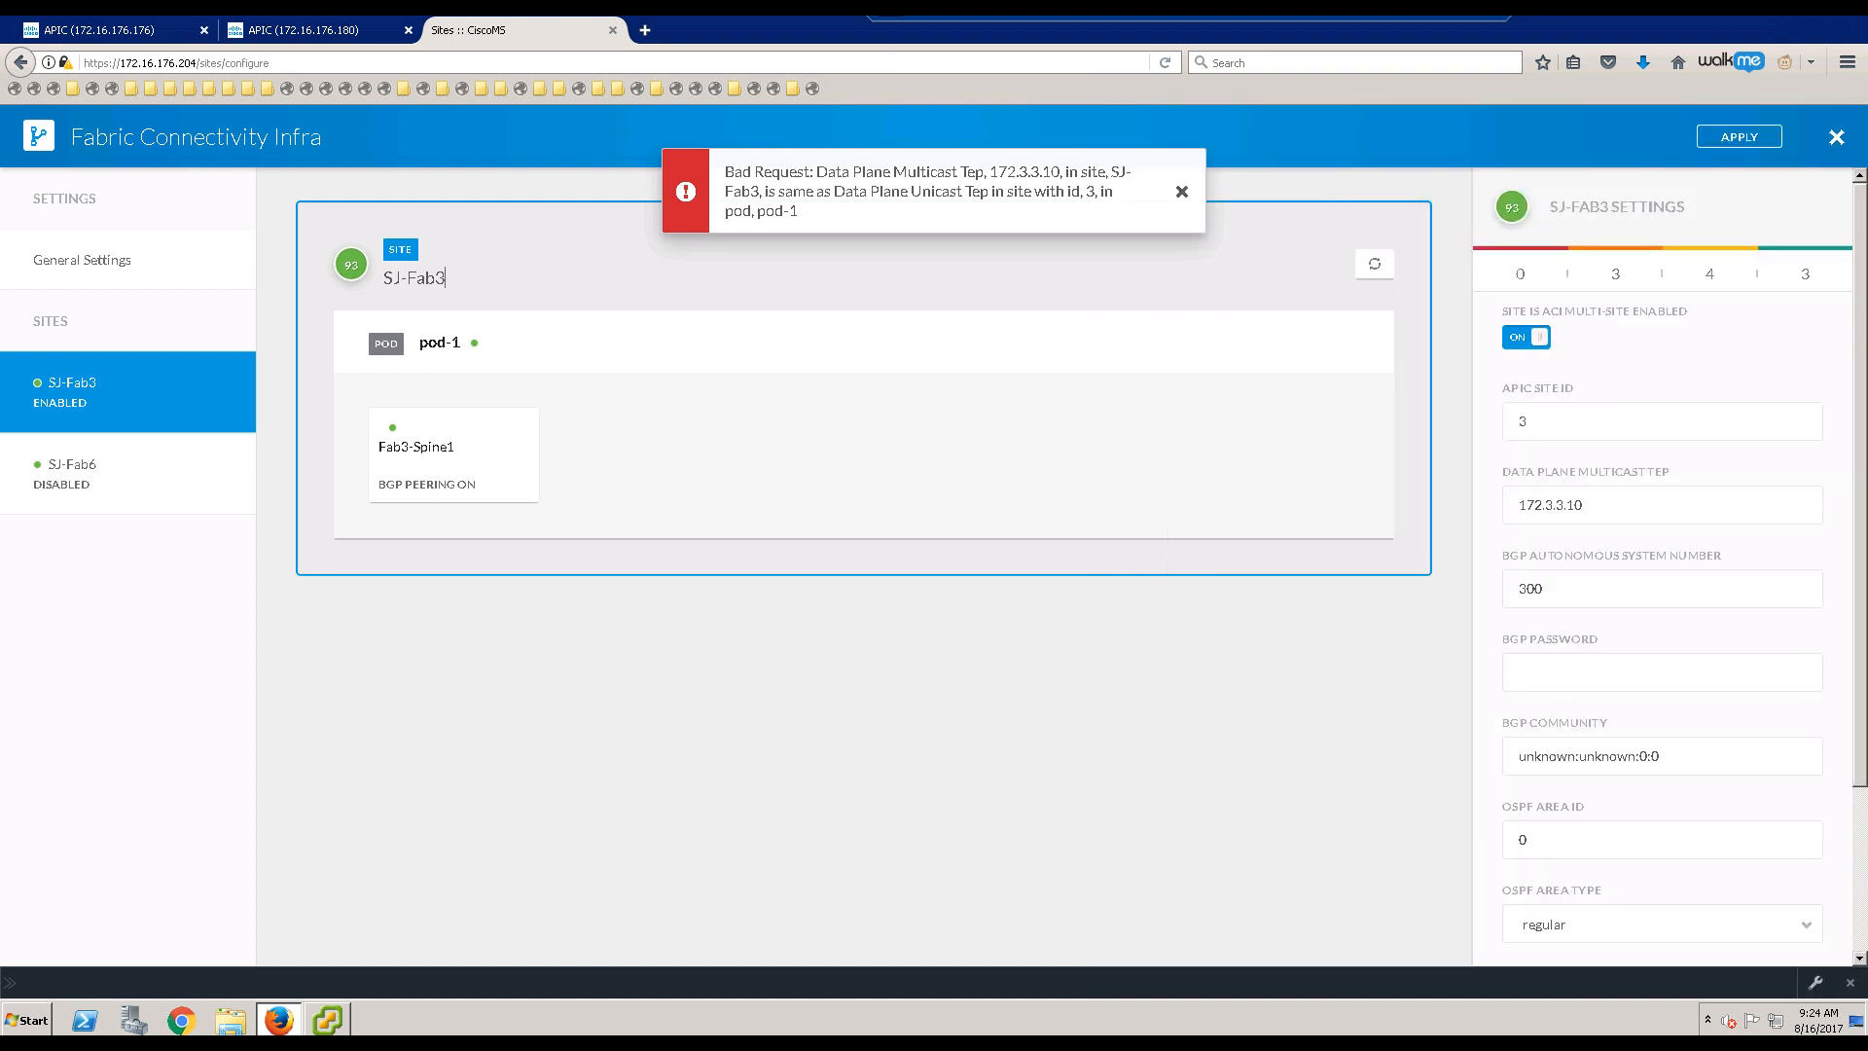
# Step: Change pod-1's data plane unicast TEP from 172.3.3.10 to 172.3.3.11
pyautogui.click(1445, 15)
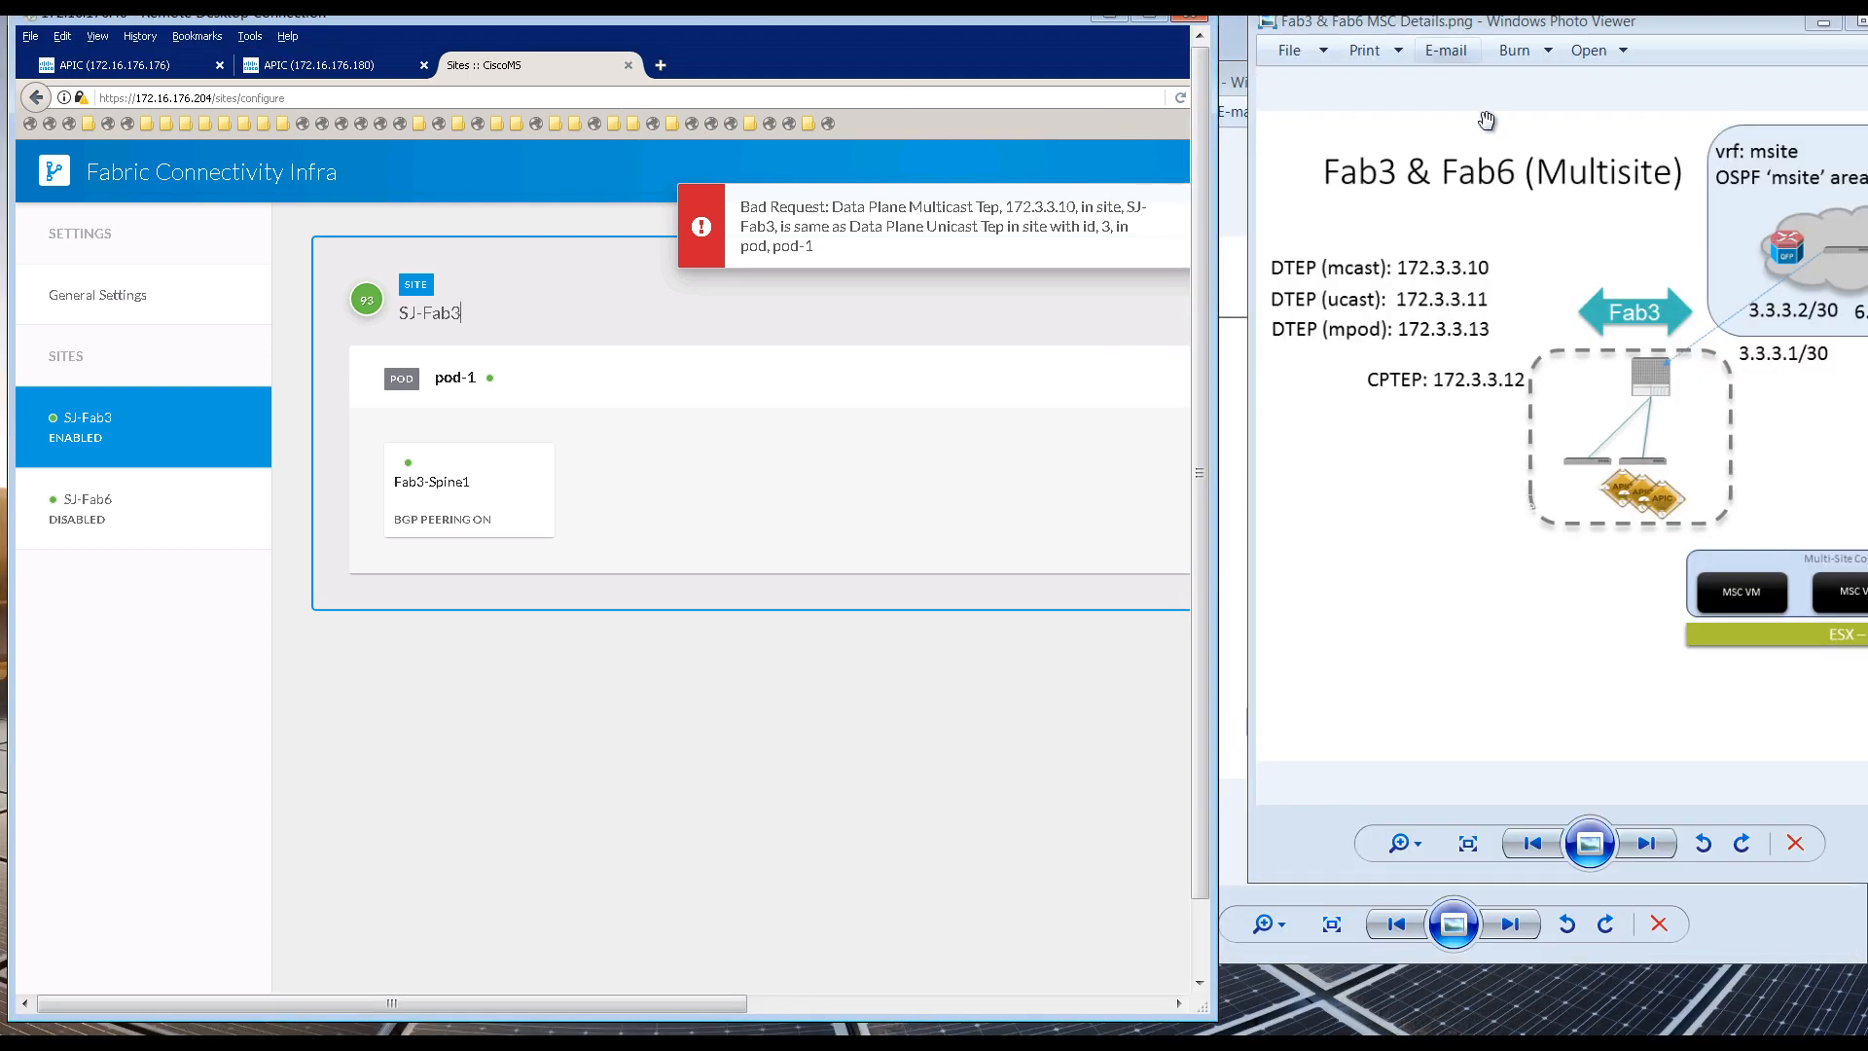
pyautogui.click(1119, 405)
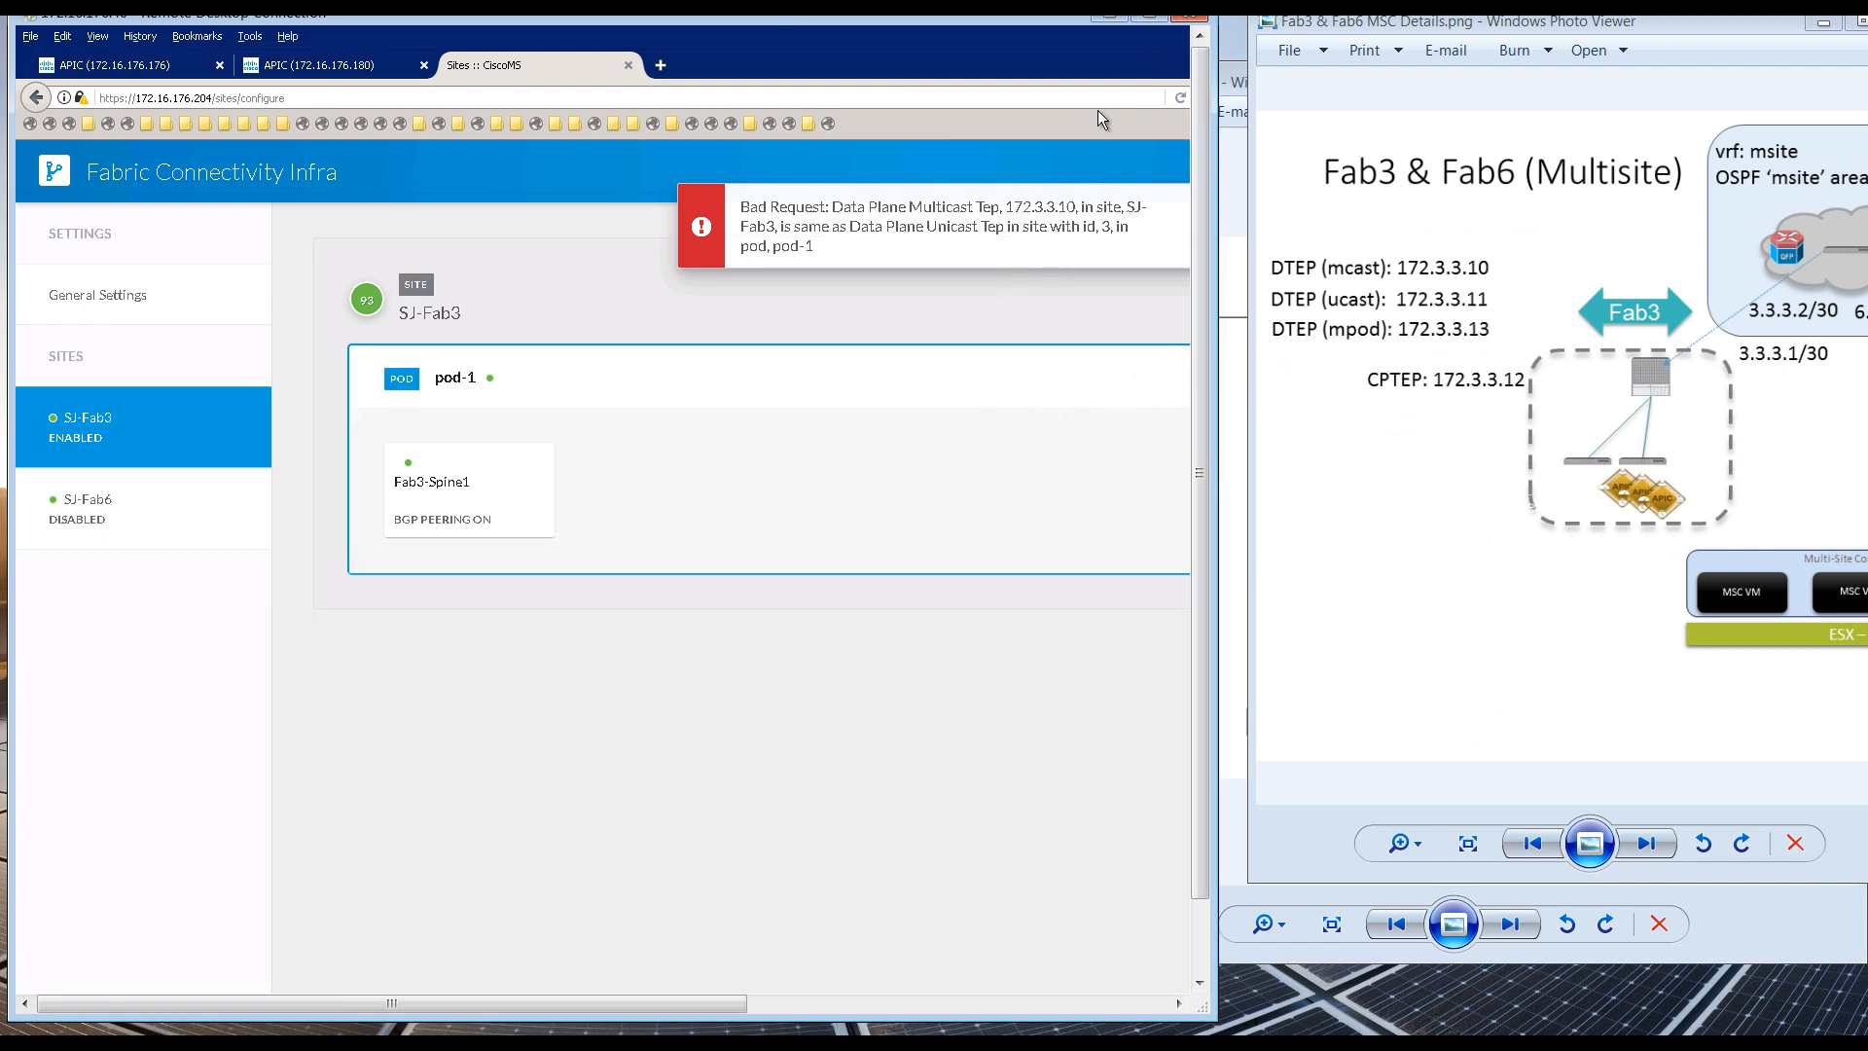
pyautogui.click(1150, 20)
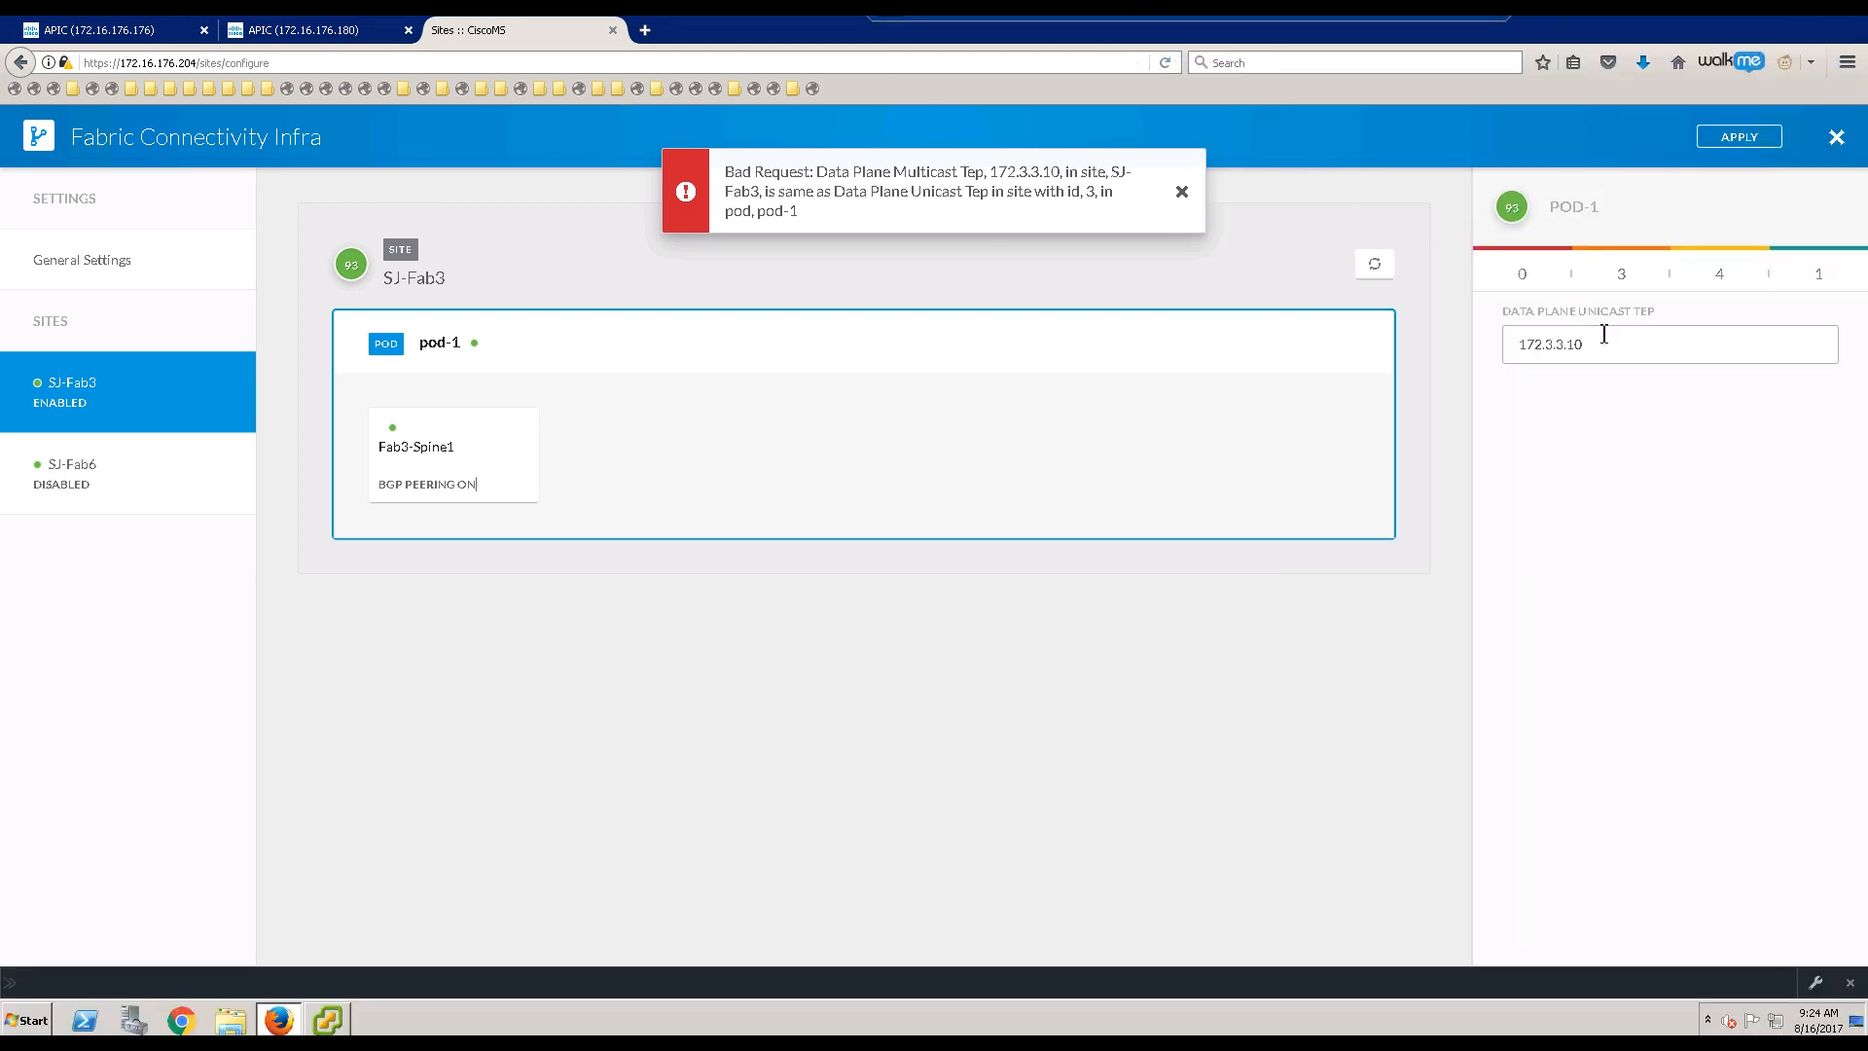
pyautogui.click(1631, 347)
pyautogui.click(450, 281)
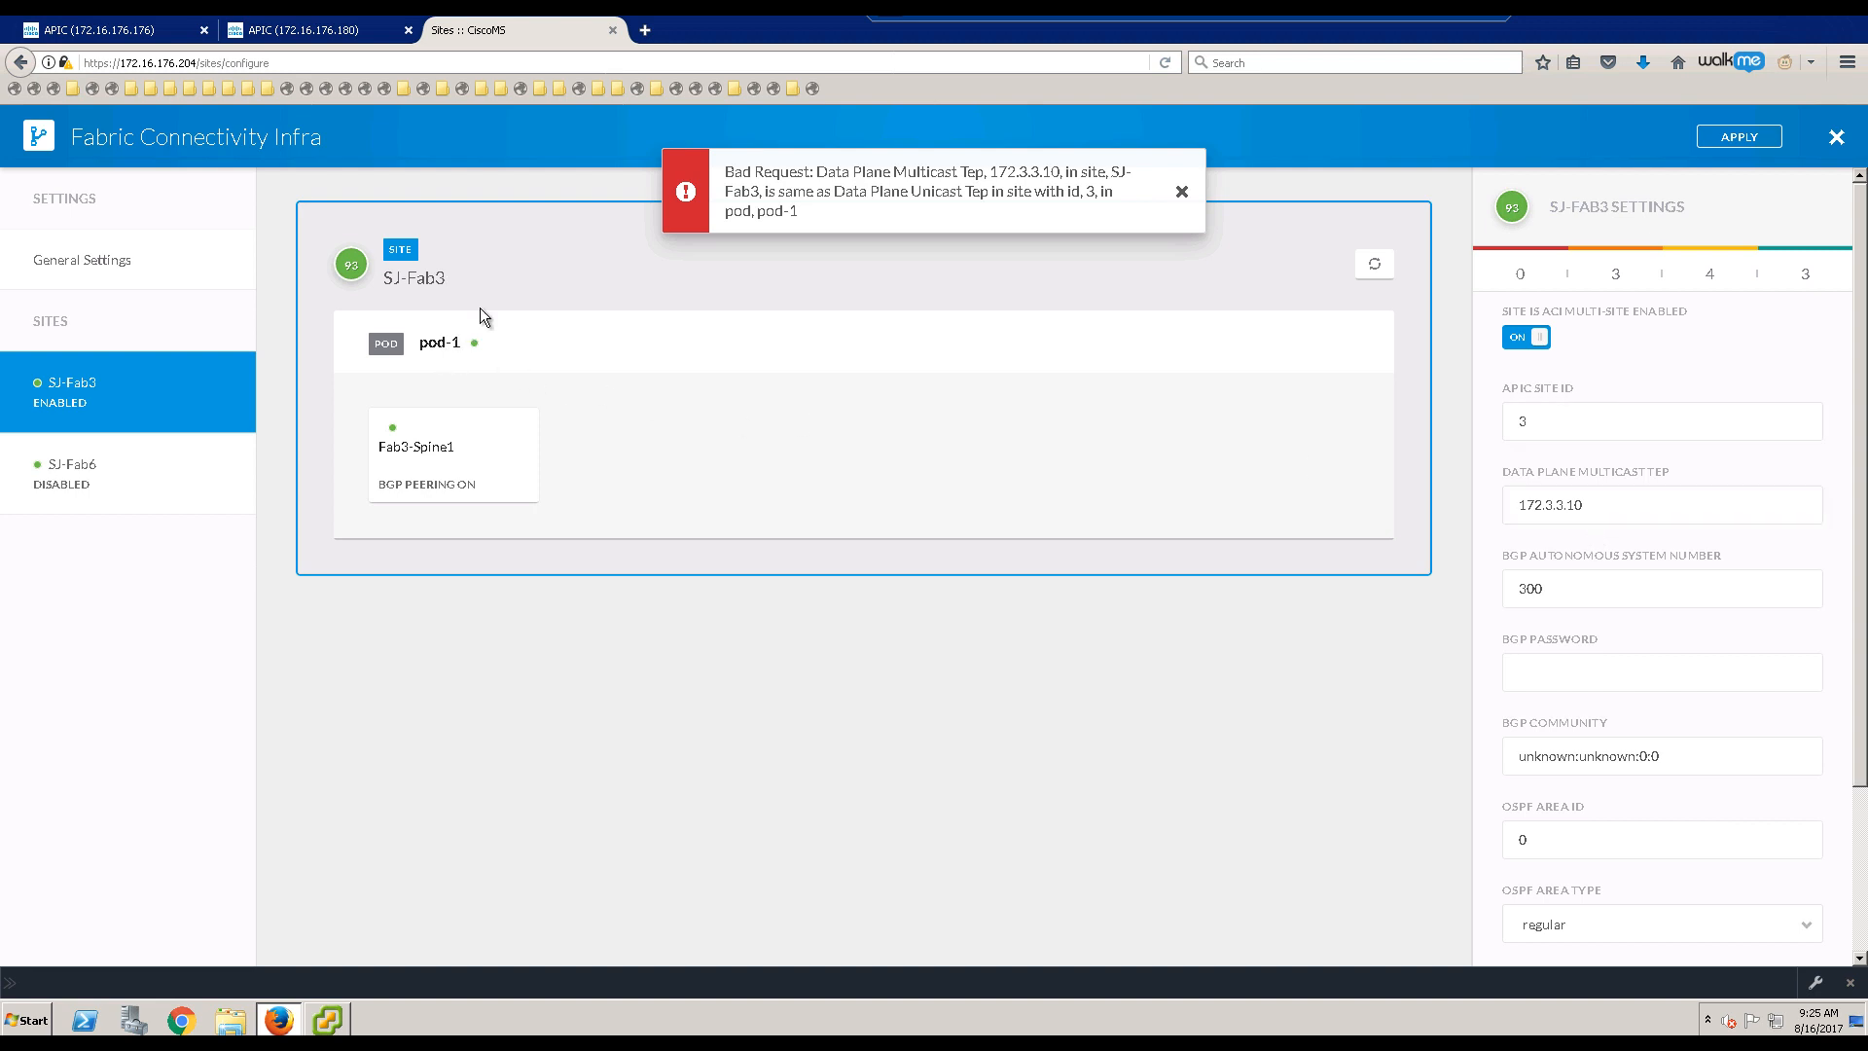
pyautogui.click(529, 352)
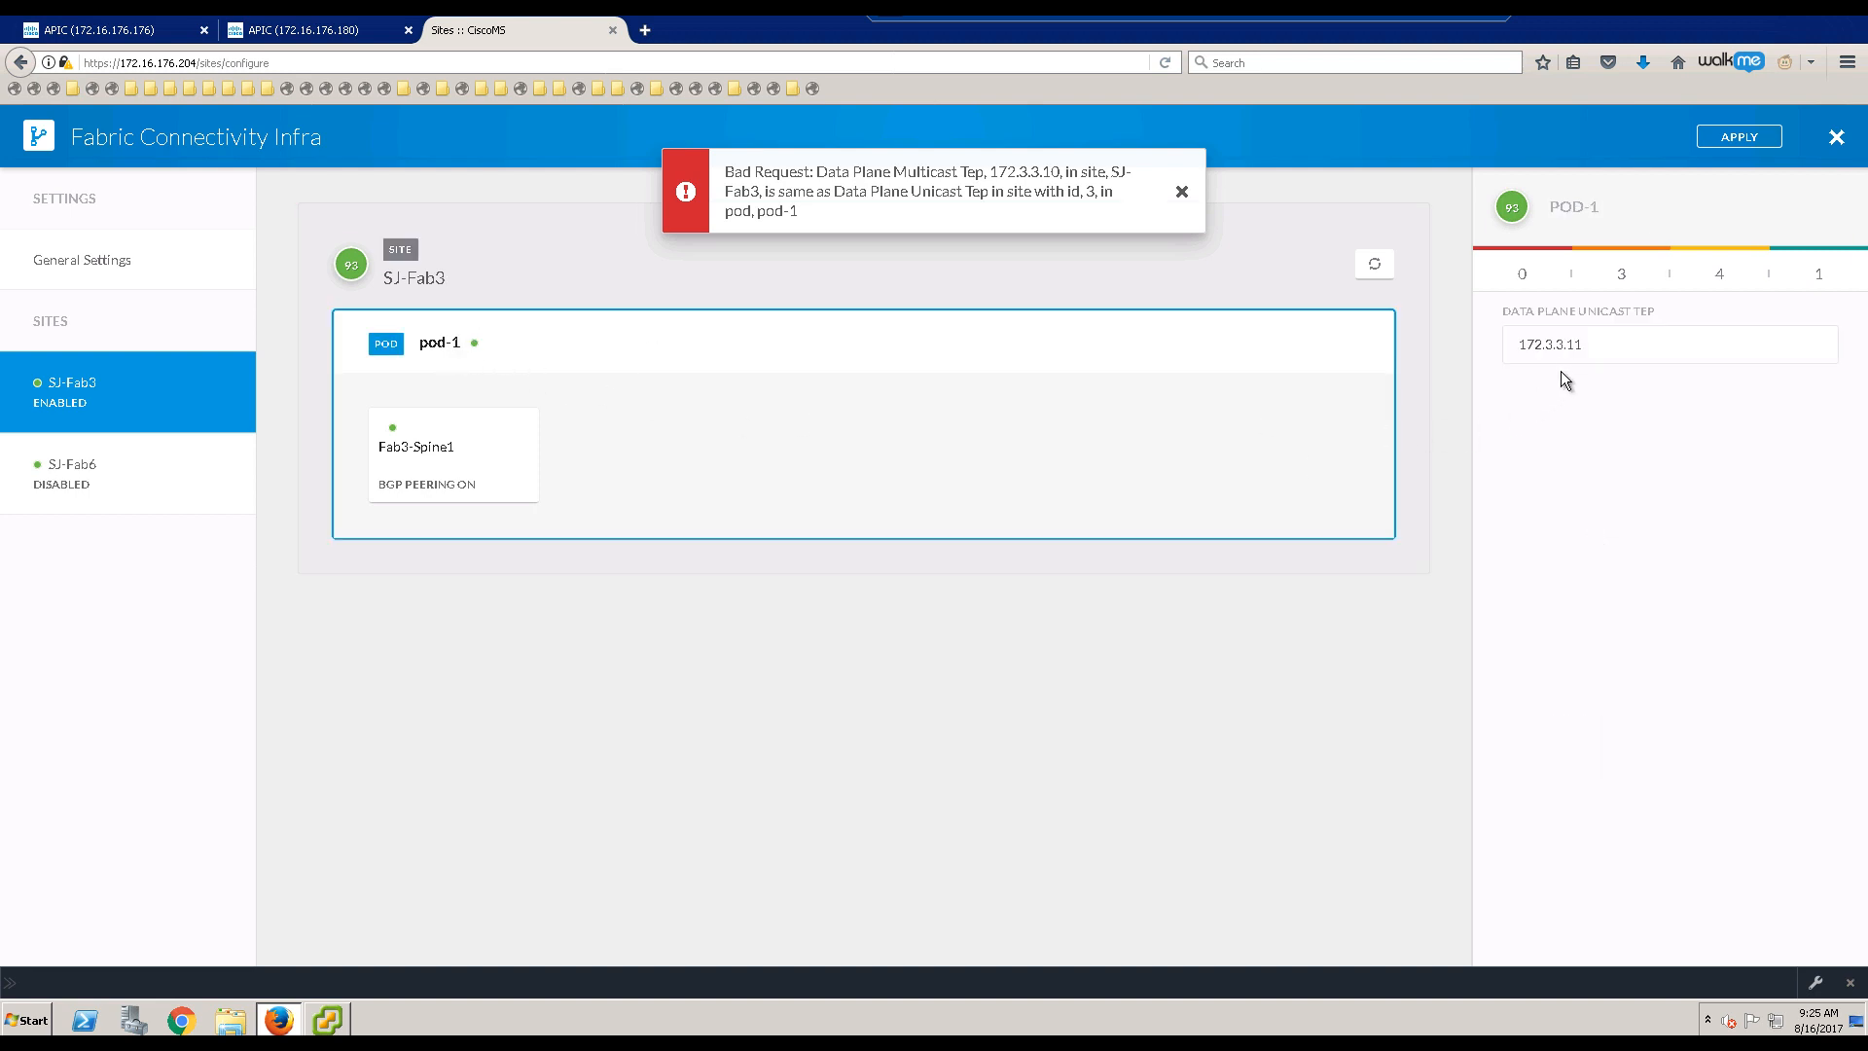
pyautogui.click(475, 454)
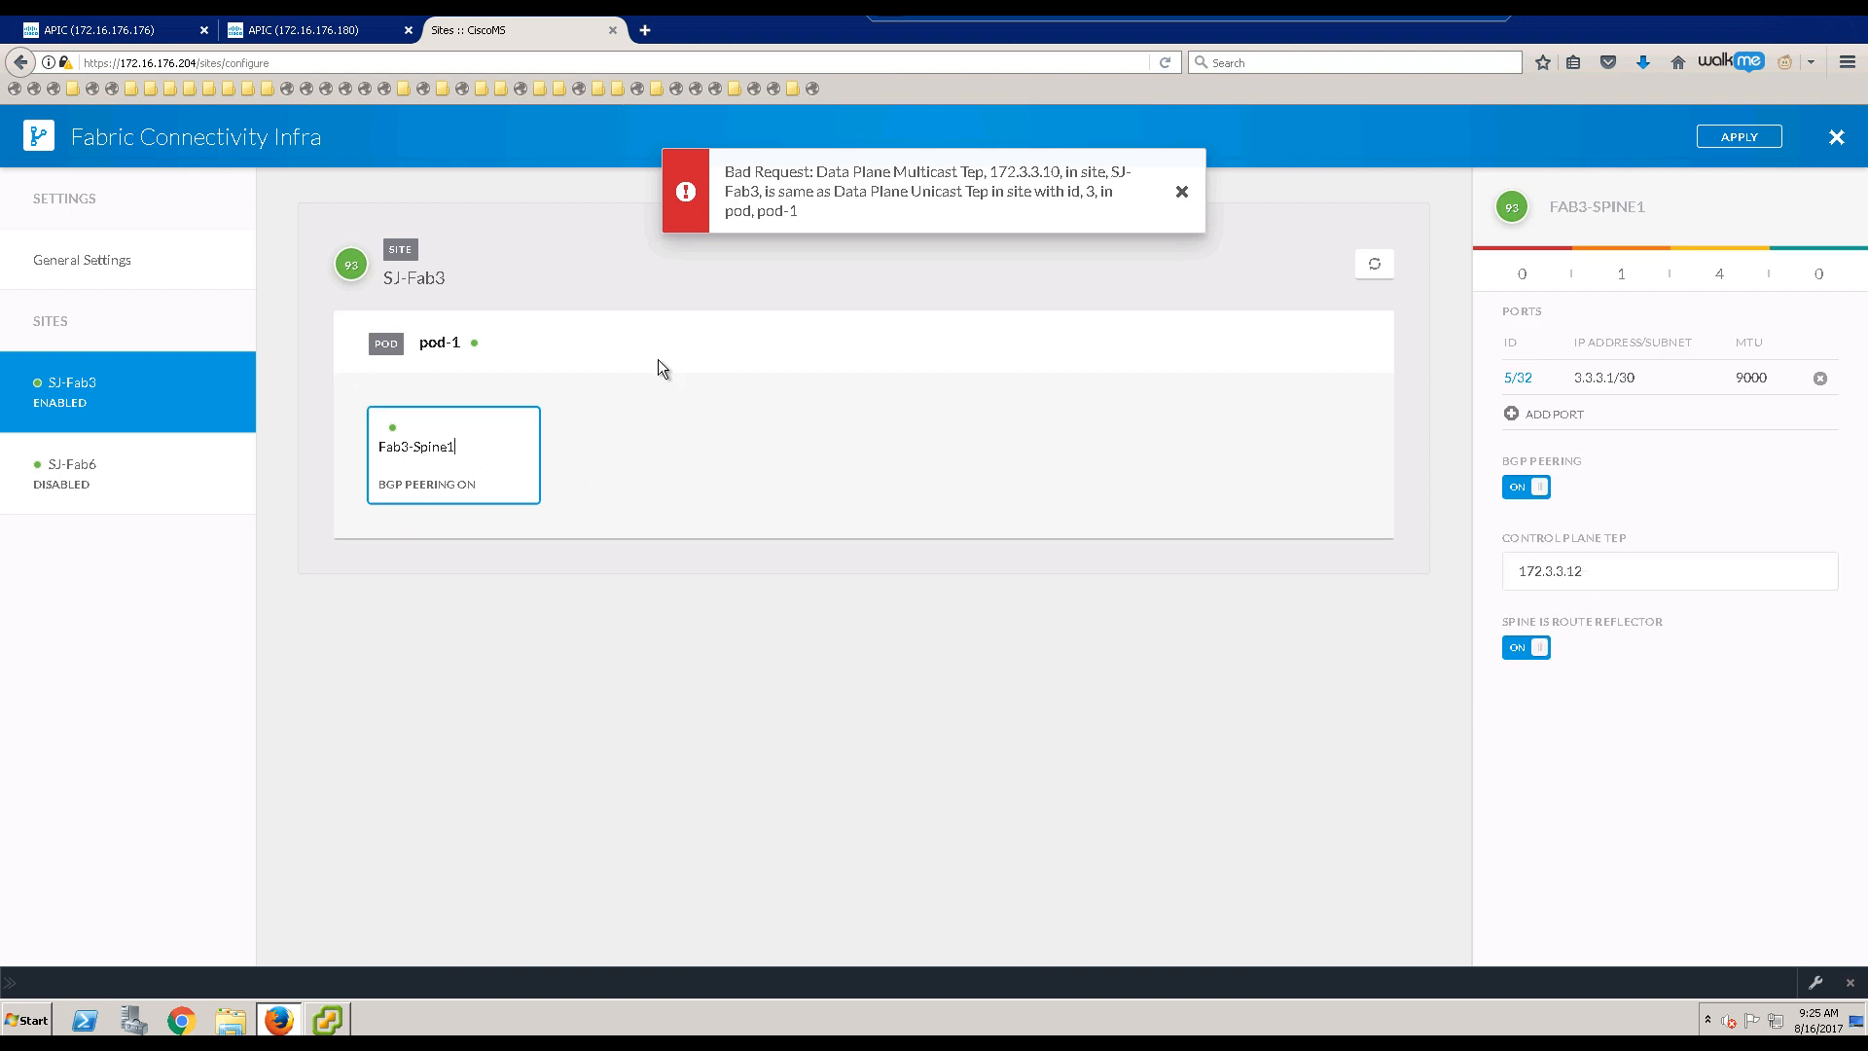
# Step: Re-apply the corrected infra settings and verify pod 1's intersite dataplane TEP 172.3.3.11/32 in APIC
pyautogui.click(182, 35)
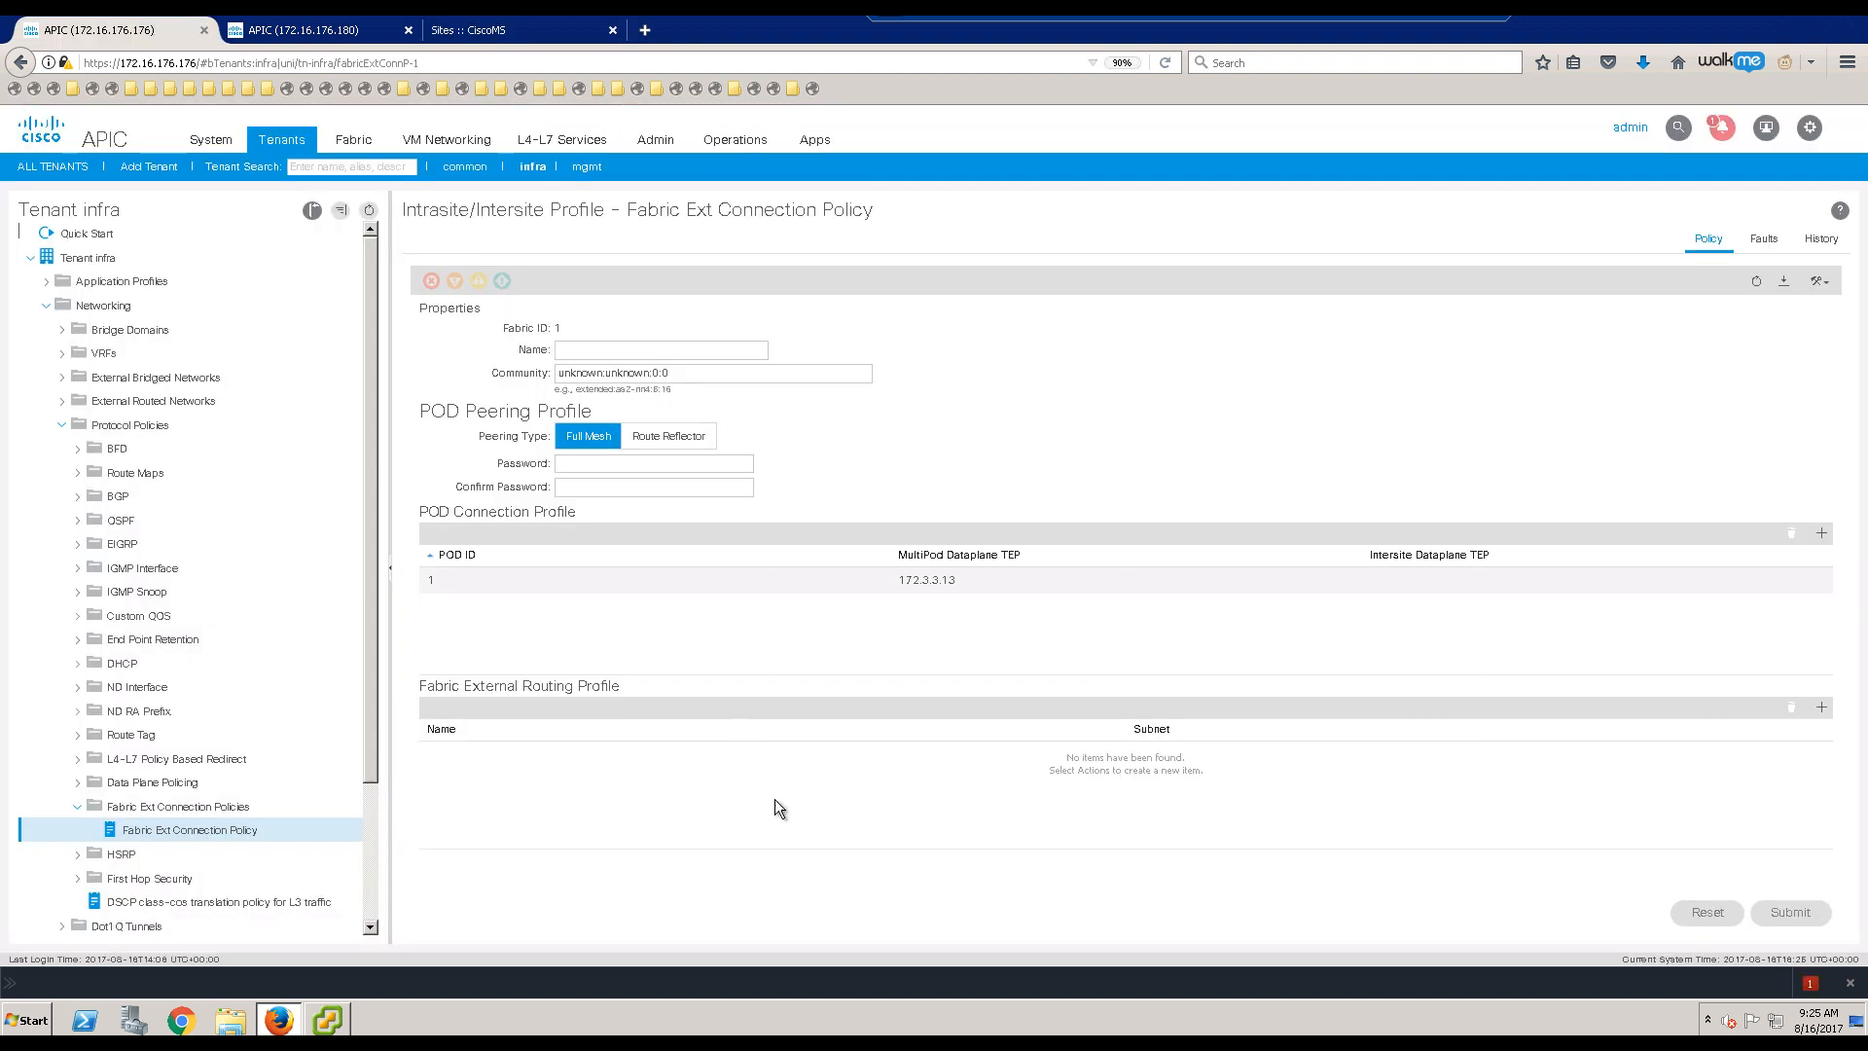
pyautogui.click(945, 582)
pyautogui.click(534, 29)
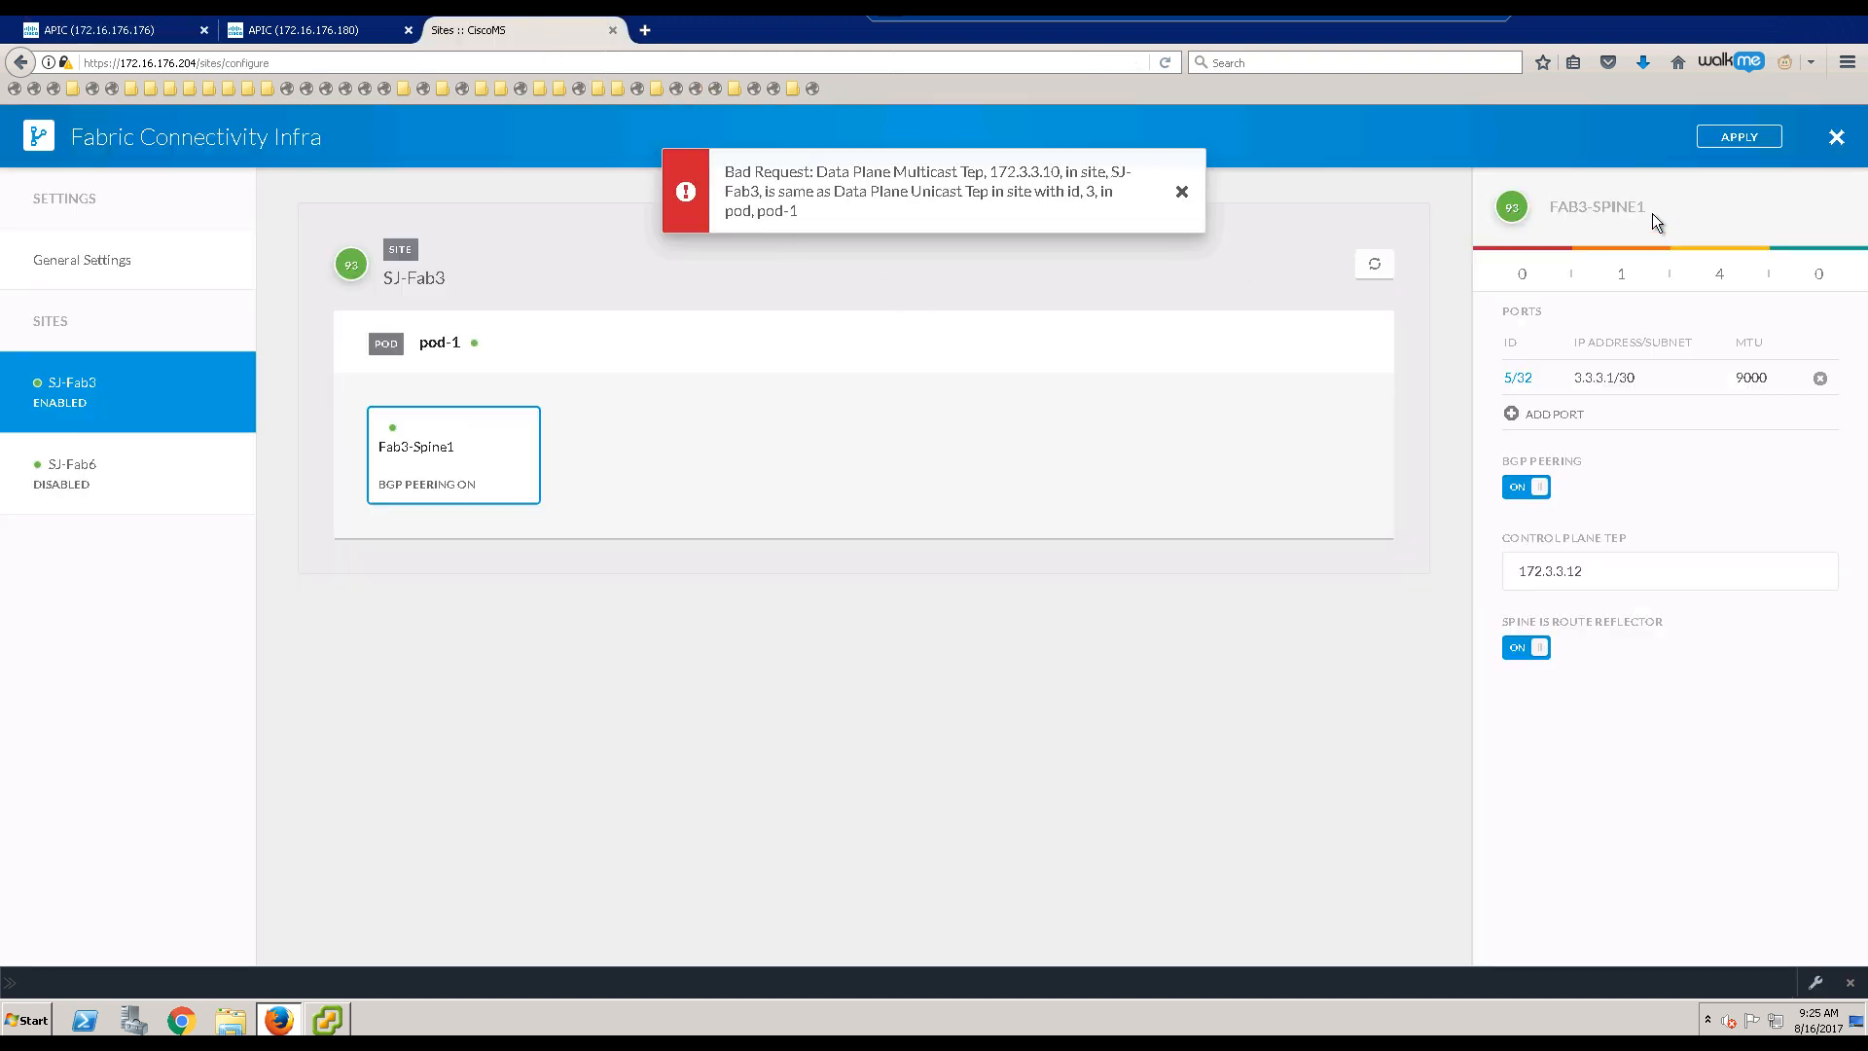
pyautogui.click(1739, 146)
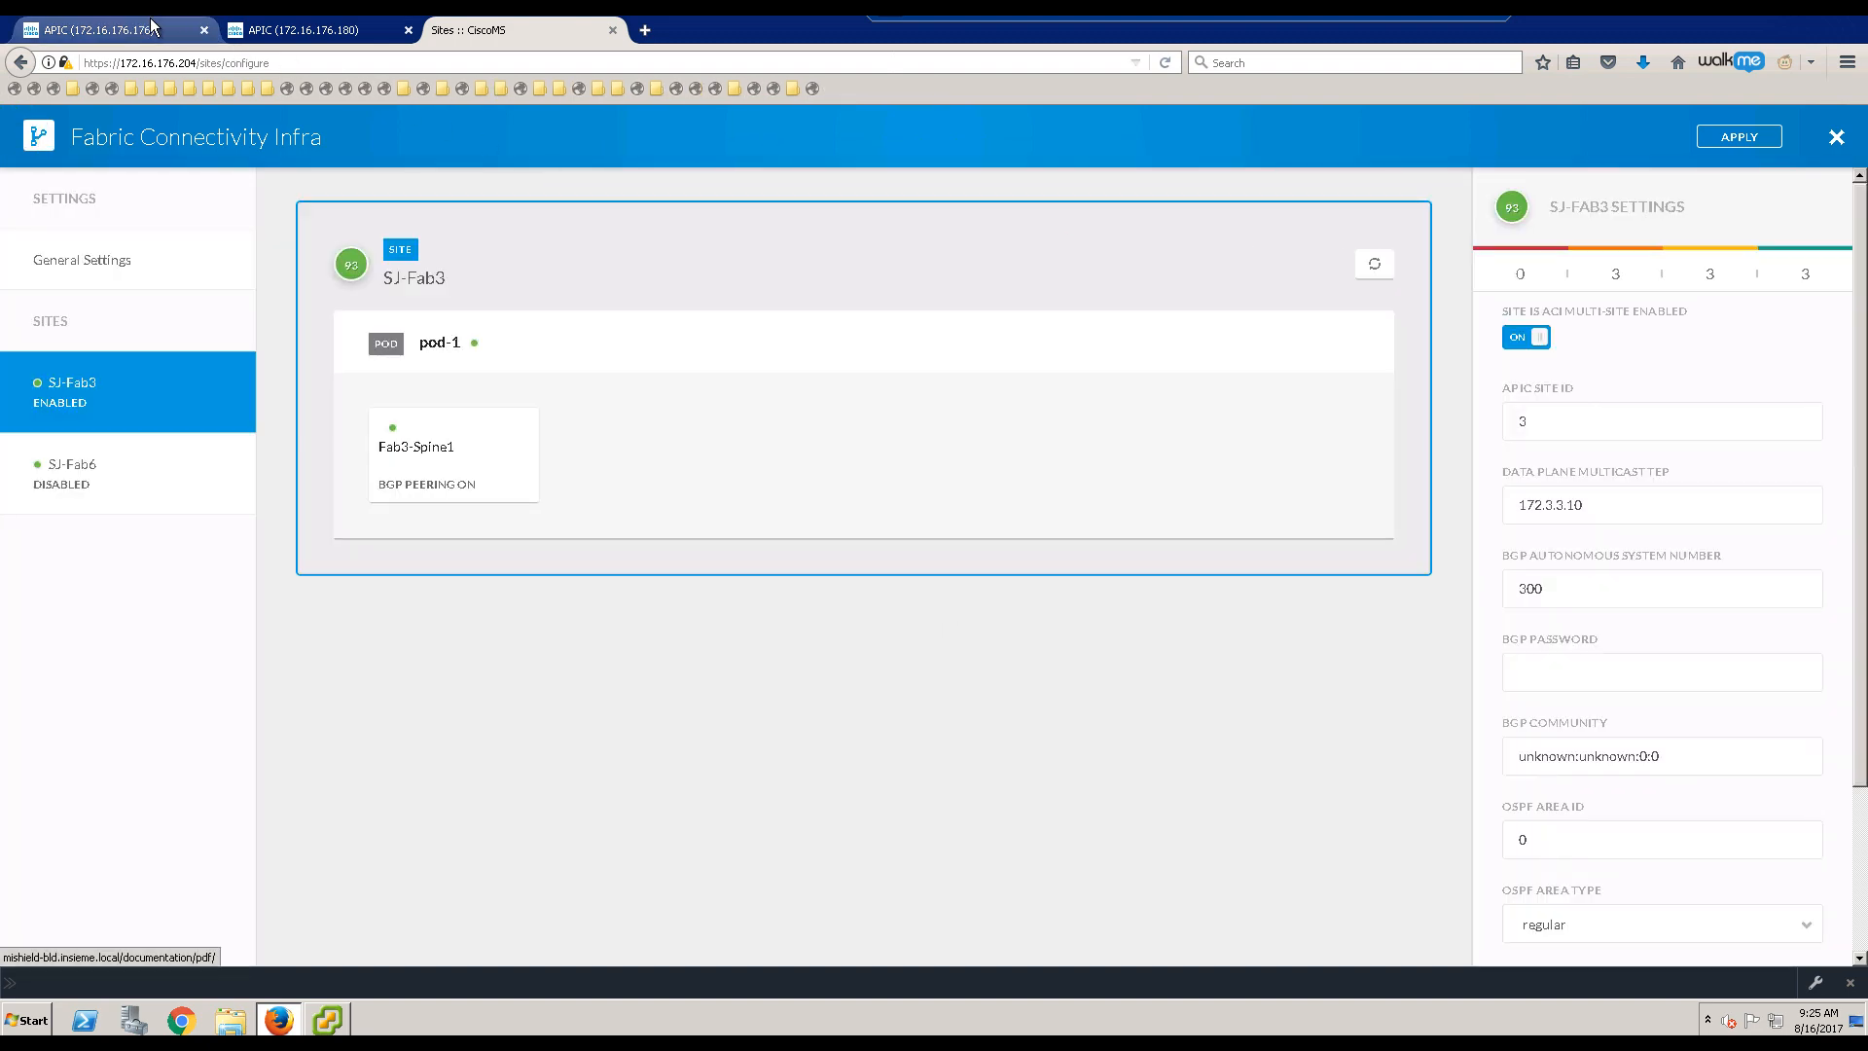
pyautogui.click(131, 40)
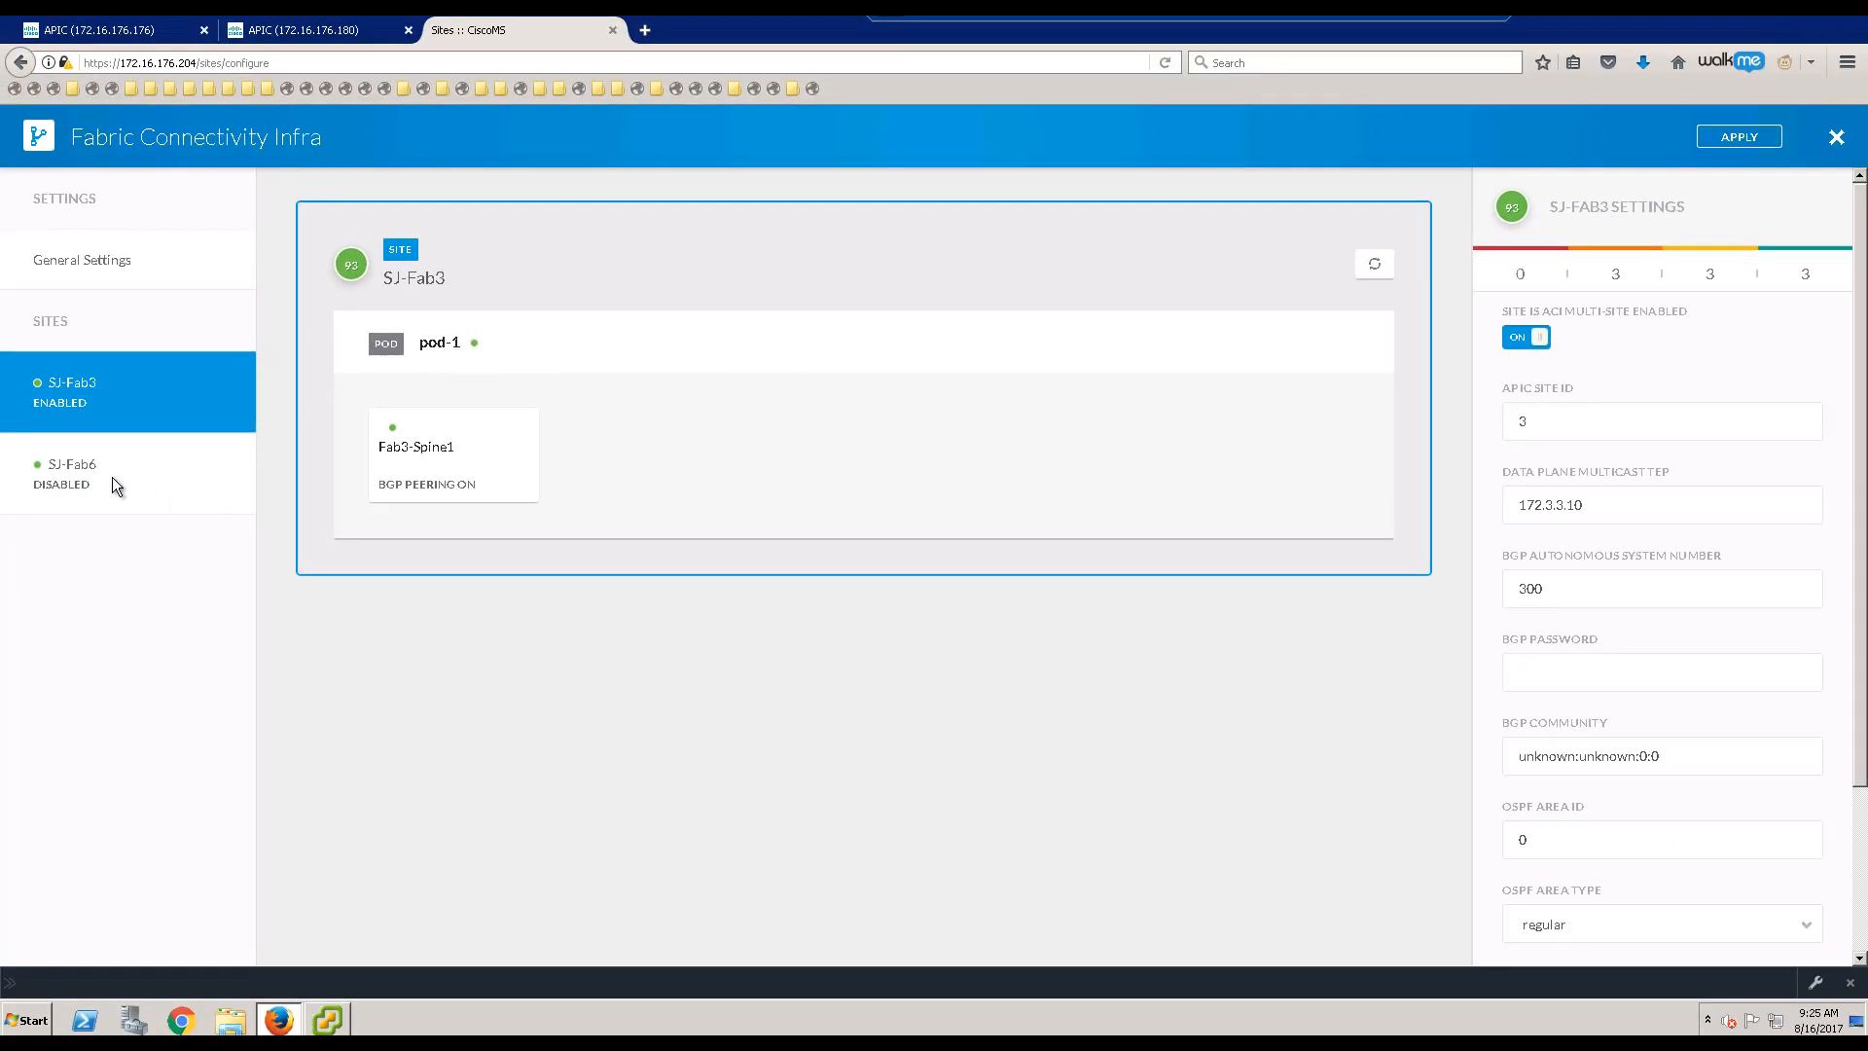
# Step: Enable multi-site for SJ-Fab6 with multicast TEP 172.6.6.10, AS 600 and the default BGP community
pyautogui.click(113, 477)
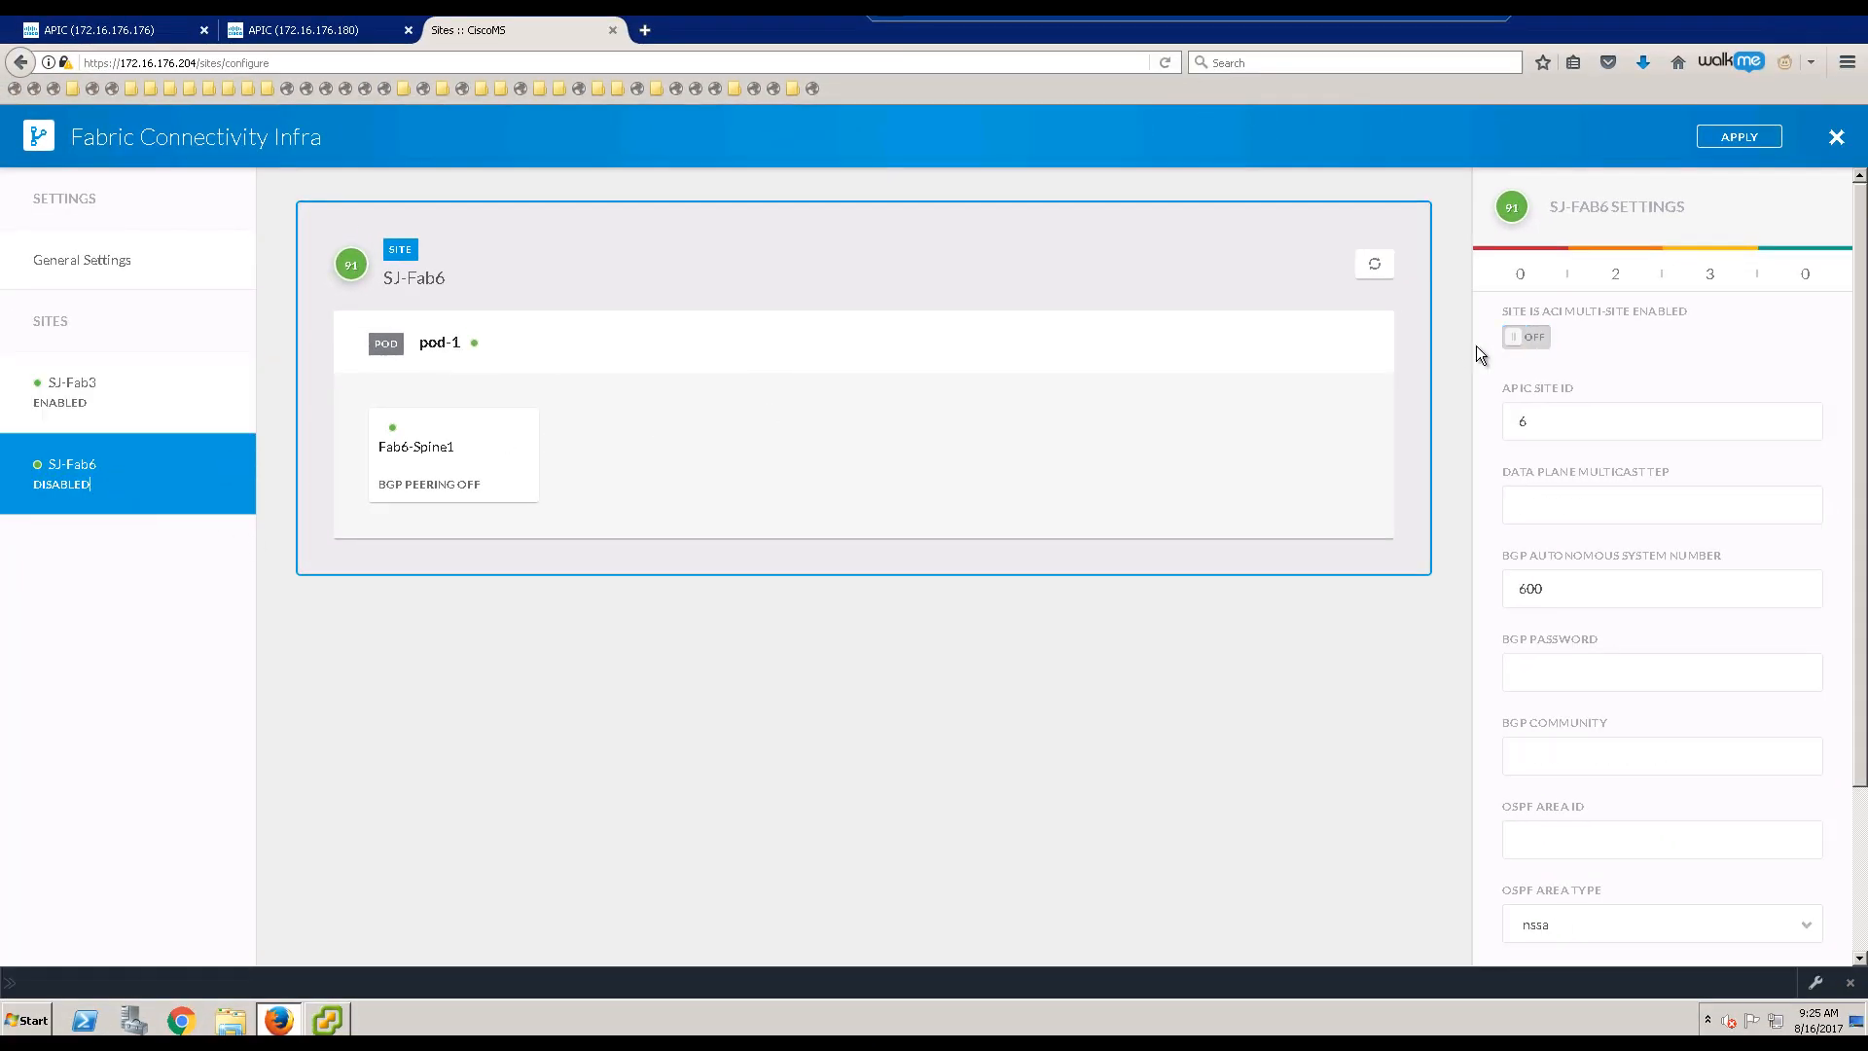
pyautogui.click(1537, 336)
pyautogui.click(1553, 501)
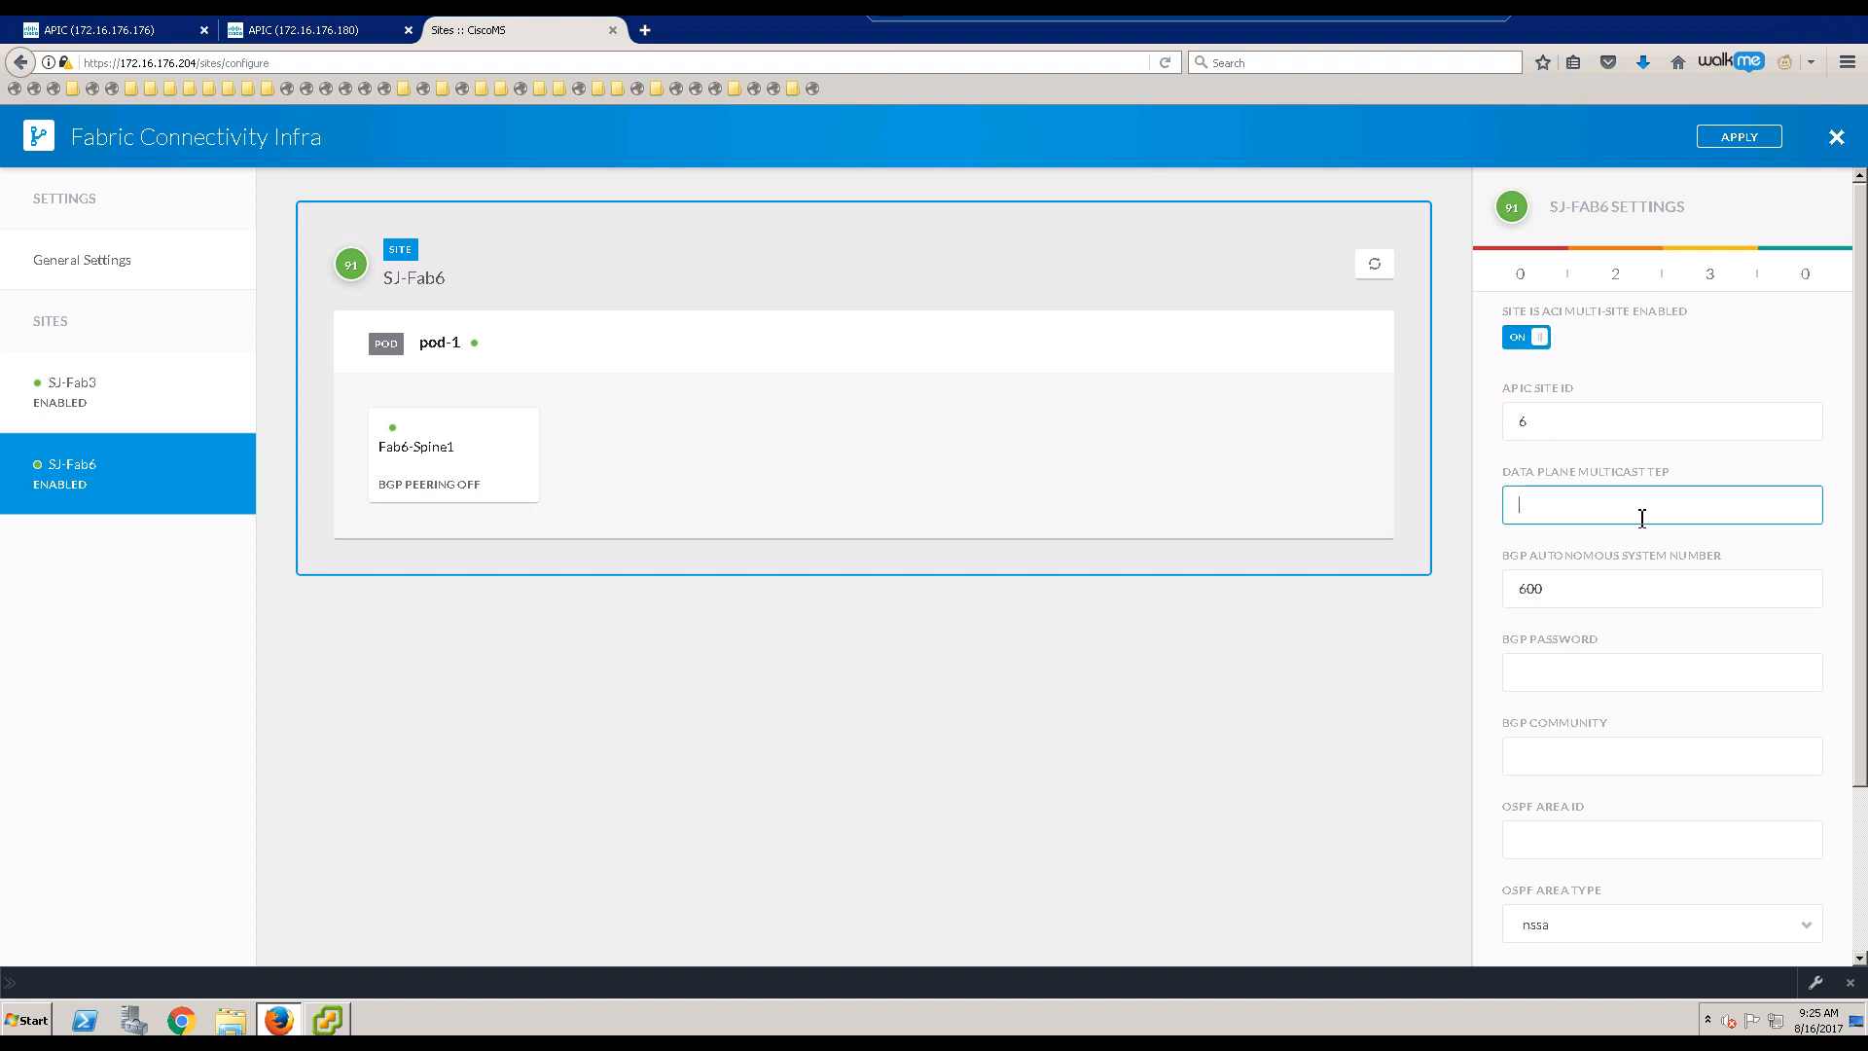
pyautogui.write('172.6.6.10')
pyautogui.moveTo(1568, 587); pyautogui.dragTo(1481, 596)
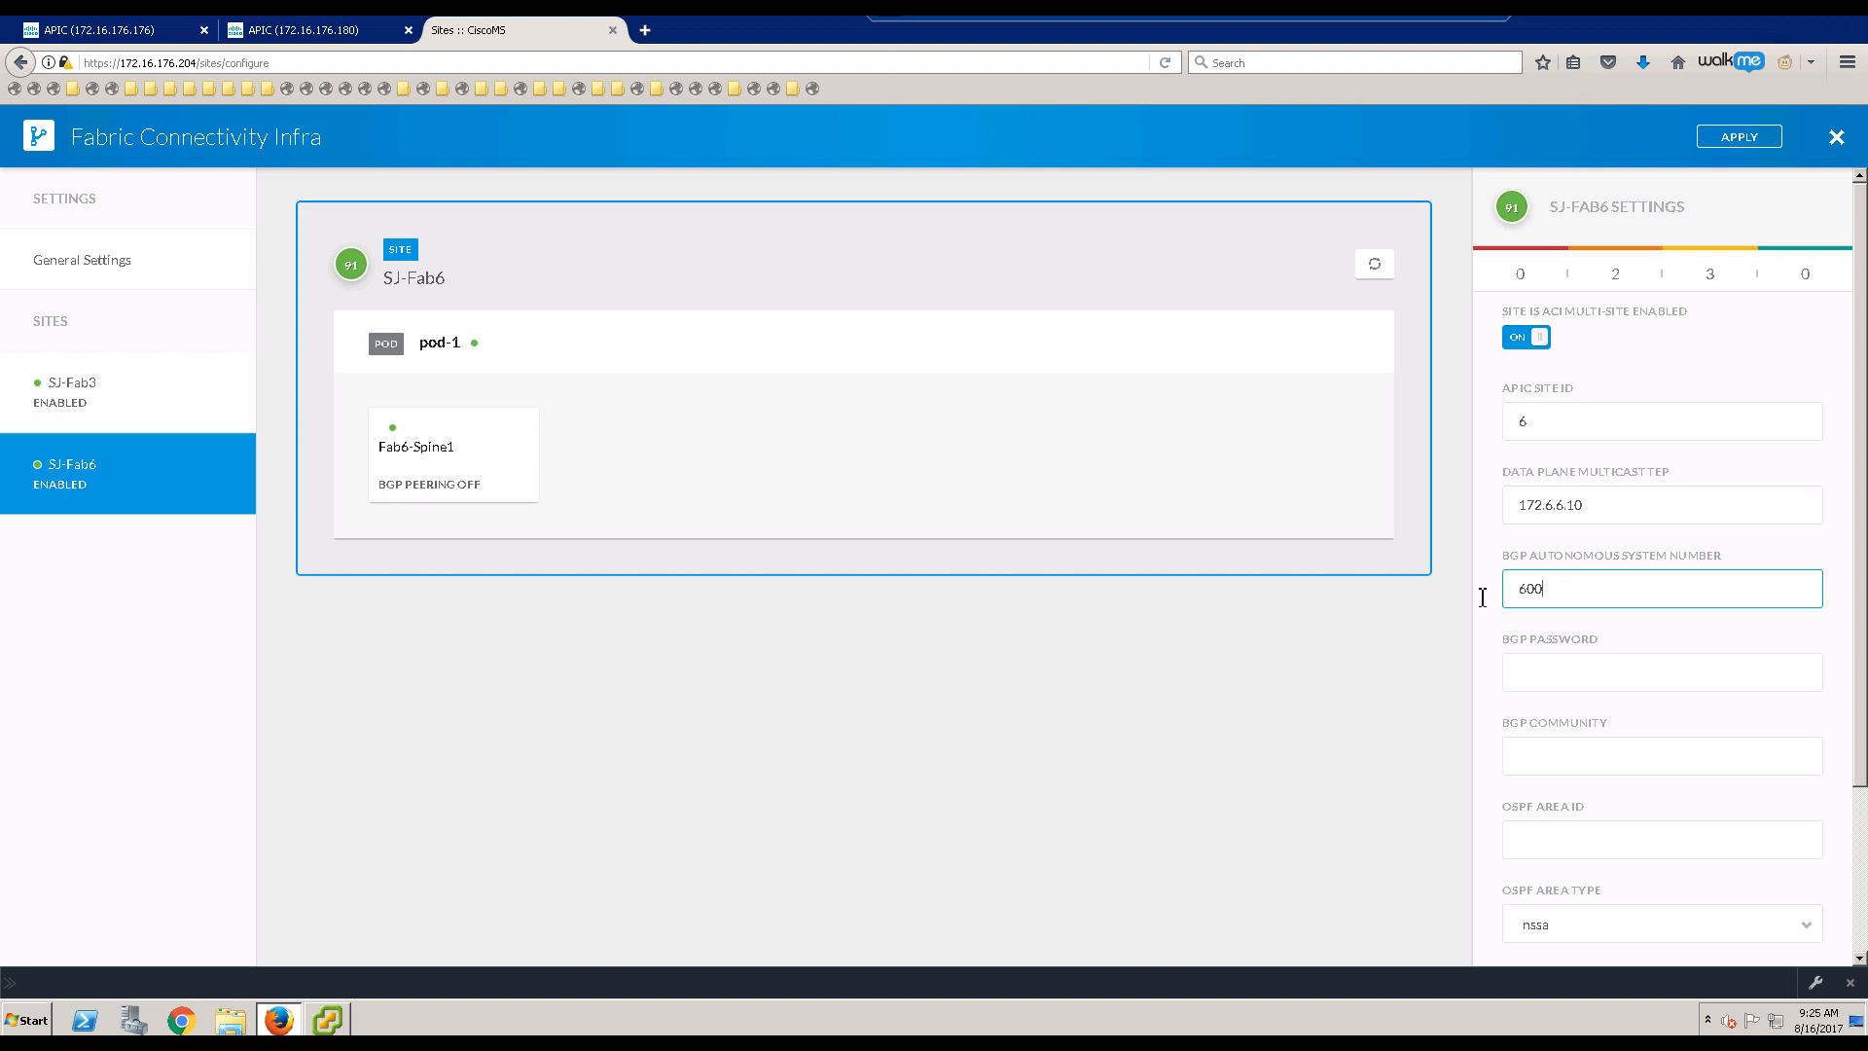
pyautogui.click(1599, 752)
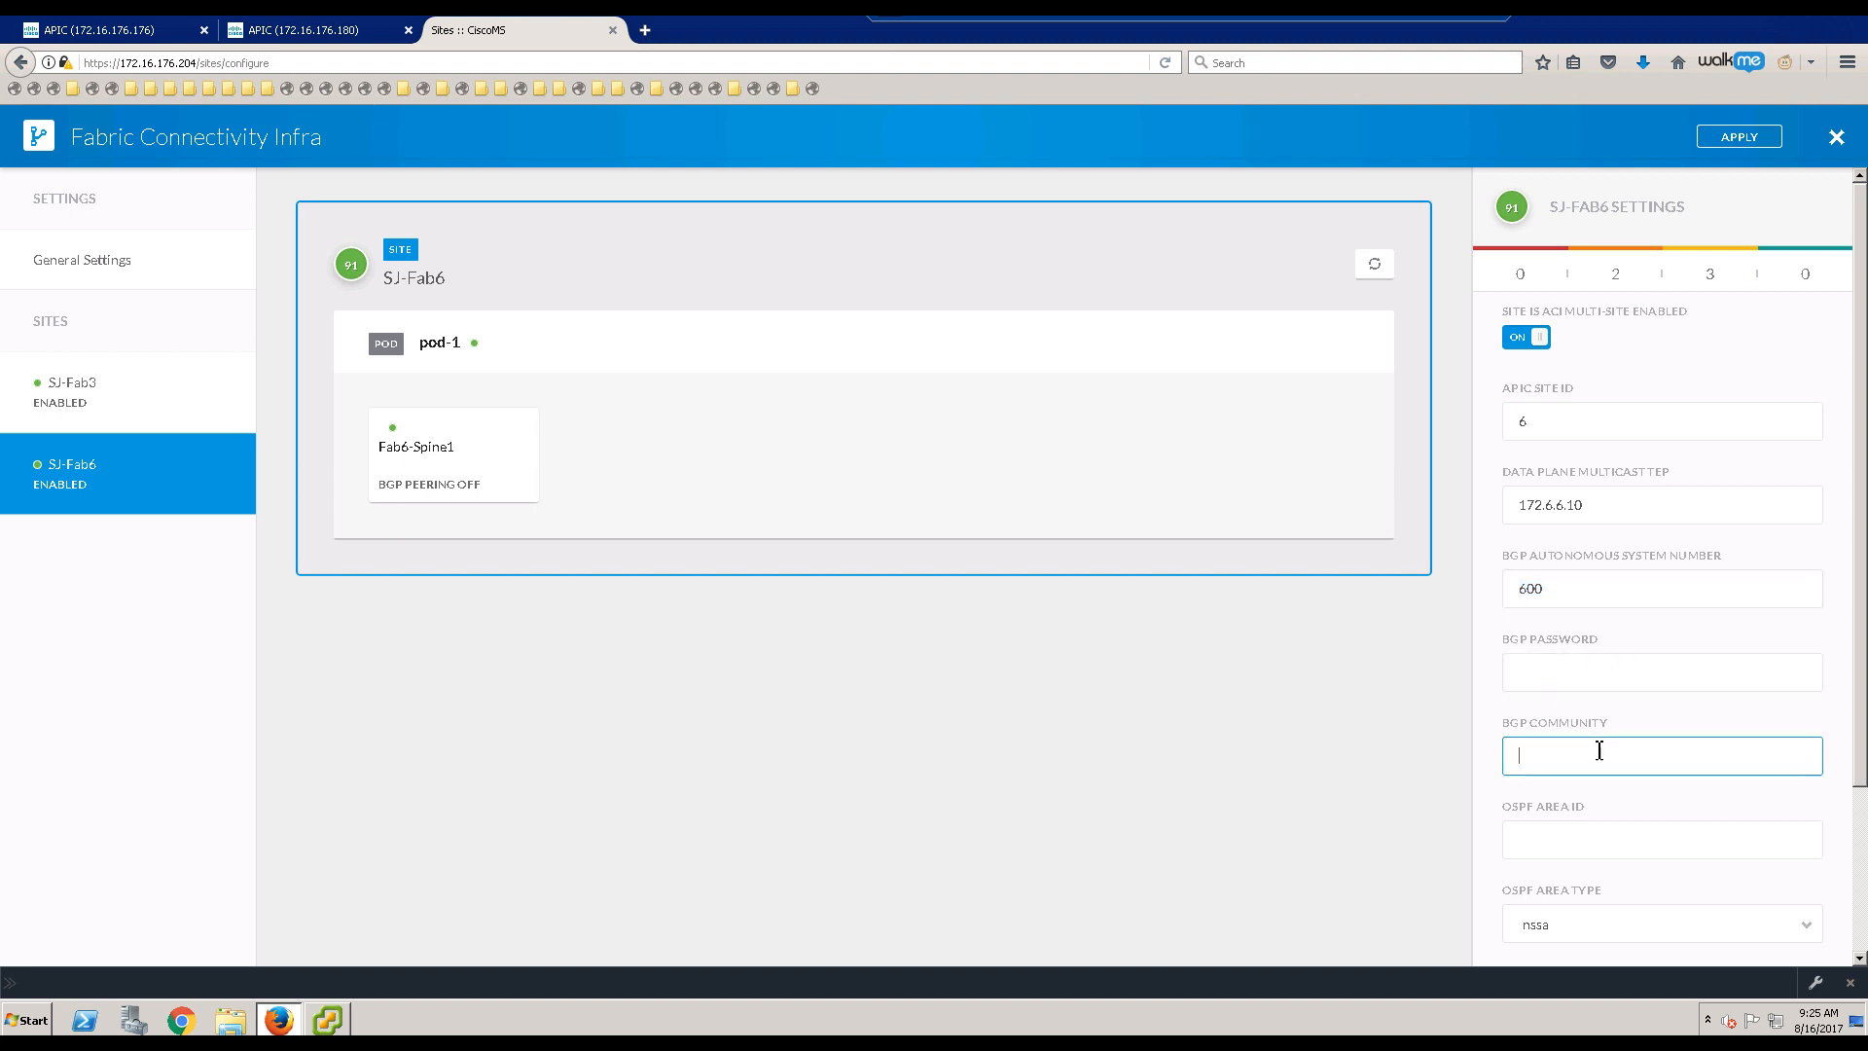
pyautogui.write('unknown:unknown:0:0')
pyautogui.click(1523, 760)
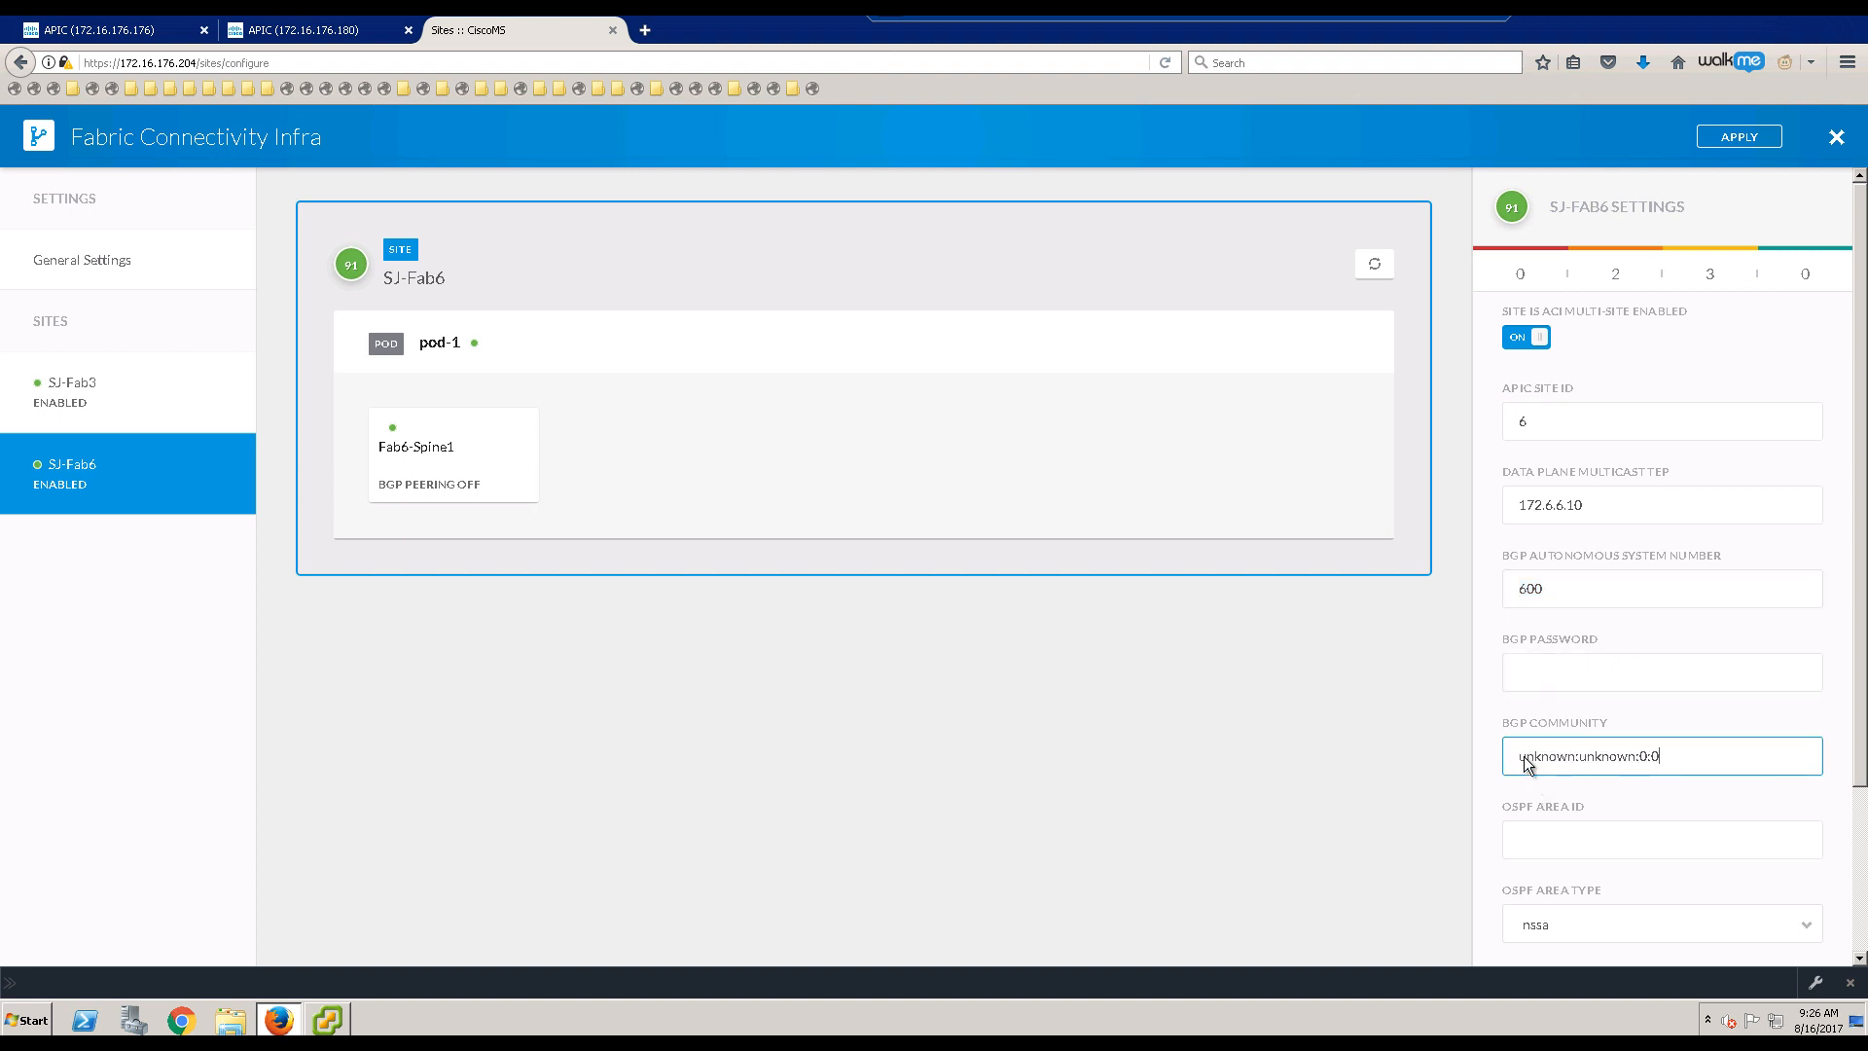
# Step: Set SJ-Fab6's OSPF area to 0, type regular, with msite as the external routed domain
pyautogui.click(1639, 842)
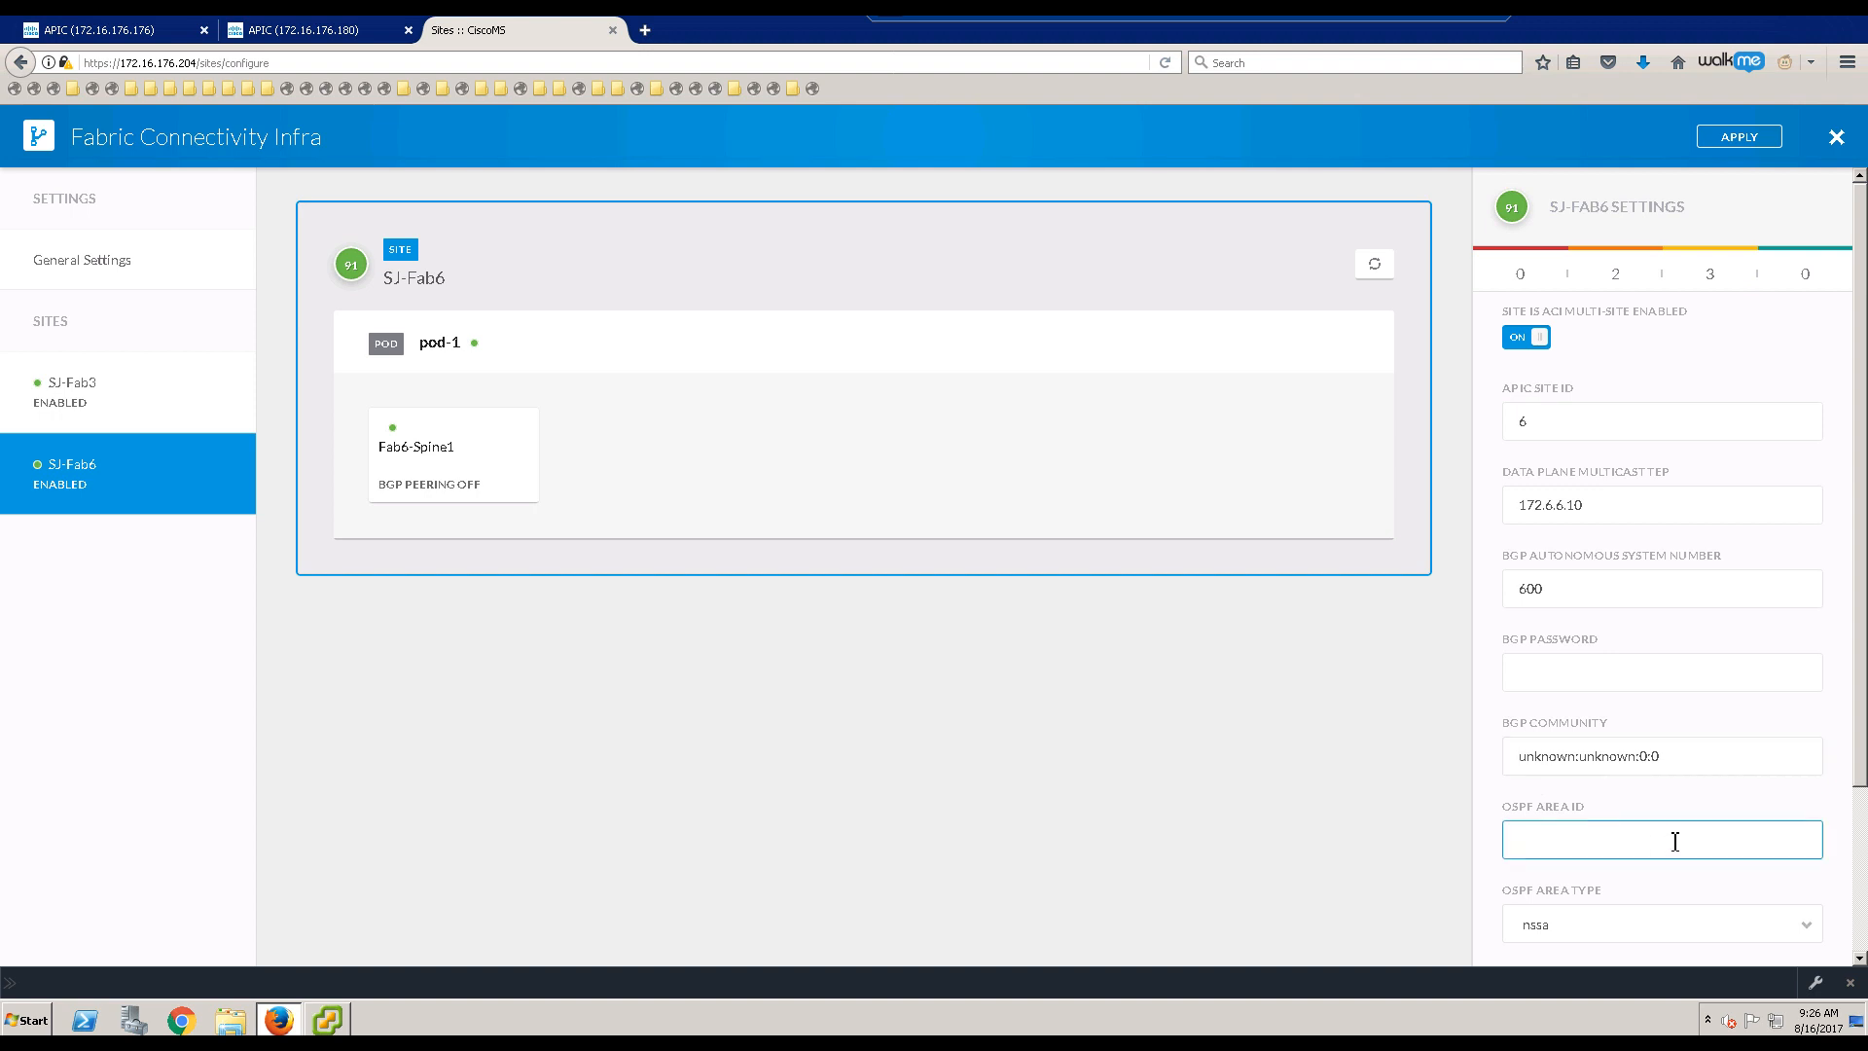
pyautogui.write('0')
pyautogui.scroll(-3, 1621, 802)
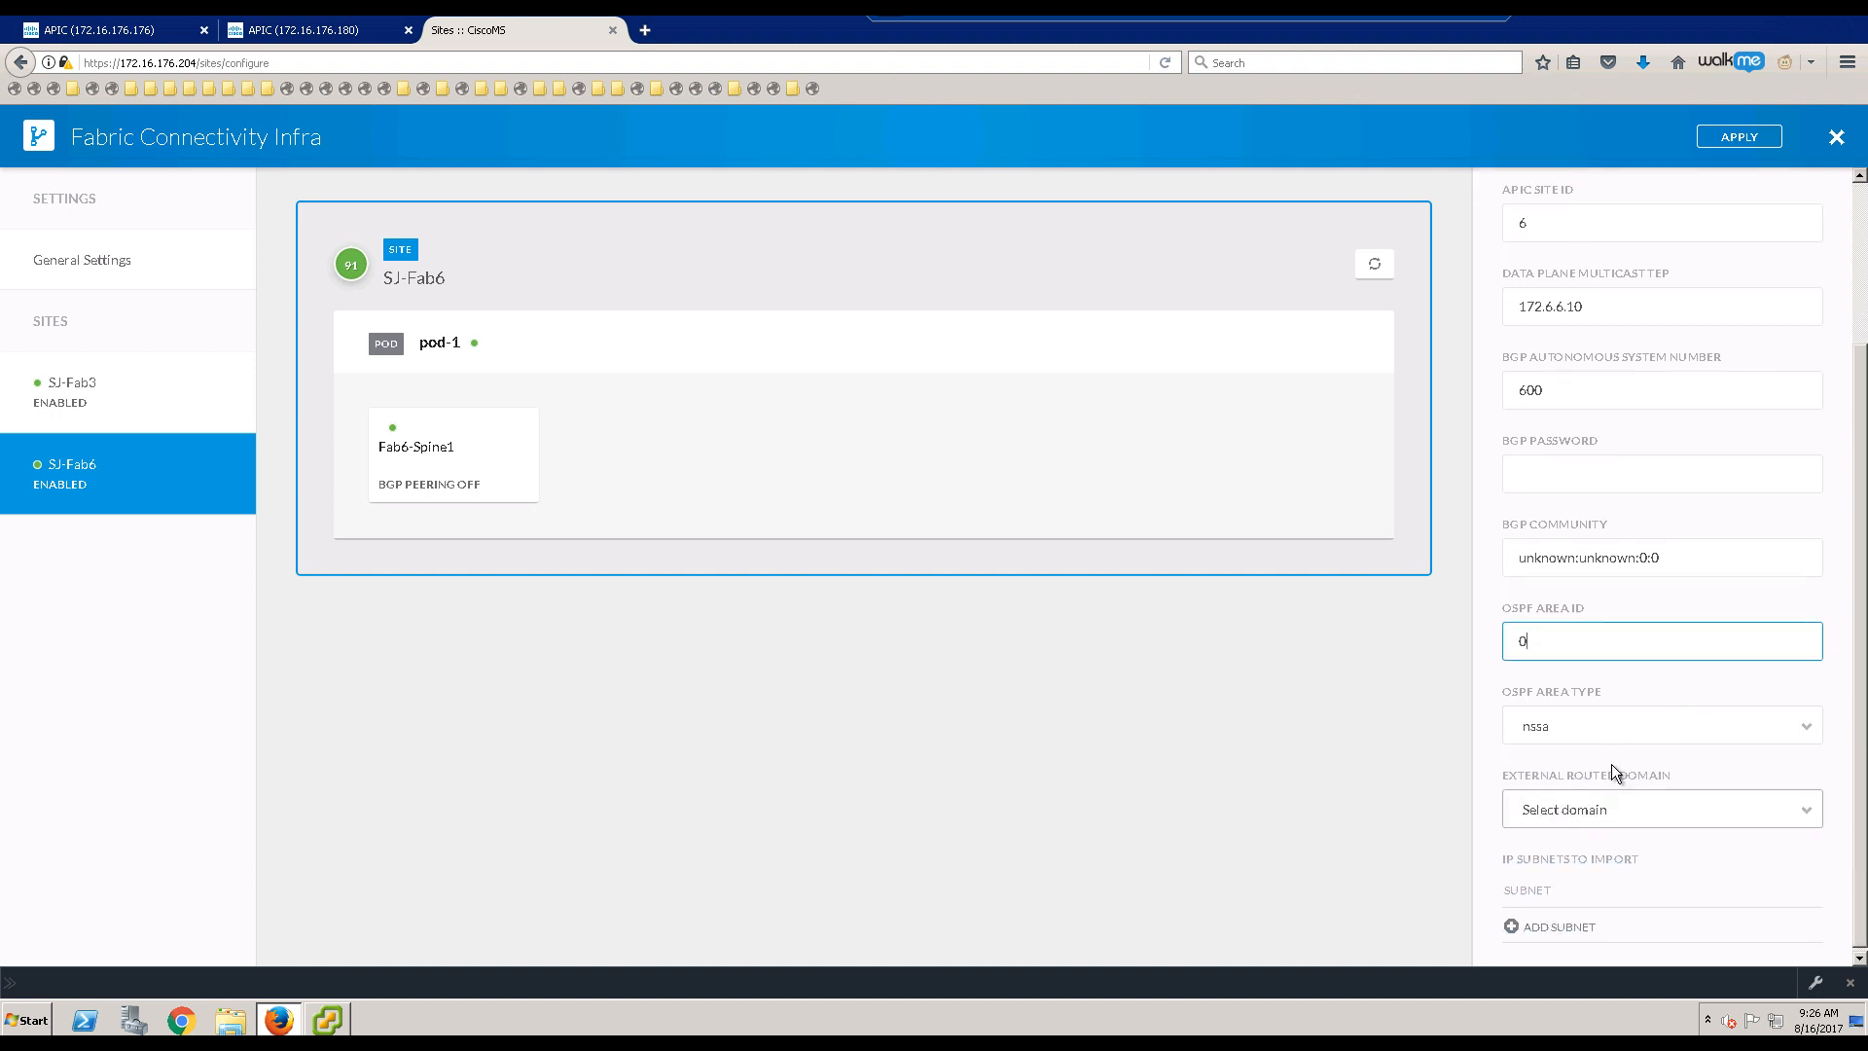
pyautogui.click(1612, 736)
pyautogui.click(1600, 768)
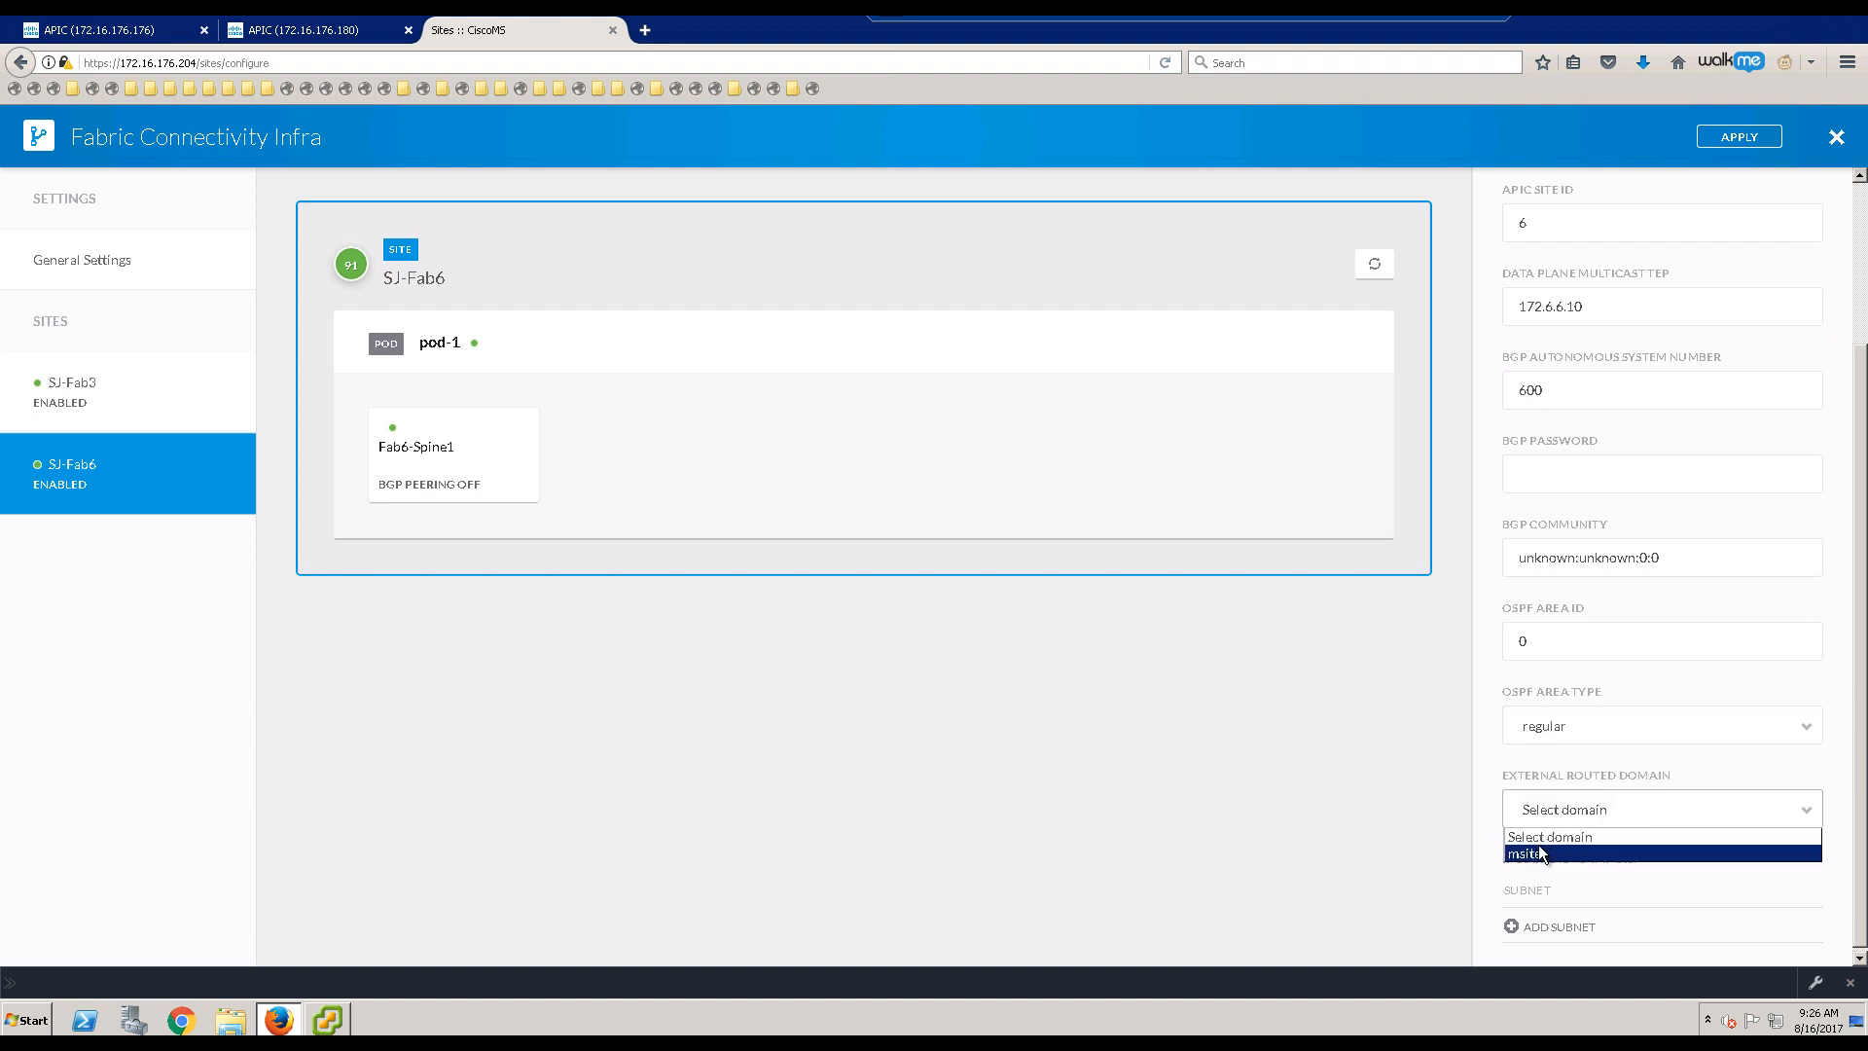
pyautogui.click(1543, 852)
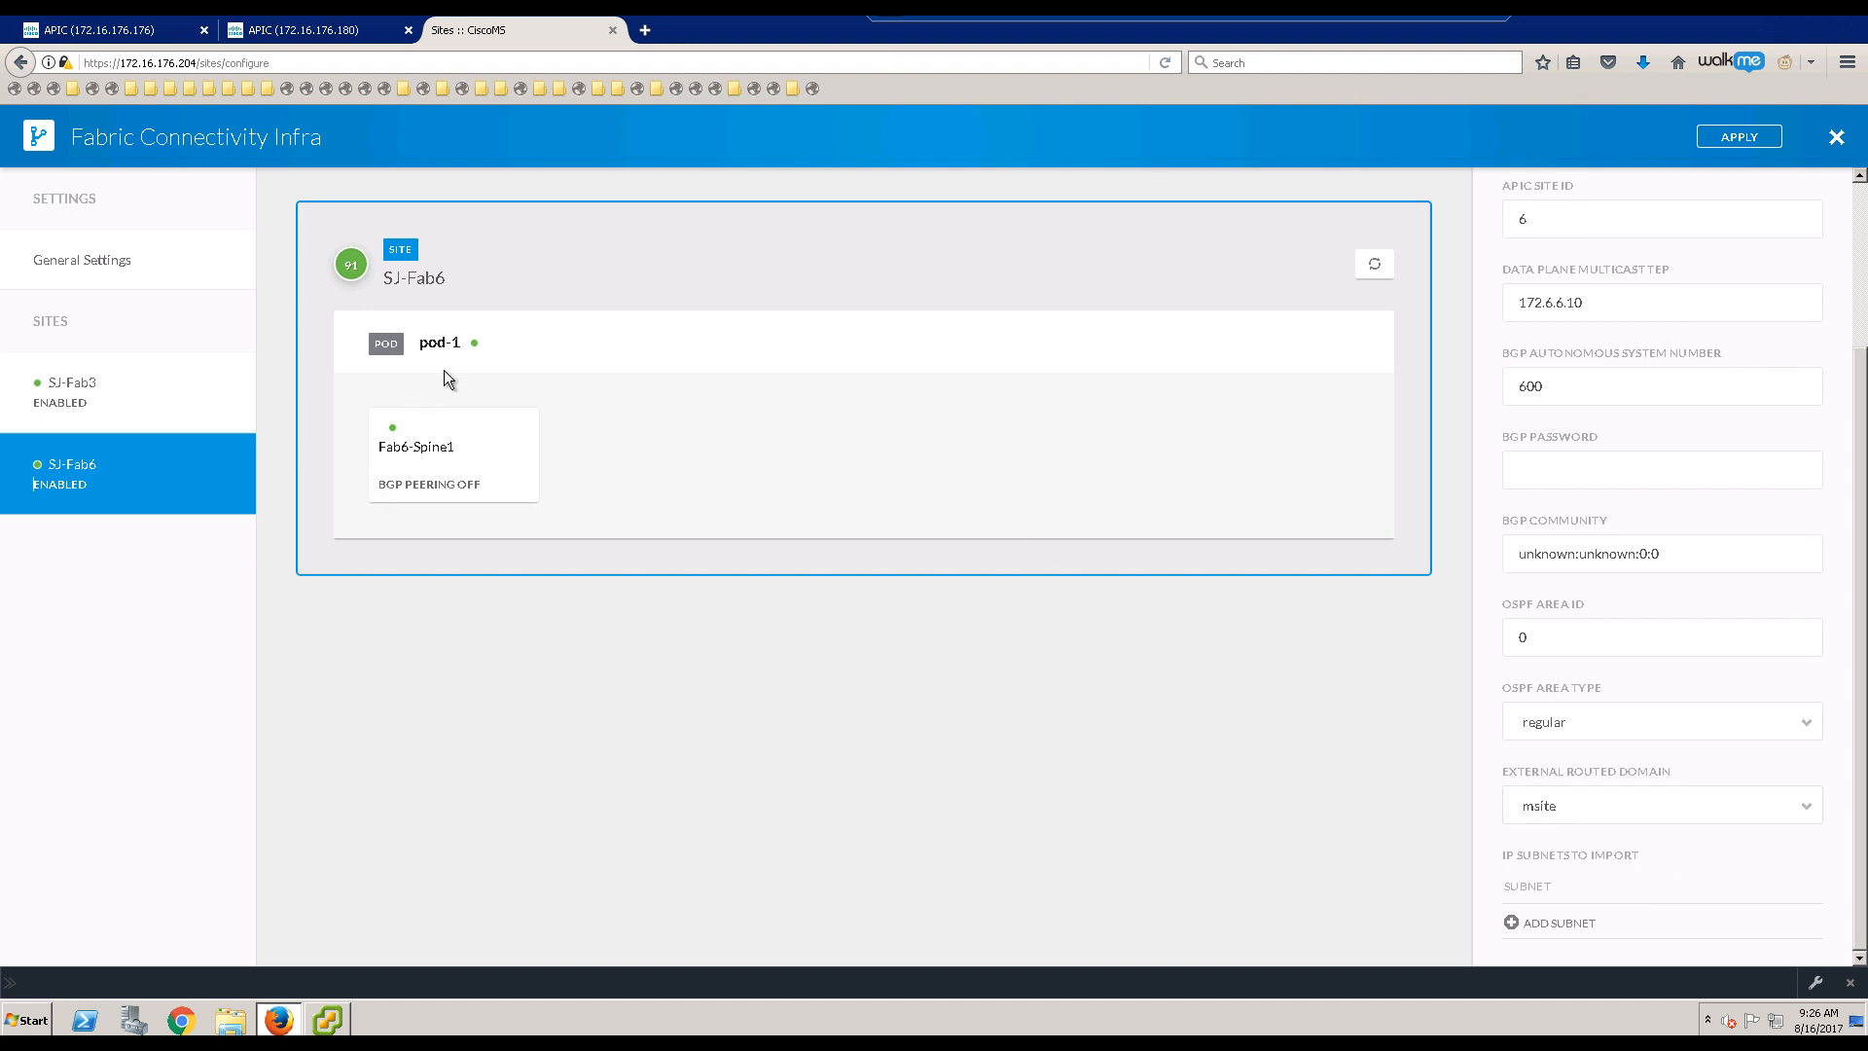
pyautogui.click(466, 348)
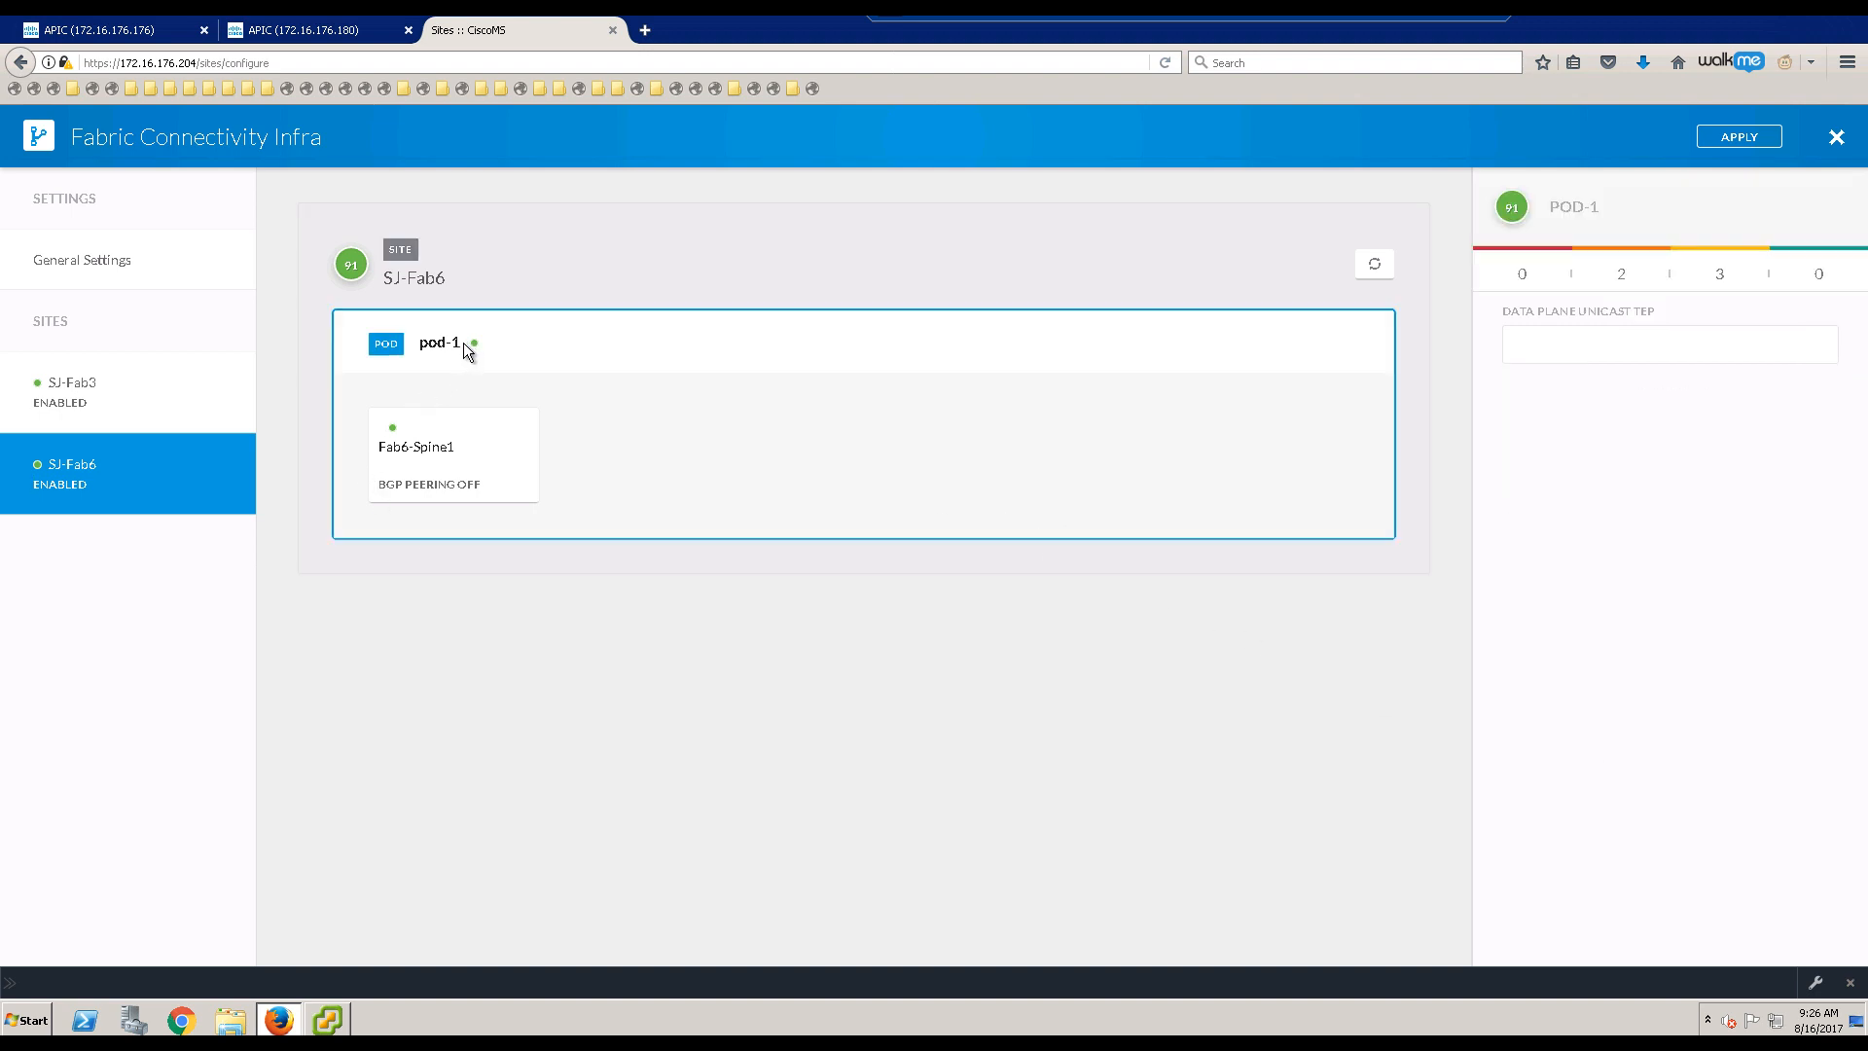
# Step: Place the Fab6 addressing diagram (DTEP 172.6.6.11, CPTEP 172.6.6.12) beside the site view and select Fab6-Spine1
pyautogui.click(1581, 345)
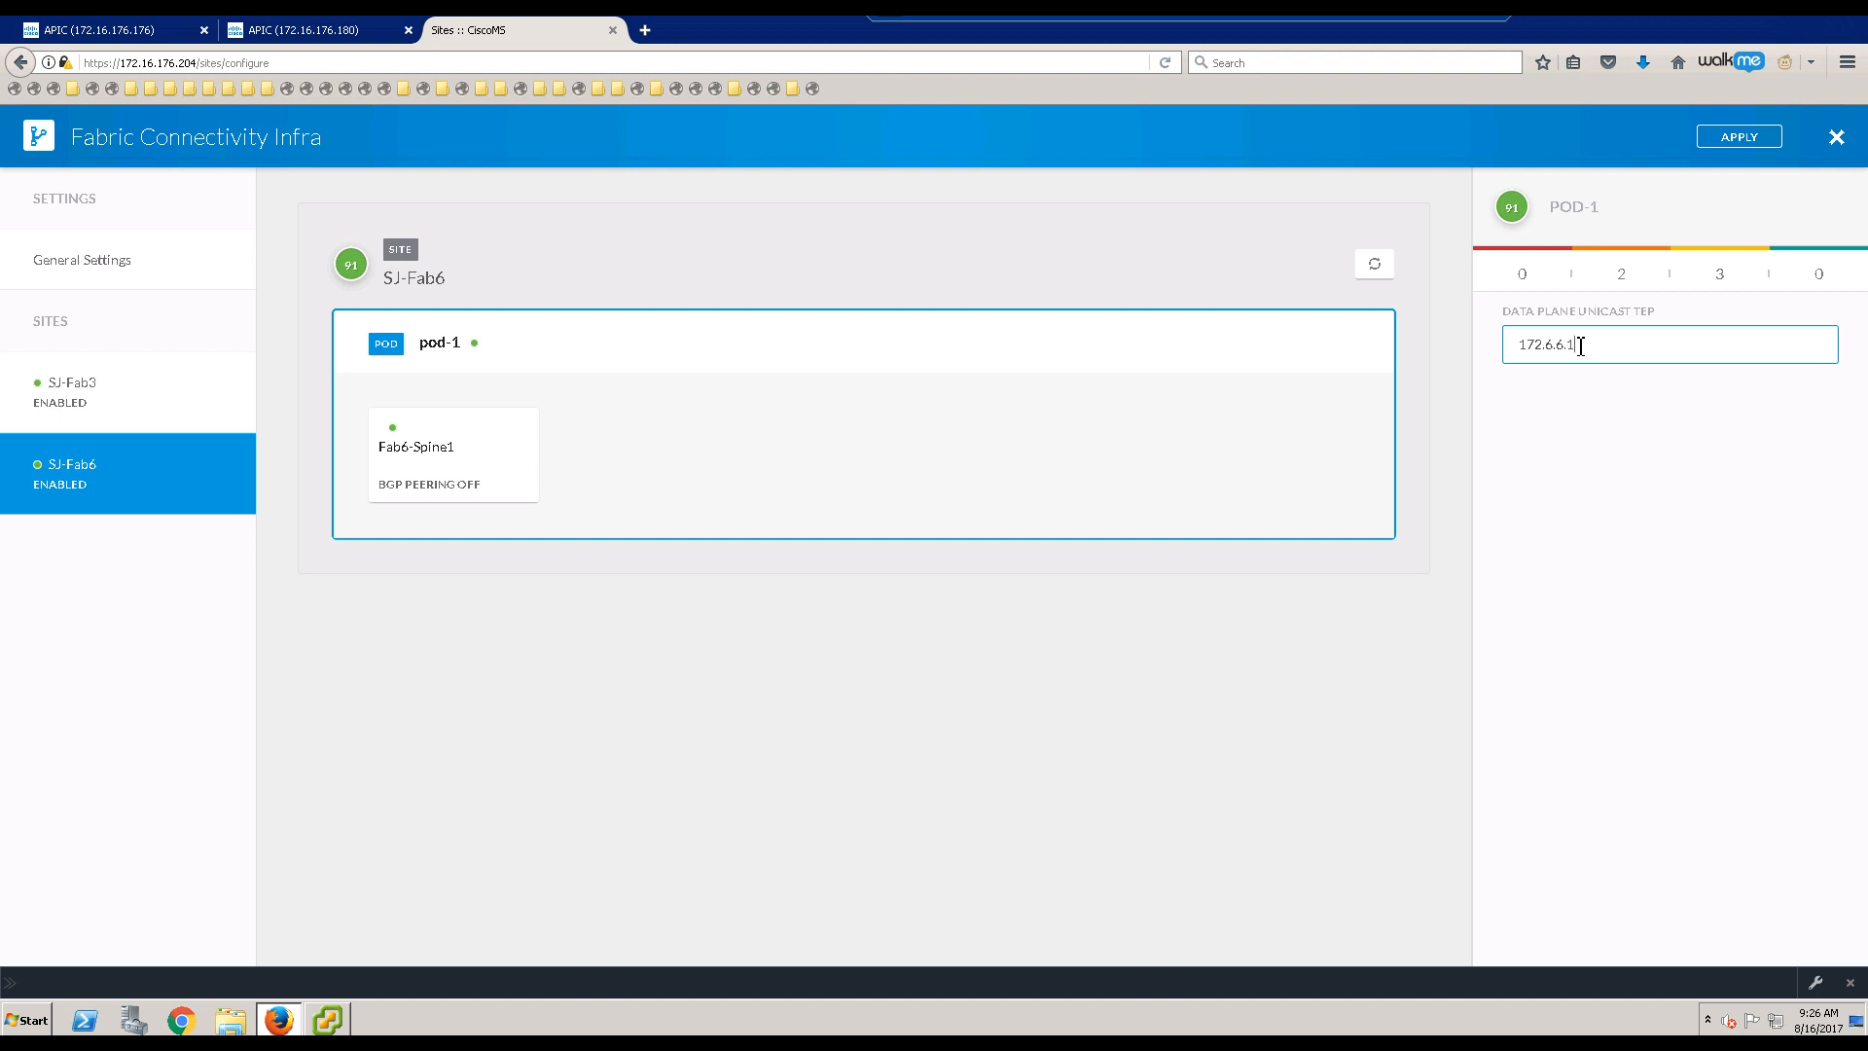
pyautogui.click(1464, 19)
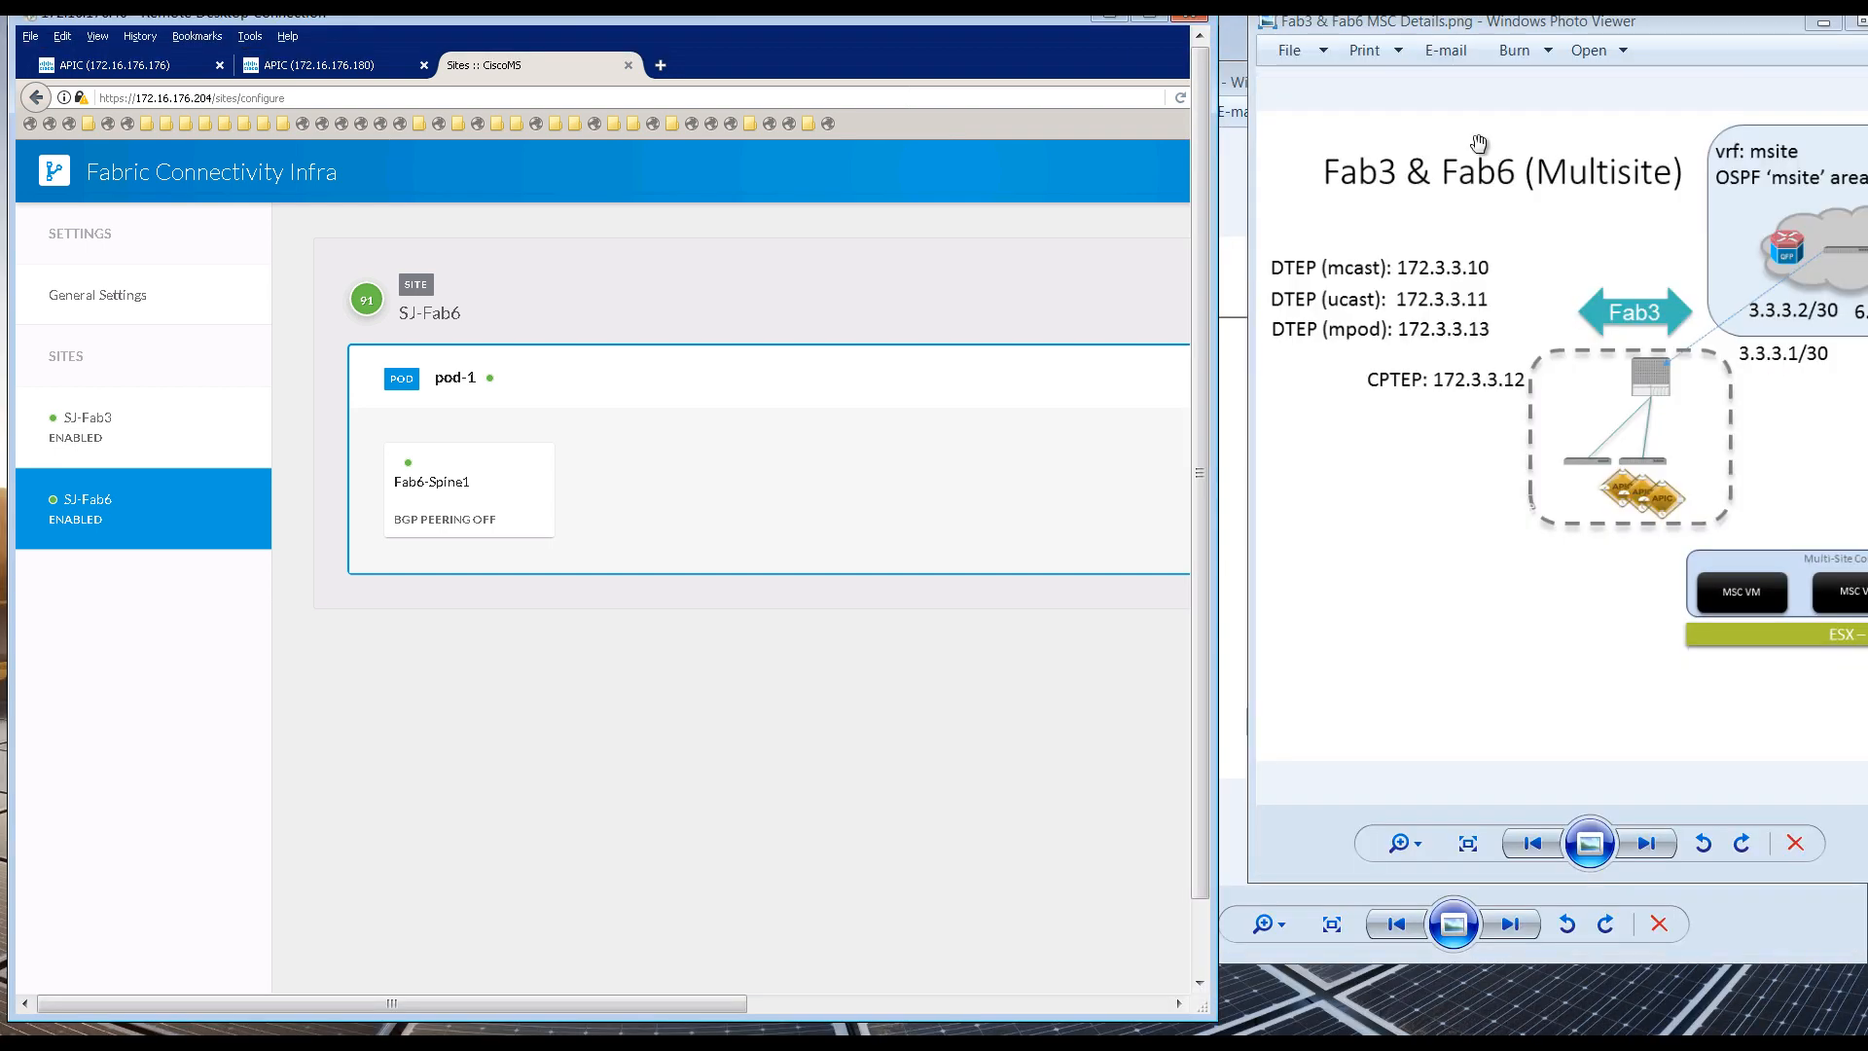
pyautogui.moveTo(1705, 380); pyautogui.dragTo(1546, 365)
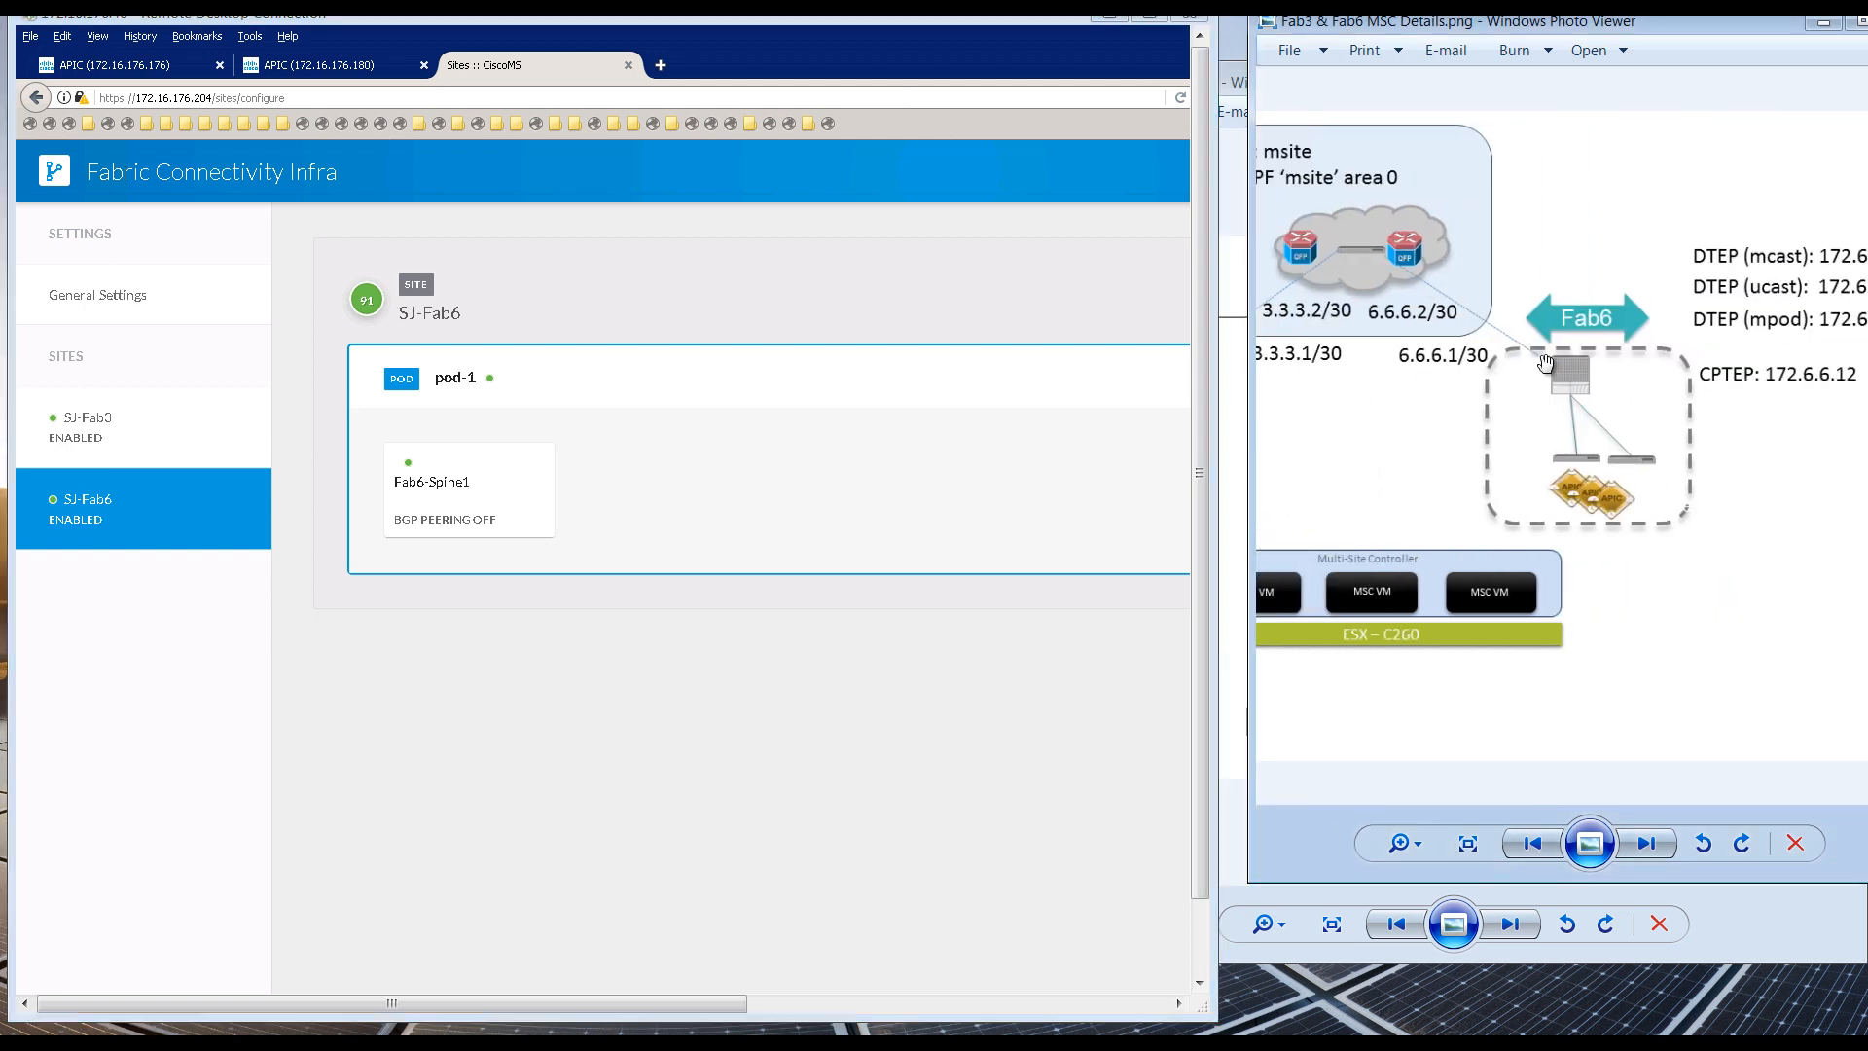
pyautogui.moveTo(1317, 25); pyautogui.dragTo(1263, 29)
pyautogui.moveTo(1070, 17); pyautogui.dragTo(1028, 20)
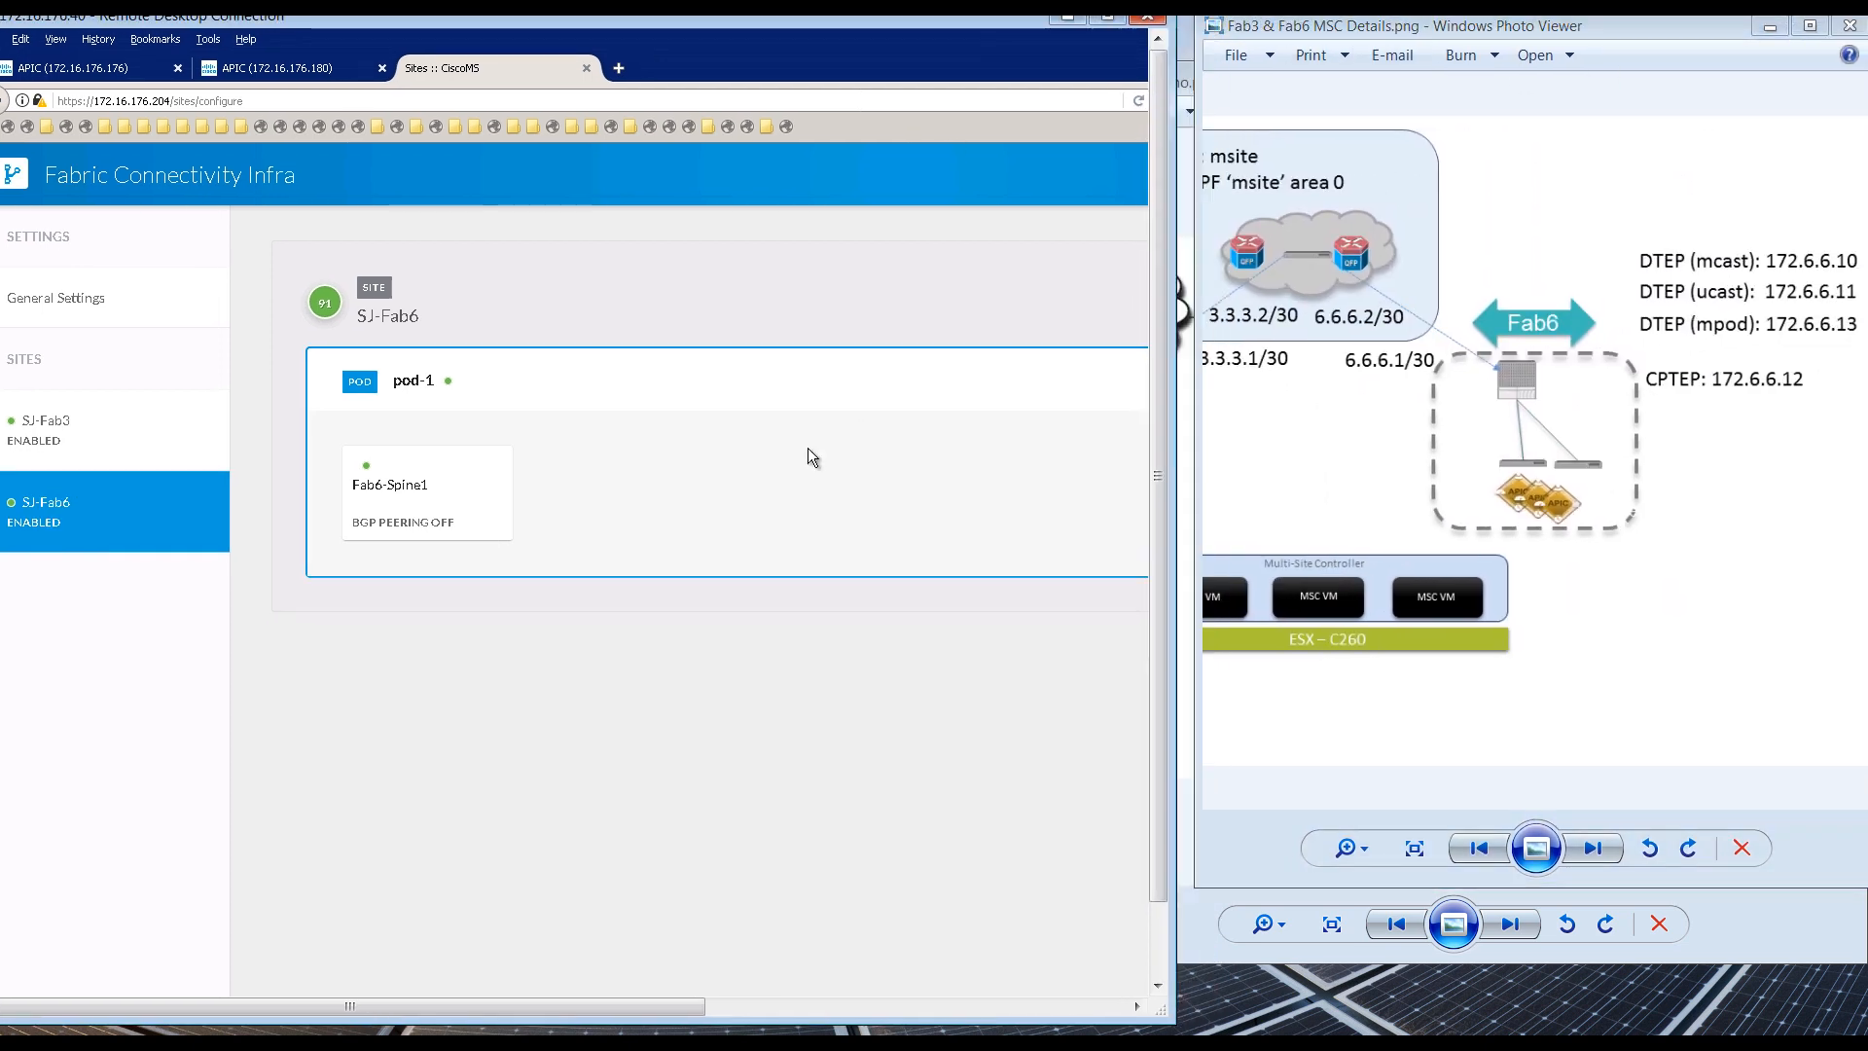
pyautogui.click(508, 507)
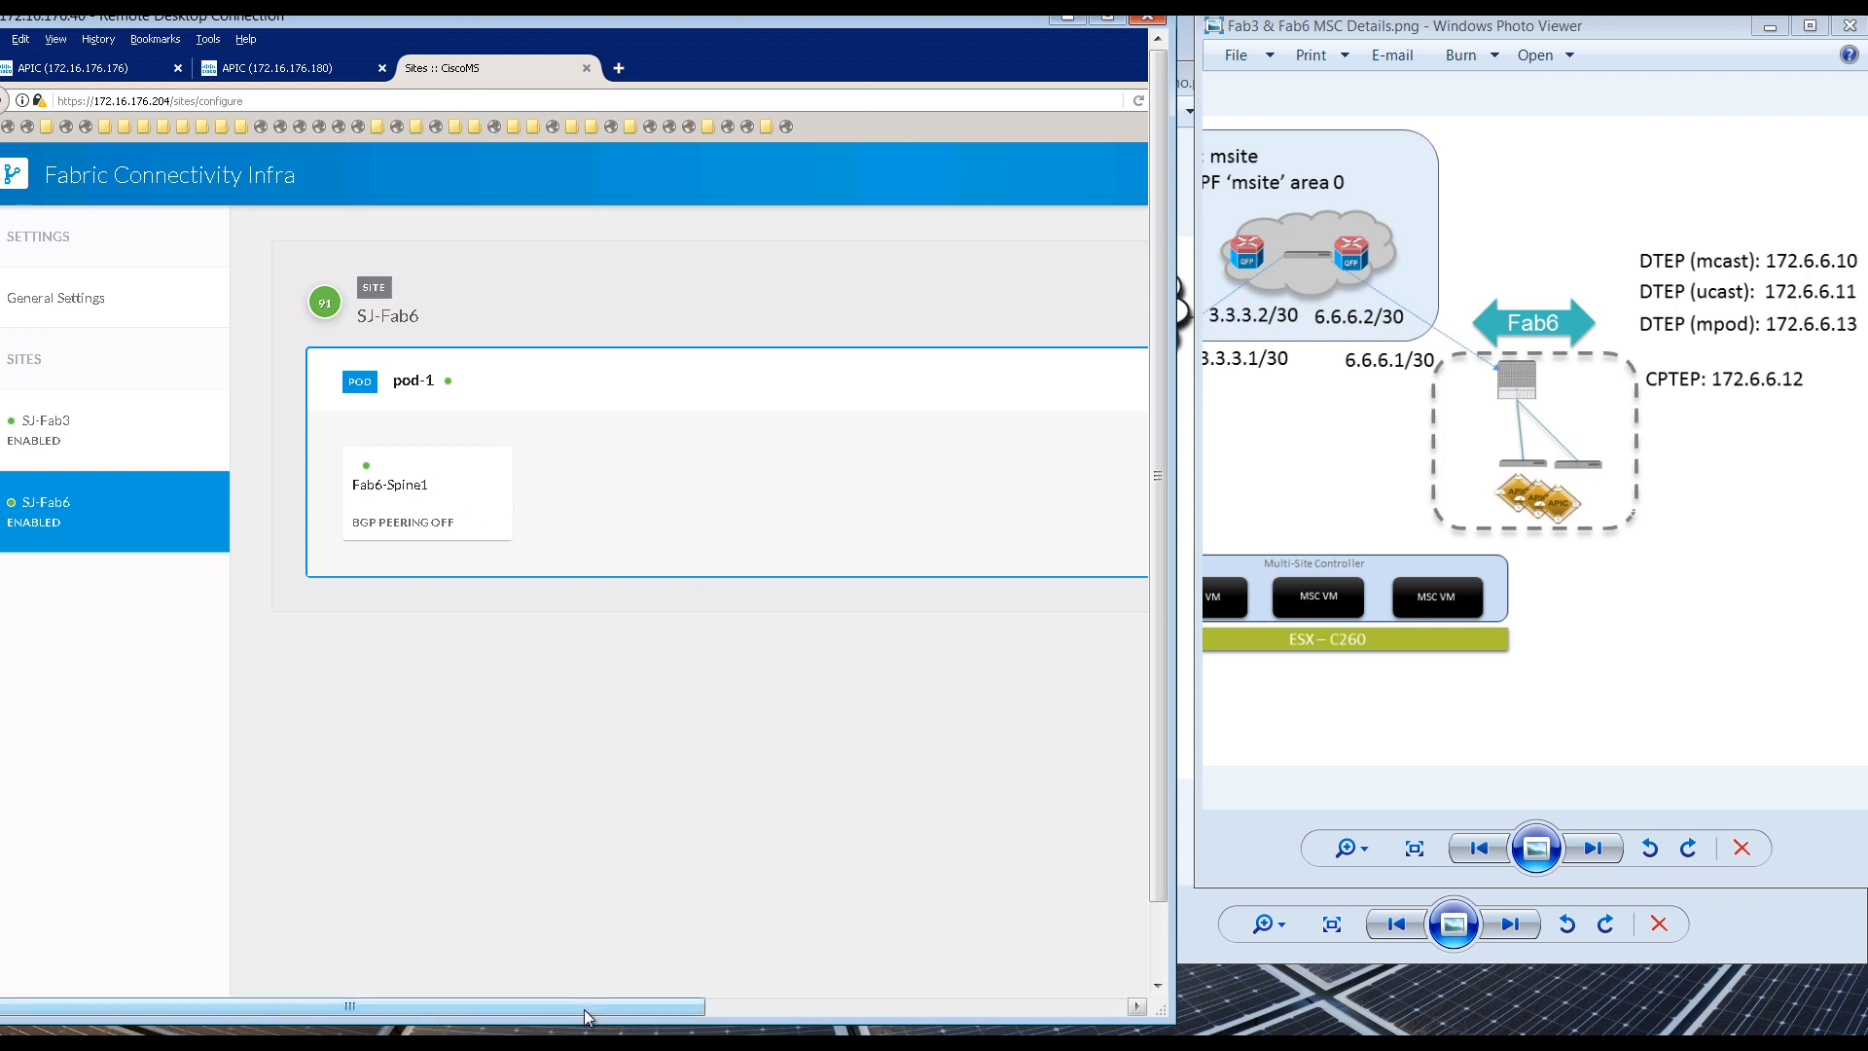
pyautogui.moveTo(996, 1014); pyautogui.dragTo(585, 1015)
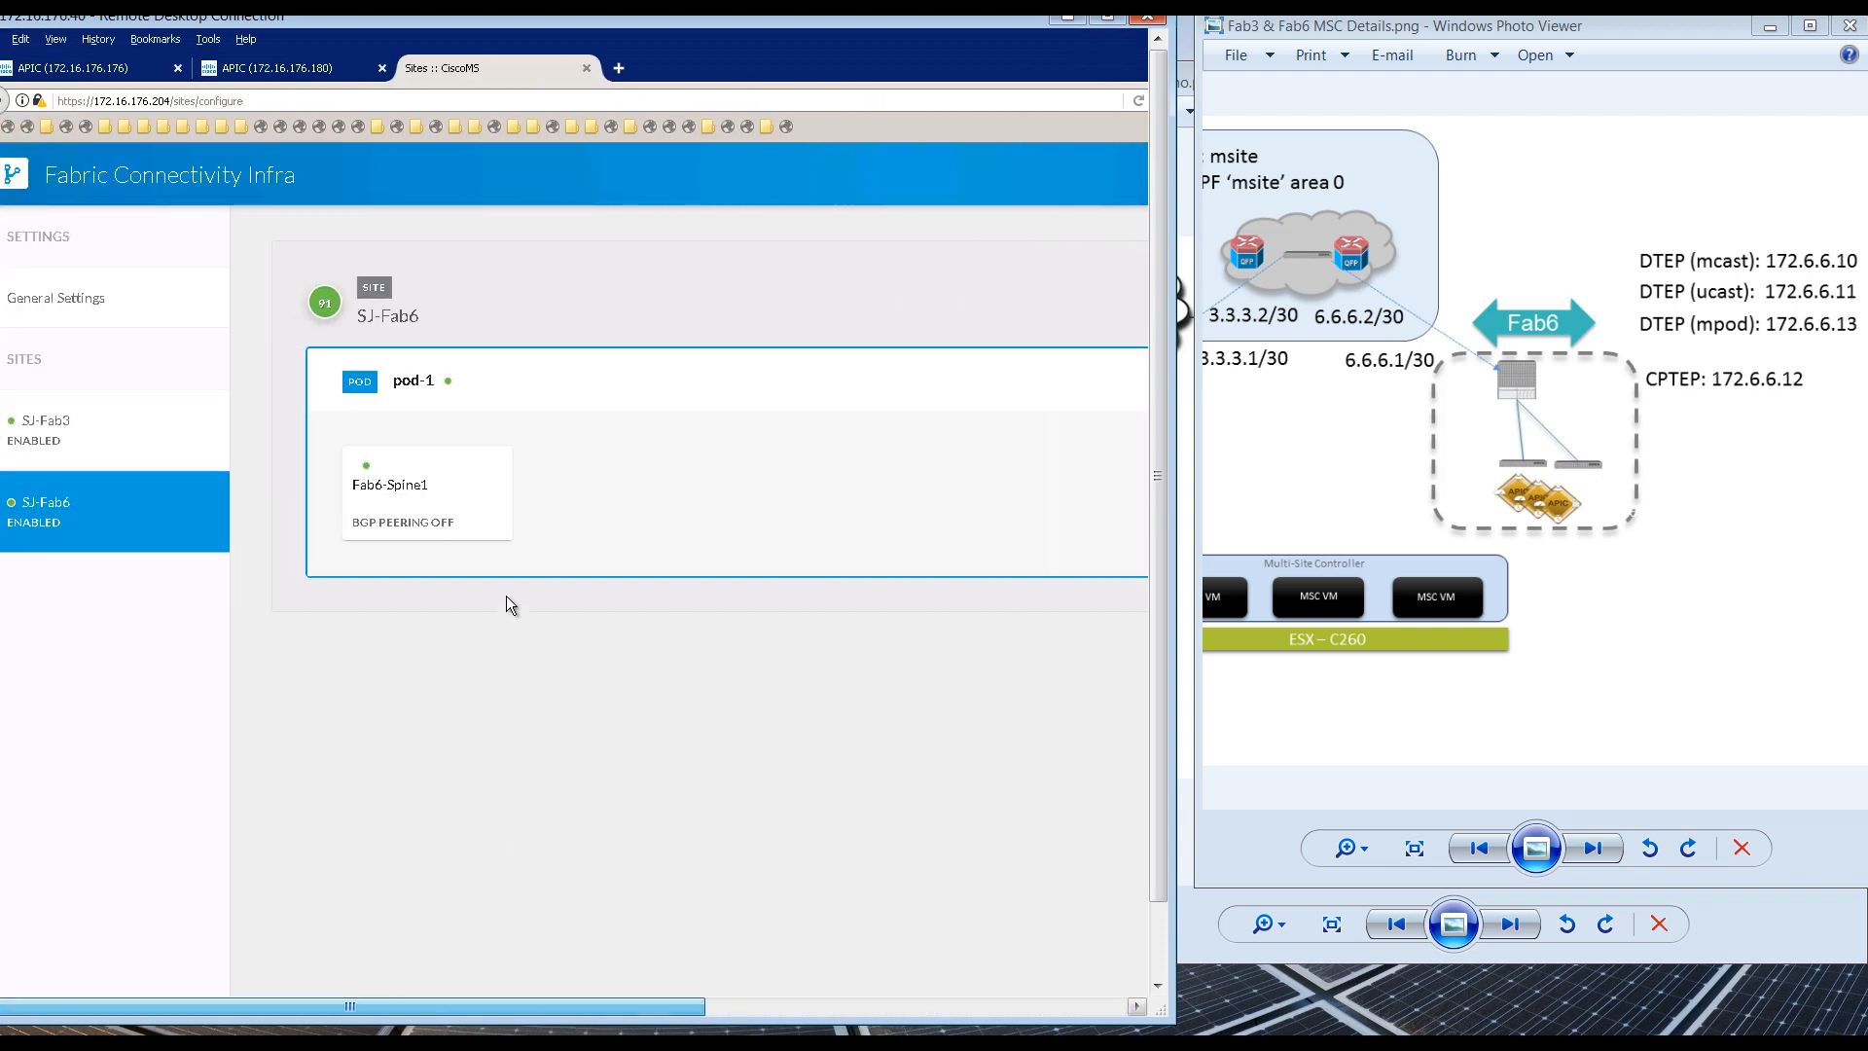
# Step: Add port 1/31 to Fab6-Spine1 with IP 6.6.6.1/30 and MTU 9000, and save it
pyautogui.click(458, 499)
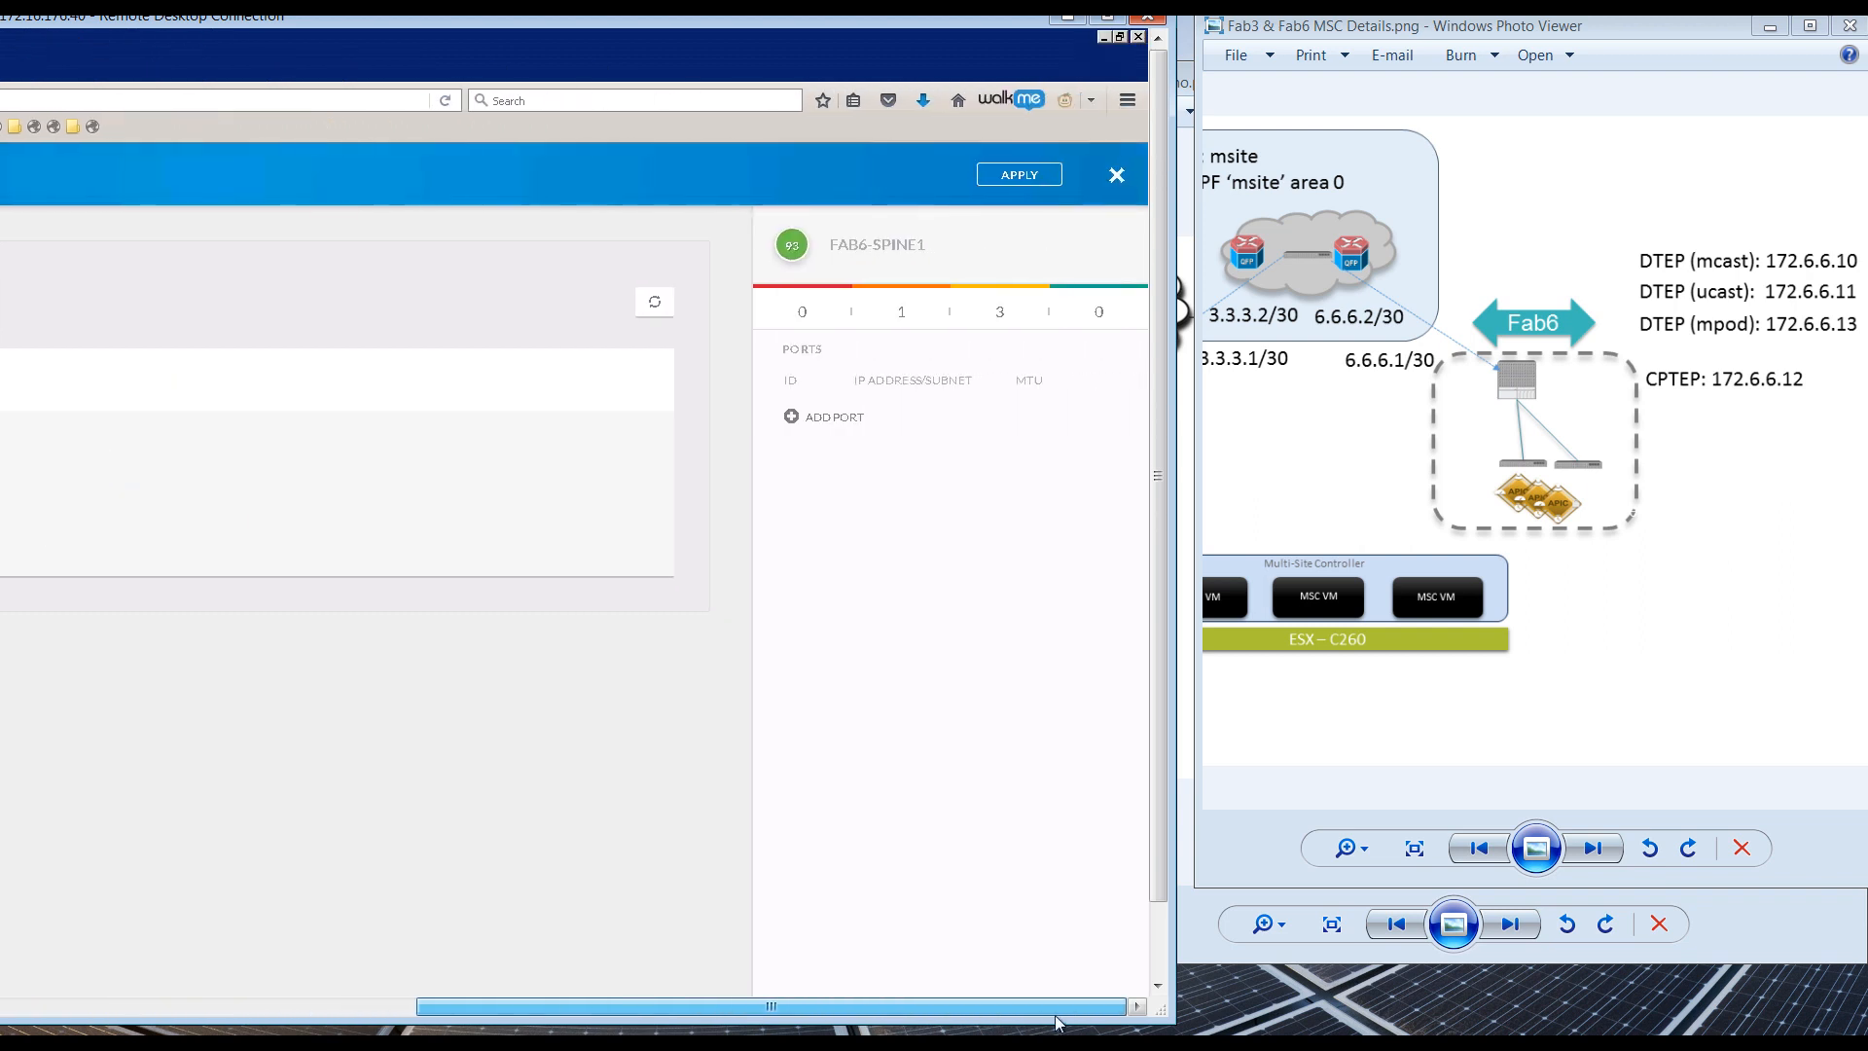
pyautogui.click(848, 419)
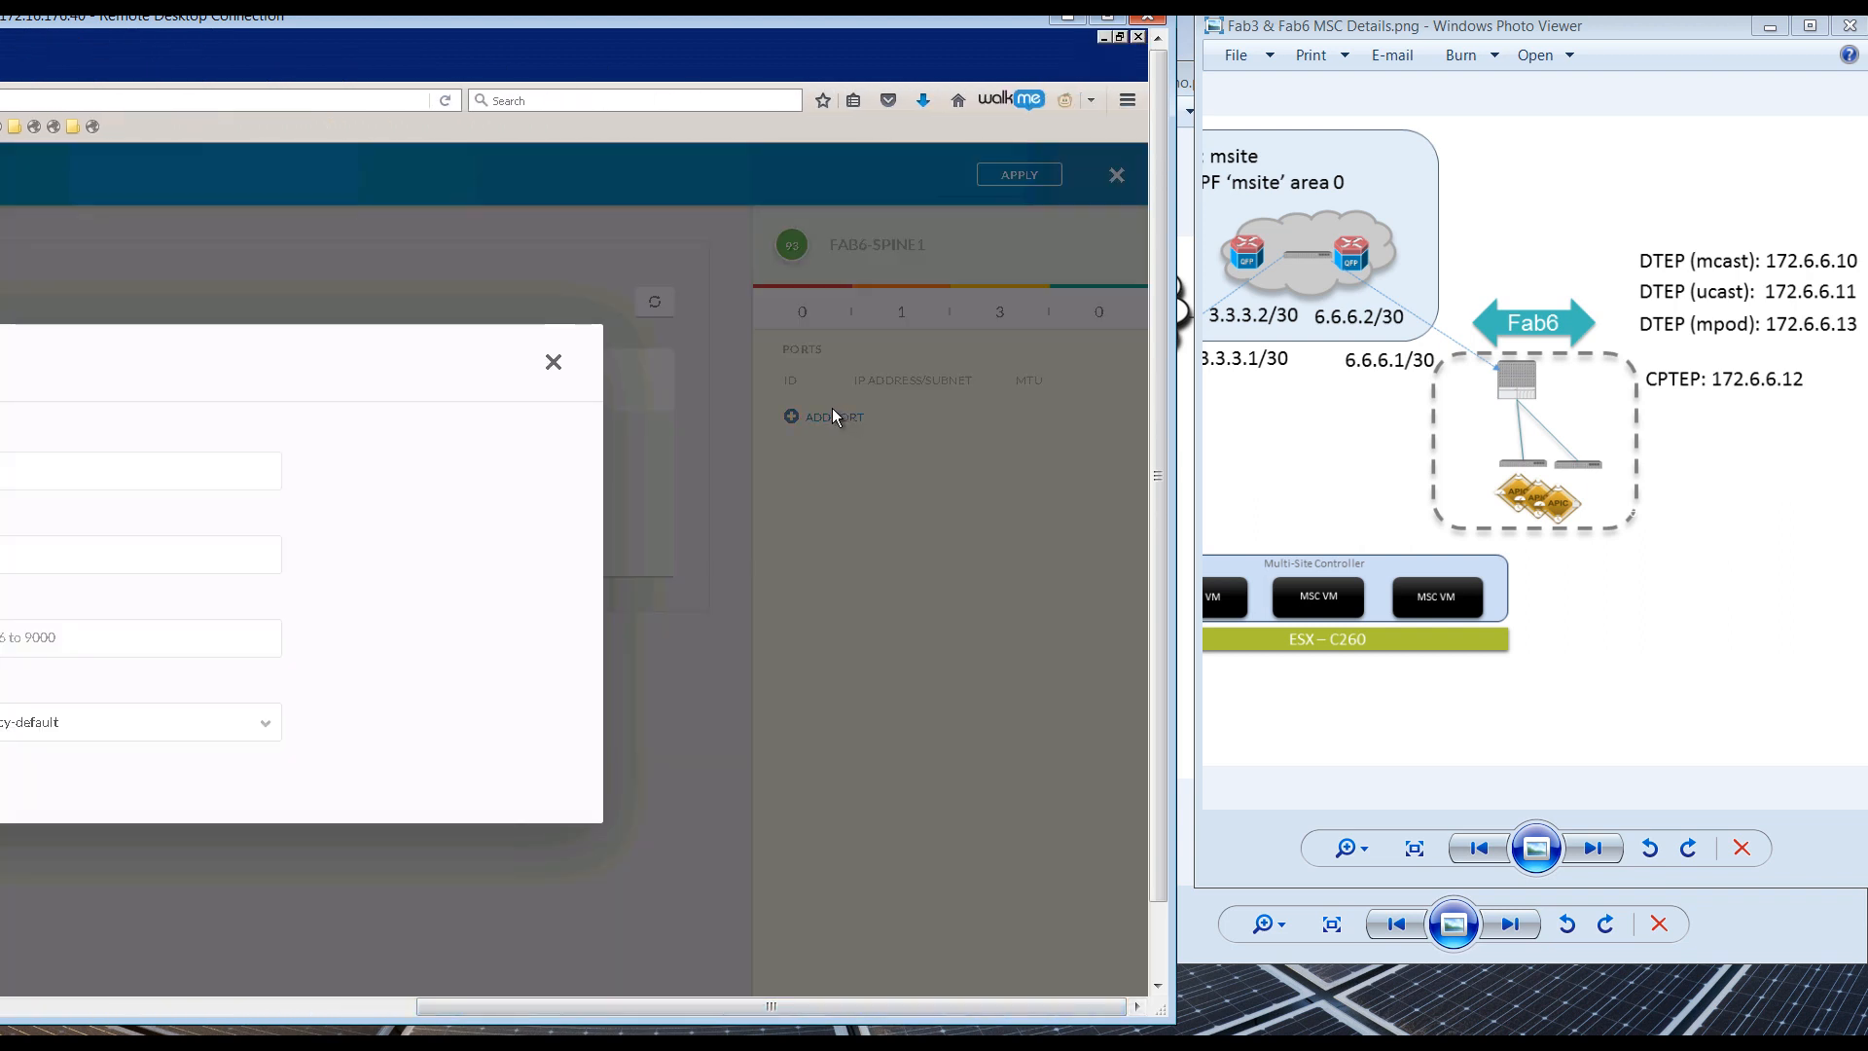
pyautogui.moveTo(539, 1000); pyautogui.dragTo(338, 1002)
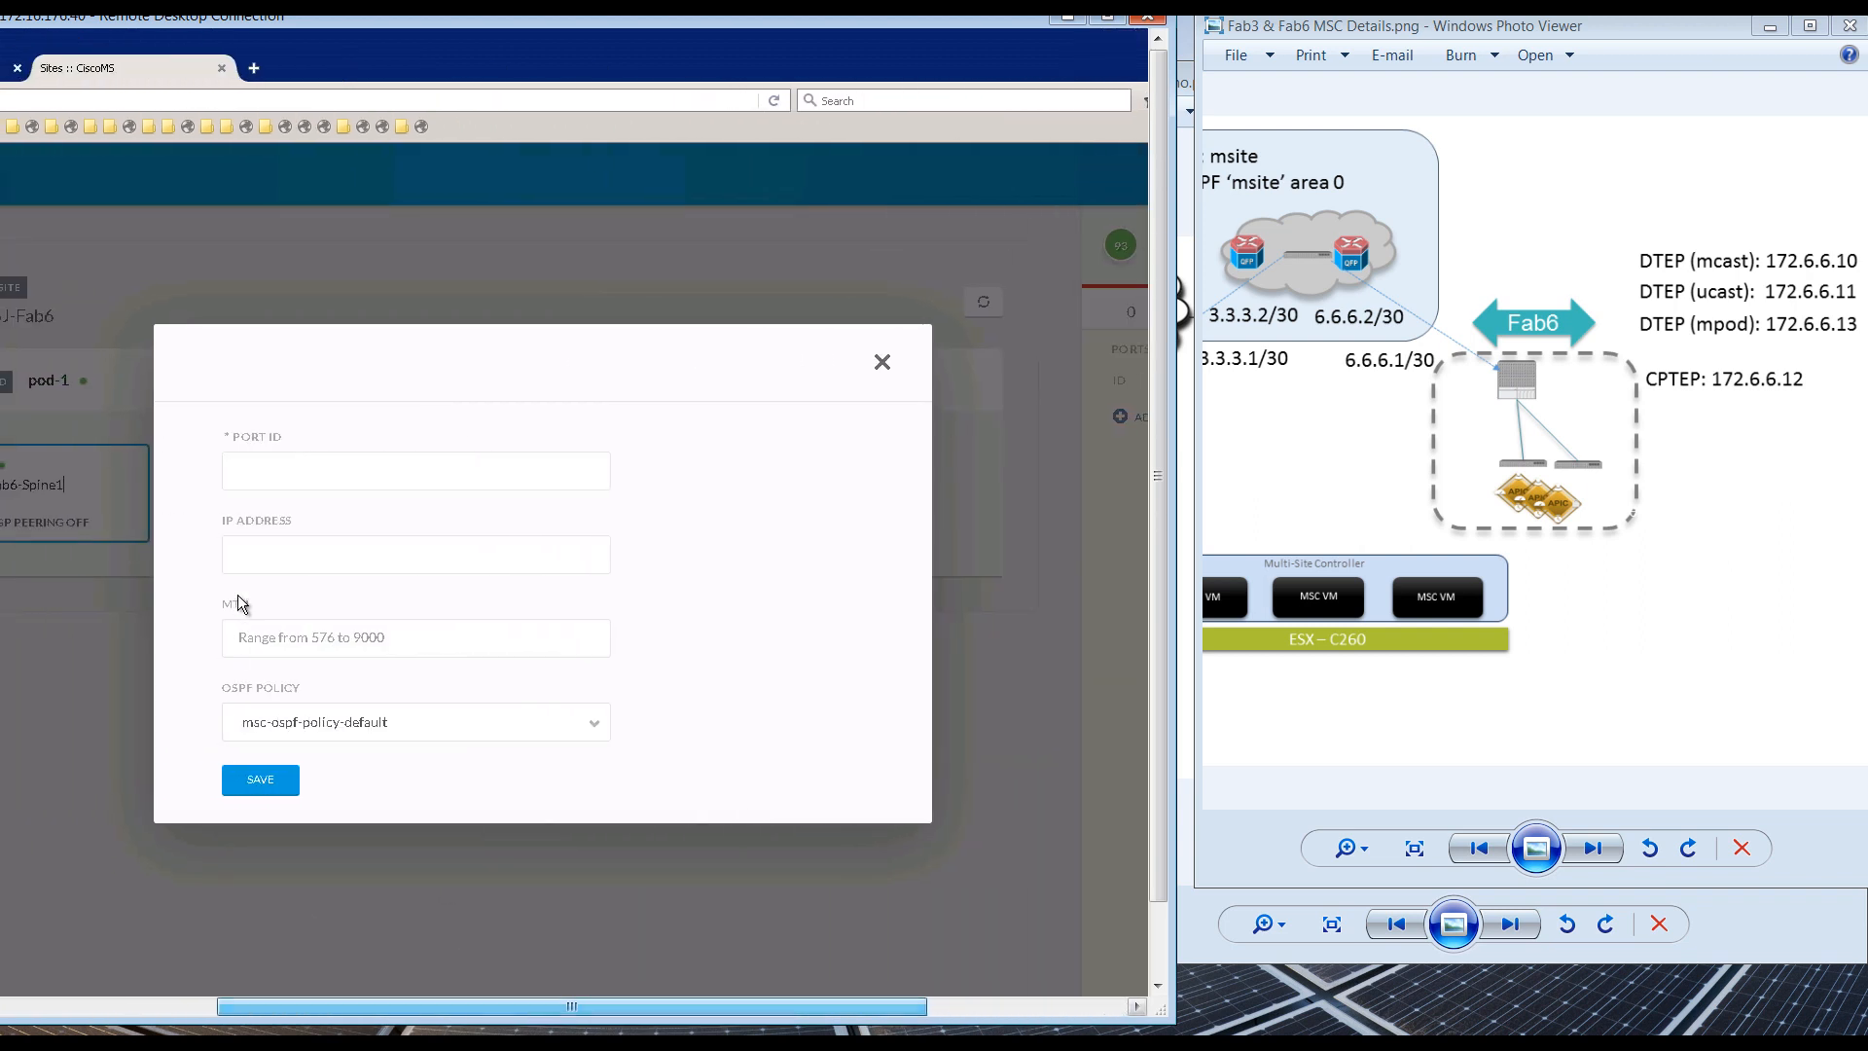
pyautogui.click(325, 476)
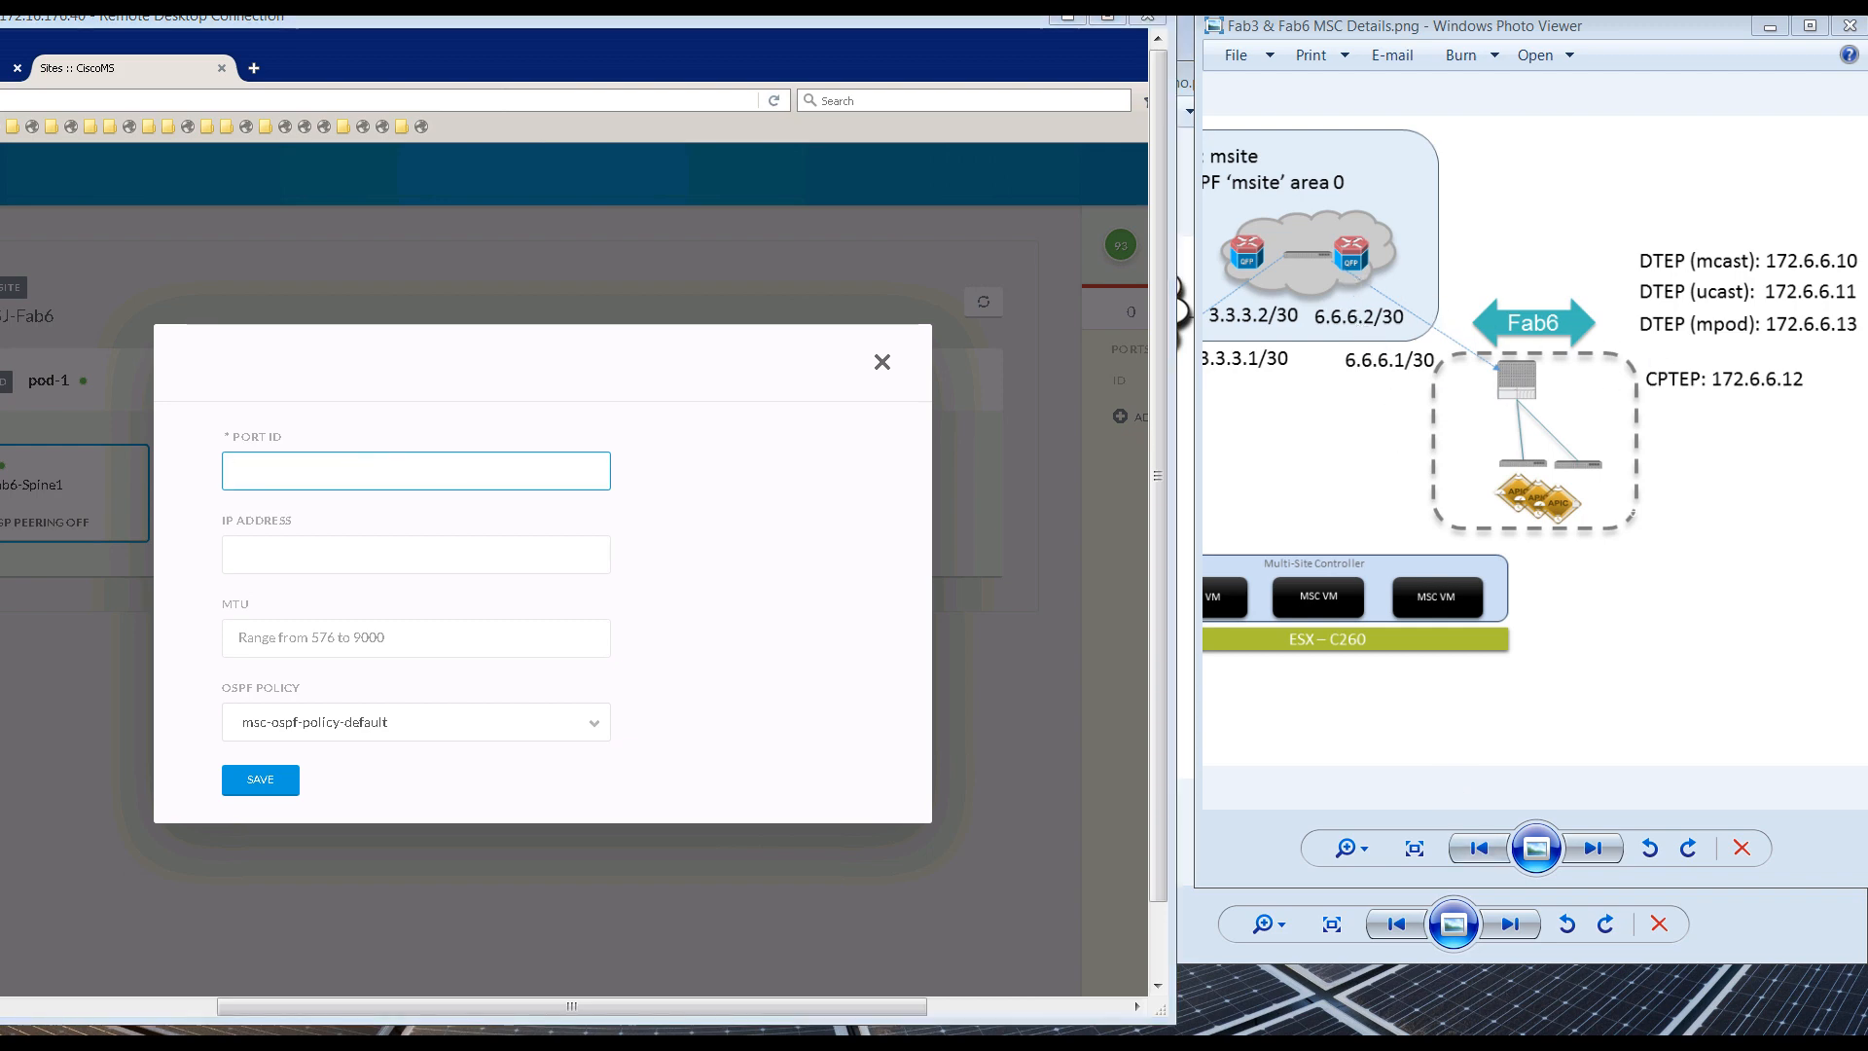
pyautogui.click(1187, 758)
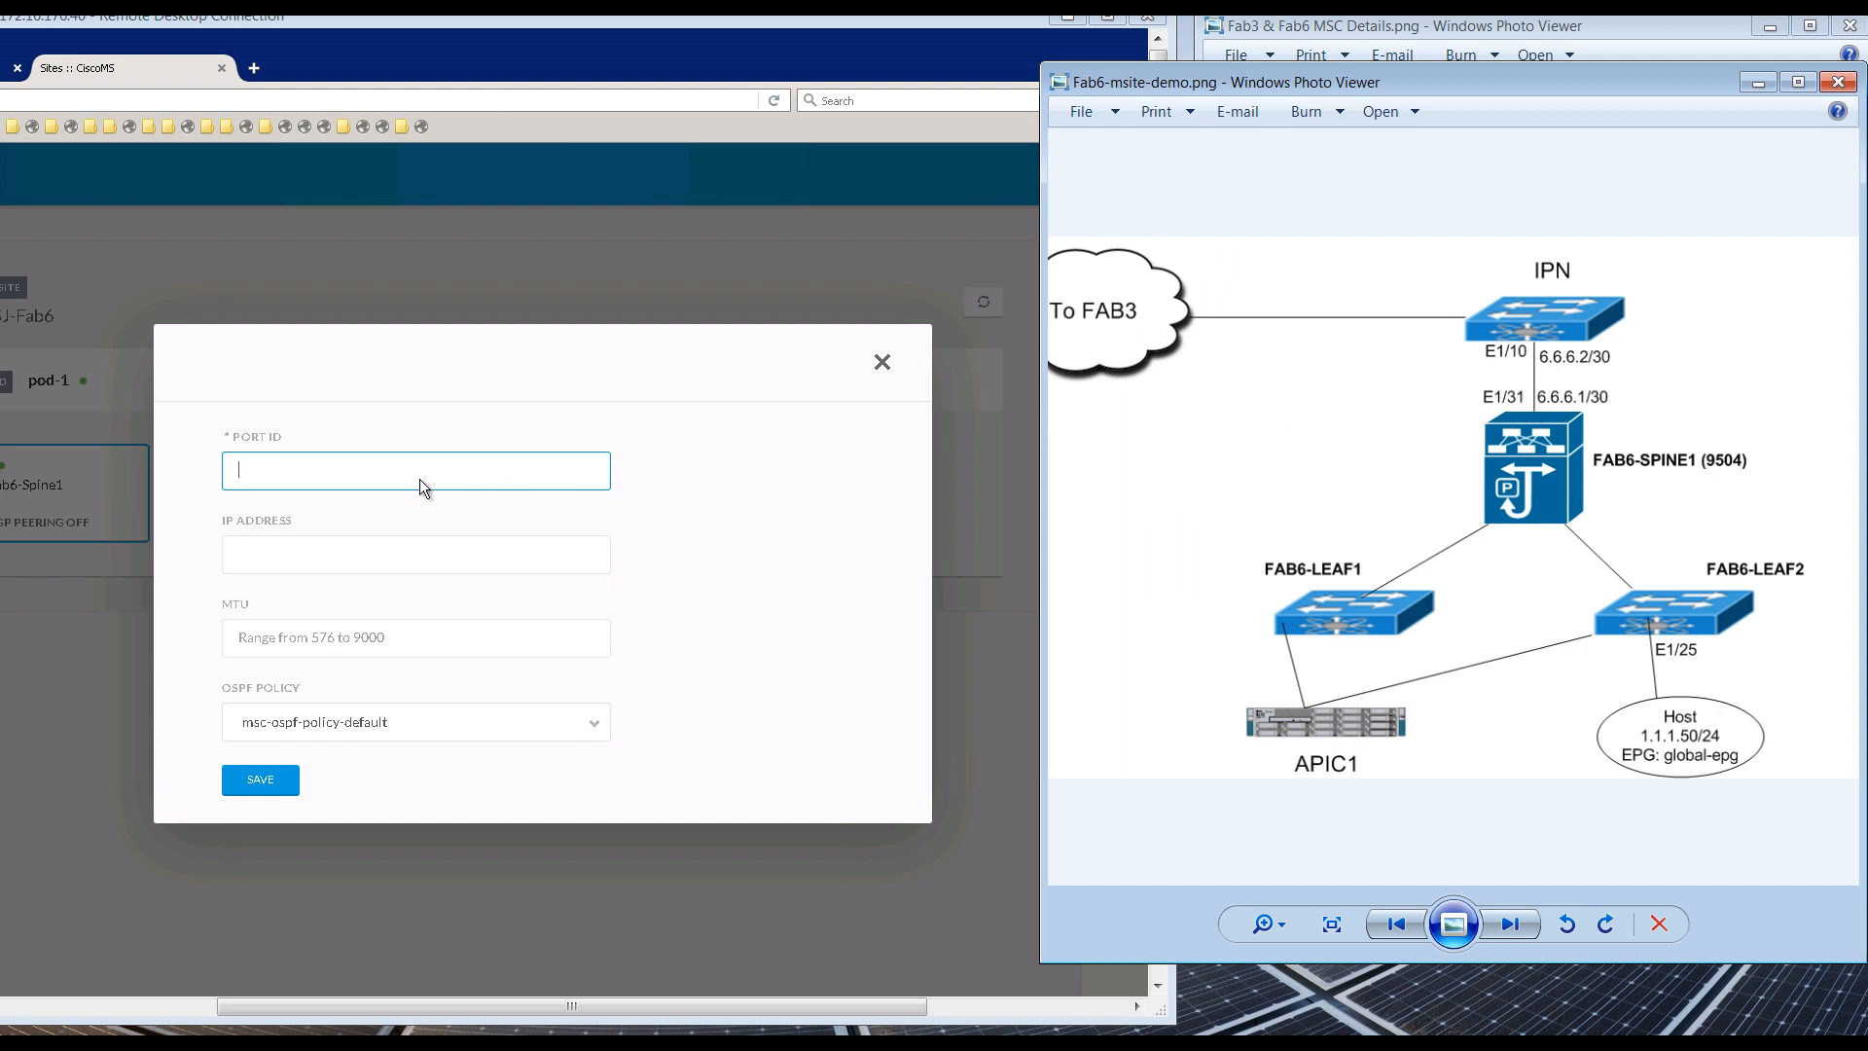
pyautogui.click(384, 465)
pyautogui.write('1/31')
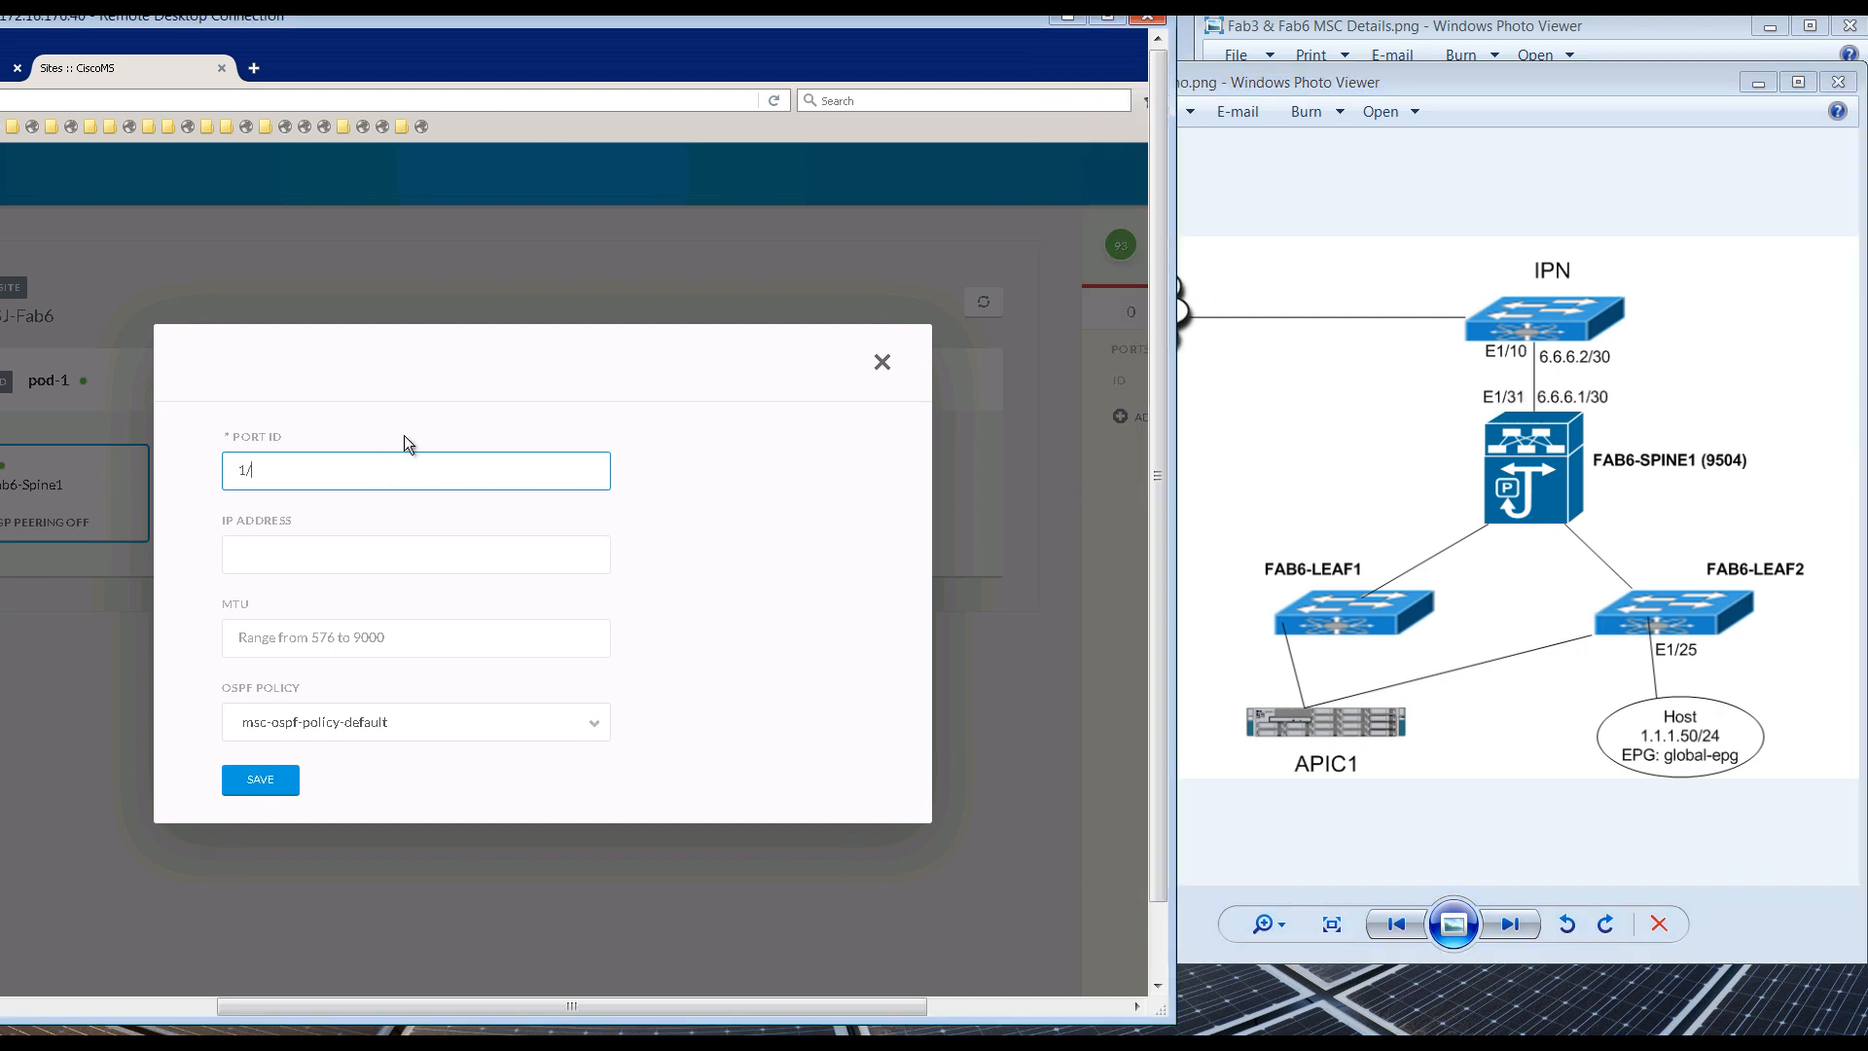
pyautogui.click(324, 555)
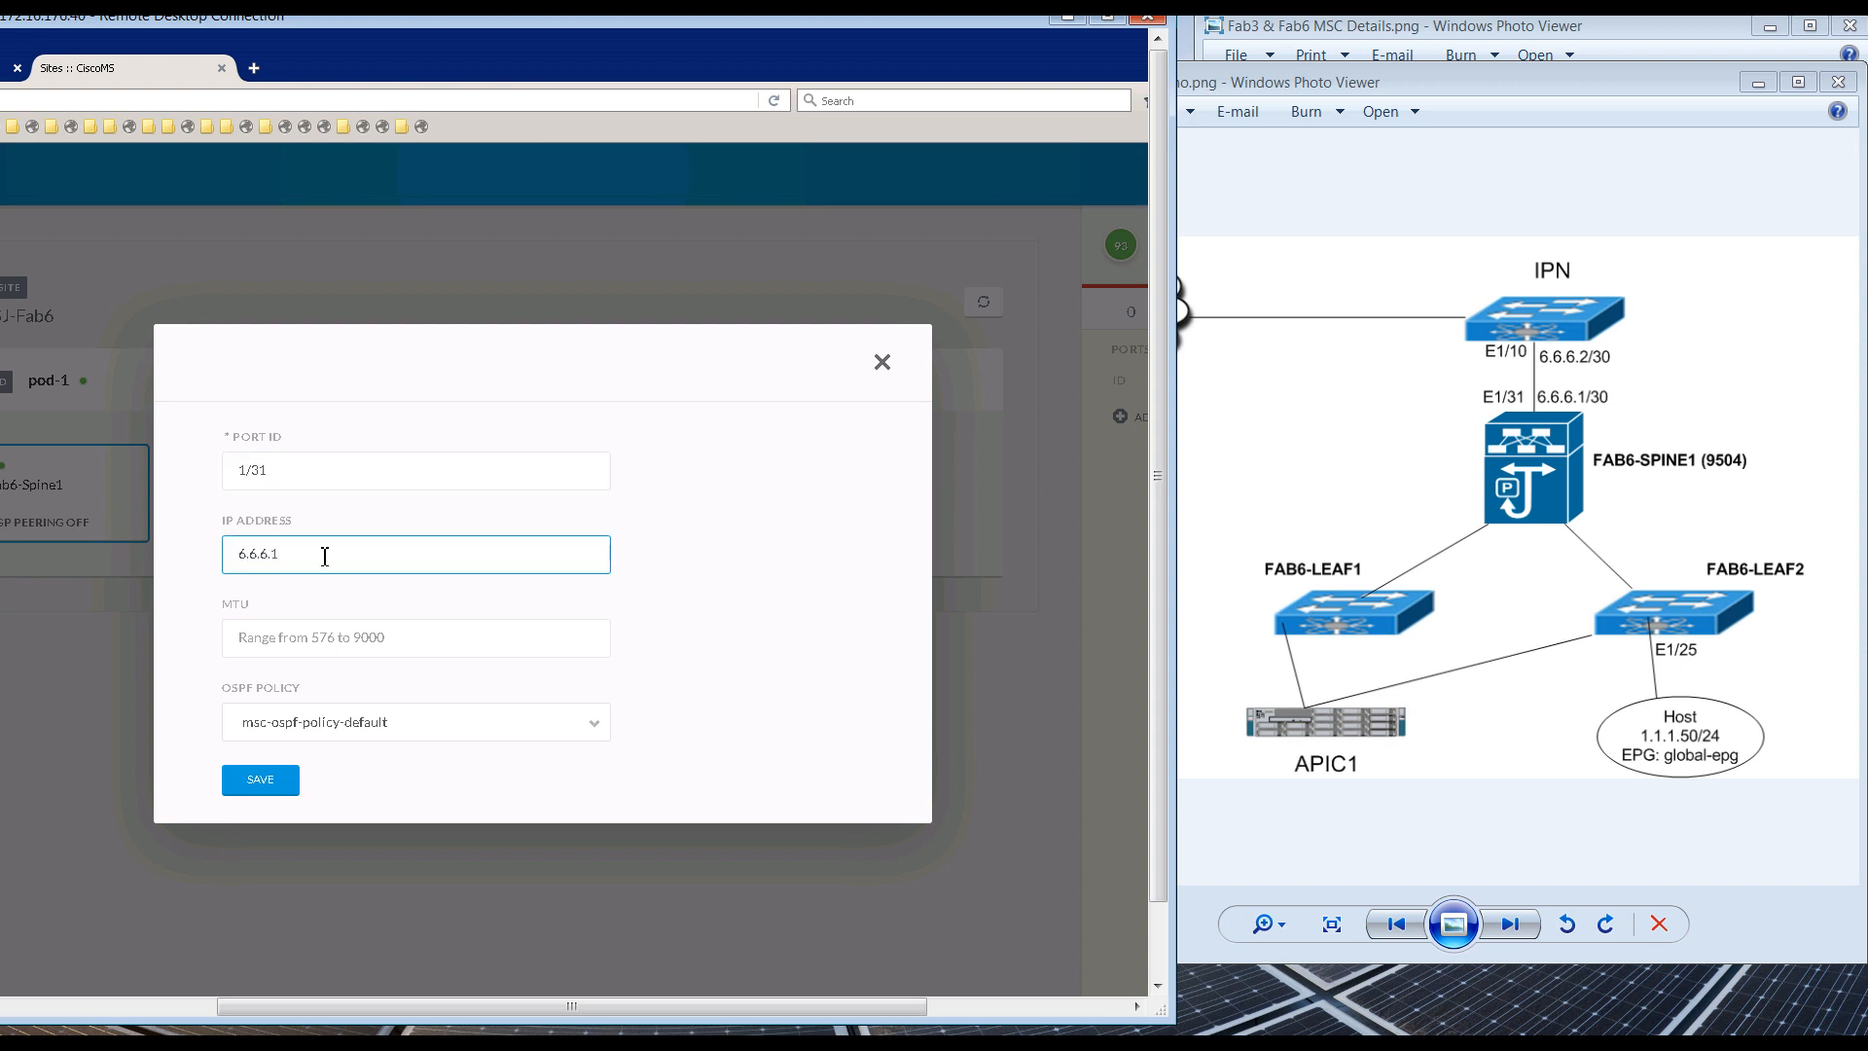
pyautogui.click(358, 635)
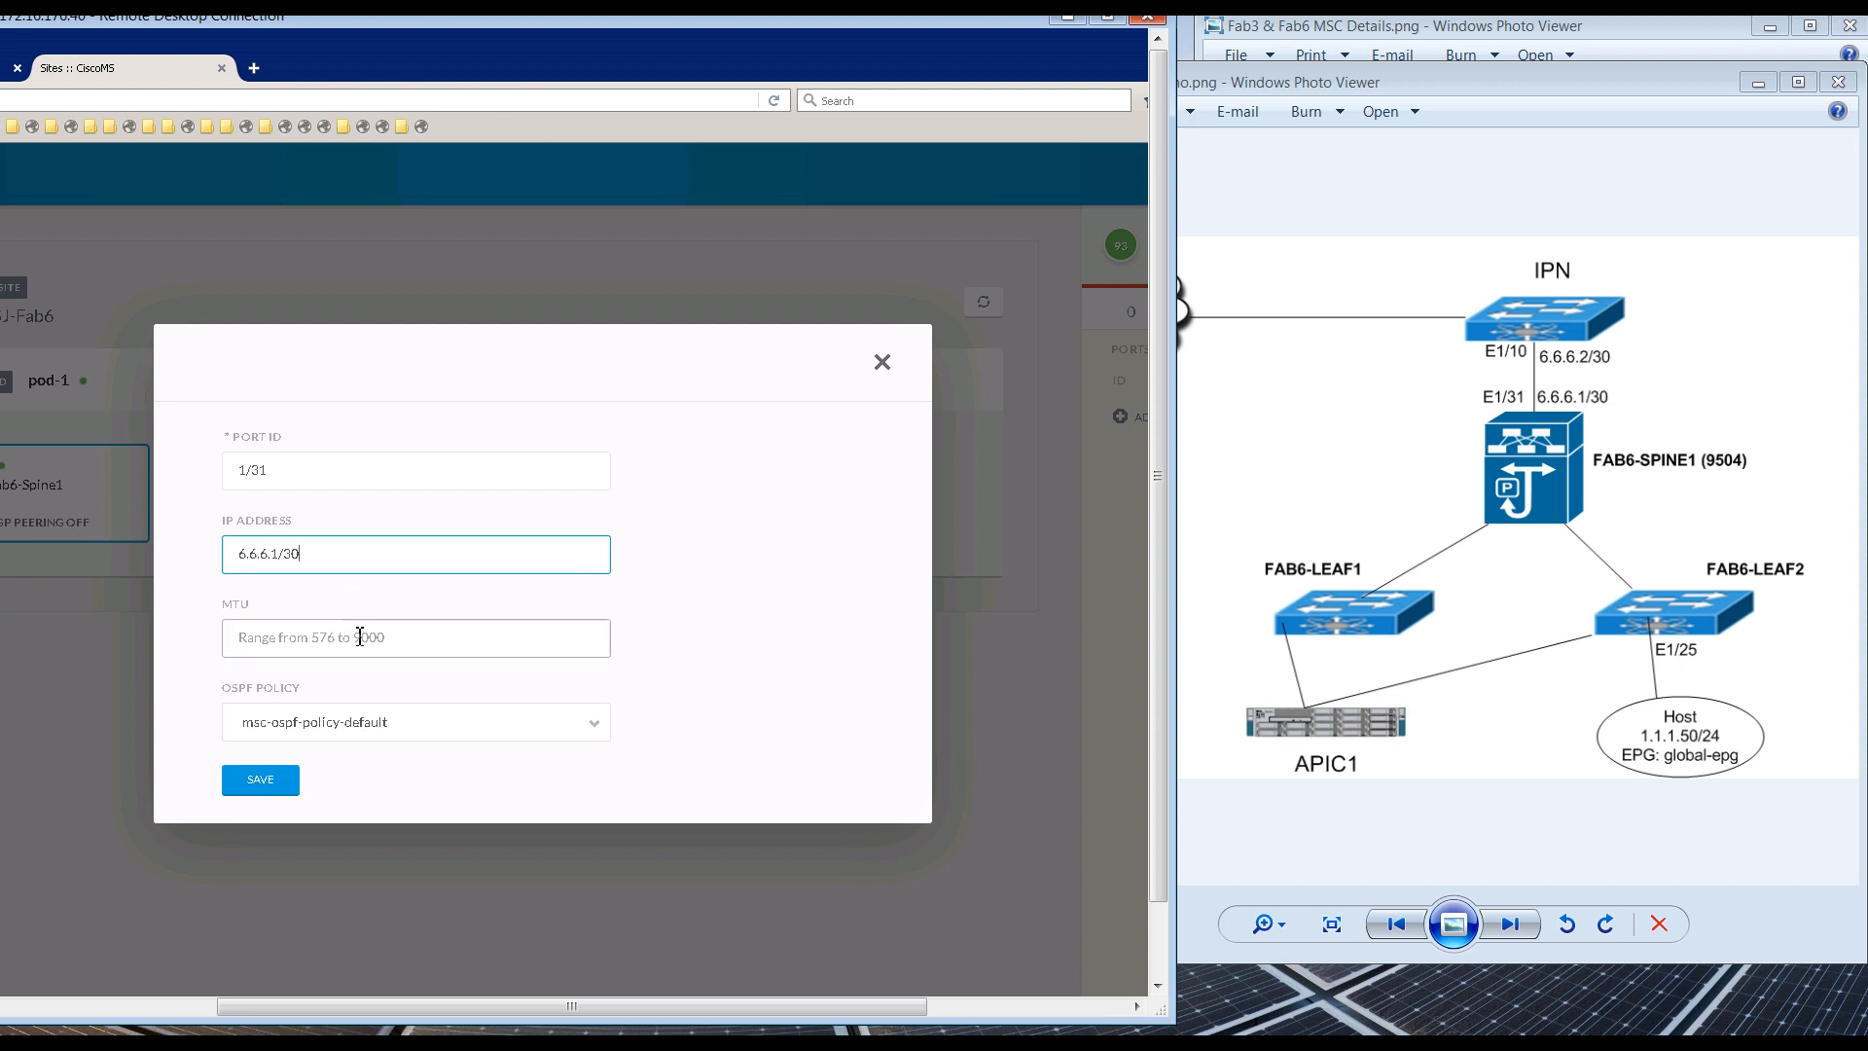
pyautogui.write('9000')
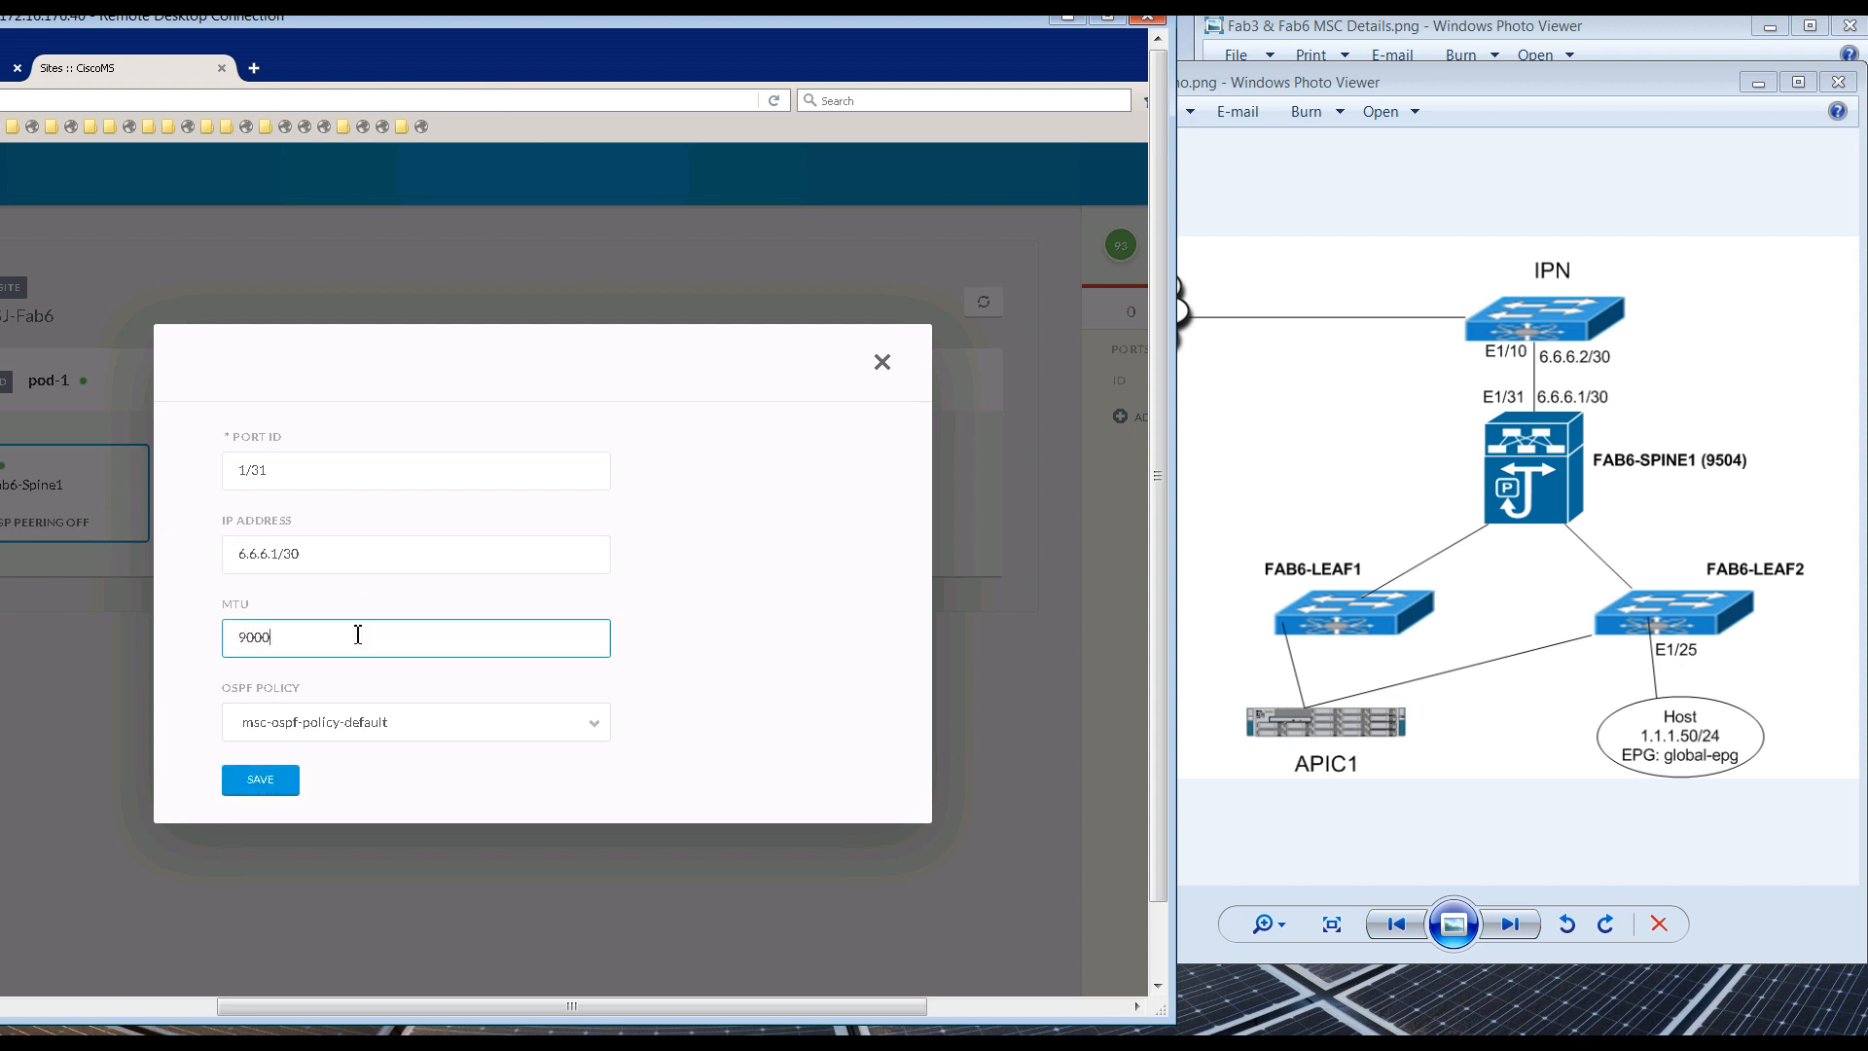
pyautogui.click(271, 777)
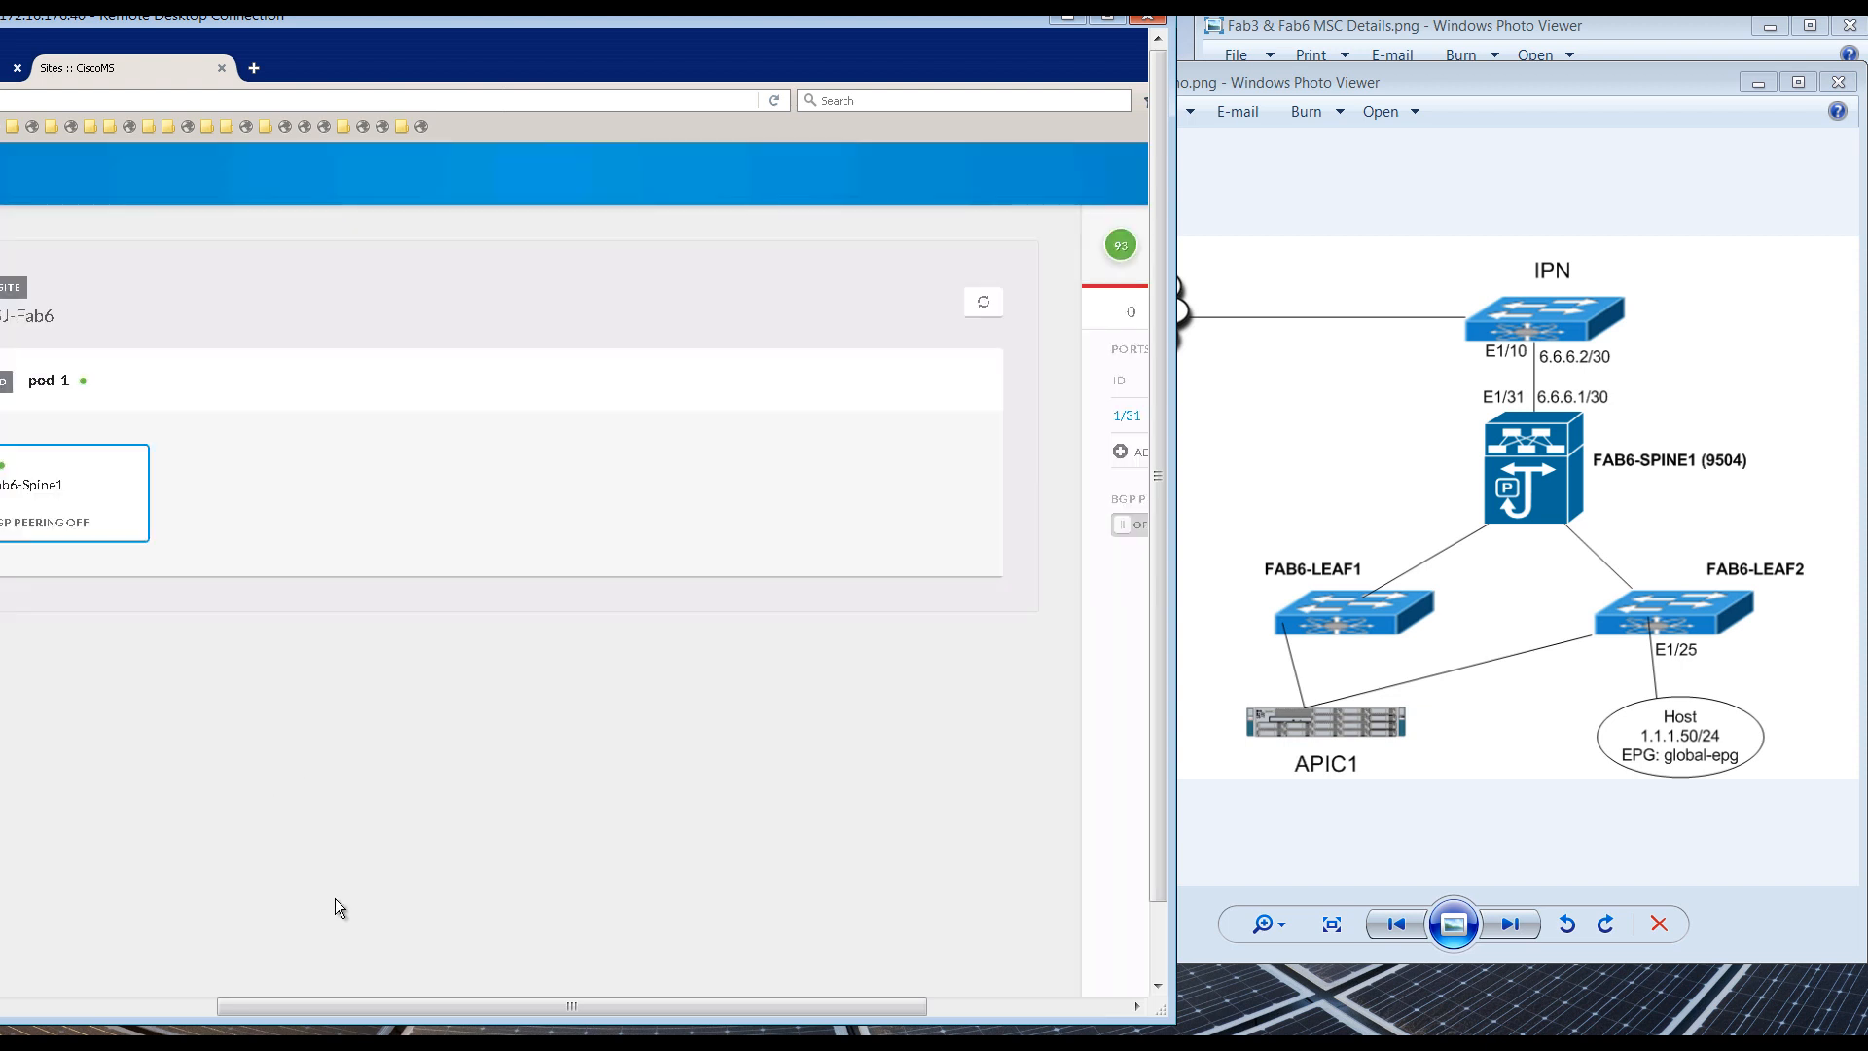
pyautogui.moveTo(405, 1004); pyautogui.dragTo(724, 981)
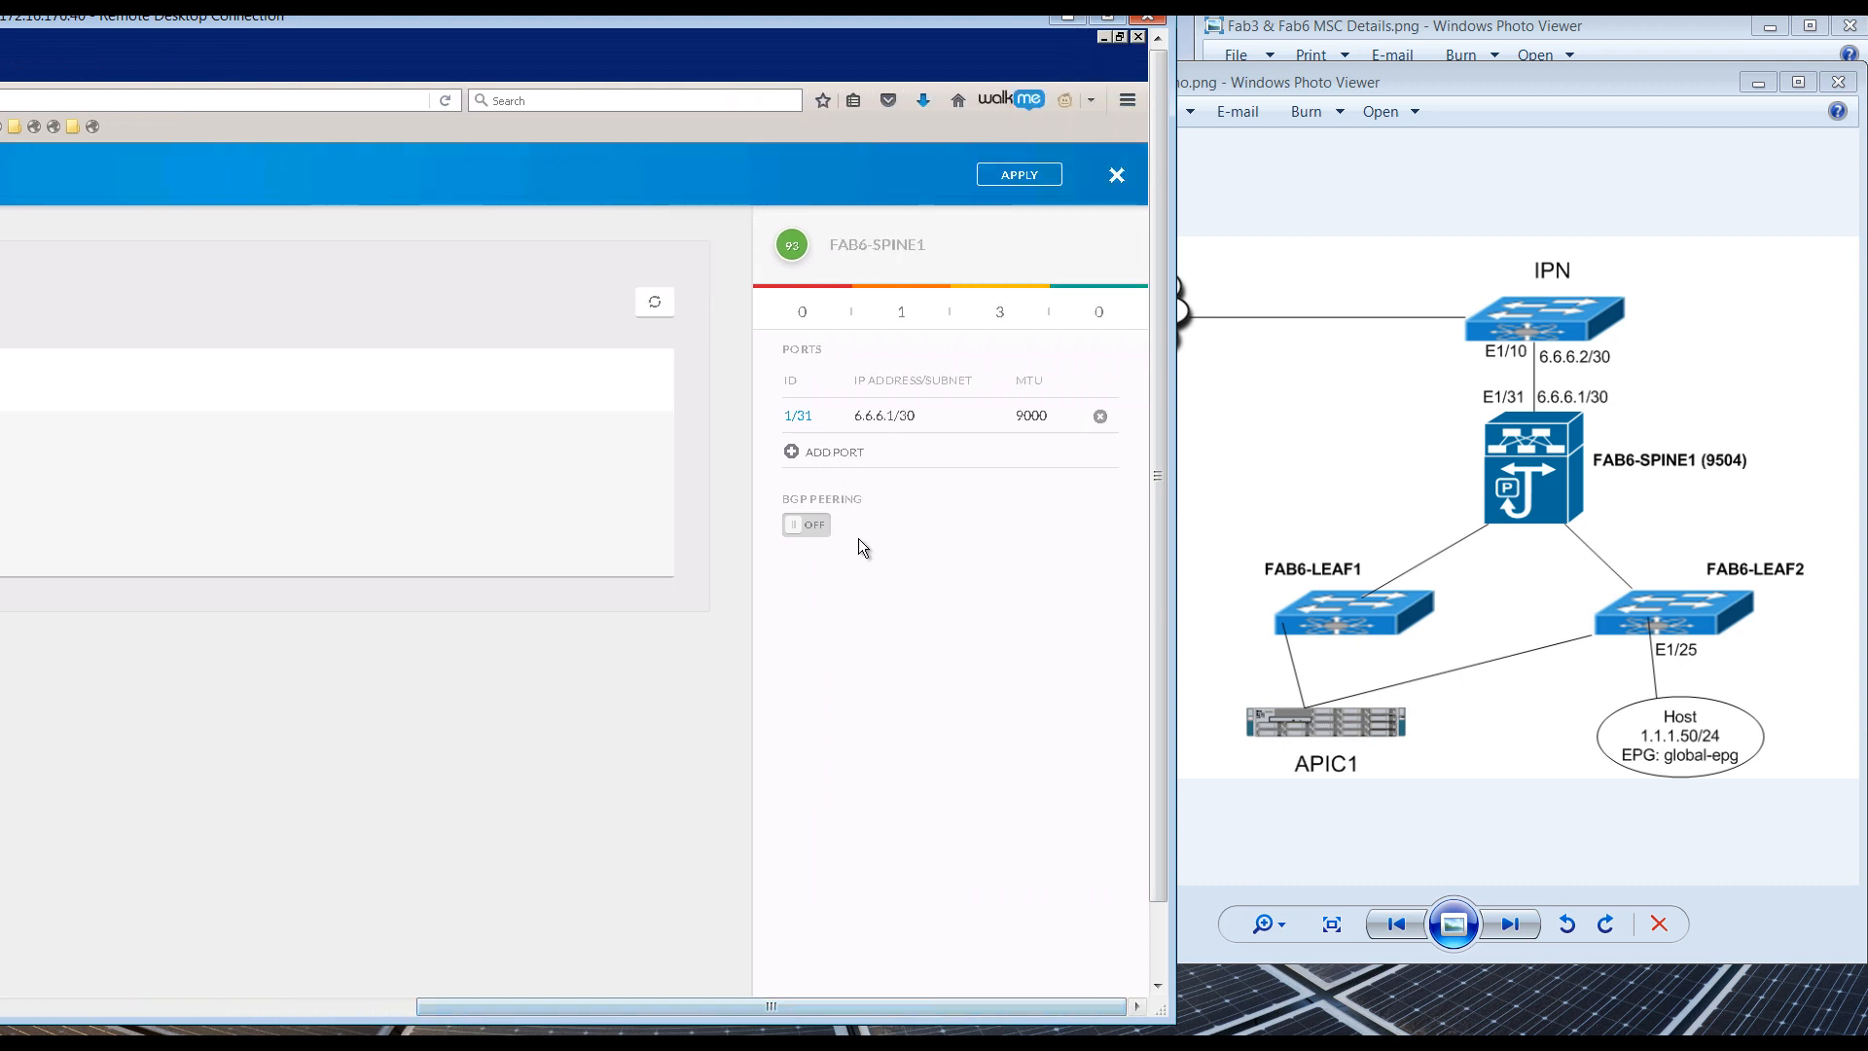
# Step: Turn on BGP peering for Fab6-Spine1 with control plane TEP 172.6.6.12 and apply the SJ-Fab6 configuration
pyautogui.click(808, 535)
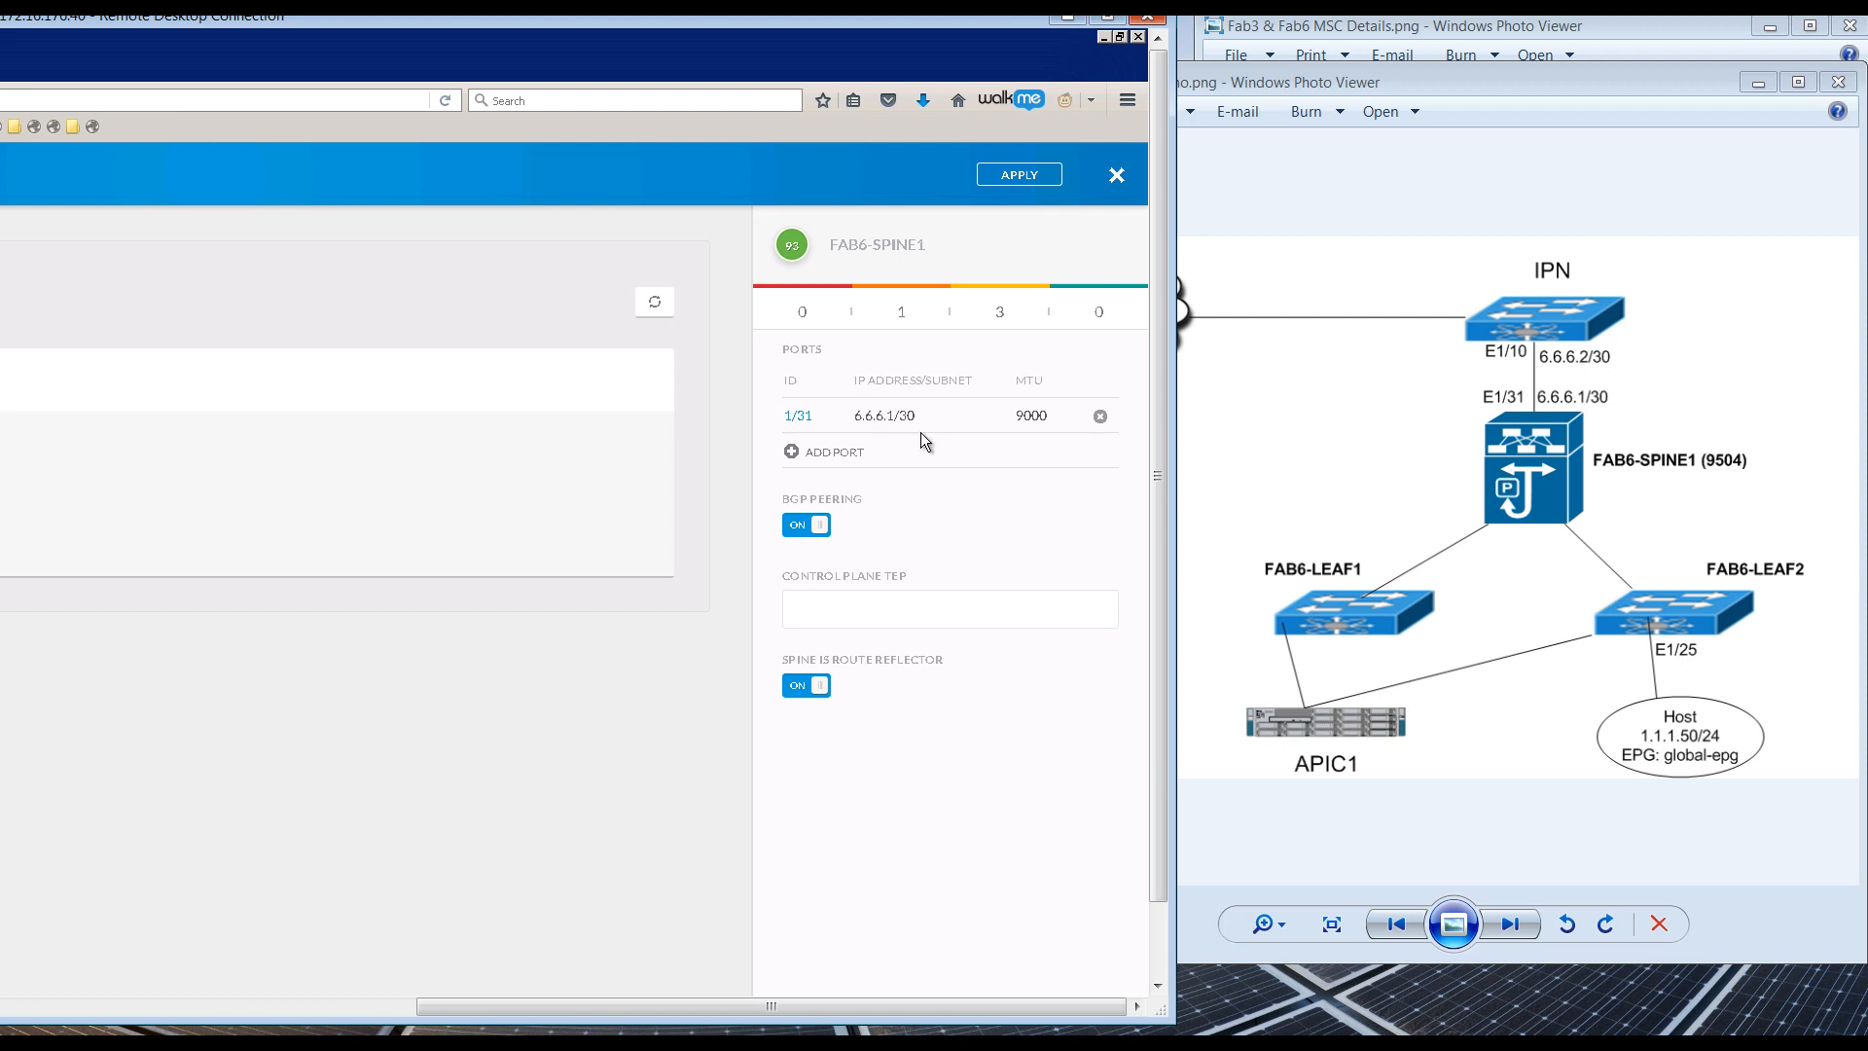
pyautogui.click(855, 610)
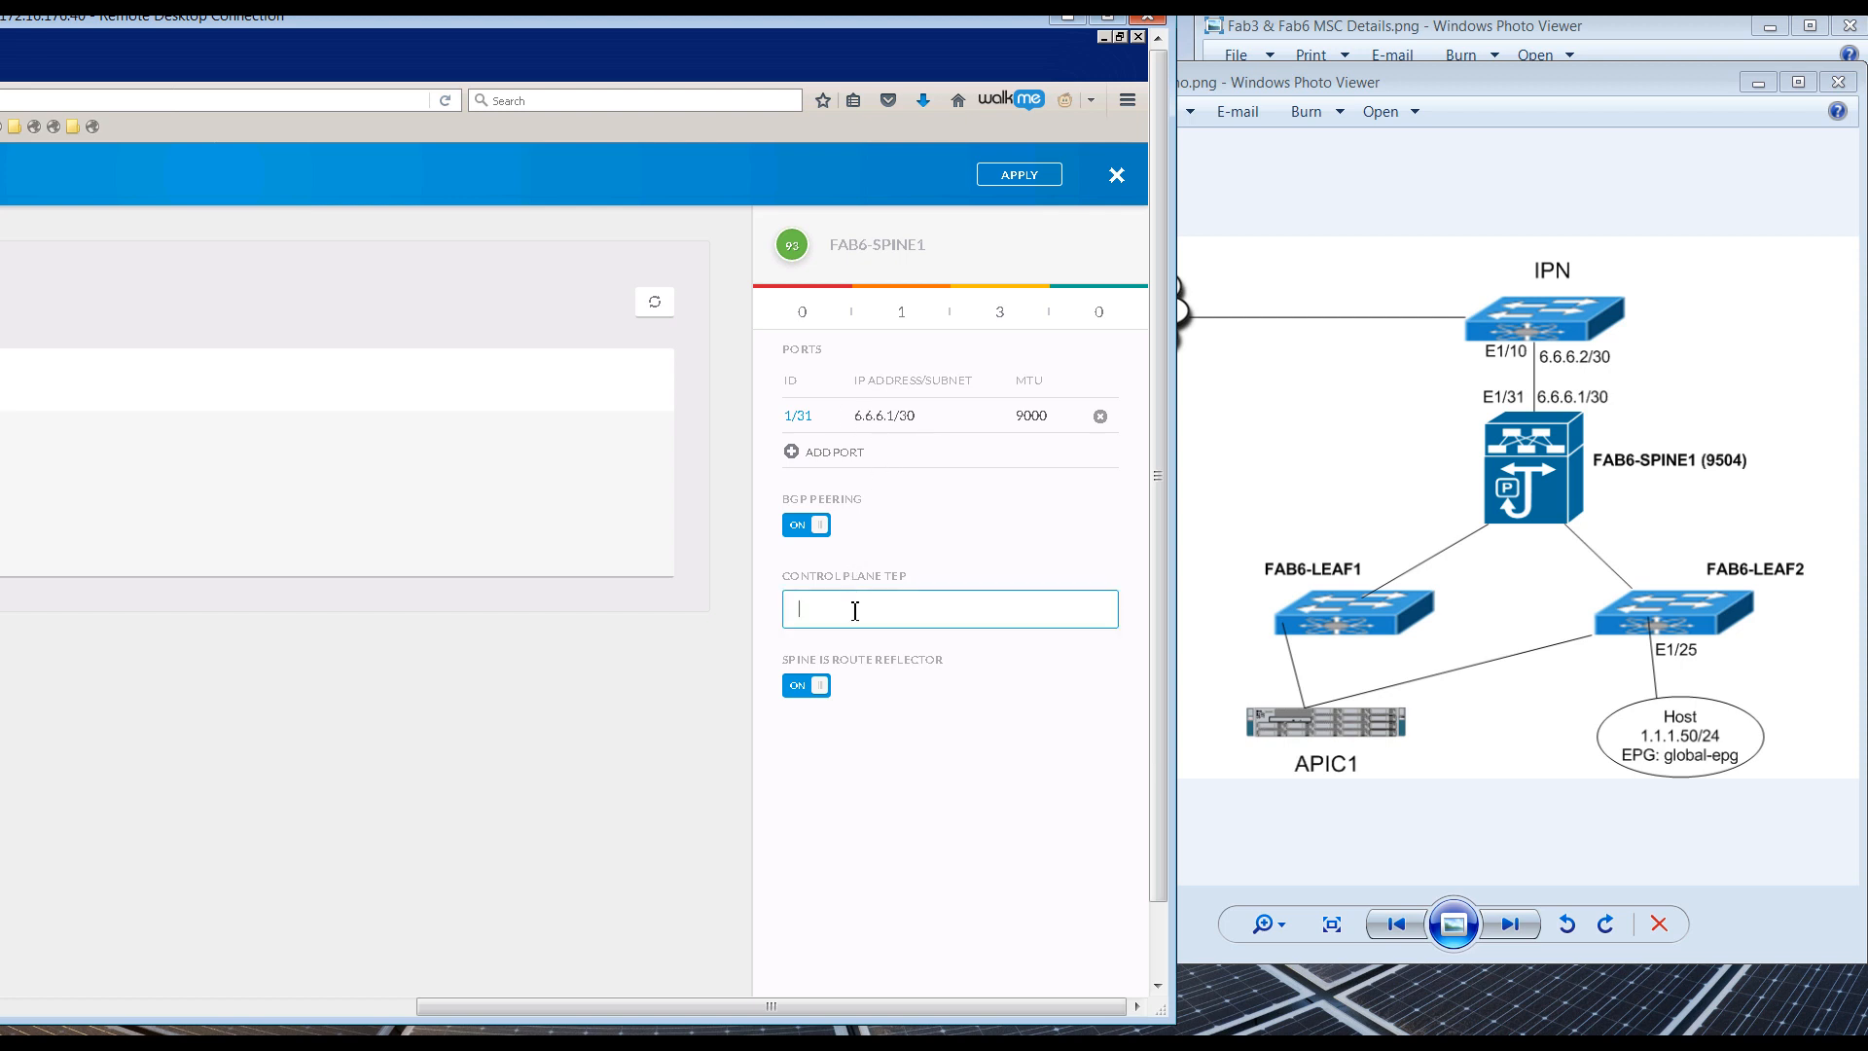
pyautogui.click(1758, 81)
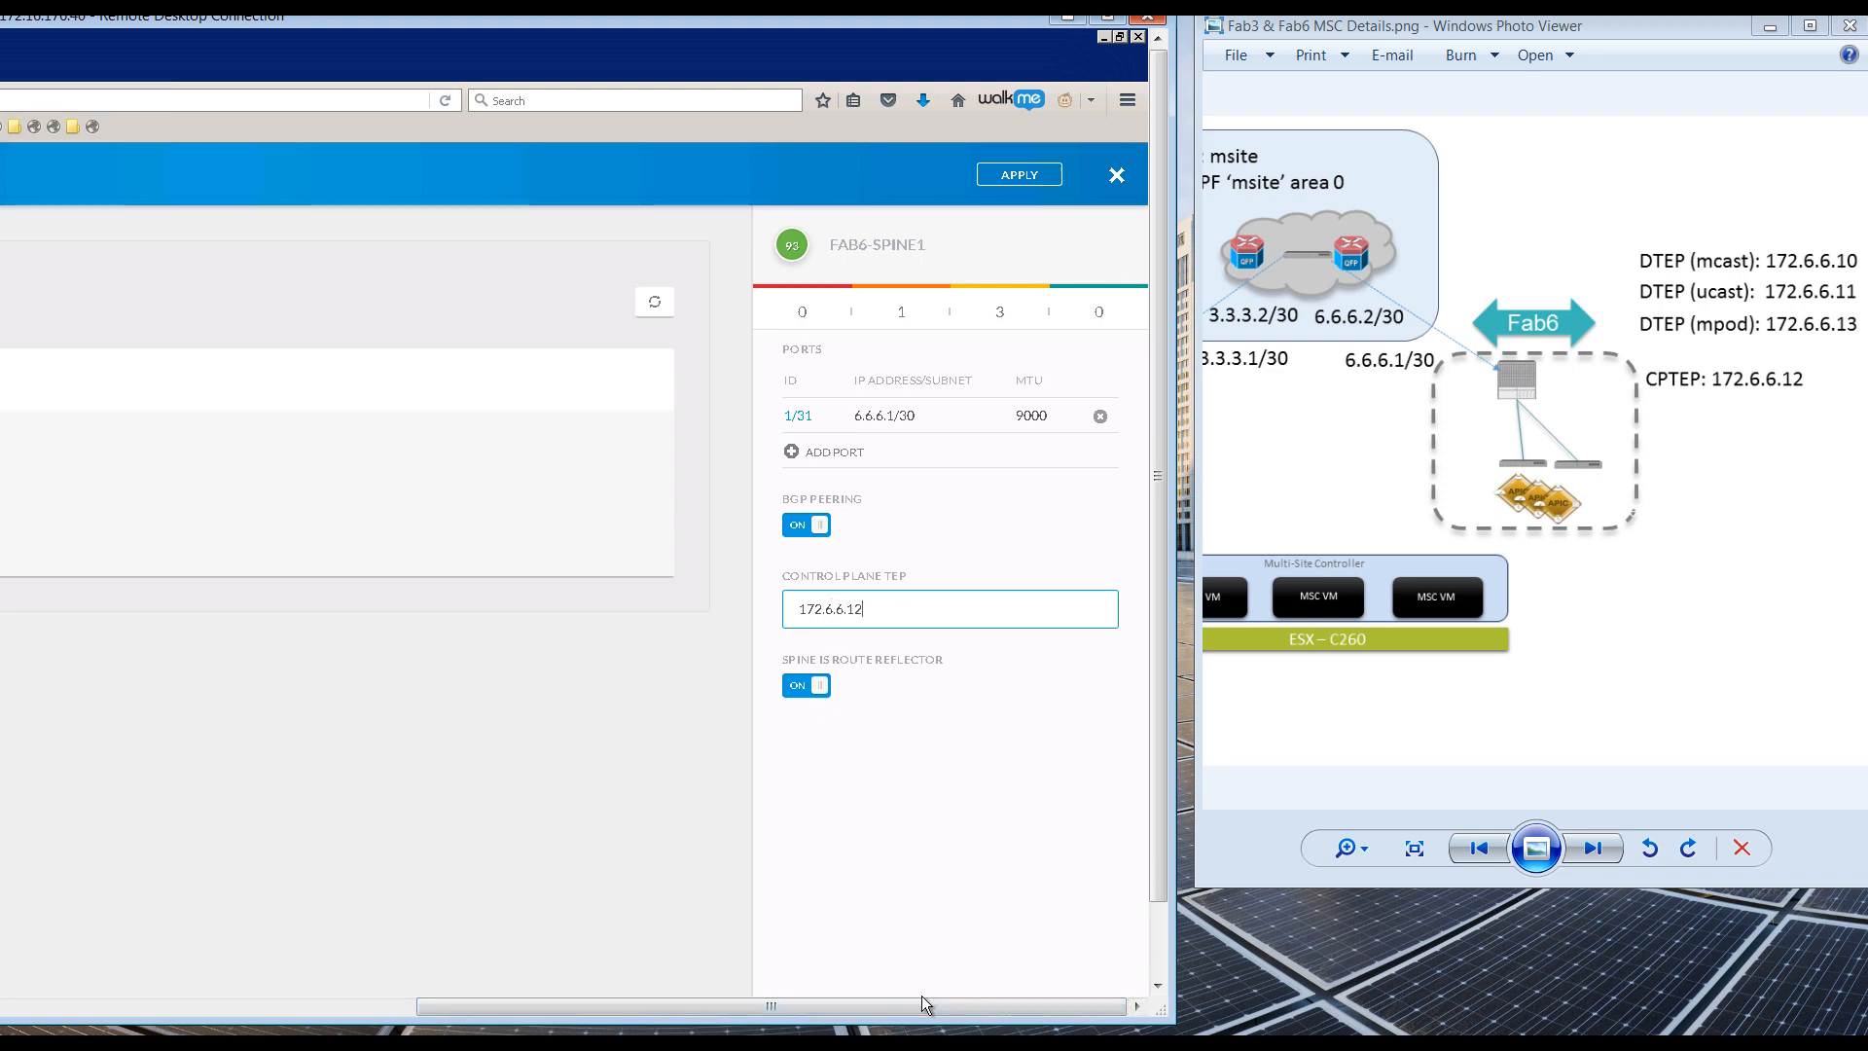
pyautogui.moveTo(932, 1009); pyautogui.dragTo(893, 1008)
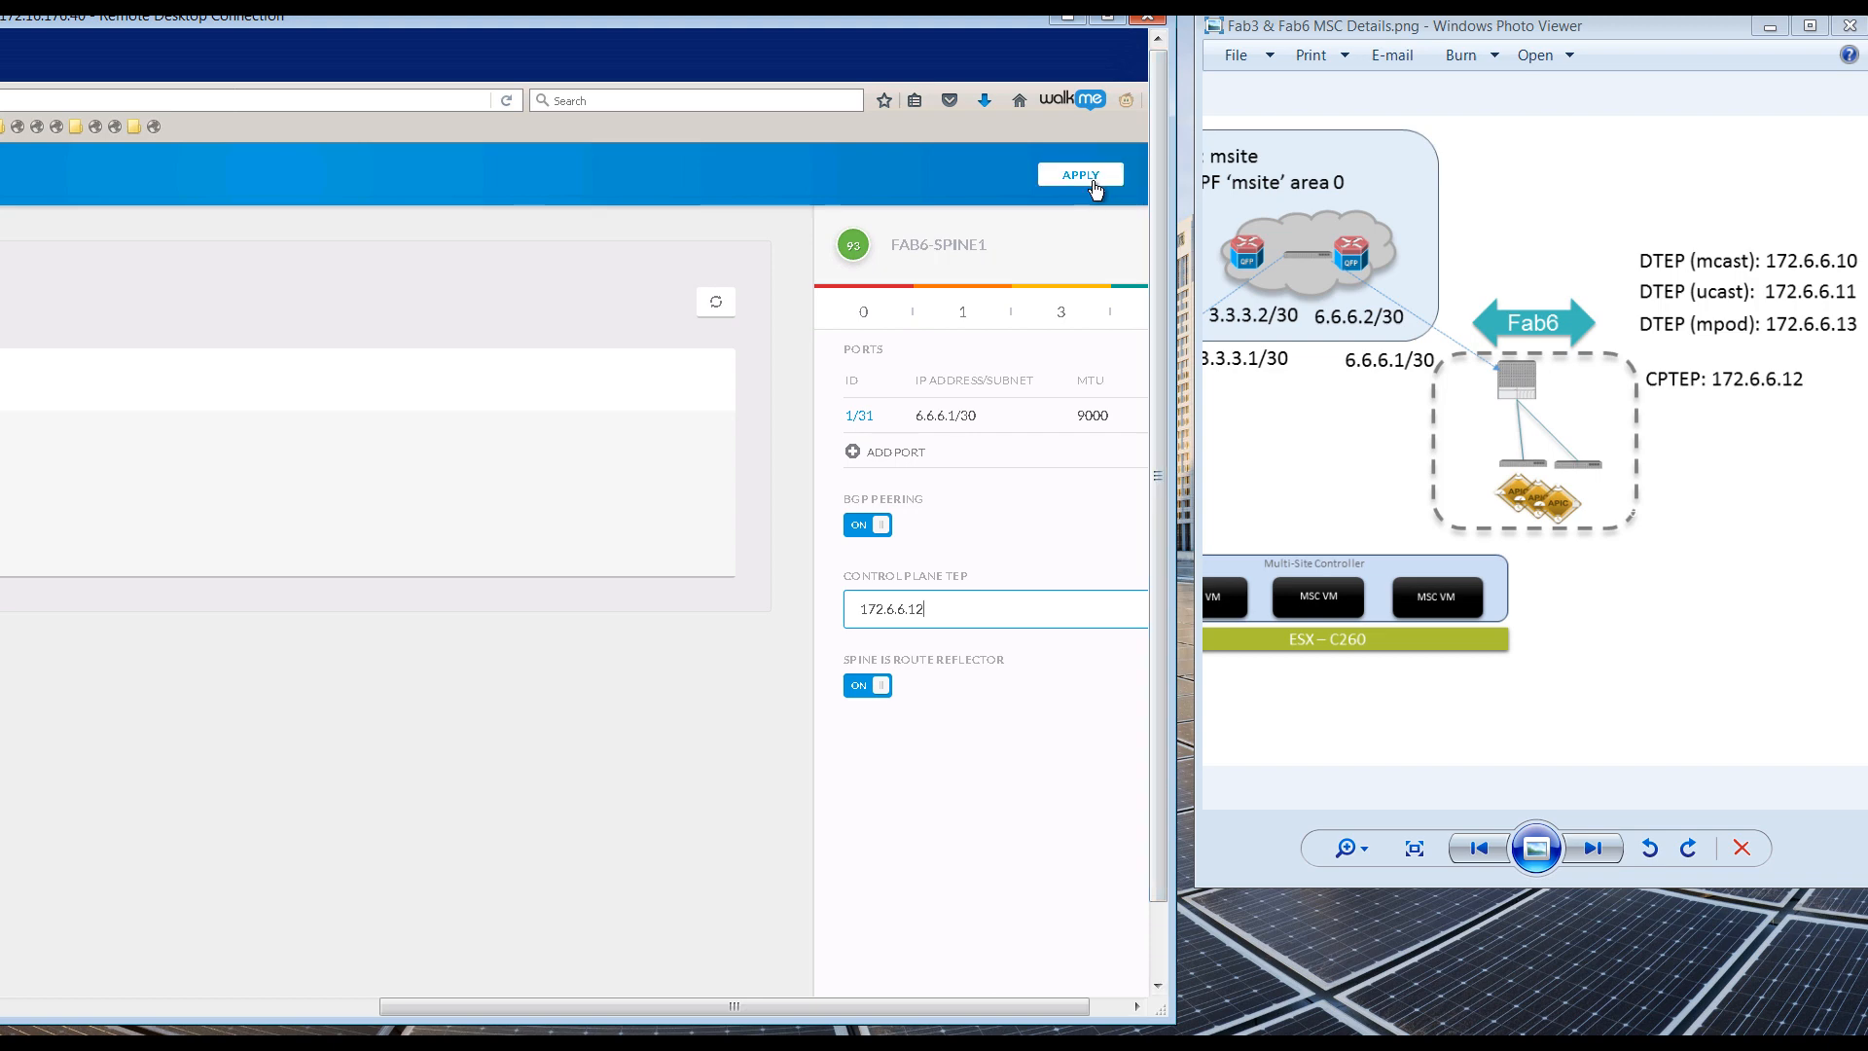
pyautogui.click(1032, 180)
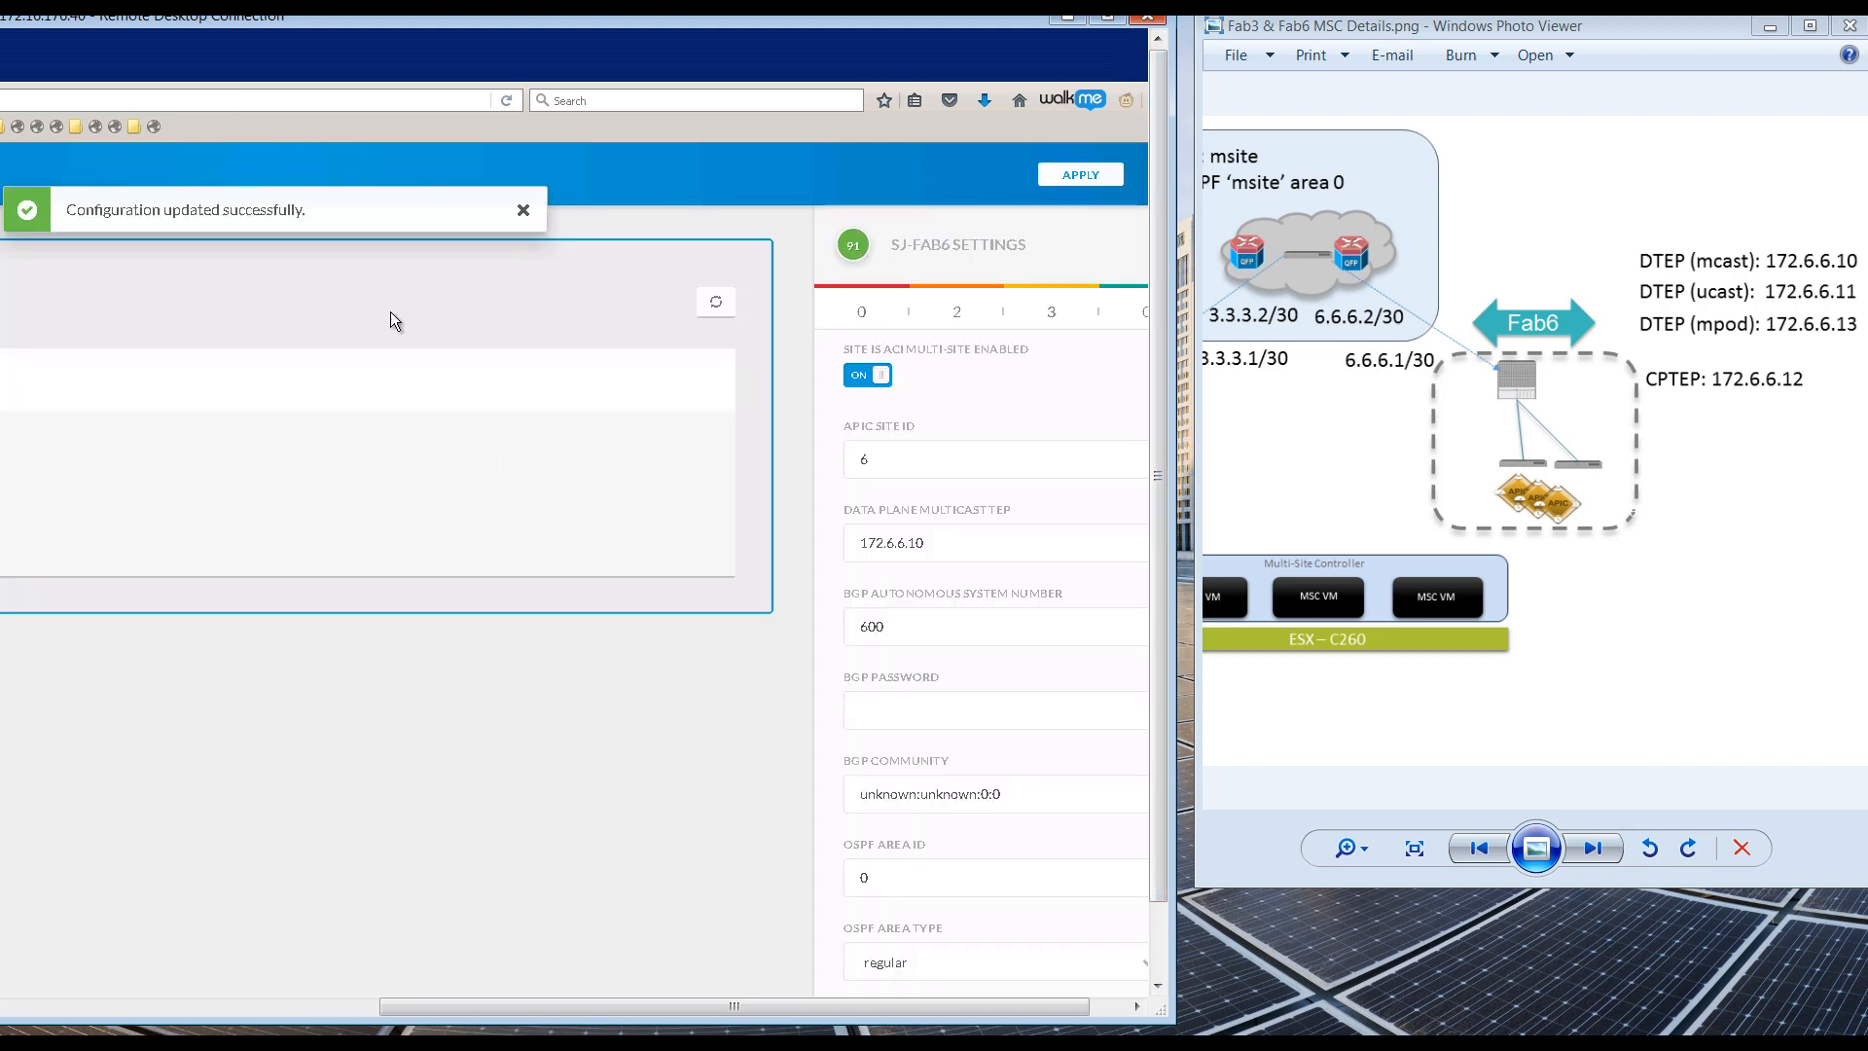
pyautogui.click(1107, 17)
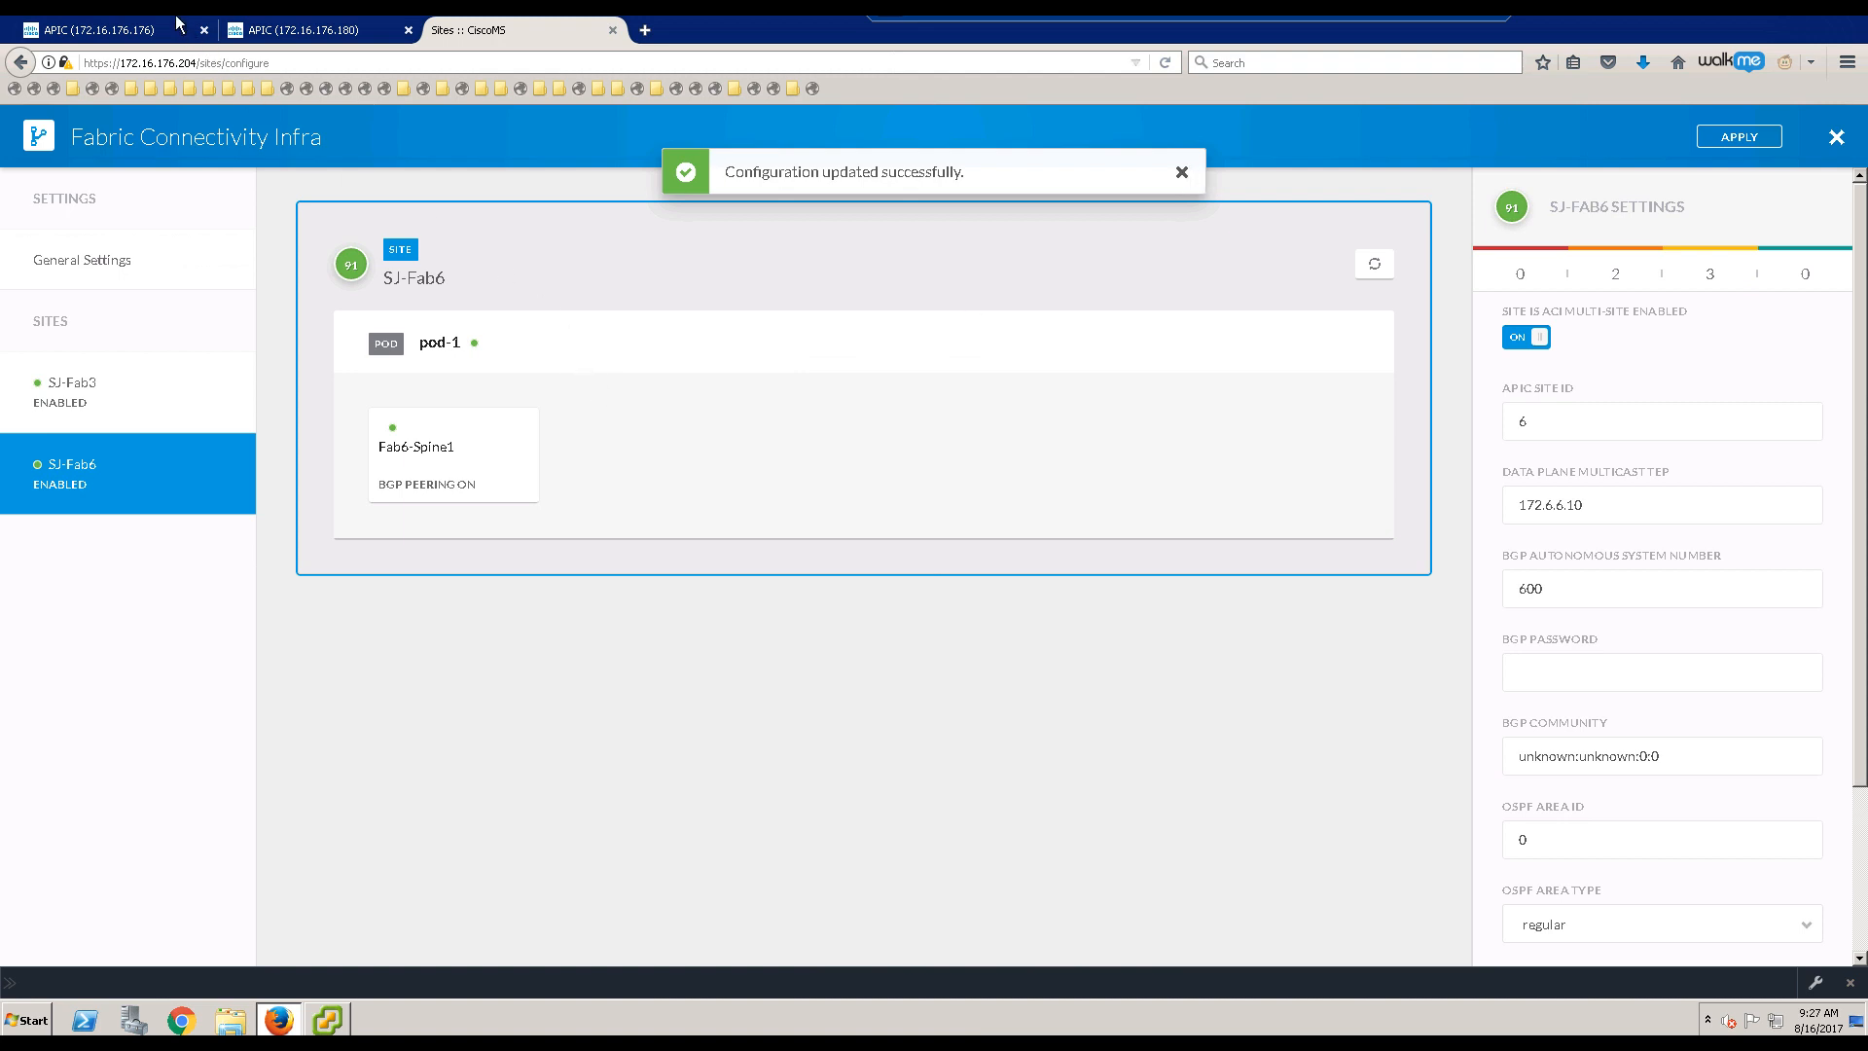
# Step: Drill into the infra intersite network to port-5-32's OSPF interface profile using msc-ospf-policy-default
pyautogui.click(151, 32)
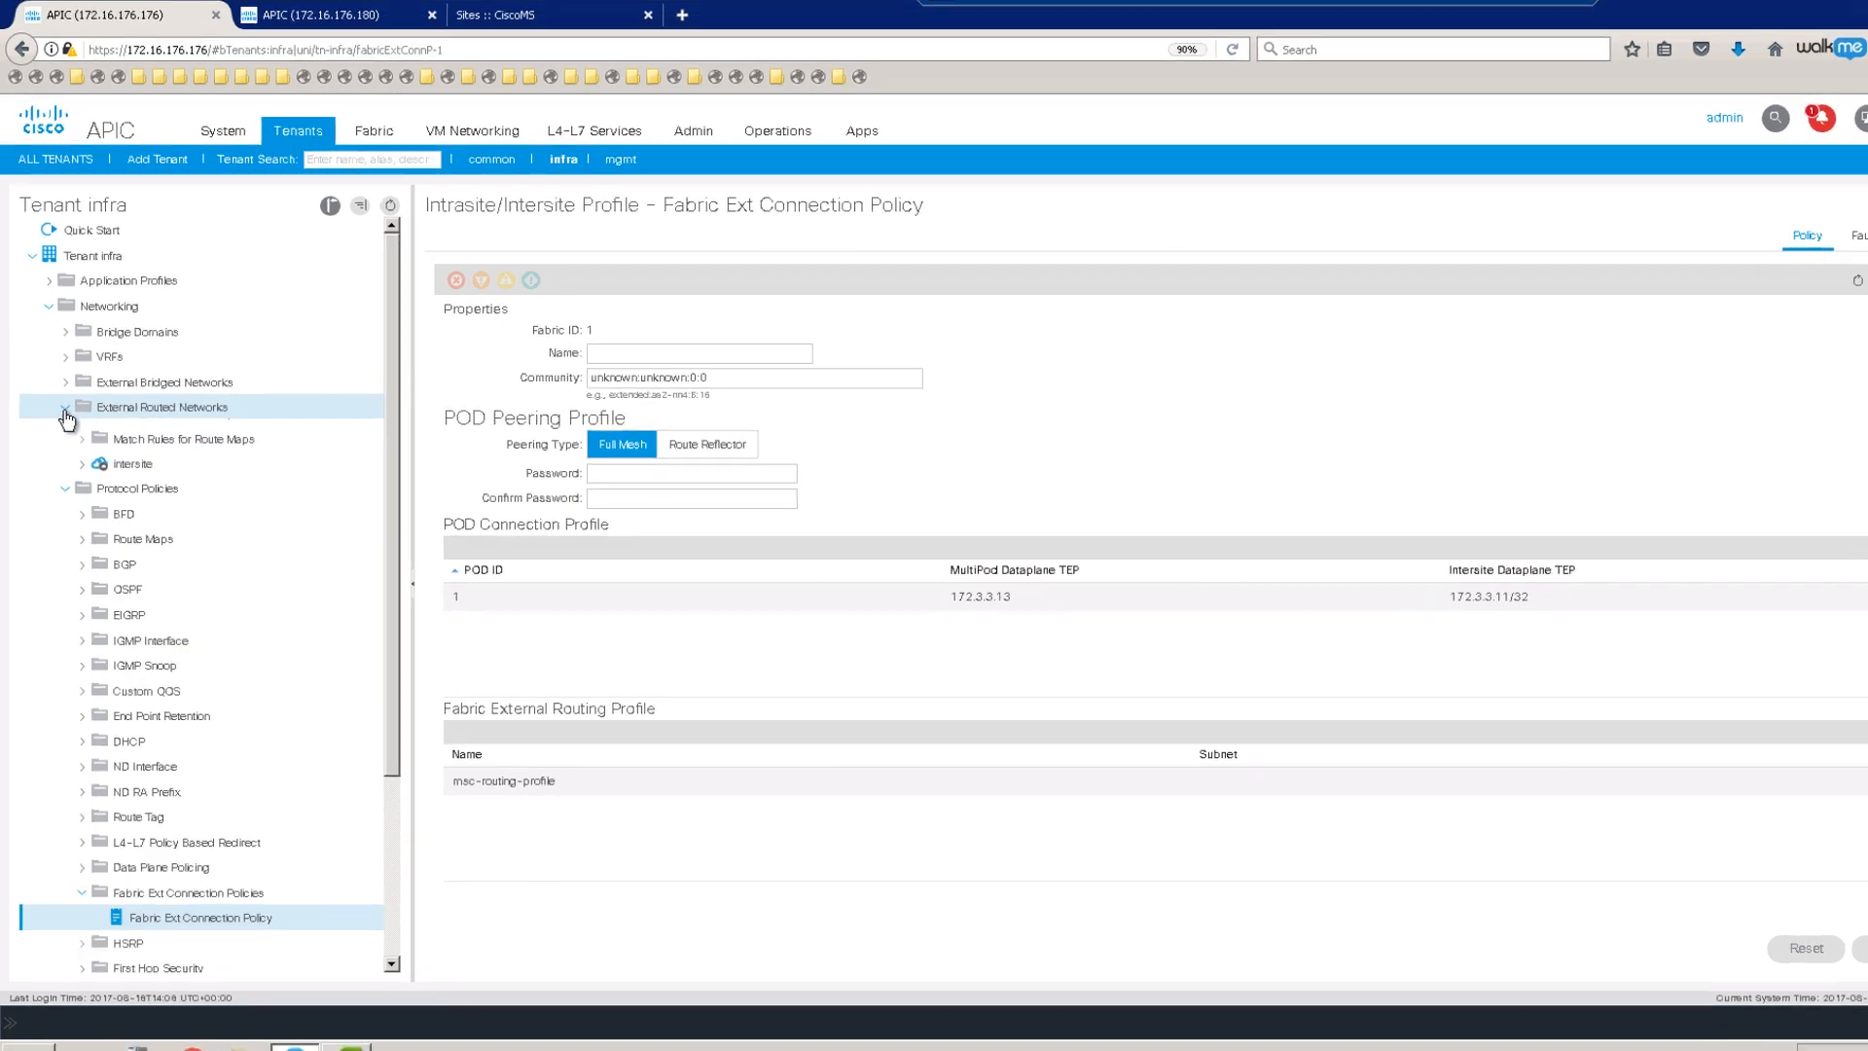
pyautogui.click(62, 404)
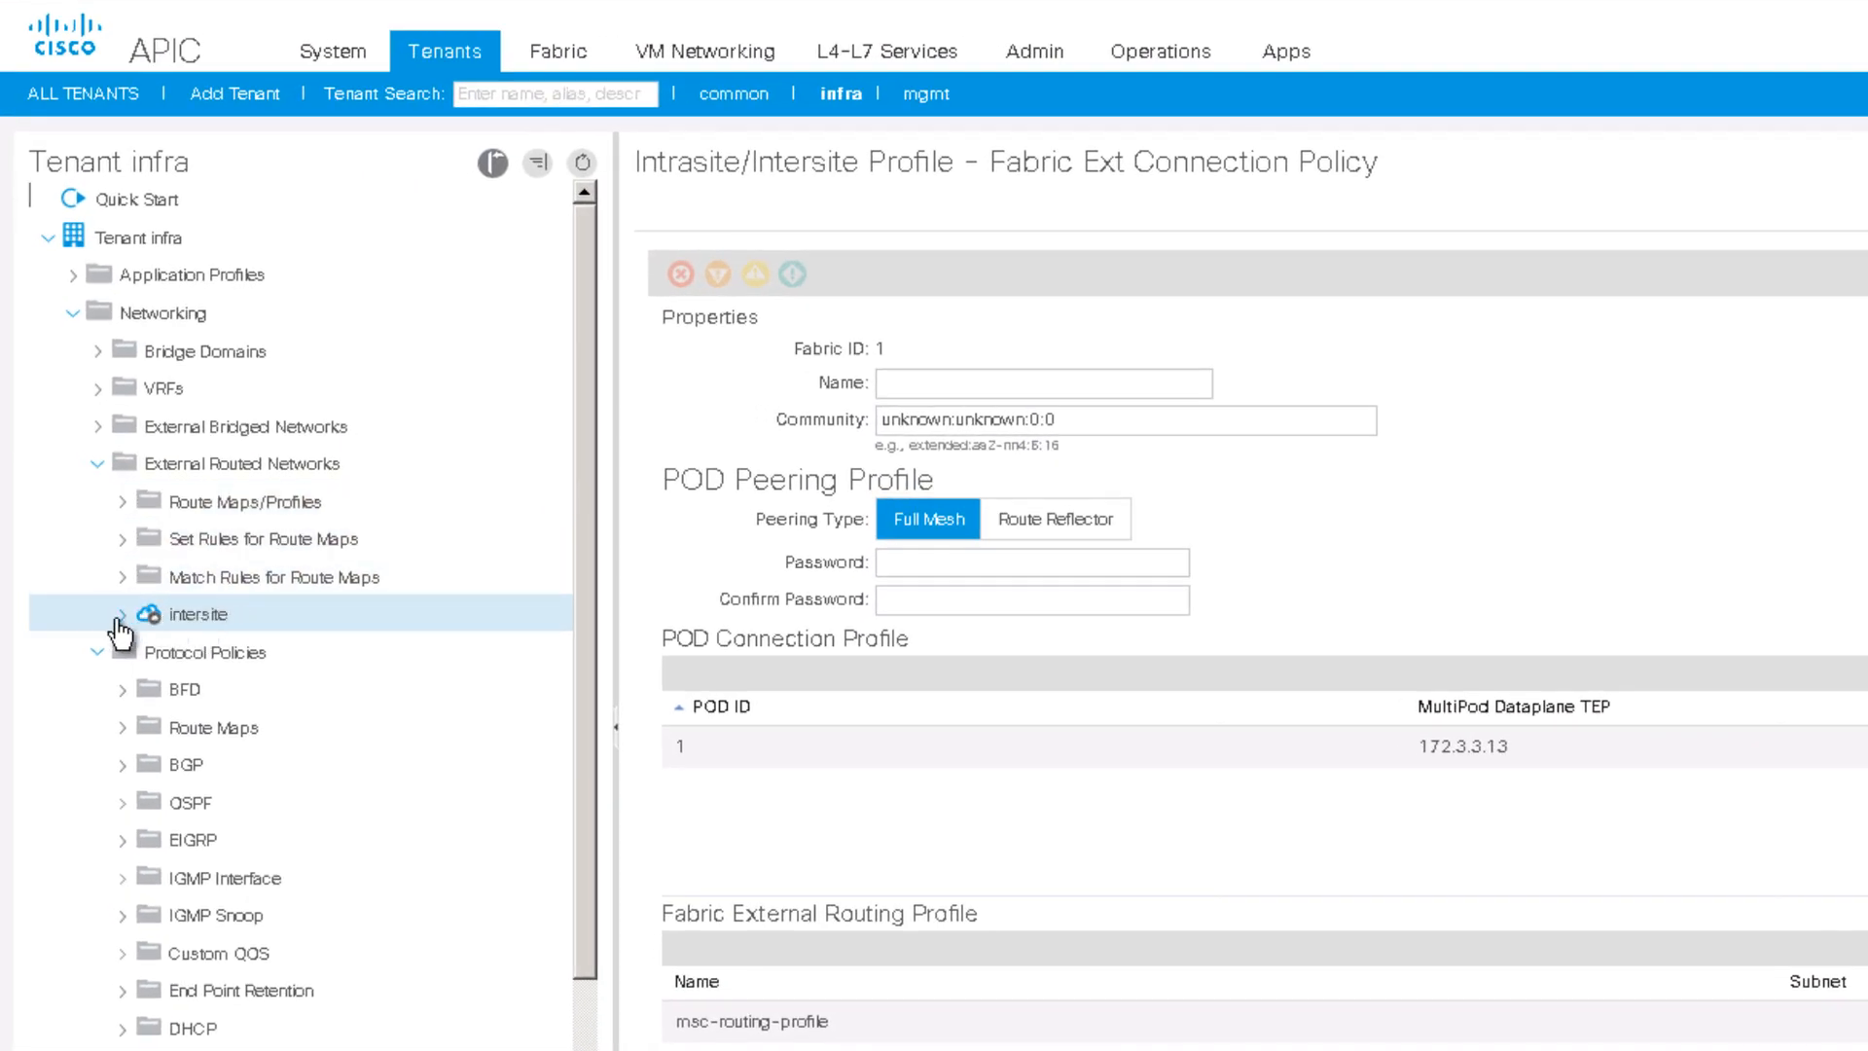
pyautogui.click(124, 617)
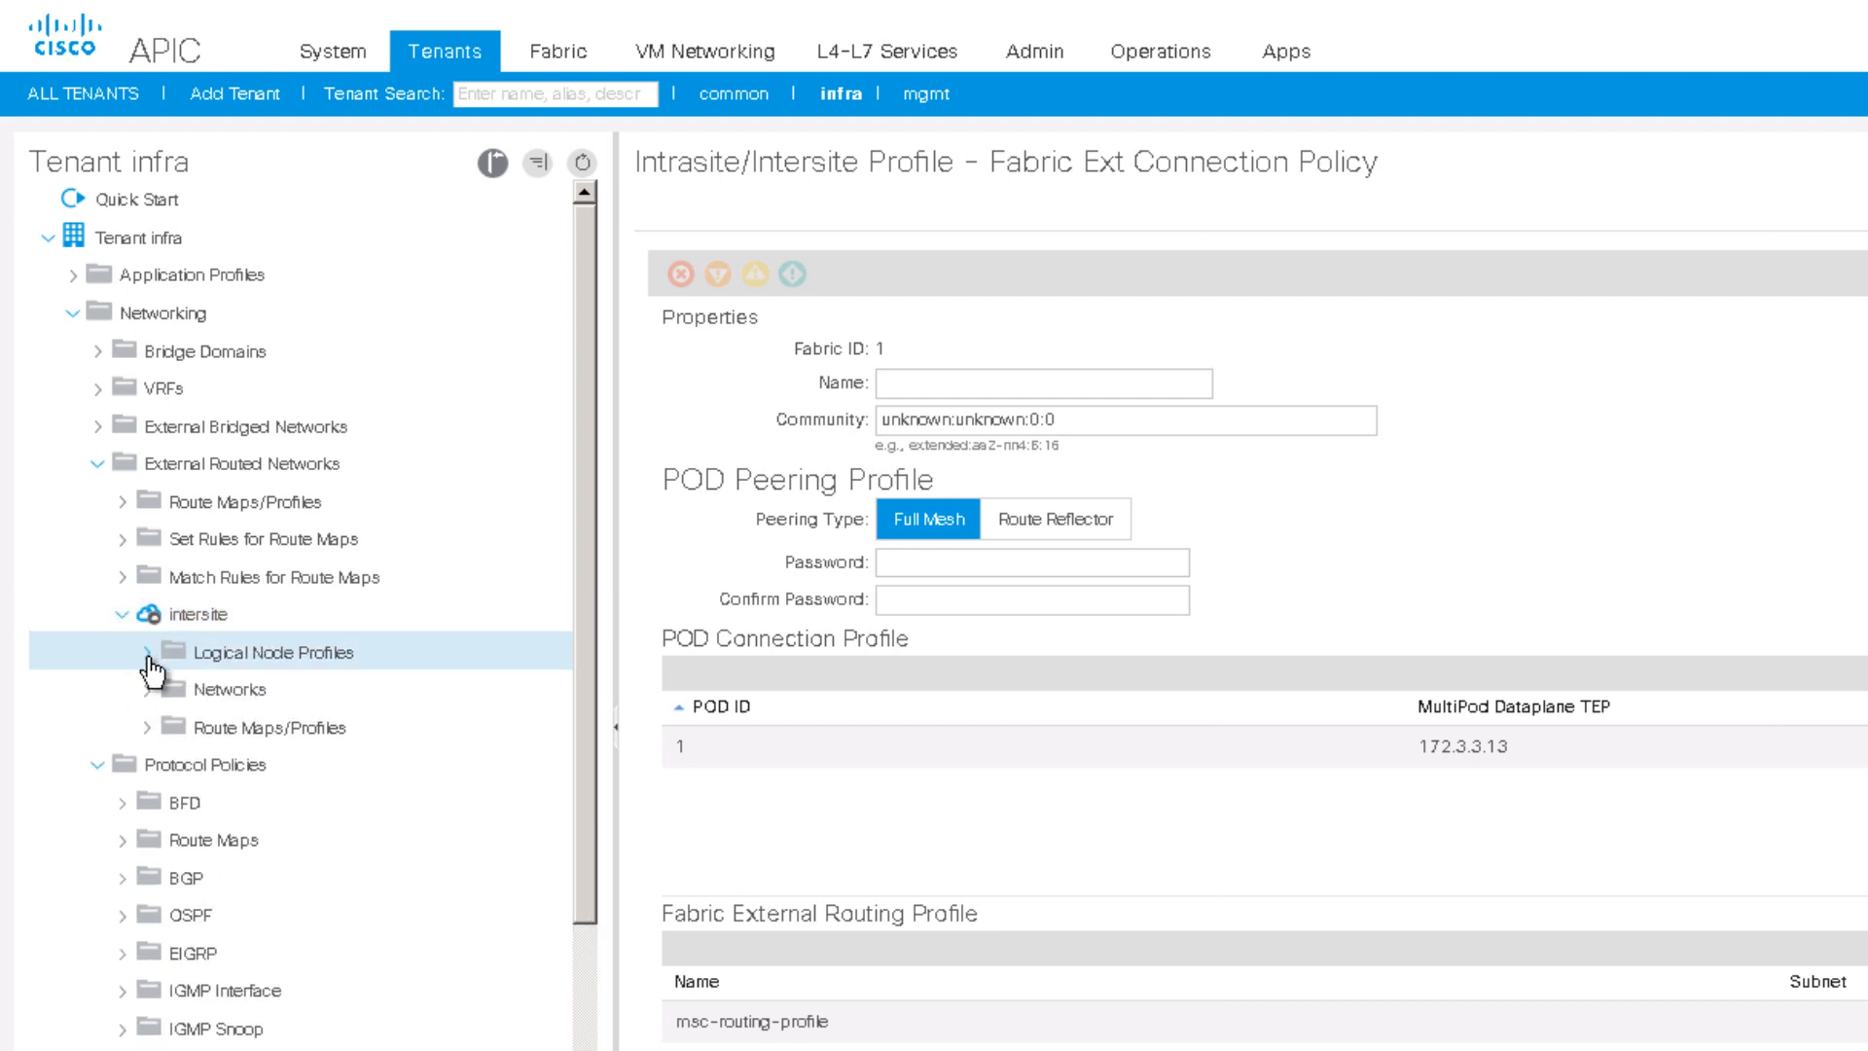
pyautogui.click(147, 653)
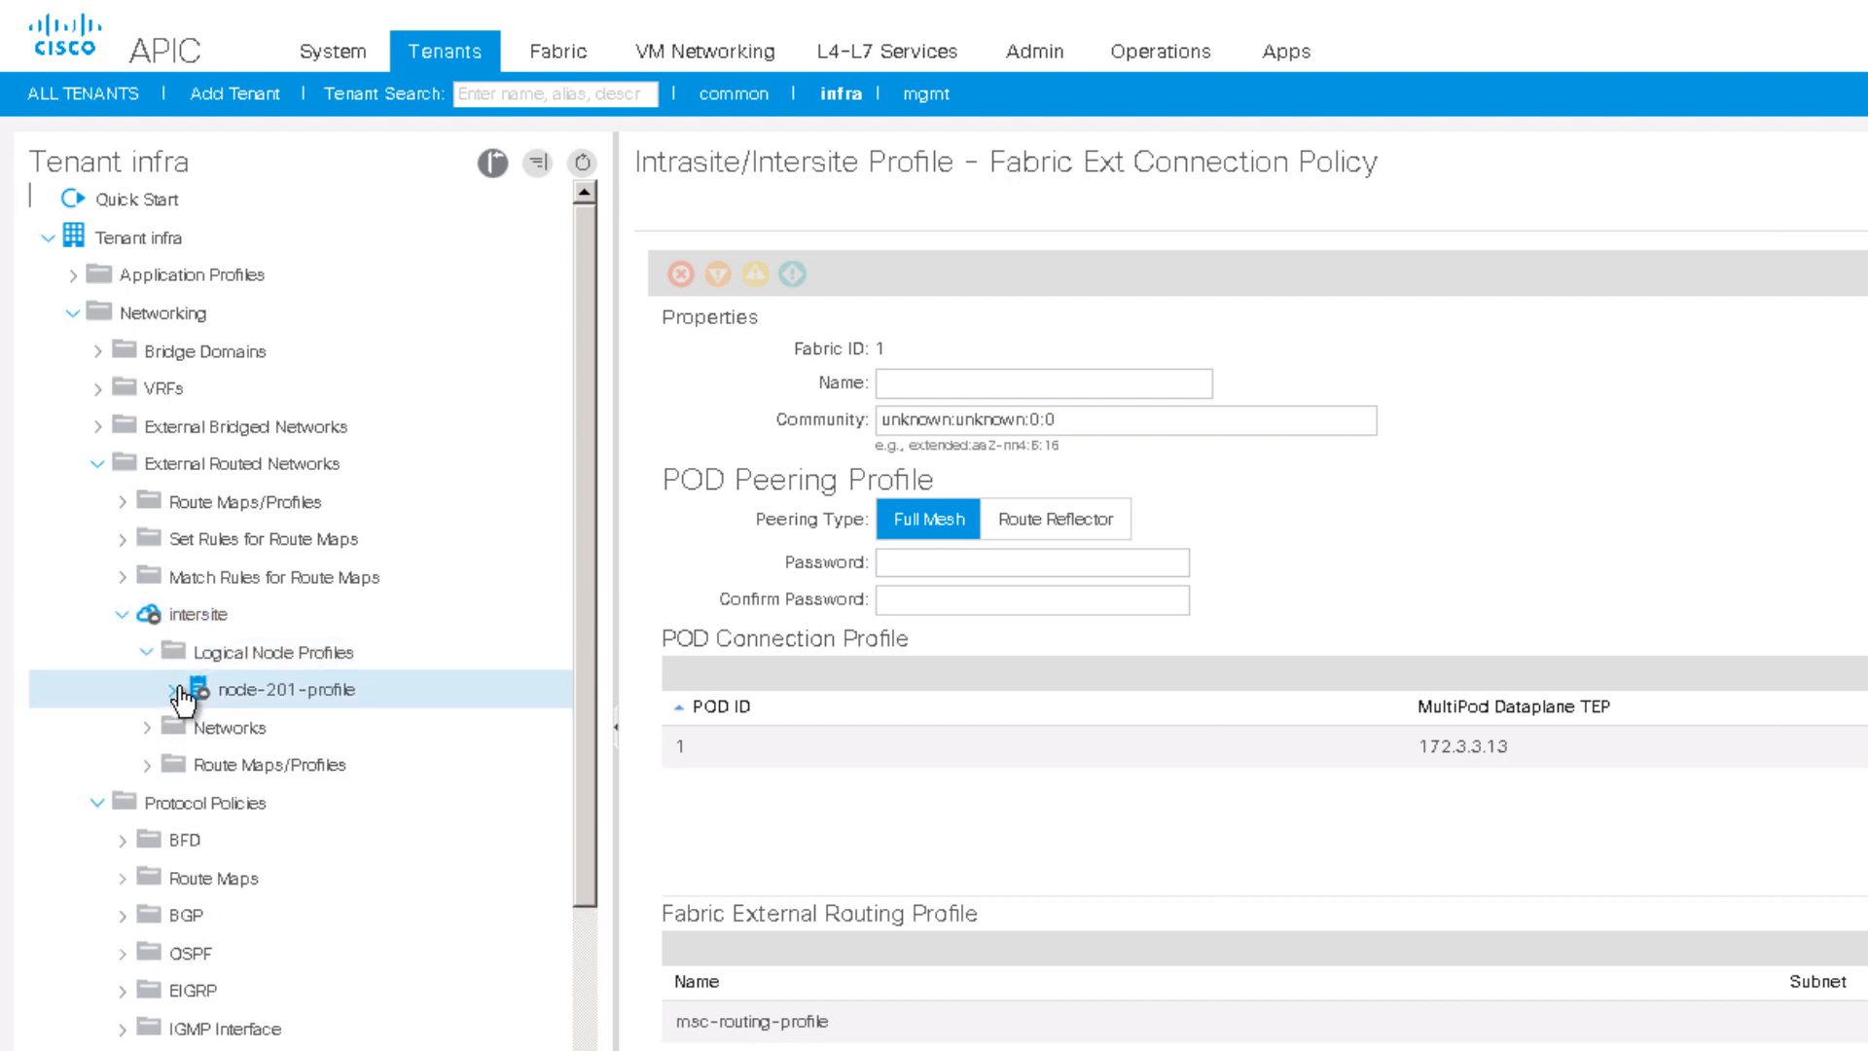
pyautogui.click(172, 691)
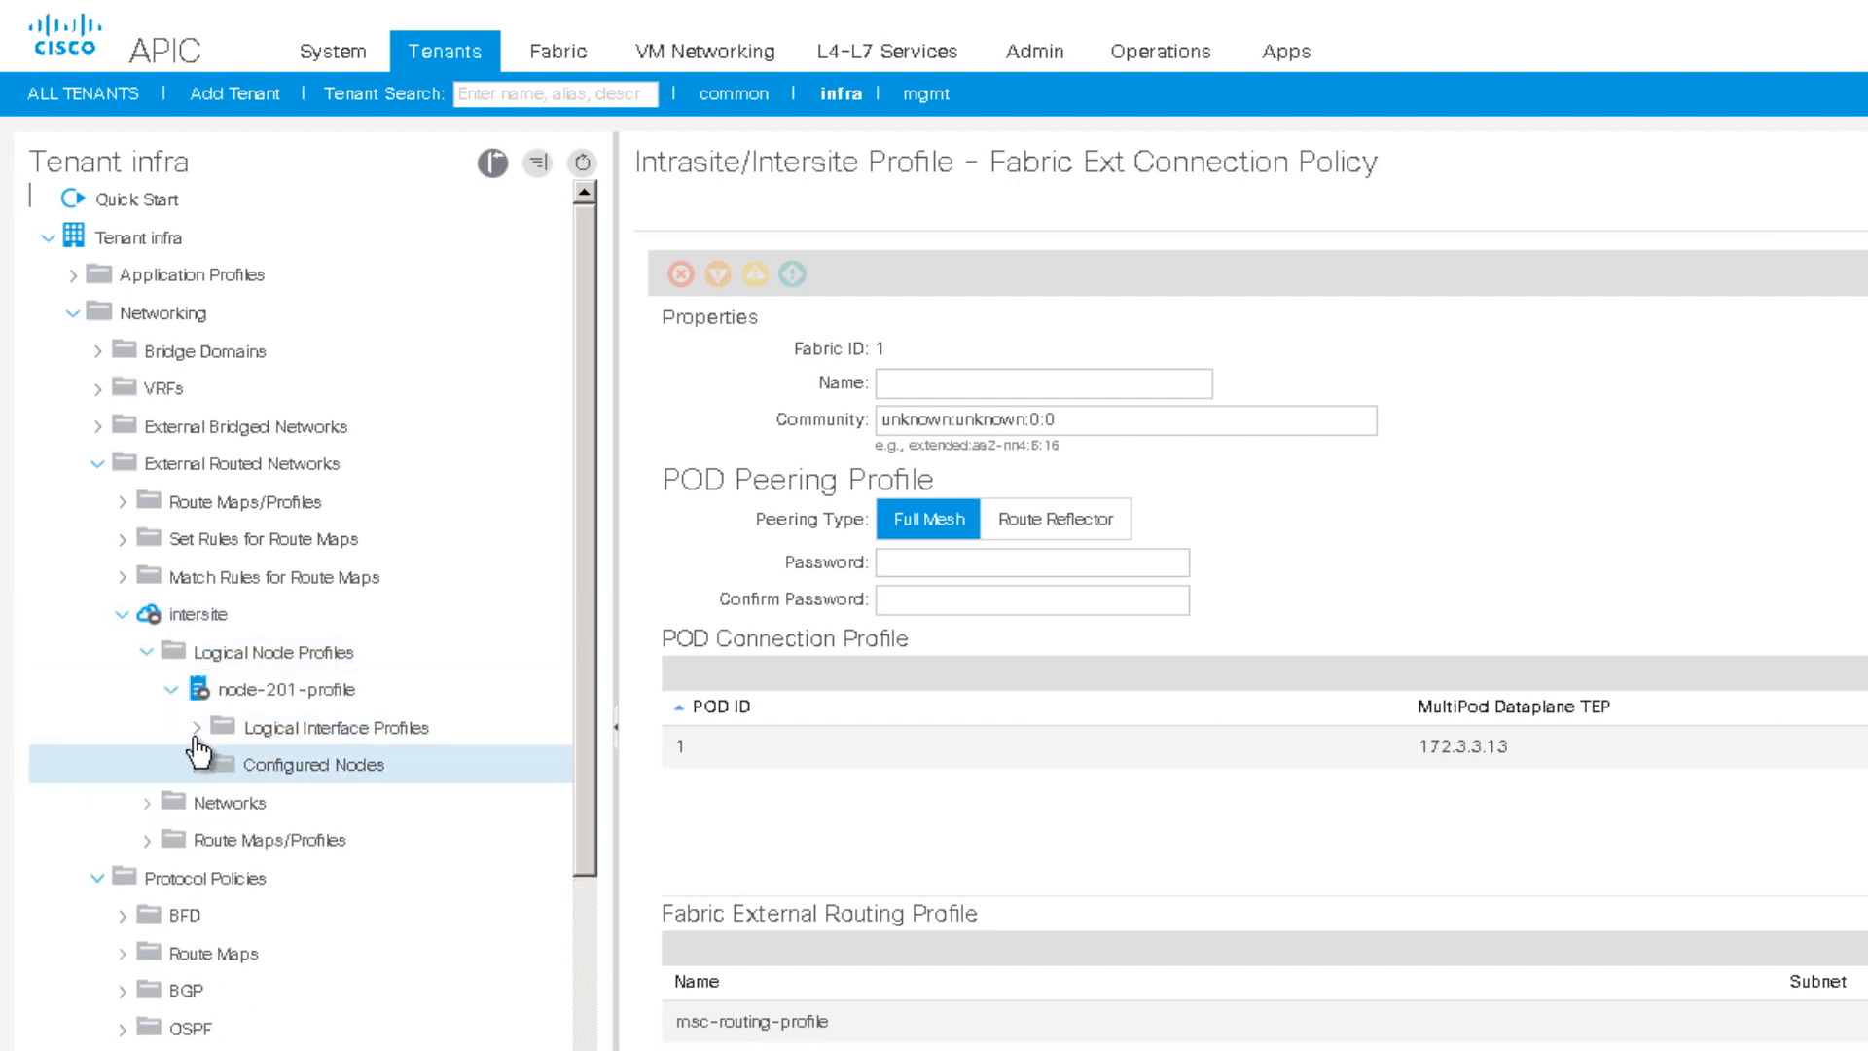
pyautogui.click(197, 728)
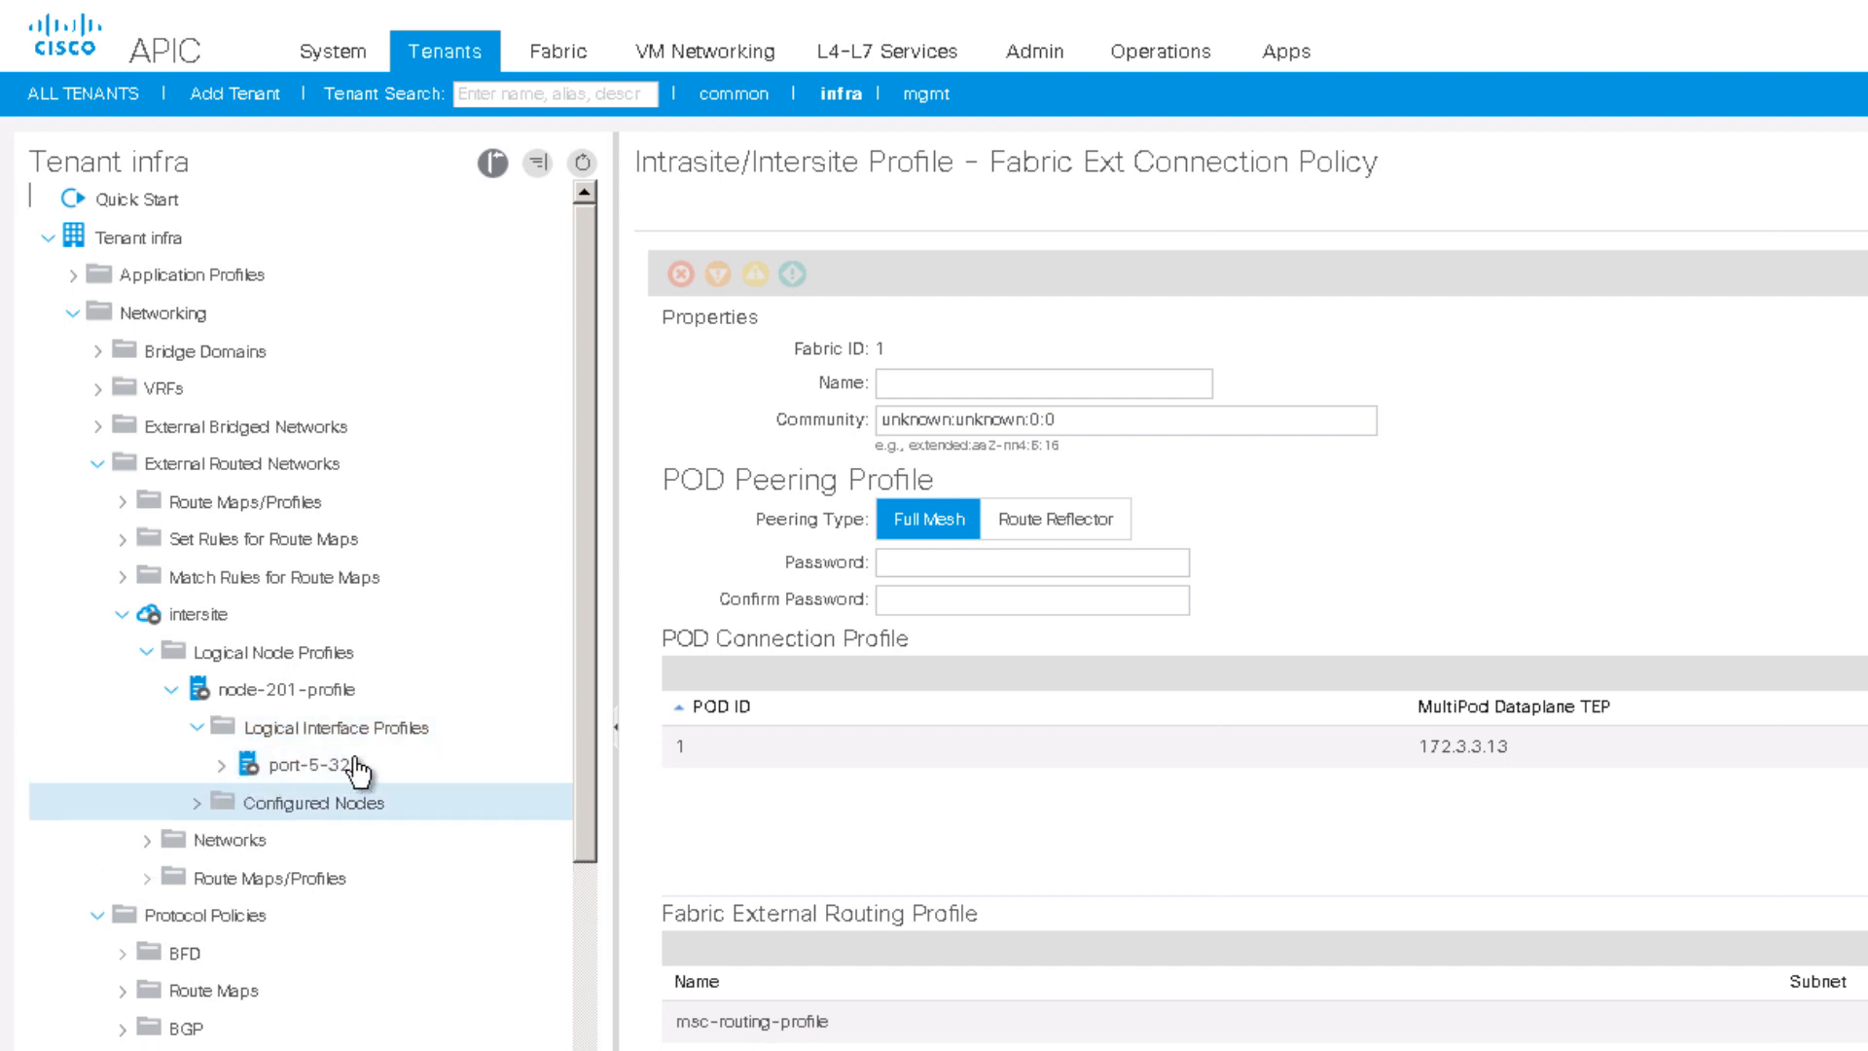
pyautogui.click(222, 771)
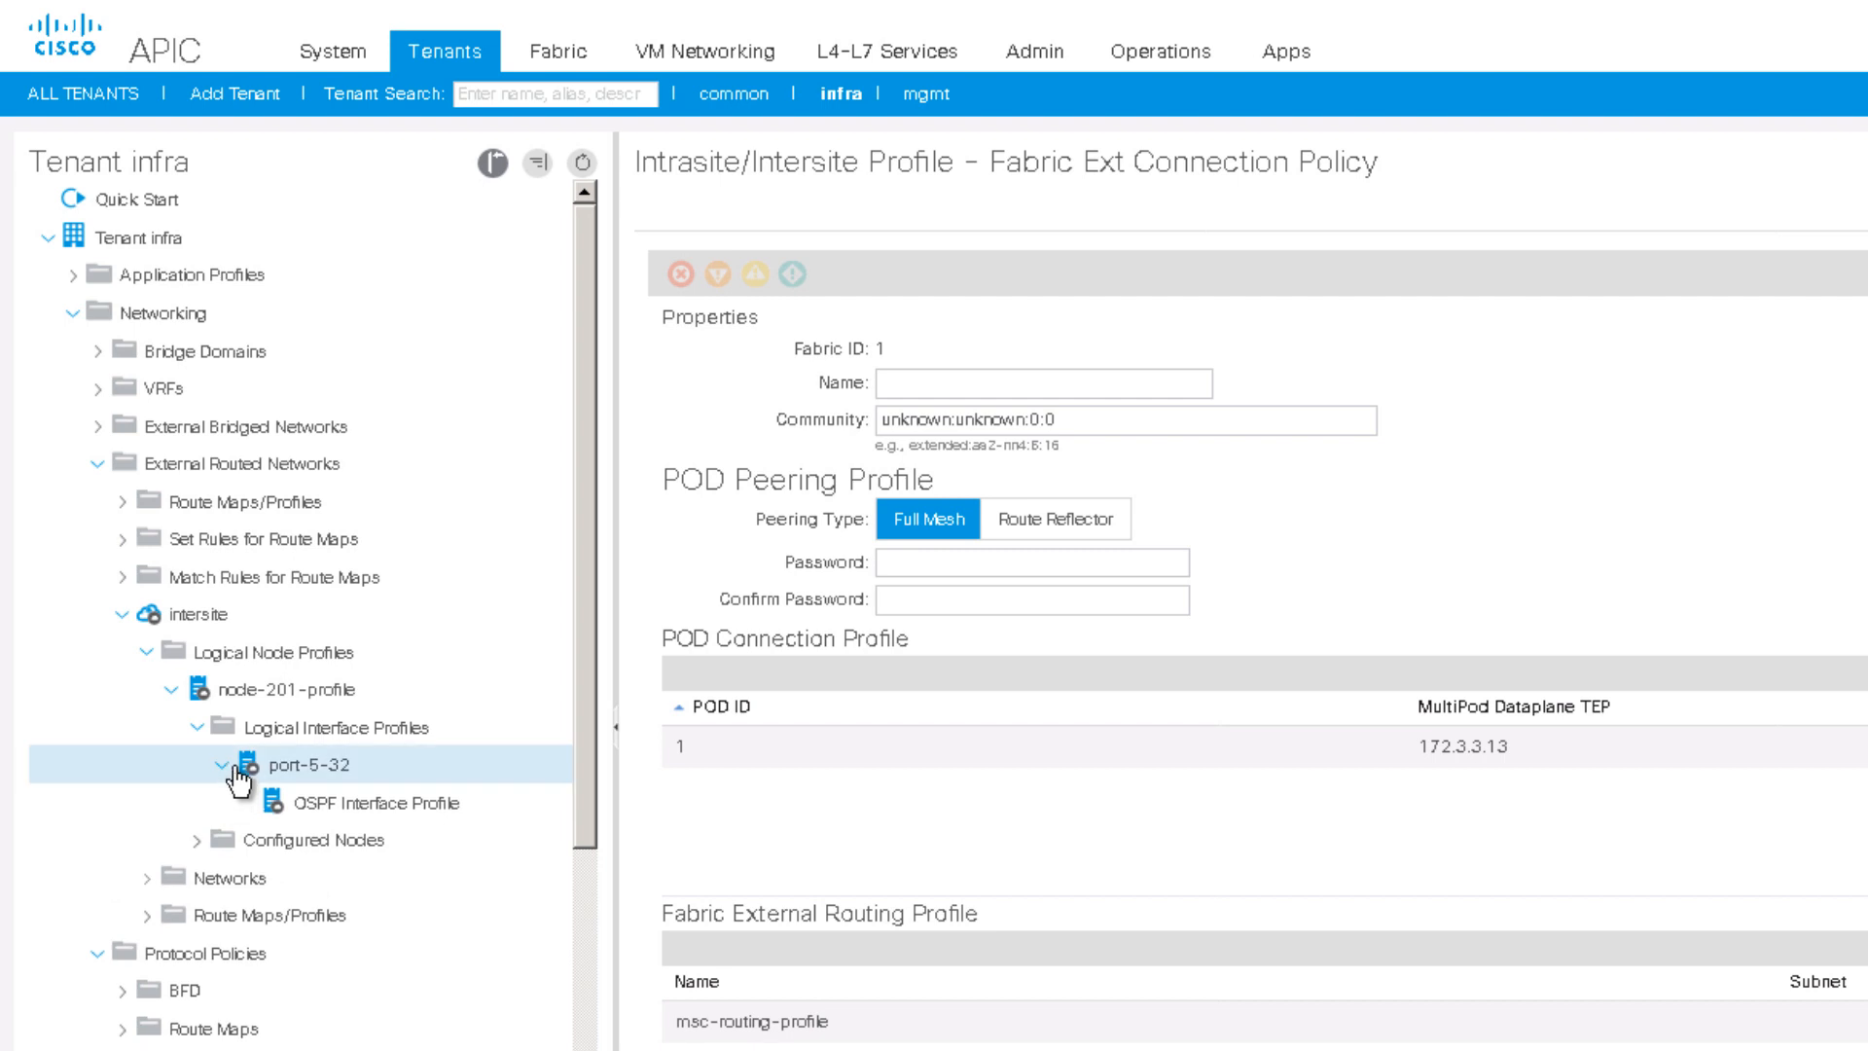
pyautogui.click(332, 781)
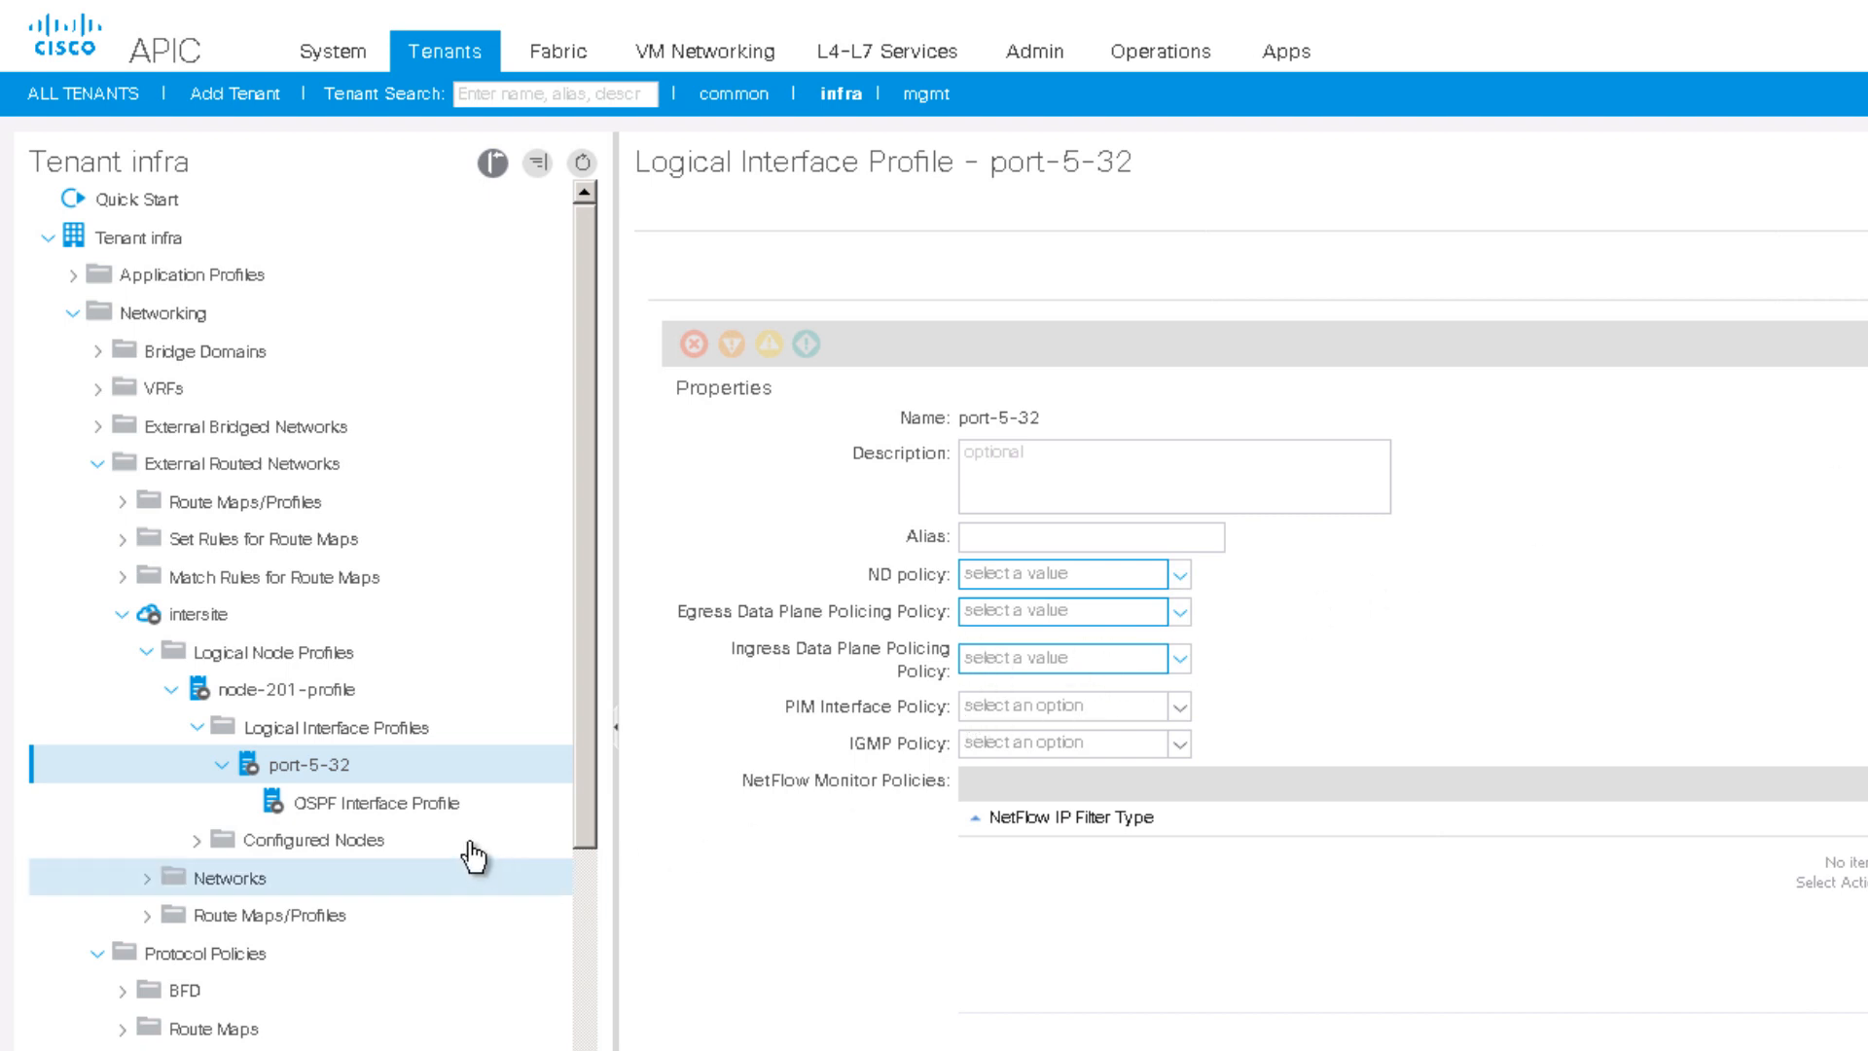
pyautogui.click(334, 809)
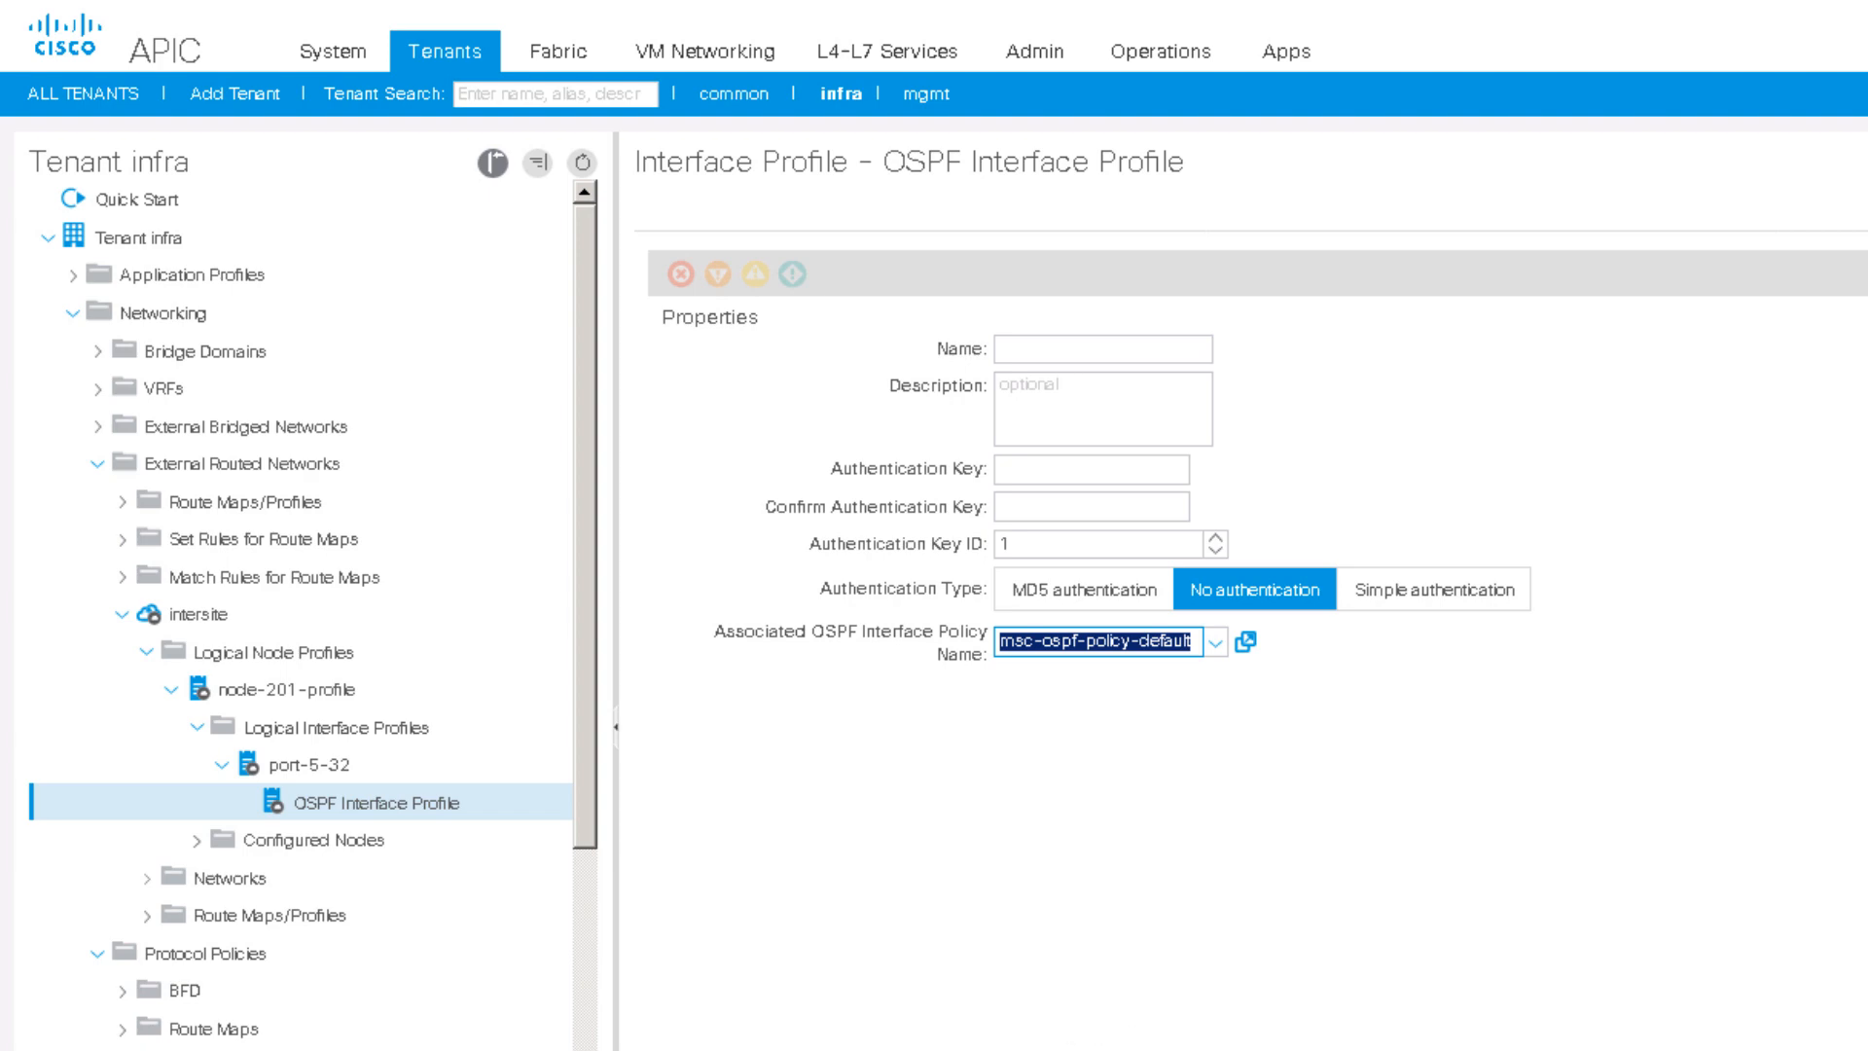
# Step: Run 'show ip ospf neighbors vrf msite' on the IPN switch terminal
pyautogui.hotkey('alt', 'Tab')
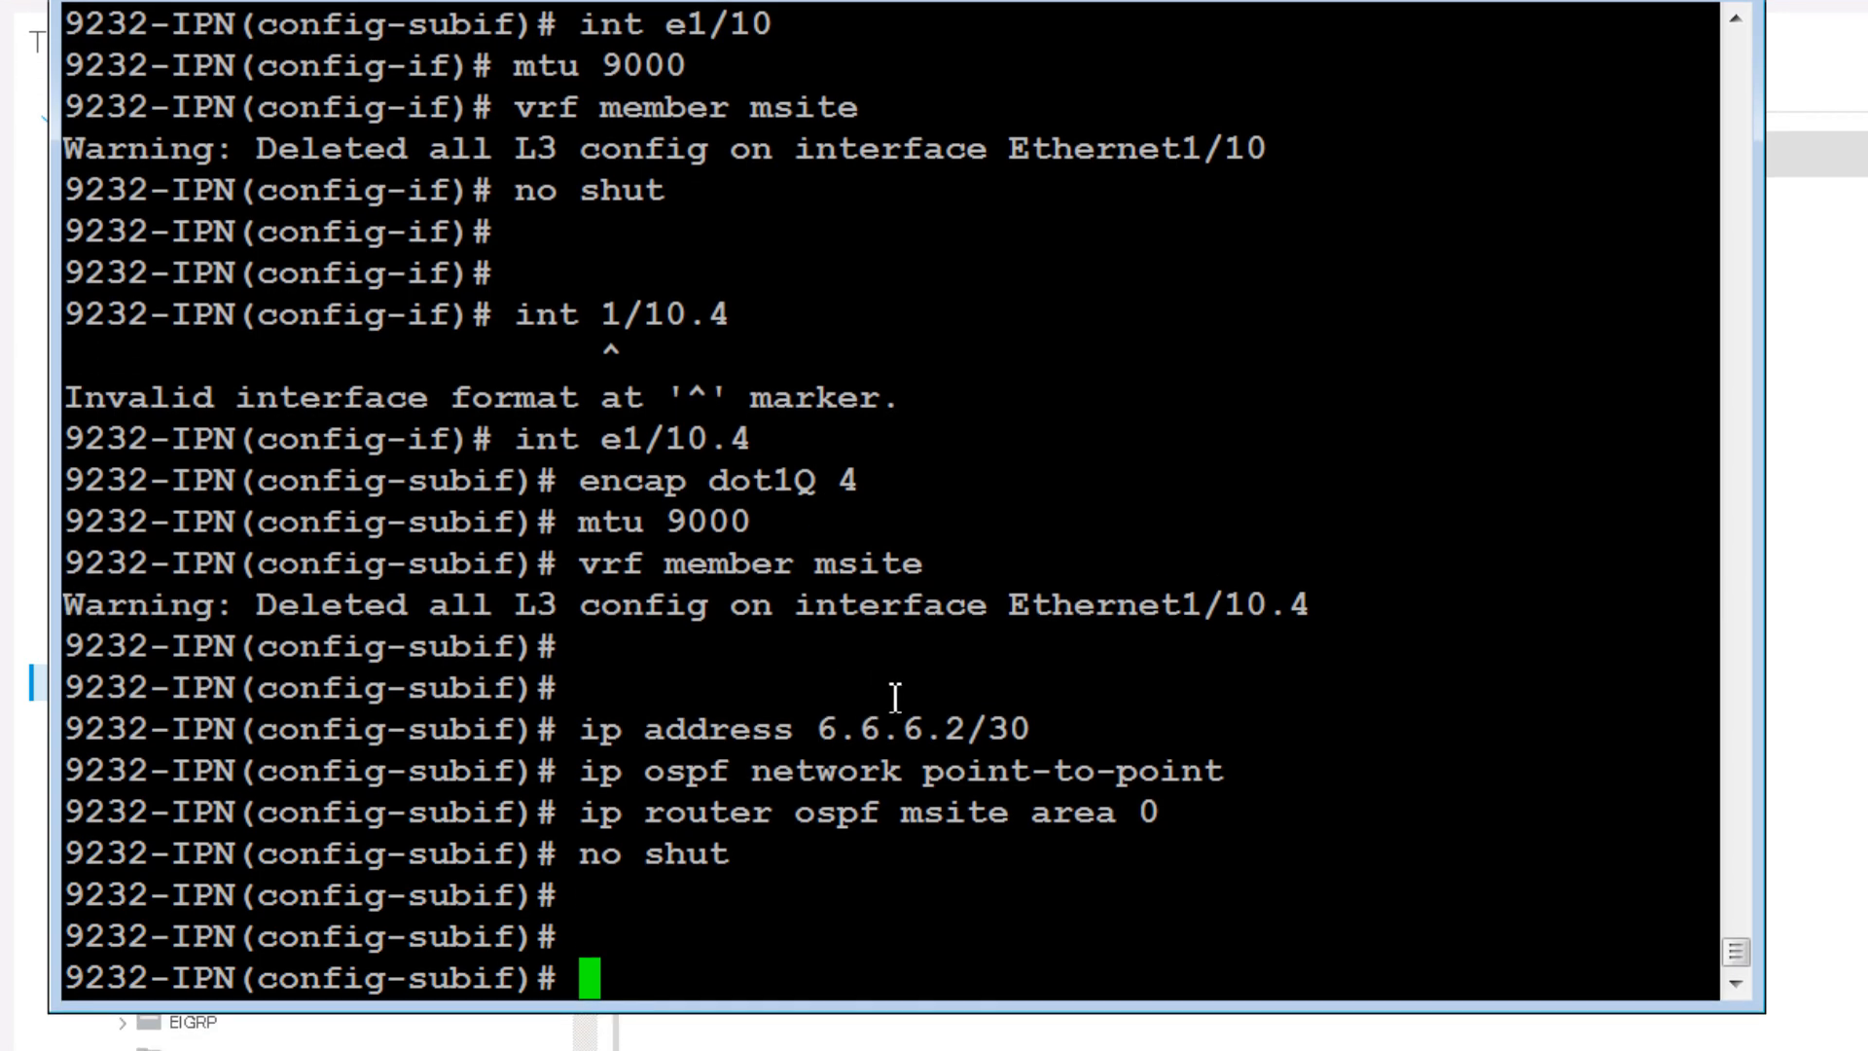
pyautogui.press('Return')
pyautogui.press('Return')
pyautogui.press('Return')
pyautogui.write('show ')
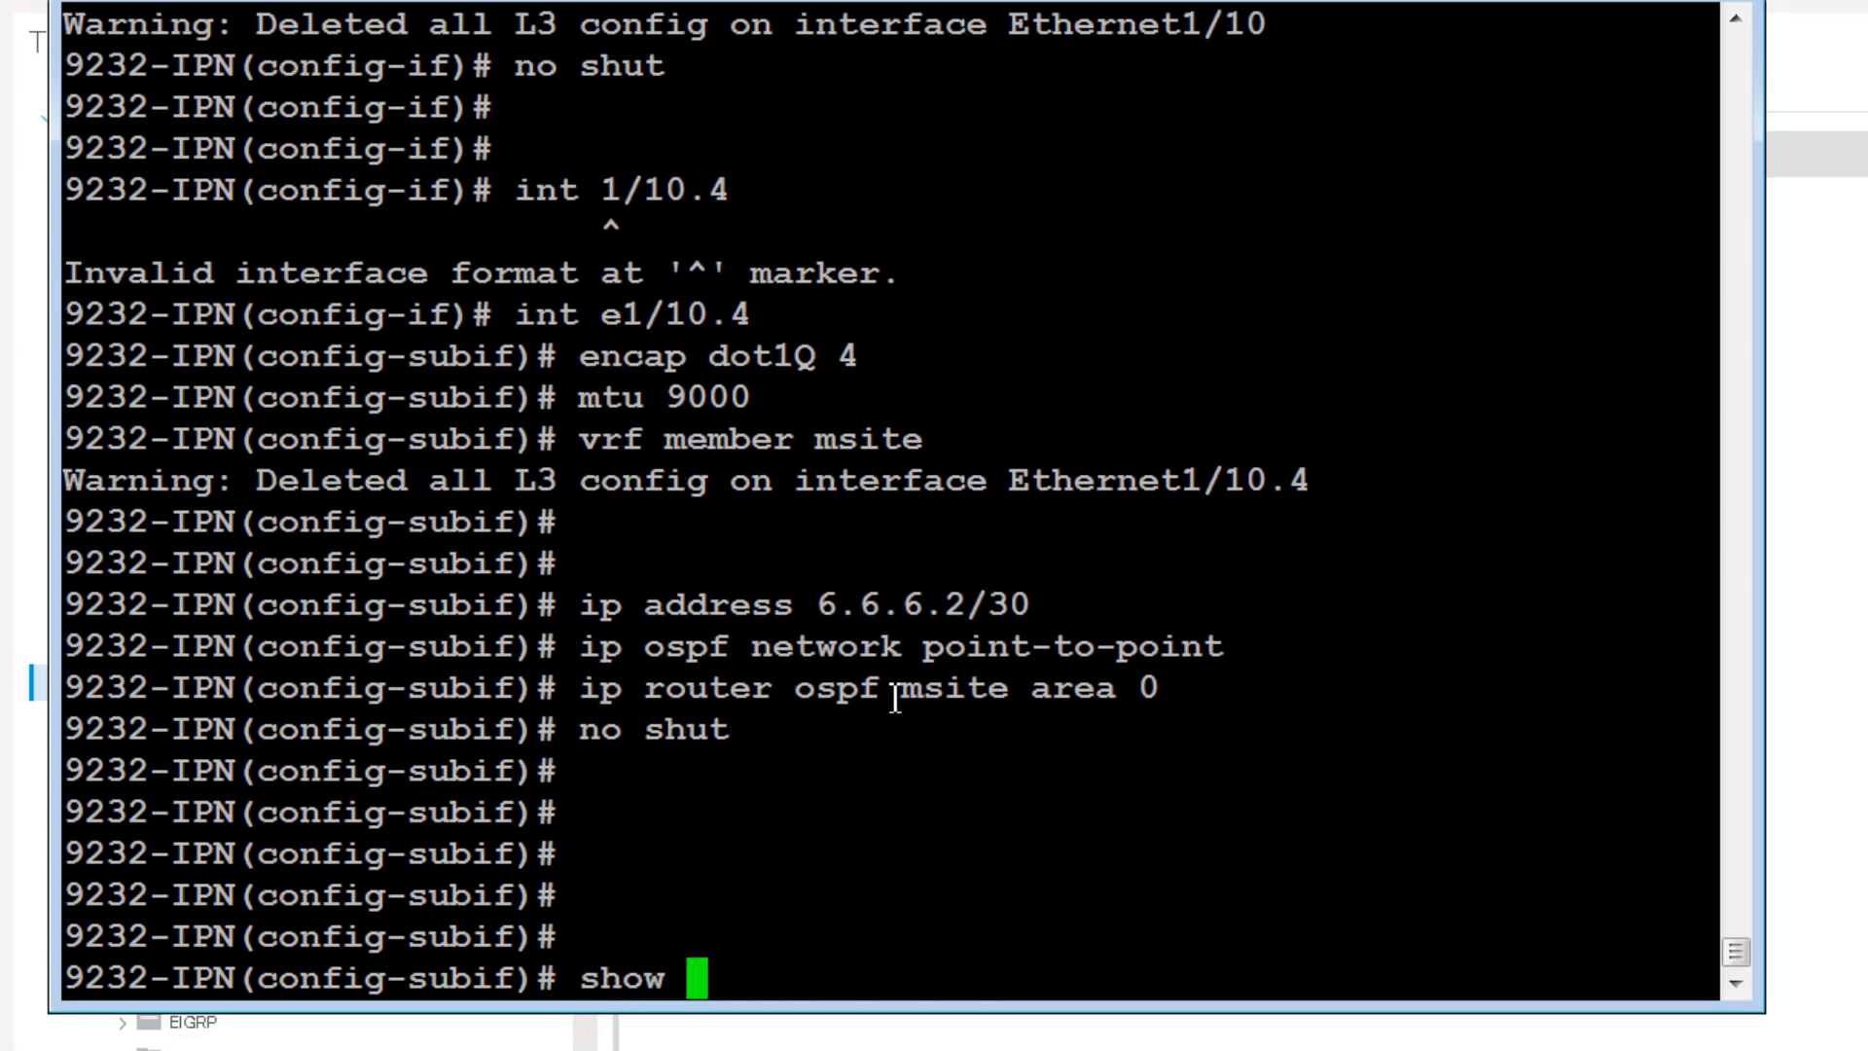
pyautogui.write('ip osp')
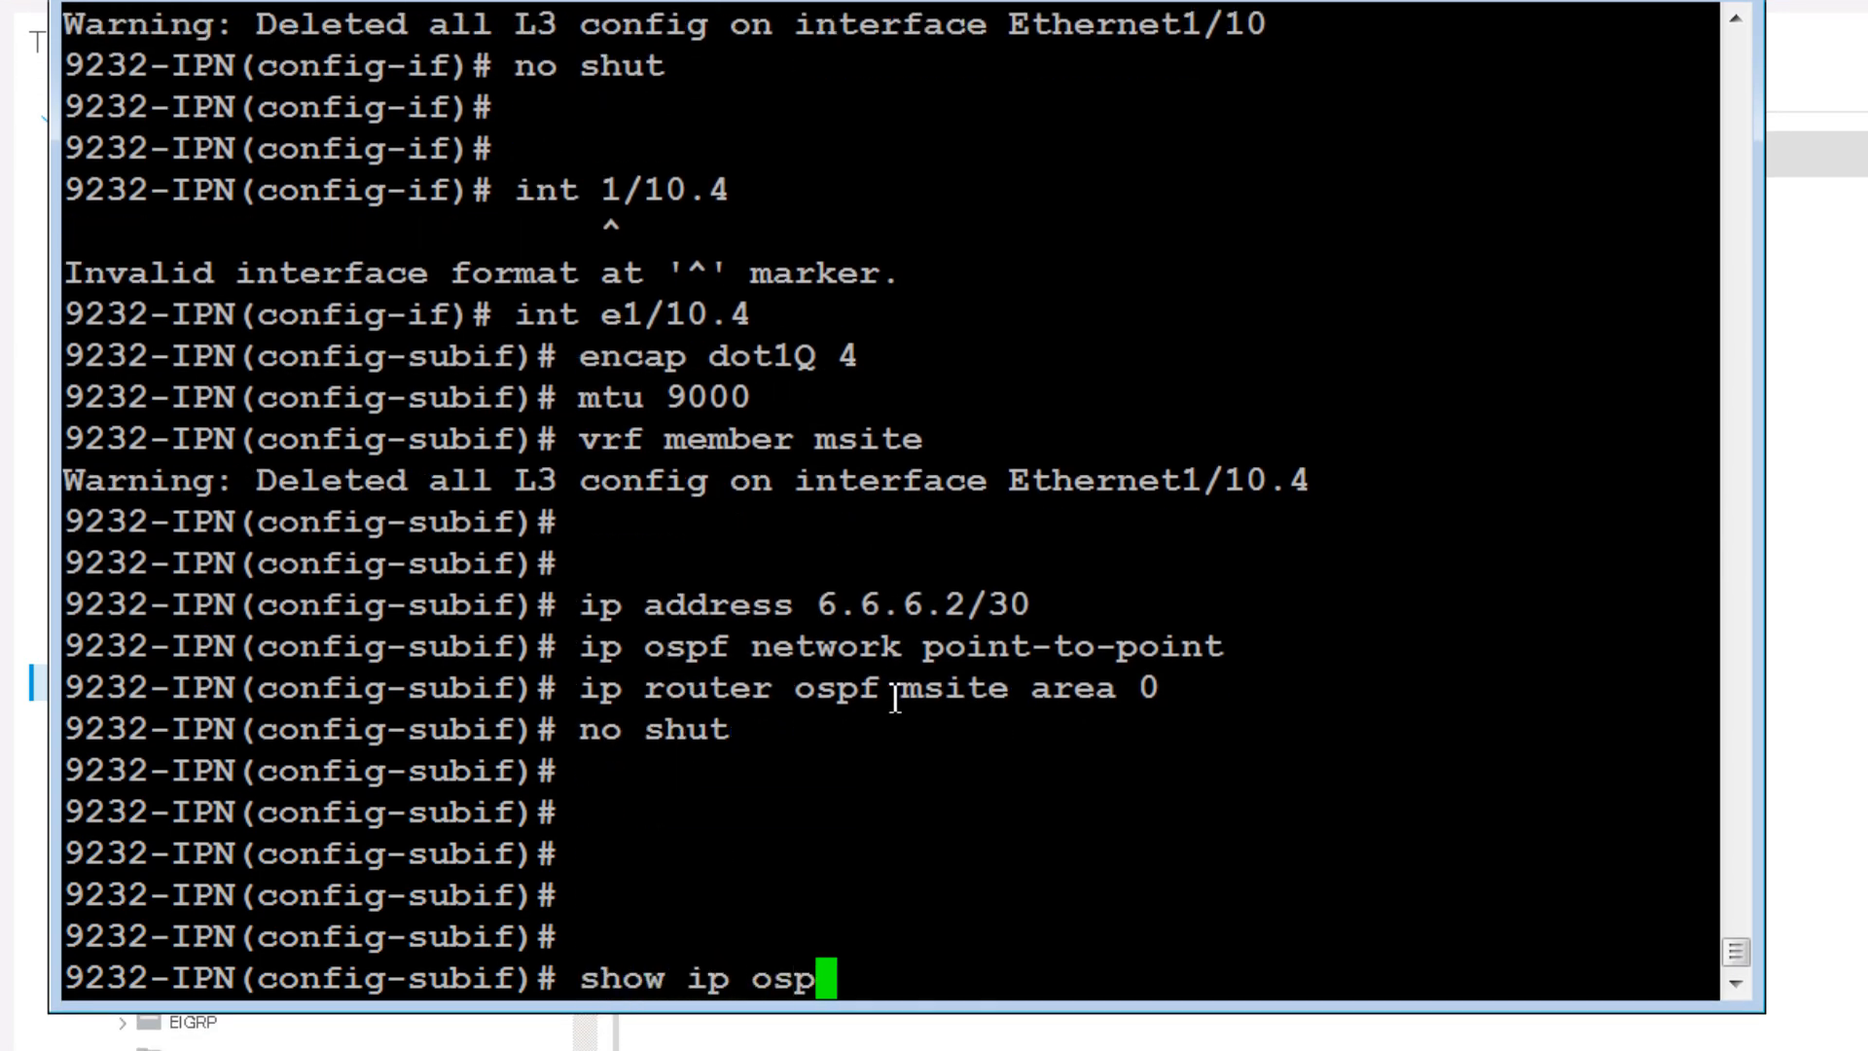
pyautogui.write('f ')
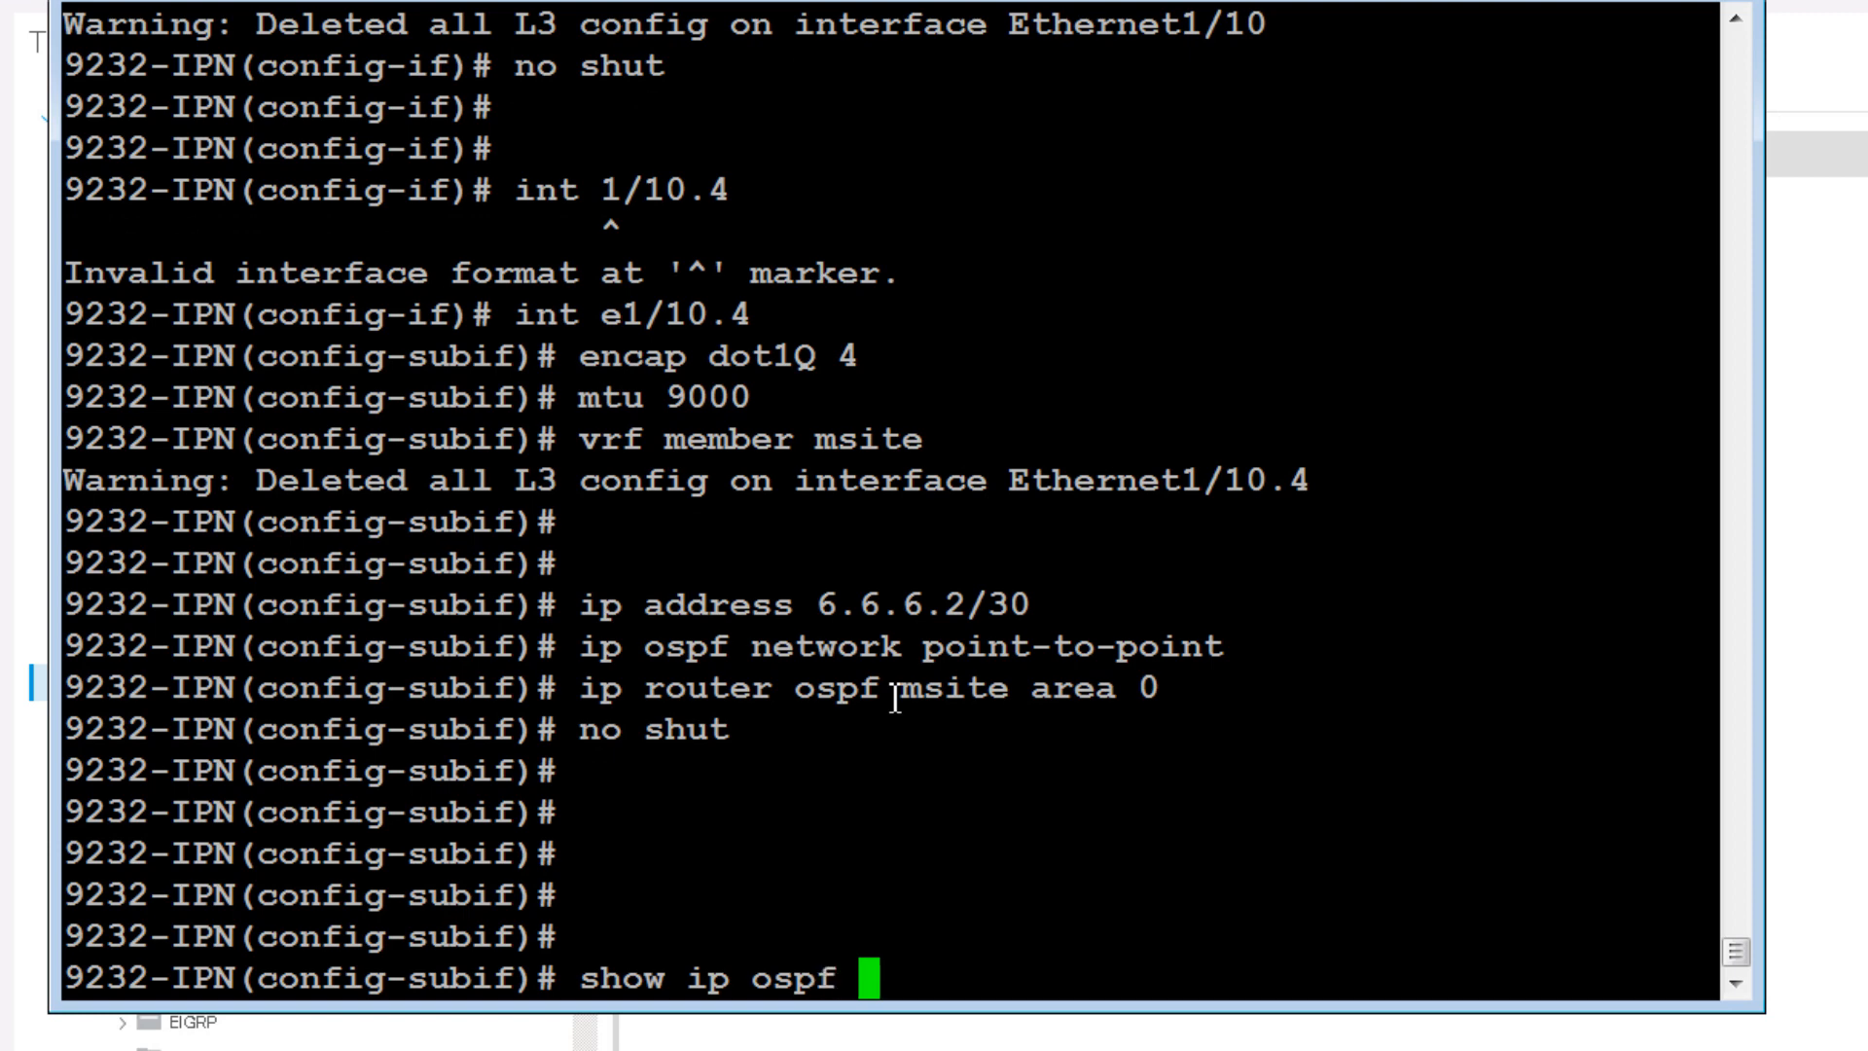
pyautogui.write('neighbors ')
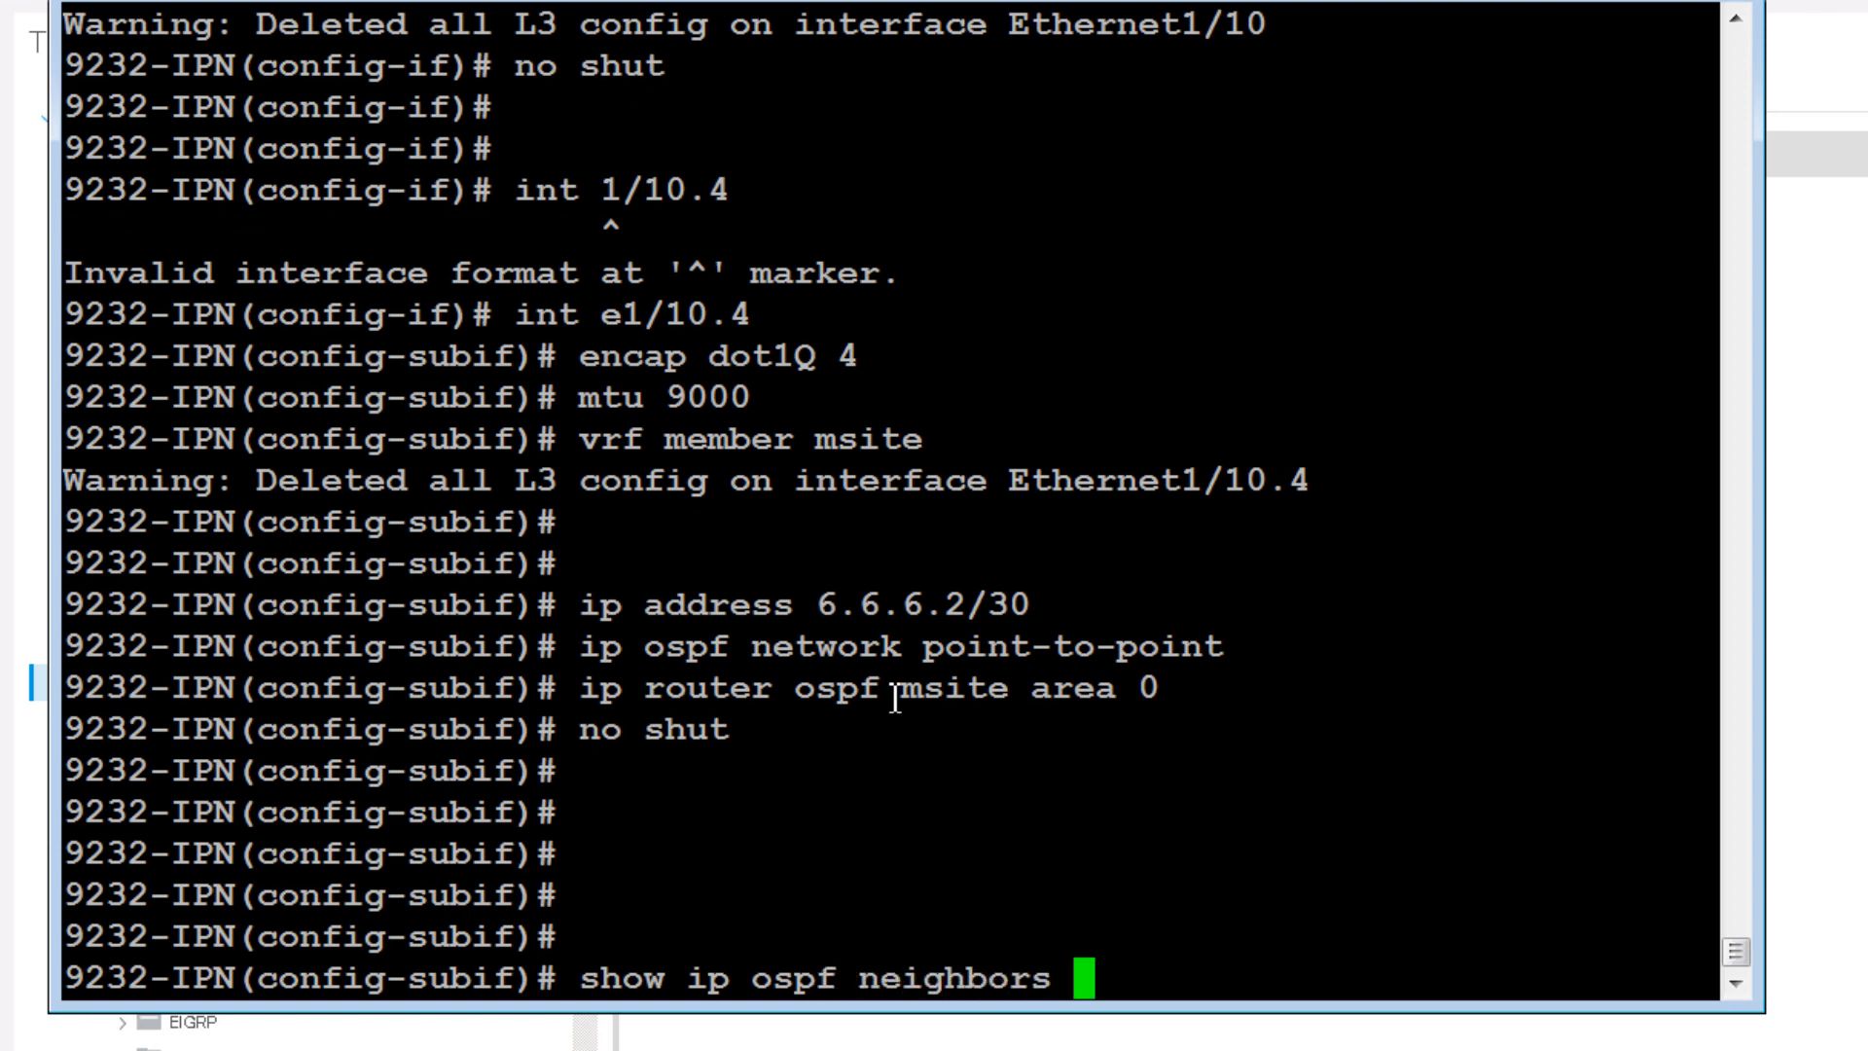
pyautogui.write('msite')
pyautogui.press('BackSpace')
pyautogui.press('BackSpace')
pyautogui.press('BackSpace')
pyautogui.press('BackSpace')
pyautogui.press('BackSpace')
pyautogui.write('vr')
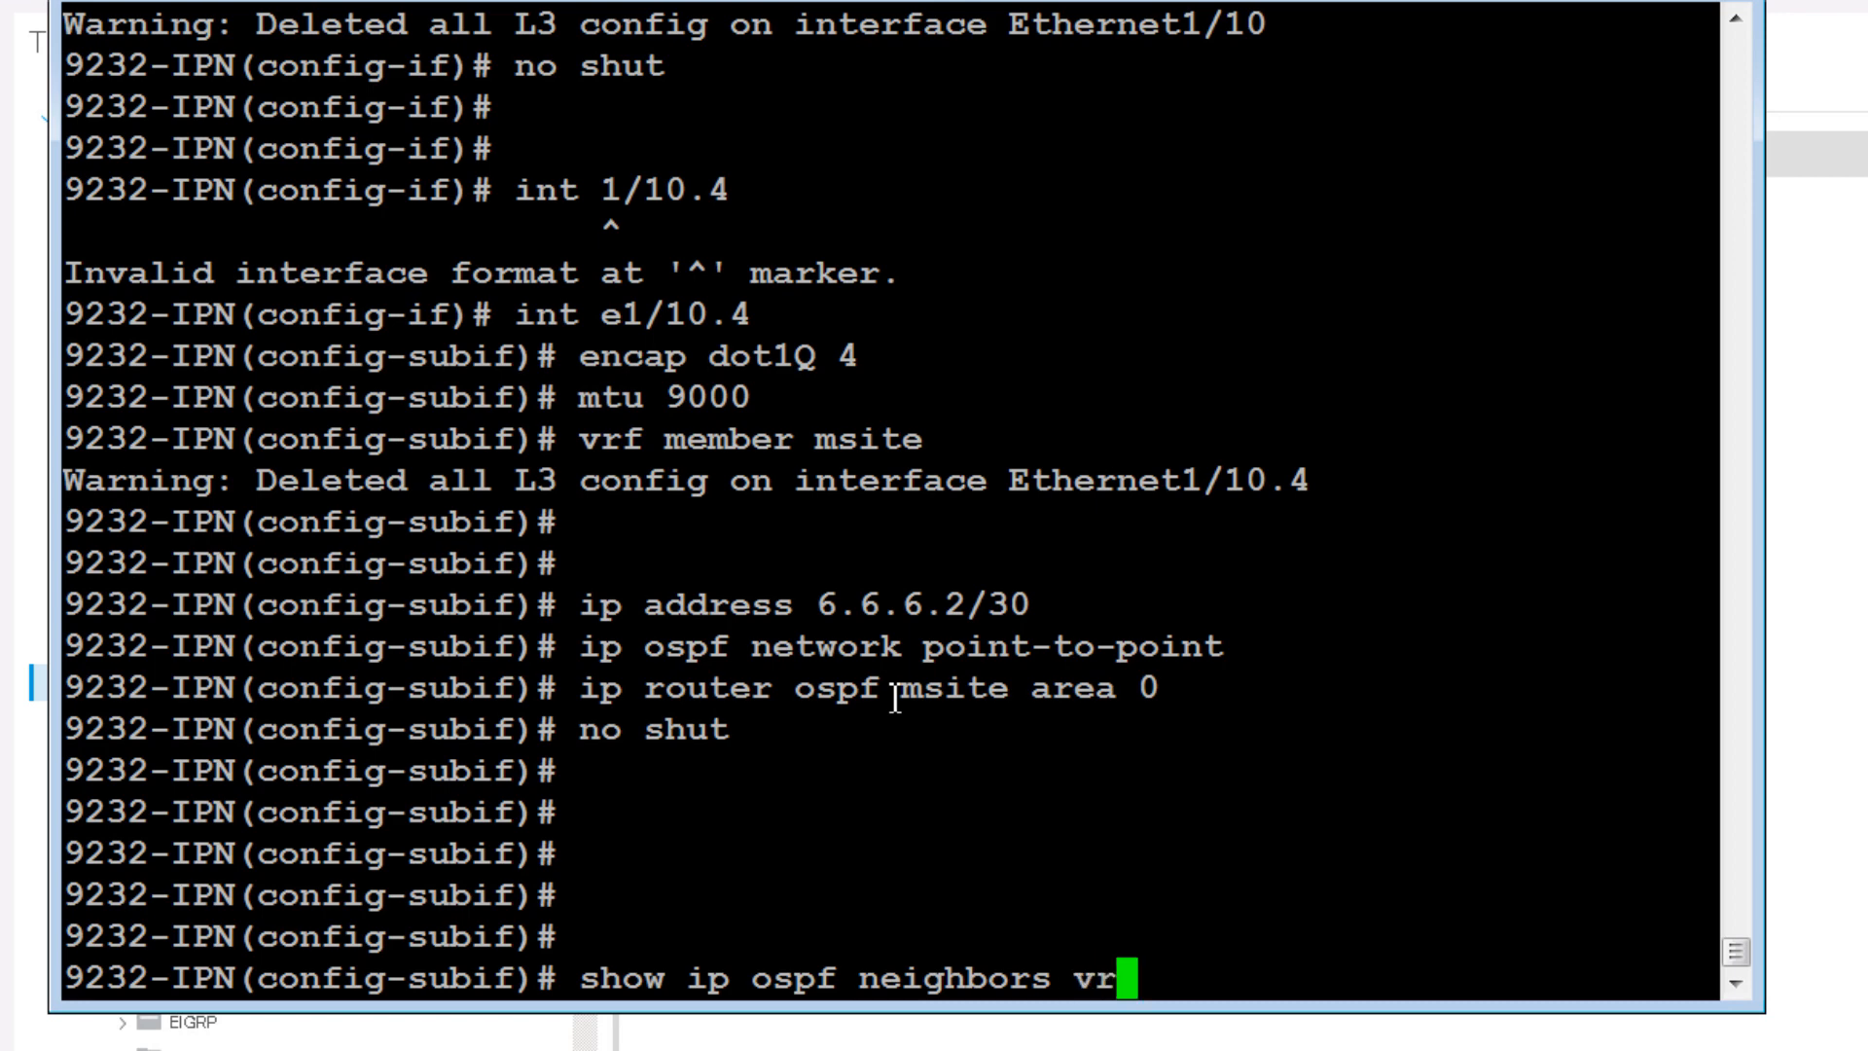
pyautogui.write('f msite')
pyautogui.press('Return')
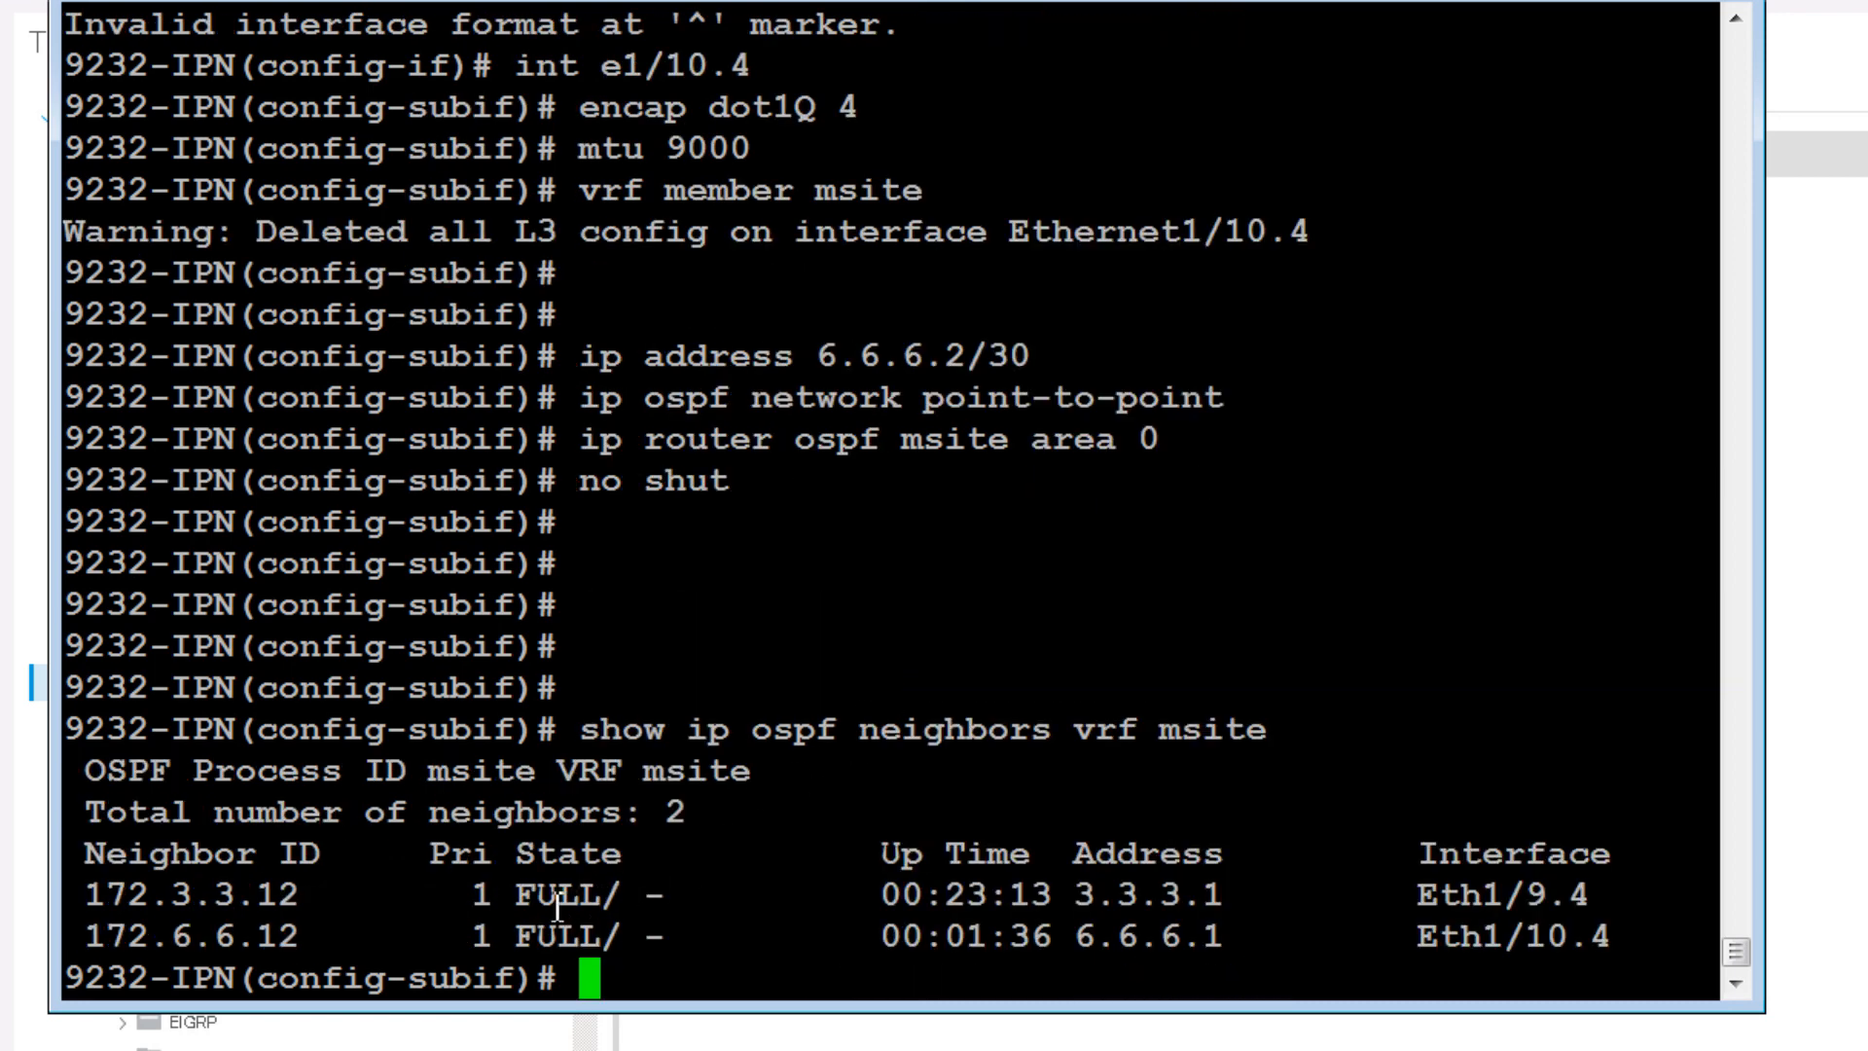
# Step: Highlight the FULL-state neighbors 172.3.3.12 and 172.6.6.12, then minimize the terminal
pyautogui.moveTo(516, 900); pyautogui.dragTo(610, 911)
pyautogui.click(472, 902)
pyautogui.moveTo(310, 903); pyautogui.dragTo(86, 900)
pyautogui.moveTo(665, 936); pyautogui.dragTo(66, 939)
pyautogui.click(1134, 880)
pyautogui.click(1591, 1)
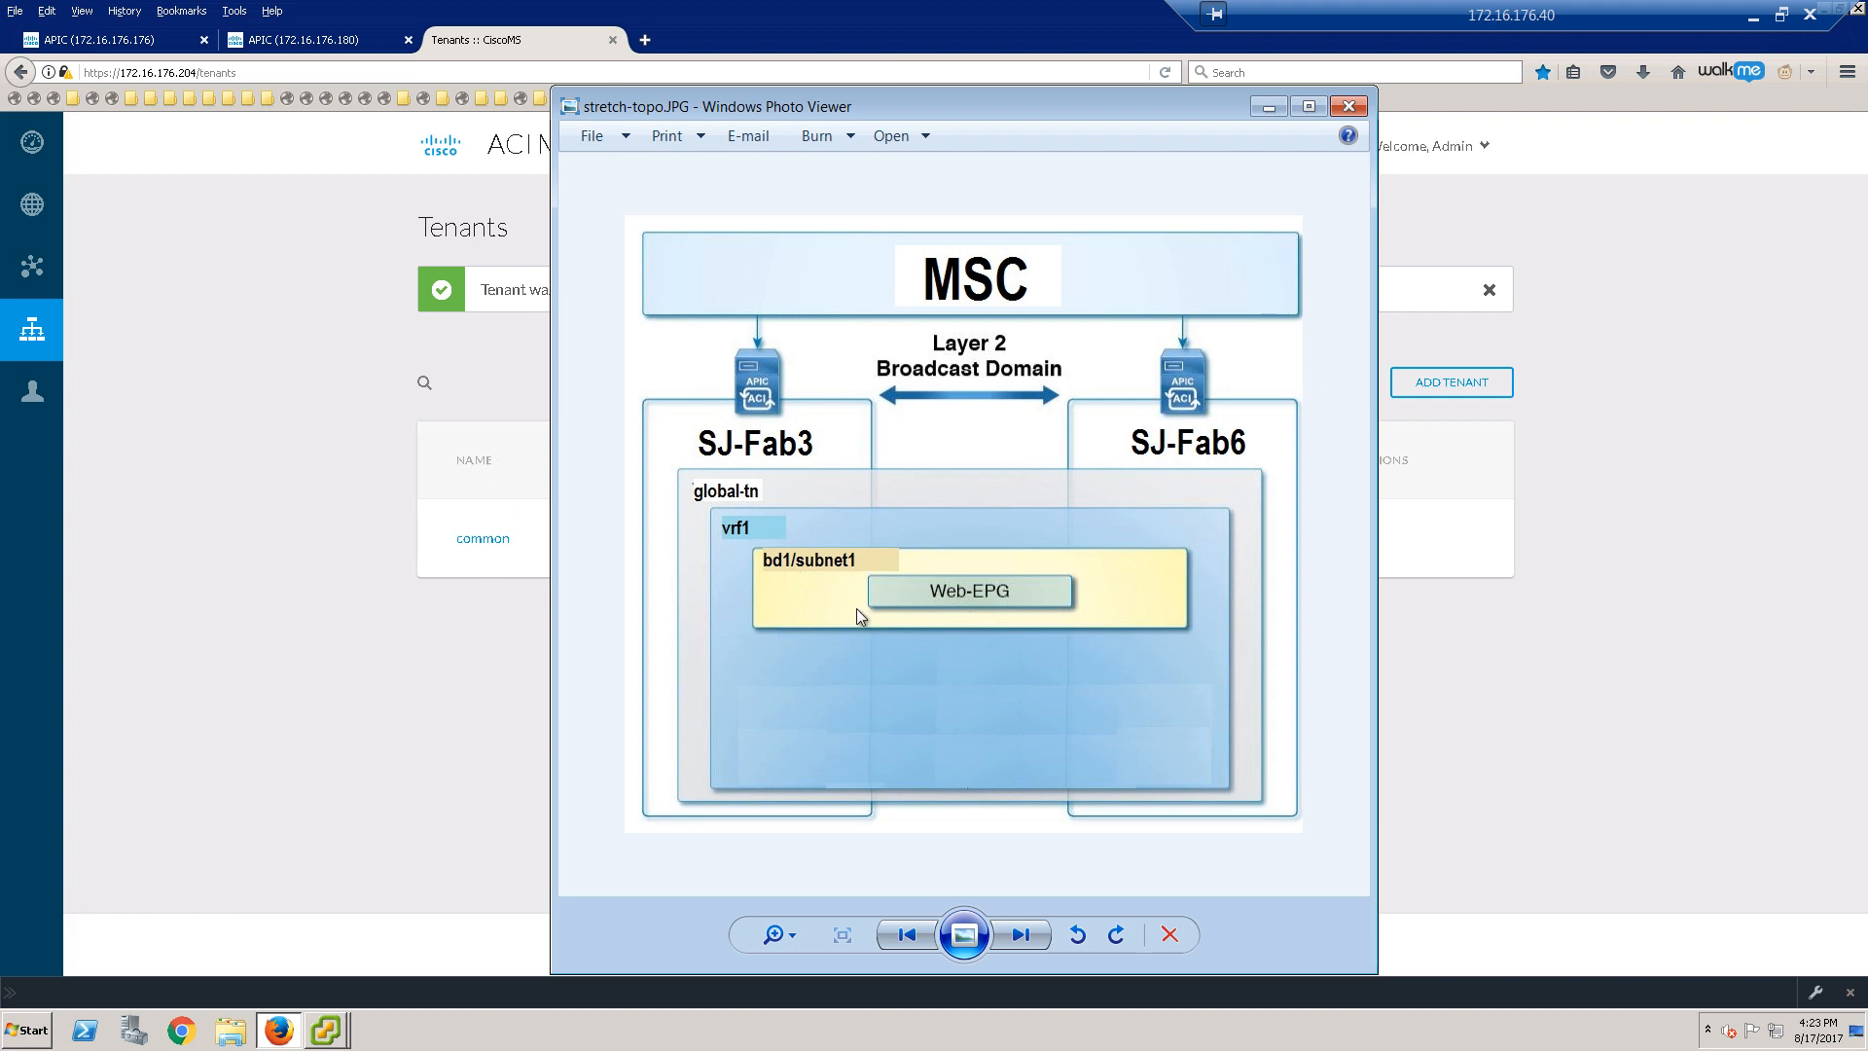
# Step: Minimize the stretch-topo.JPG diagram to return to the Multi-Site Tenants page
pyautogui.click(1269, 106)
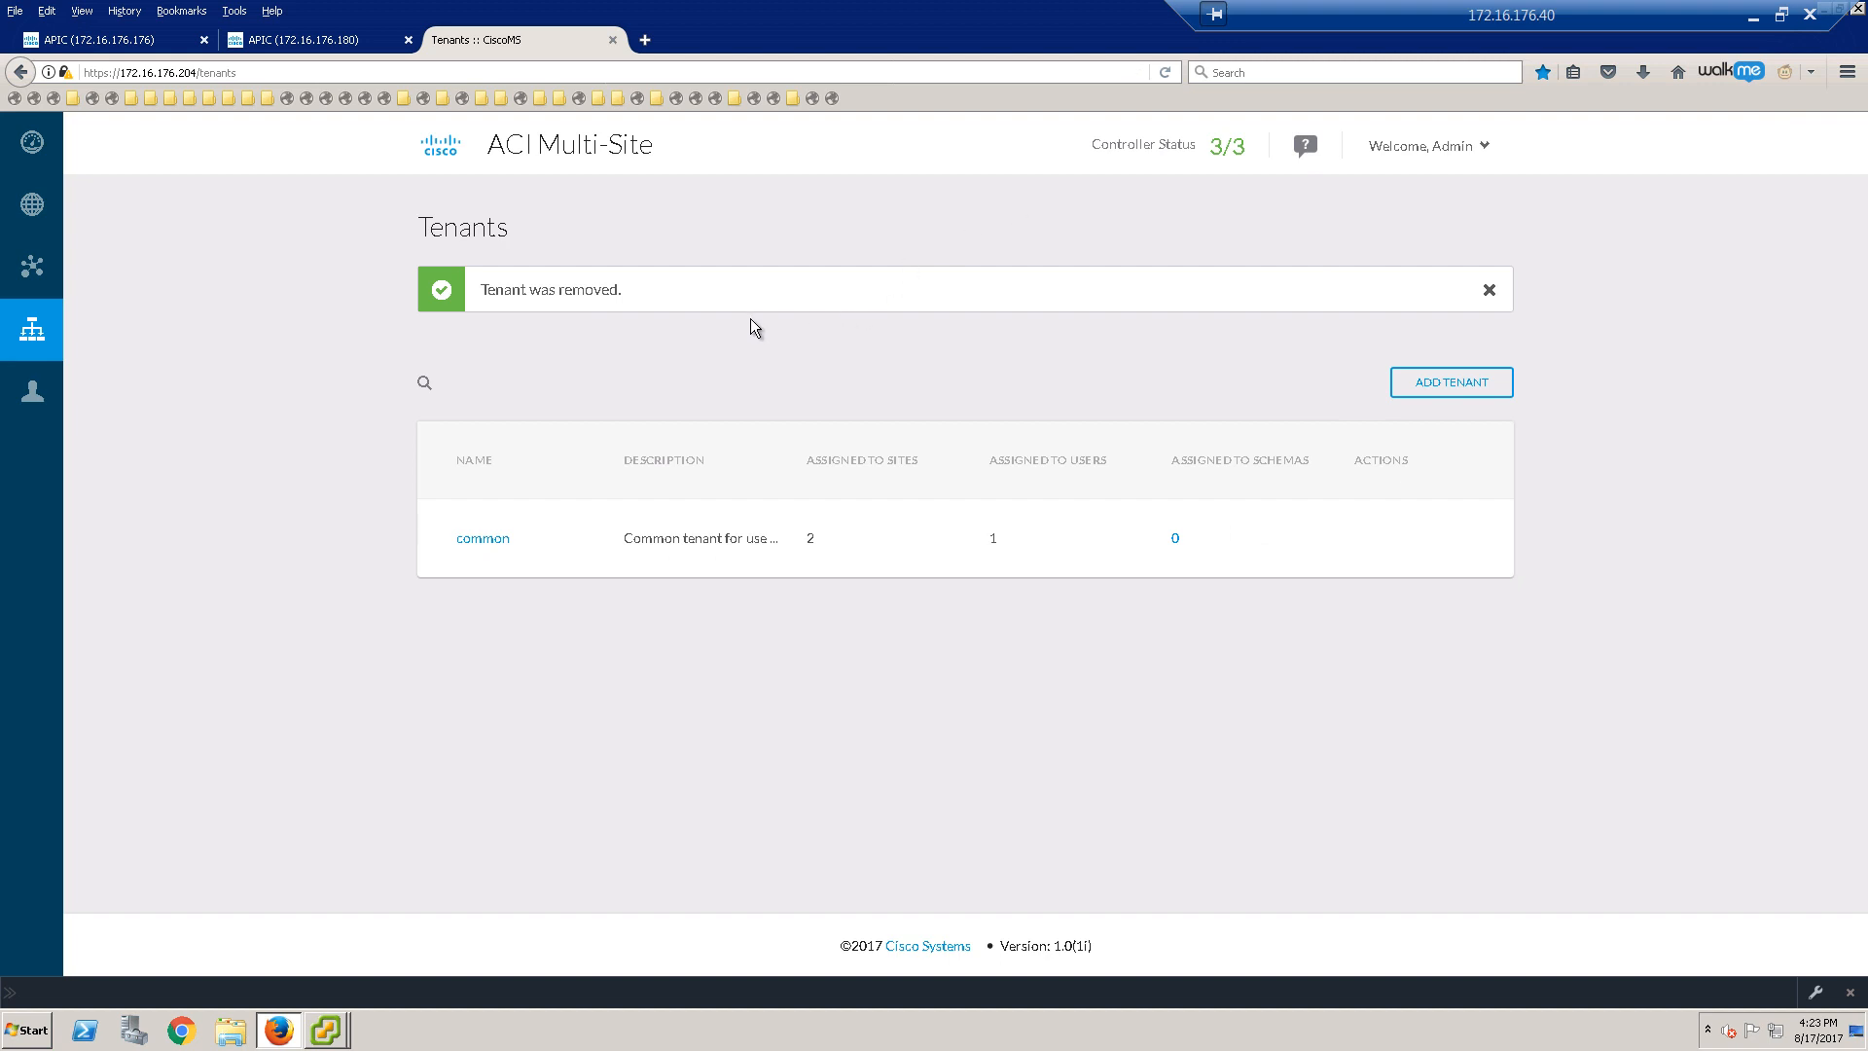
# Step: Start a new tenant with display name global-tn
pyautogui.click(1490, 291)
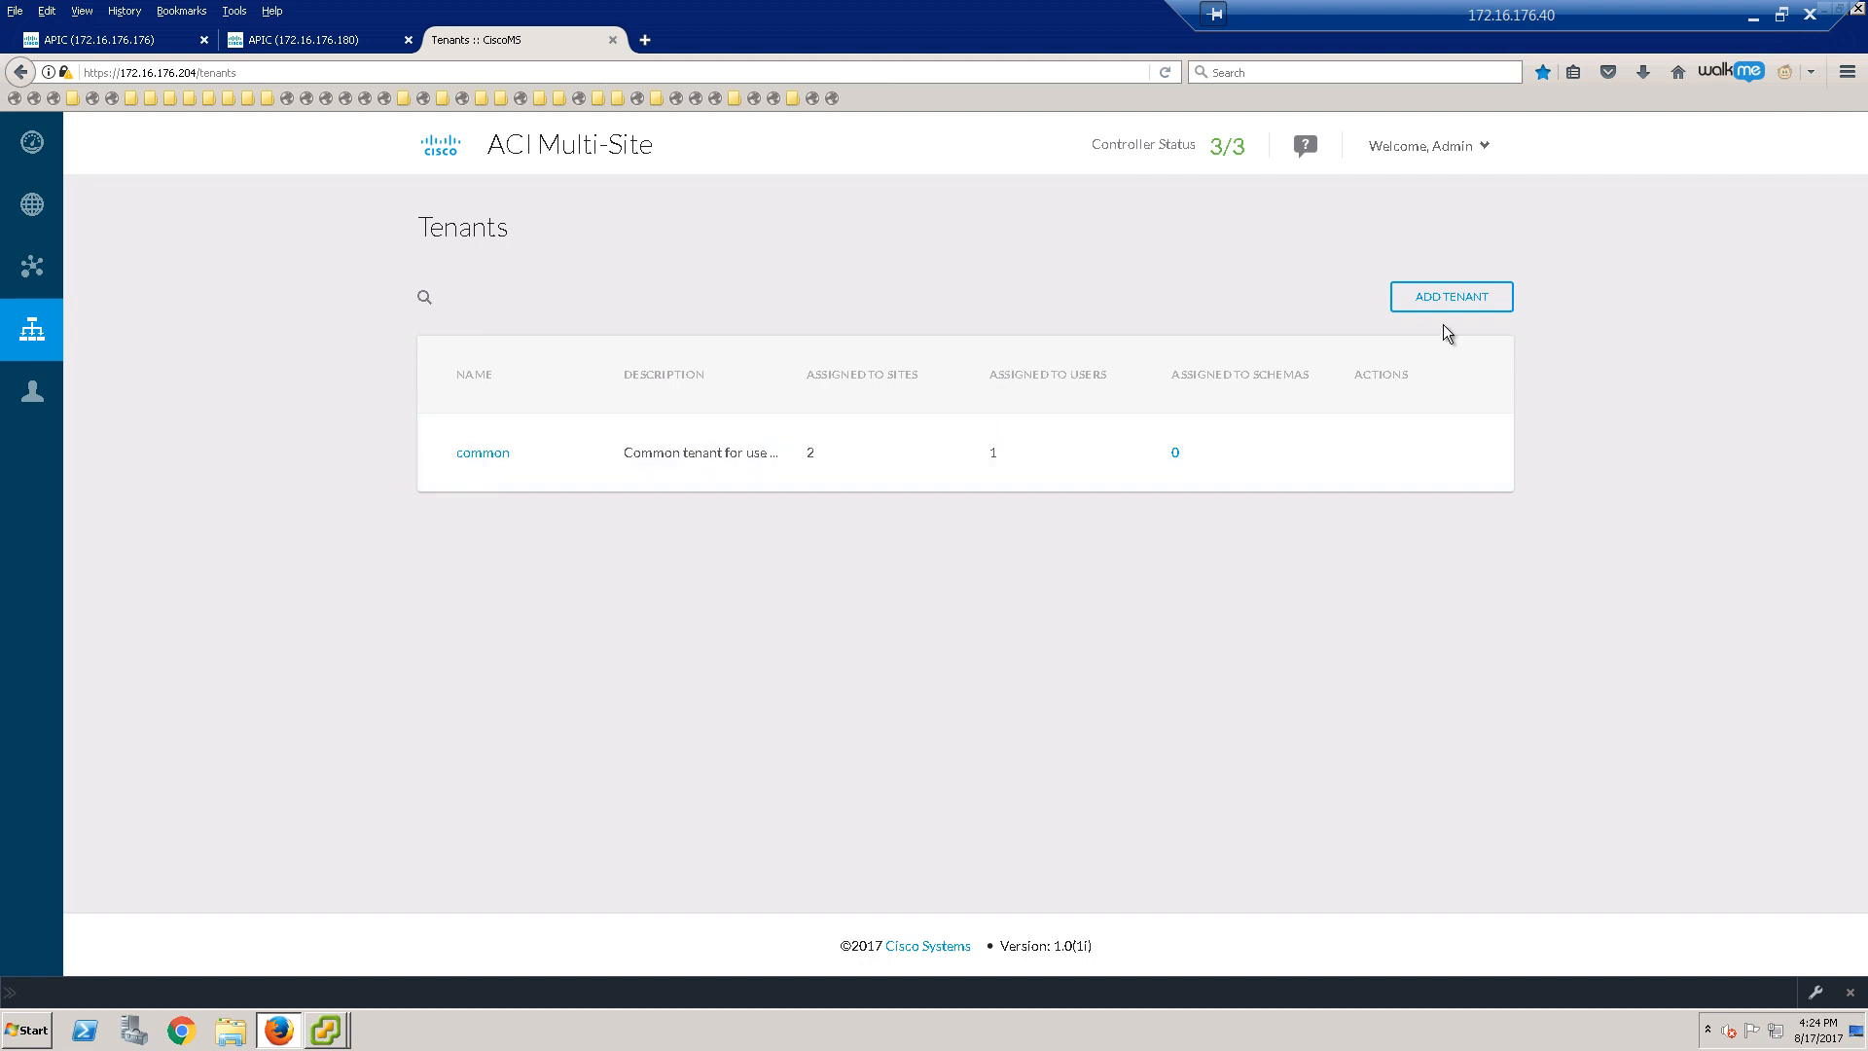
pyautogui.click(1452, 297)
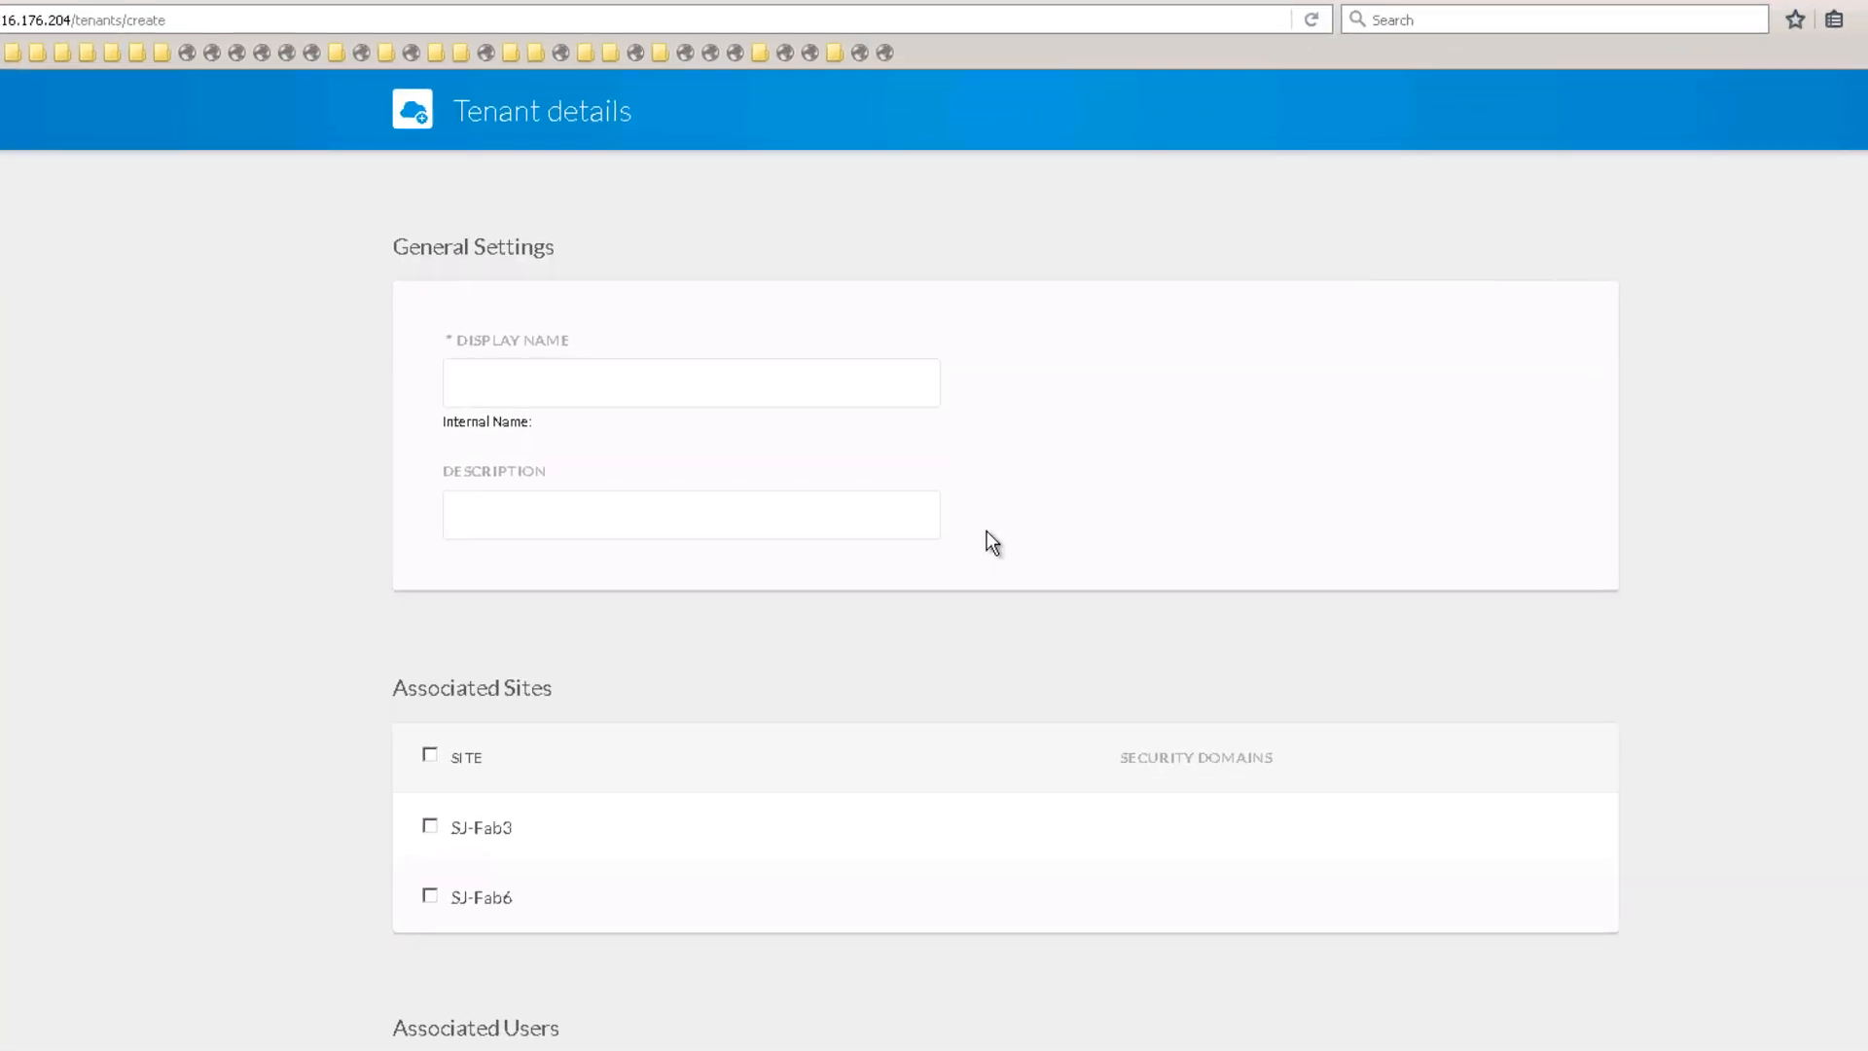
pyautogui.click(543, 416)
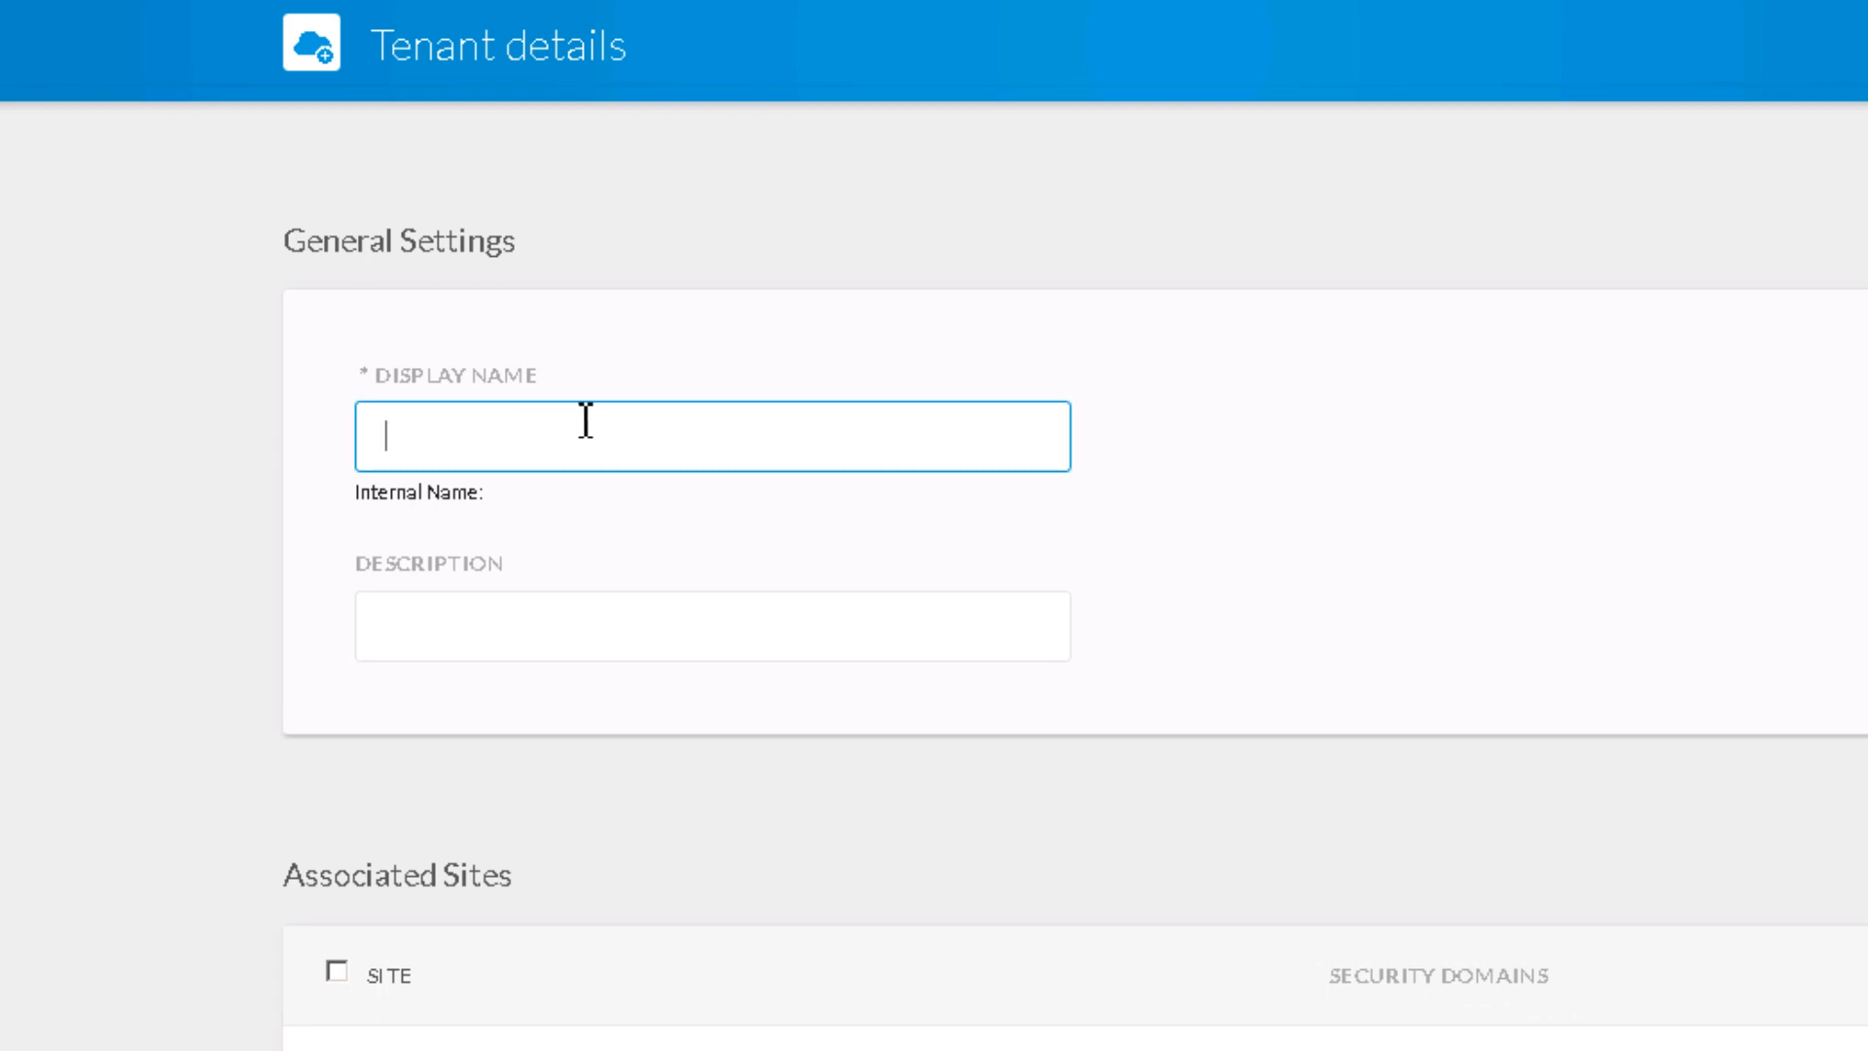
pyautogui.write('global-tn')
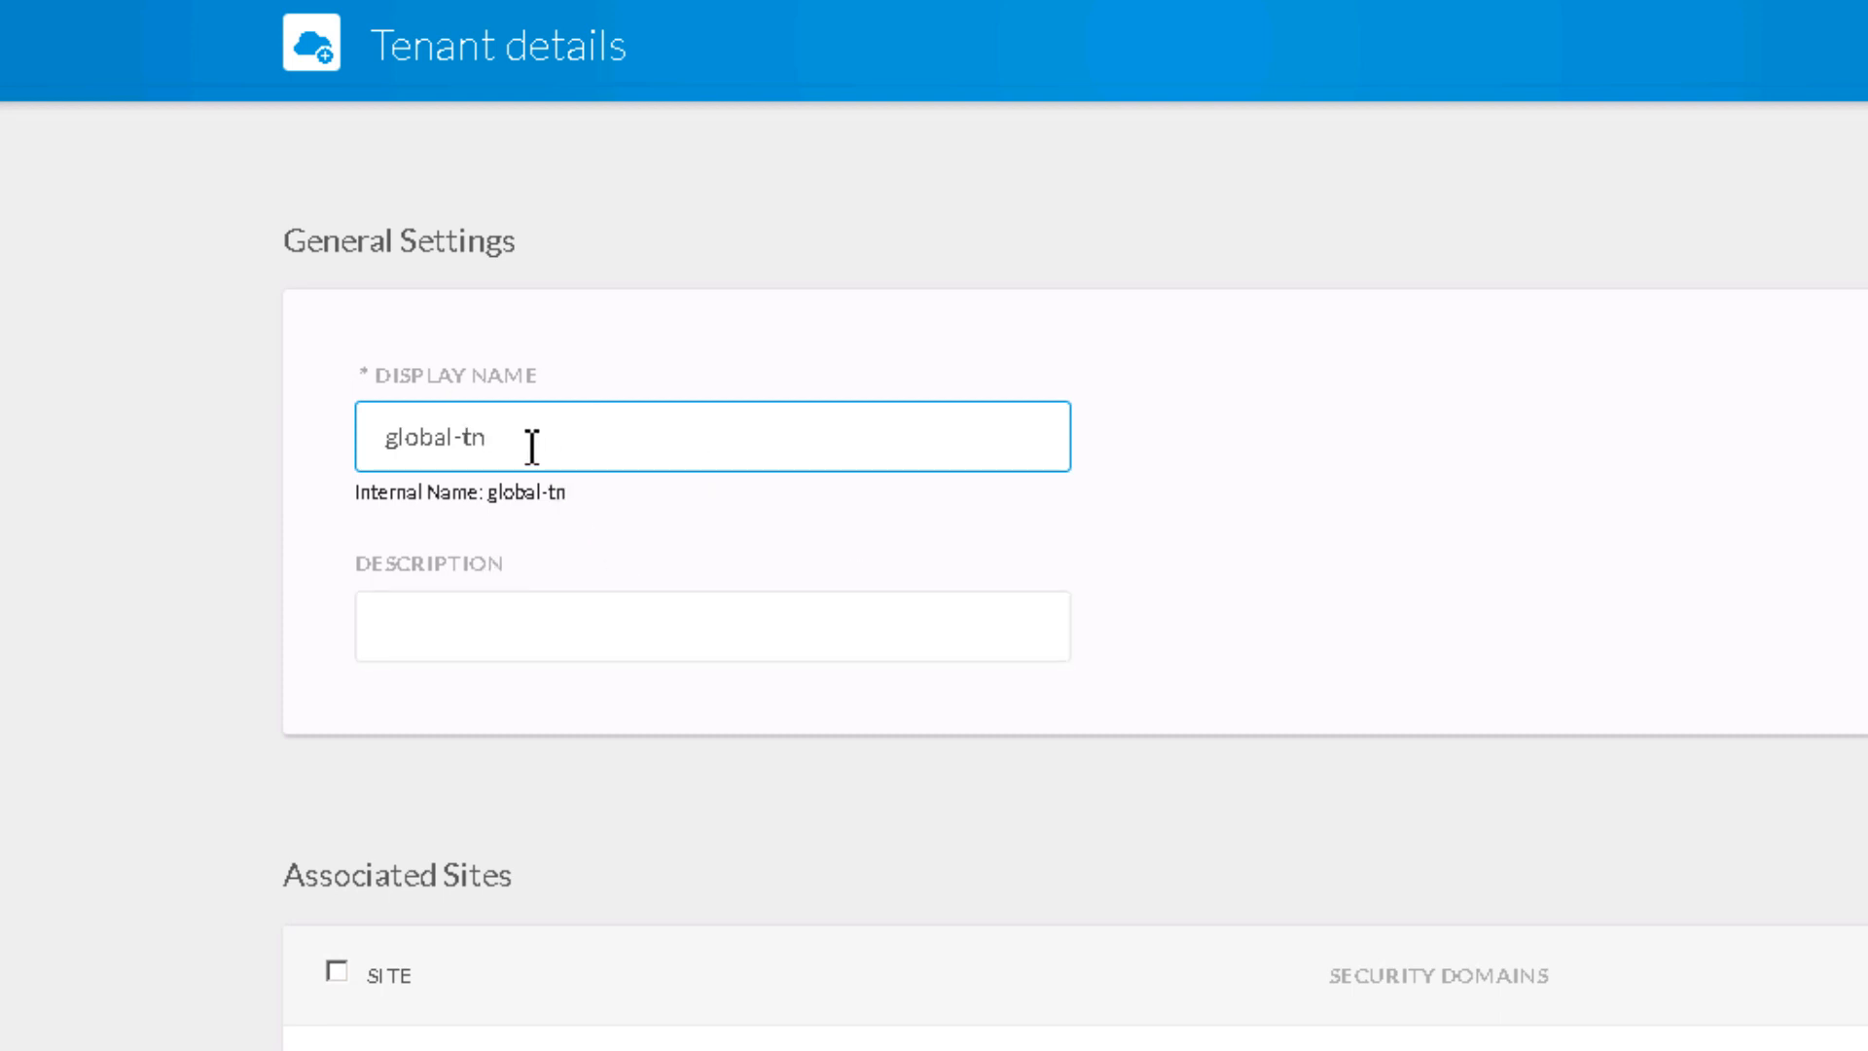
pyautogui.moveTo(576, 491); pyautogui.dragTo(488, 498)
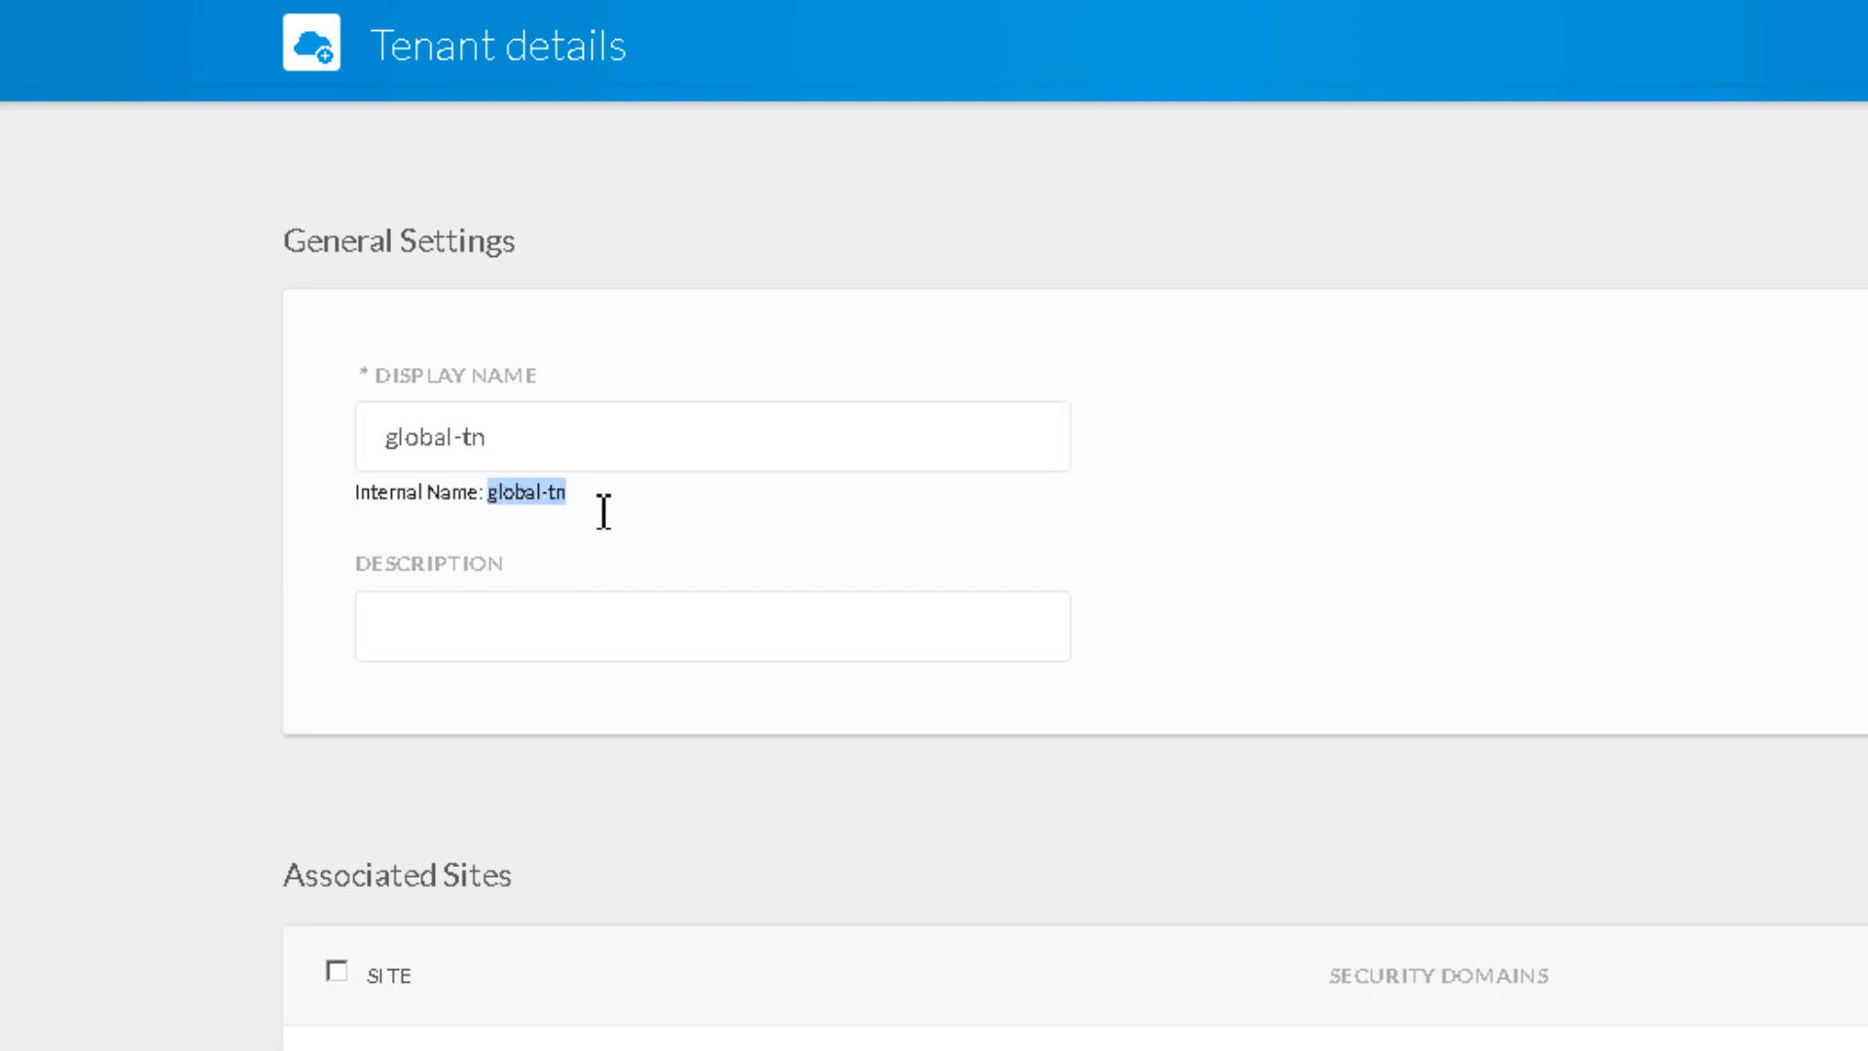
pyautogui.click(645, 515)
pyautogui.moveTo(563, 426); pyautogui.dragTo(363, 421)
pyautogui.click(589, 443)
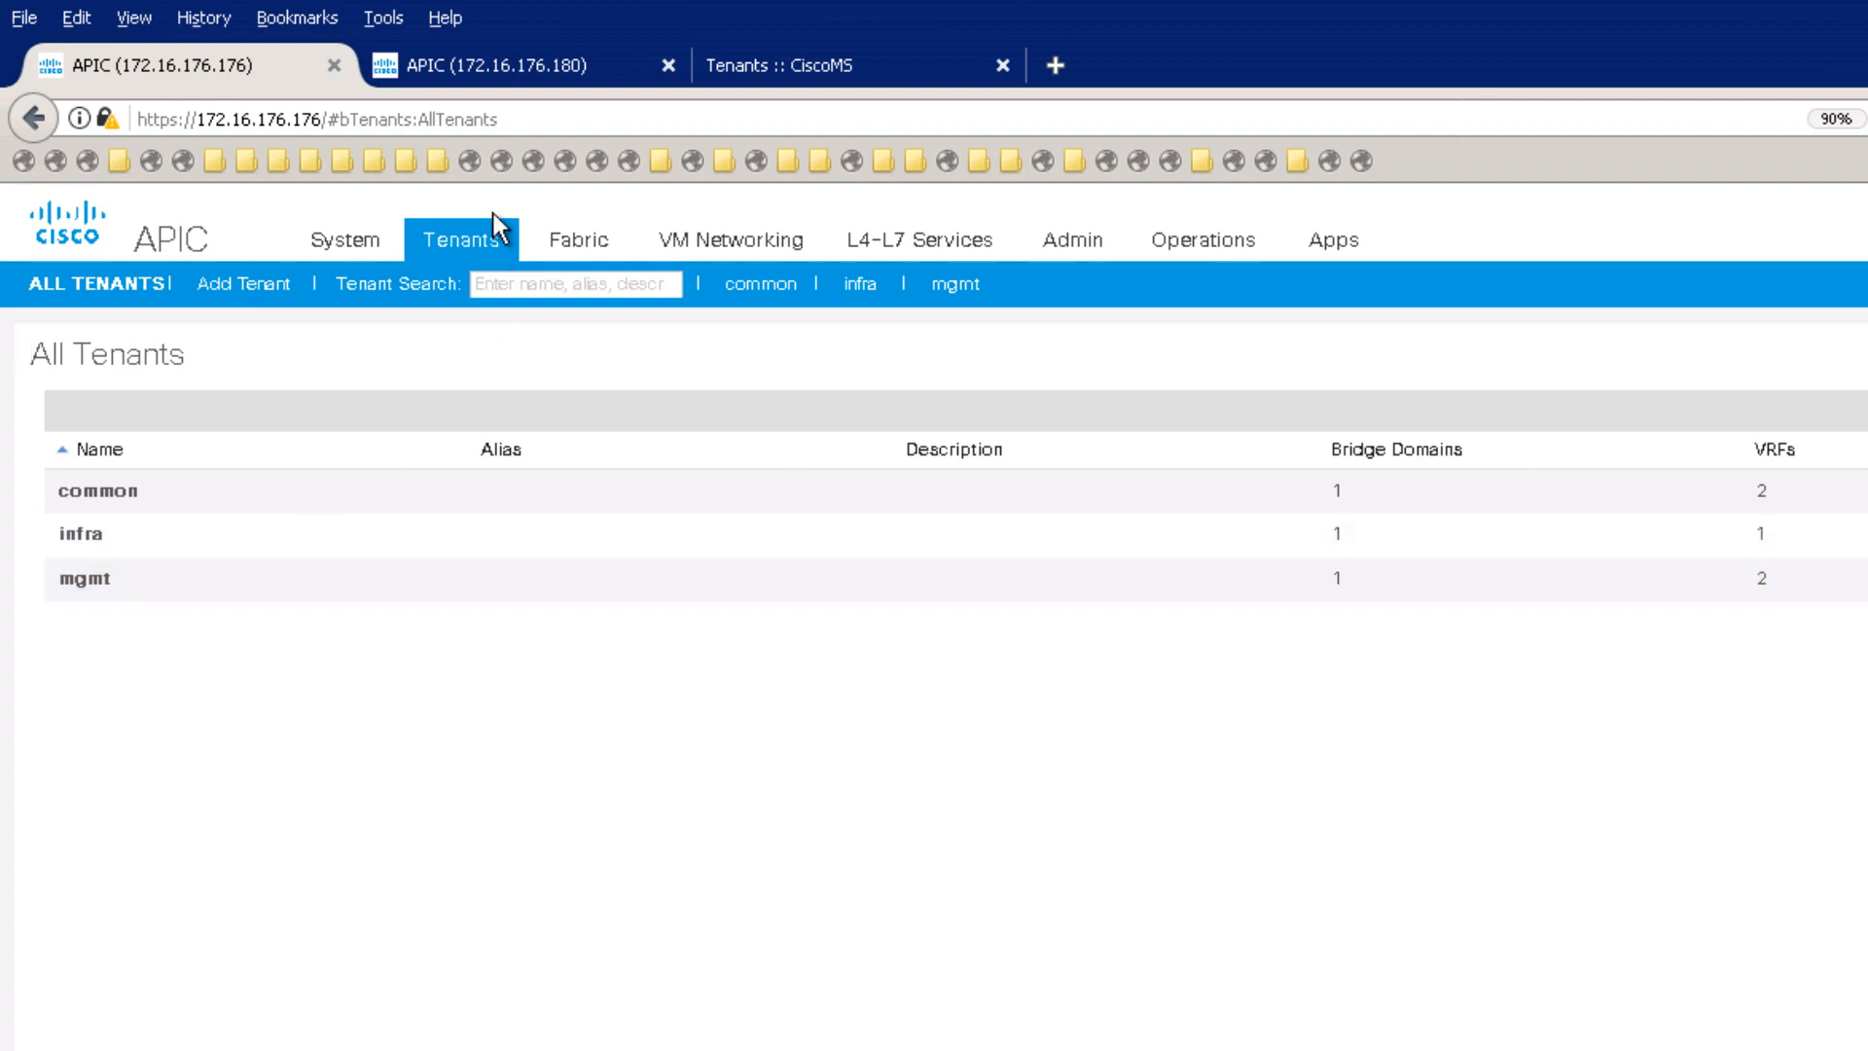
# Step: Associate global-tn with both SJ-Fab3 and SJ-Fab6 and save the tenant
pyautogui.click(853, 72)
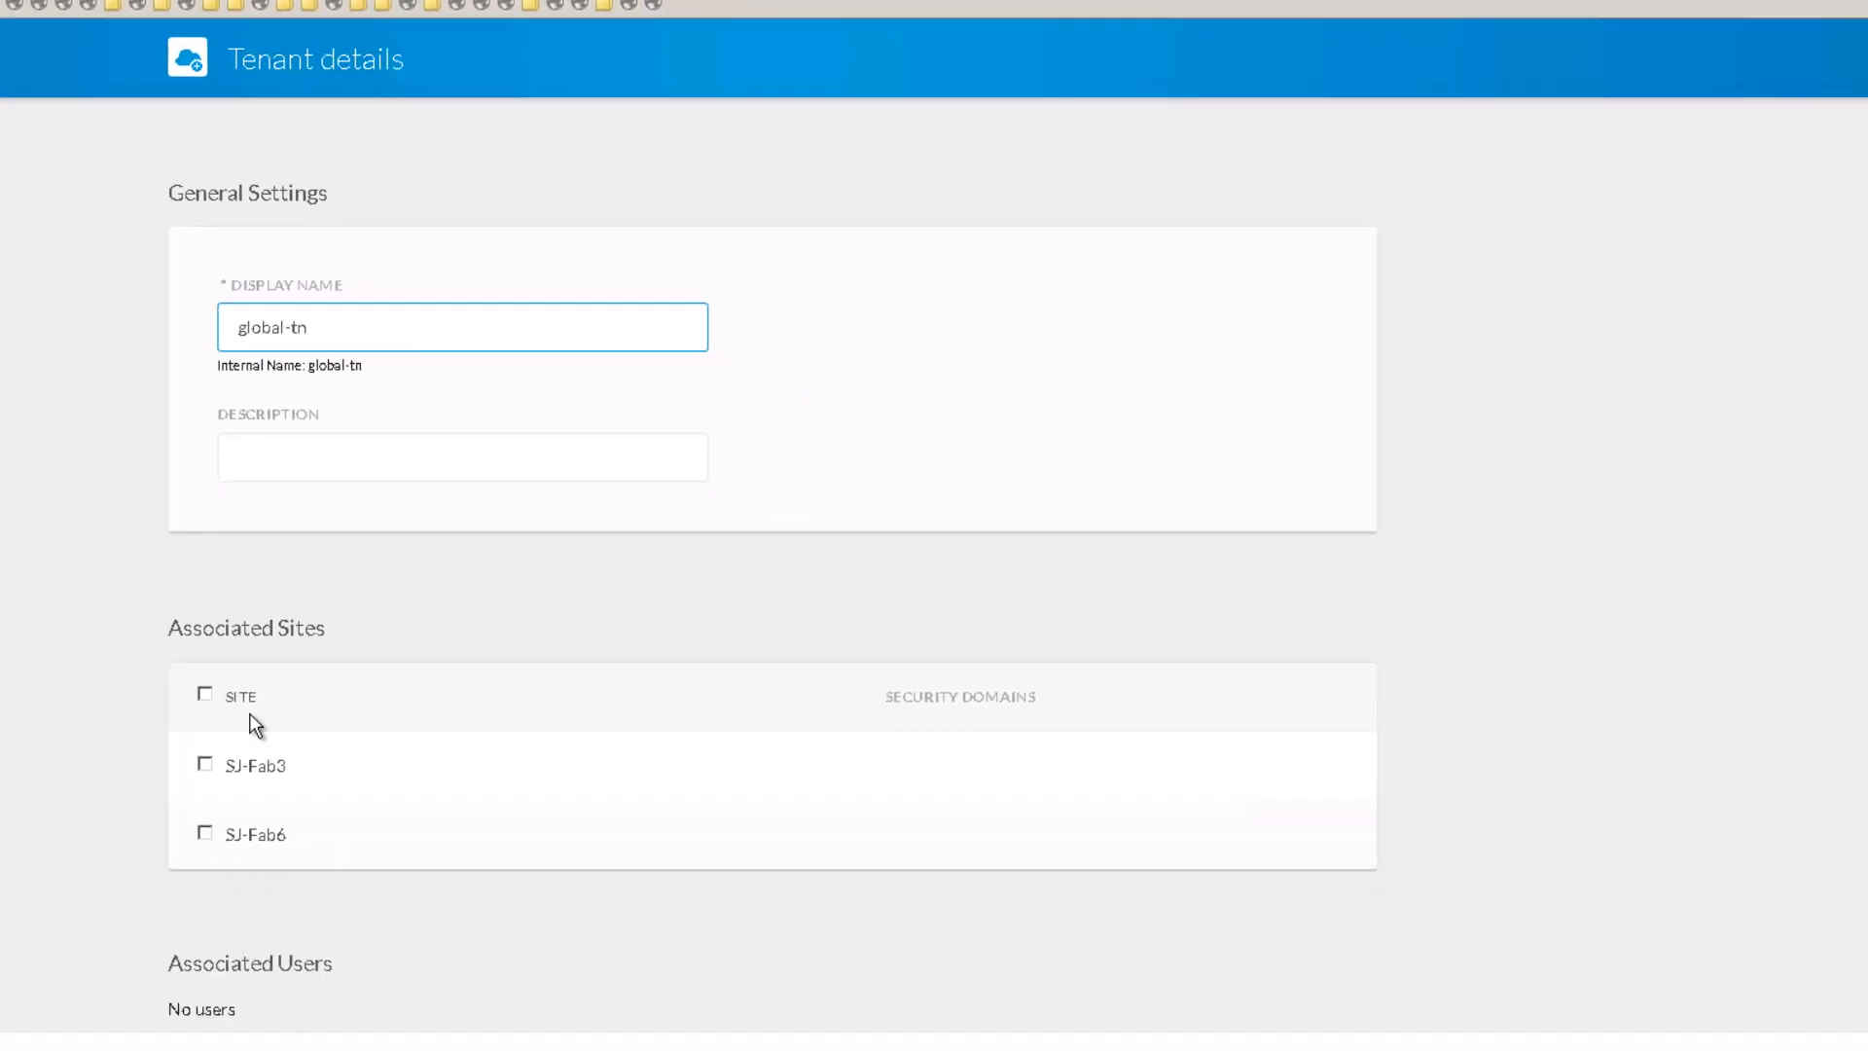
pyautogui.click(205, 693)
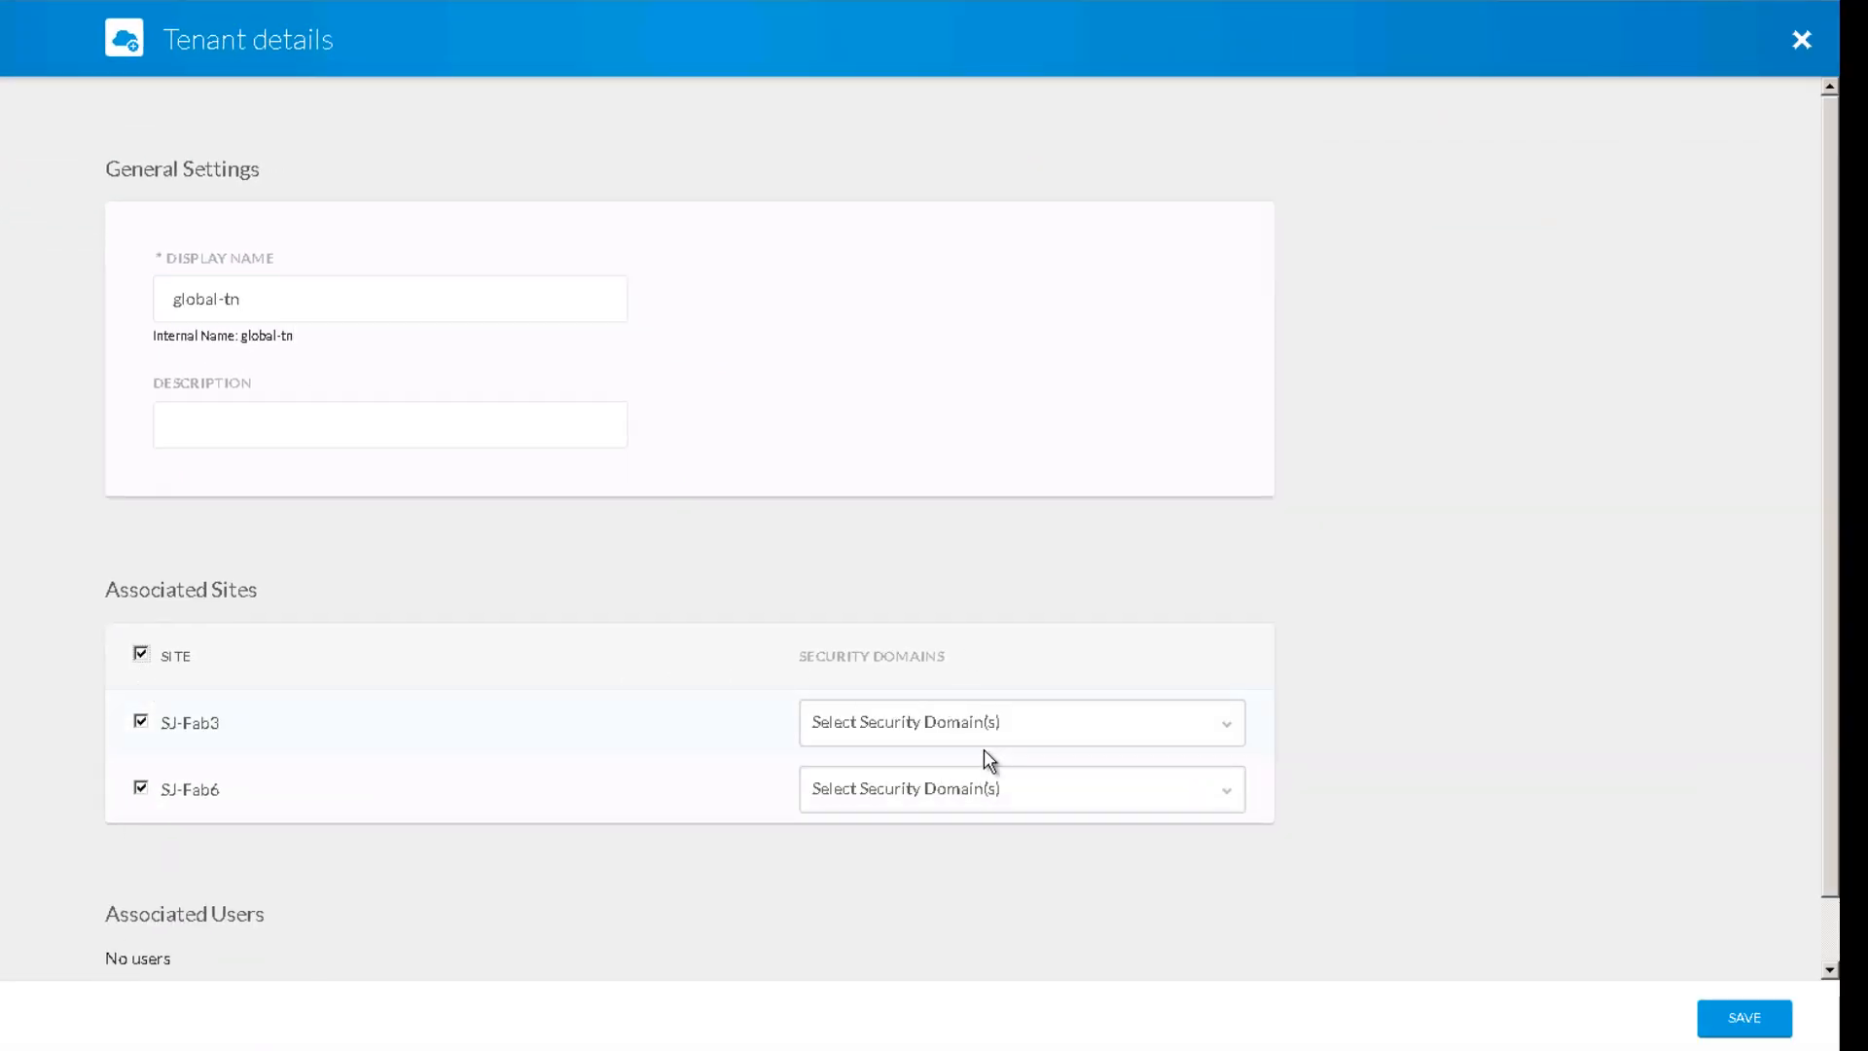
pyautogui.click(1748, 1017)
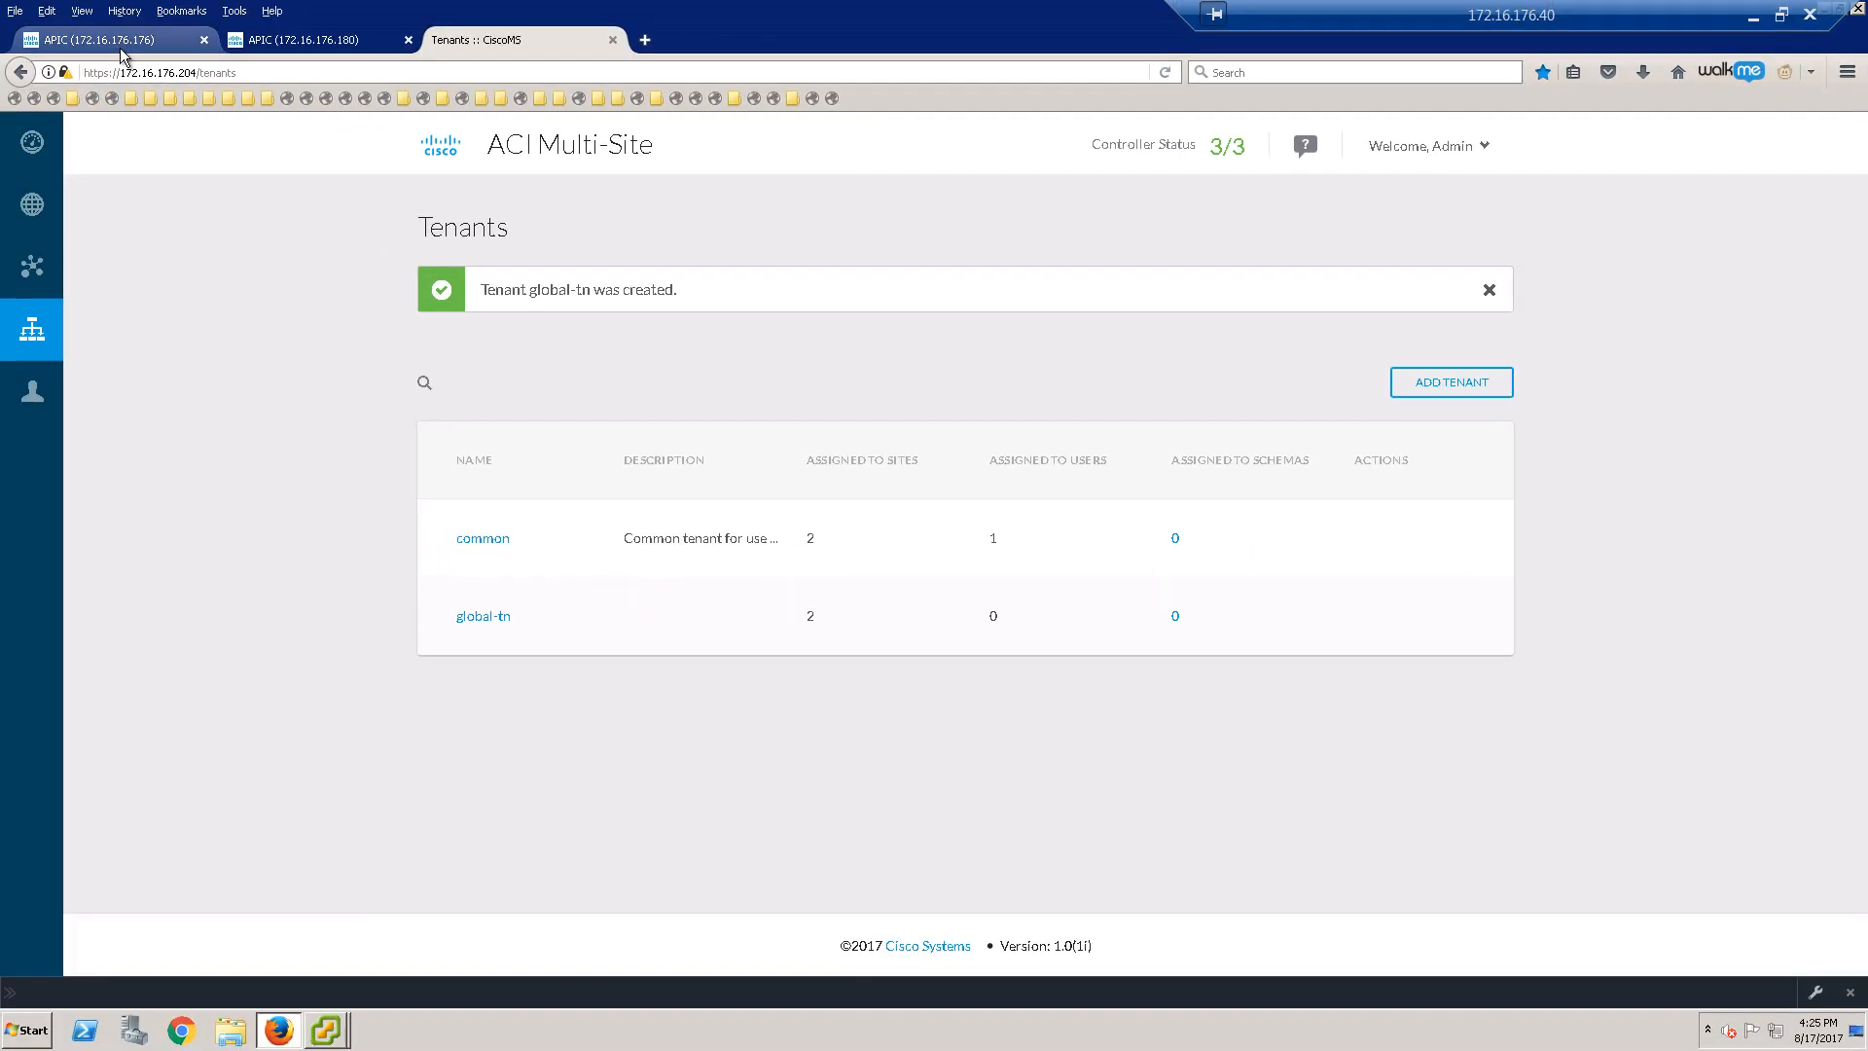
# Step: Open tenant global-tn in the APIC and expand its contents
pyautogui.click(120, 49)
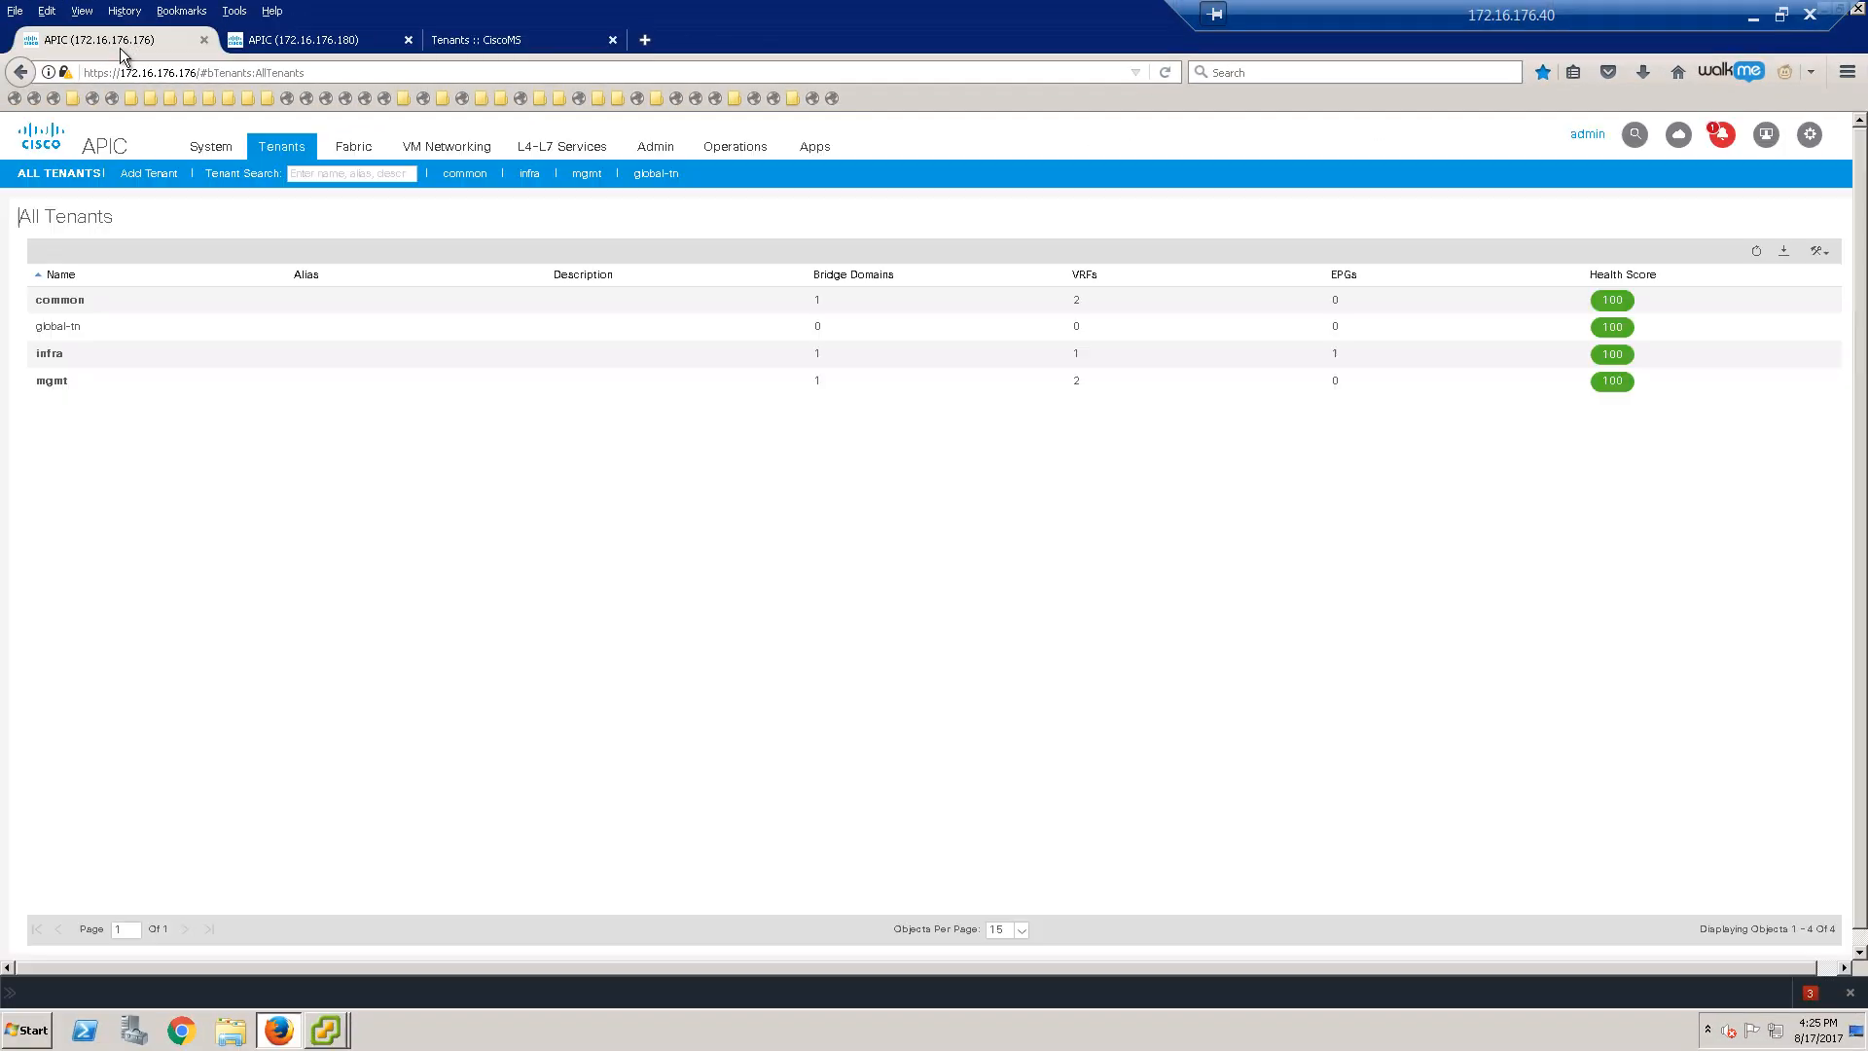
pyautogui.click(67, 329)
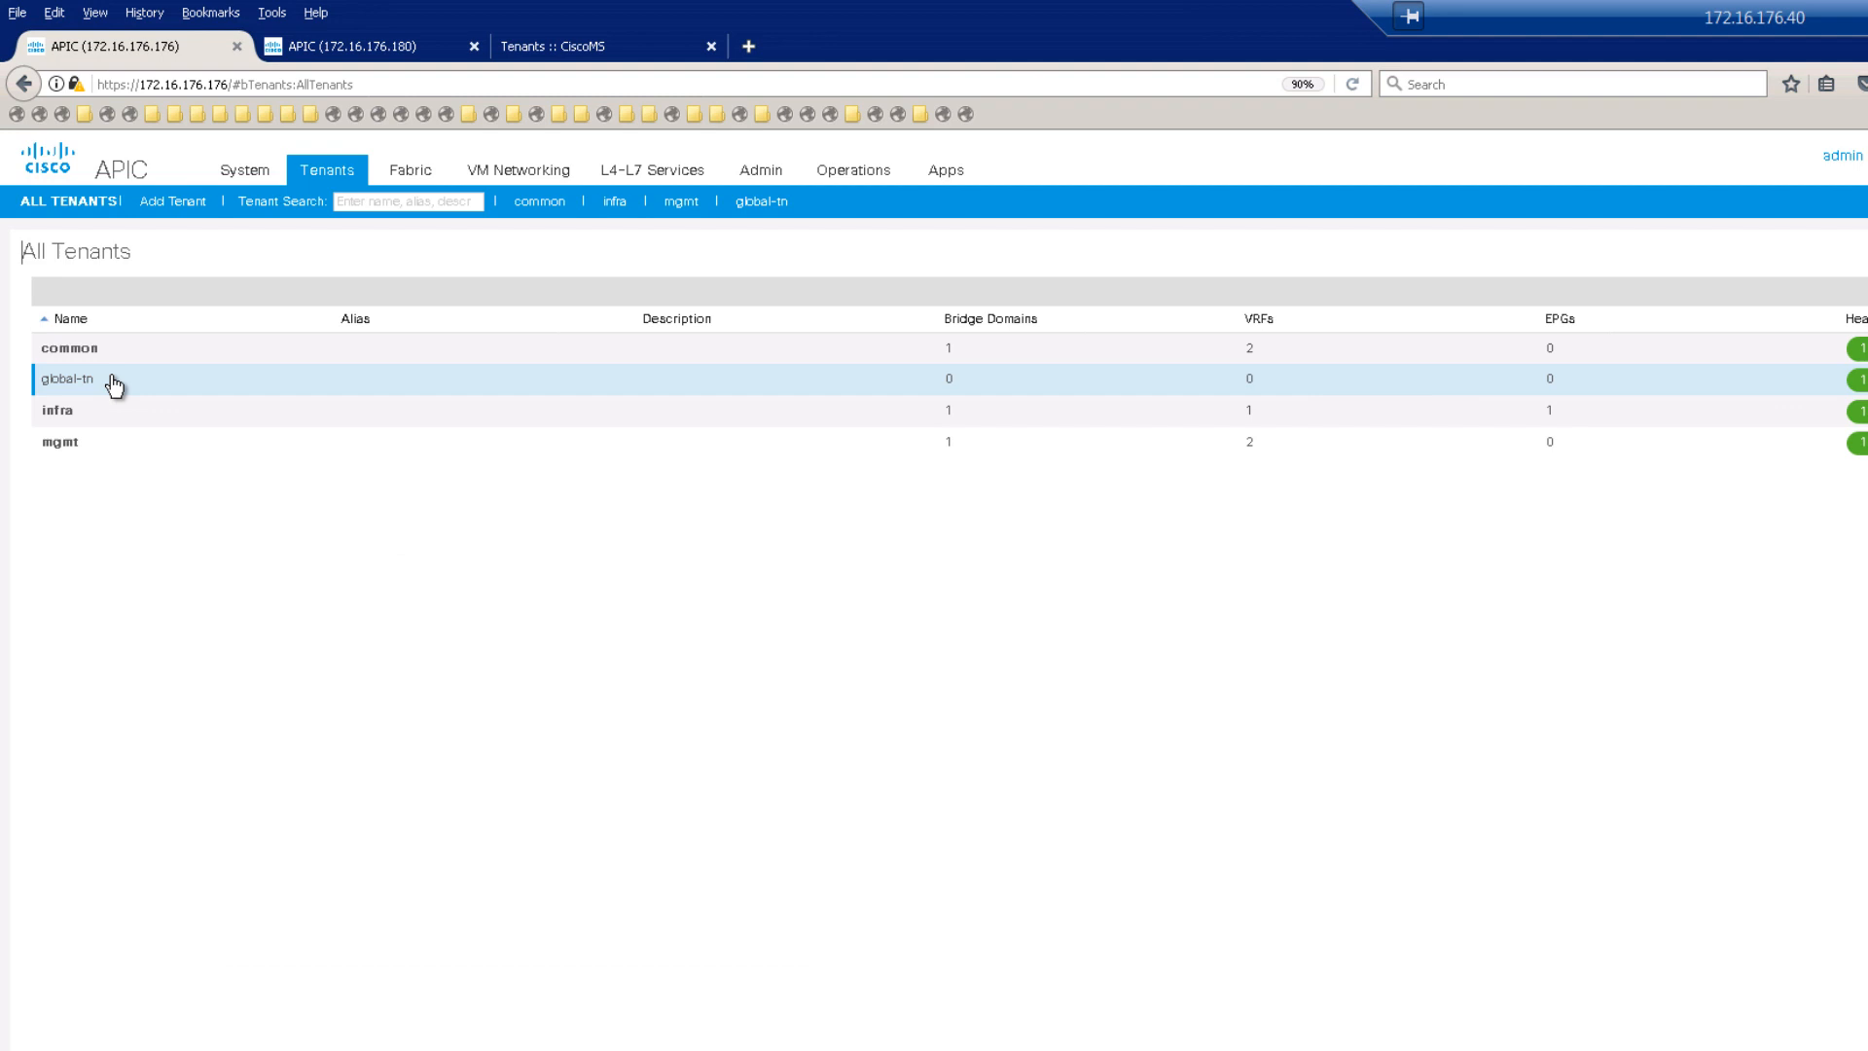
pyautogui.doubleClick(109, 378)
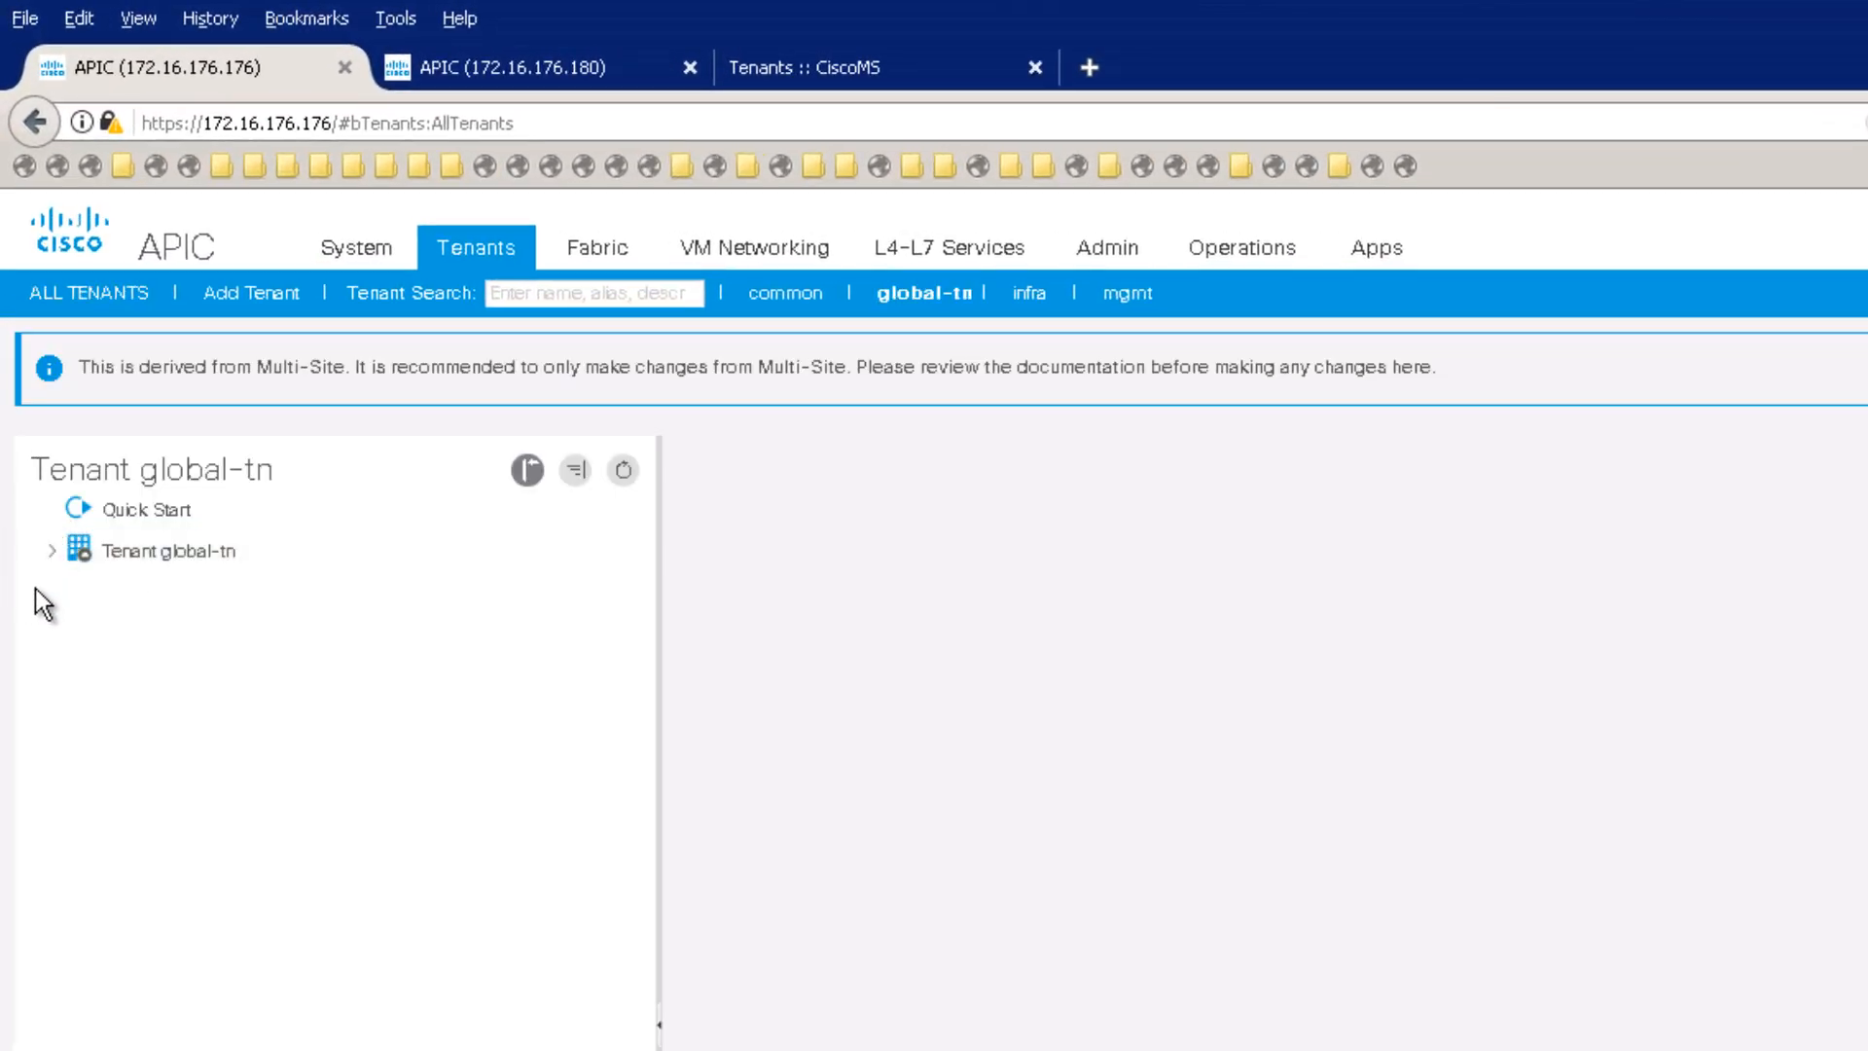
pyautogui.click(41, 555)
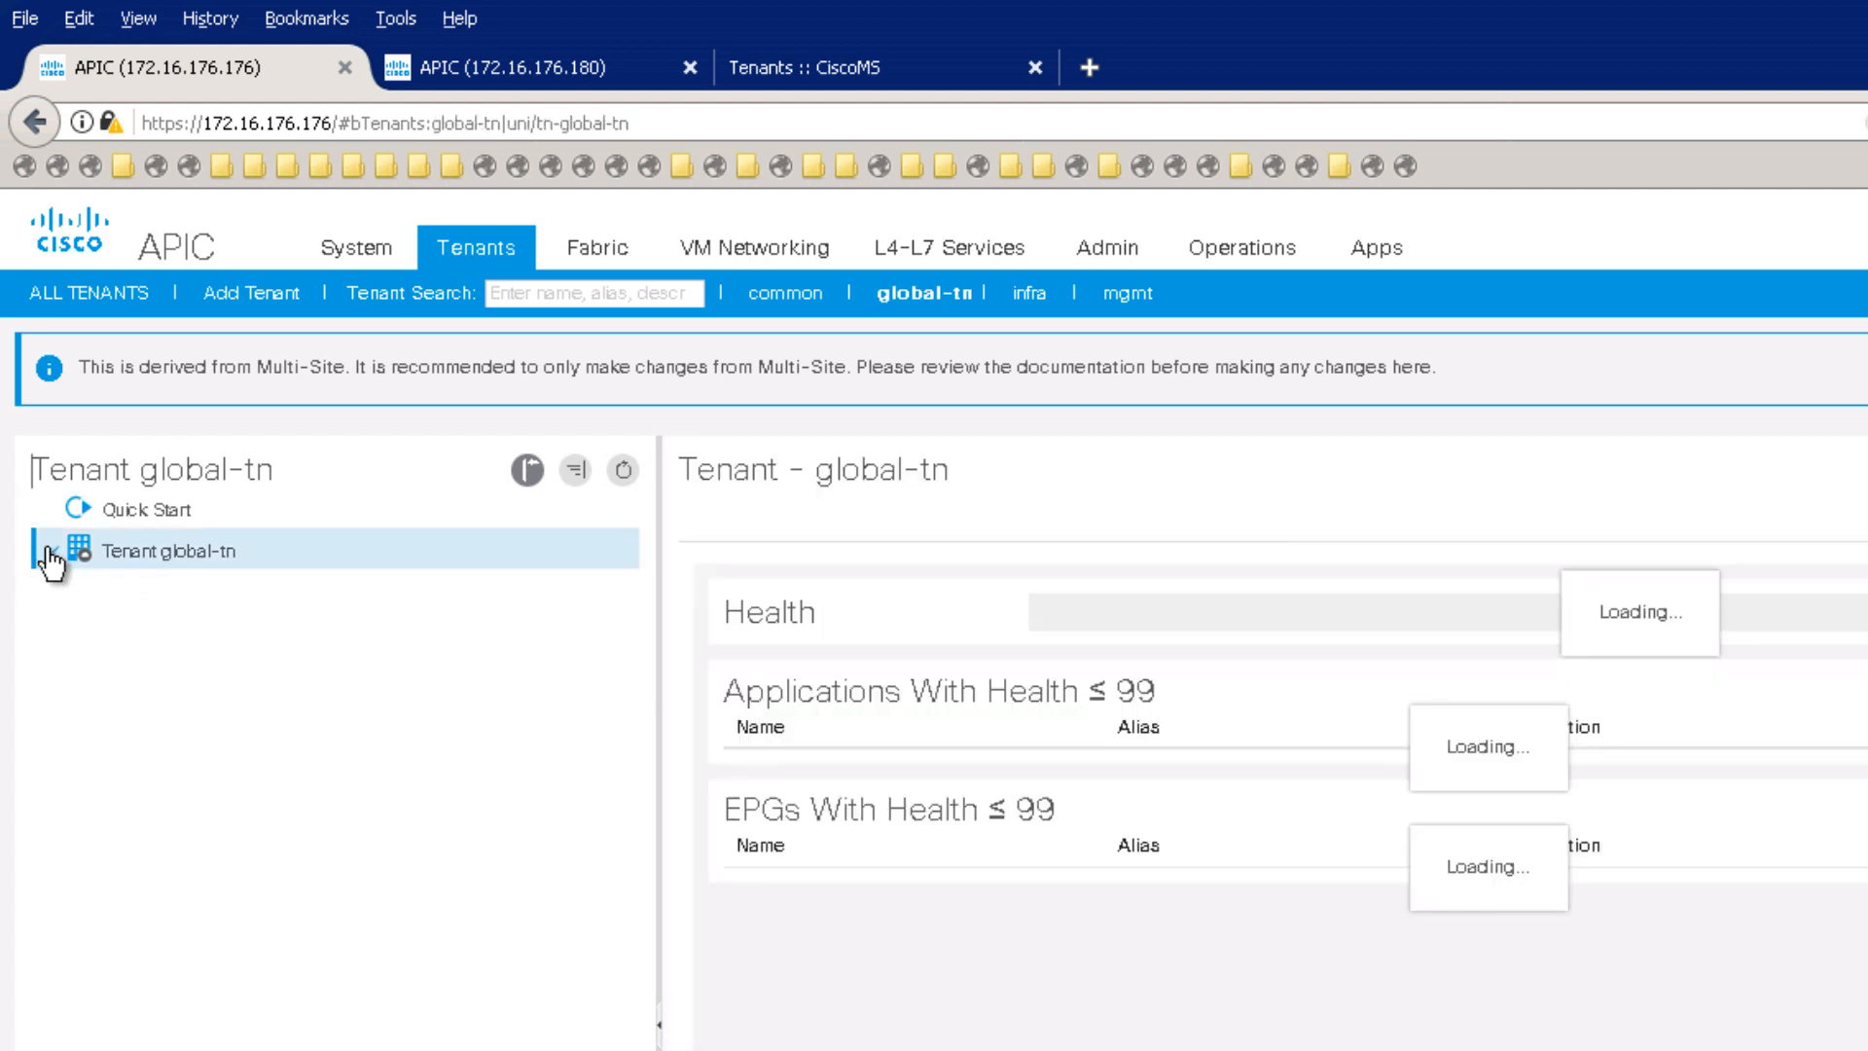
pyautogui.click(51, 552)
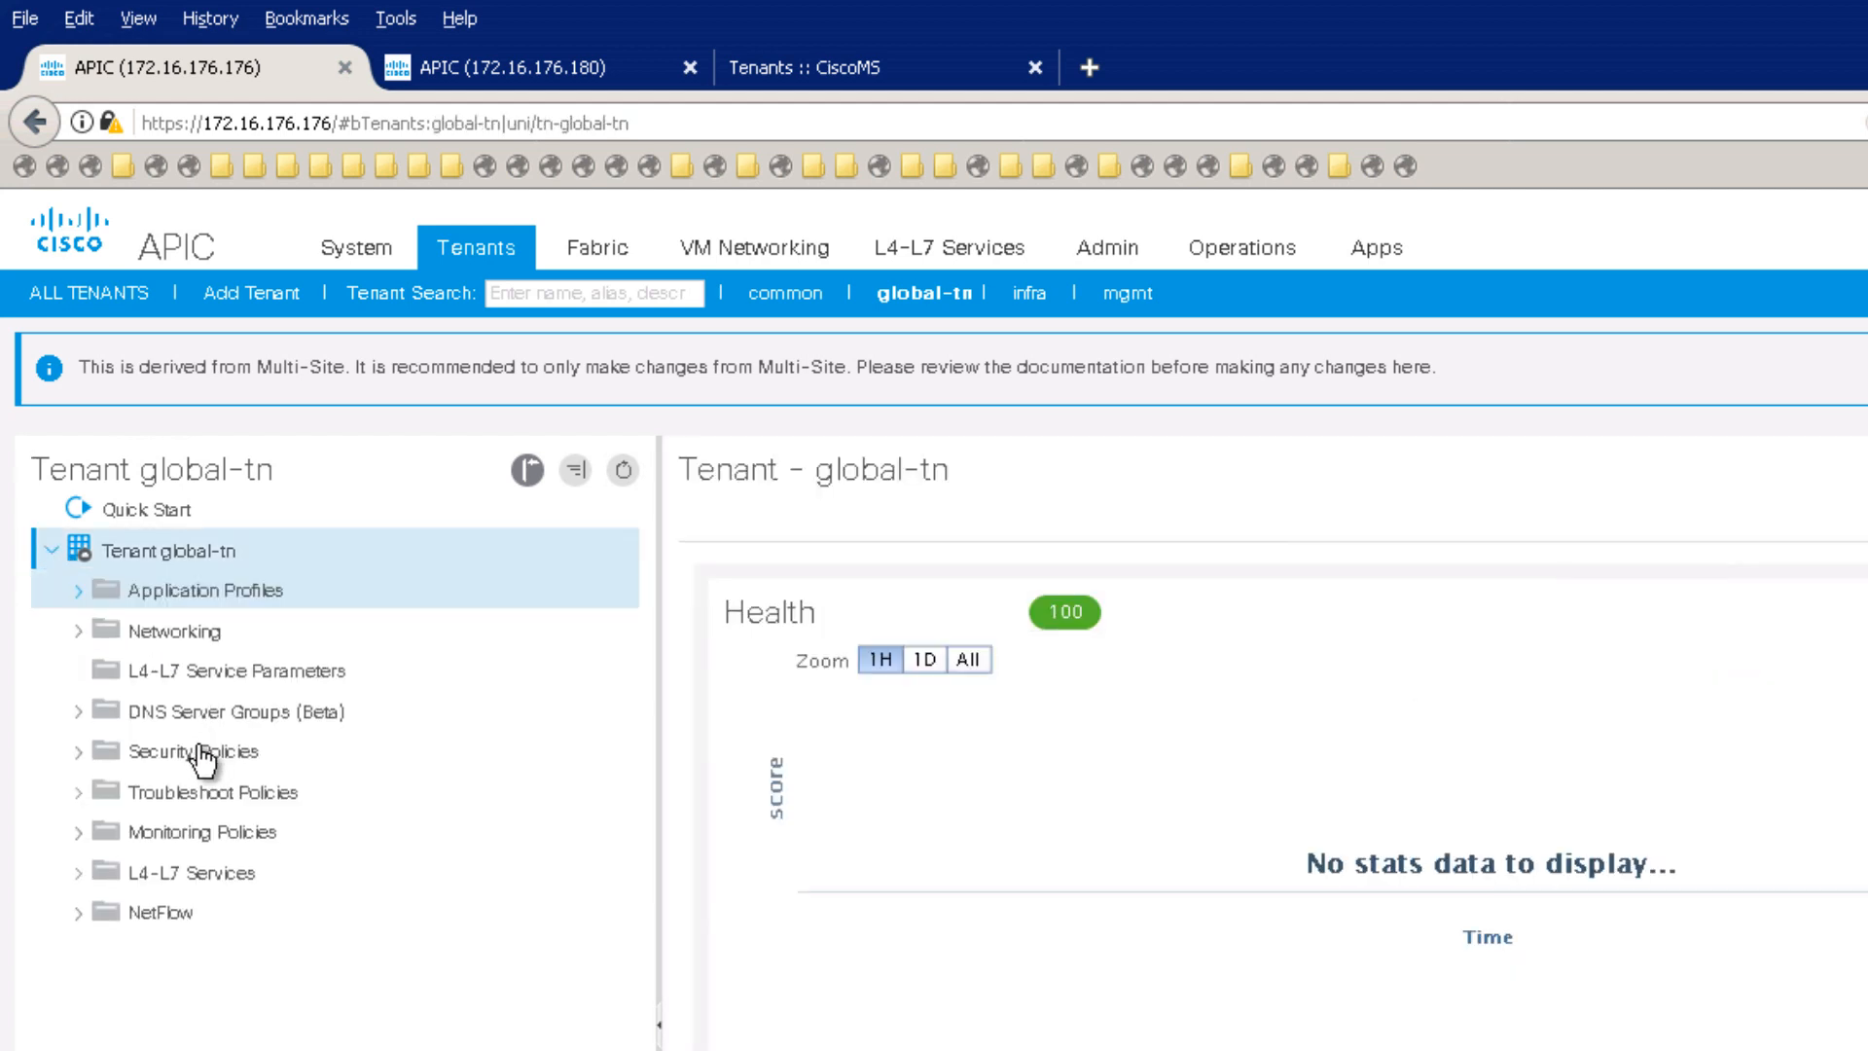
# Step: Confirm global-tn's Application Profiles, Bridge Domains and VRFs are empty, then return to Multi-Site tenants
pyautogui.click(78, 590)
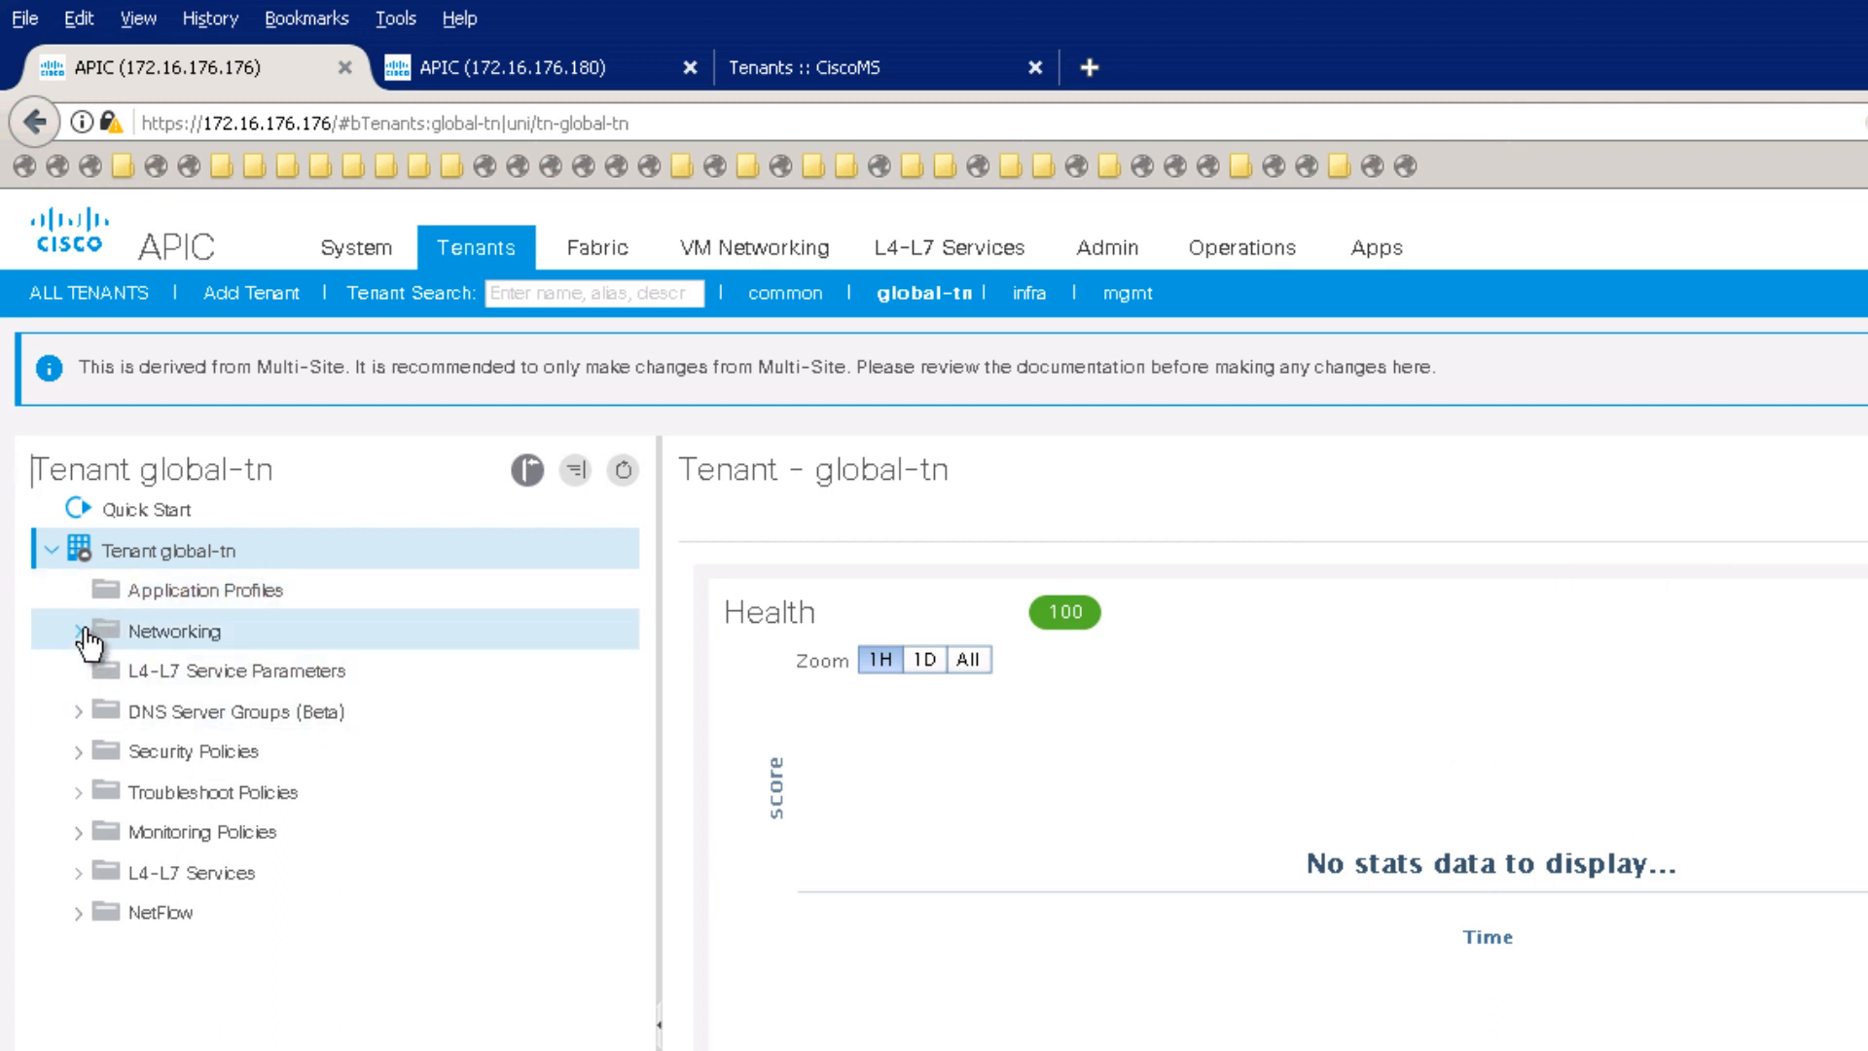
pyautogui.click(78, 630)
pyautogui.click(107, 713)
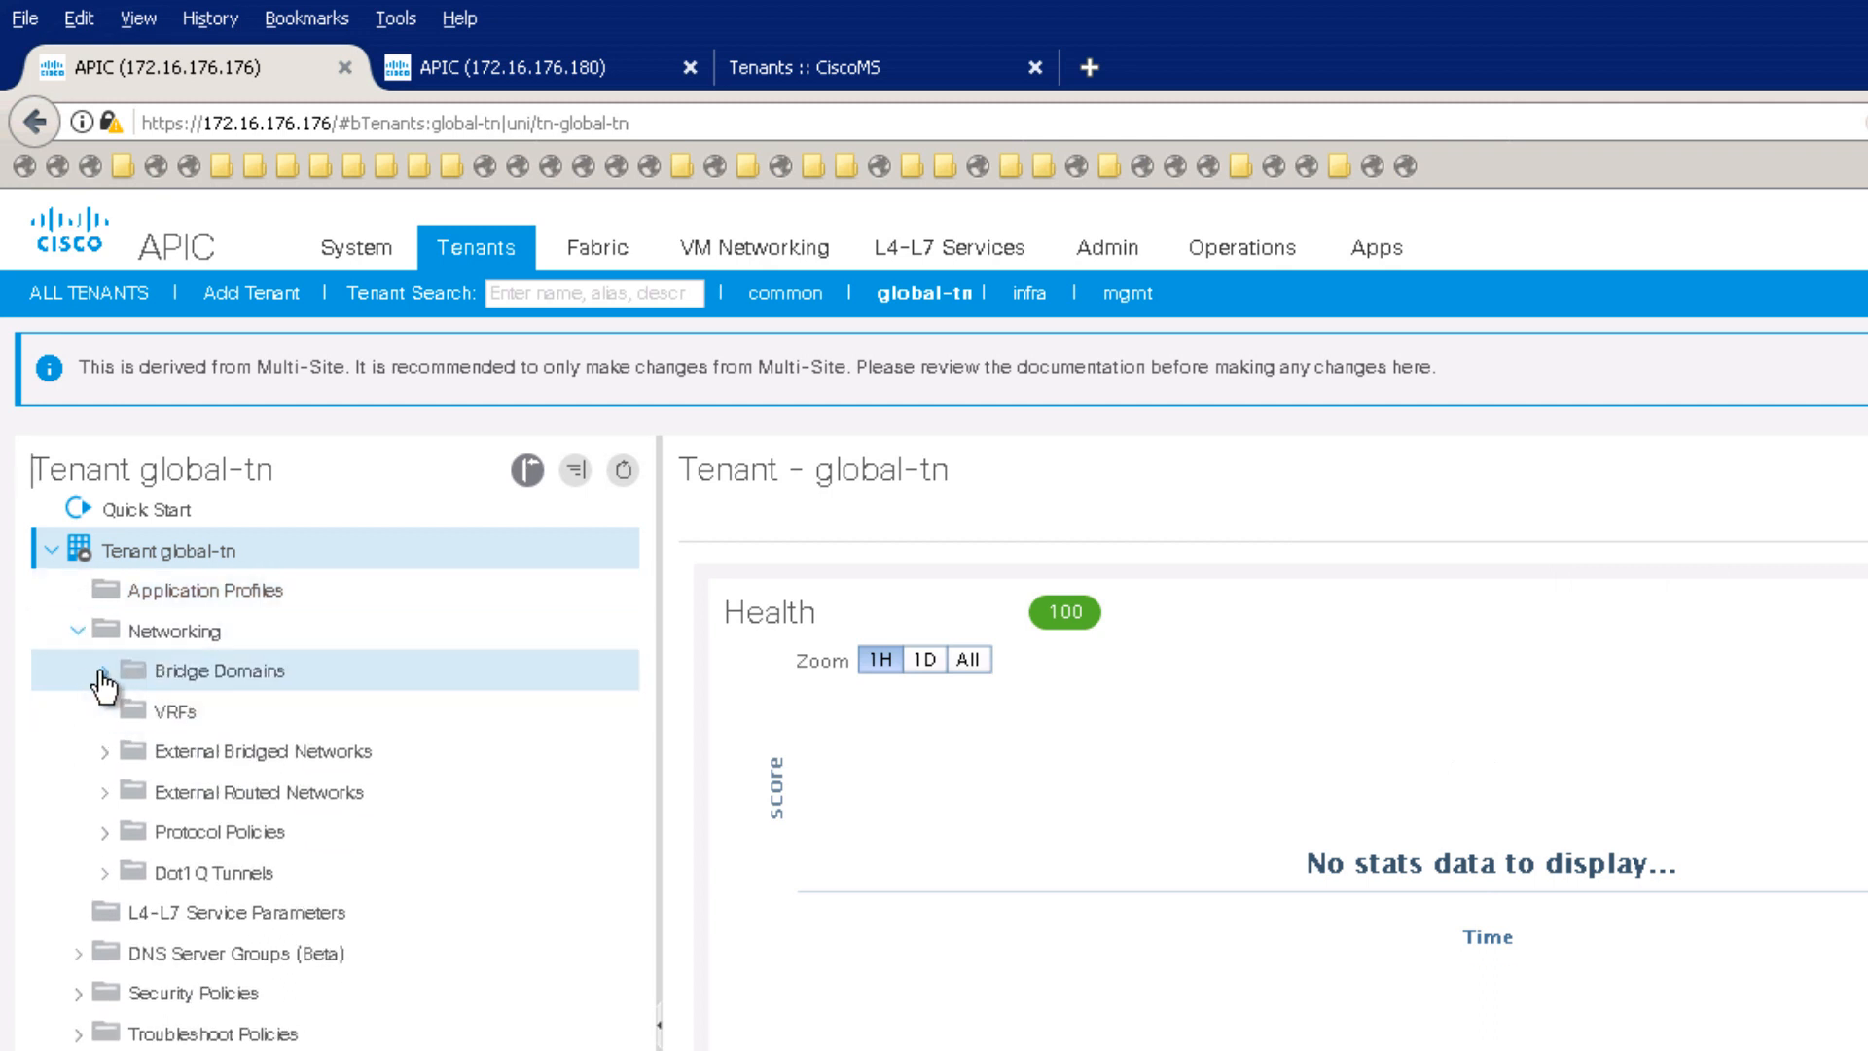
pyautogui.click(105, 672)
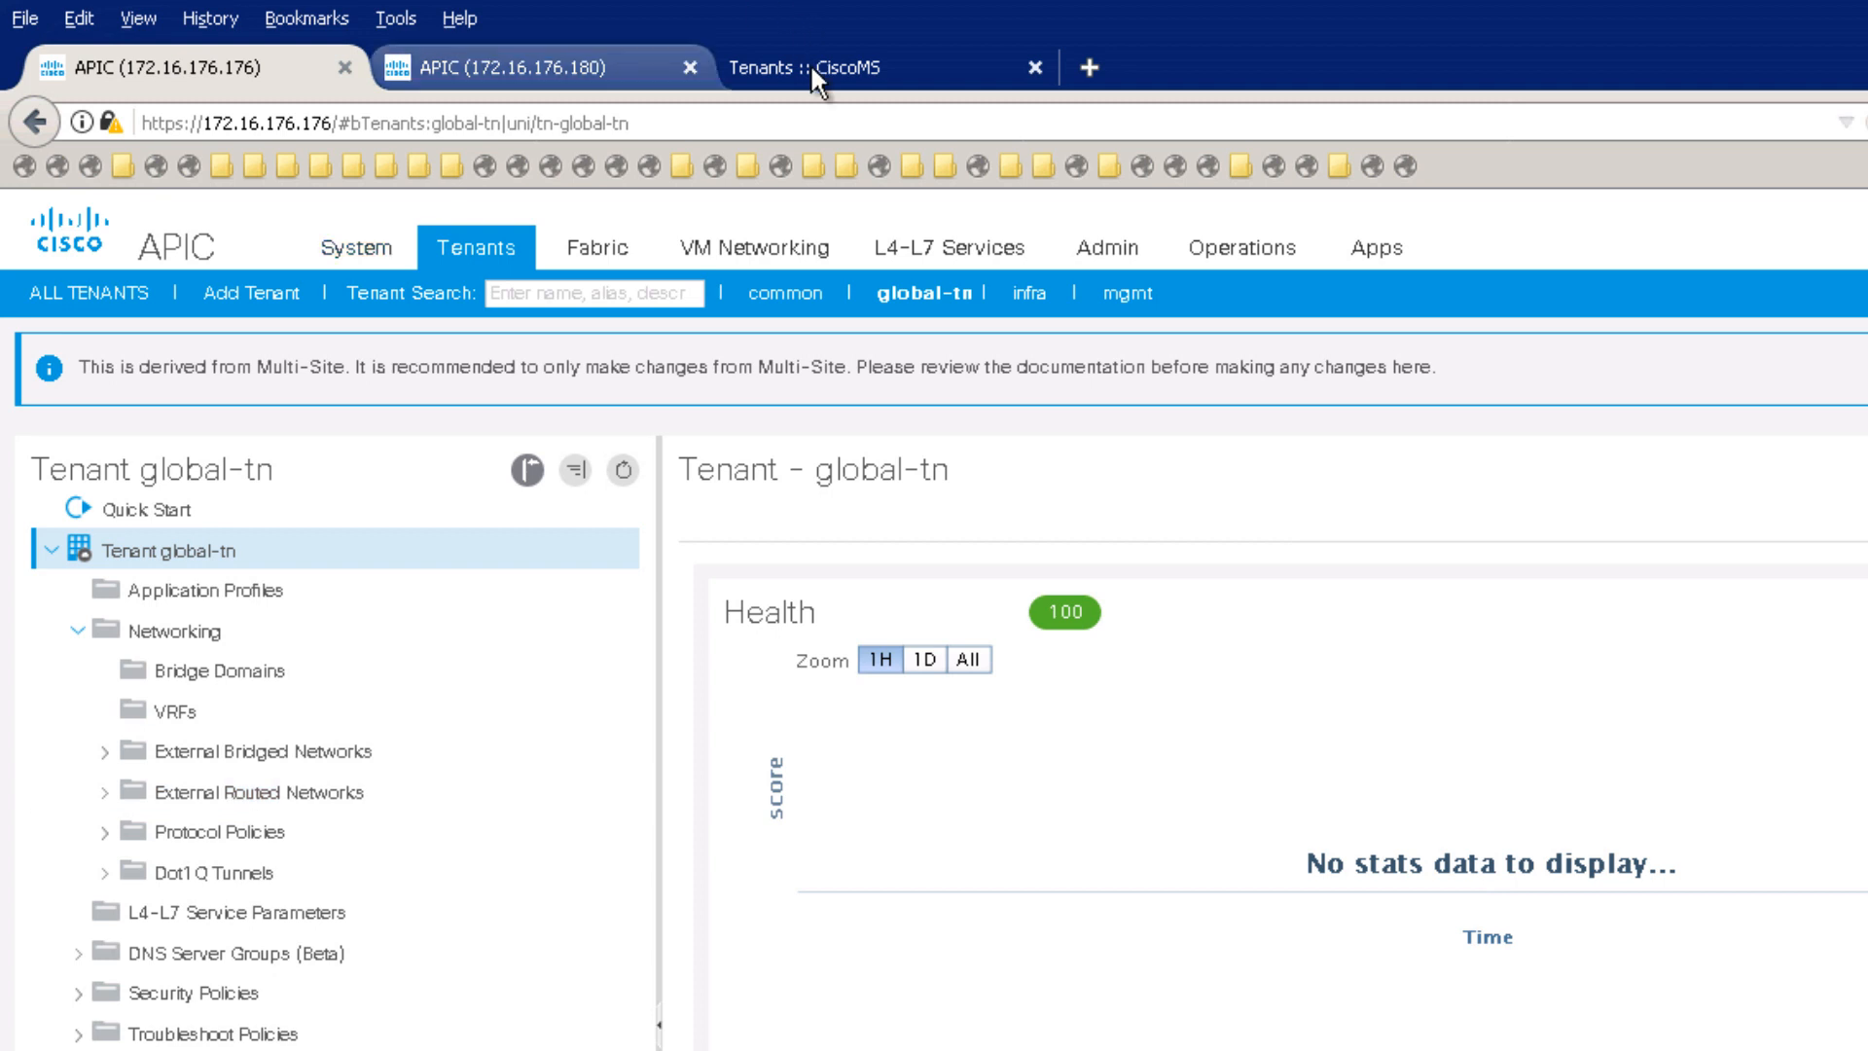
pyautogui.click(835, 55)
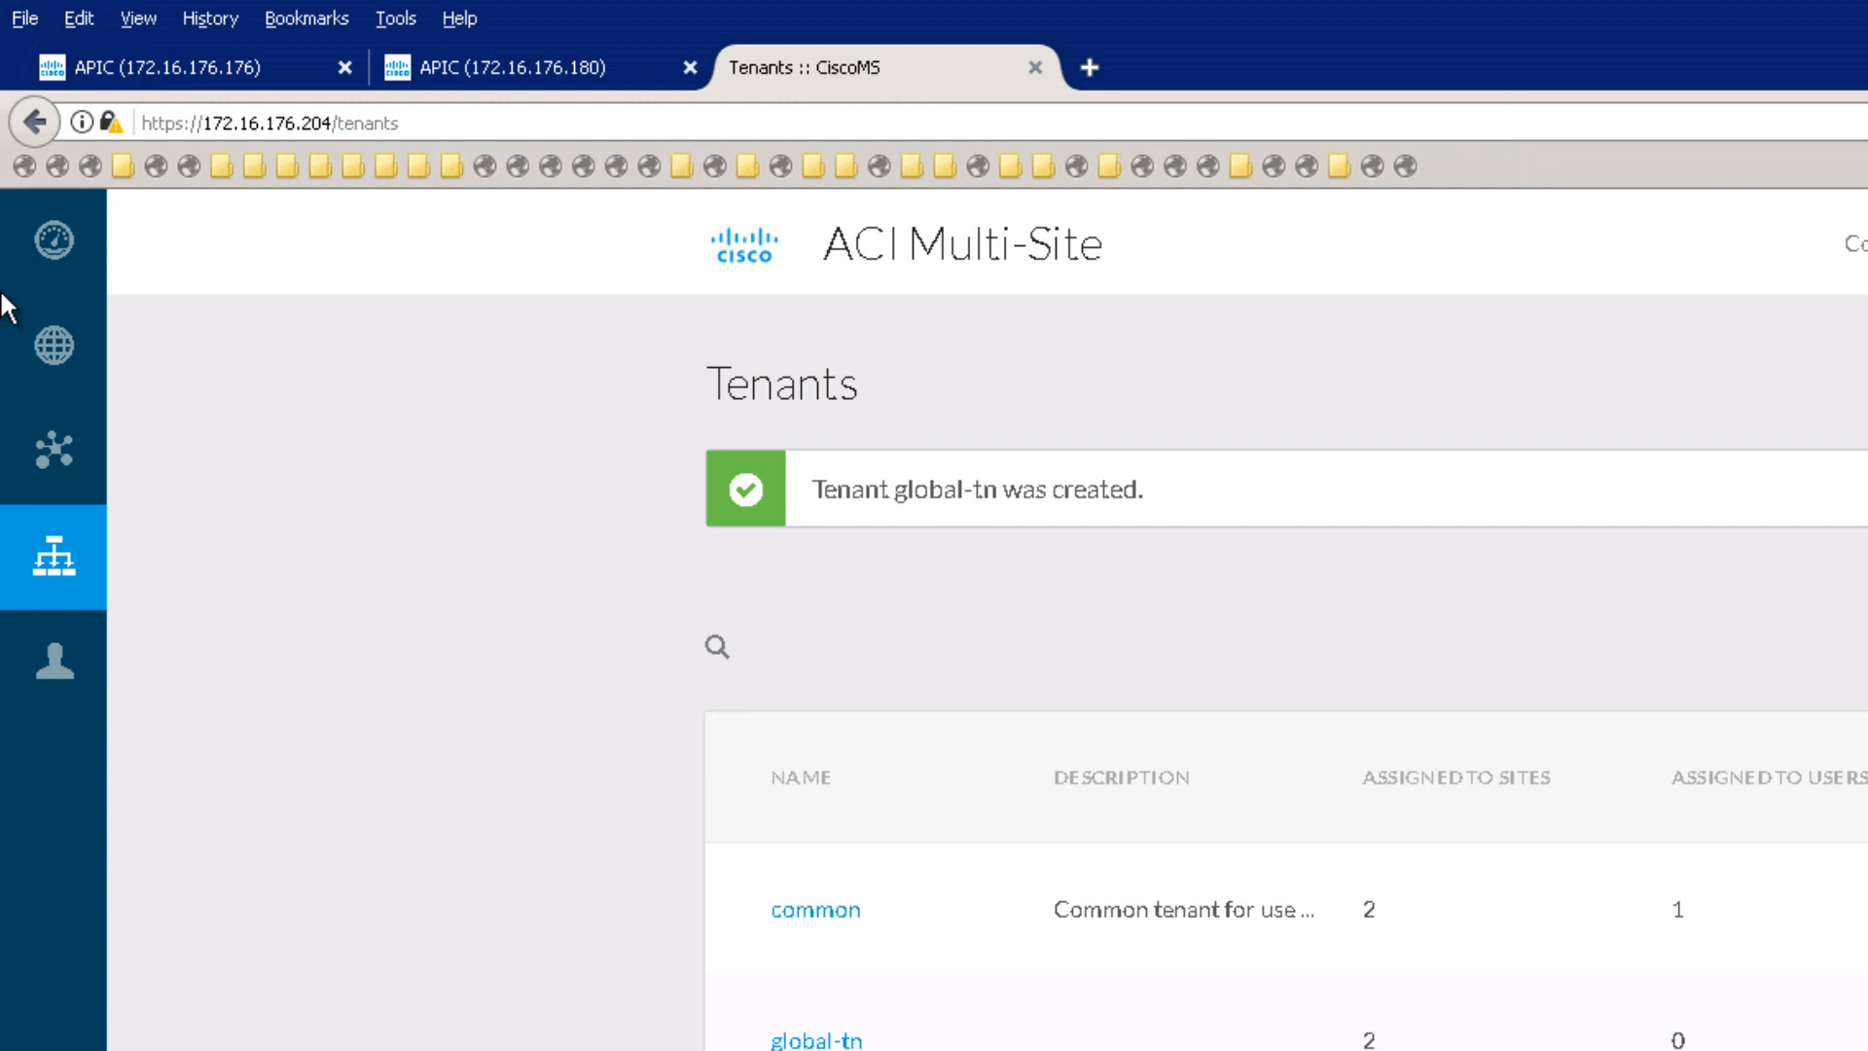
# Step: Create the first schema and name it stretched-EPG-BD-VRF
pyautogui.moveTo(50, 346)
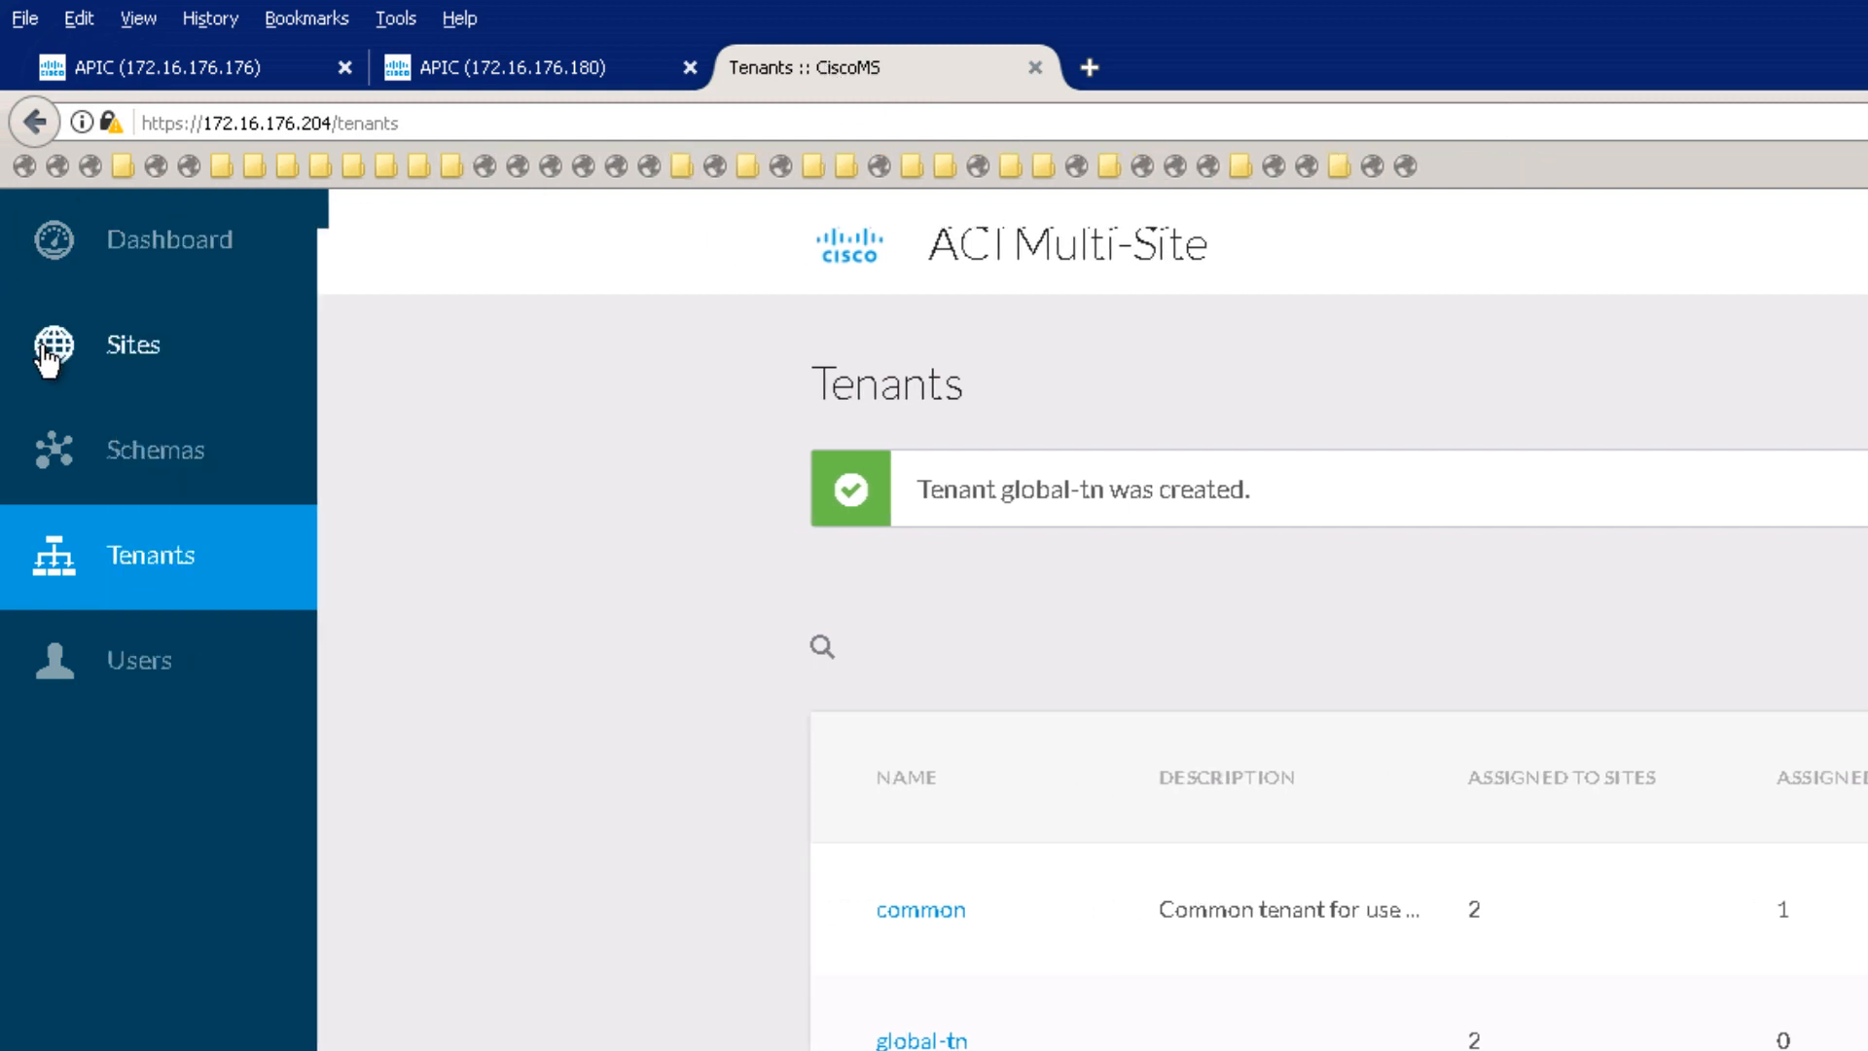
pyautogui.click(161, 465)
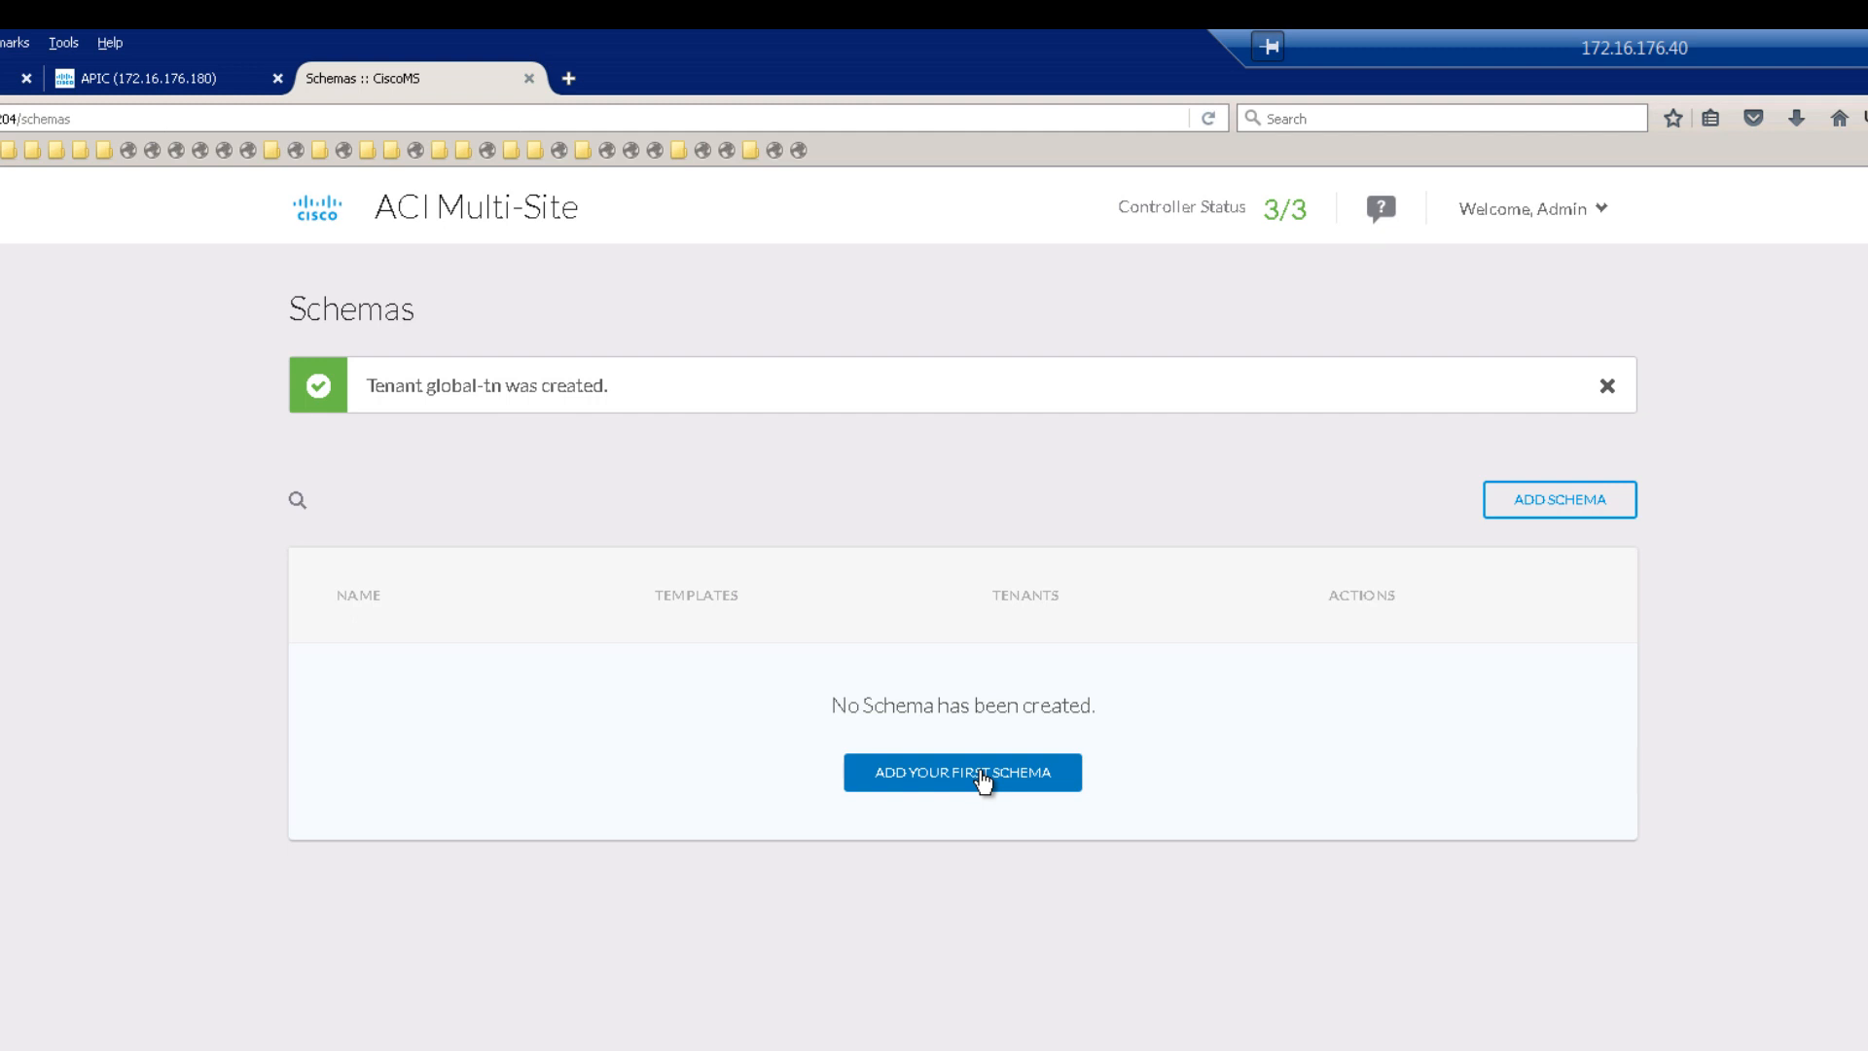
pyautogui.click(983, 776)
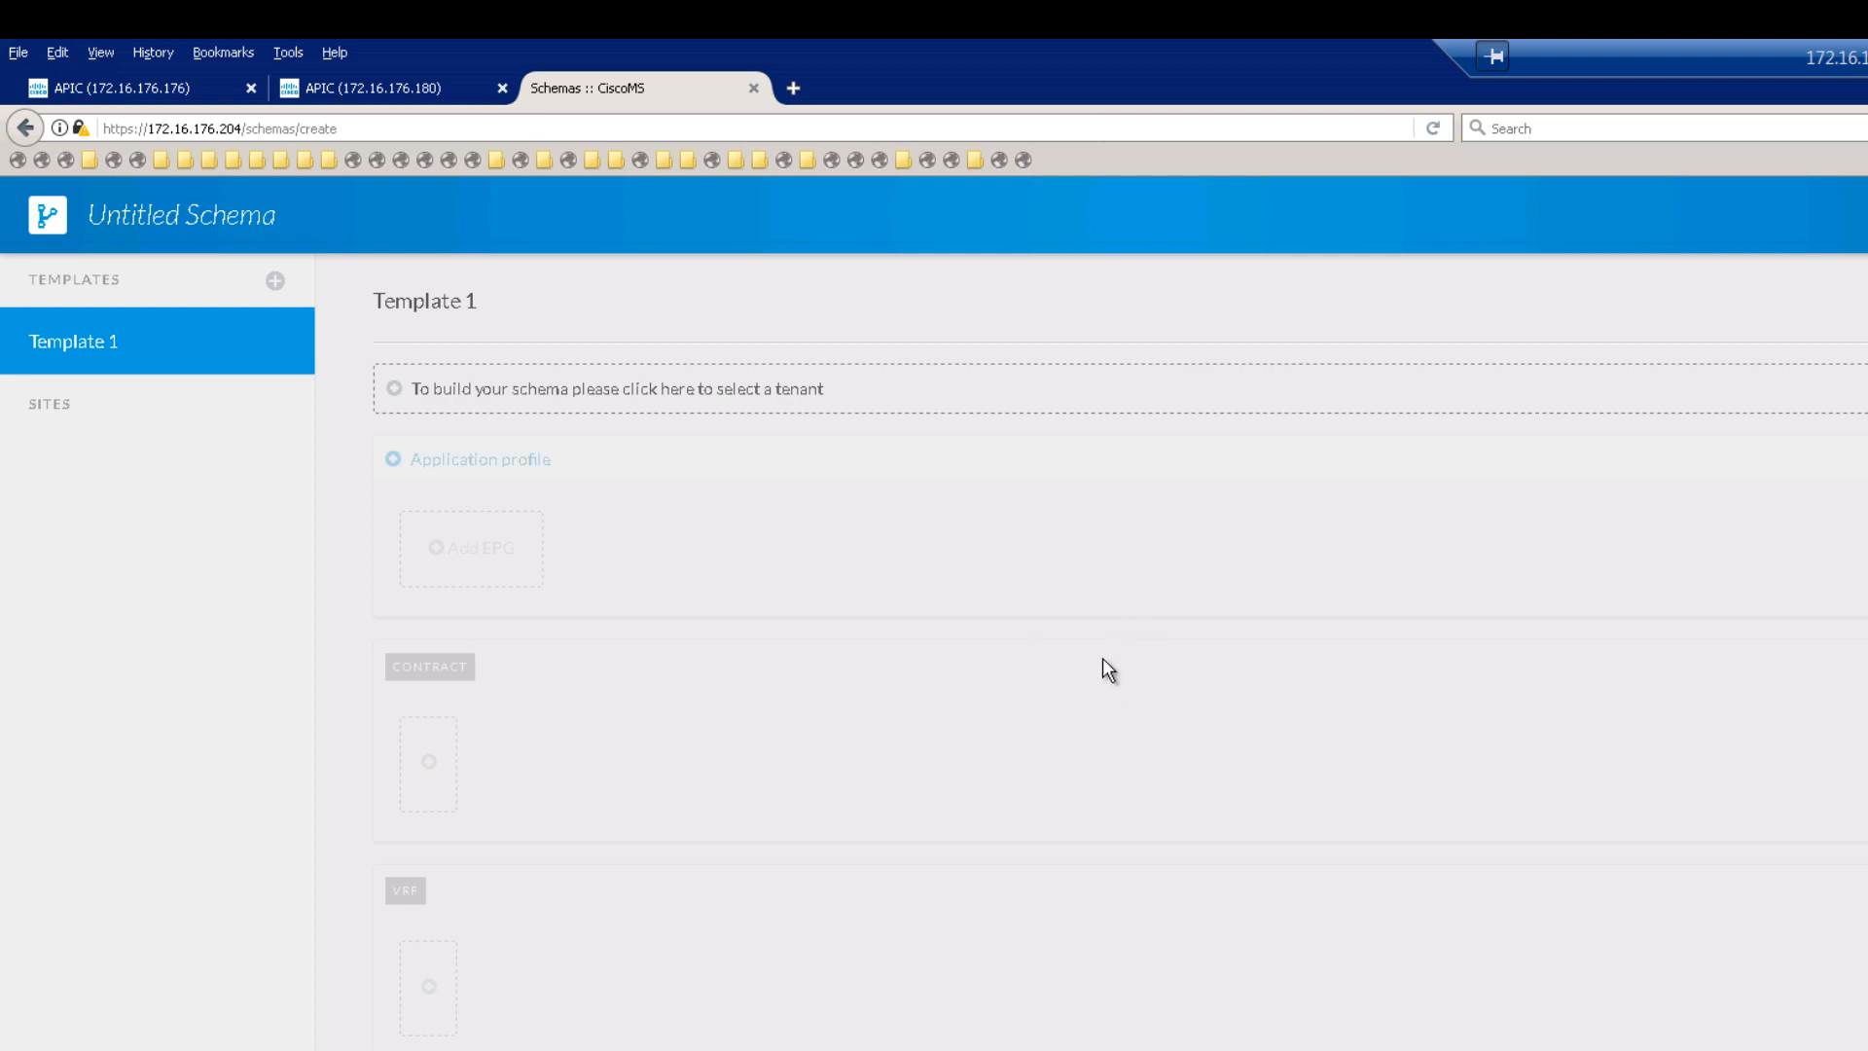
pyautogui.click(297, 219)
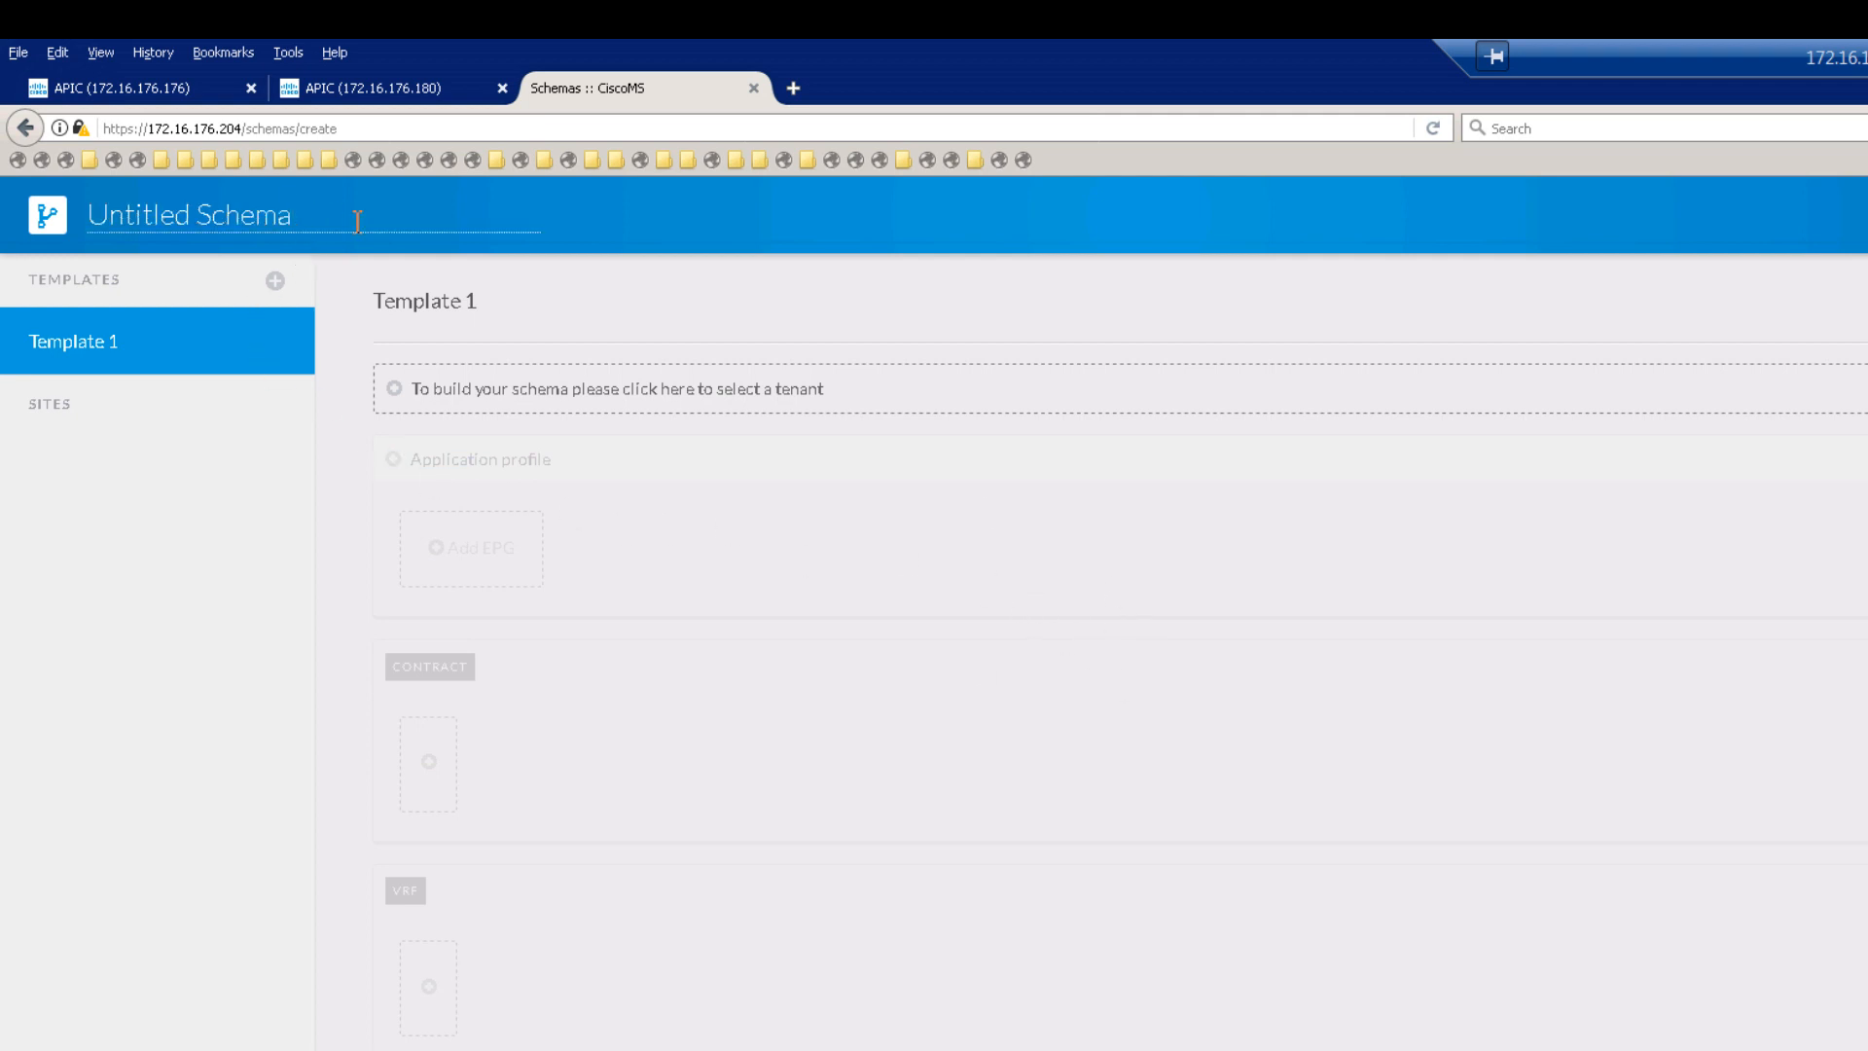
pyautogui.moveTo(358, 221); pyautogui.dragTo(23, 228)
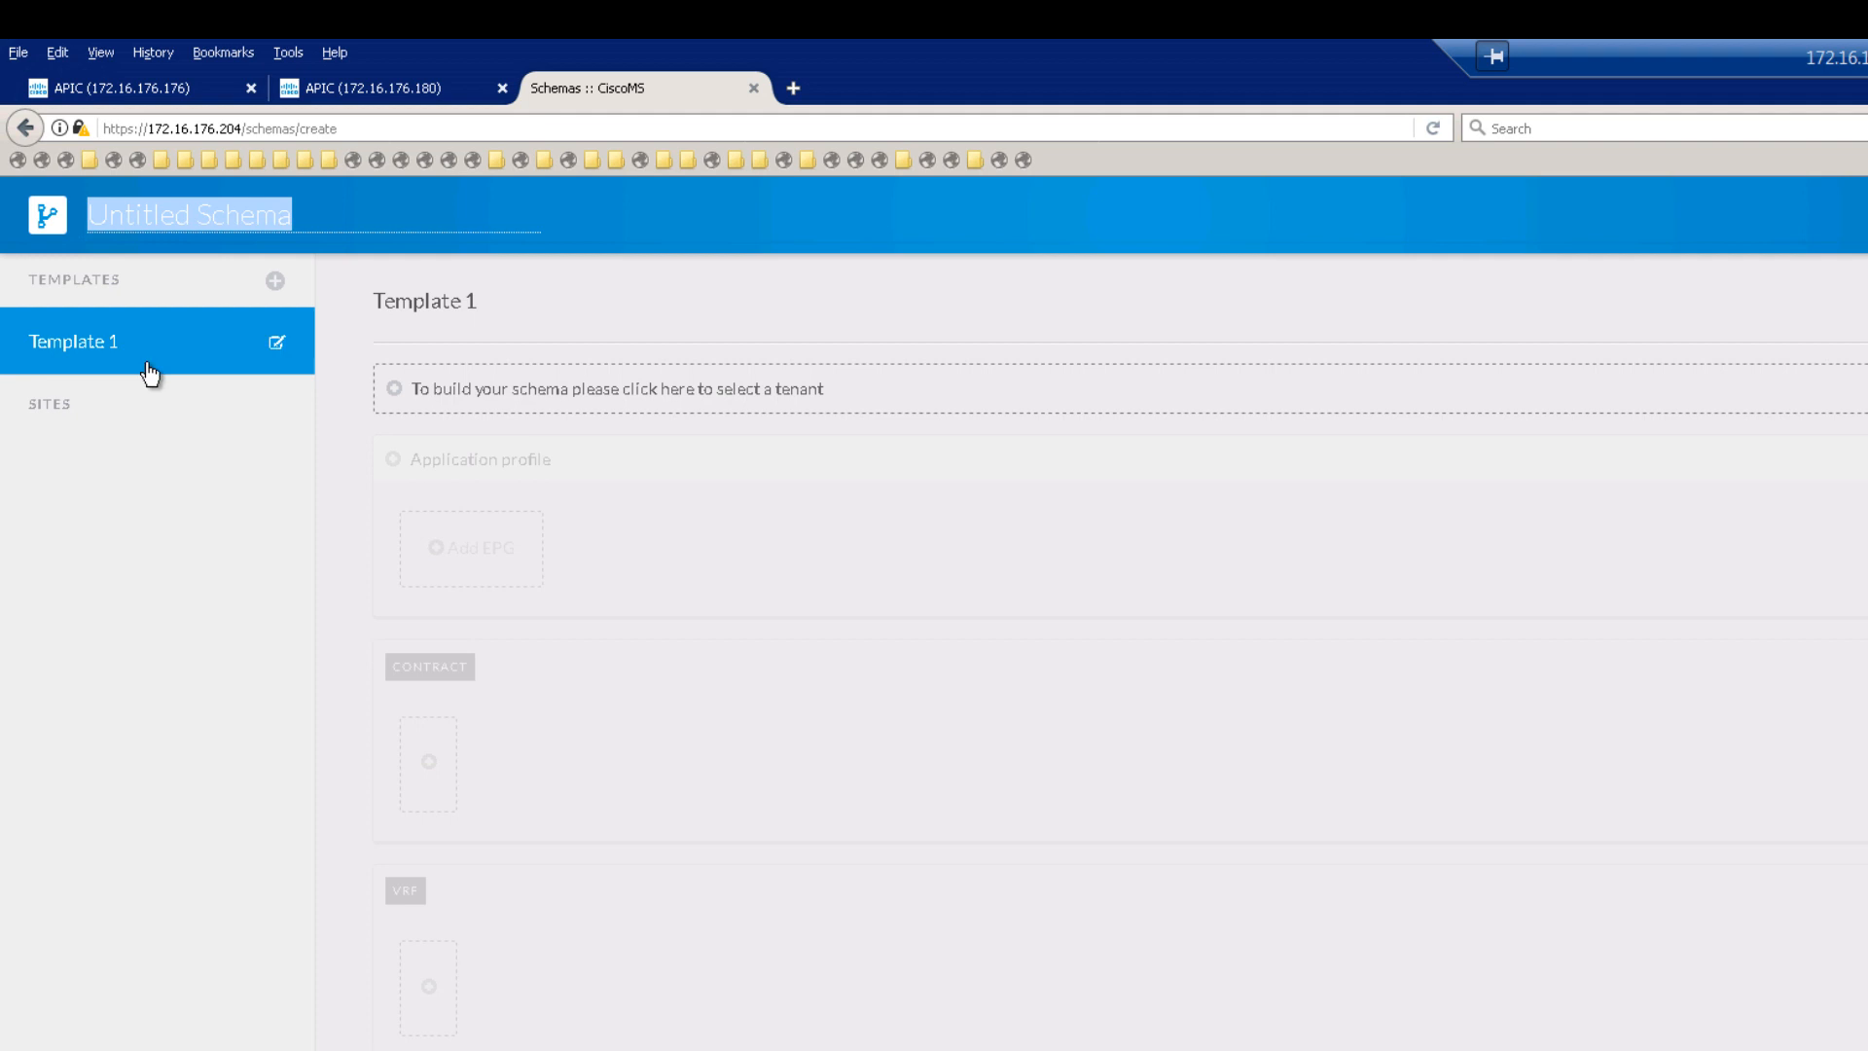
pyautogui.write('stre')
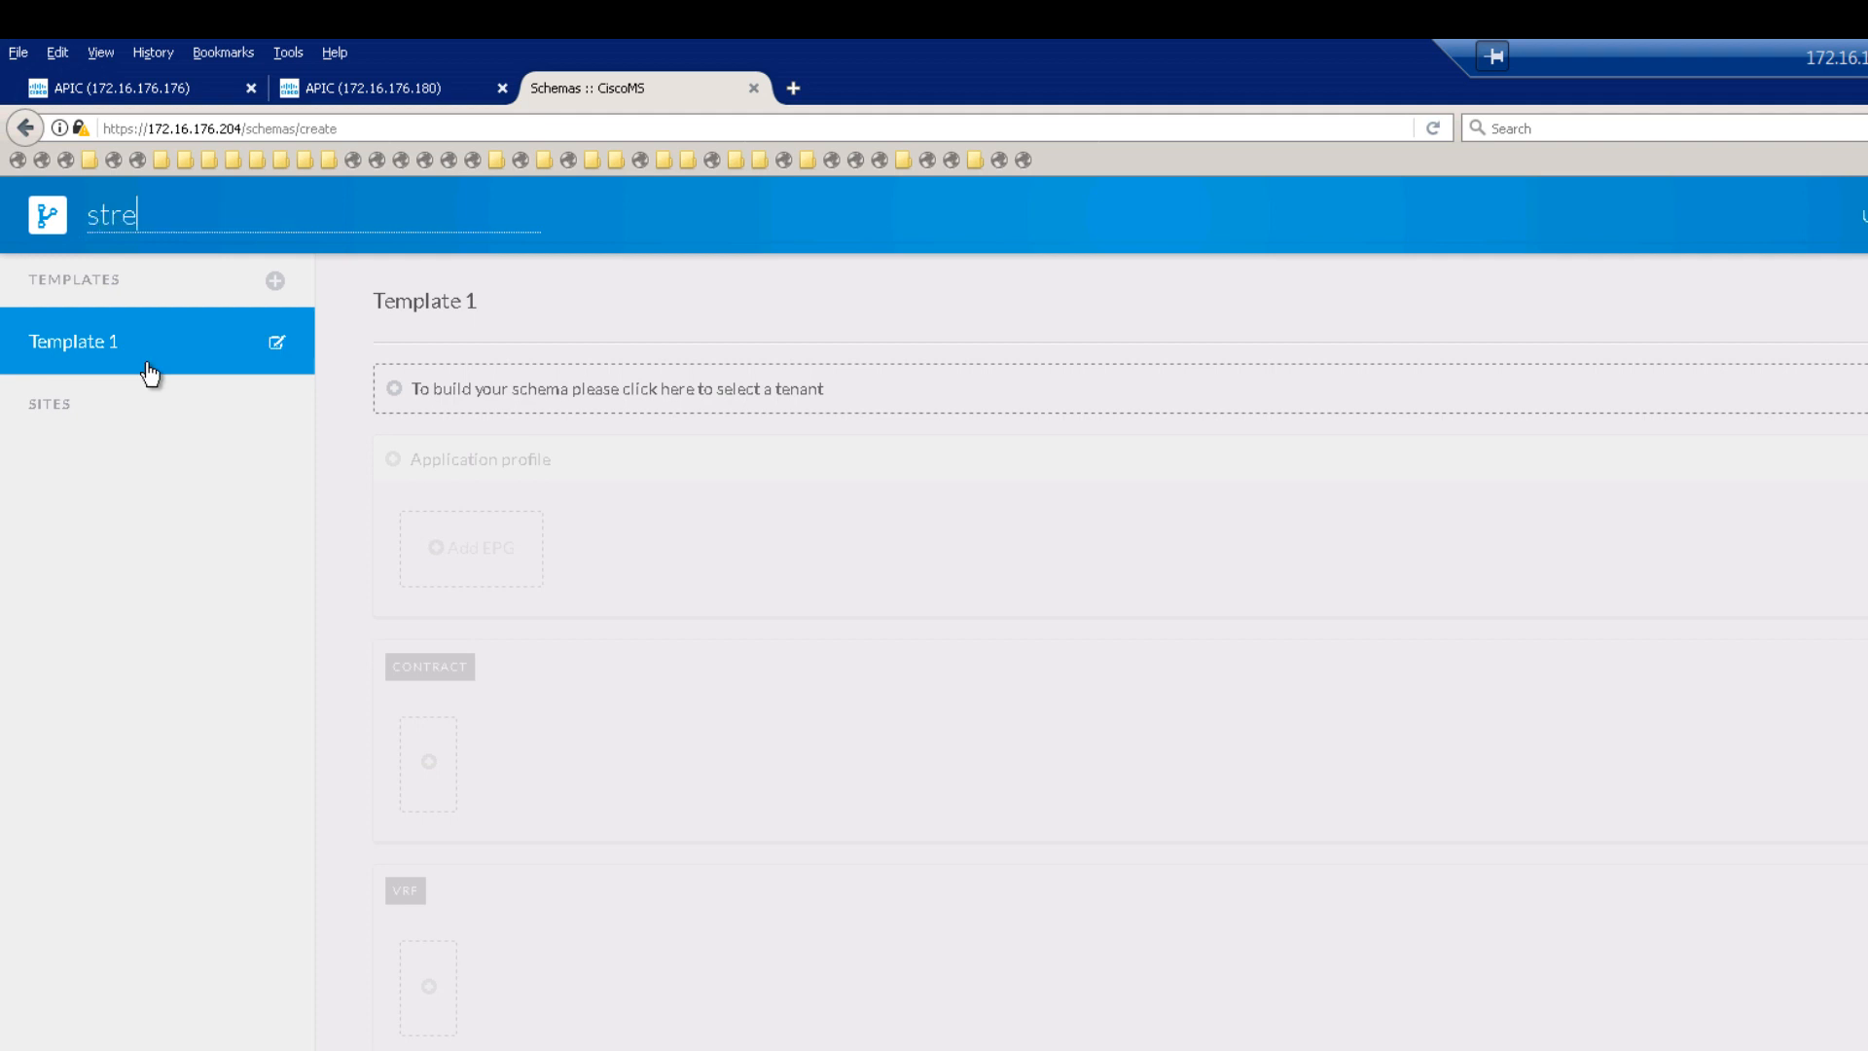
pyautogui.write('tched-EPG-BD-VRF')
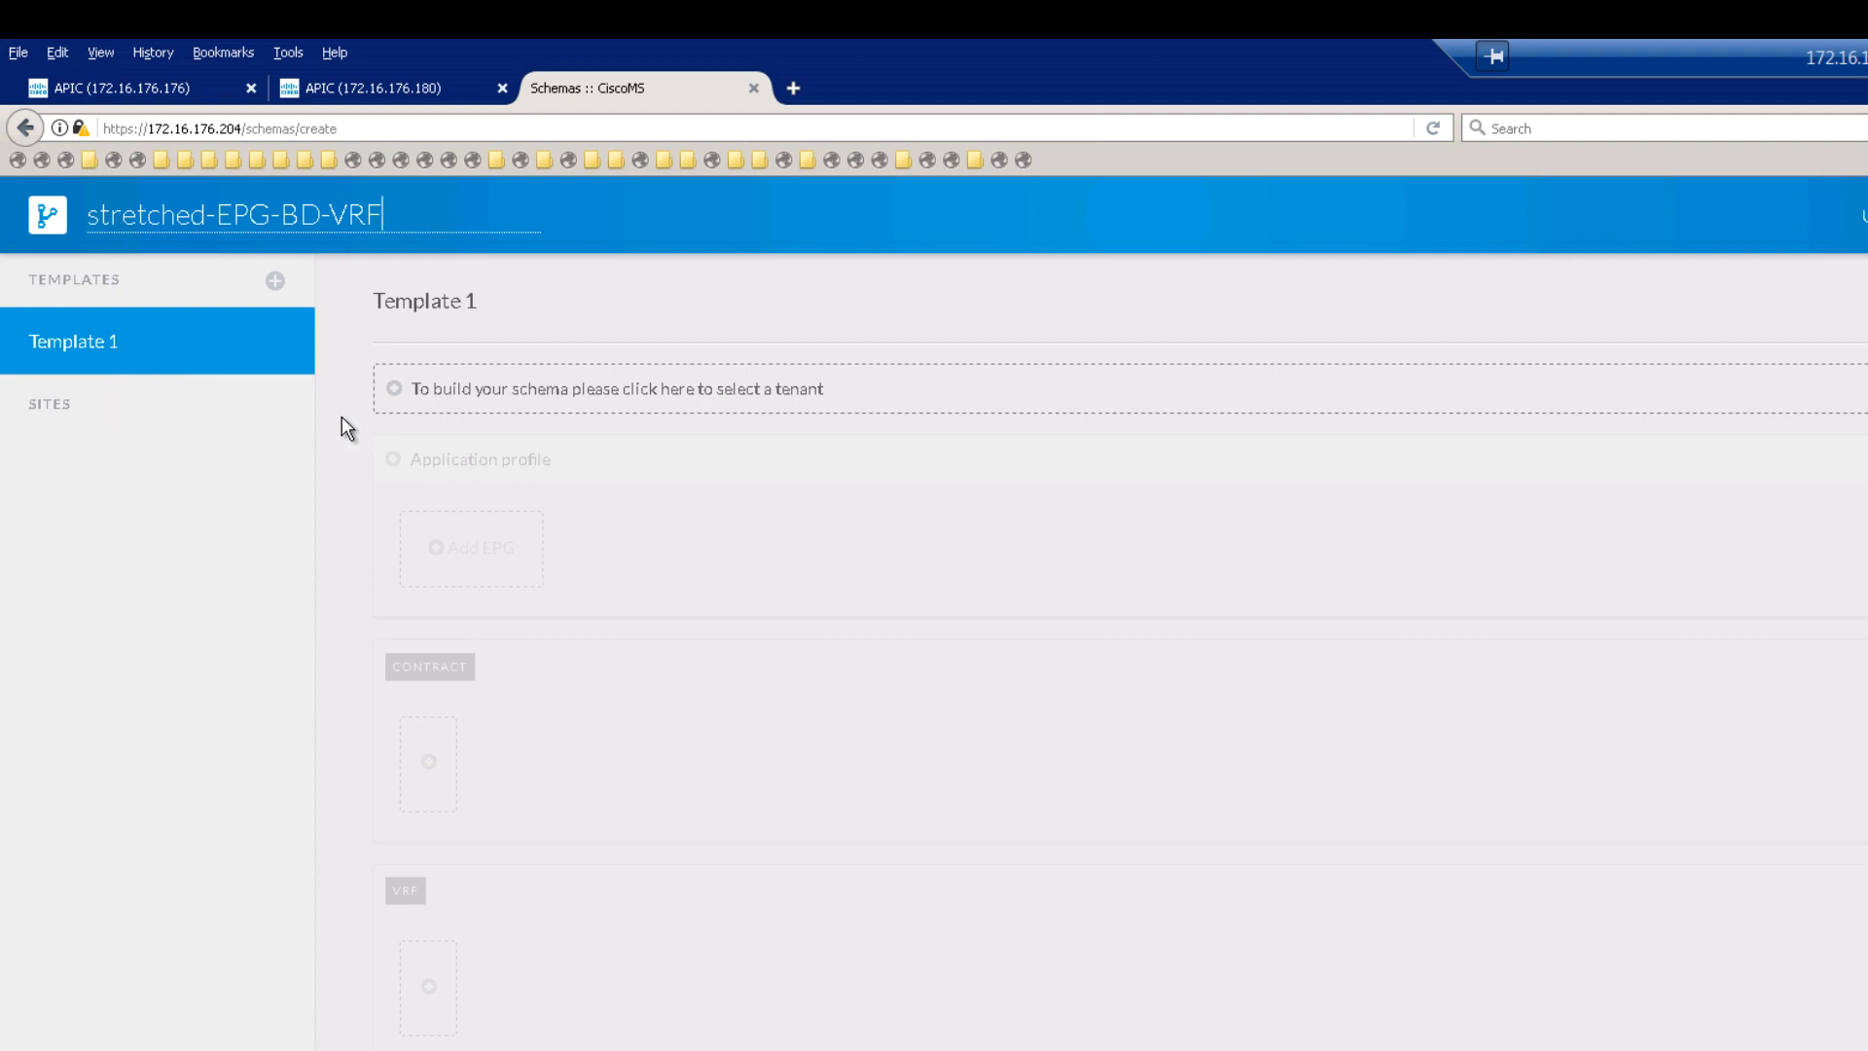
pyautogui.click(276, 345)
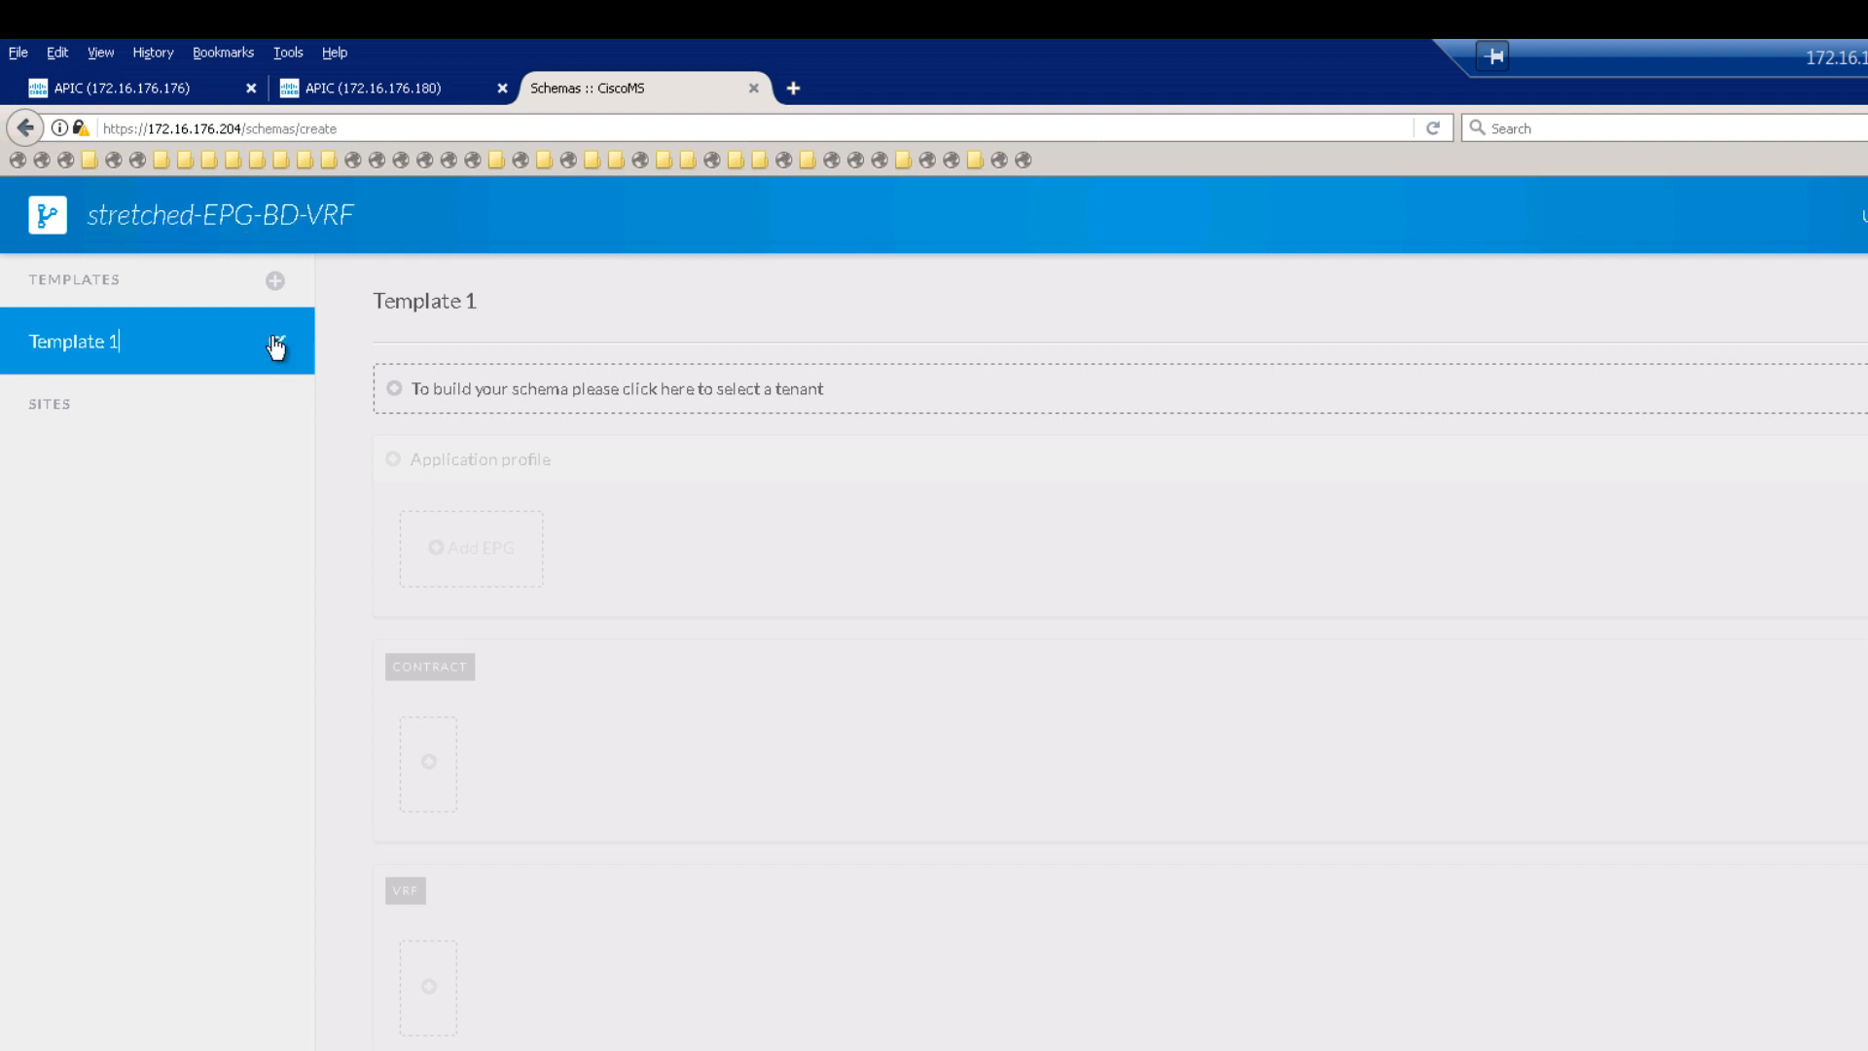
# Step: Rename the schema's template to temp-stretched-pol
pyautogui.tripleClick(124, 345)
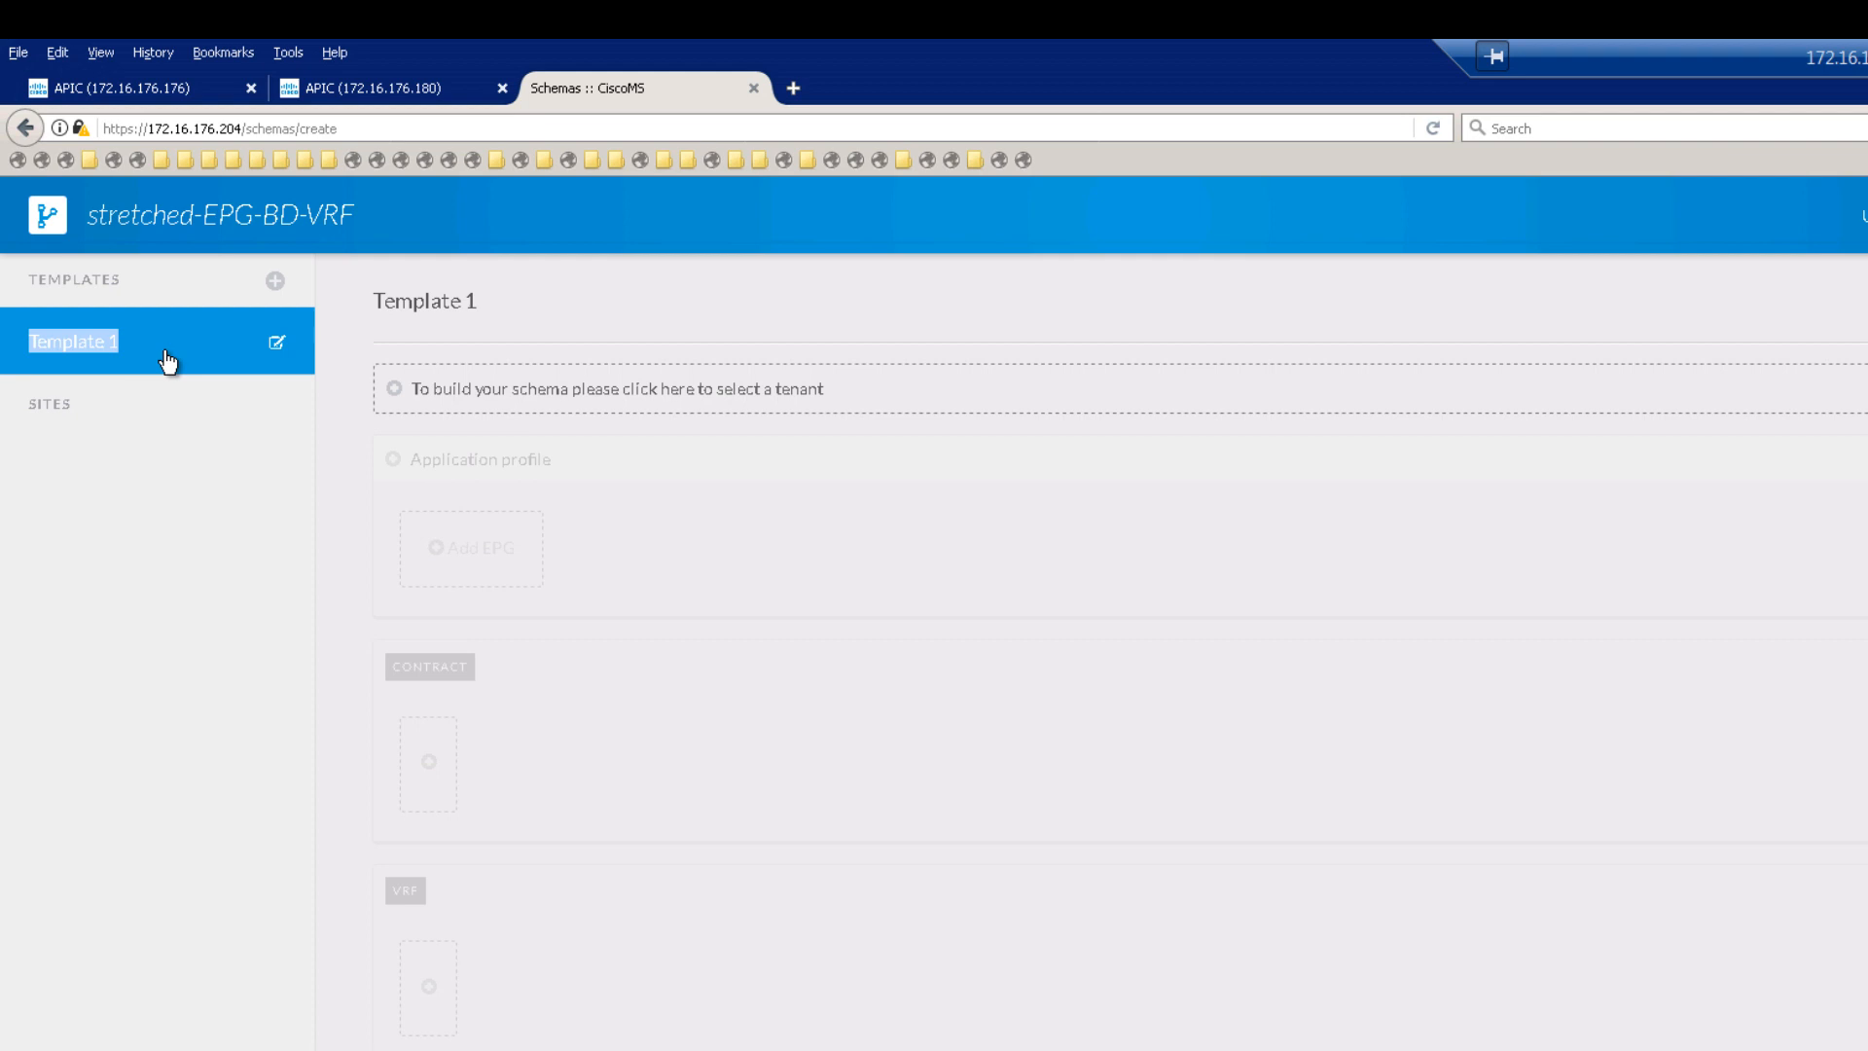
pyautogui.click(277, 347)
pyautogui.write('temp-str')
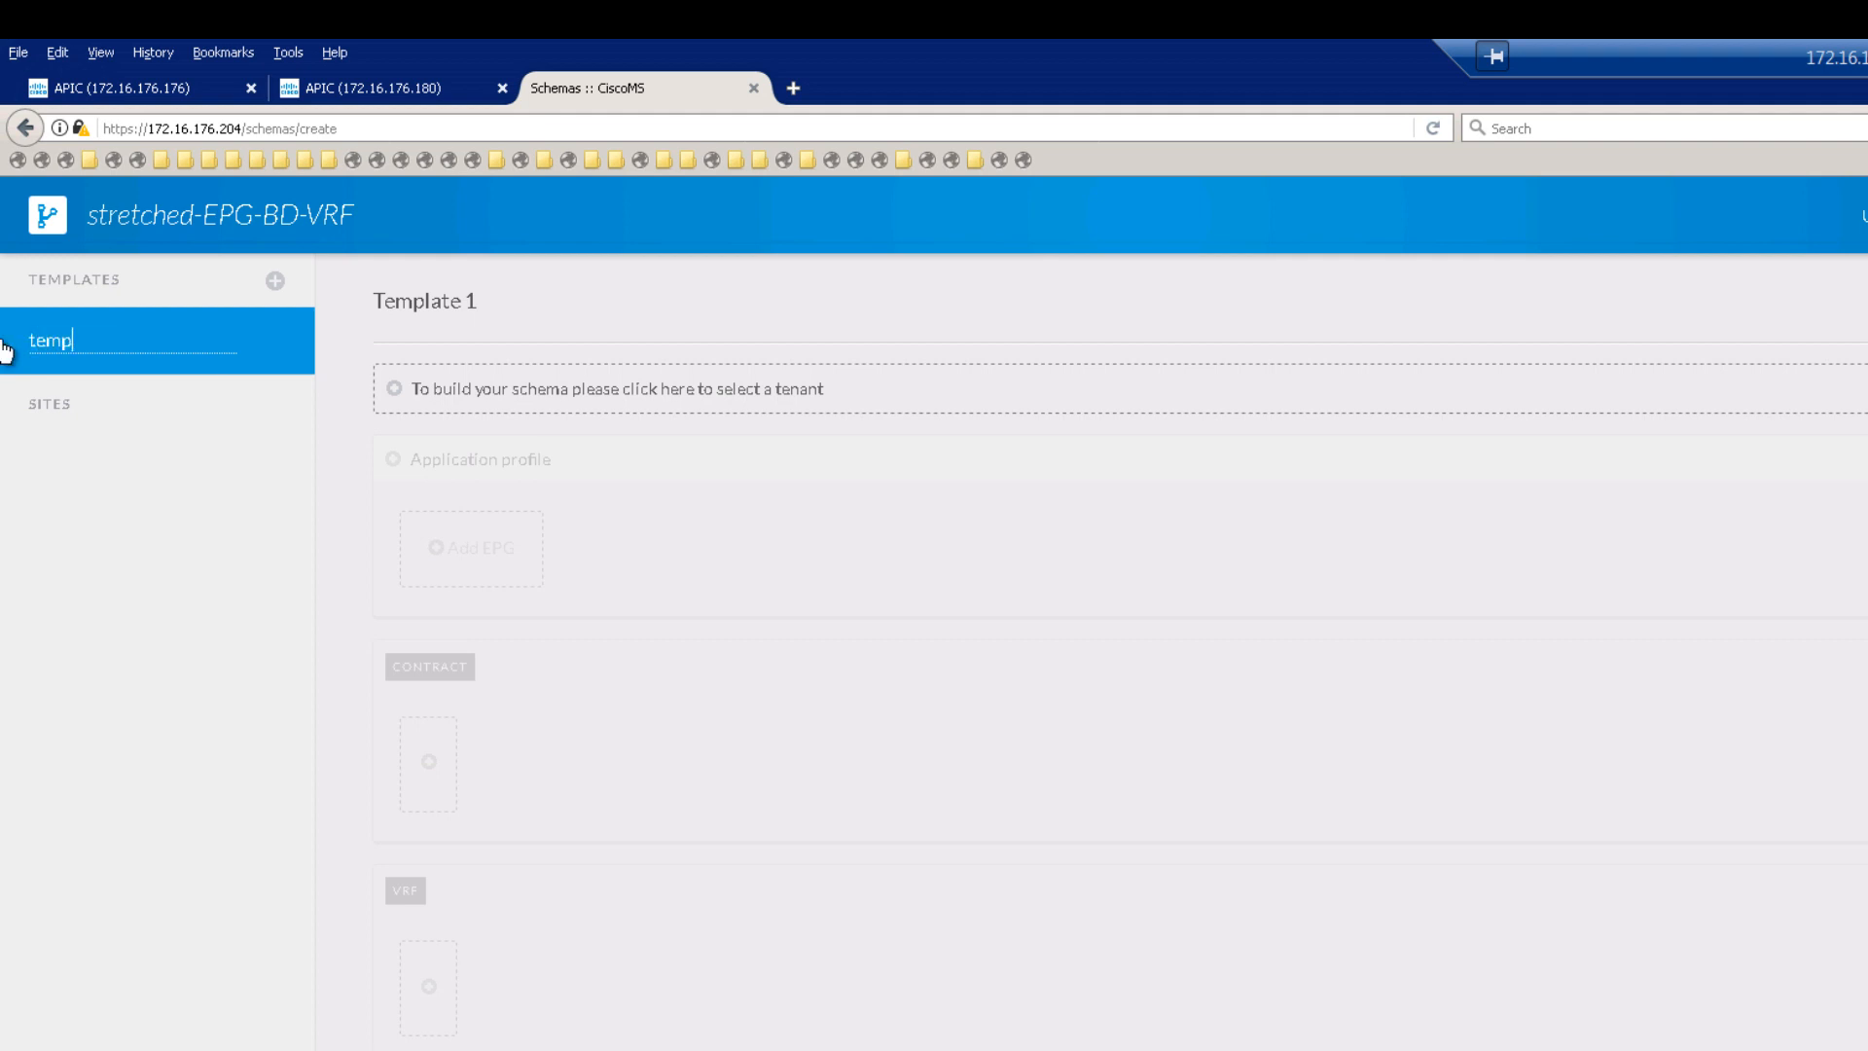
pyautogui.write('etched-pol')
# Step: Set the template's tenant to global-tn and add application profile App1
pyautogui.click(548, 392)
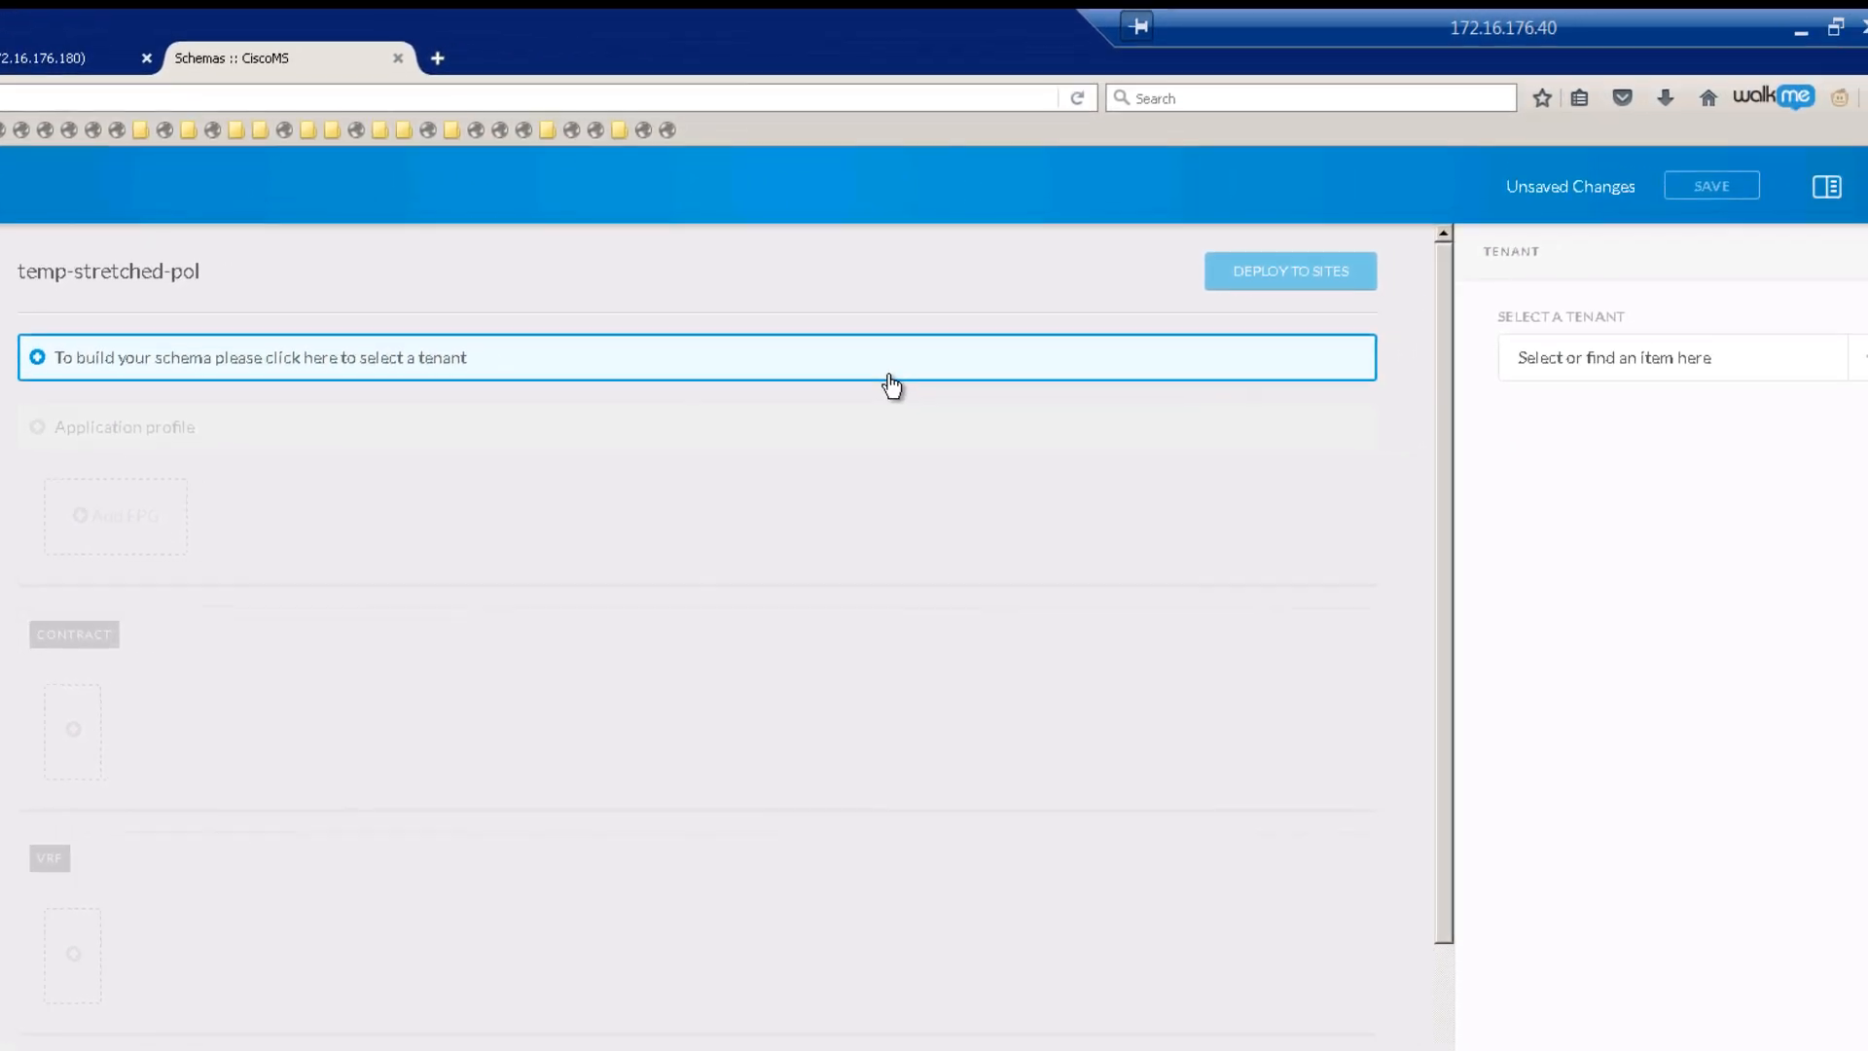
pyautogui.click(1616, 360)
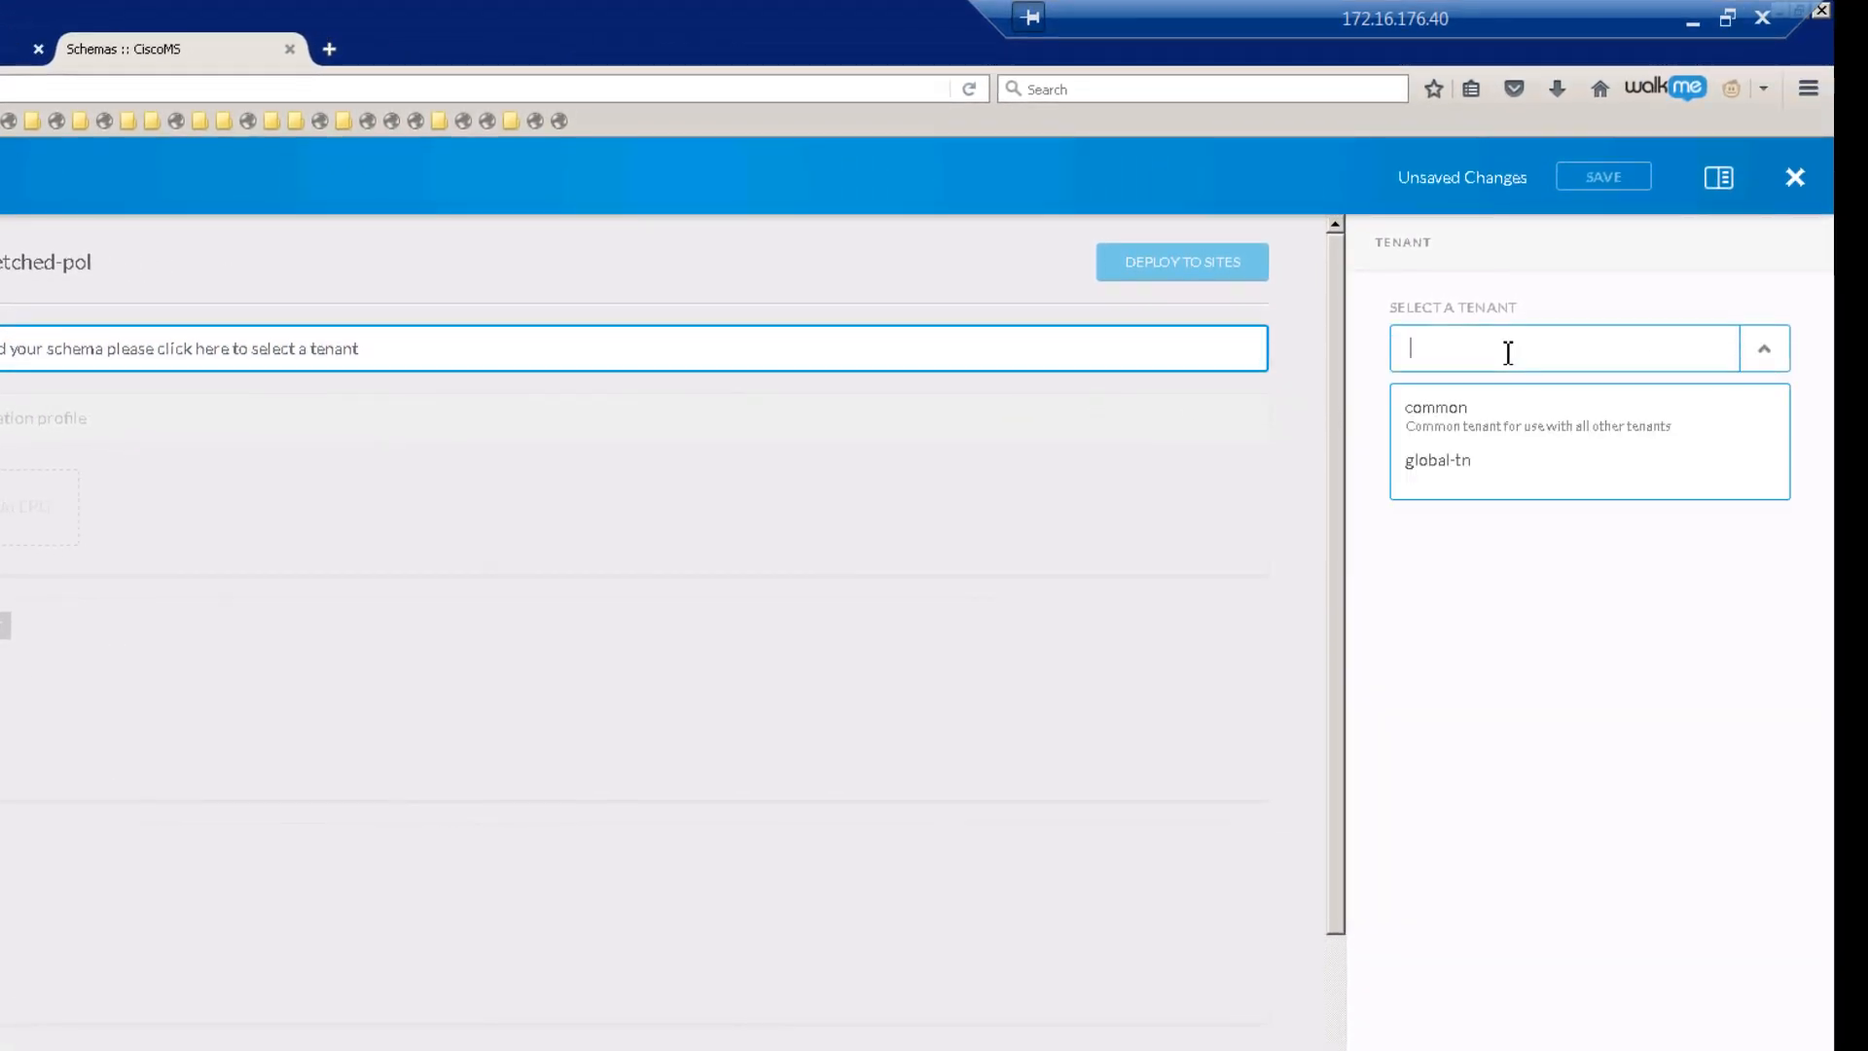
pyautogui.click(1447, 464)
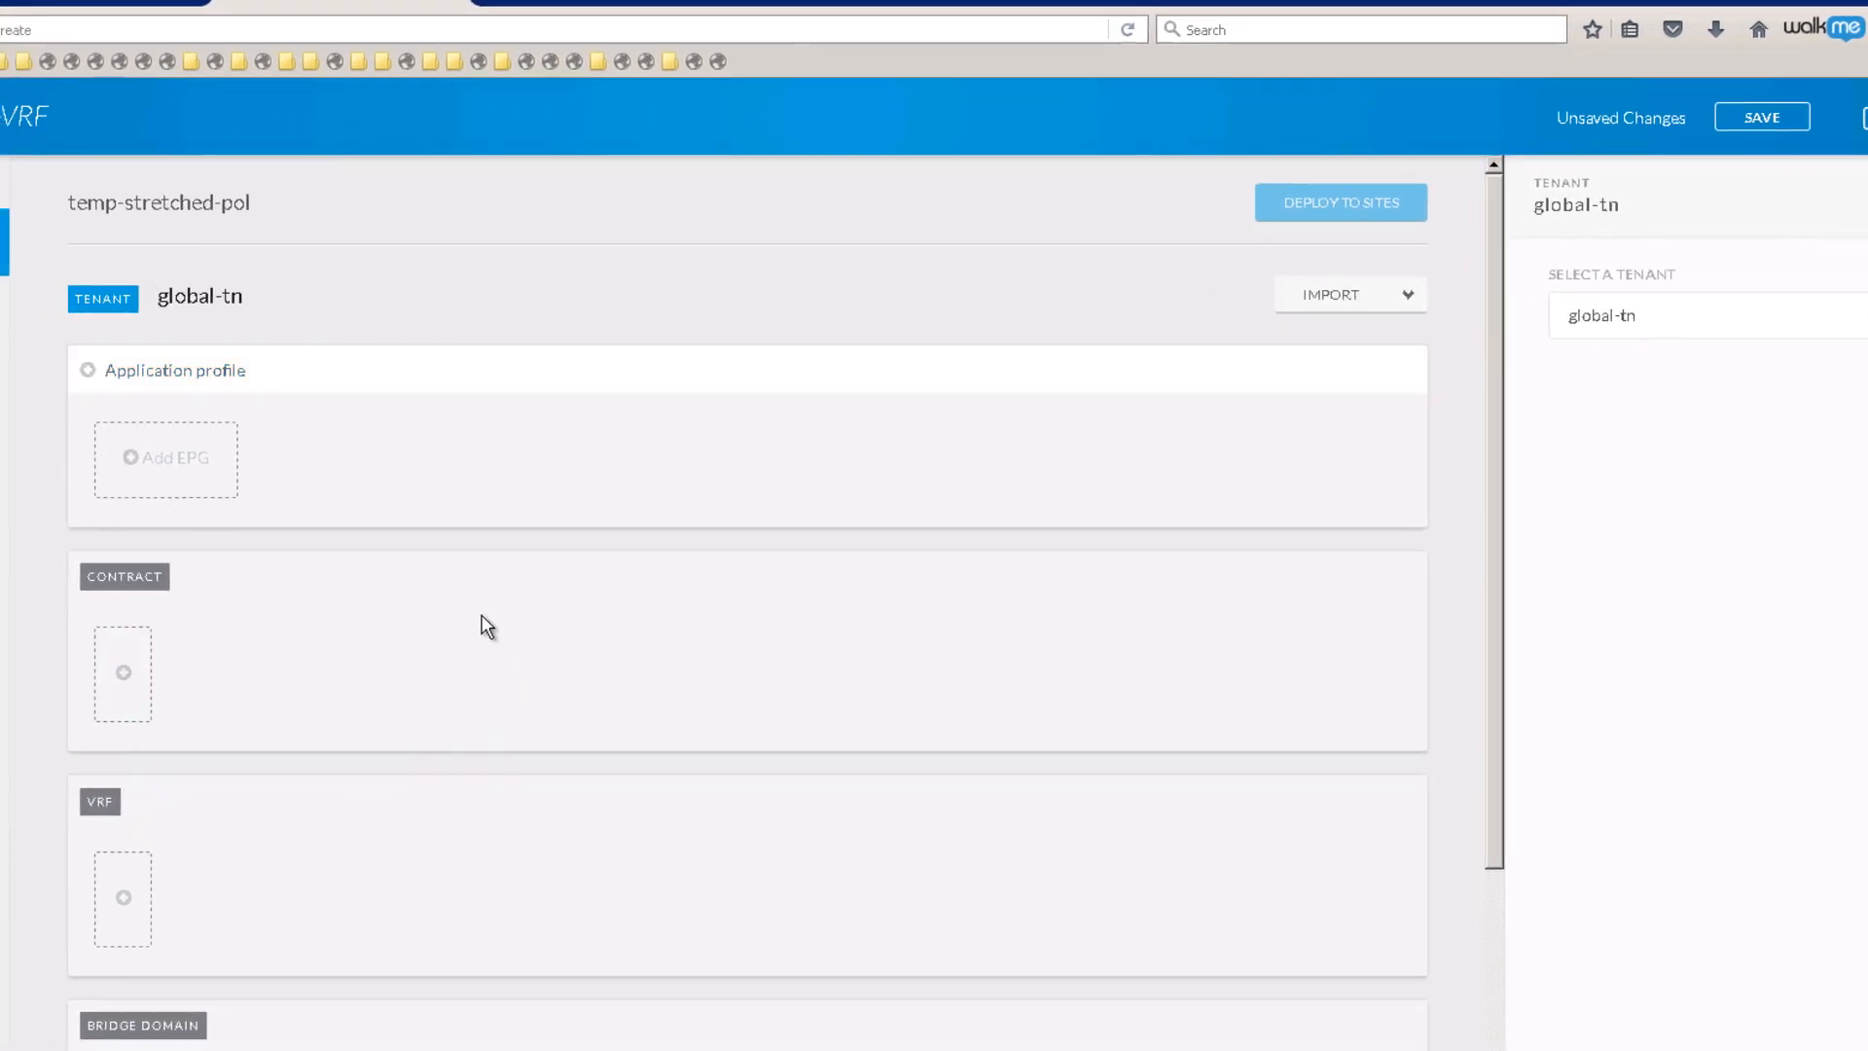
pyautogui.click(169, 375)
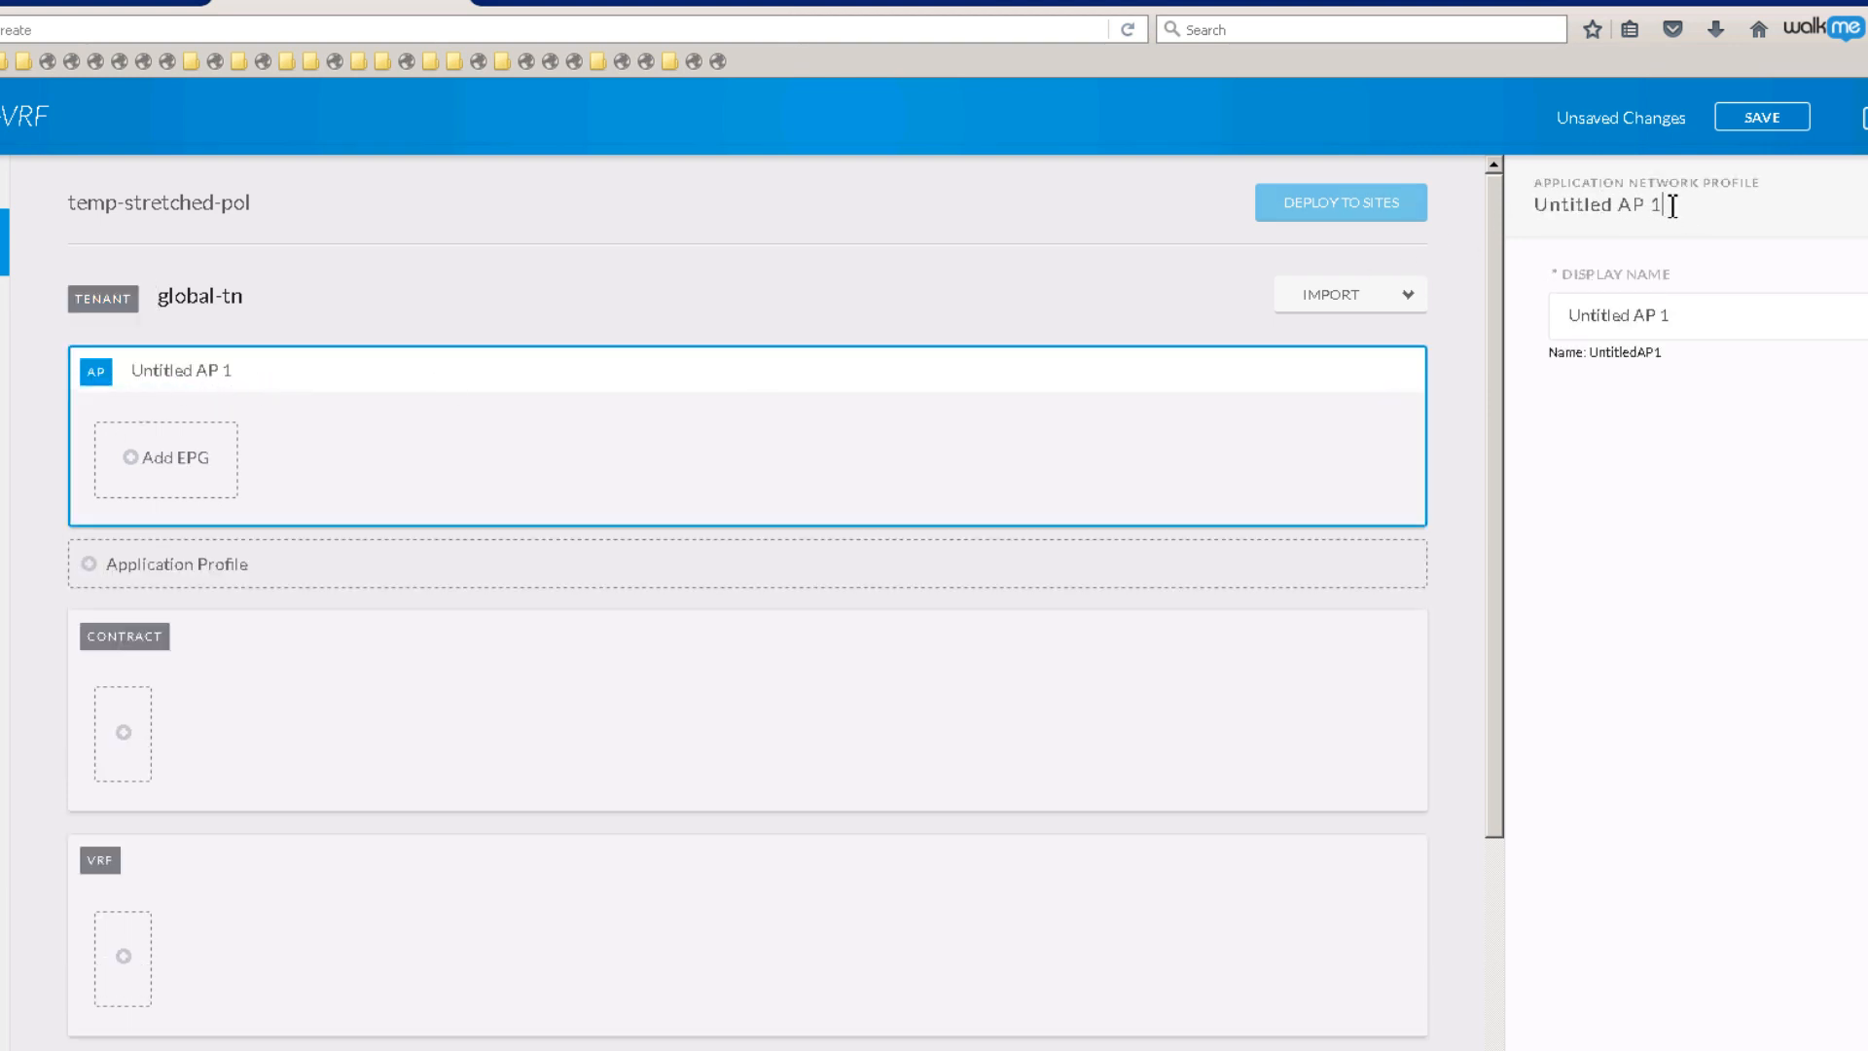
pyautogui.tripleClick(1680, 313)
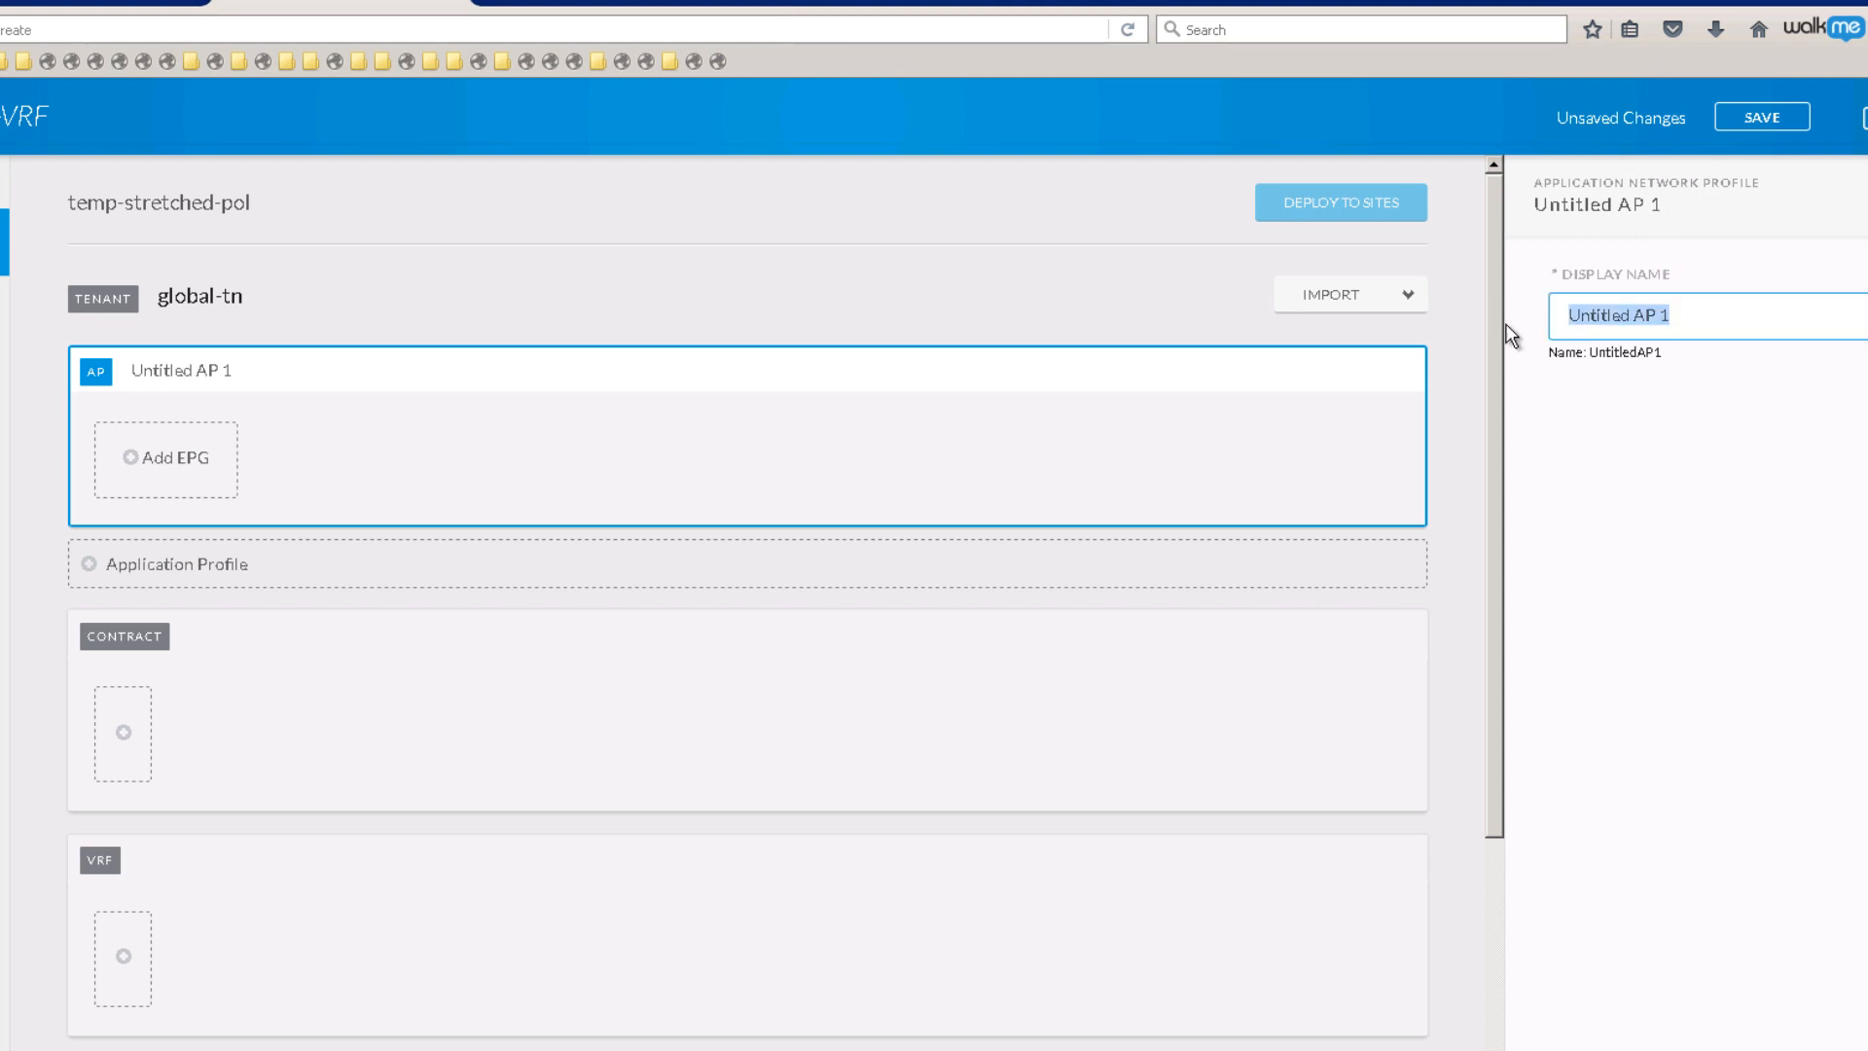
pyautogui.write('App1')
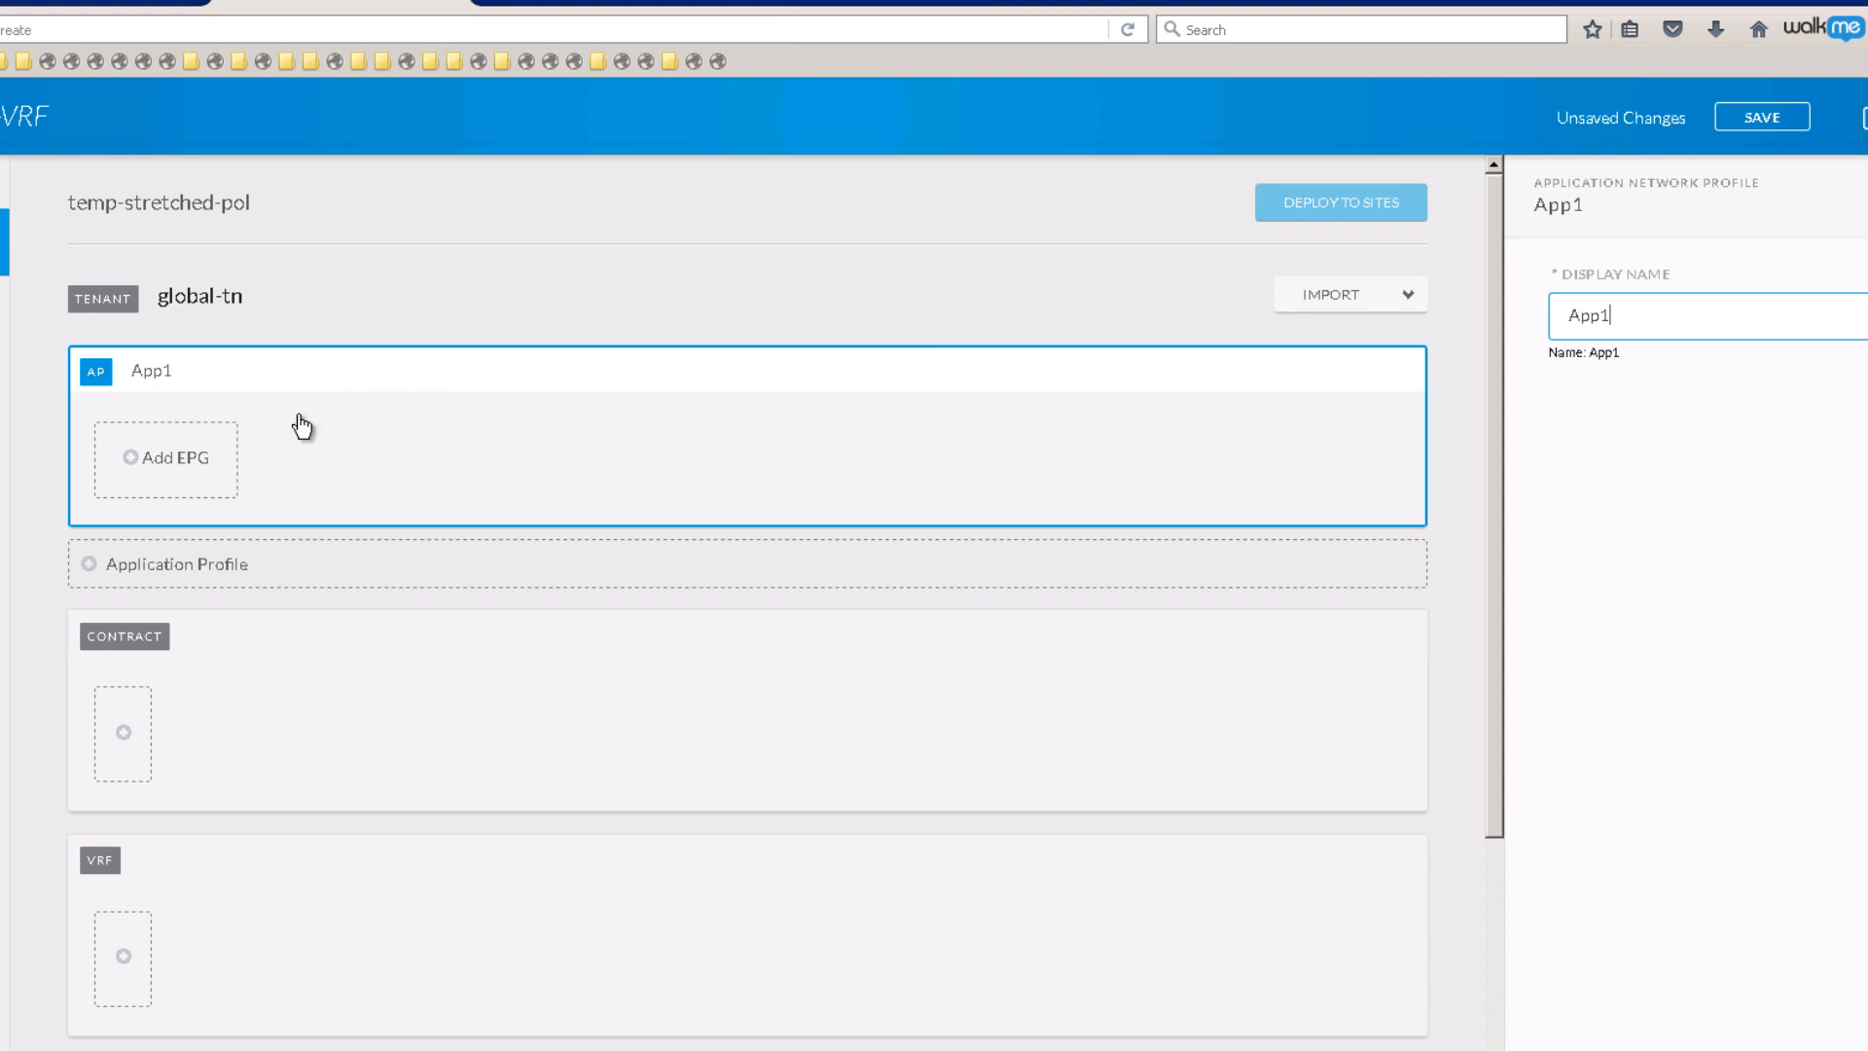
# Step: Add a new EPG to App1 and select its default name for renaming
pyautogui.click(167, 461)
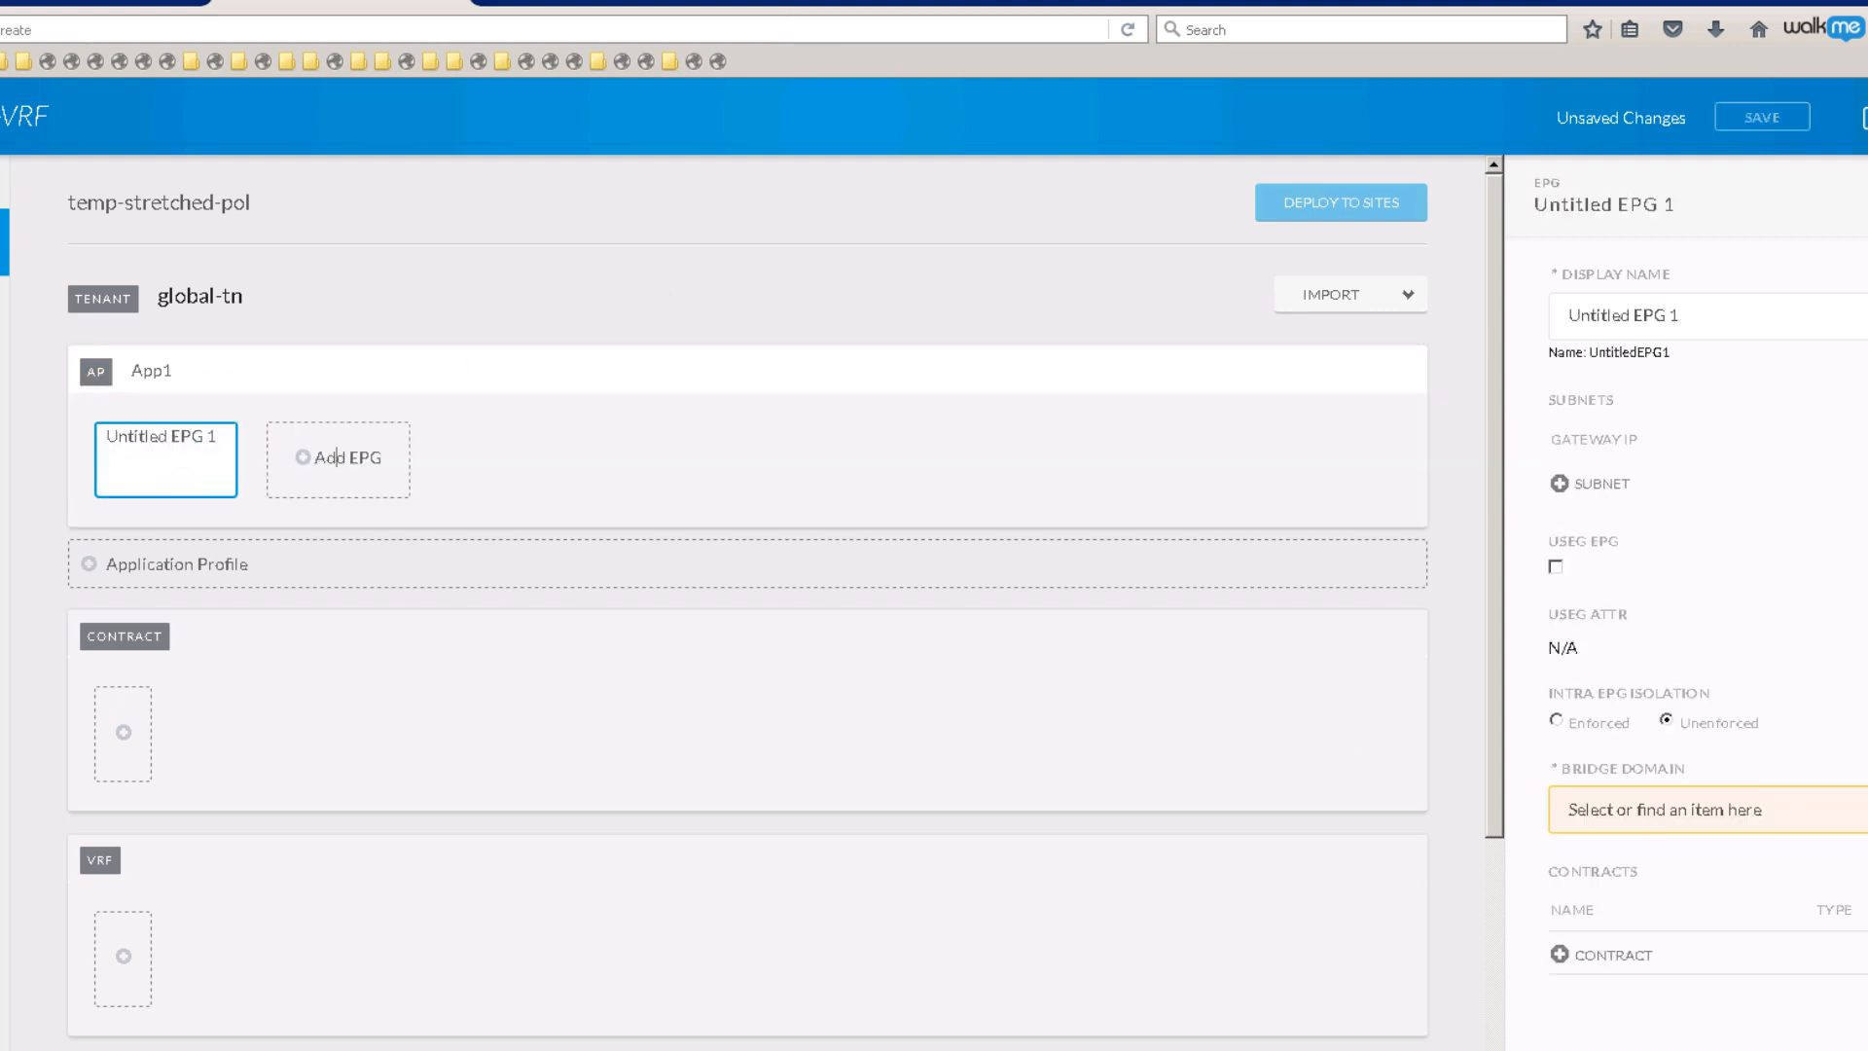
pyautogui.hotkey('alt', 'Tab')
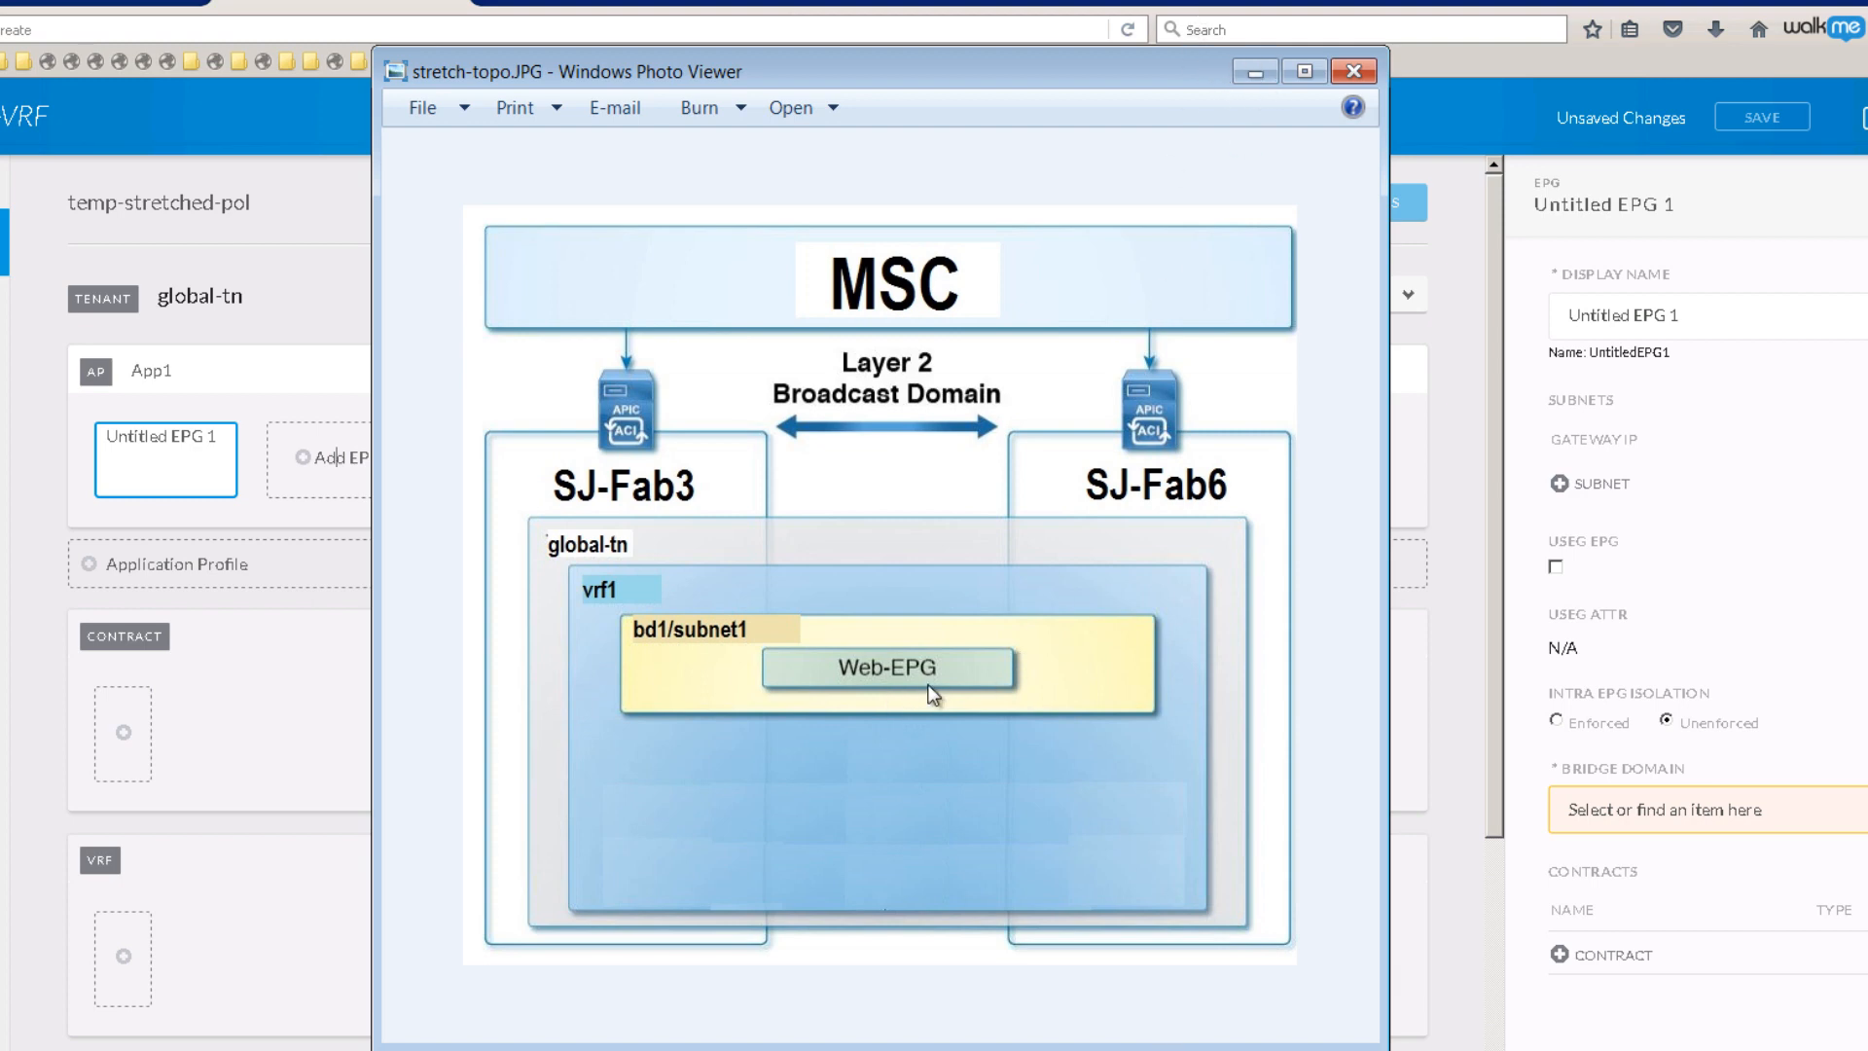
pyautogui.click(1264, 70)
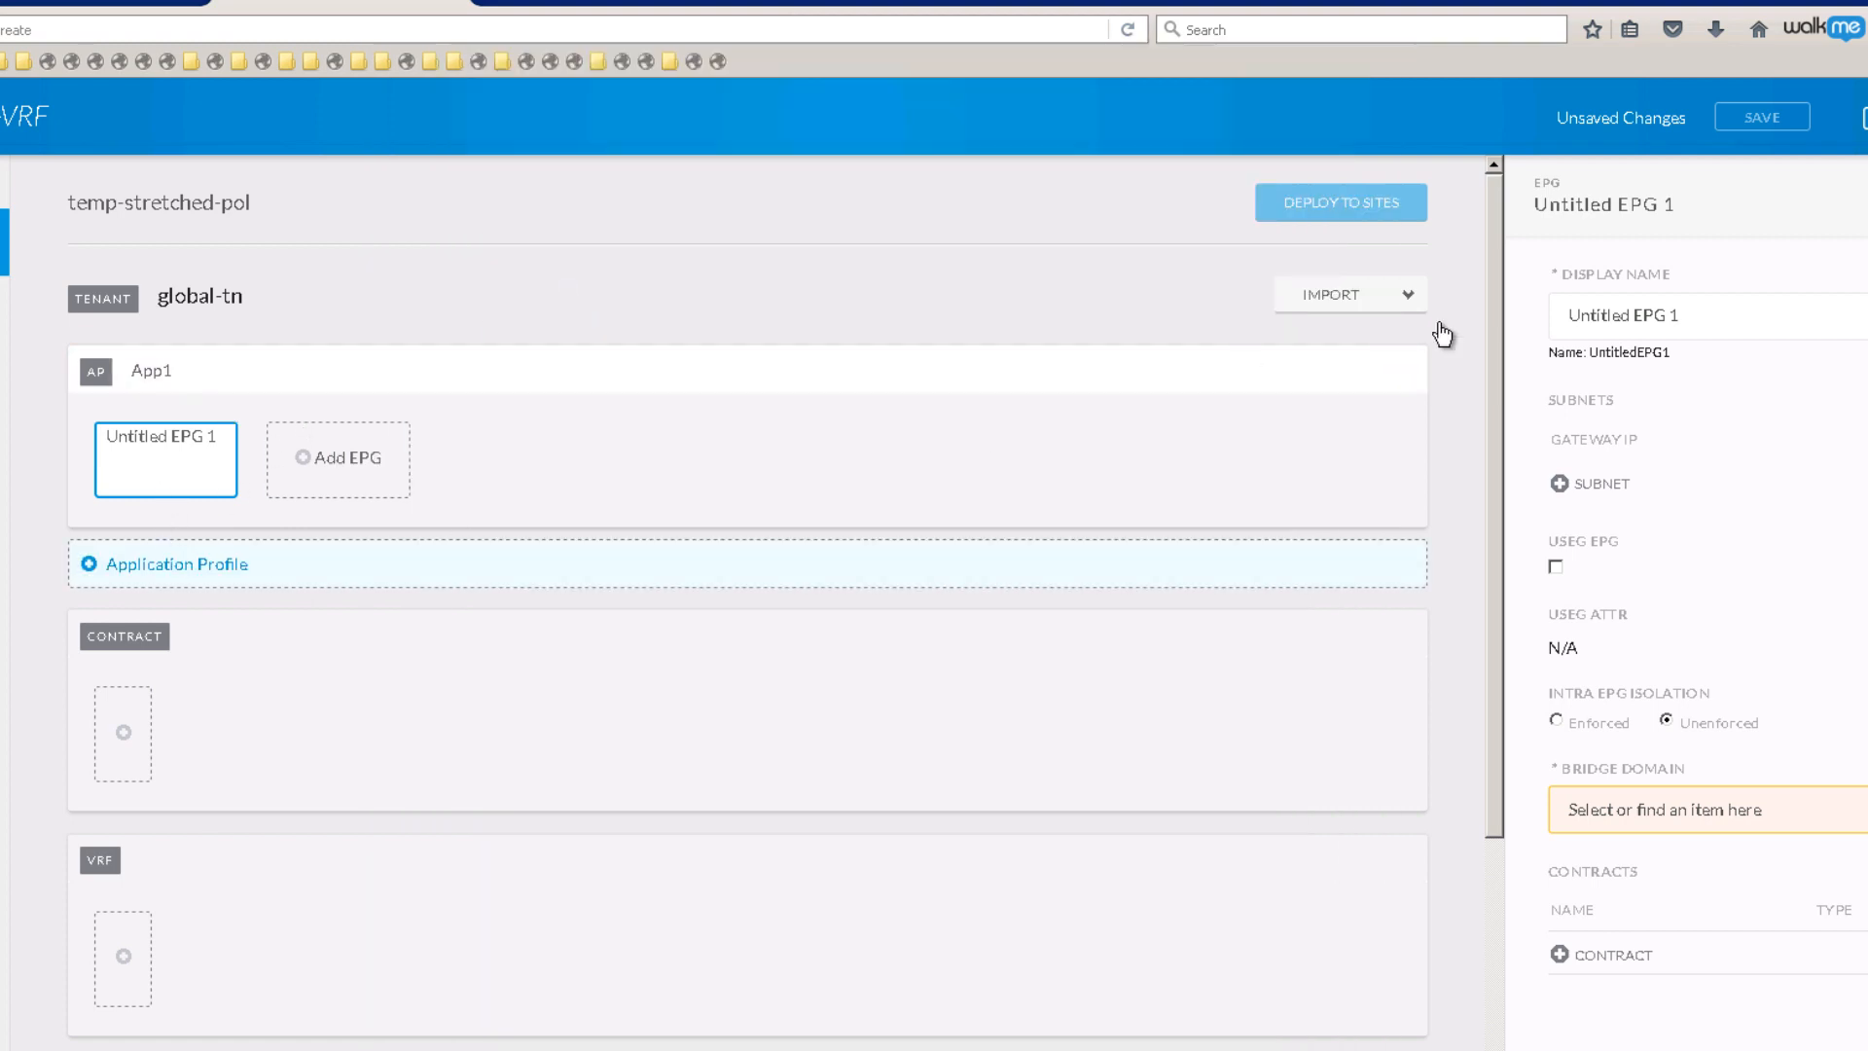
pyautogui.click(1742, 313)
pyautogui.tripleClick(1561, 313)
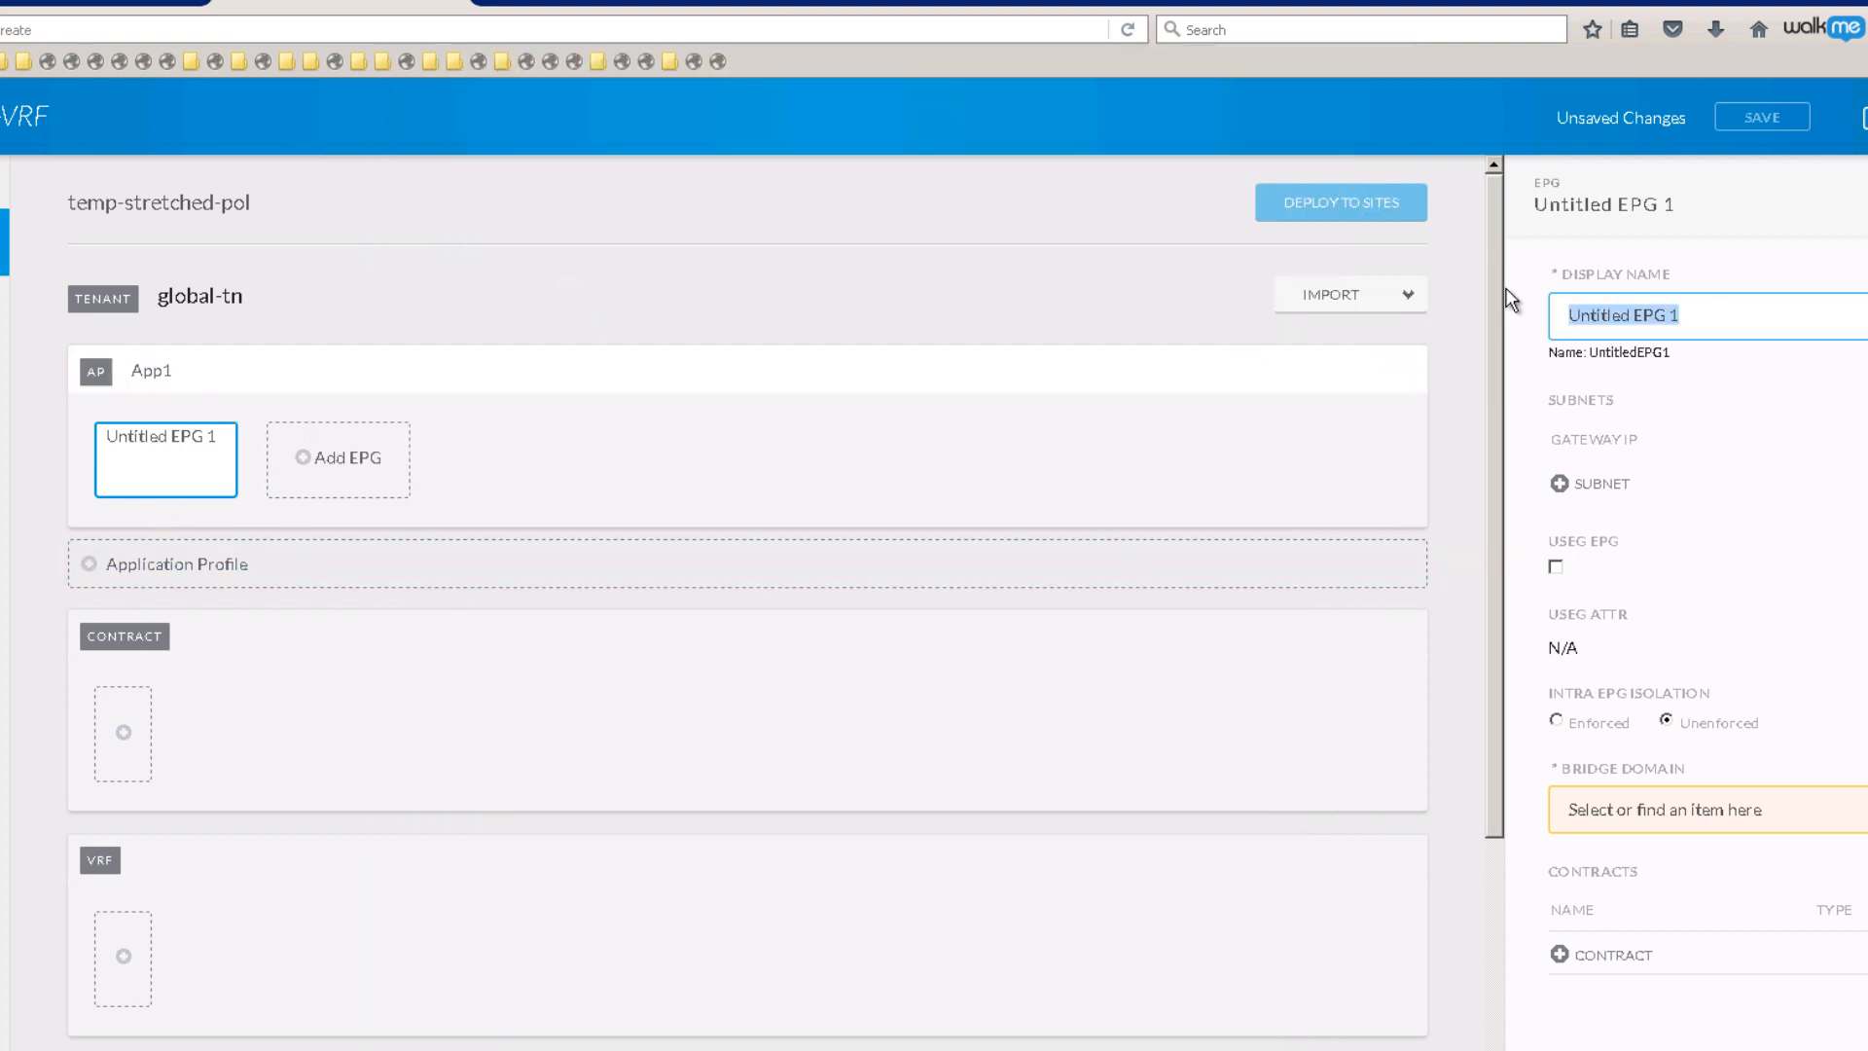
# Step: Name the EPG web-epg and attach a newly created bridge domain bd1
pyautogui.write('web-epg')
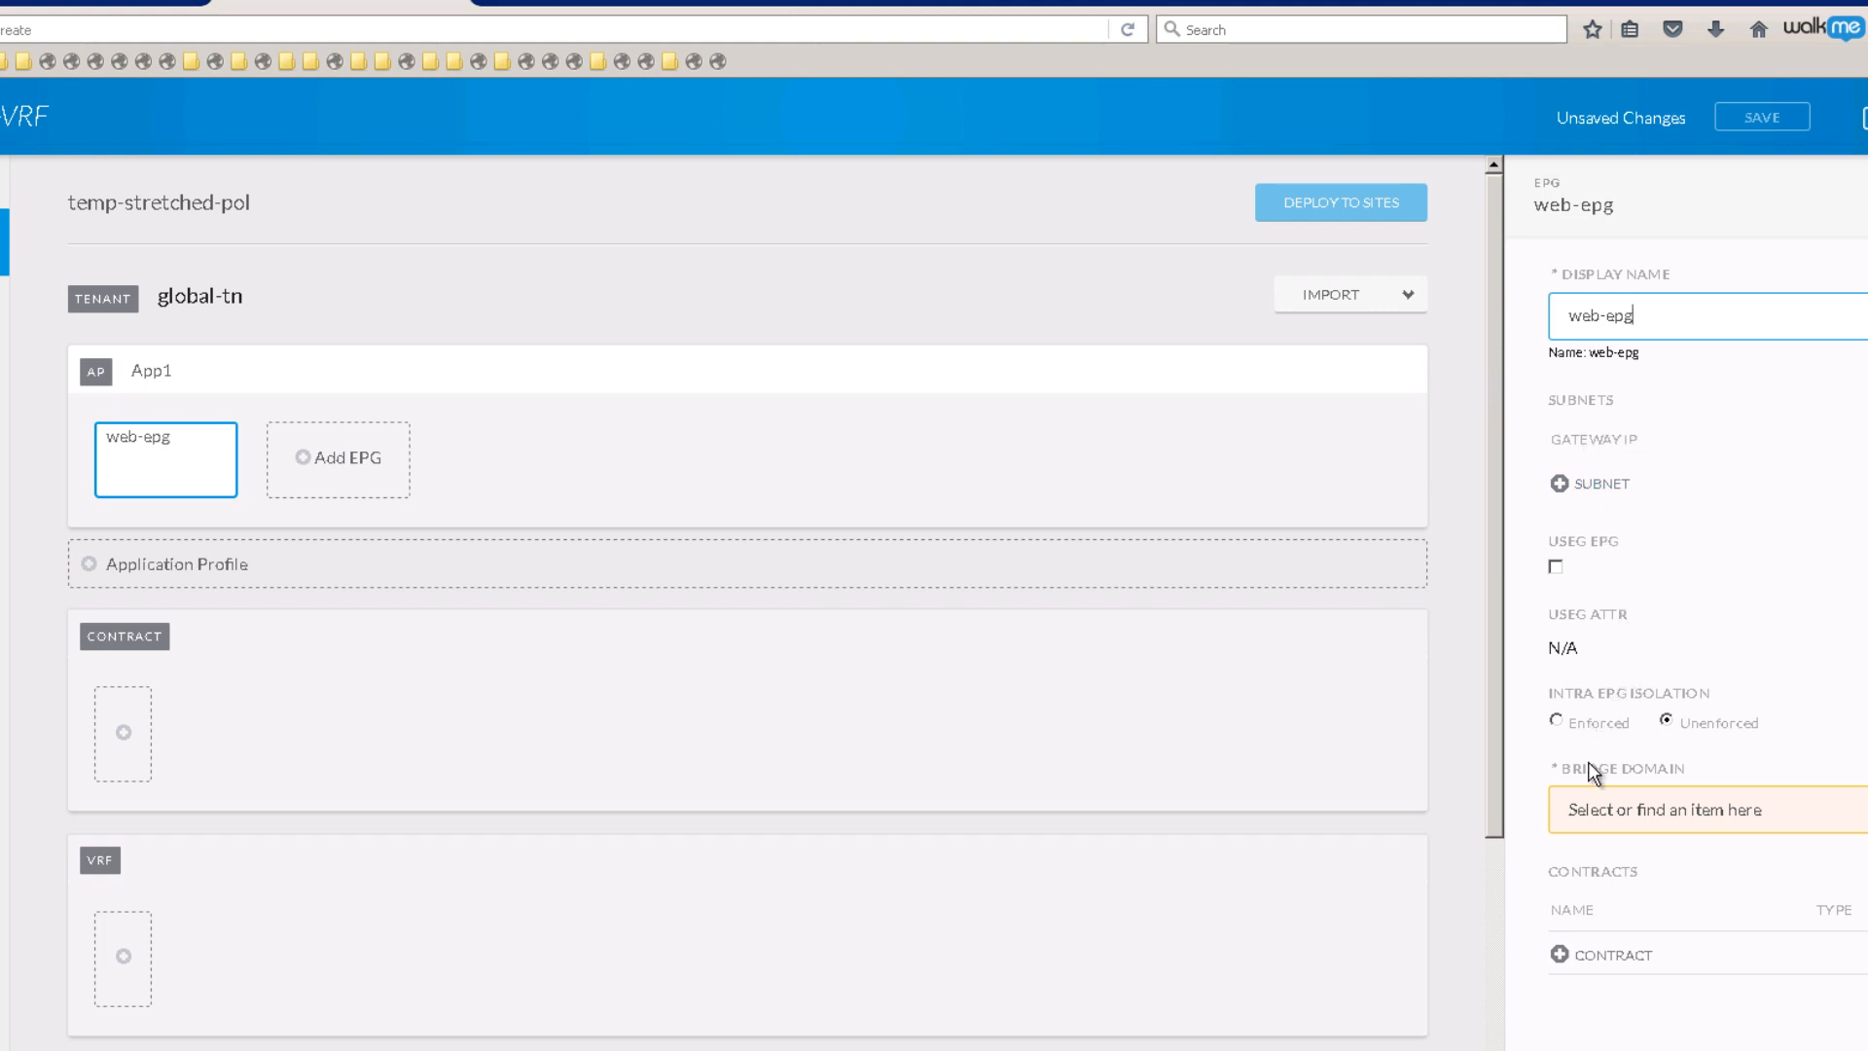
pyautogui.click(1619, 804)
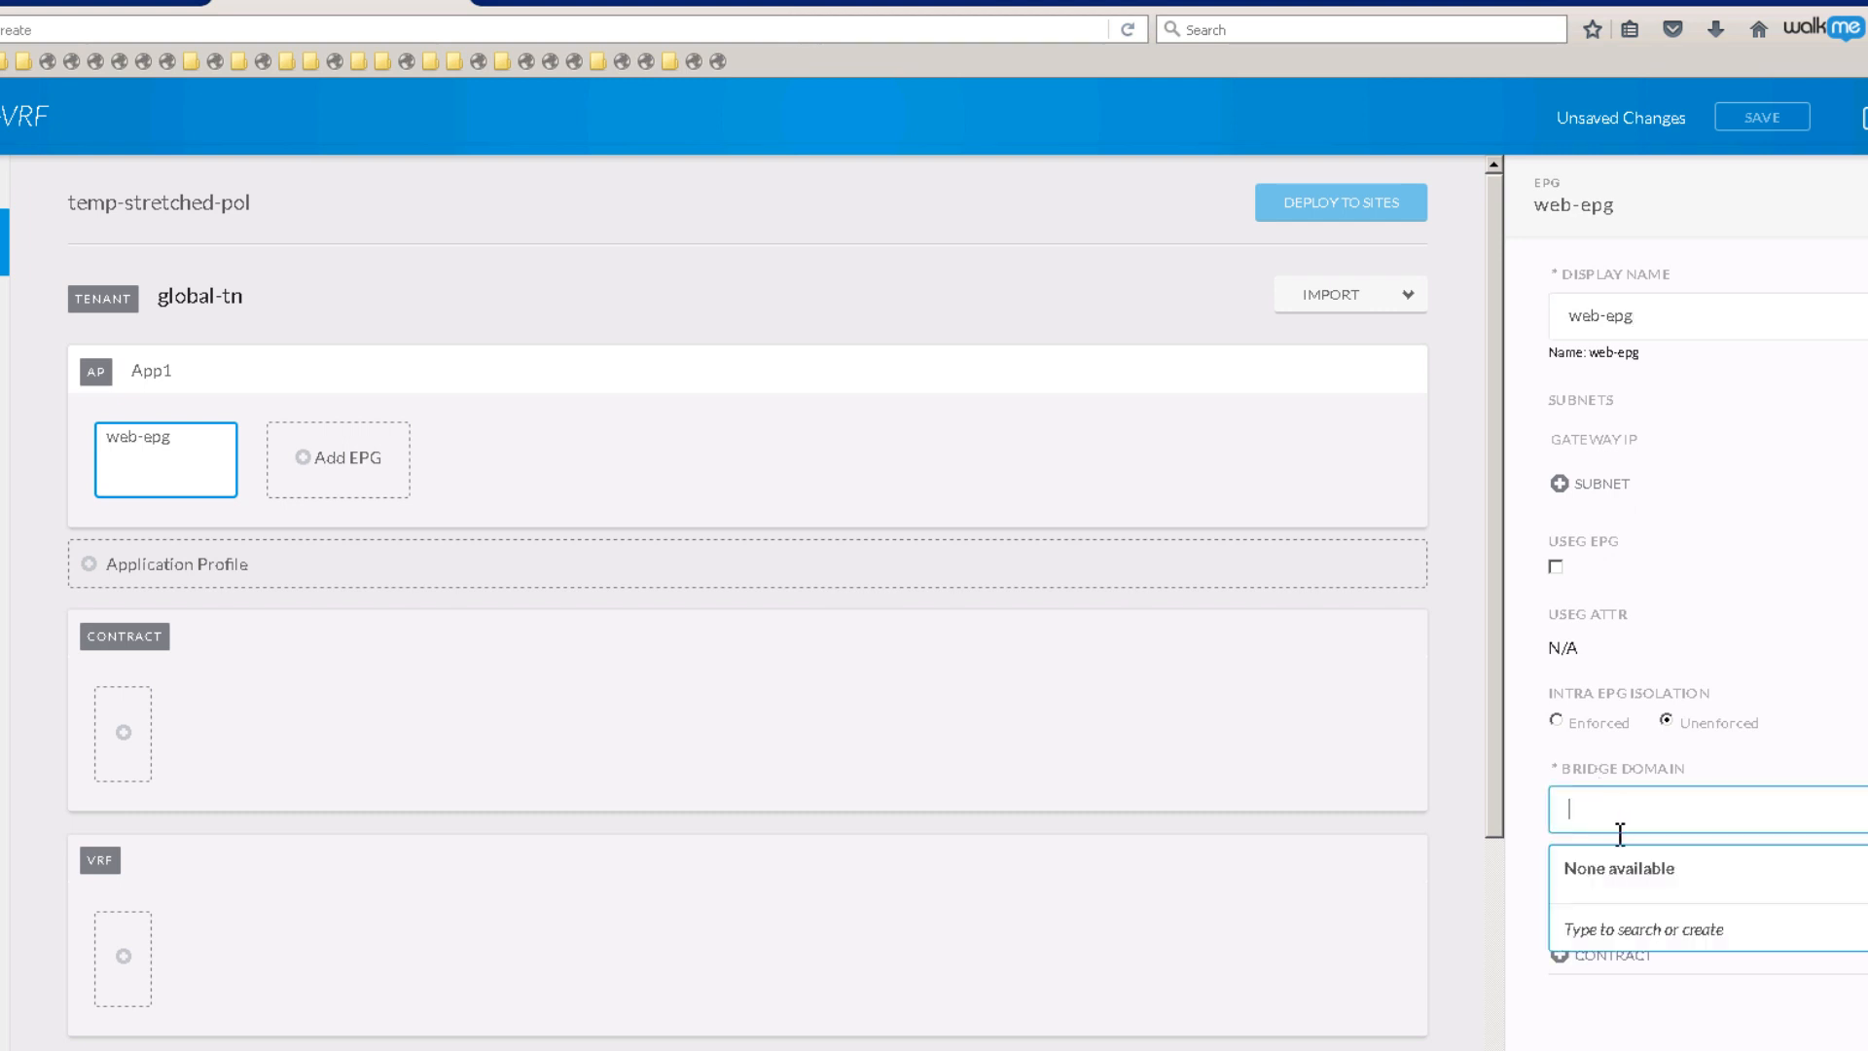
pyautogui.write('bd1')
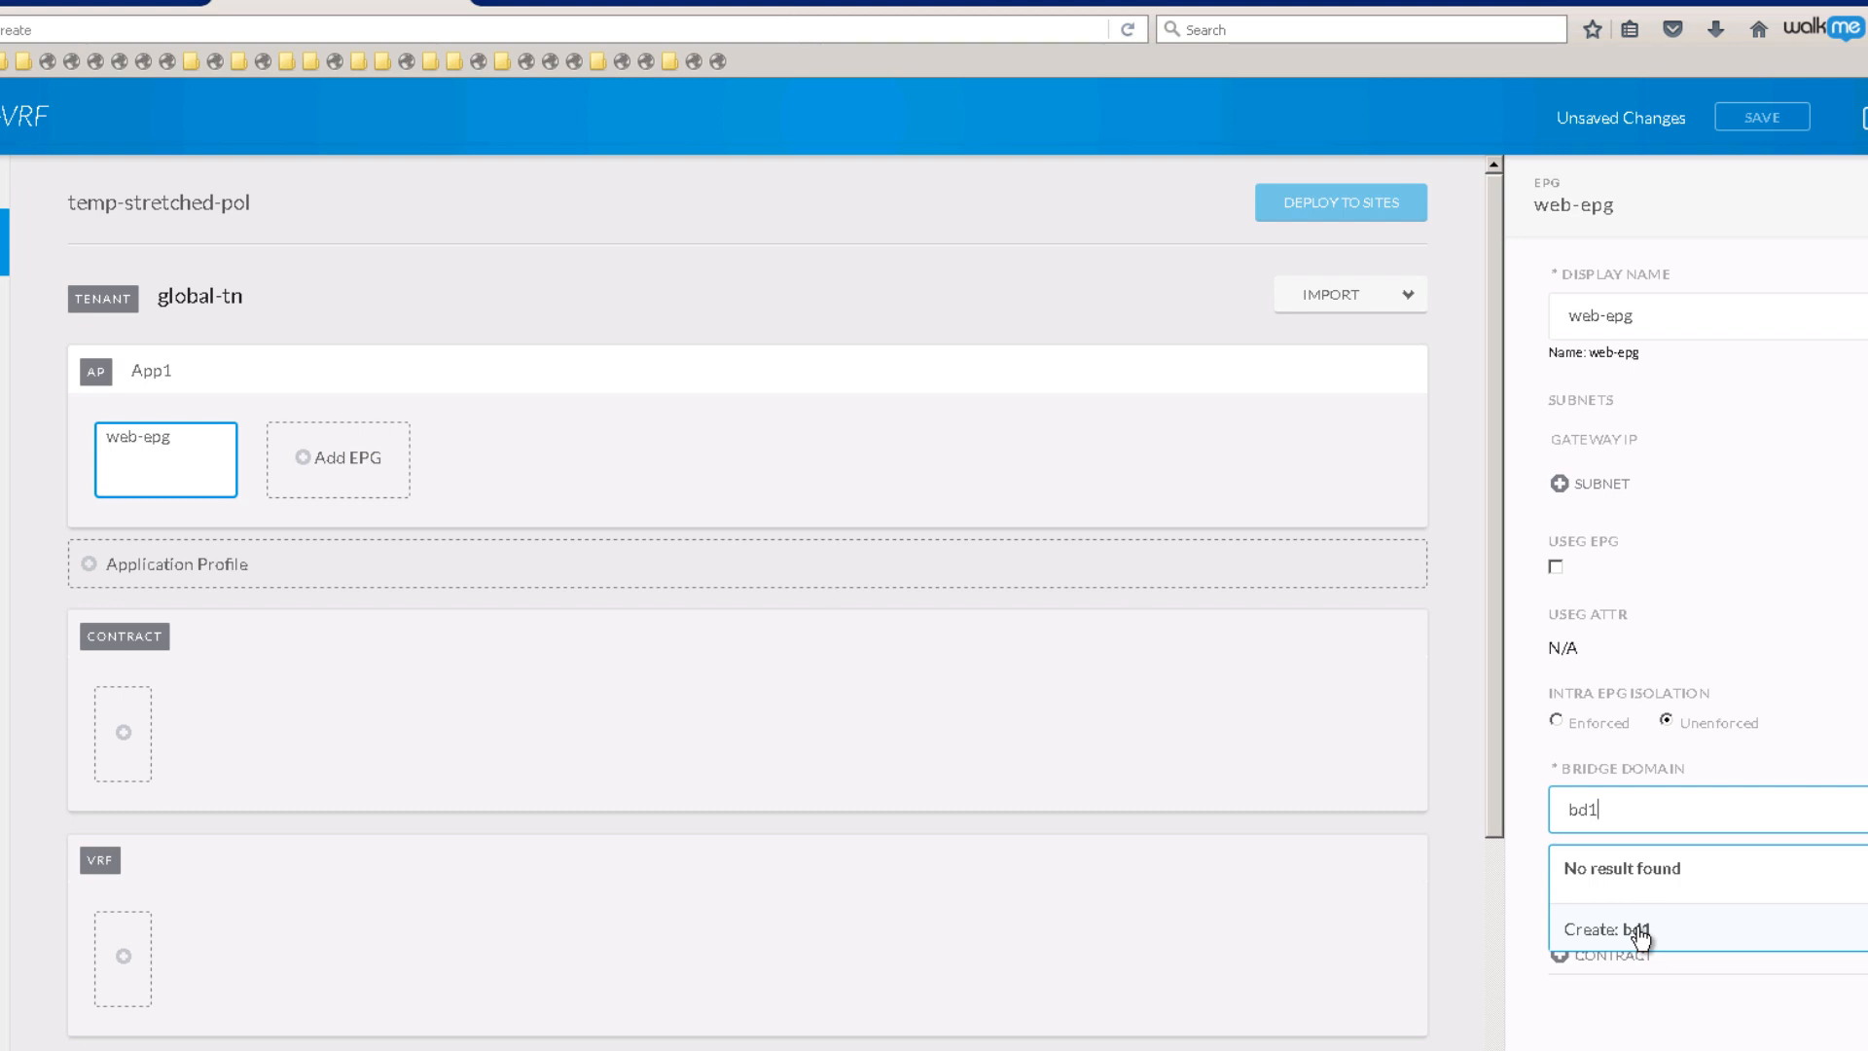
pyautogui.click(1637, 931)
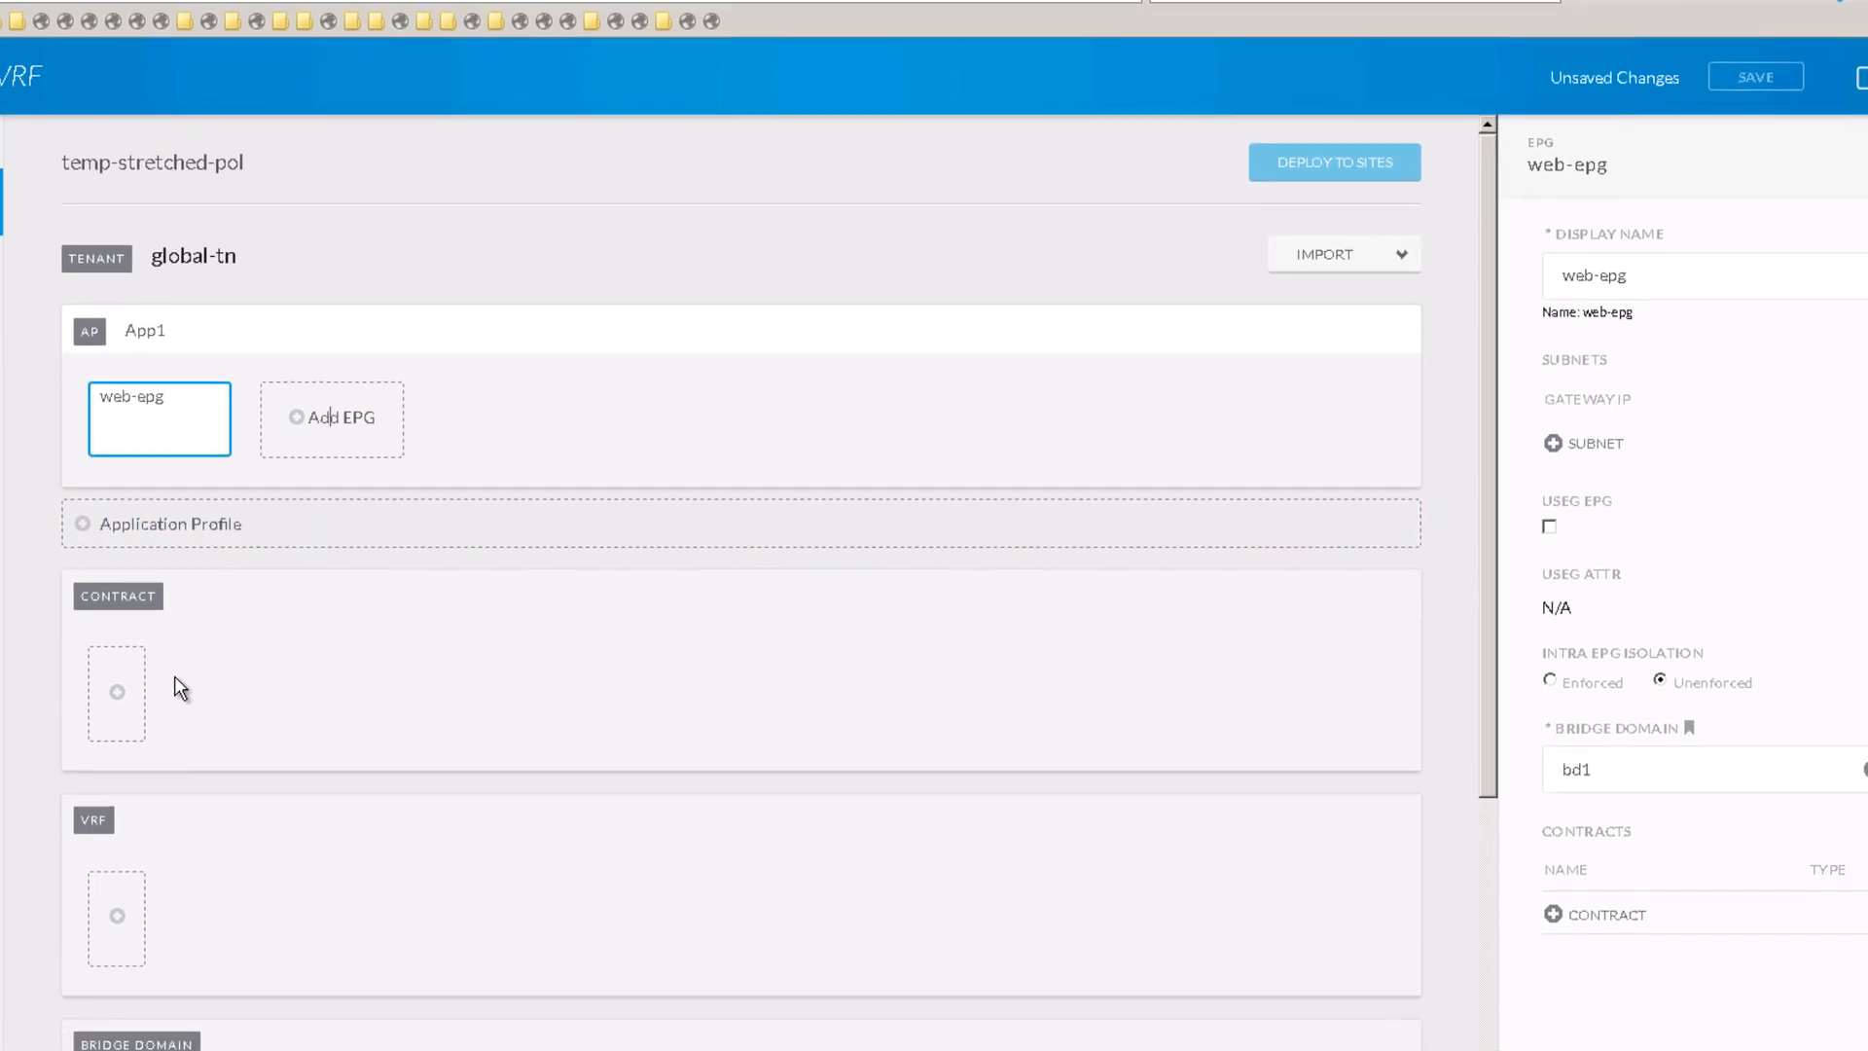
pyautogui.moveTo(153, 372)
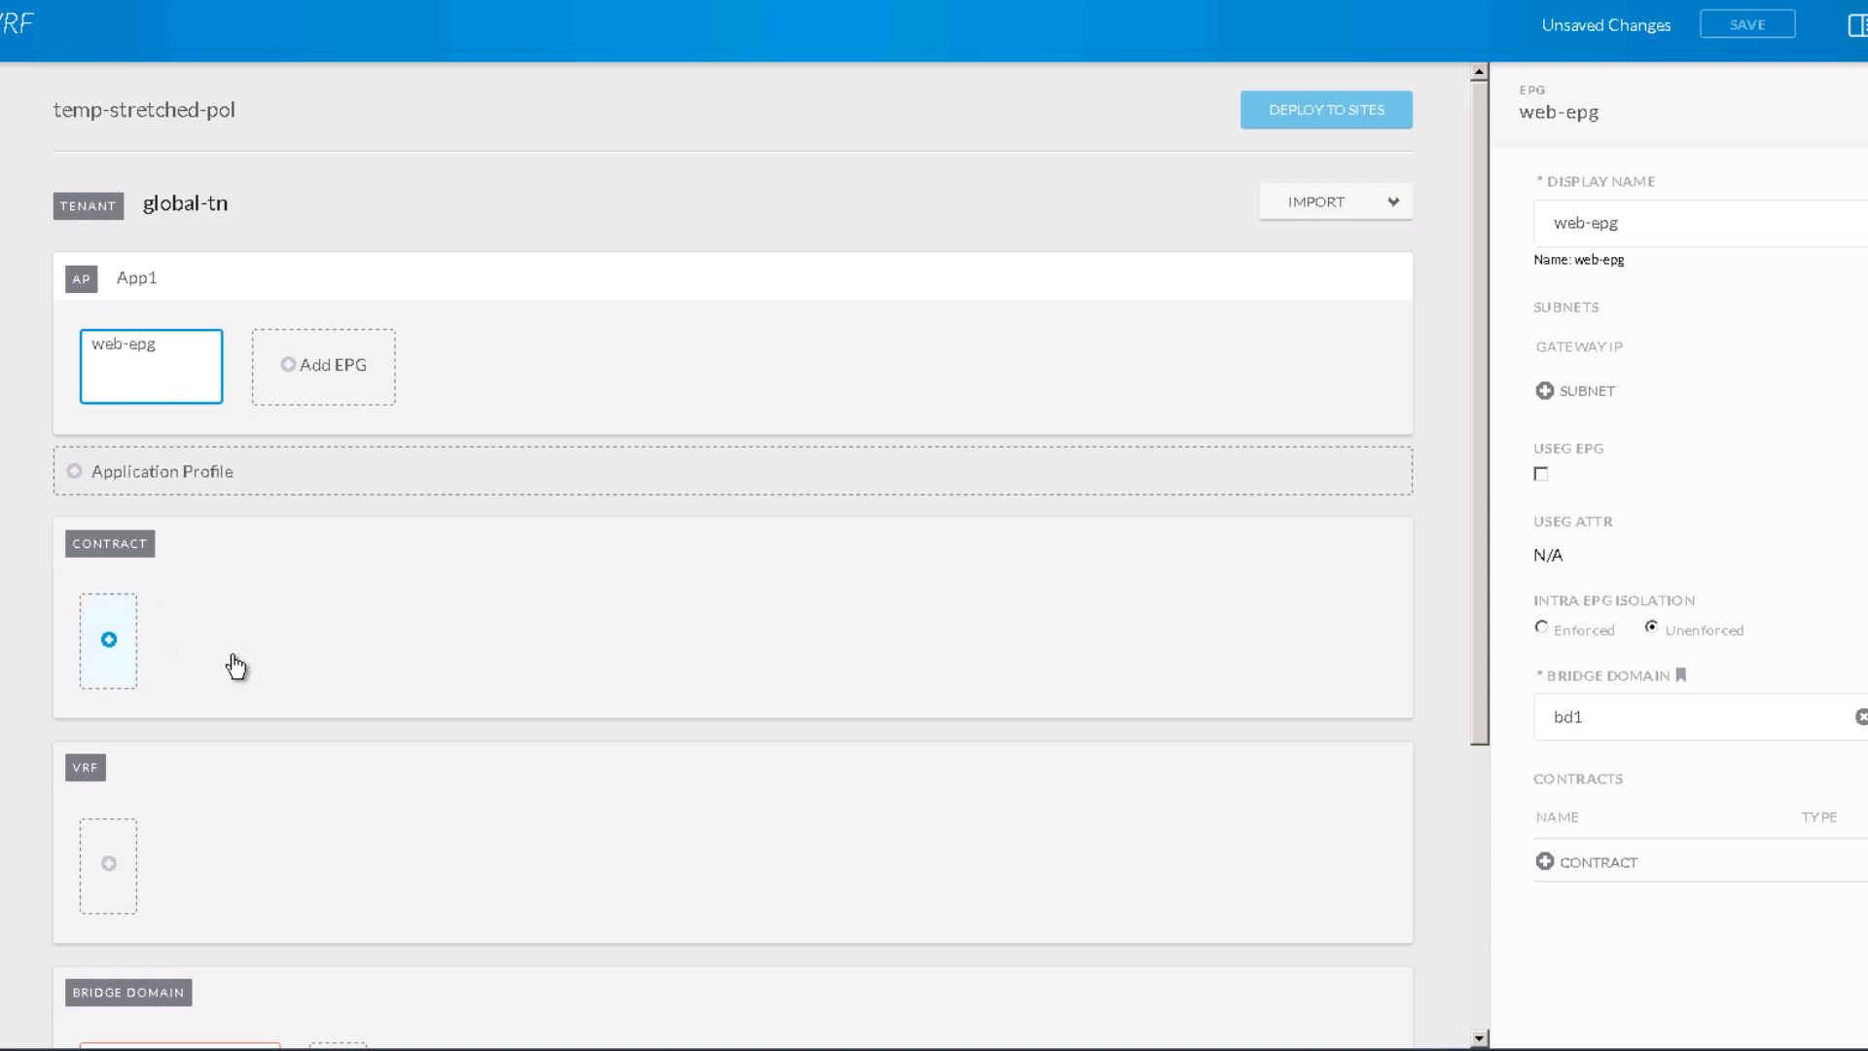
pyautogui.scroll(-1, 251, 669)
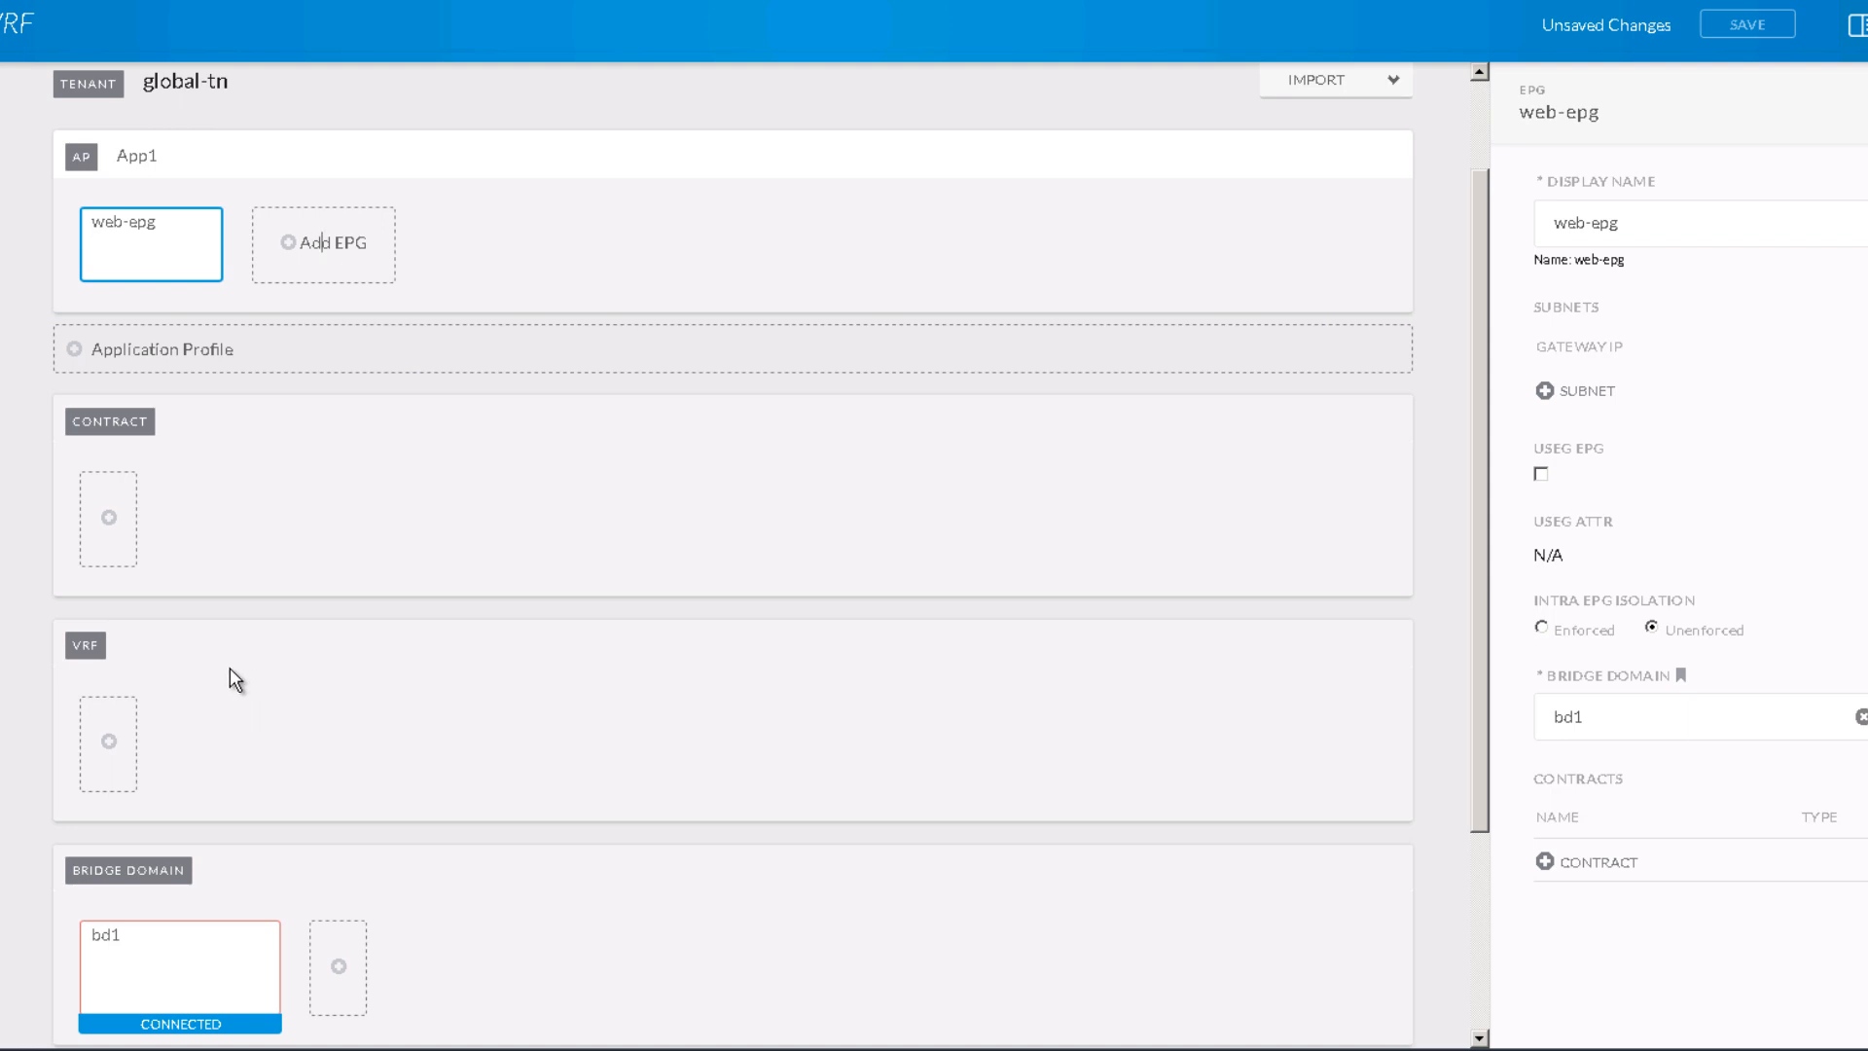
# Step: Add a new VRF to the schema named vrf1
pyautogui.click(110, 742)
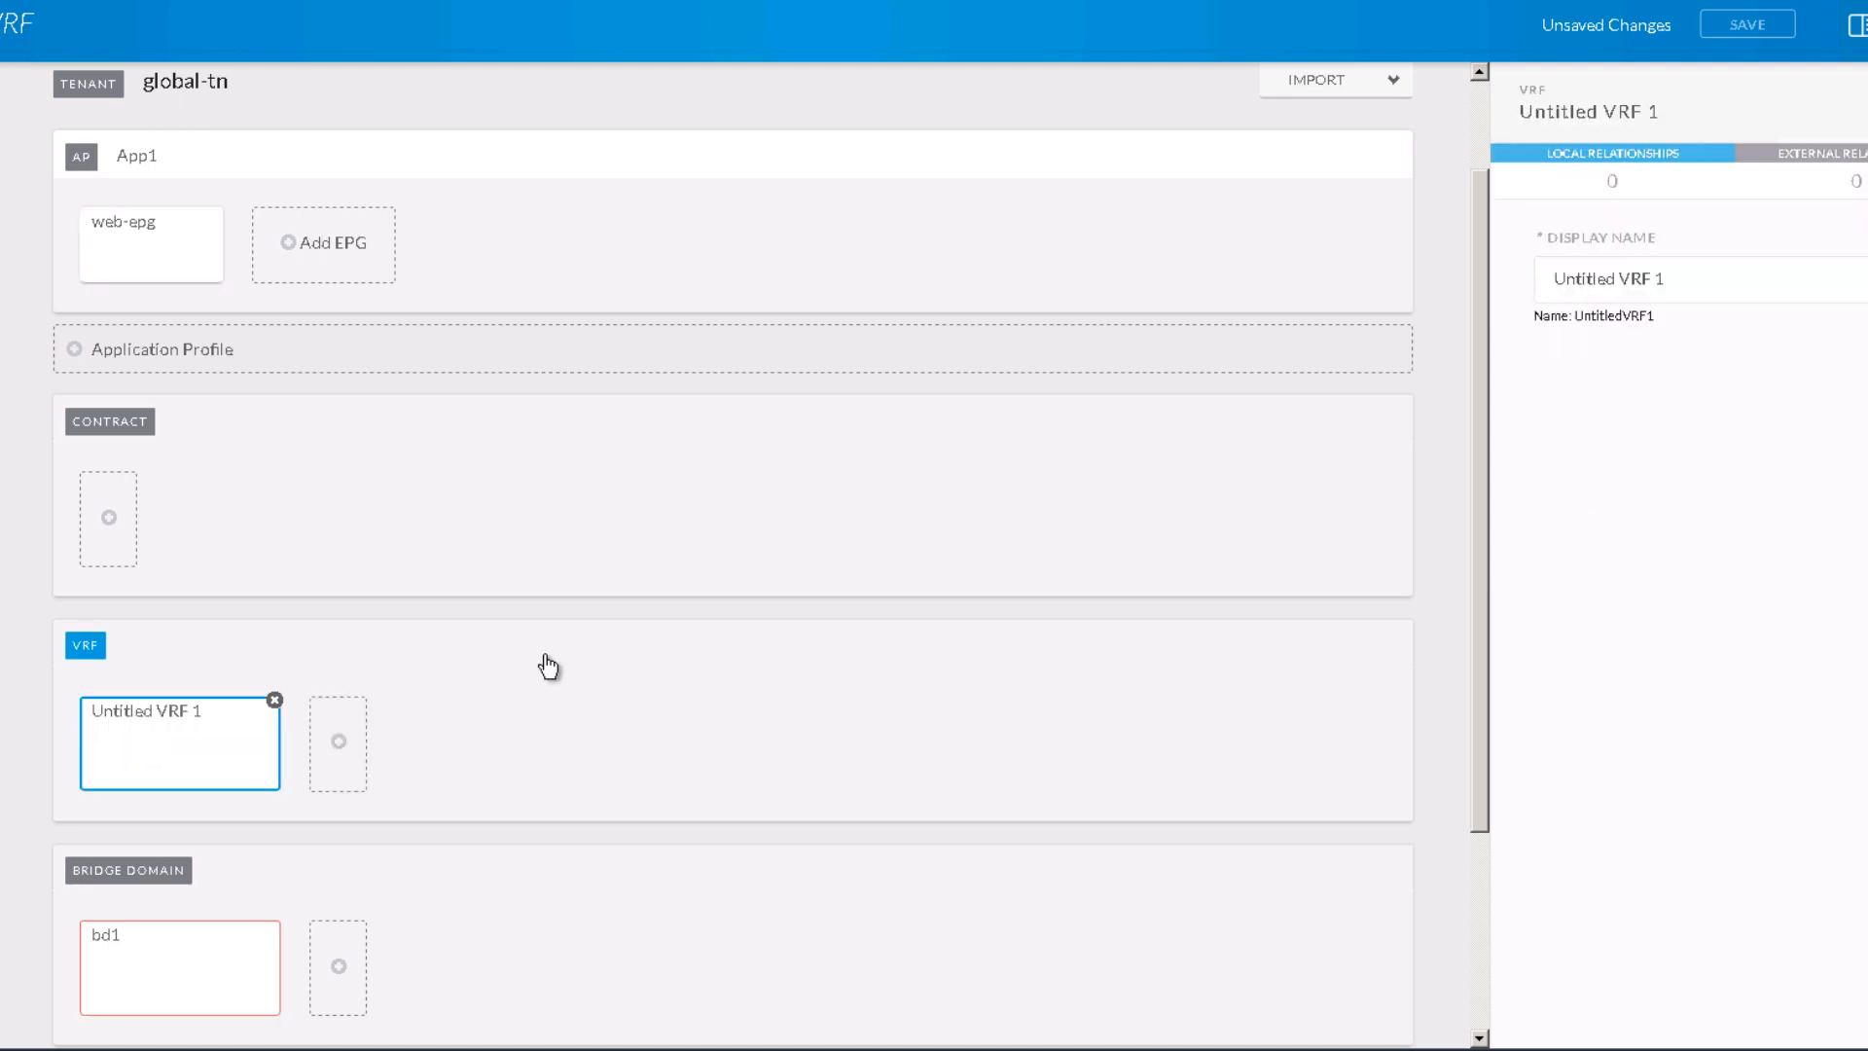
pyautogui.click(1698, 278)
pyautogui.hotkey('ctrl', 'a')
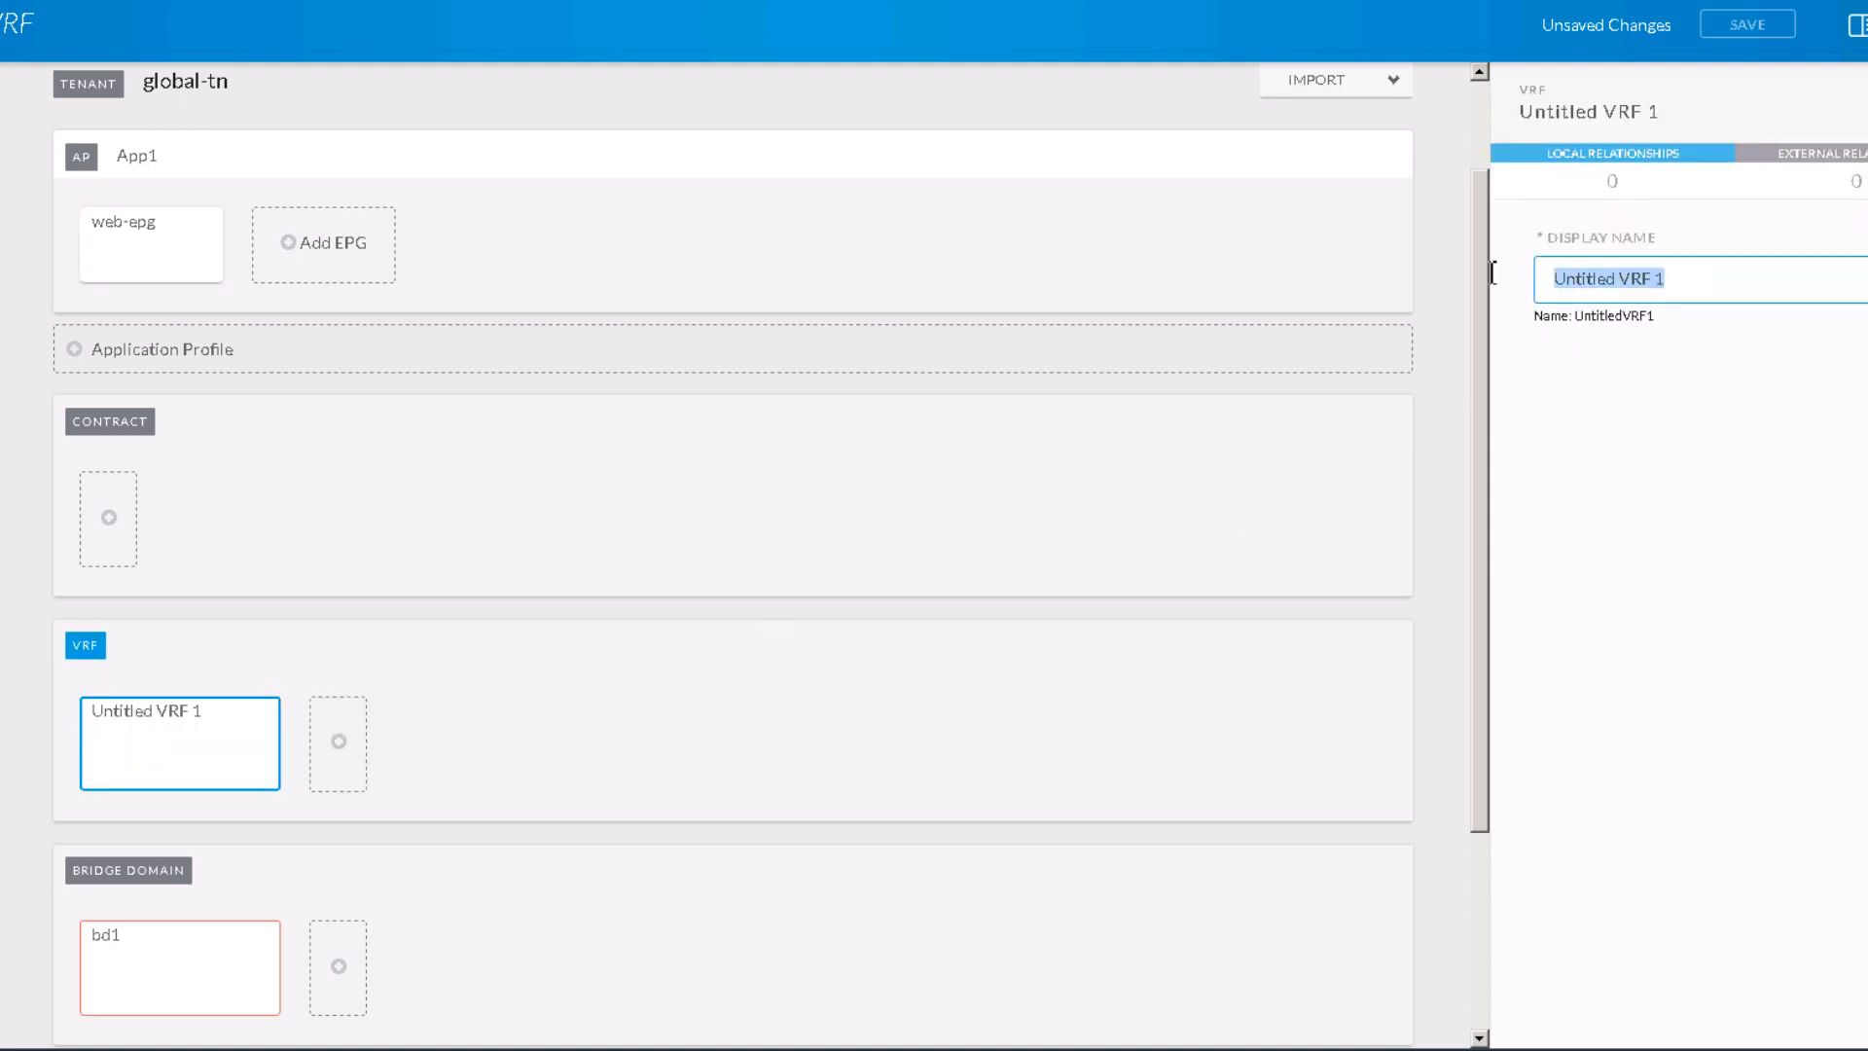
pyautogui.write('vrr')
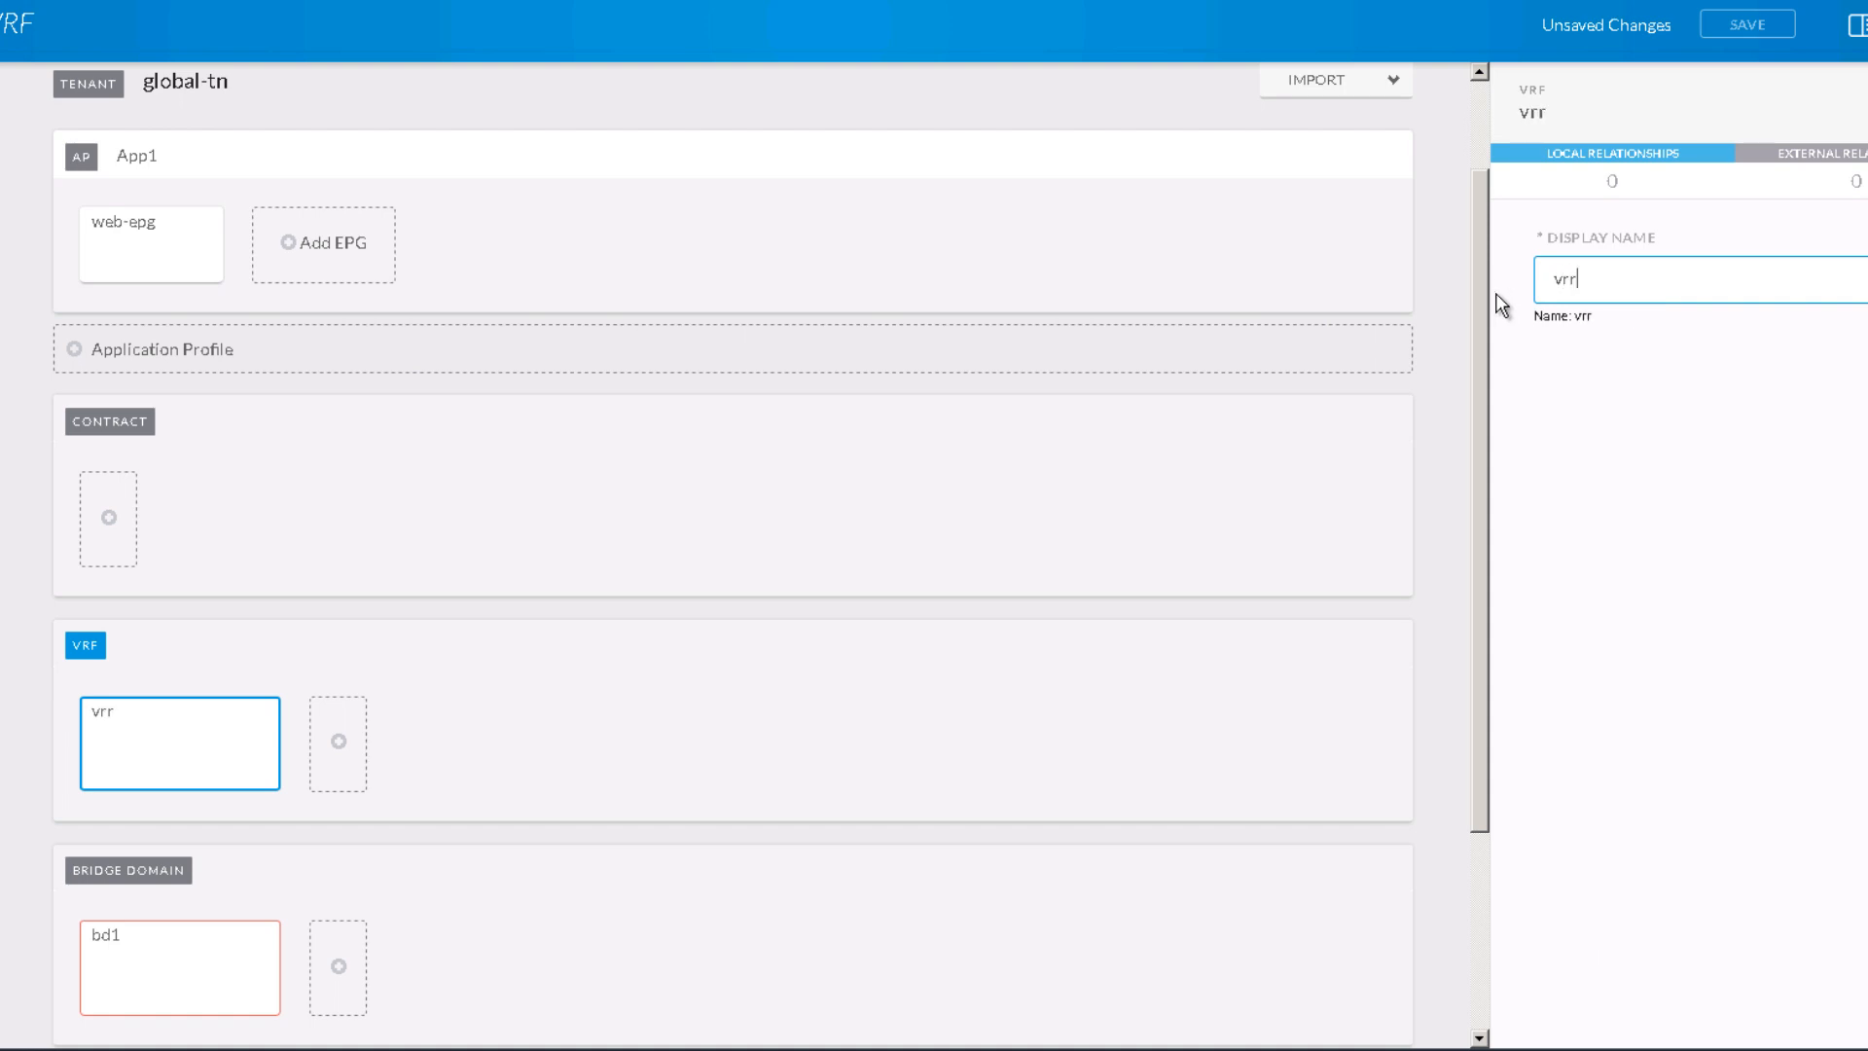
pyautogui.press('BackSpace')
pyautogui.write('f1')
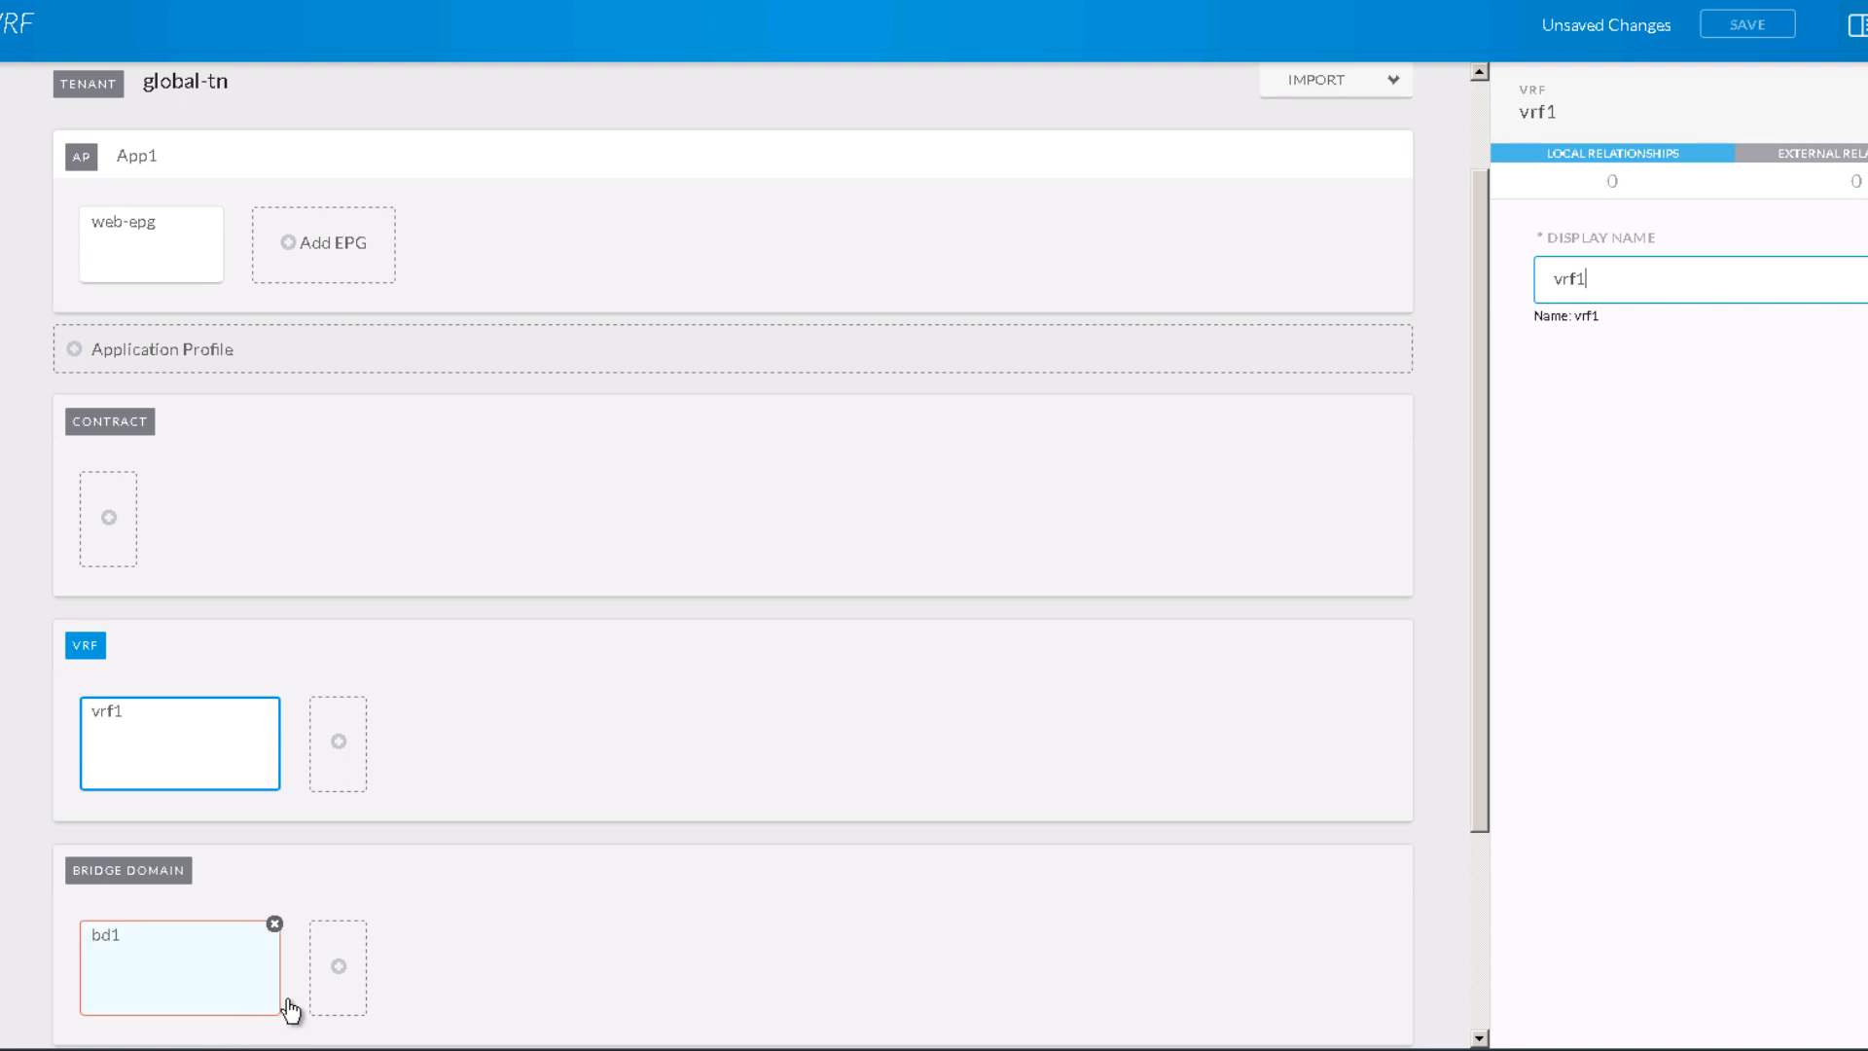
# Step: Set bridge domain bd1's VRF to vrf1
pyautogui.click(196, 975)
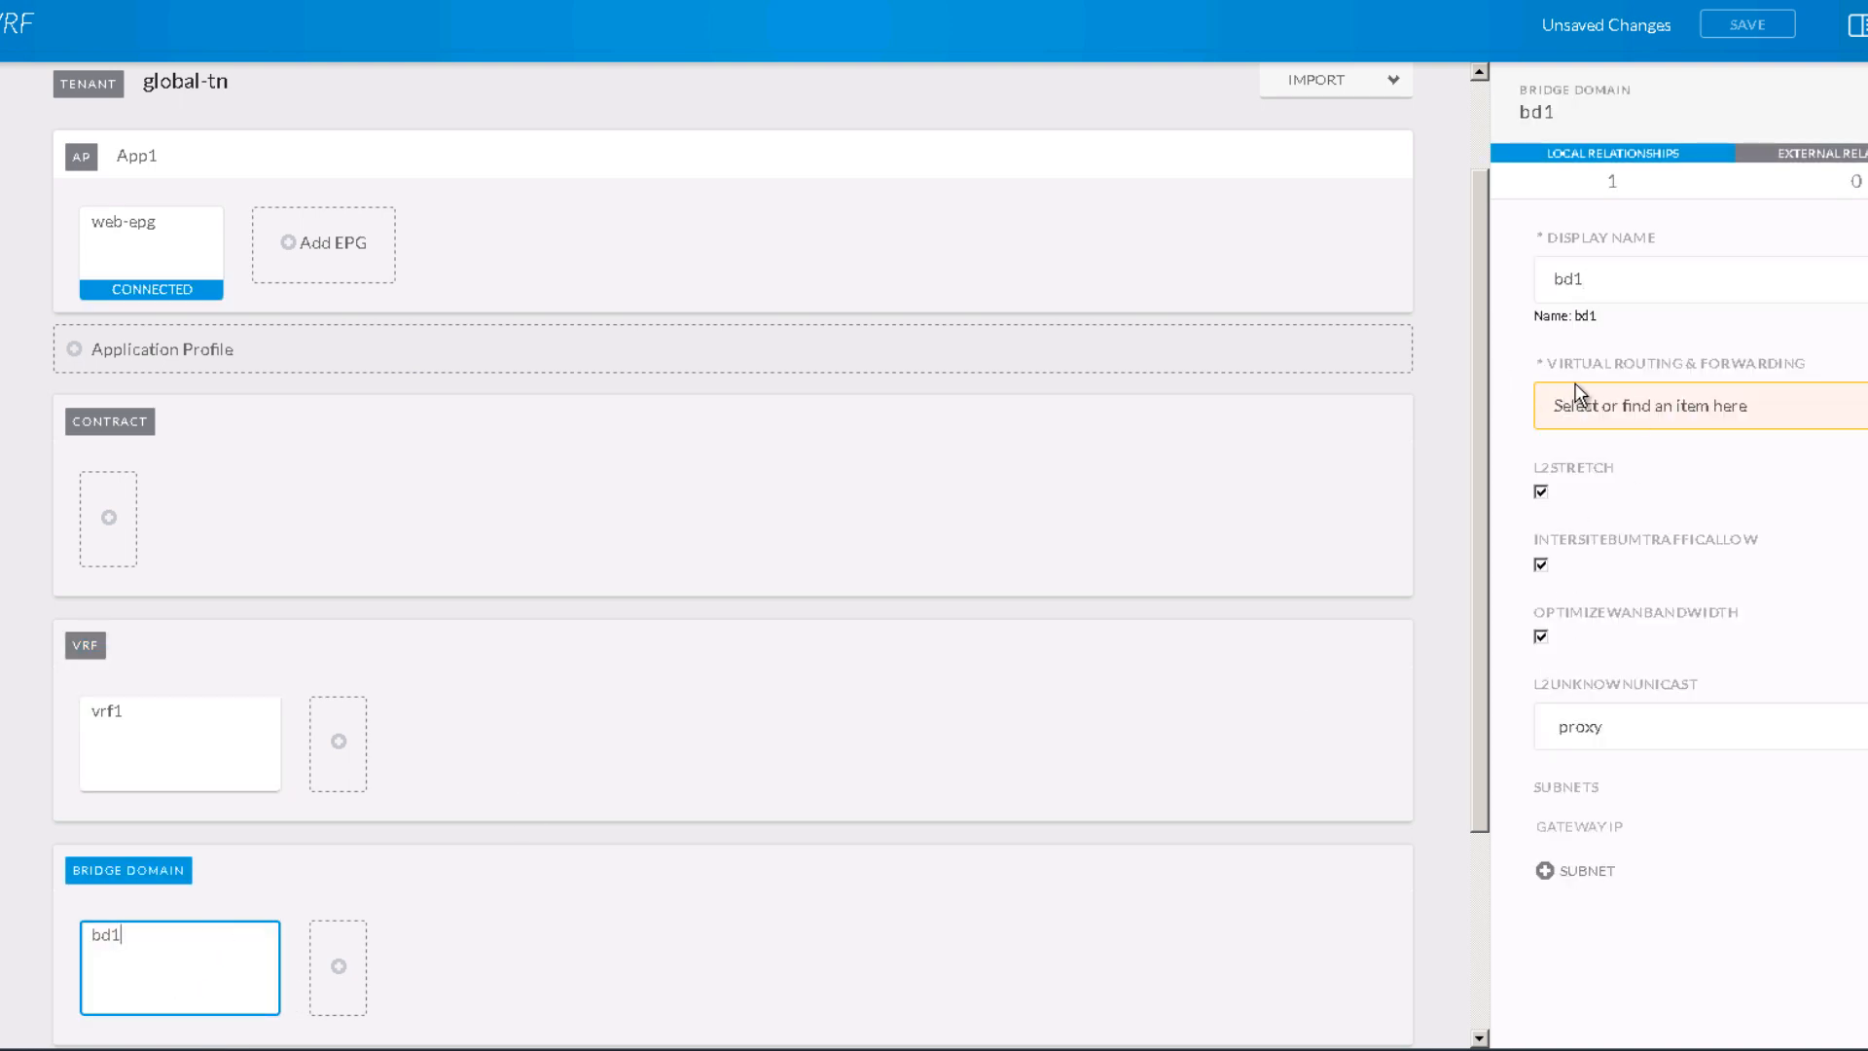
pyautogui.click(1639, 418)
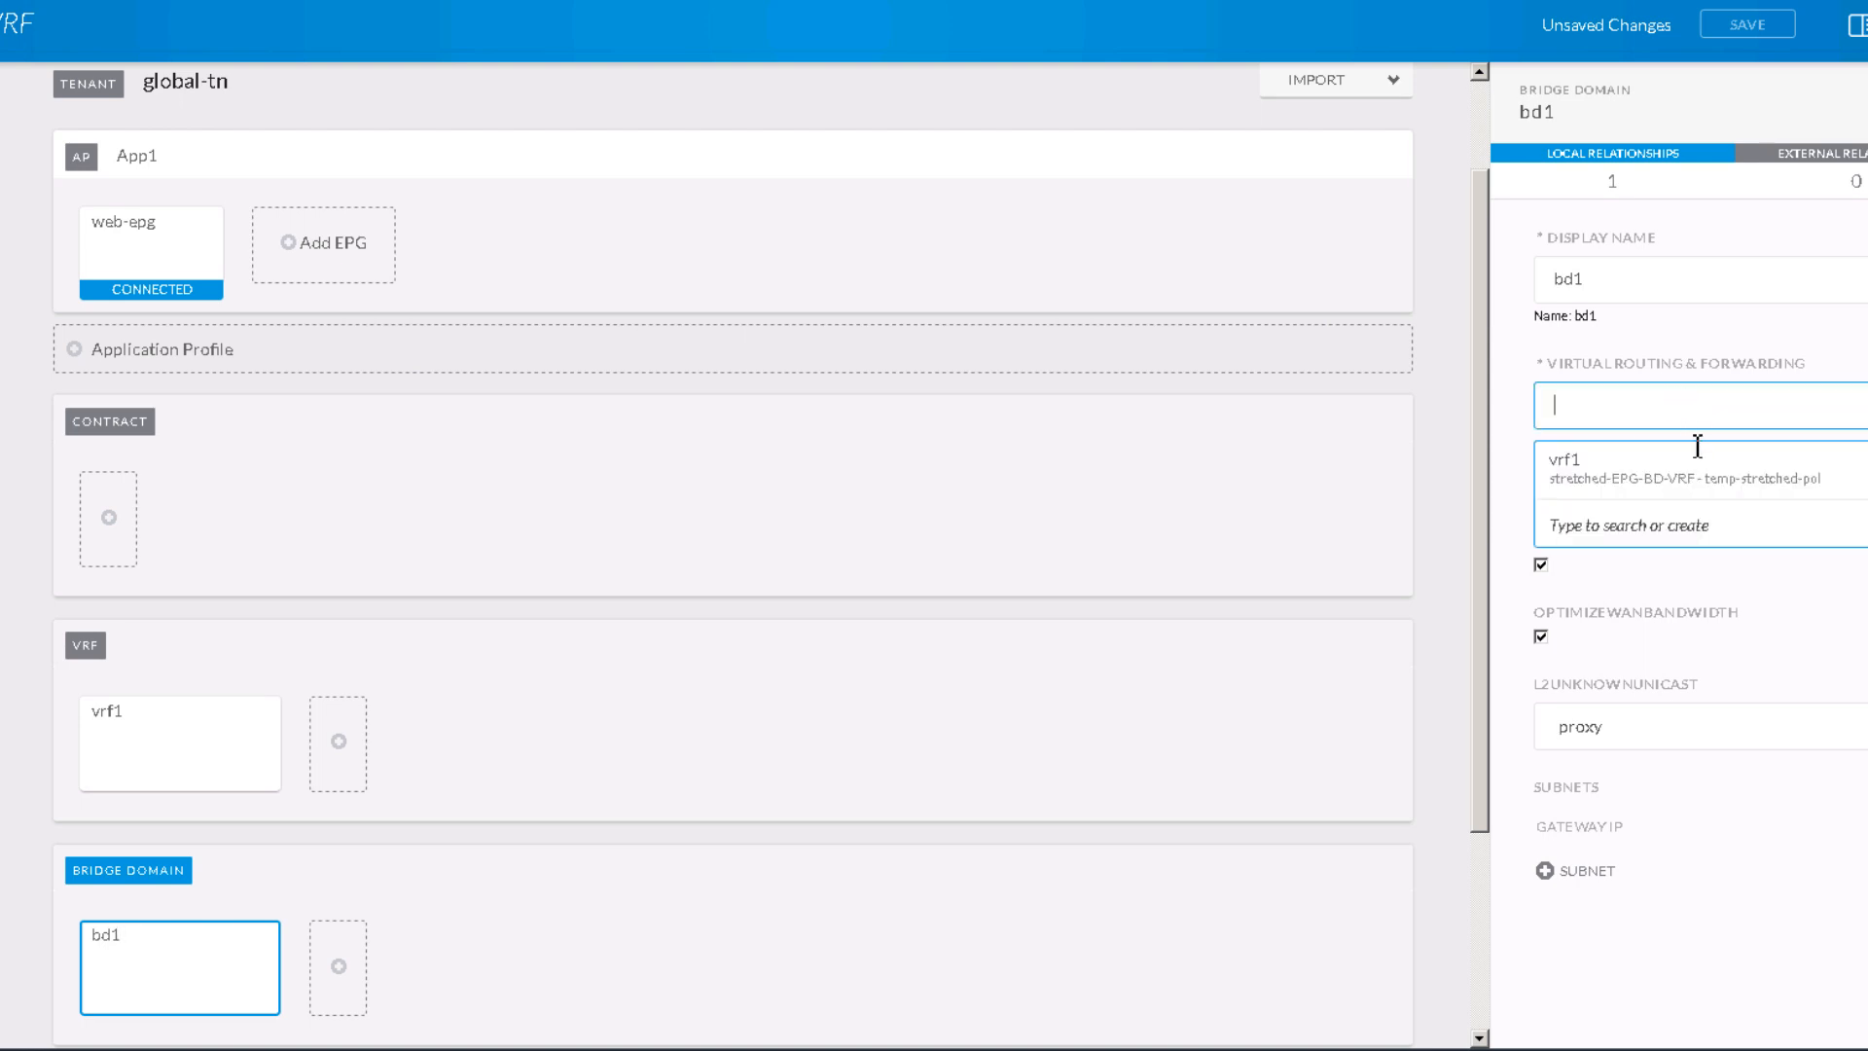
pyautogui.click(1594, 463)
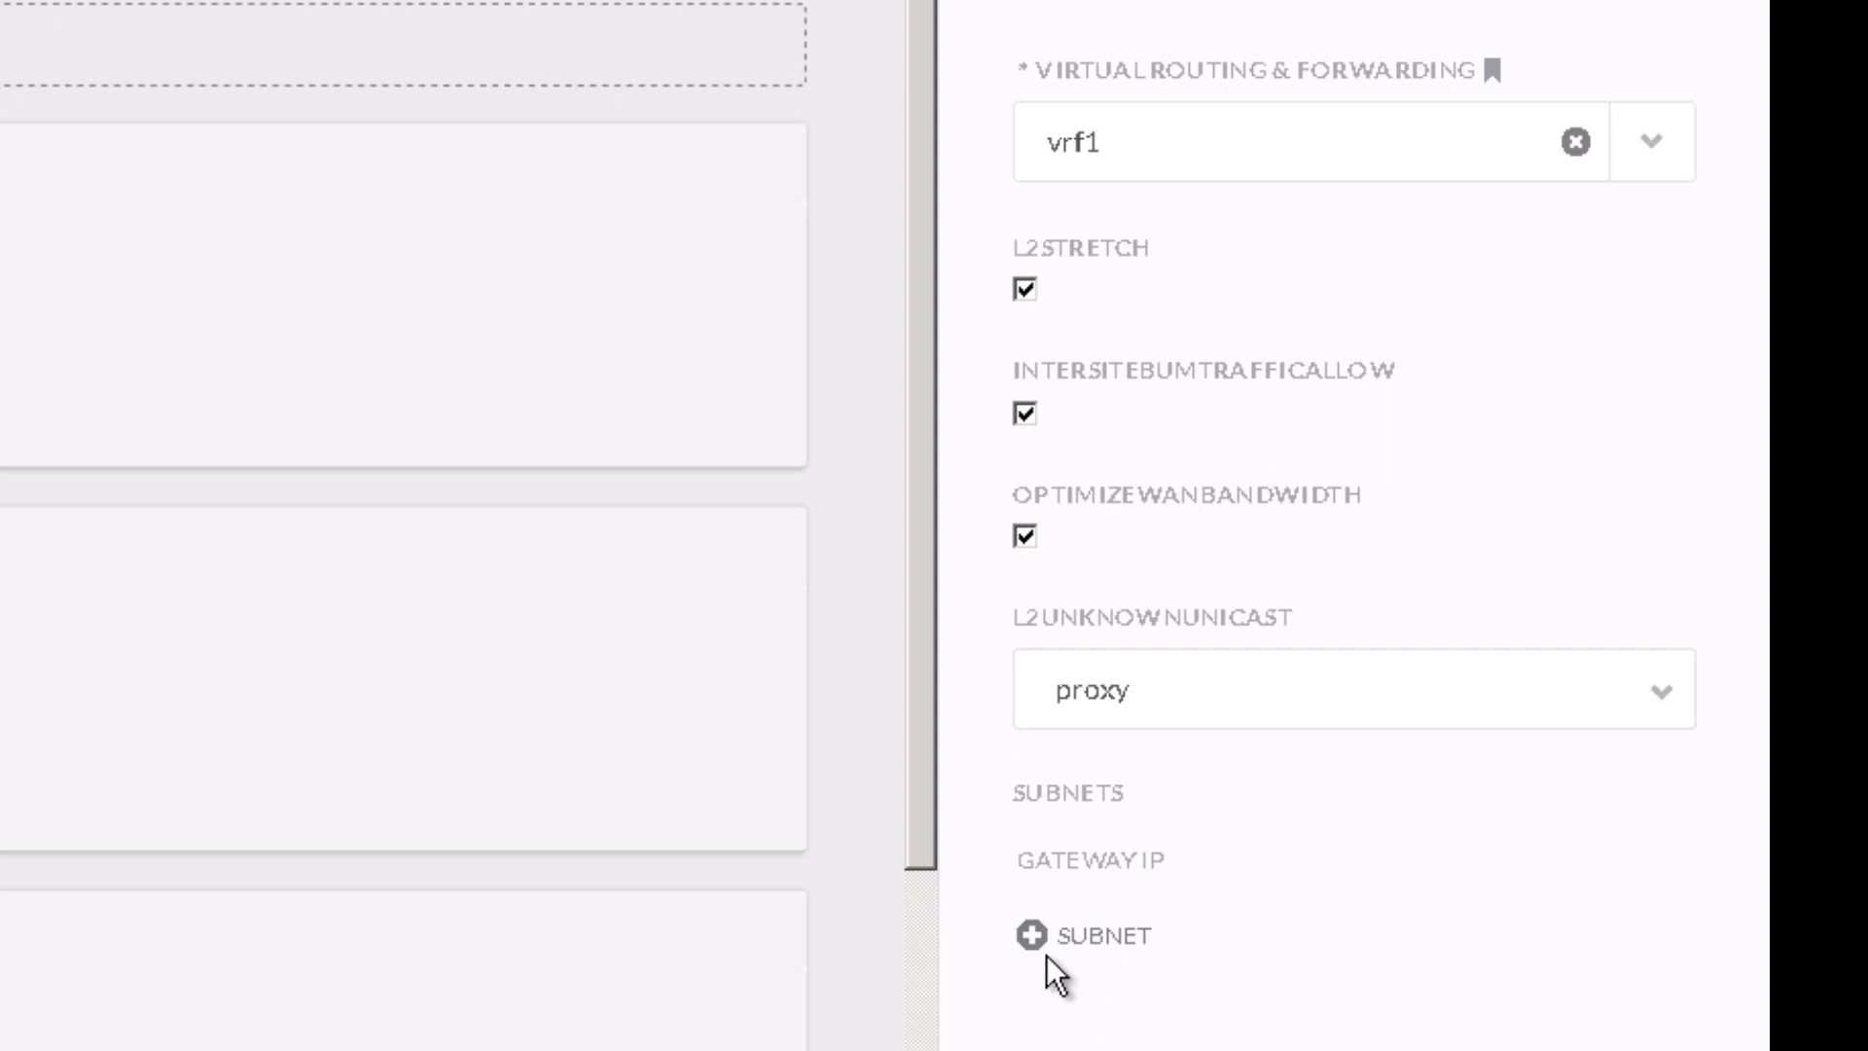
# Step: Add a subnet with gateway IP 1.1.1.254/24 to bridge domain bd1
pyautogui.click(1148, 929)
pyautogui.click(377, 216)
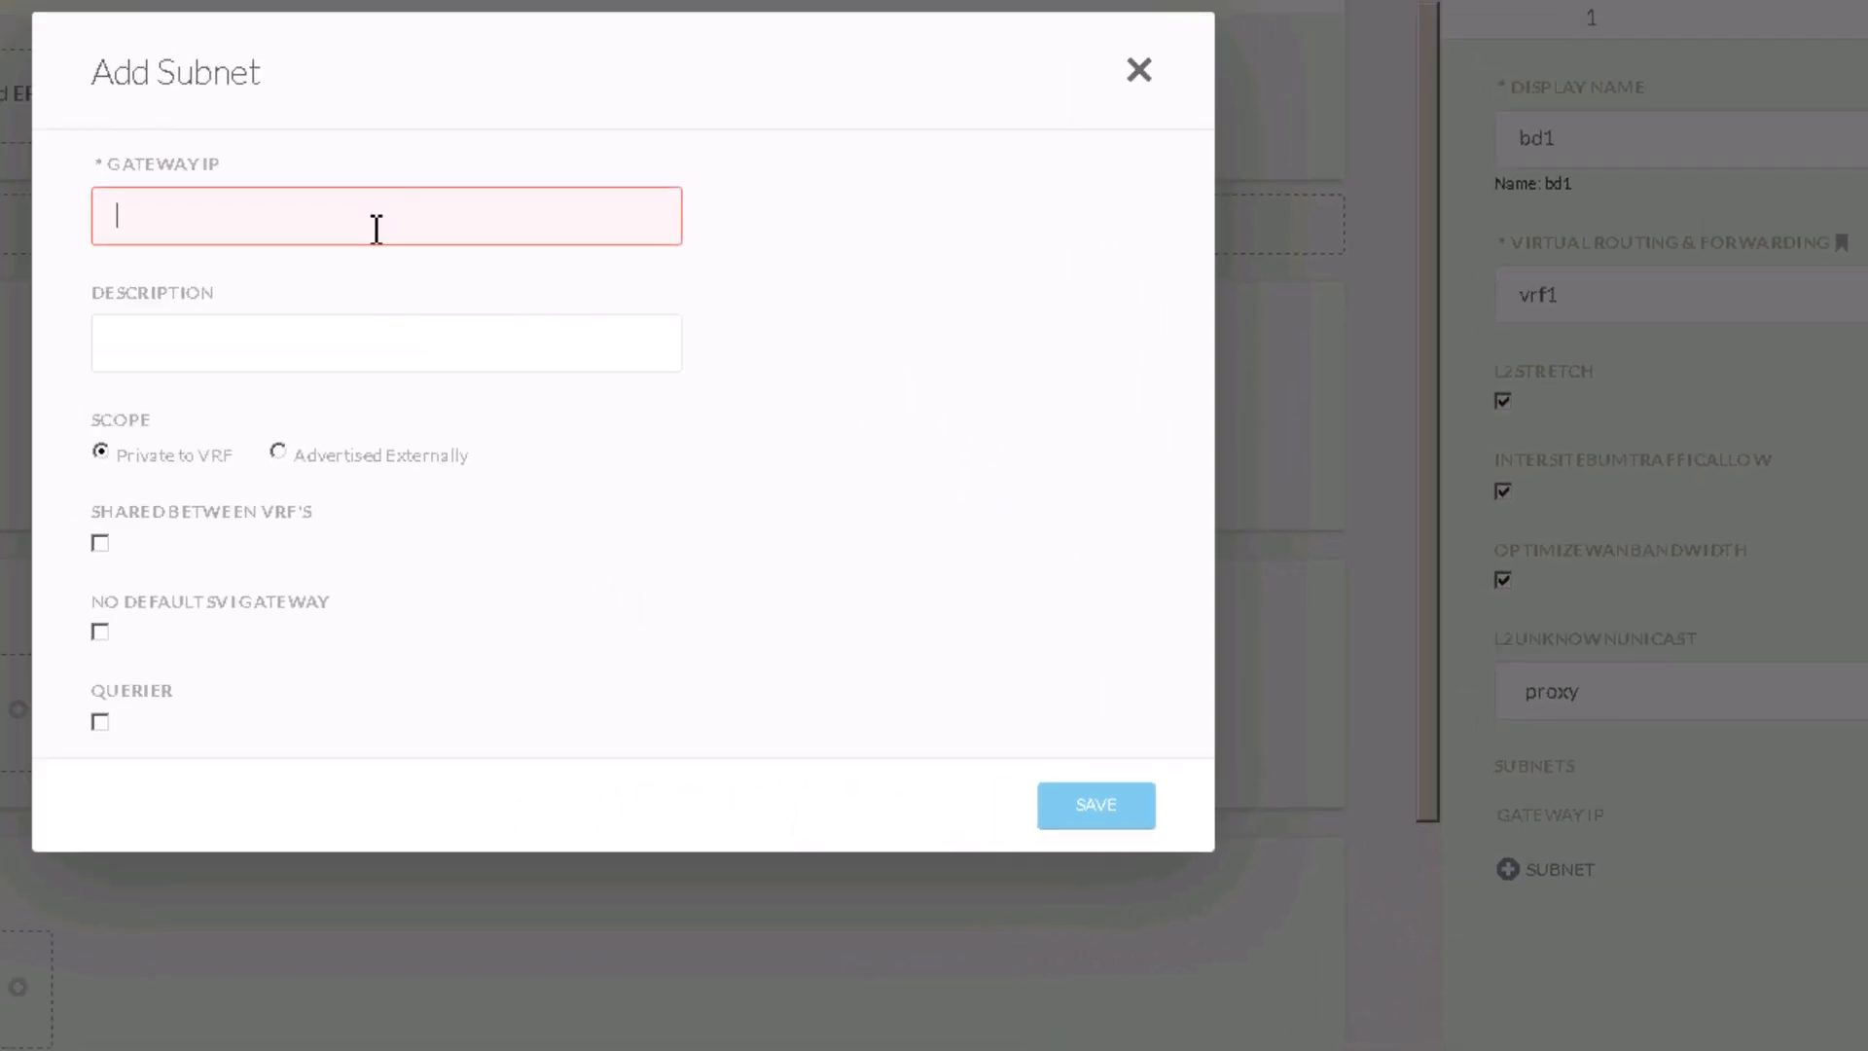
pyautogui.write('1.1.1.254/24')
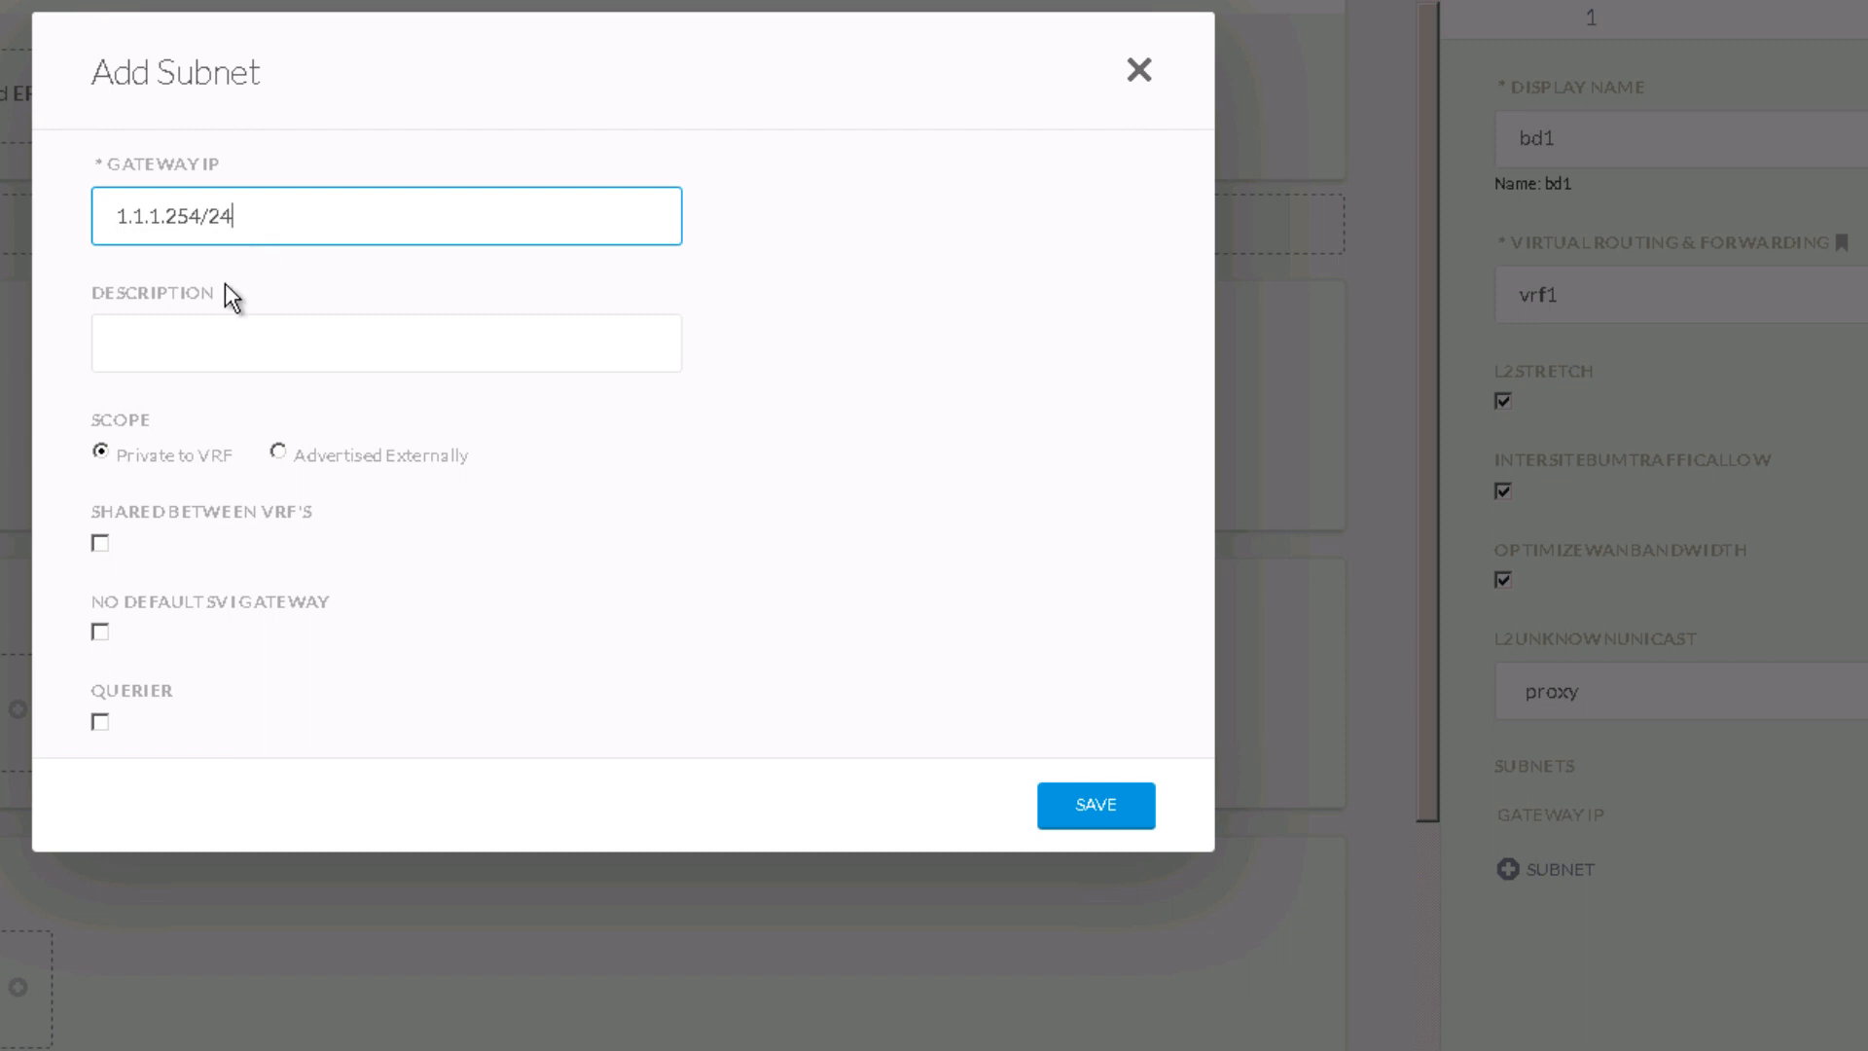
pyautogui.click(1113, 811)
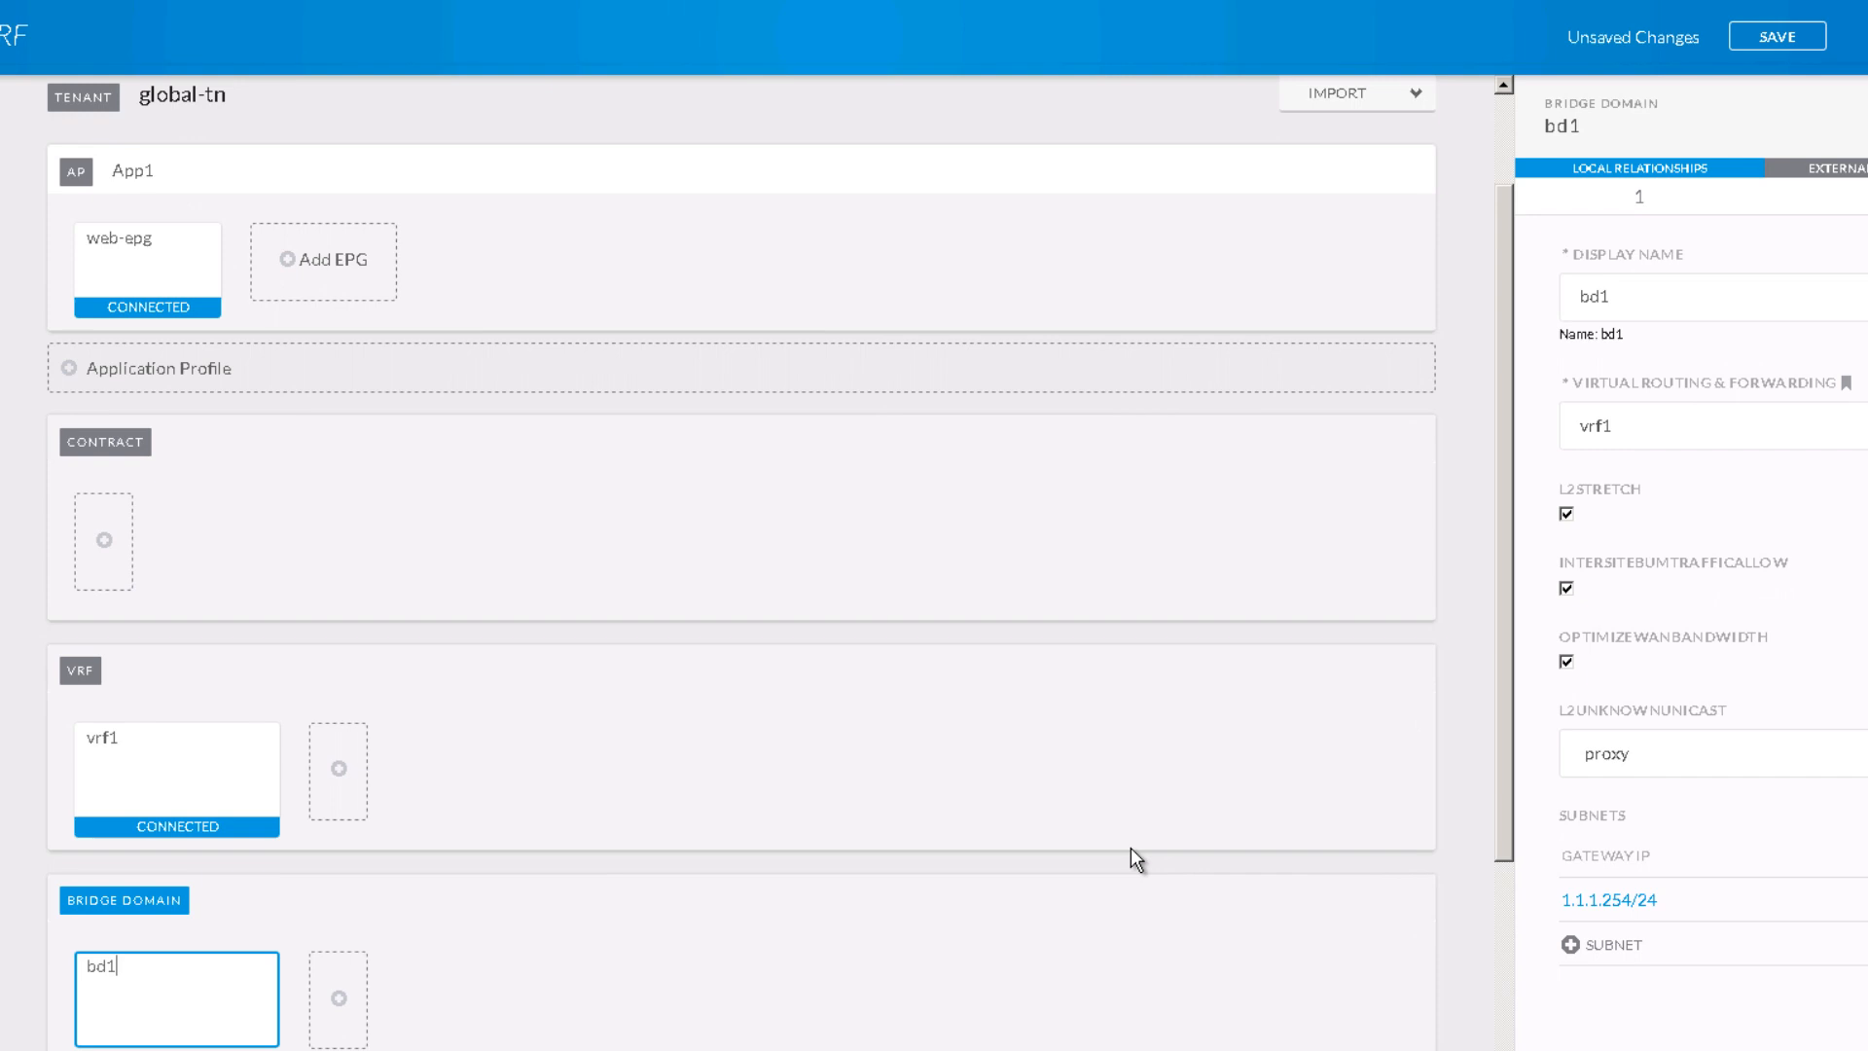
pyautogui.scroll(-3, 1130, 849)
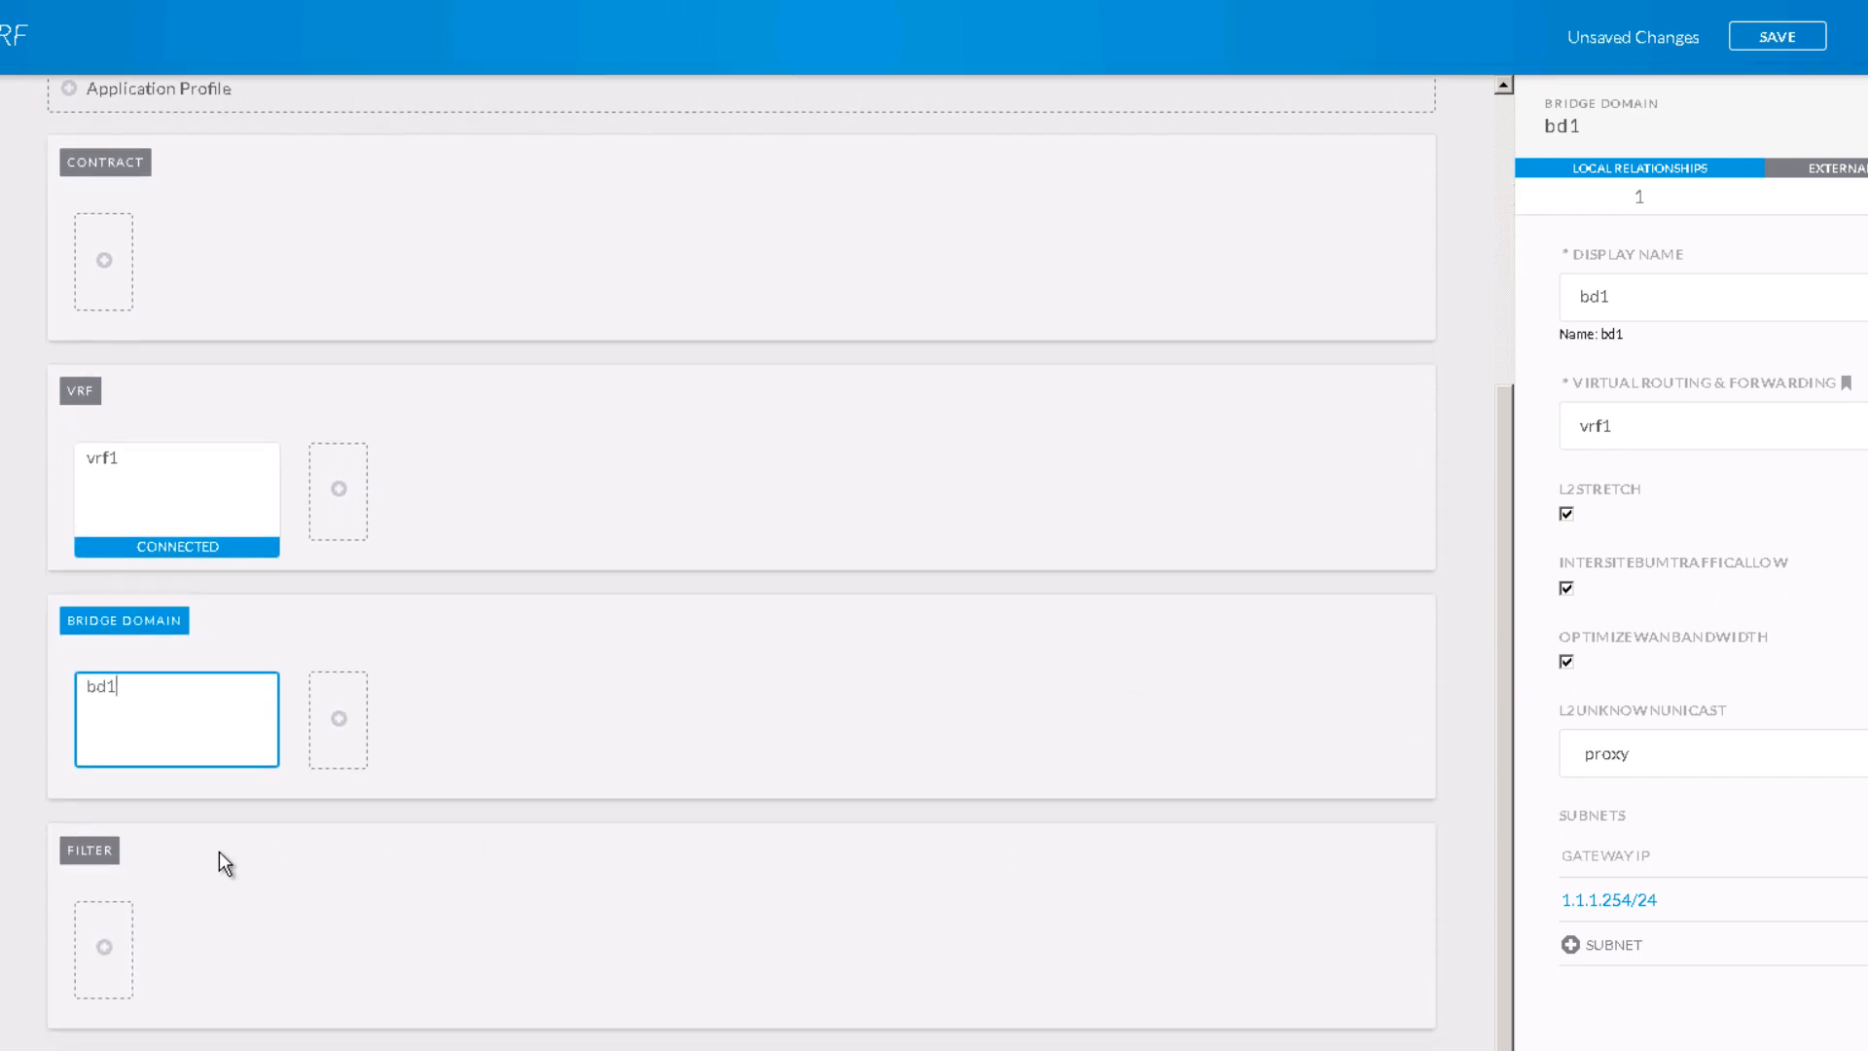
pyautogui.scroll(2, 224, 851)
pyautogui.scroll(3, 244, 842)
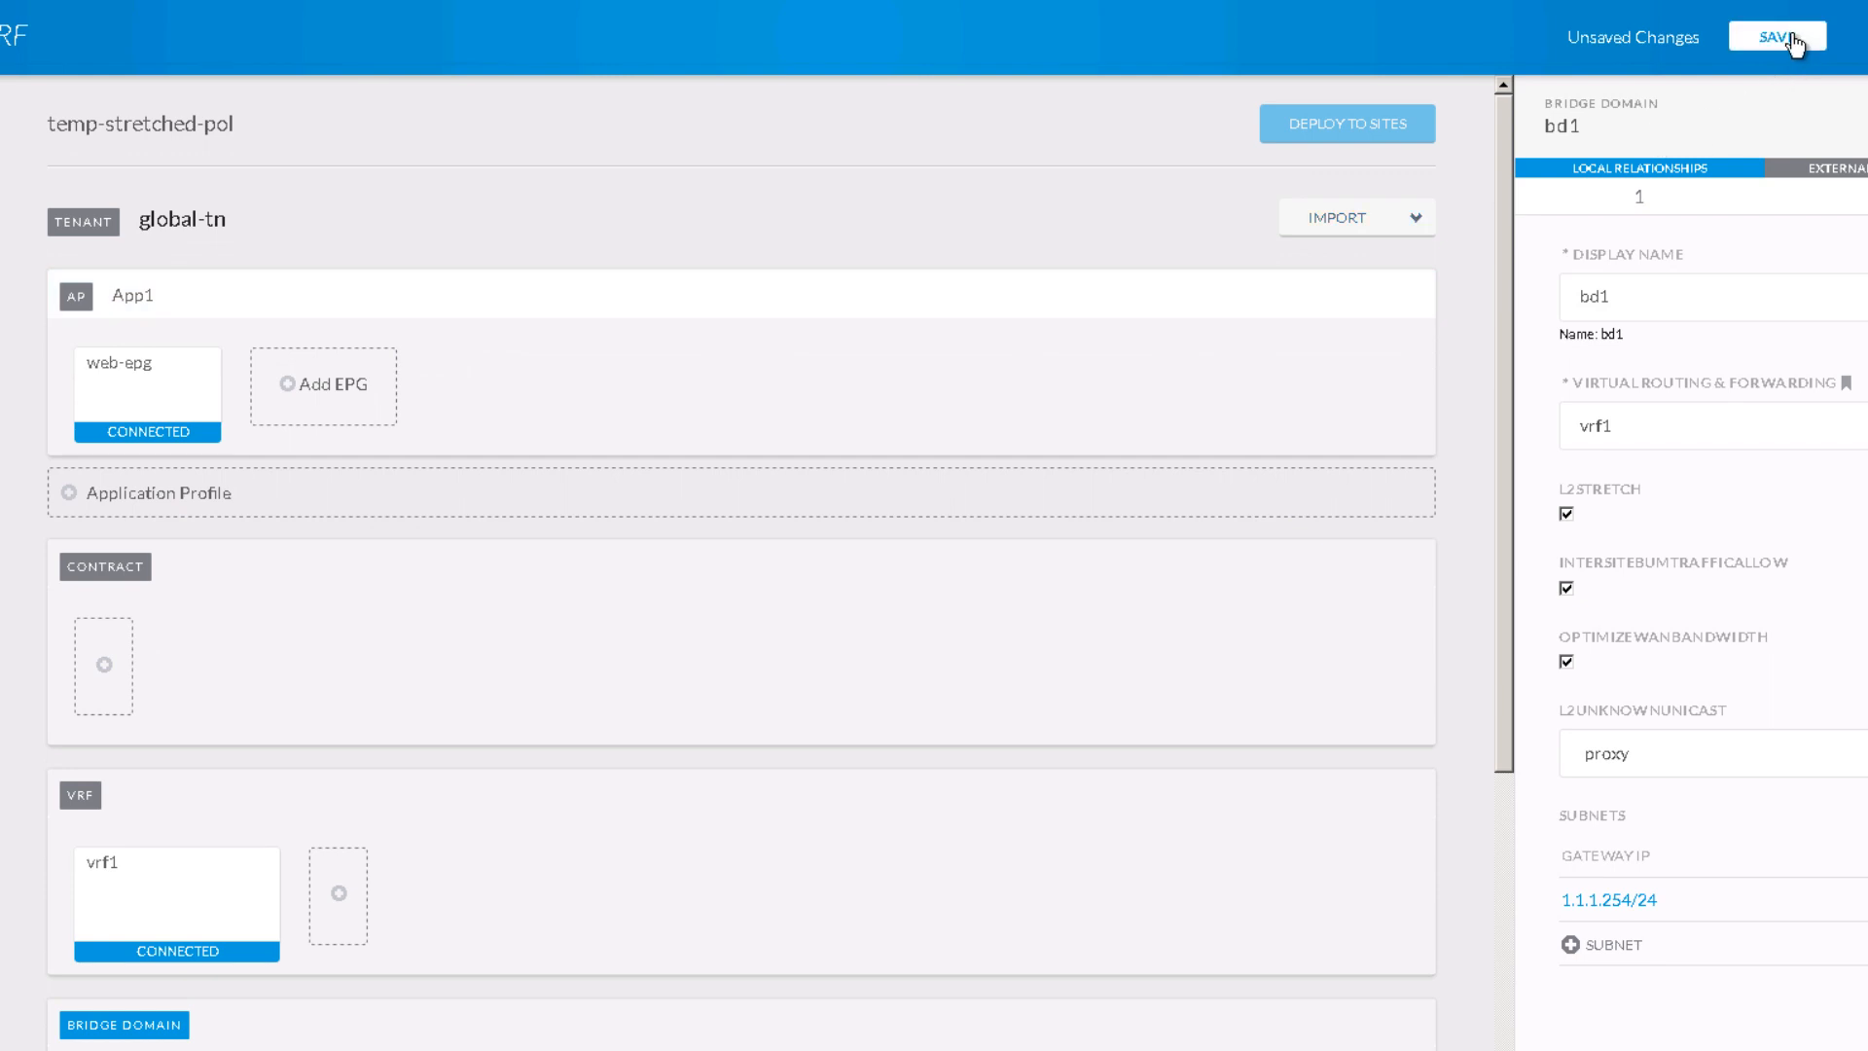
# Step: Save the stretched-EPG-BD-VRF schema and return to the Multi-Site schema editor
pyautogui.click(1795, 37)
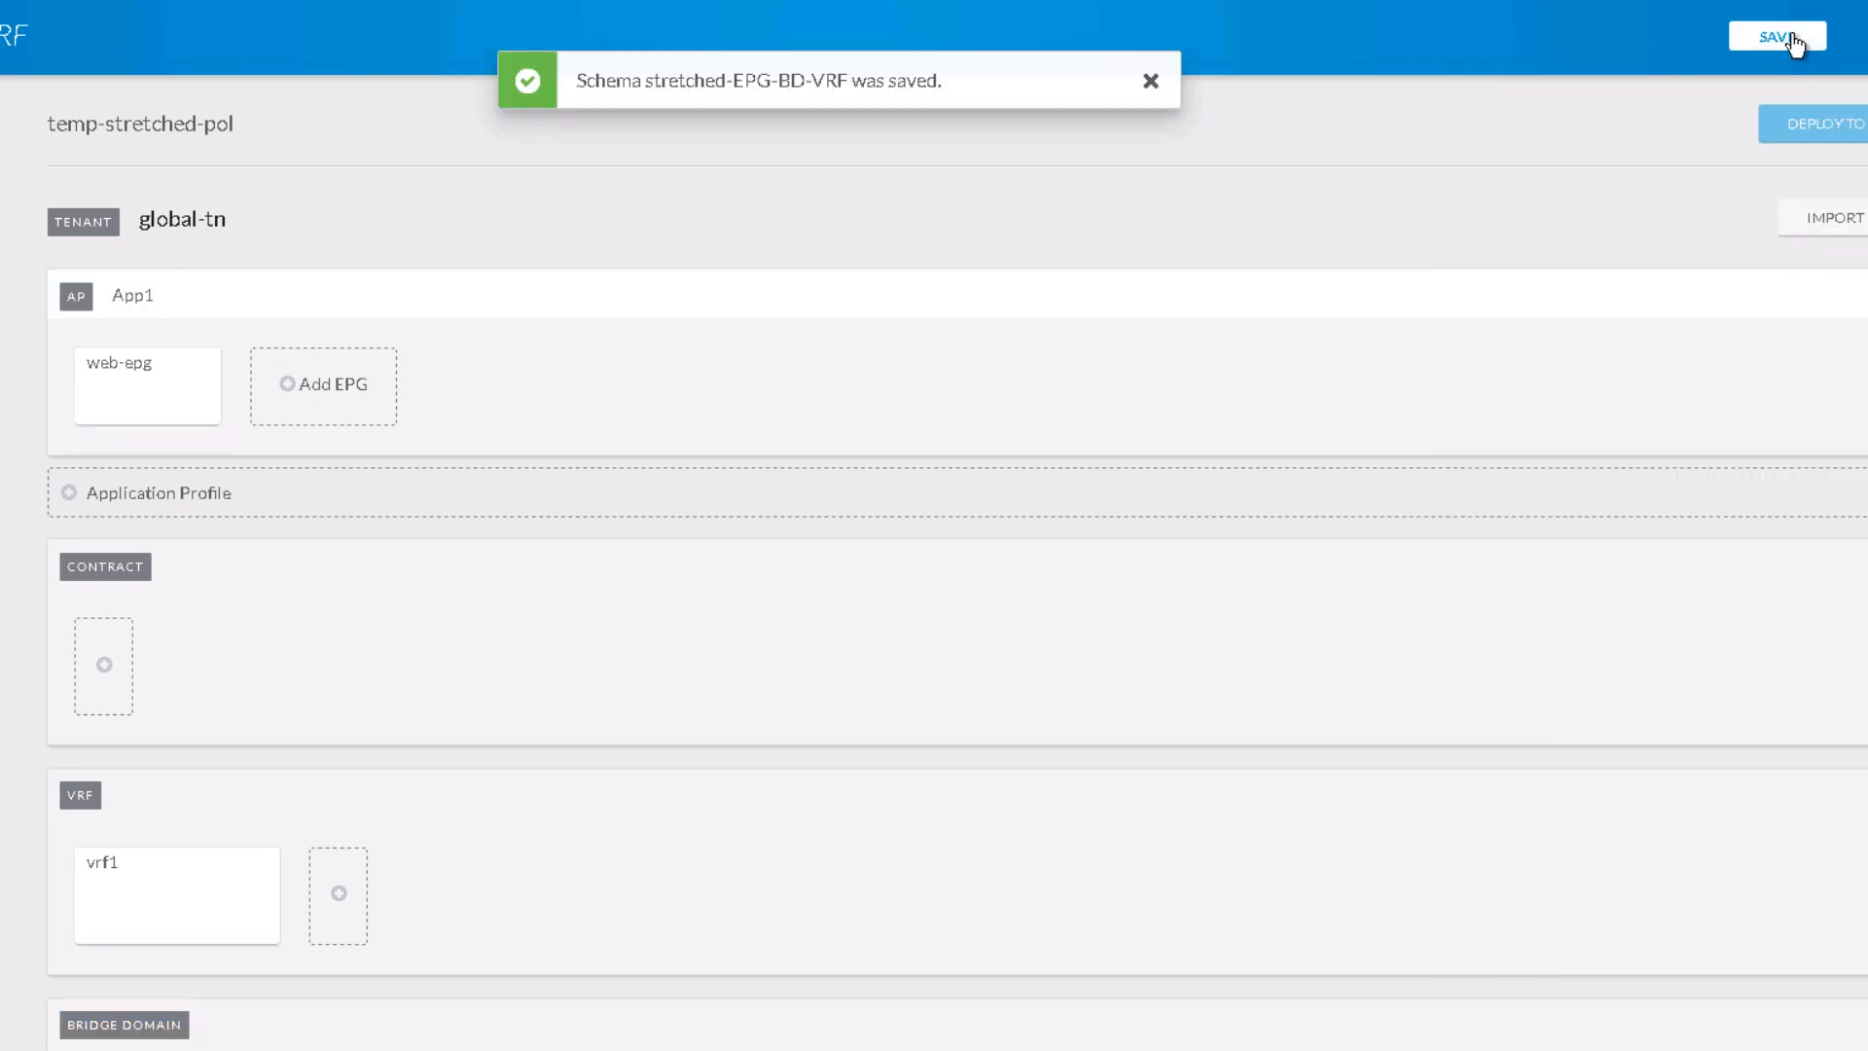
pyautogui.click(1151, 81)
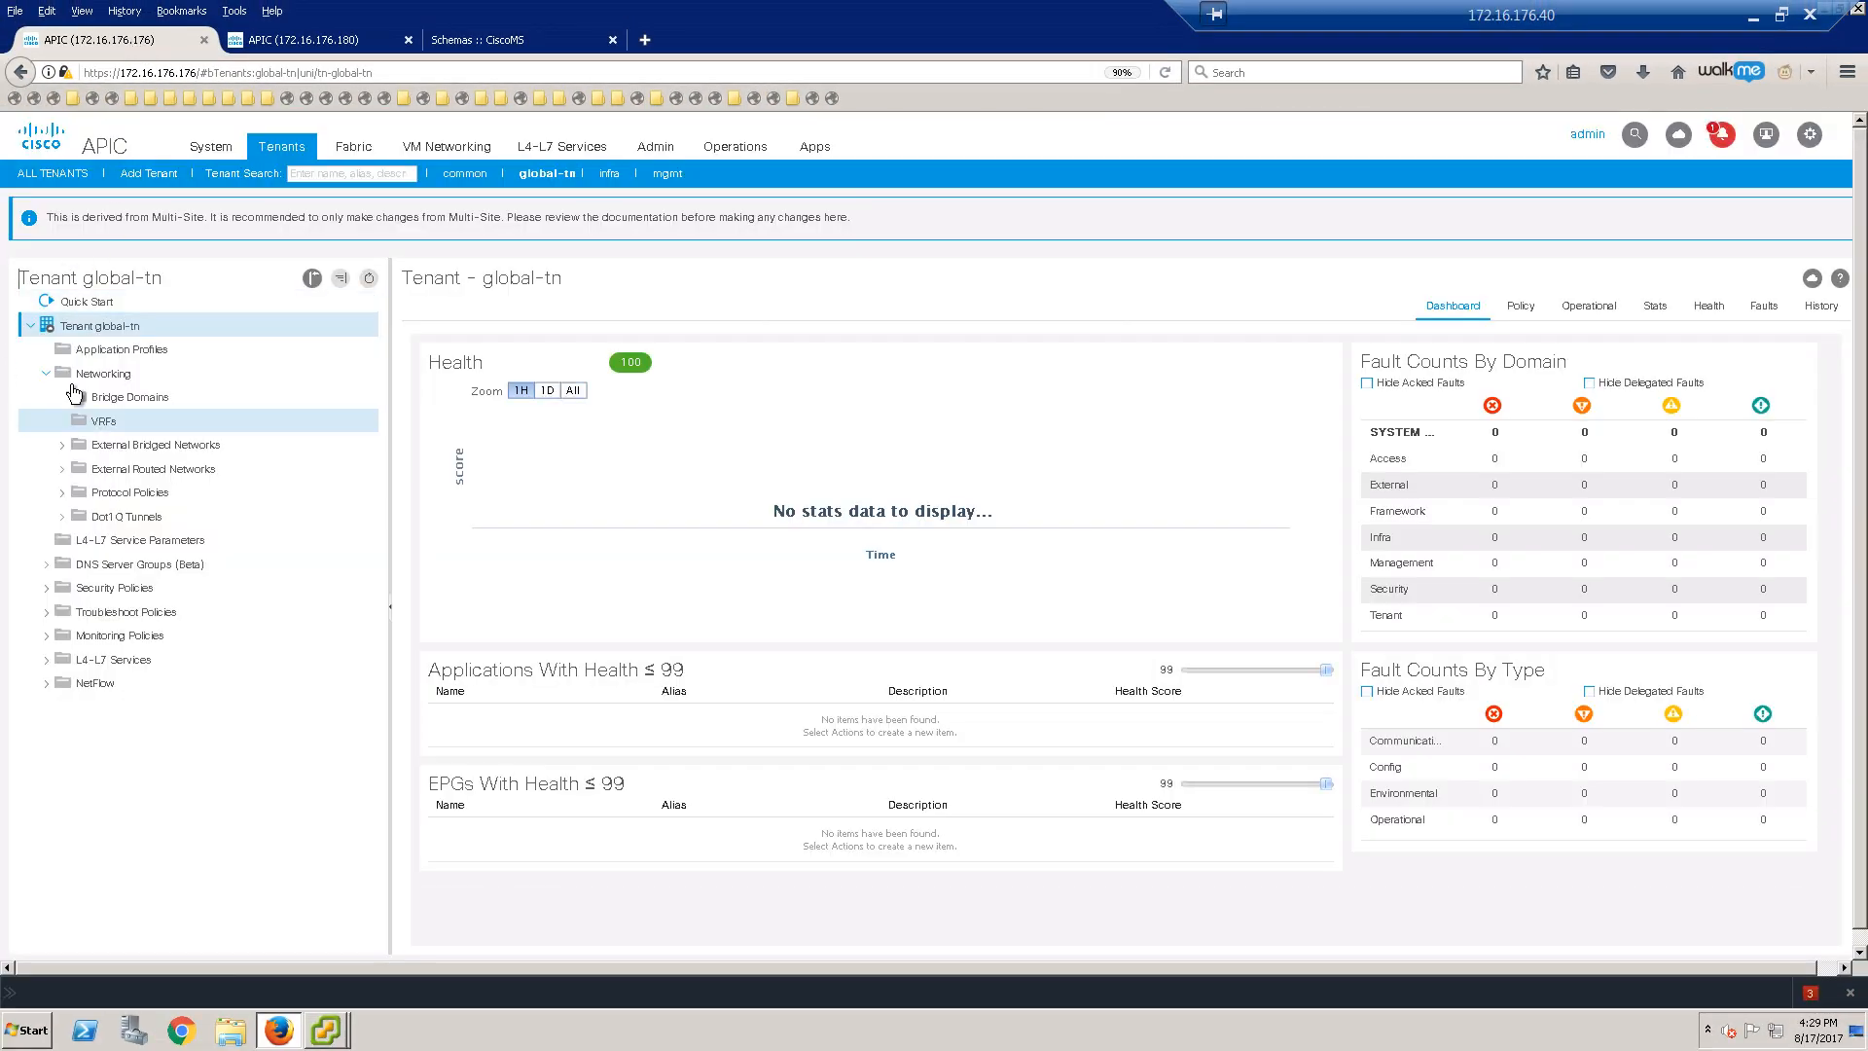
pyautogui.click(535, 40)
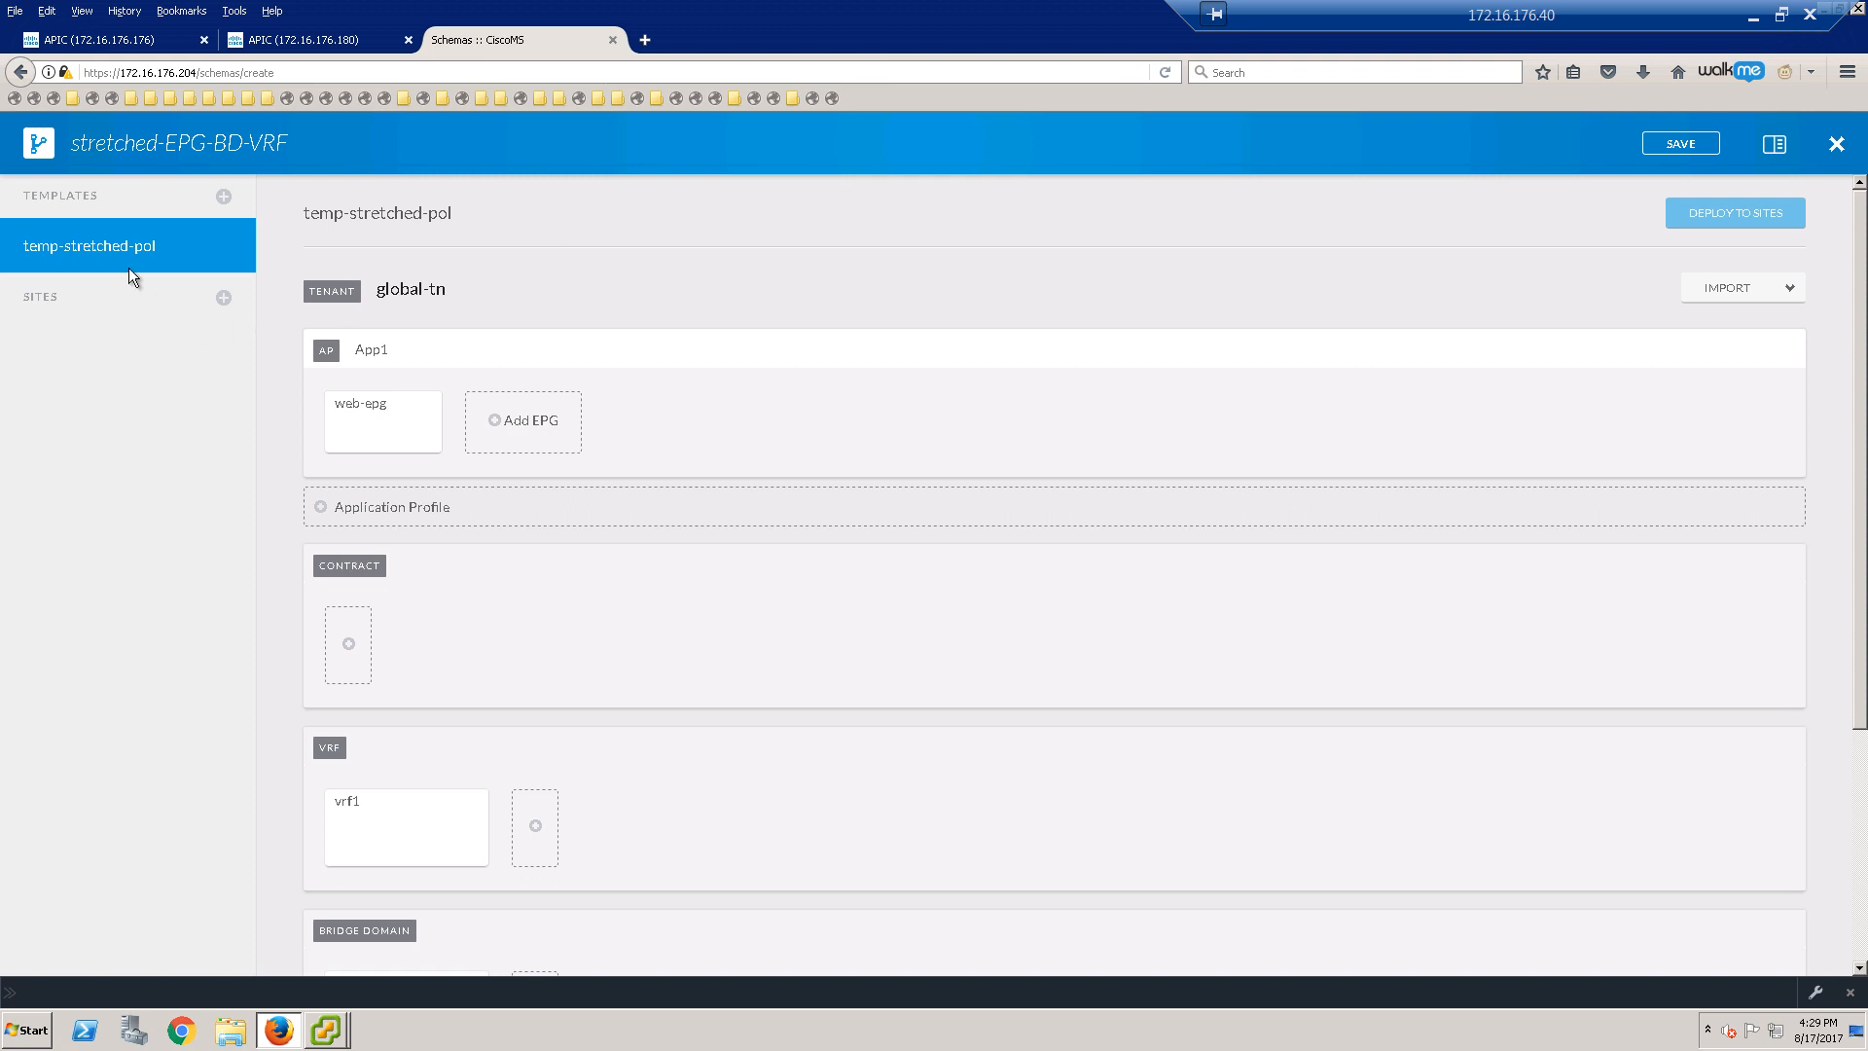
# Step: Add sites SJ-Fab3 and SJ-Fab6 to the schema using template temp-stretched-pol
pyautogui.click(221, 299)
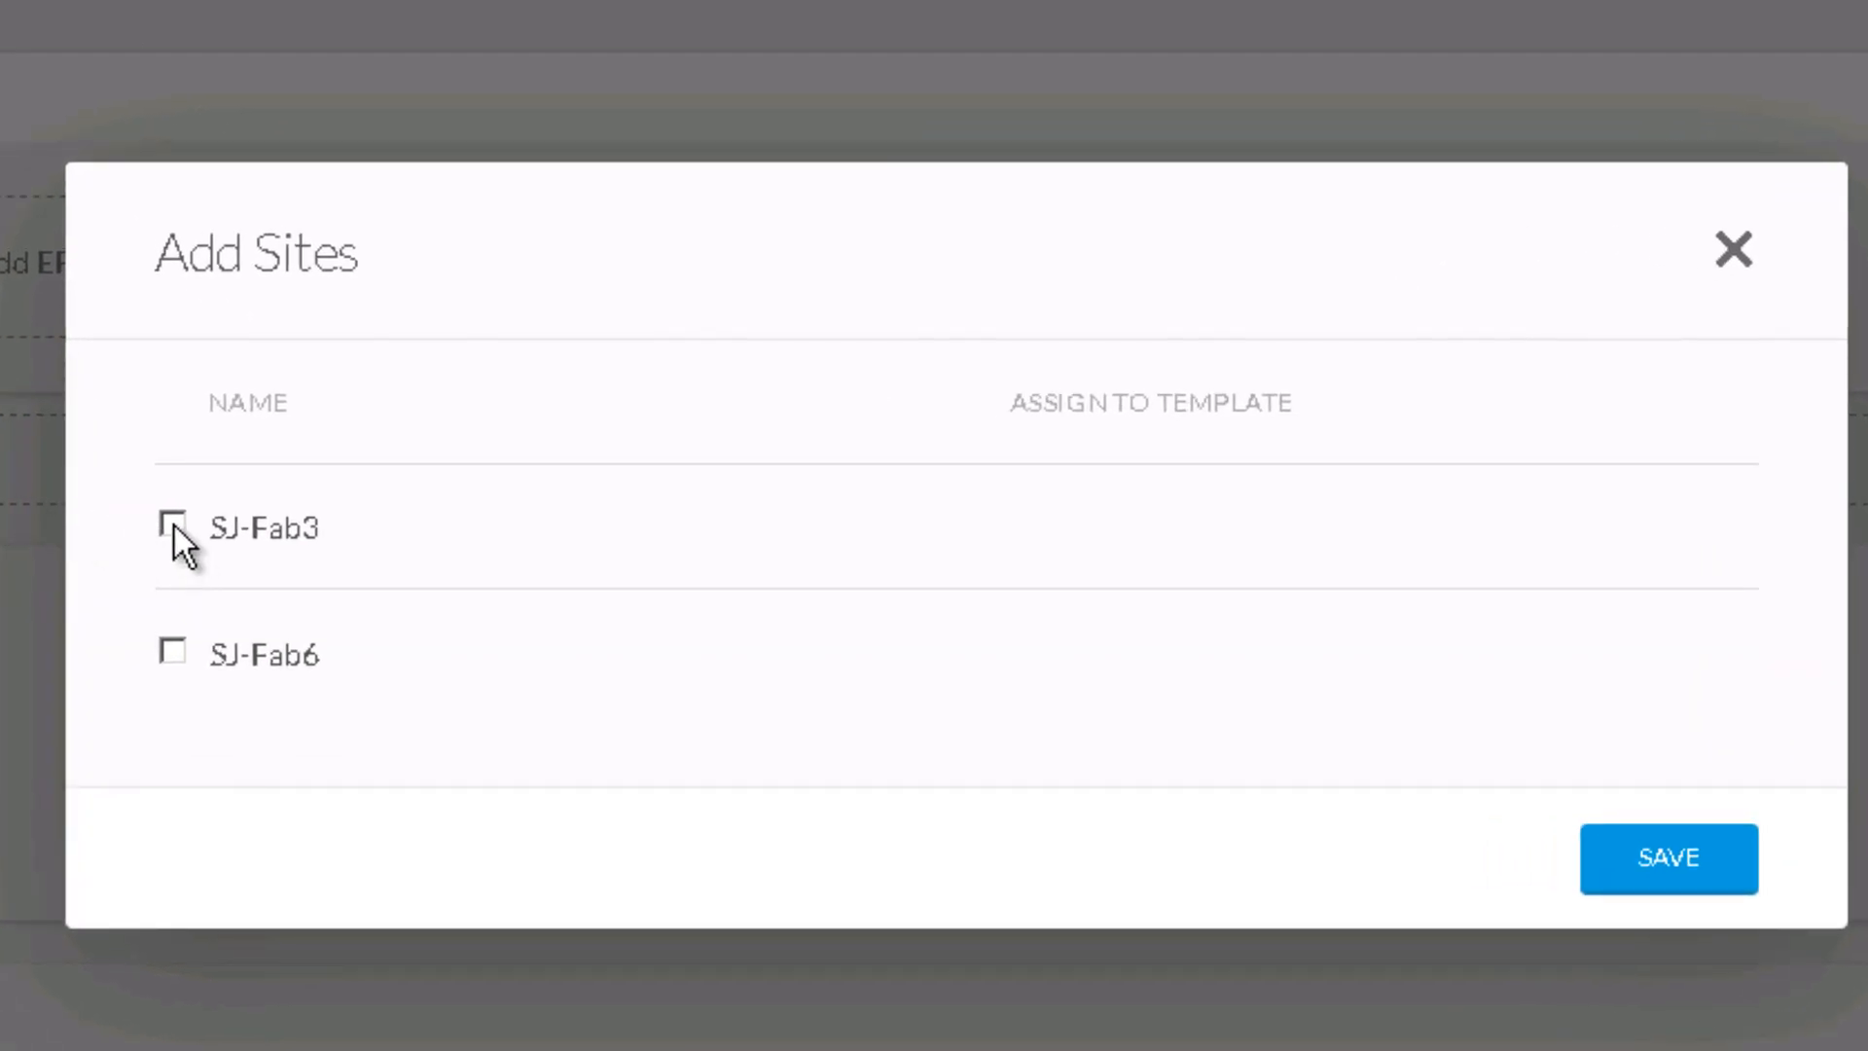
pyautogui.click(173, 525)
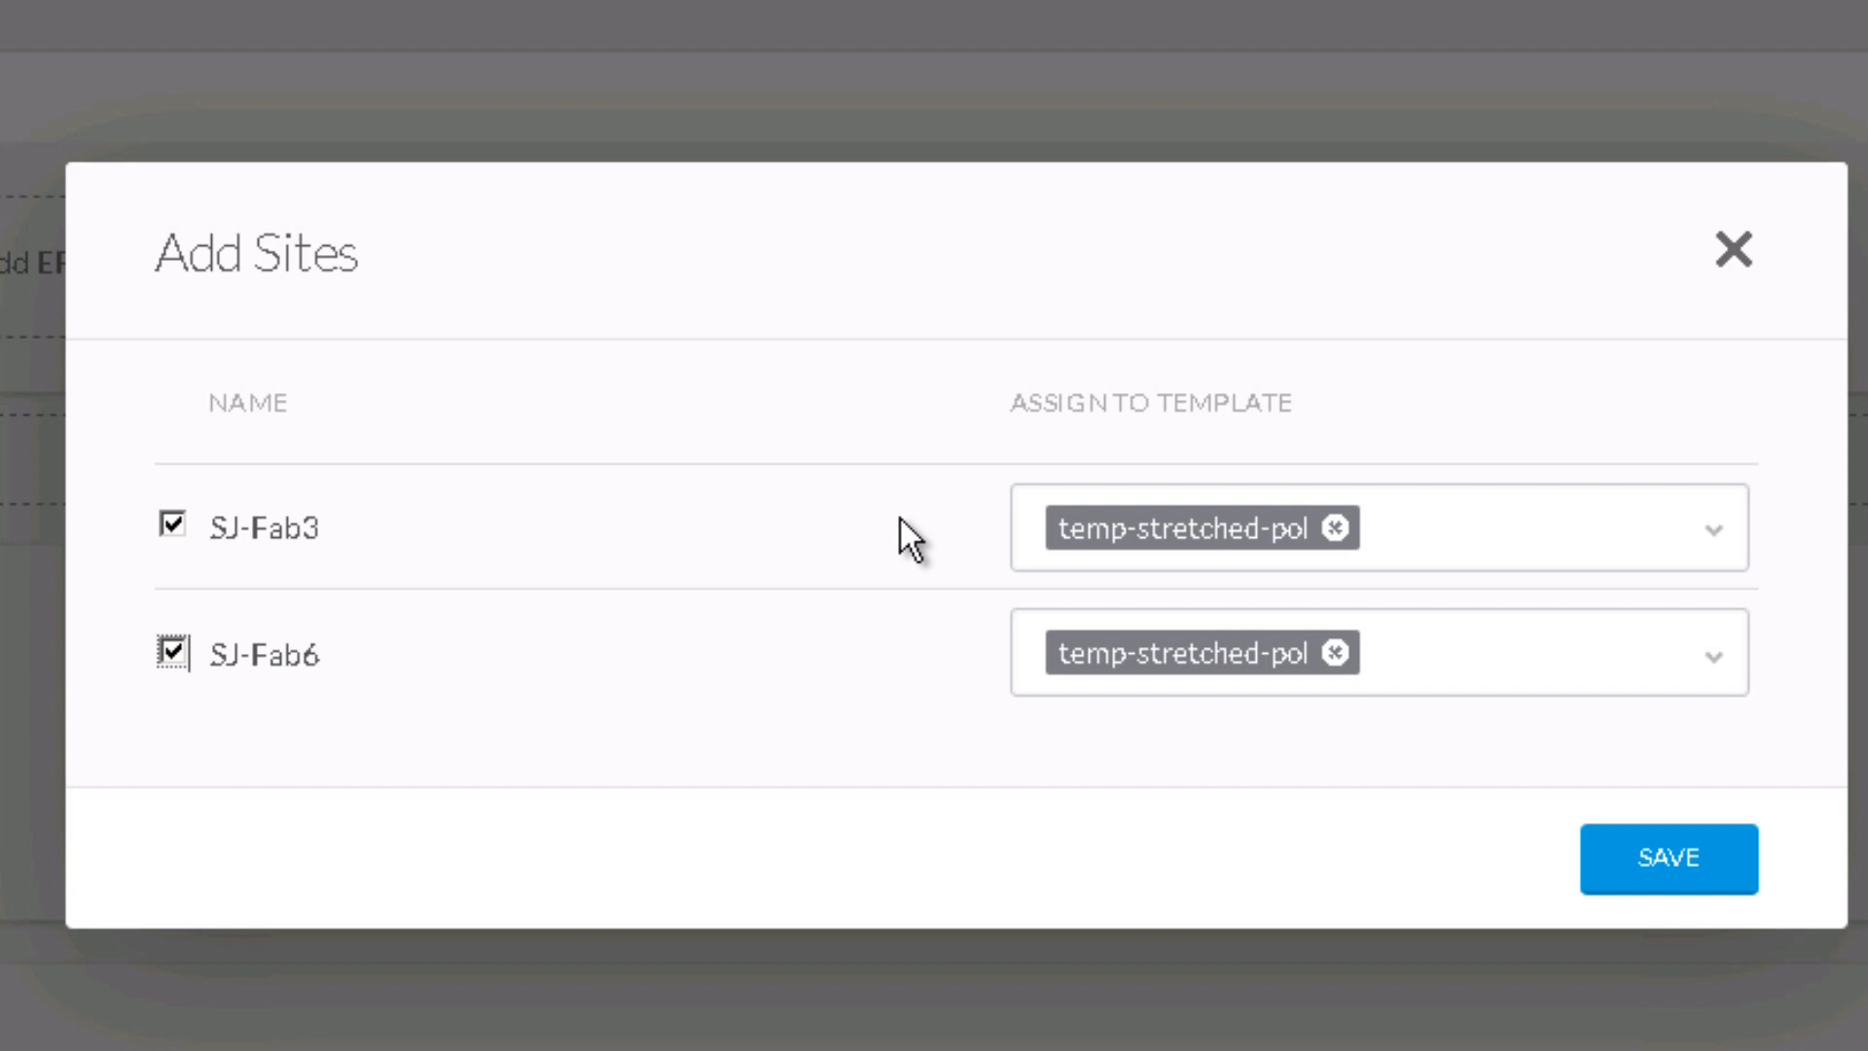
pyautogui.click(1703, 861)
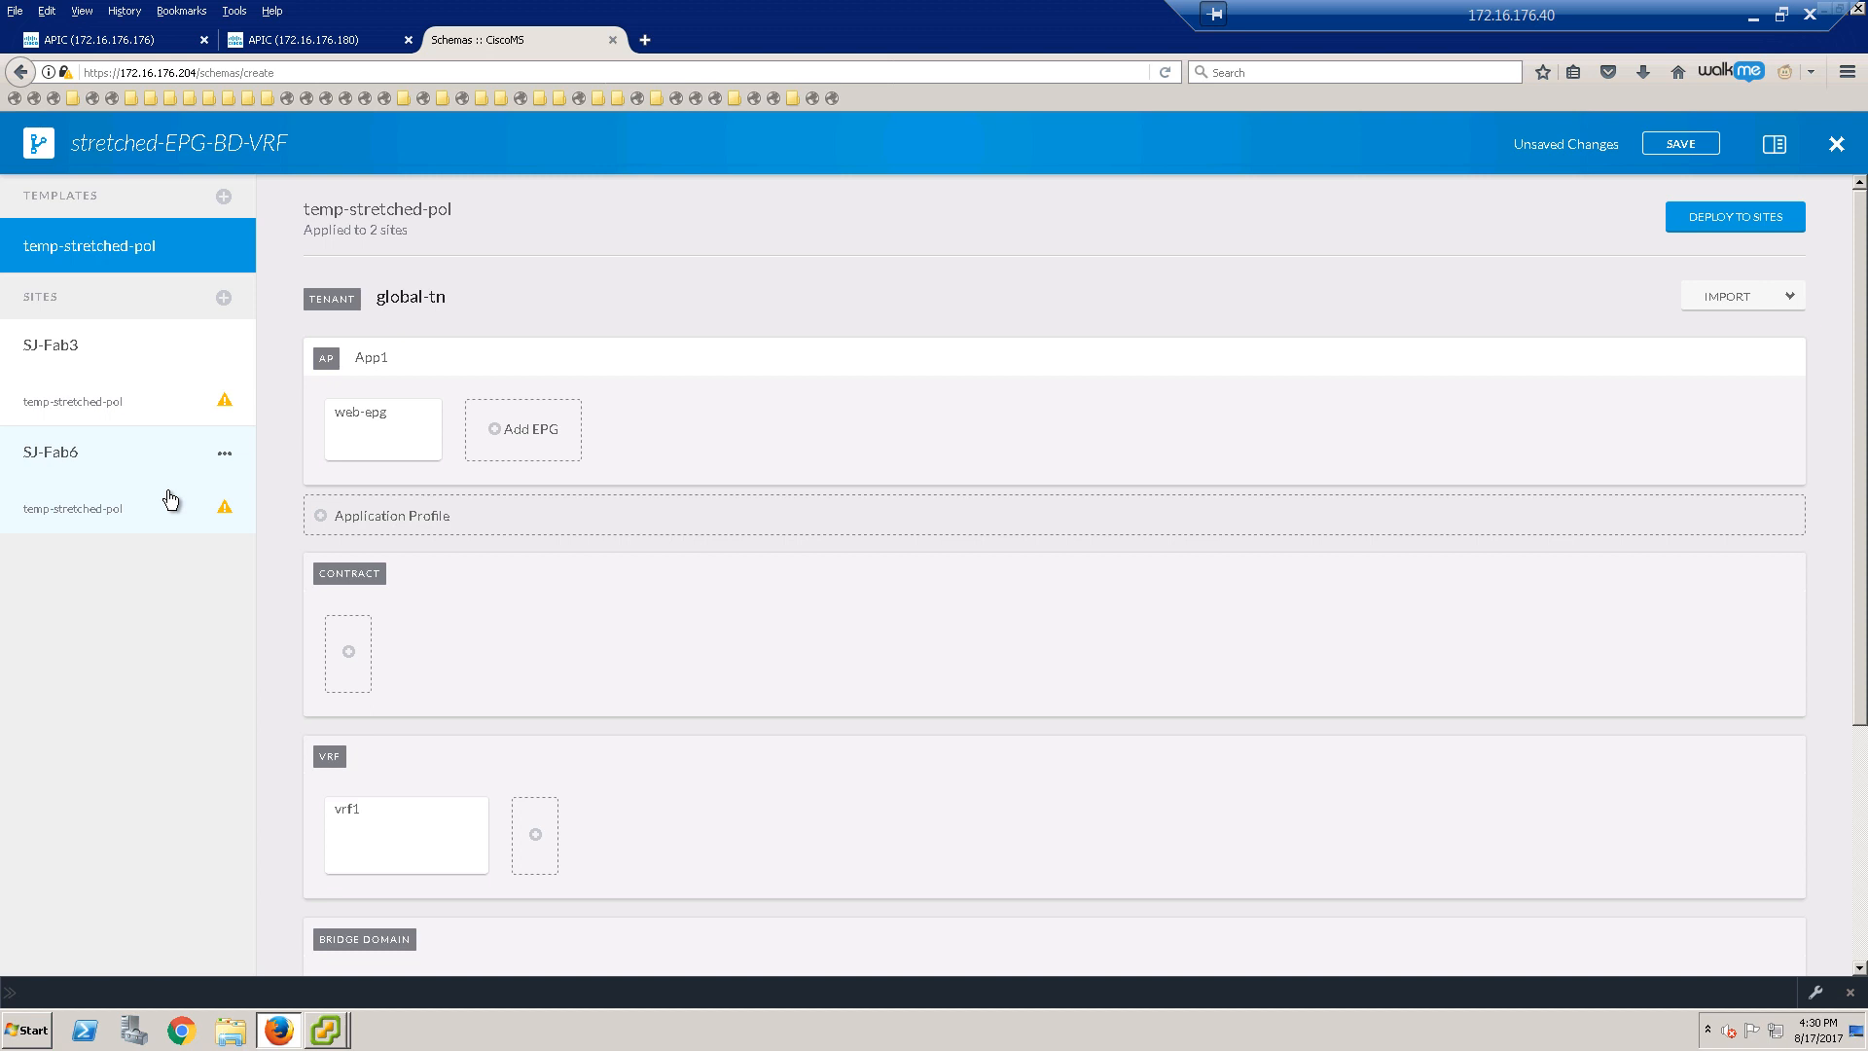
# Step: Review the SJ-Fab3 site view of the schema, then switch to the APIC VM Networking inventory
pyautogui.moveTo(148, 238)
pyautogui.click(133, 361)
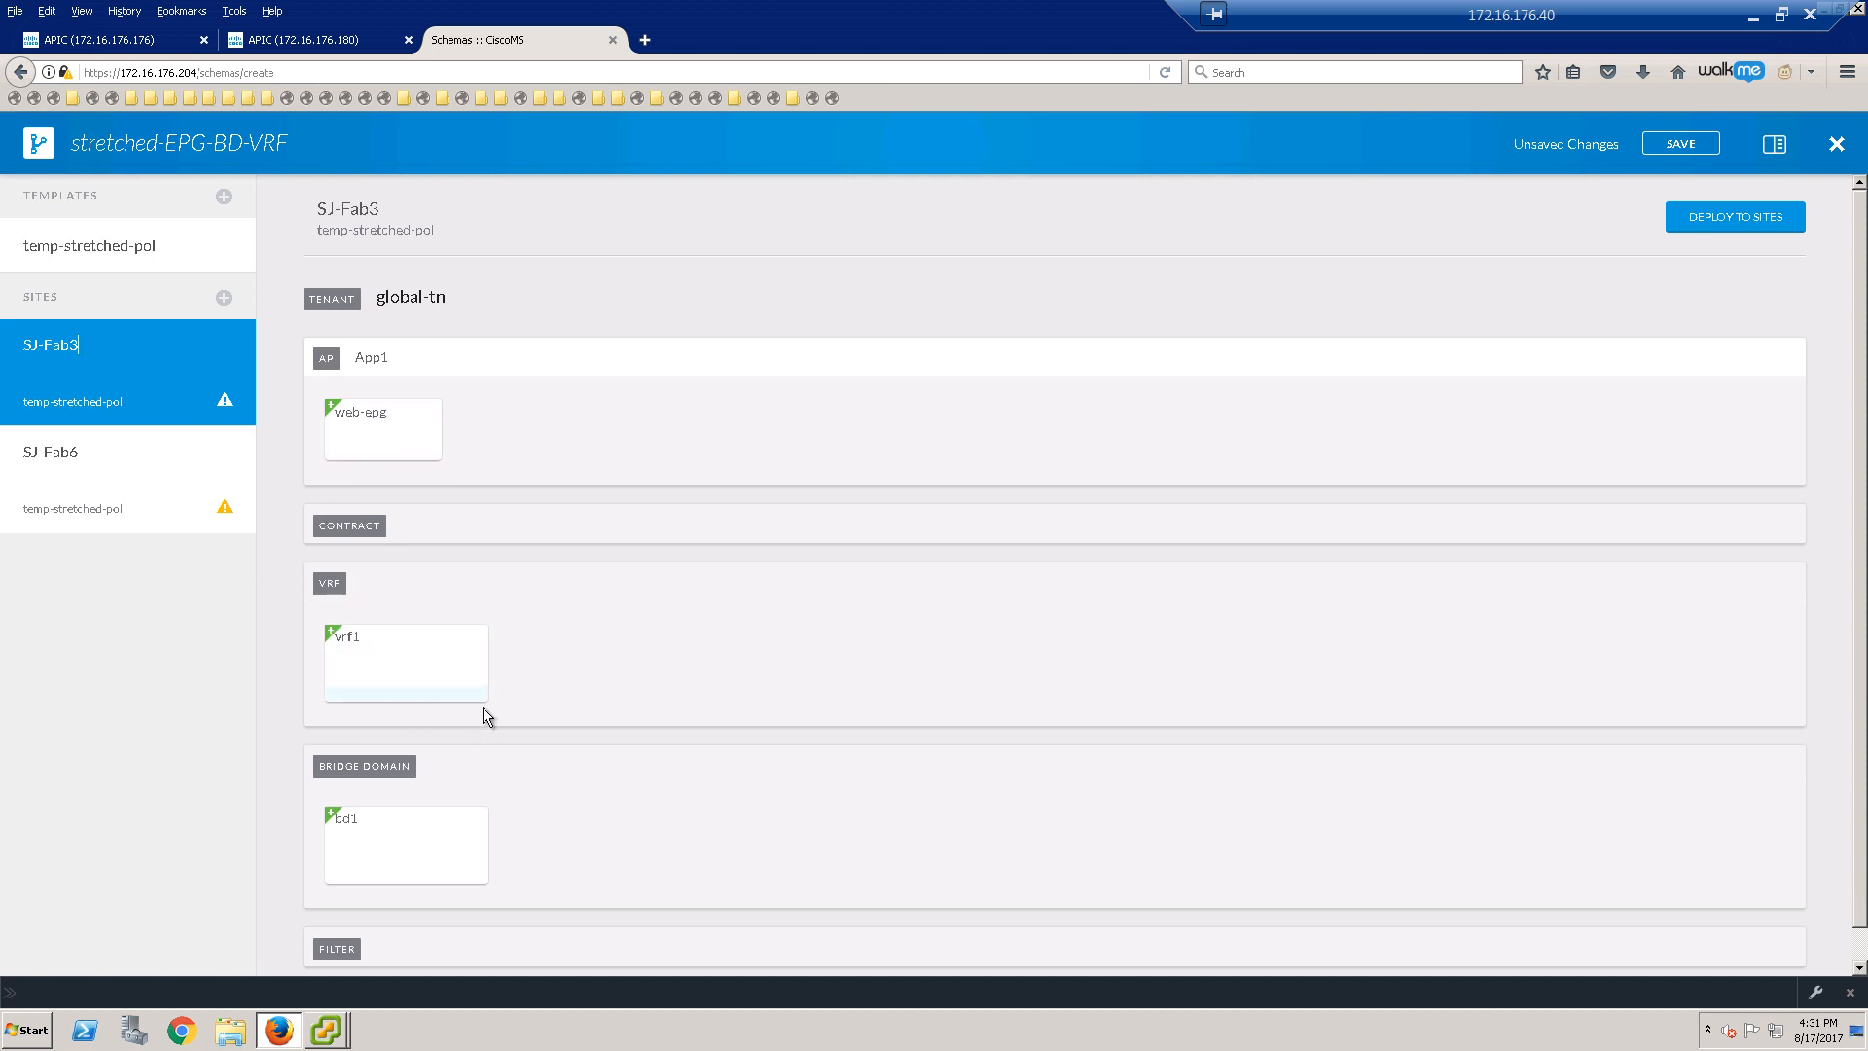
pyautogui.scroll(-1, 1767, 669)
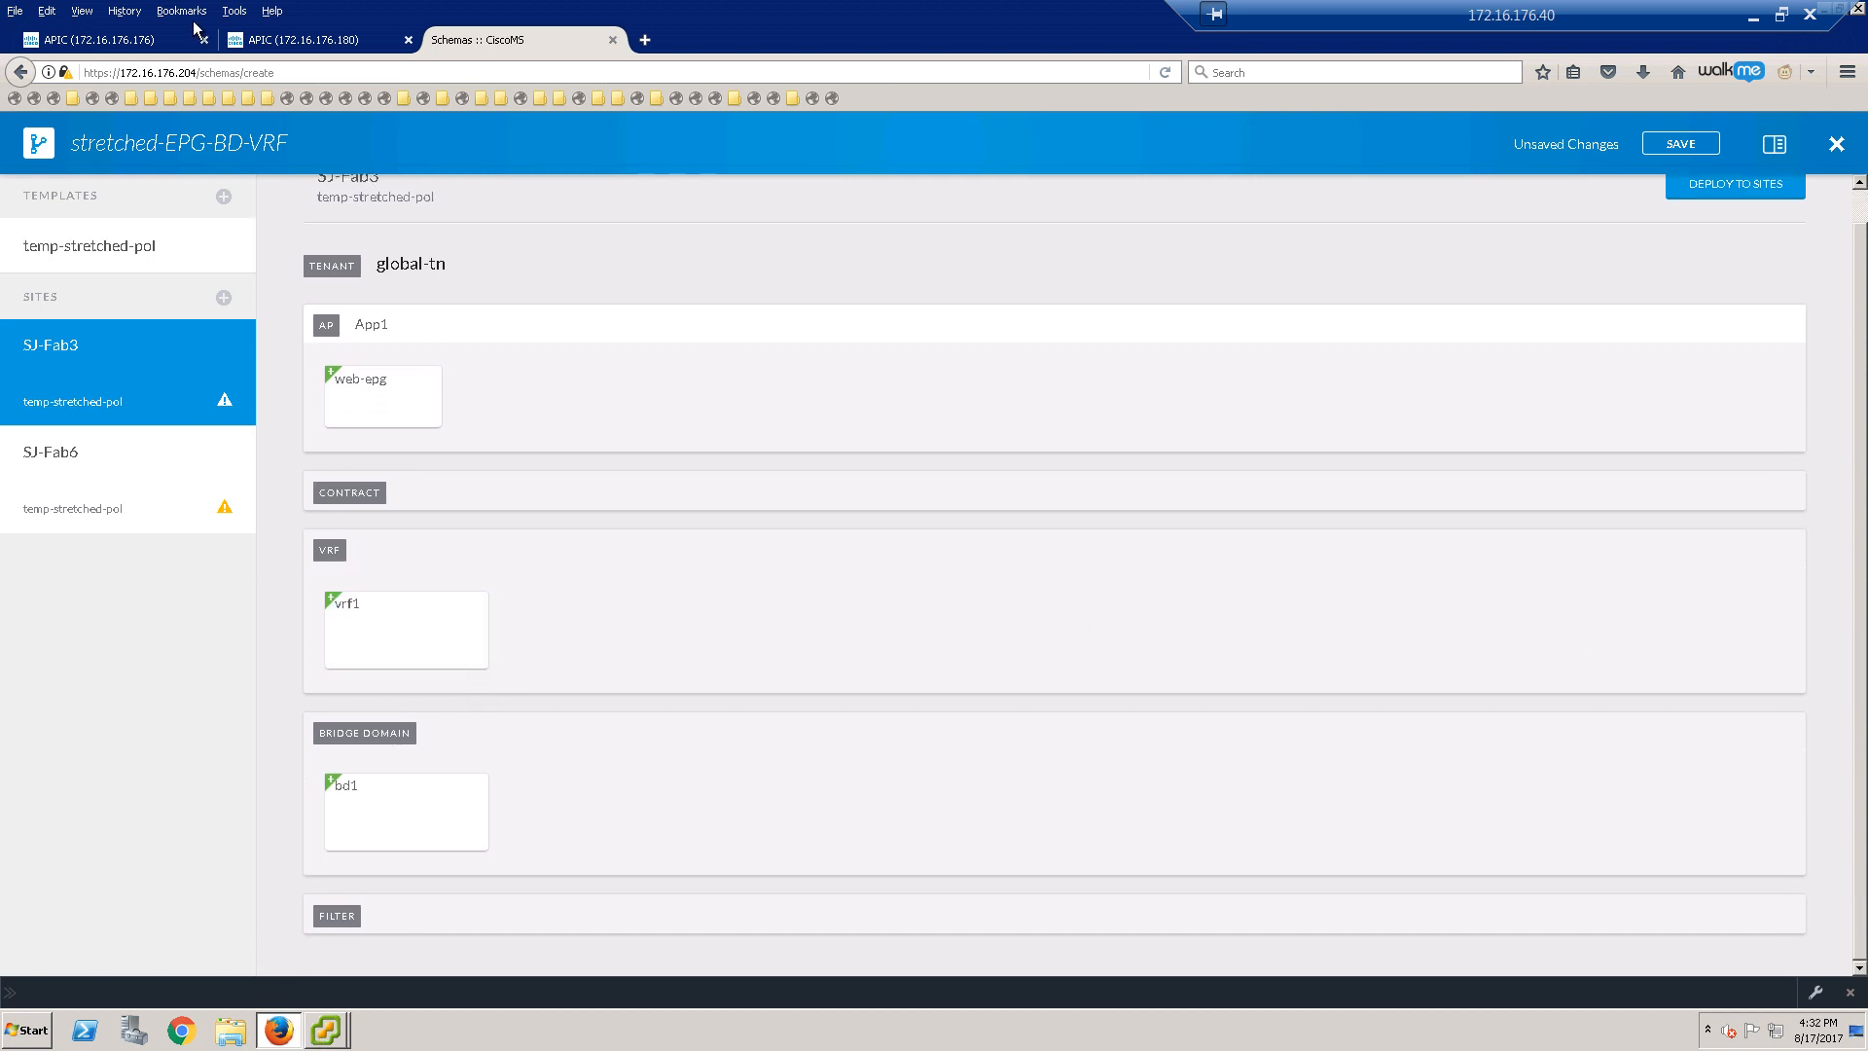
pyautogui.click(158, 40)
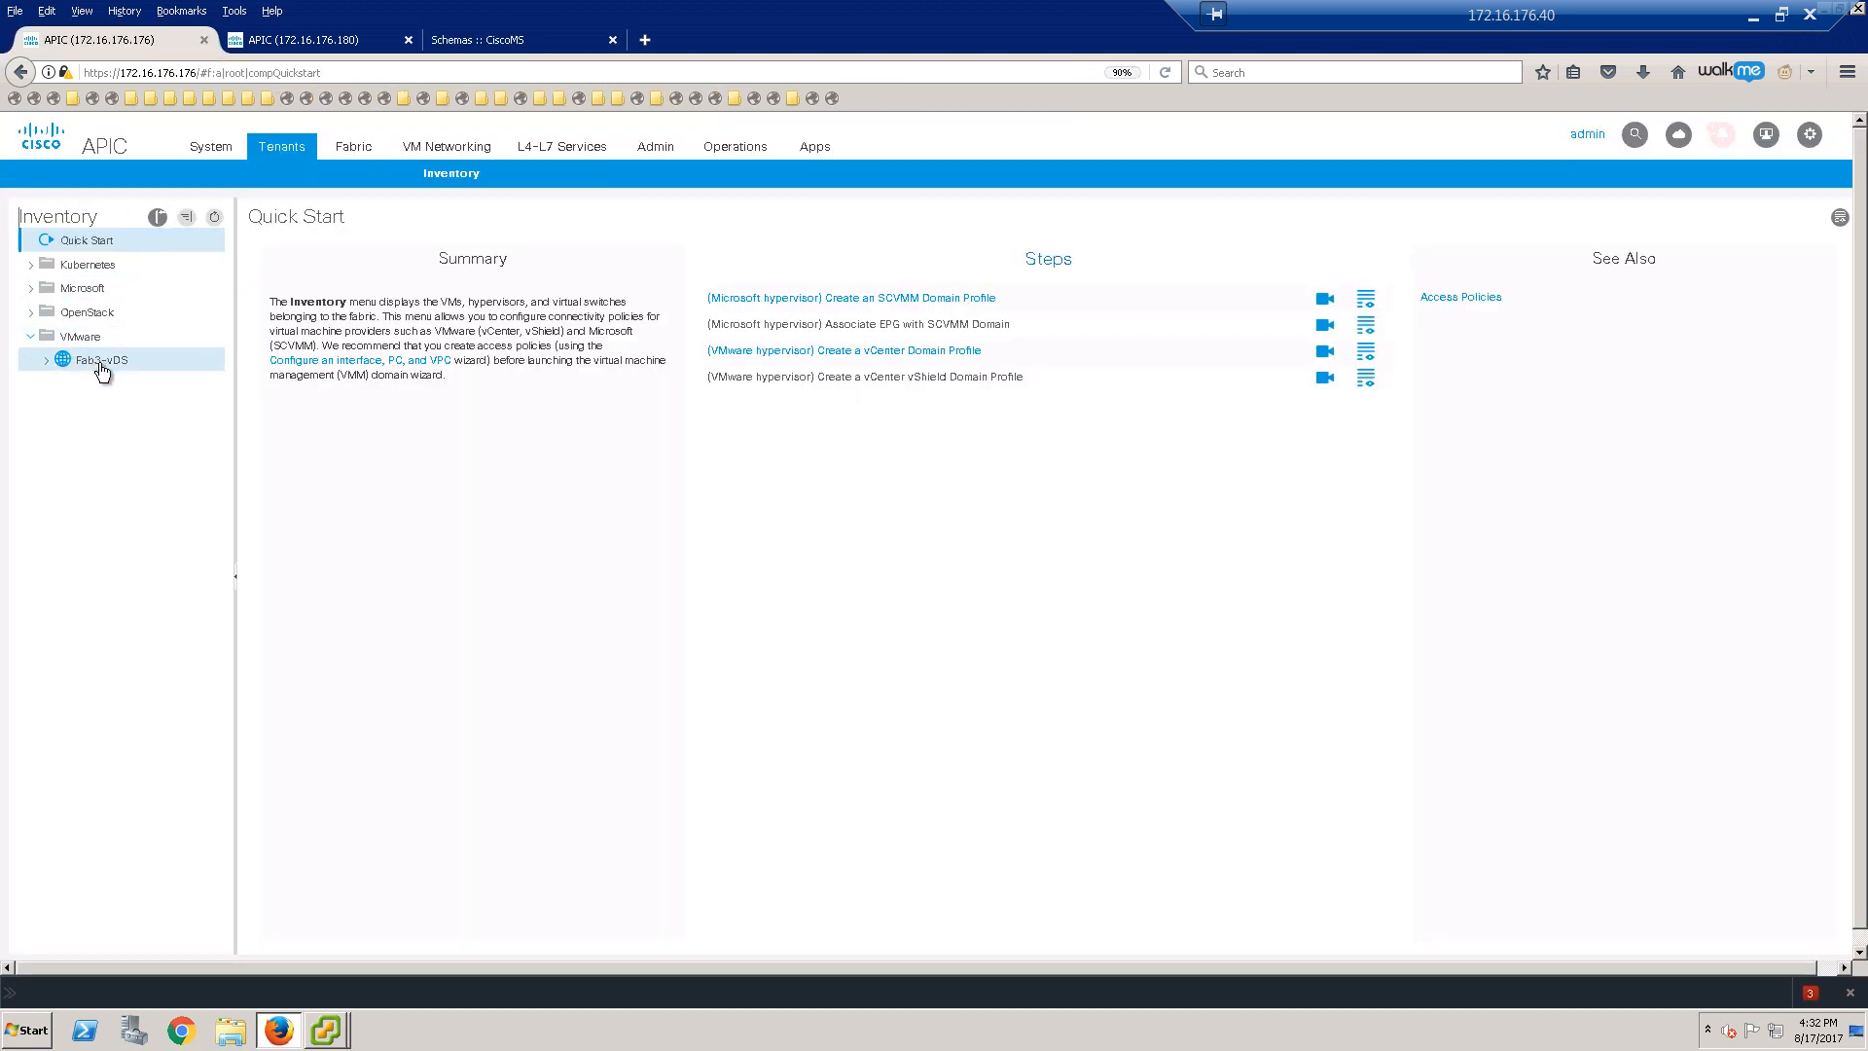
# Step: Check the Fab3-vDS switch in vSphere Client, then return to the Schemas :: CiscoMS tab in Firefox
pyautogui.click(326, 1030)
pyautogui.click(313, 963)
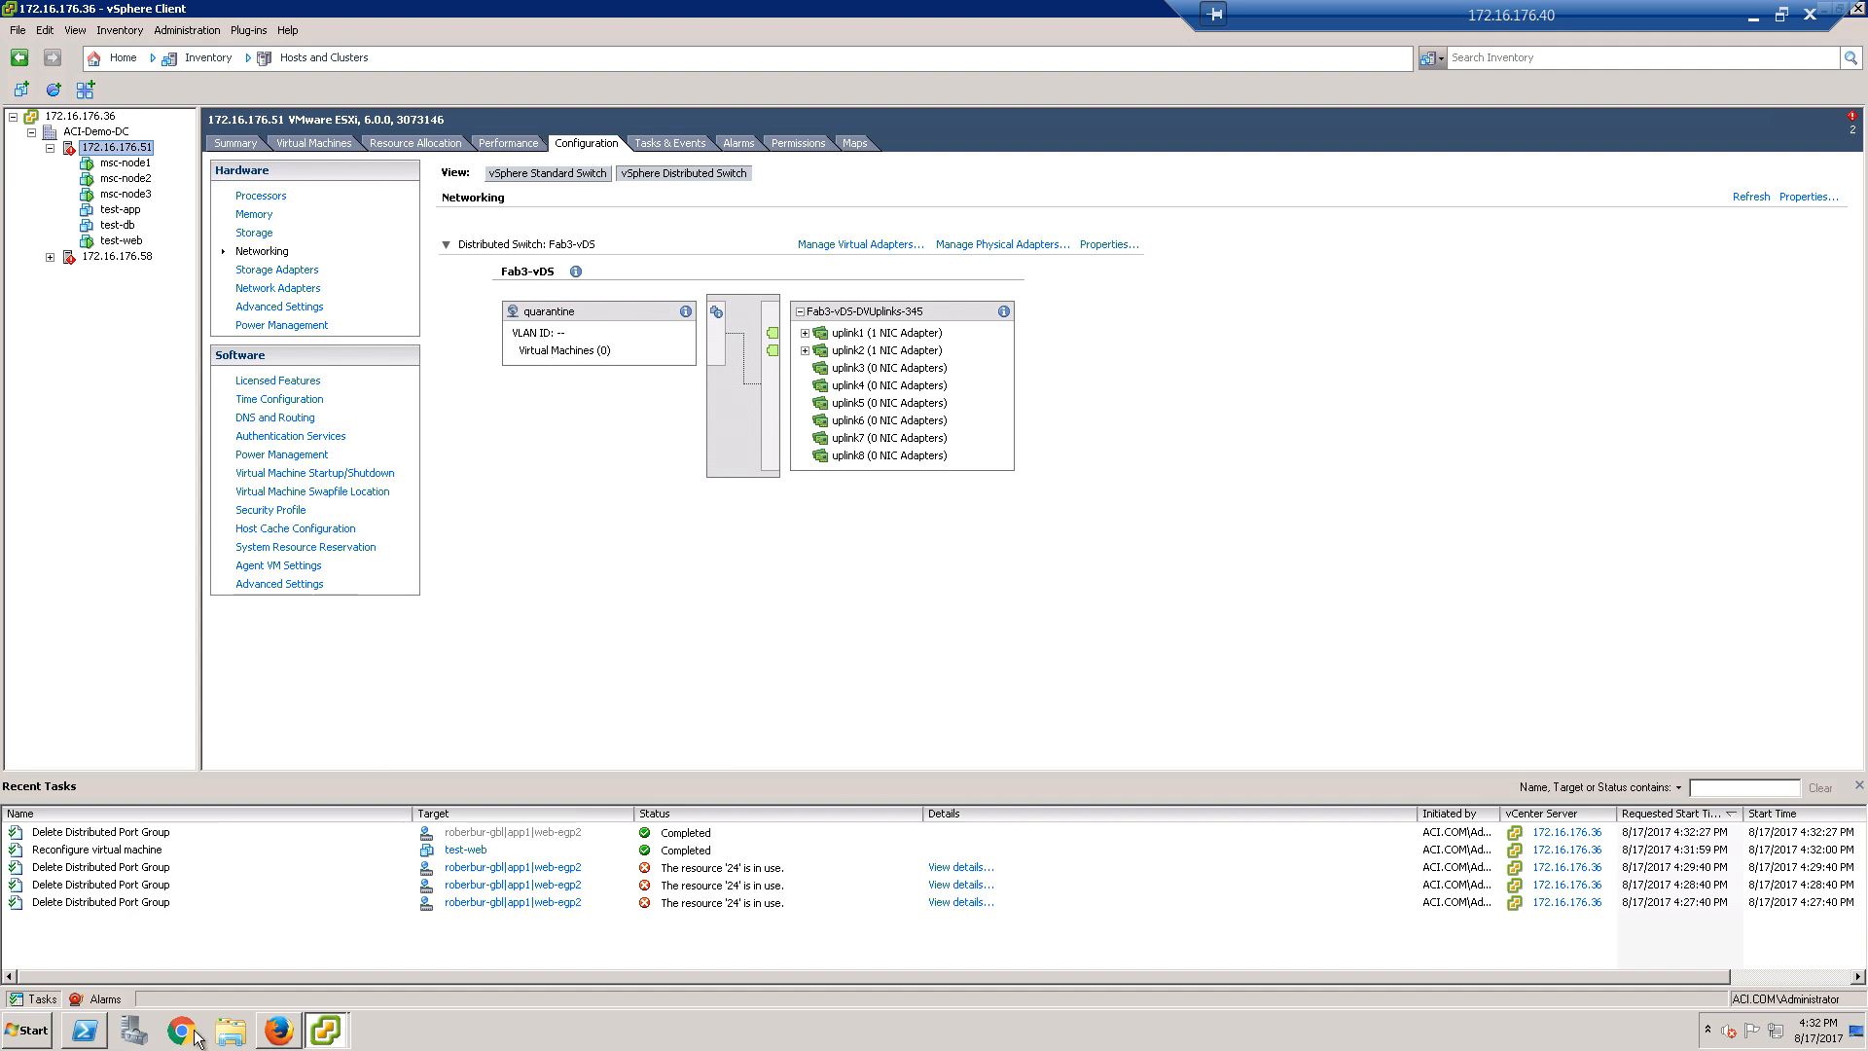
pyautogui.click(279, 1029)
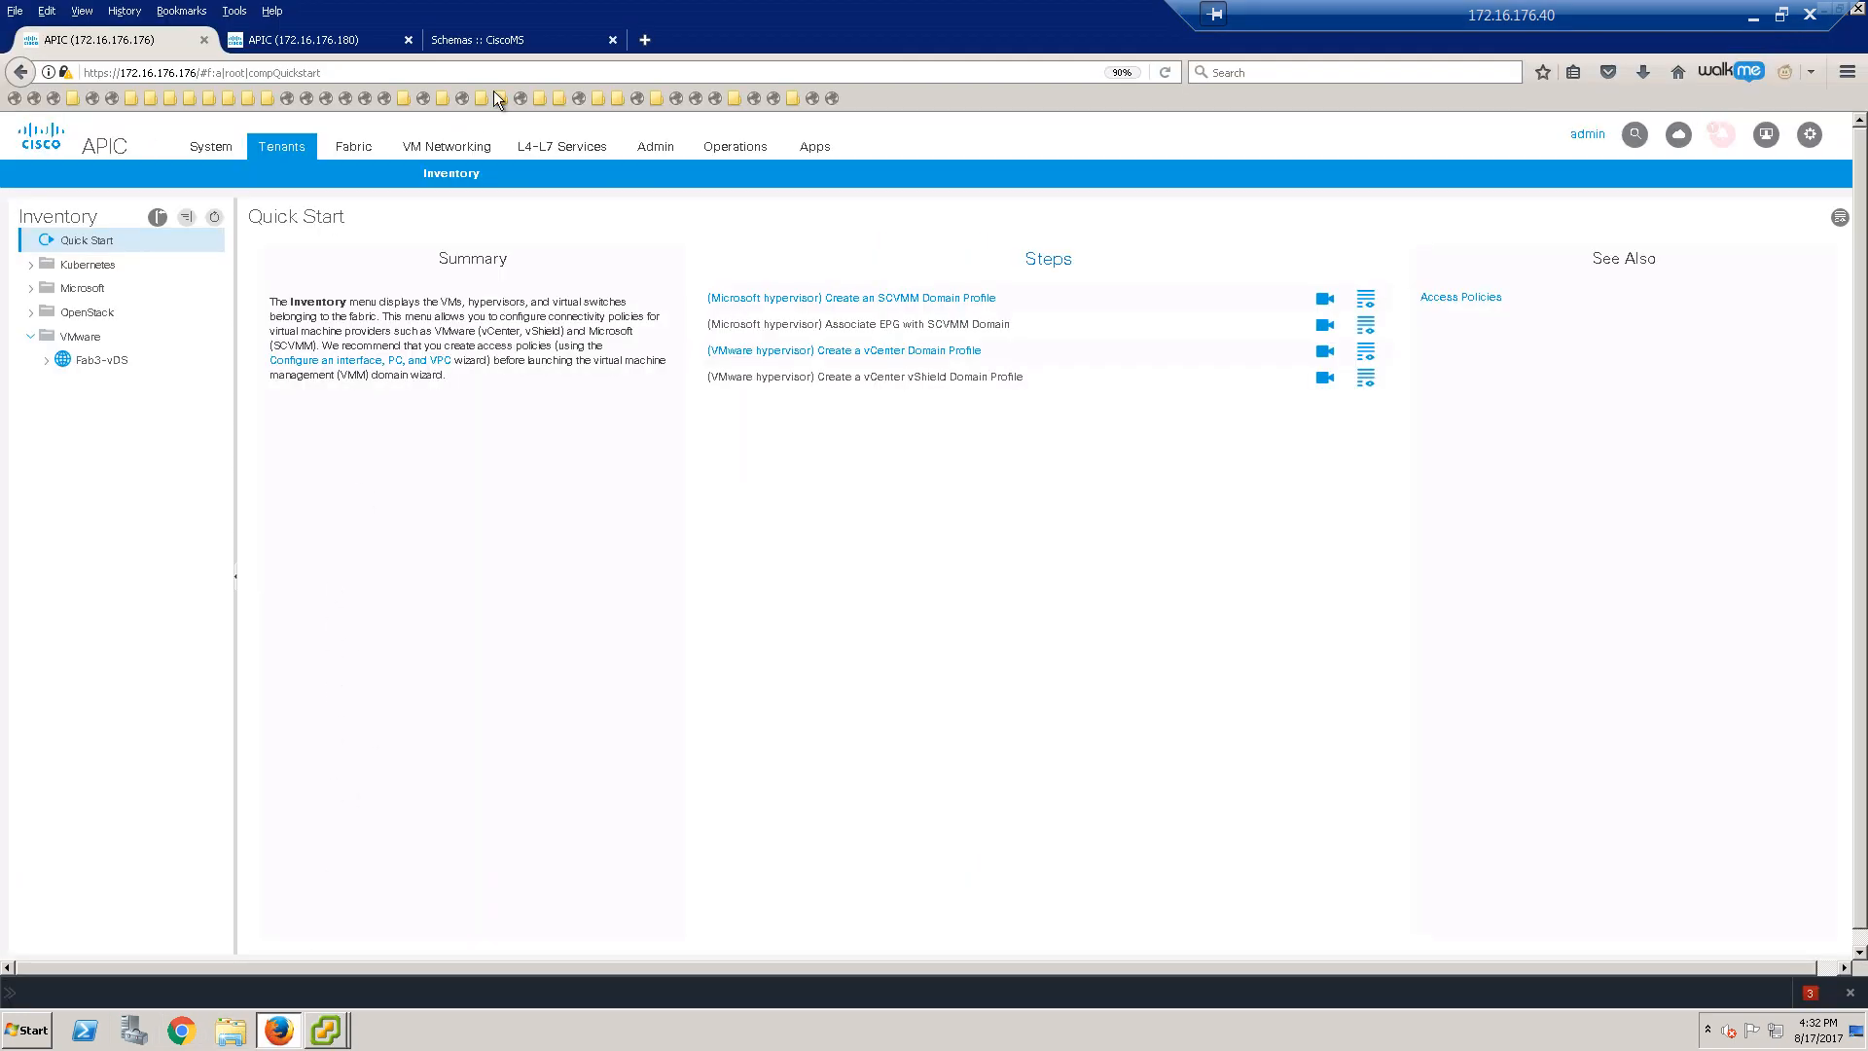
pyautogui.click(534, 39)
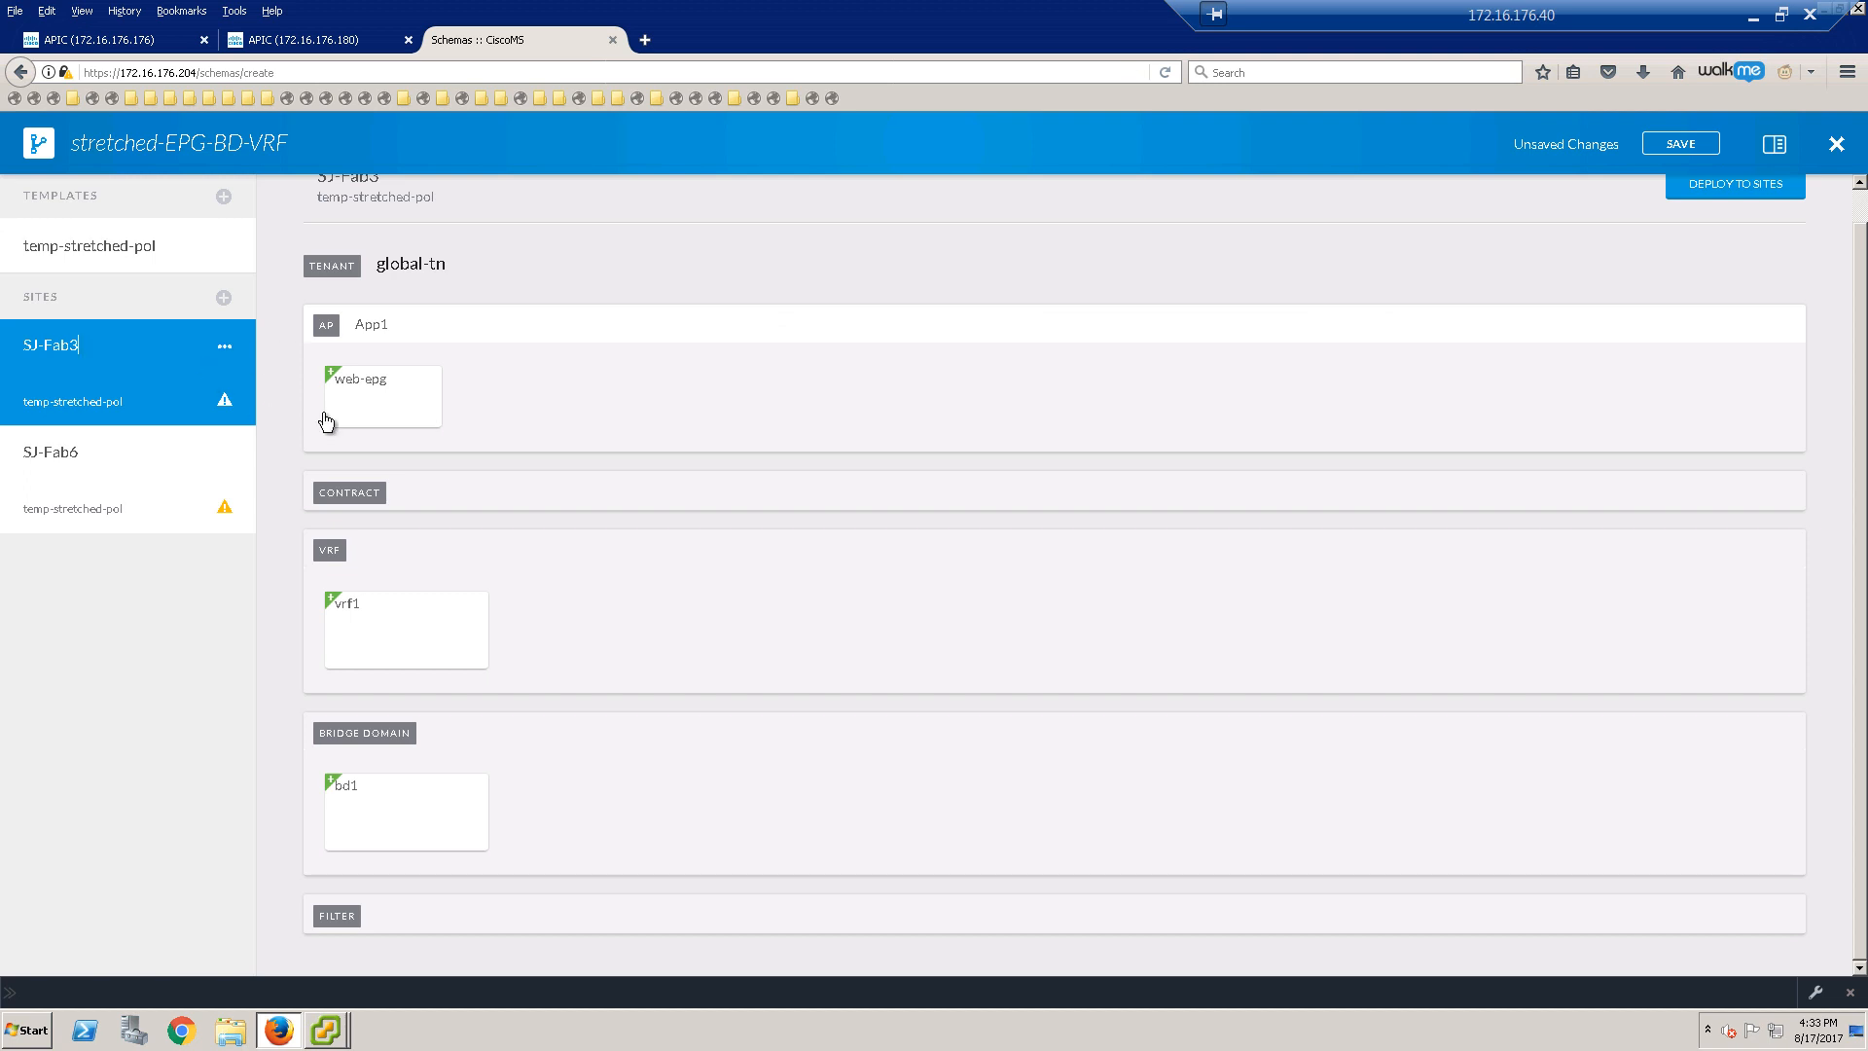
# Step: Add VMM domain Fab3-vDS to web-epg with On Demand deployment and resolution immediacy, and save
pyautogui.click(382, 401)
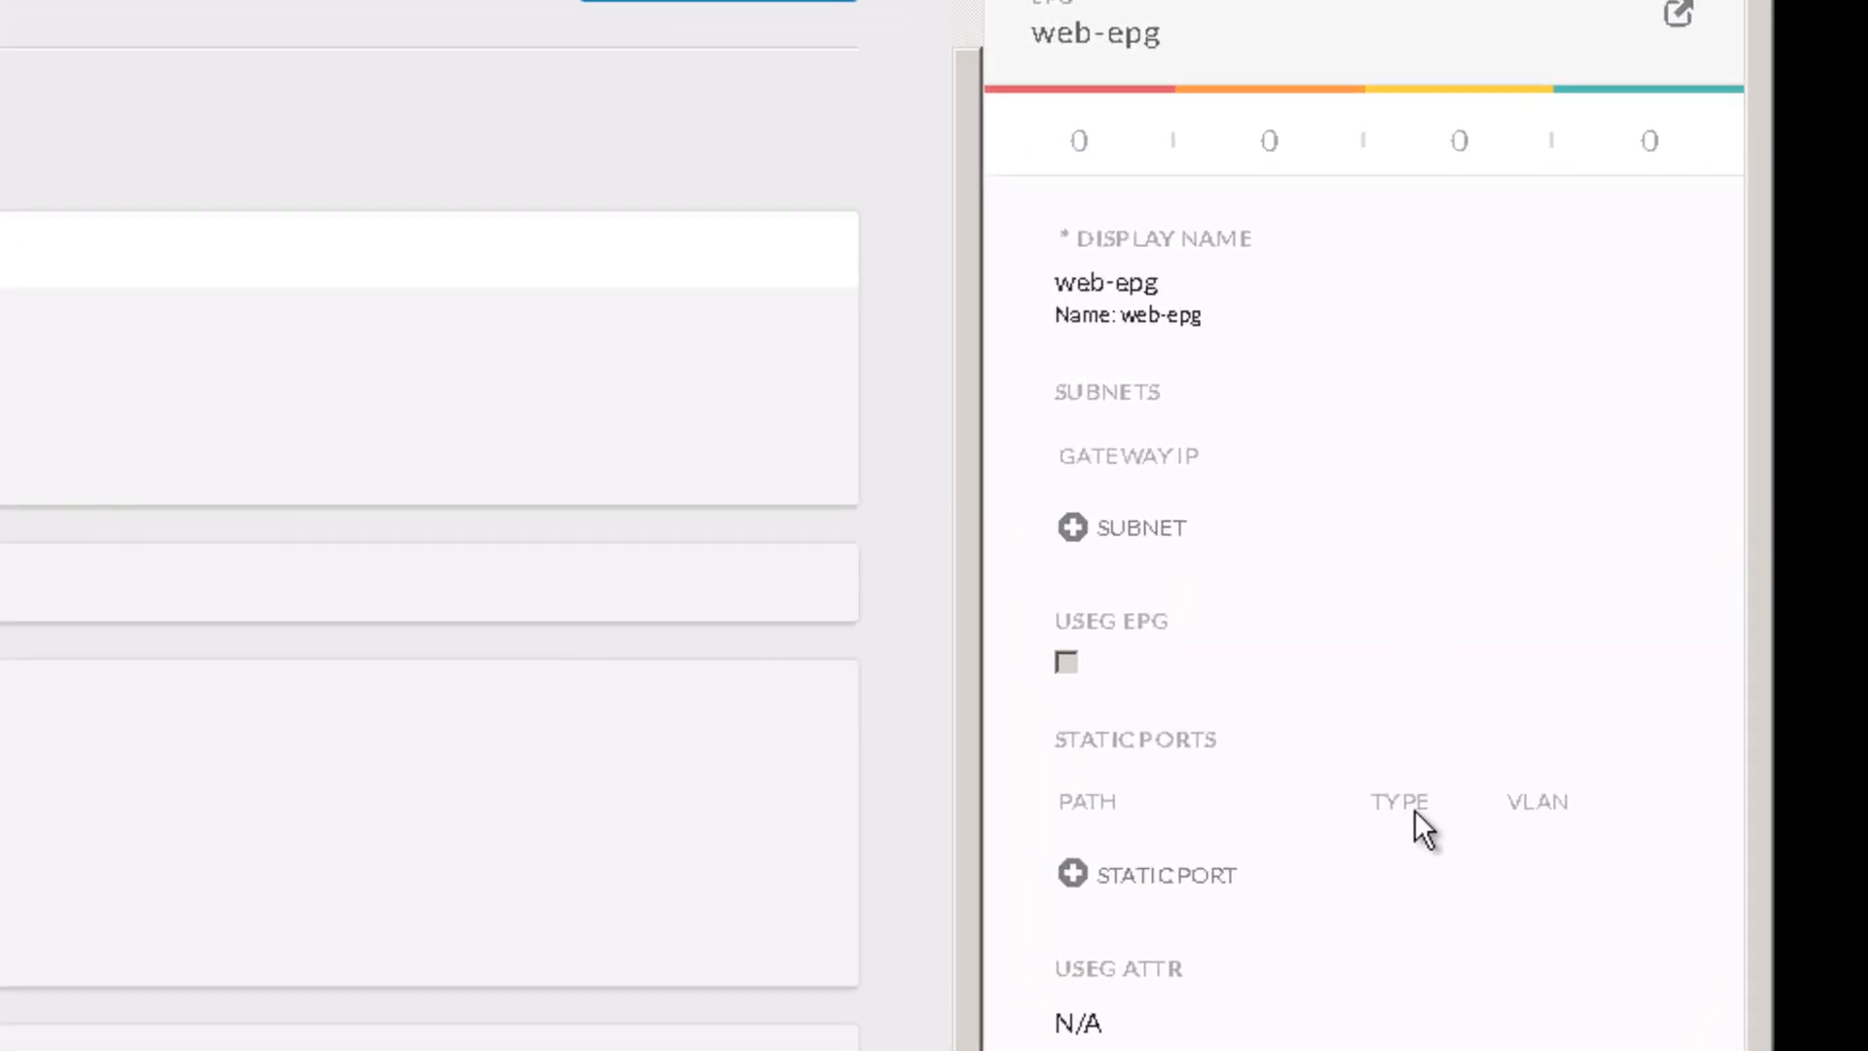
pyautogui.scroll(-5, 1415, 810)
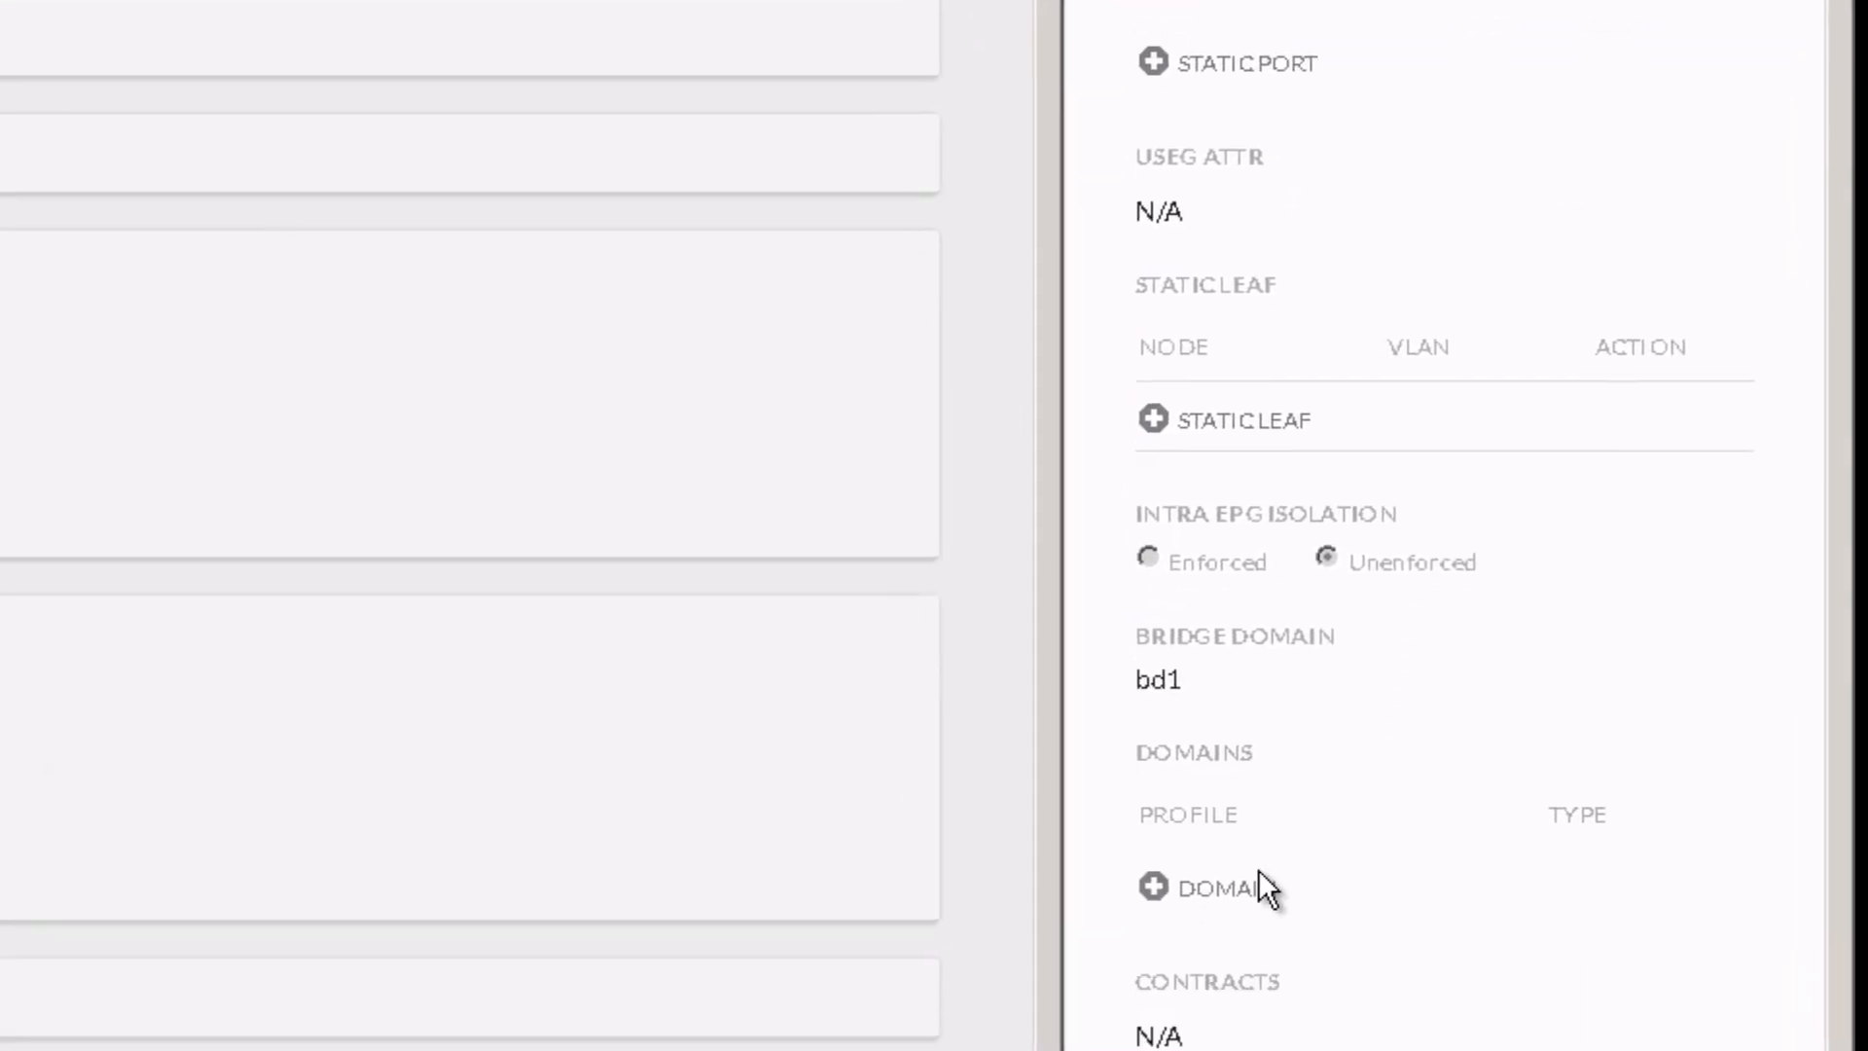
pyautogui.click(1220, 885)
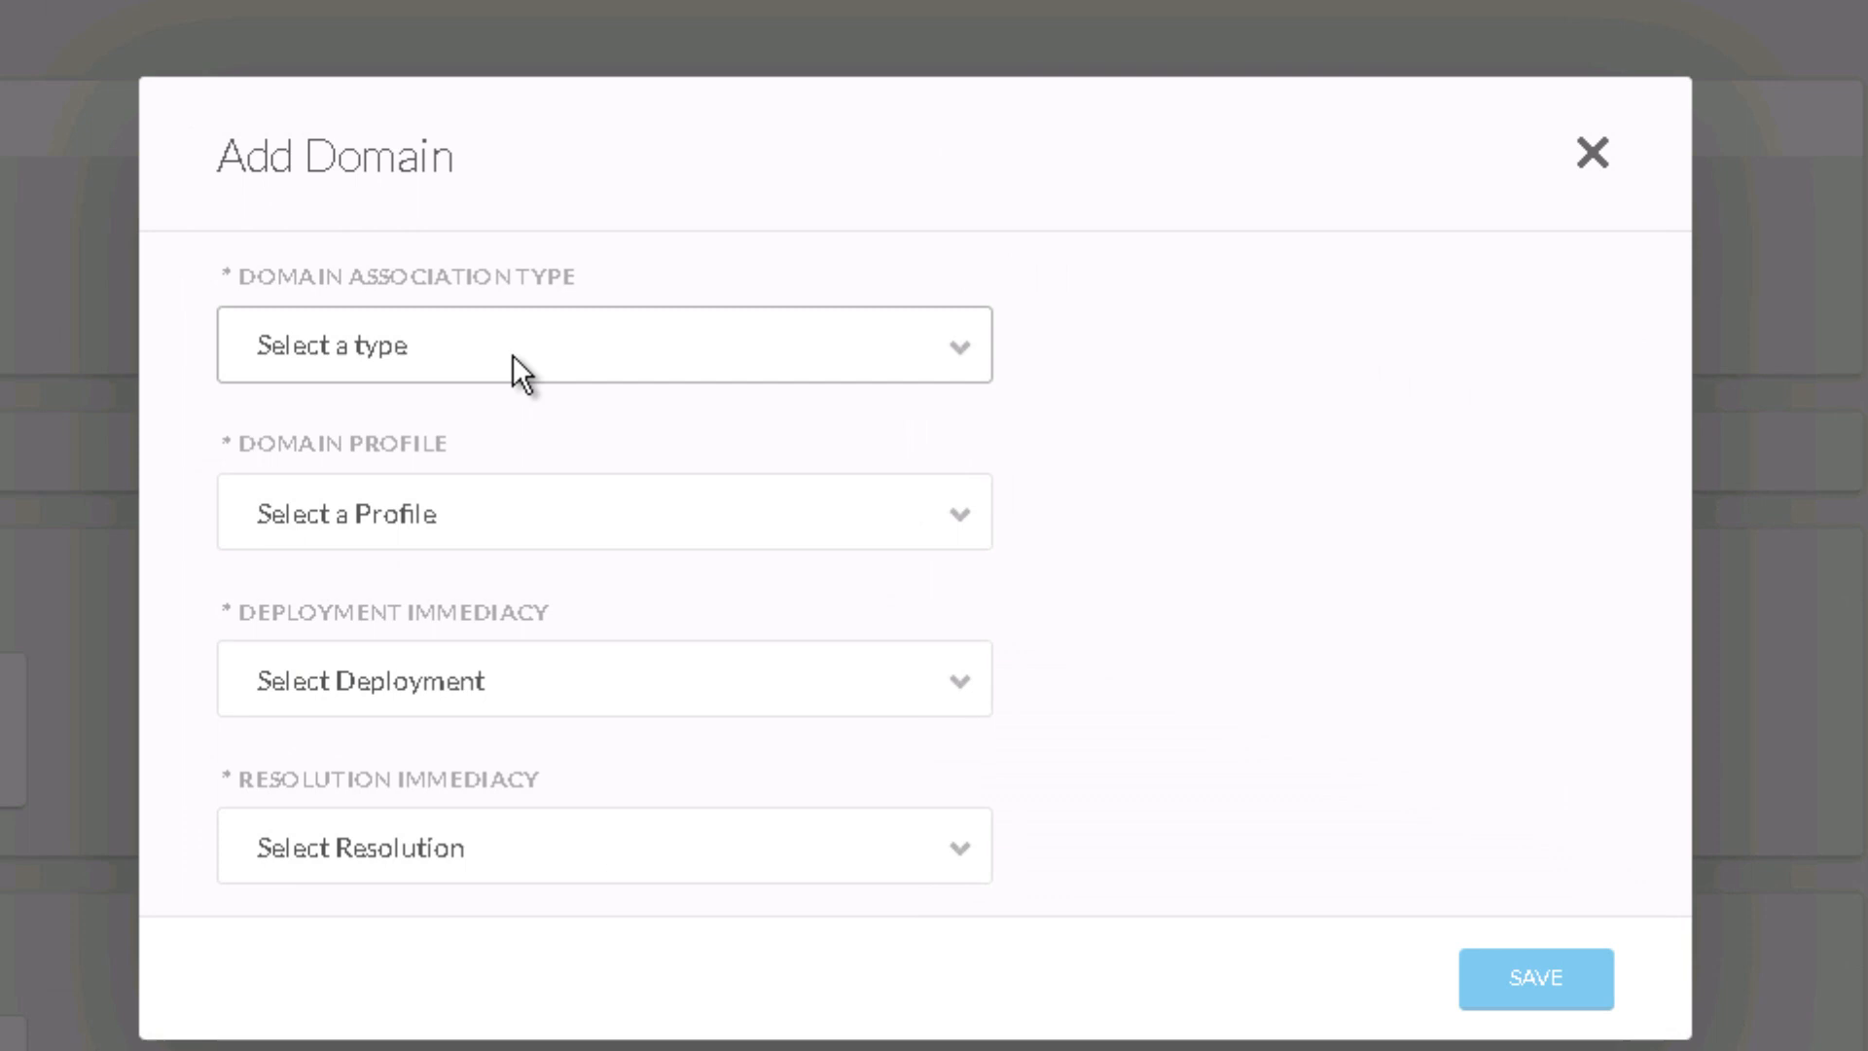
pyautogui.click(453, 374)
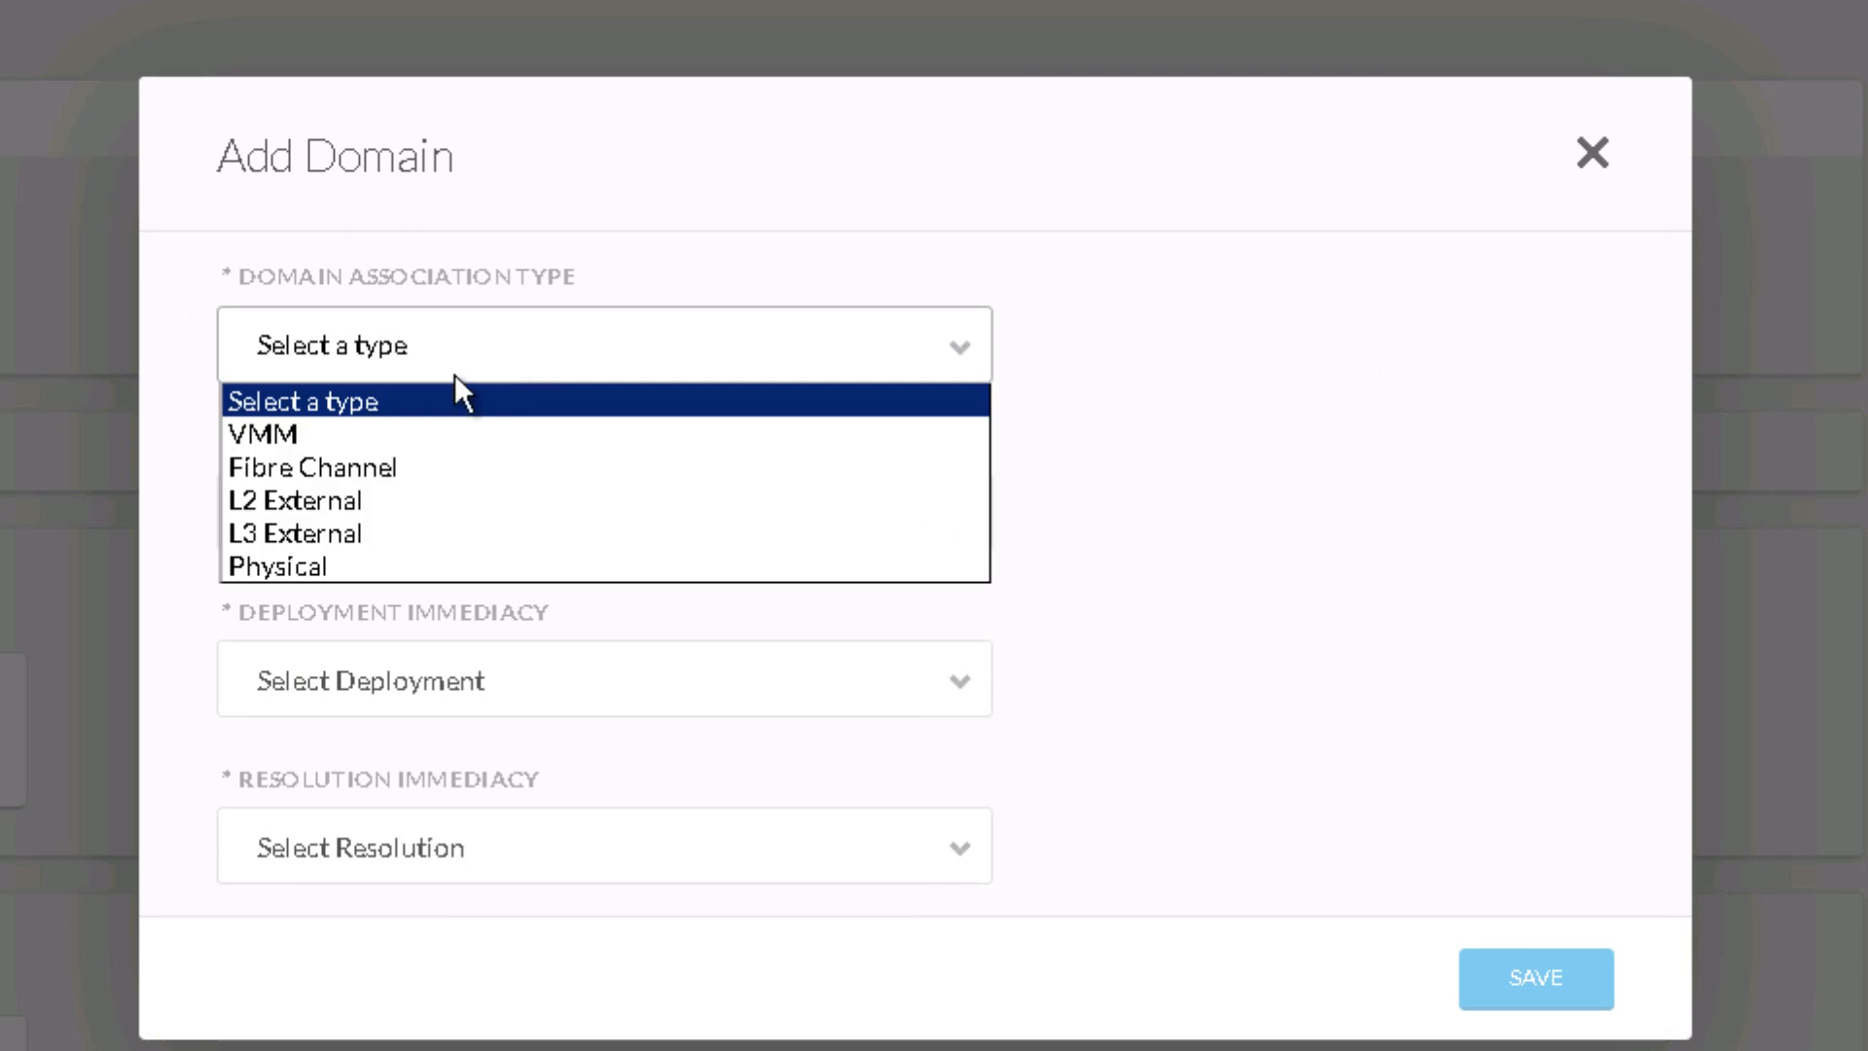
pyautogui.click(494, 432)
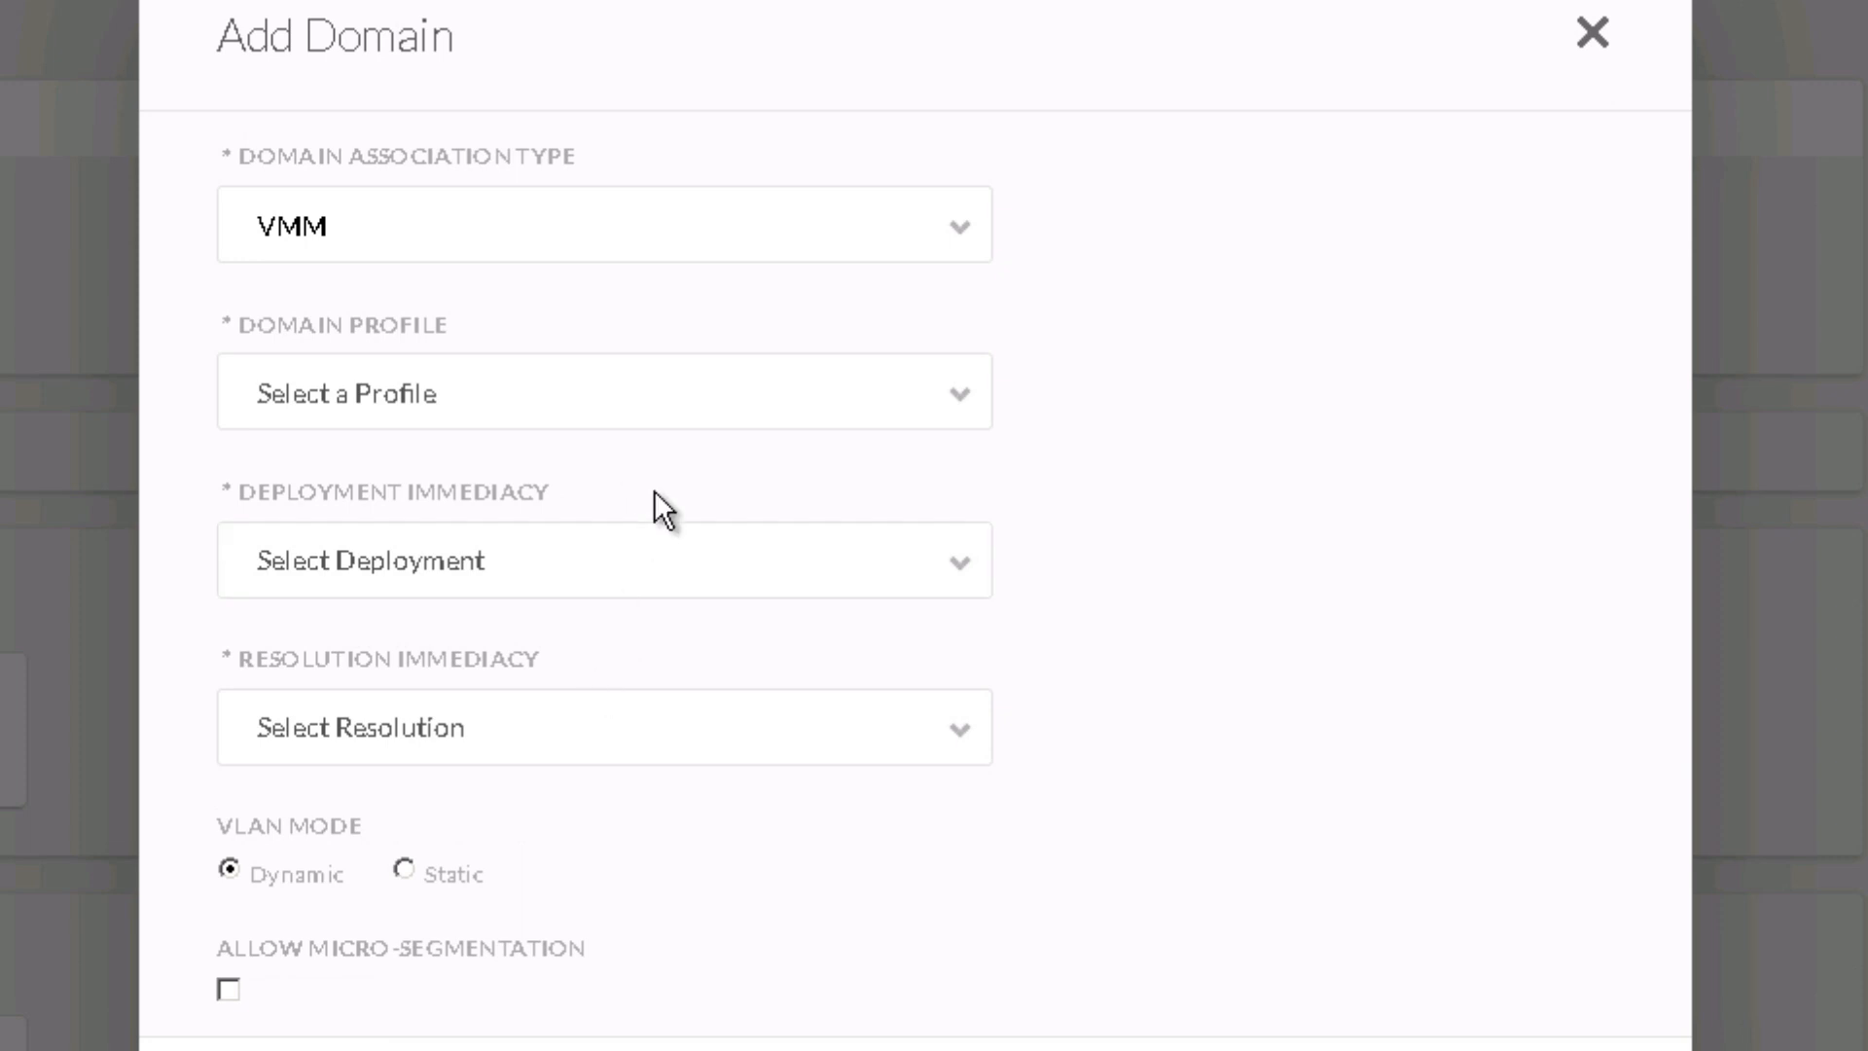
pyautogui.click(547, 387)
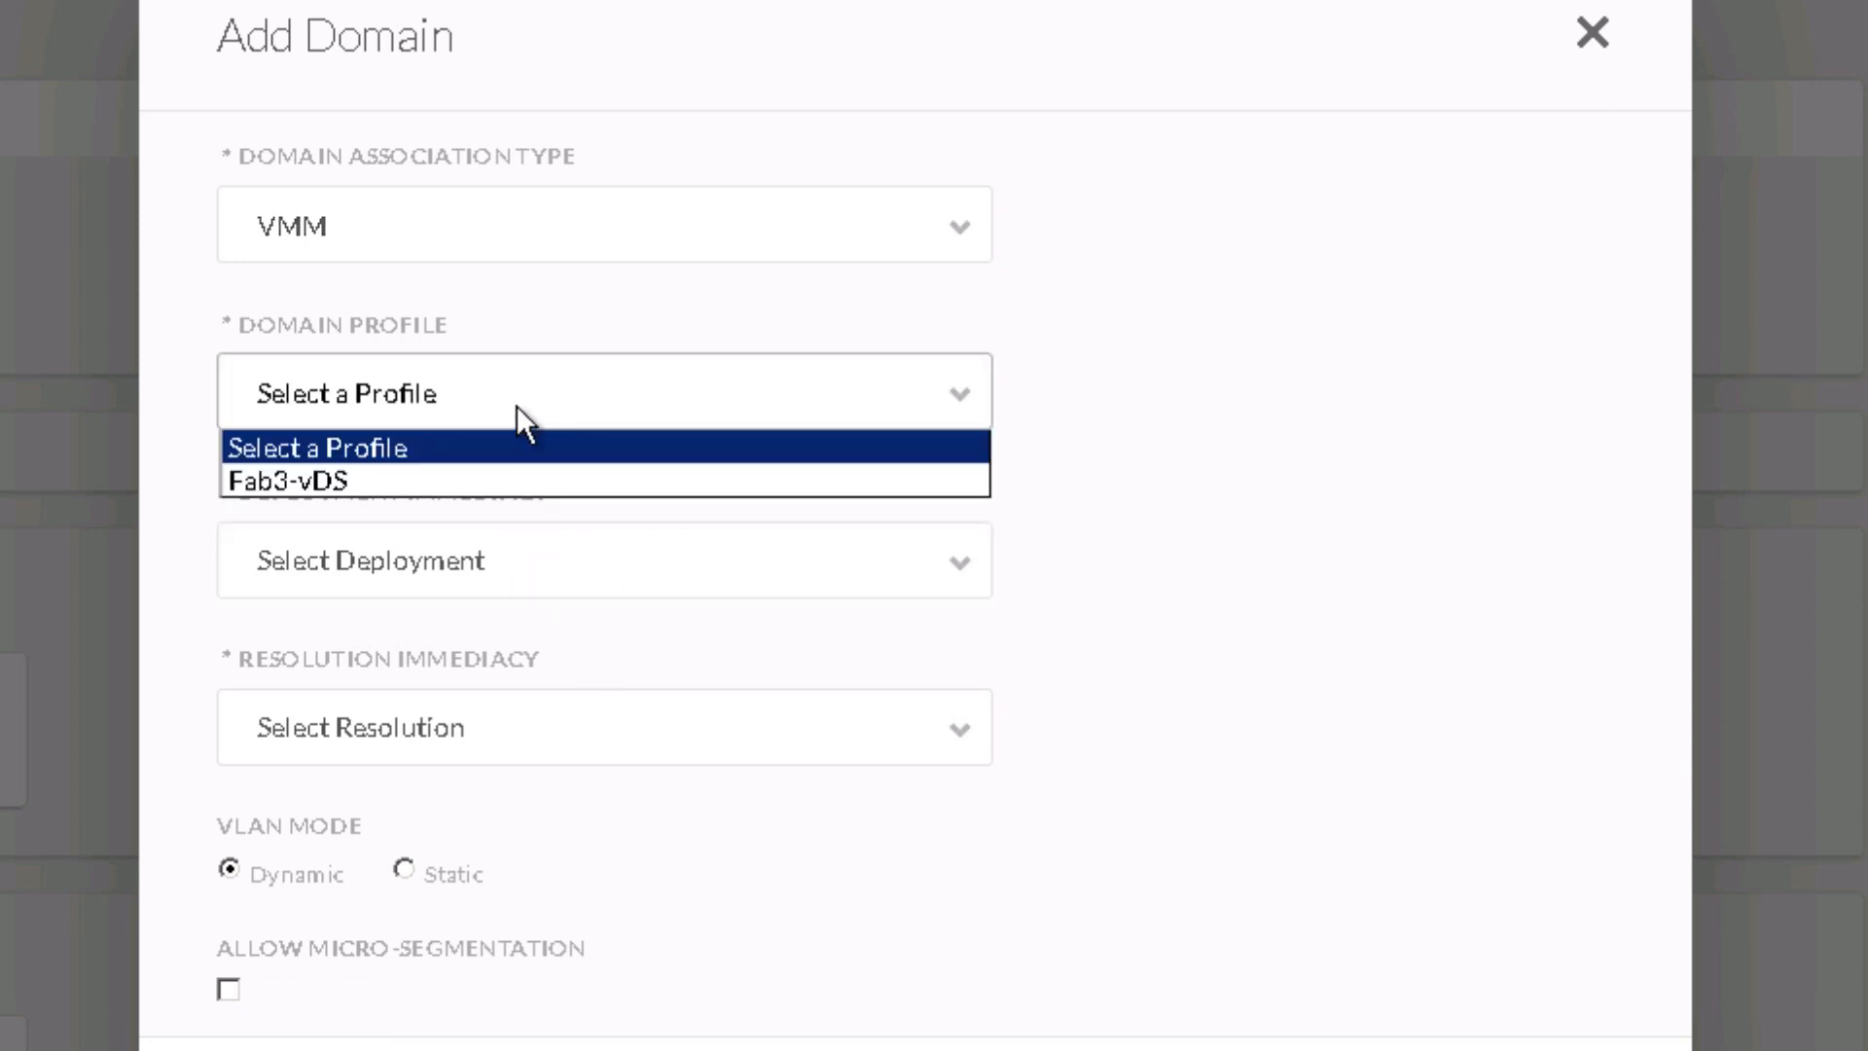
pyautogui.click(436, 478)
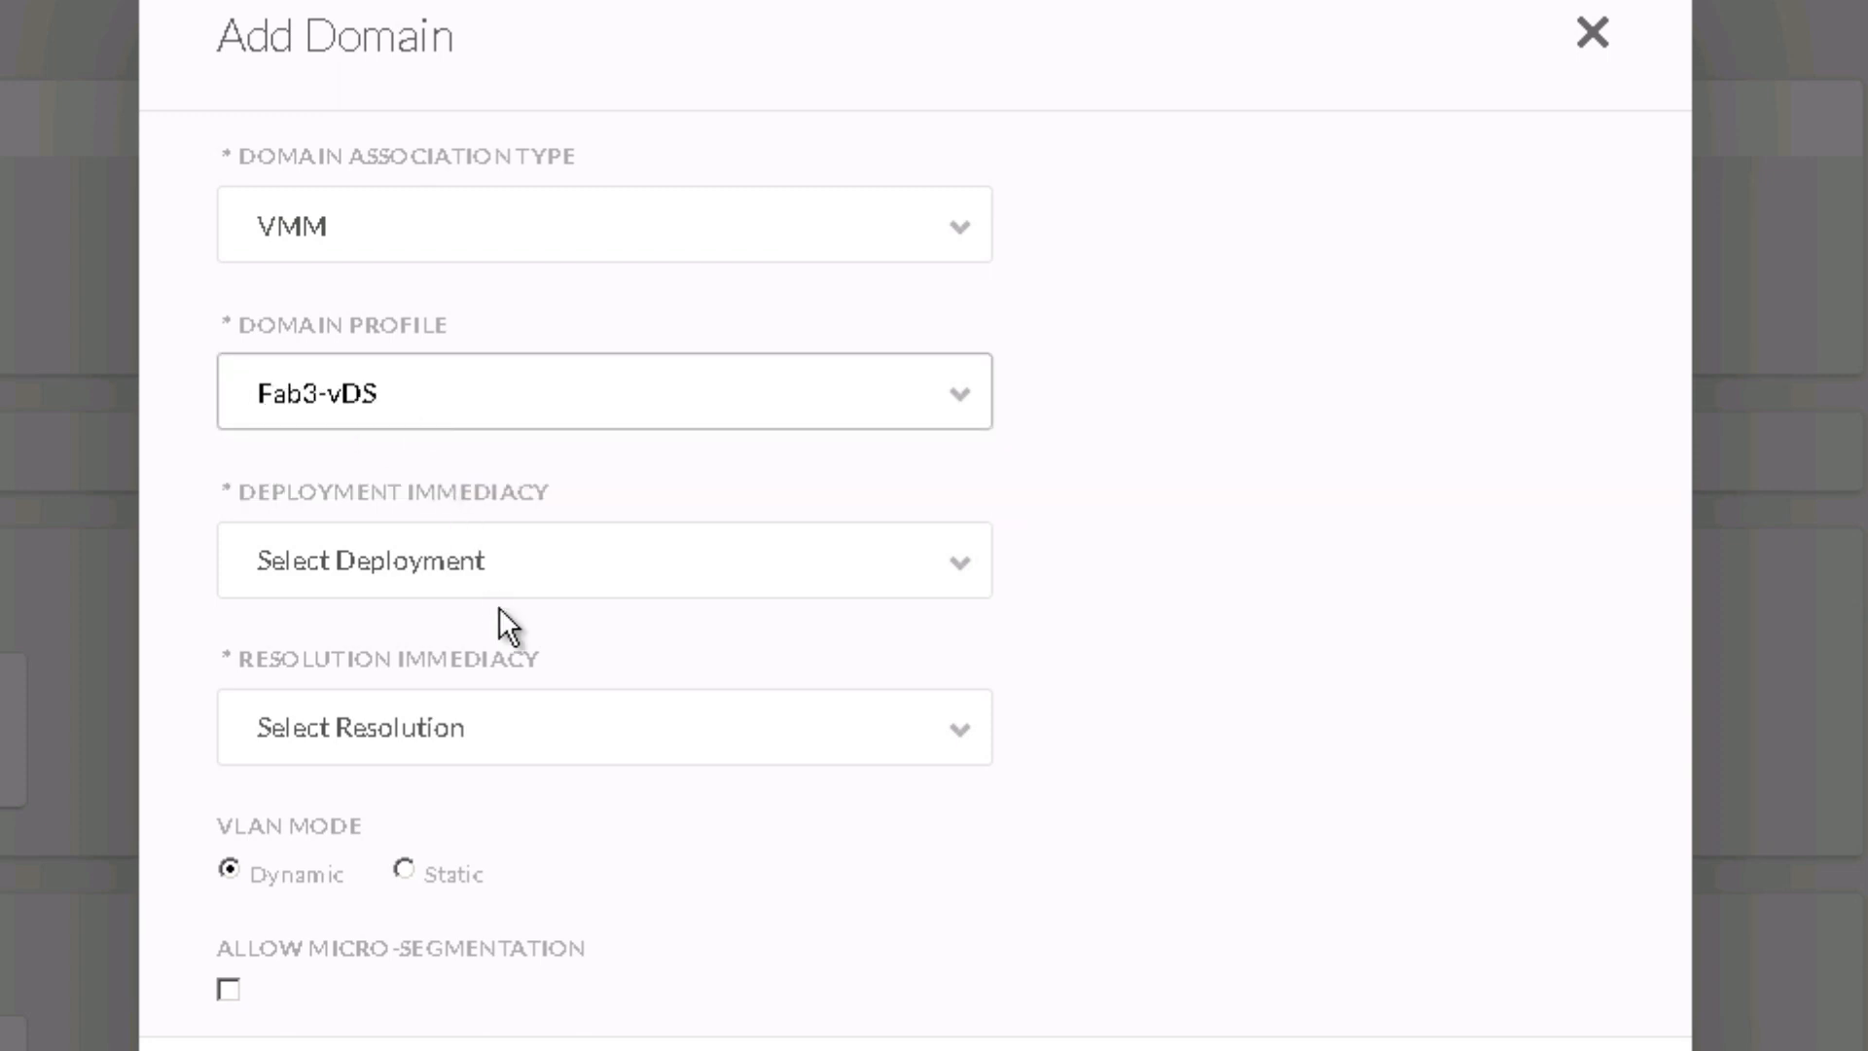
pyautogui.click(559, 581)
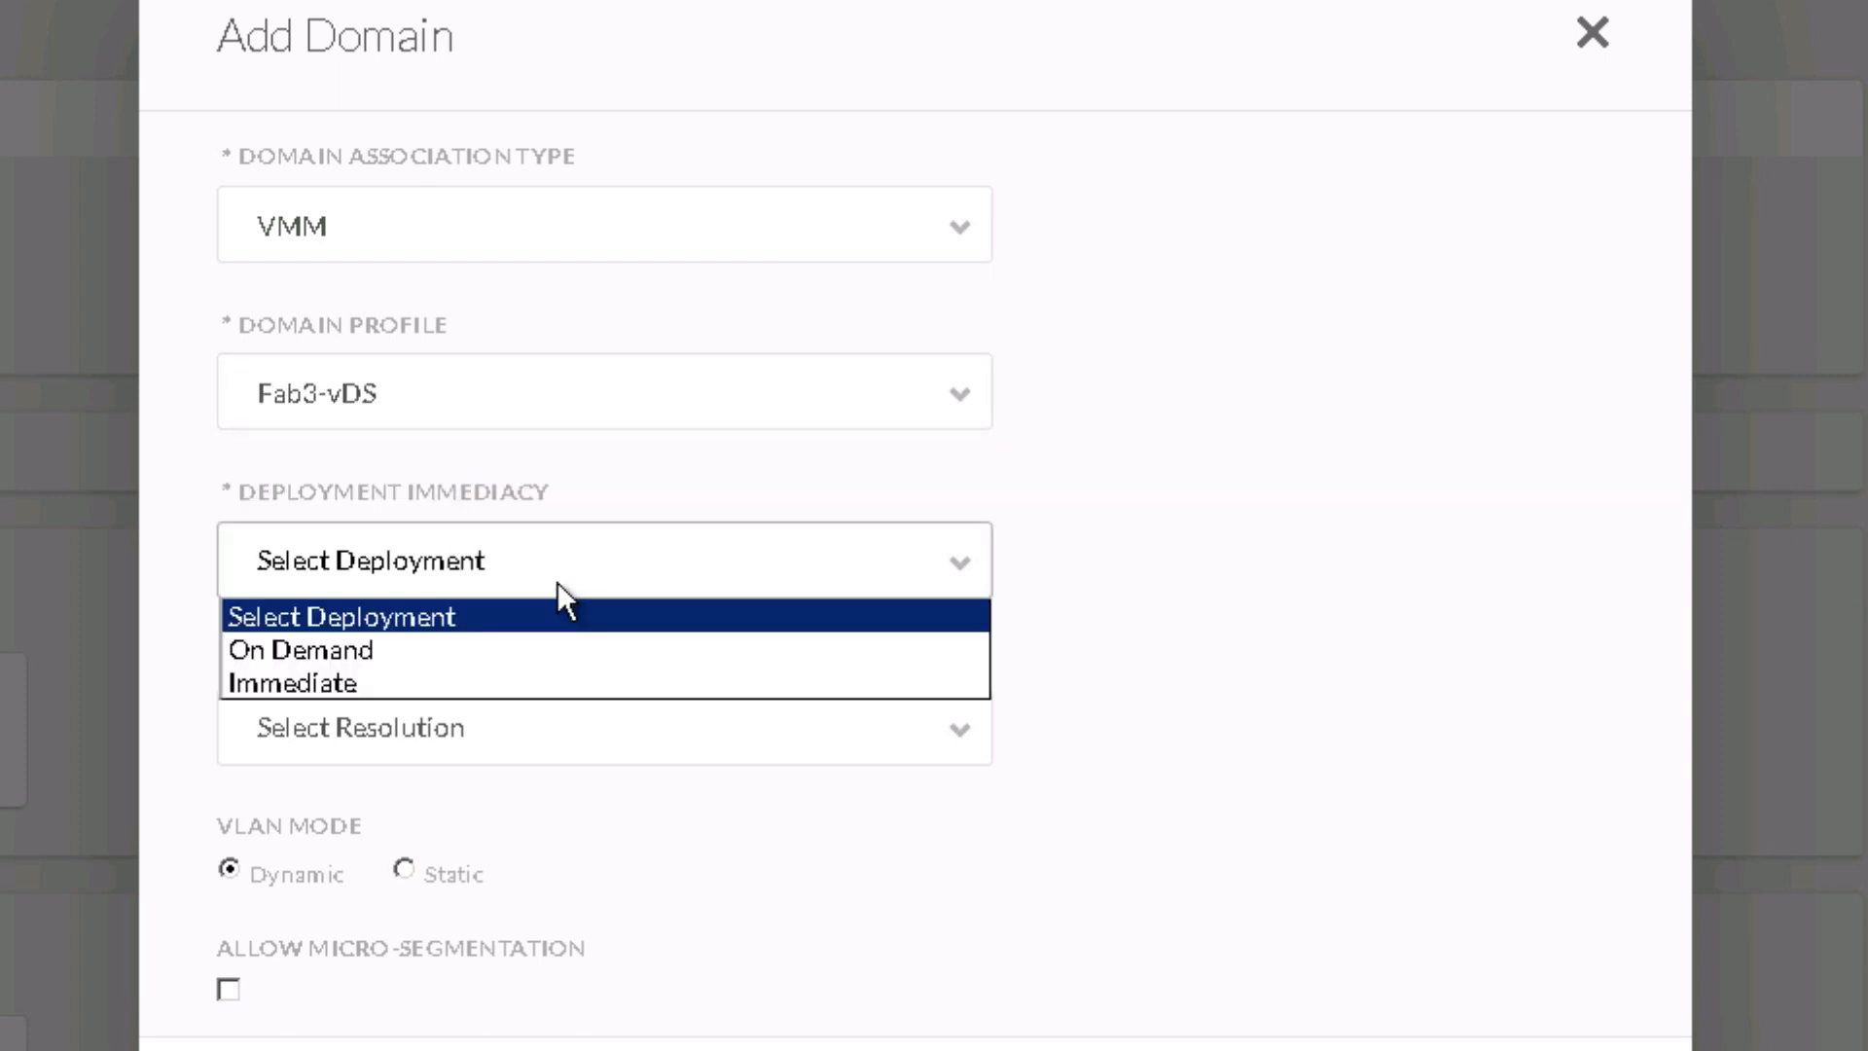
pyautogui.click(401, 646)
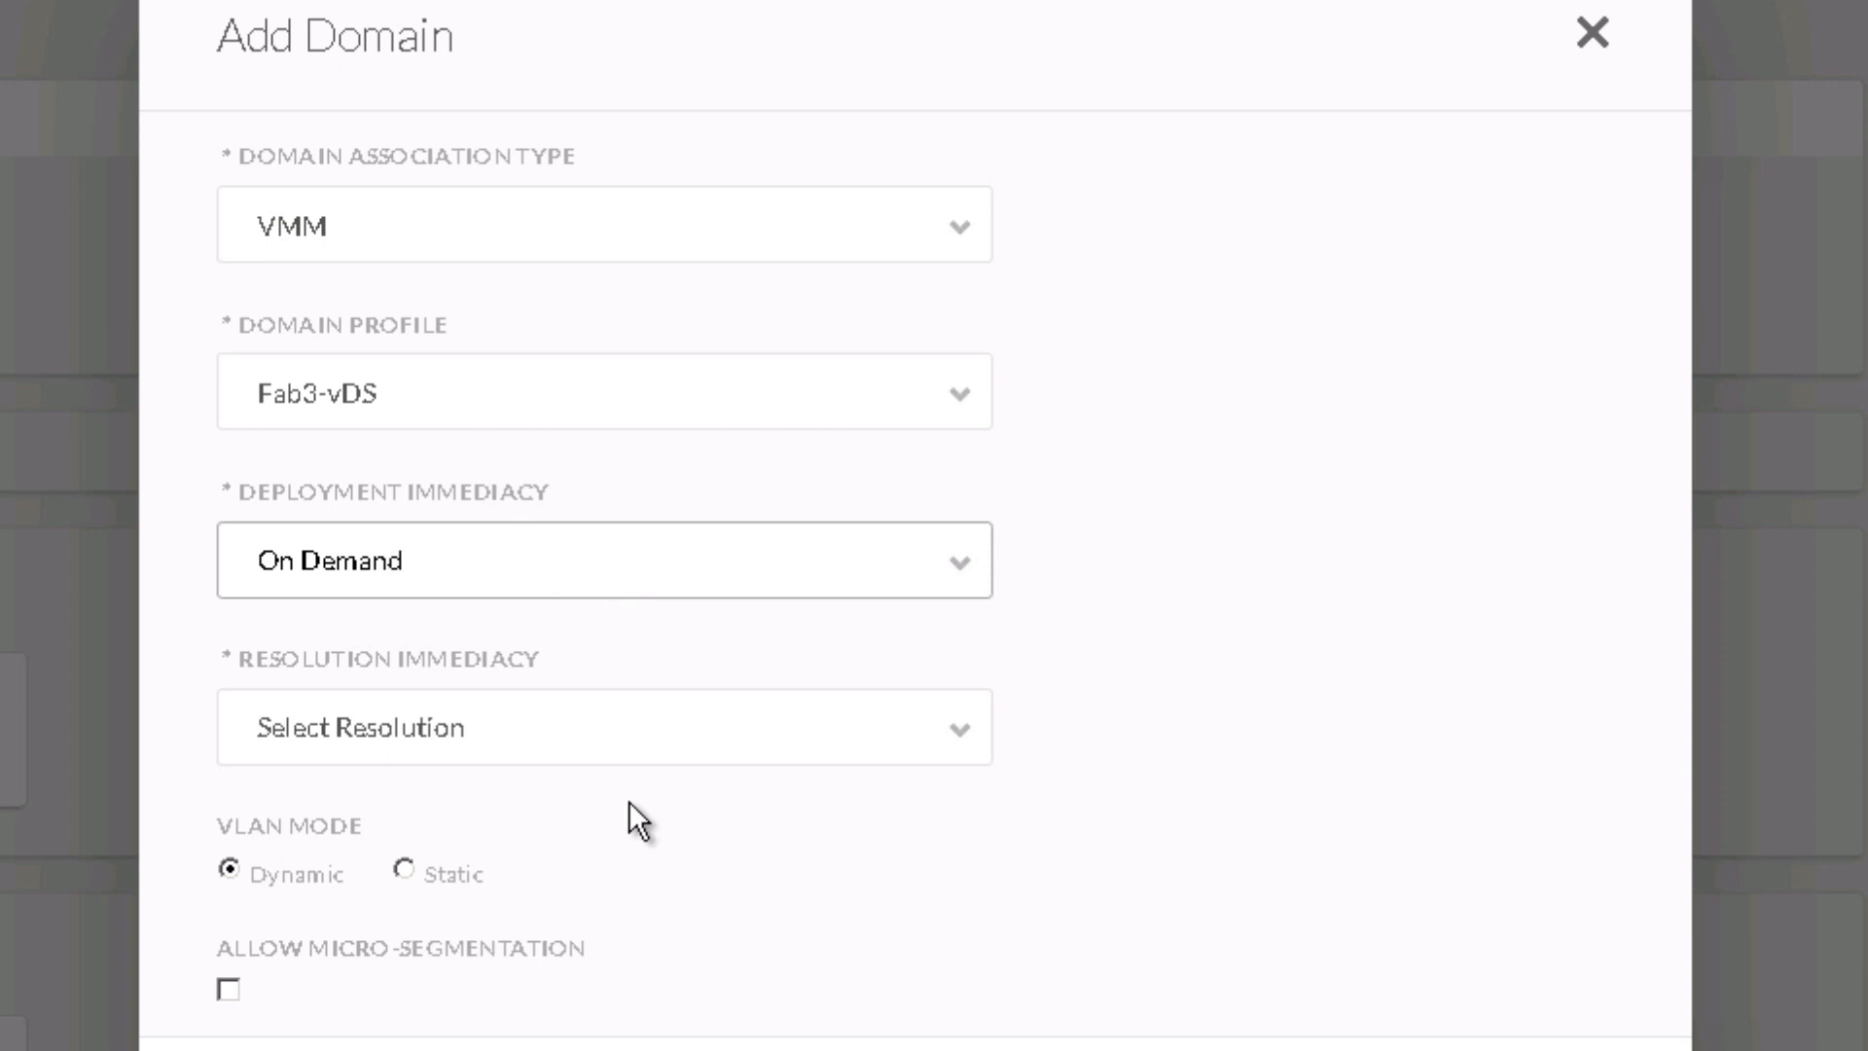
pyautogui.click(471, 732)
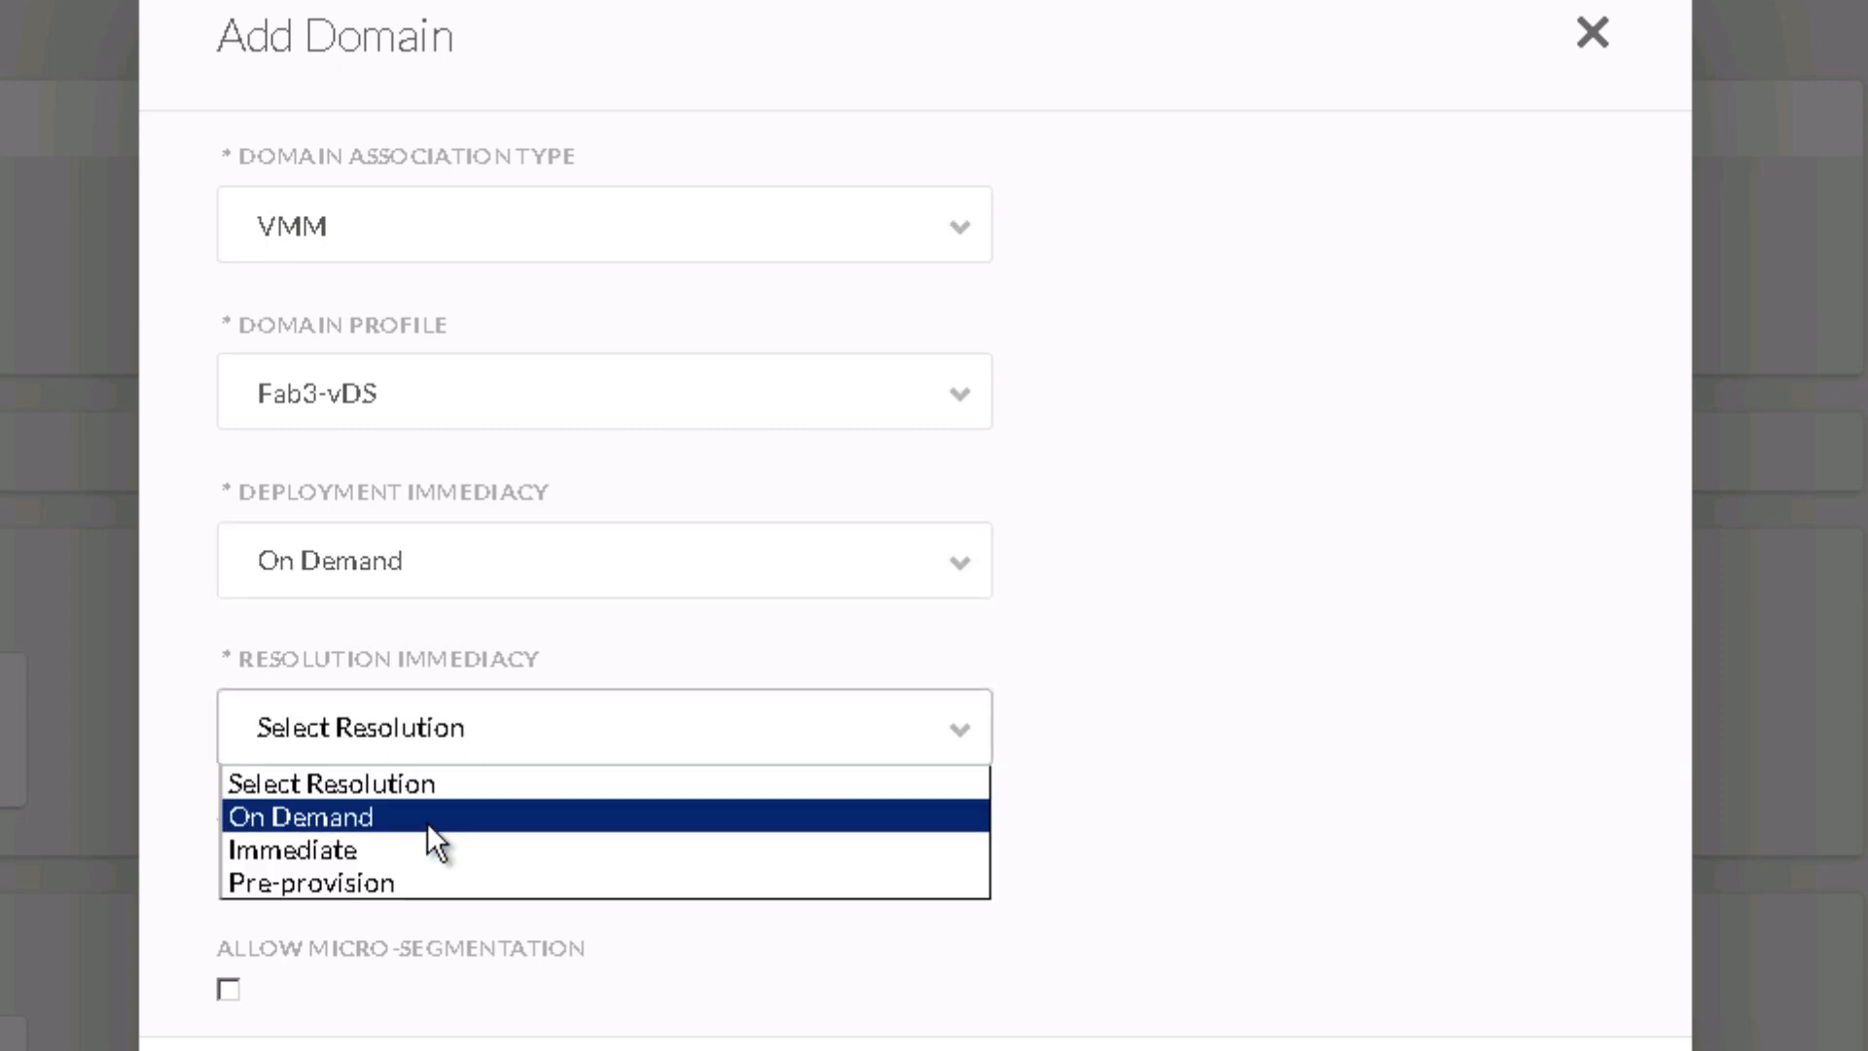
pyautogui.click(428, 821)
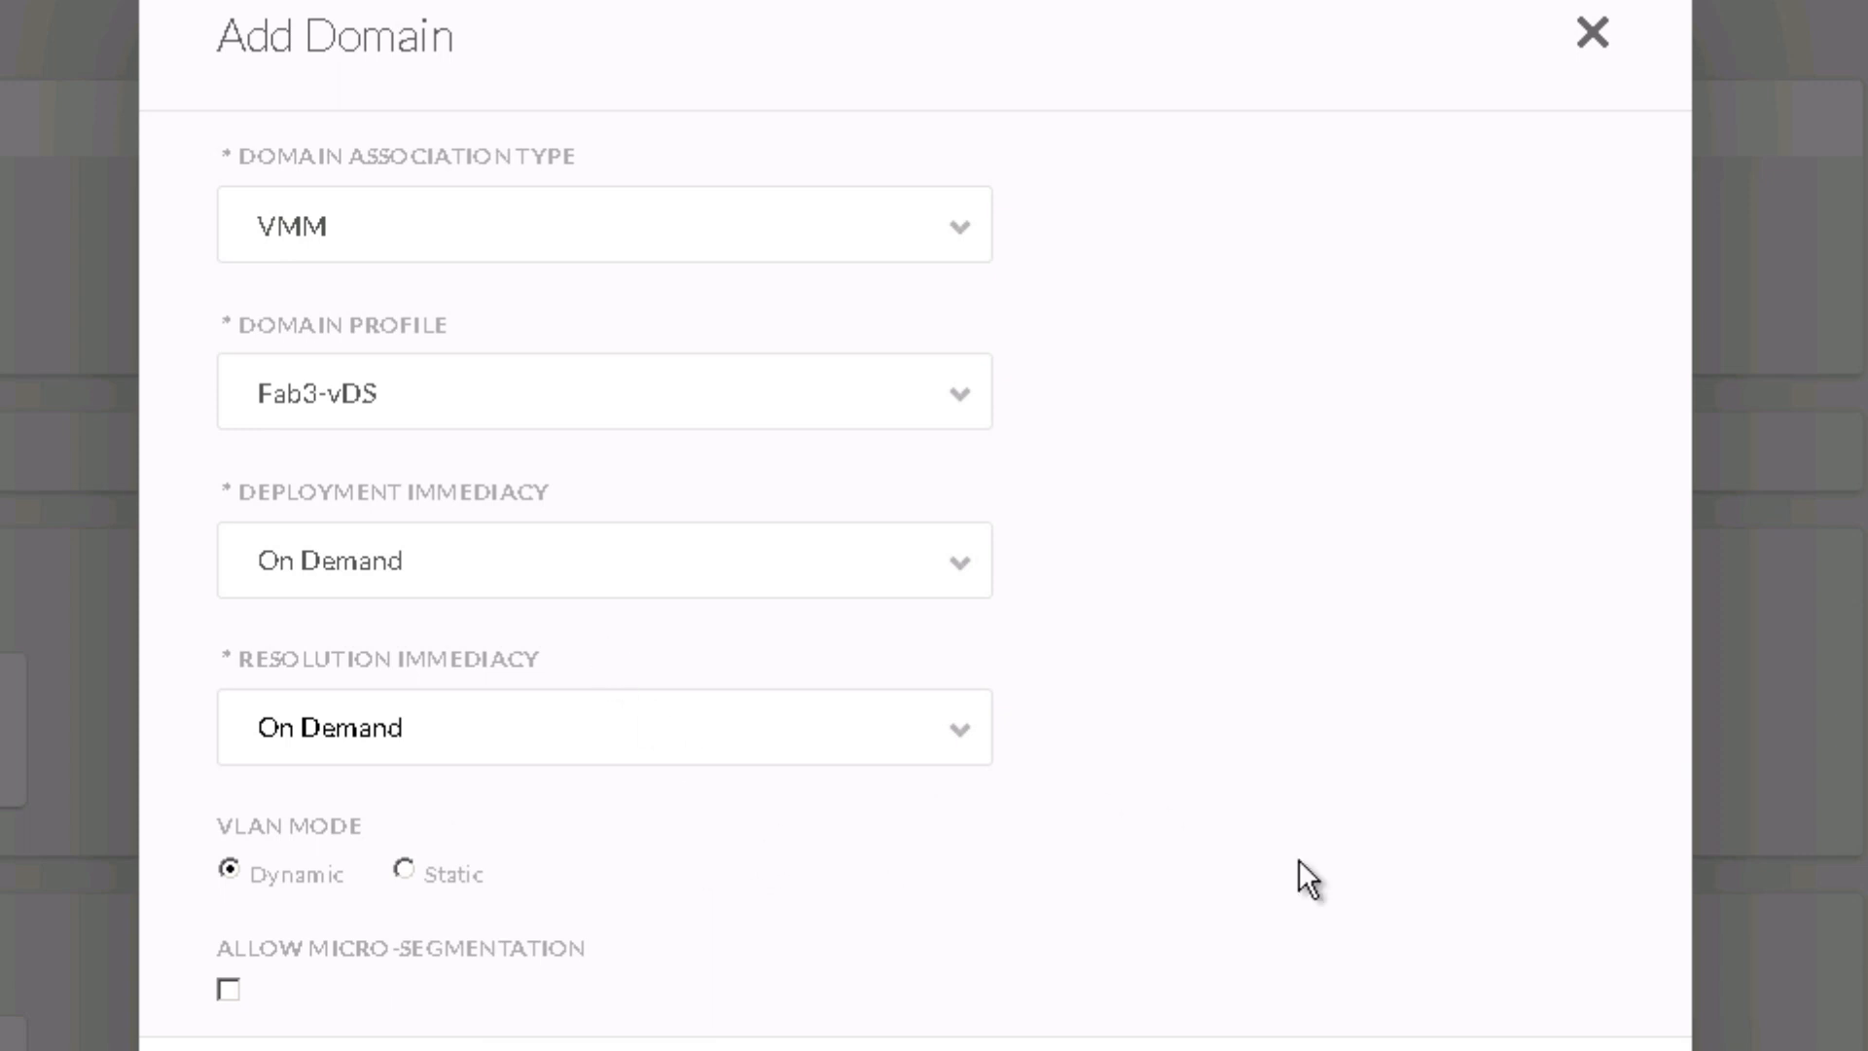
pyautogui.click(1387, 979)
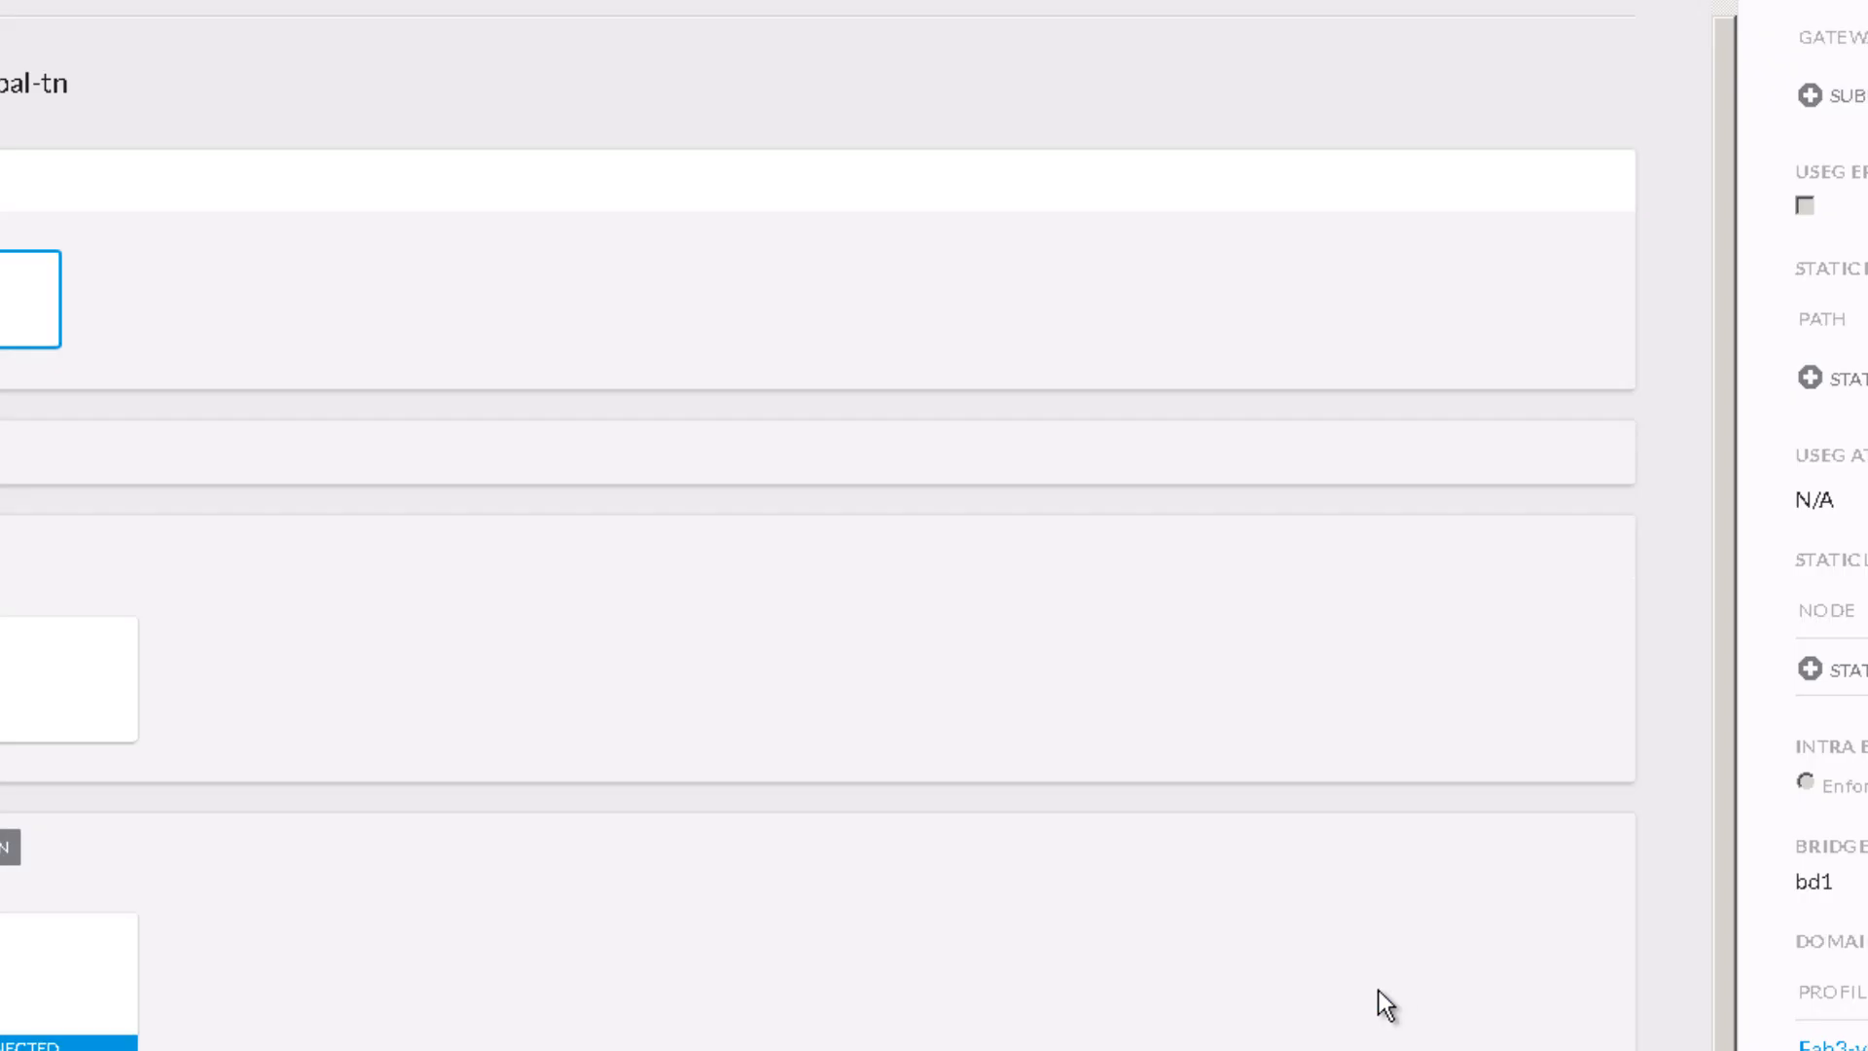
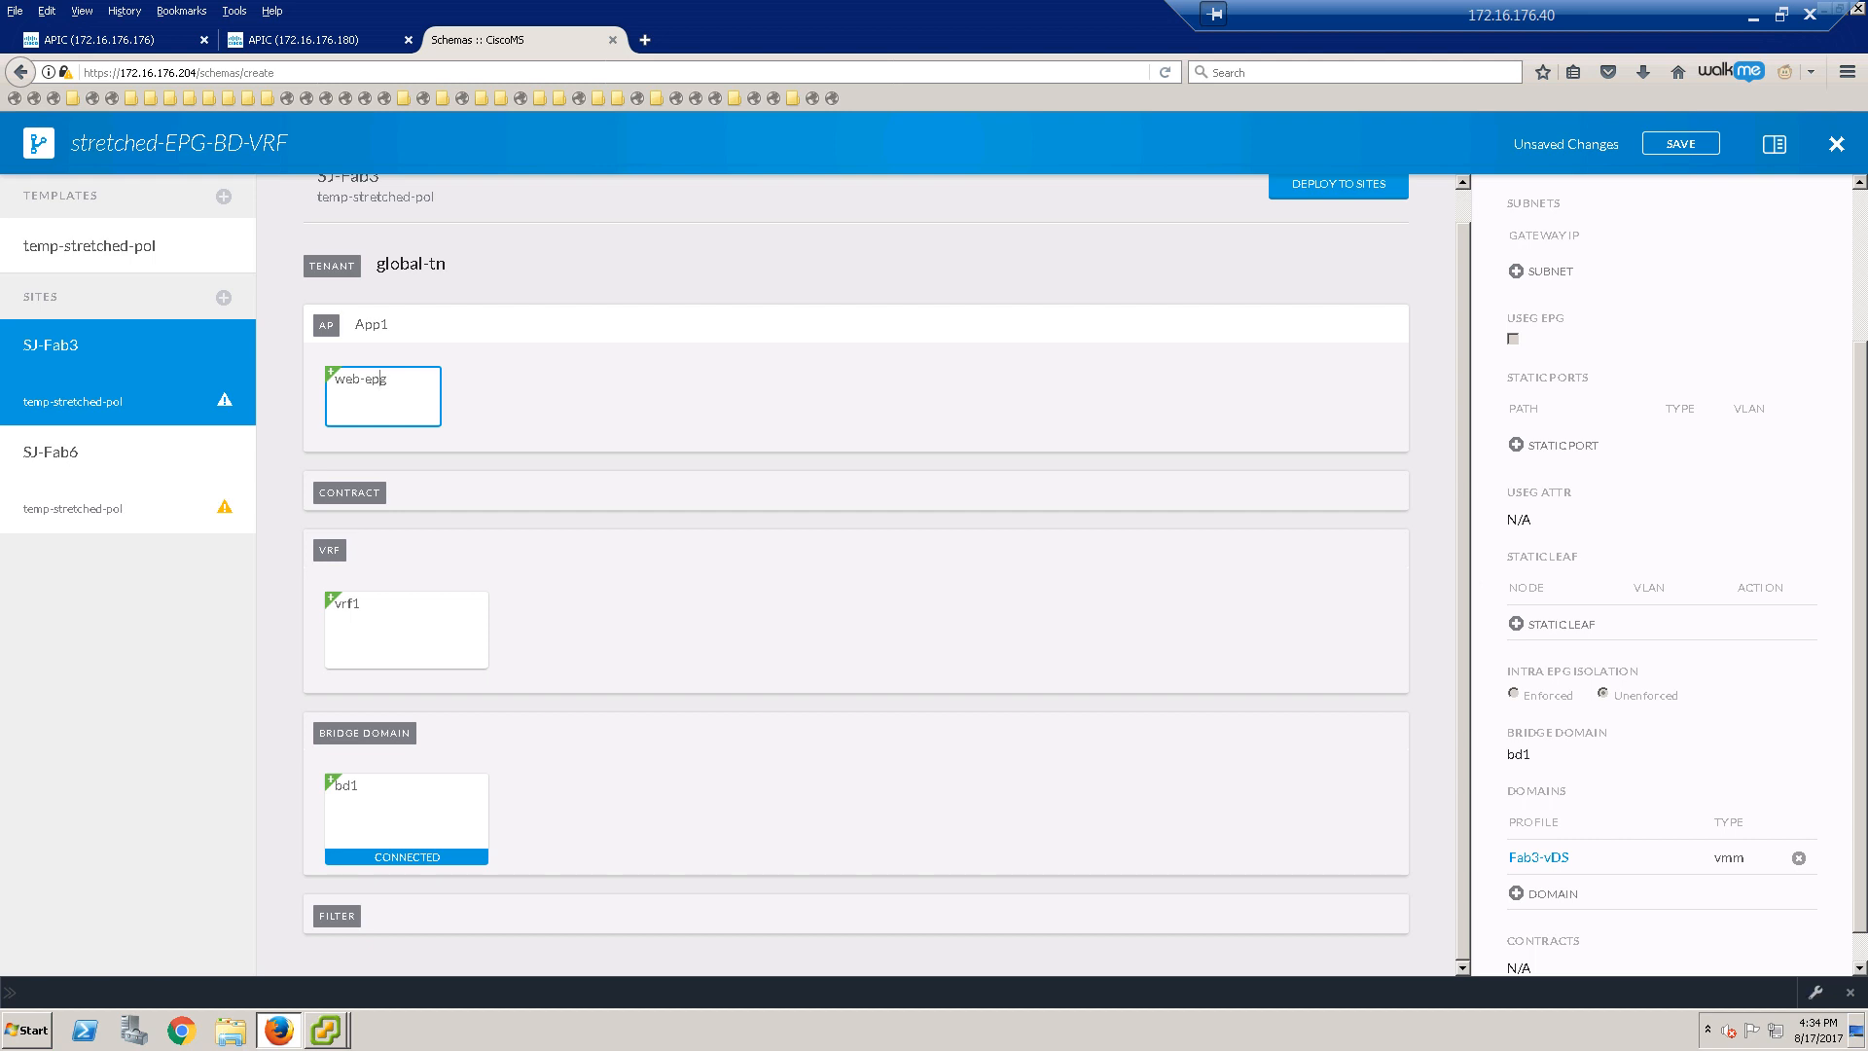
# Step: Look over the Fab3 and Fab6 topology diagrams, then move them aside to reveal the schema
pyautogui.moveTo(1867, 234); pyautogui.dragTo(1391, 172)
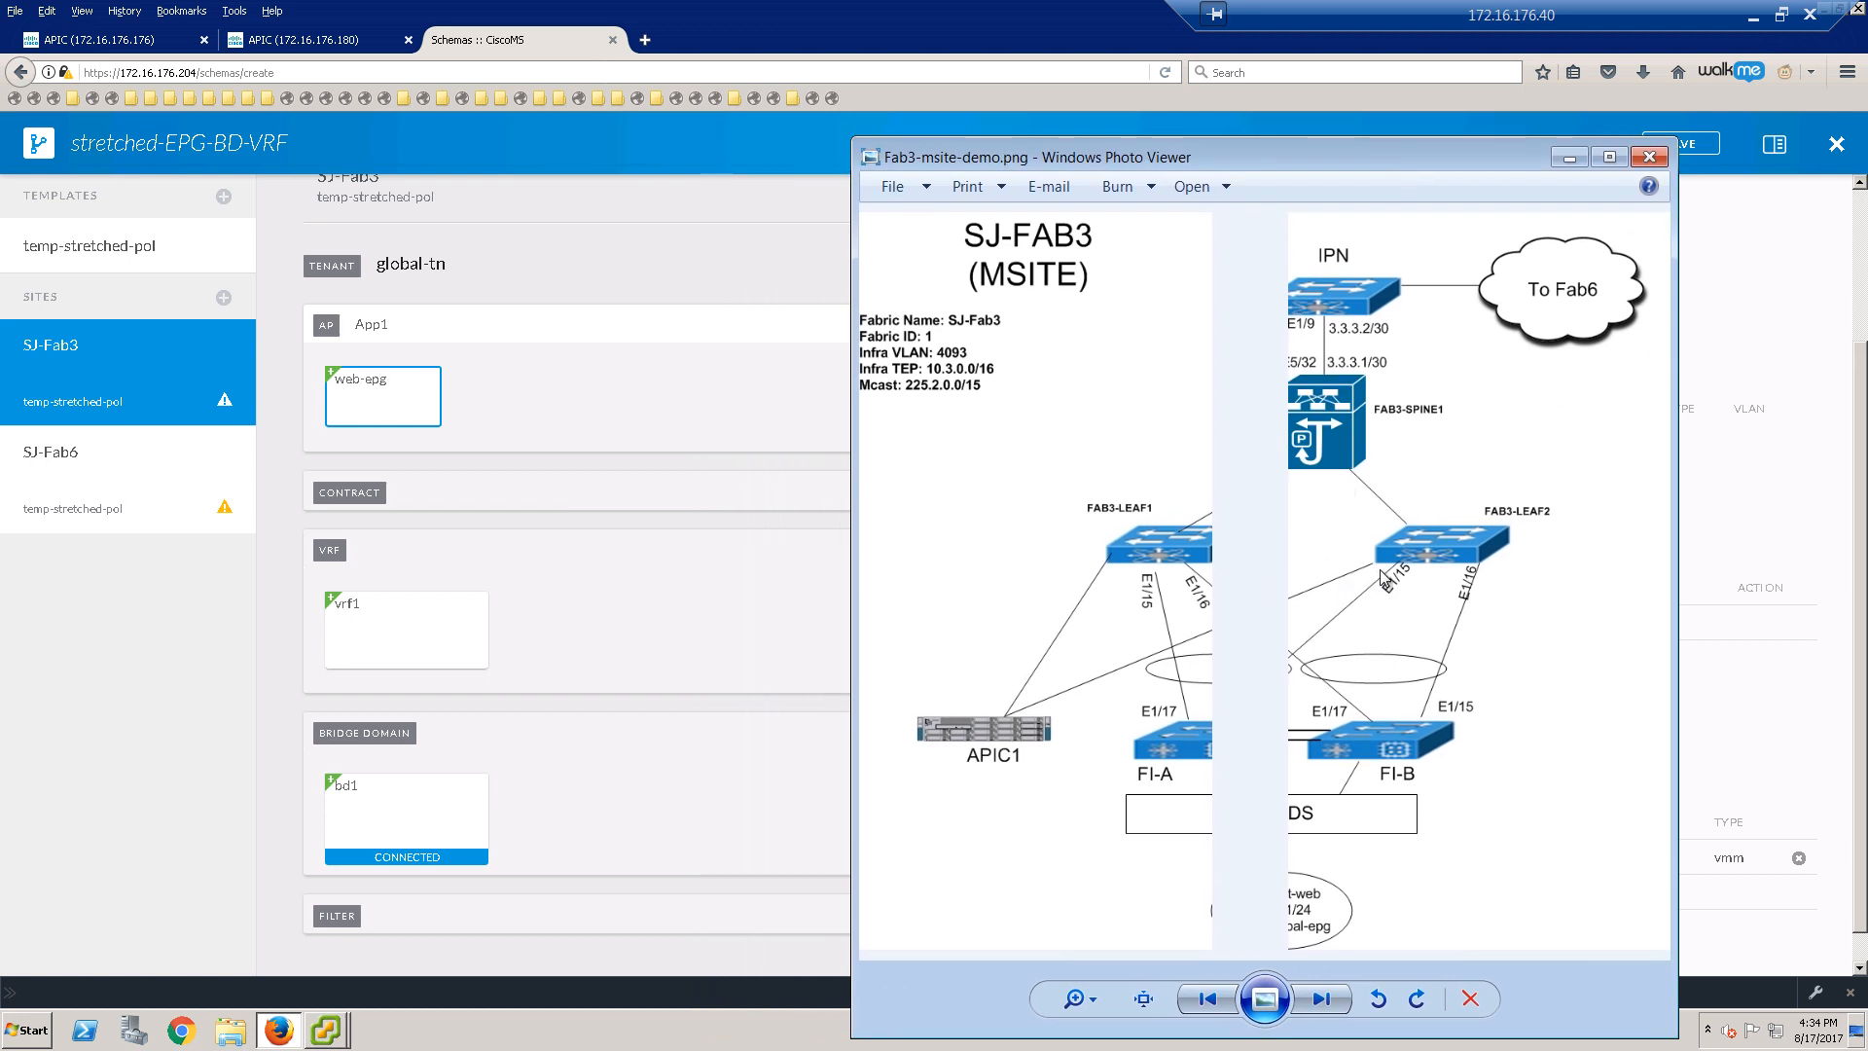
pyautogui.scroll(1, 1373, 562)
pyautogui.moveTo(1346, 560); pyautogui.dragTo(1288, 554)
pyautogui.scroll(-1, 1417, 553)
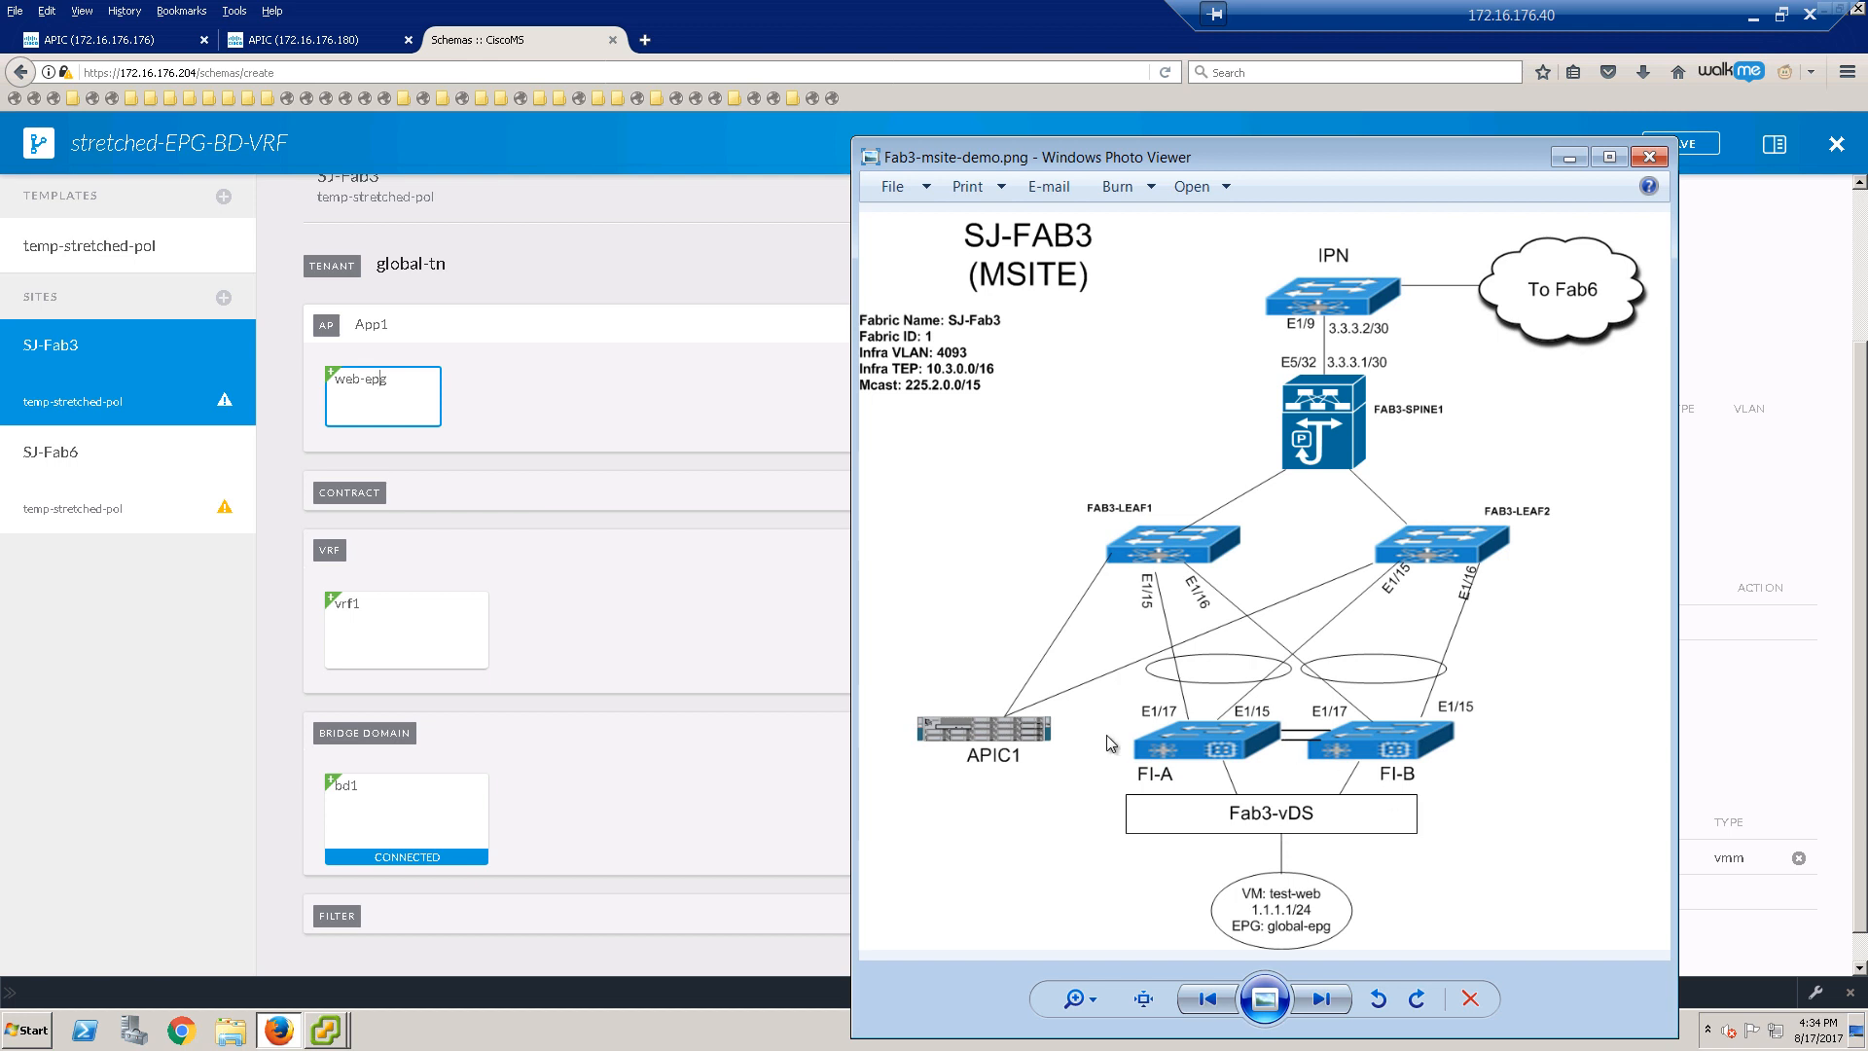
pyautogui.click(1580, 162)
pyautogui.moveTo(1867, 271); pyautogui.dragTo(1235, 133)
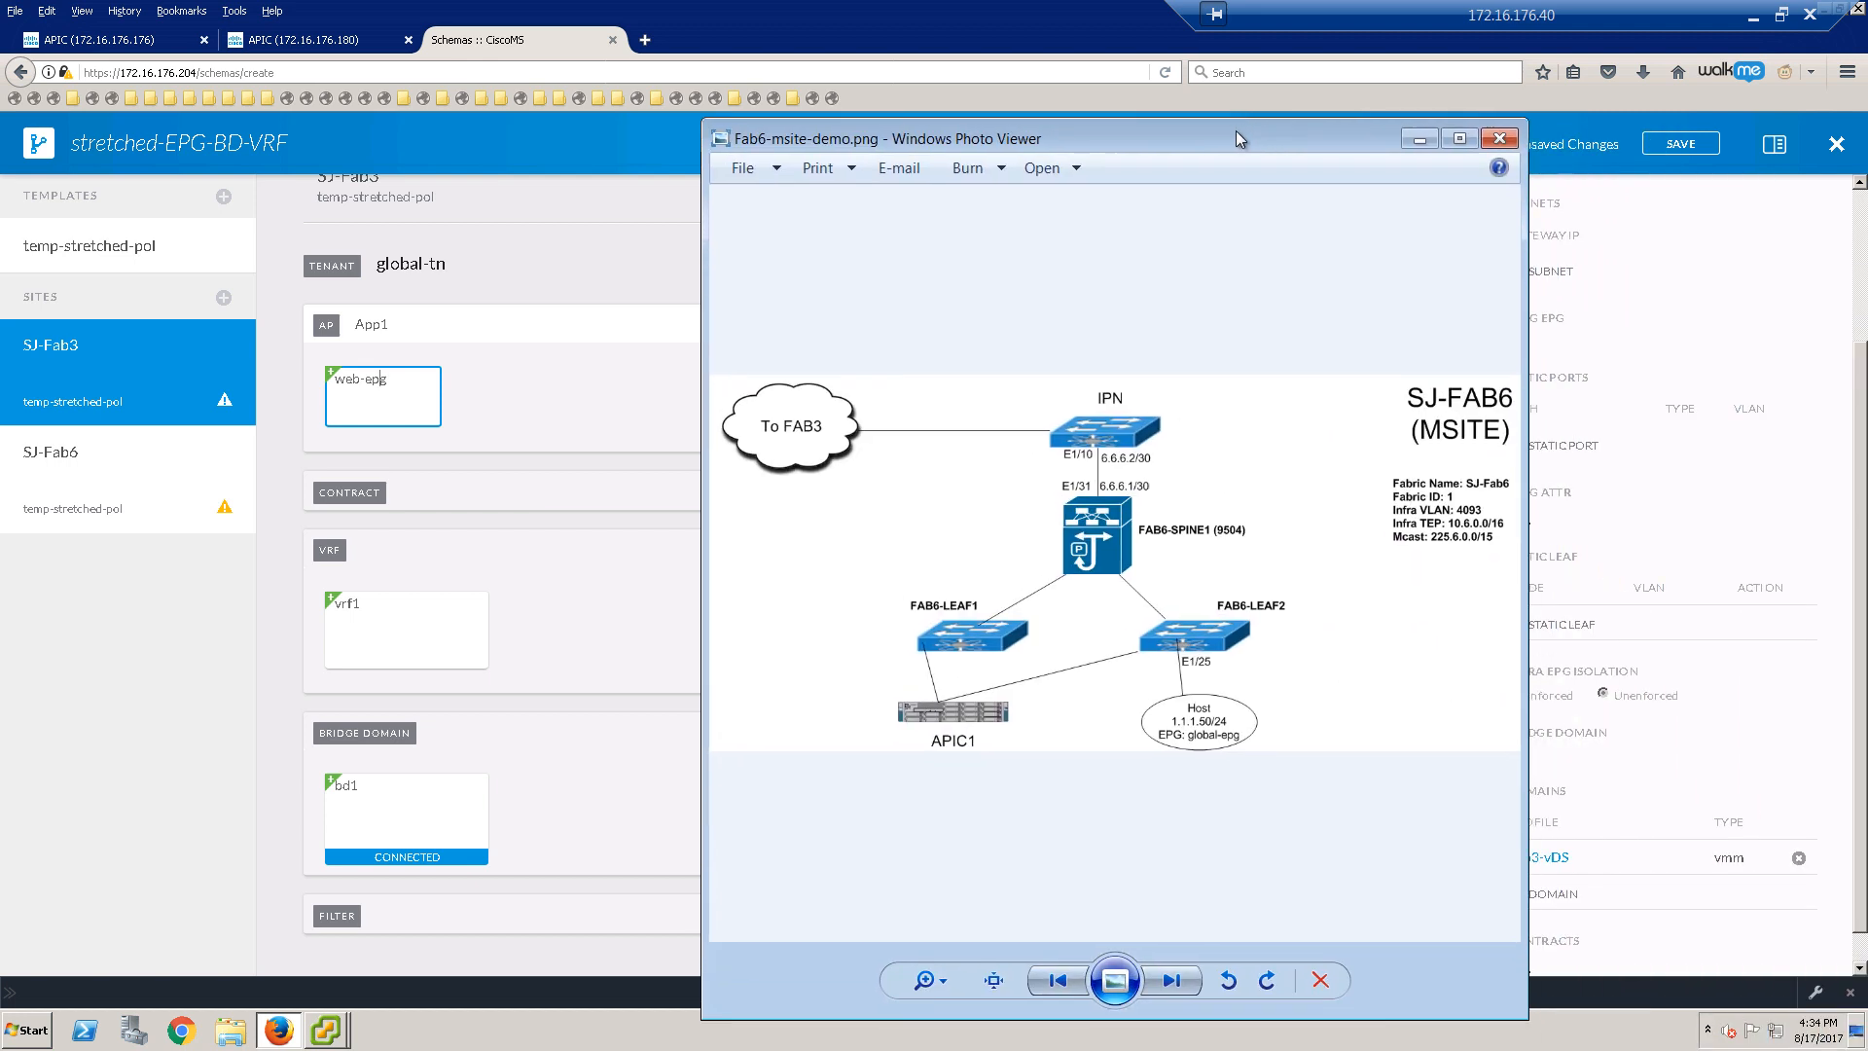
pyautogui.scroll(1, 1231, 761)
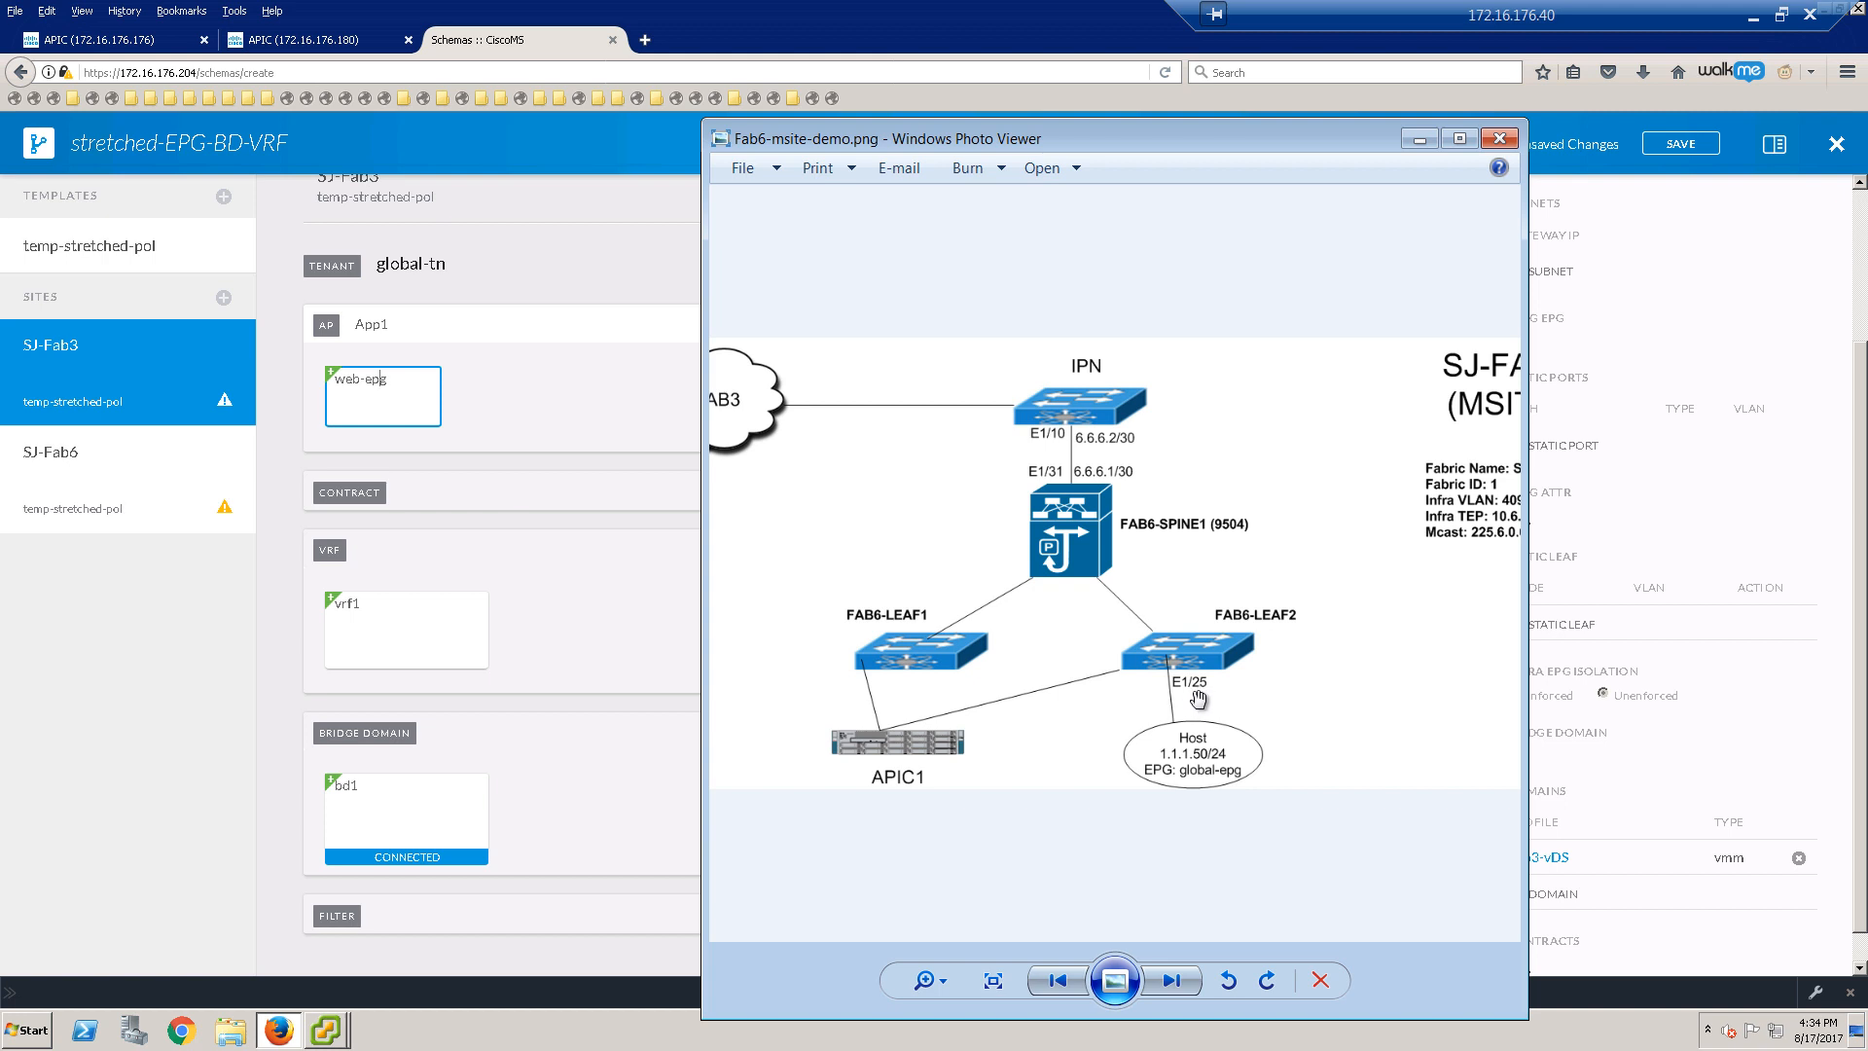
pyautogui.moveTo(1329, 130); pyautogui.dragTo(1867, 309)
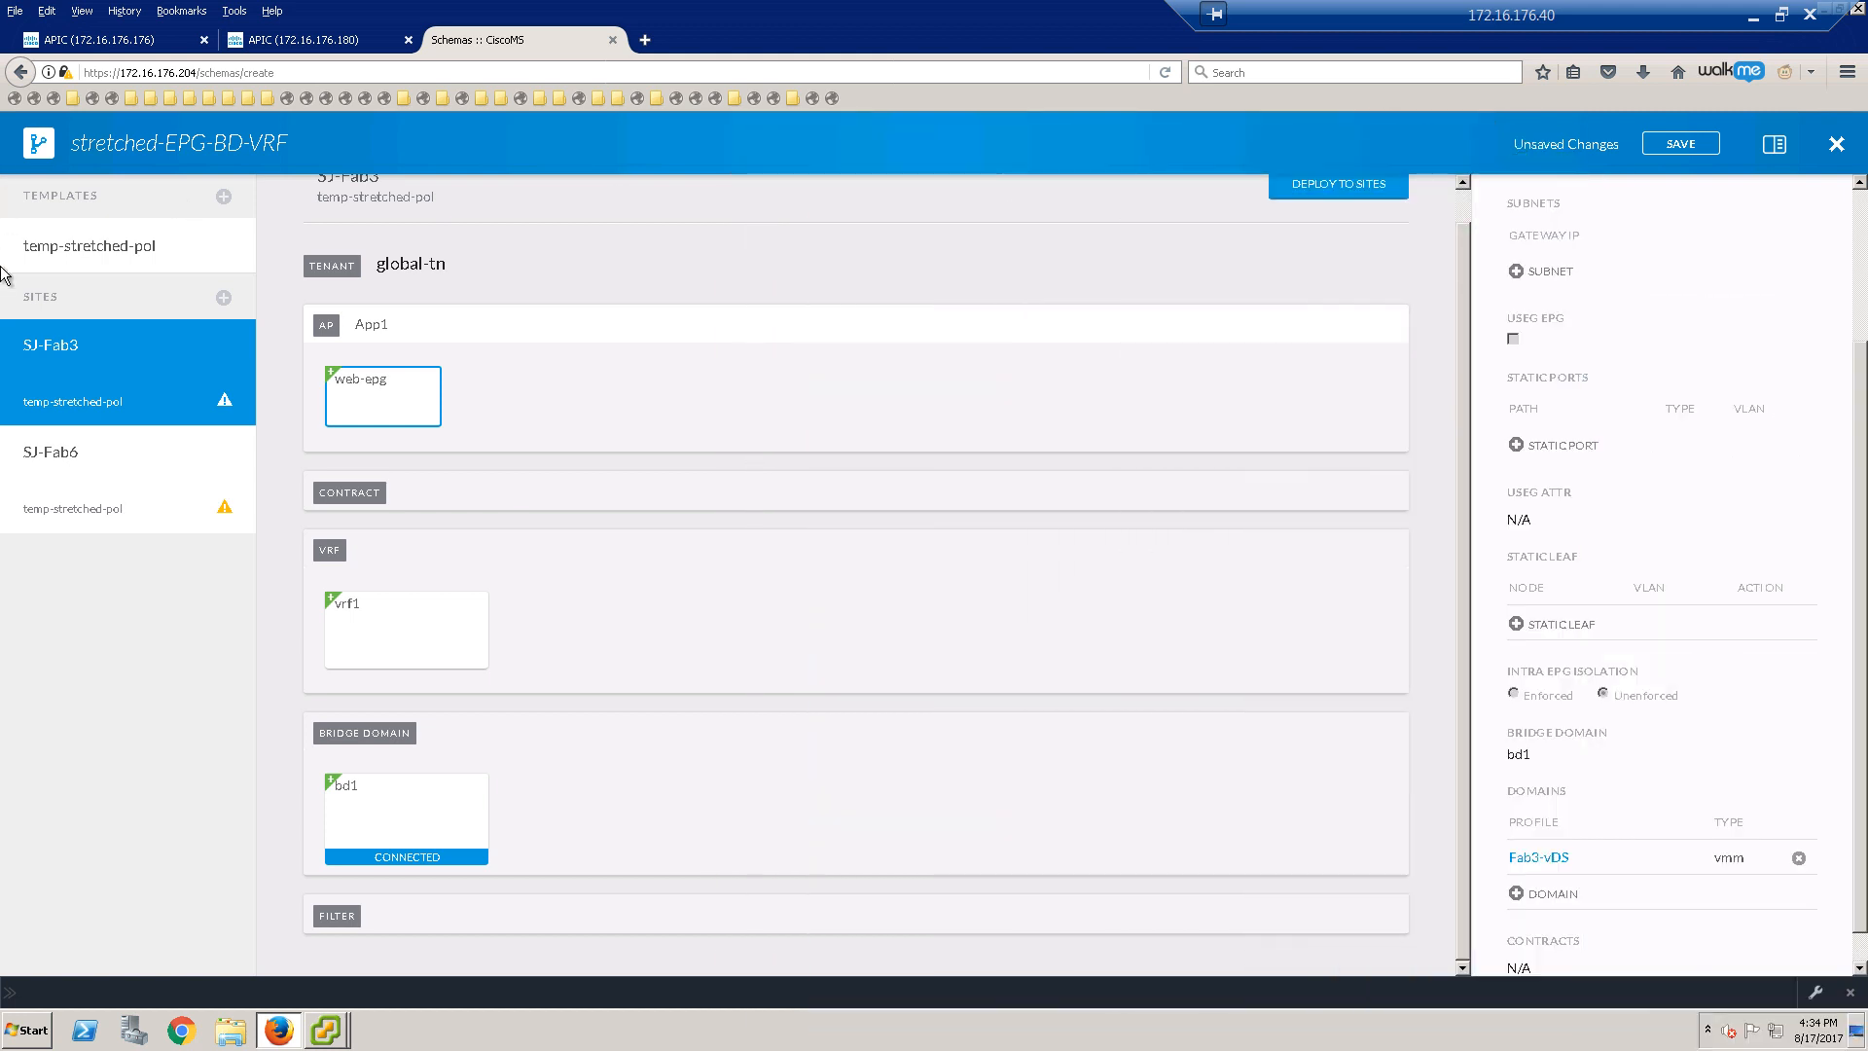
# Step: Select site SJ-Fab6 in the schema and open web-epg's properties
pyautogui.click(223, 489)
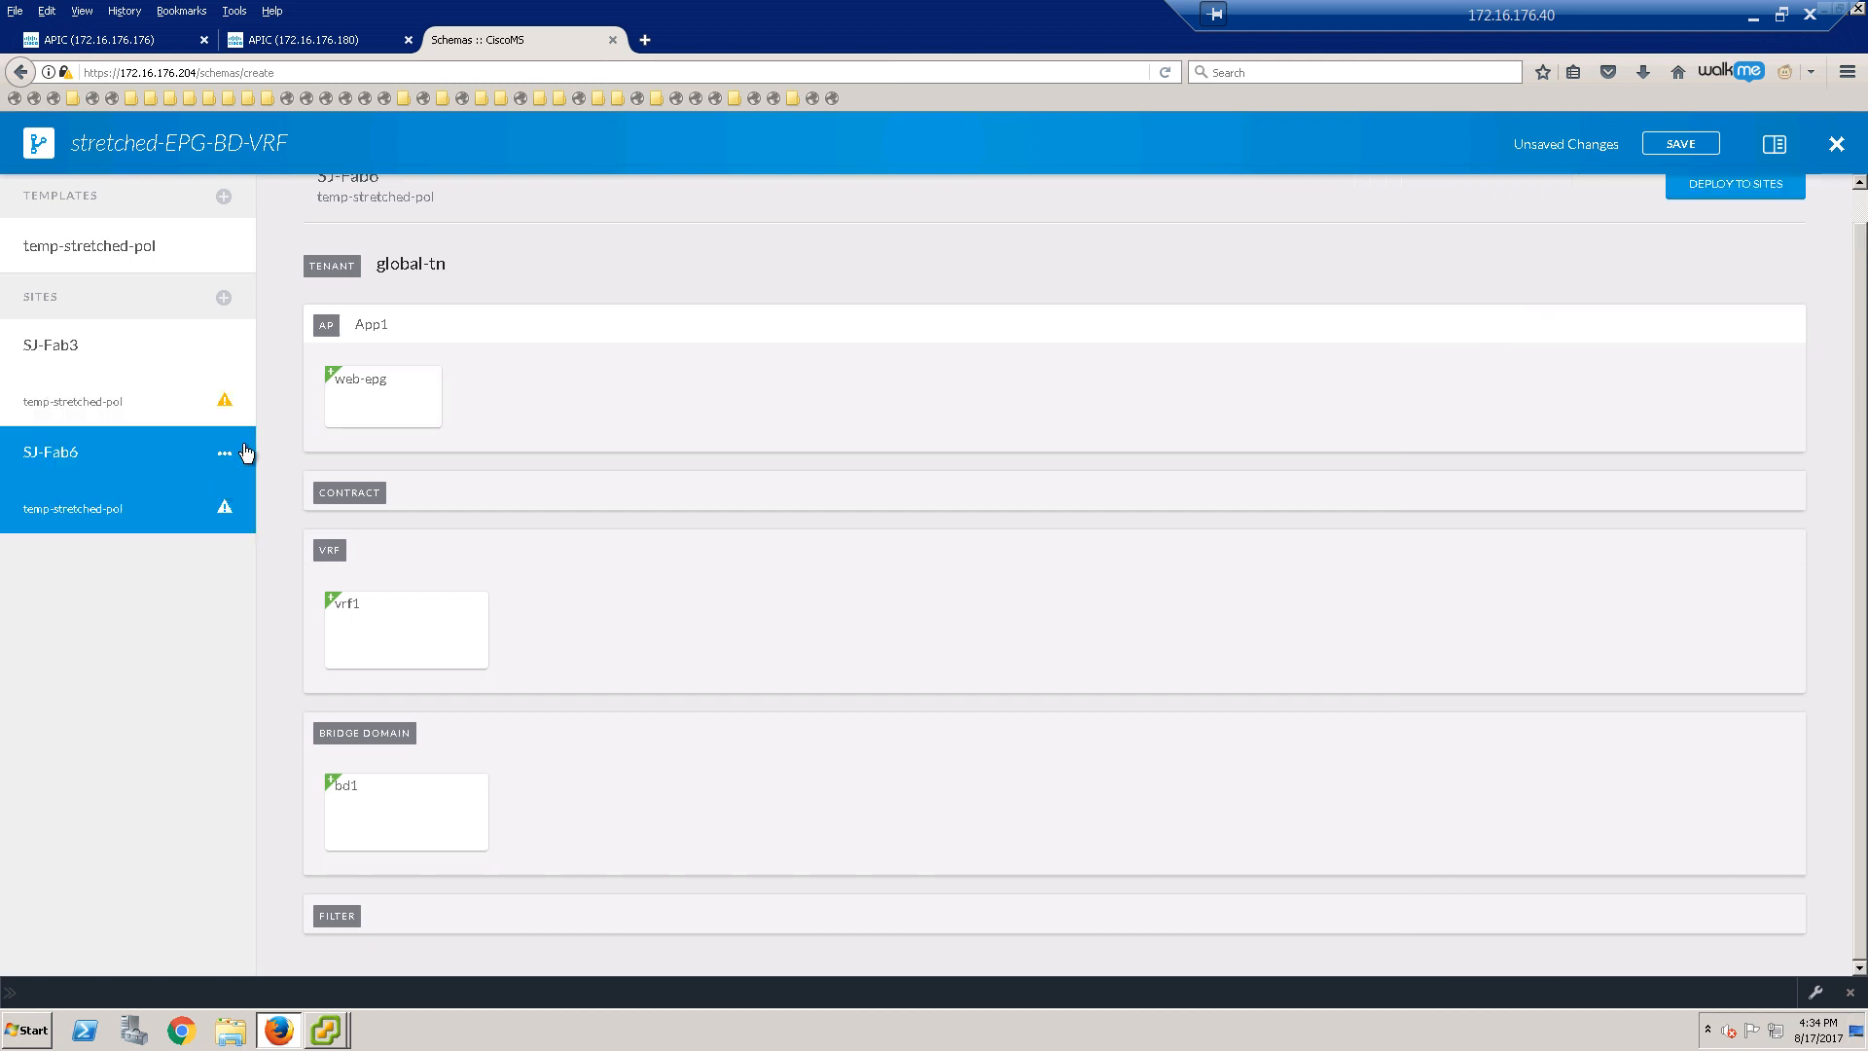
pyautogui.click(395, 404)
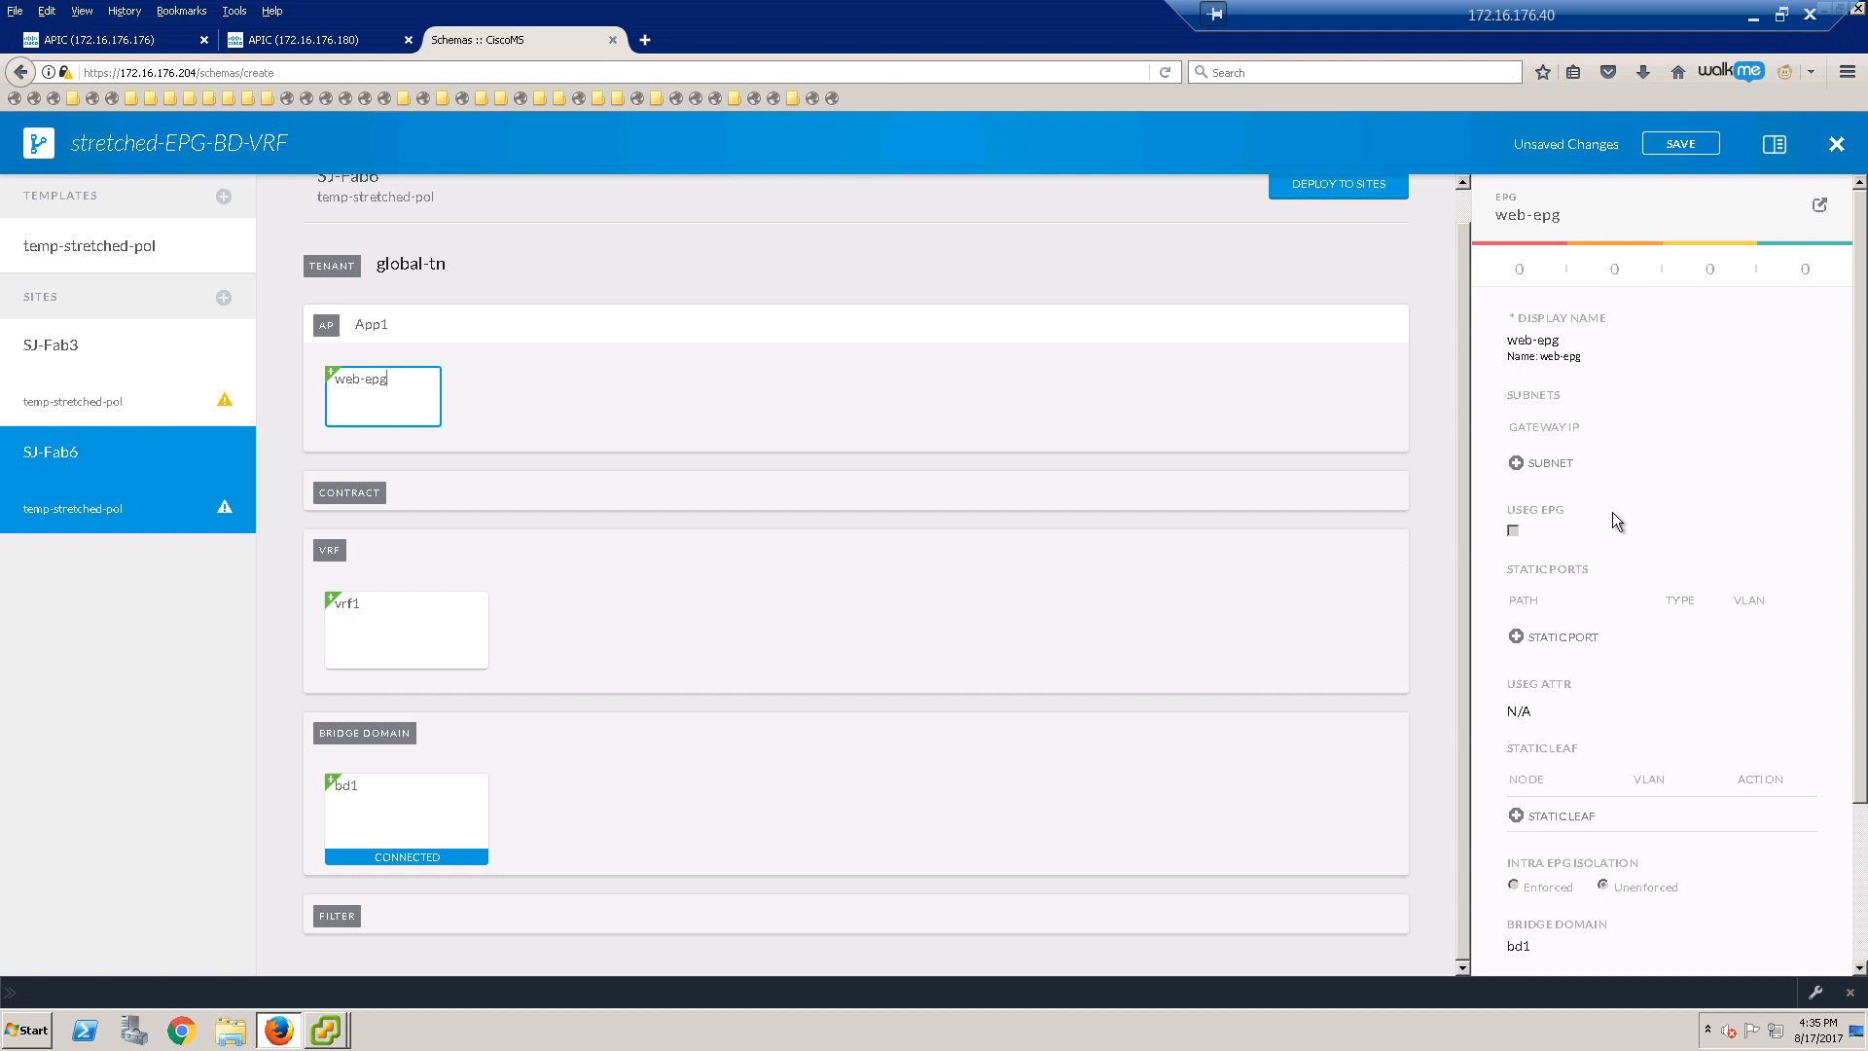
pyautogui.scroll(-3, 1615, 516)
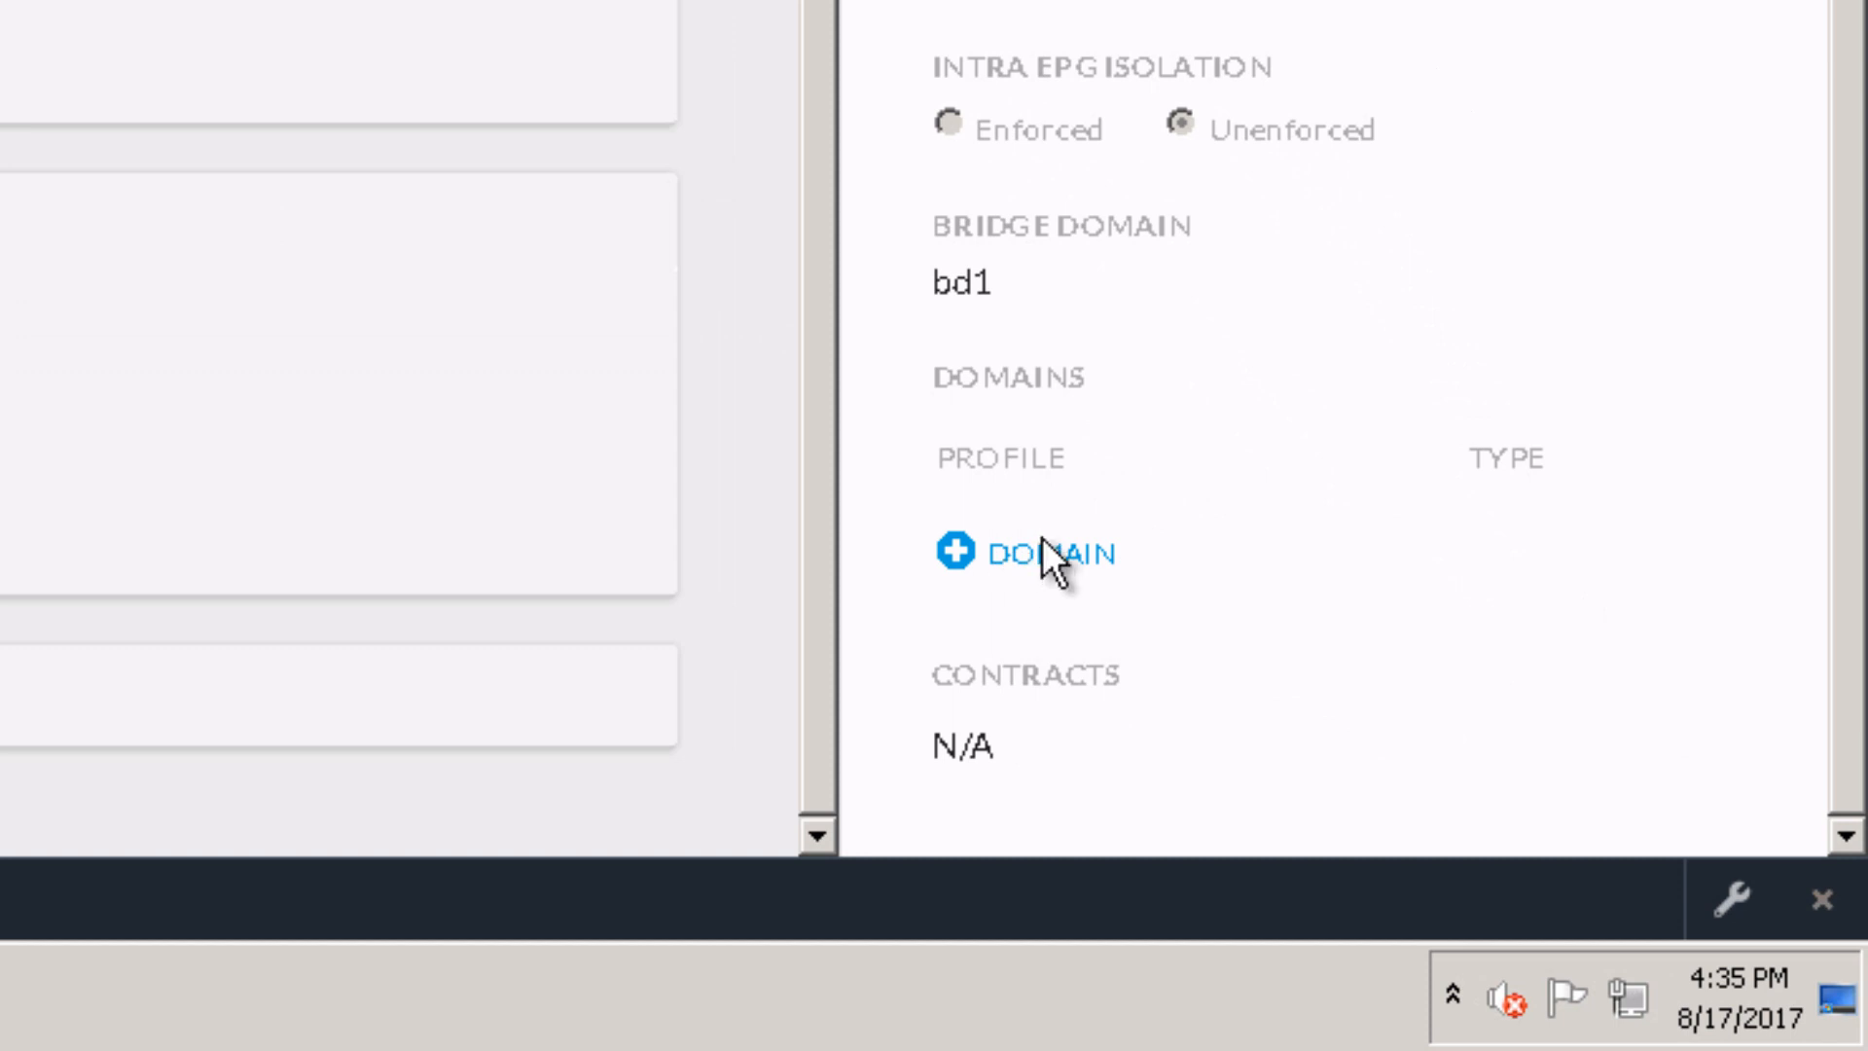
# Step: Add Physical domain n3k-phys with On Demand deployment and resolution immediacy, and save
pyautogui.click(1042, 538)
pyautogui.click(332, 307)
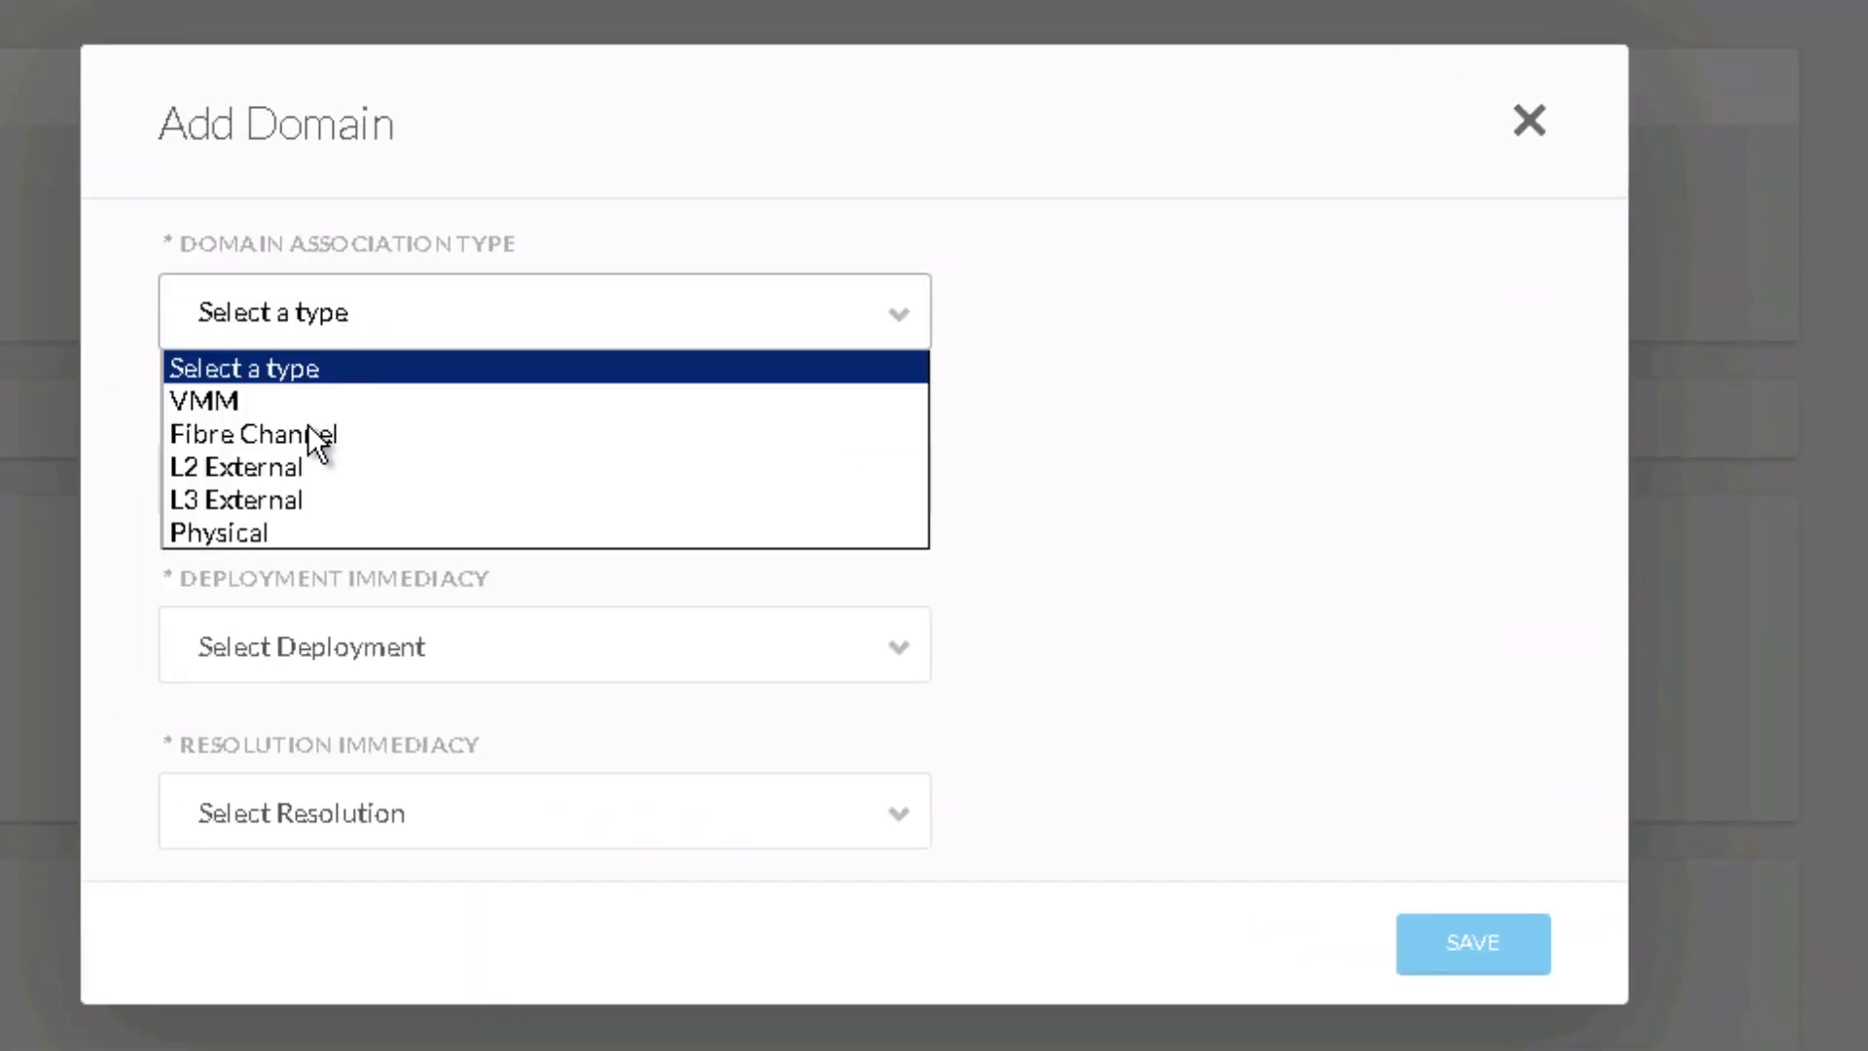
pyautogui.click(253, 531)
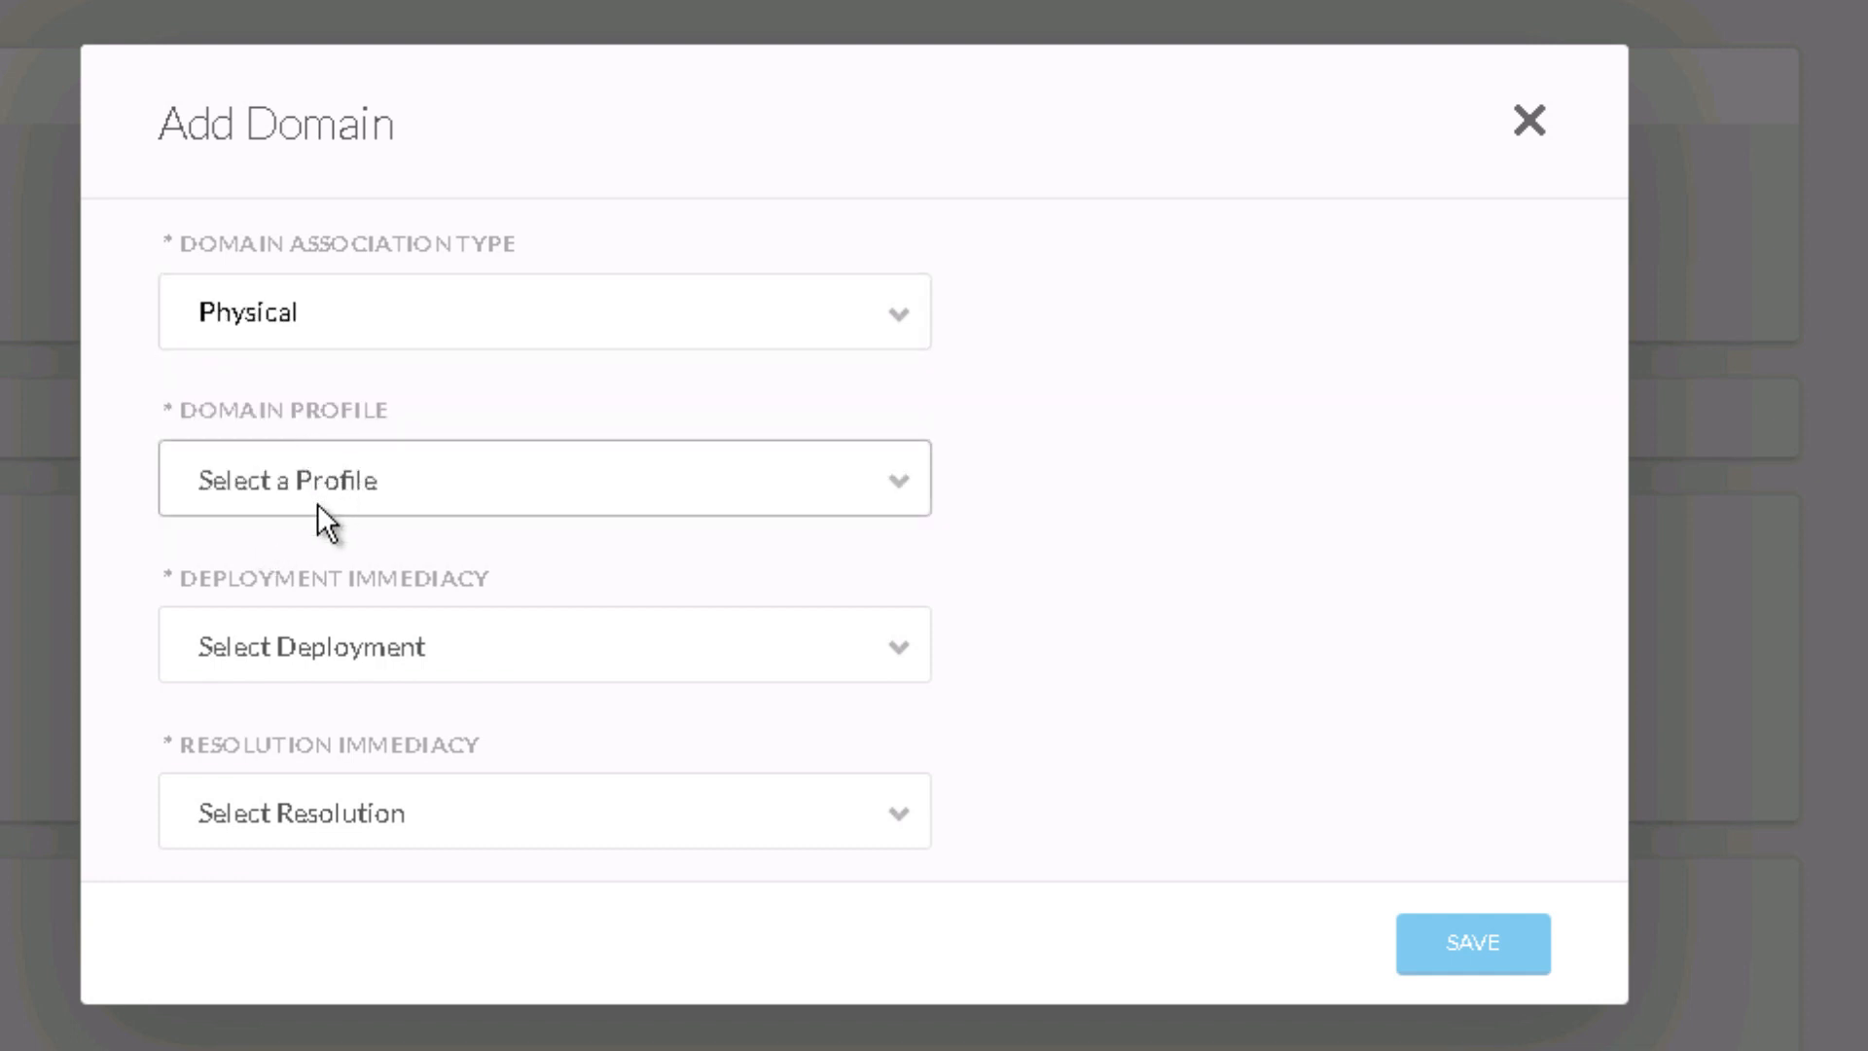
pyautogui.click(333, 469)
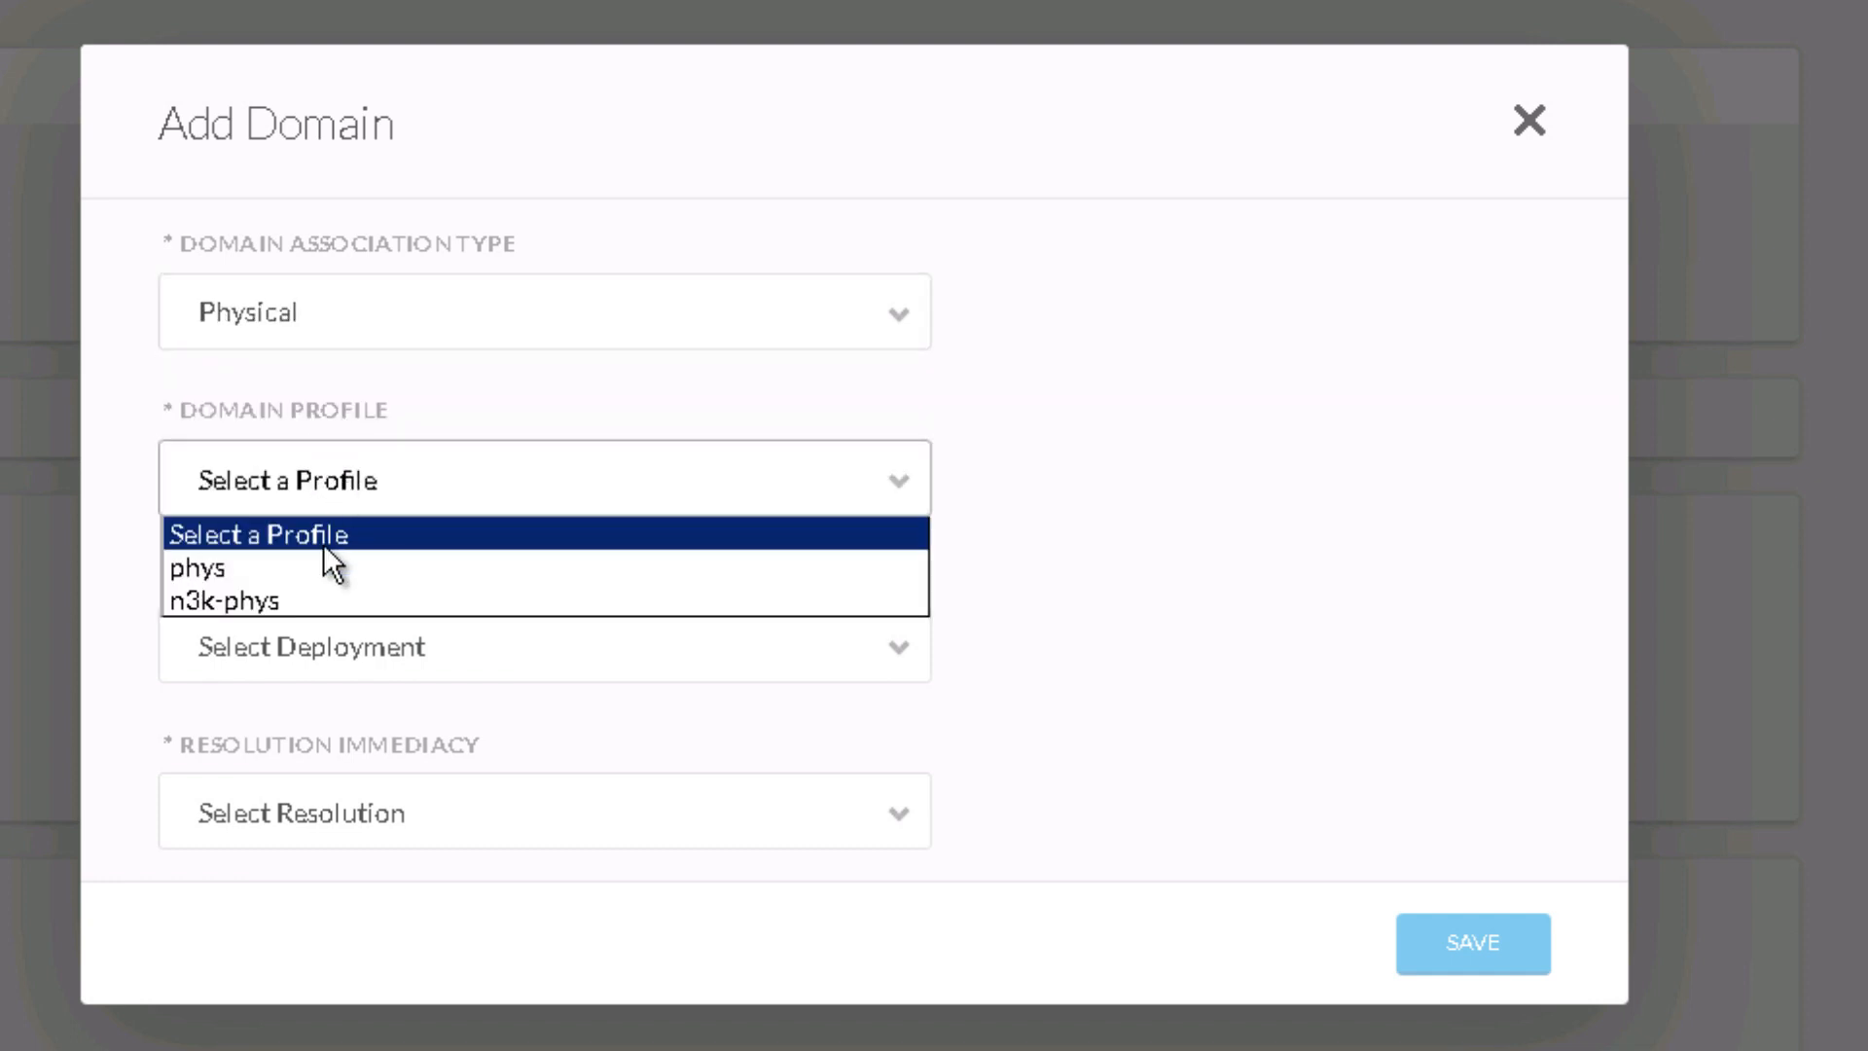
pyautogui.click(292, 601)
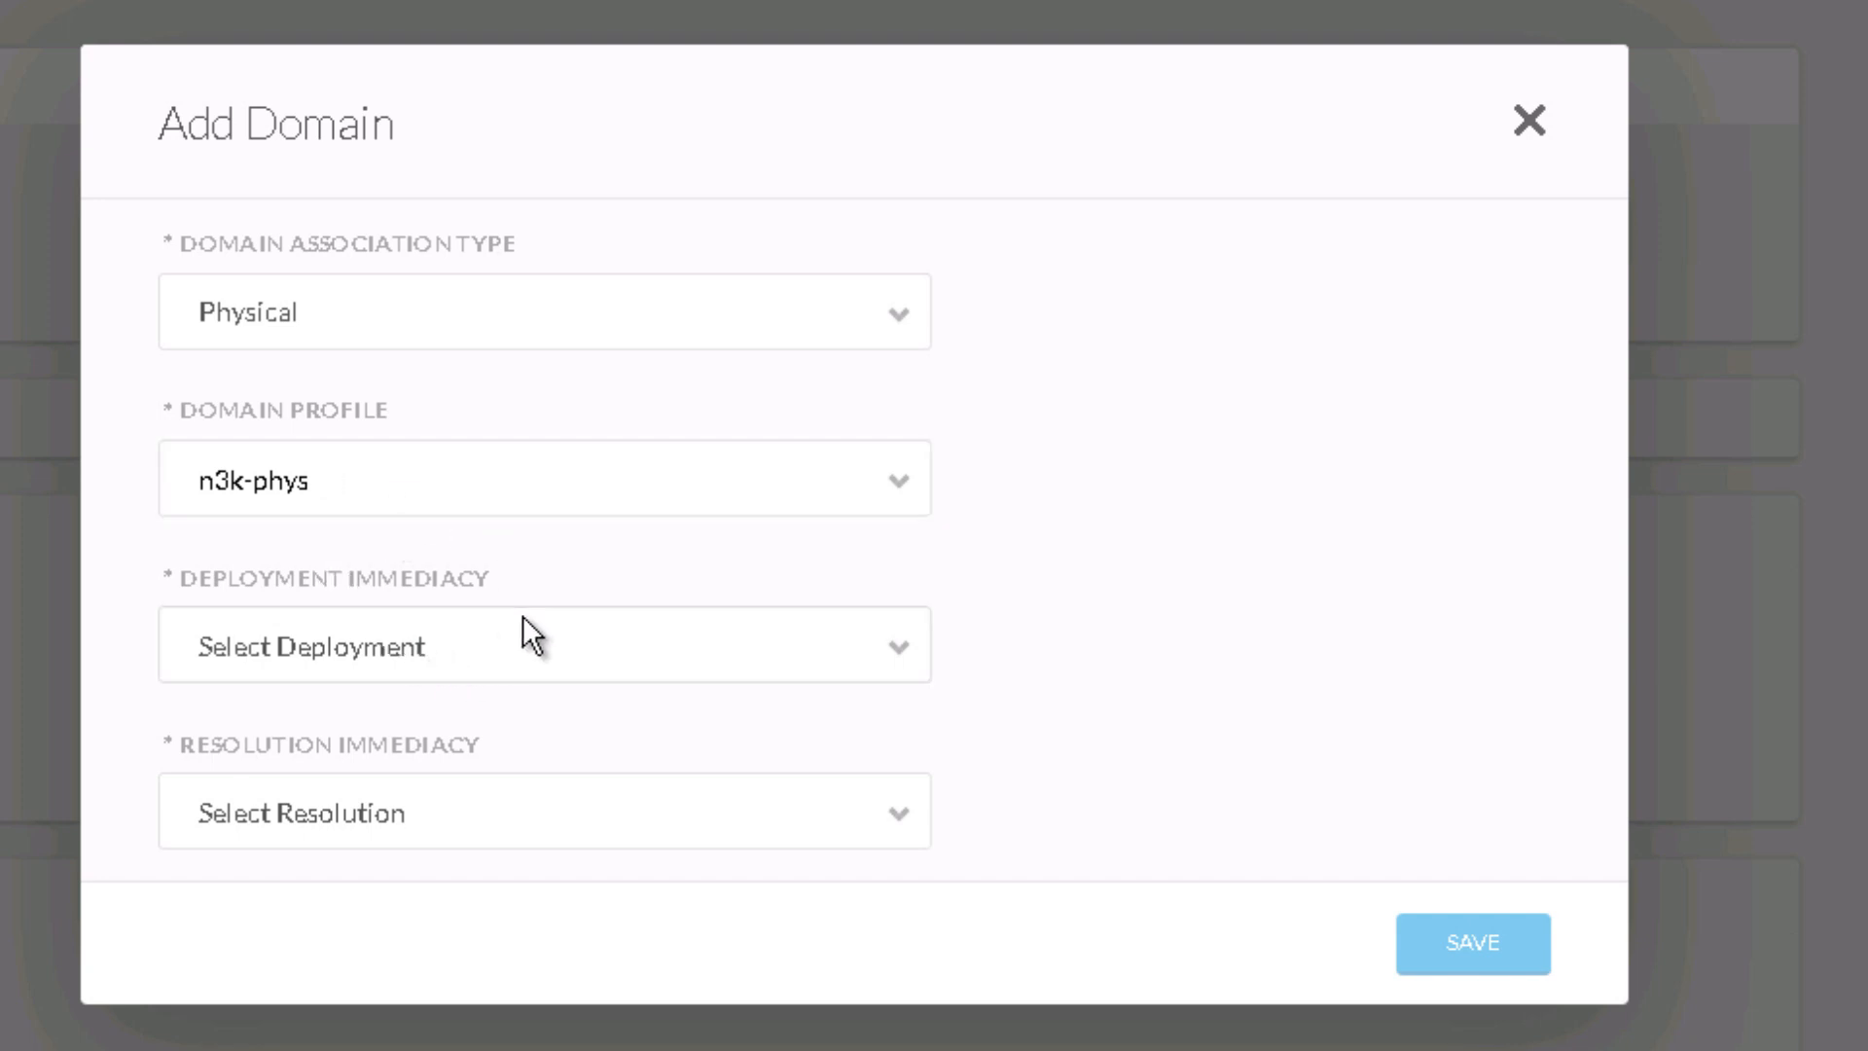
pyautogui.click(432, 664)
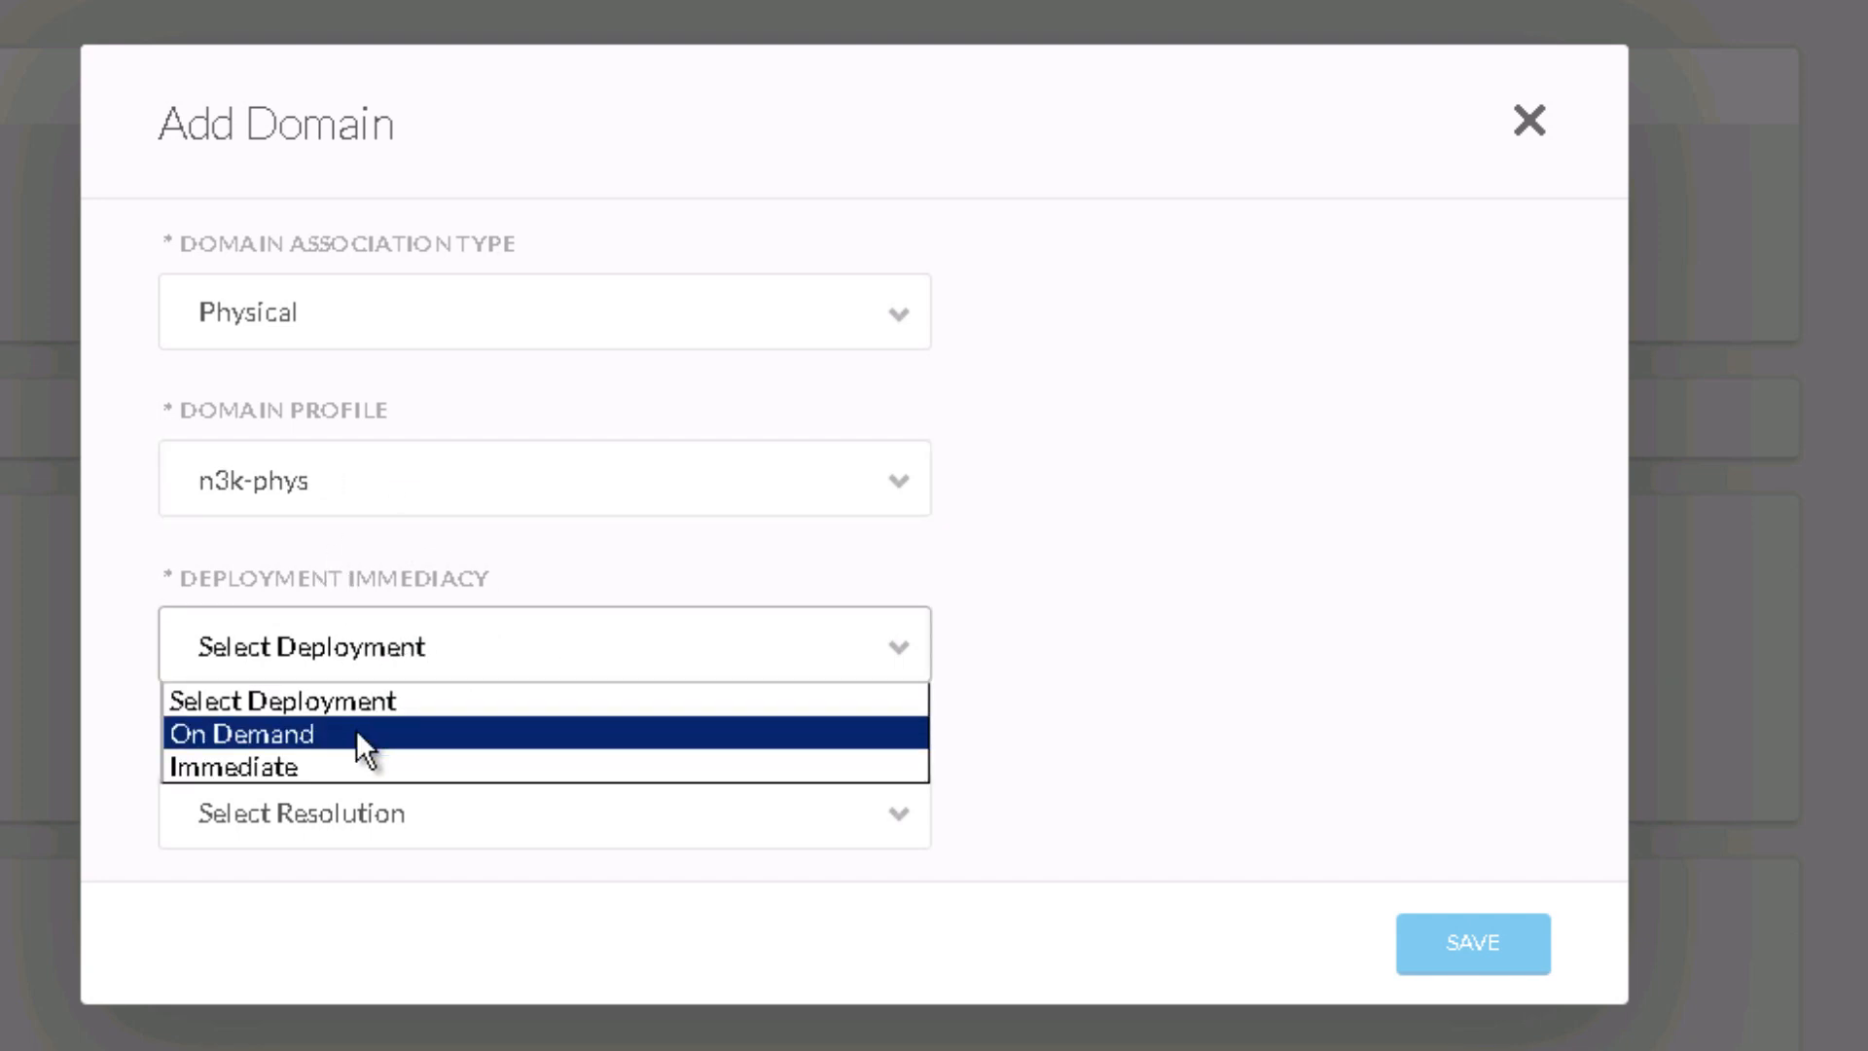
pyautogui.click(385, 738)
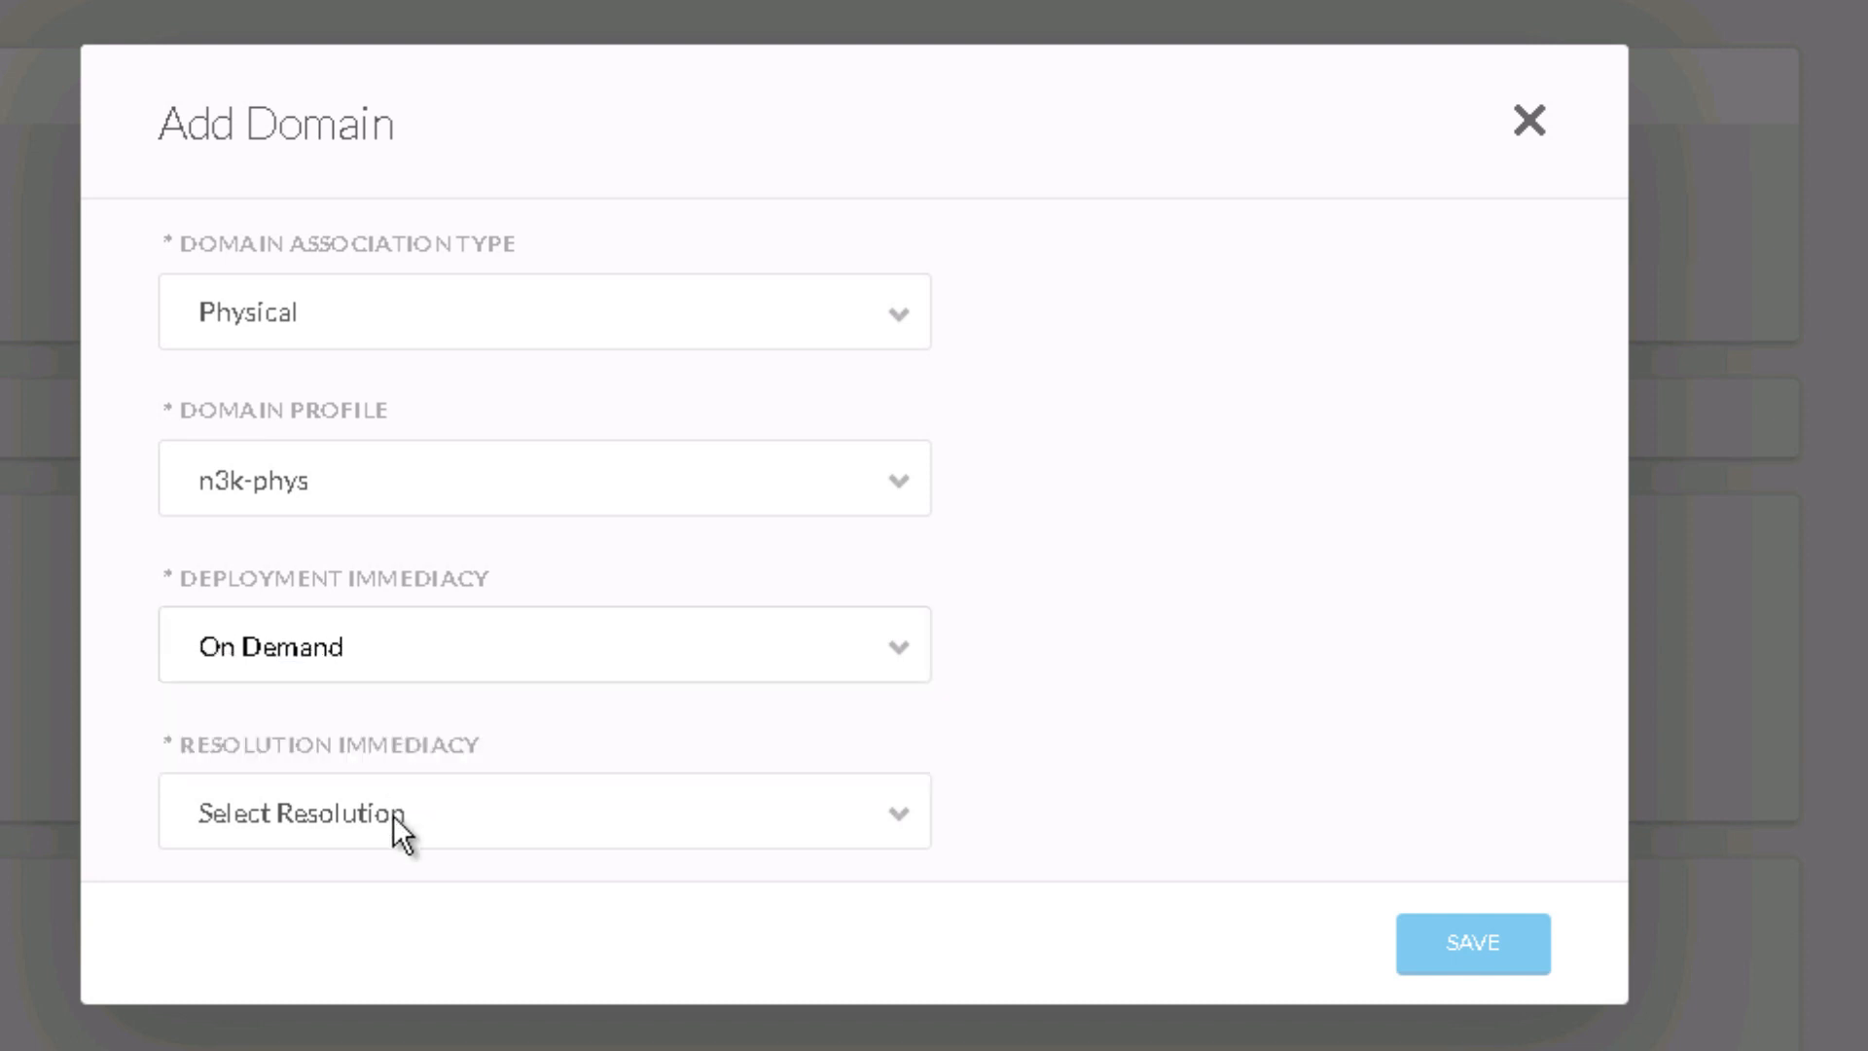
pyautogui.click(393, 819)
pyautogui.click(418, 898)
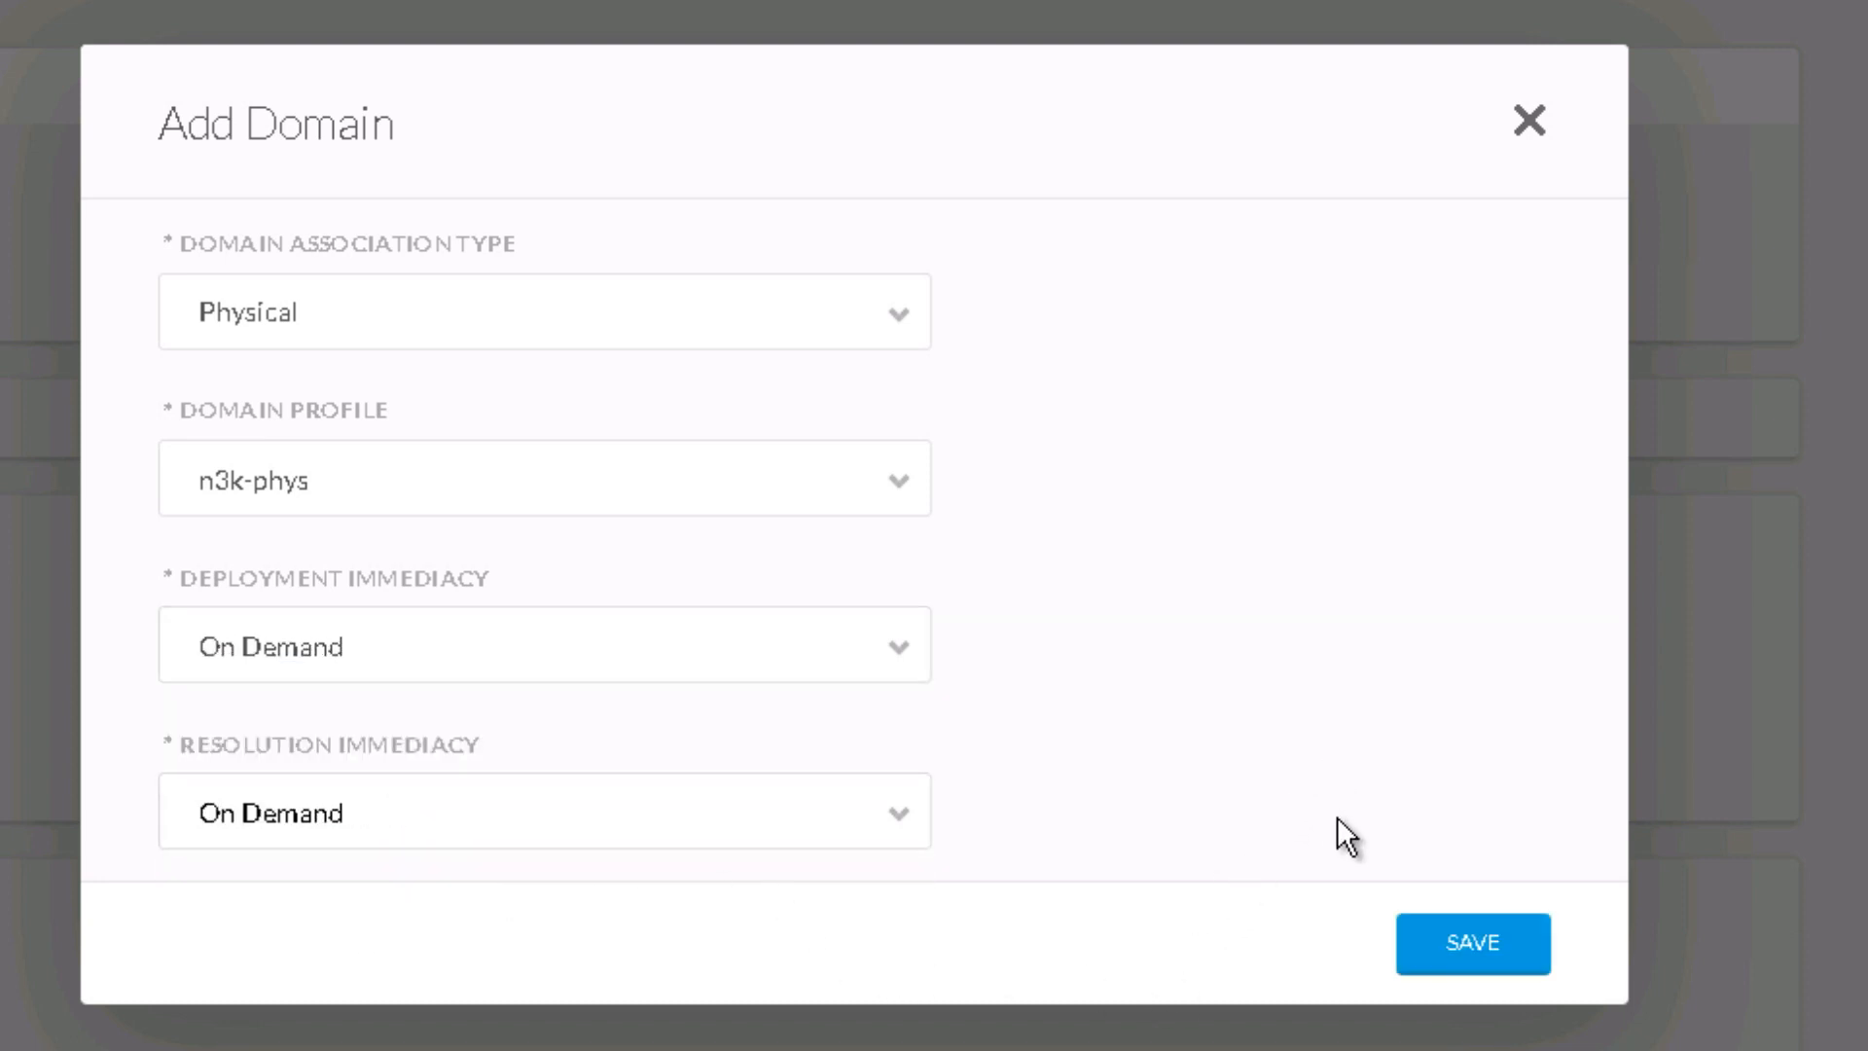
pyautogui.click(1509, 951)
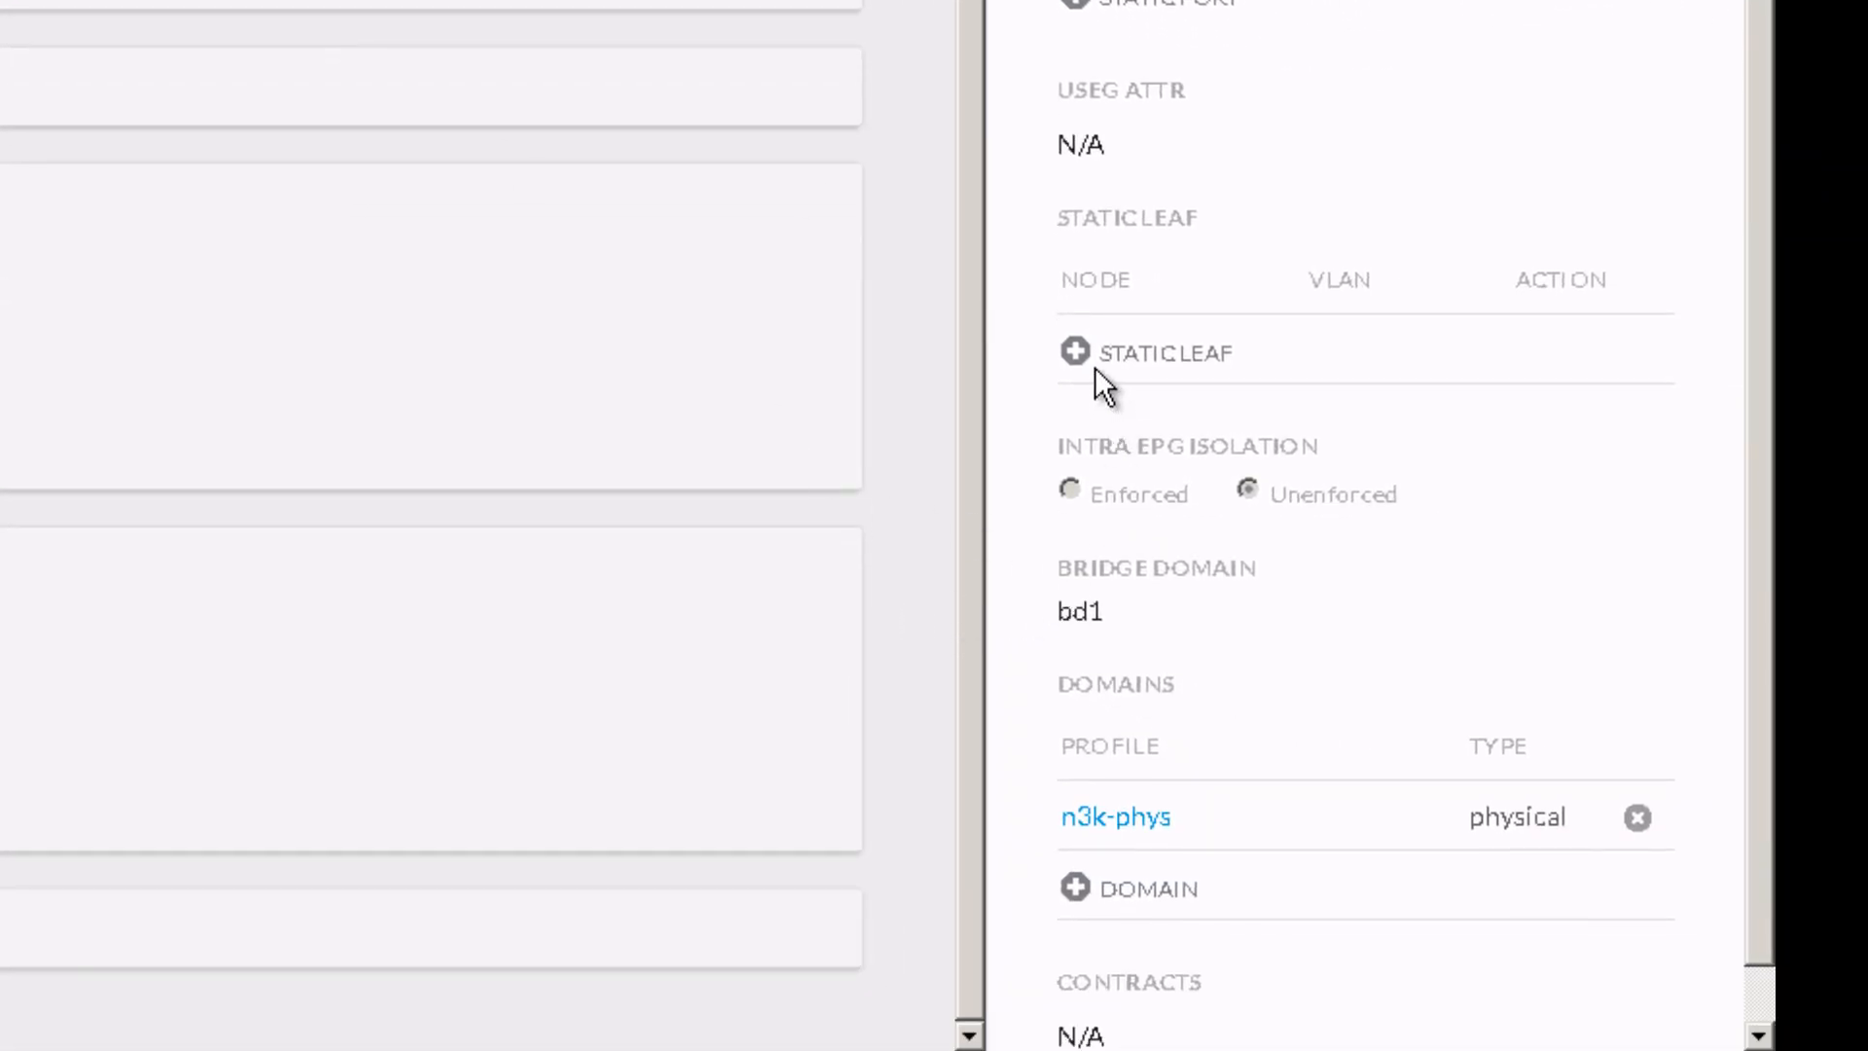
# Step: Start a static Port path on Fab6-Leaf2 (Node-102), interface eth1/25, for web-epg
pyautogui.scroll(4, 1119, 331)
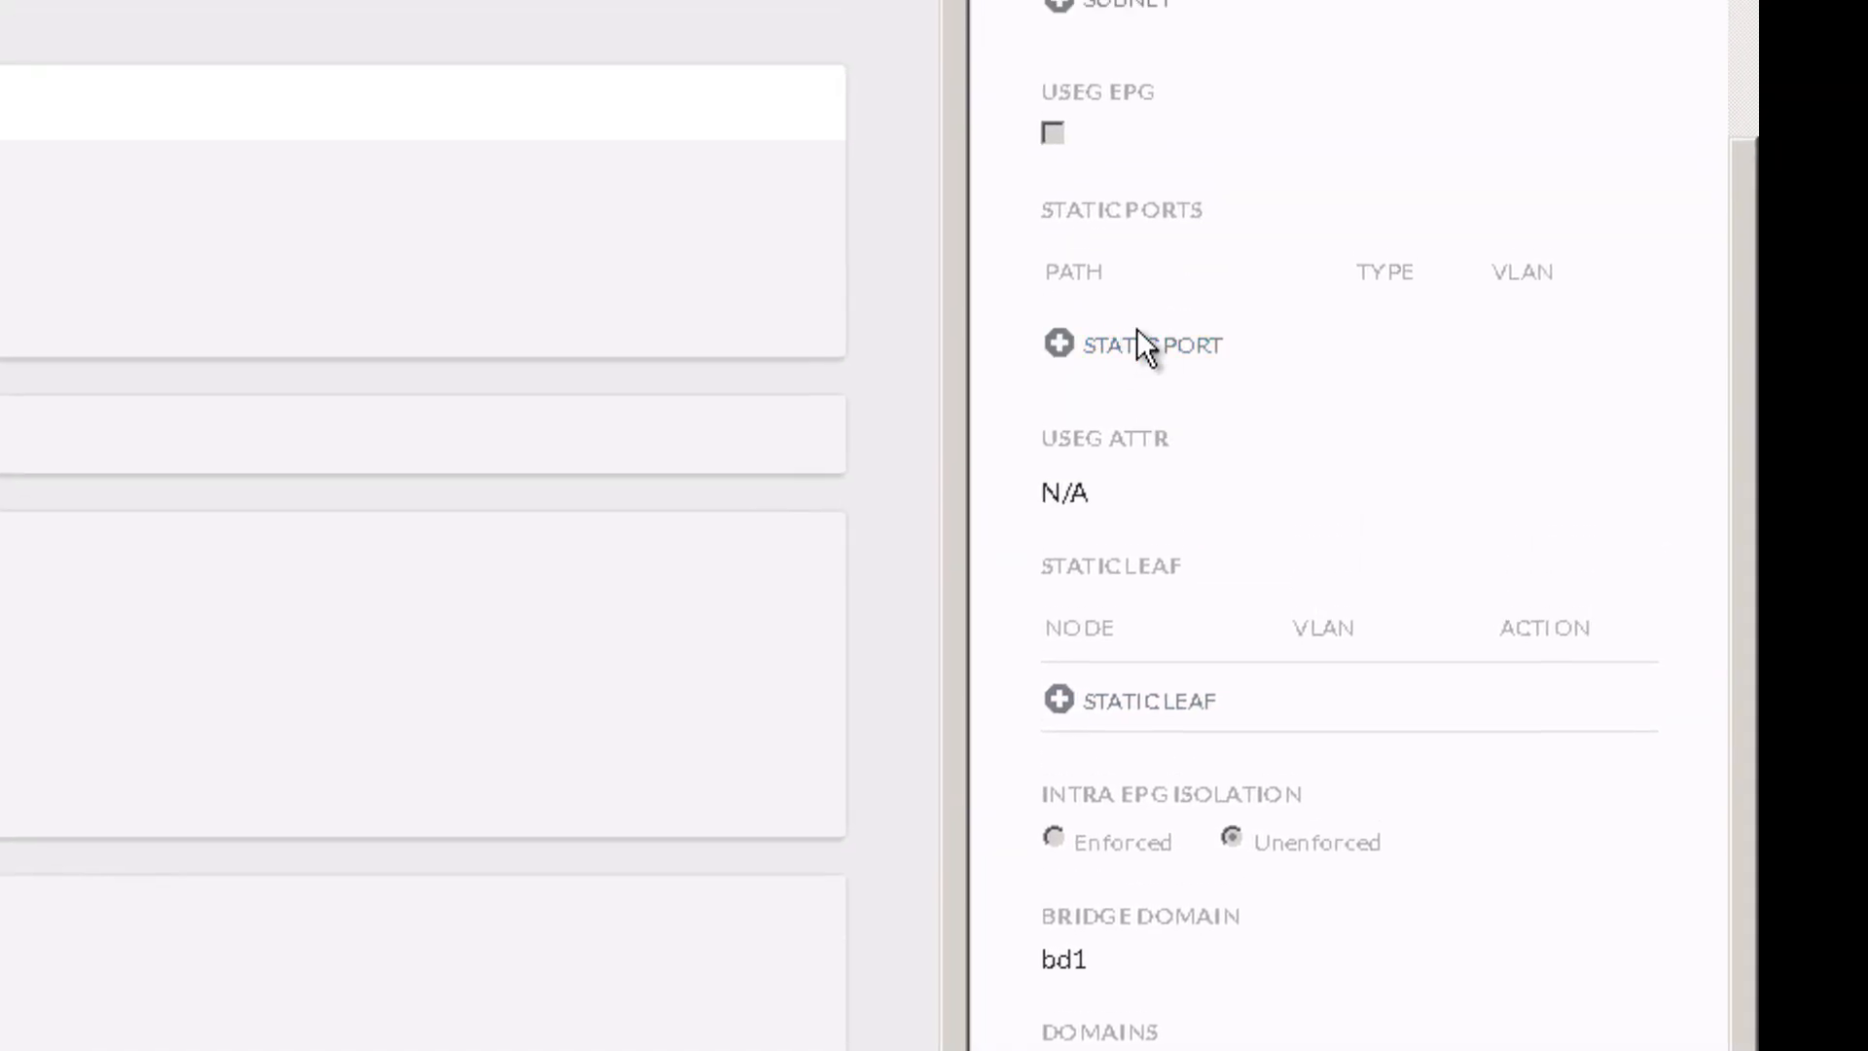
pyautogui.click(1140, 341)
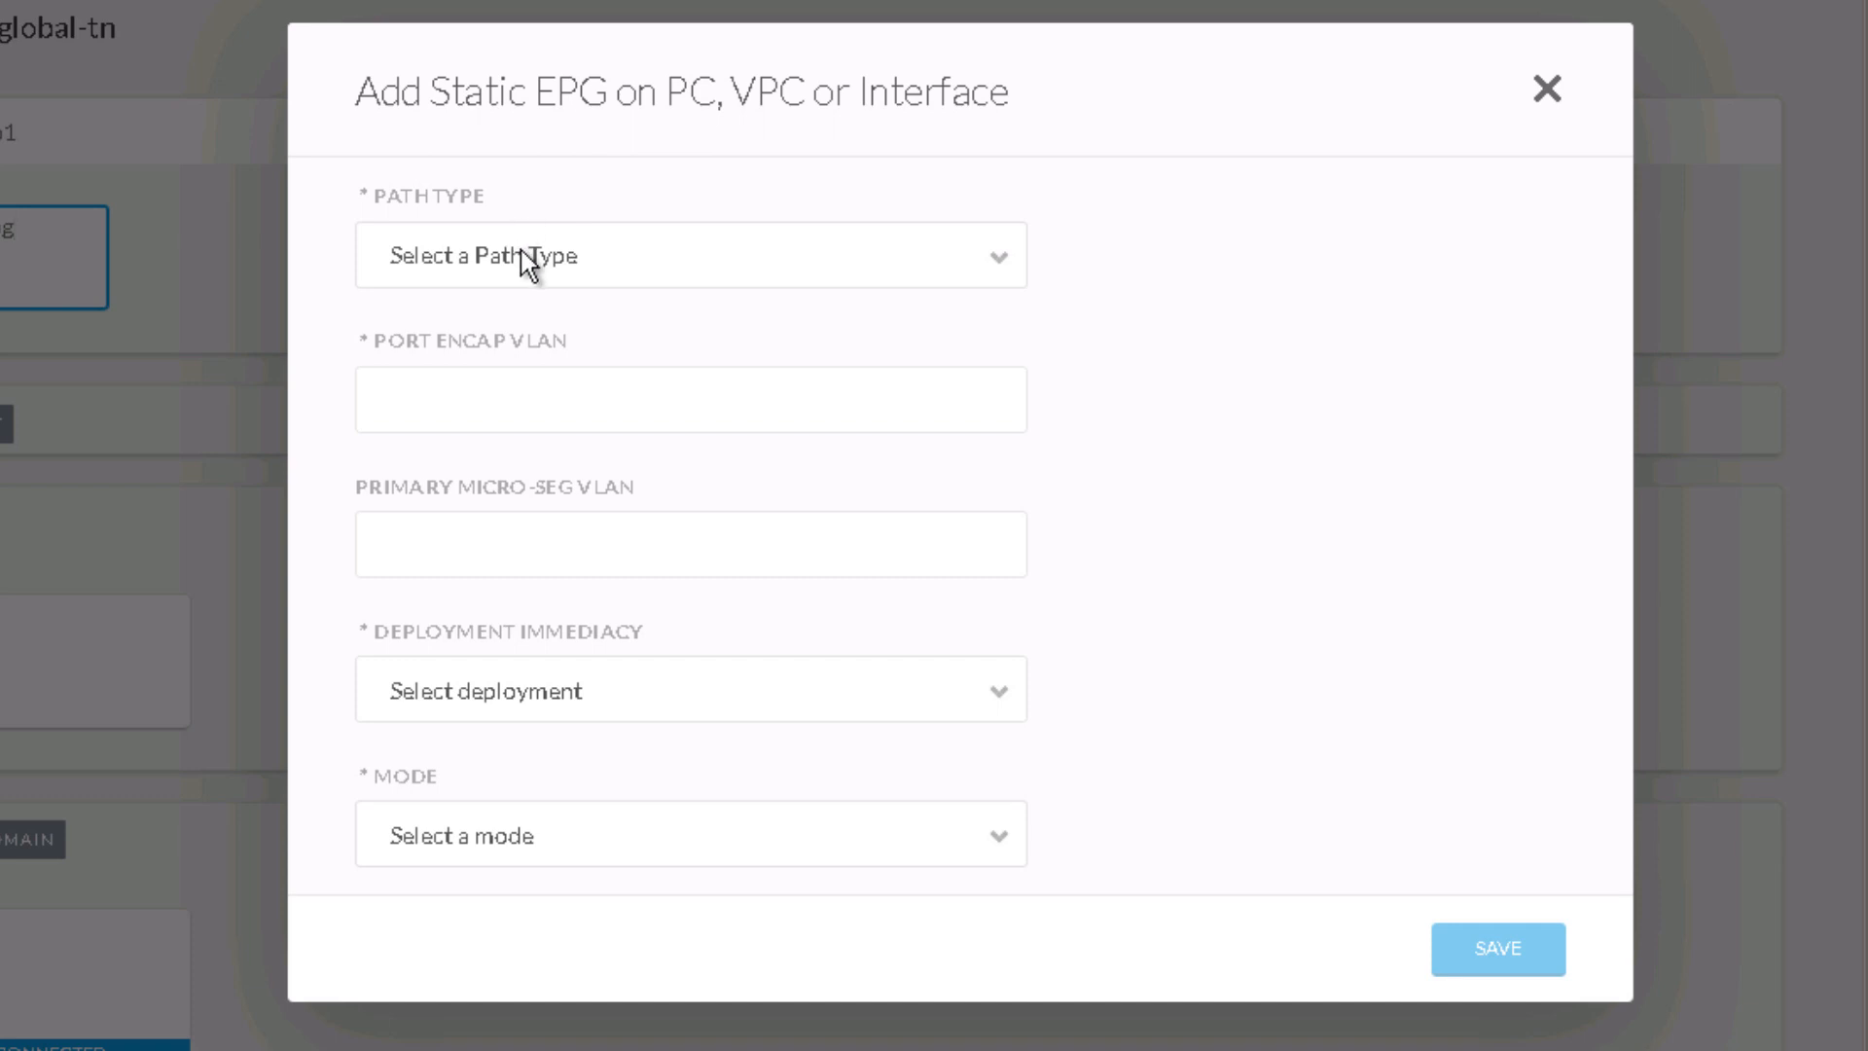
pyautogui.click(522, 251)
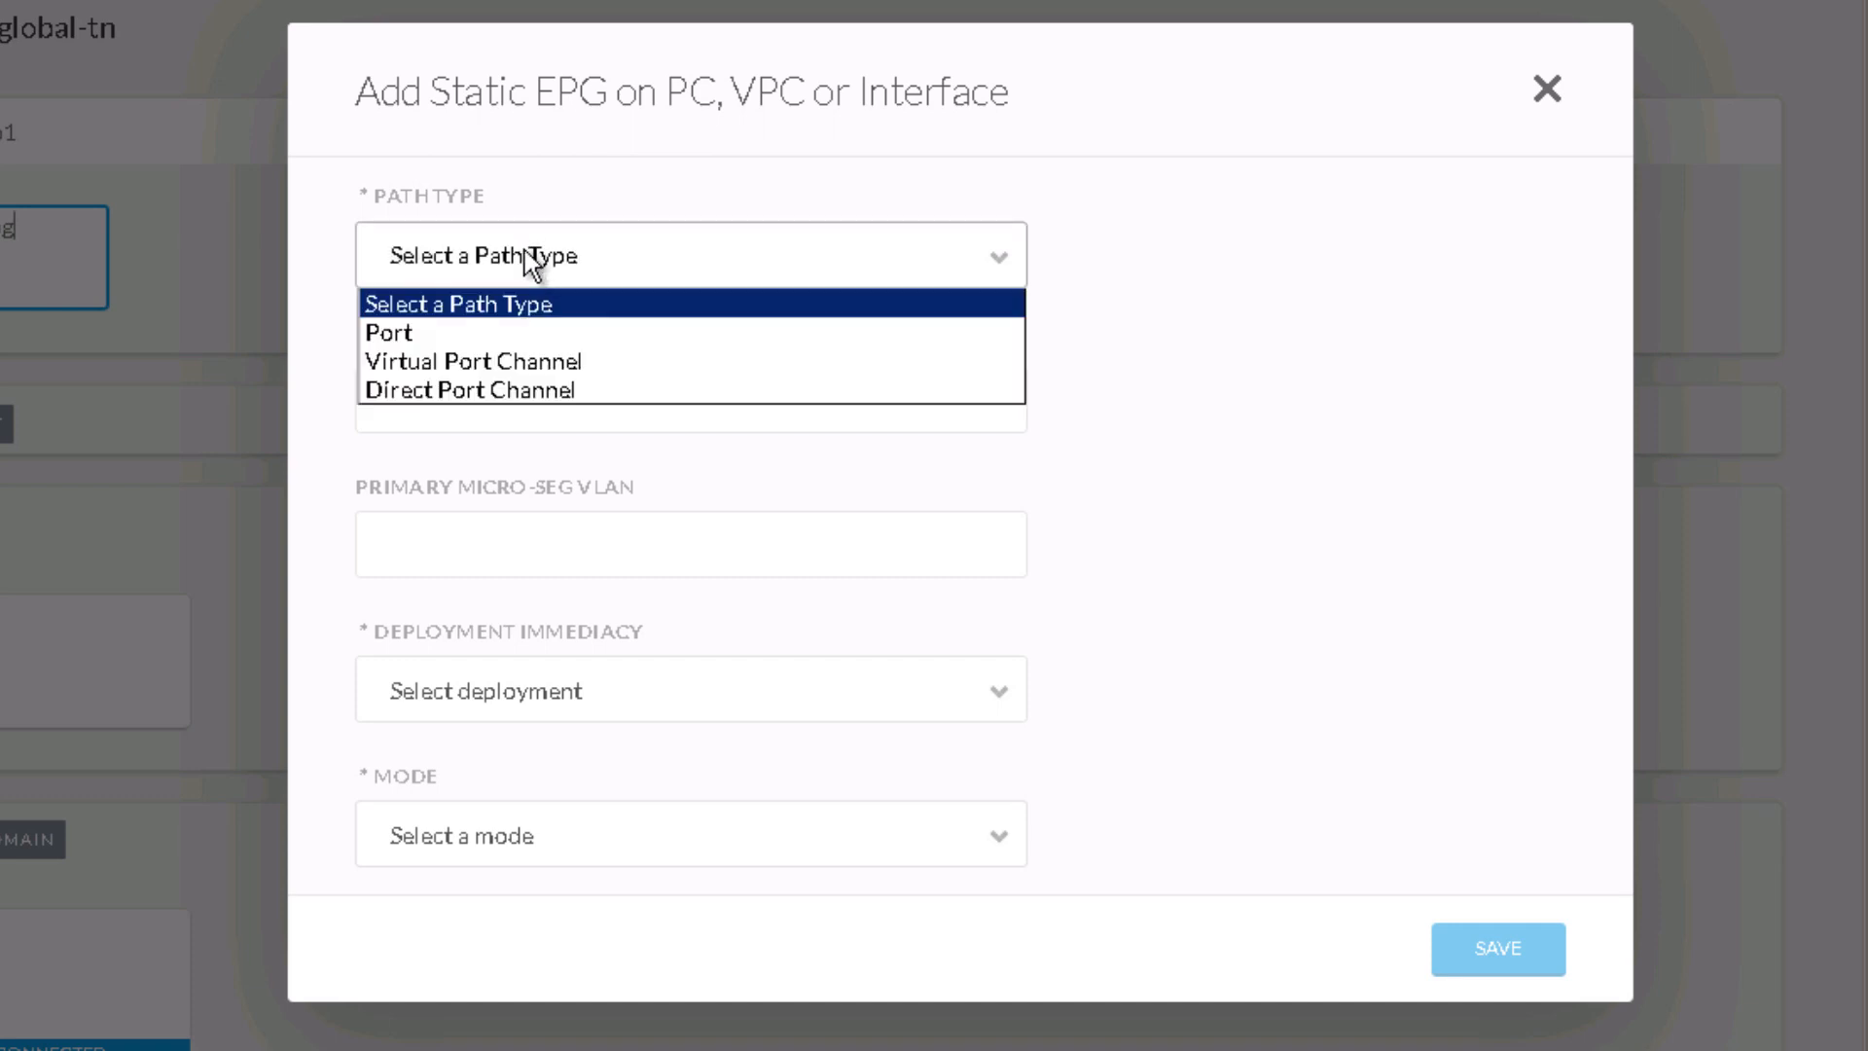
pyautogui.click(452, 332)
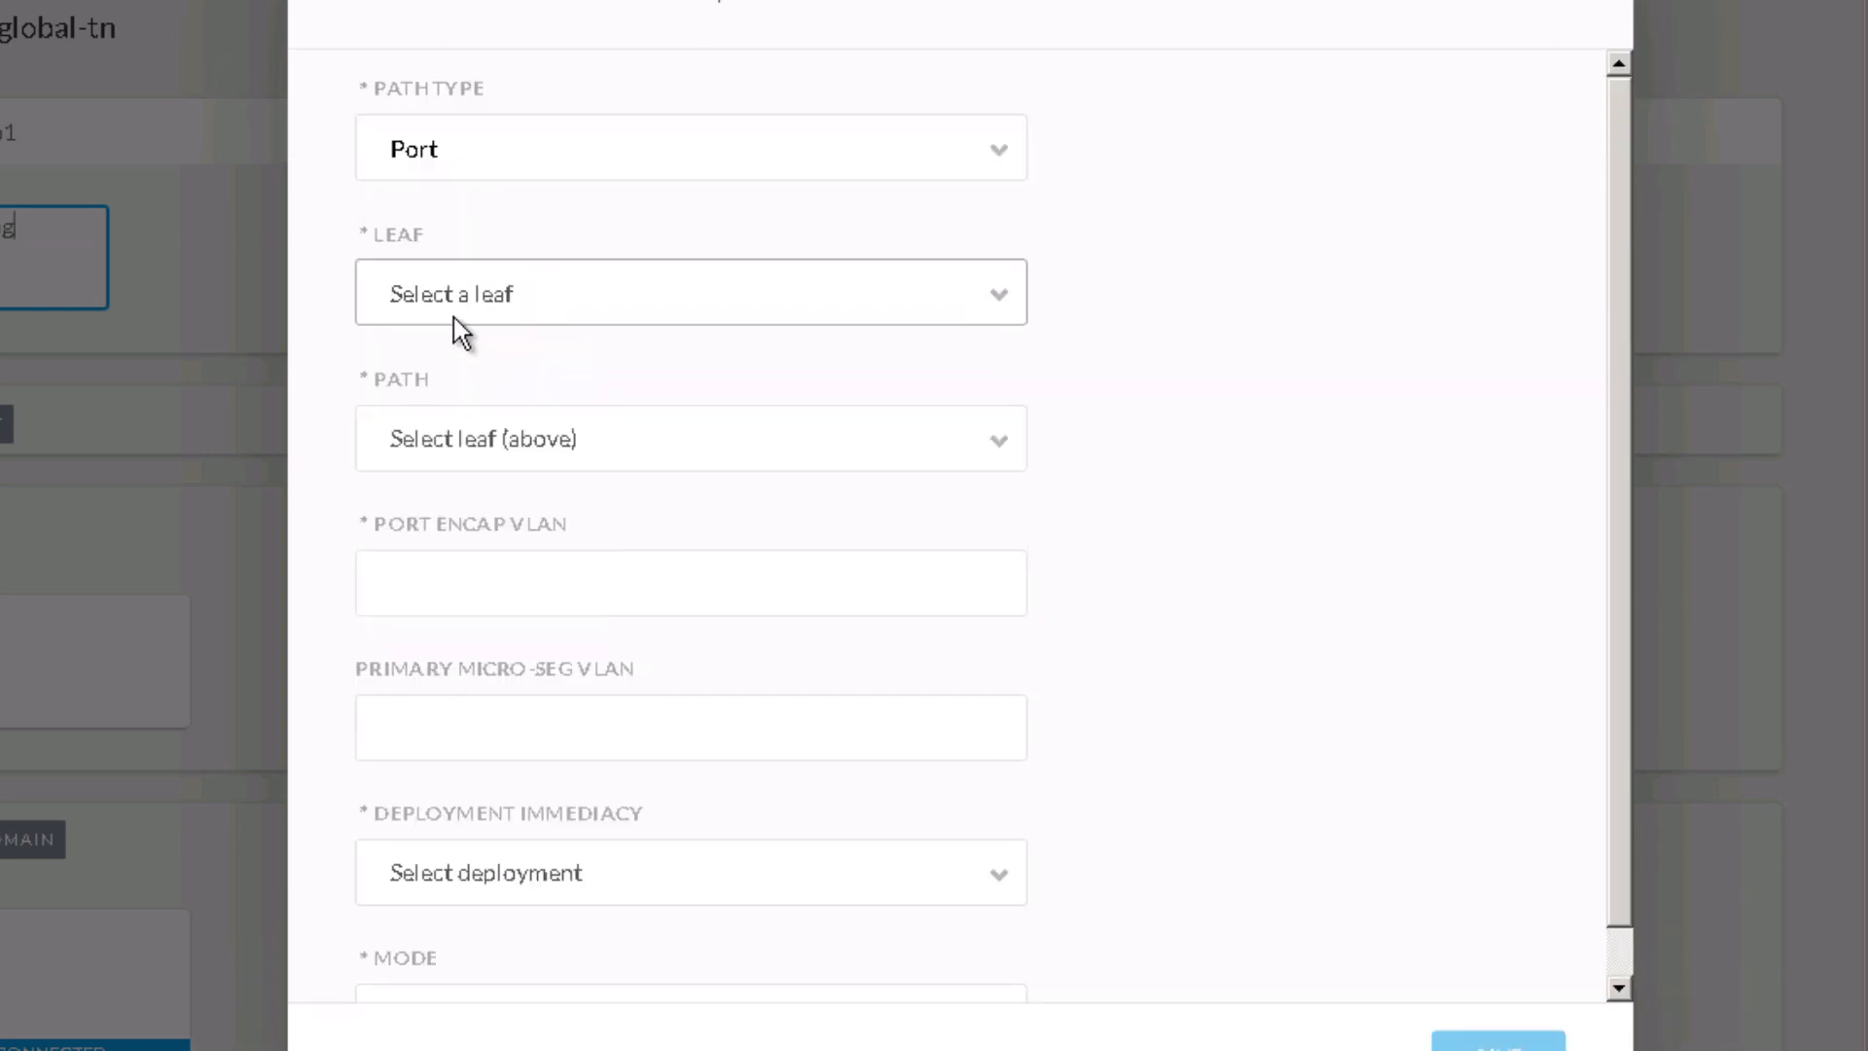
pyautogui.click(652, 290)
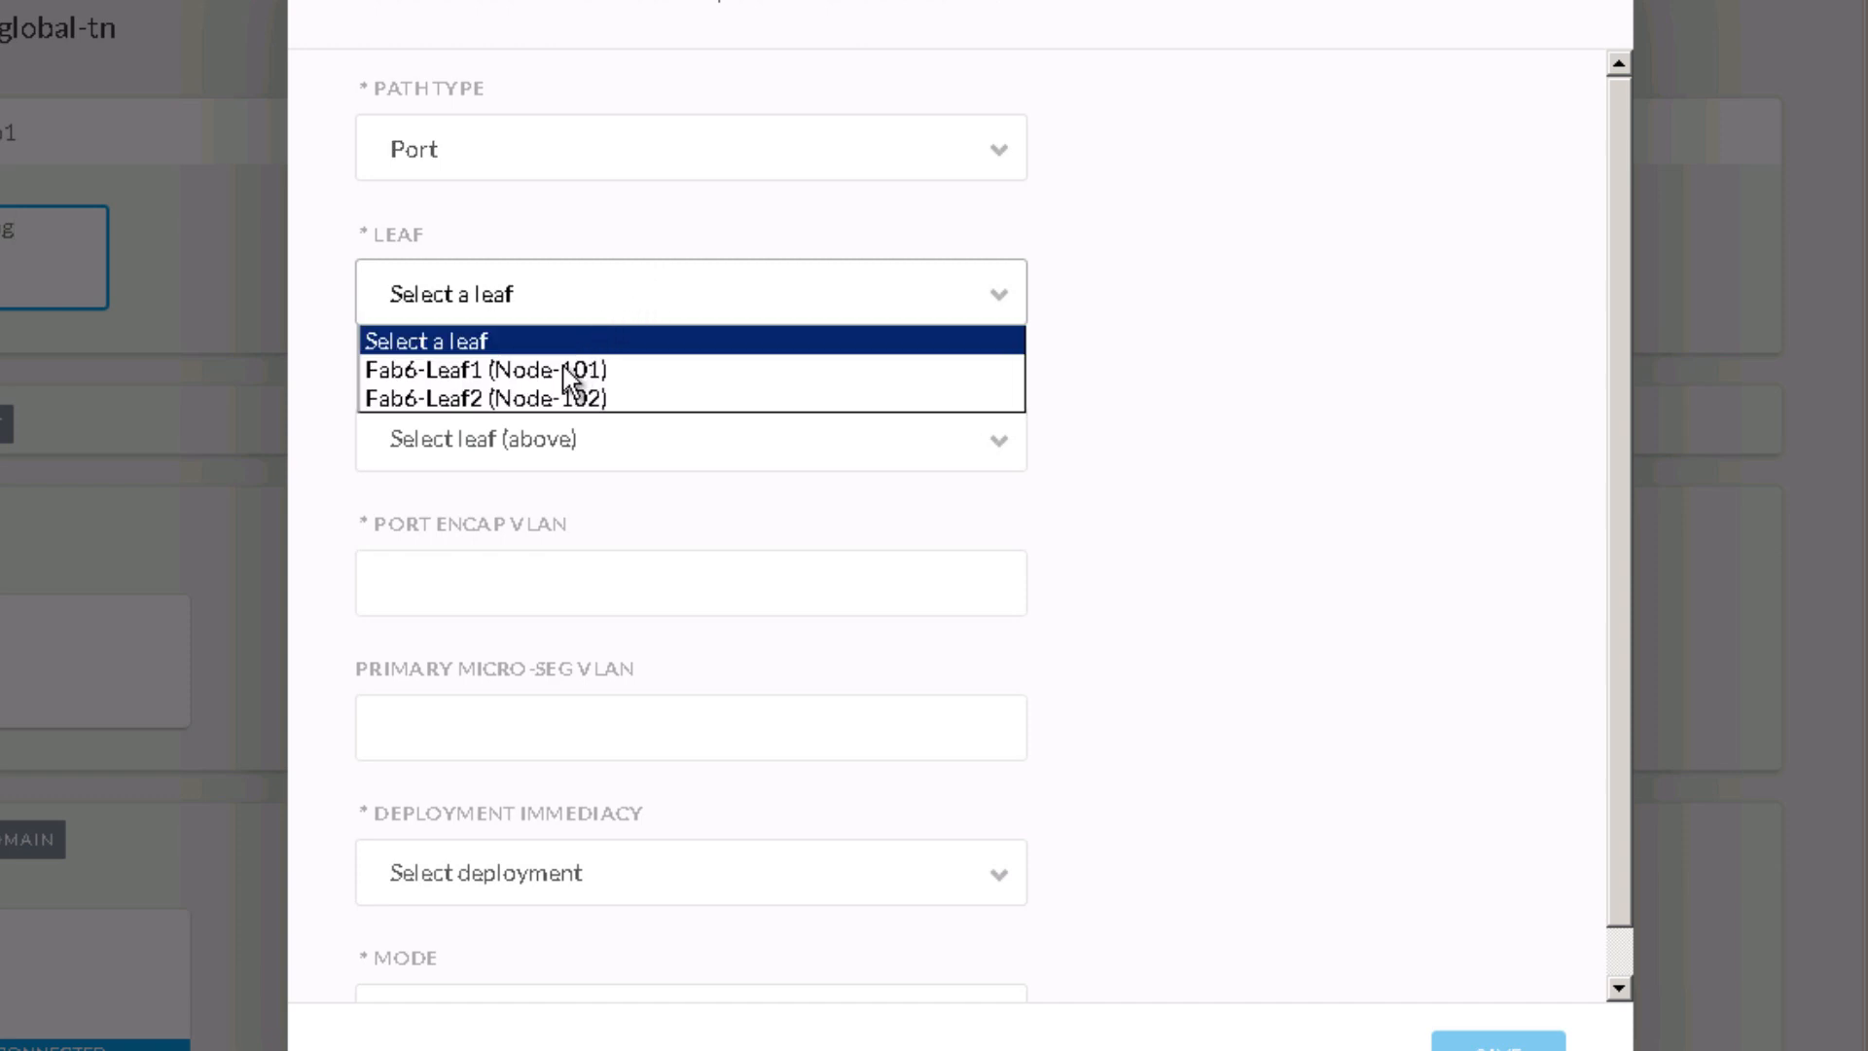
pyautogui.click(551, 399)
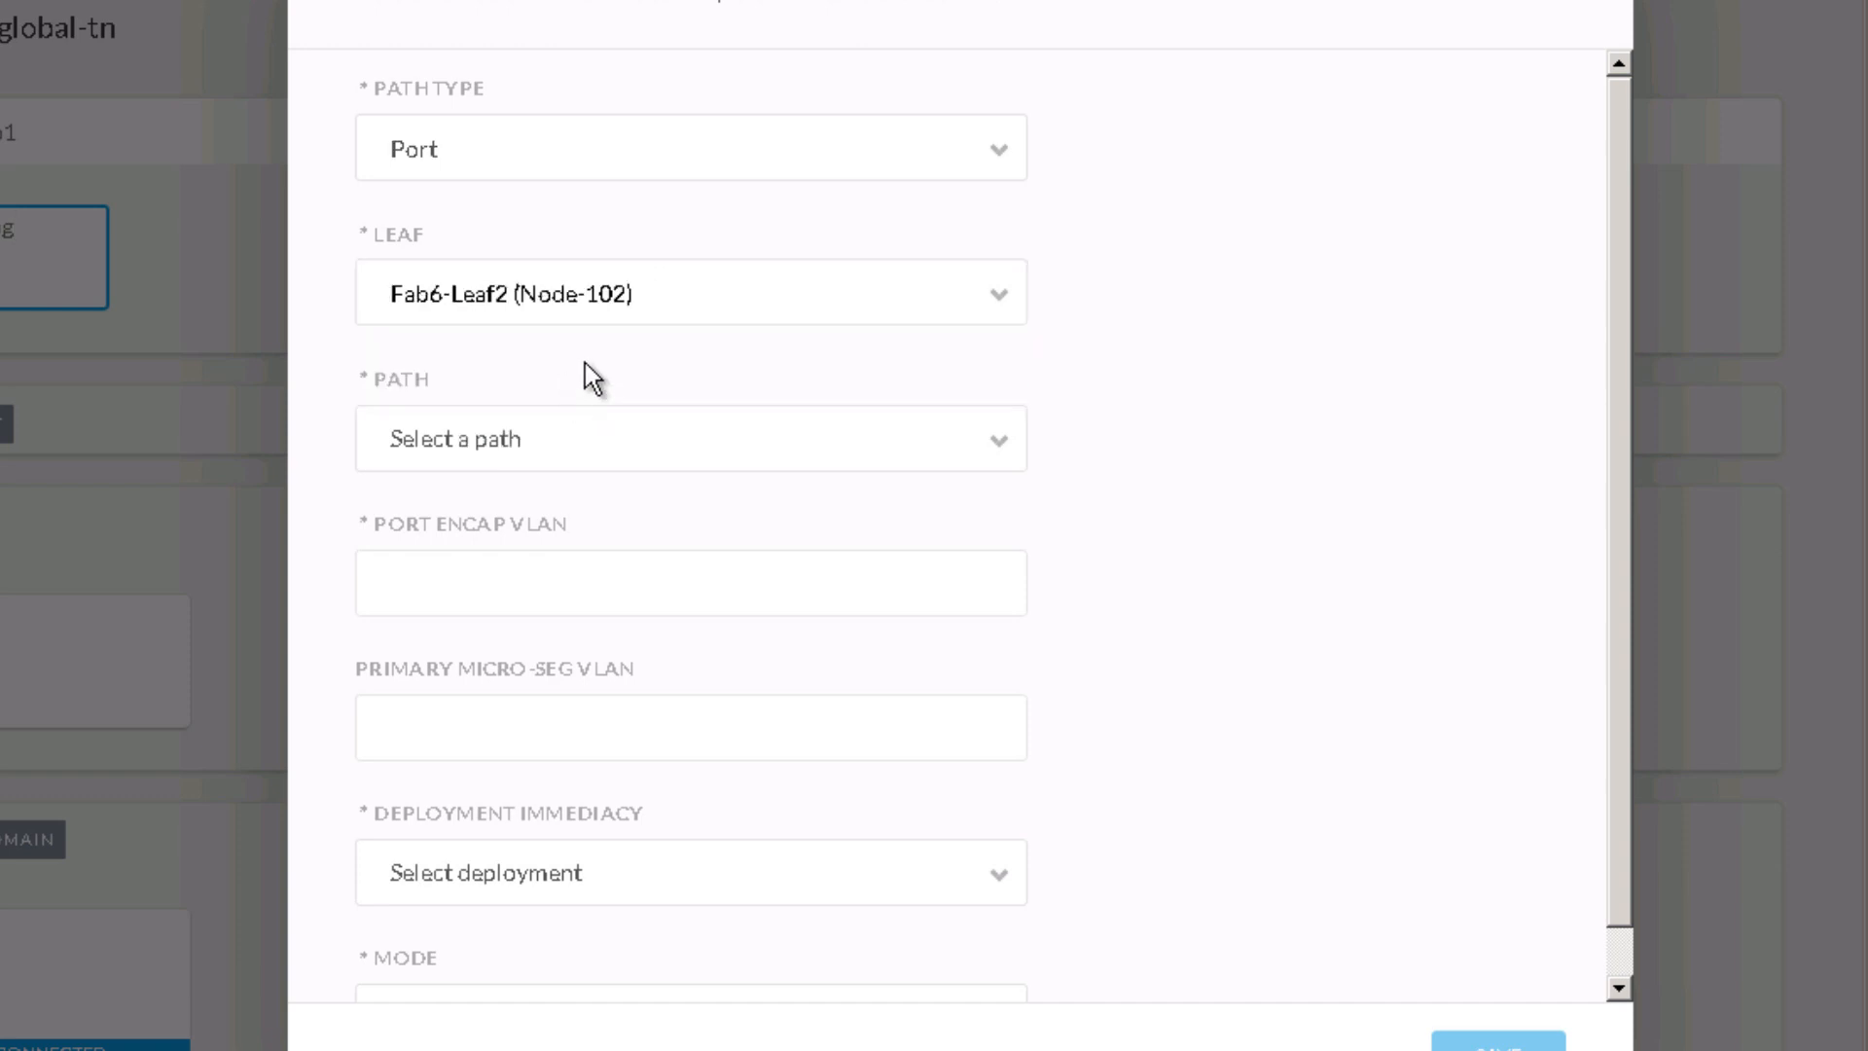
pyautogui.click(539, 440)
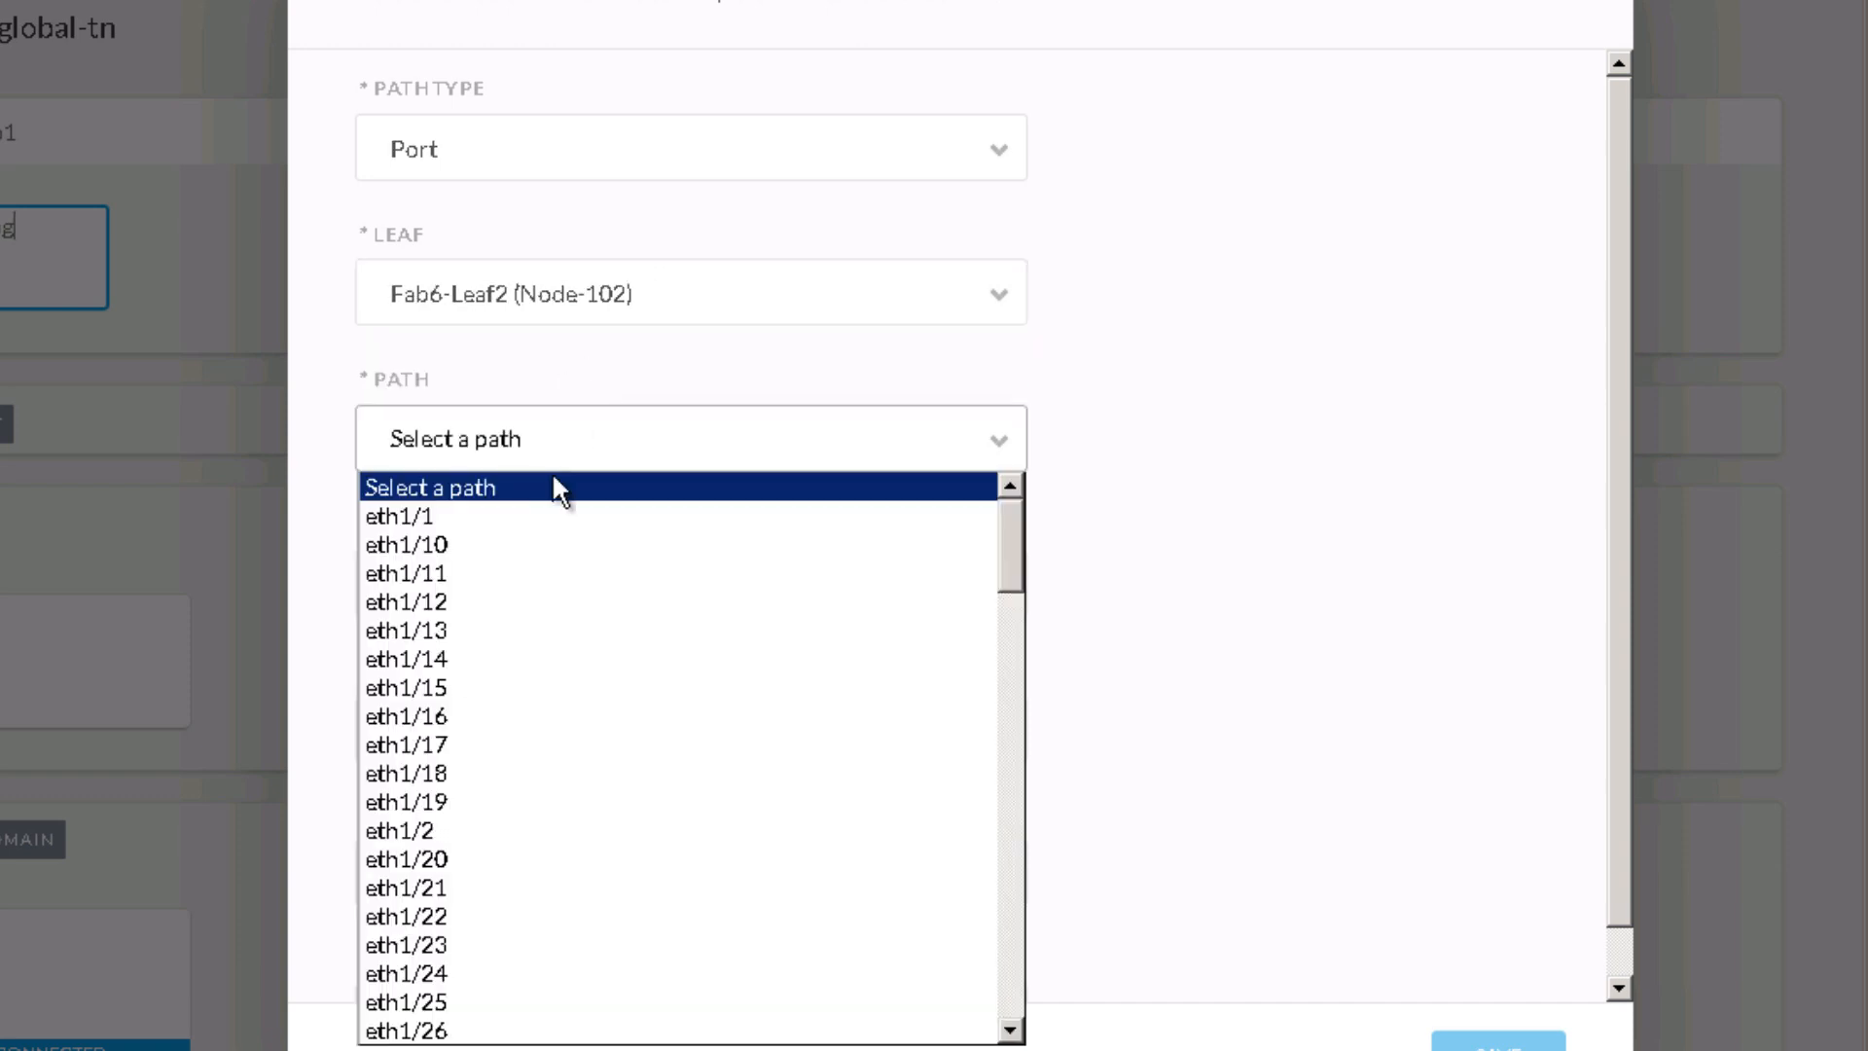
pyautogui.scroll(-4, 484, 935)
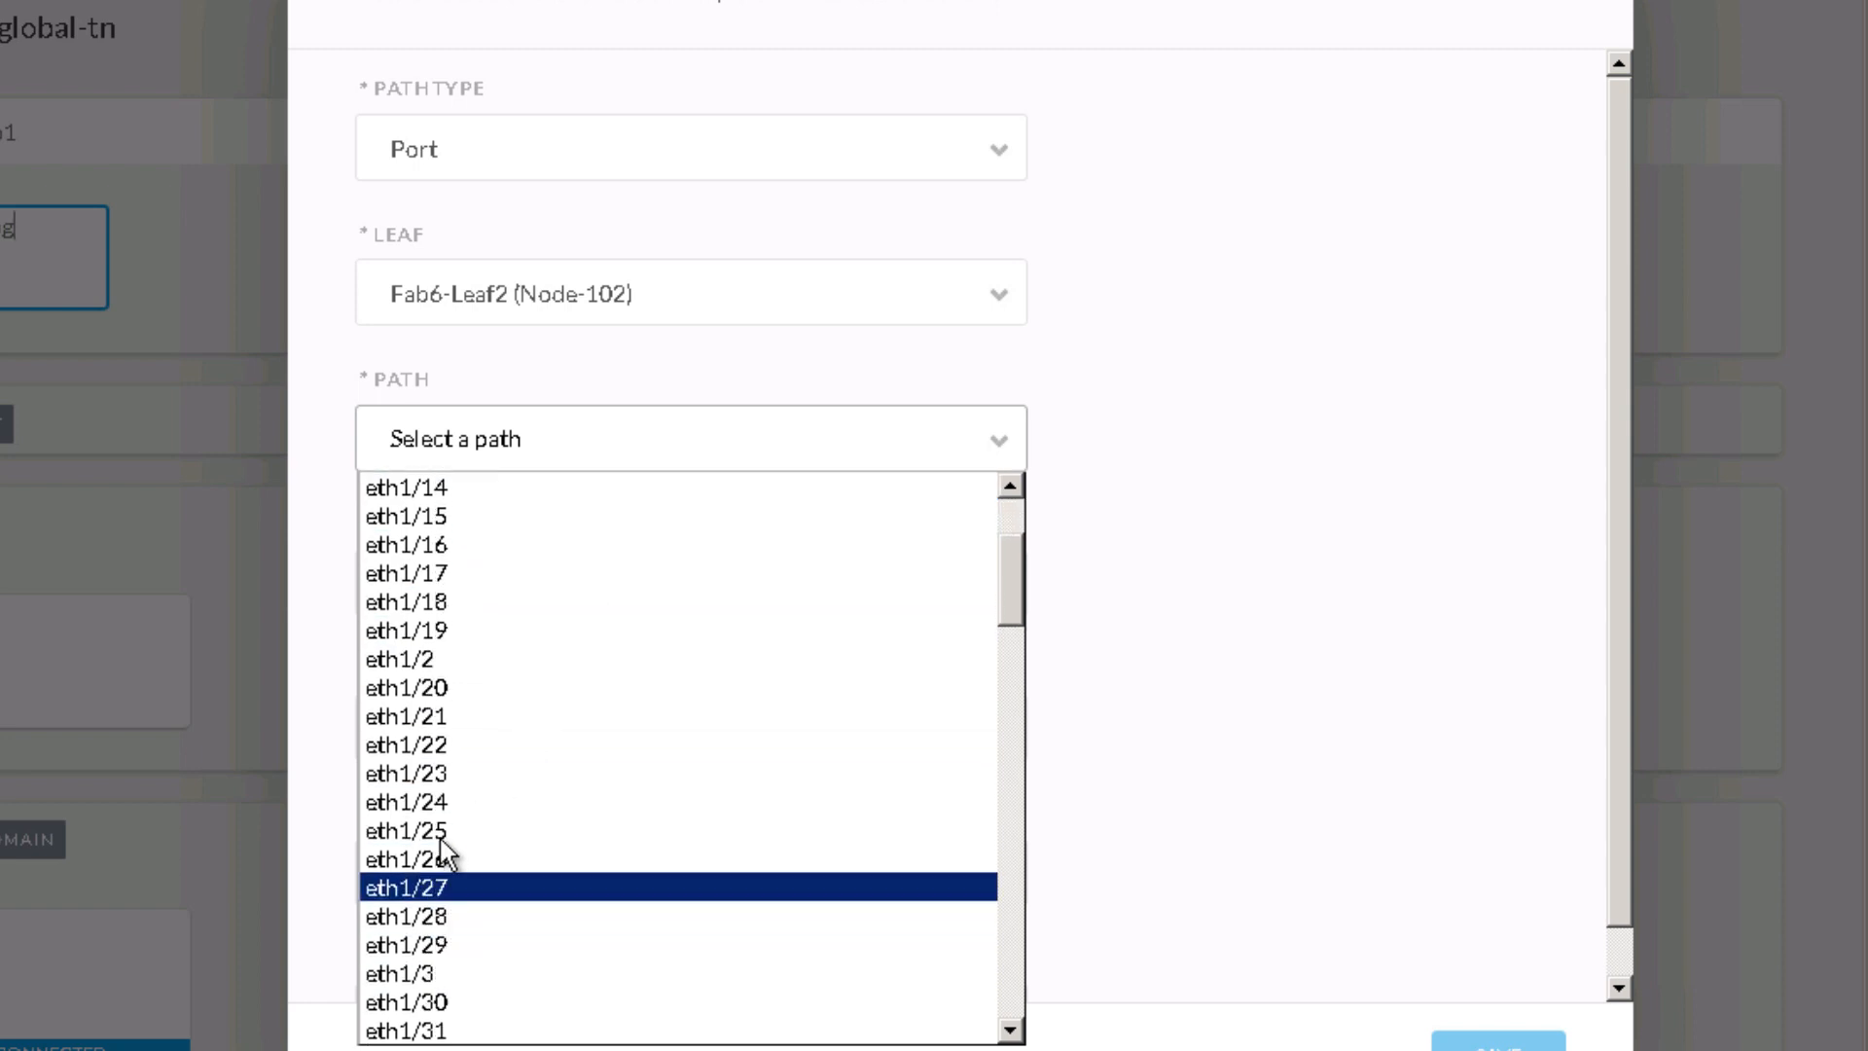
pyautogui.click(471, 835)
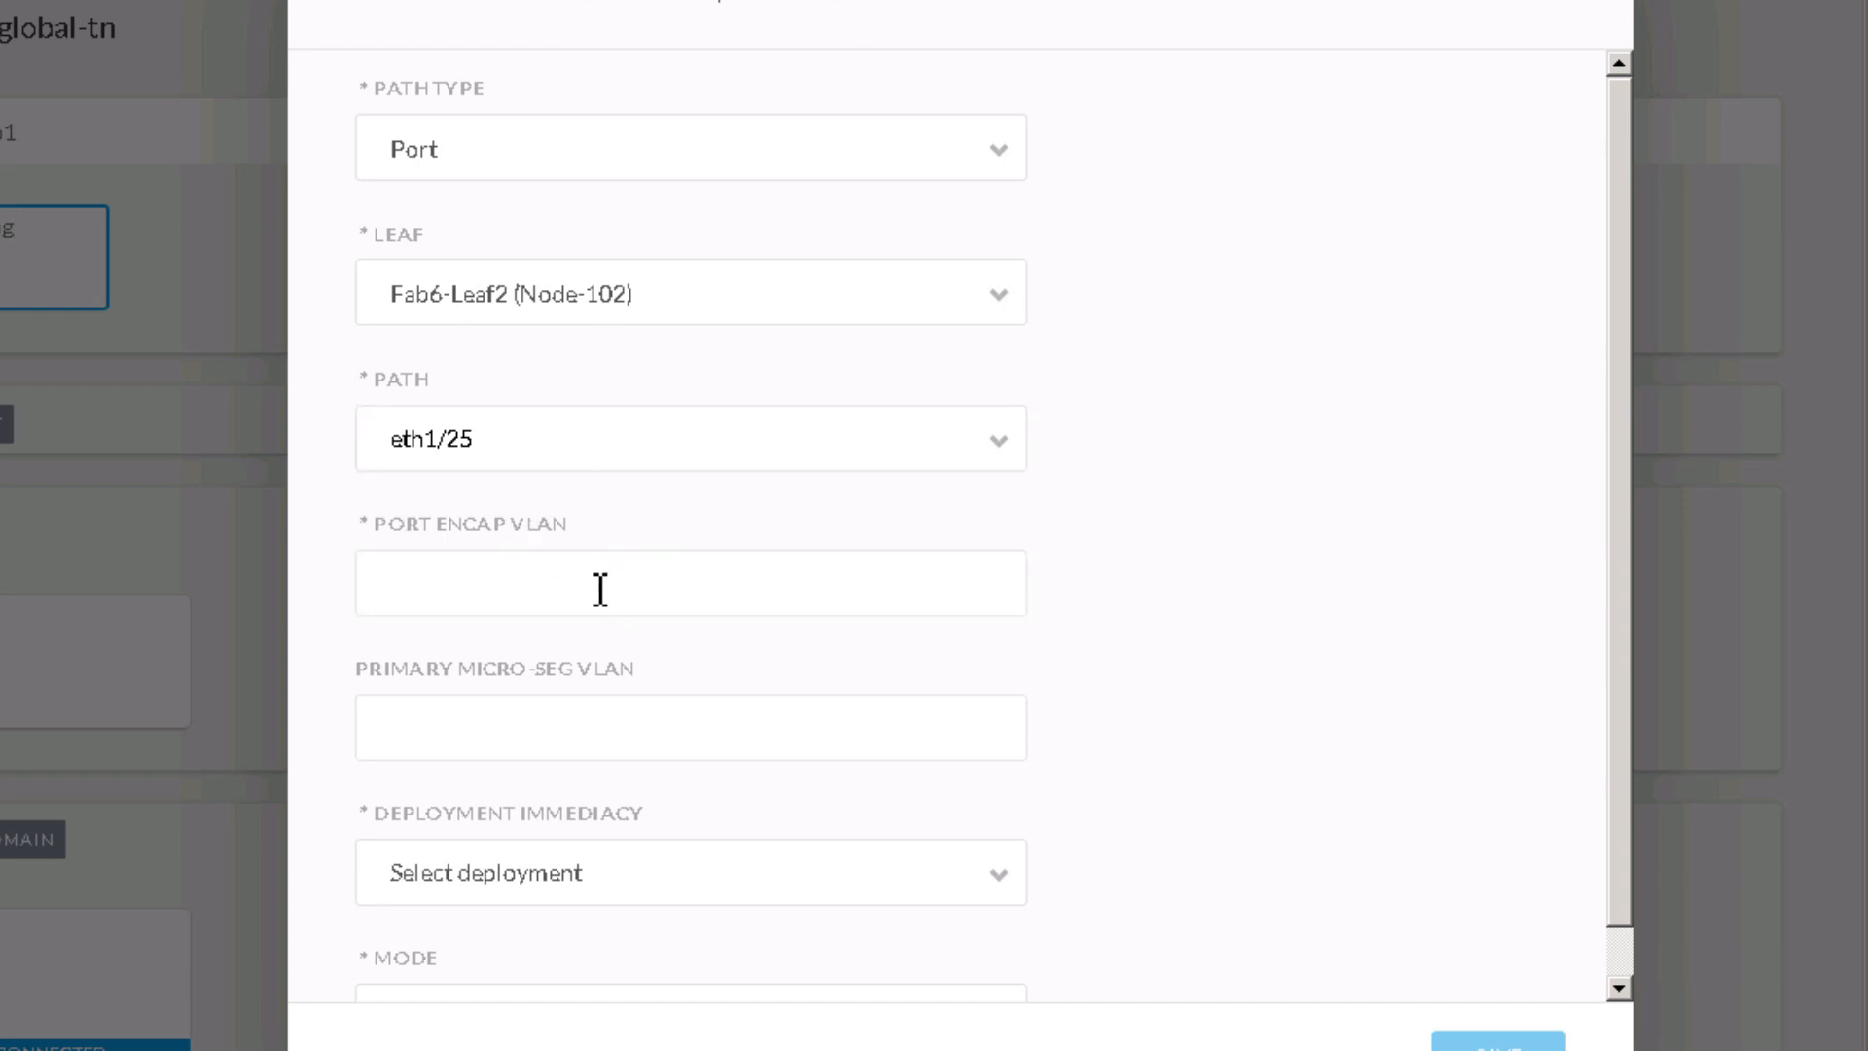
# Step: Give the eth1/25 static port VLAN 50, Immediate deployment and Access (Untagged) mode, then save
pyautogui.click(561, 584)
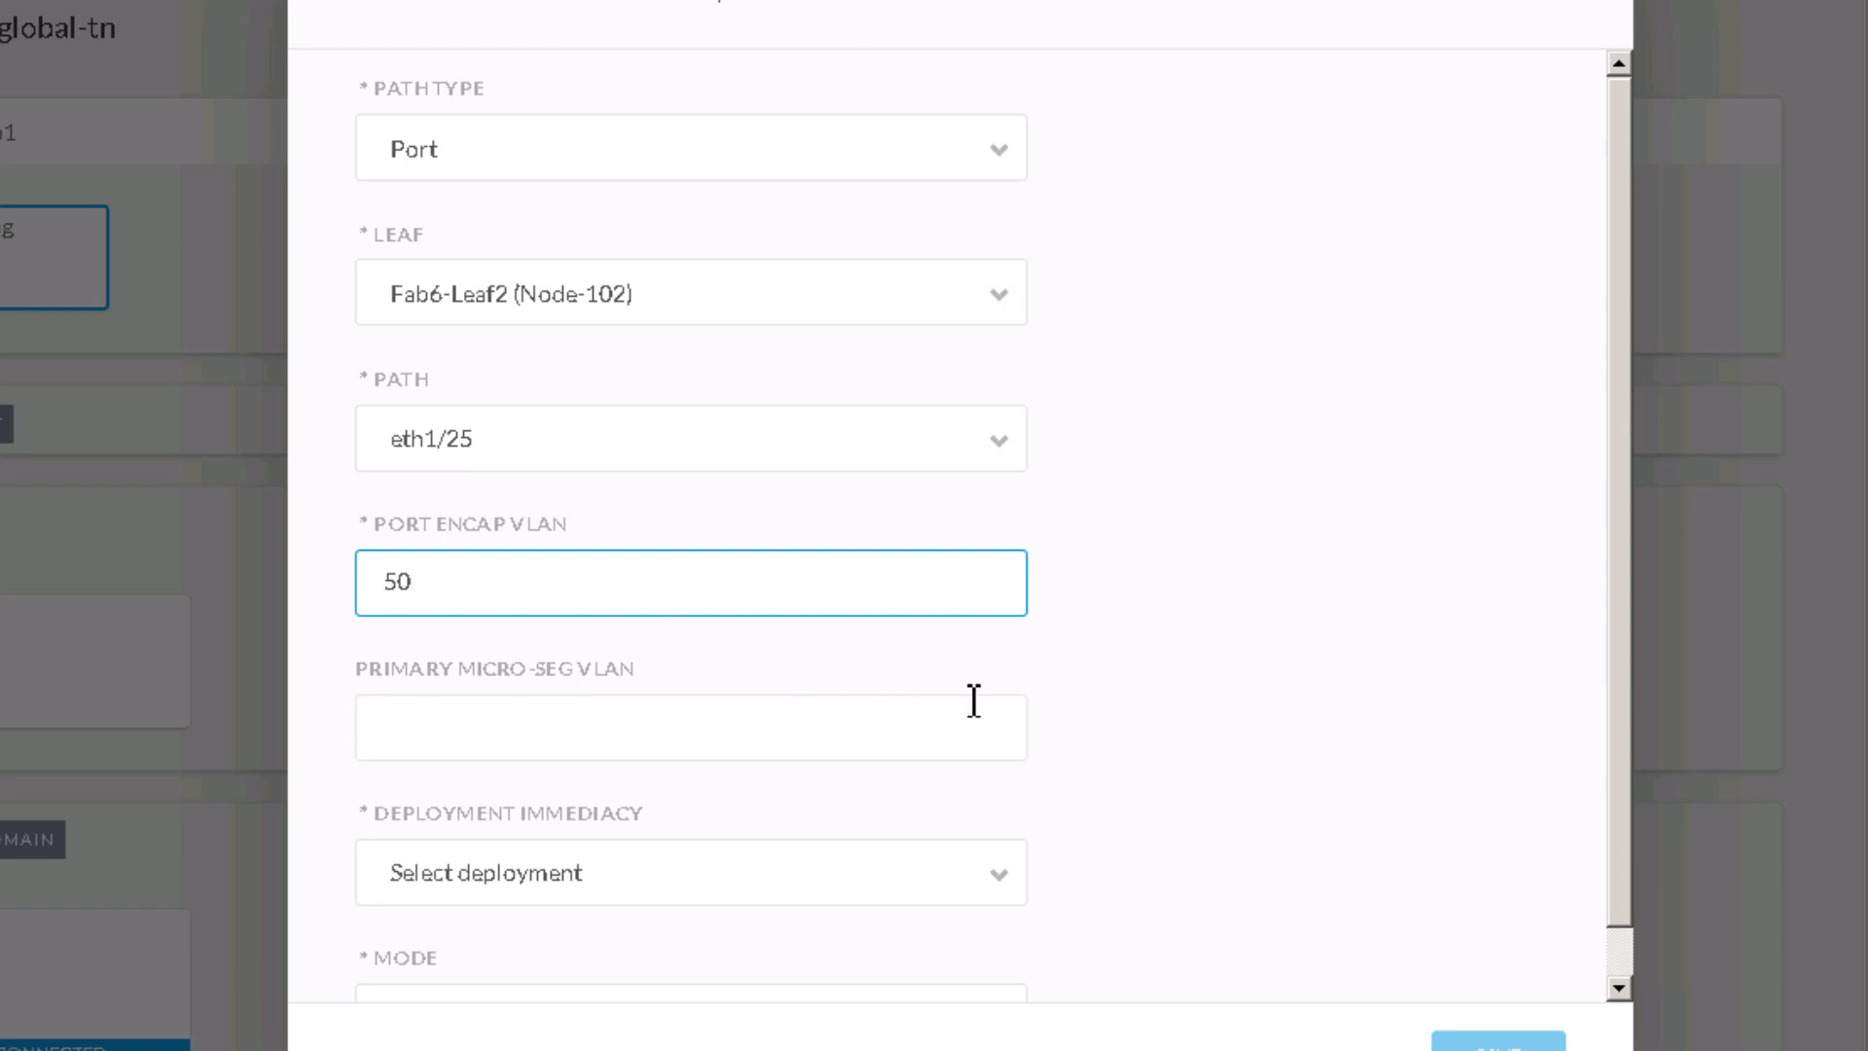
pyautogui.scroll(-1, 632, 825)
pyautogui.click(621, 823)
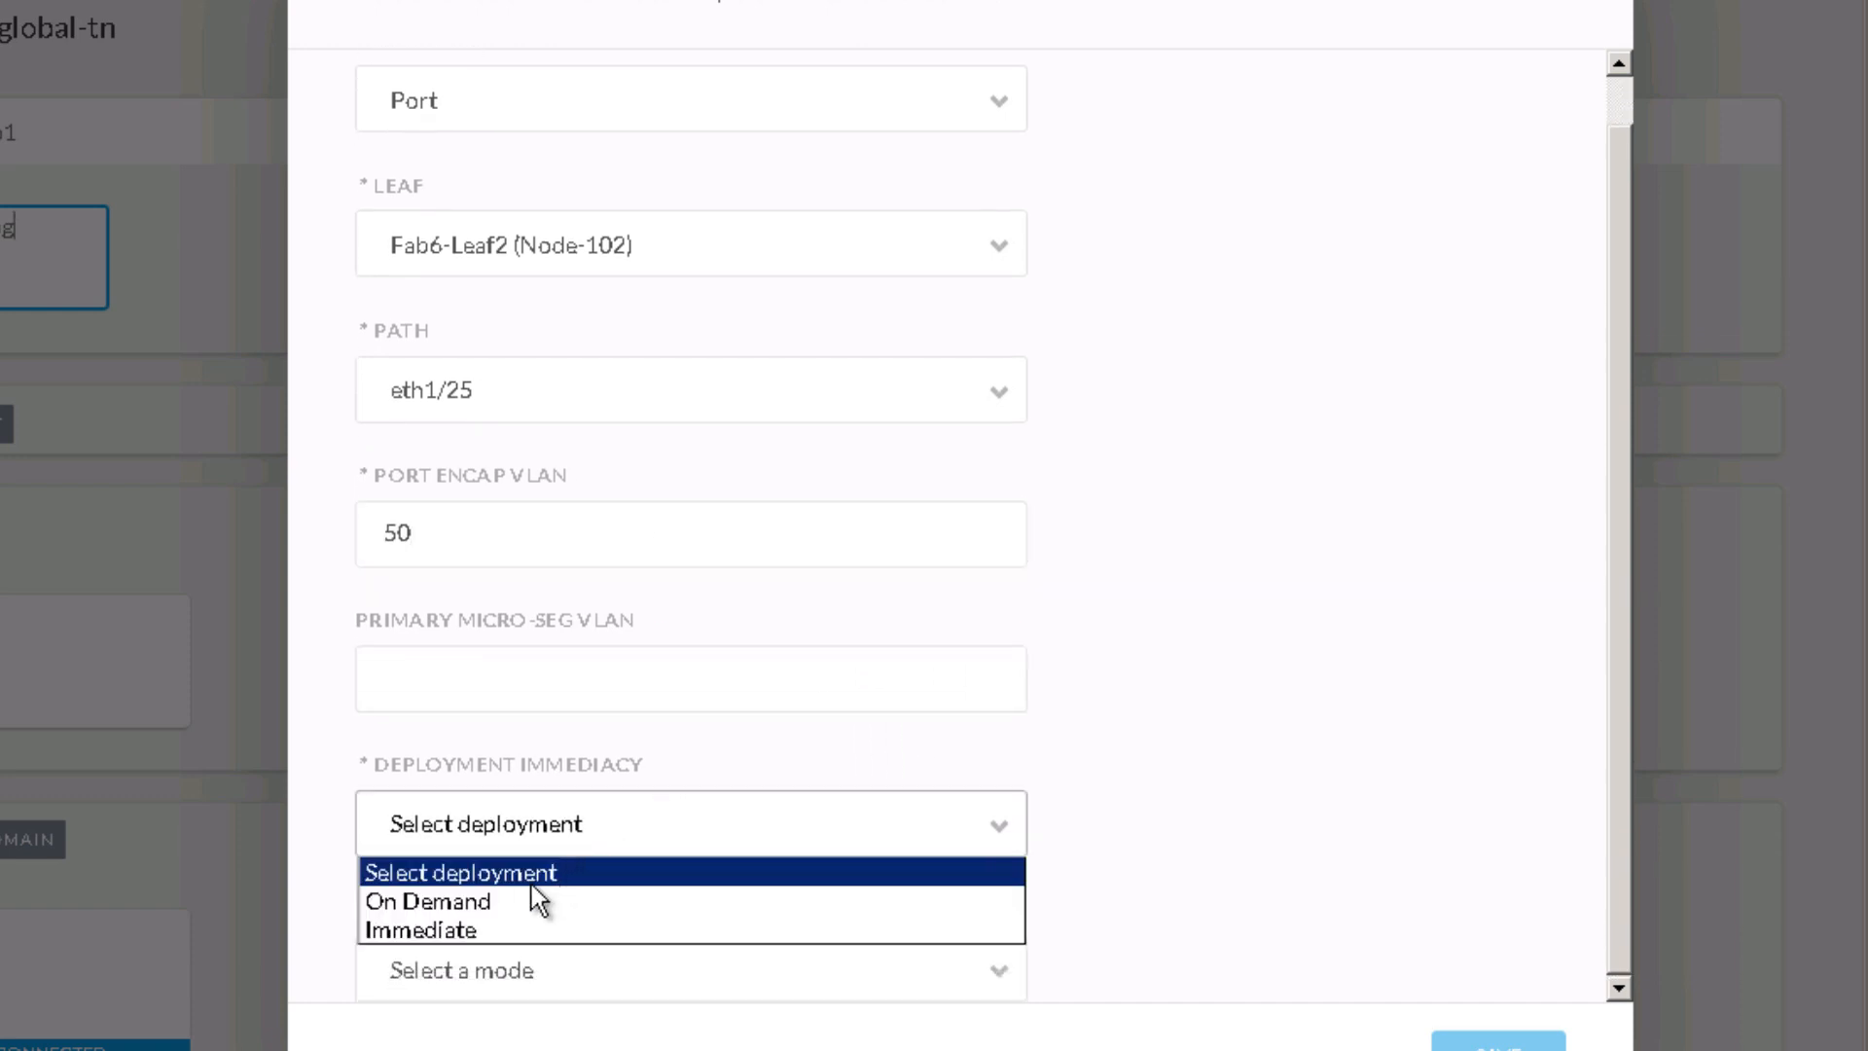
pyautogui.click(463, 927)
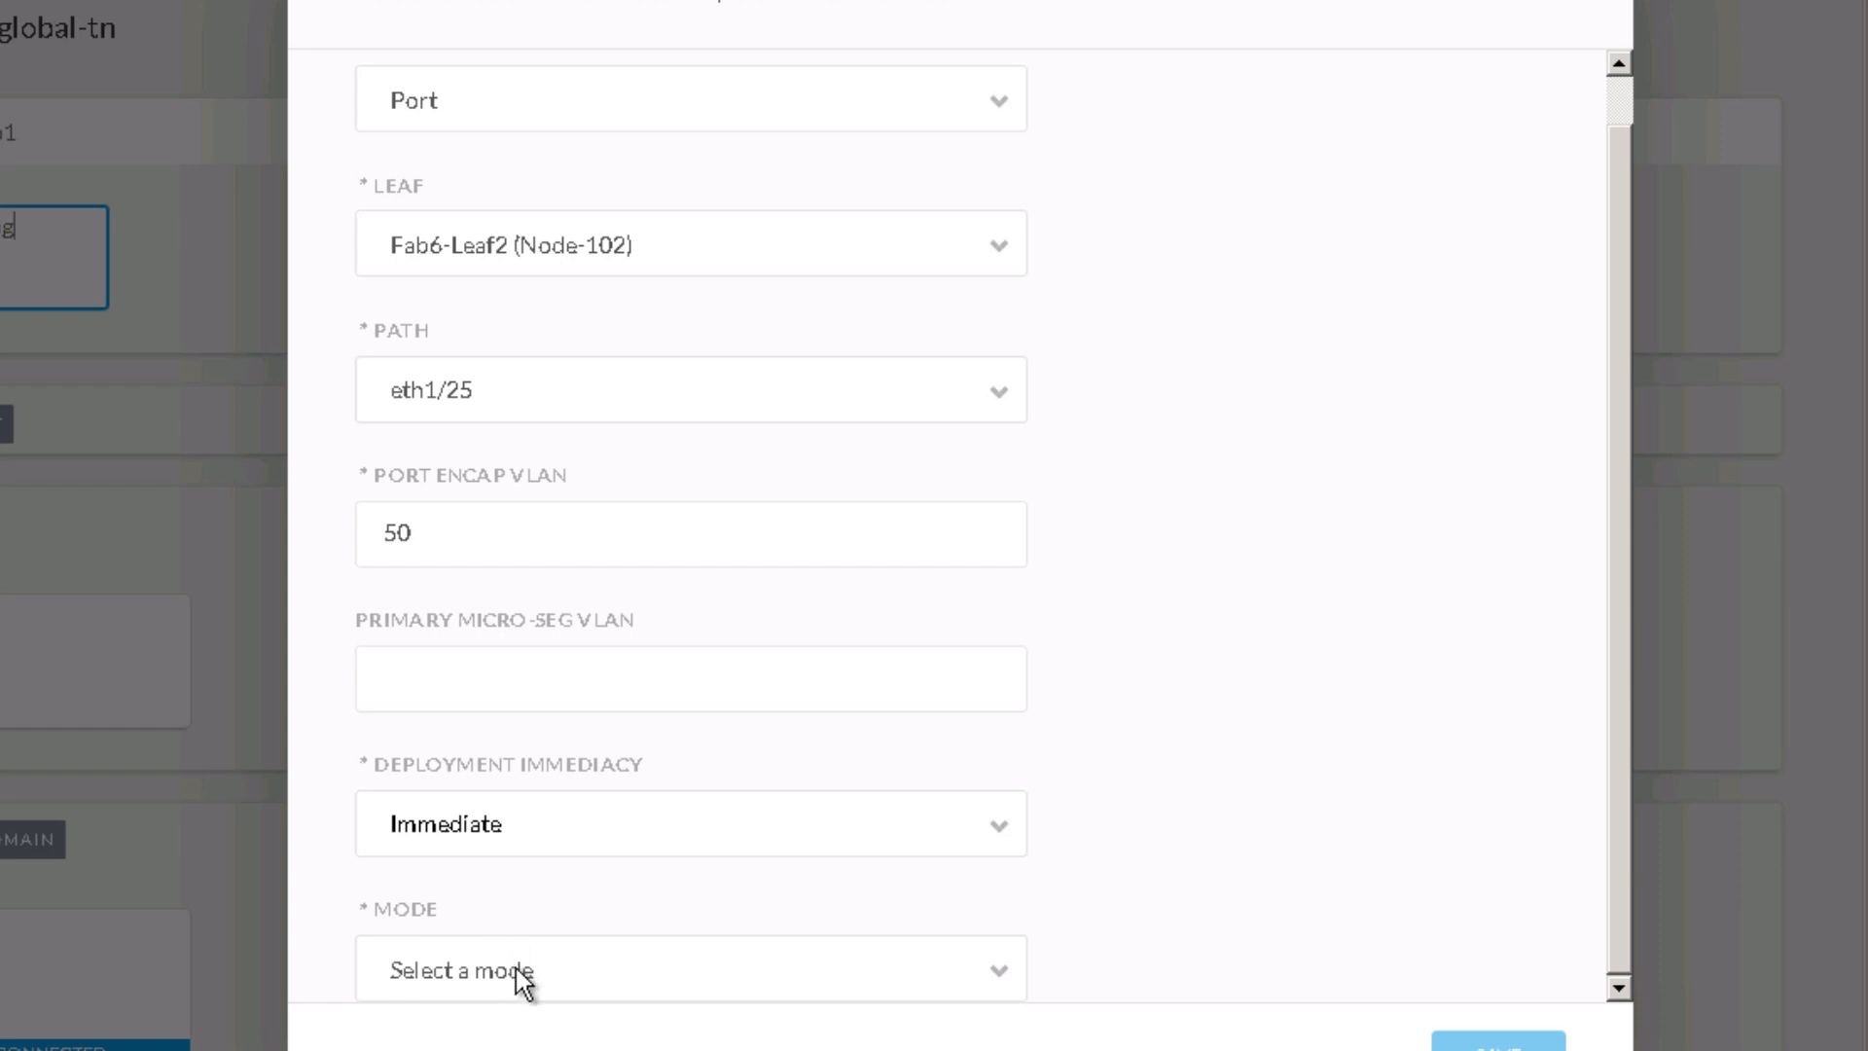
pyautogui.click(545, 964)
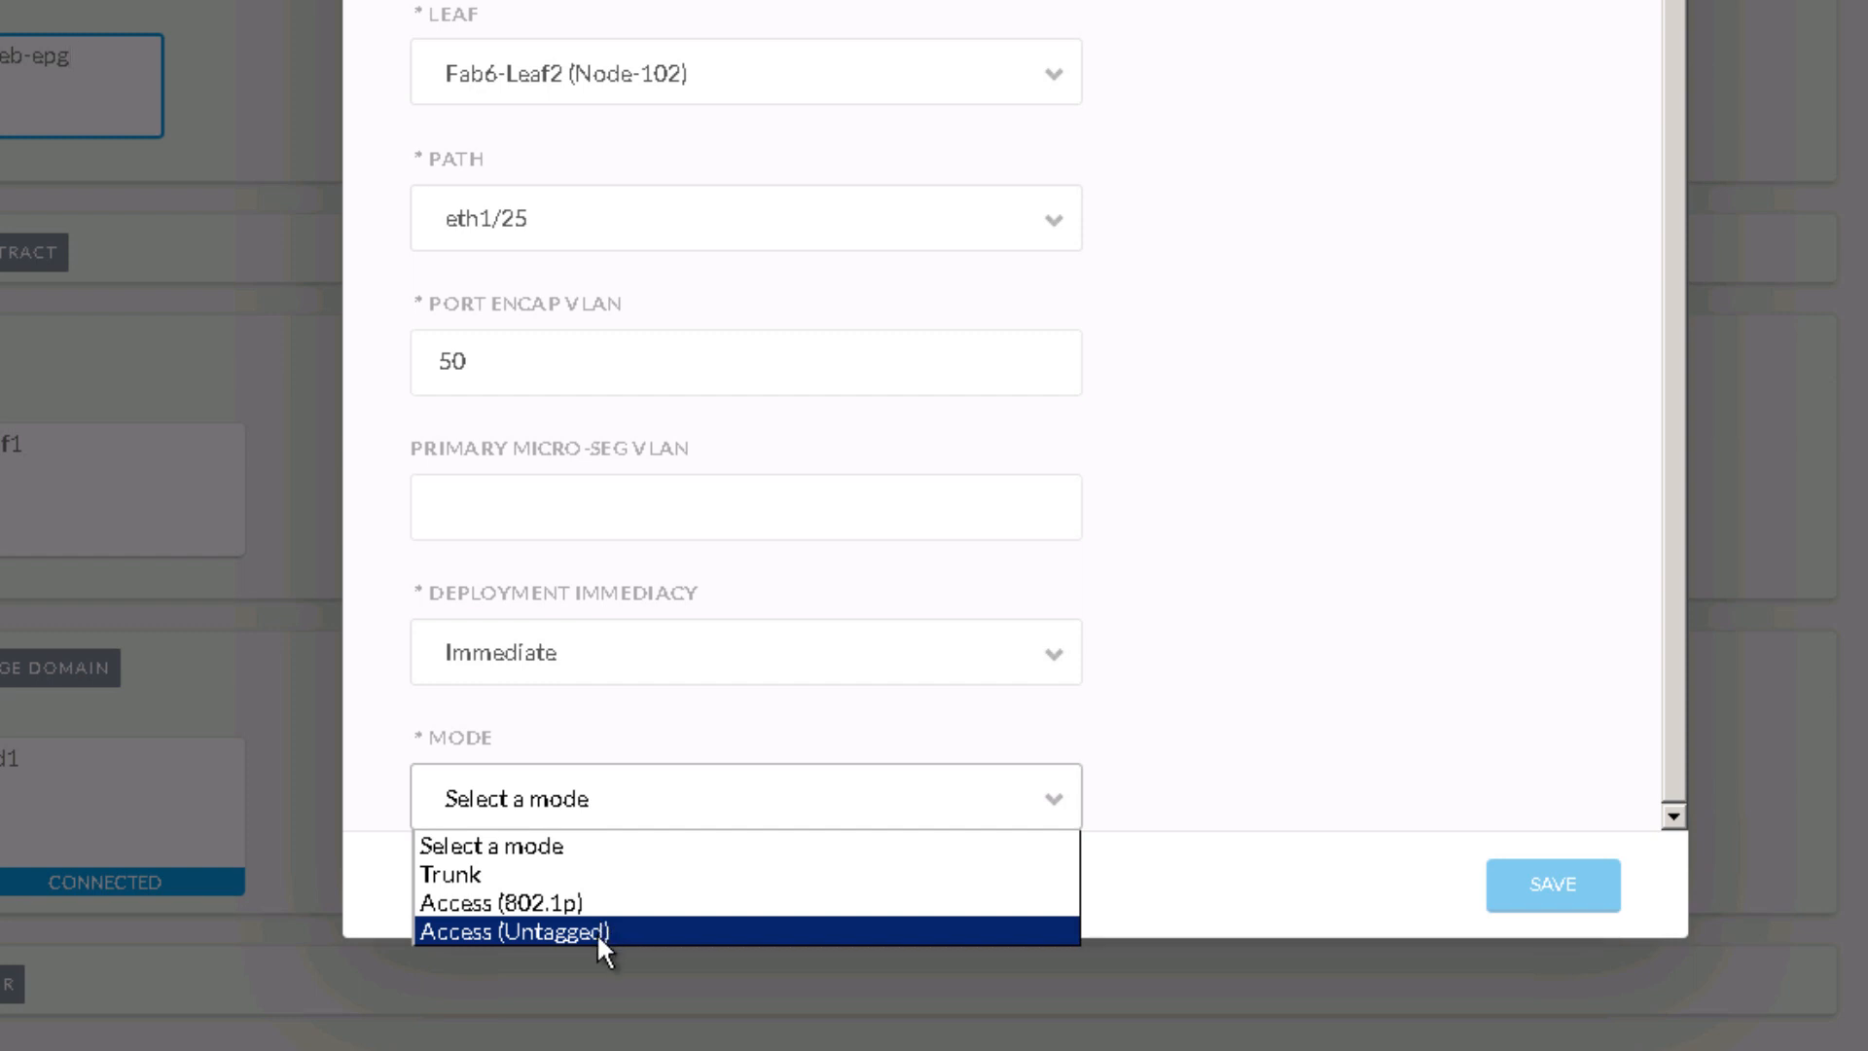
pyautogui.click(597, 932)
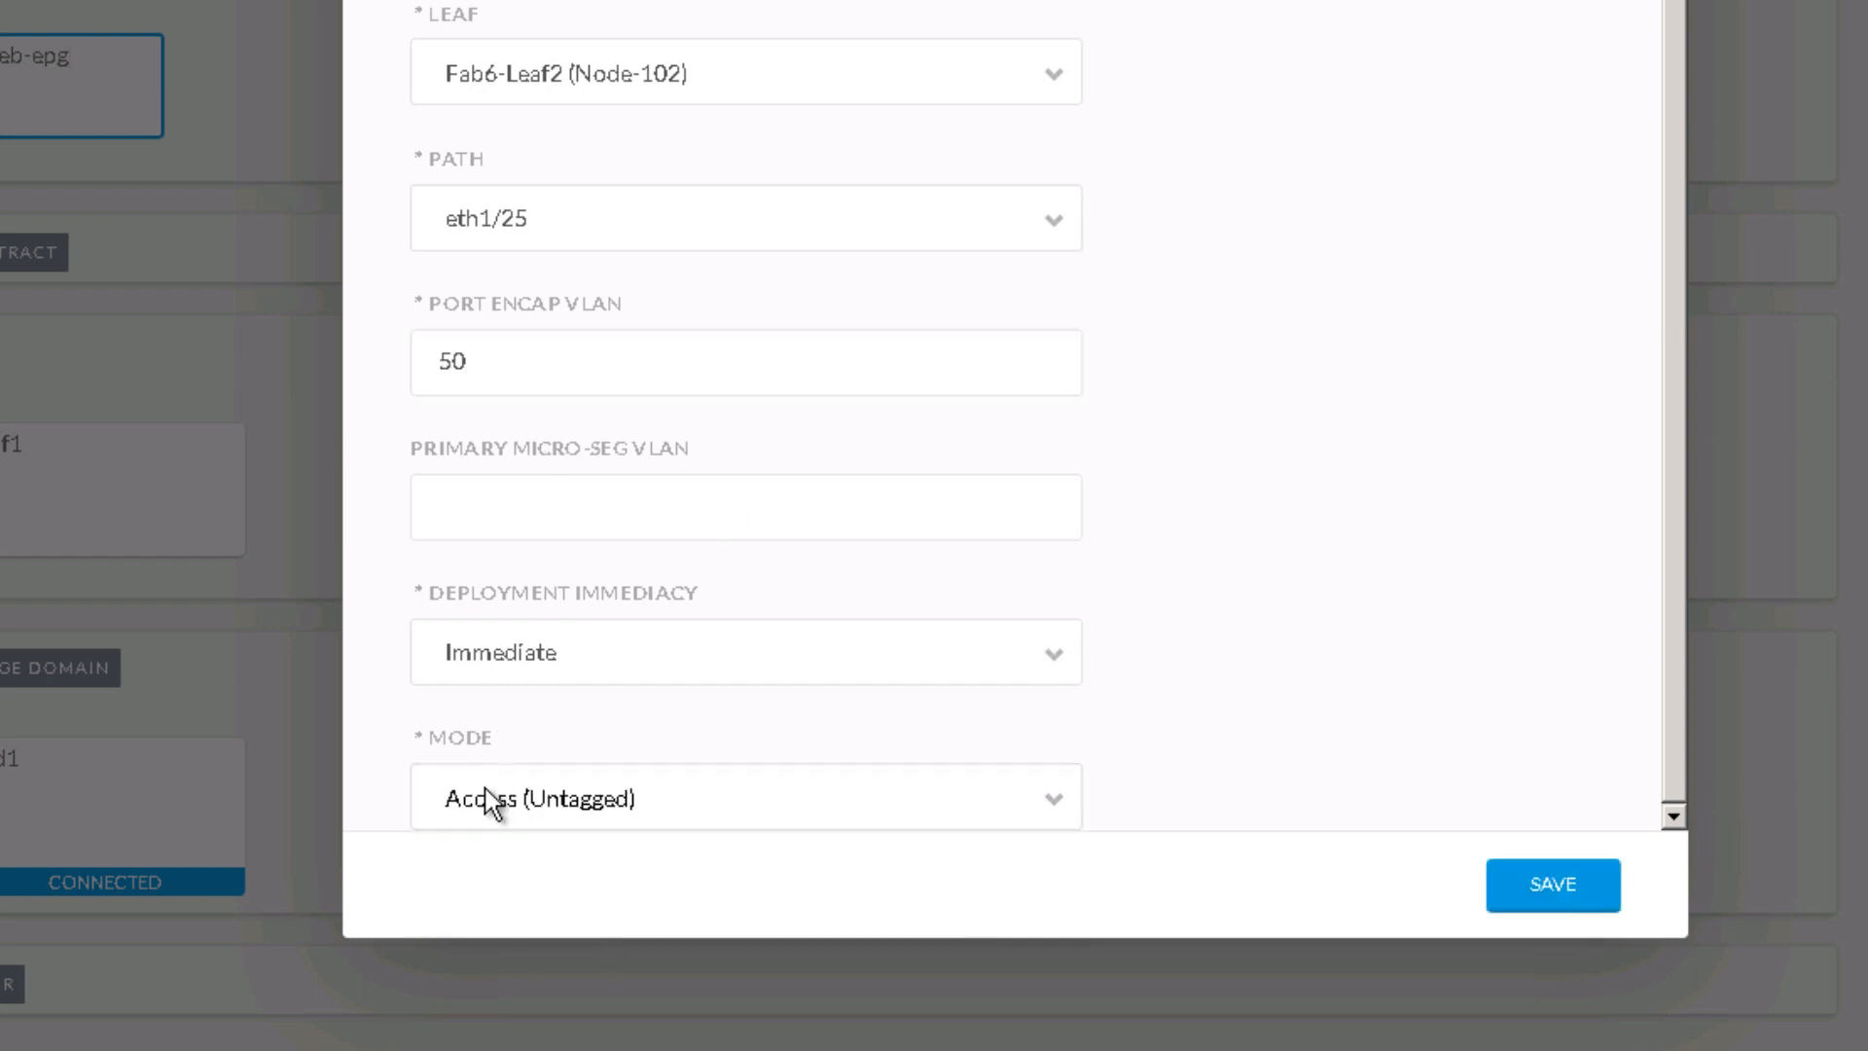
pyautogui.click(545, 792)
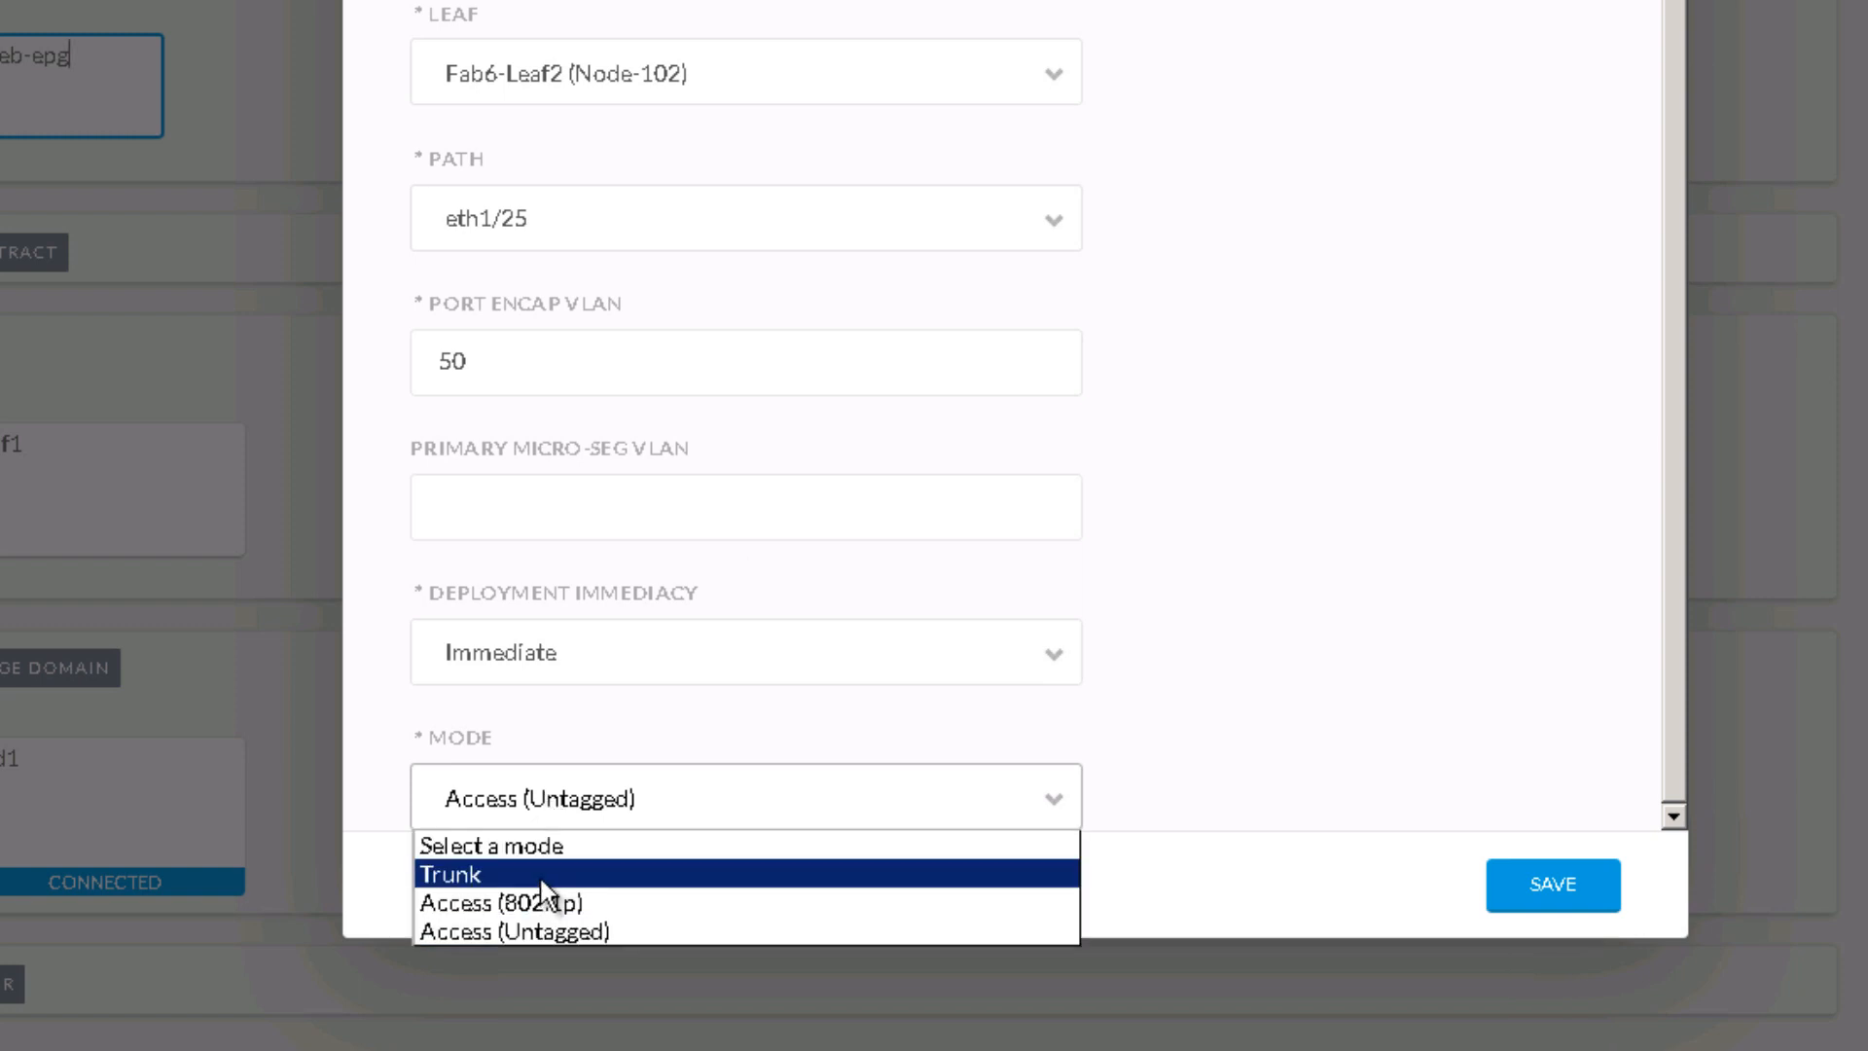
pyautogui.click(1387, 741)
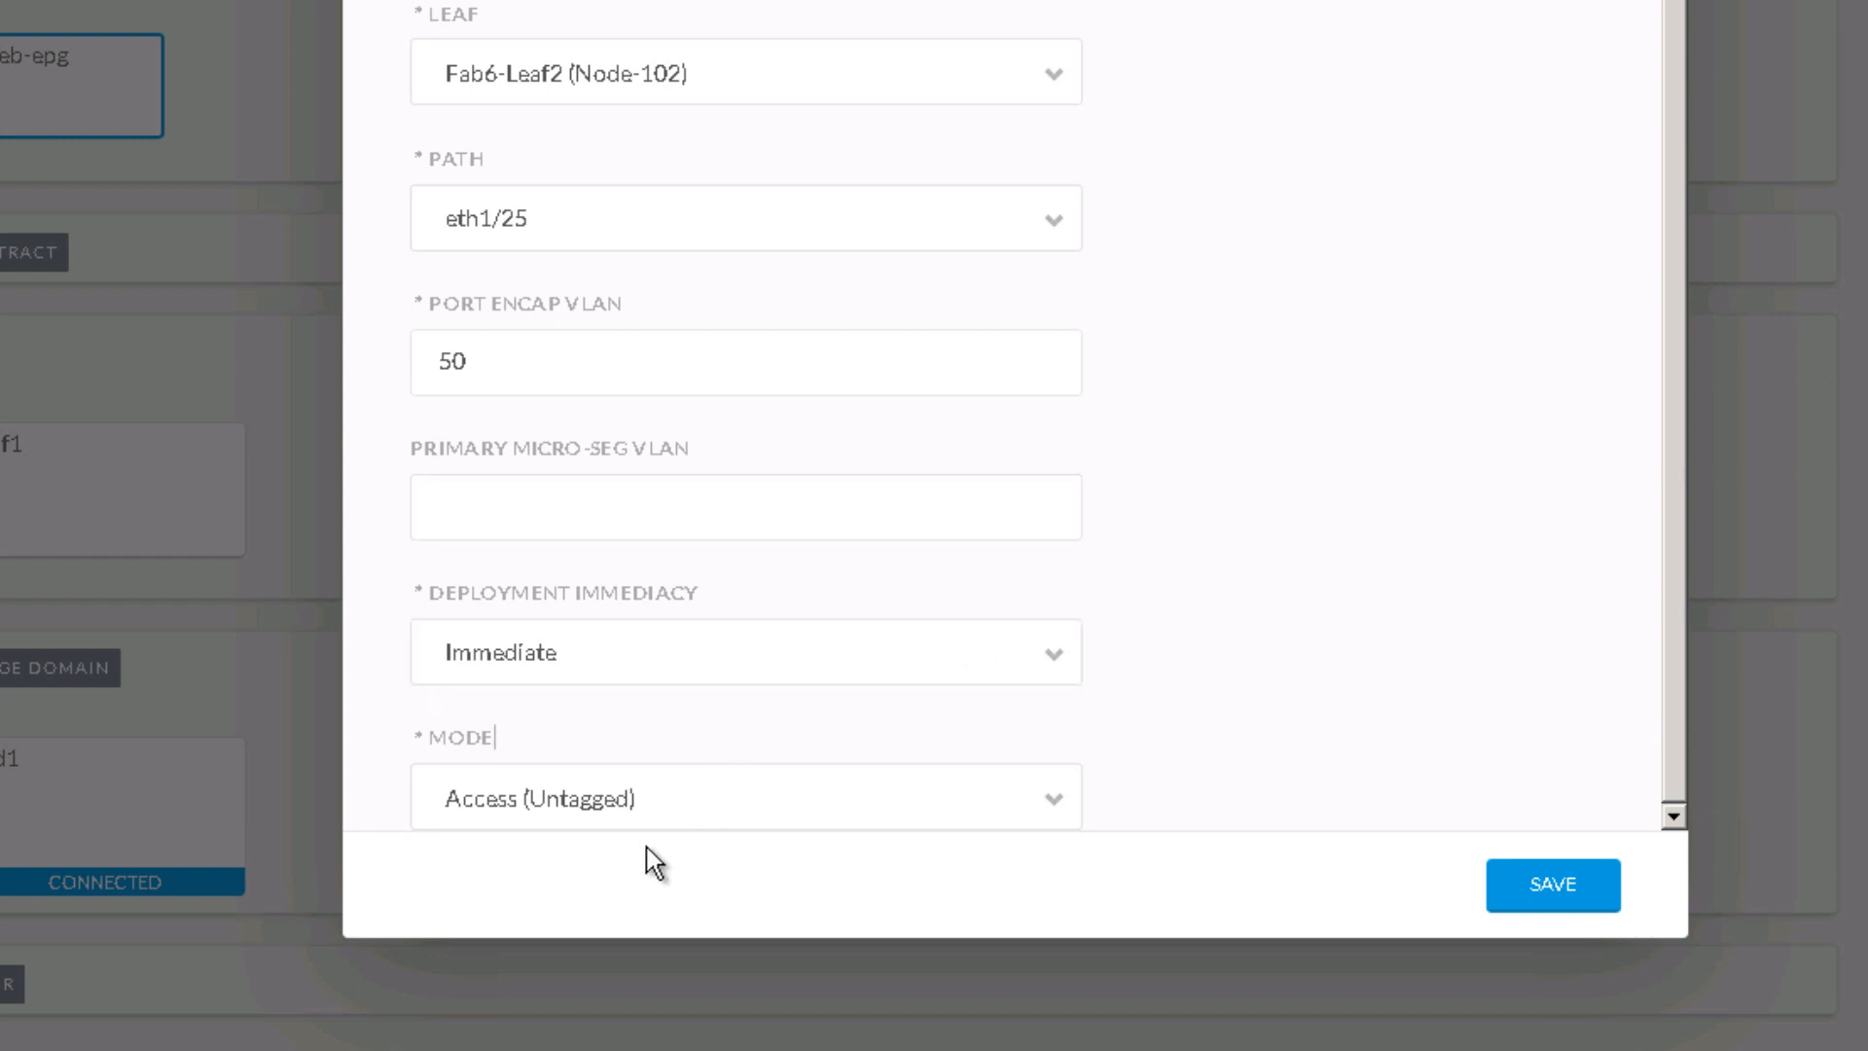
pyautogui.click(1555, 885)
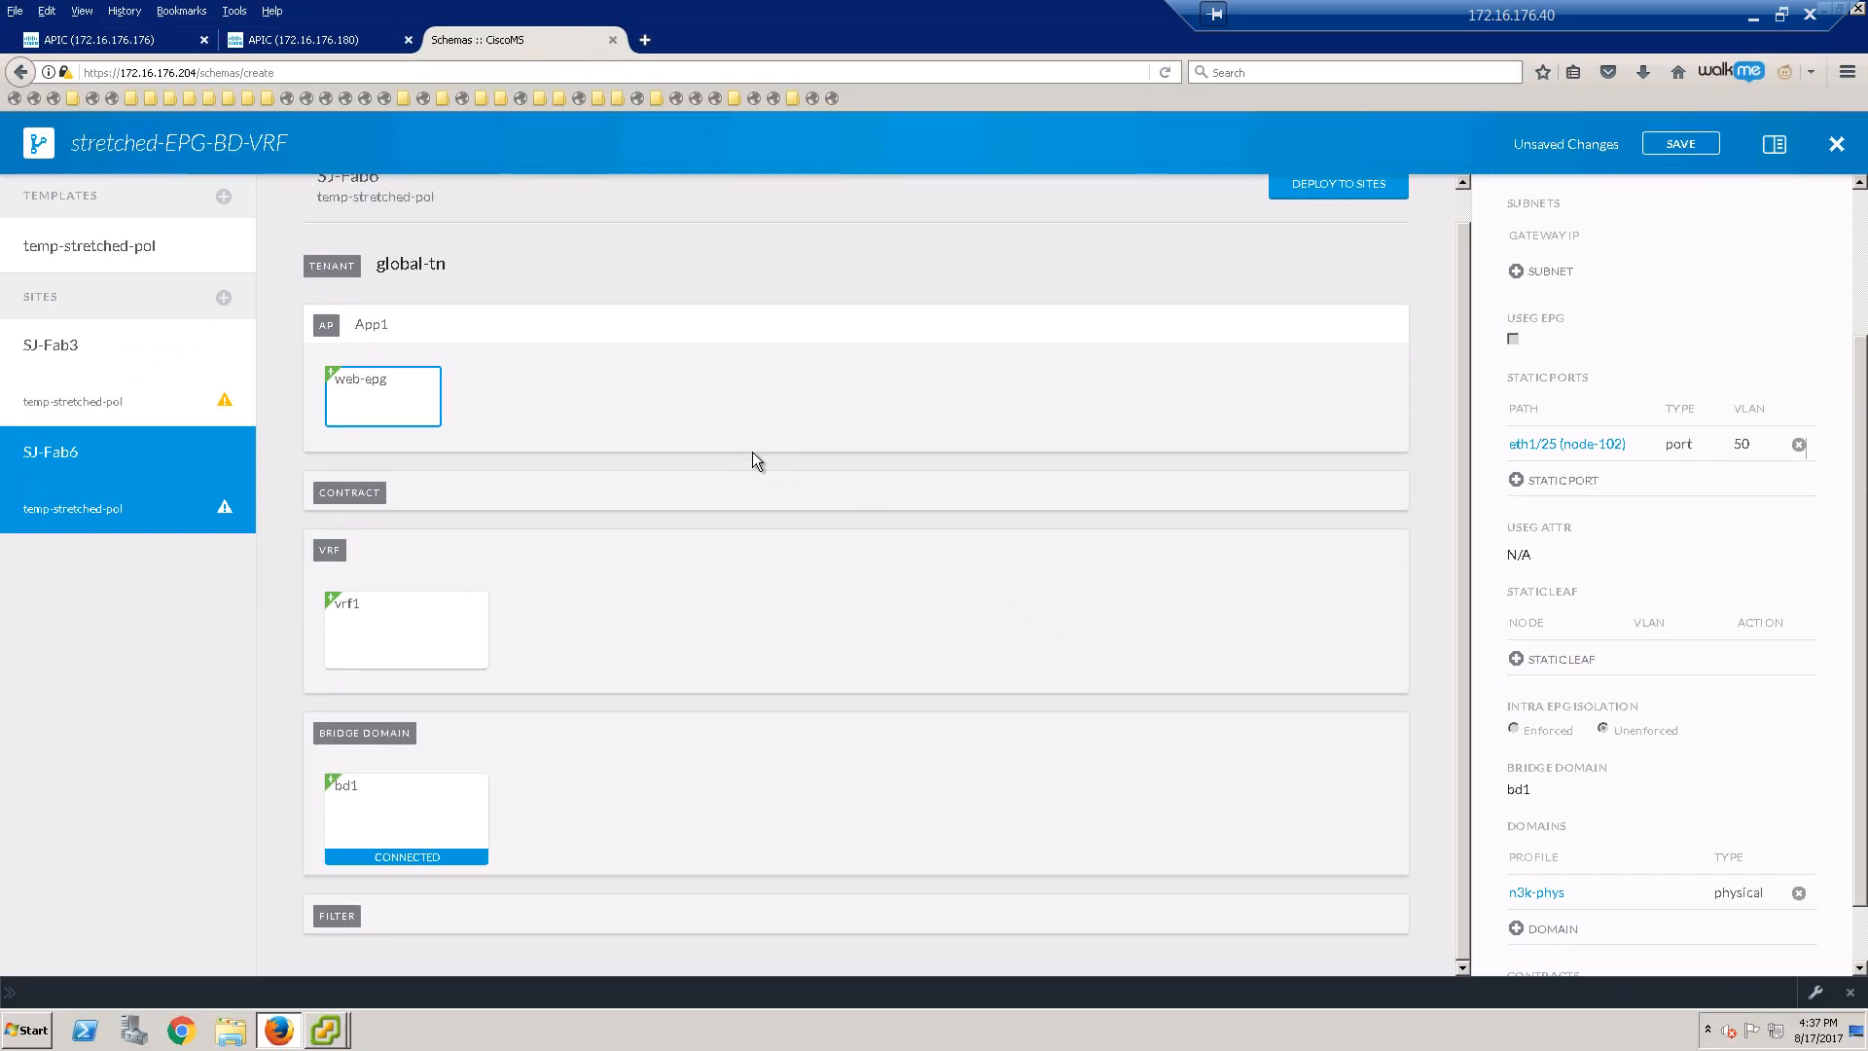
# Step: Save the stretched-EPG-BD-VRF schema
pyautogui.click(1680, 144)
pyautogui.click(1182, 179)
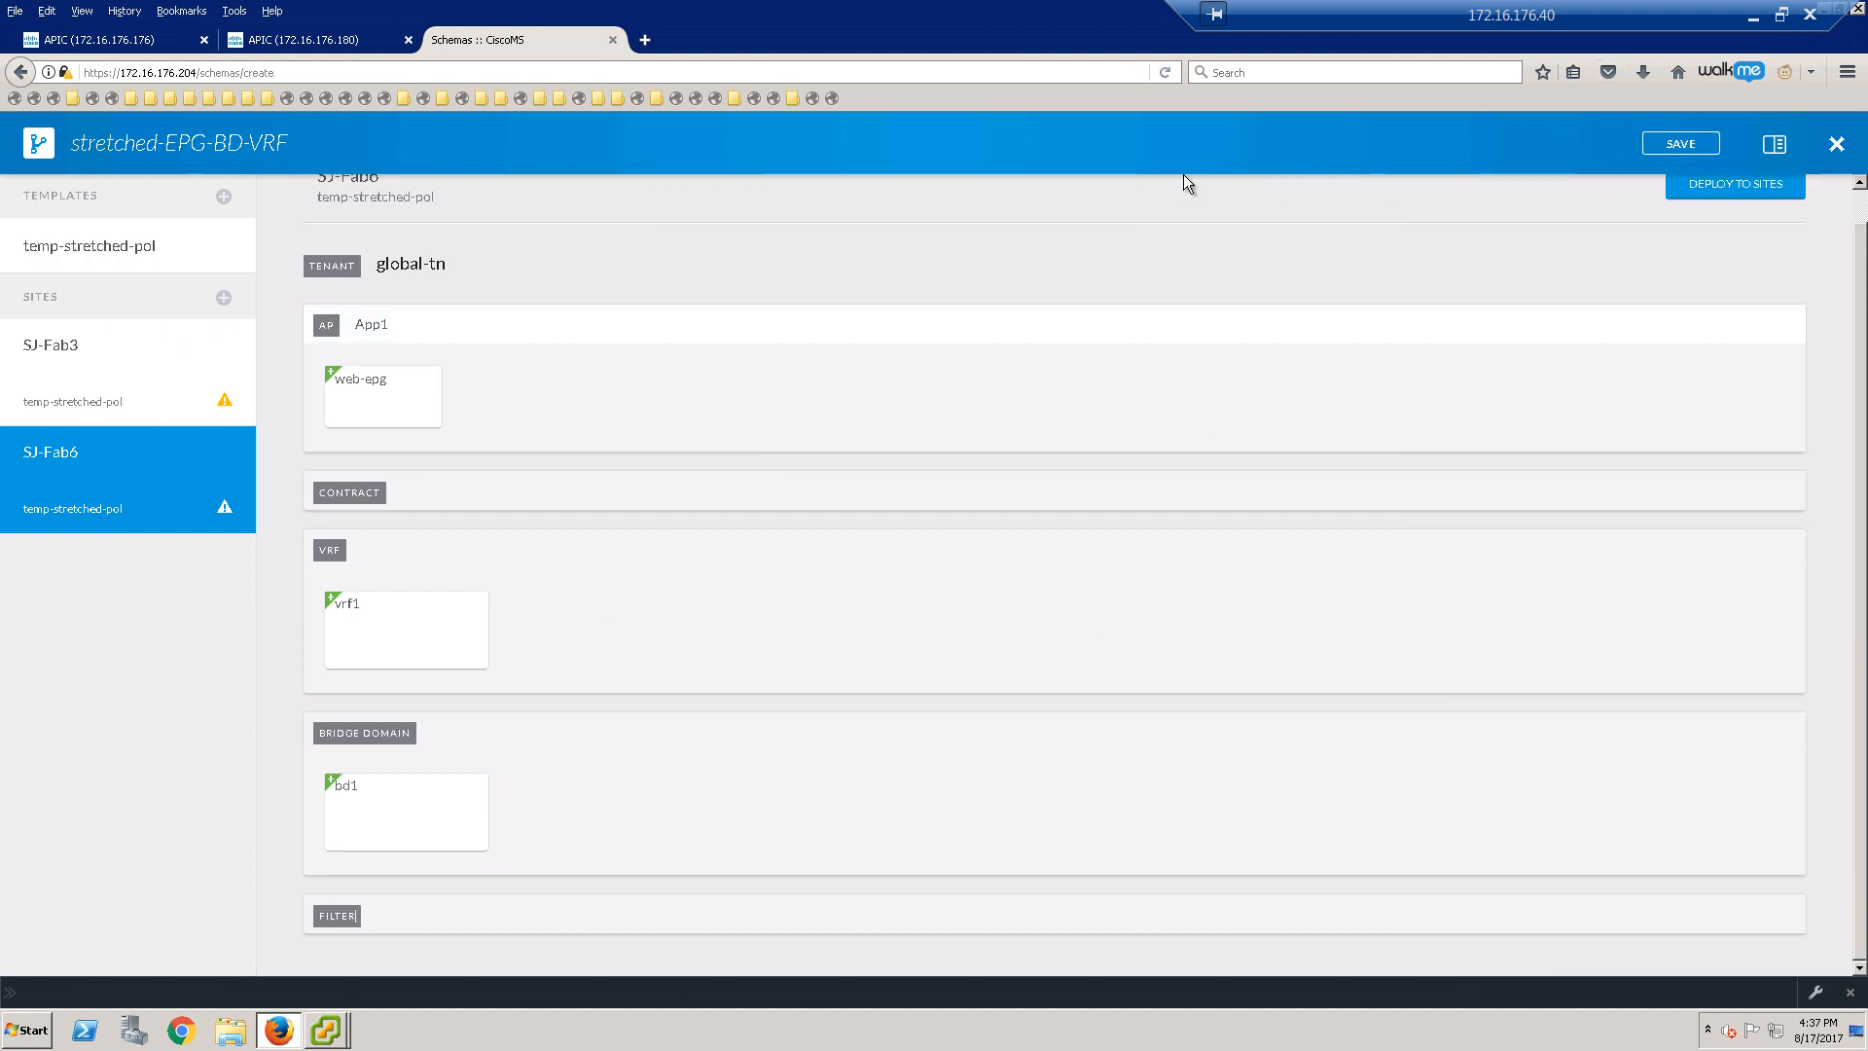
pyautogui.scroll(1, 1420, 258)
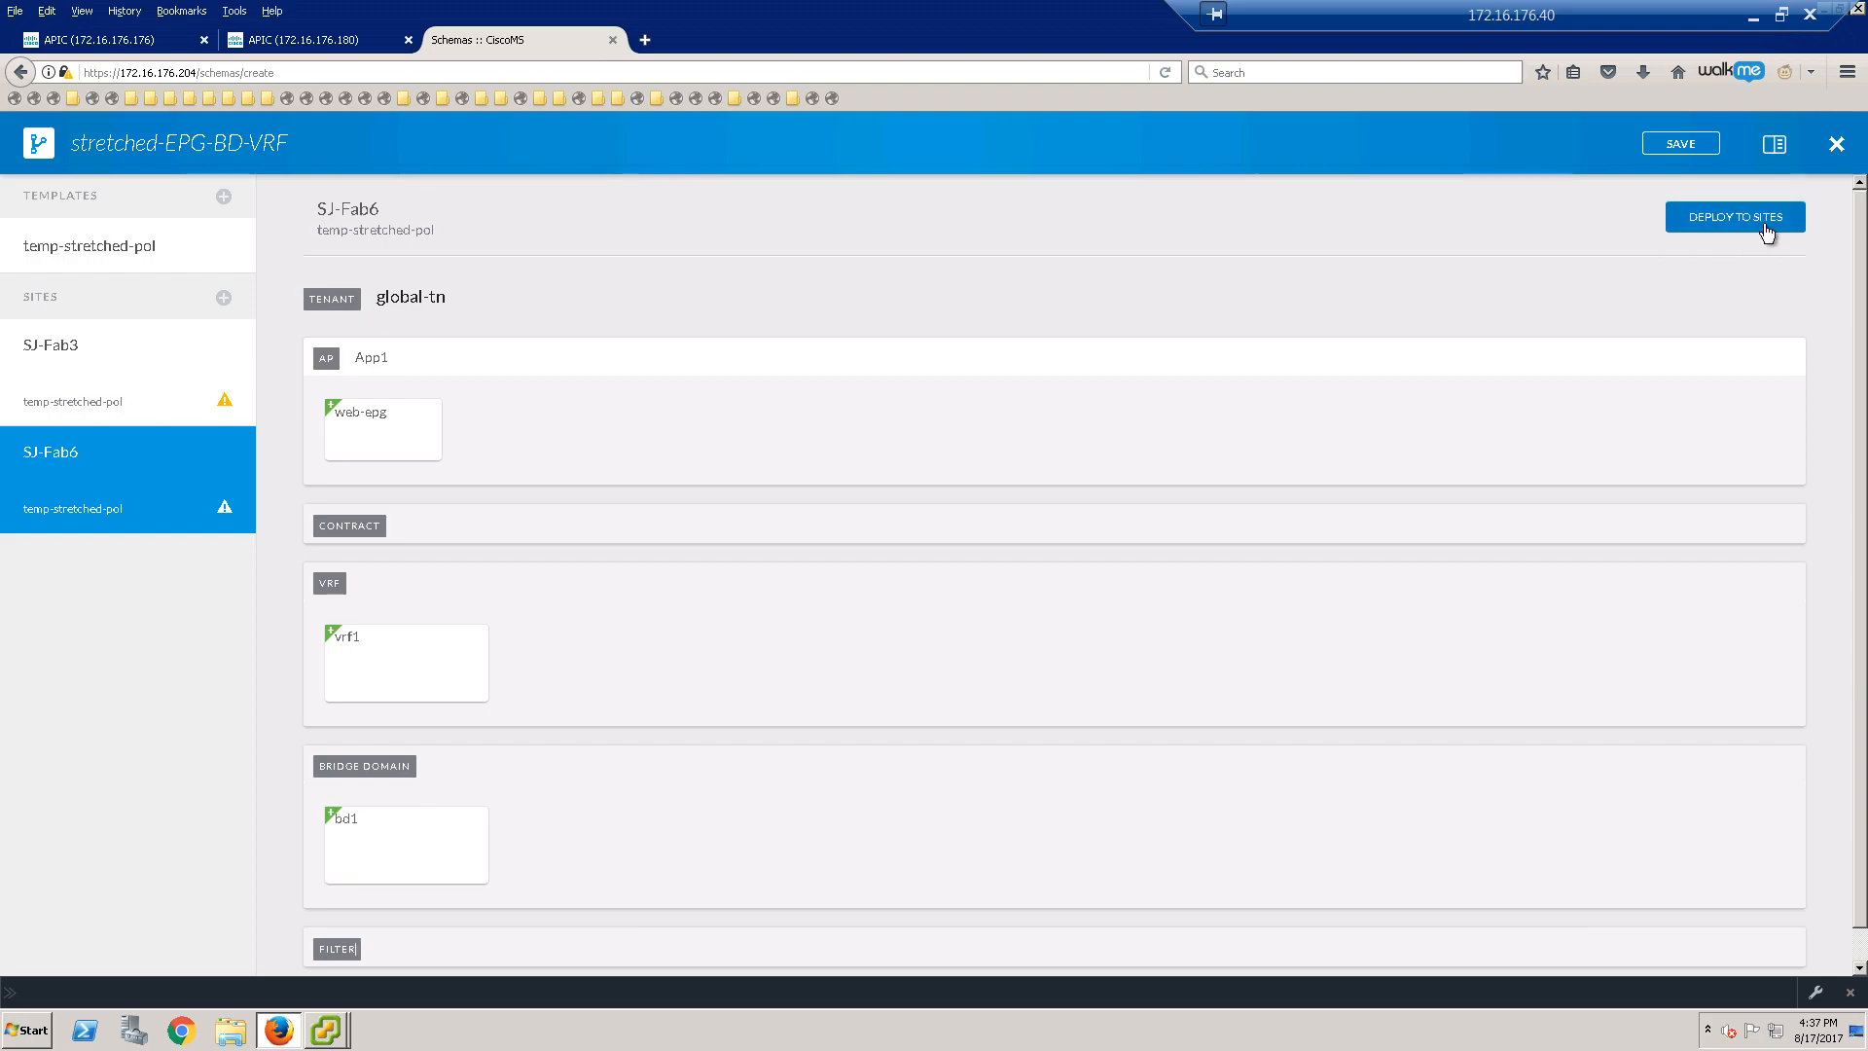
# Step: Deploy App1, web-epg, bd1 and vrf1 to SJ-Fab3 and SJ-Fab6, then switch to APIC 172.16.176.176
pyautogui.click(1766, 227)
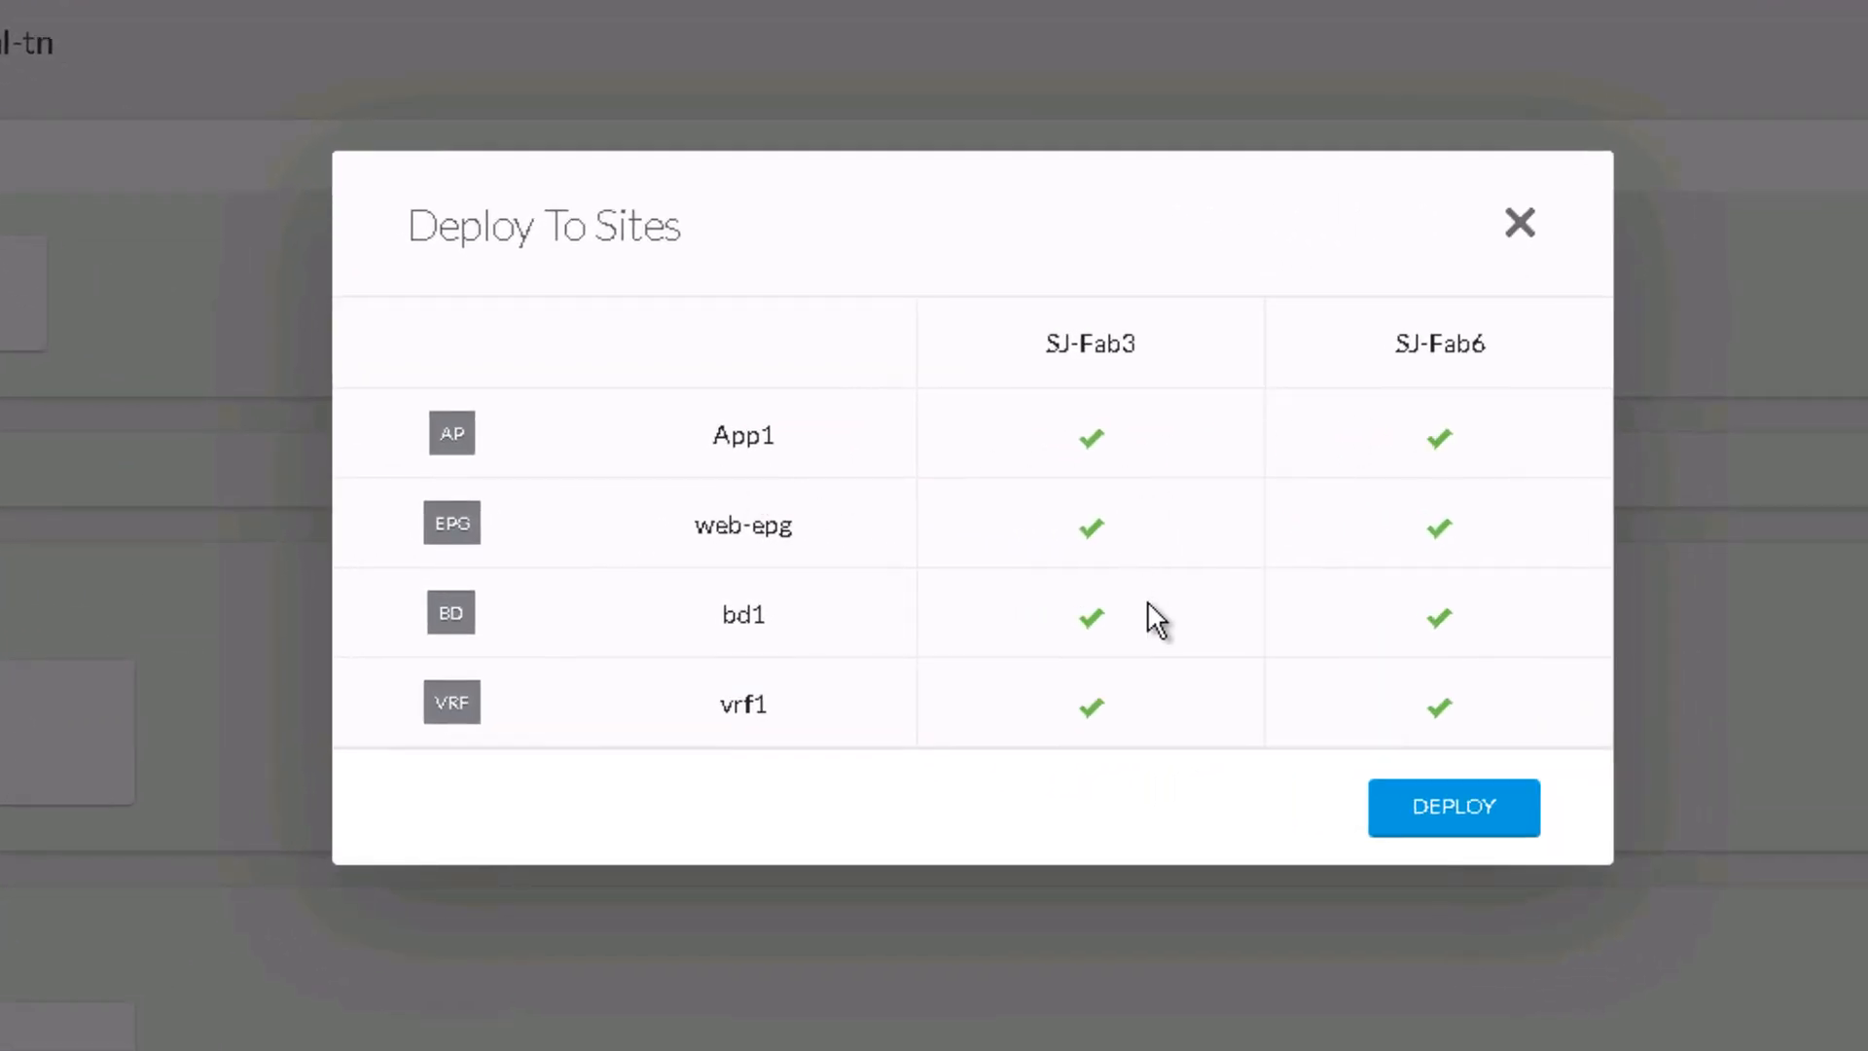
pyautogui.click(1454, 781)
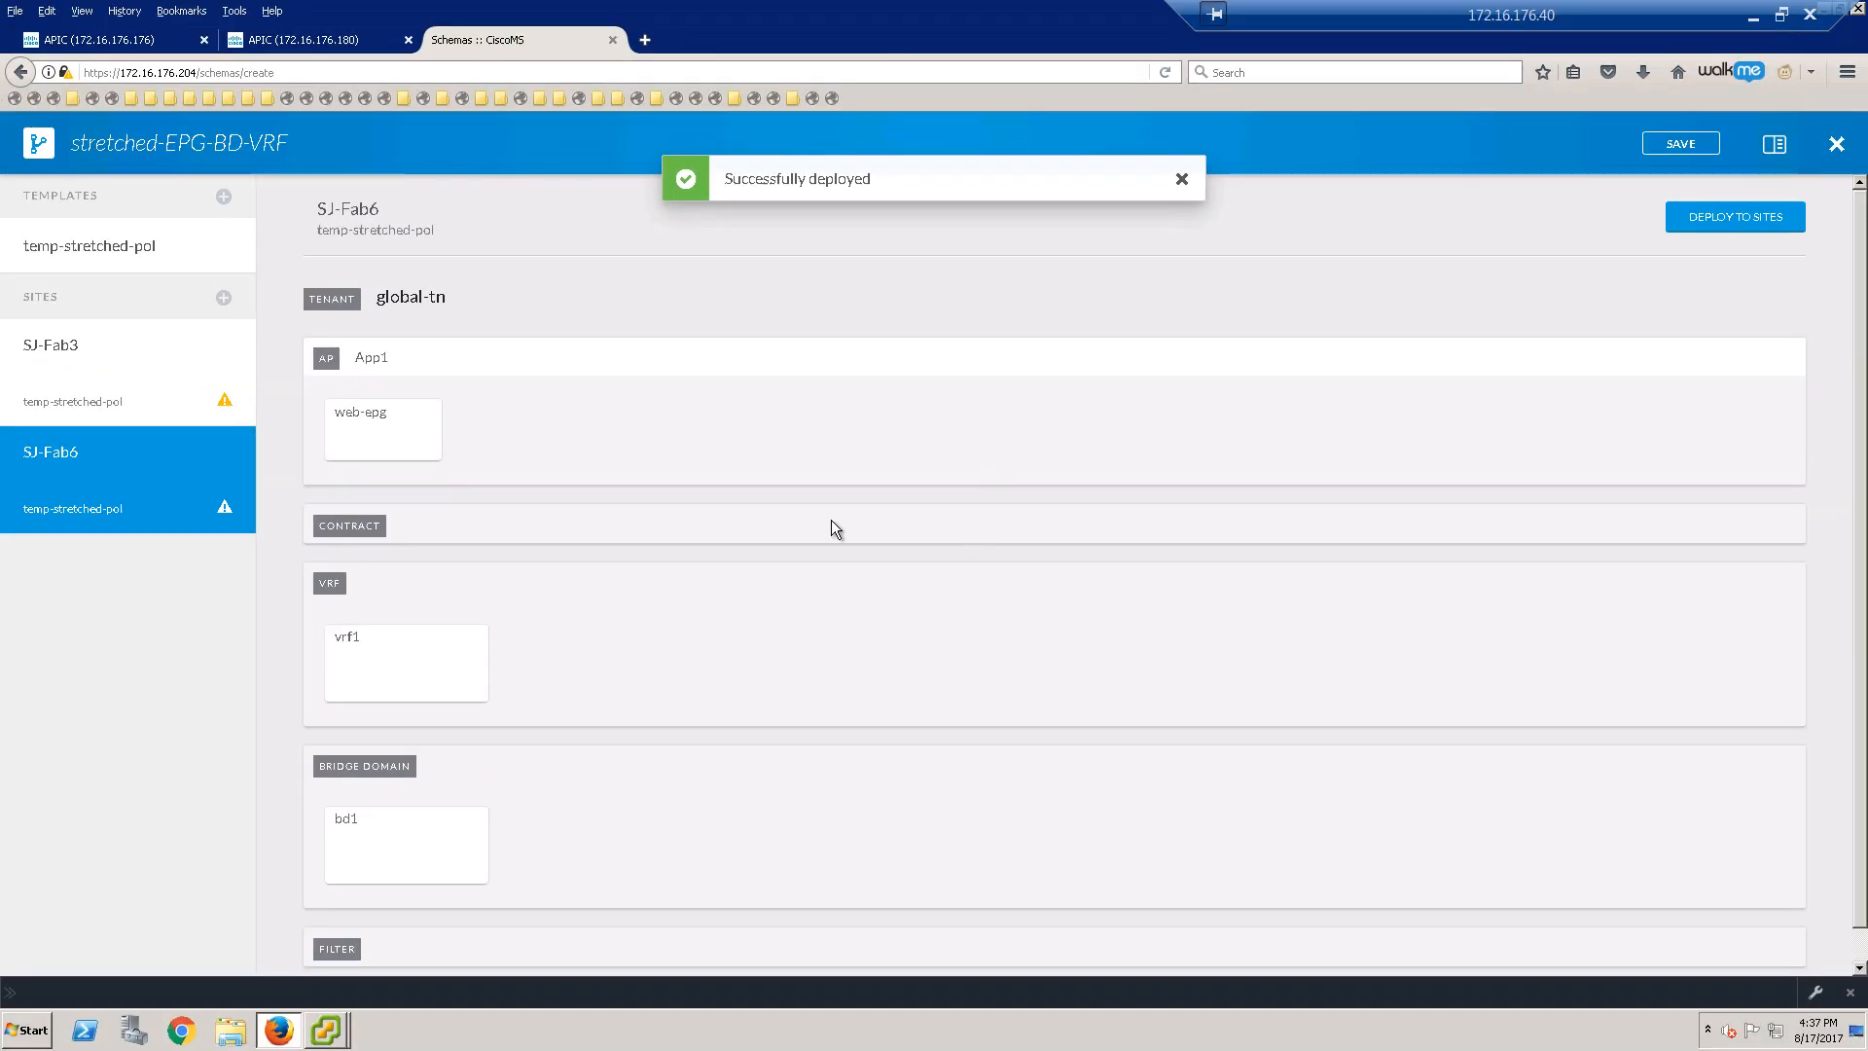
pyautogui.click(1183, 177)
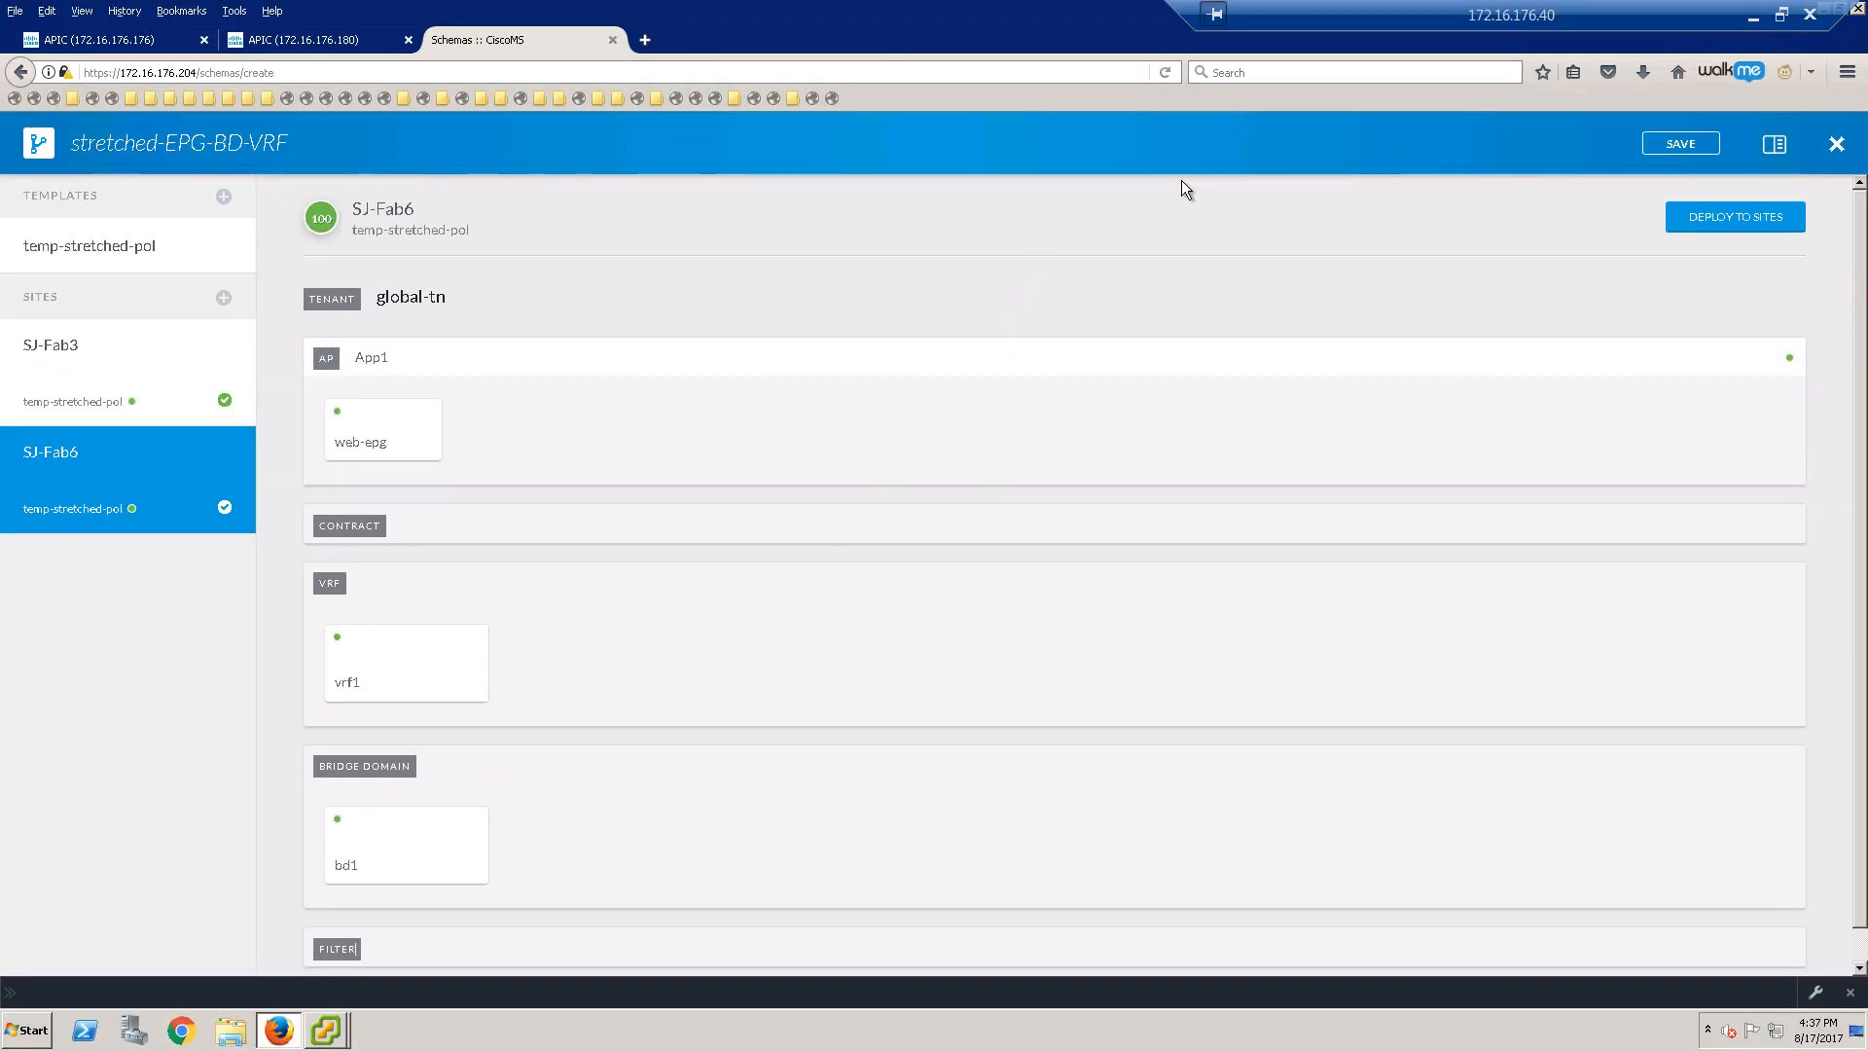
pyautogui.click(205, 264)
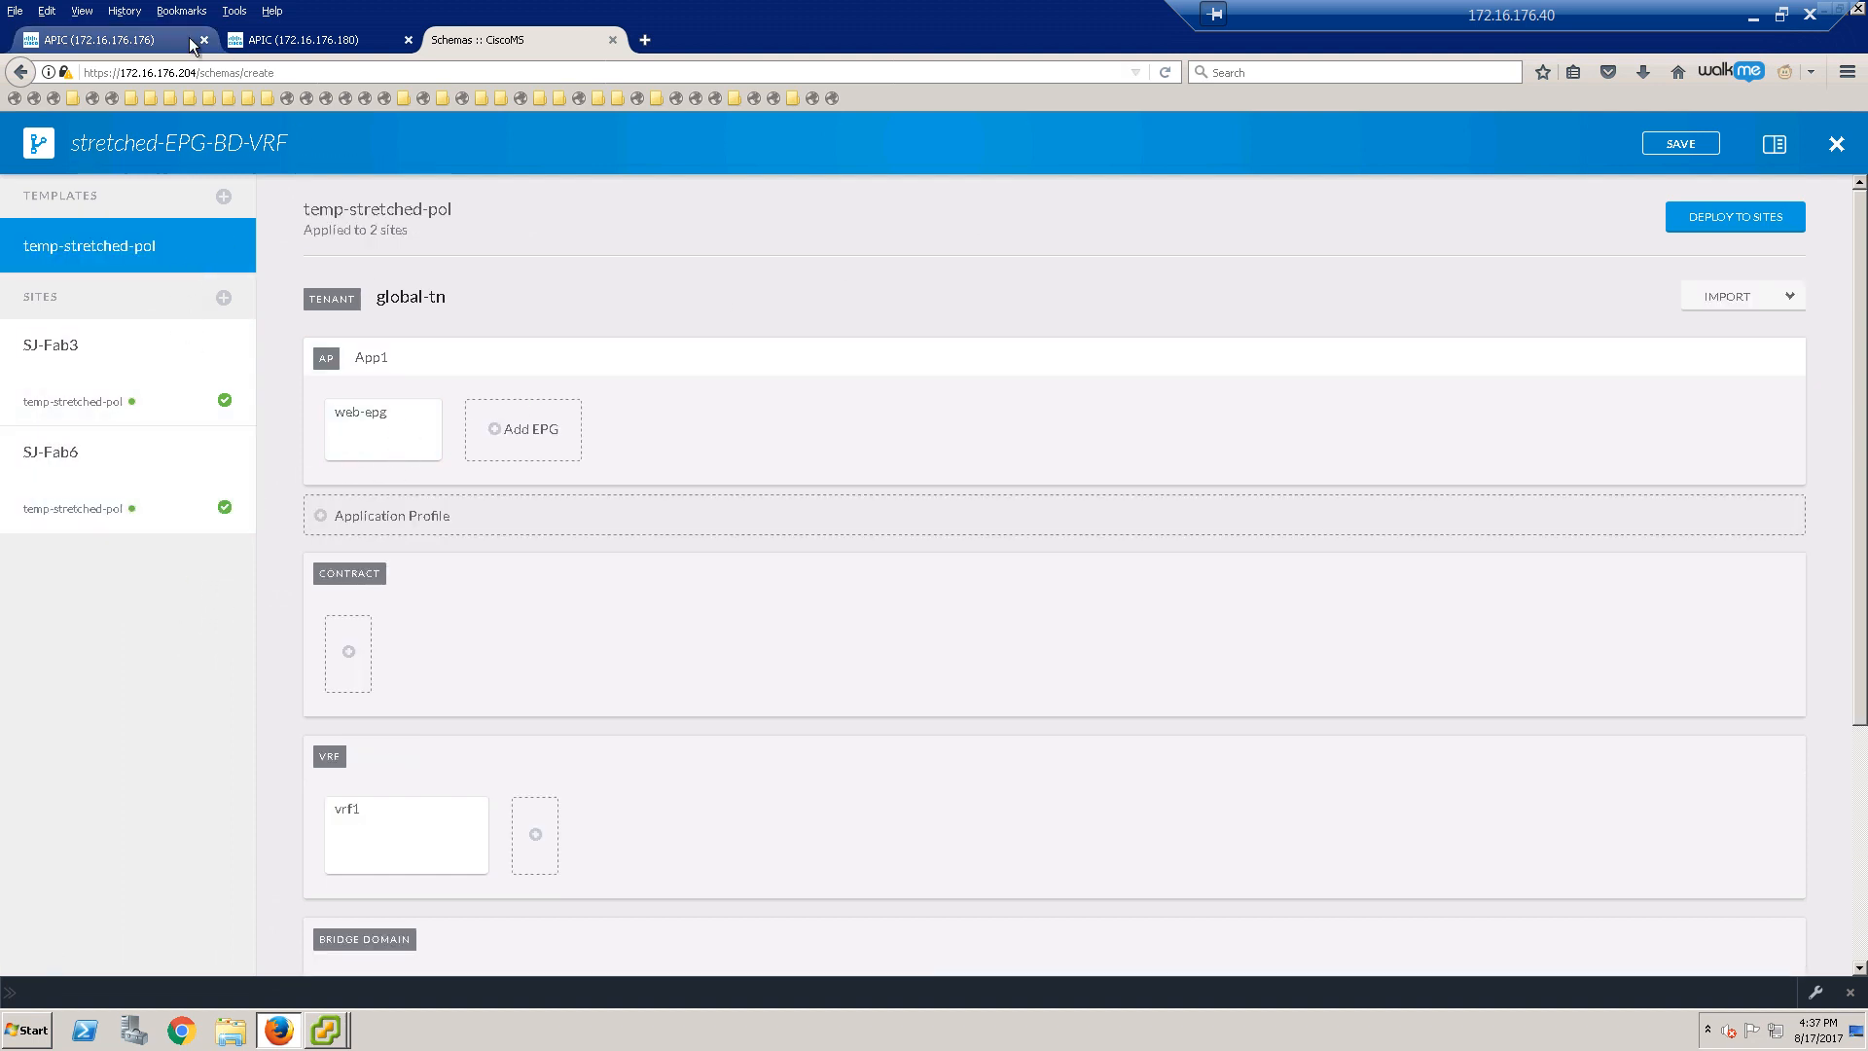
pyautogui.click(155, 41)
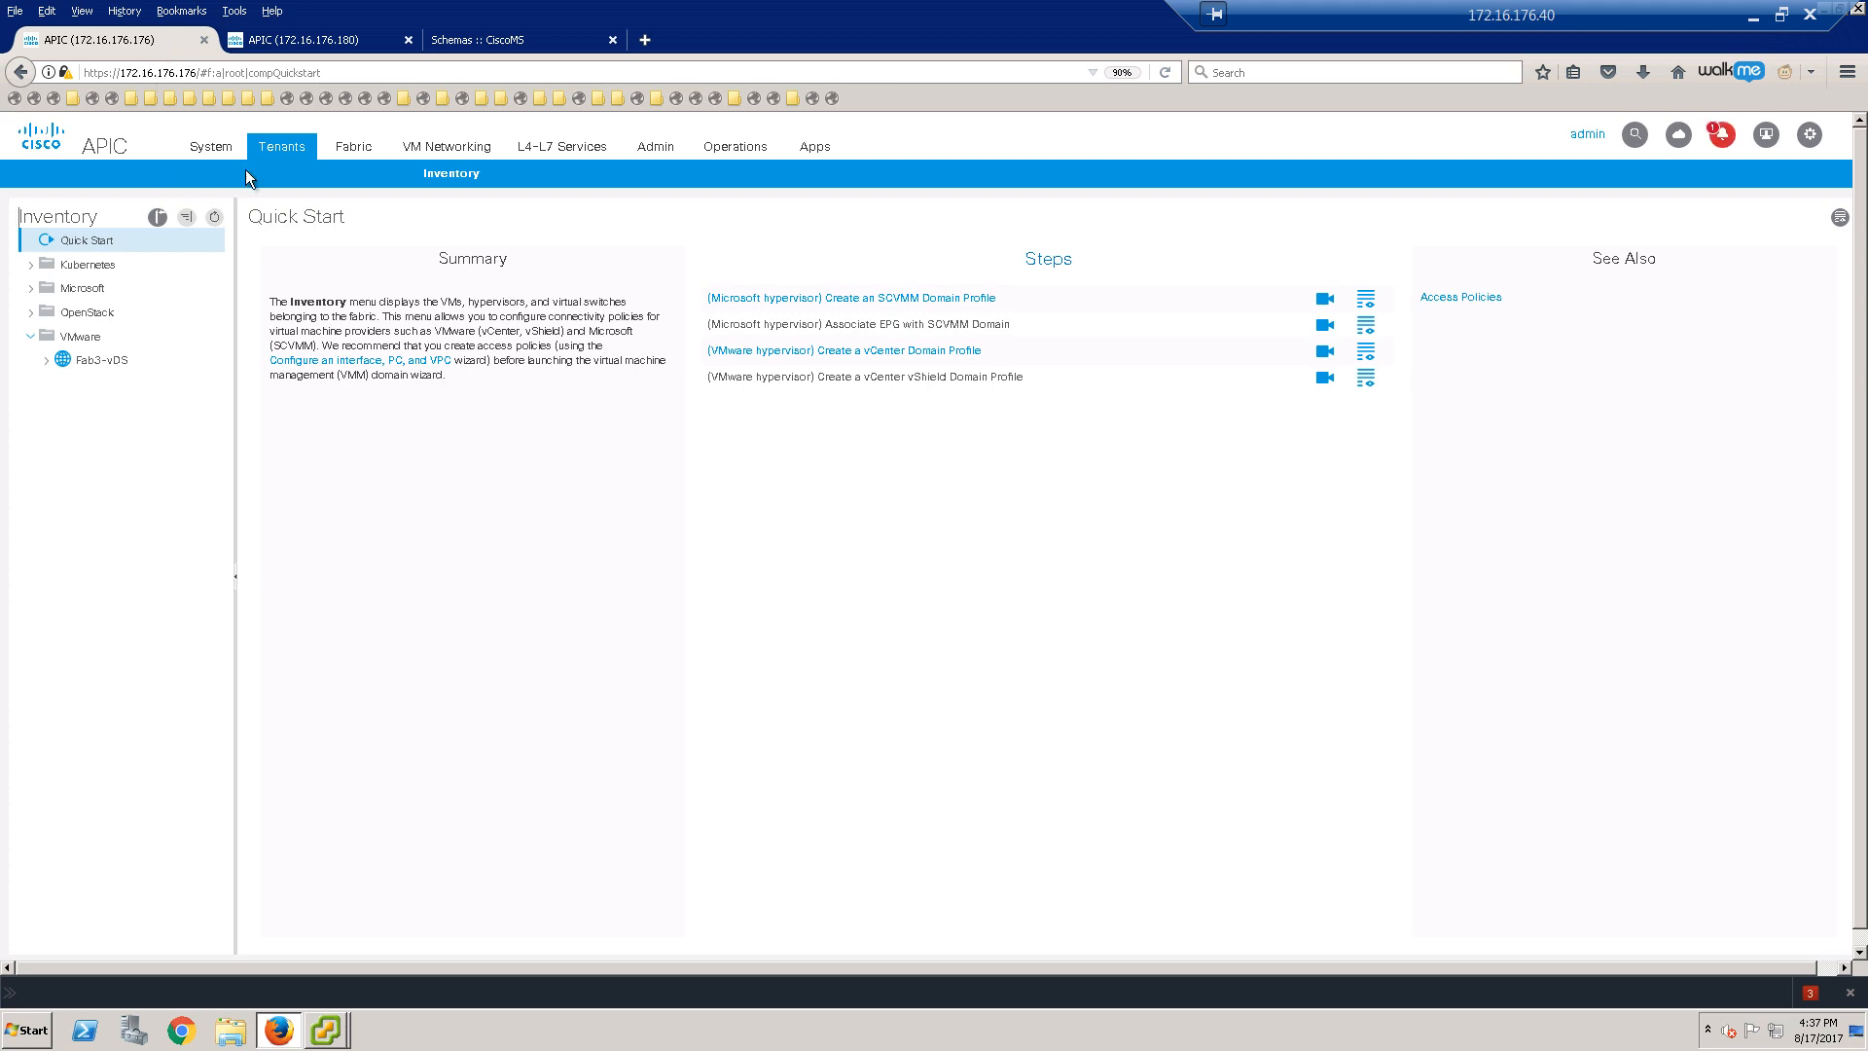
# Step: Check that global-tn's web-epg under App1 is bound to the VMware Fab3-vDS domain
pyautogui.click(283, 148)
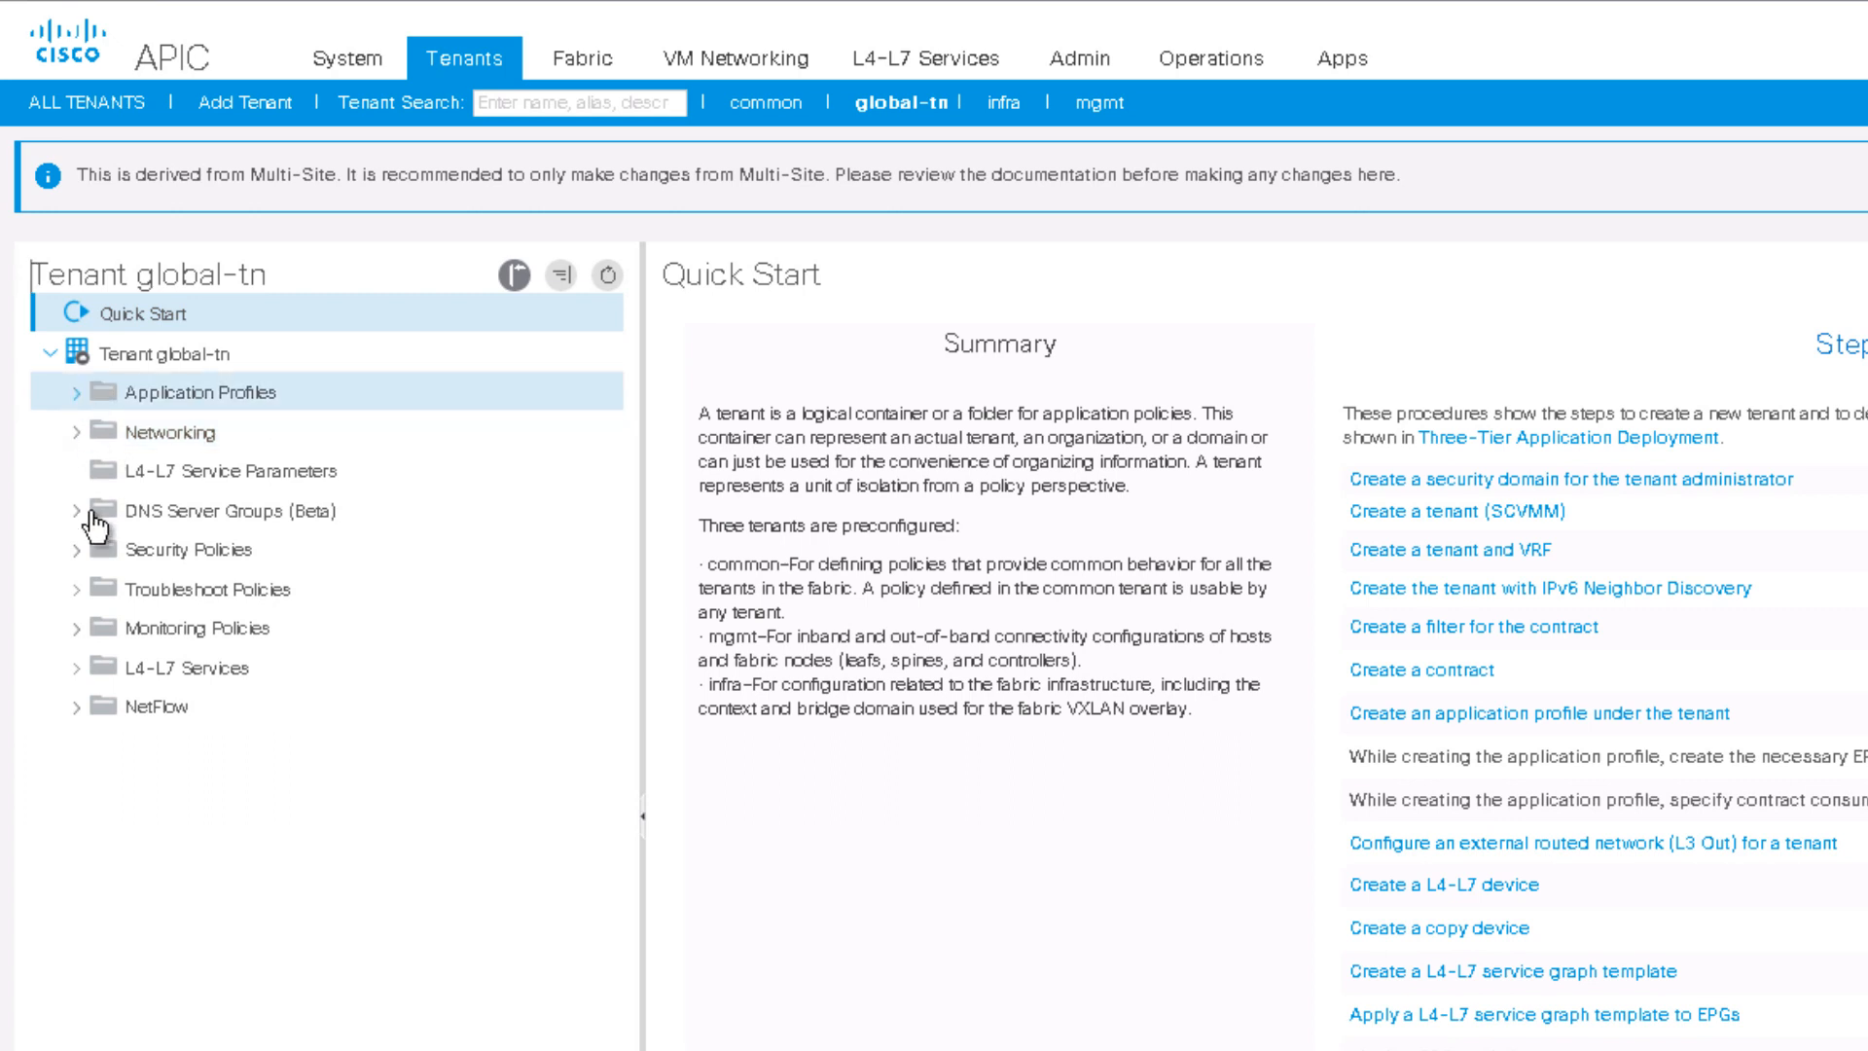
pyautogui.click(76, 394)
pyautogui.click(102, 433)
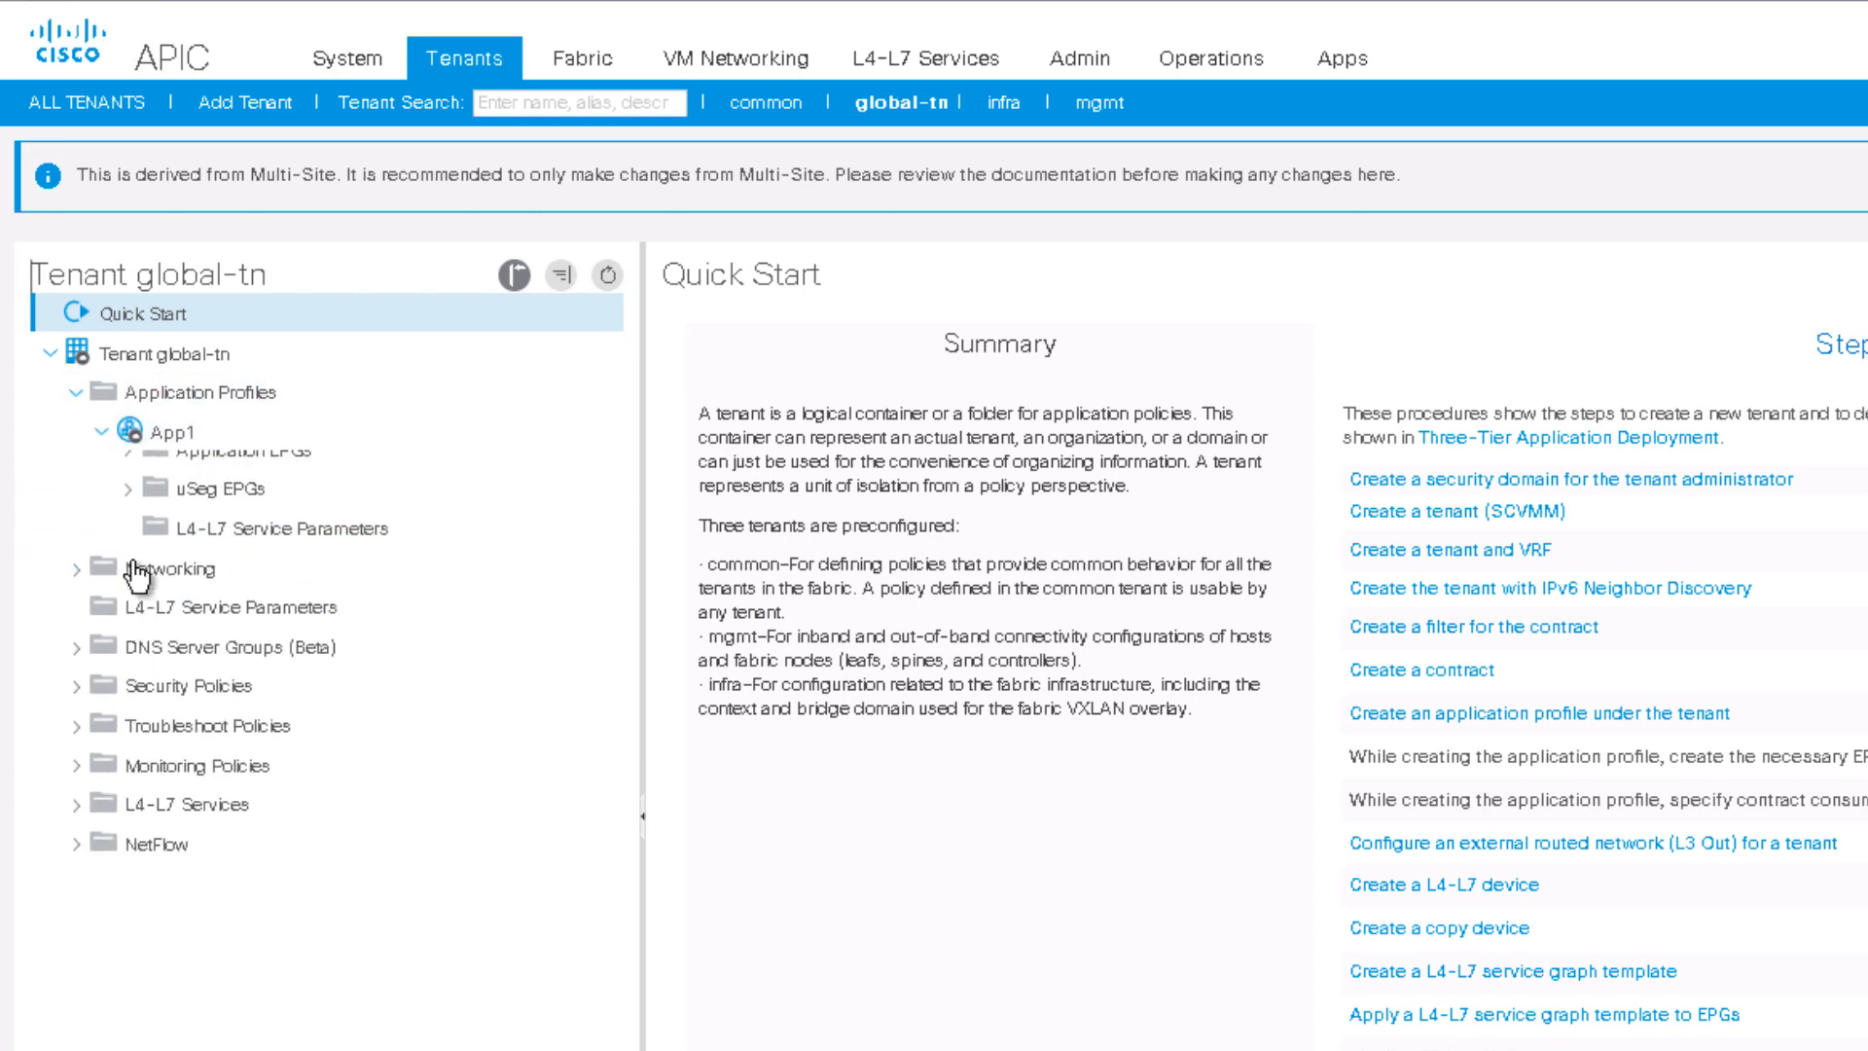
pyautogui.click(128, 472)
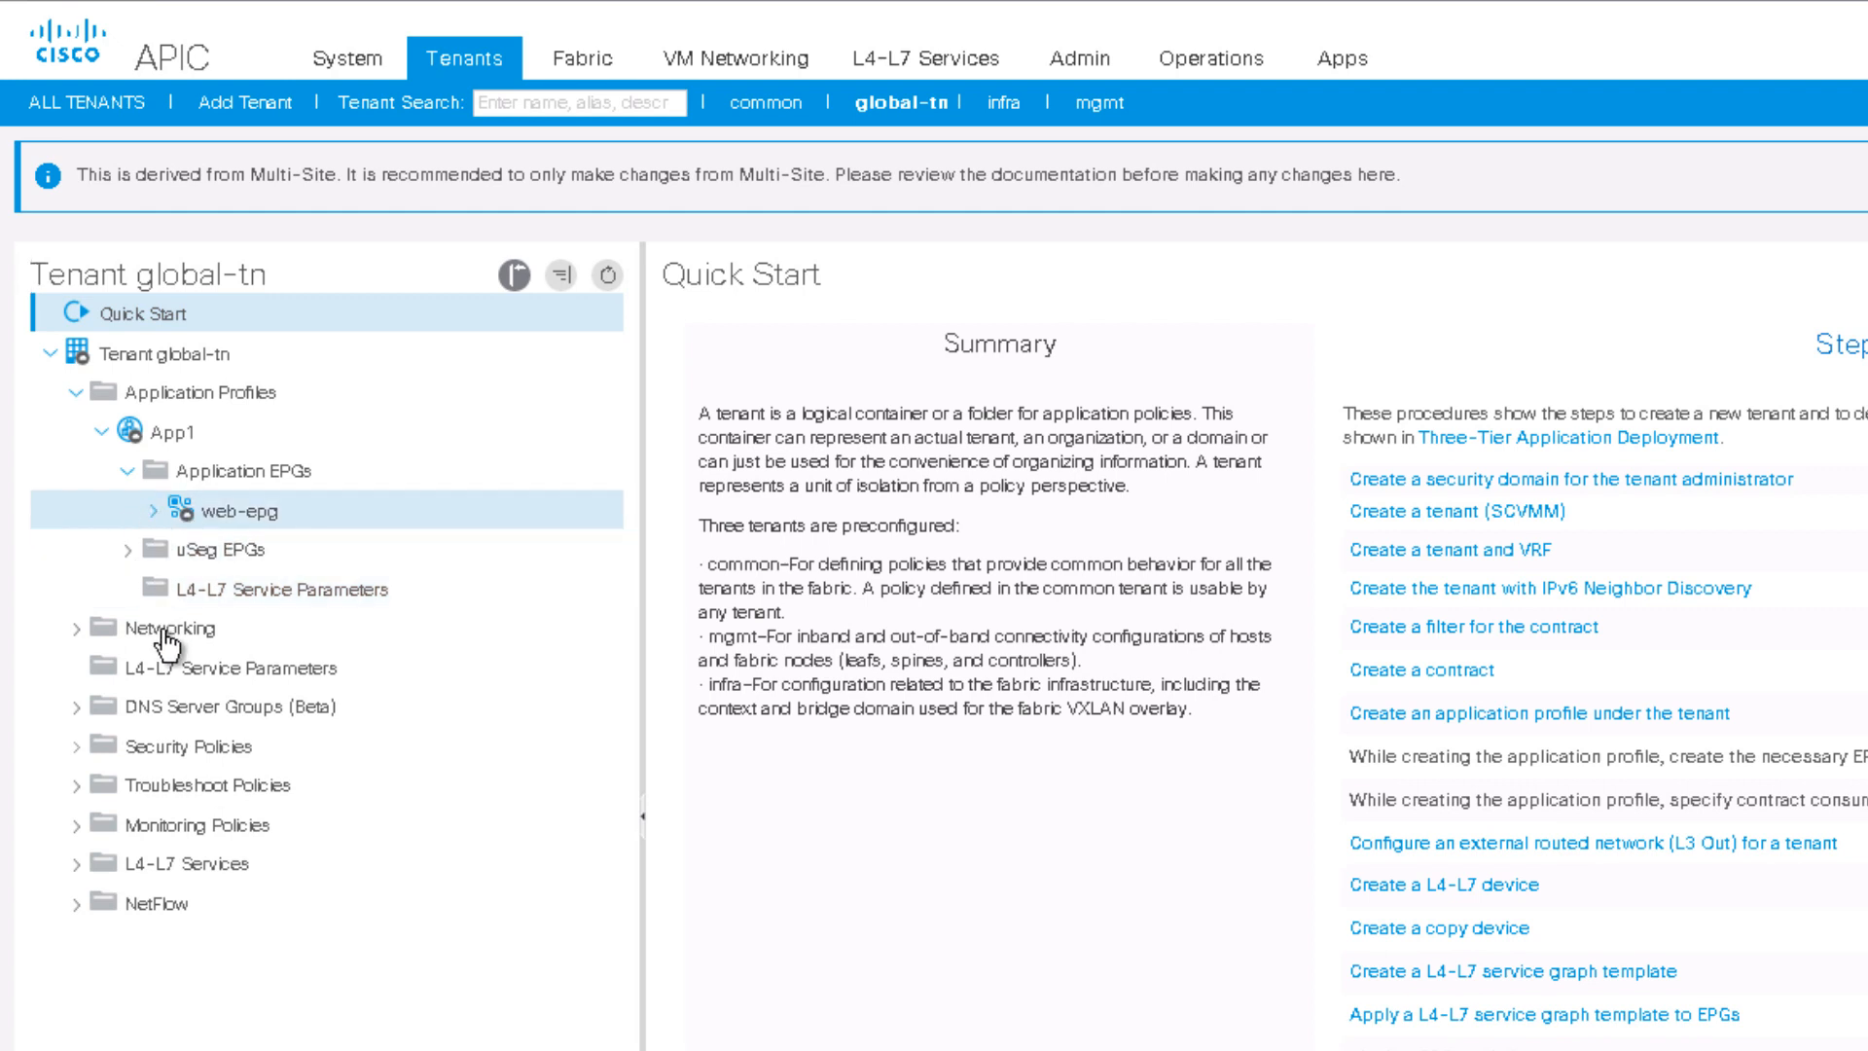
pyautogui.click(153, 511)
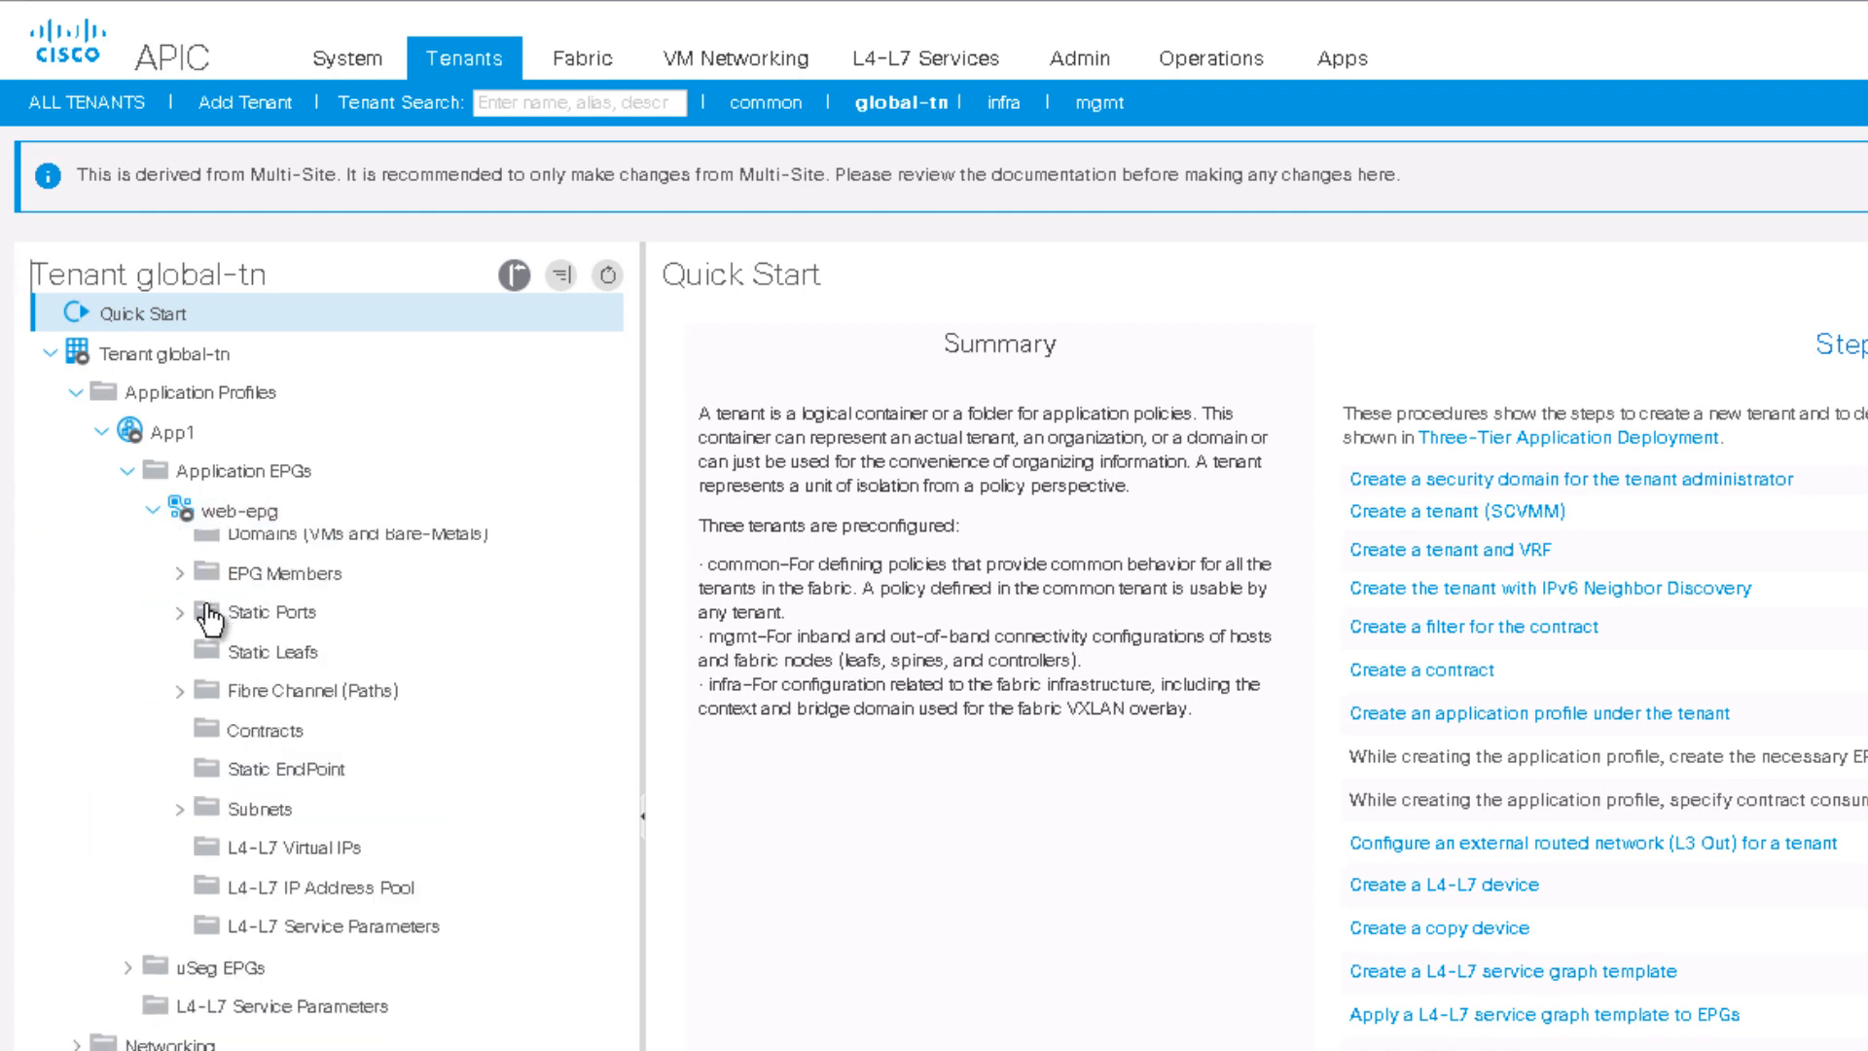
pyautogui.click(282, 550)
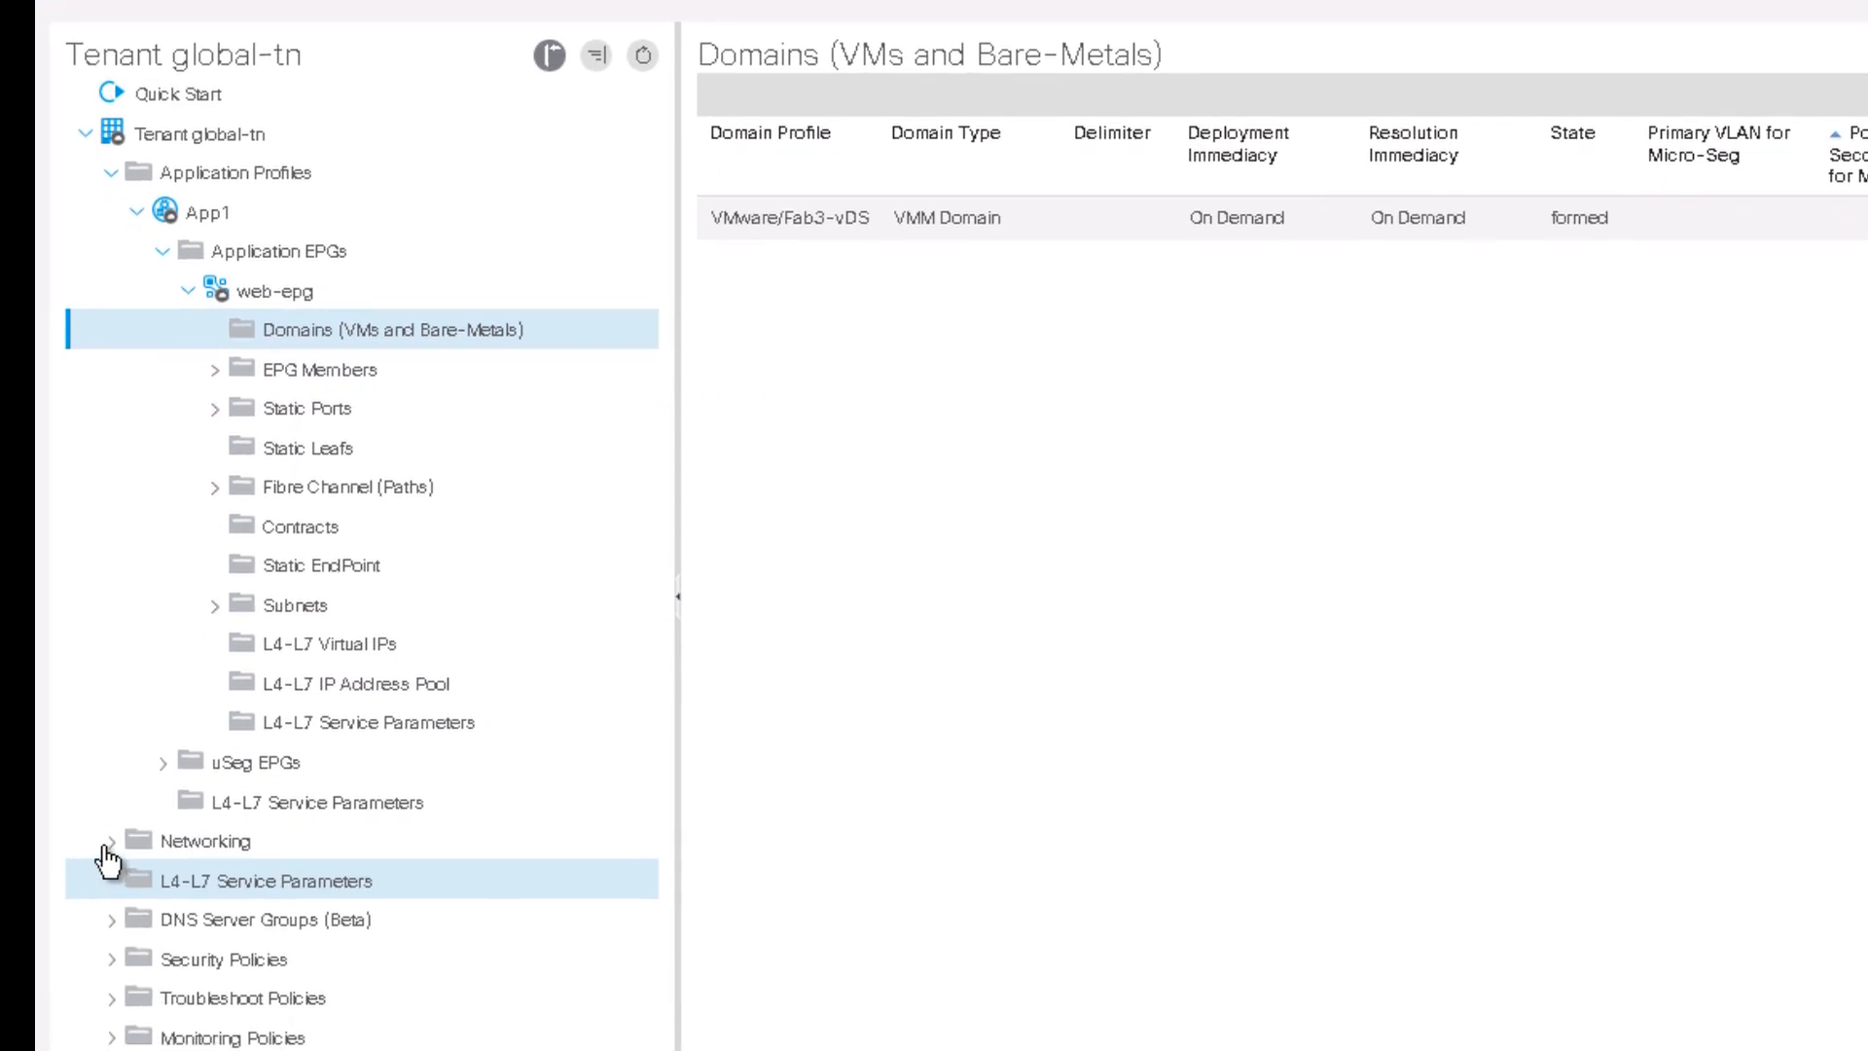
# Step: Confirm bd1 and vrf1 exist under Networking, then switch to APIC 172.16.176.180
pyautogui.click(110, 843)
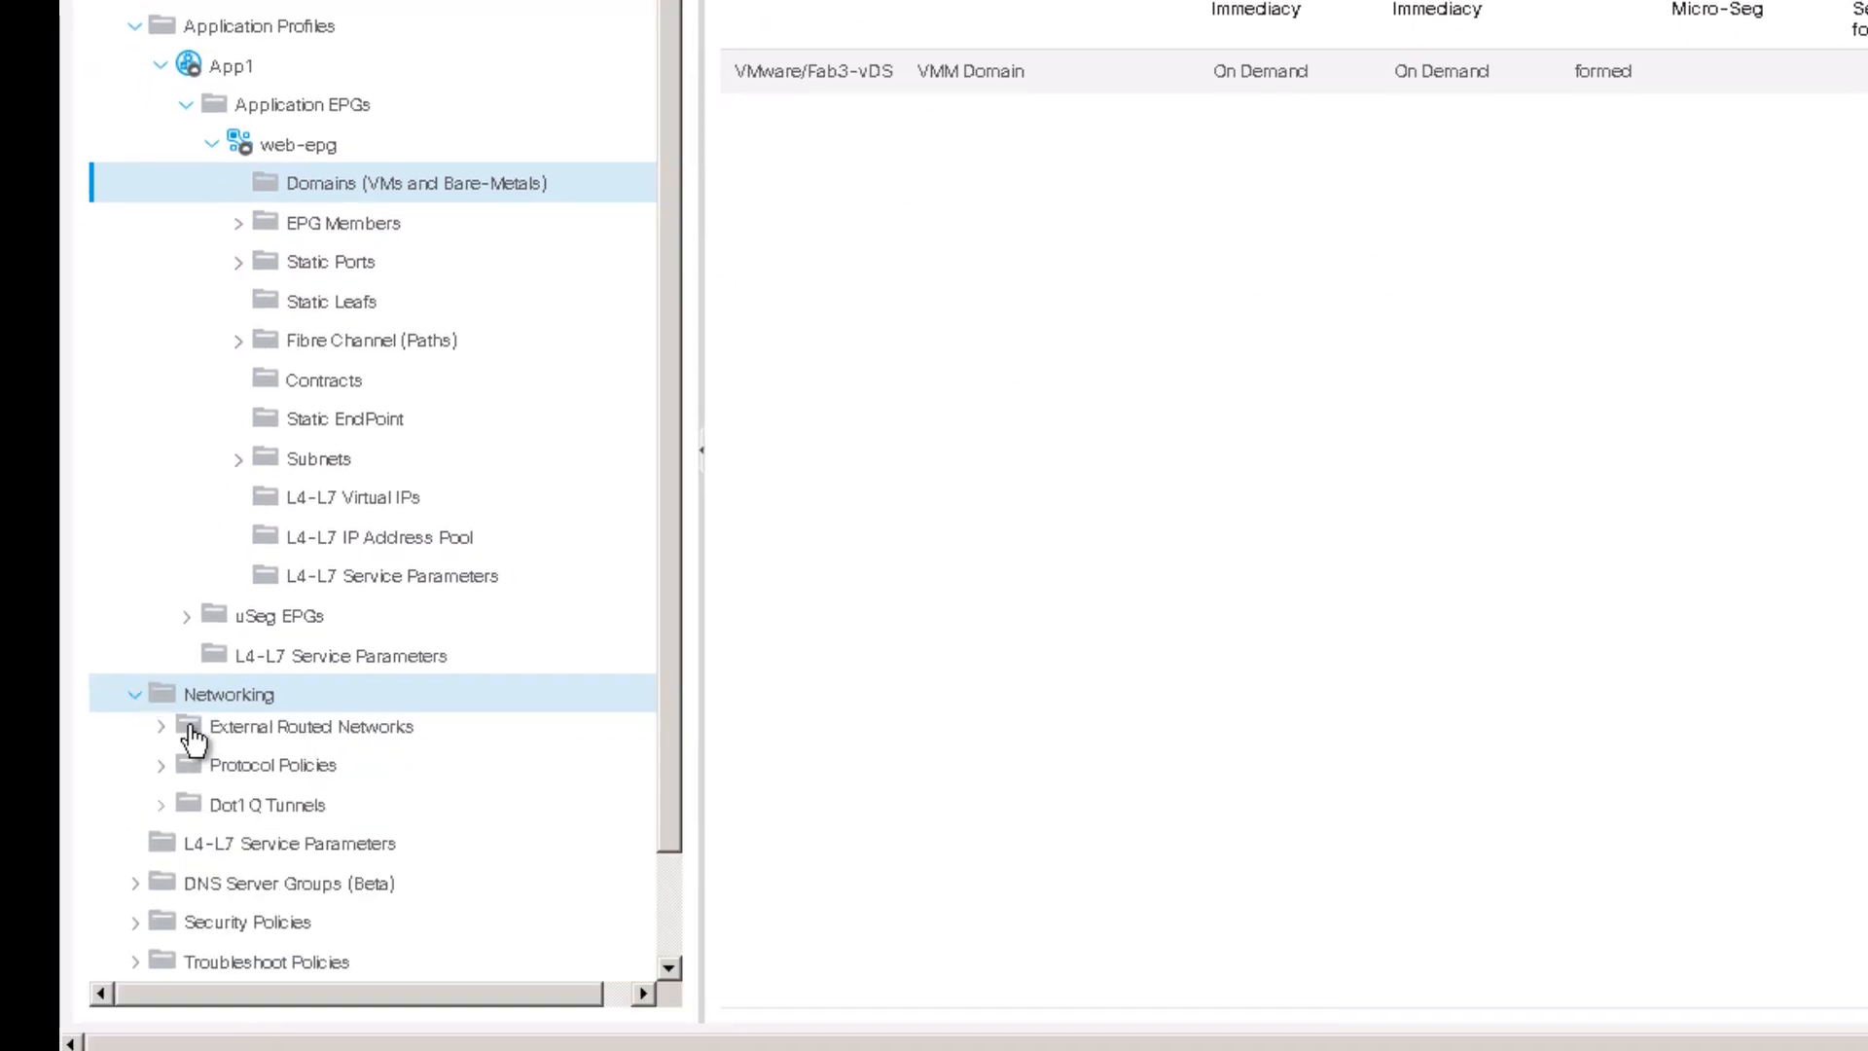
pyautogui.click(159, 773)
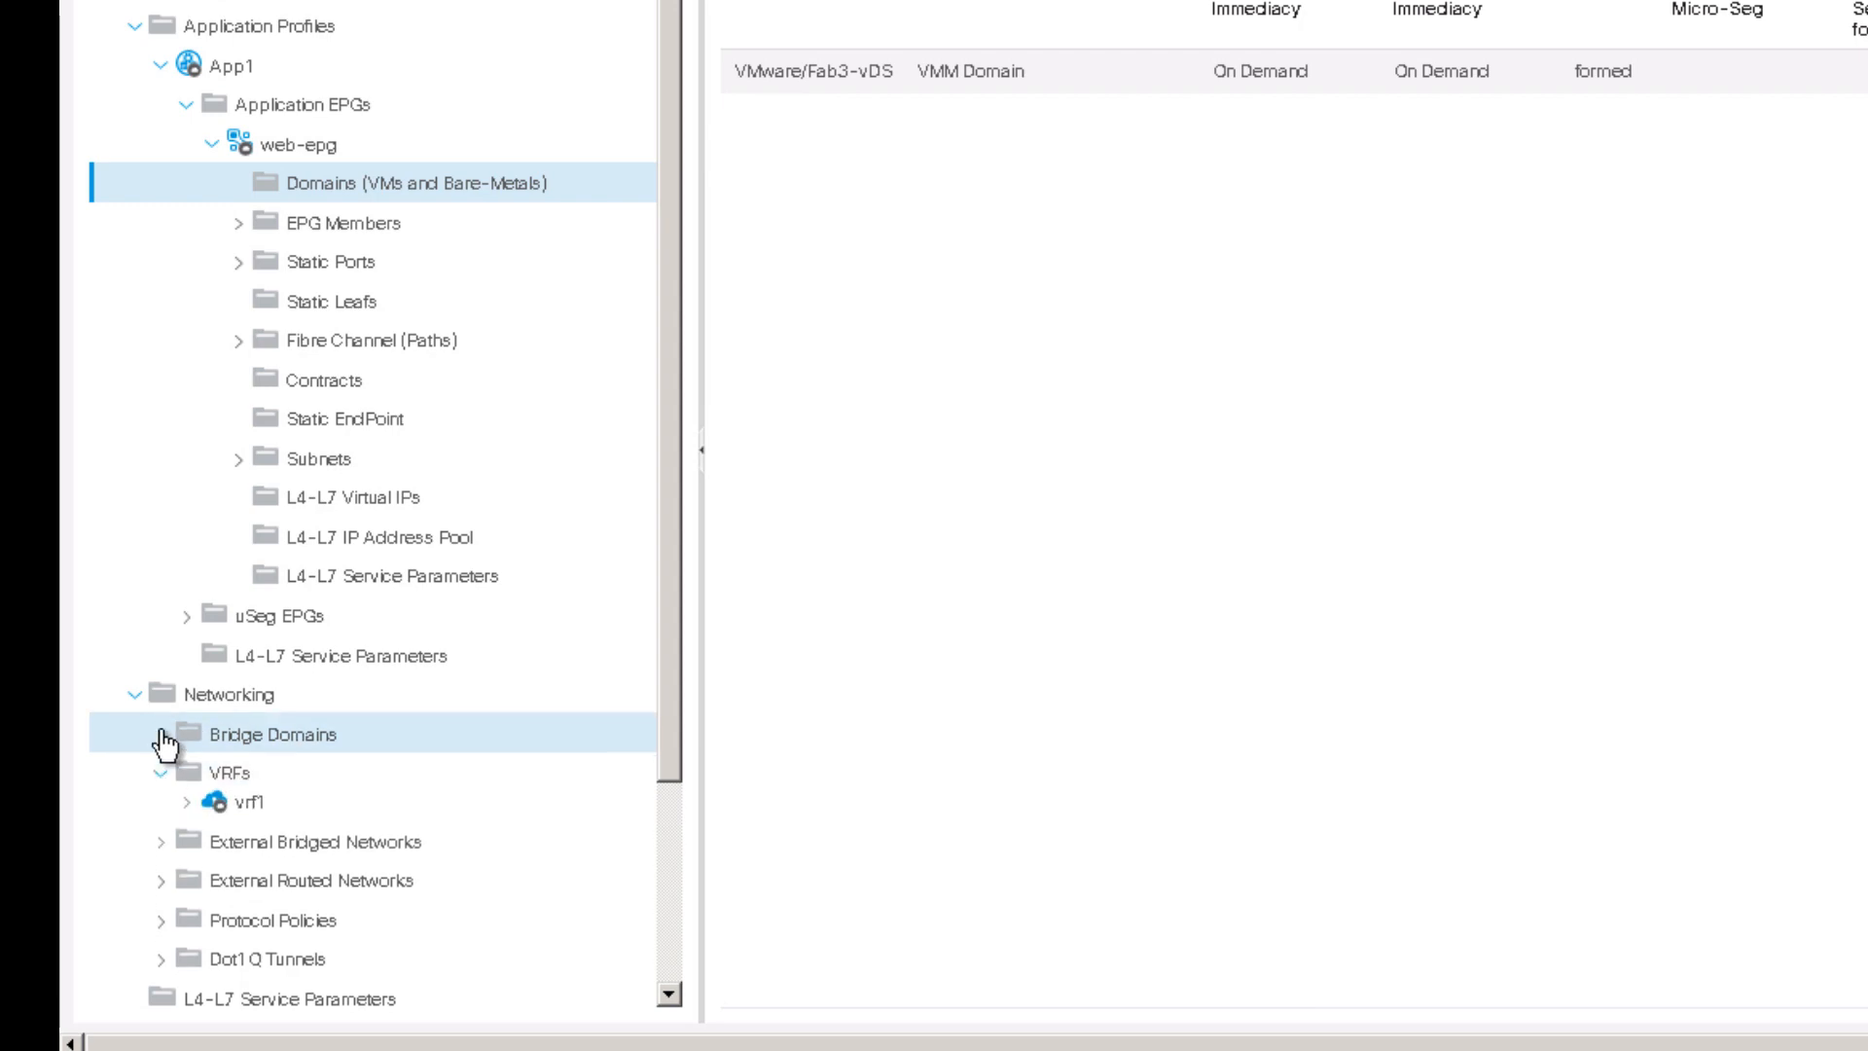
pyautogui.click(161, 735)
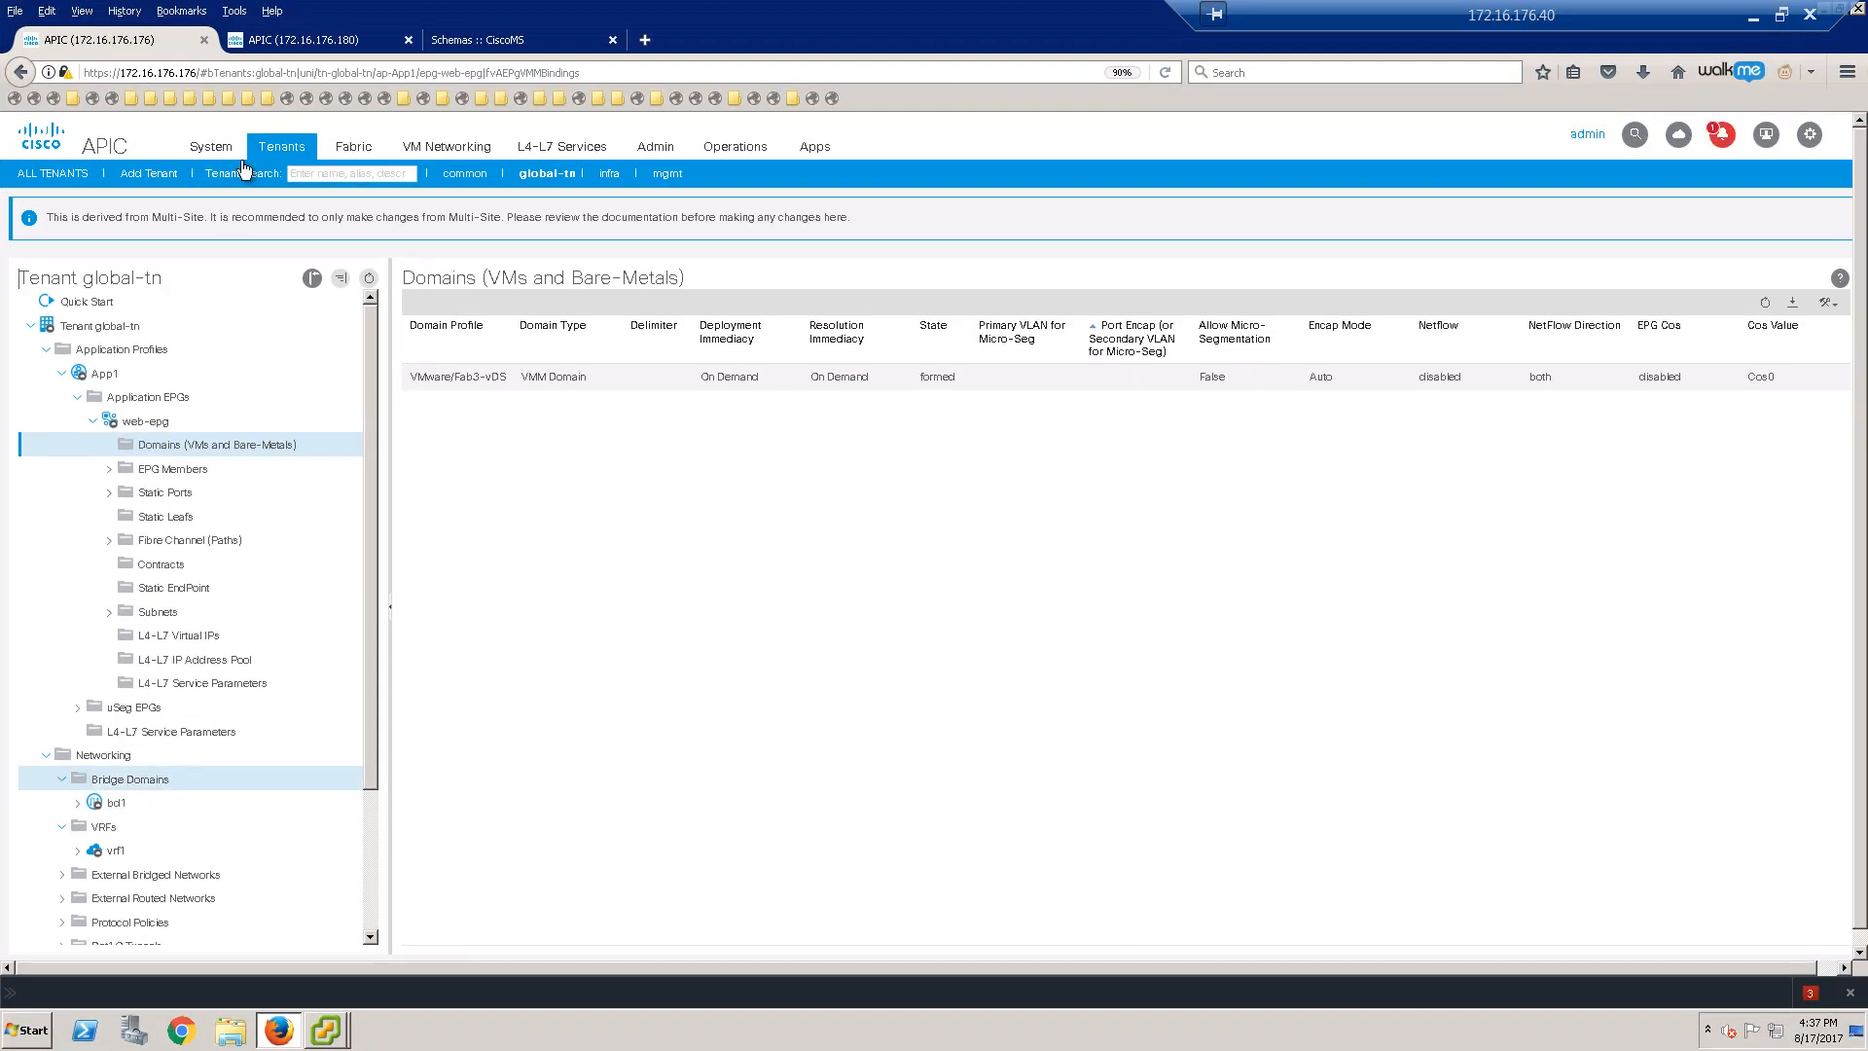
pyautogui.click(309, 49)
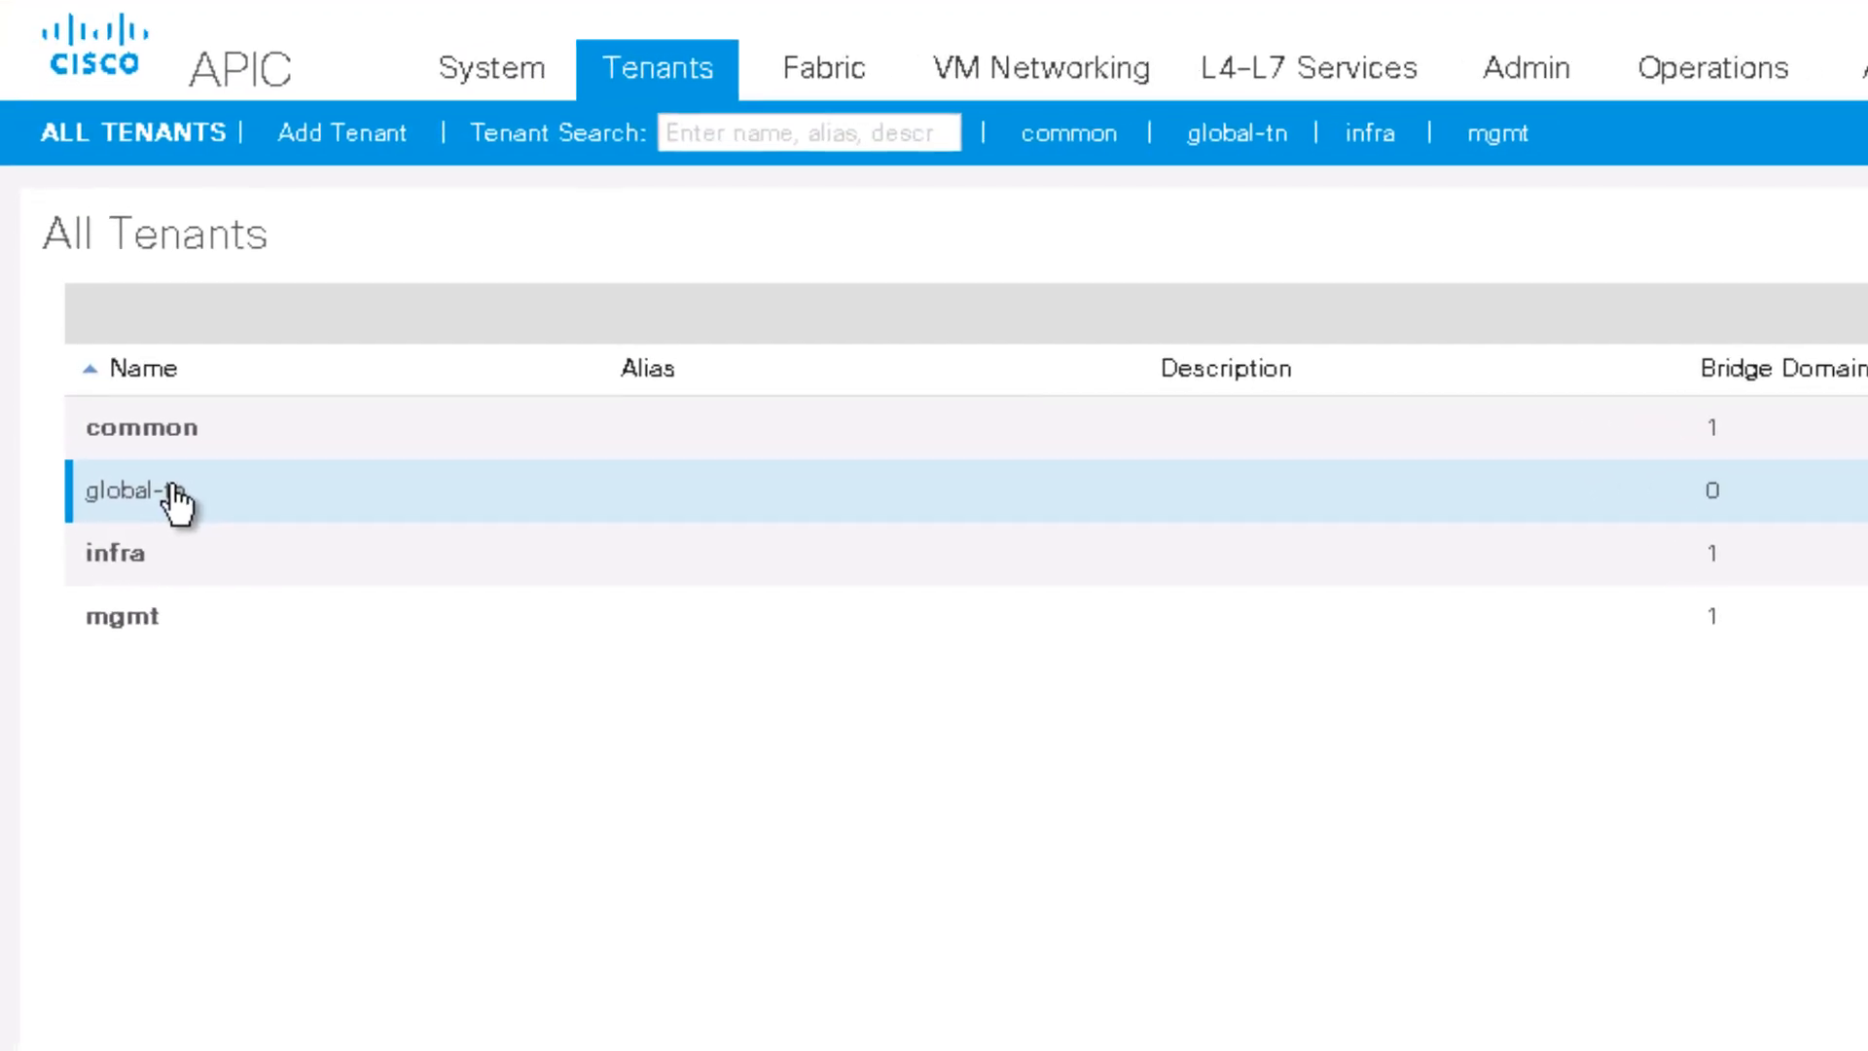
# Step: Open global-tn on the second fabric and check web-epg's domains include n3k-phys
pyautogui.doubleClick(177, 500)
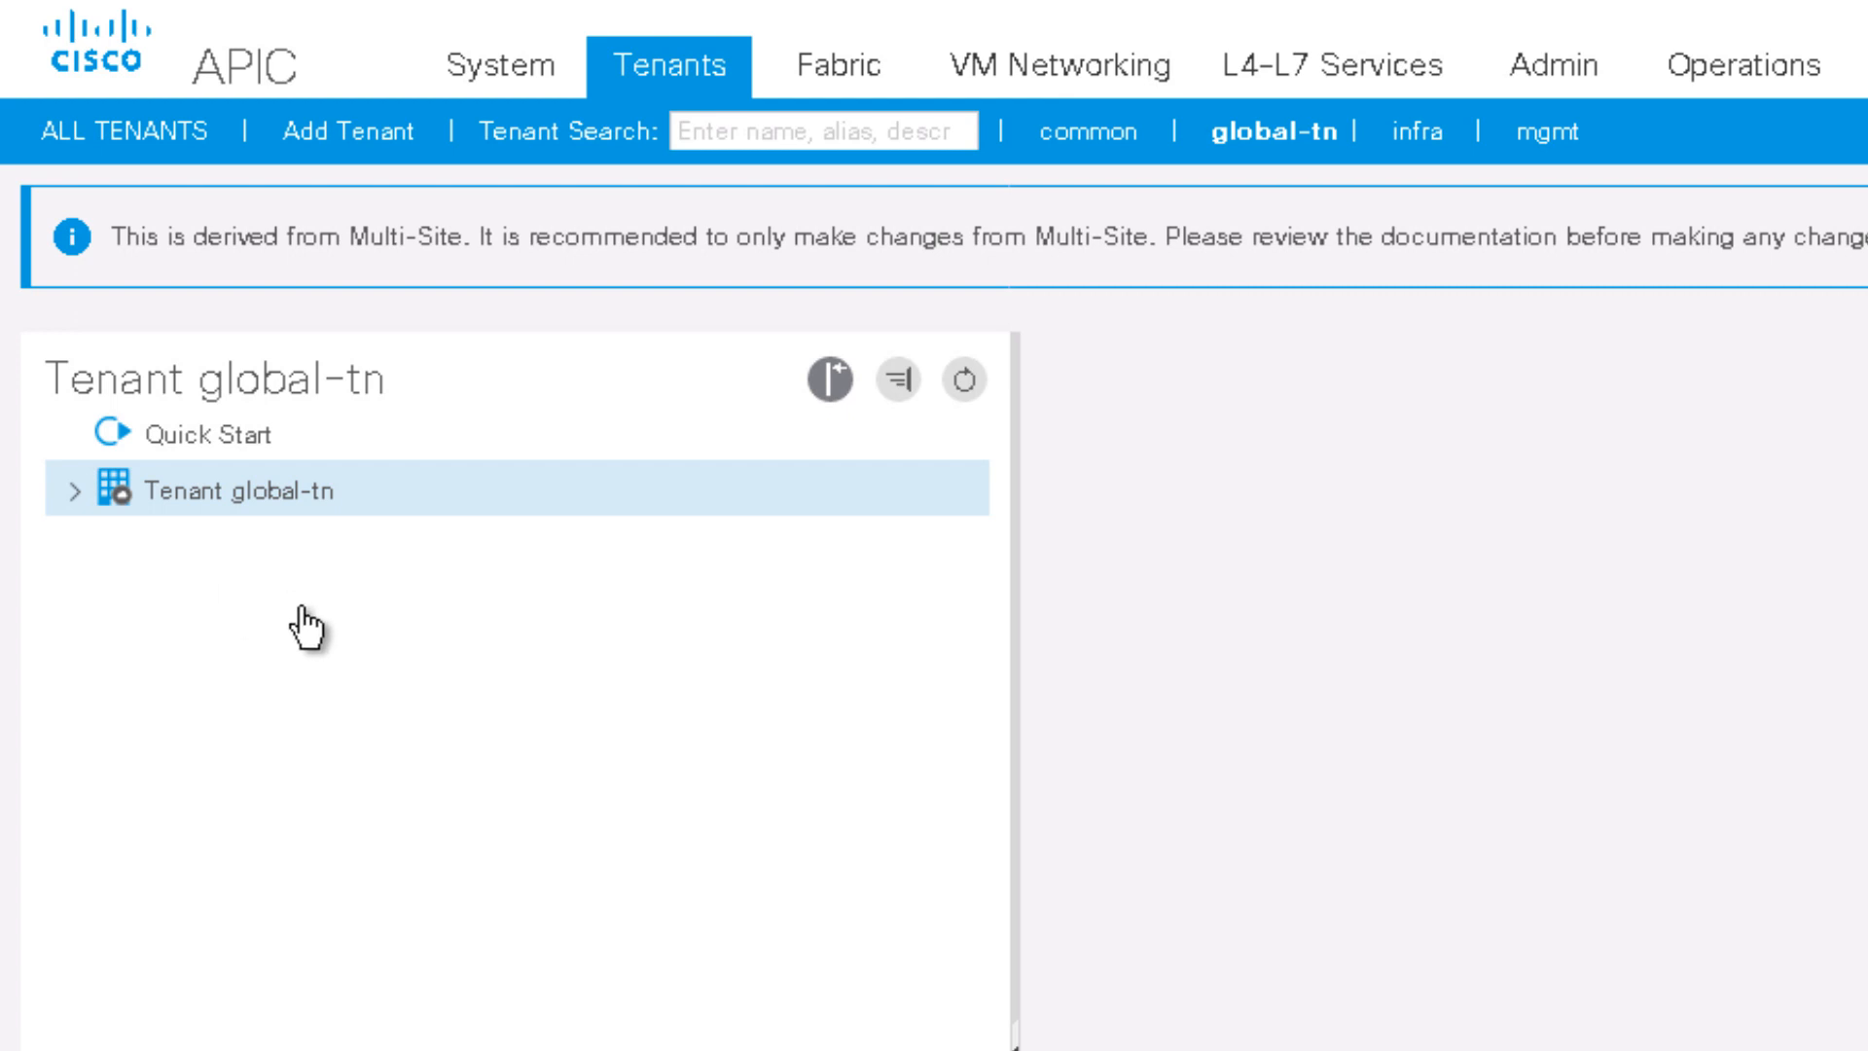
pyautogui.click(72, 491)
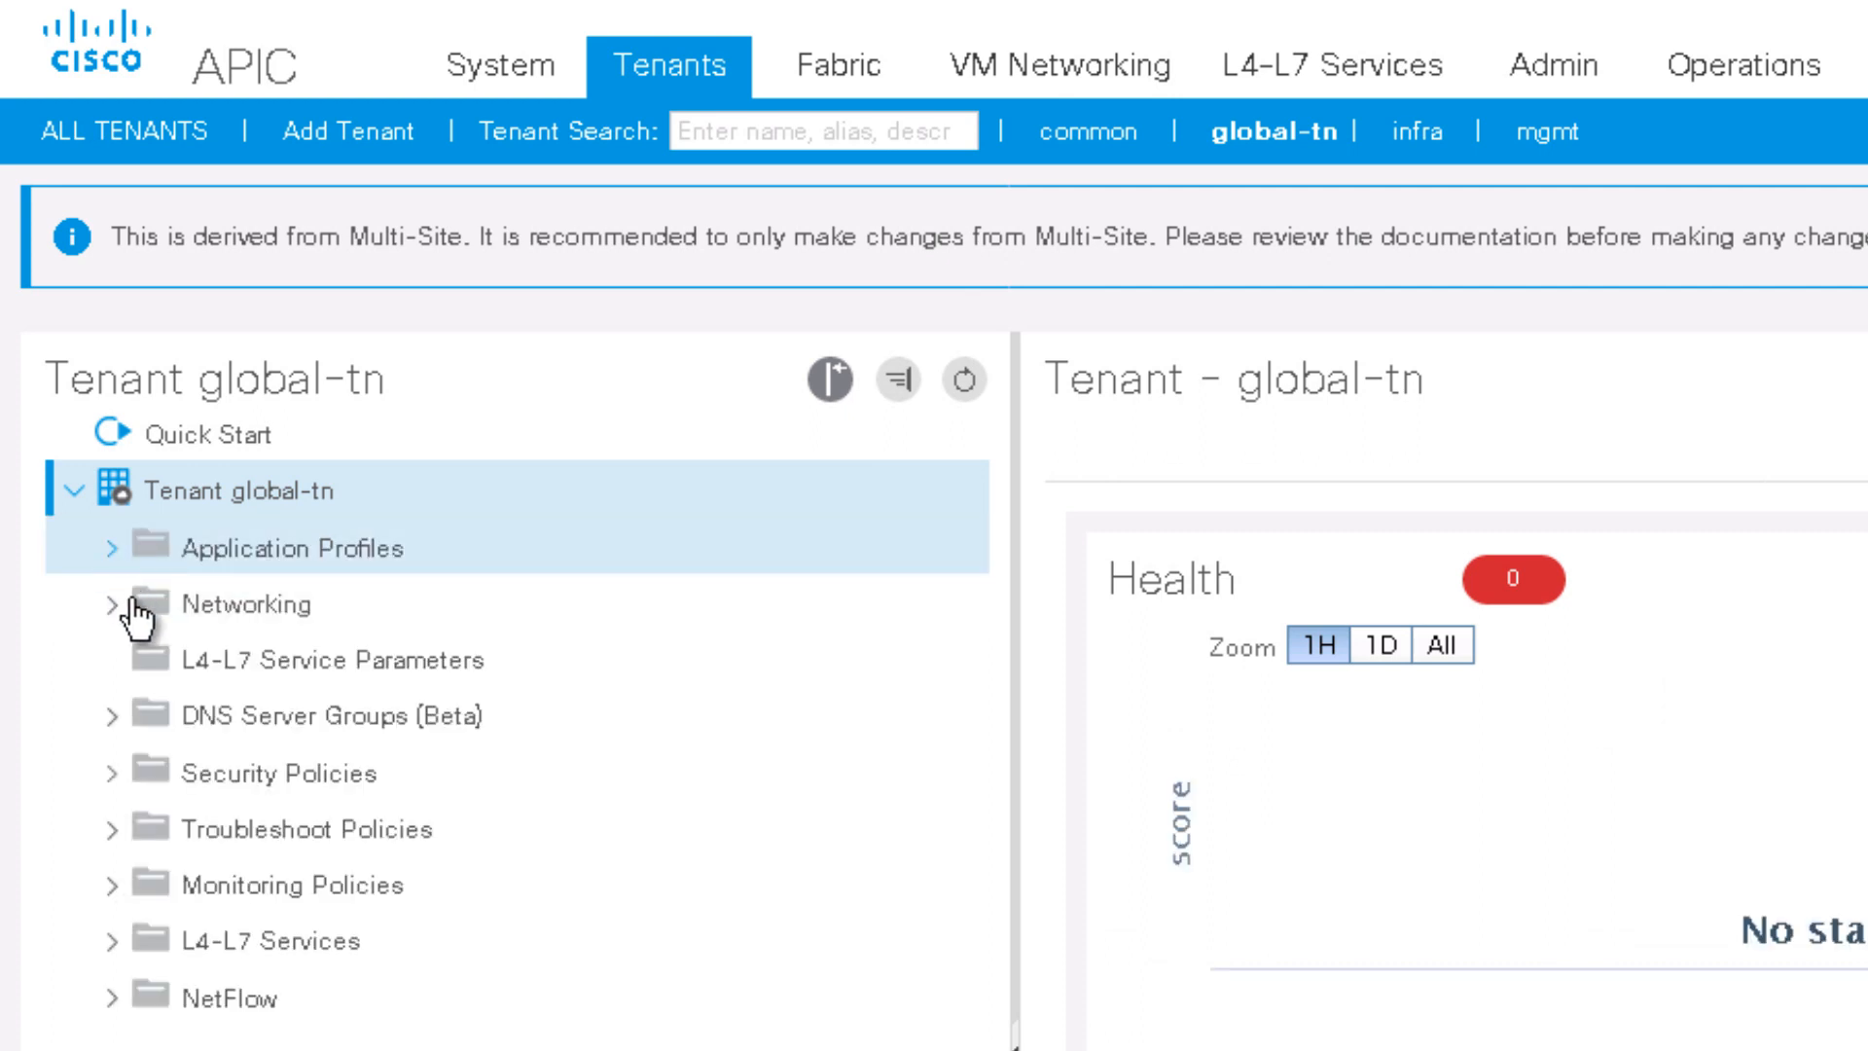
pyautogui.click(149, 607)
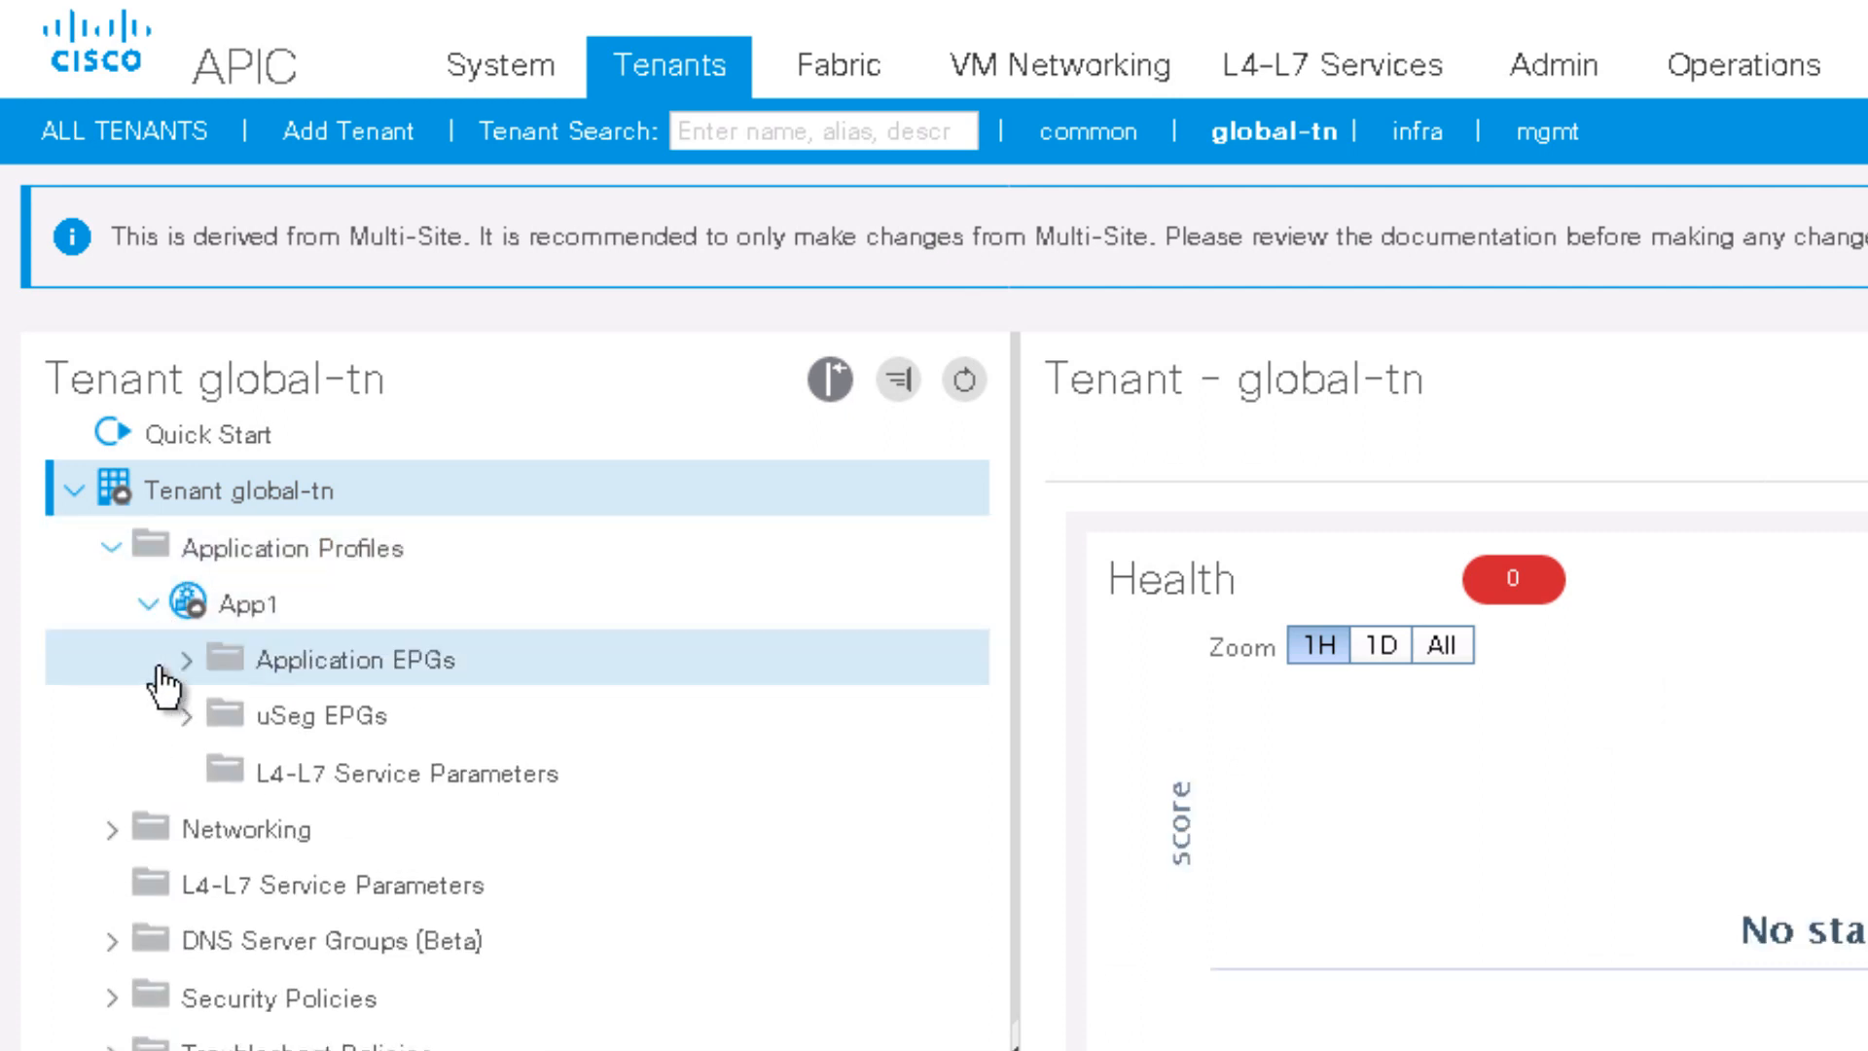
pyautogui.click(186, 660)
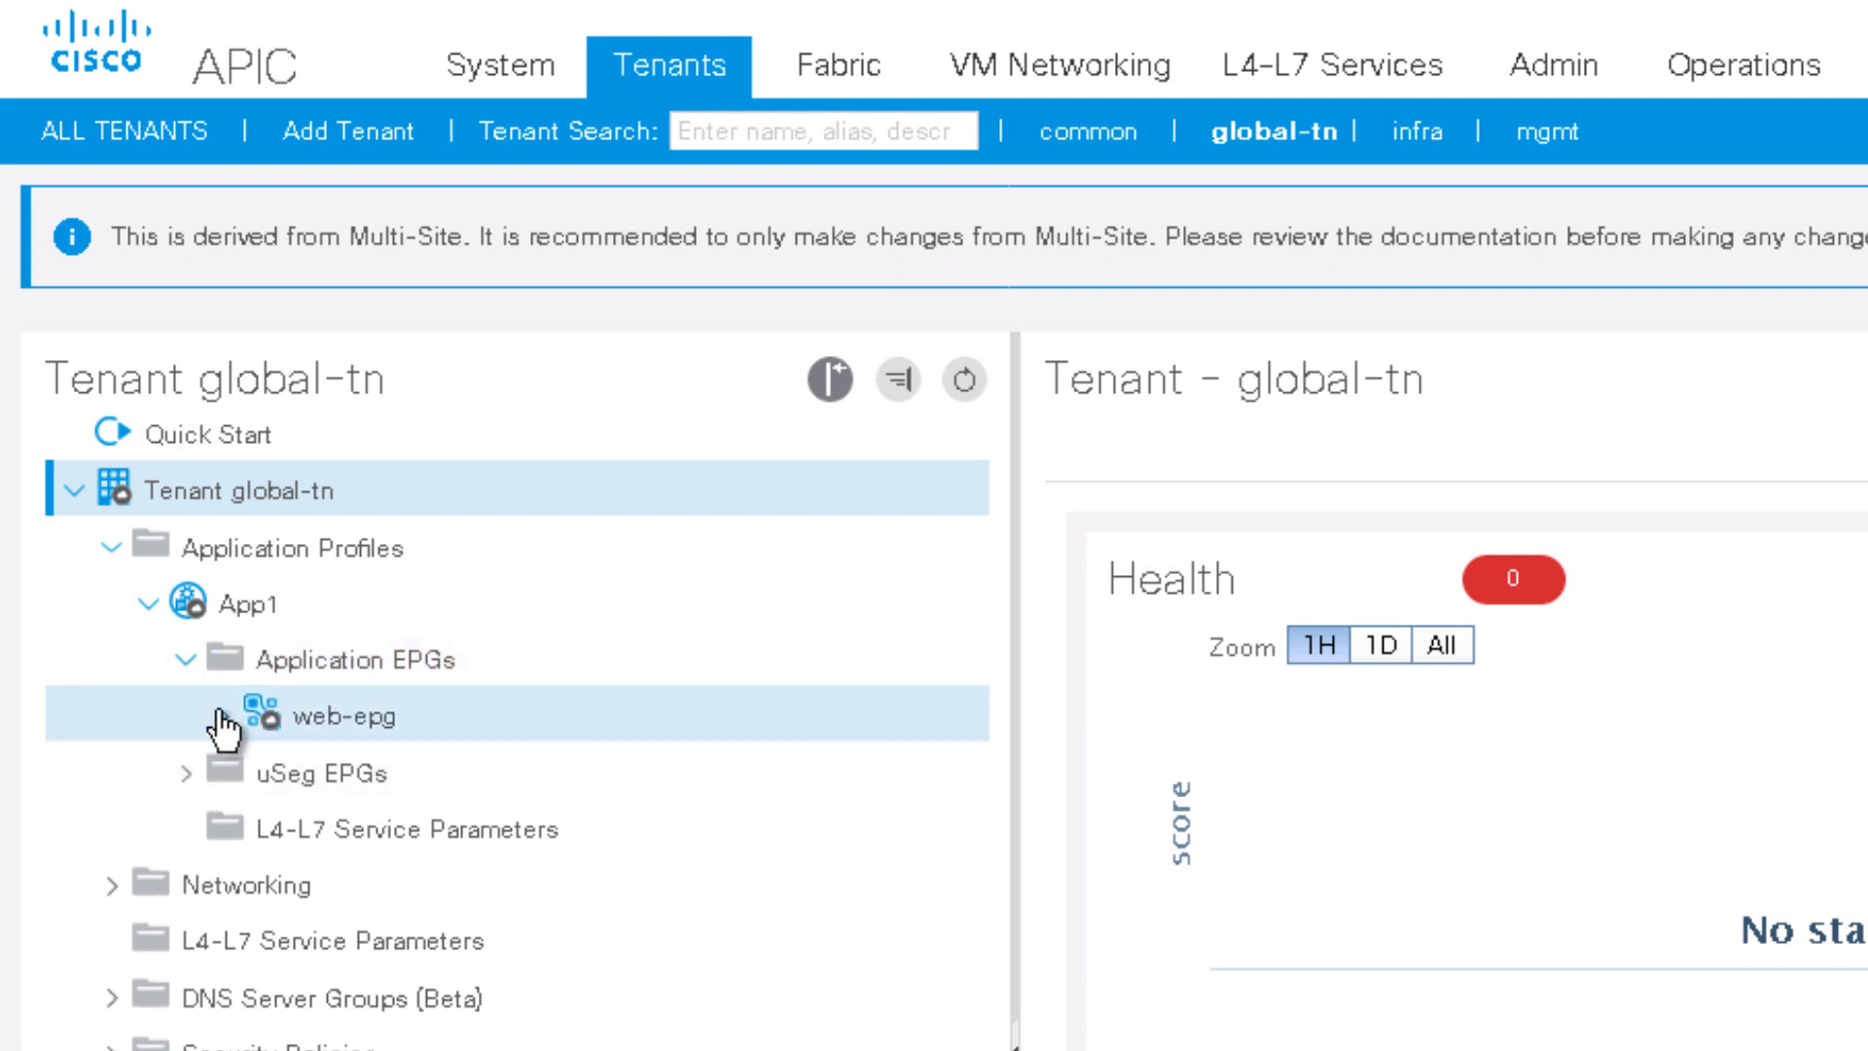
pyautogui.click(223, 720)
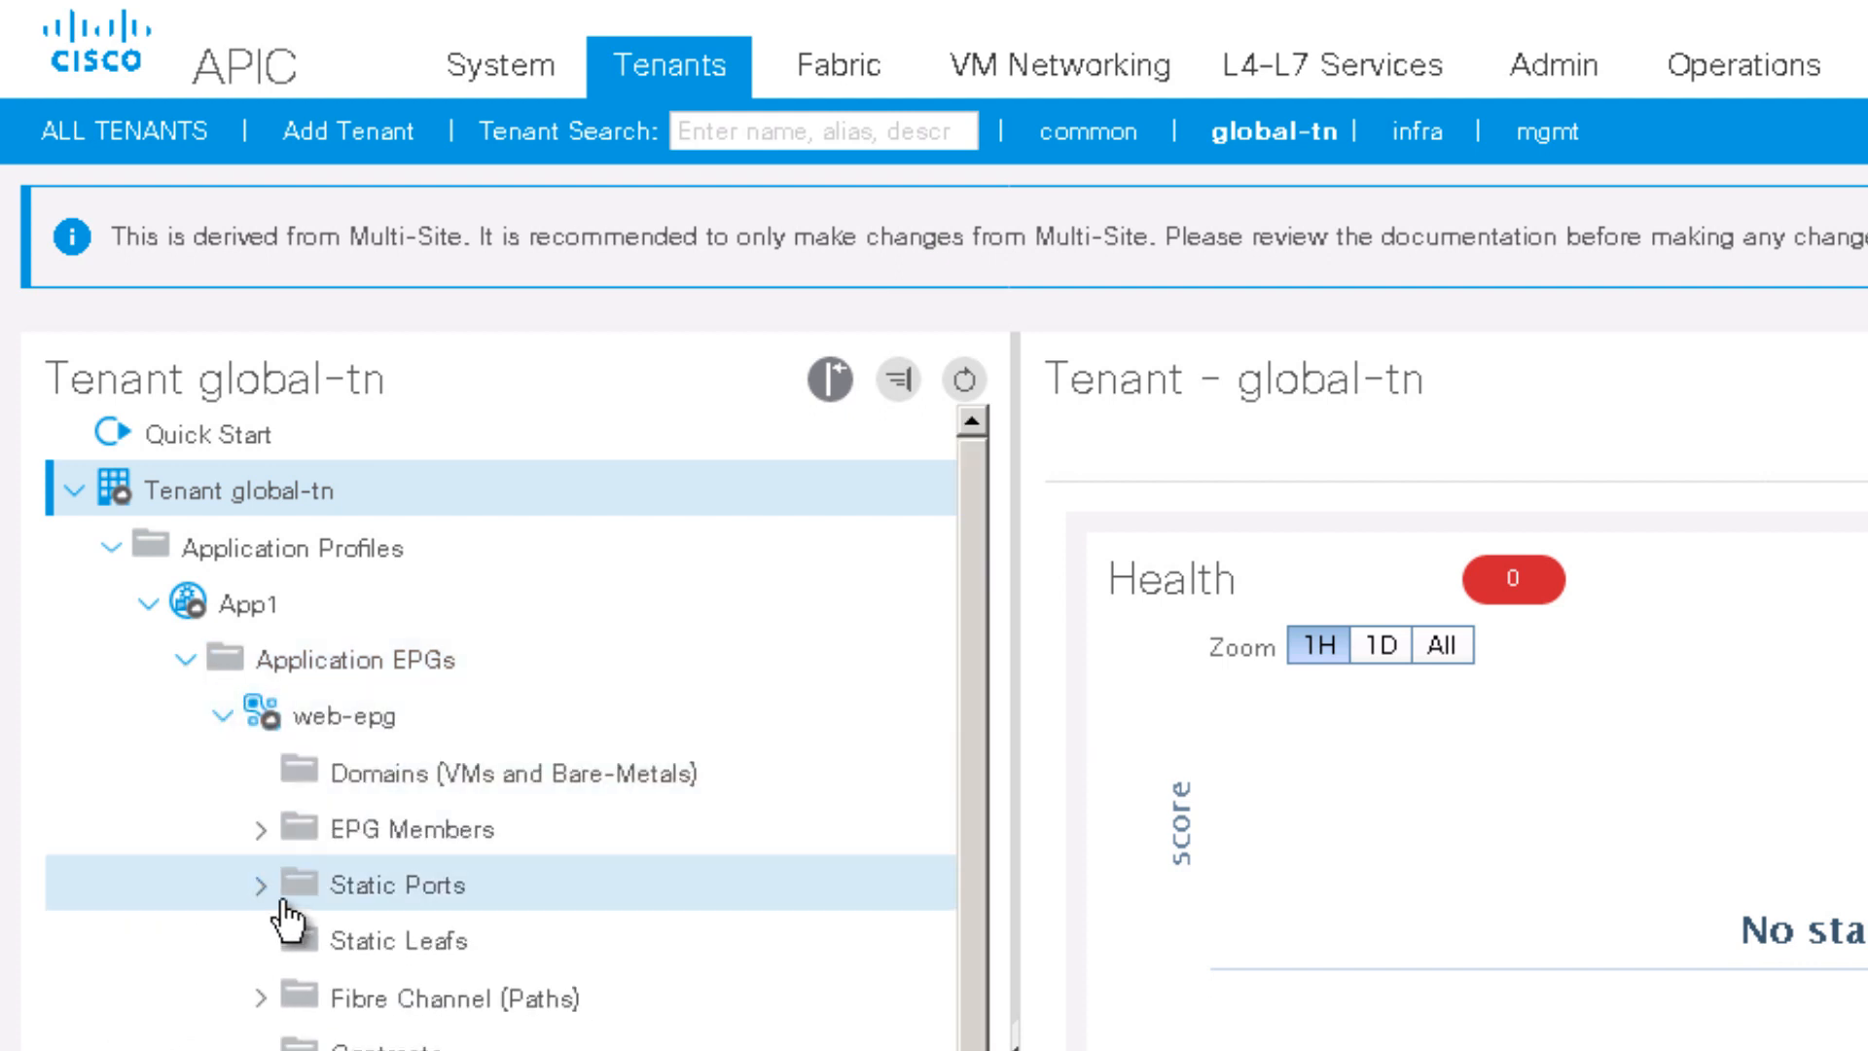
pyautogui.click(425, 778)
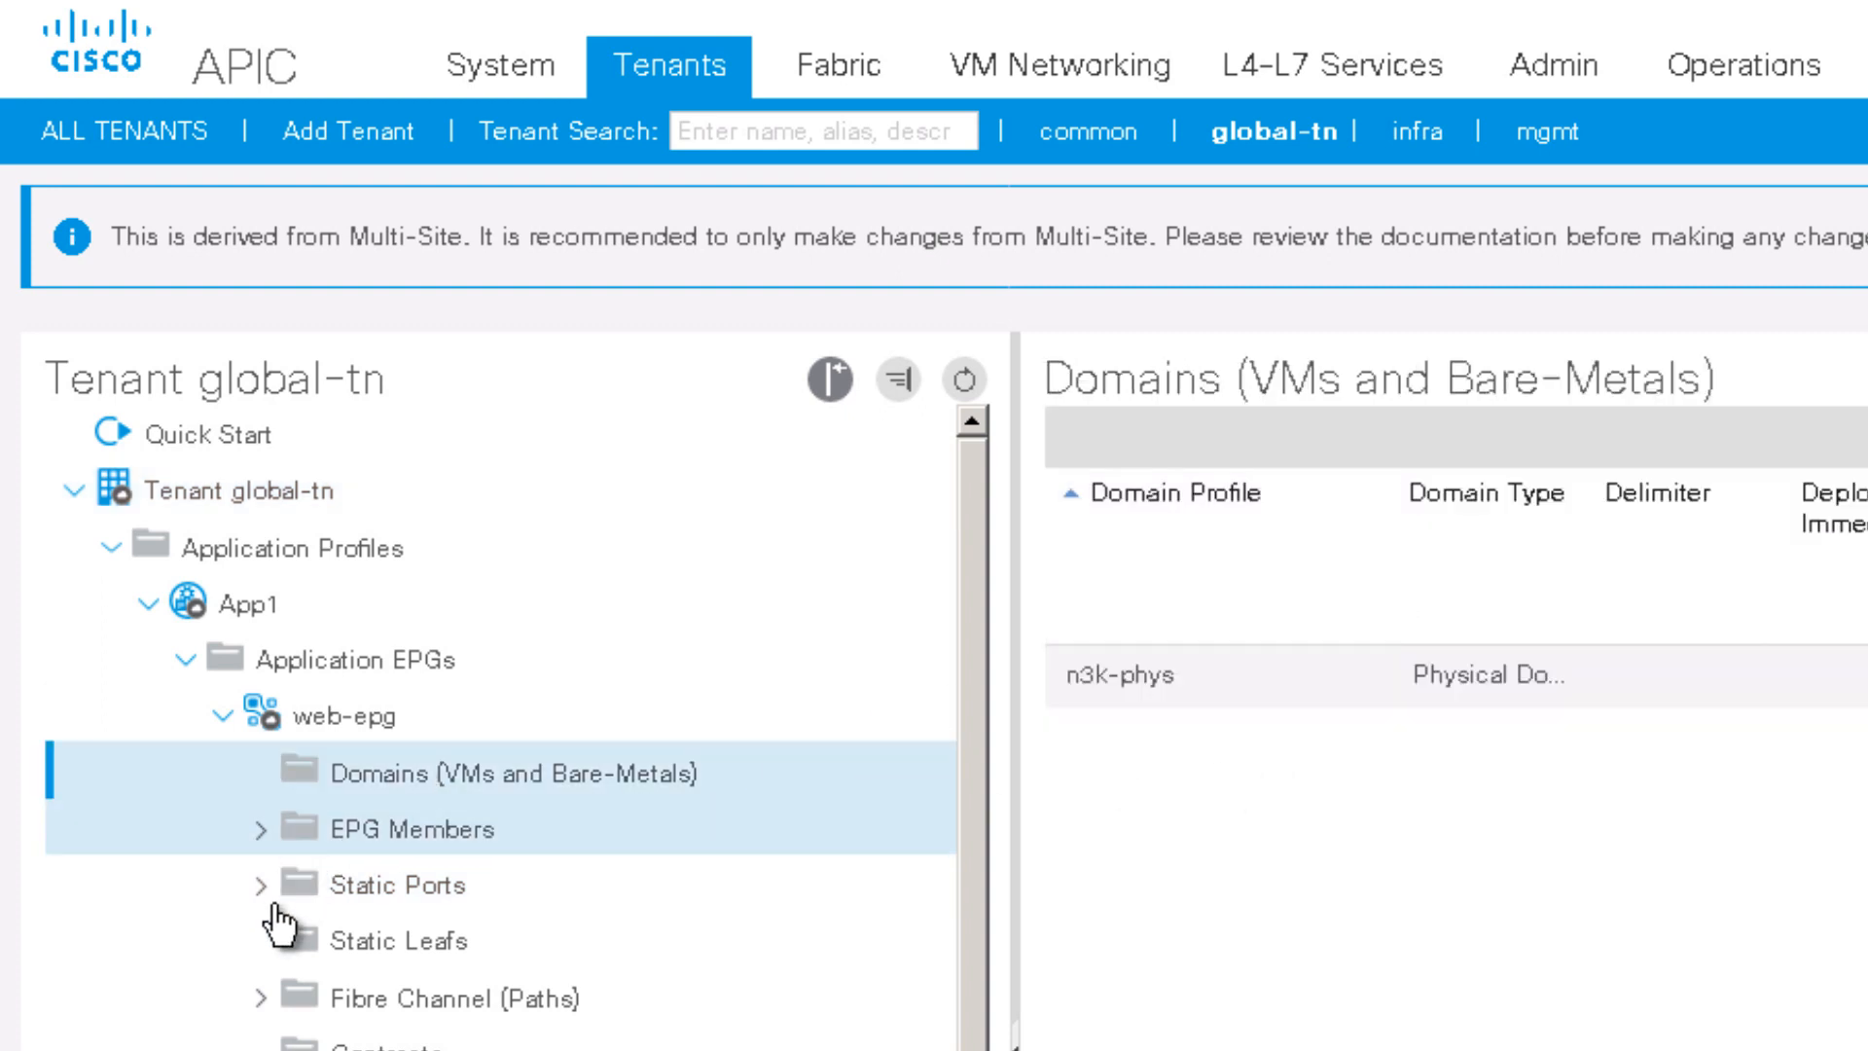
# Step: Verify static port Pod-1/Node-102/eth1/25 uses VLAN 50, then go to the Fabric inventory
pyautogui.click(261, 886)
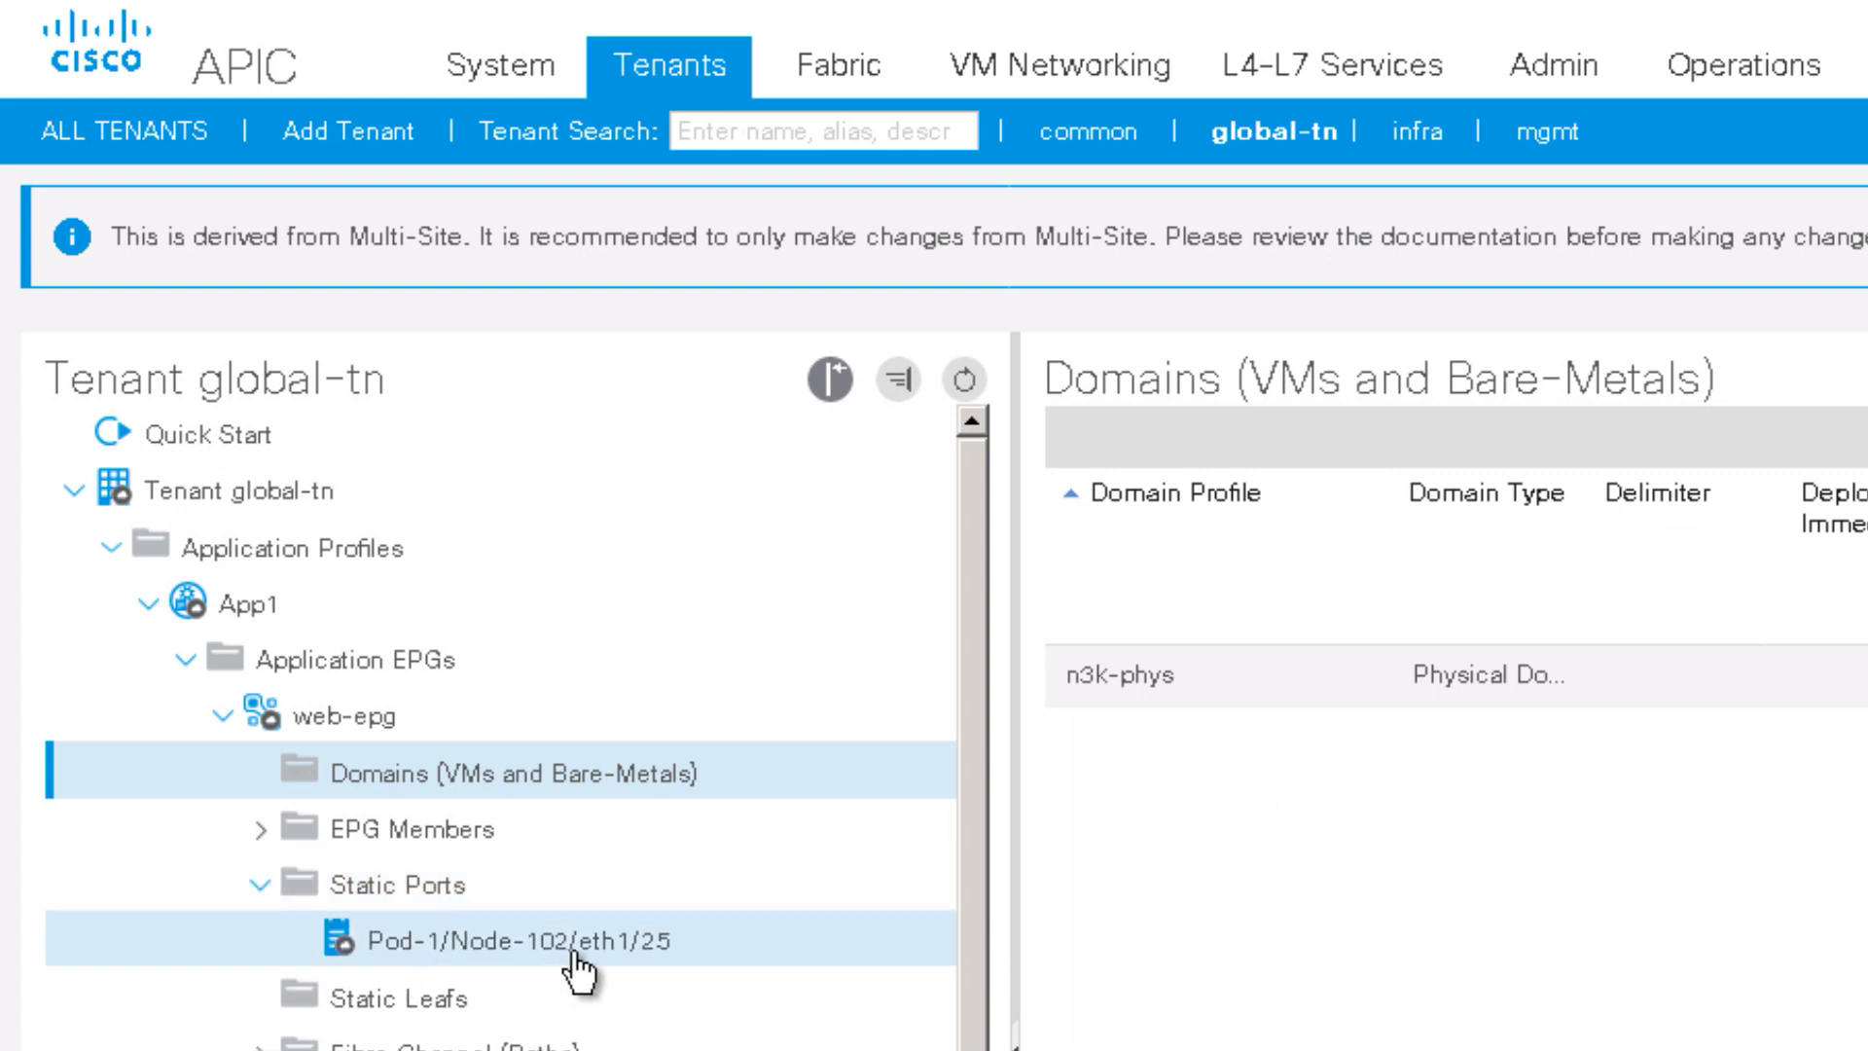
pyautogui.click(615, 953)
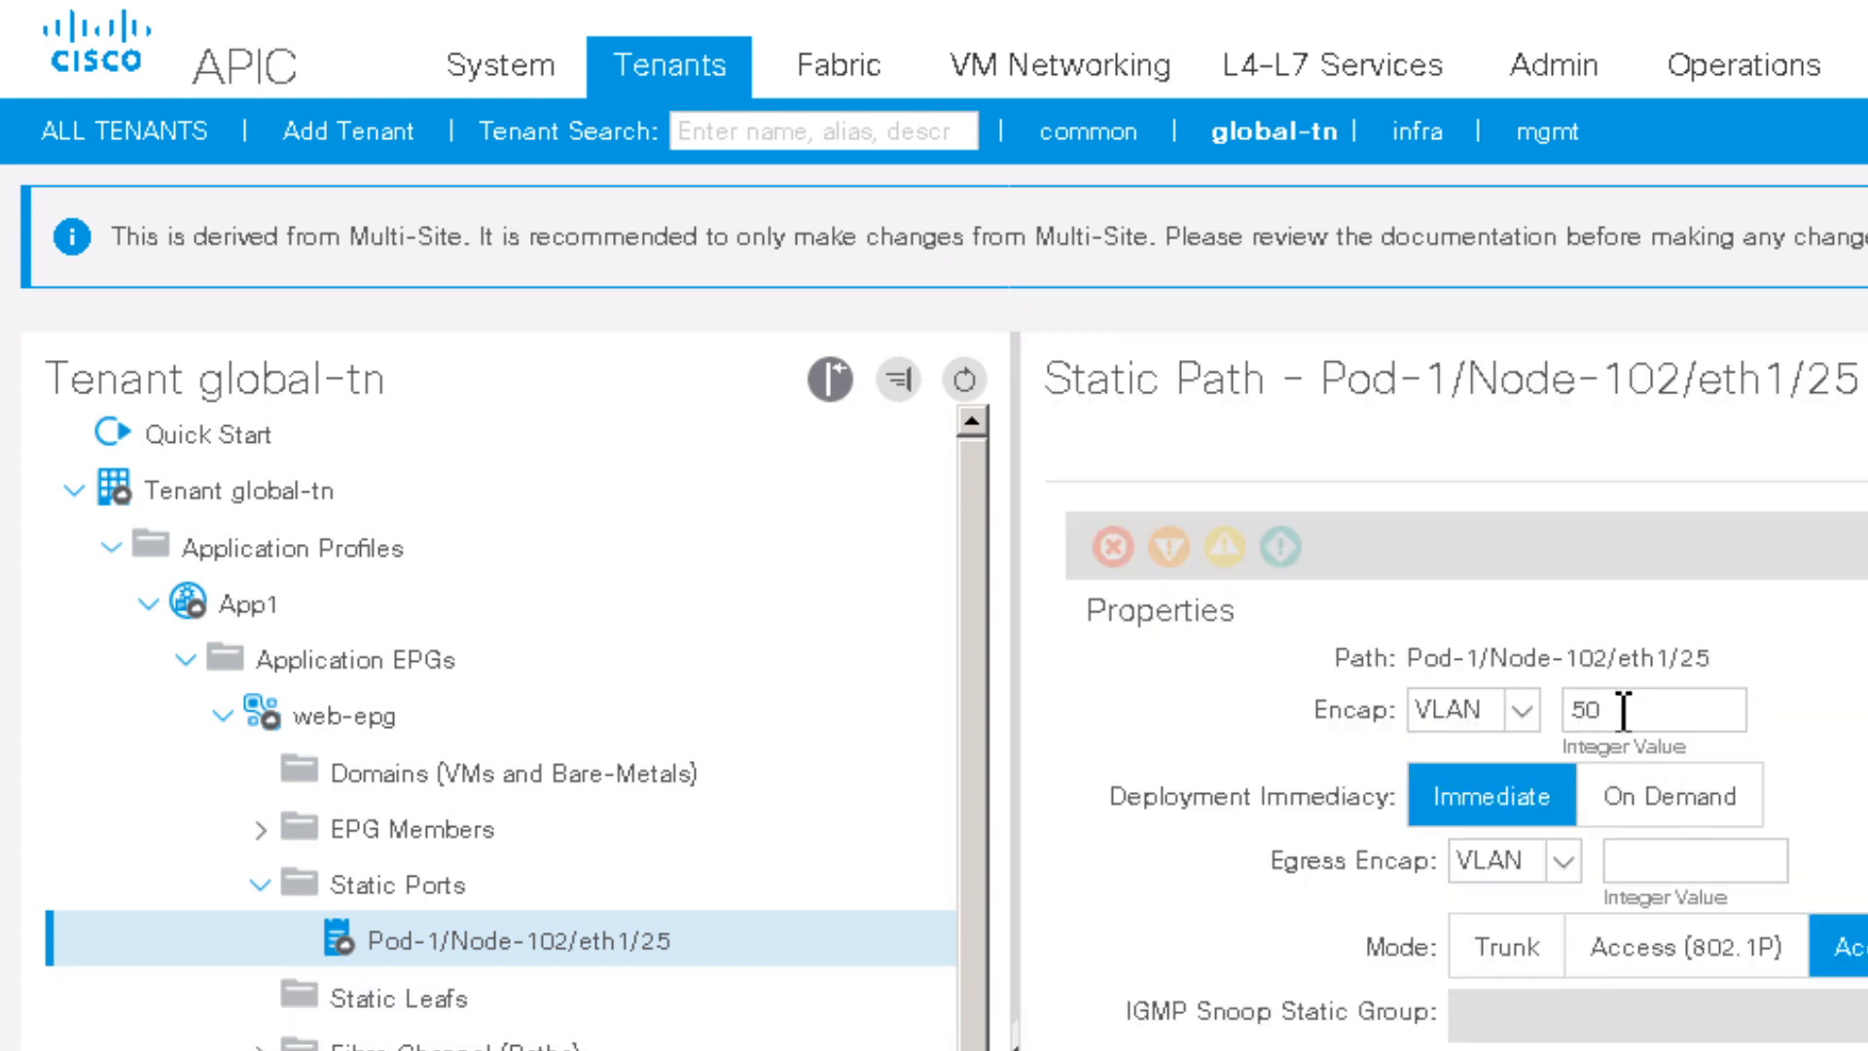
pyautogui.doubleClick(1547, 722)
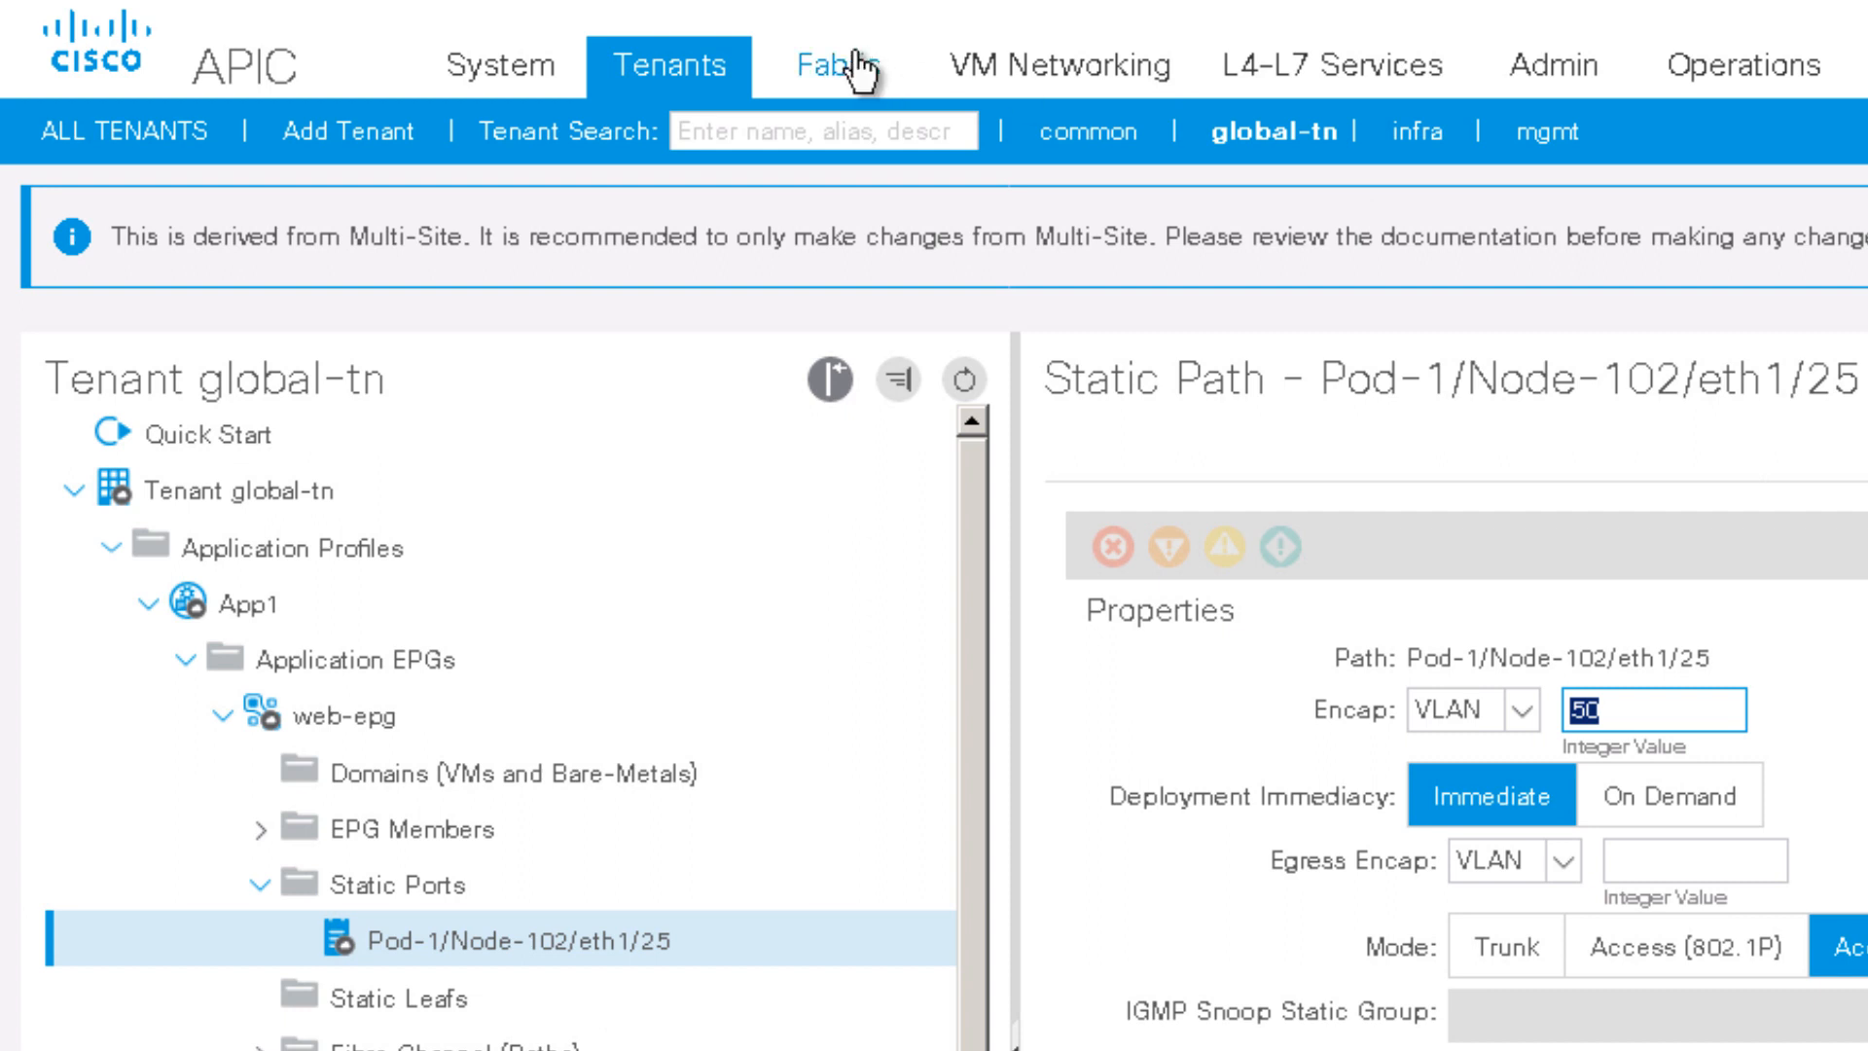
pyautogui.click(827, 82)
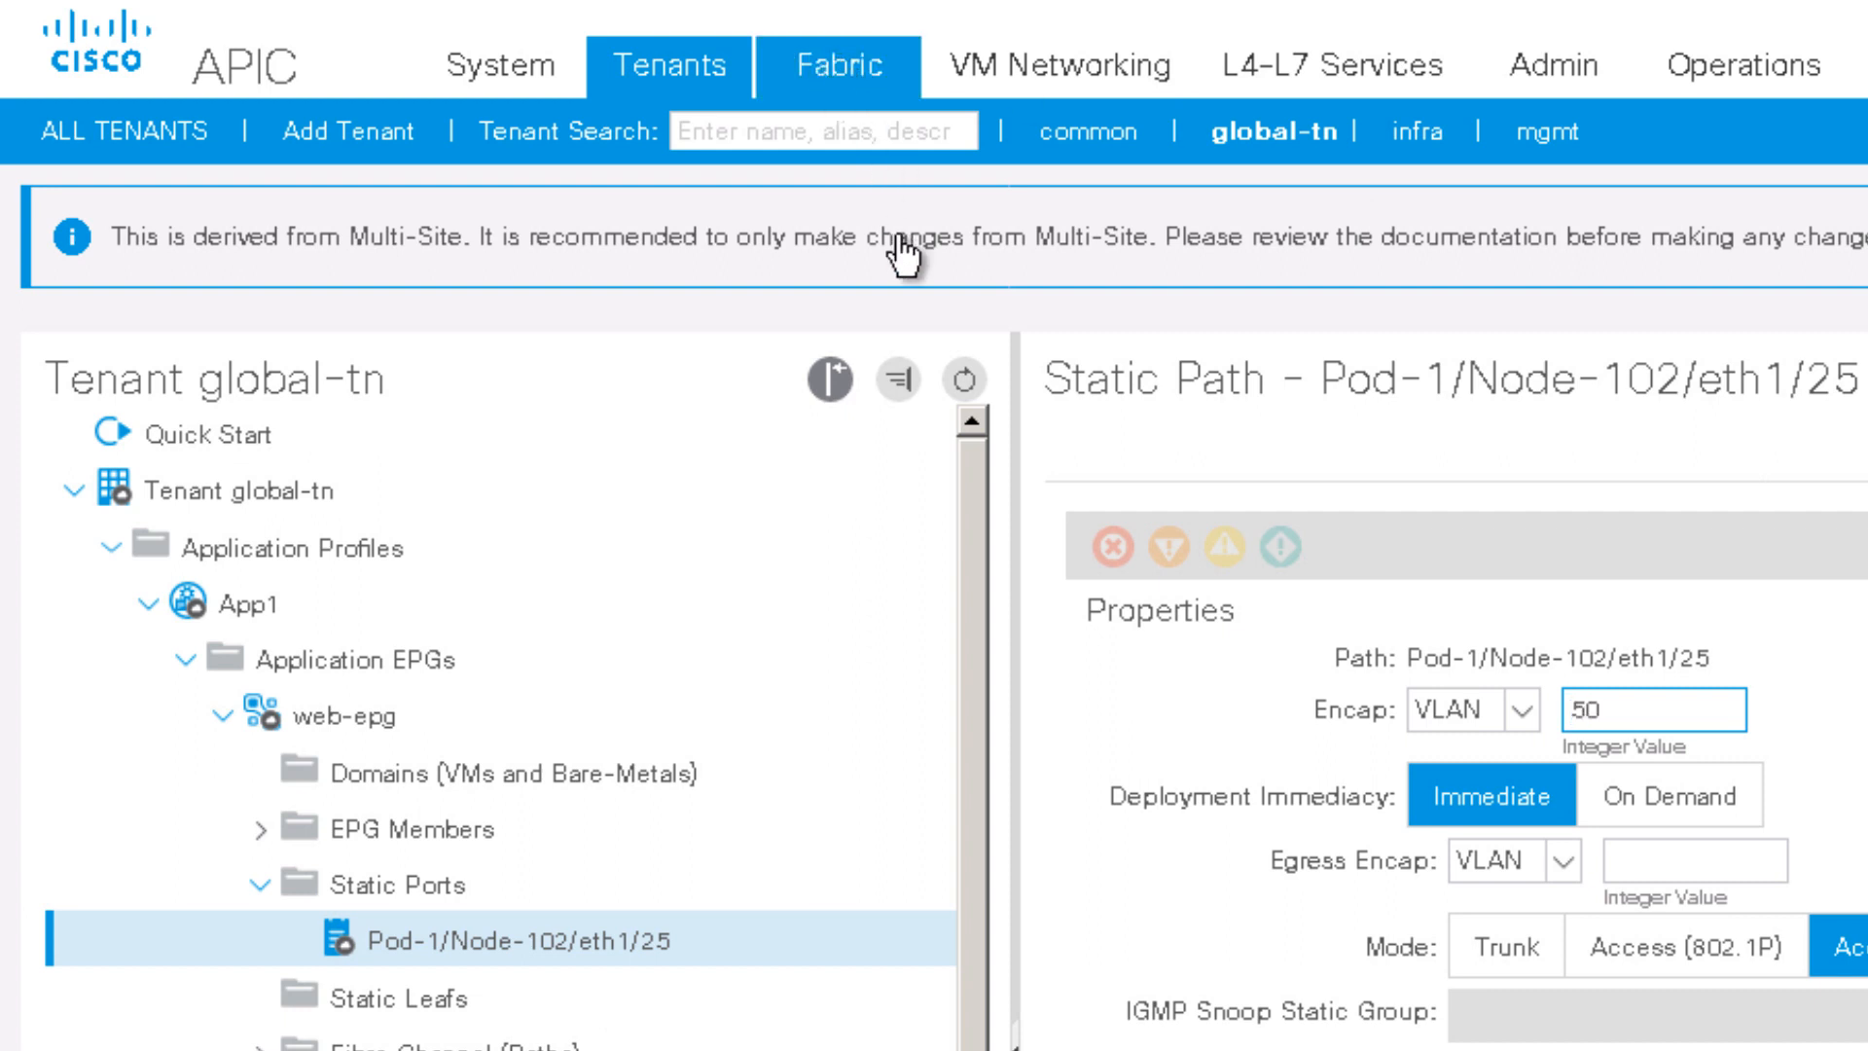
pyautogui.click(834, 74)
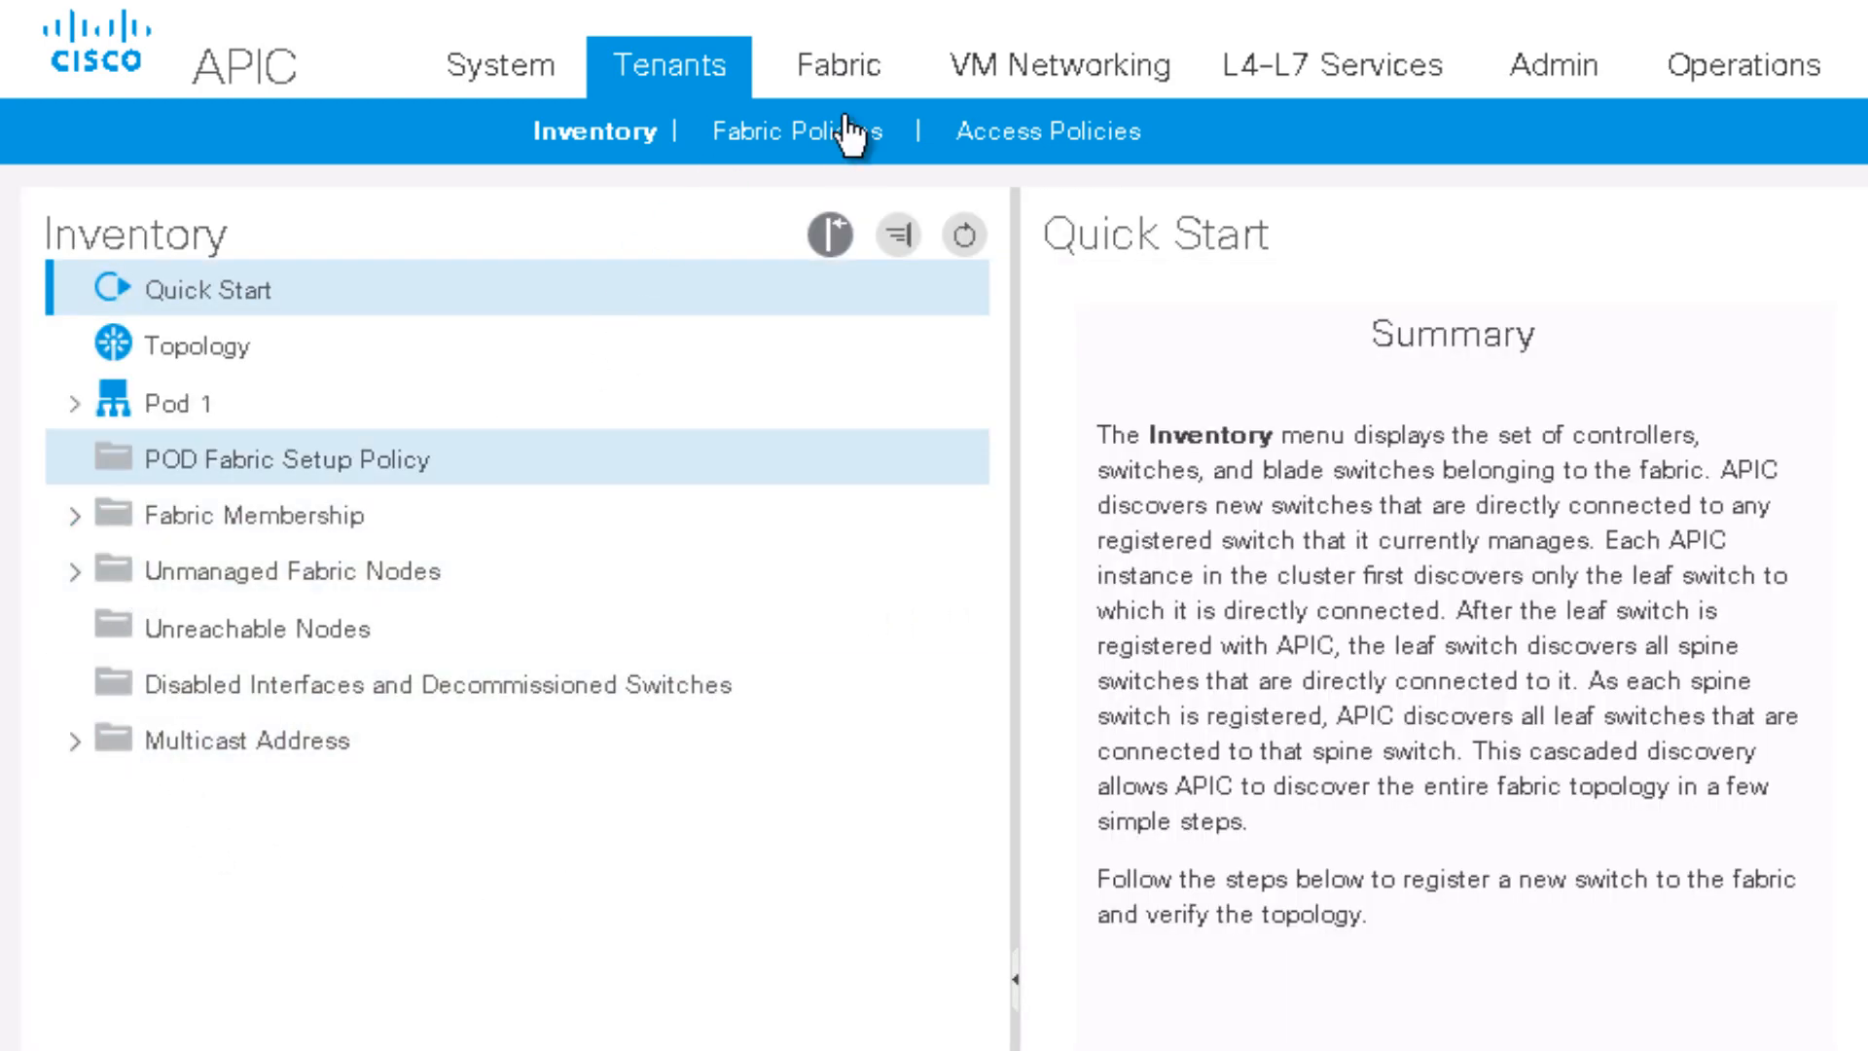
# Step: Inspect the n3k-phys physical domain and its n3k-vlans VLAN pool in Access Policies
pyautogui.click(1009, 136)
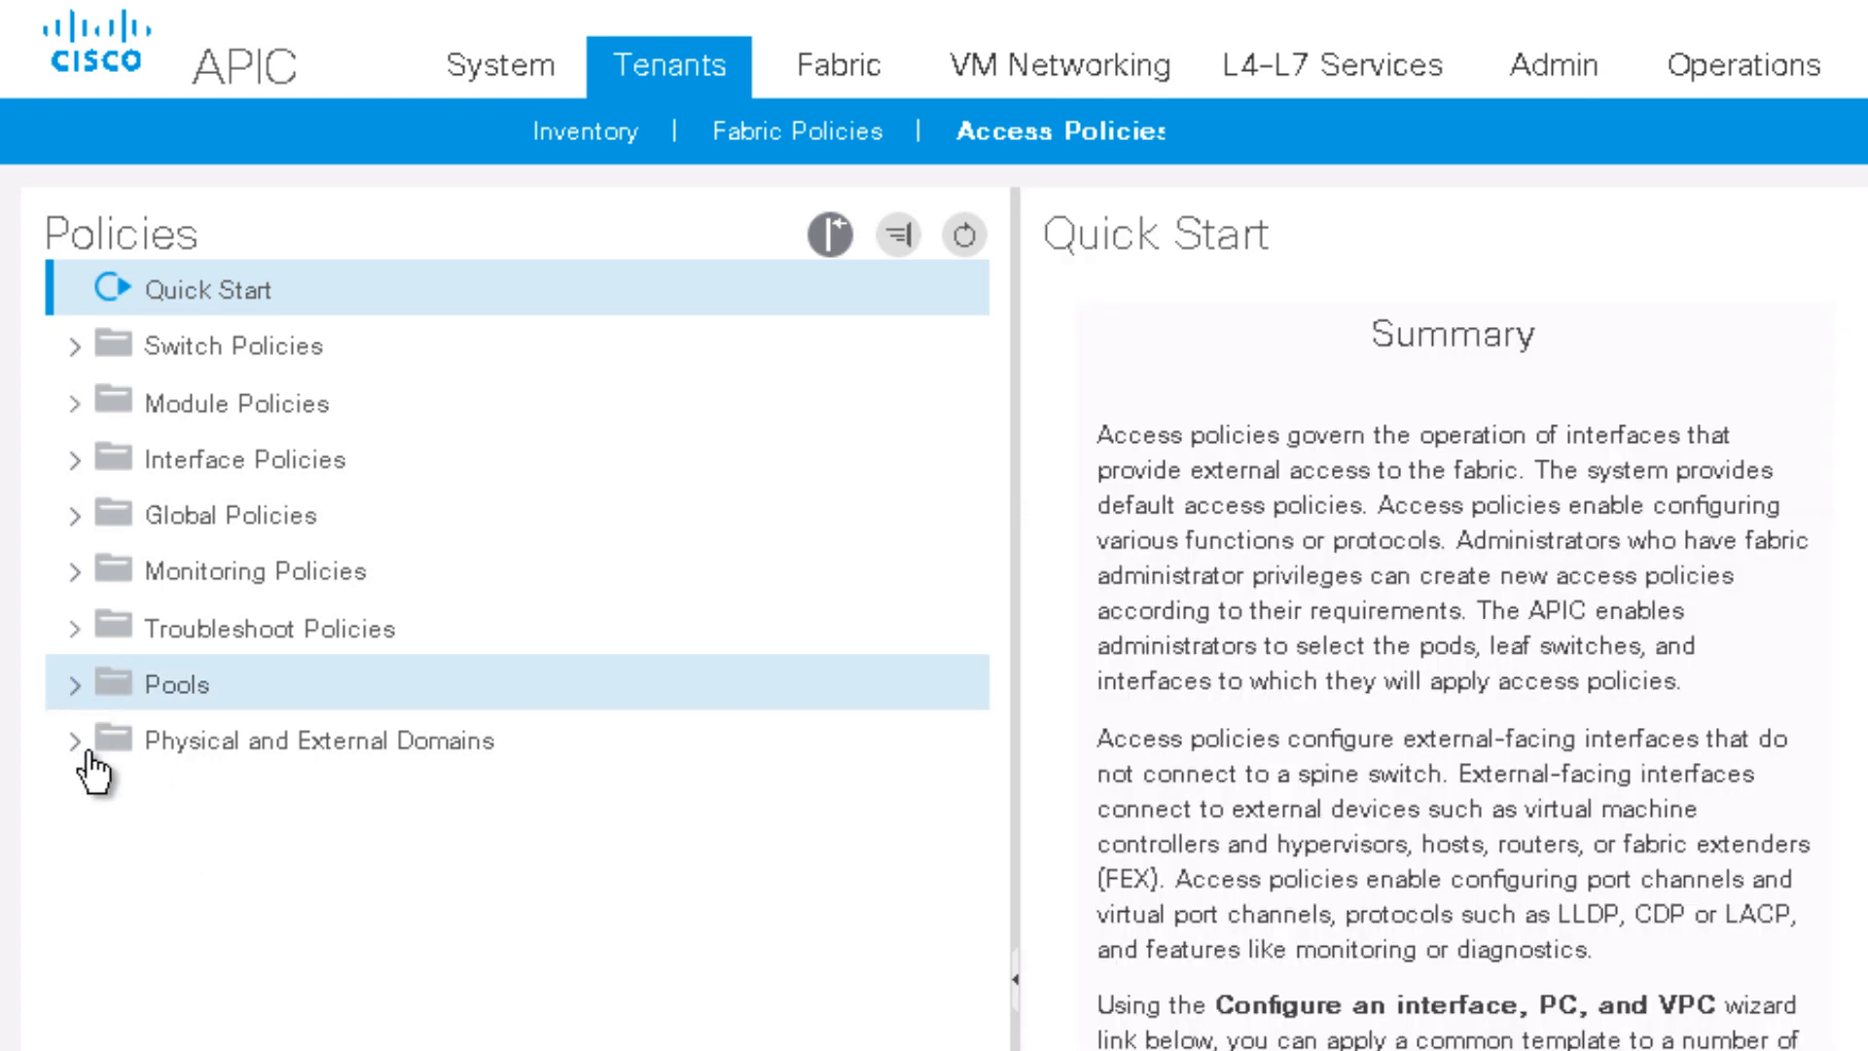
pyautogui.click(82, 746)
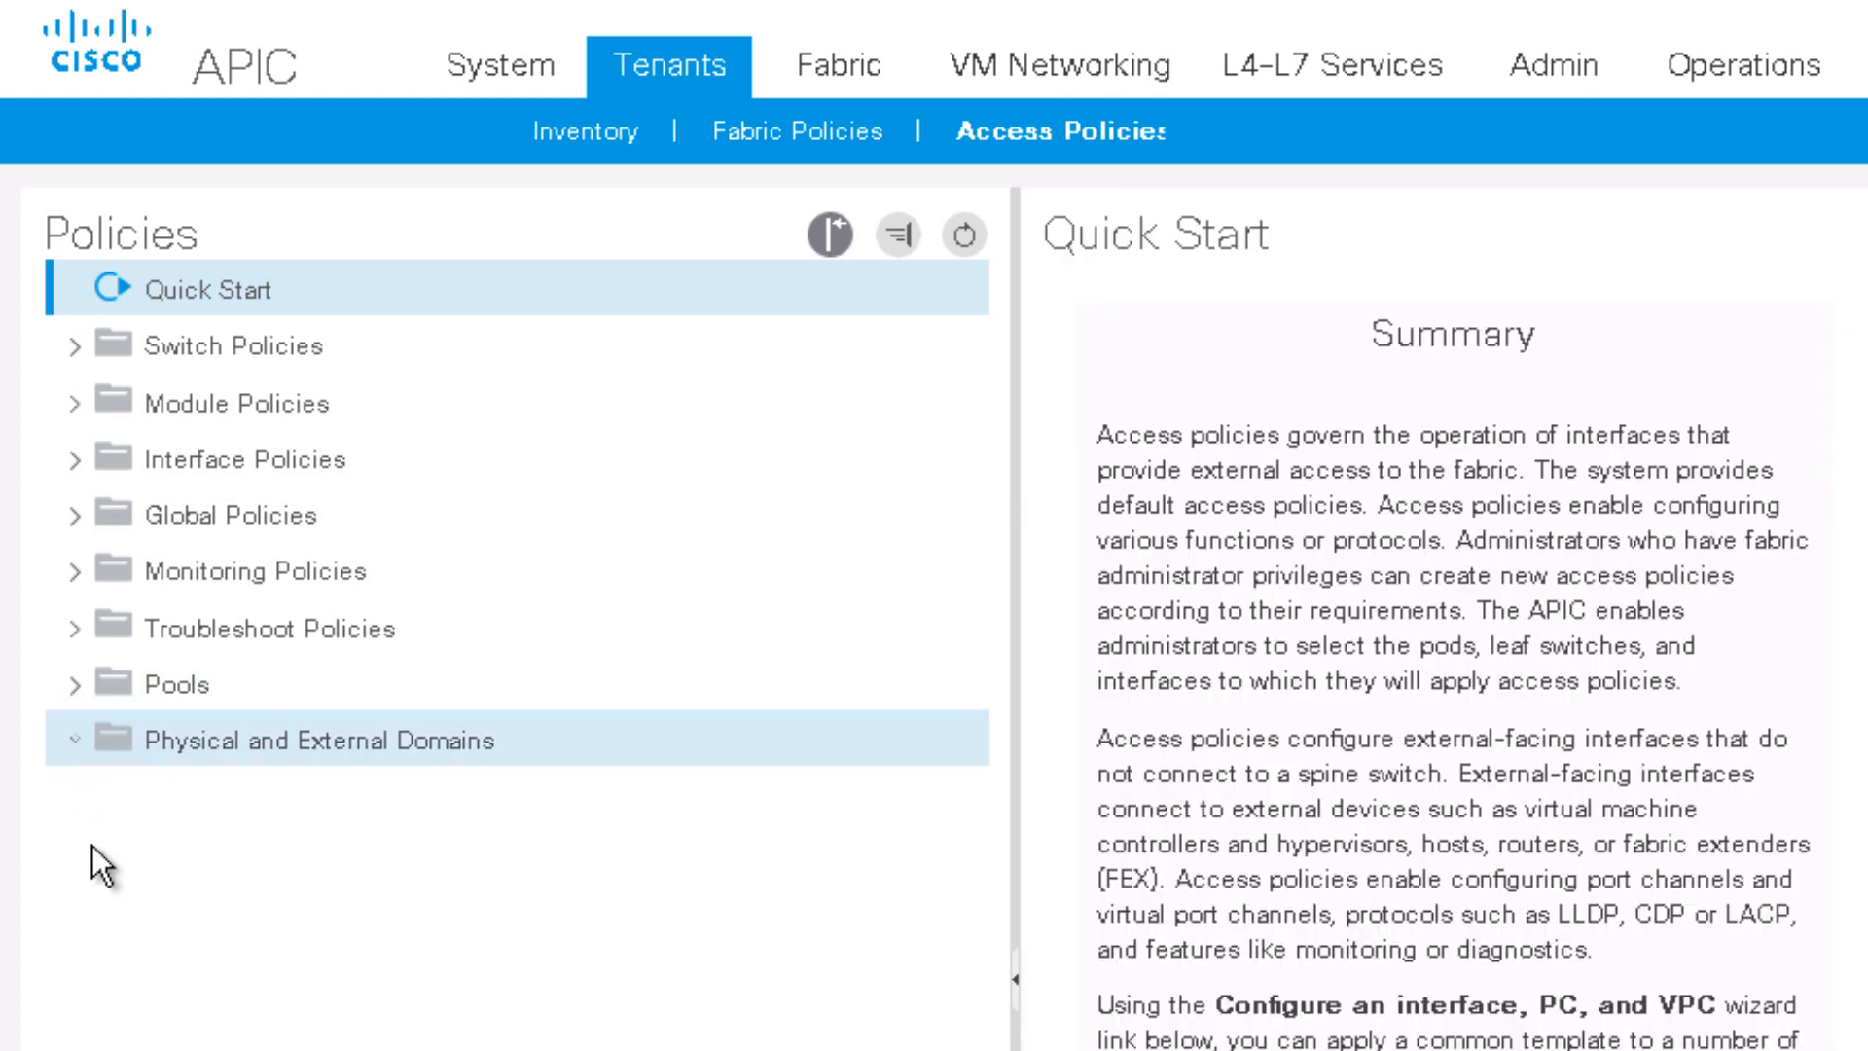
pyautogui.click(111, 800)
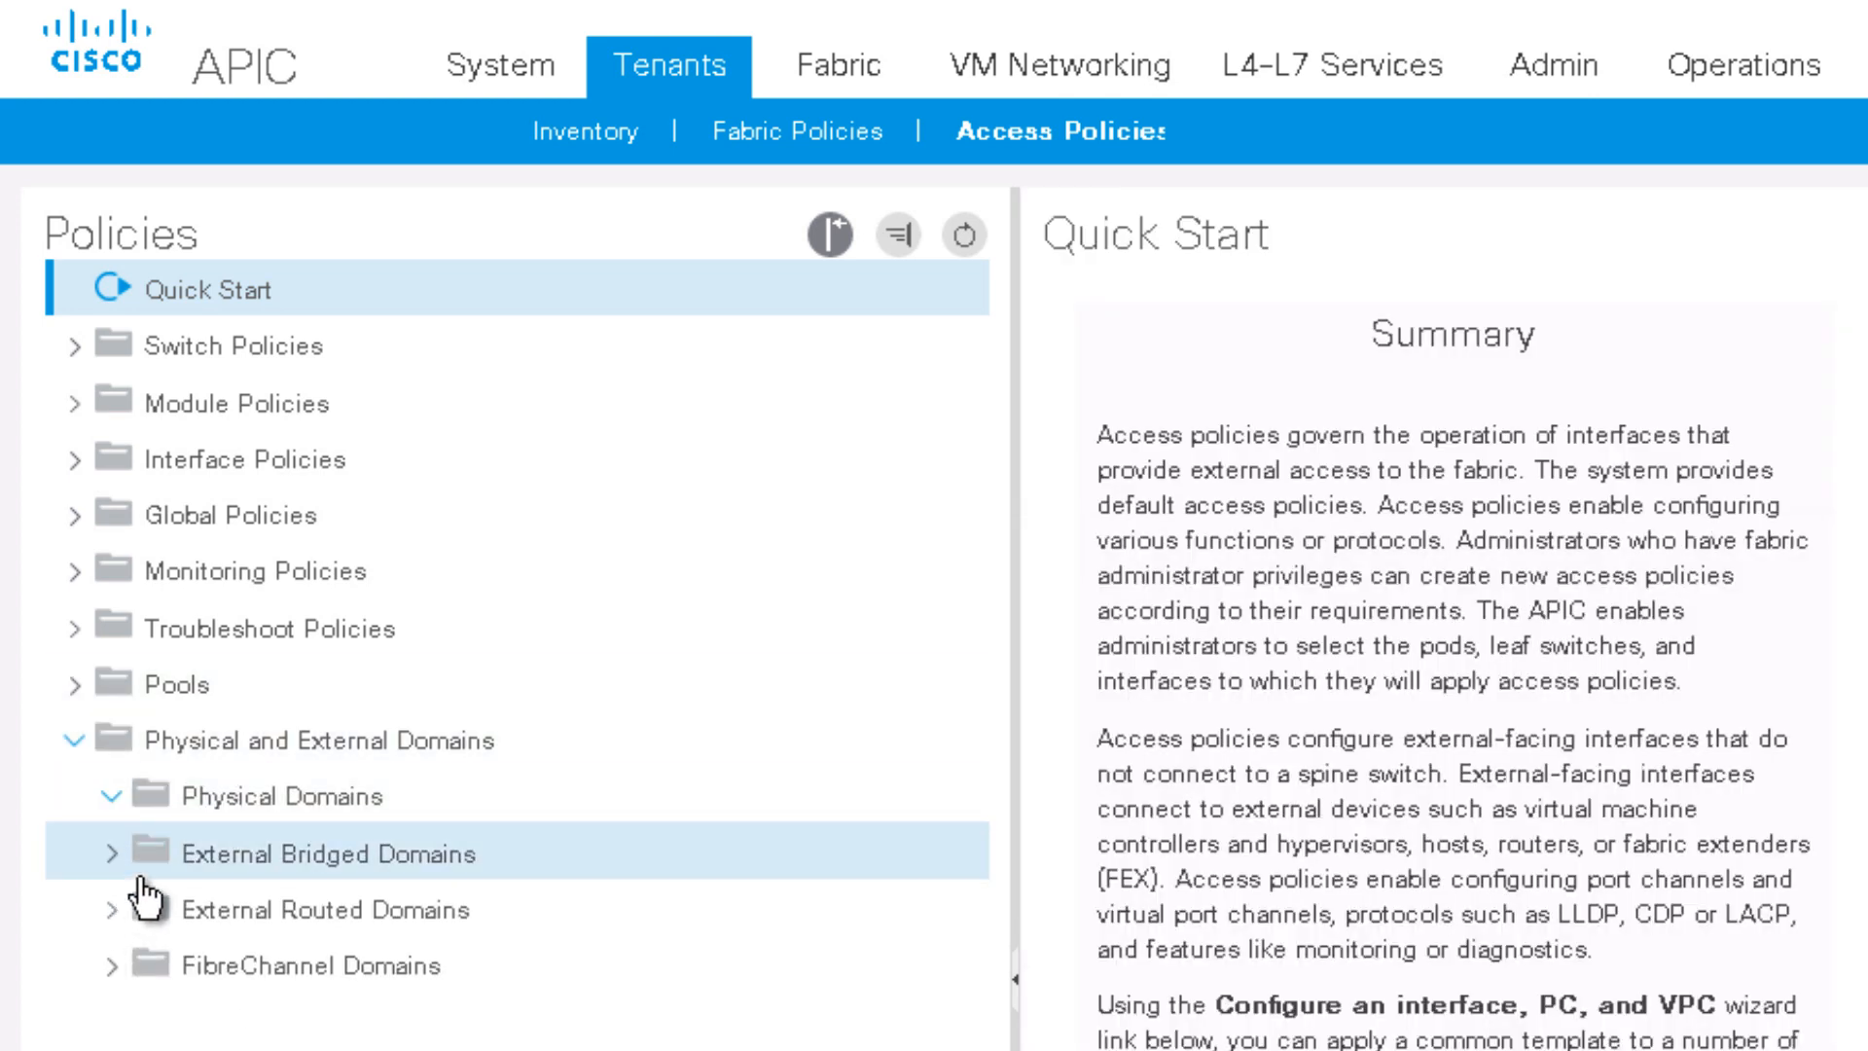
pyautogui.click(292, 856)
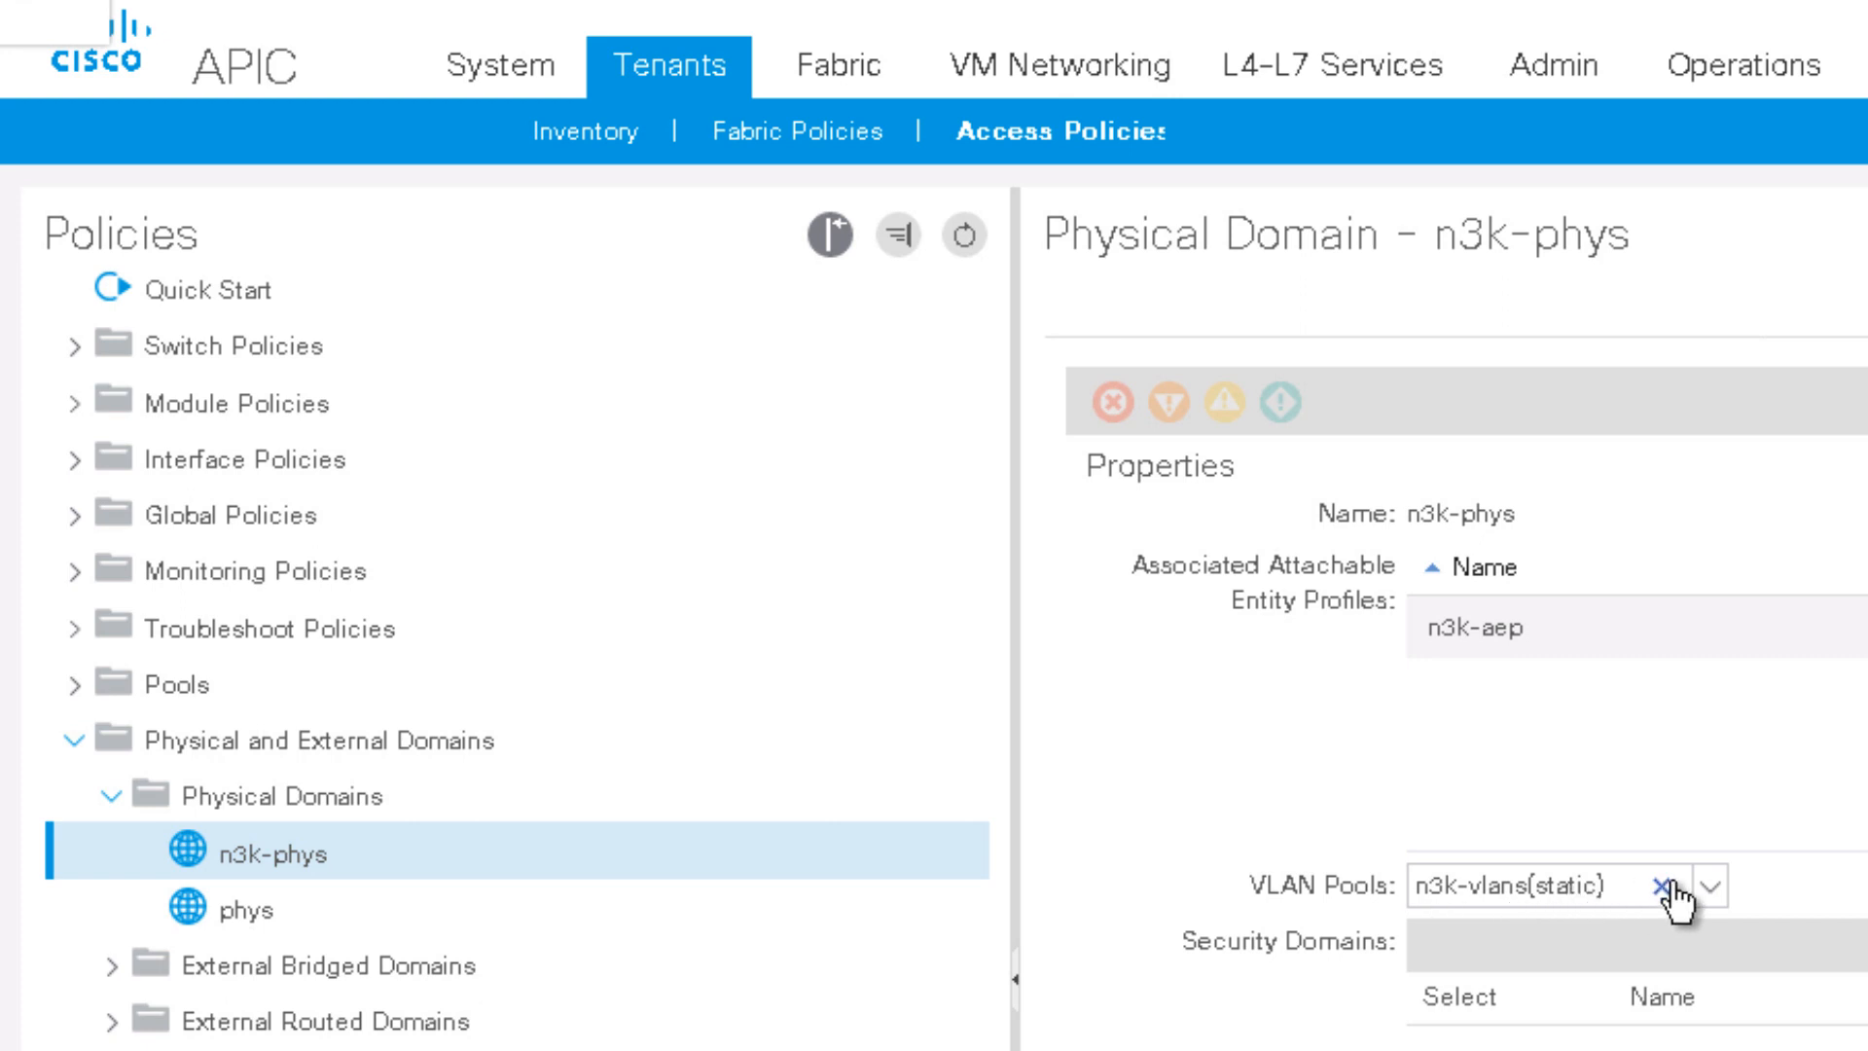
pyautogui.click(1711, 885)
pyautogui.click(1764, 883)
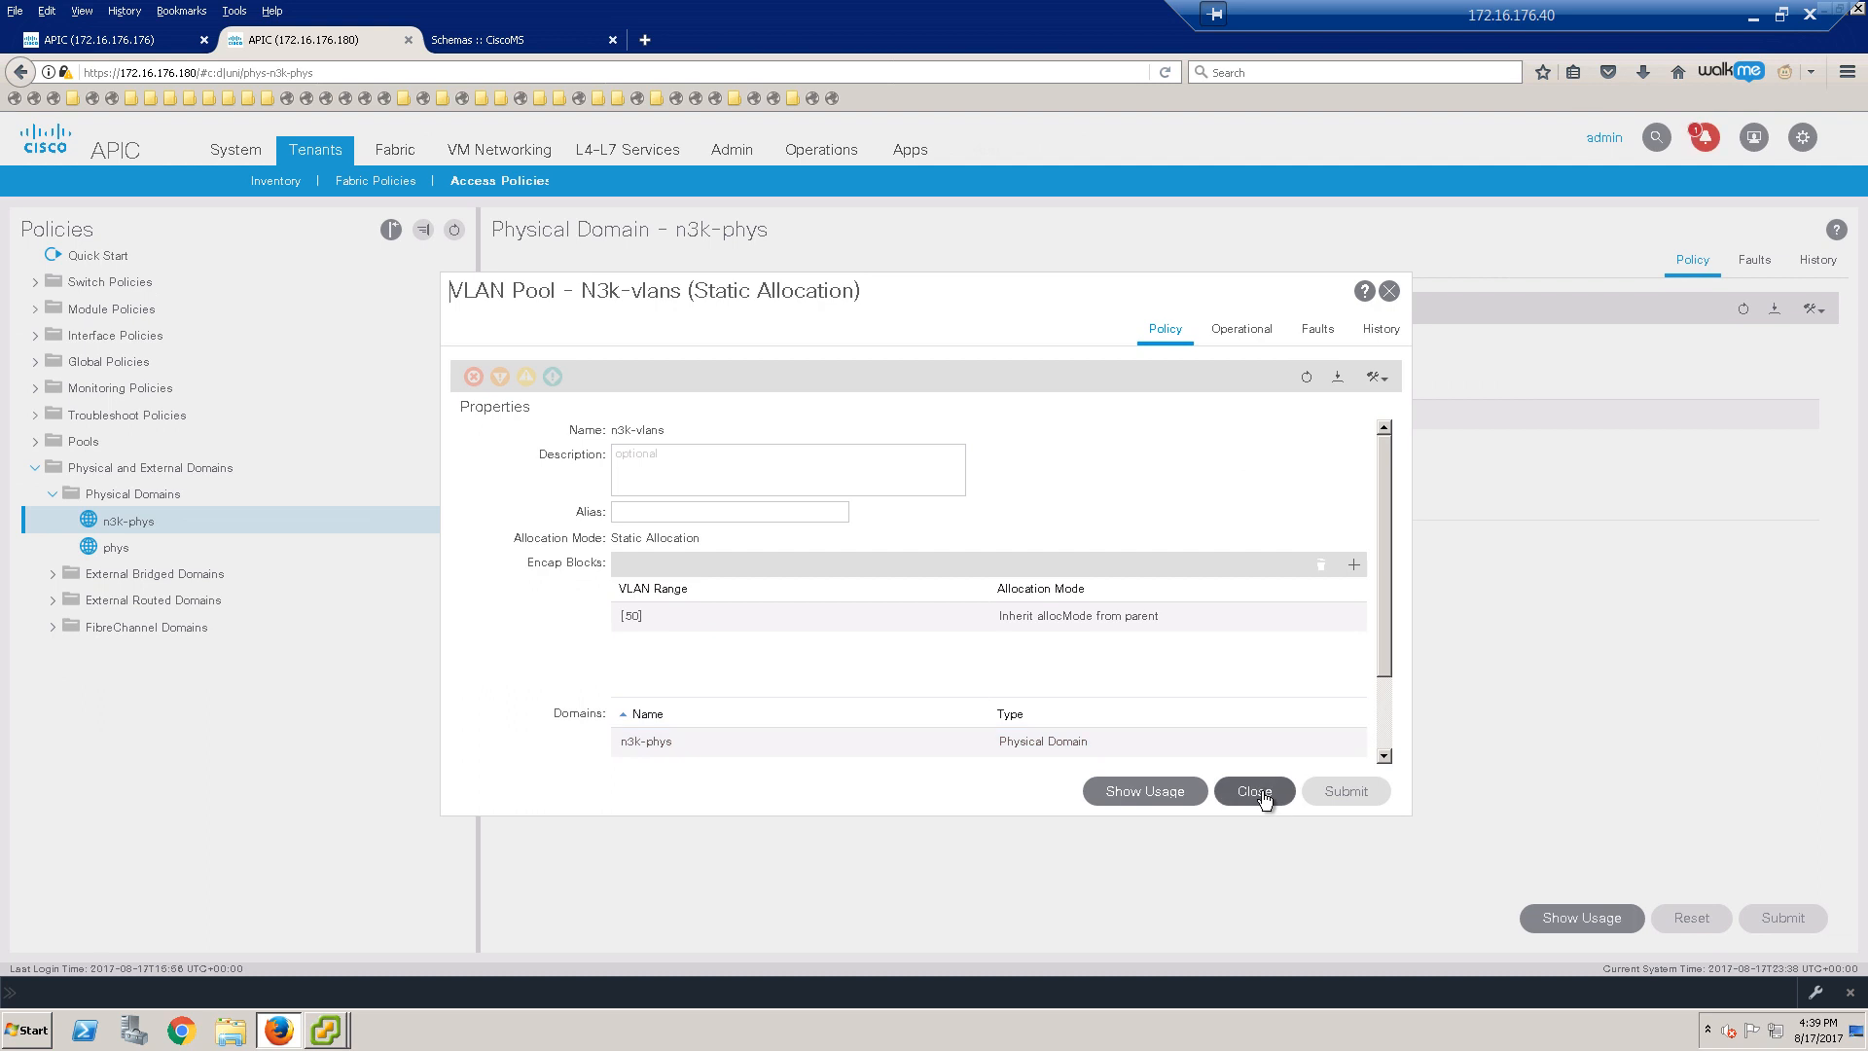
pyautogui.click(1254, 794)
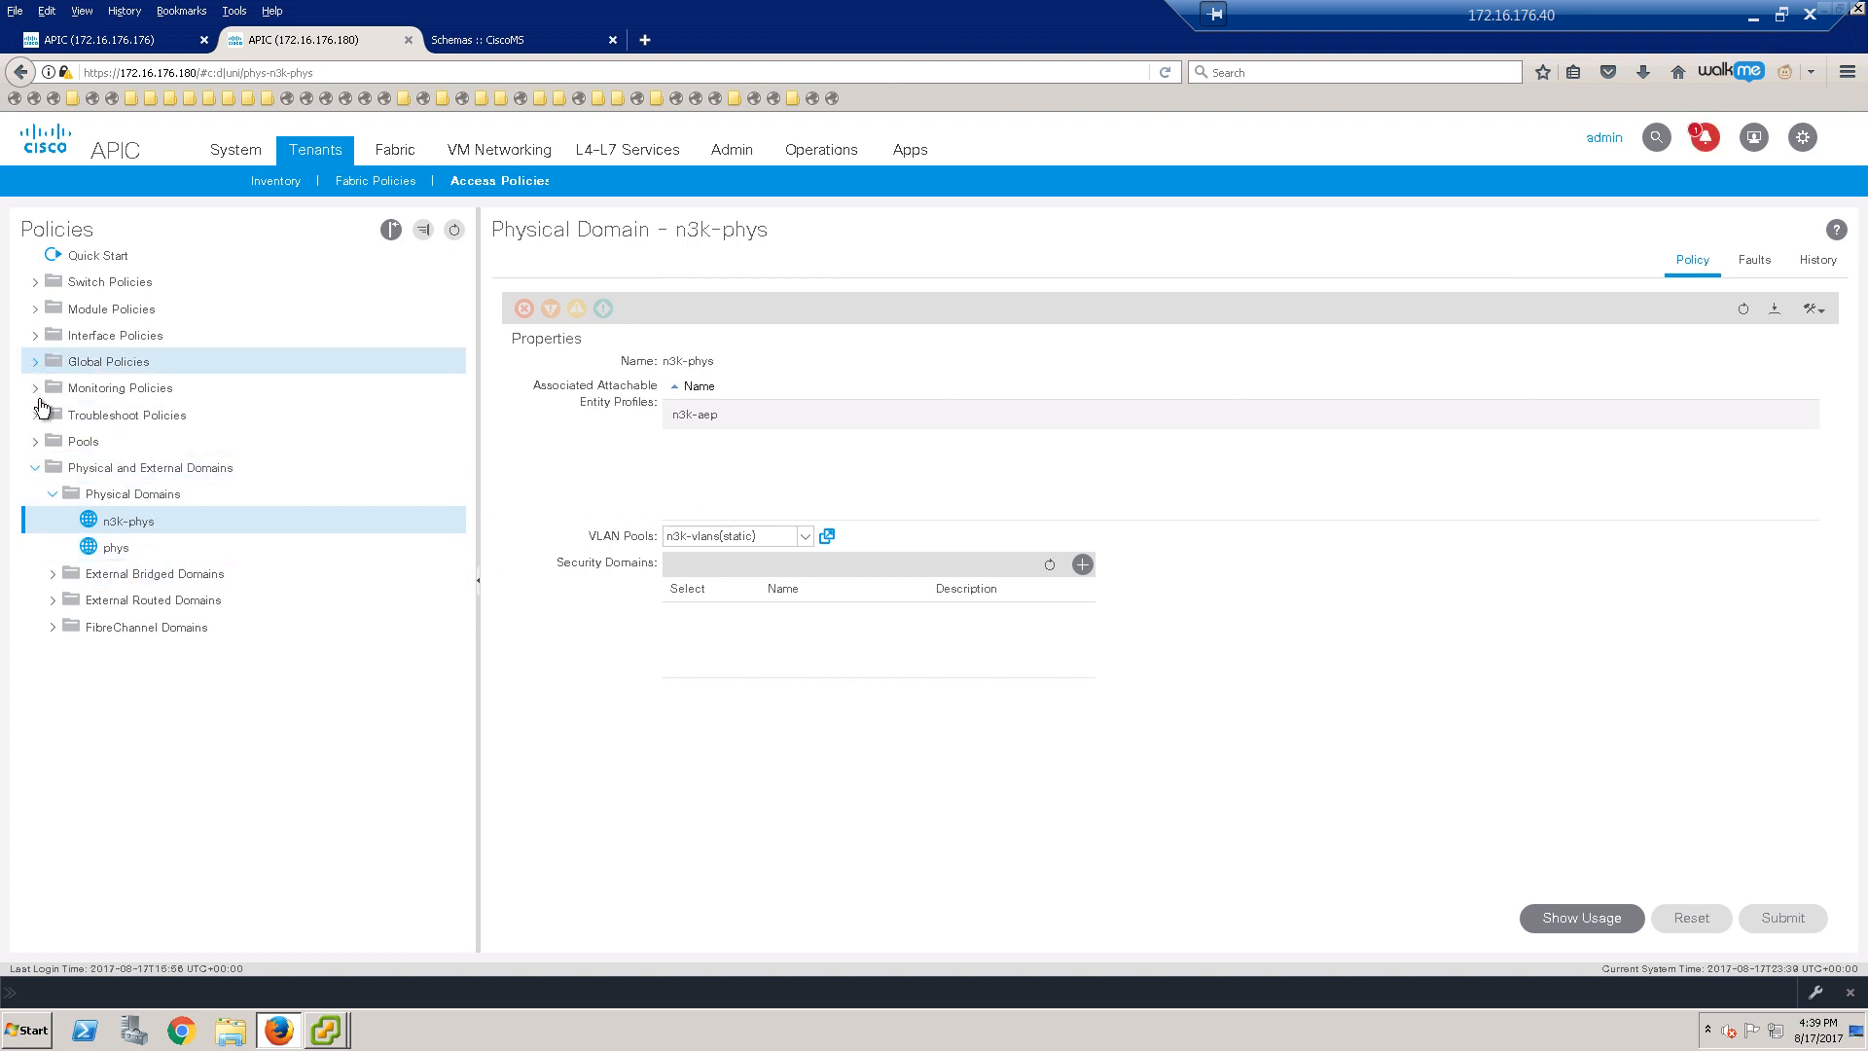
# Step: Expand Global Policies to the Attachable Access Entity Profiles to find n3k-aep
pyautogui.click(36, 361)
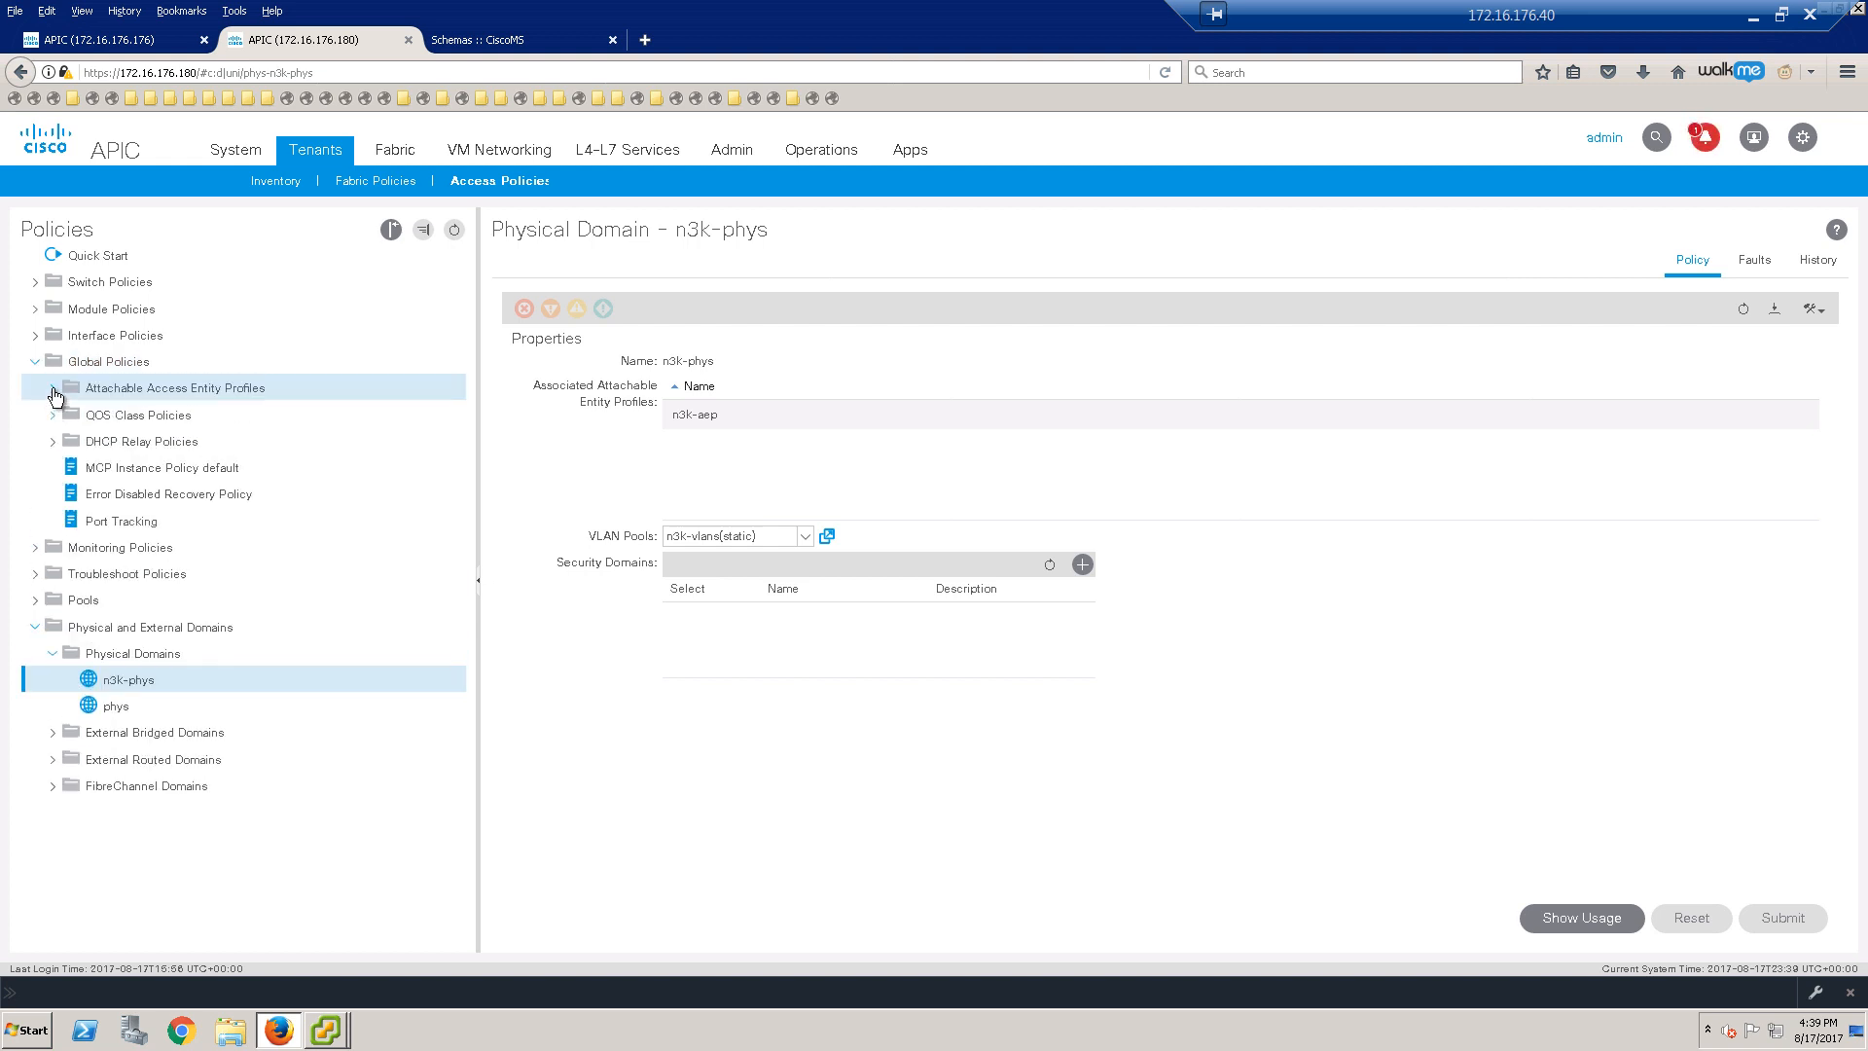
pyautogui.click(55, 388)
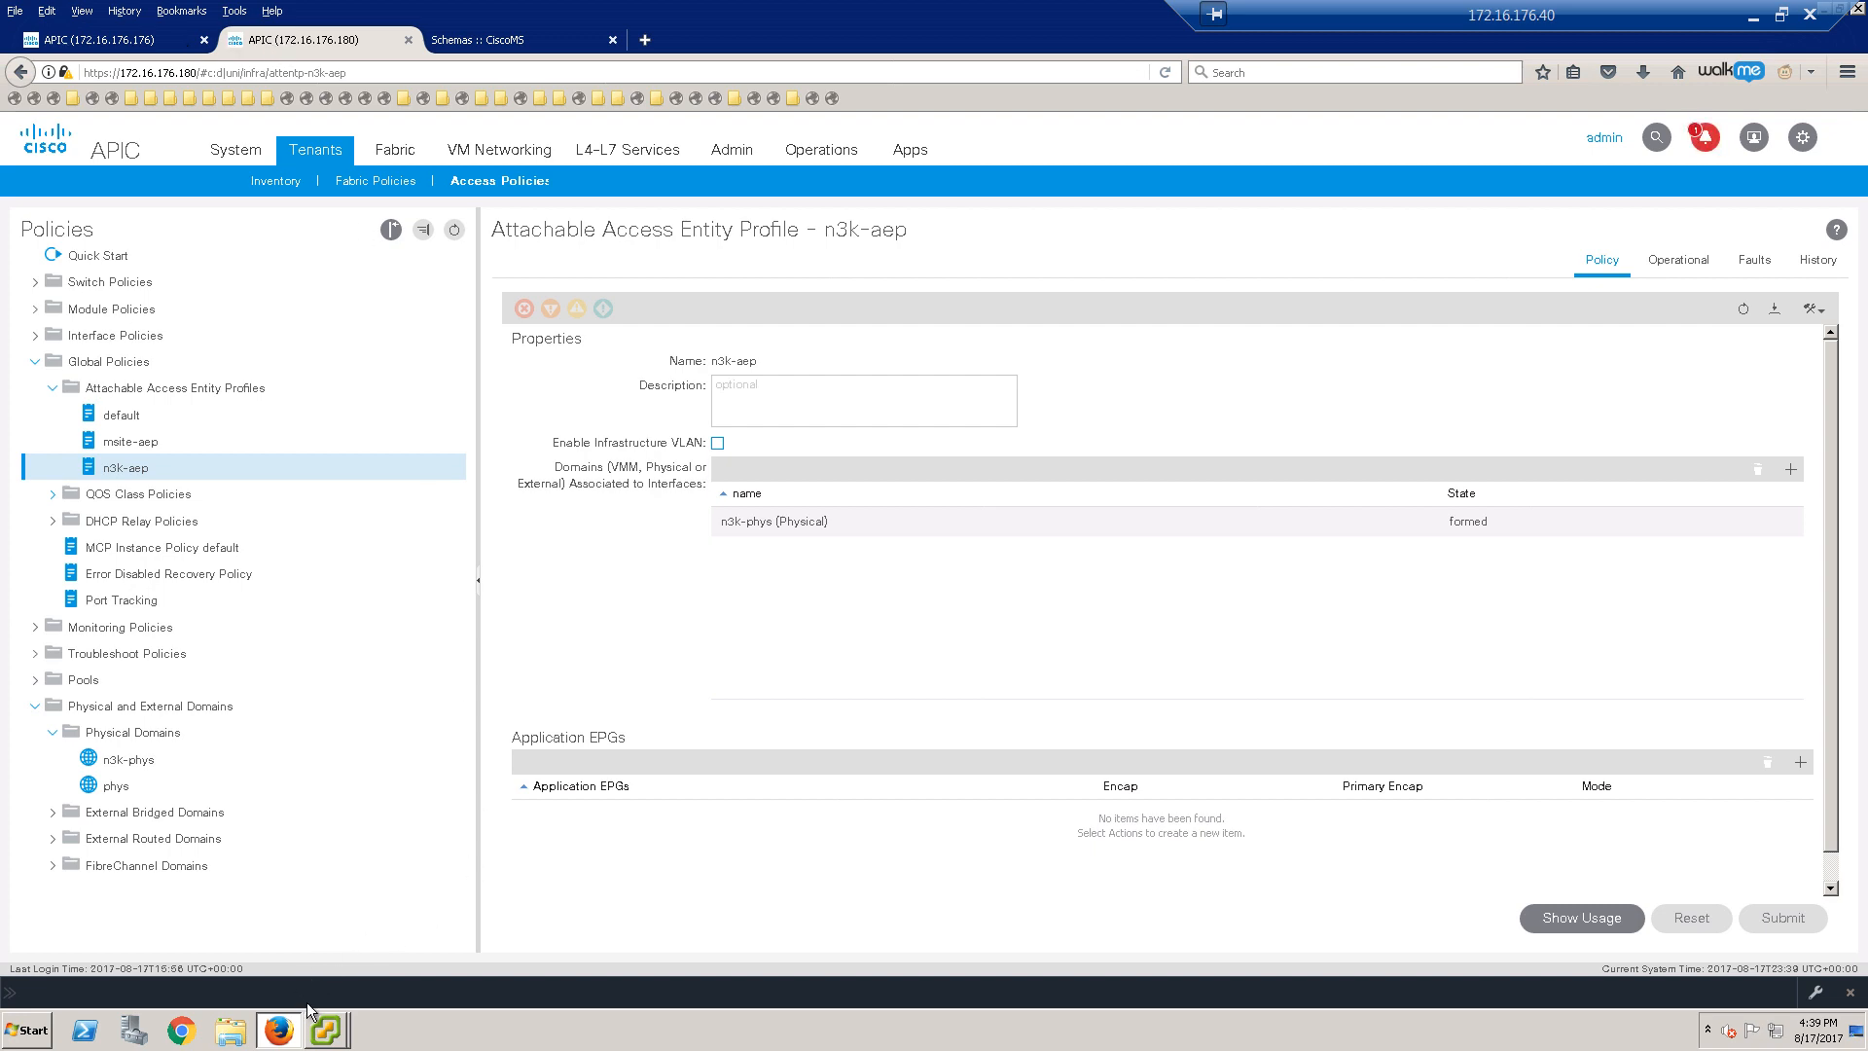
pyautogui.click(328, 1023)
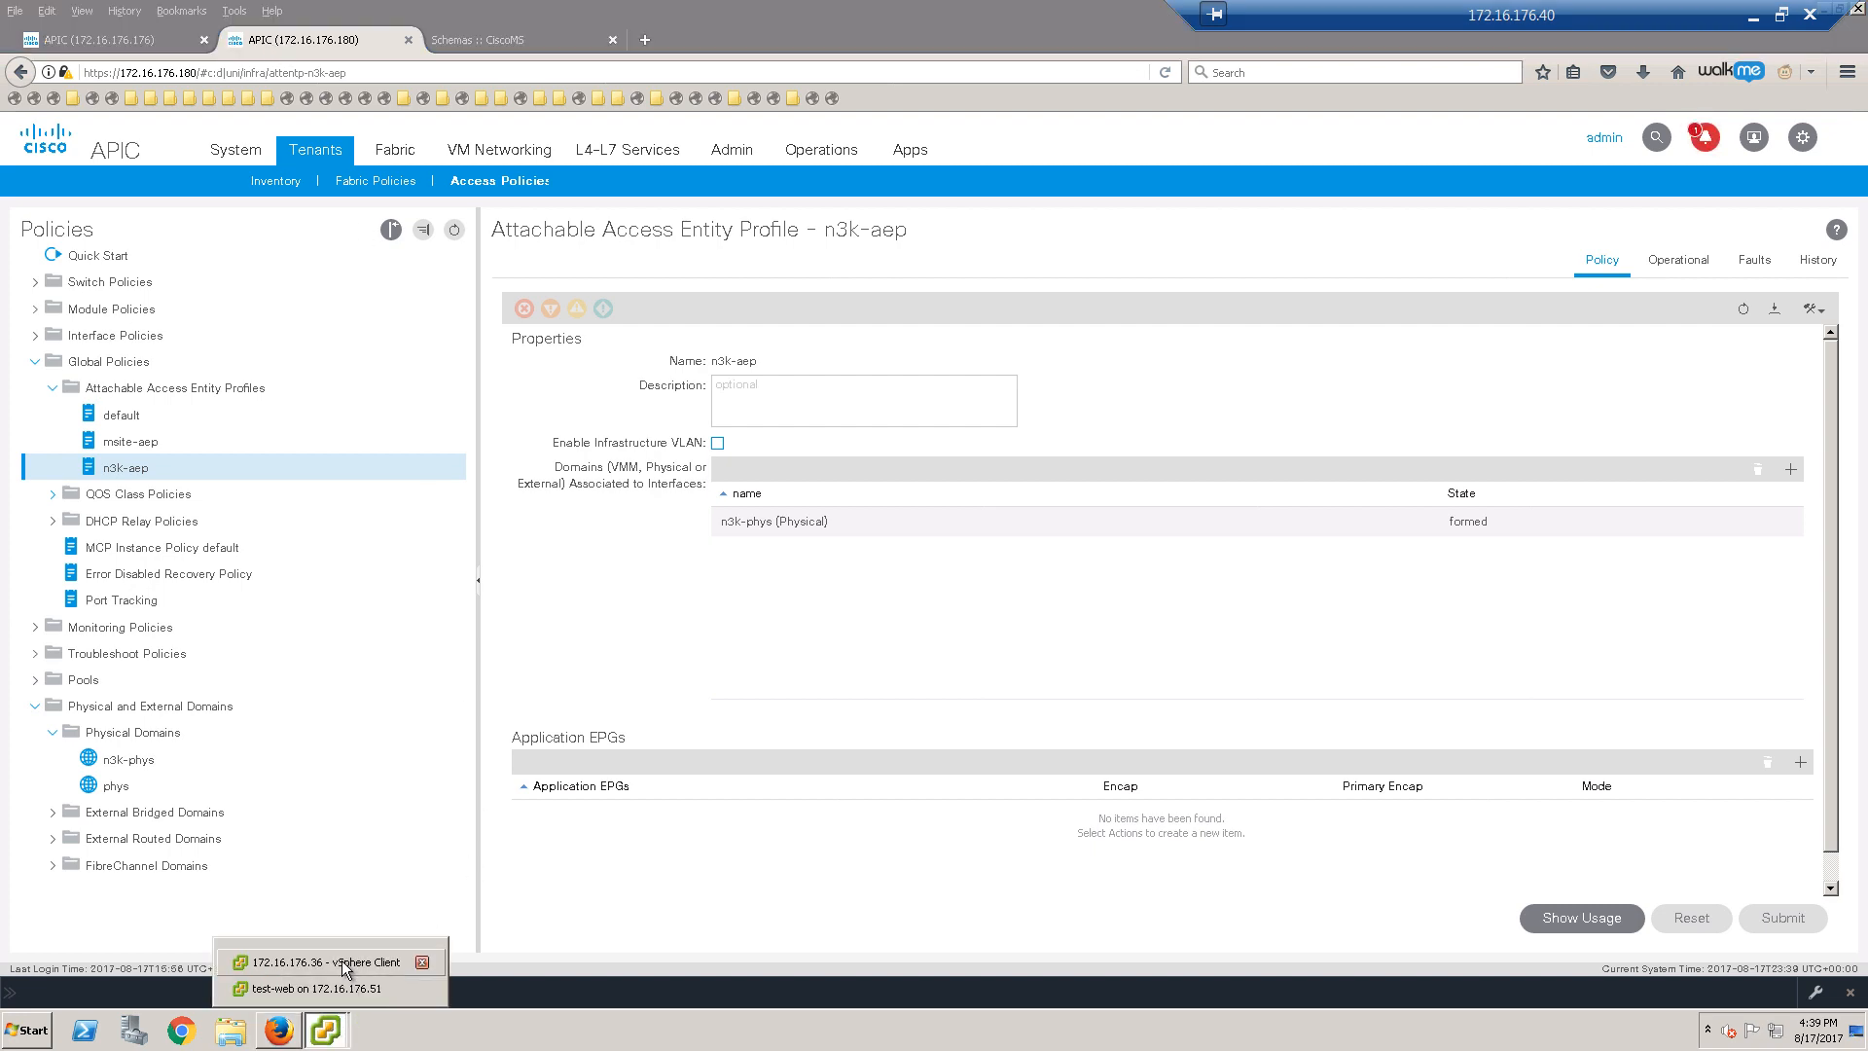
# Step: Connect test-web's Network adapter 1 to the global-tn|App1|web-epg port group
pyautogui.click(341, 960)
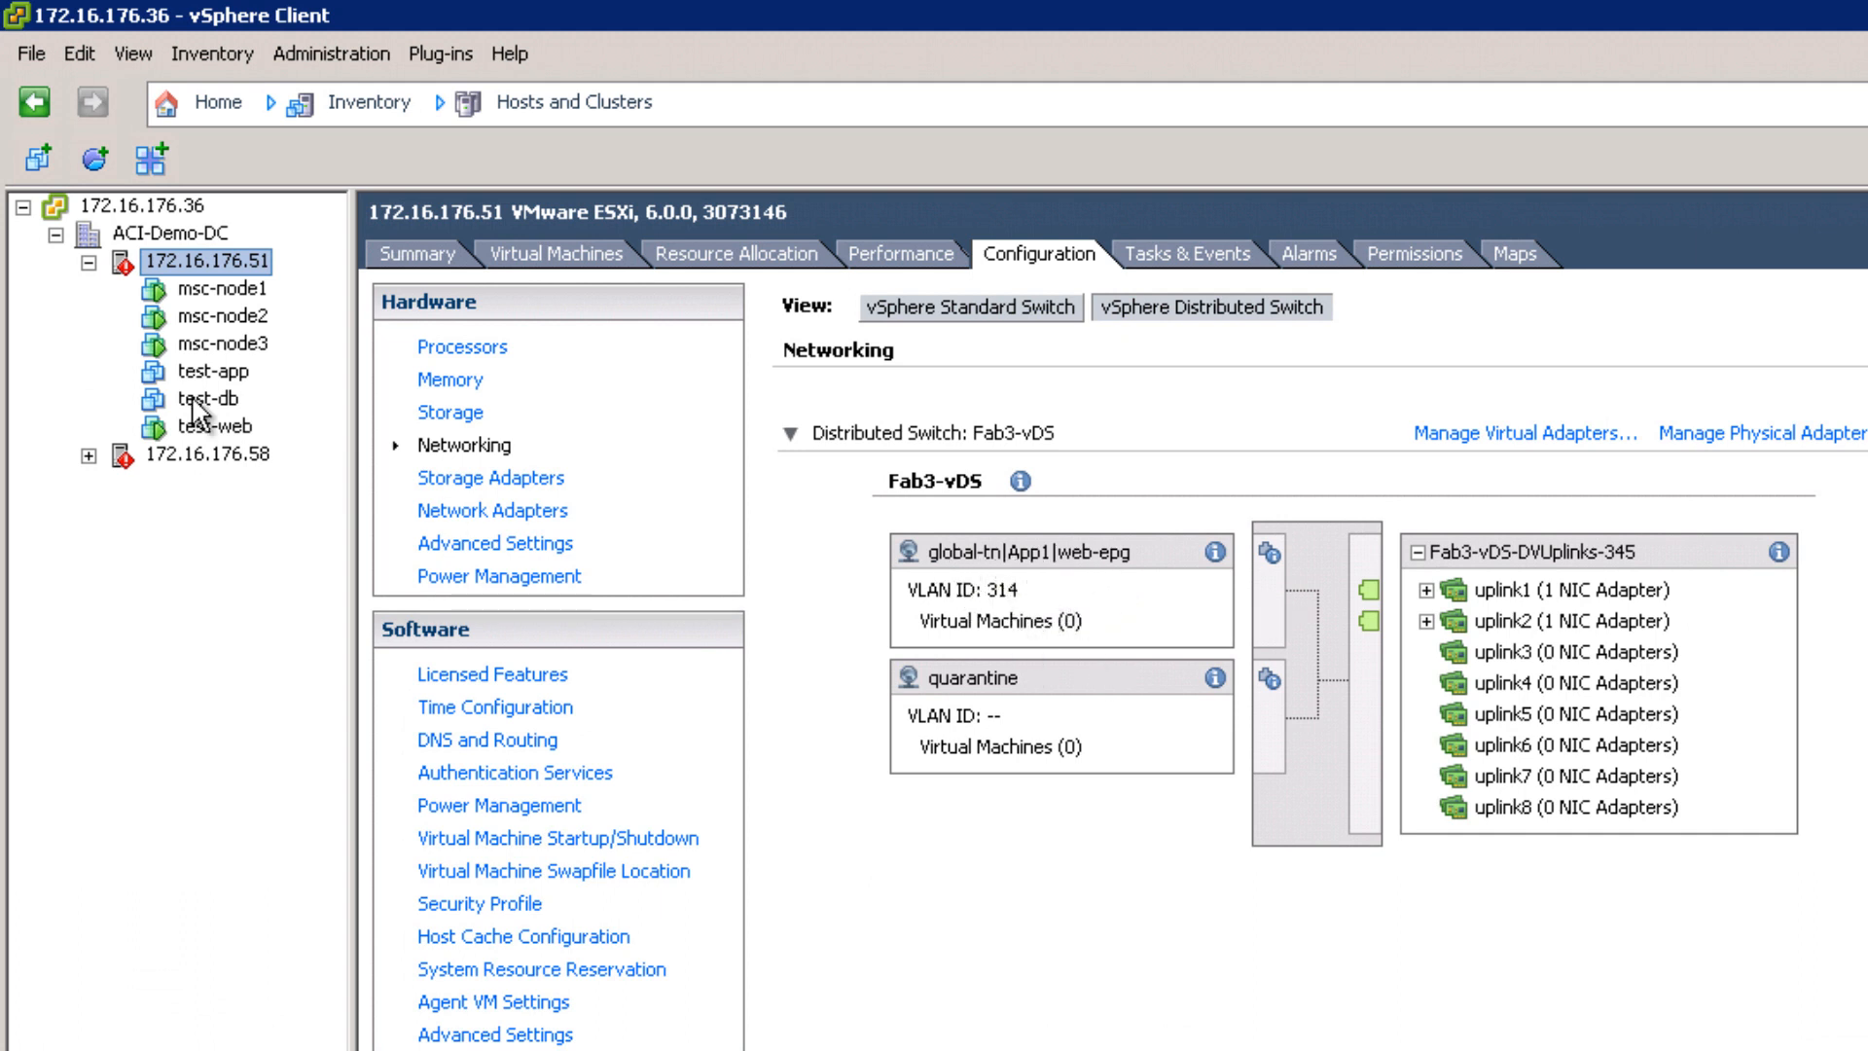
pyautogui.click(241, 429)
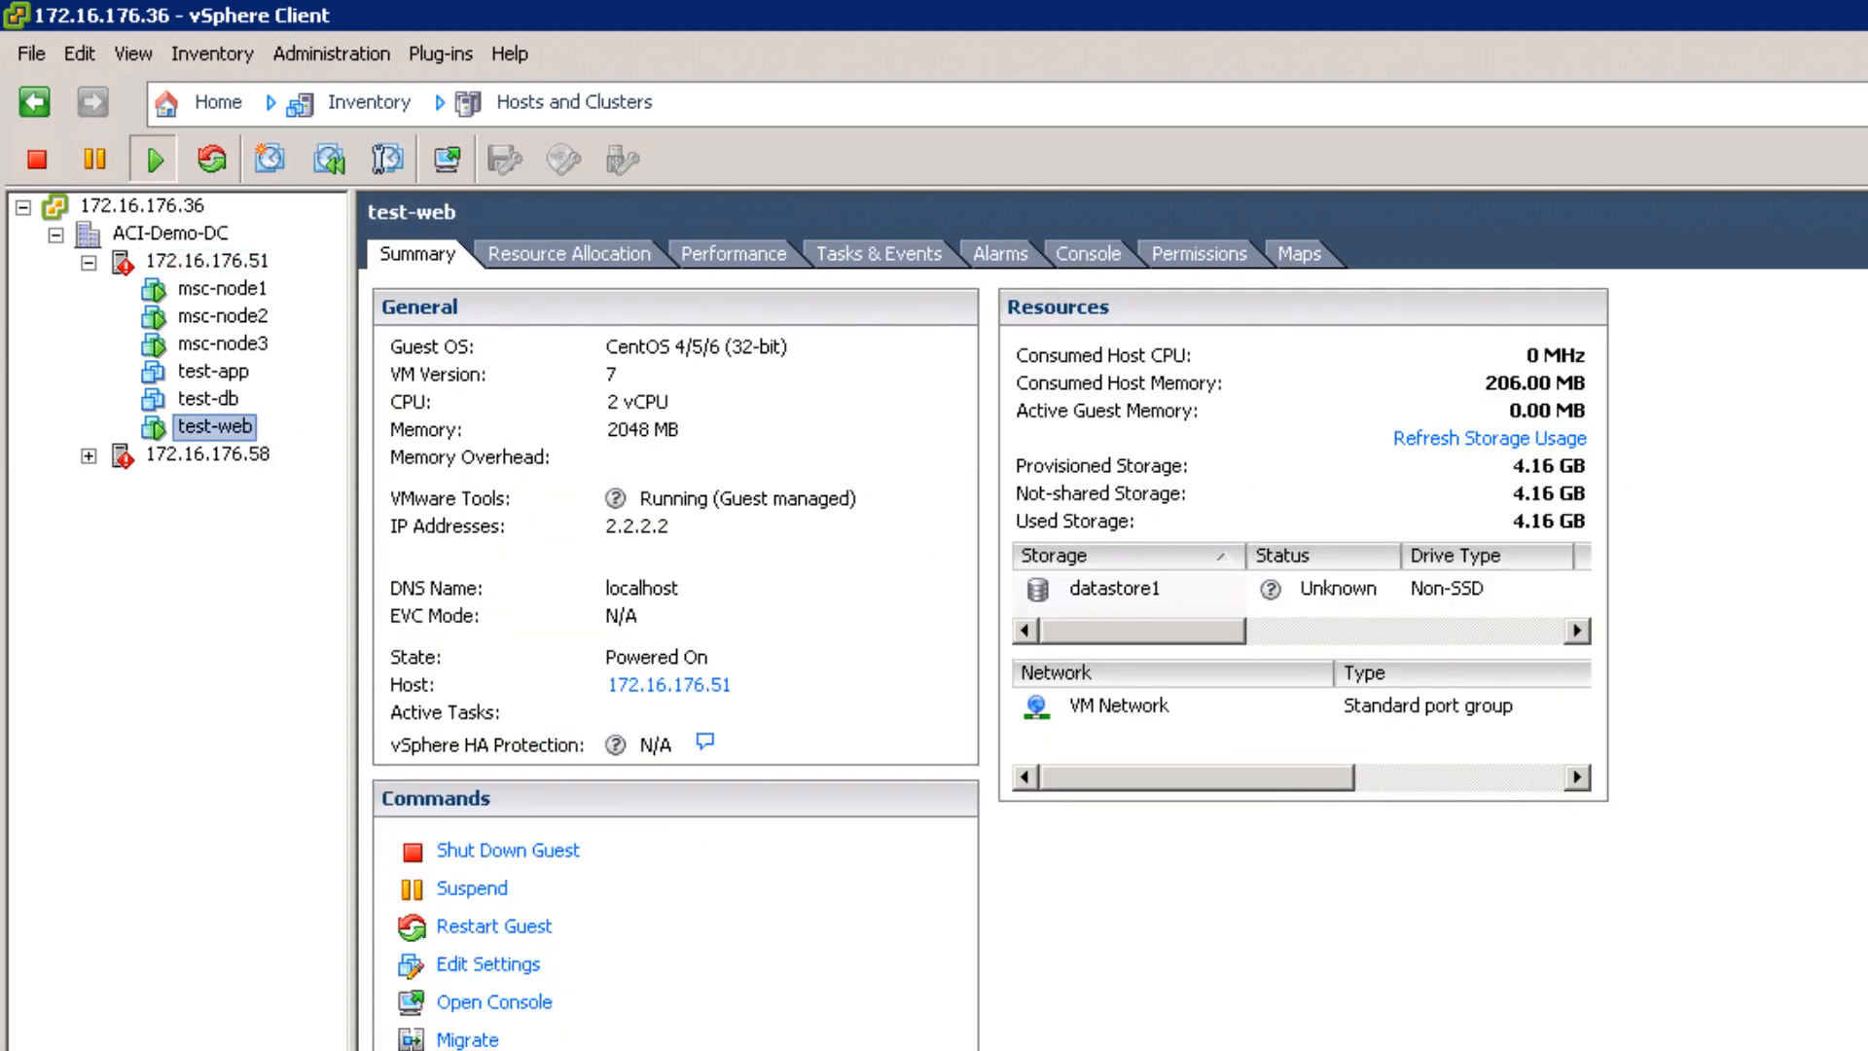
pyautogui.rightClick(241, 432)
pyautogui.click(366, 598)
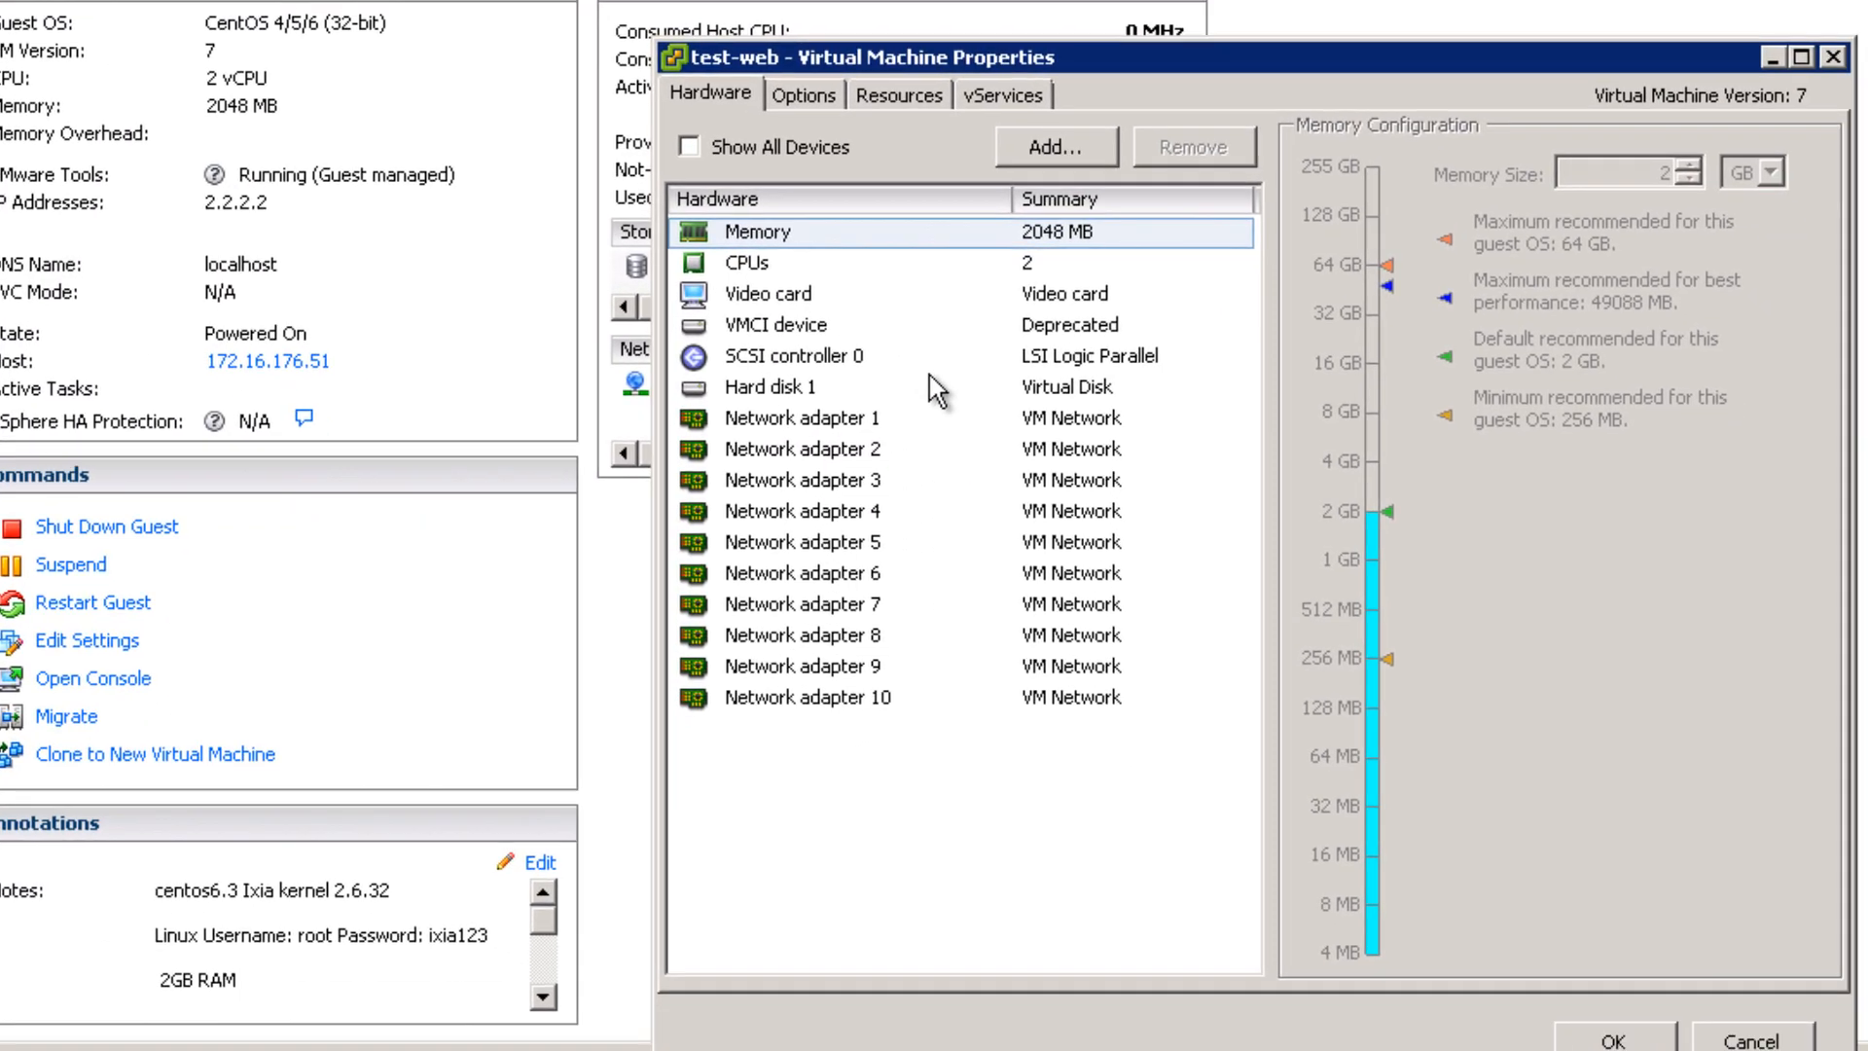
pyautogui.click(1166, 420)
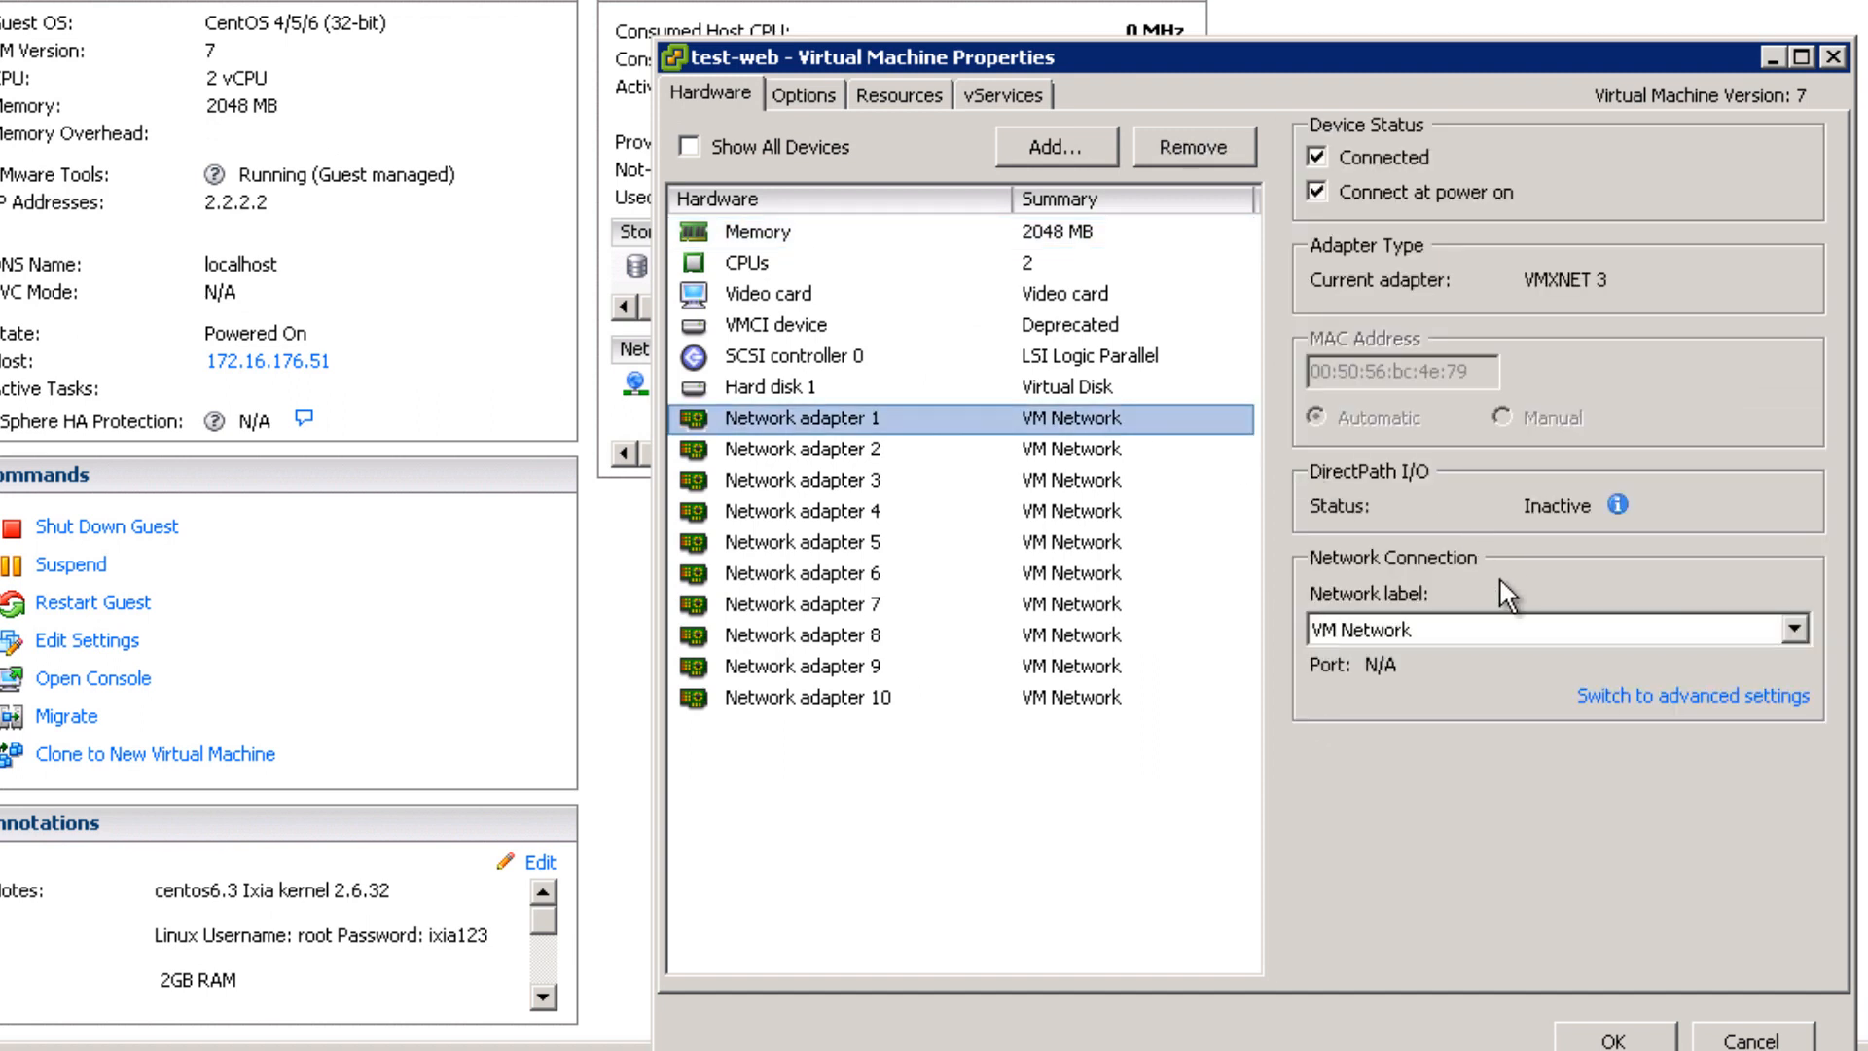
pyautogui.click(1491, 632)
pyautogui.click(1459, 689)
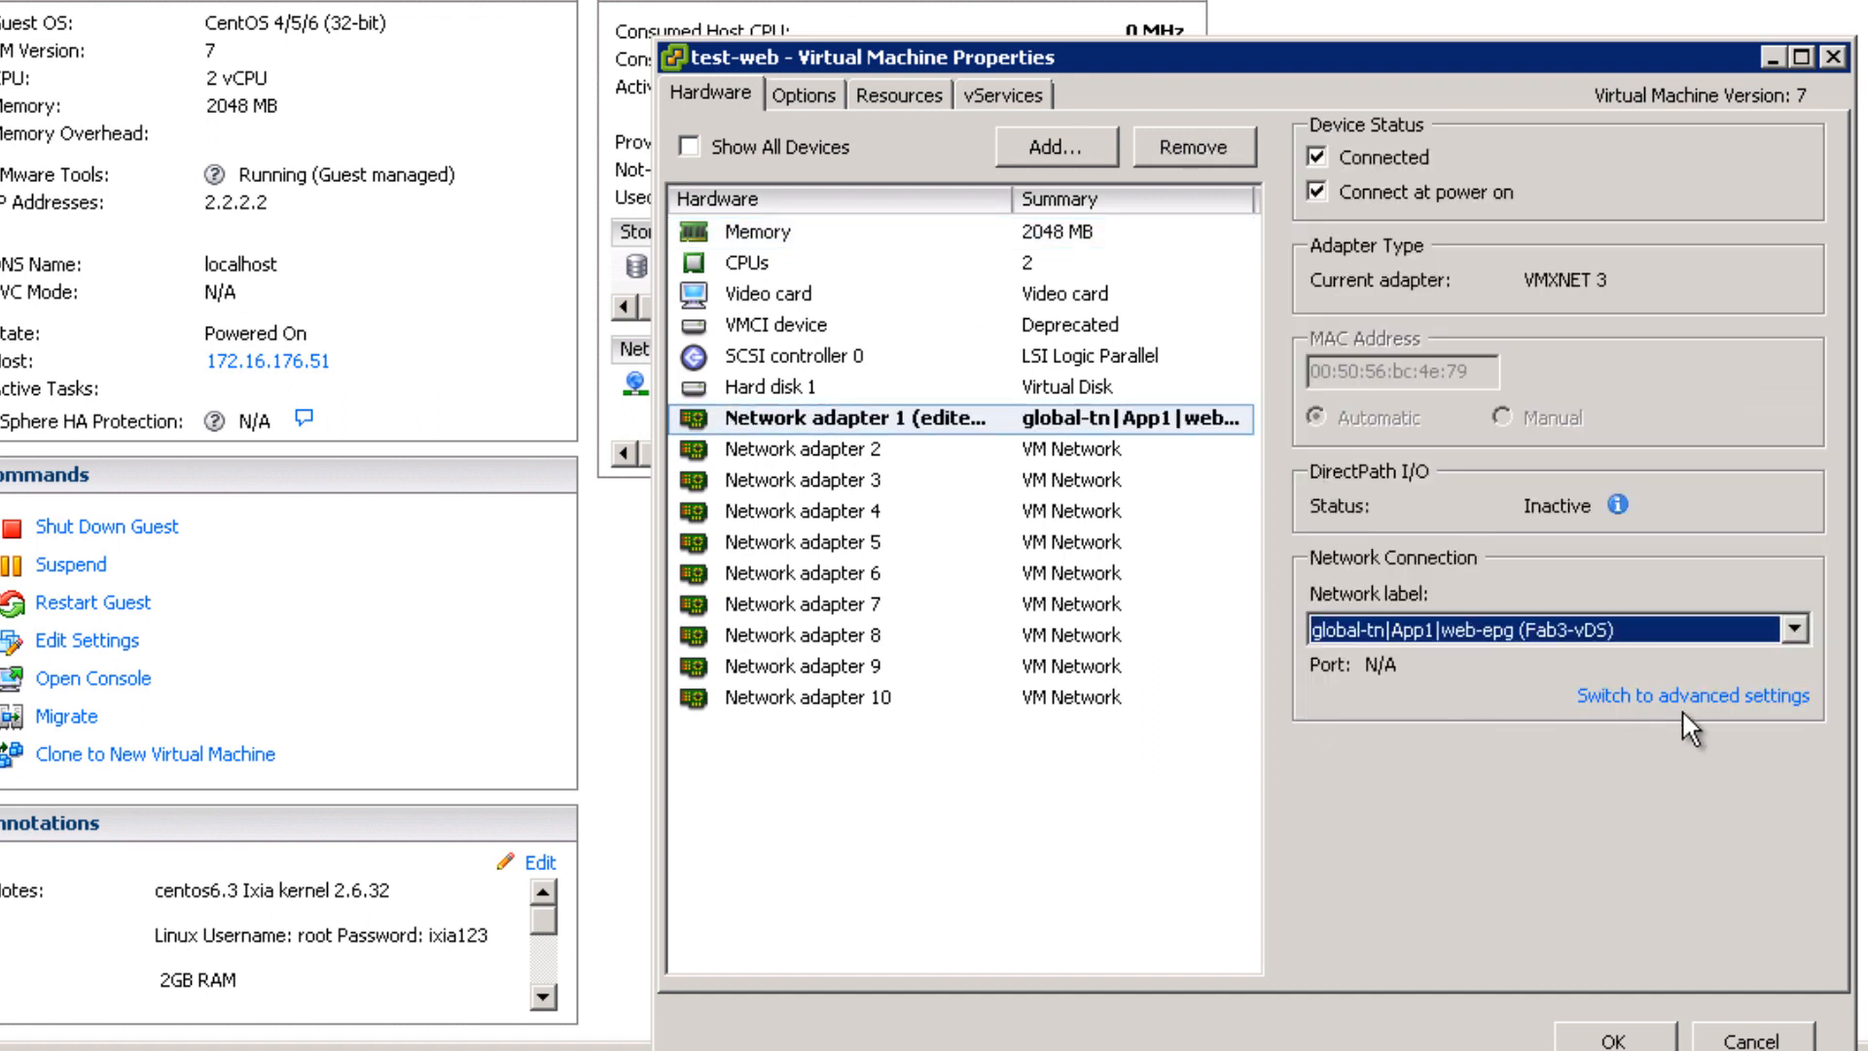
pyautogui.click(1634, 1041)
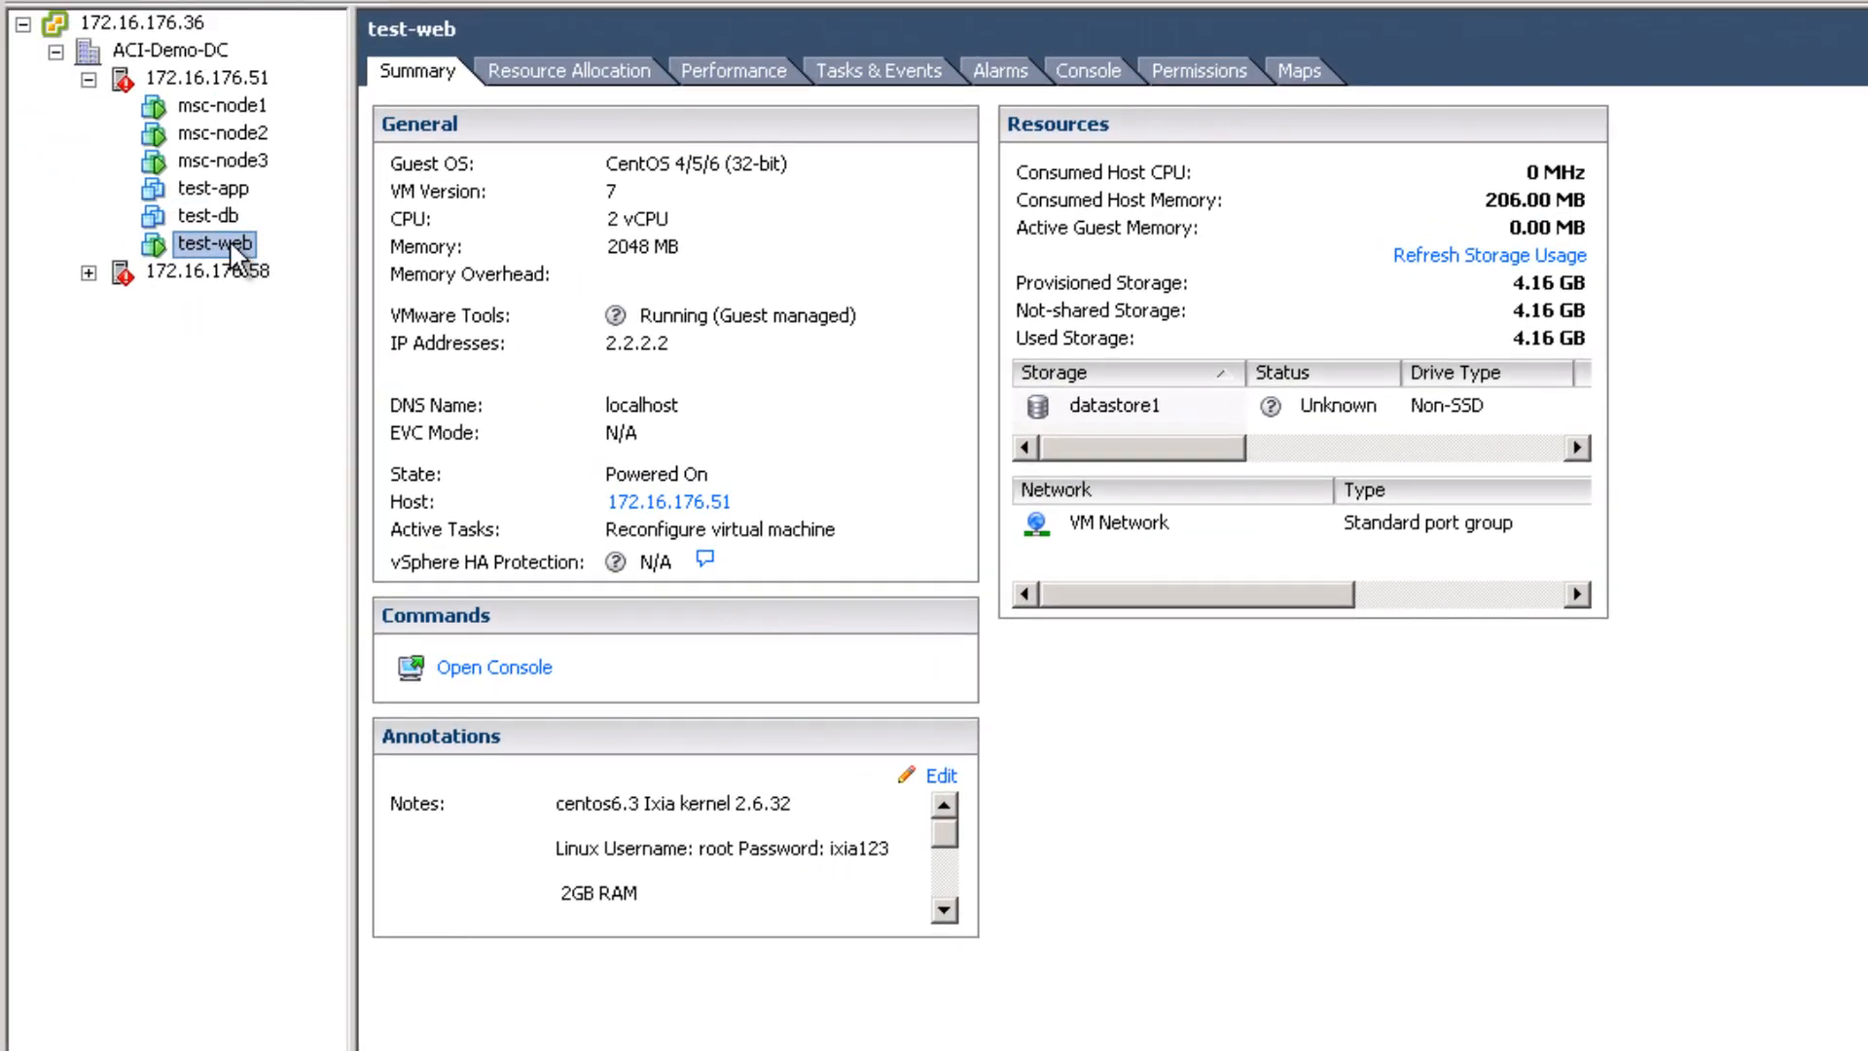
# Step: Open test-web's console and exit the shell to the appliance menu
pyautogui.rightClick(230, 241)
pyautogui.click(374, 365)
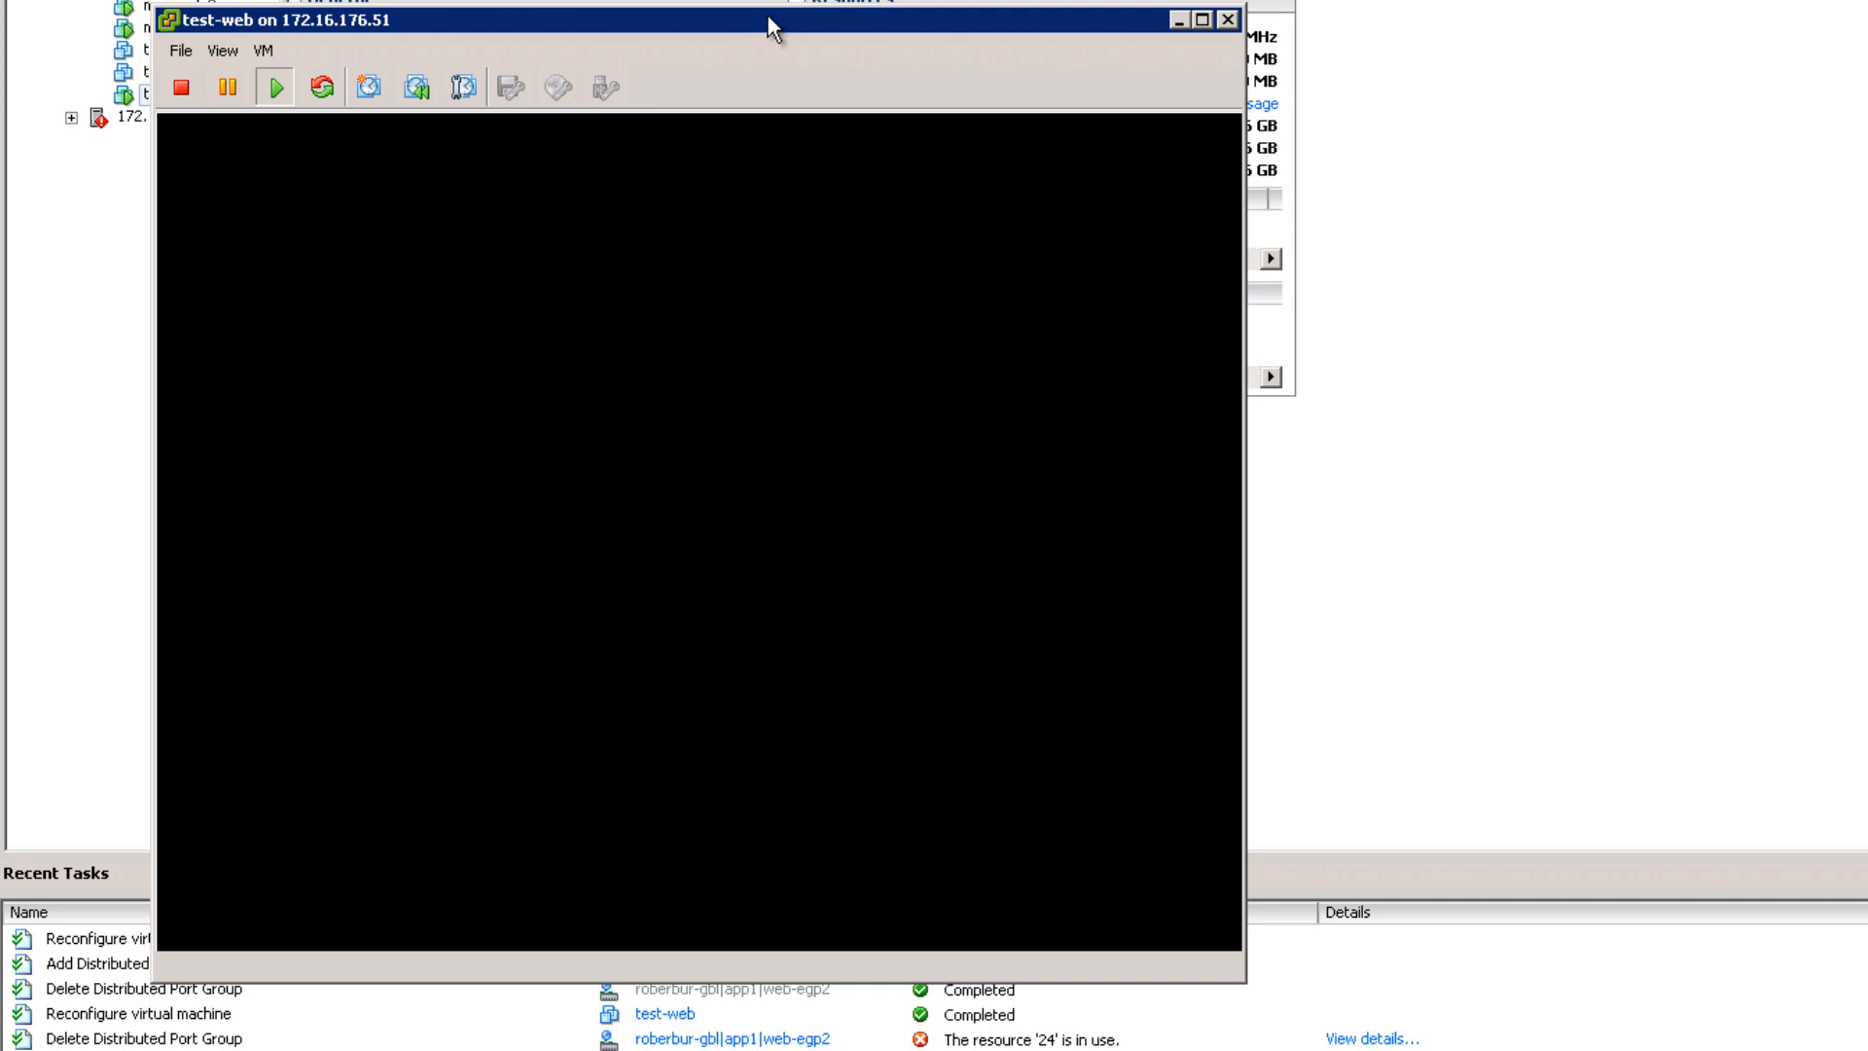
pyautogui.moveTo(773, 28); pyautogui.dragTo(1204, 42)
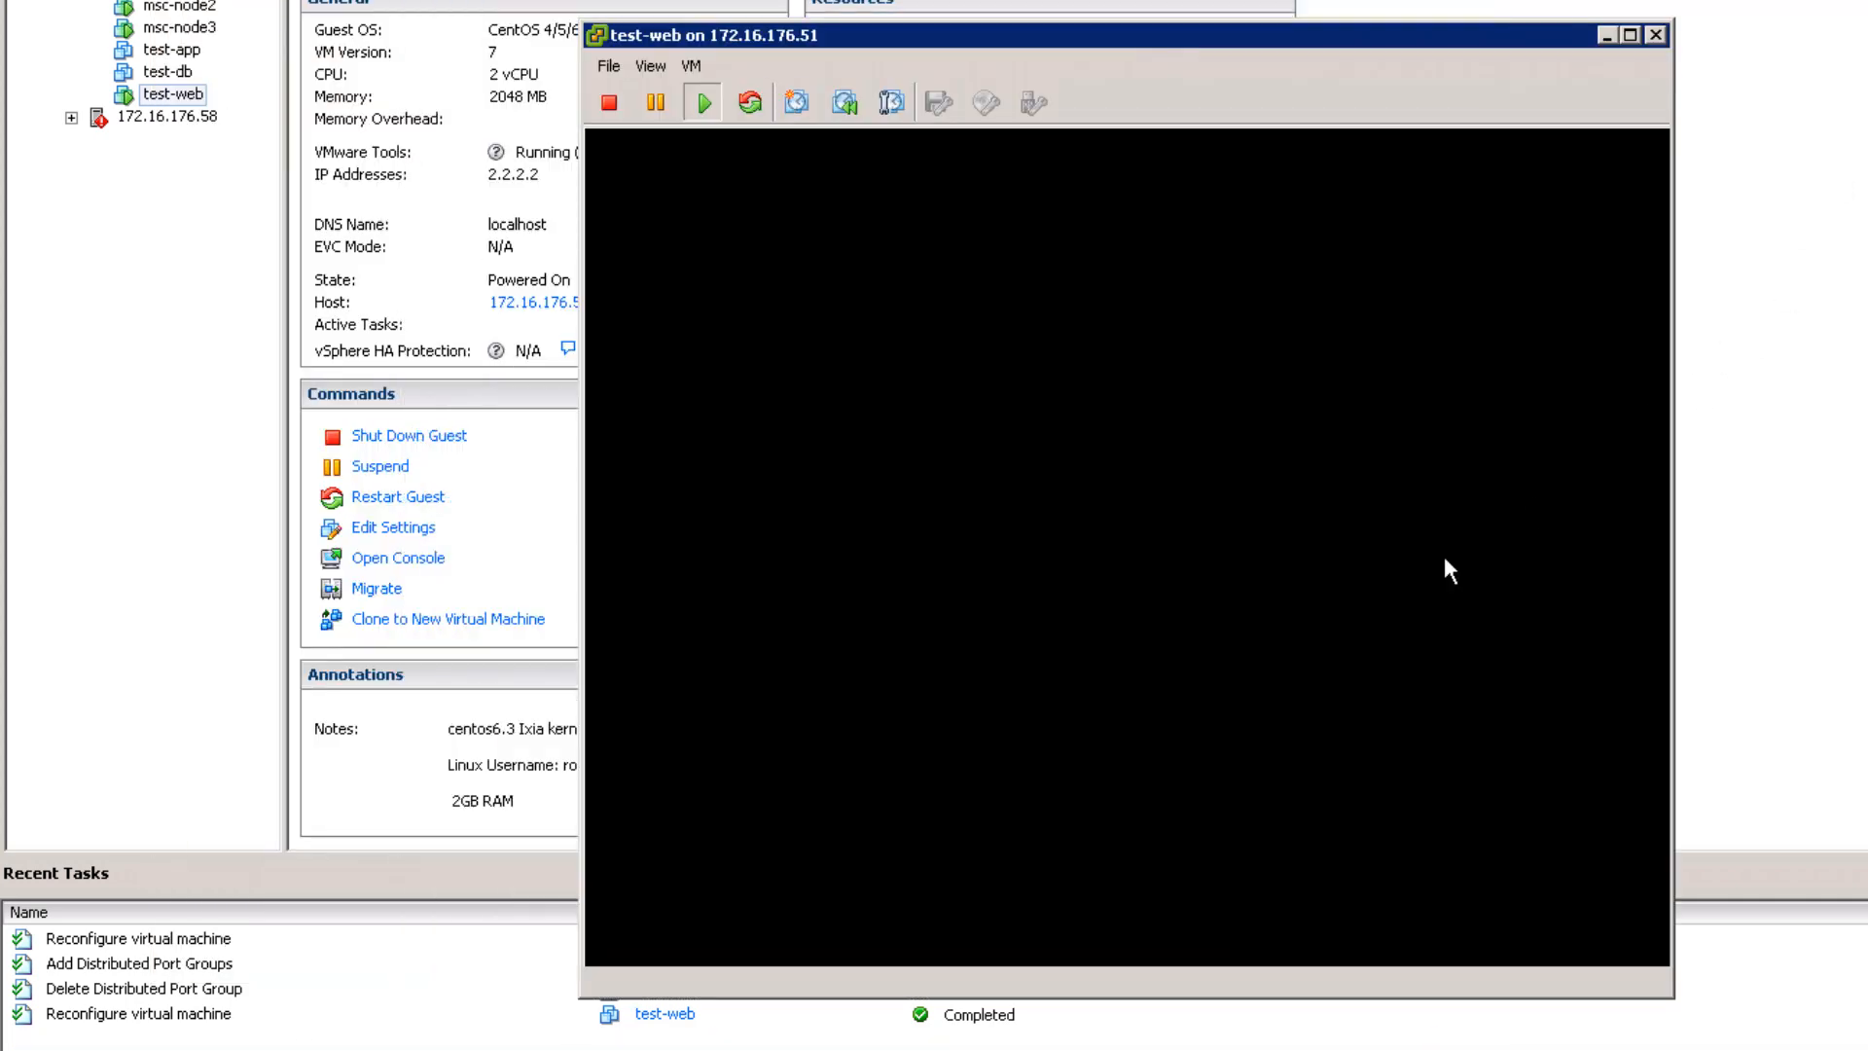
pyautogui.click(1296, 601)
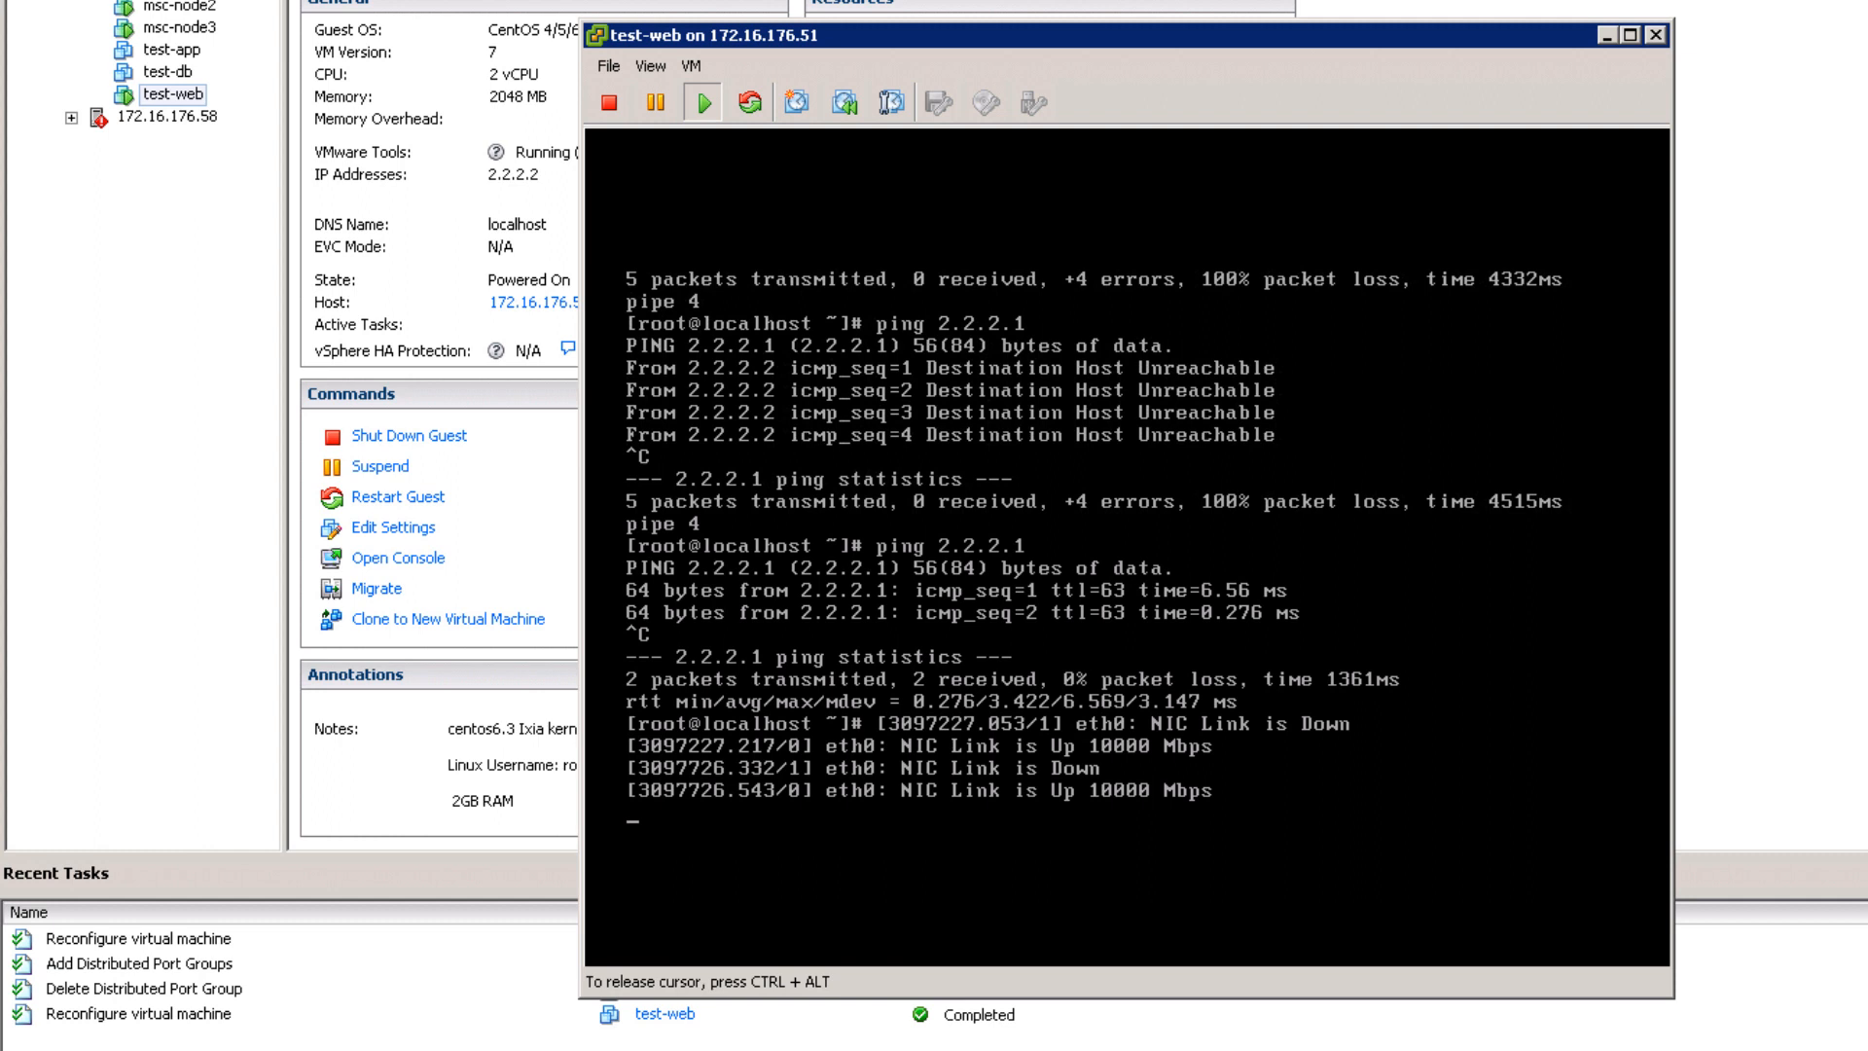
pyautogui.press('Return')
pyautogui.write('exit')
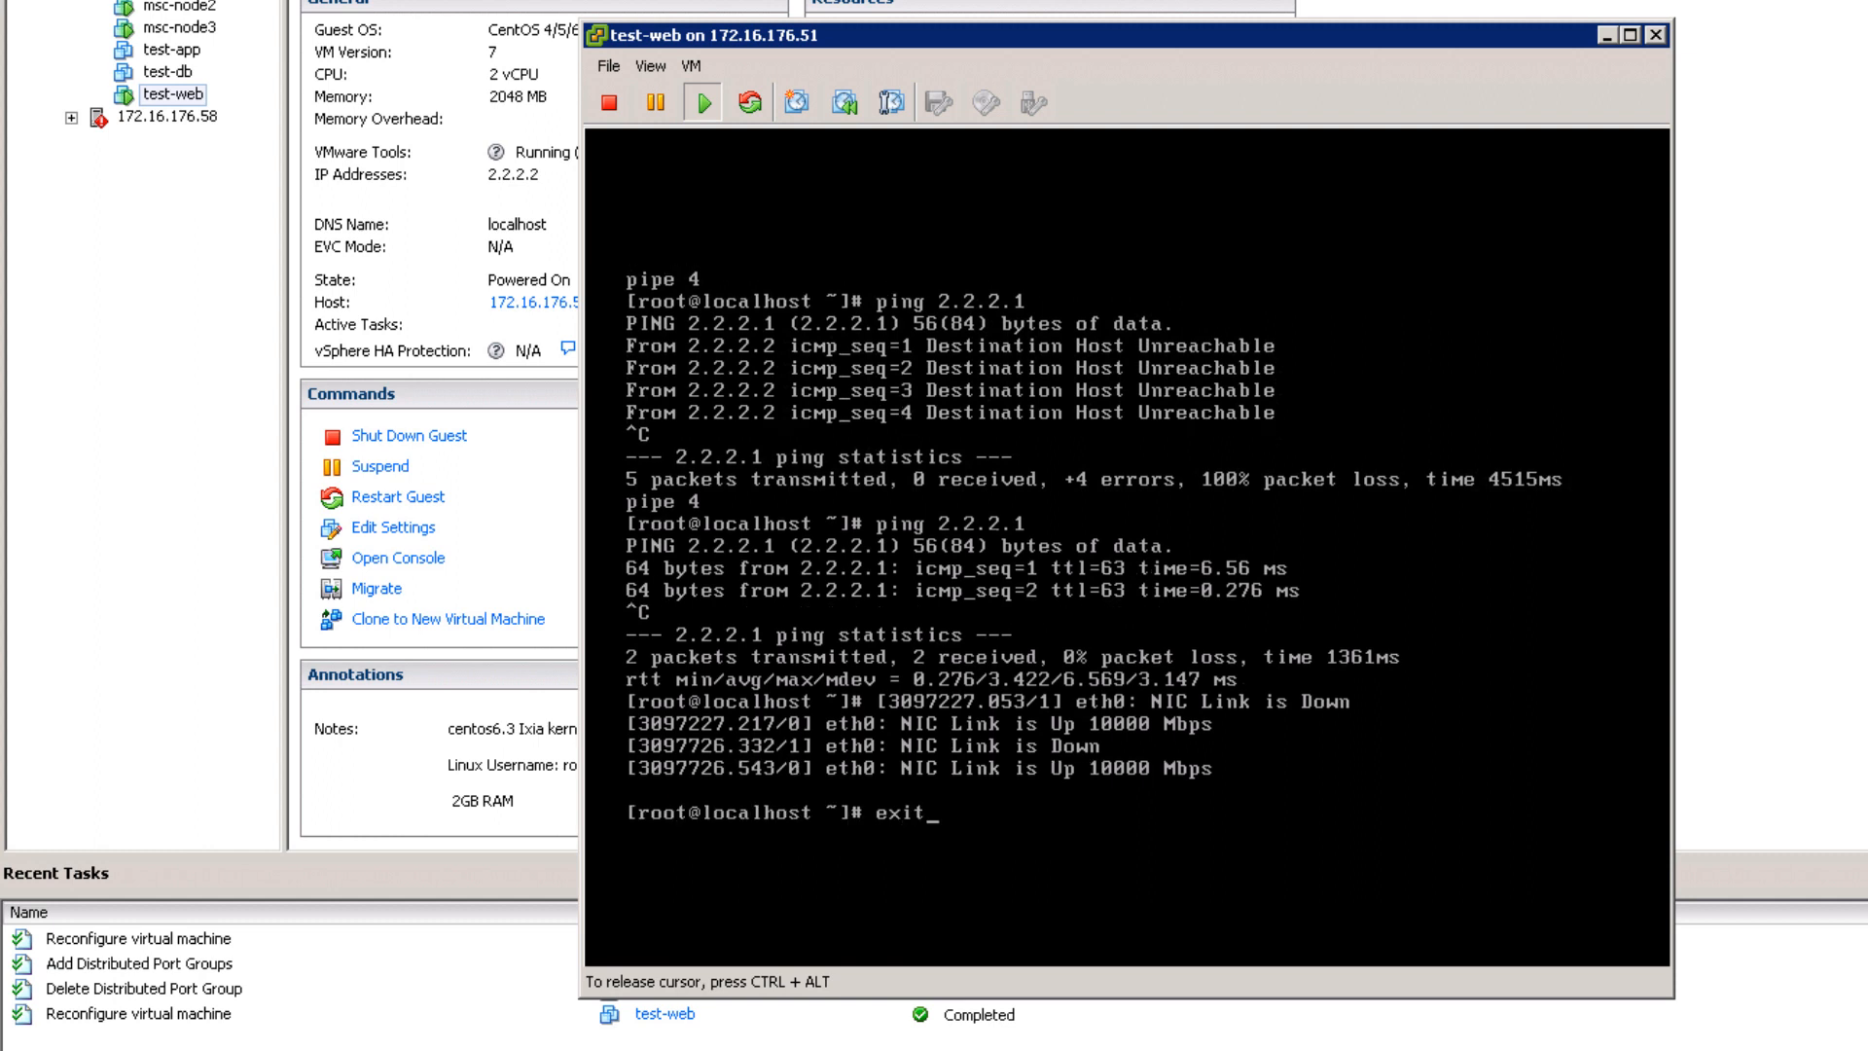
pyautogui.press('Return')
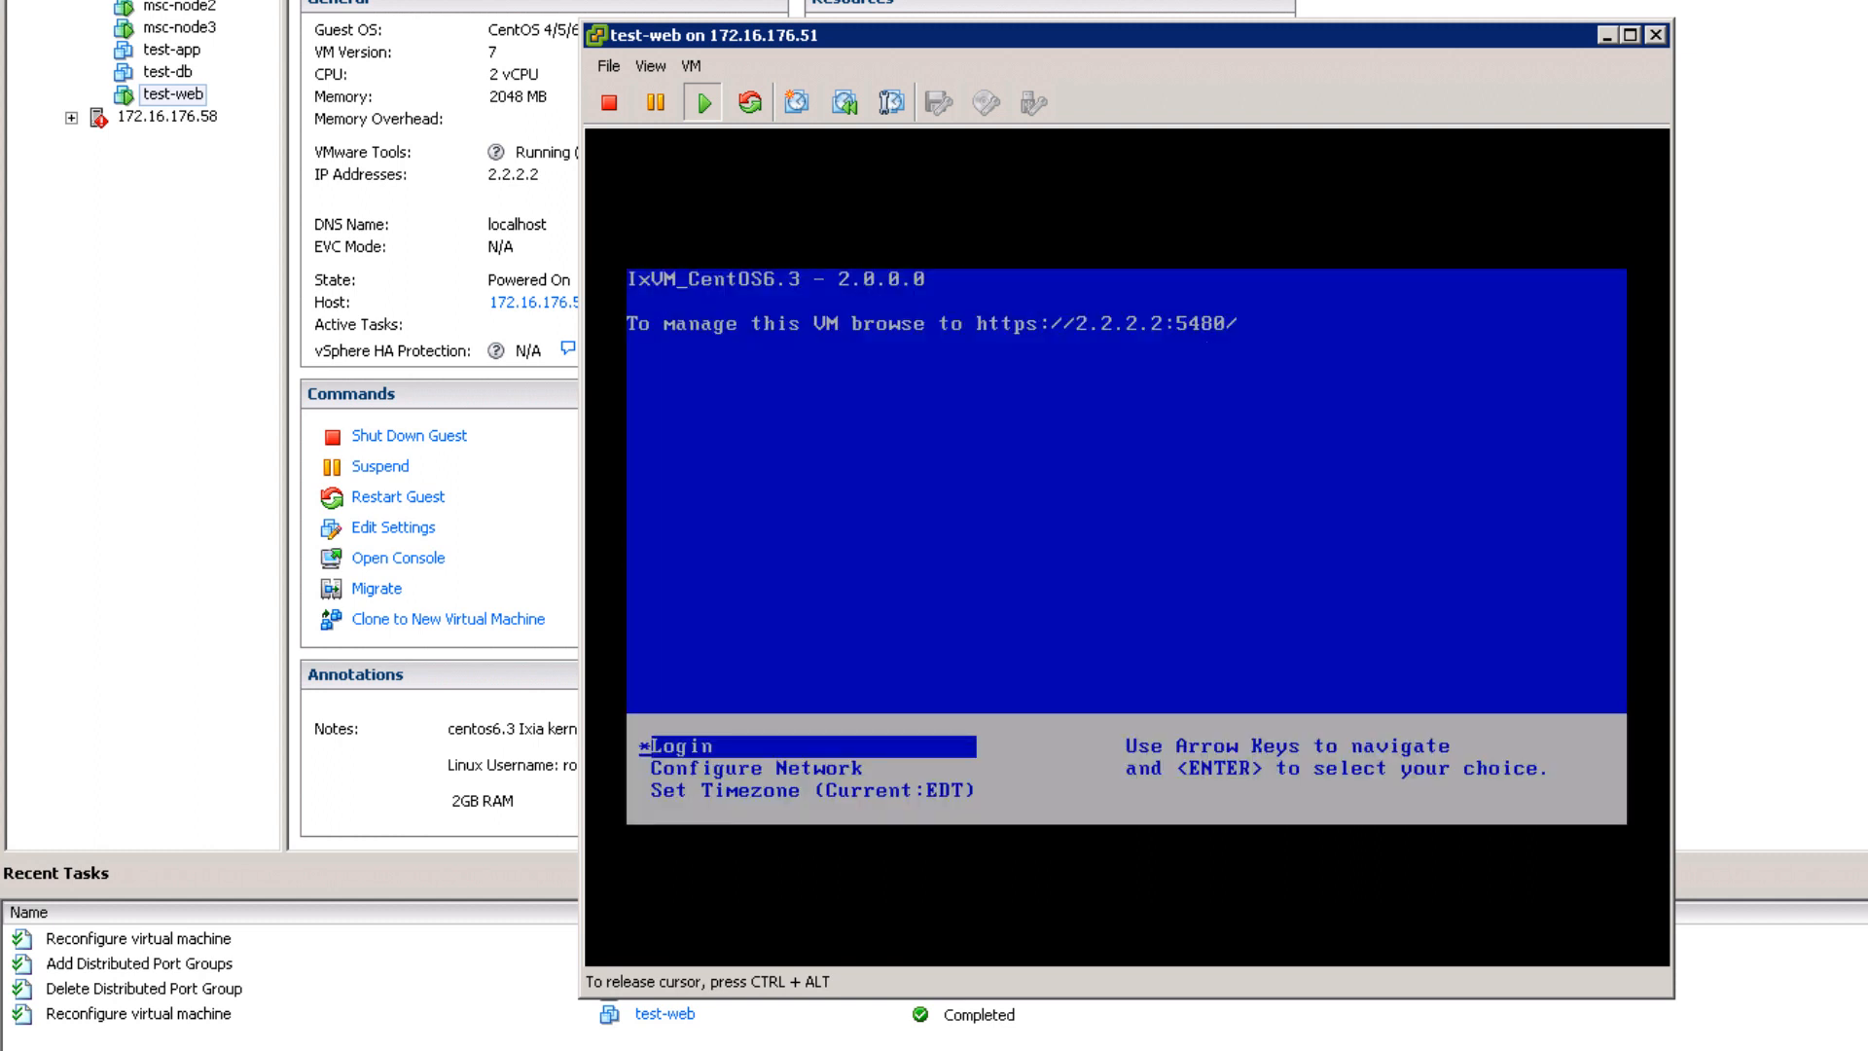
# Step: Give eth0 static IPv4 address 1.1.1.1 with netmask 255.255.255.0, no IPv6
pyautogui.press('Down')
pyautogui.press('Return')
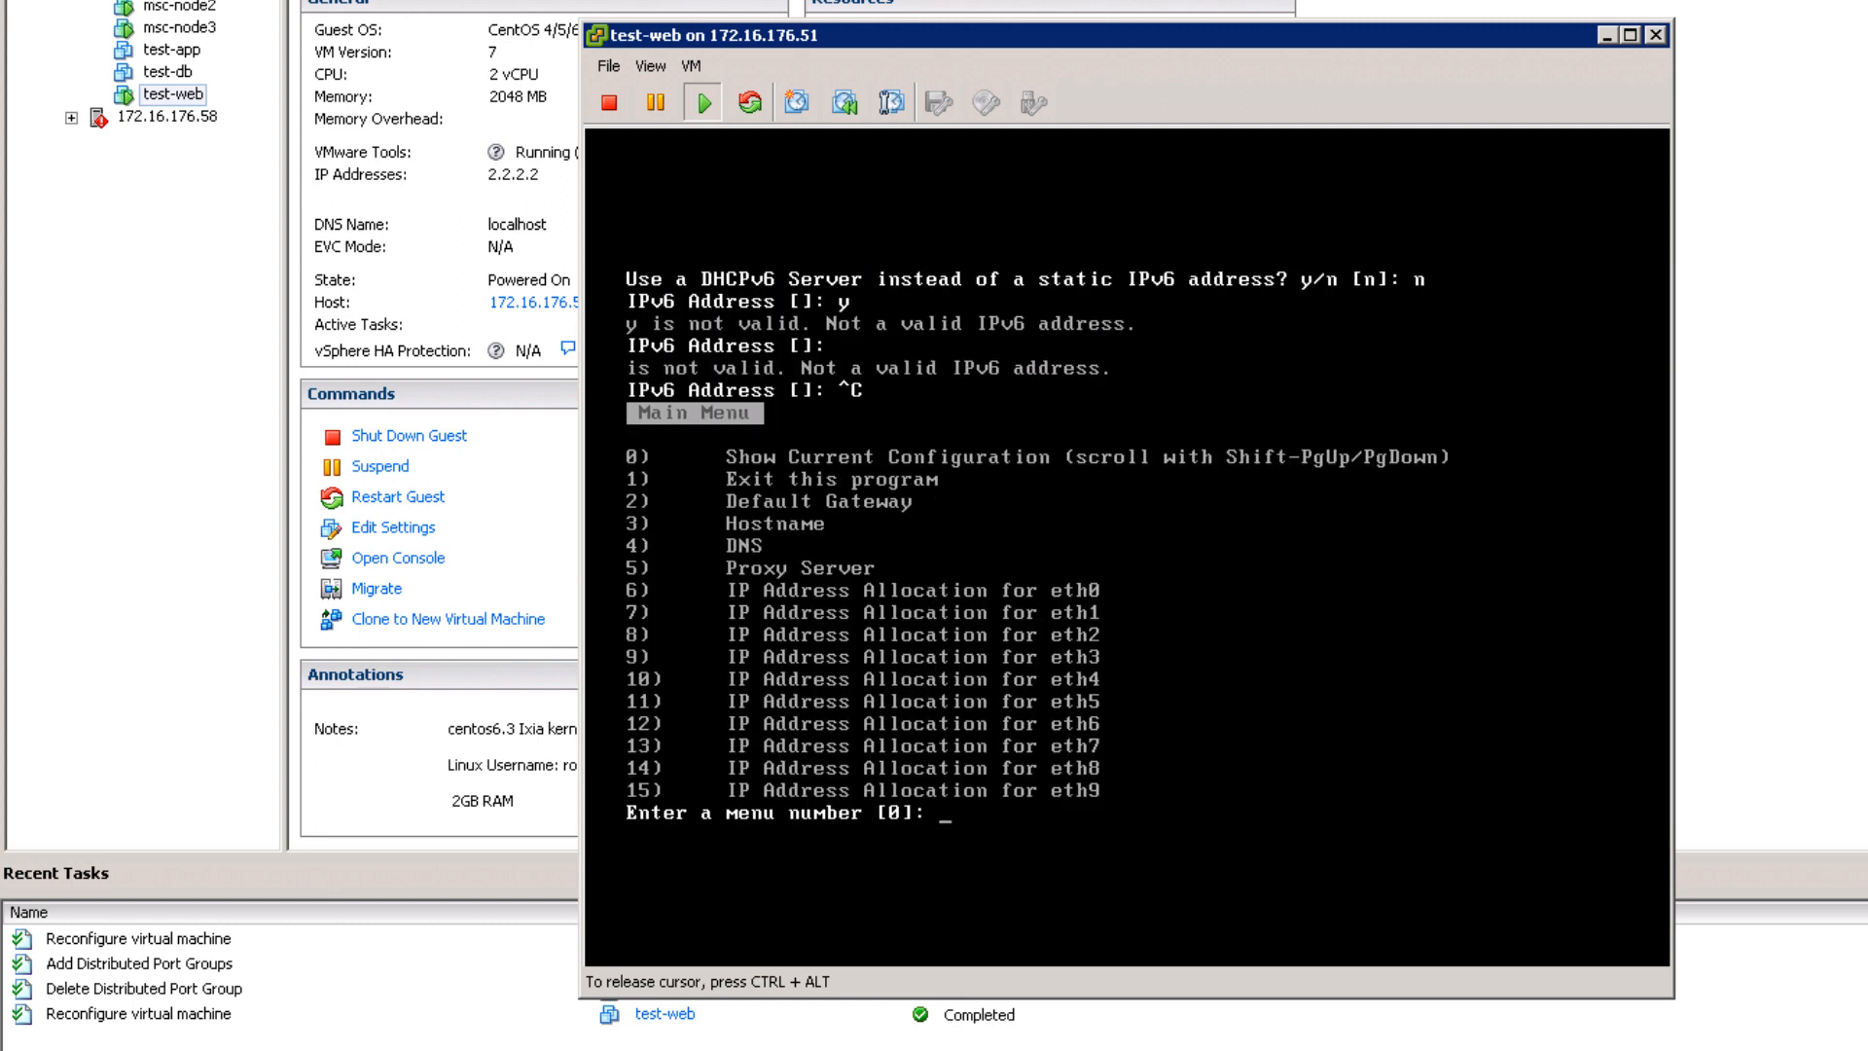
pyautogui.write('6')
pyautogui.press('Return')
pyautogui.write('n')
pyautogui.press('Return')
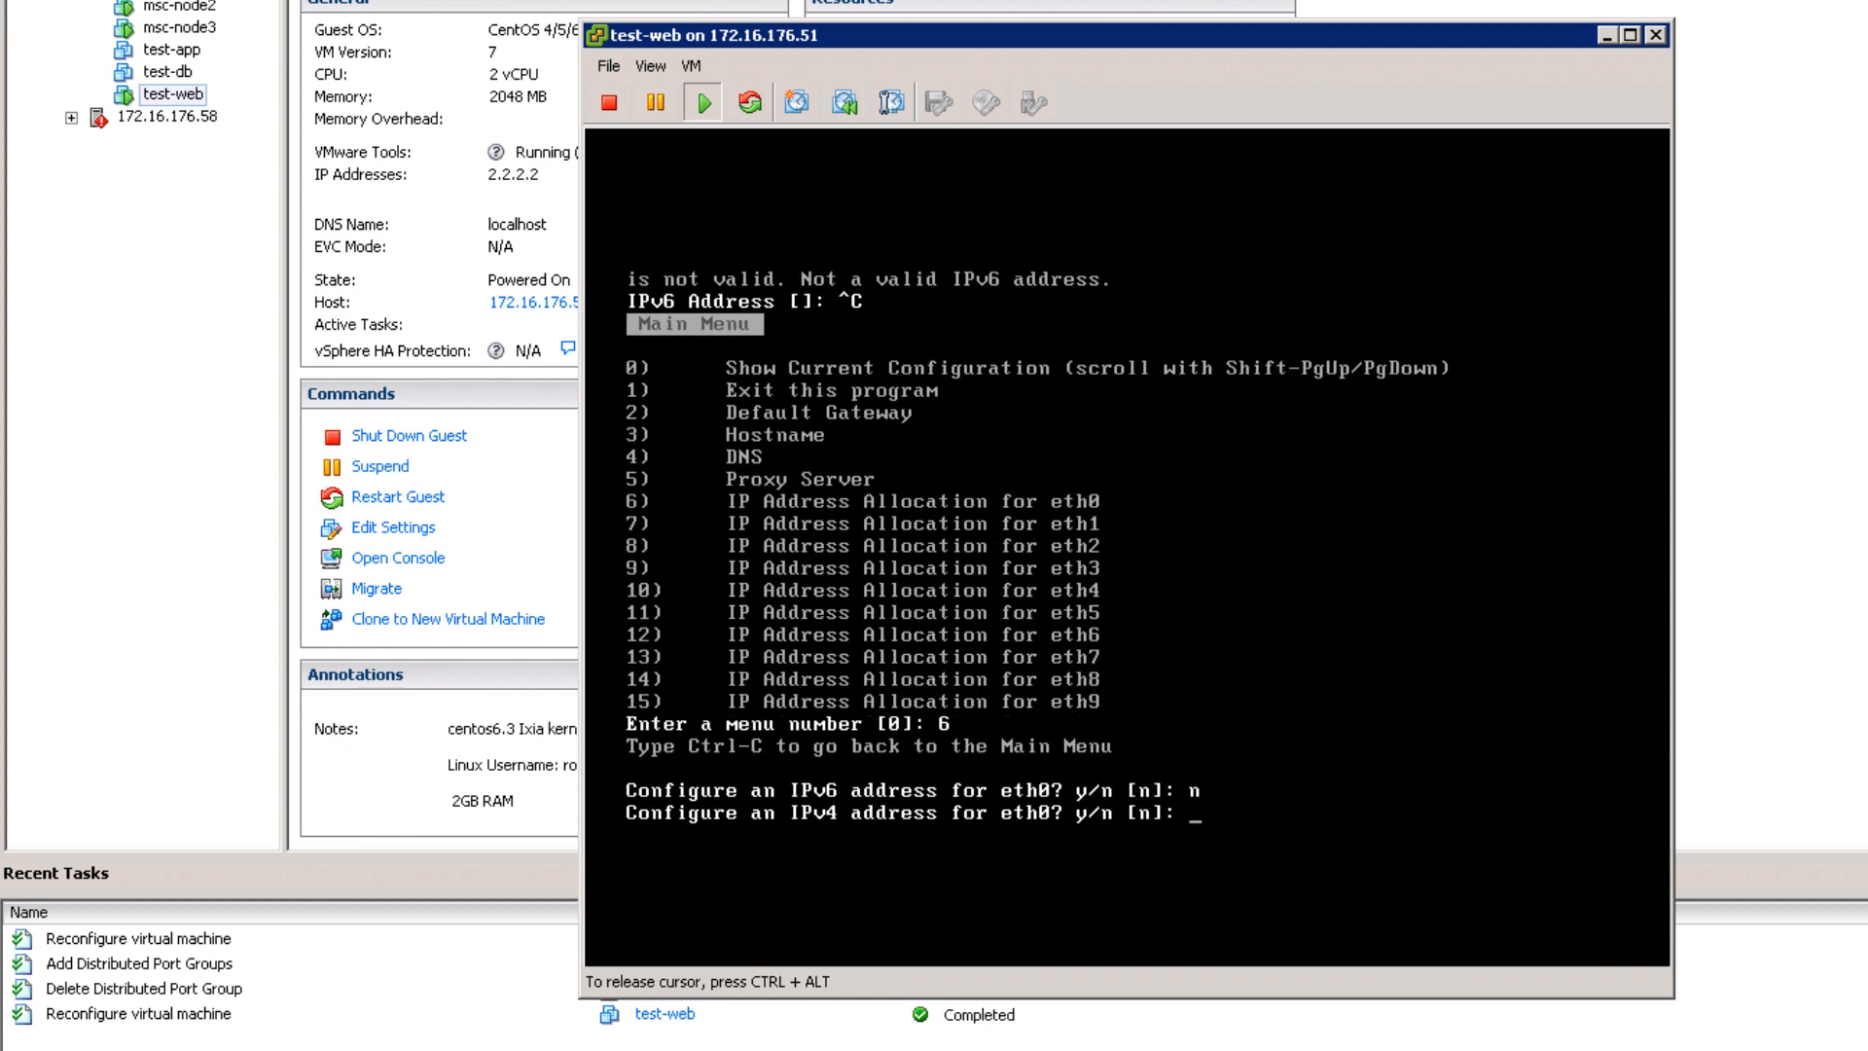
pyautogui.write('y')
pyautogui.press('Return')
pyautogui.write('n')
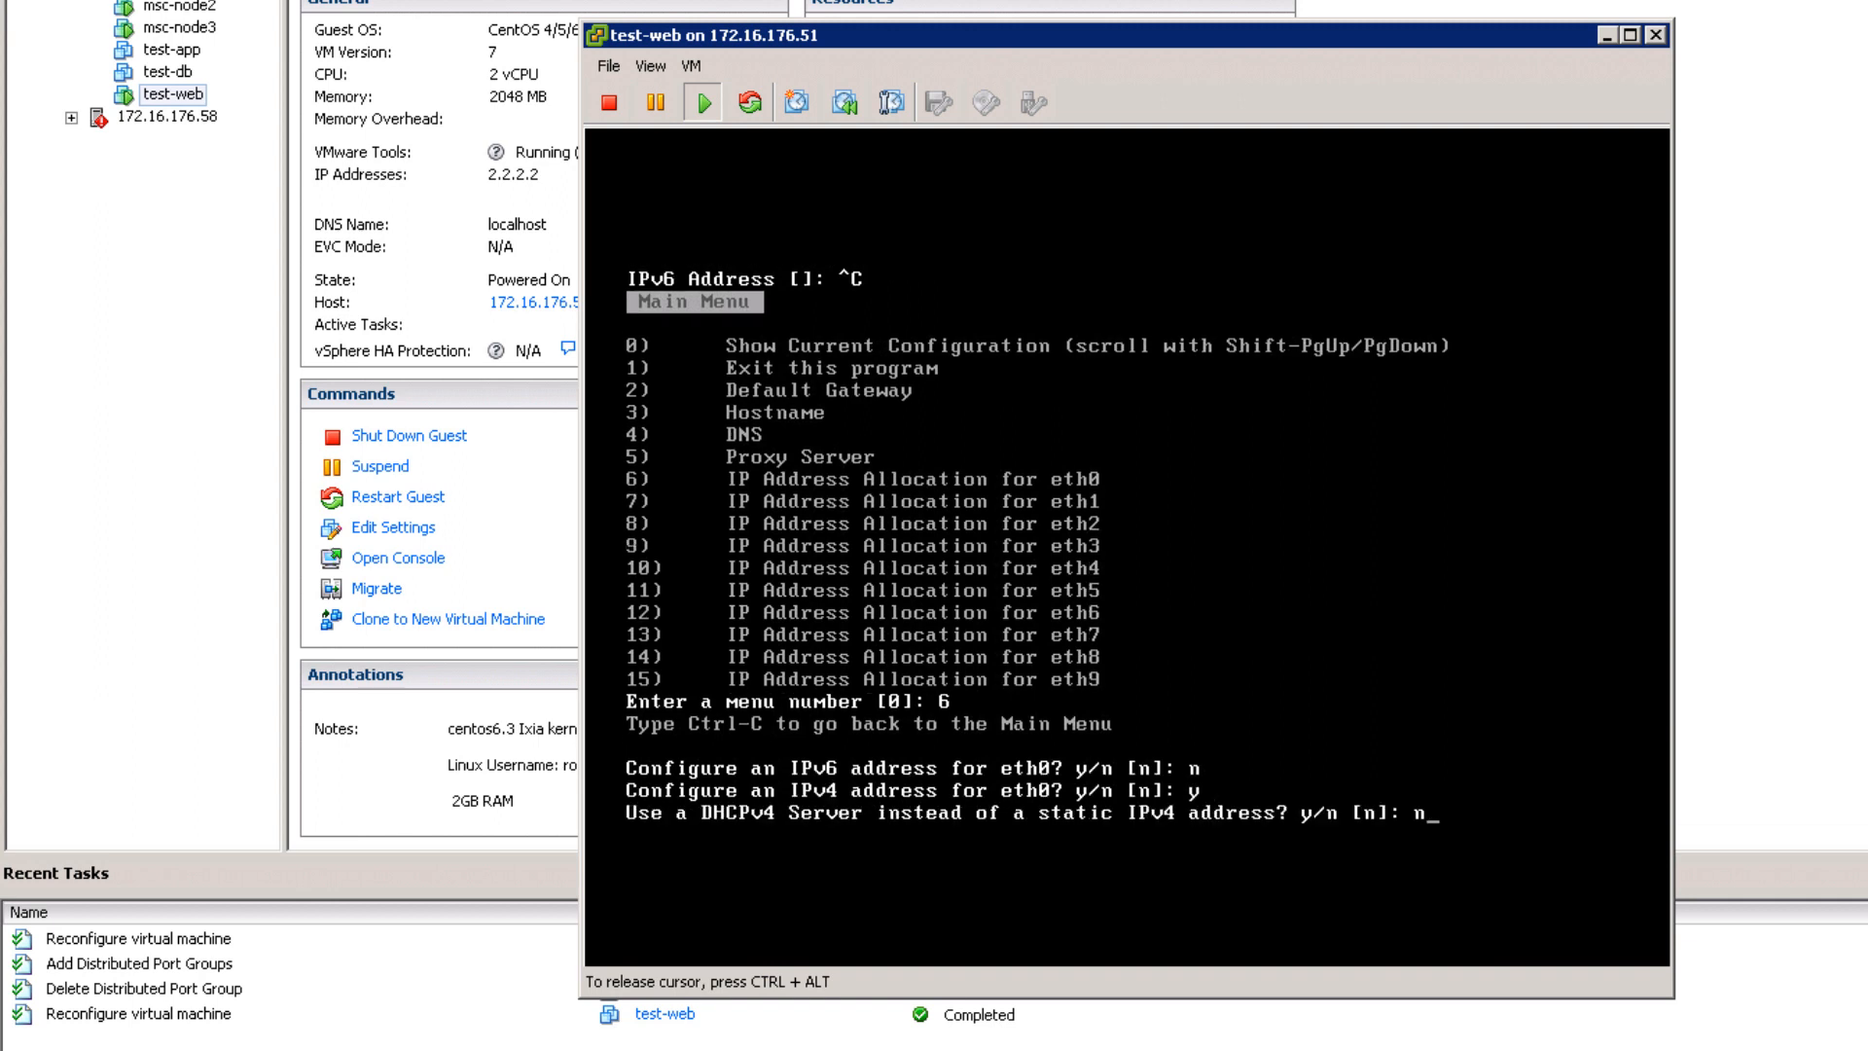
pyautogui.press('Return')
pyautogui.write('1.1.1.1')
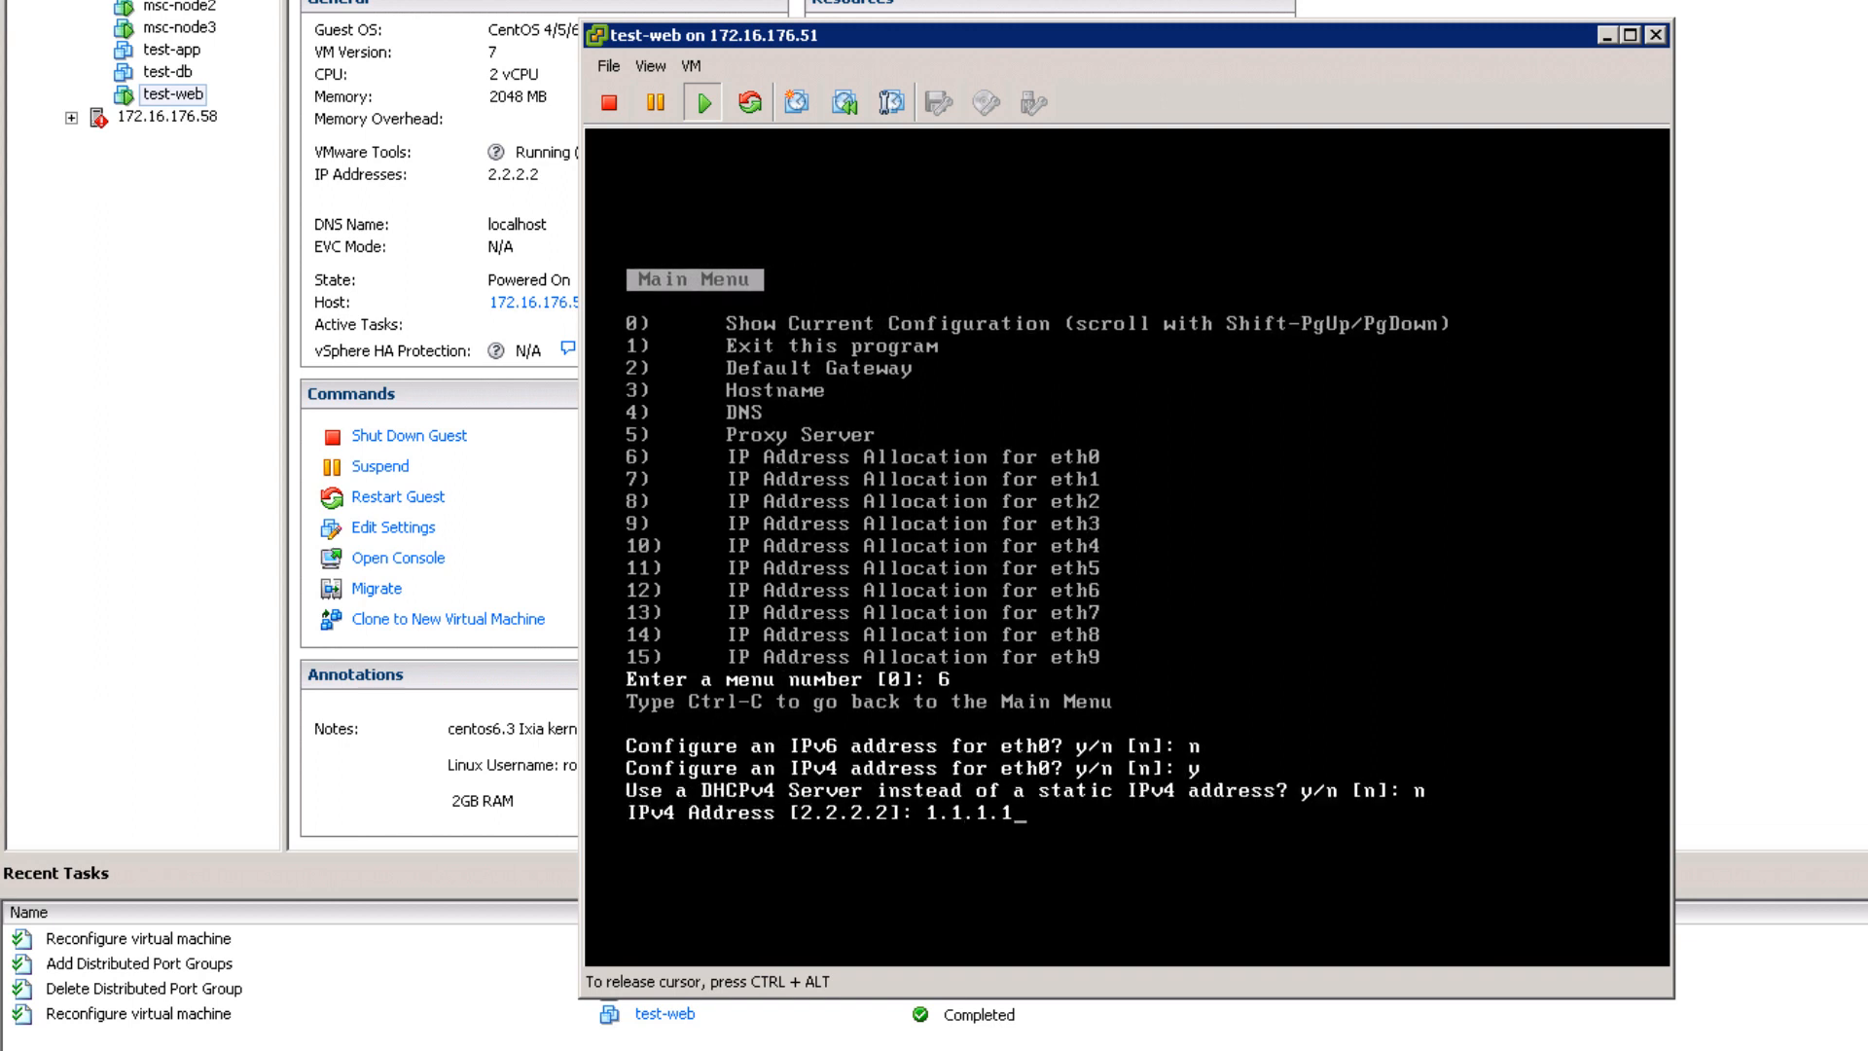
pyautogui.press('Return')
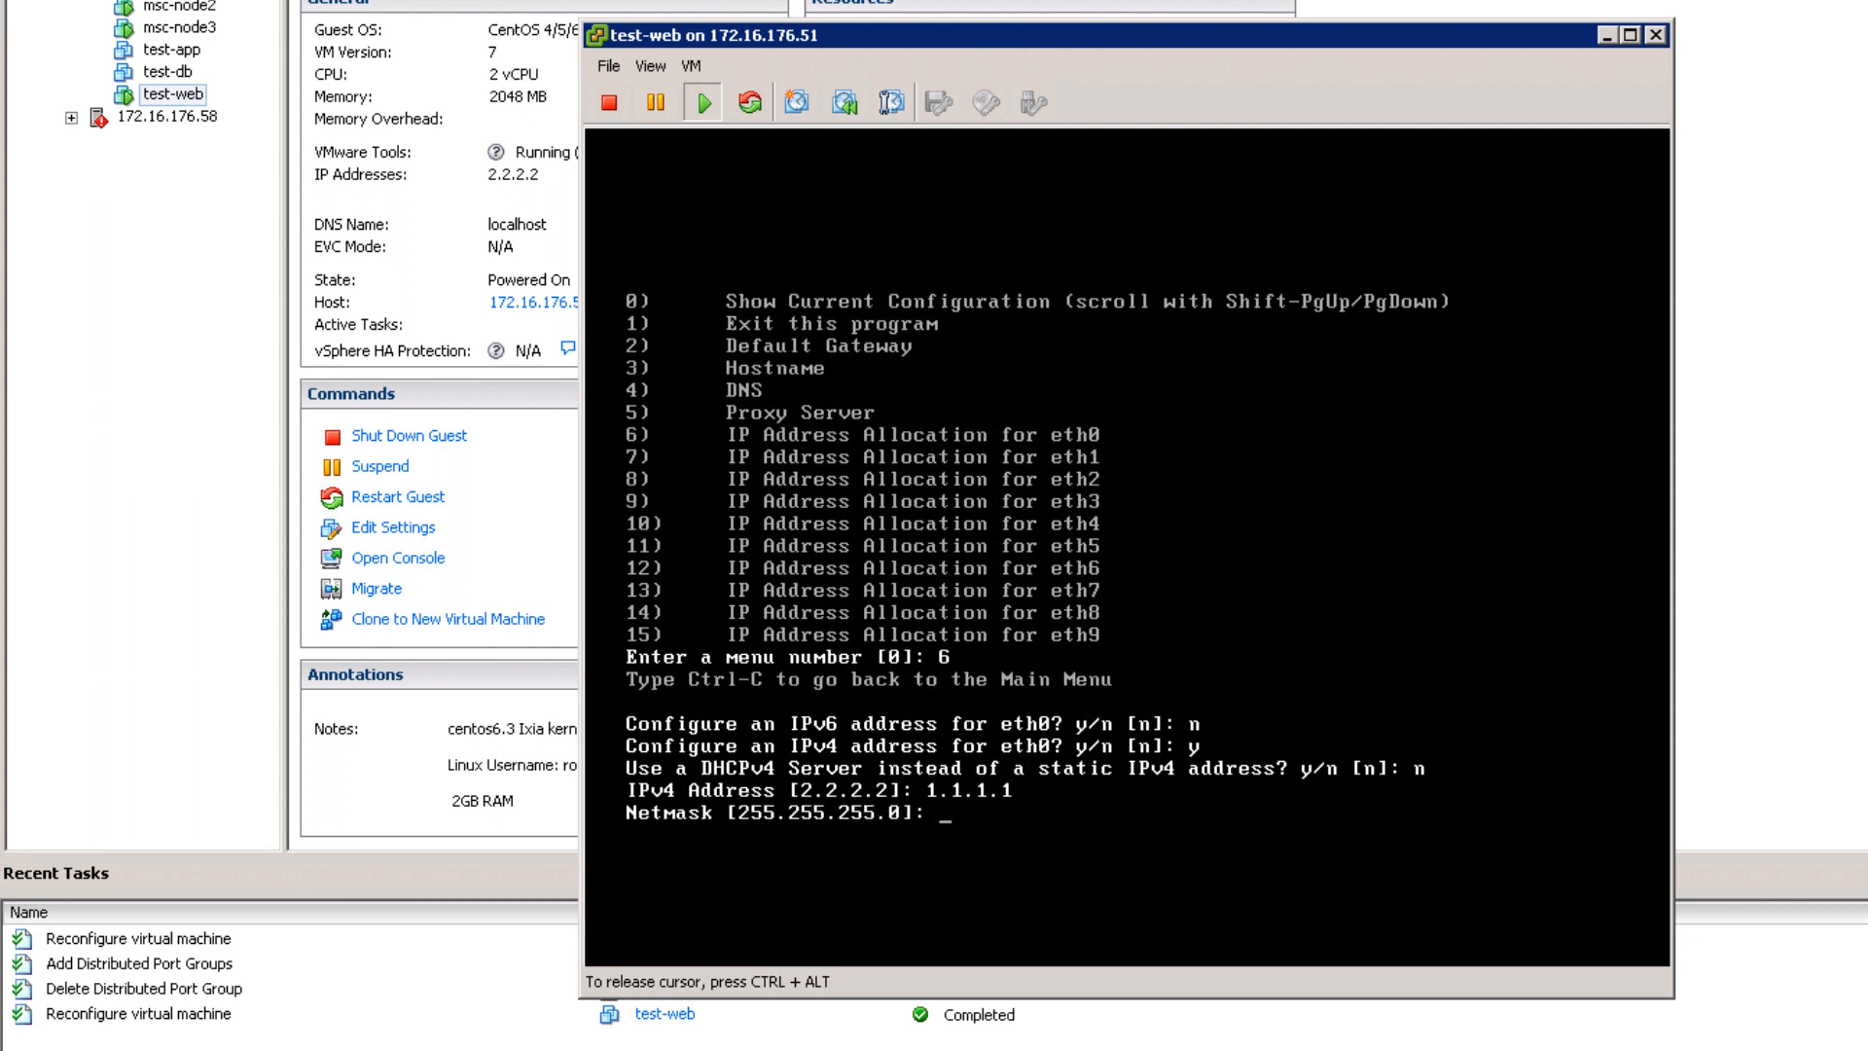
pyautogui.press('Return')
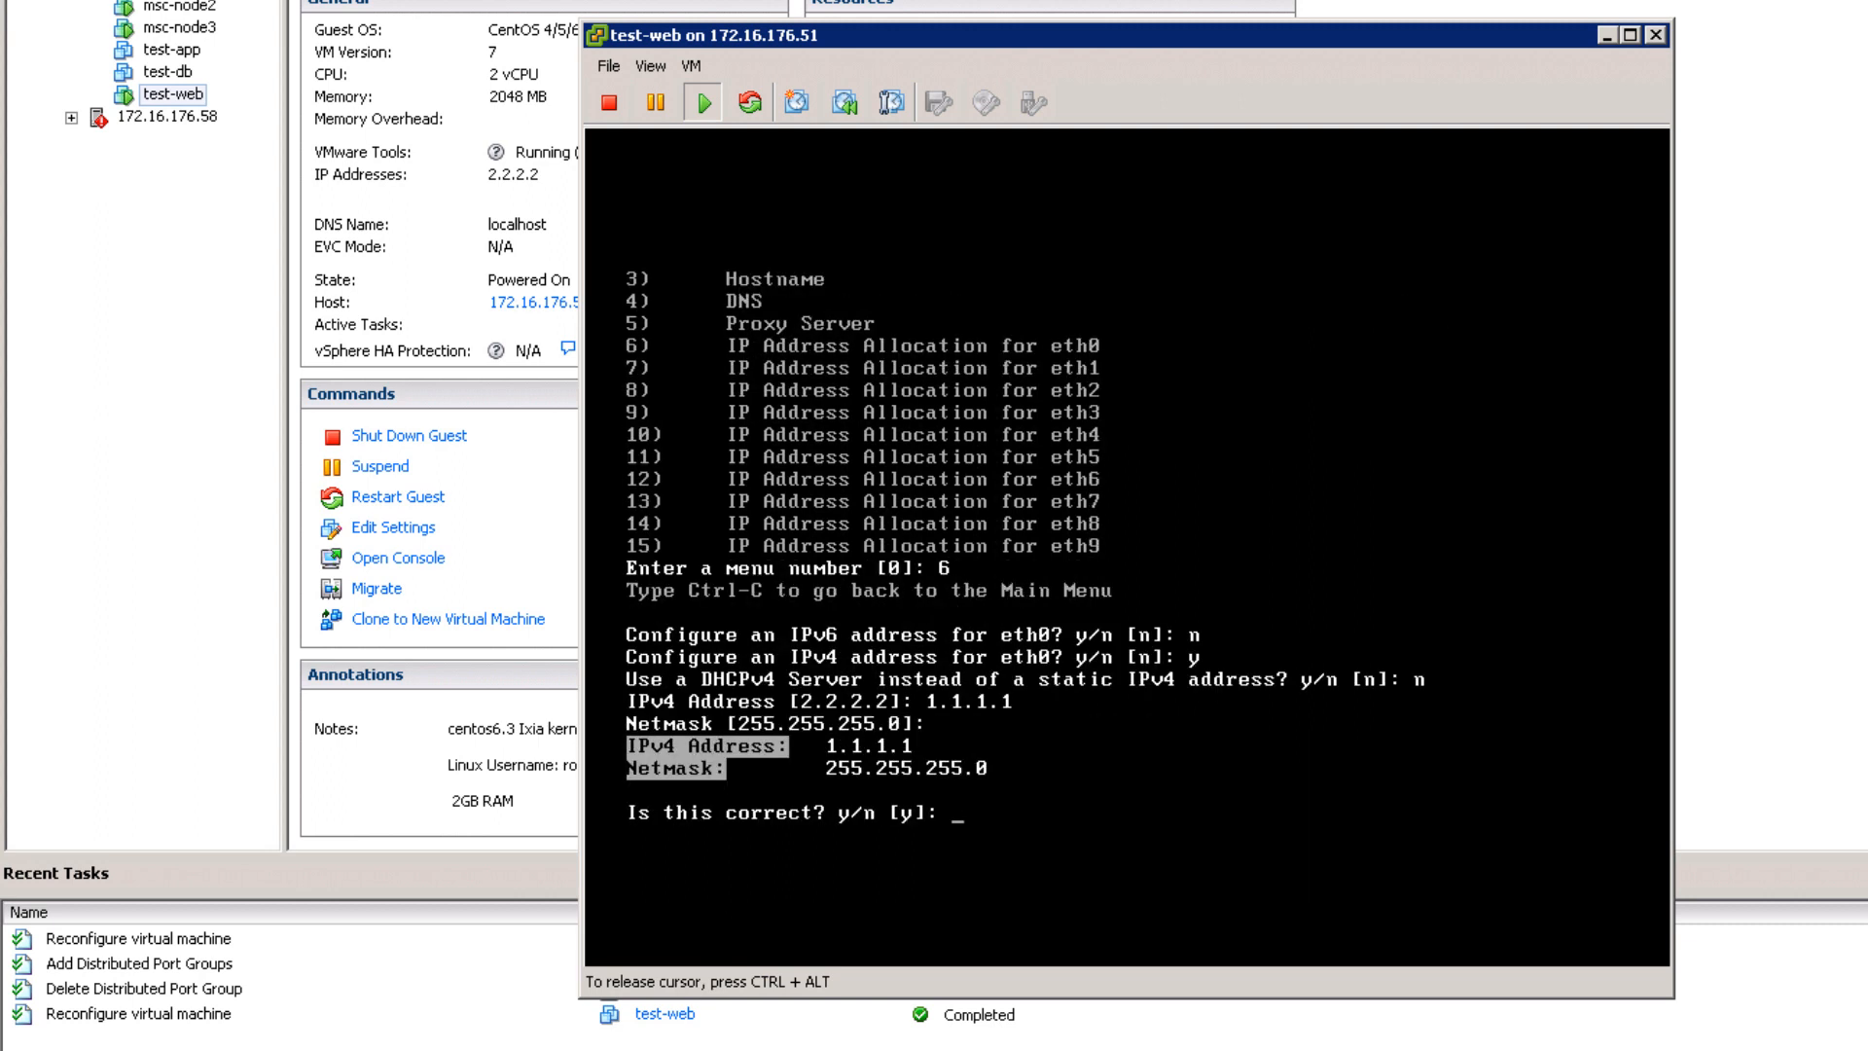
pyautogui.write('y')
pyautogui.press('Return')
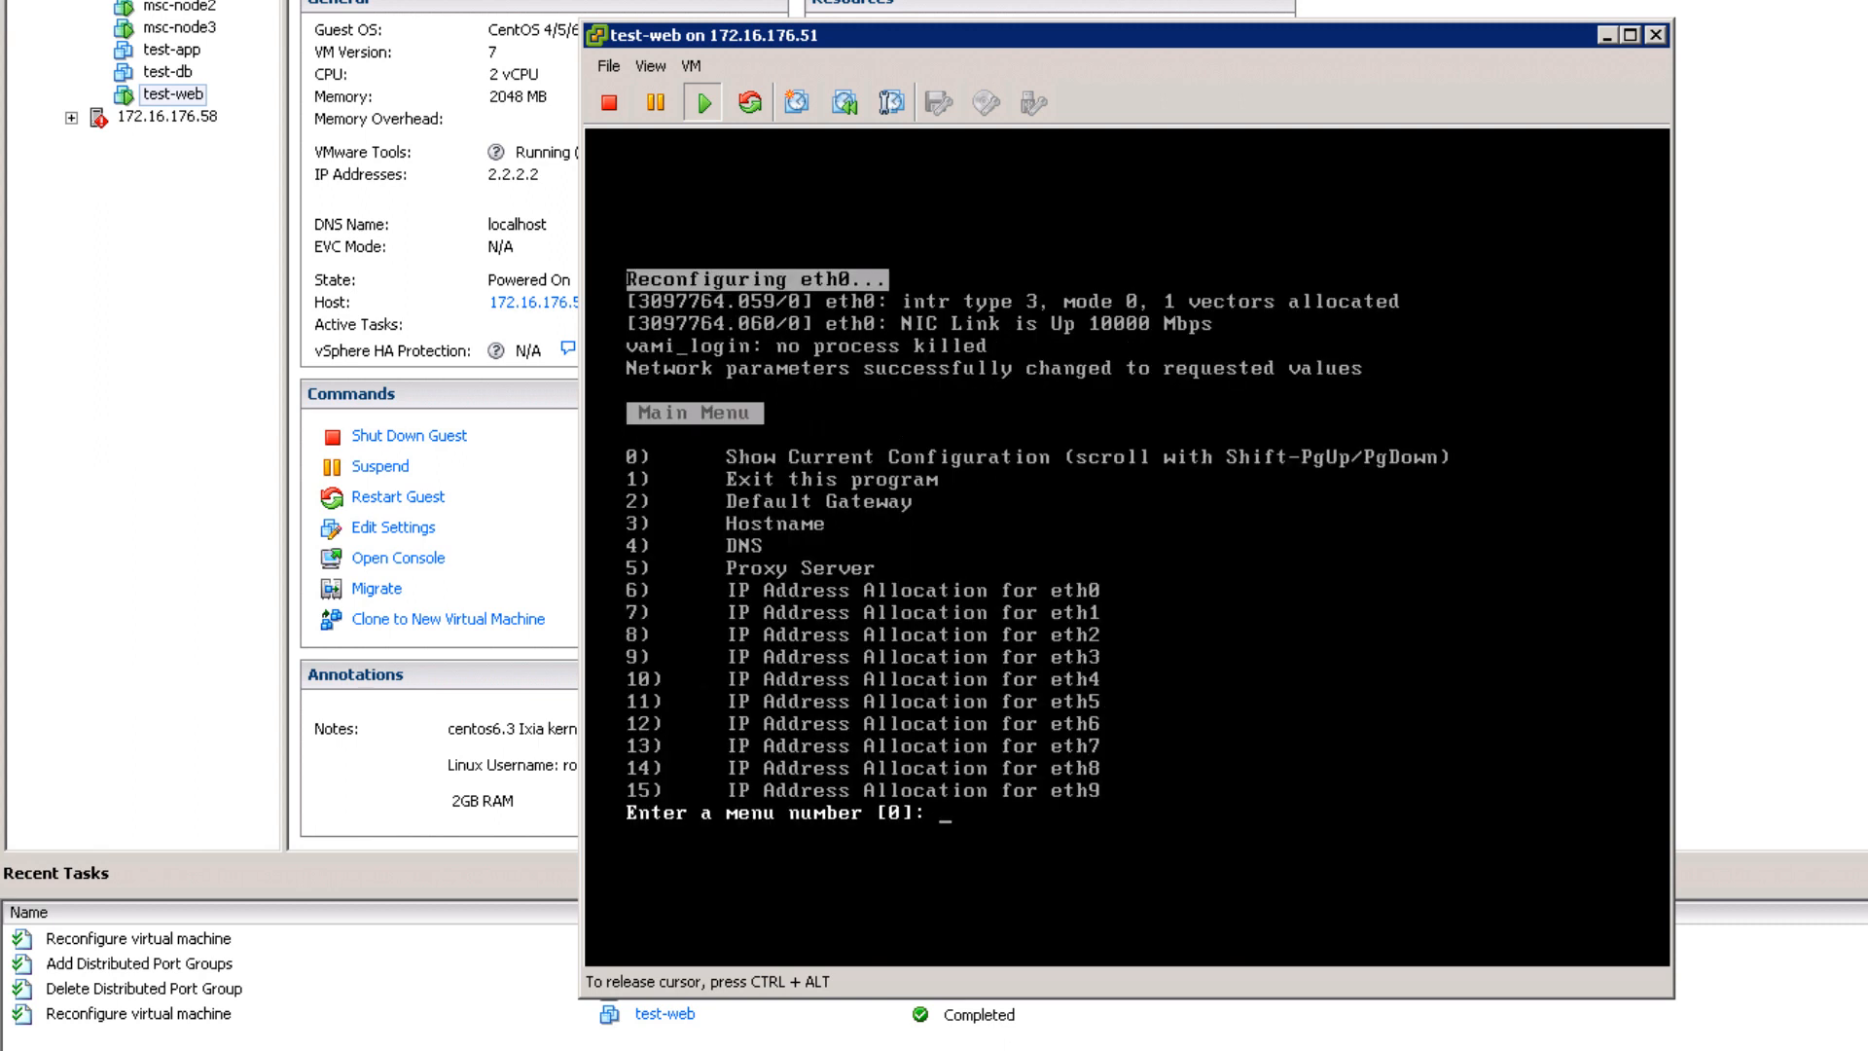
# Step: Set the eth0 default gateway to 1.1.1.254 and exit network configuration
pyautogui.write('2')
pyautogui.press('Return')
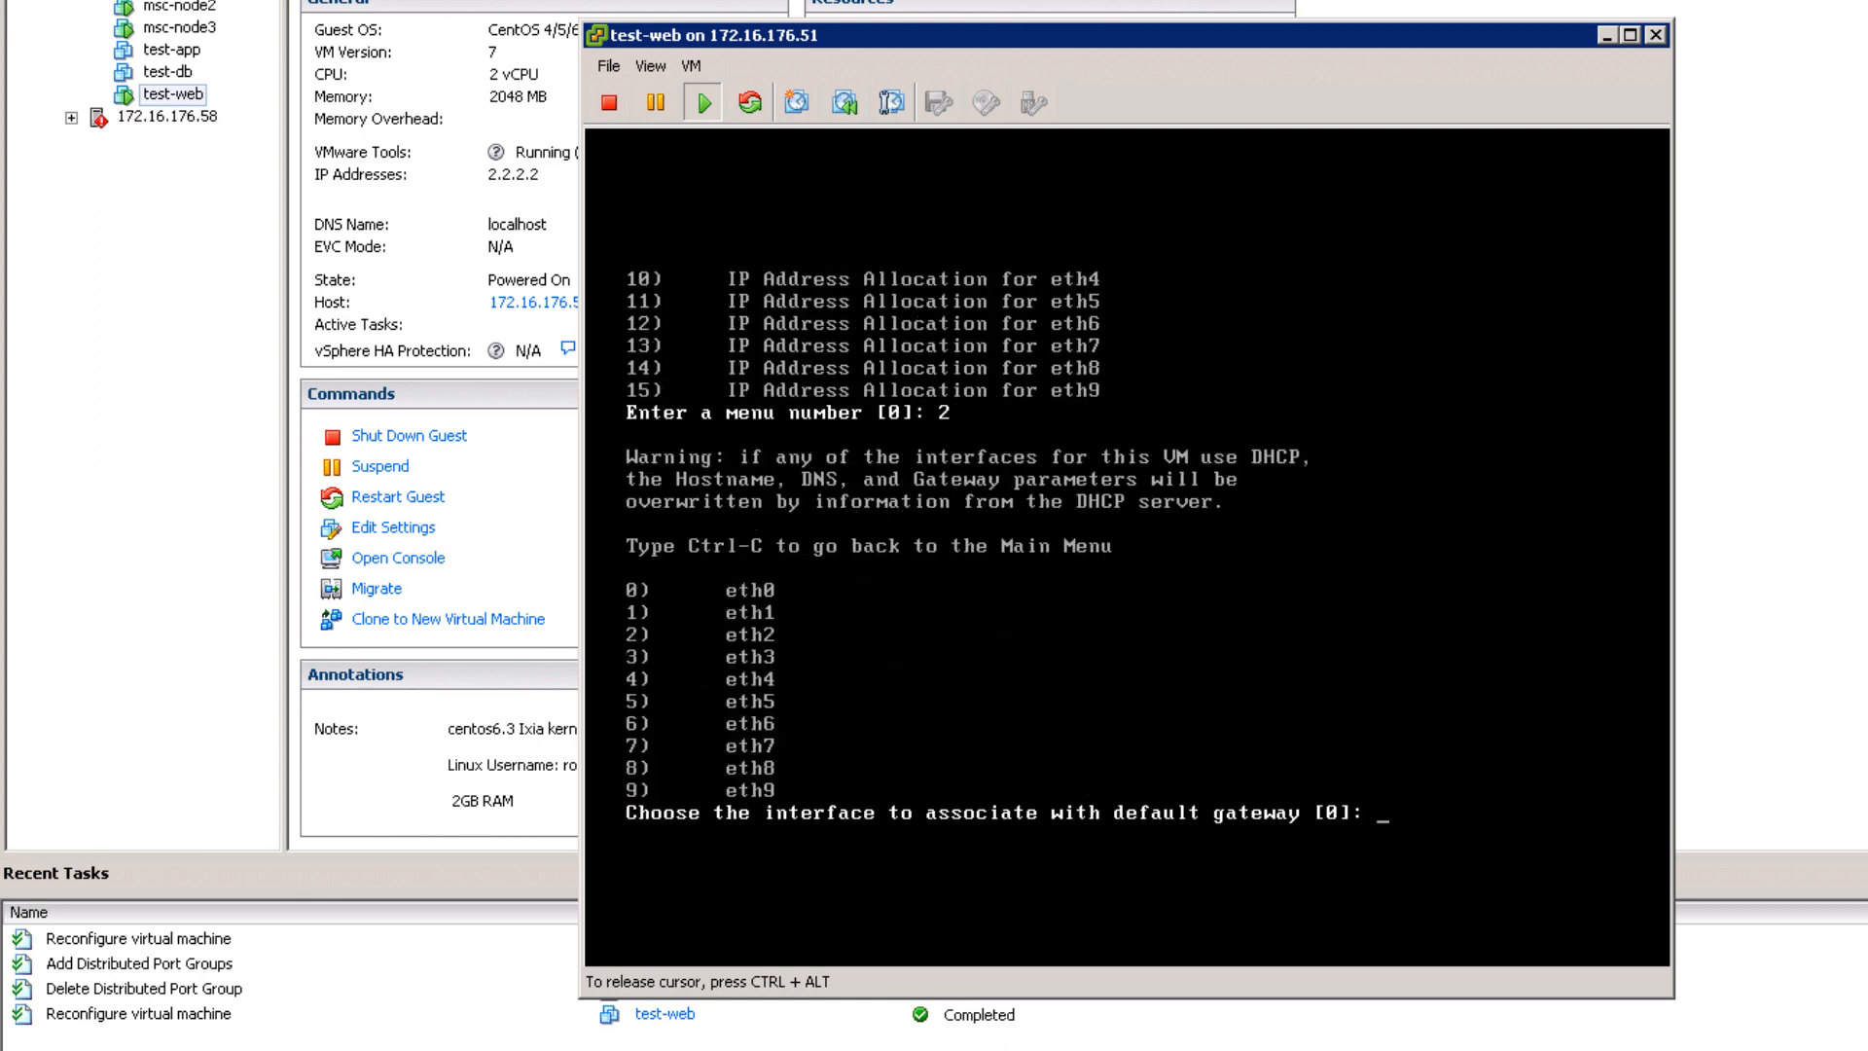
pyautogui.write('0')
pyautogui.press('Return')
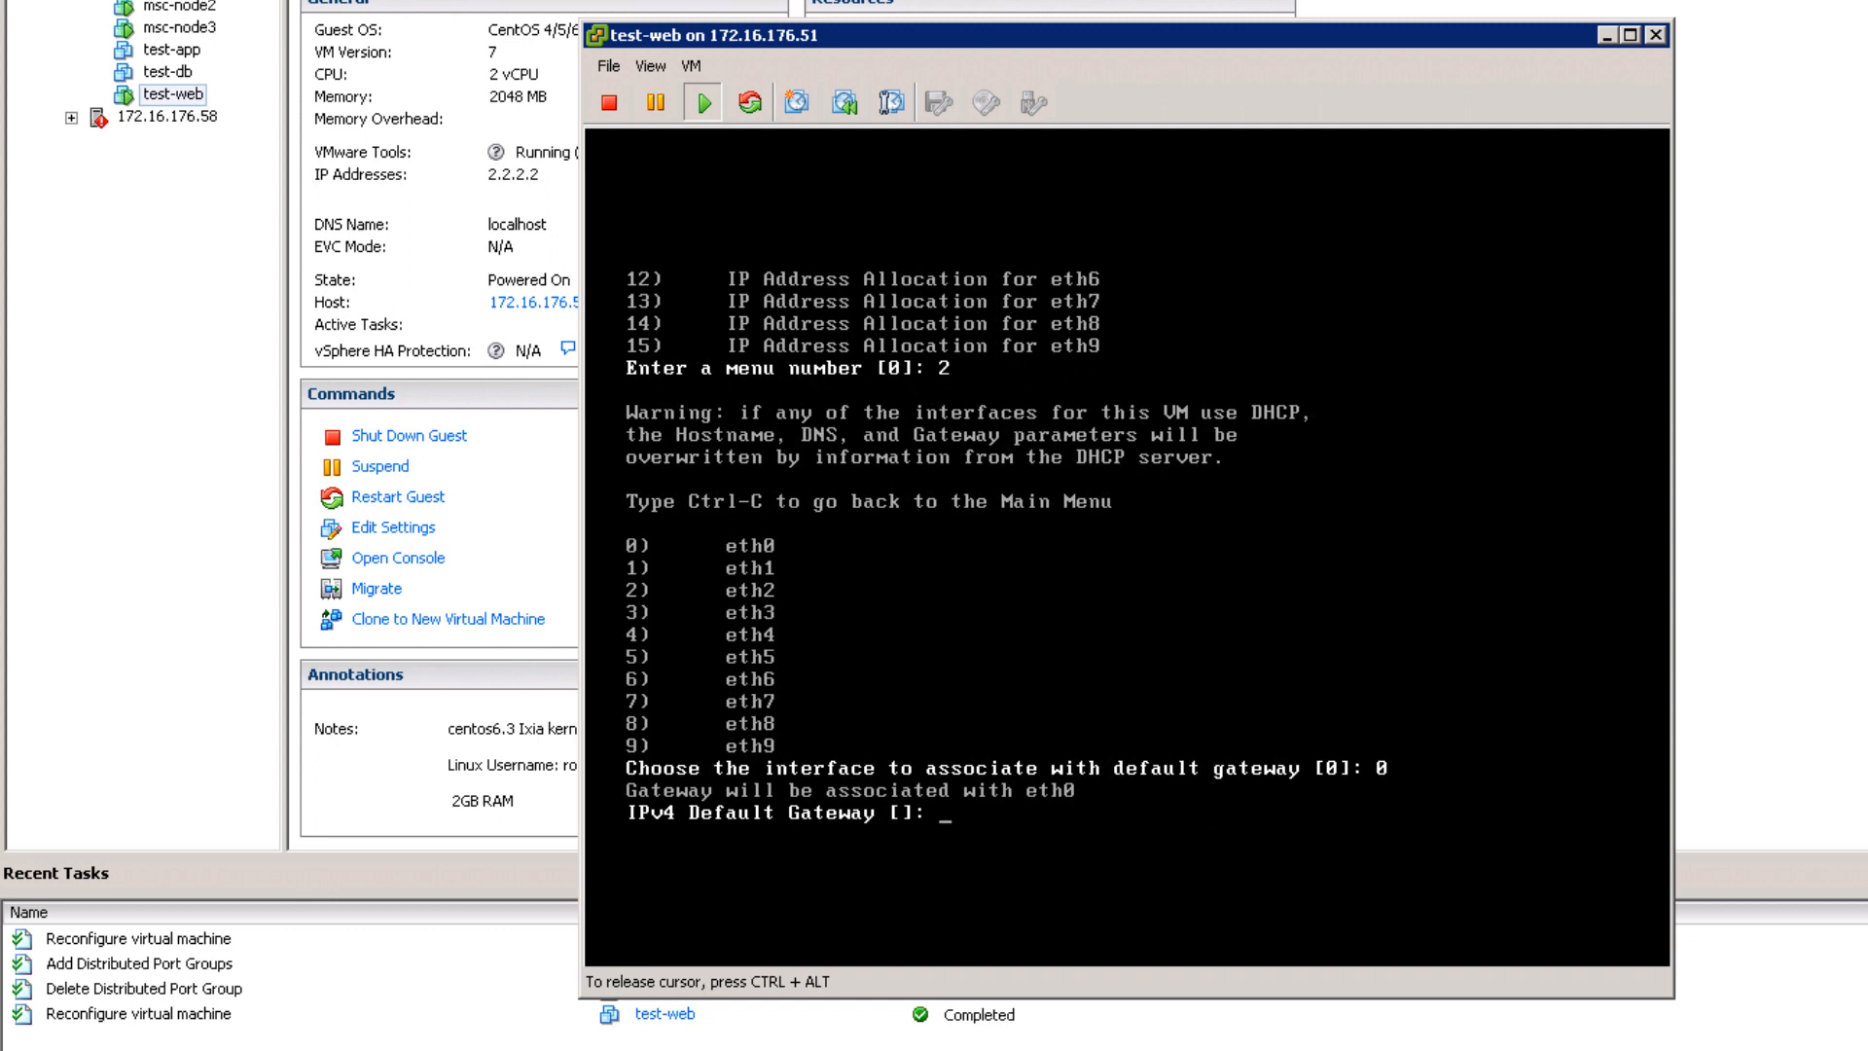
pyautogui.write('1.1.1.254')
pyautogui.press('Return')
pyautogui.press('Return')
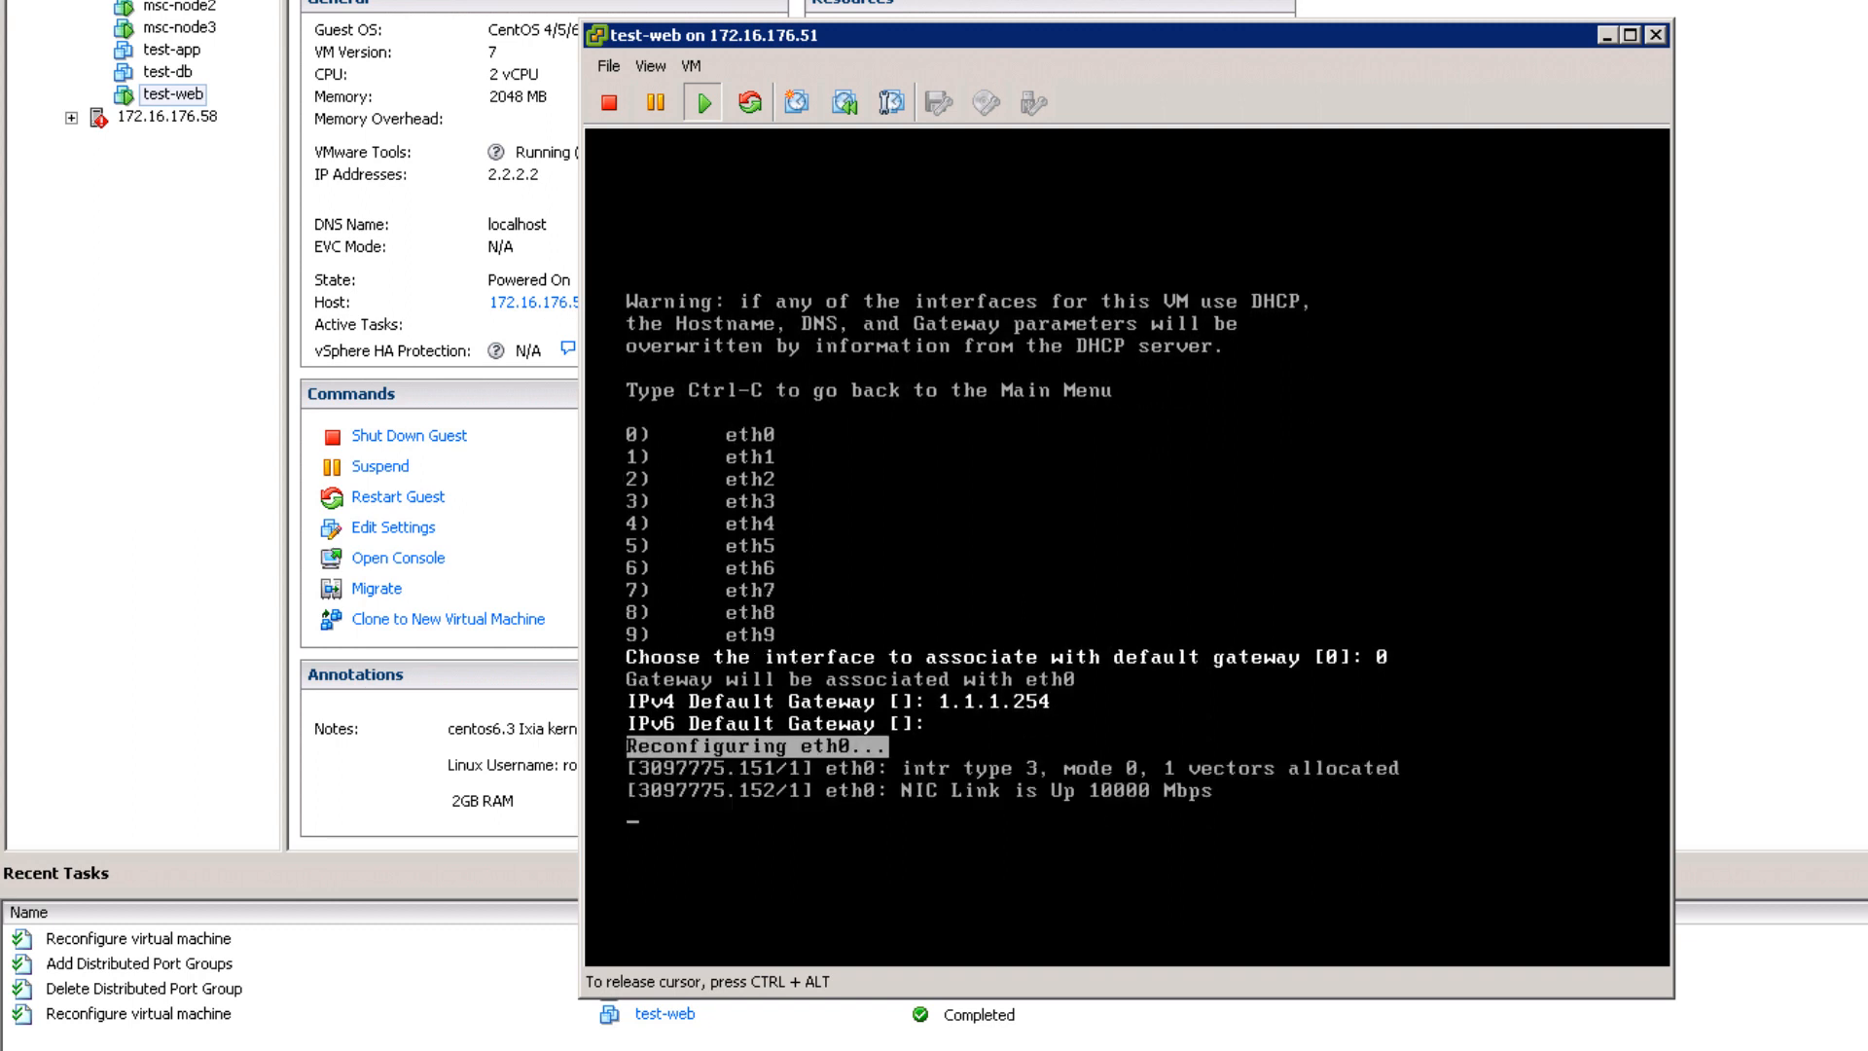
pyautogui.press('Return')
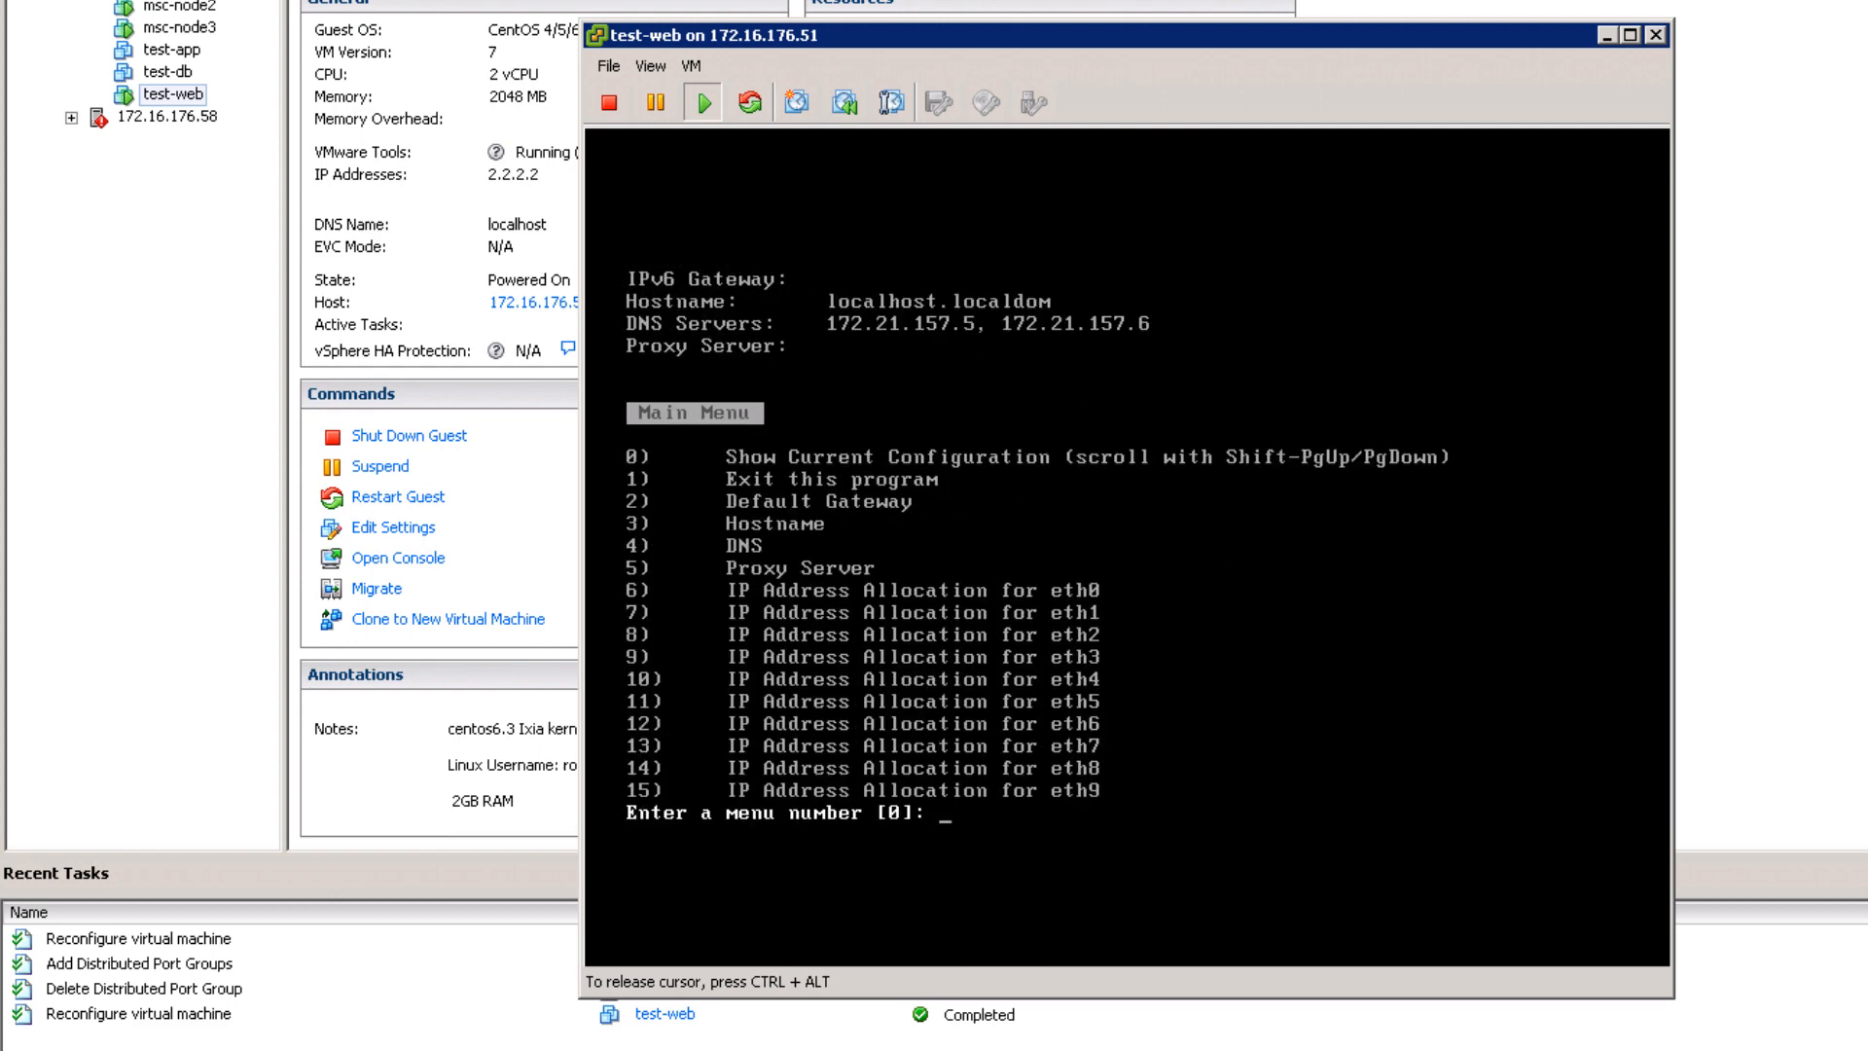
pyautogui.write('1')
pyautogui.press('Return')
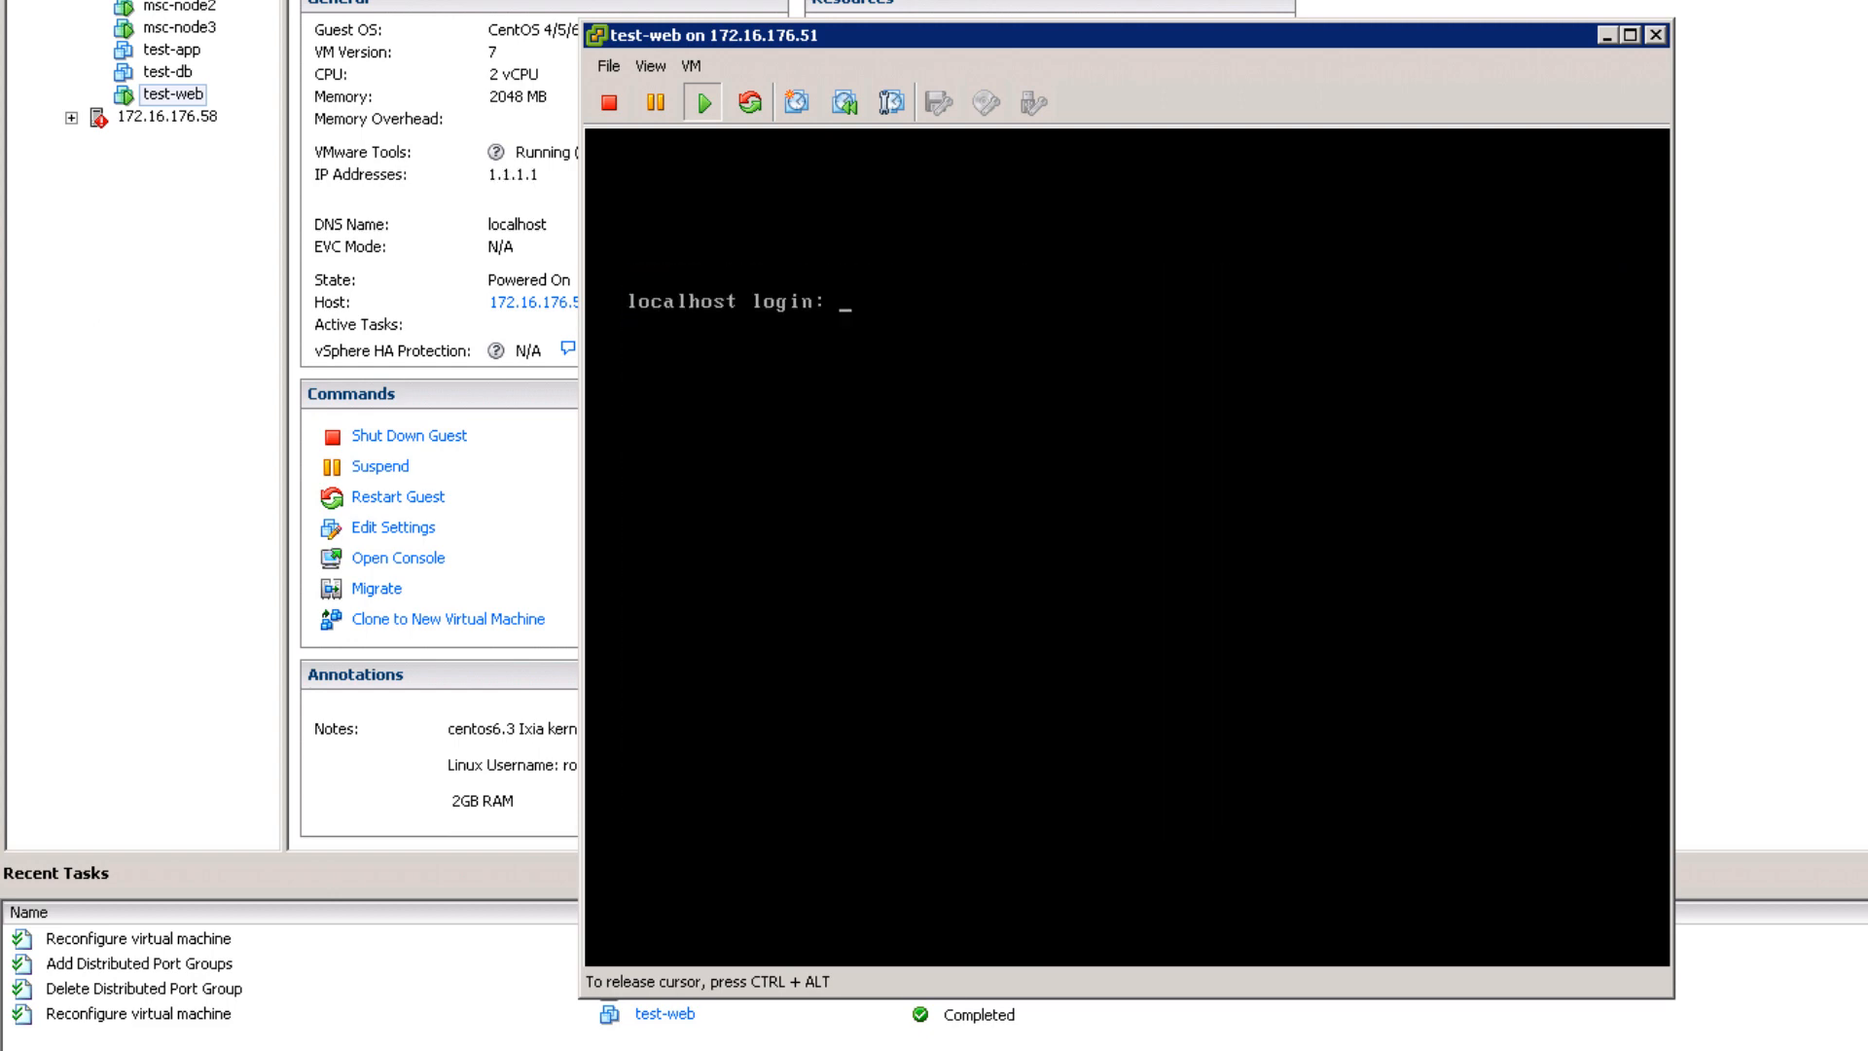
# Step: Log in as root with the account password and show eth0's settings with ifconfig
pyautogui.write('root')
pyautogui.press('Return')
pyautogui.press('Return')
pyautogui.press('Return')
pyautogui.press('Return')
pyautogui.press('Return')
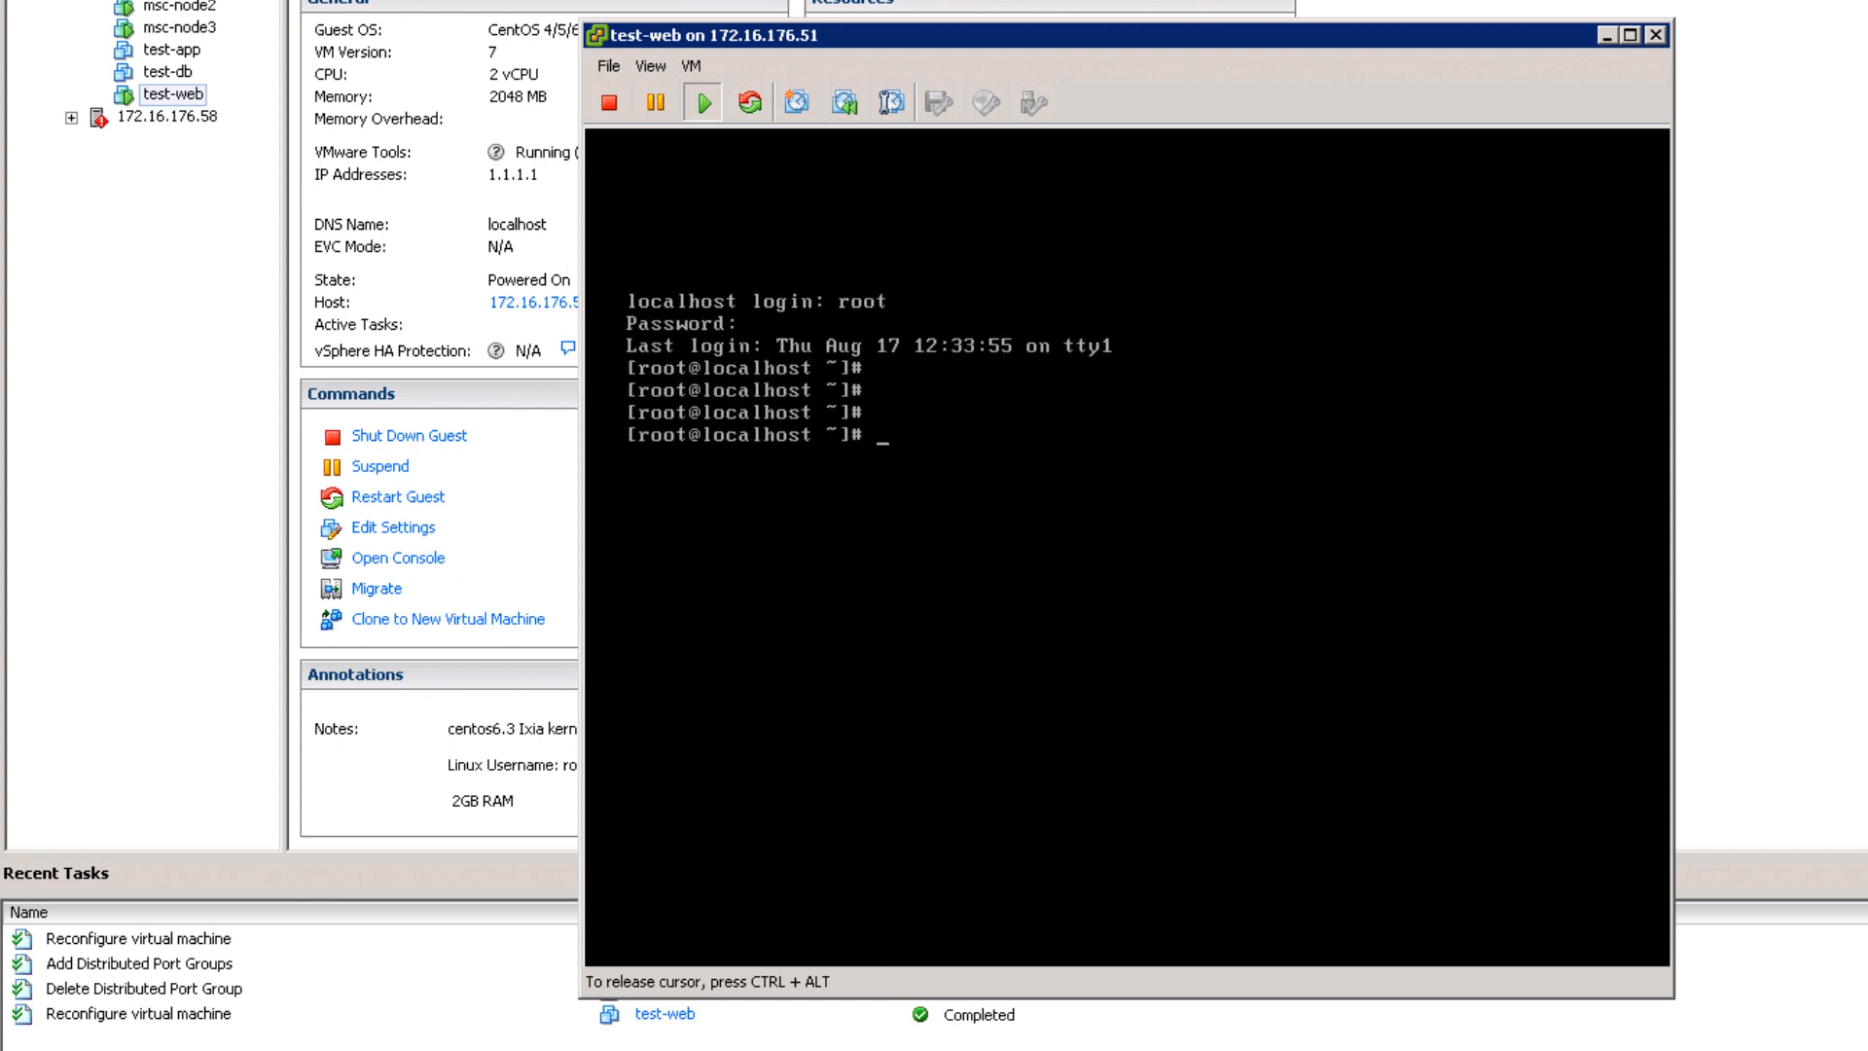
pyautogui.write('ifconfg eth0')
pyautogui.press('Return')
pyautogui.write('ifconfig eth0')
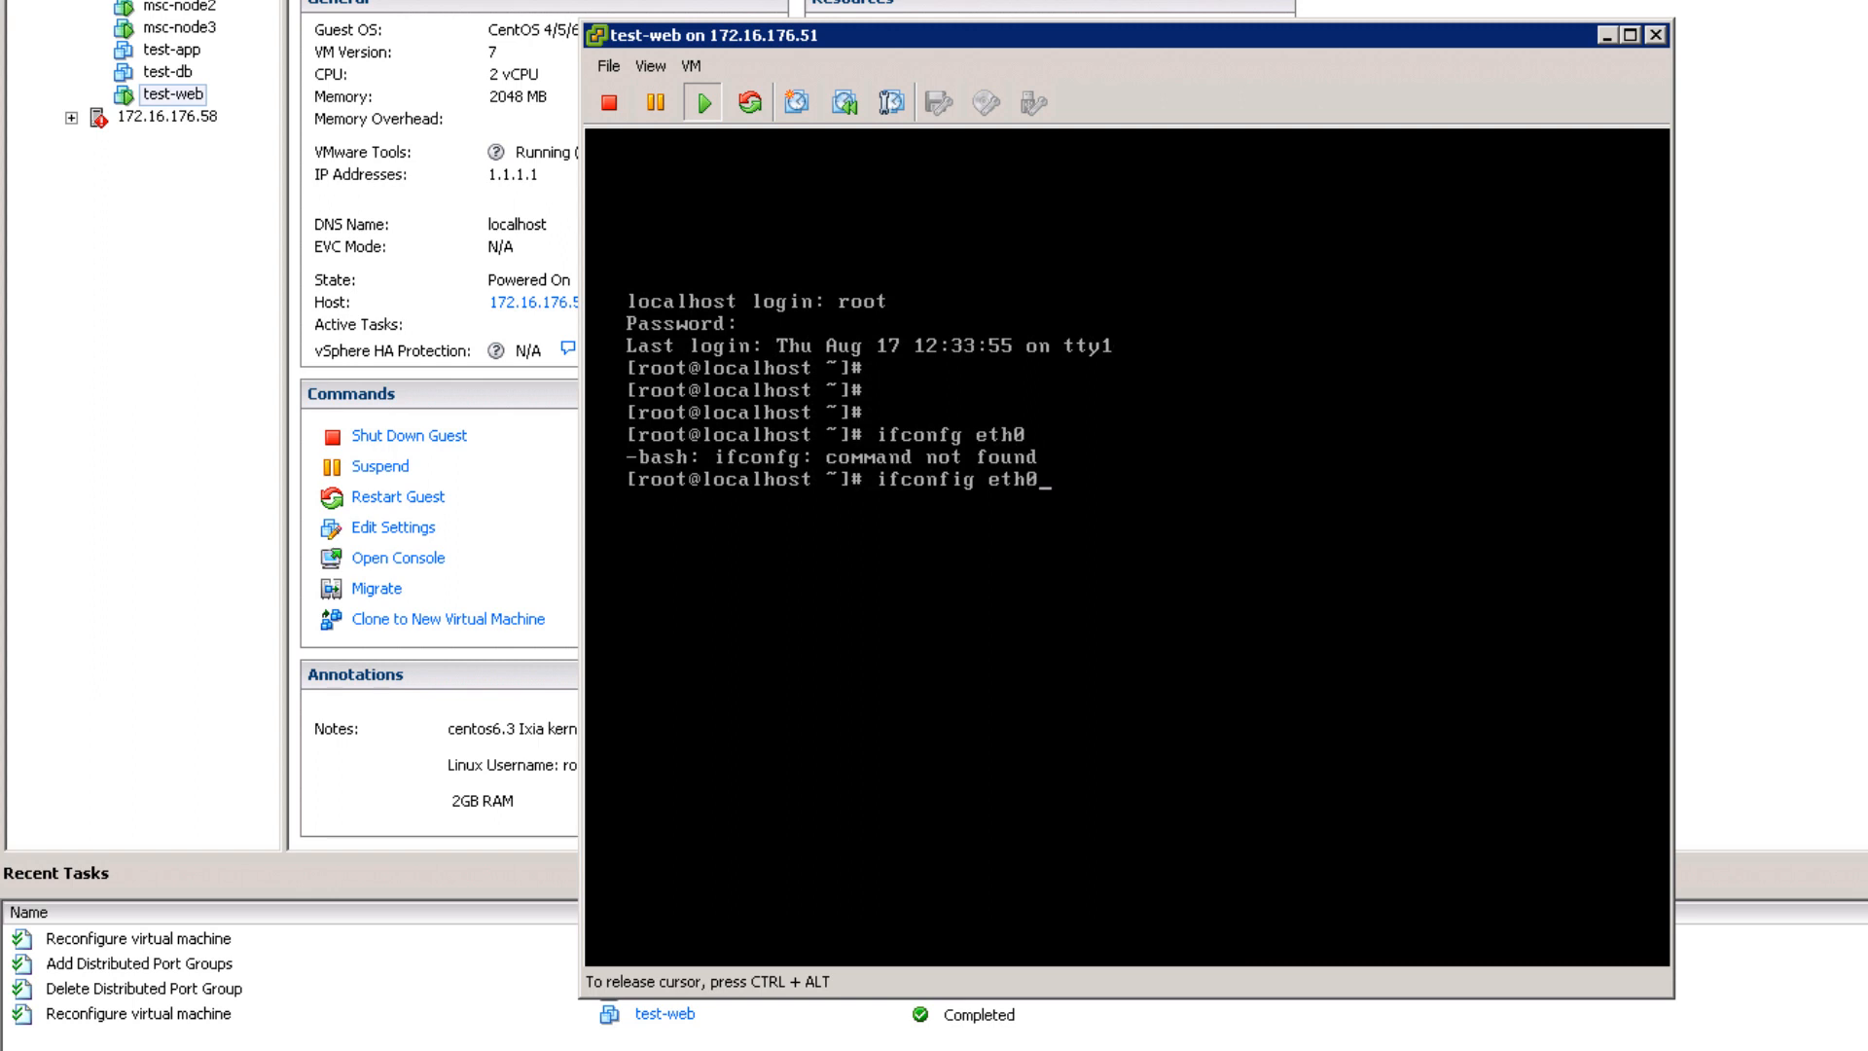
pyautogui.press('Return')
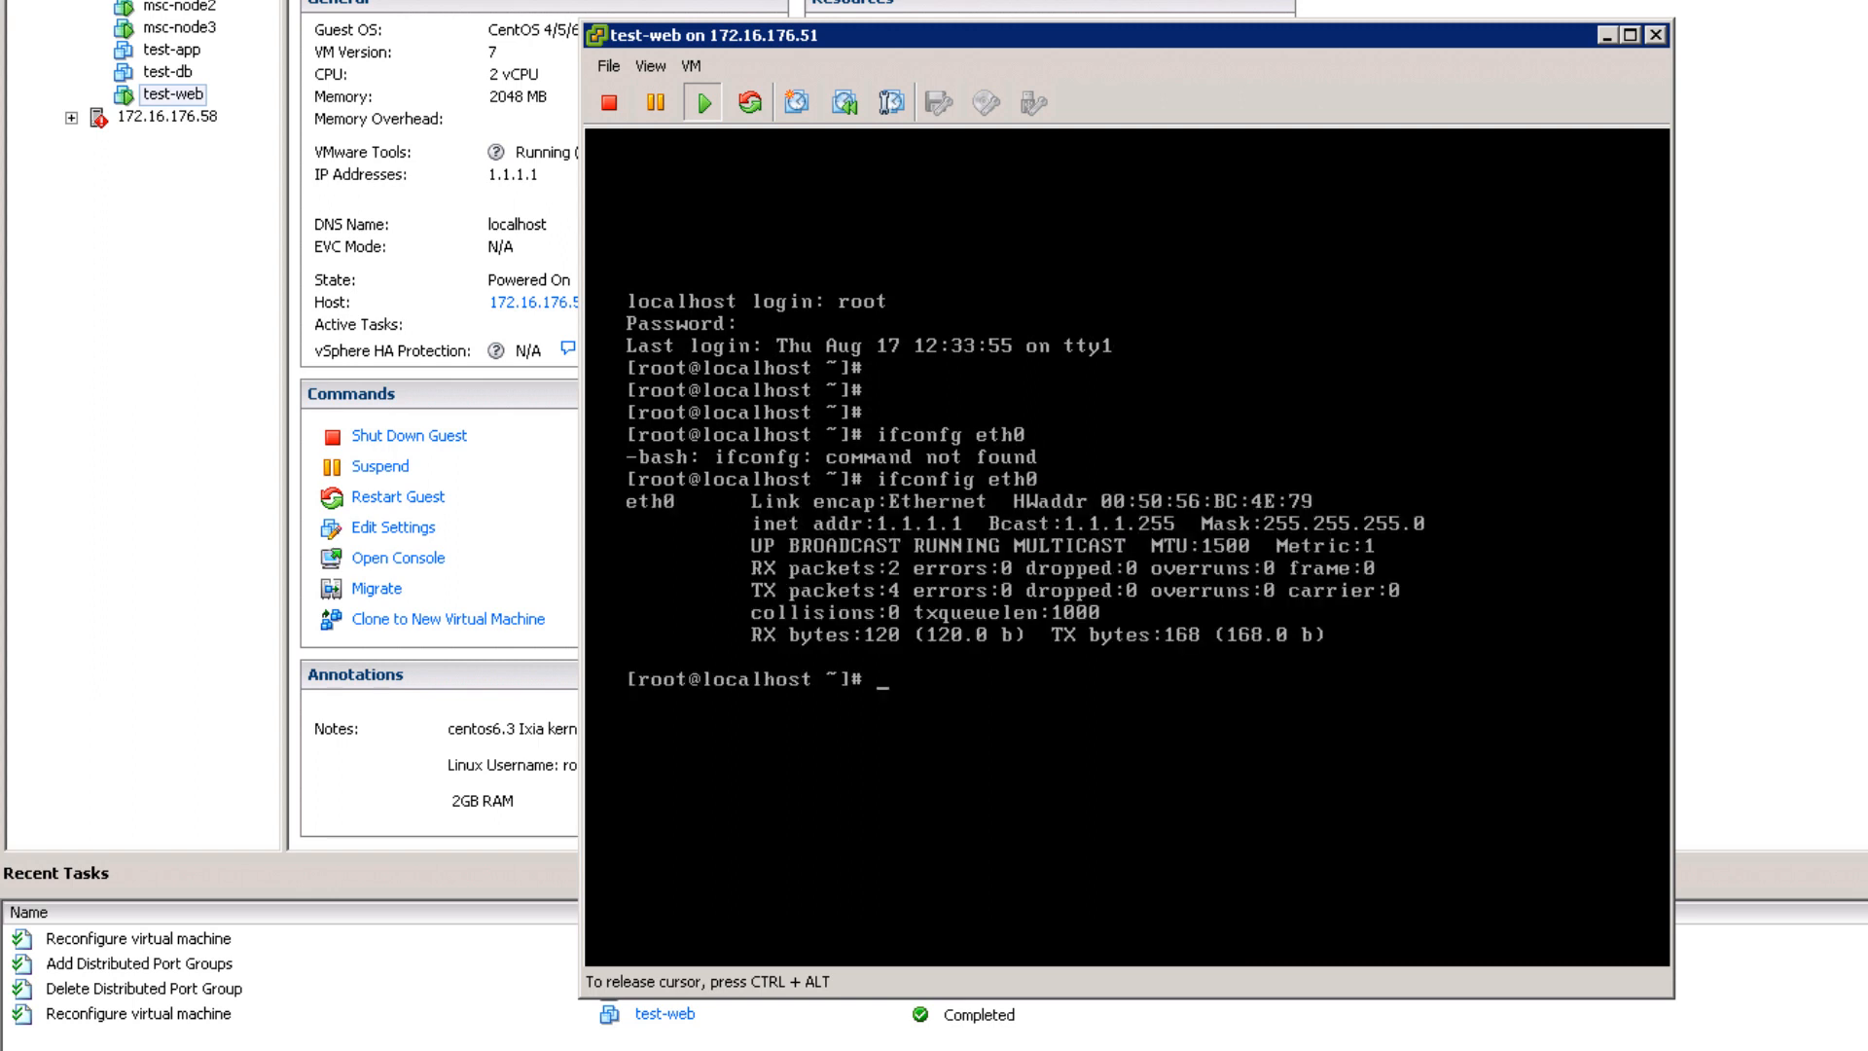
# Step: Ping gateway 1.1.1.254 until four replies with 0% loss, then release the console
pyautogui.write('ping 1.1.1.254')
pyautogui.press('Return')
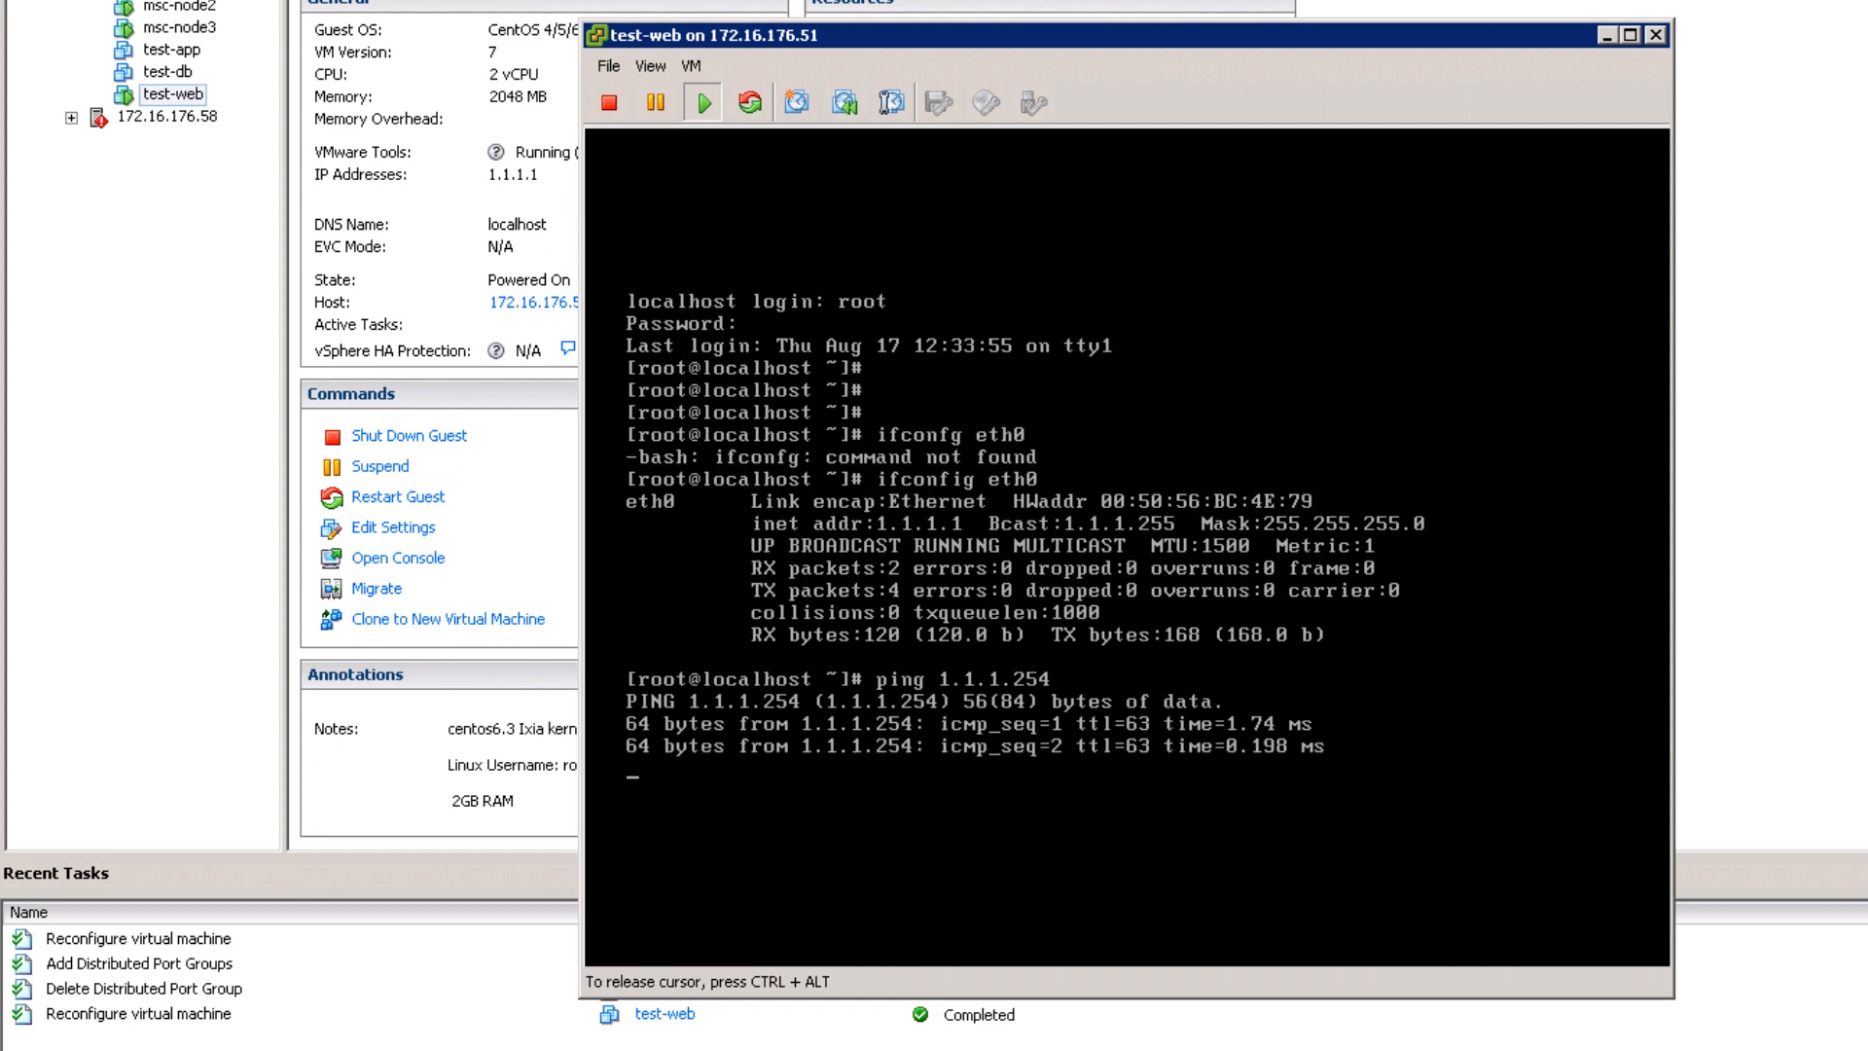
pyautogui.hotkey('ctrl', 'c')
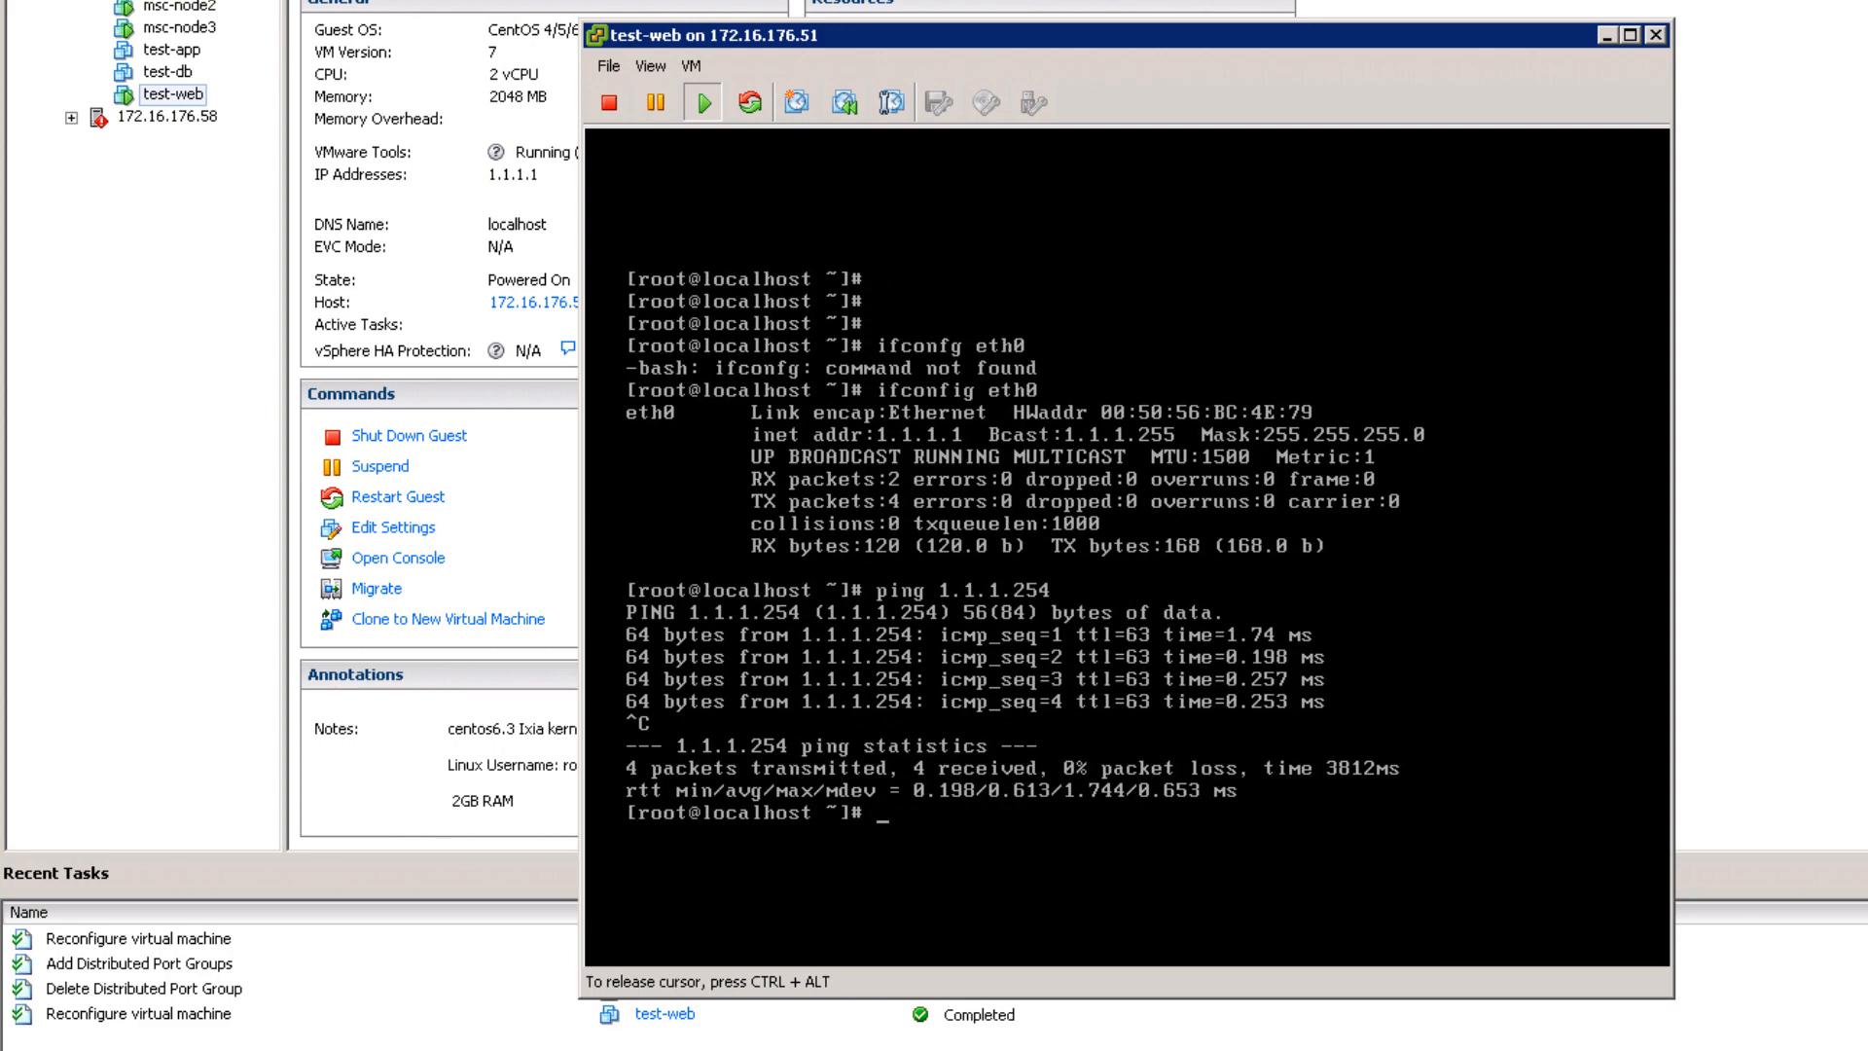
pyautogui.hotkey('ctrl', 'alt')
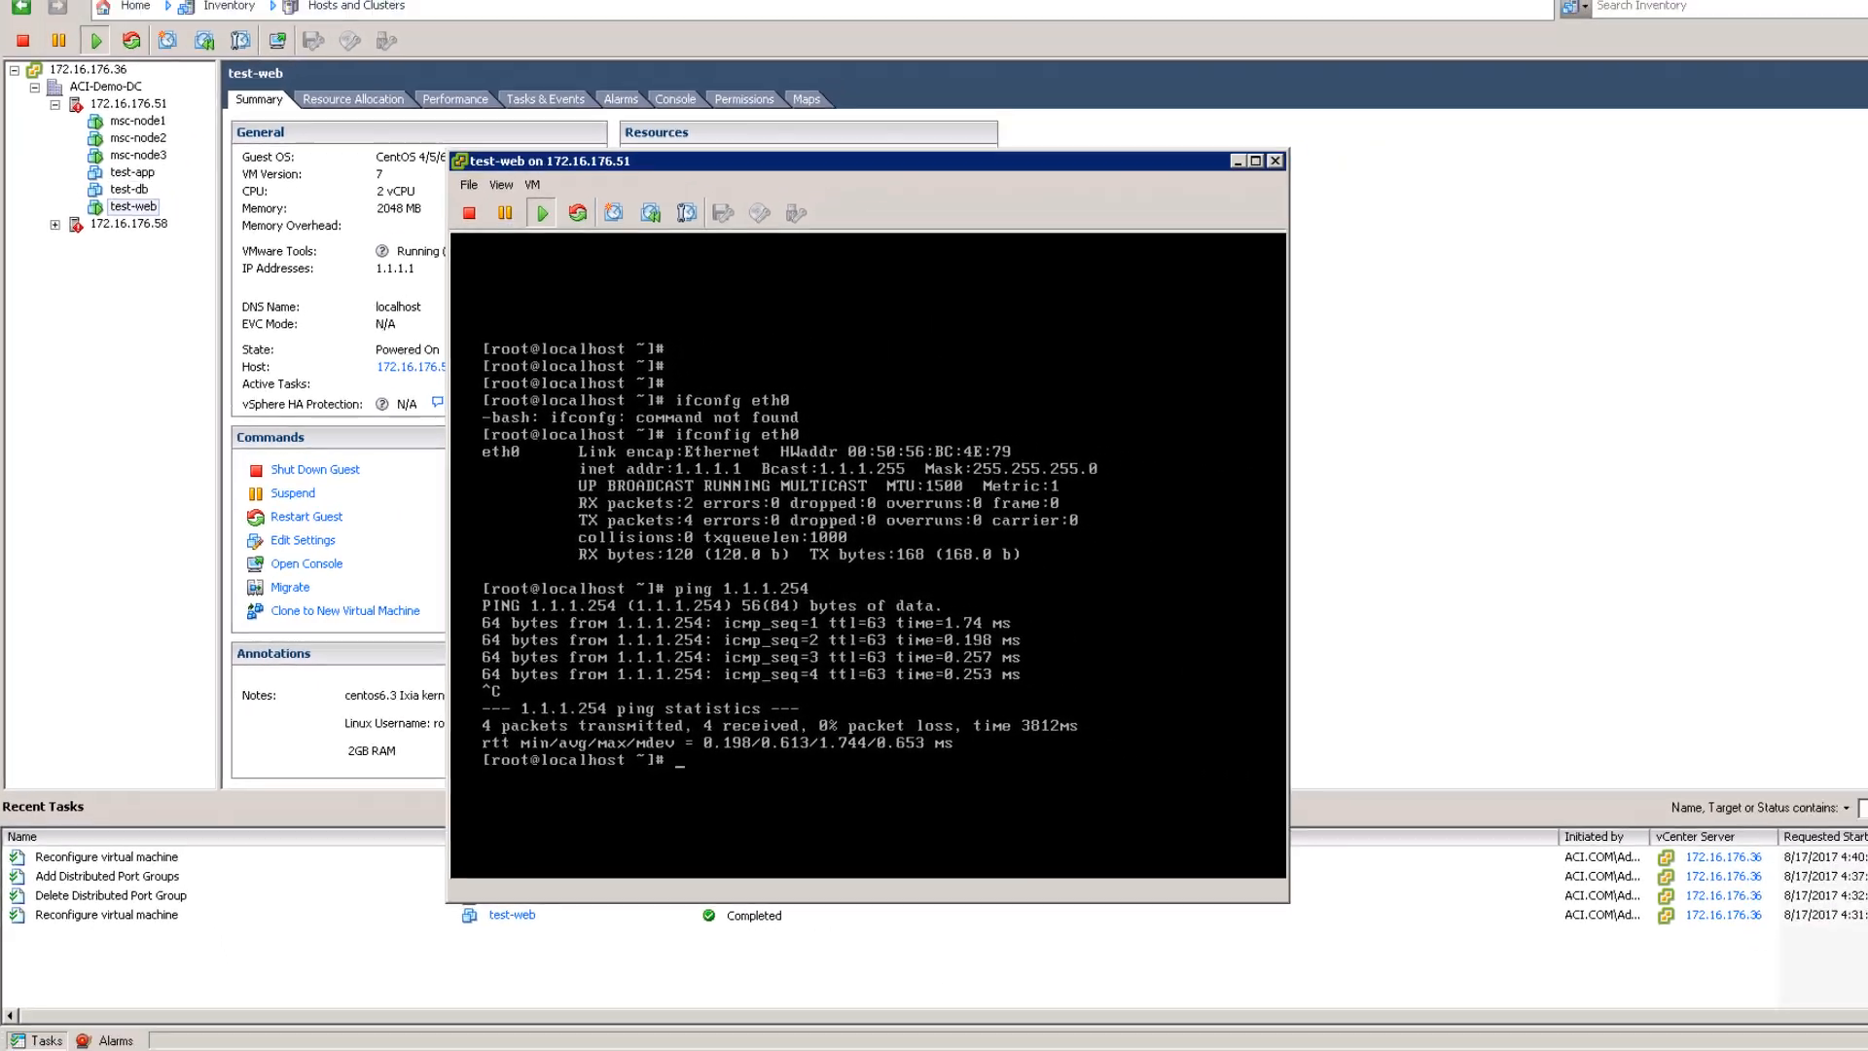
# Step: Delete the 1.1.1.254/24 subnet from bridge domain bd1 on the 172.16.176.176 APIC
pyautogui.click(285, 1035)
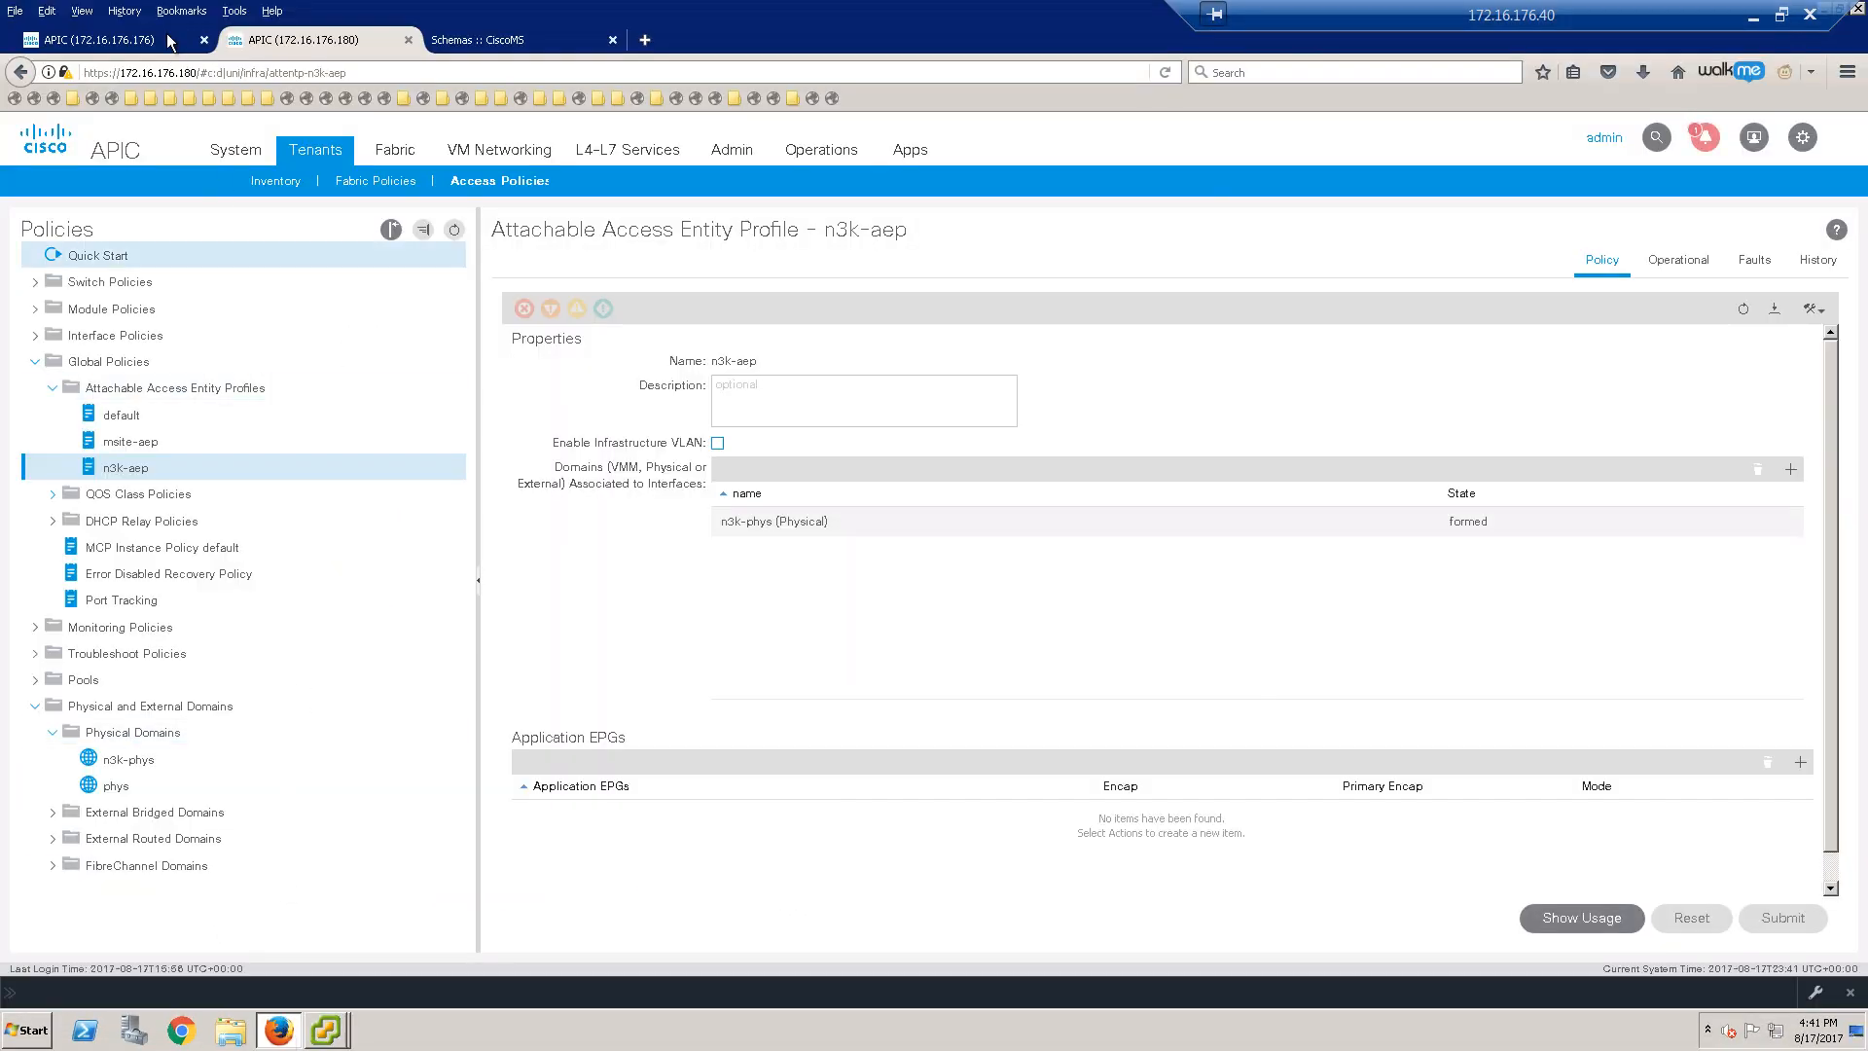
pyautogui.click(165, 39)
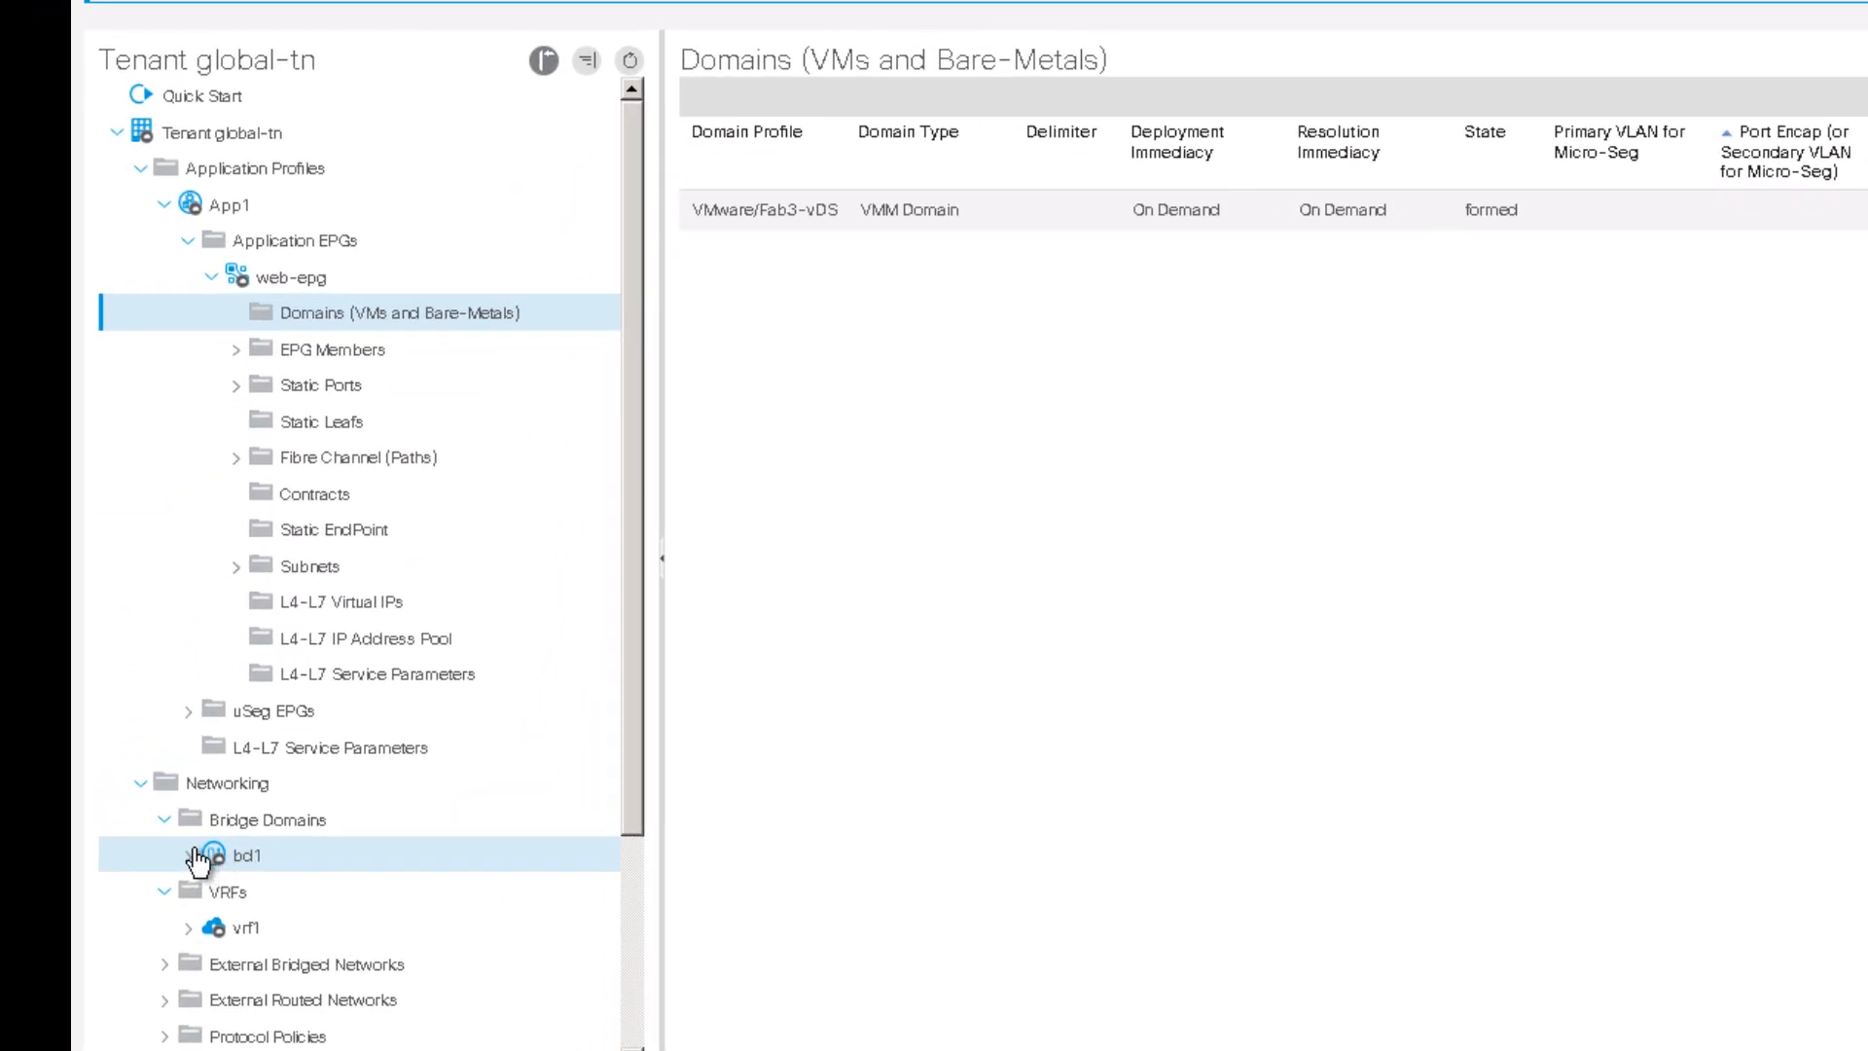
pyautogui.click(194, 865)
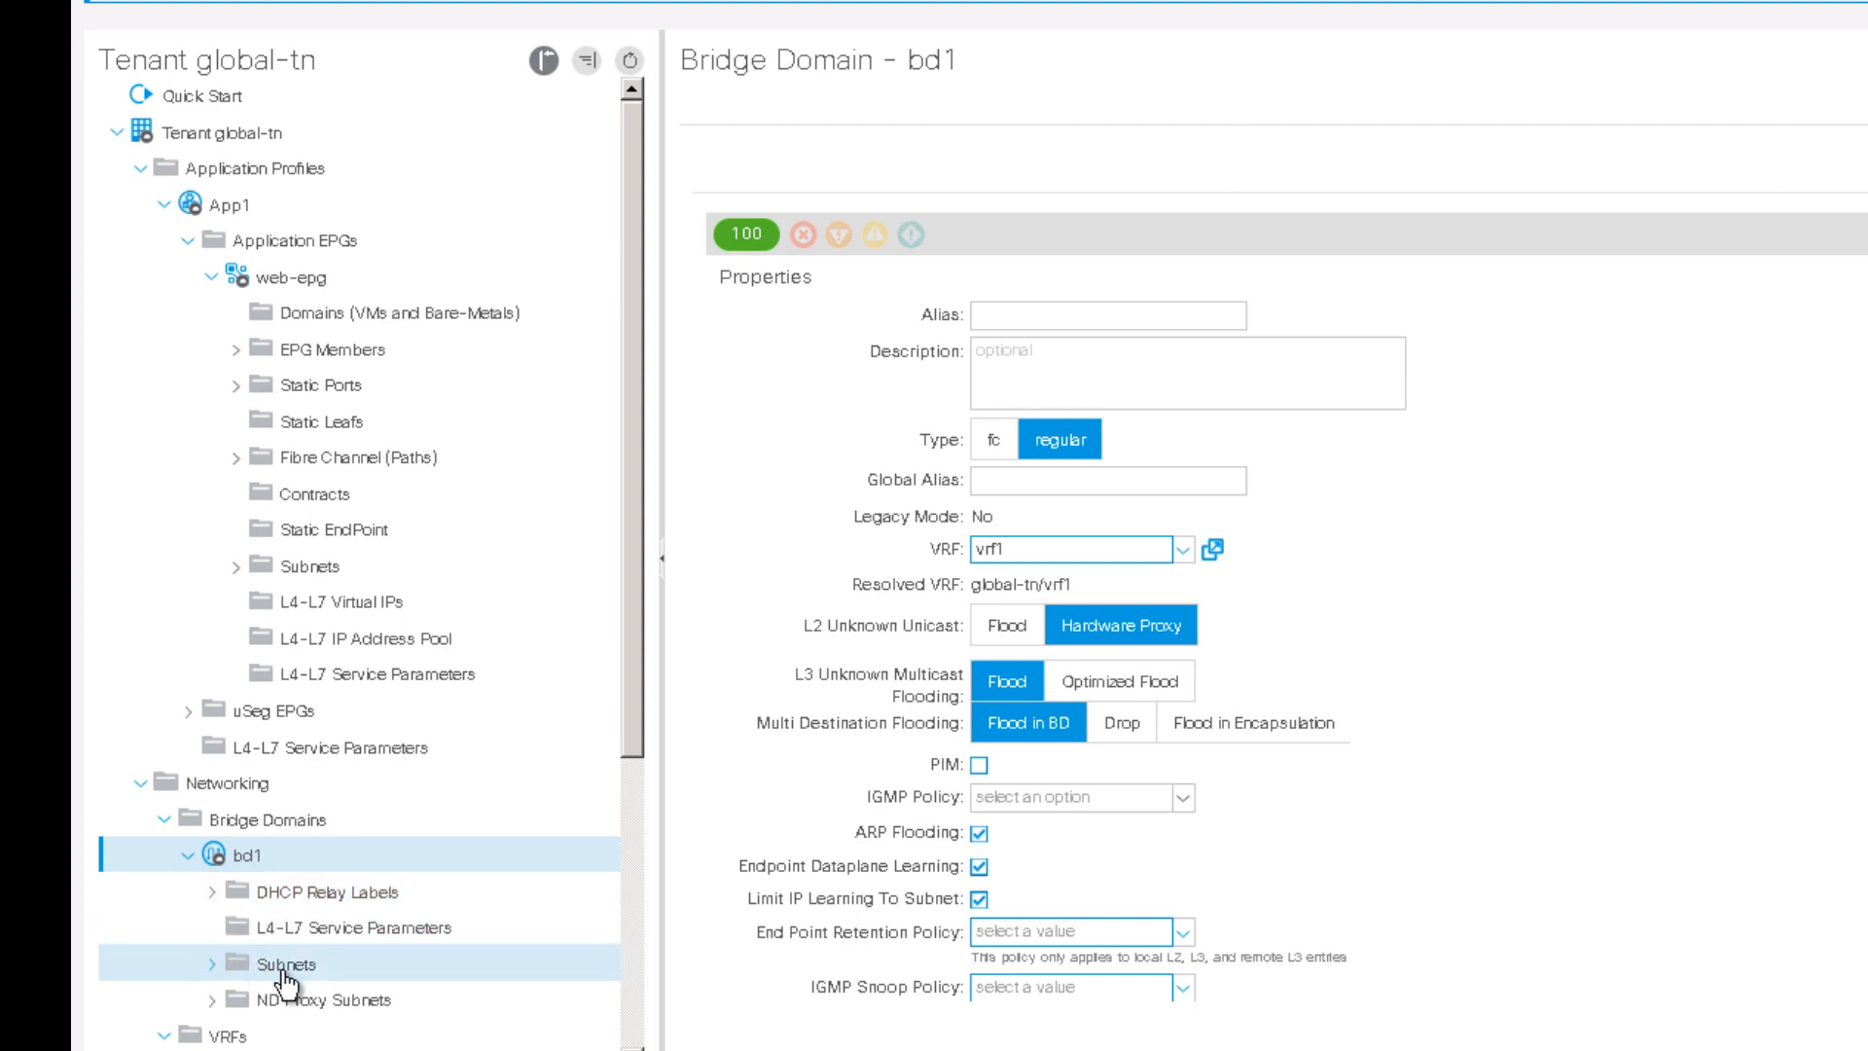
pyautogui.click(284, 969)
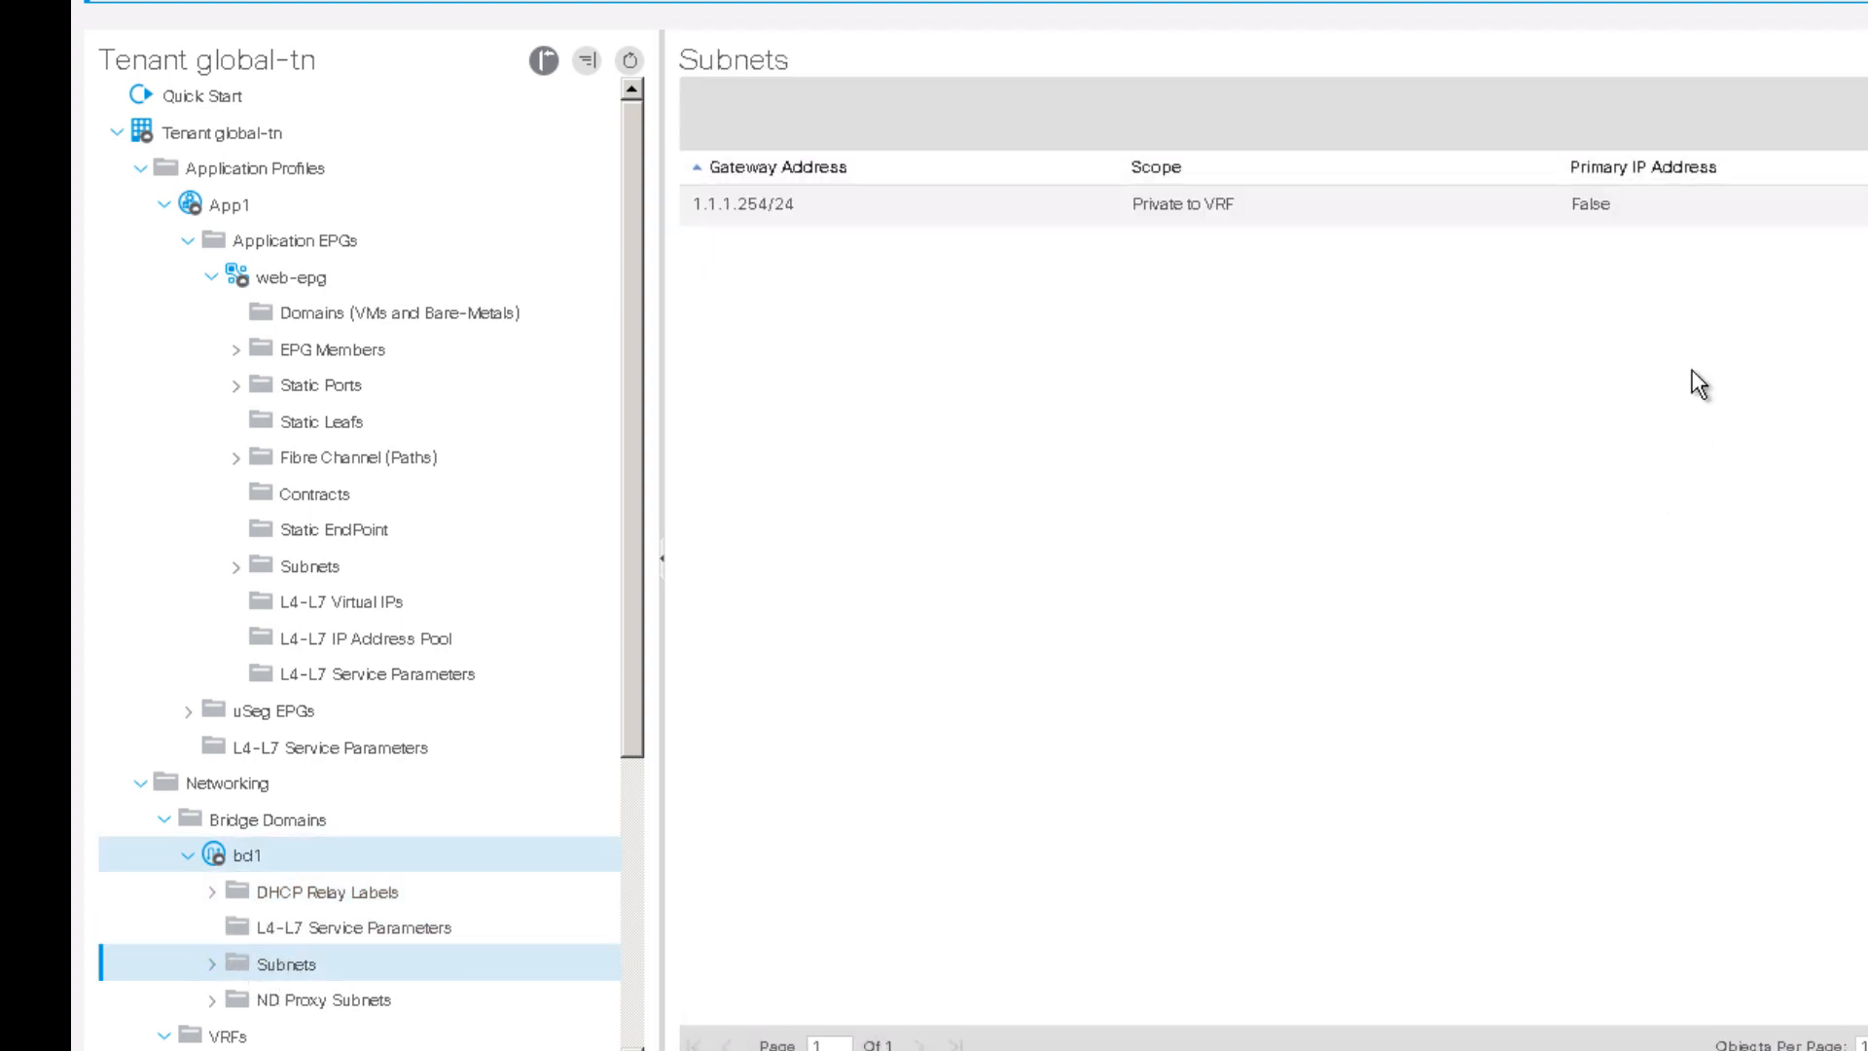
pyautogui.click(738, 214)
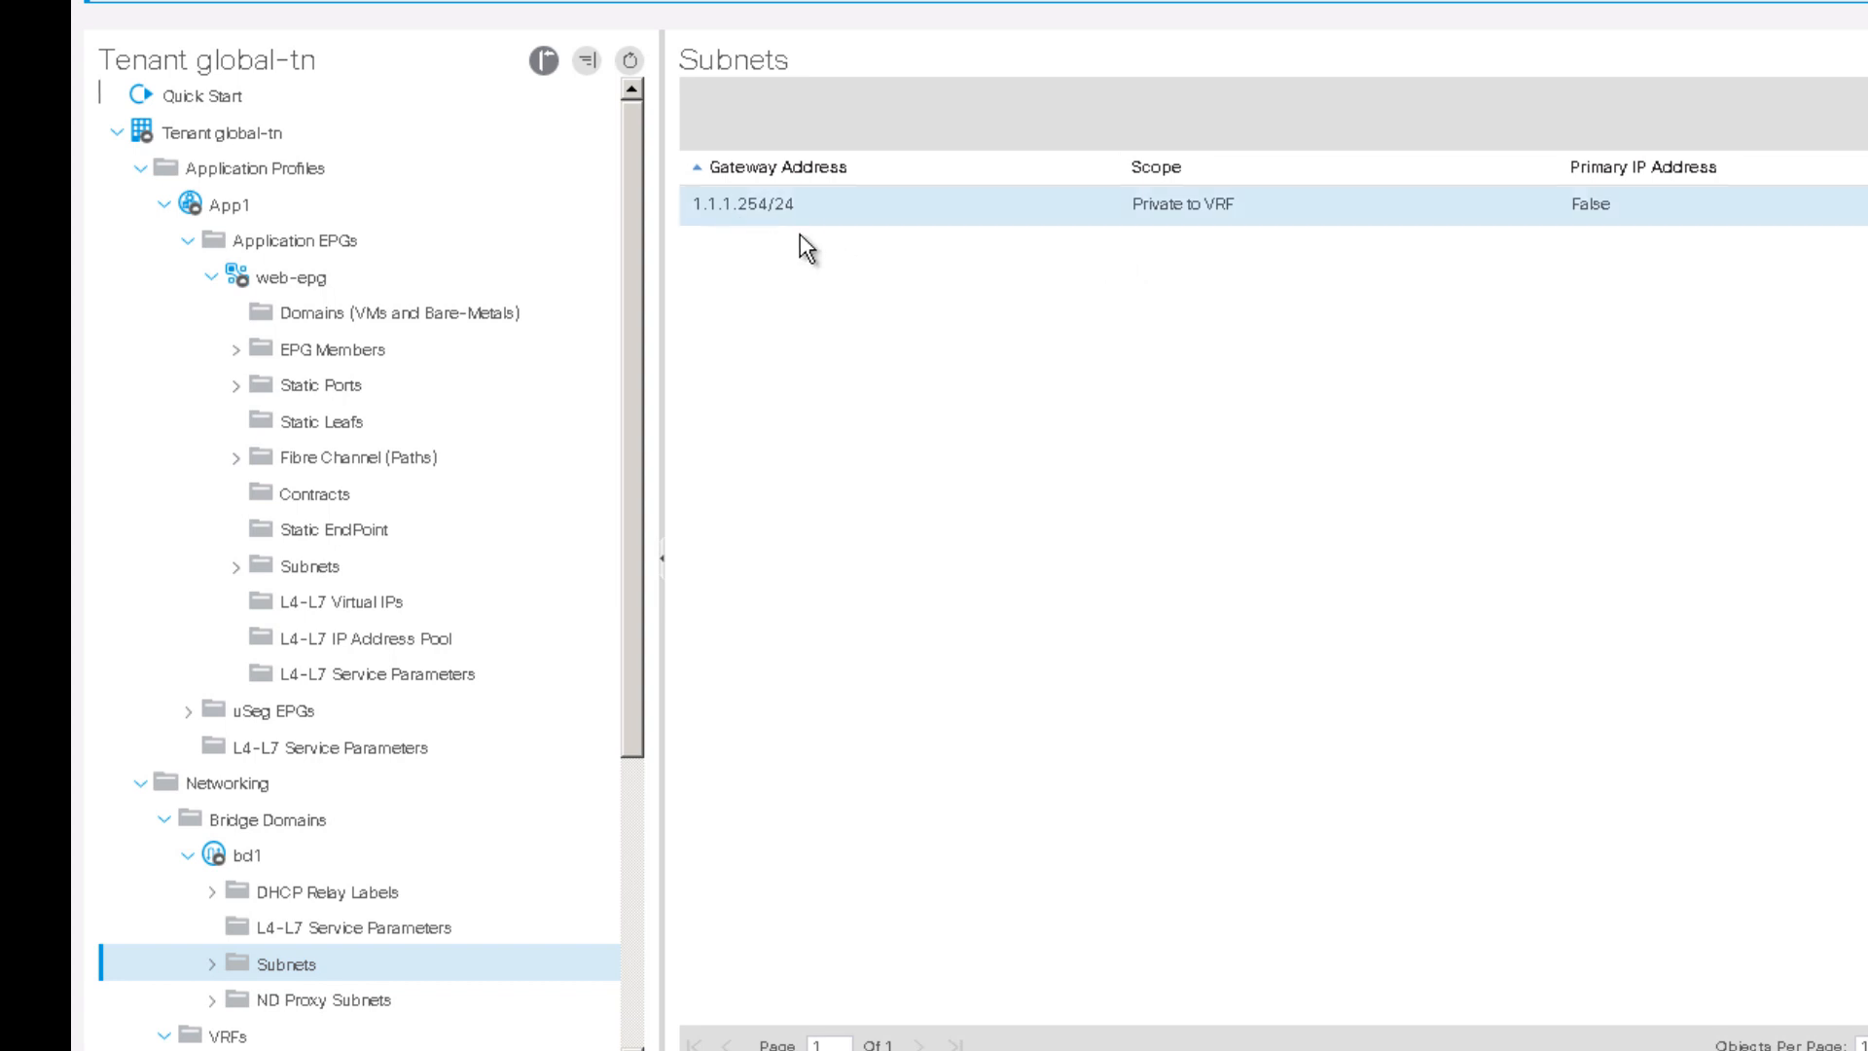
pyautogui.rightClick(784, 208)
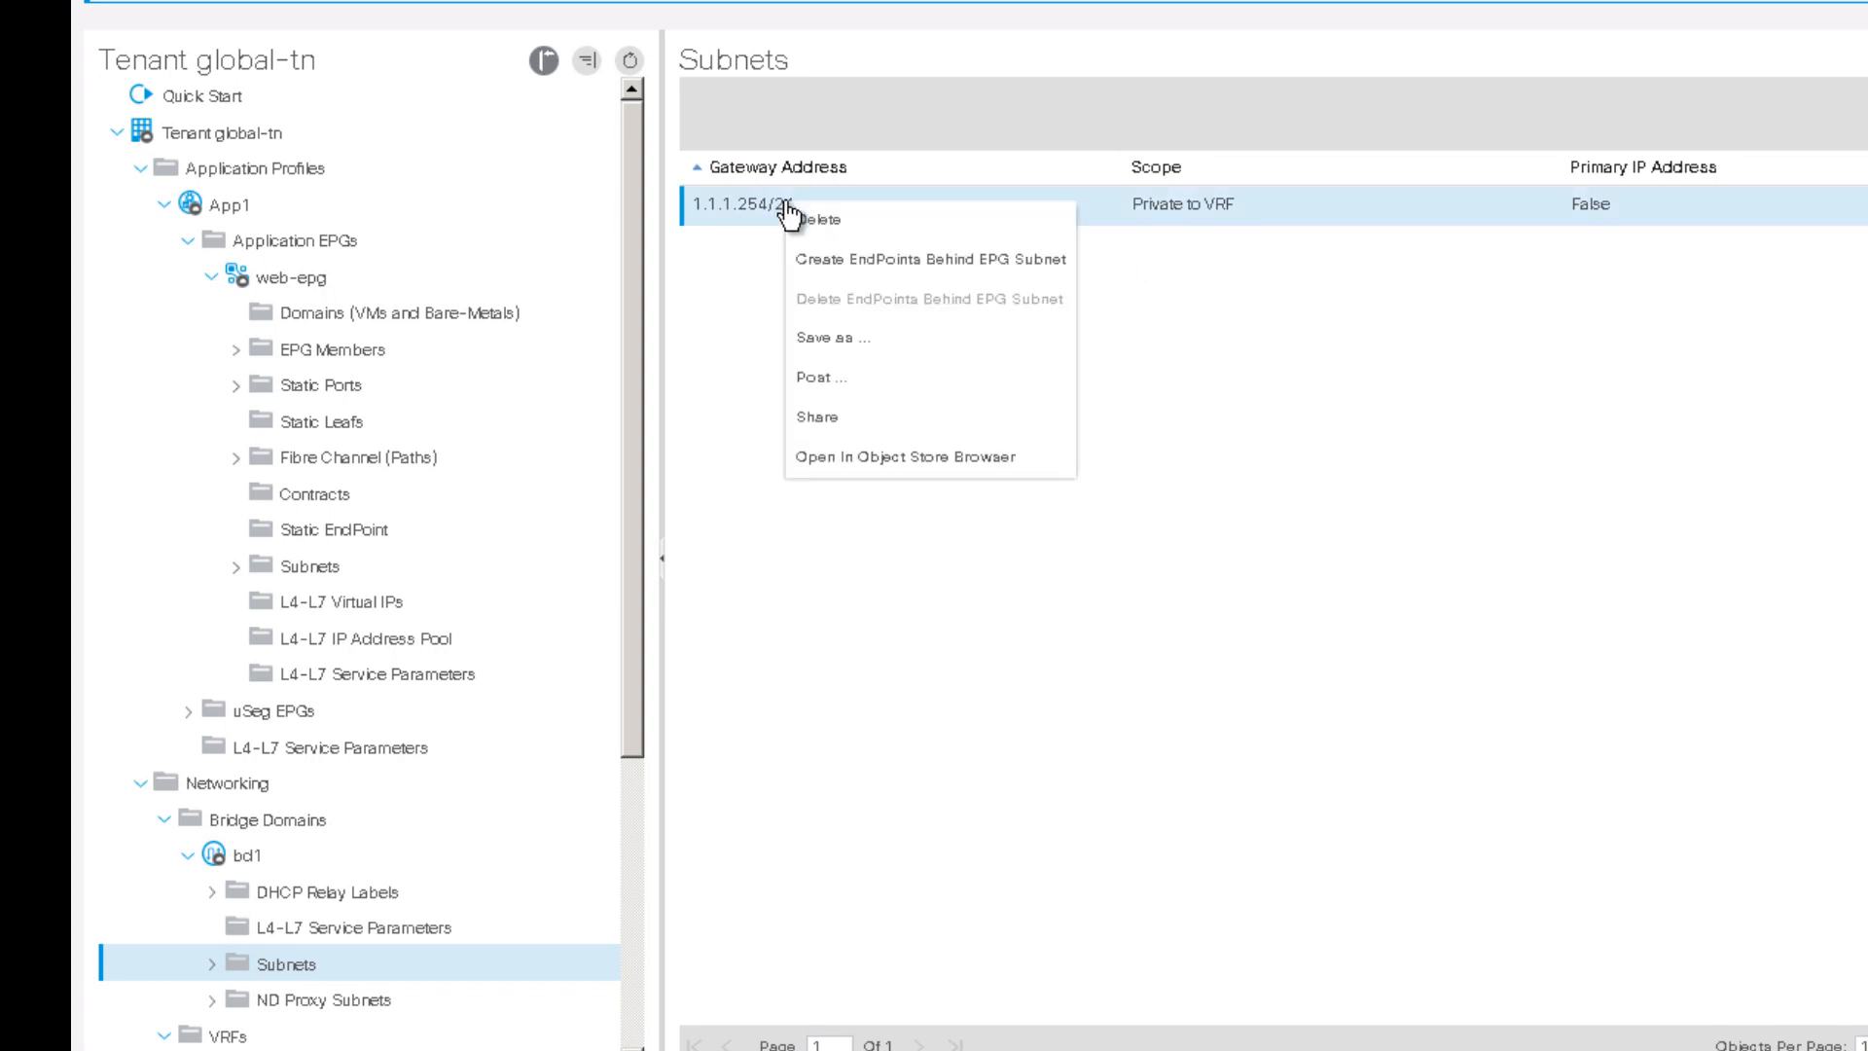
pyautogui.click(837, 227)
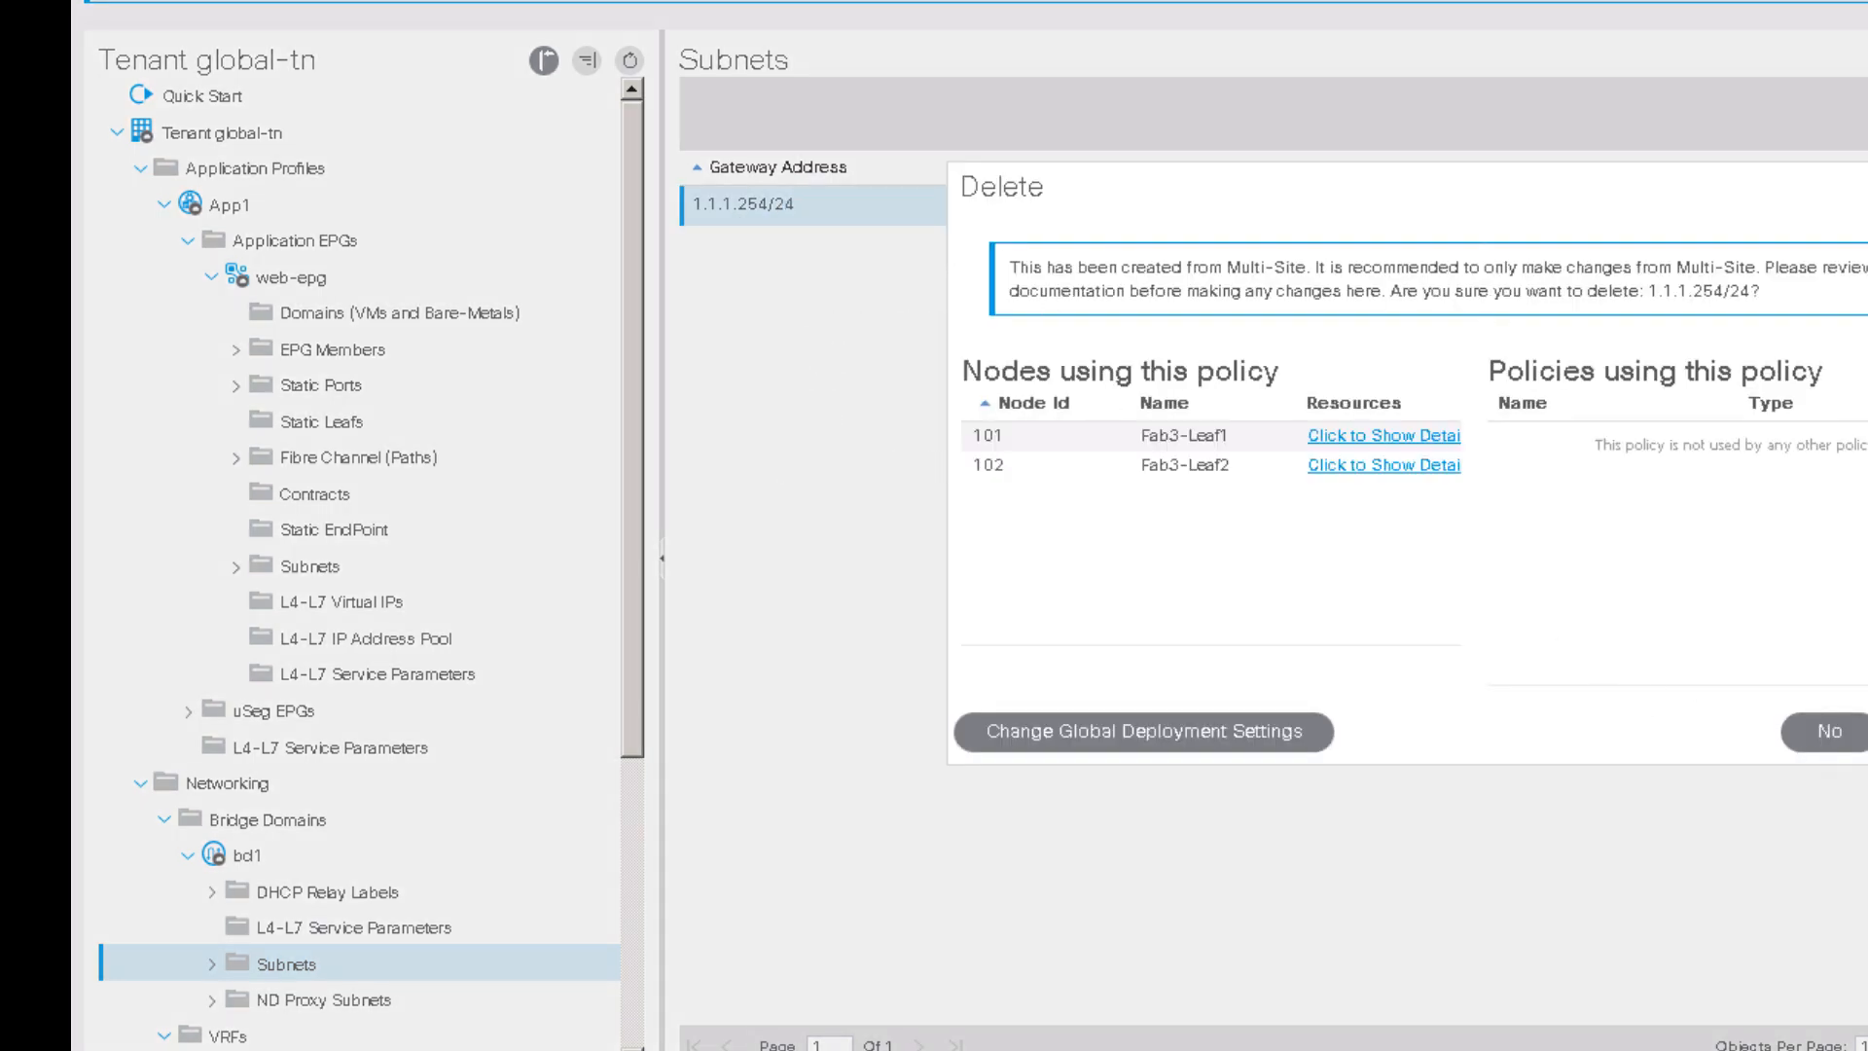
pyautogui.click(1860, 731)
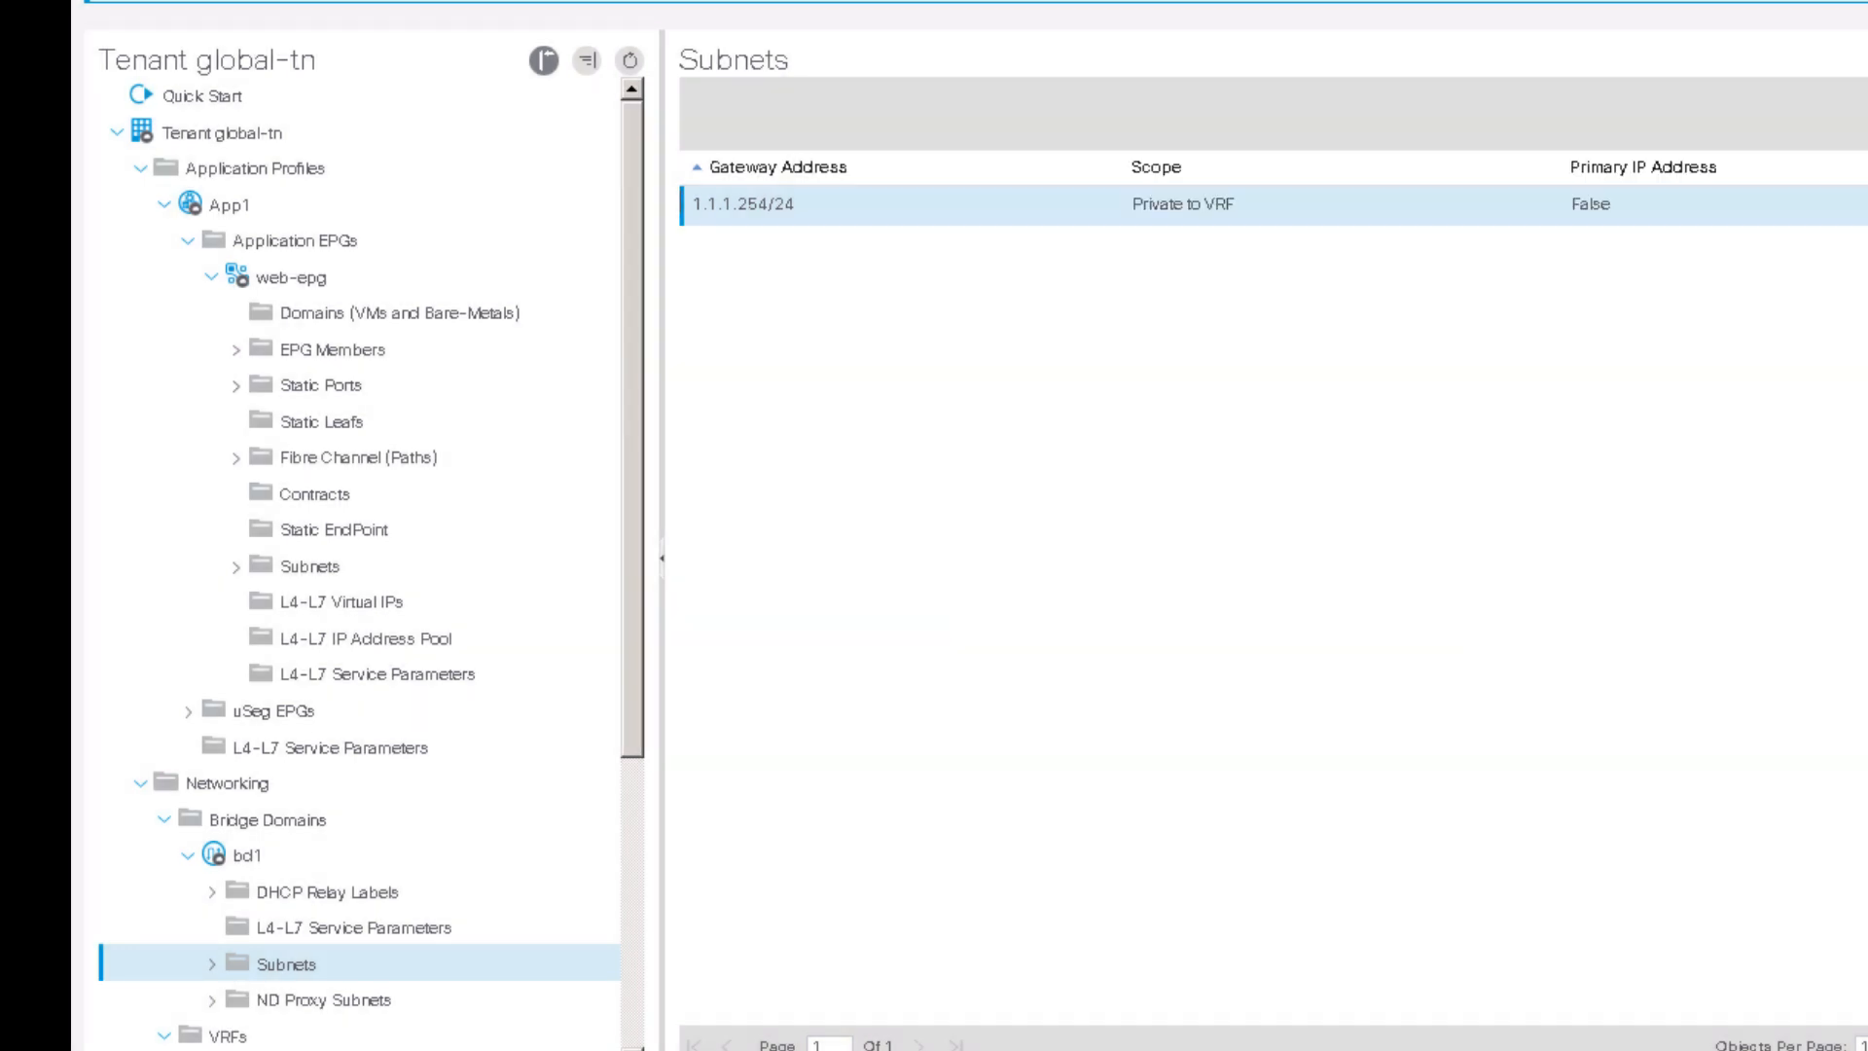
# Step: Rerun the ping to 1.1.1.254 from test-web and confirm all 3 packets are lost
pyautogui.hotkey('alt', 'Tab')
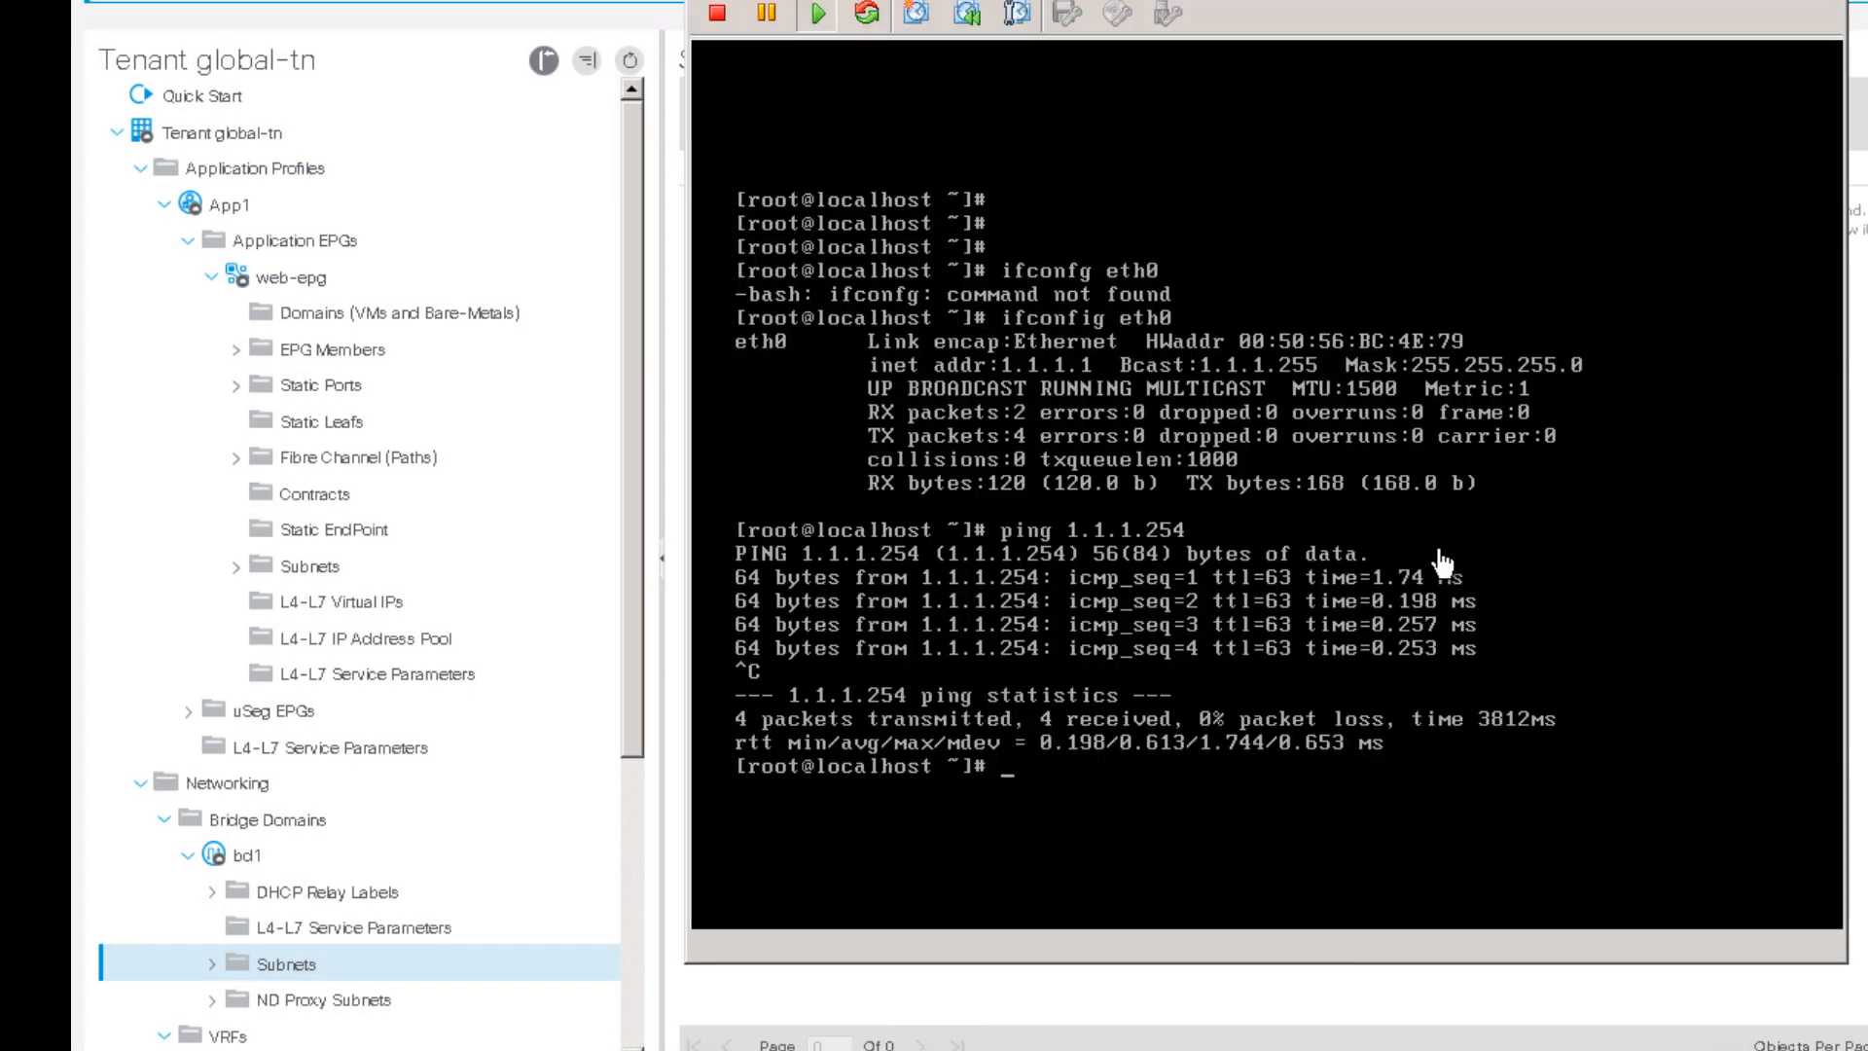
pyautogui.click(1413, 532)
pyautogui.press('Up')
pyautogui.press('Up')
pyautogui.press('Up')
pyautogui.press('Up')
pyautogui.press('Up')
pyautogui.press('Return')
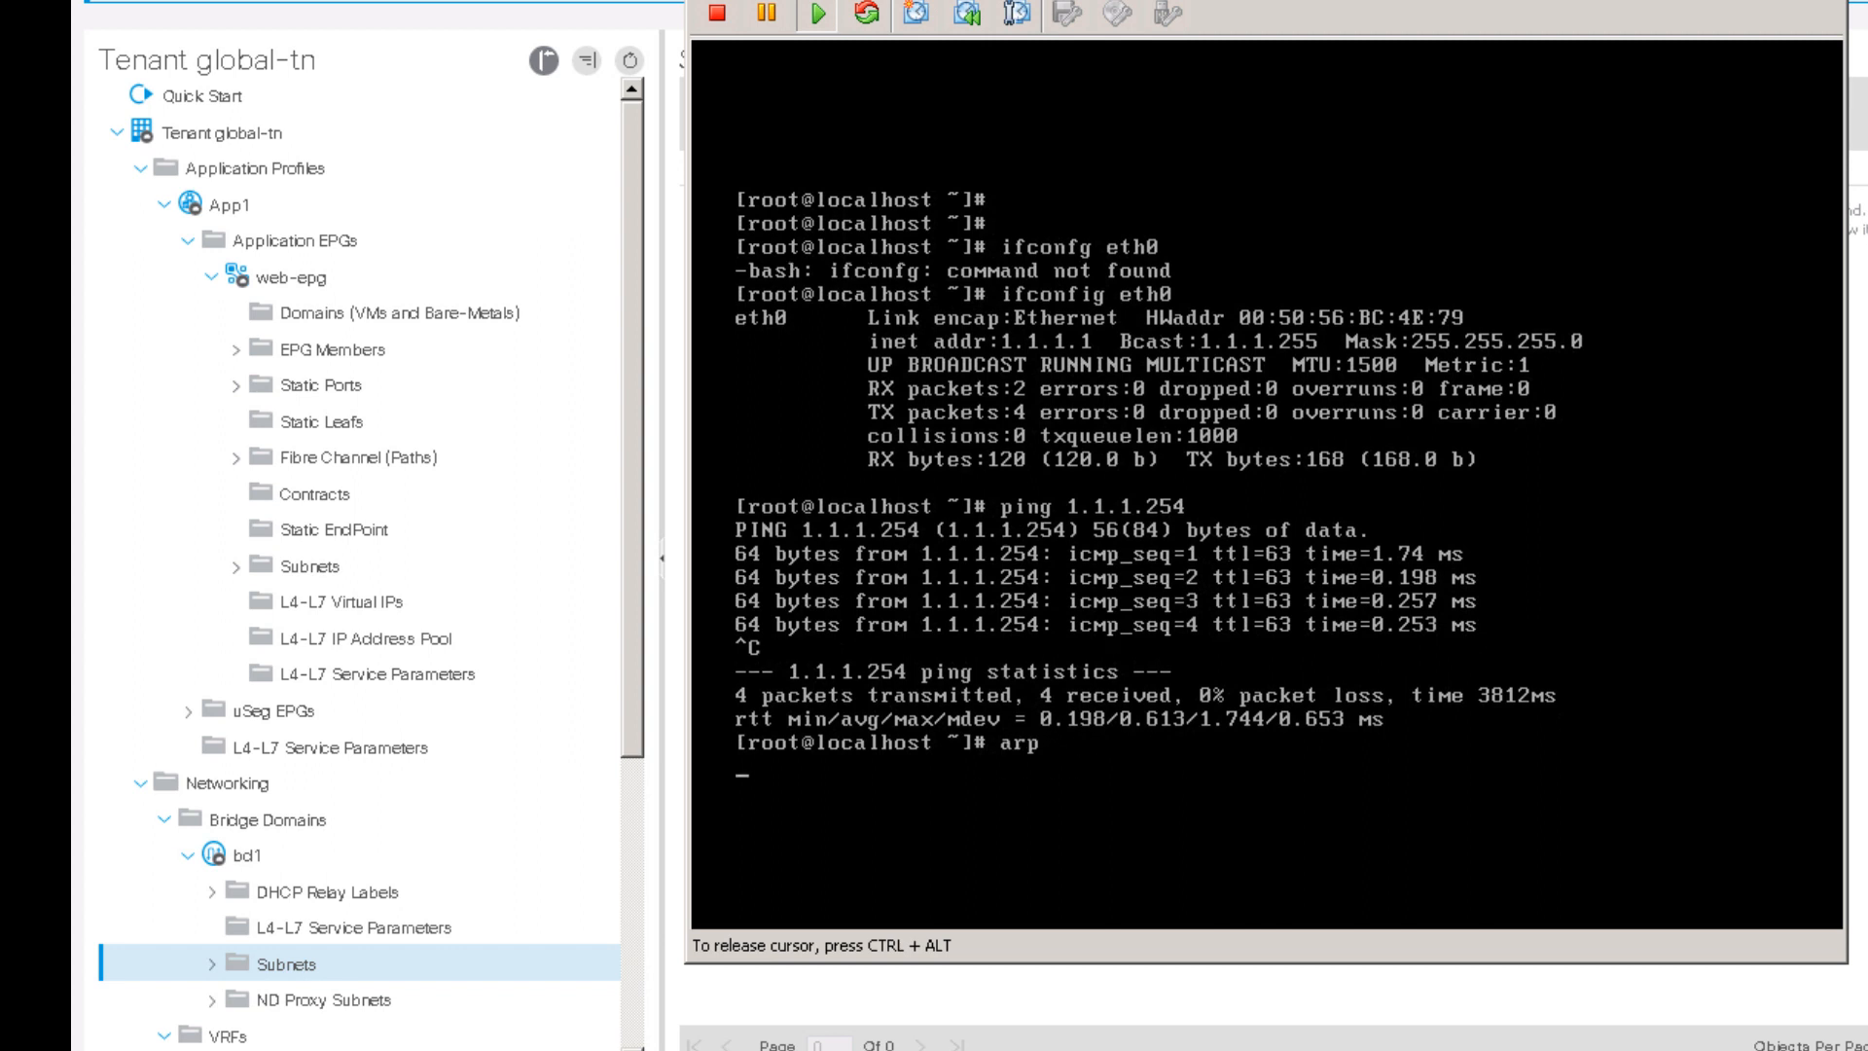
pyautogui.hotkey('ctrl', 'c')
pyautogui.press('Up')
pyautogui.press('Up')
pyautogui.press('Up')
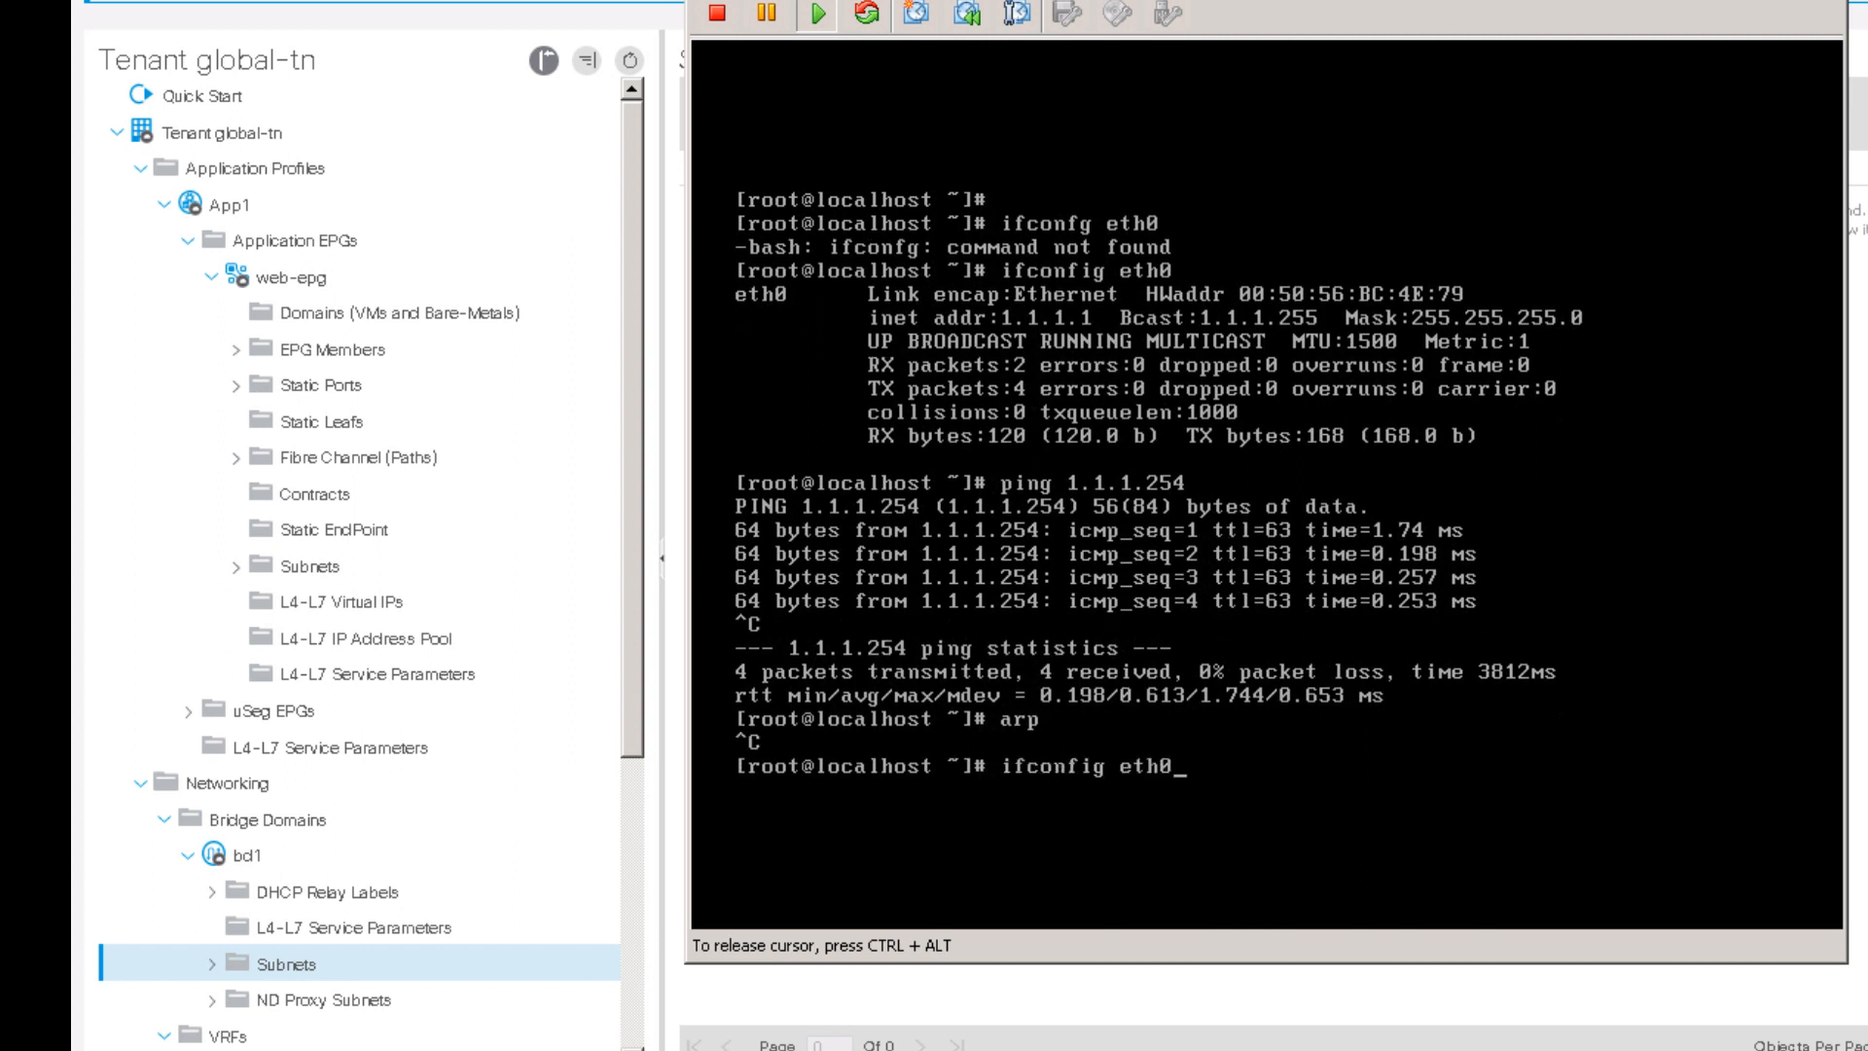
pyautogui.press('Down')
pyautogui.press('Return')
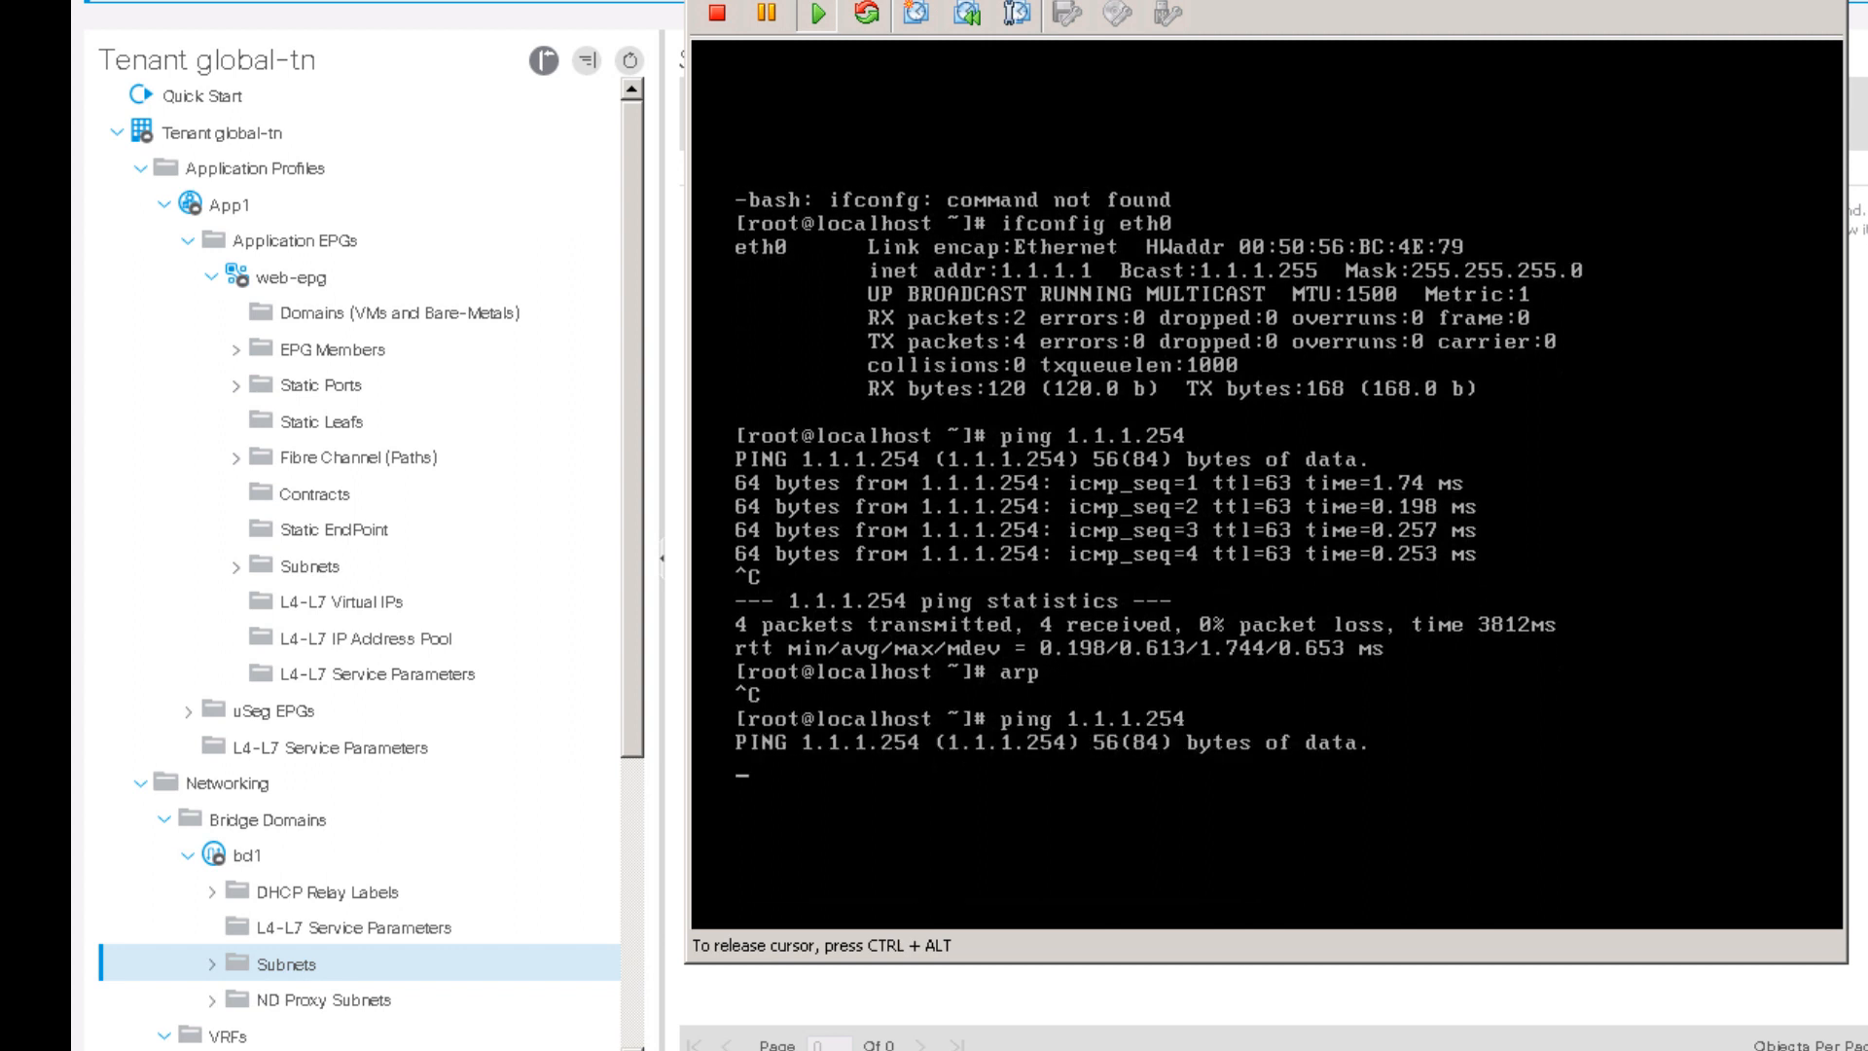
pyautogui.hotkey('ctrl', 'c')
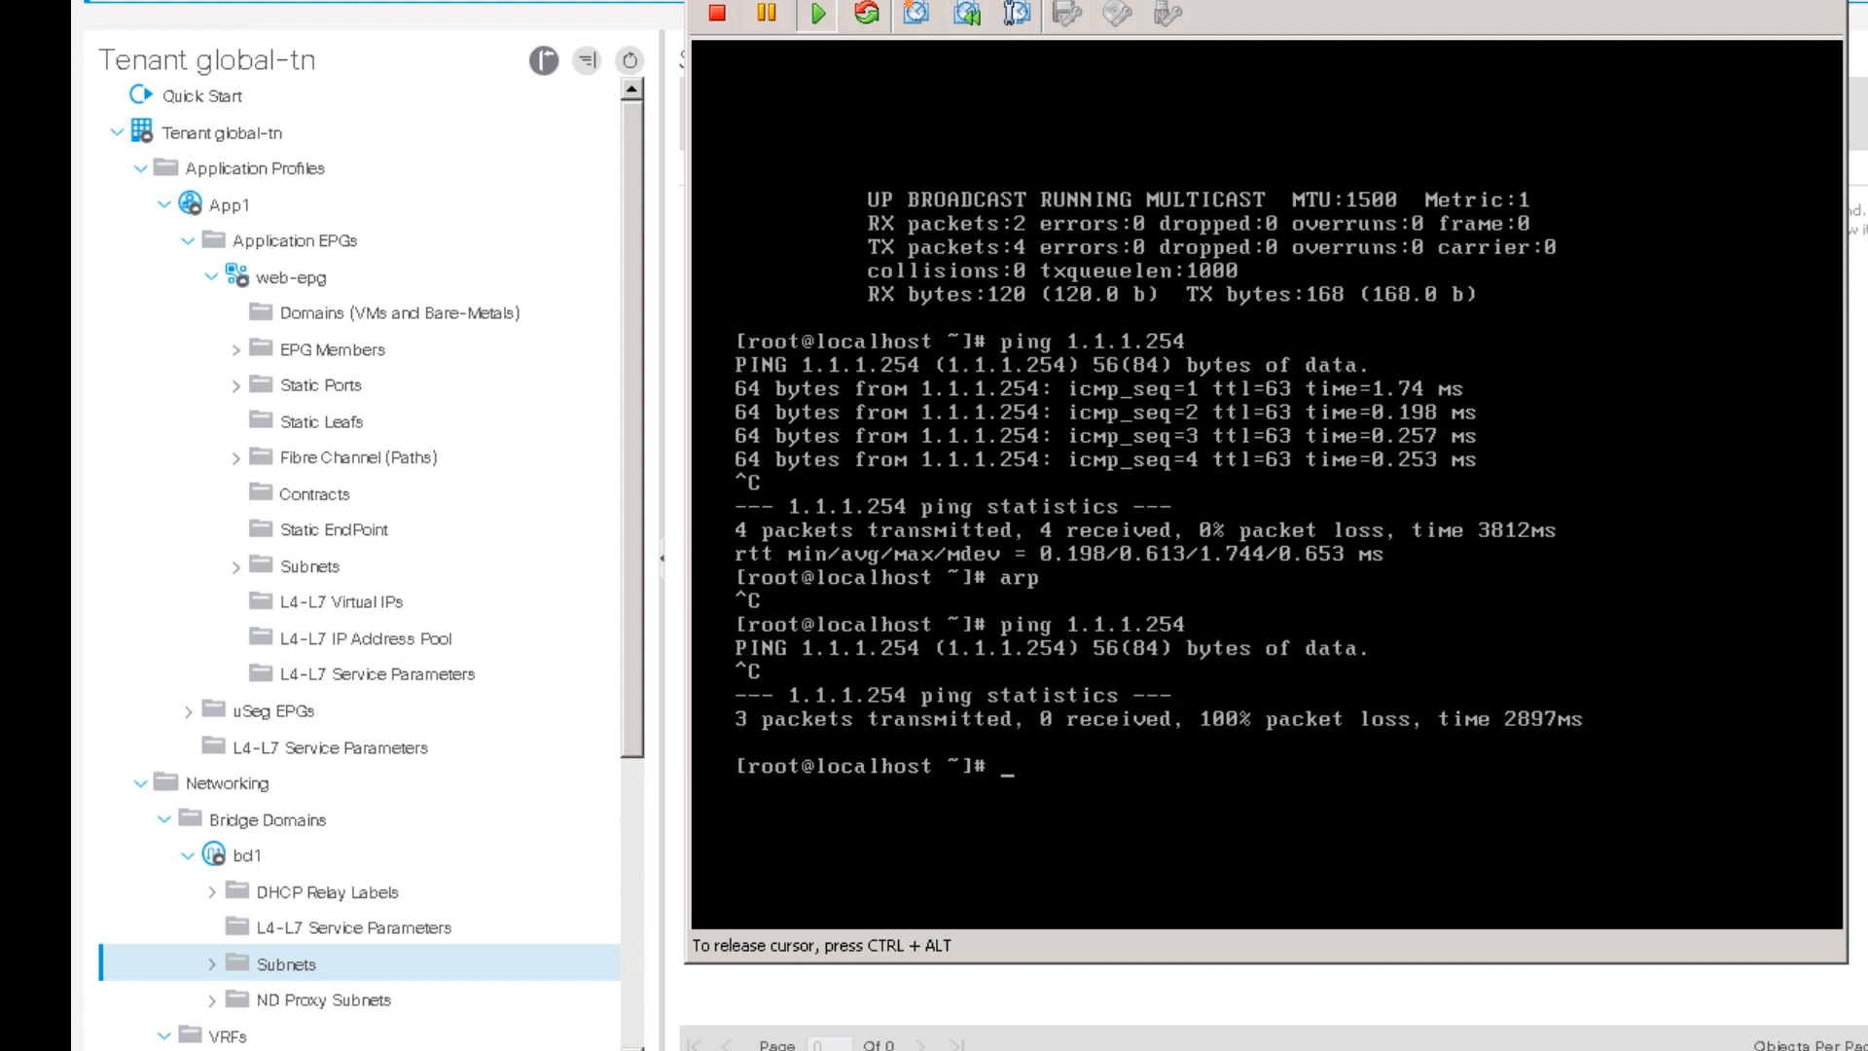
pyautogui.hotkey('ctrl', 'alt')
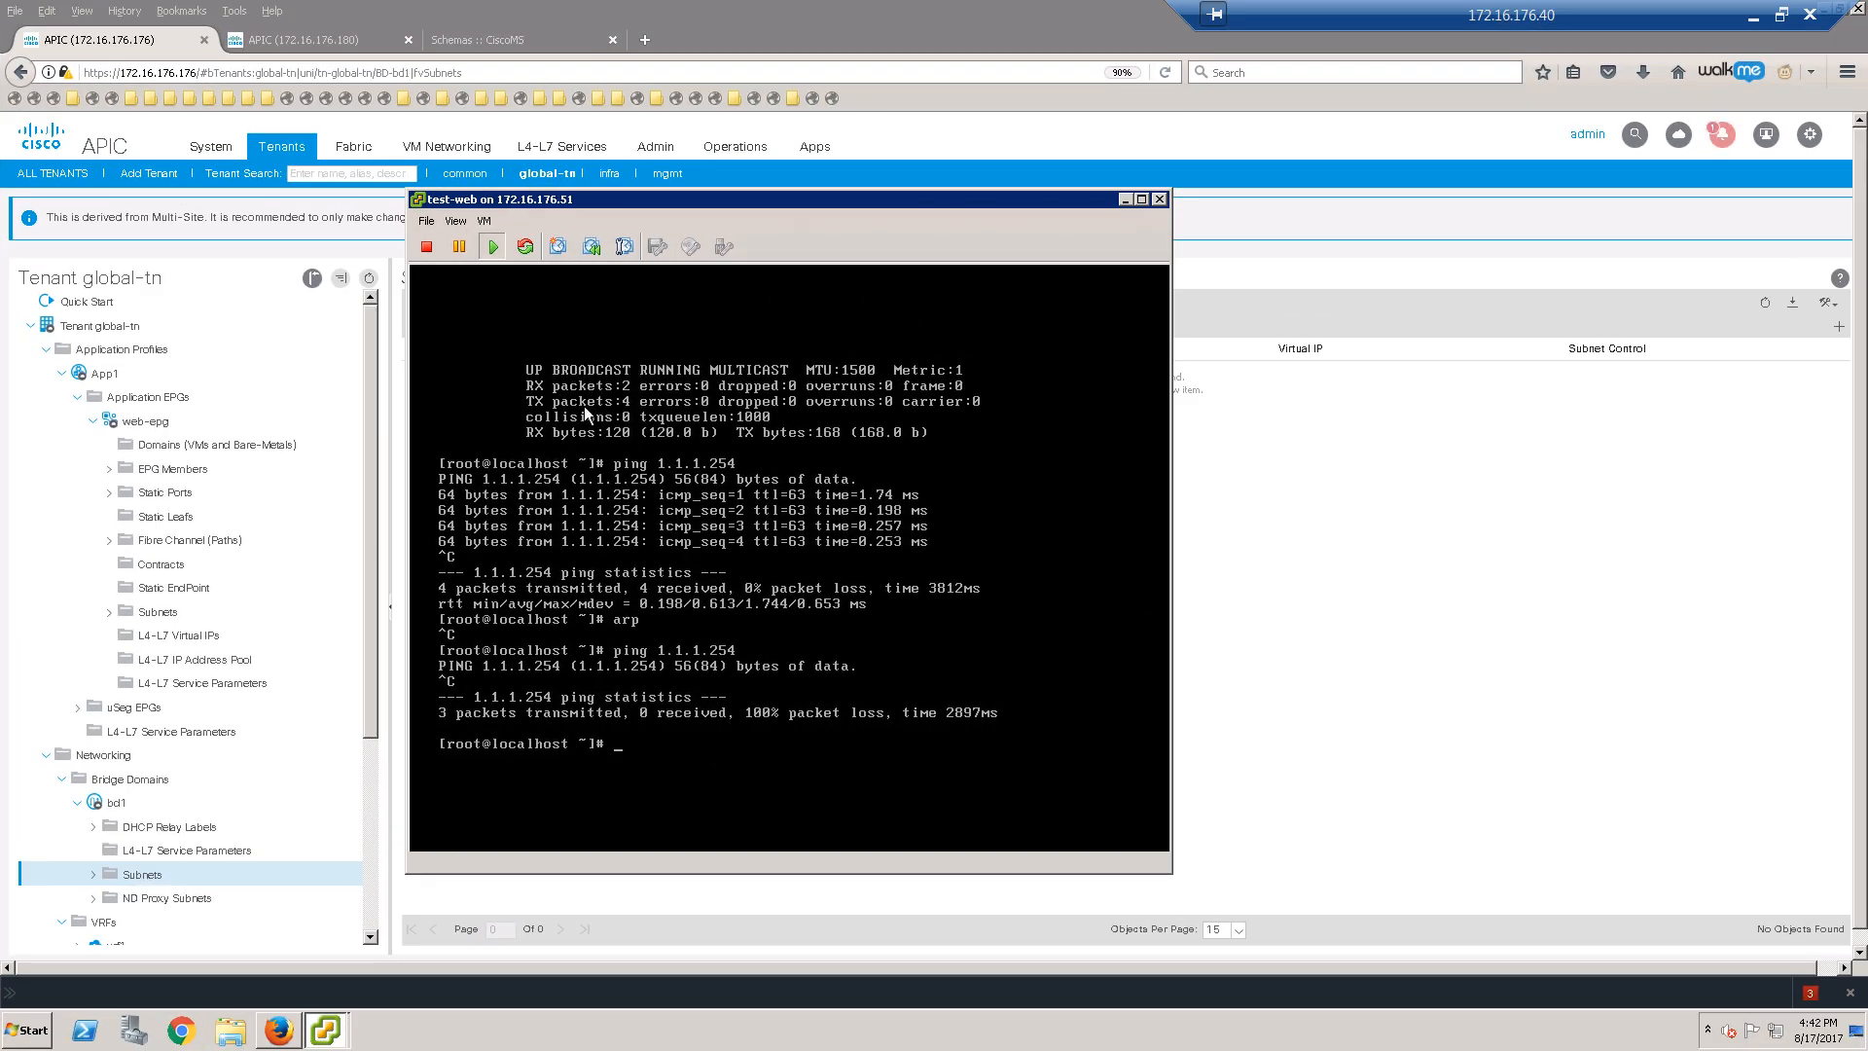
pyautogui.click(554, 39)
# Step: Deploy the stretched-EPG-BD-VRF schema to SJ-Fab3 and SJ-Fab6
pyautogui.click(555, 39)
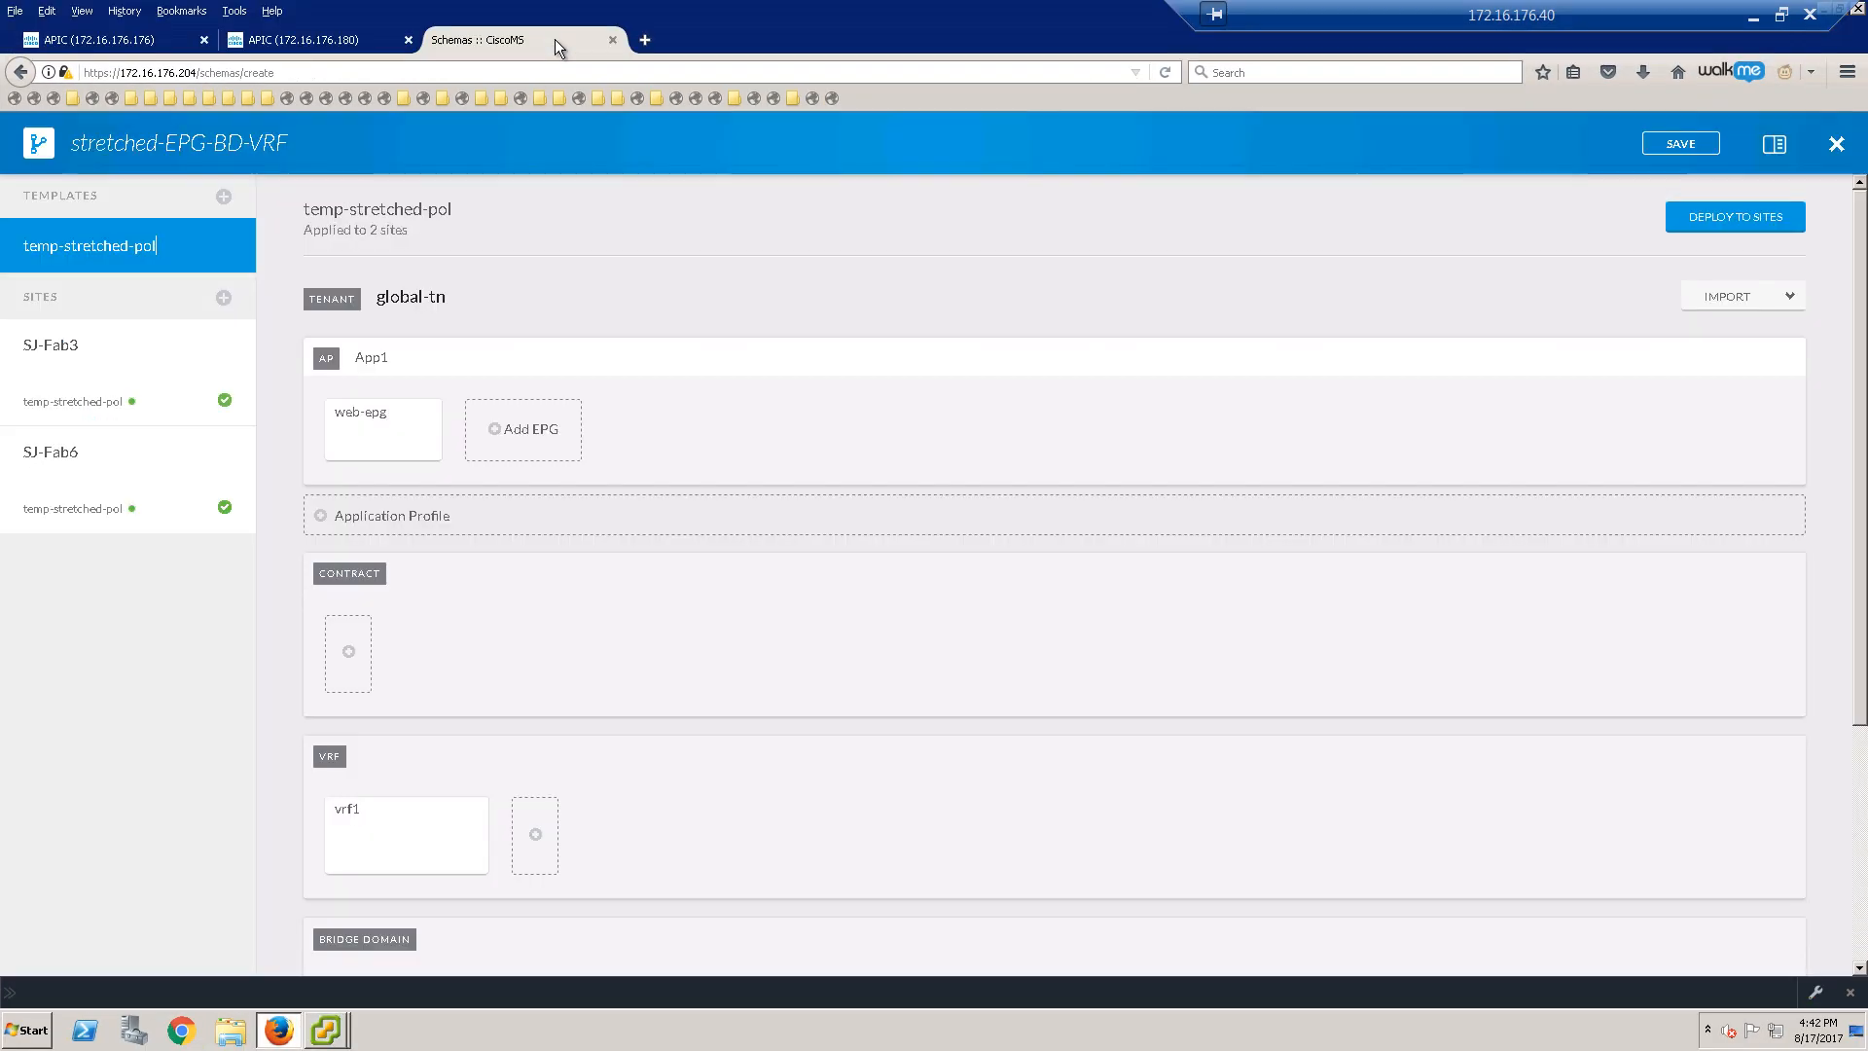
pyautogui.click(1742, 220)
pyautogui.click(1221, 712)
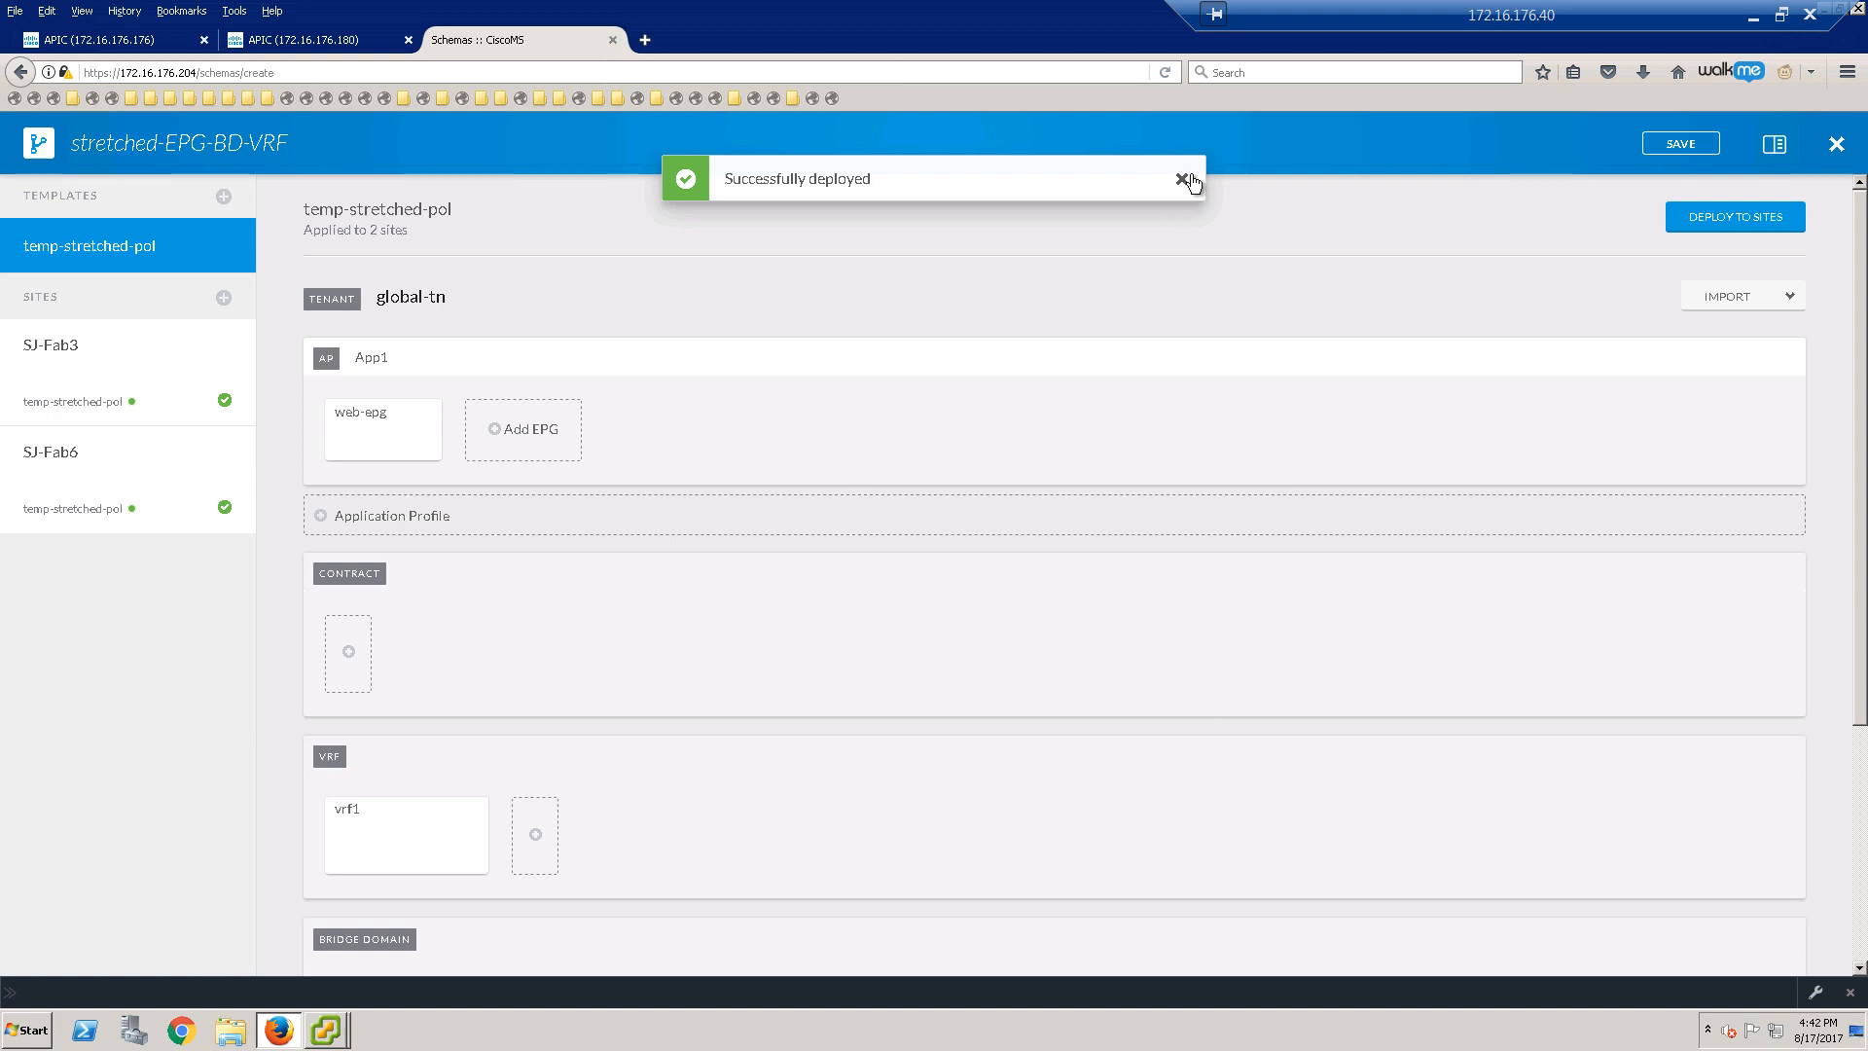
pyautogui.click(1183, 180)
# Step: Check bd1's restored 1.1.1.254/24 subnet in APIC and rerun the ping, getting 3 of 4 replies
pyautogui.click(156, 40)
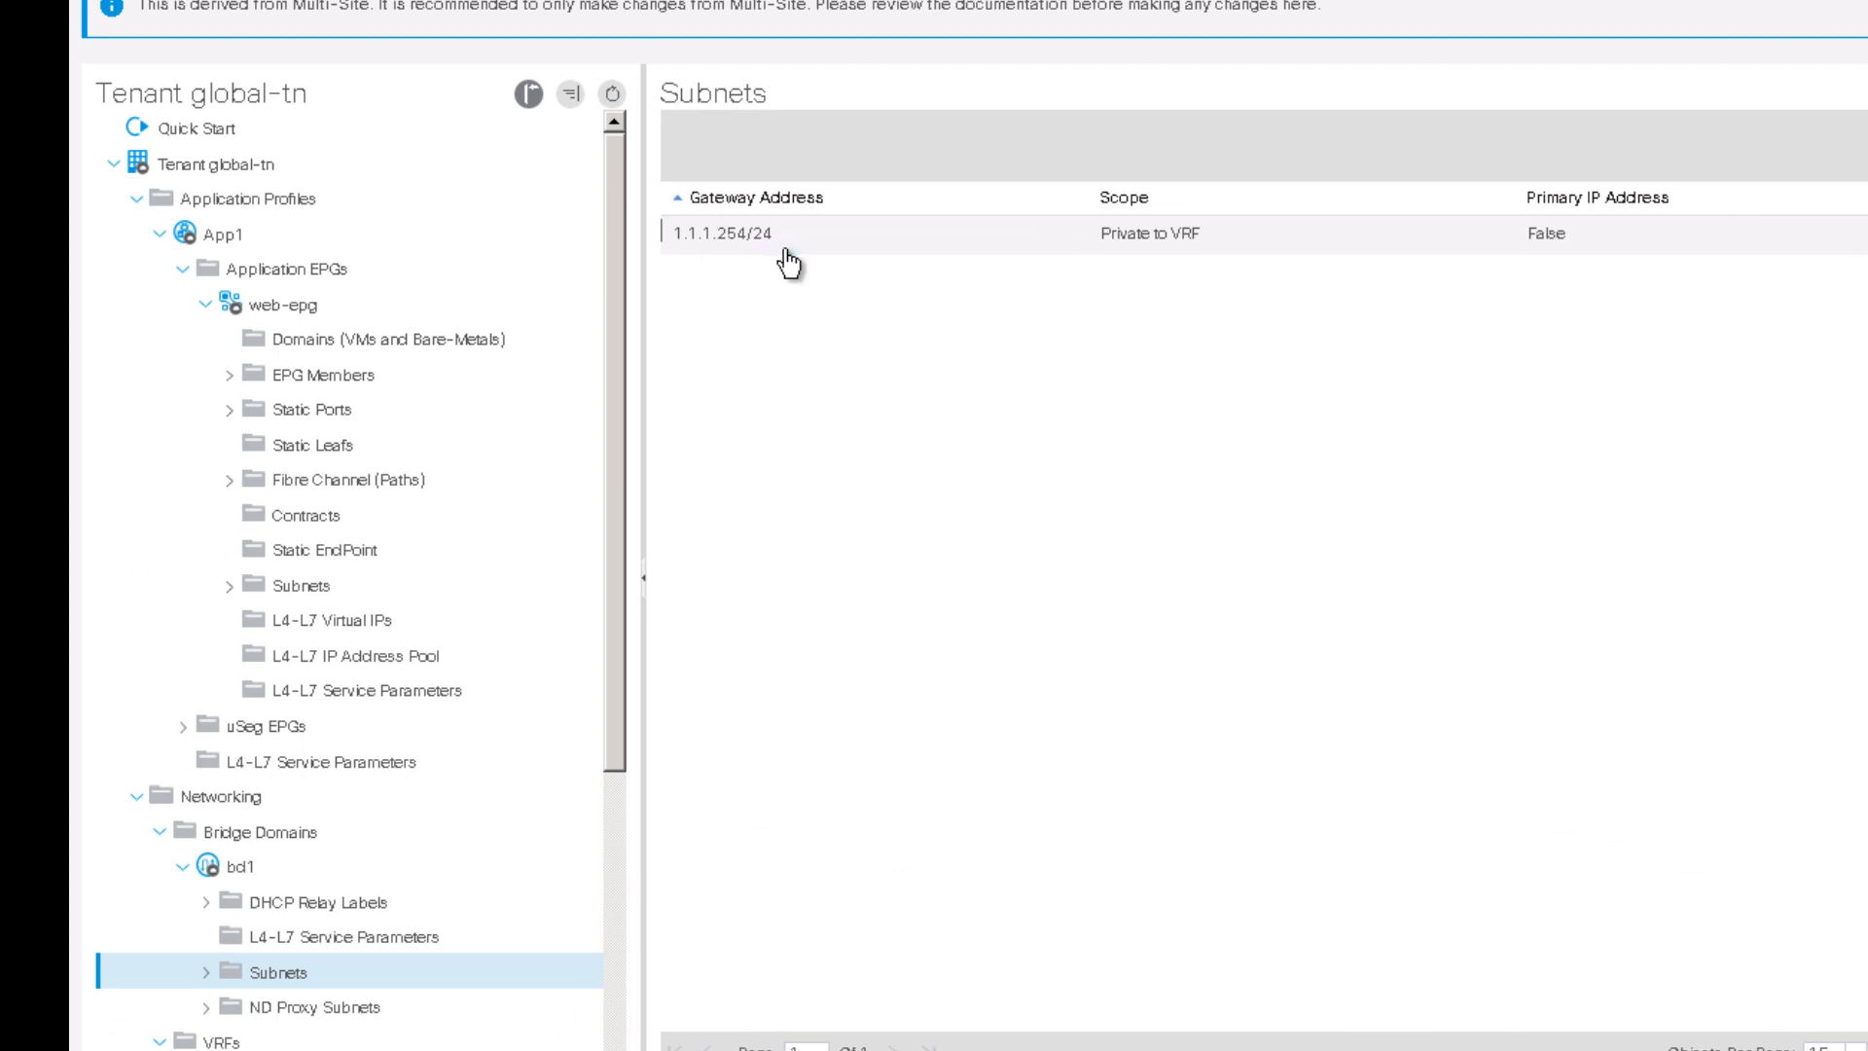
pyautogui.click(501, 368)
pyautogui.click(947, 1045)
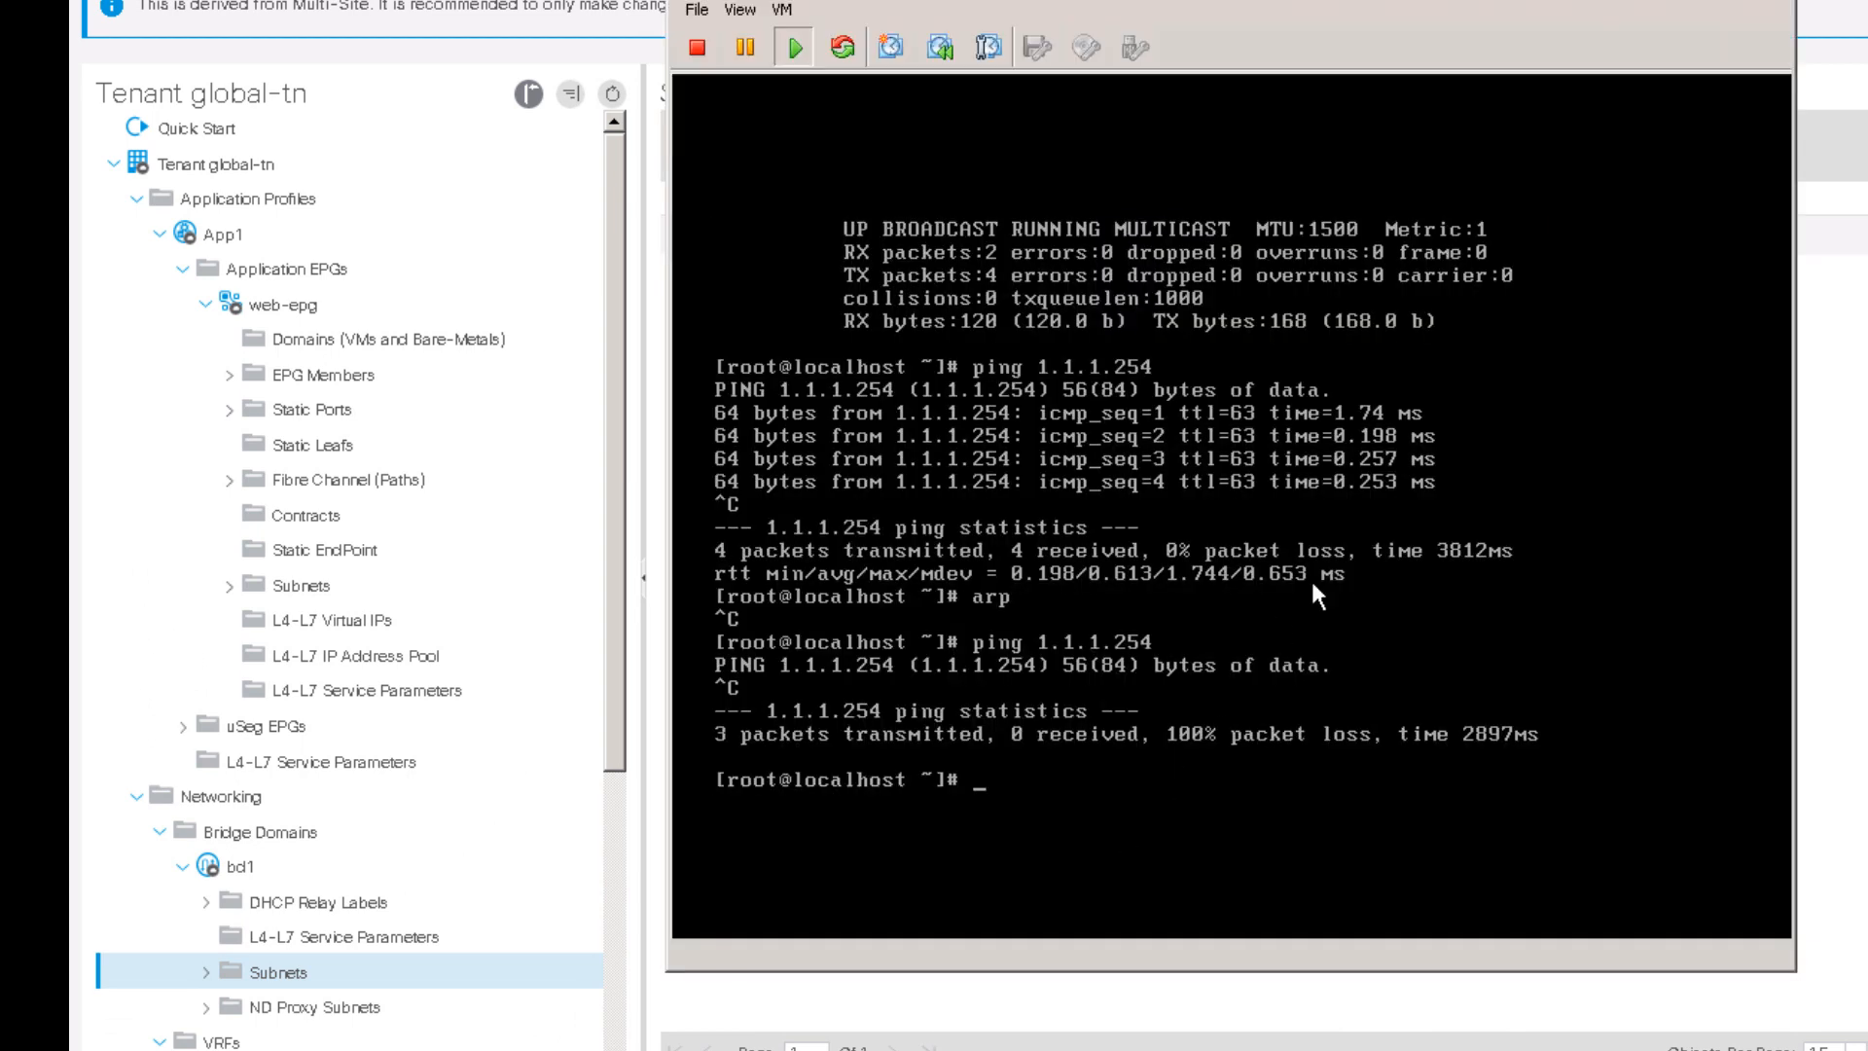
pyautogui.click(1336, 502)
pyautogui.press('Up')
pyautogui.press('Return')
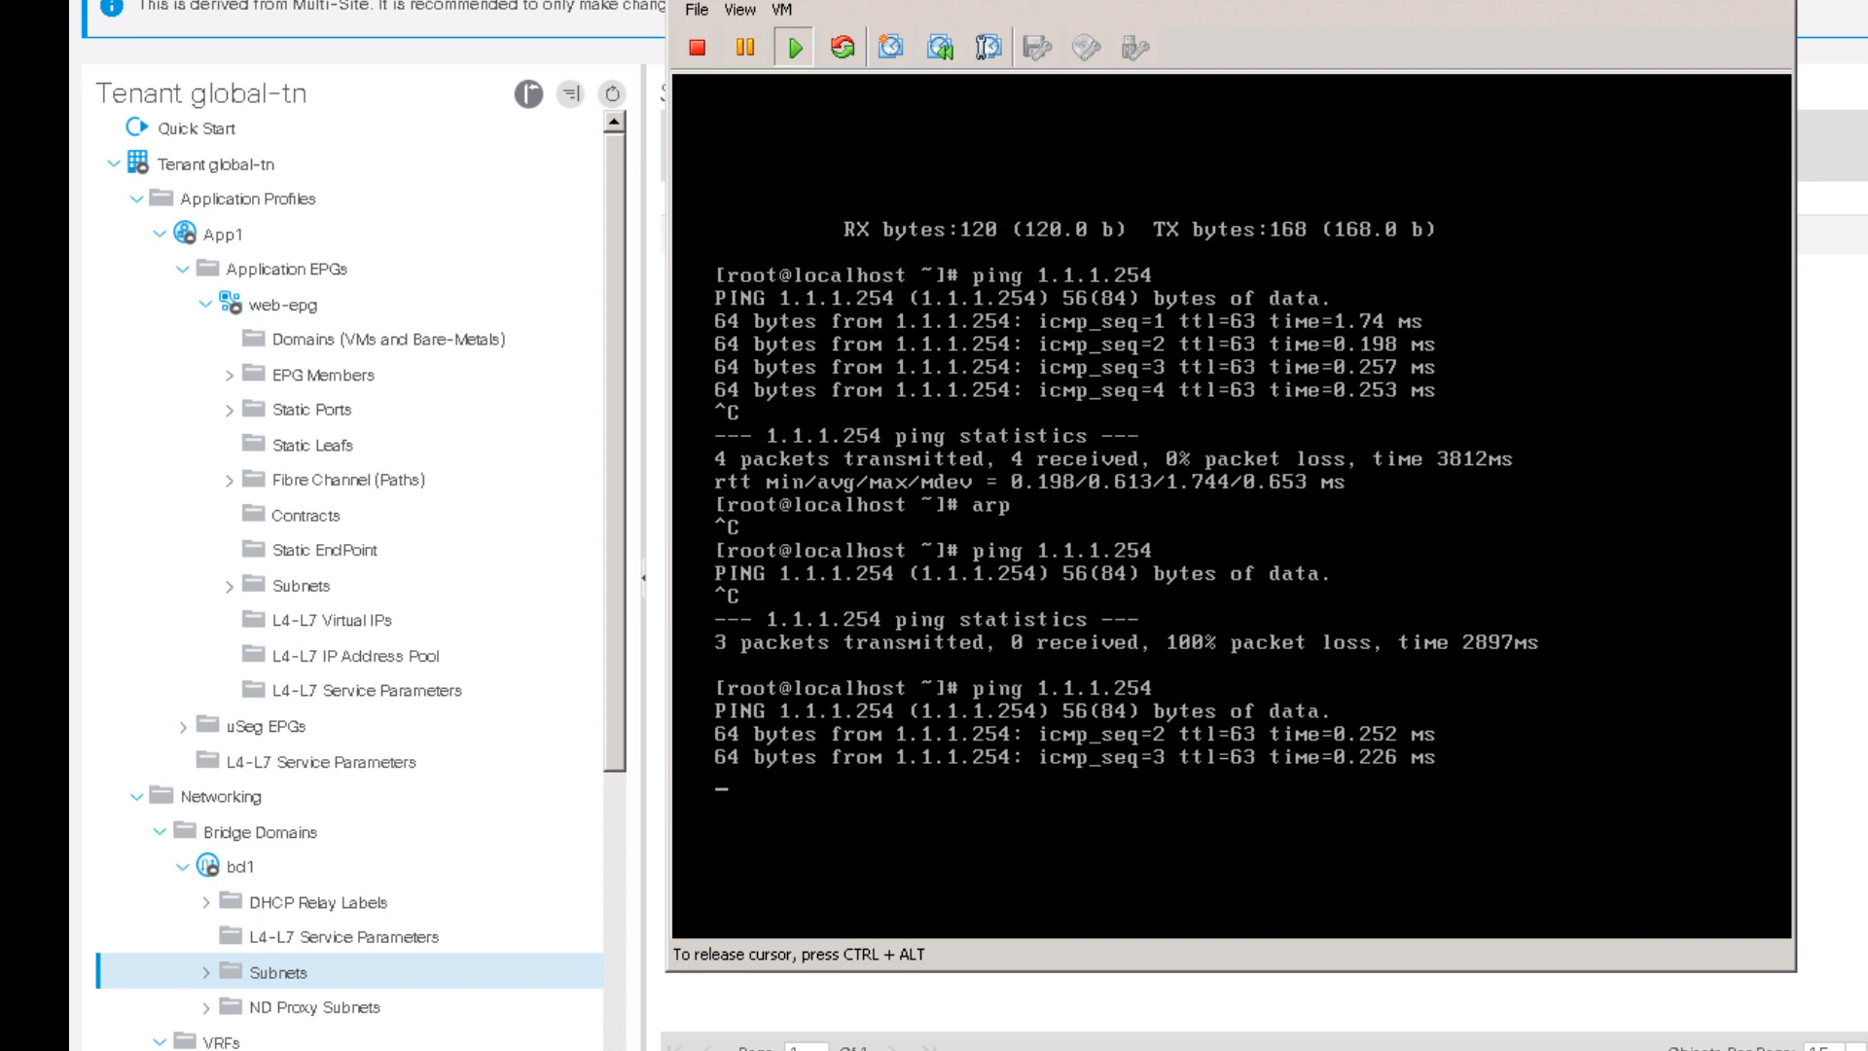
pyautogui.hotkey('ctrl', 'c')
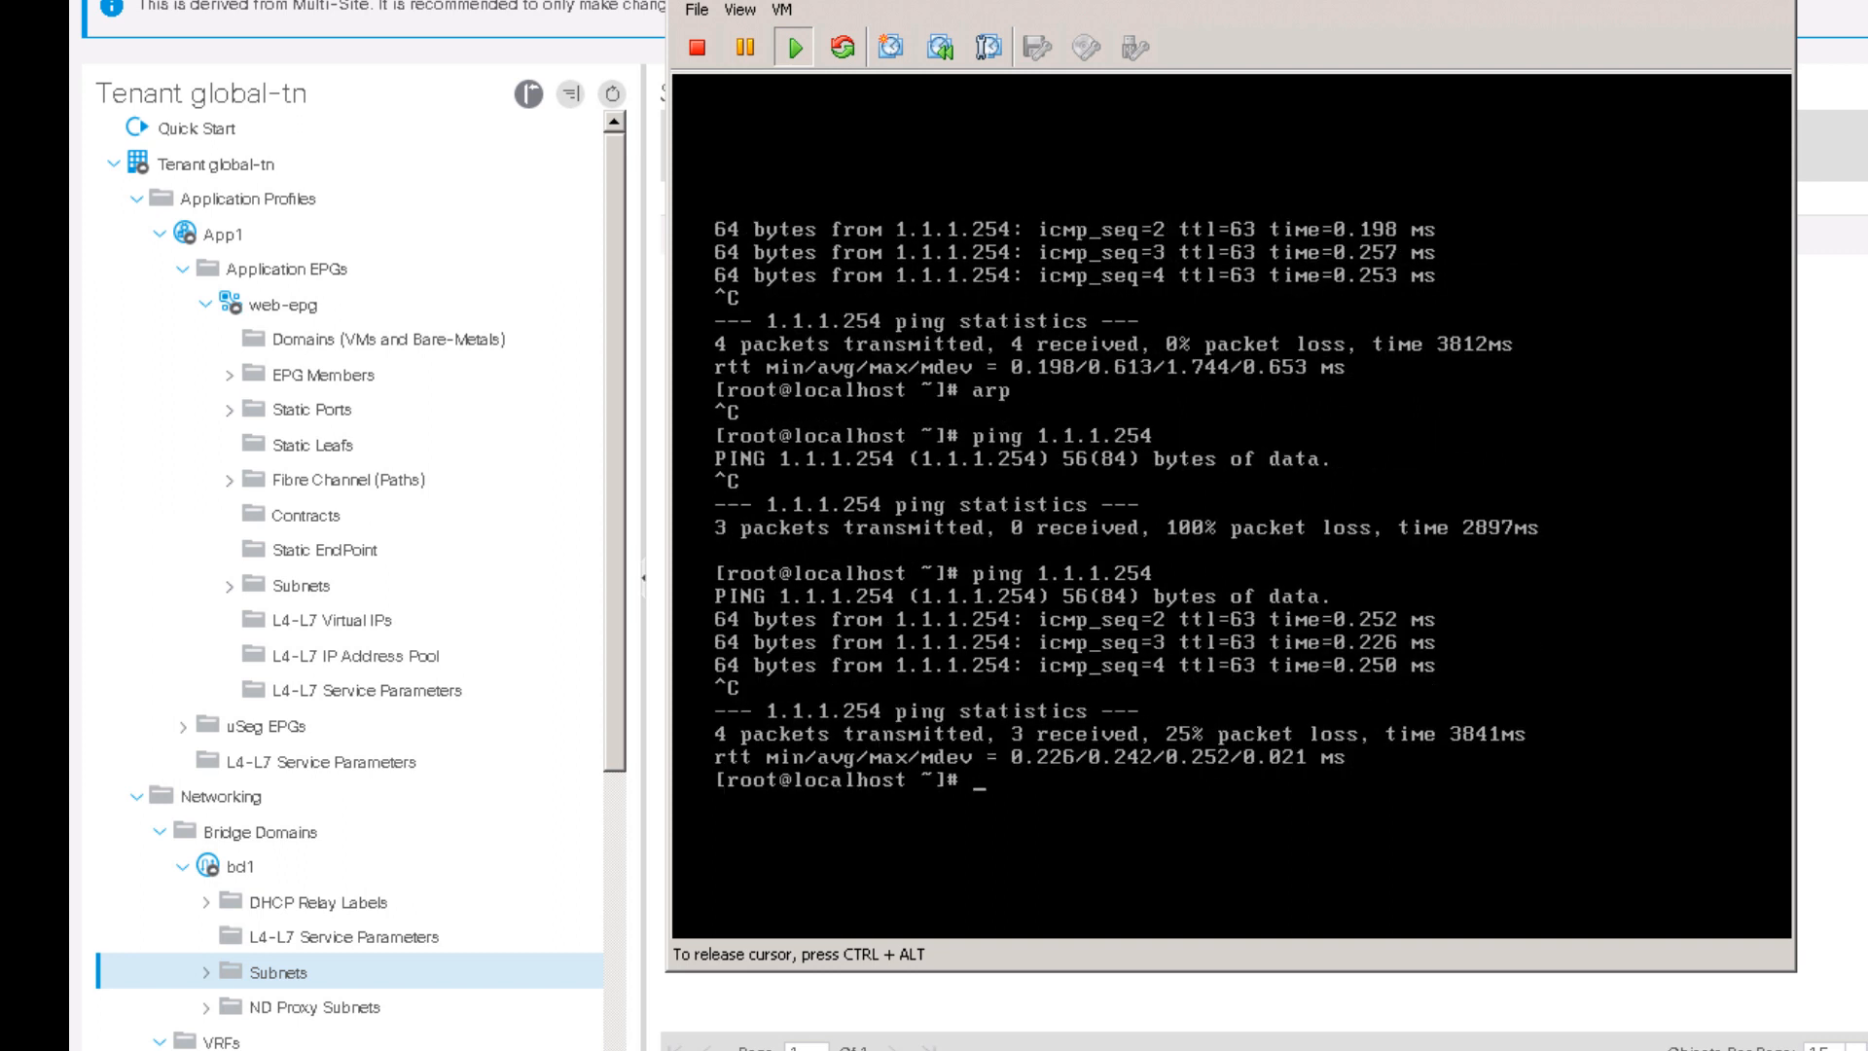
pyautogui.hotkey('ctrl', 'alt')
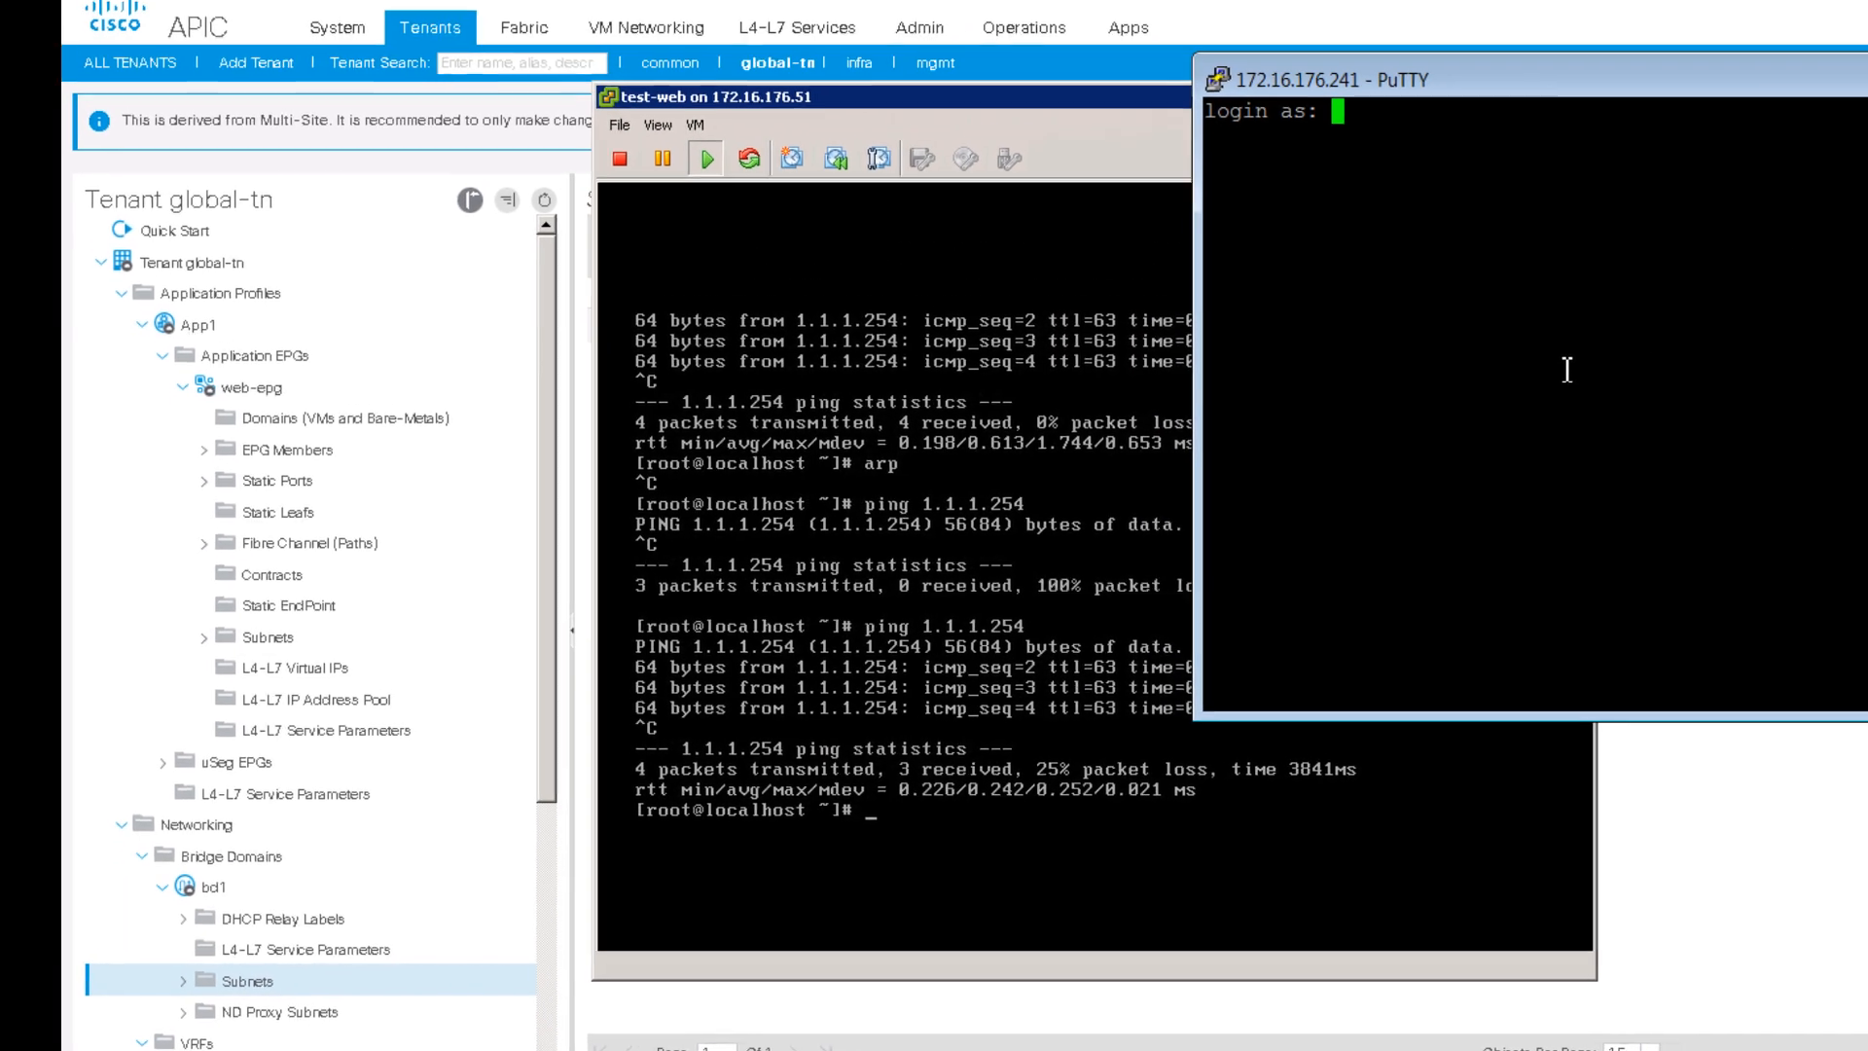
# Step: Log in to the Nexus switch and confirm Ethernet1/10 has 1.1.1.50/24 in vrf fab6
pyautogui.write('admin')
pyautogui.press('Return')
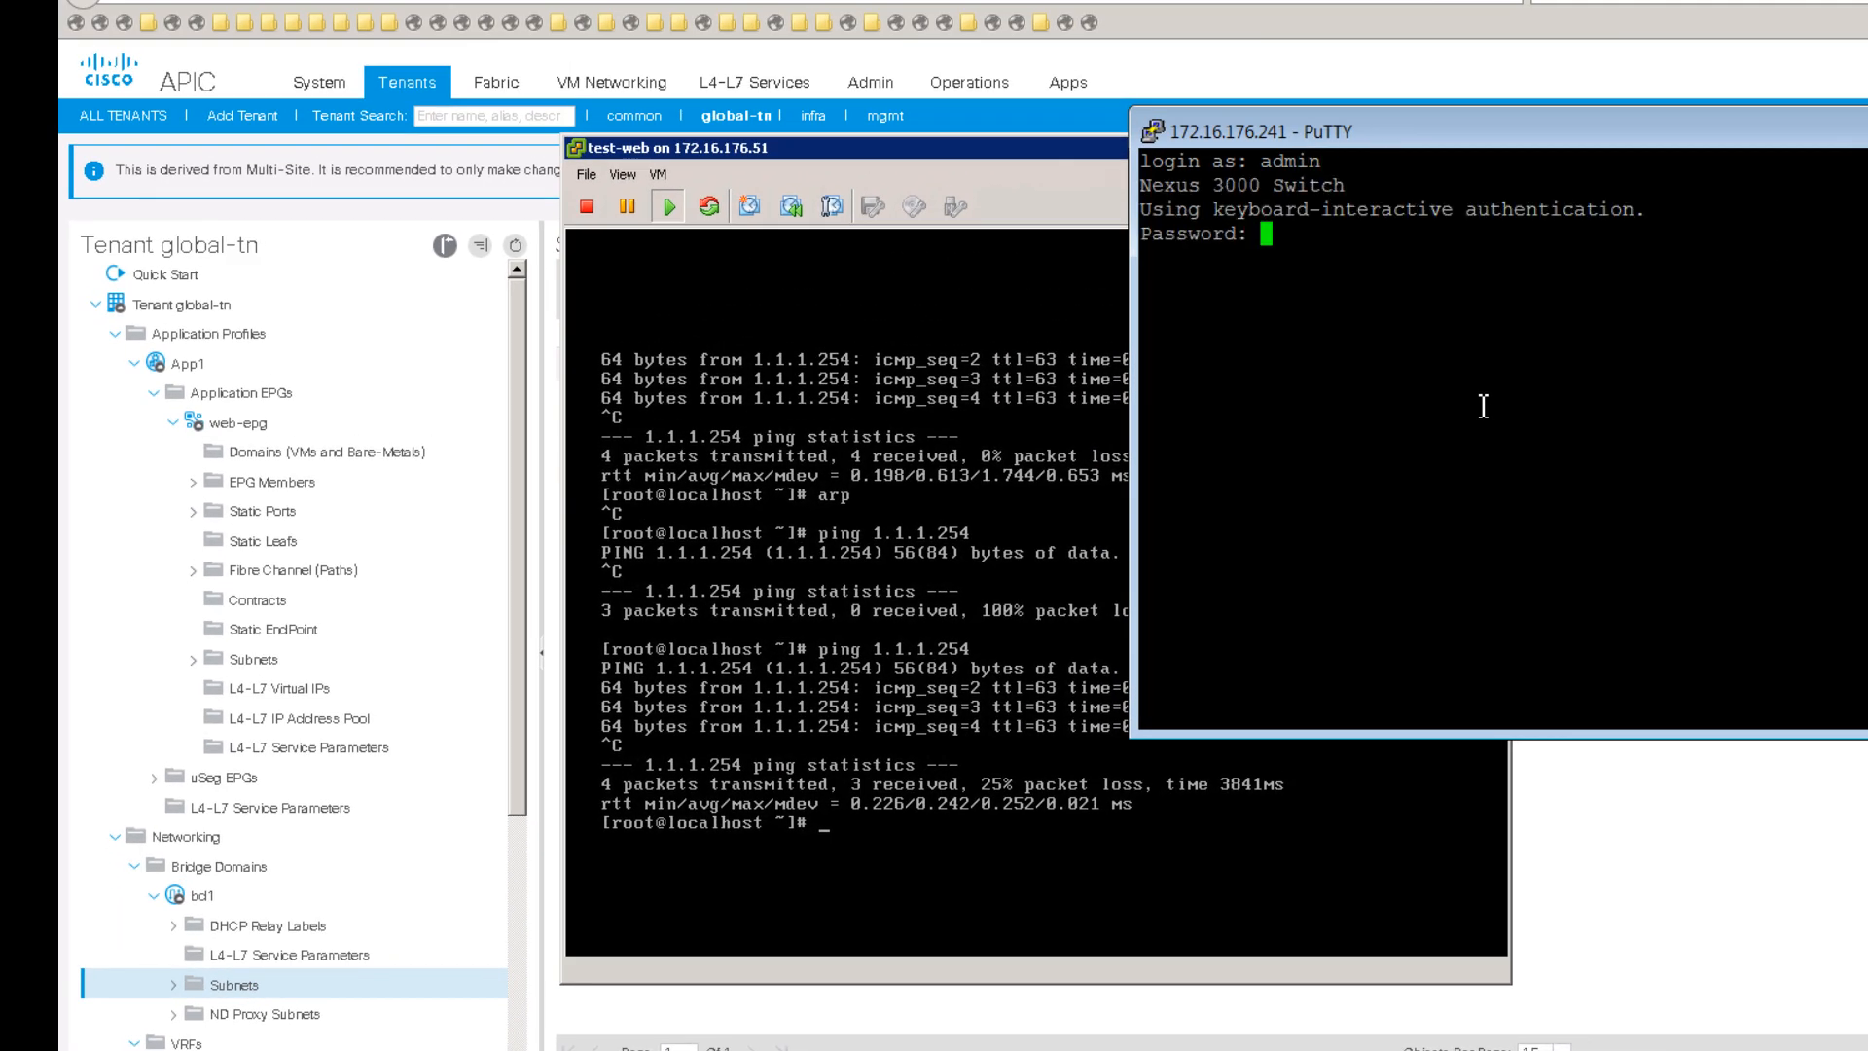
pyautogui.press('Return')
pyautogui.press('Return')
pyautogui.press('Return')
pyautogui.press('Return')
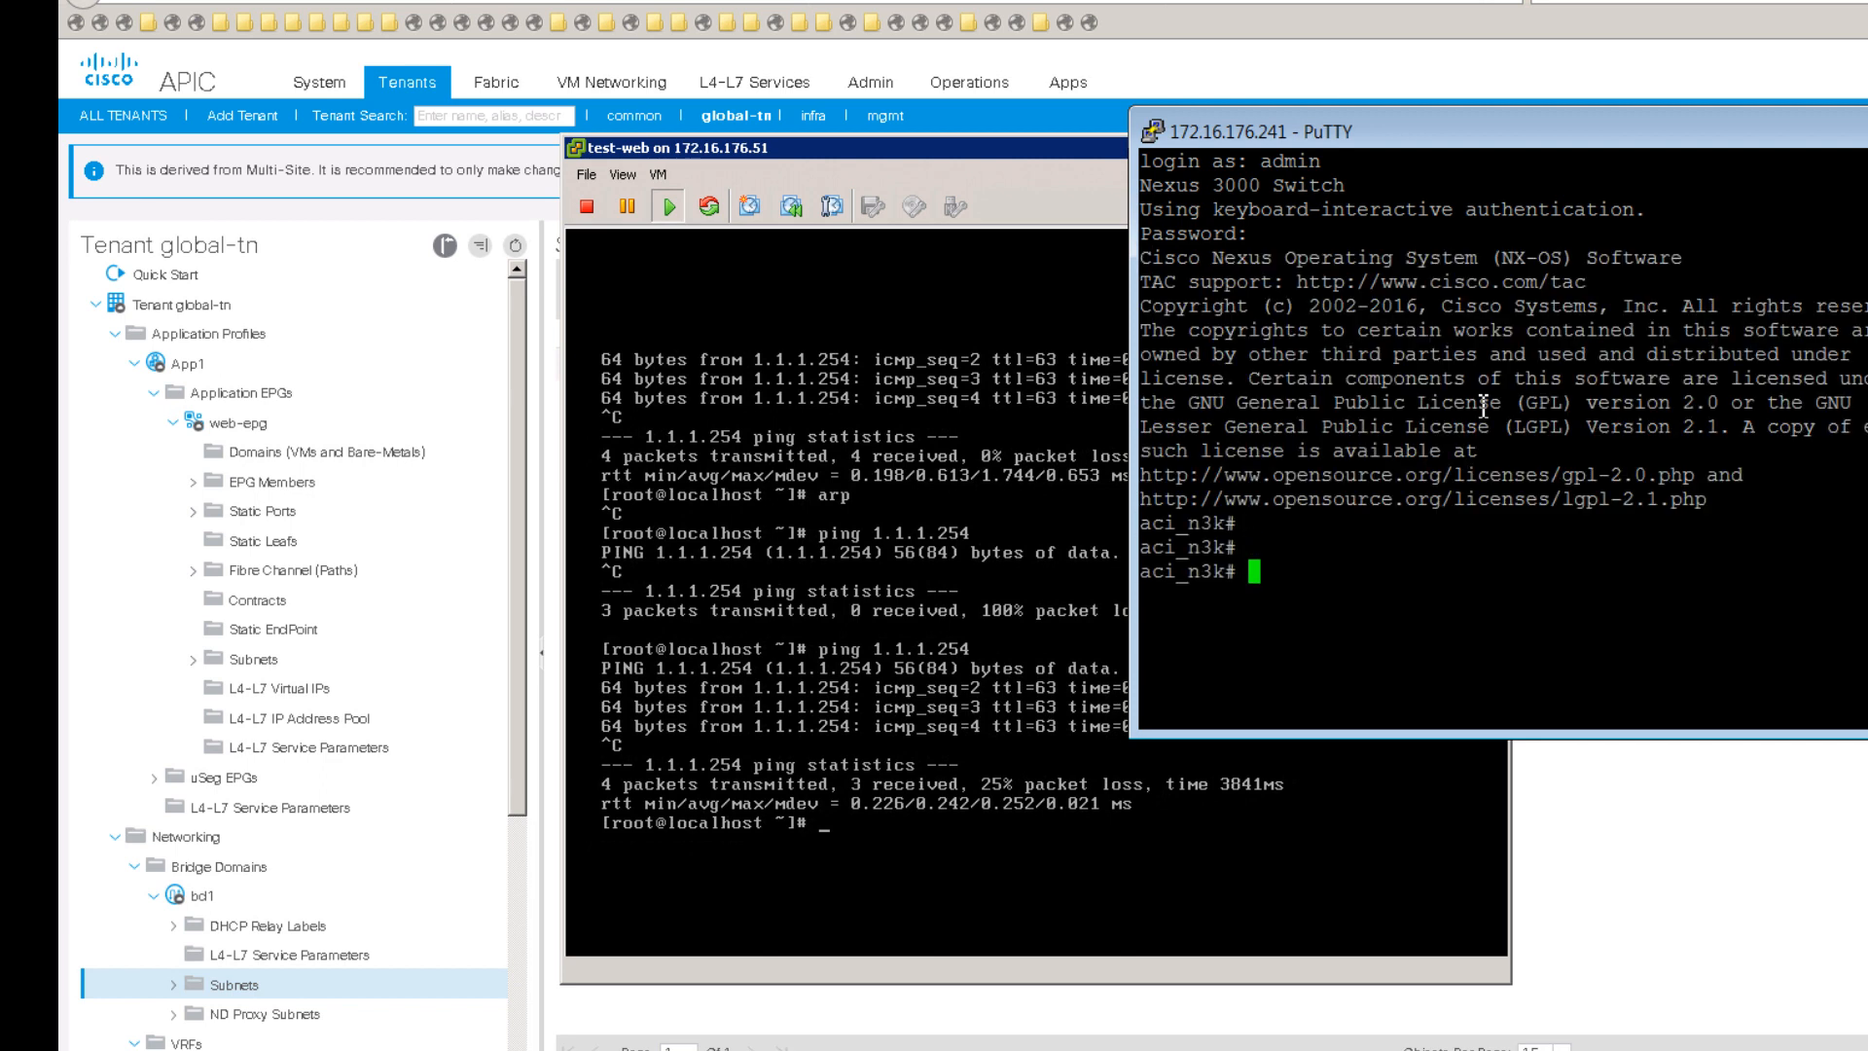
pyautogui.write('show run ')
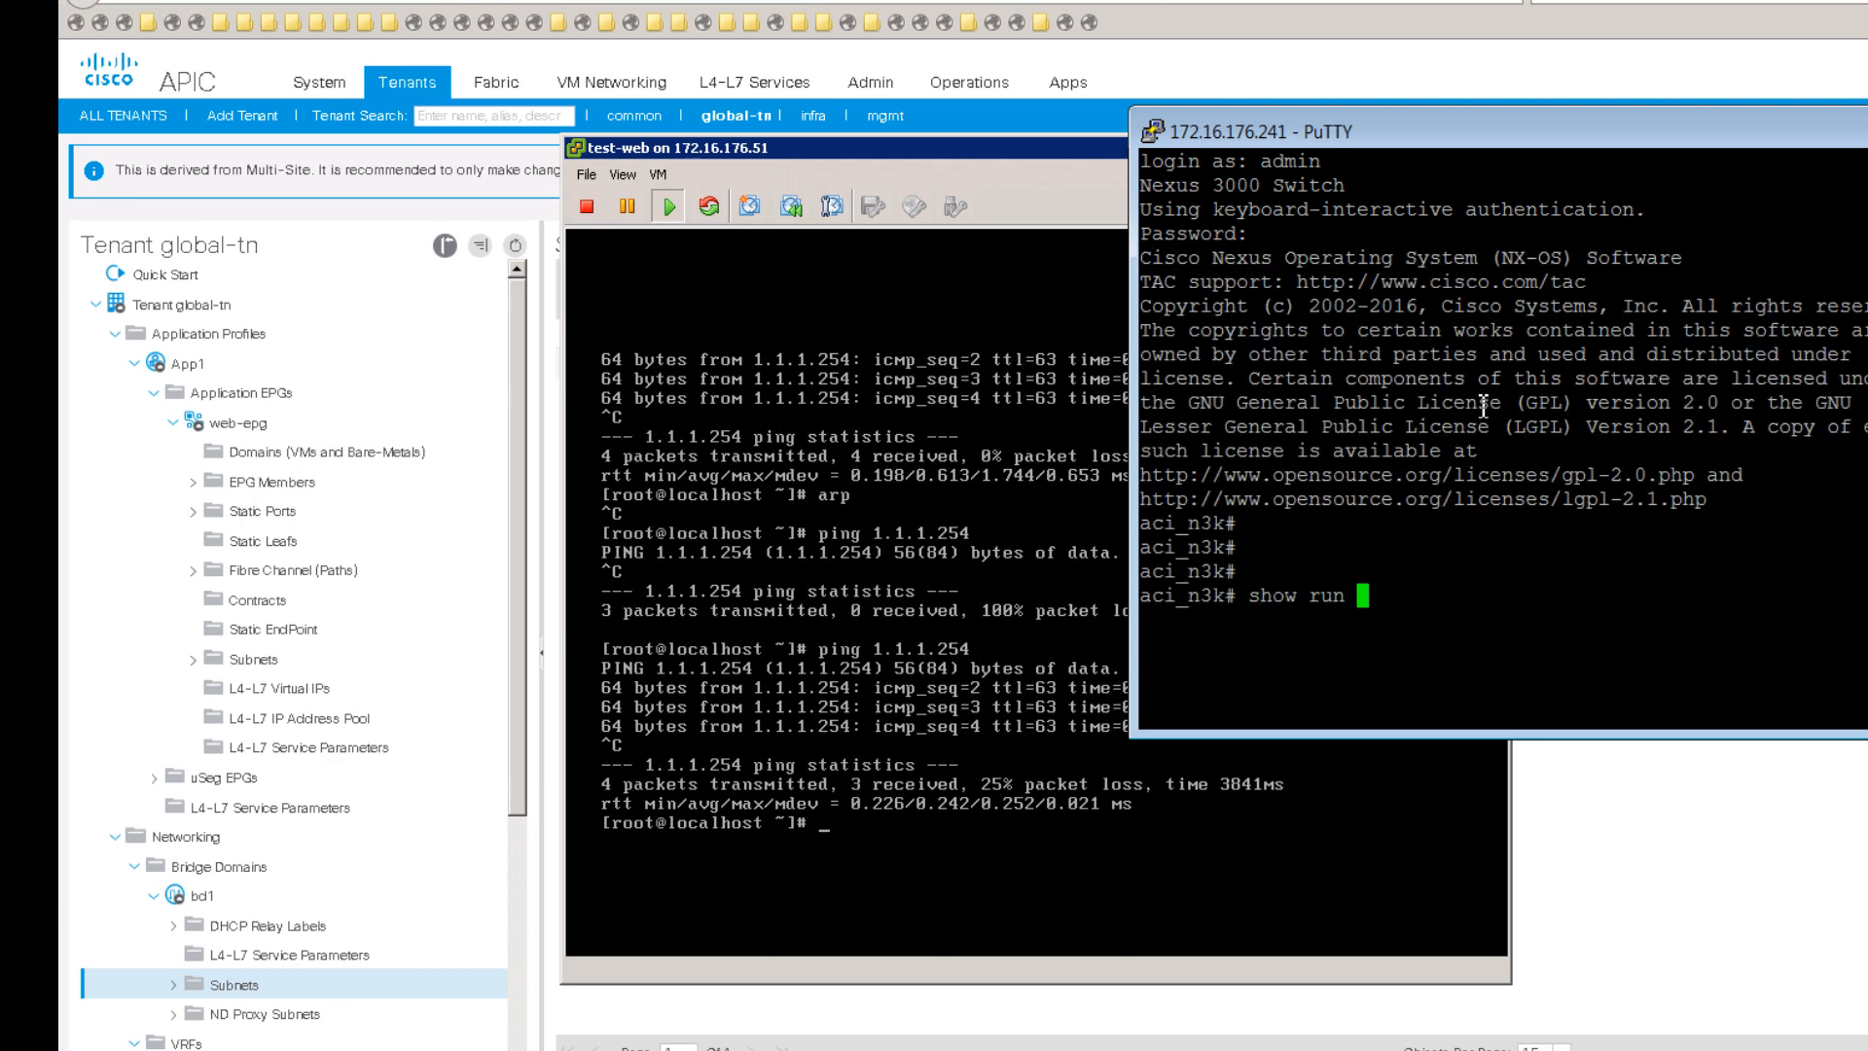
pyautogui.write('e1/10')
pyautogui.press('Return')
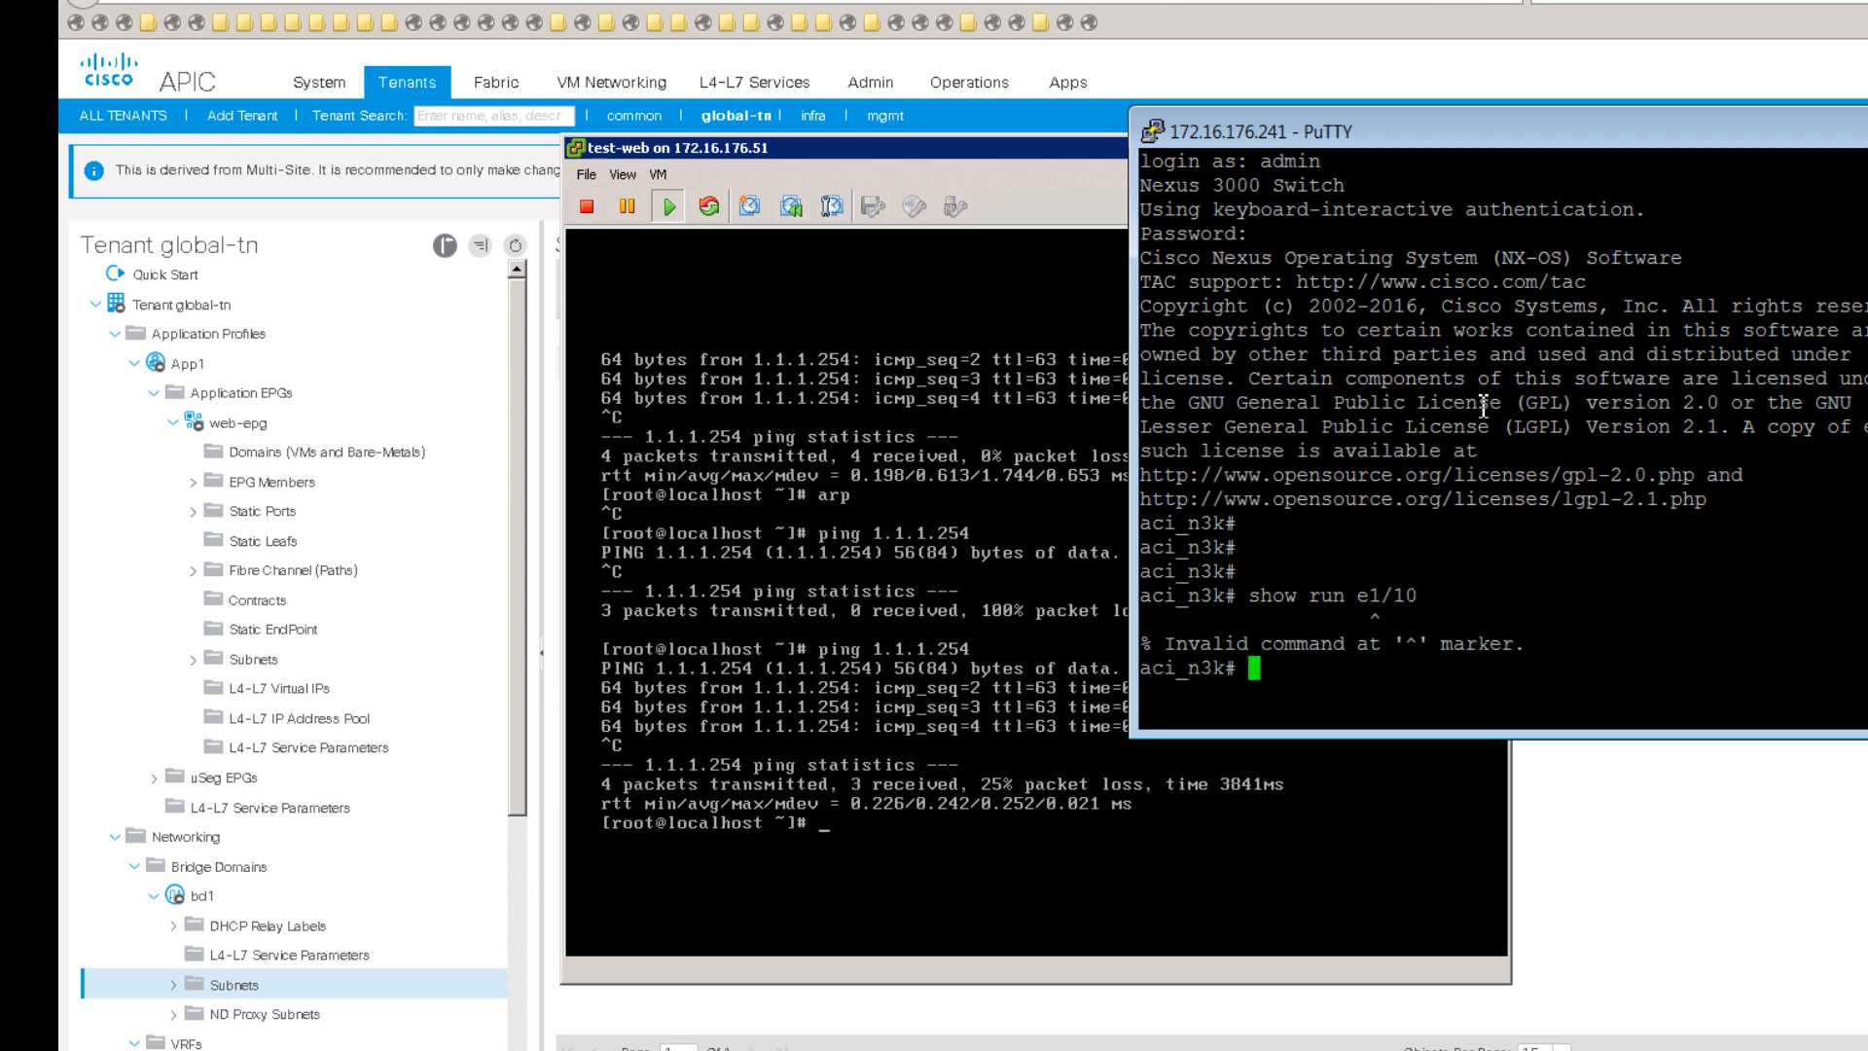
pyautogui.write('show run int 1')
pyautogui.write('1/')
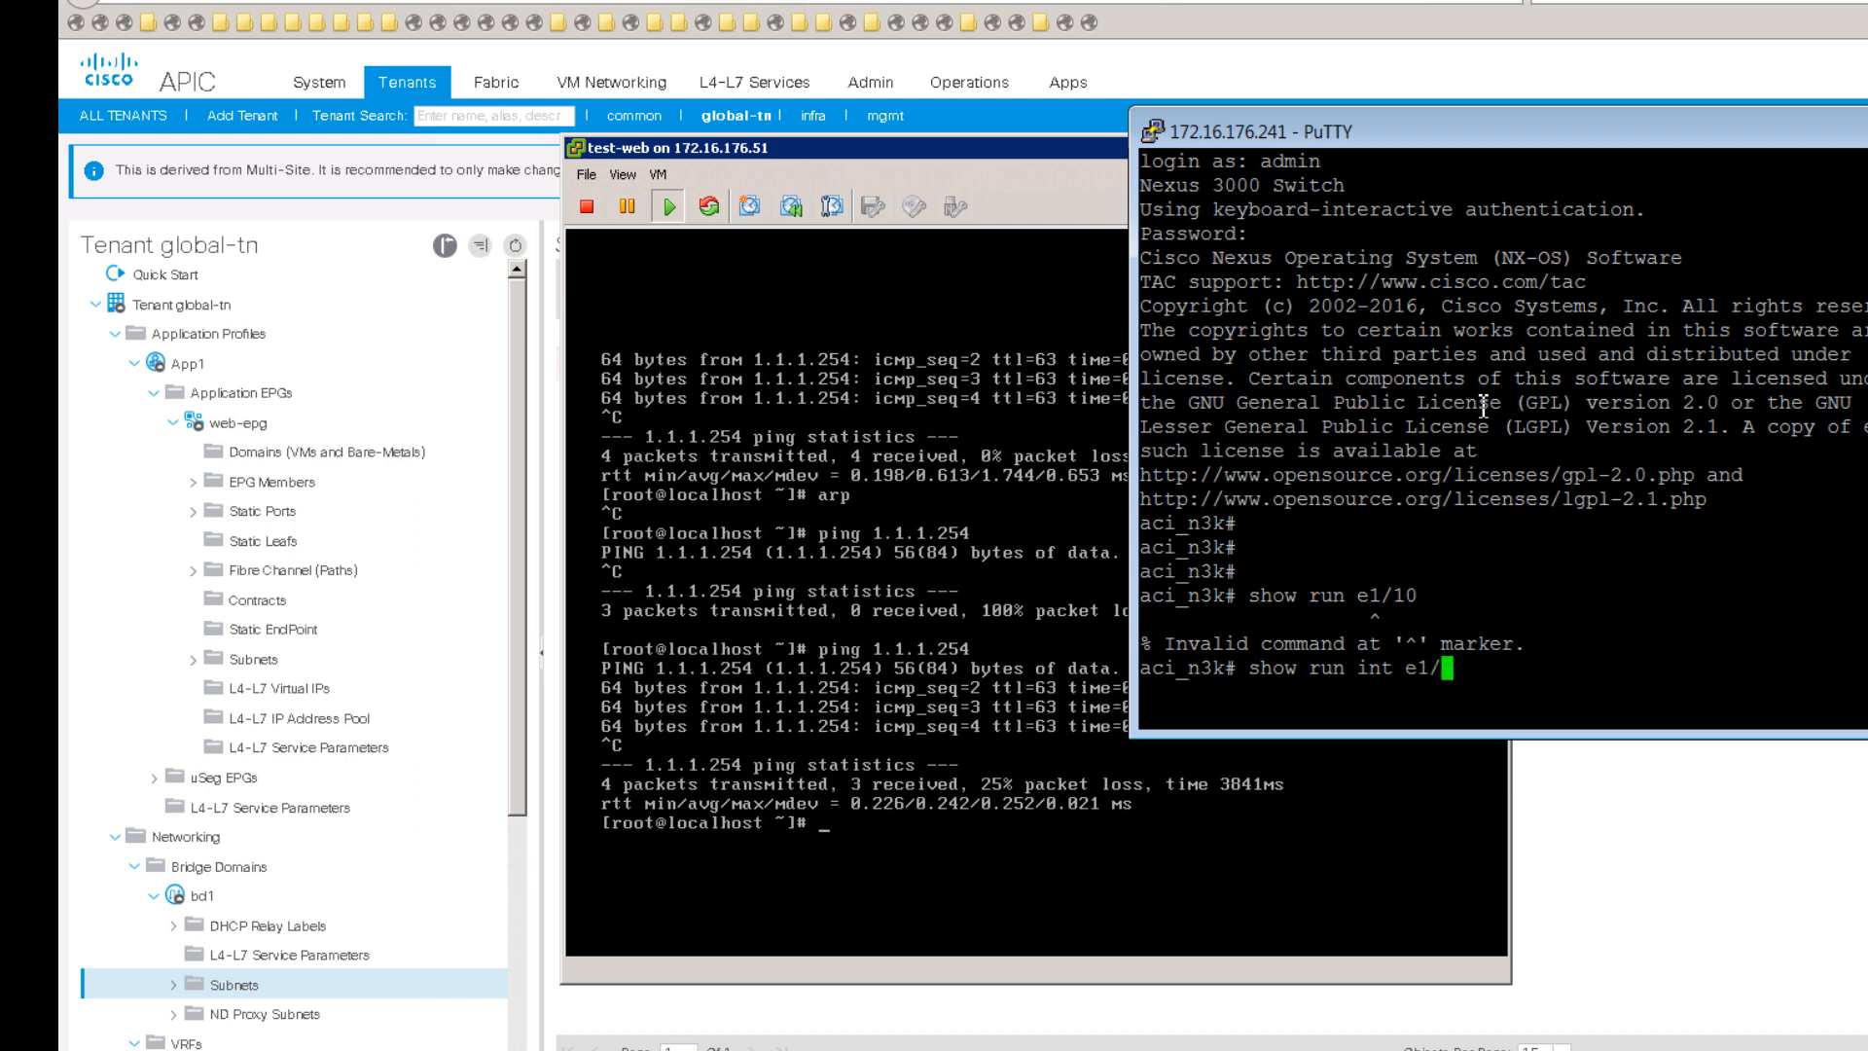
pyautogui.write('10')
pyautogui.press('Return')
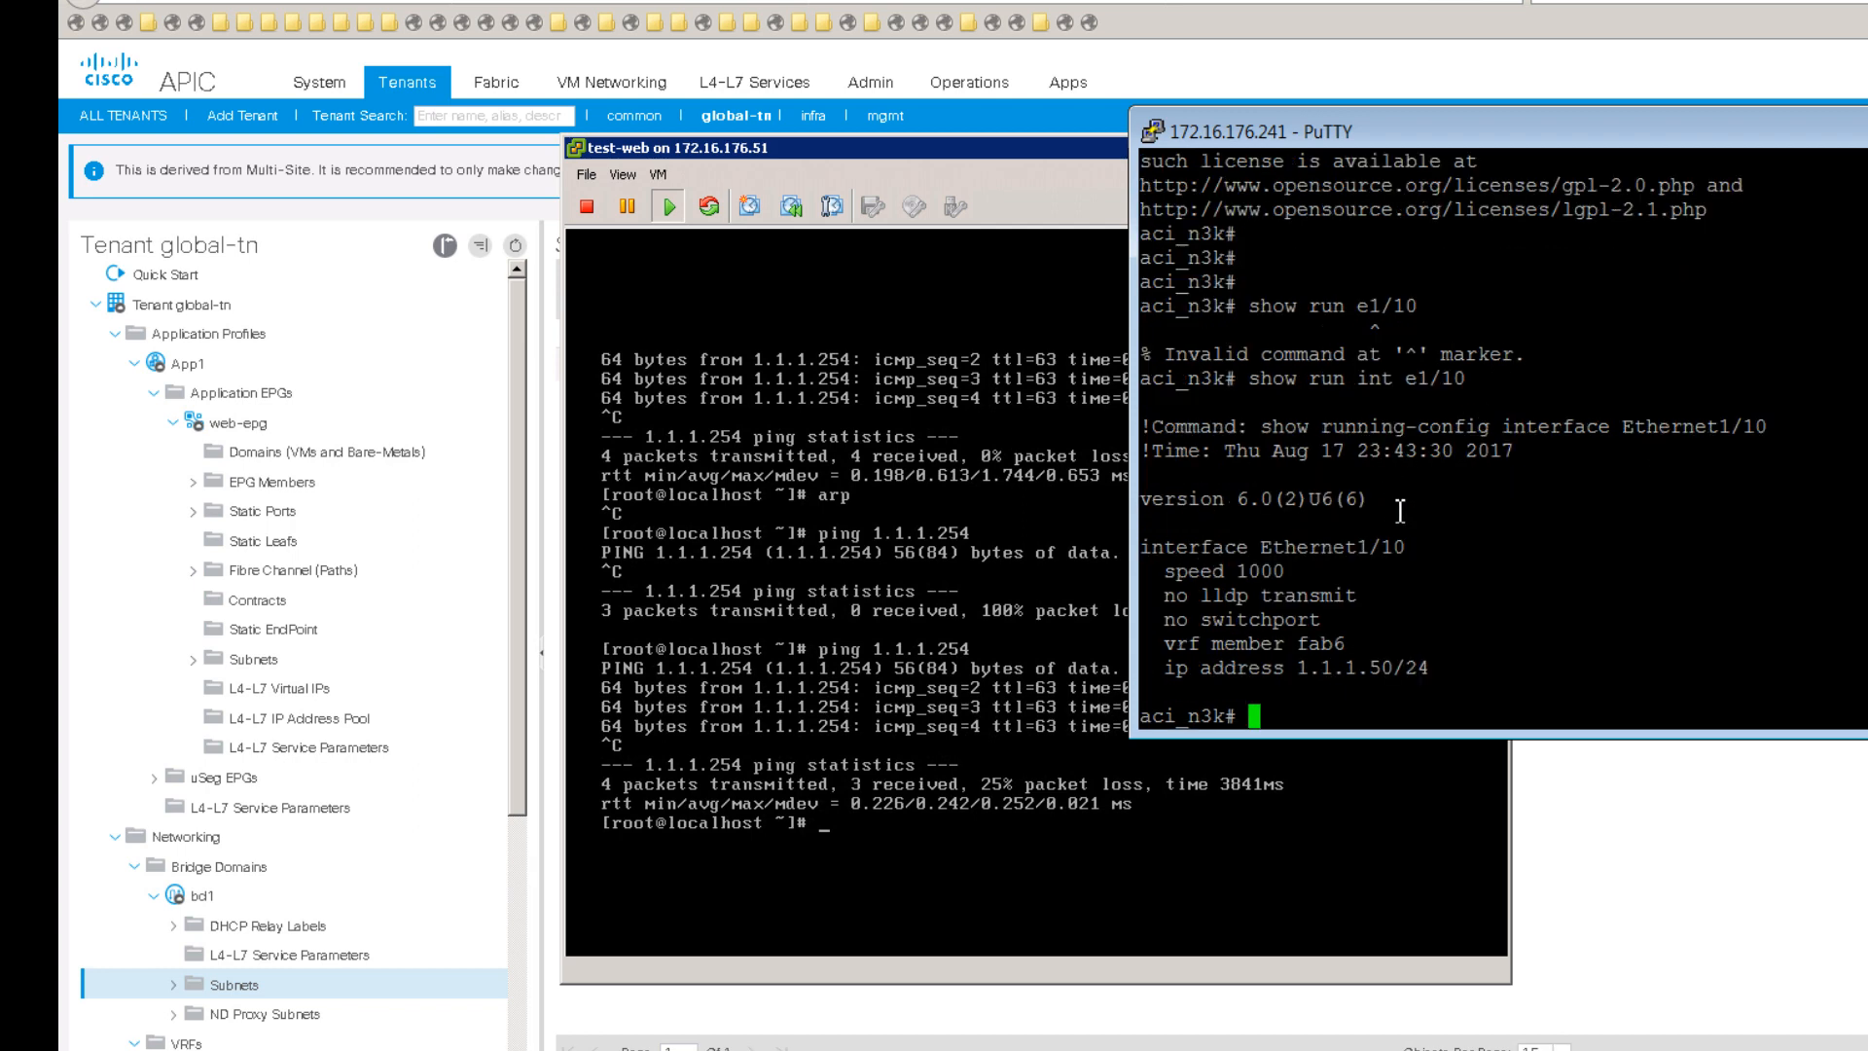
pyautogui.moveTo(1449, 668); pyautogui.dragTo(1307, 671)
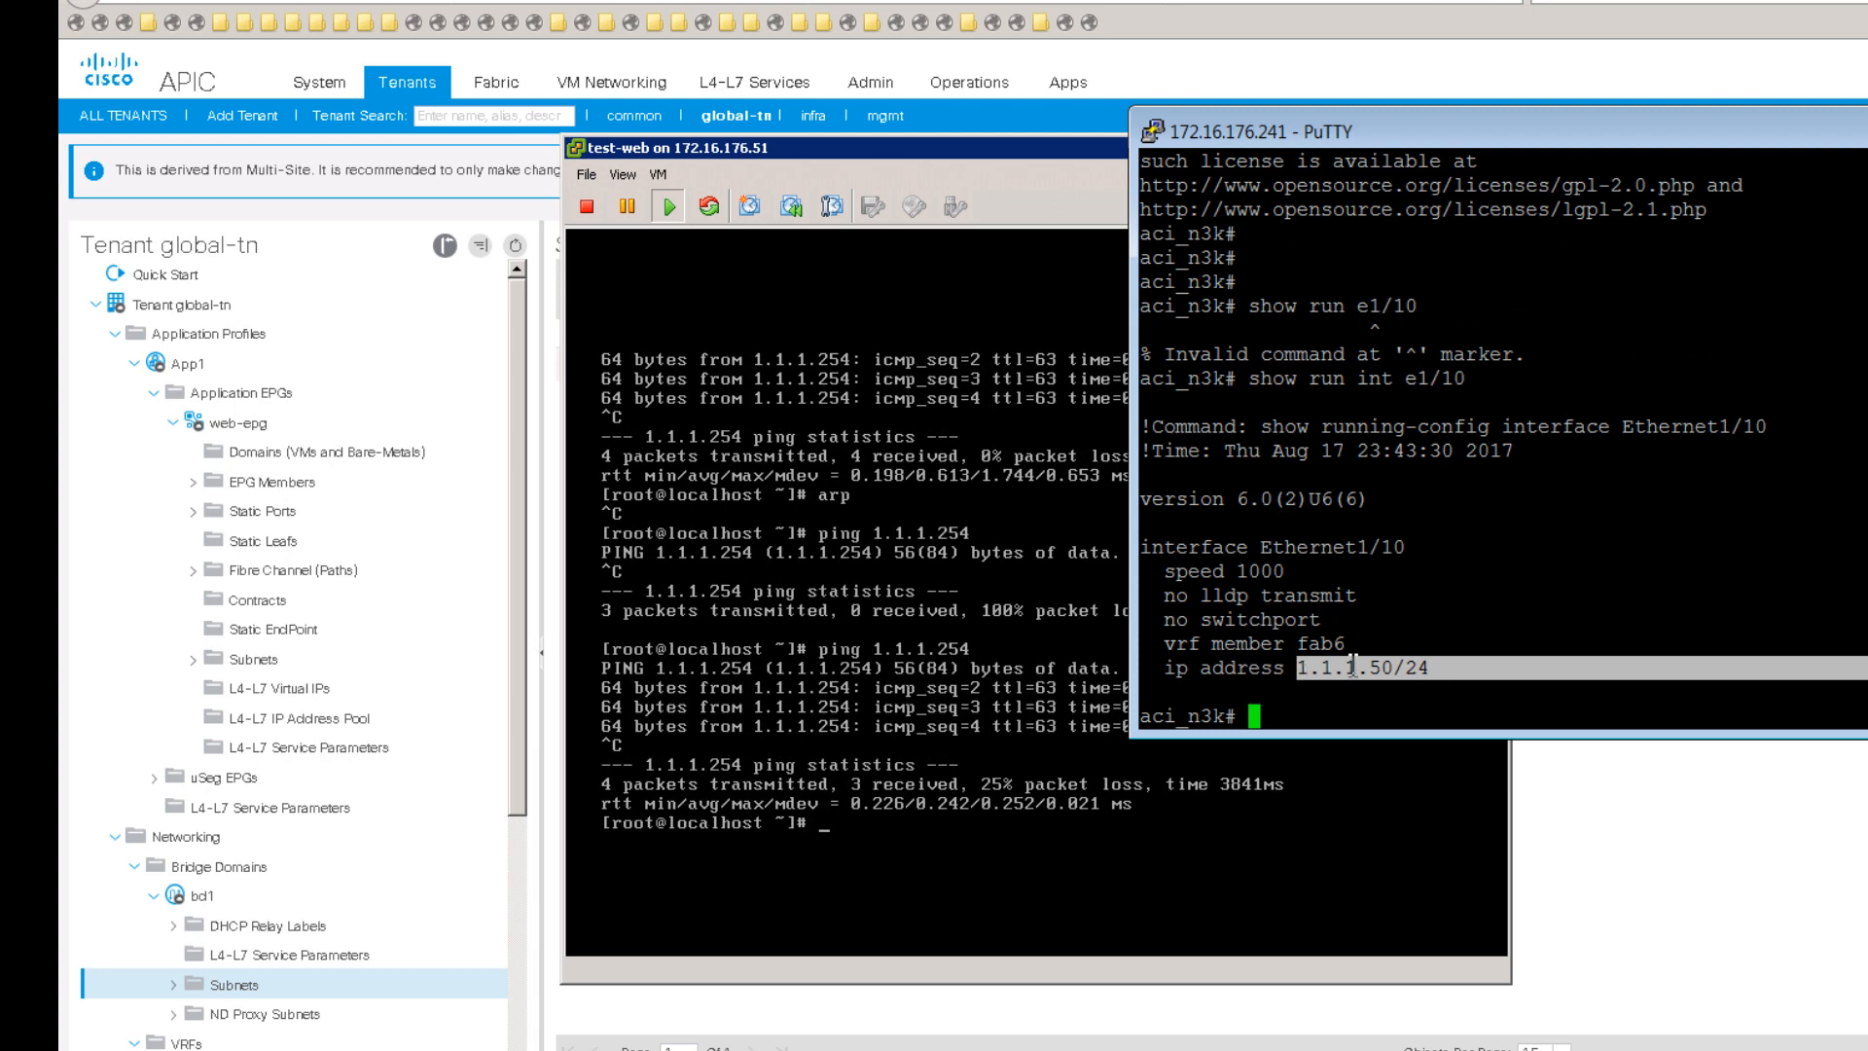
pyautogui.moveTo(1360, 643); pyautogui.dragTo(1213, 643)
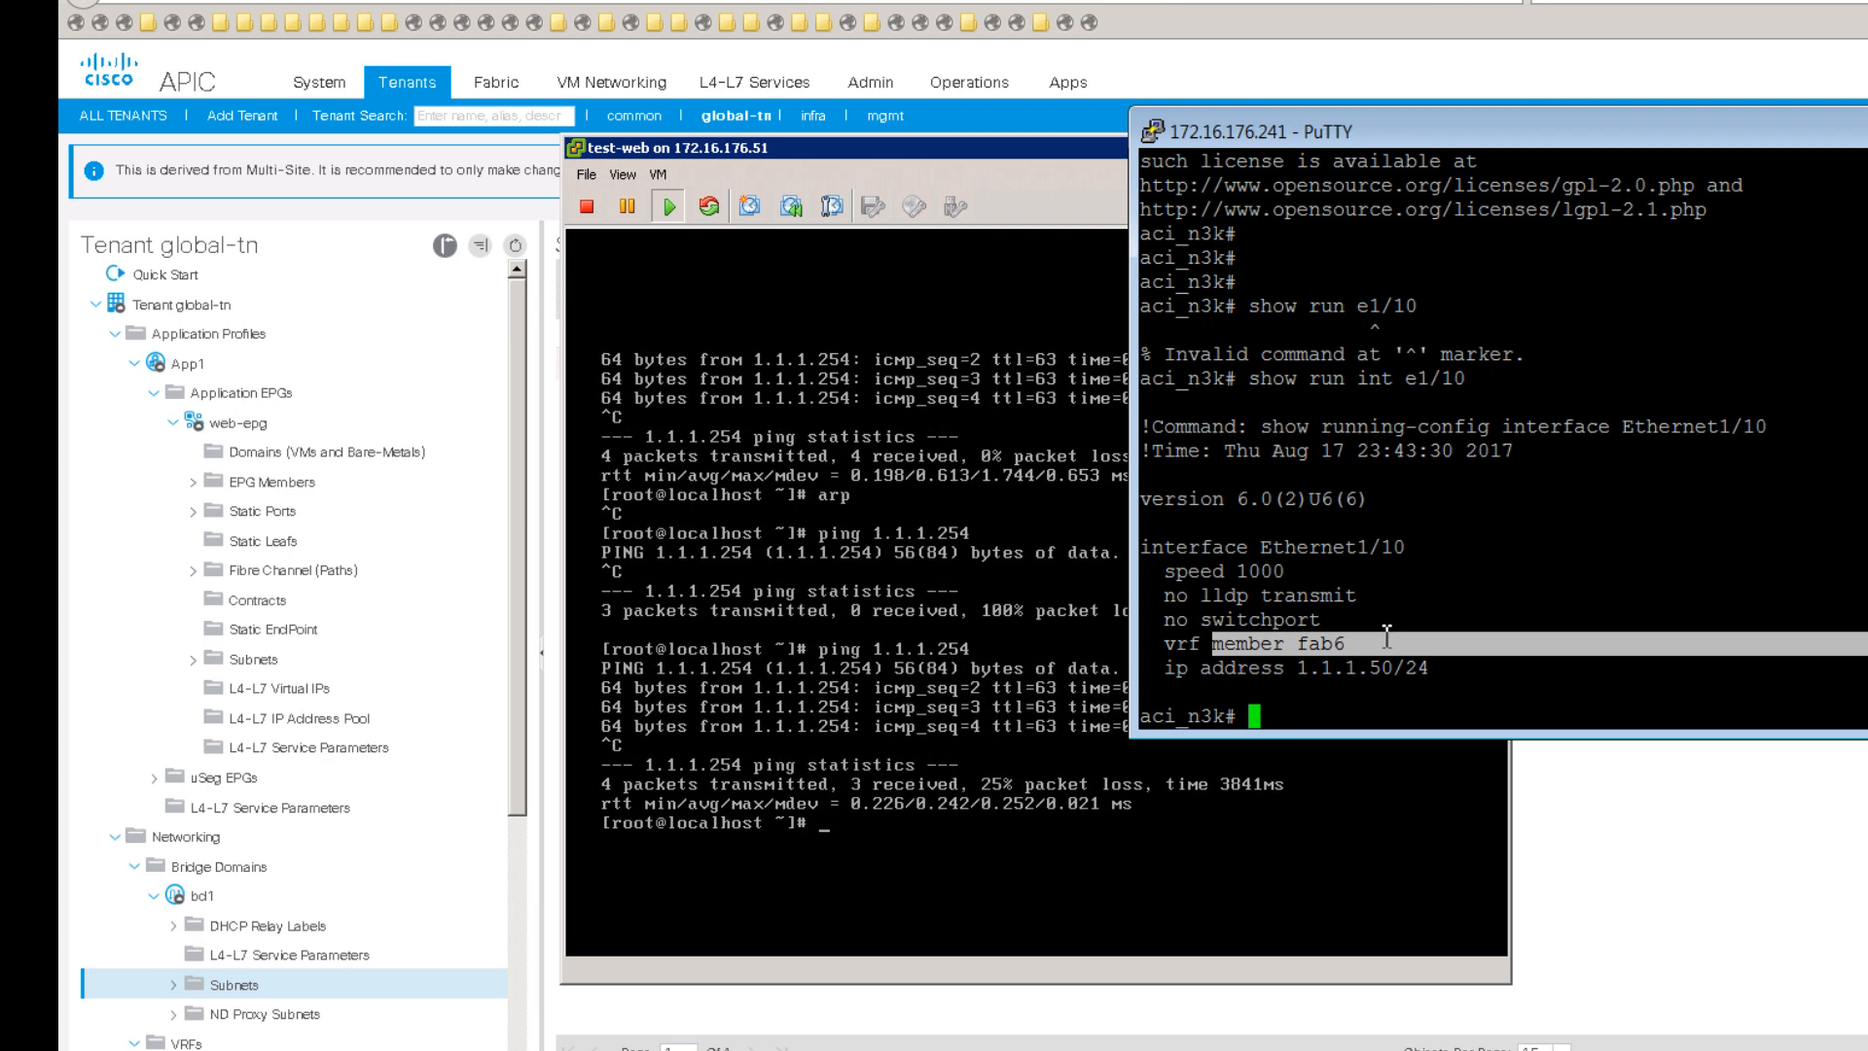
pyautogui.click(1440, 632)
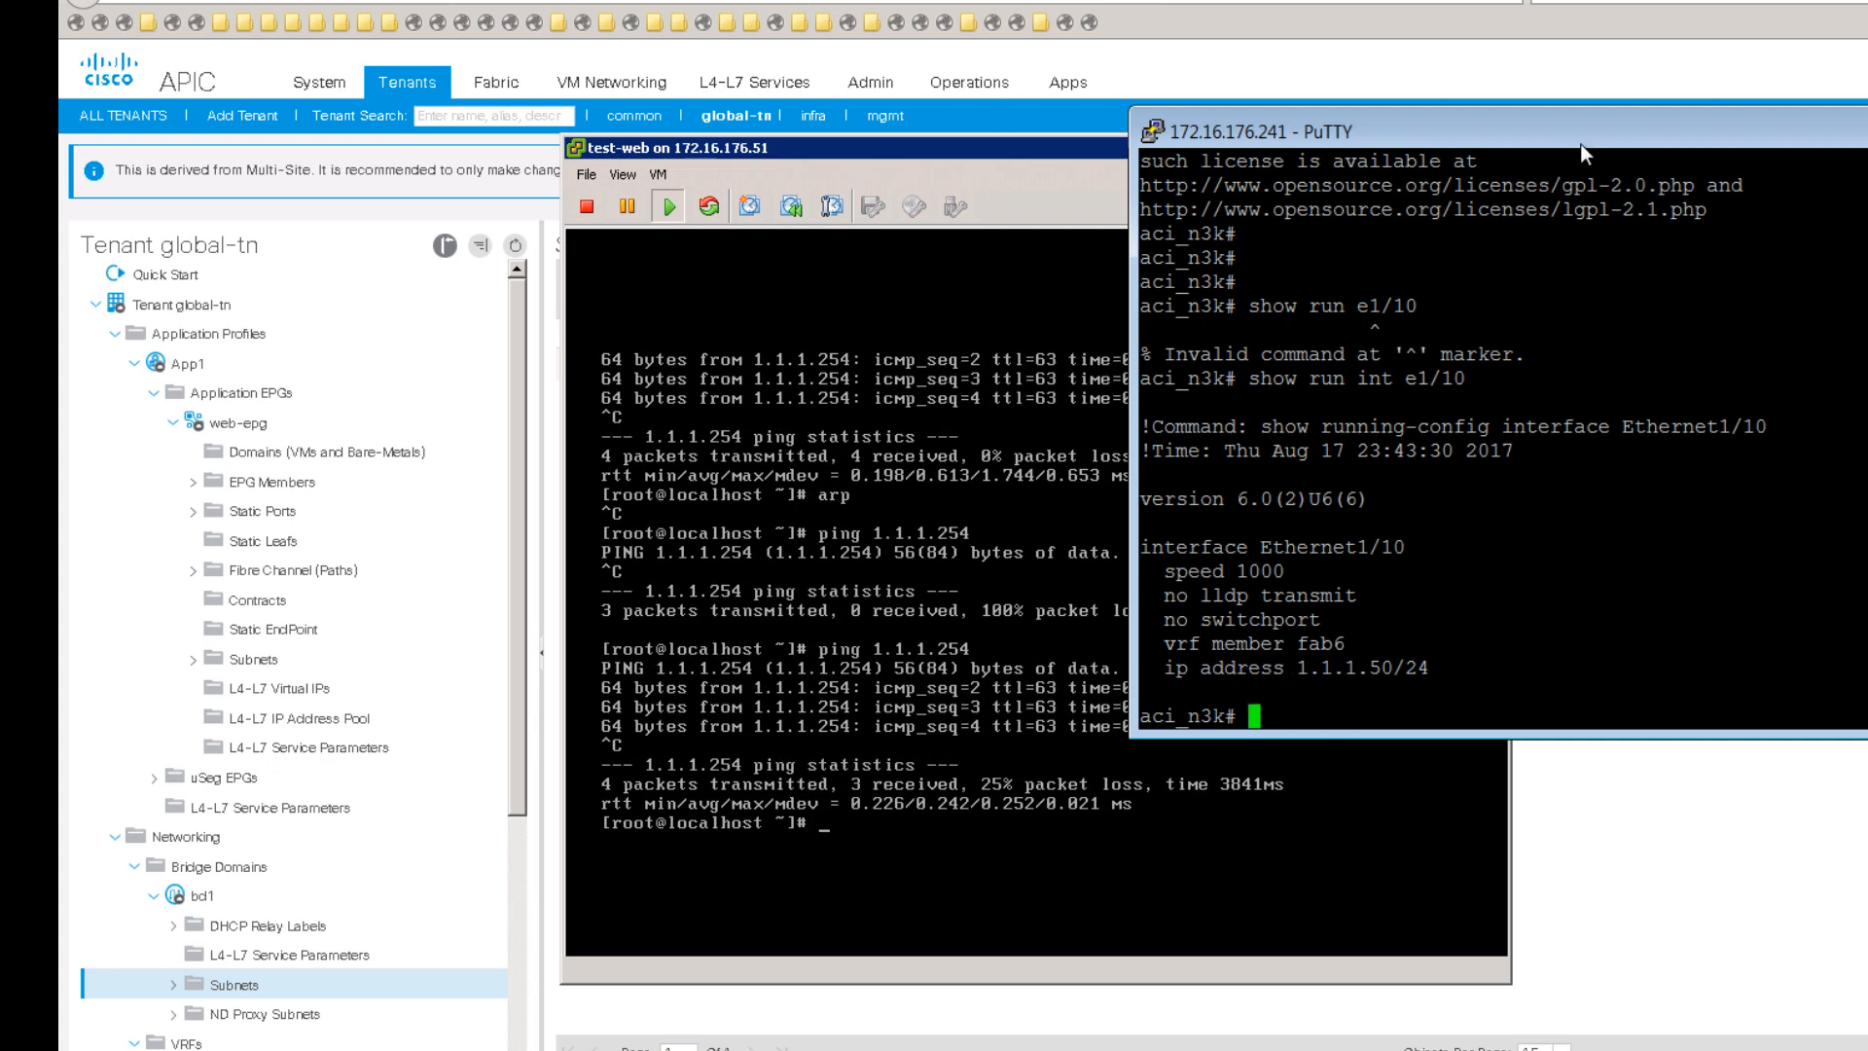
# Step: Ping 1.1.1.1 in vrf fab6 from the switch, receiving 4 of 5 replies
pyautogui.moveTo(1584, 148); pyautogui.dragTo(1867, 239)
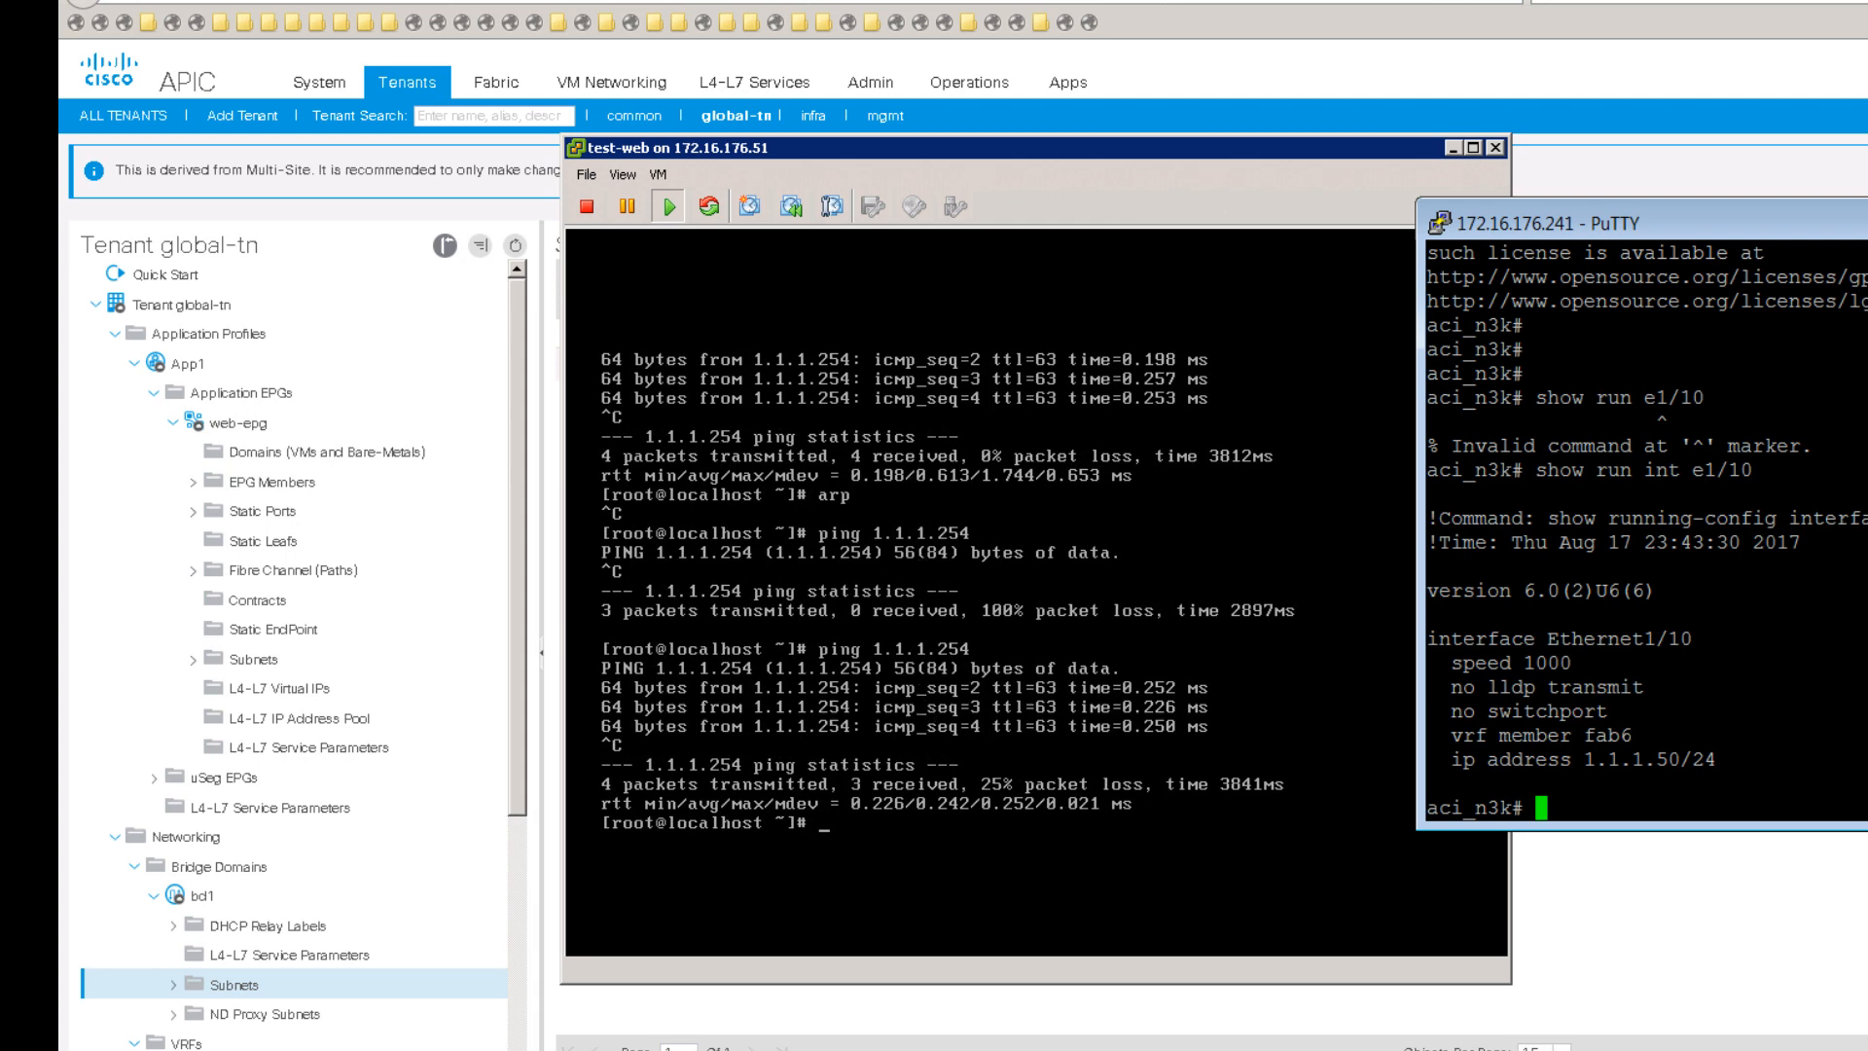
pyautogui.write('ping 1.1.1.1 vrf fab6')
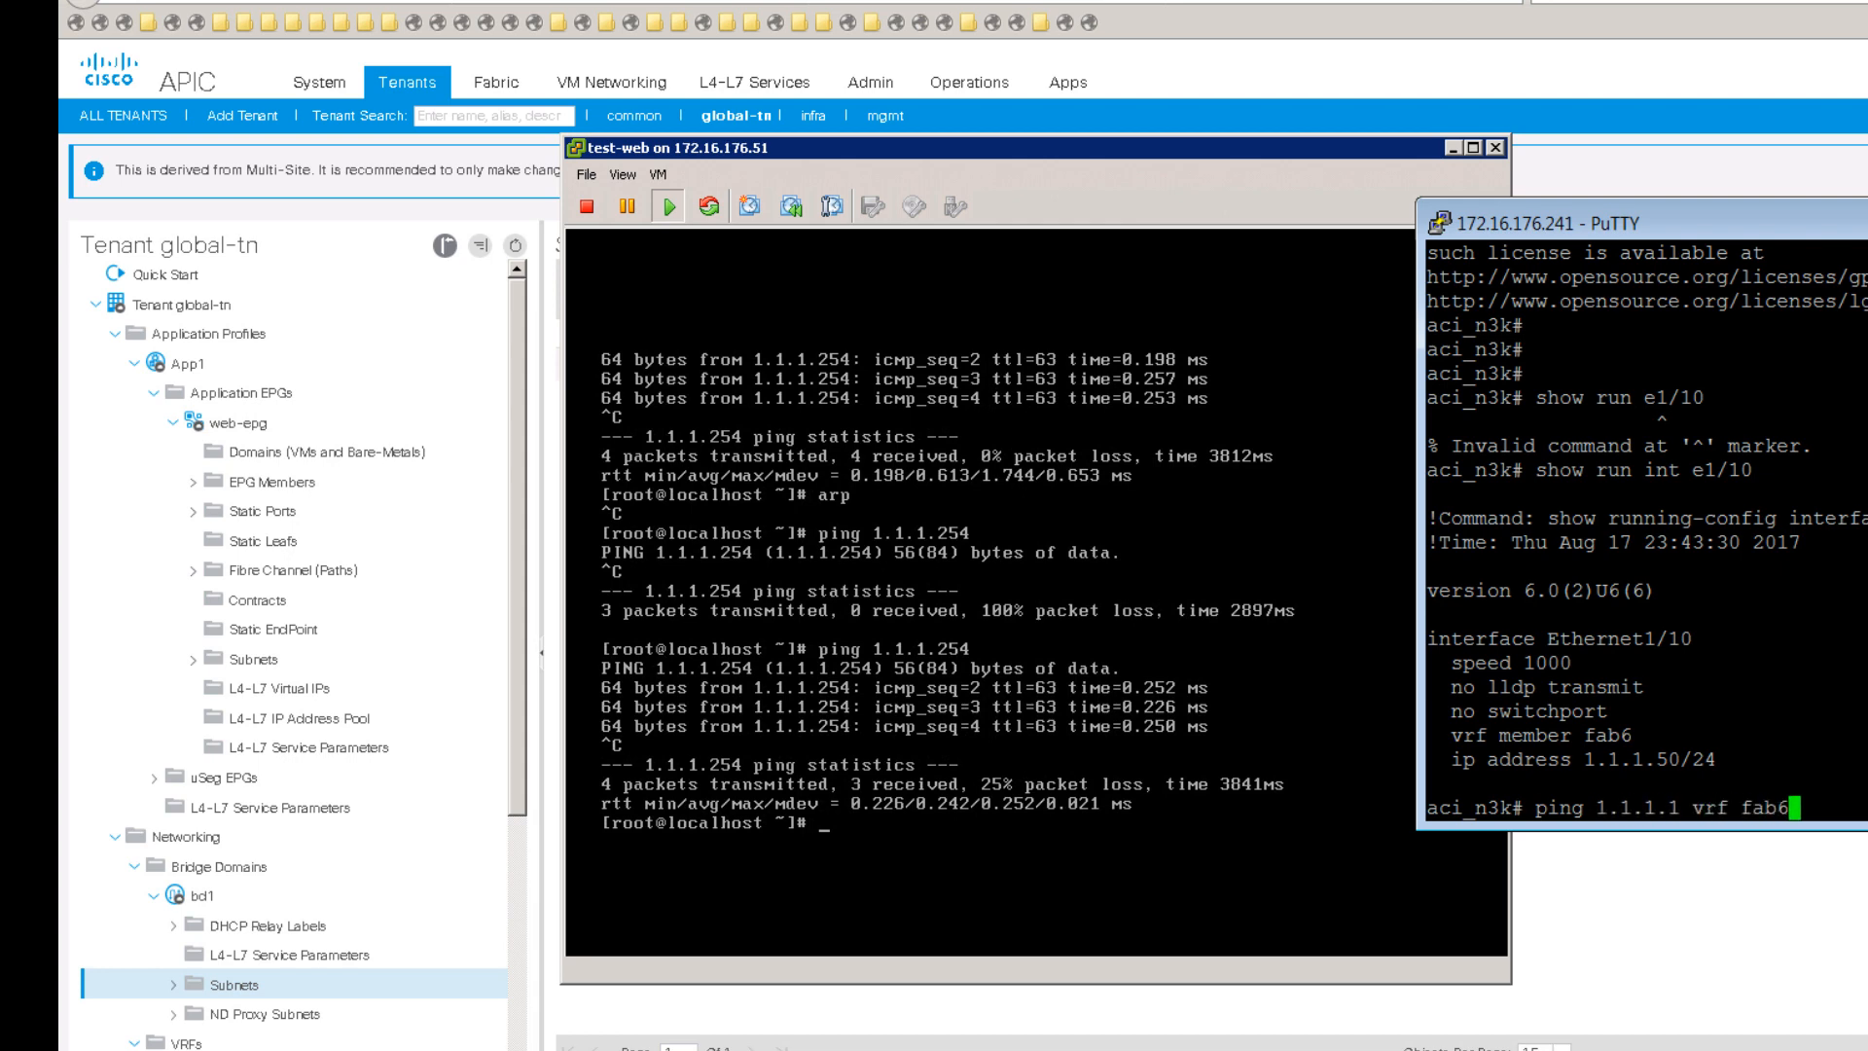
pyautogui.press('Return')
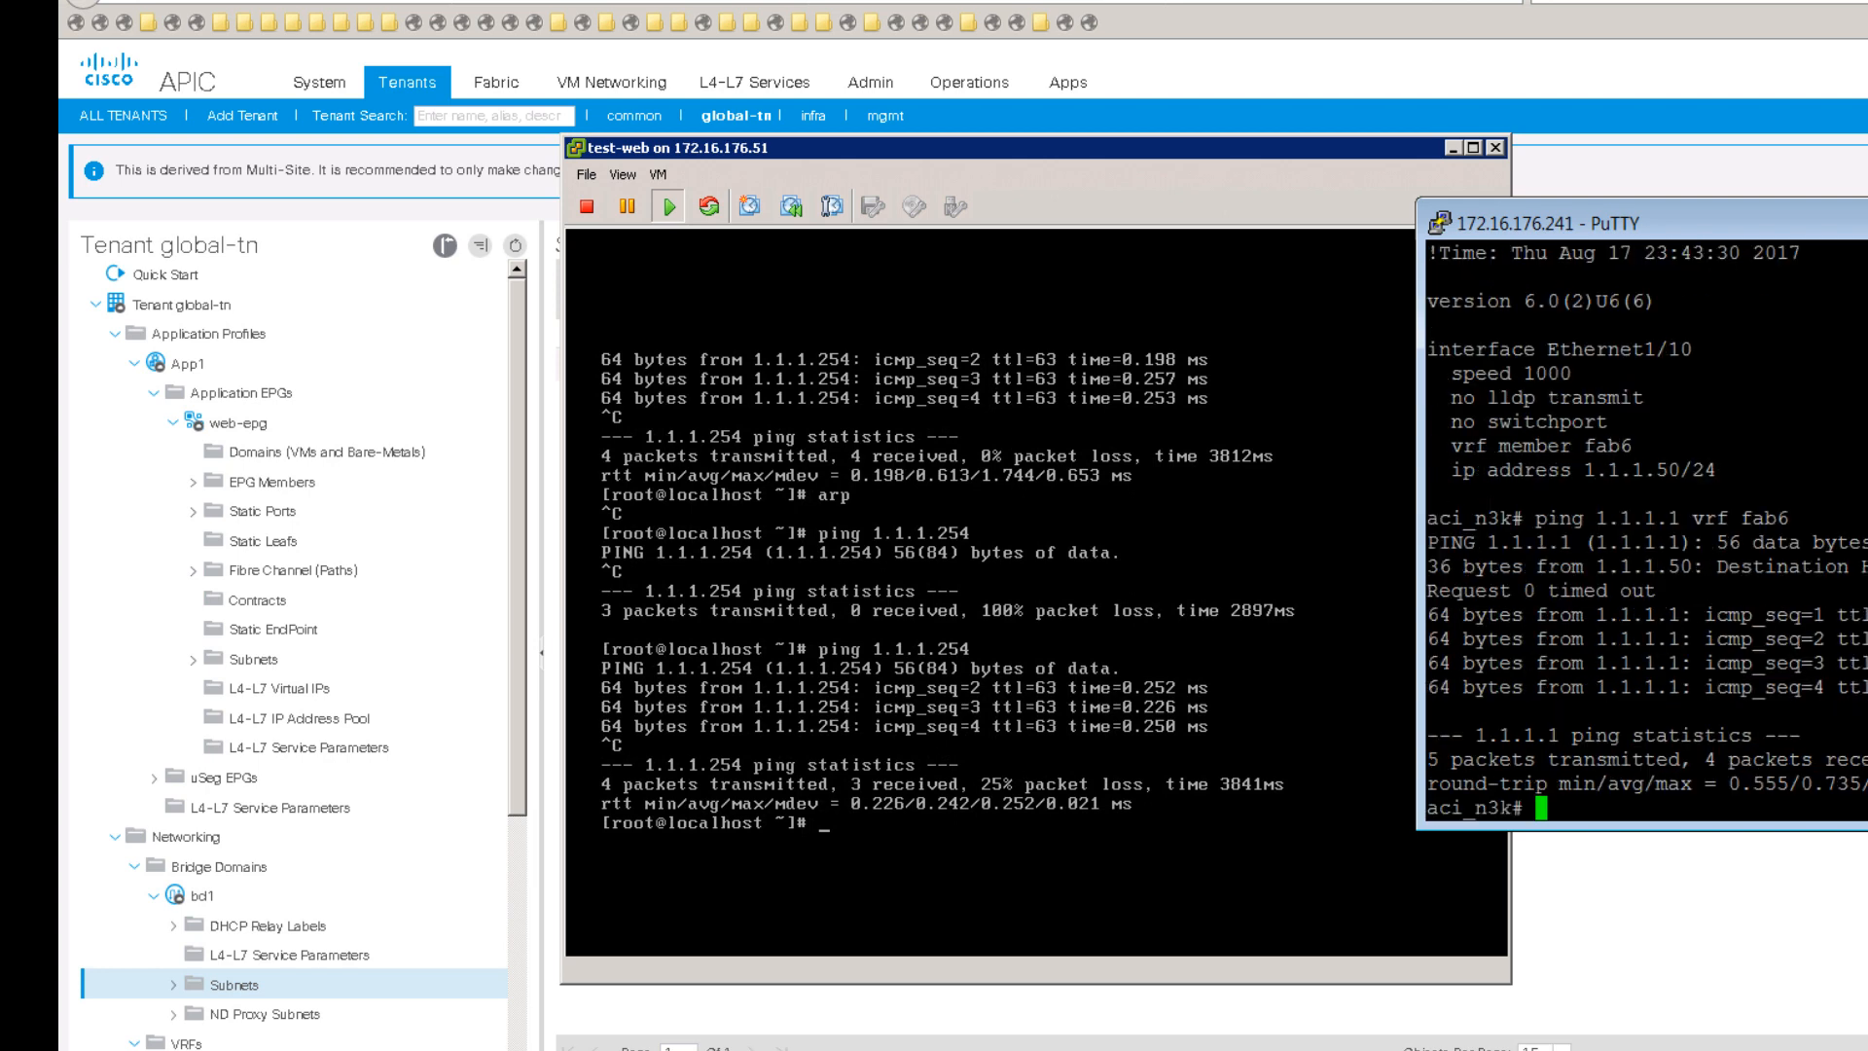
# Step: Ping 1.1.1.50 from the test-web console and confirm 3 of 3 replies
pyautogui.click(1045, 613)
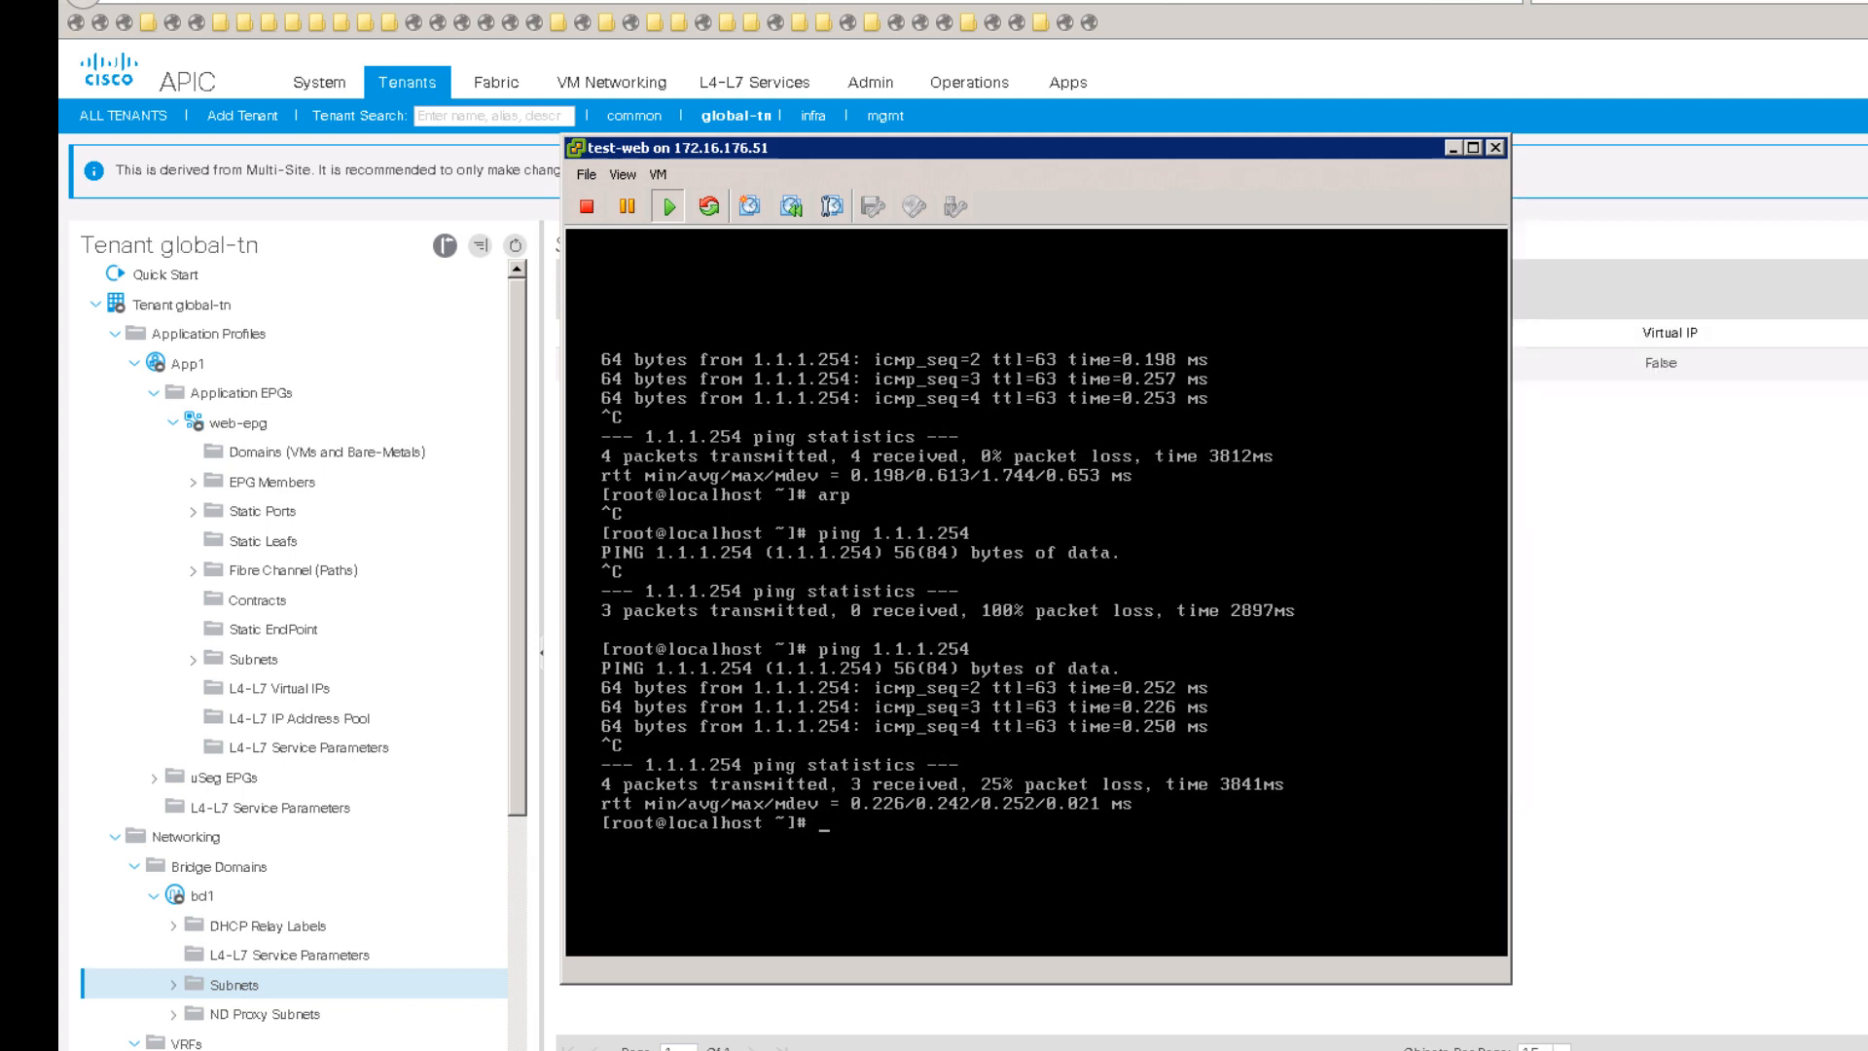
pyautogui.write('ping 1.1.1.50')
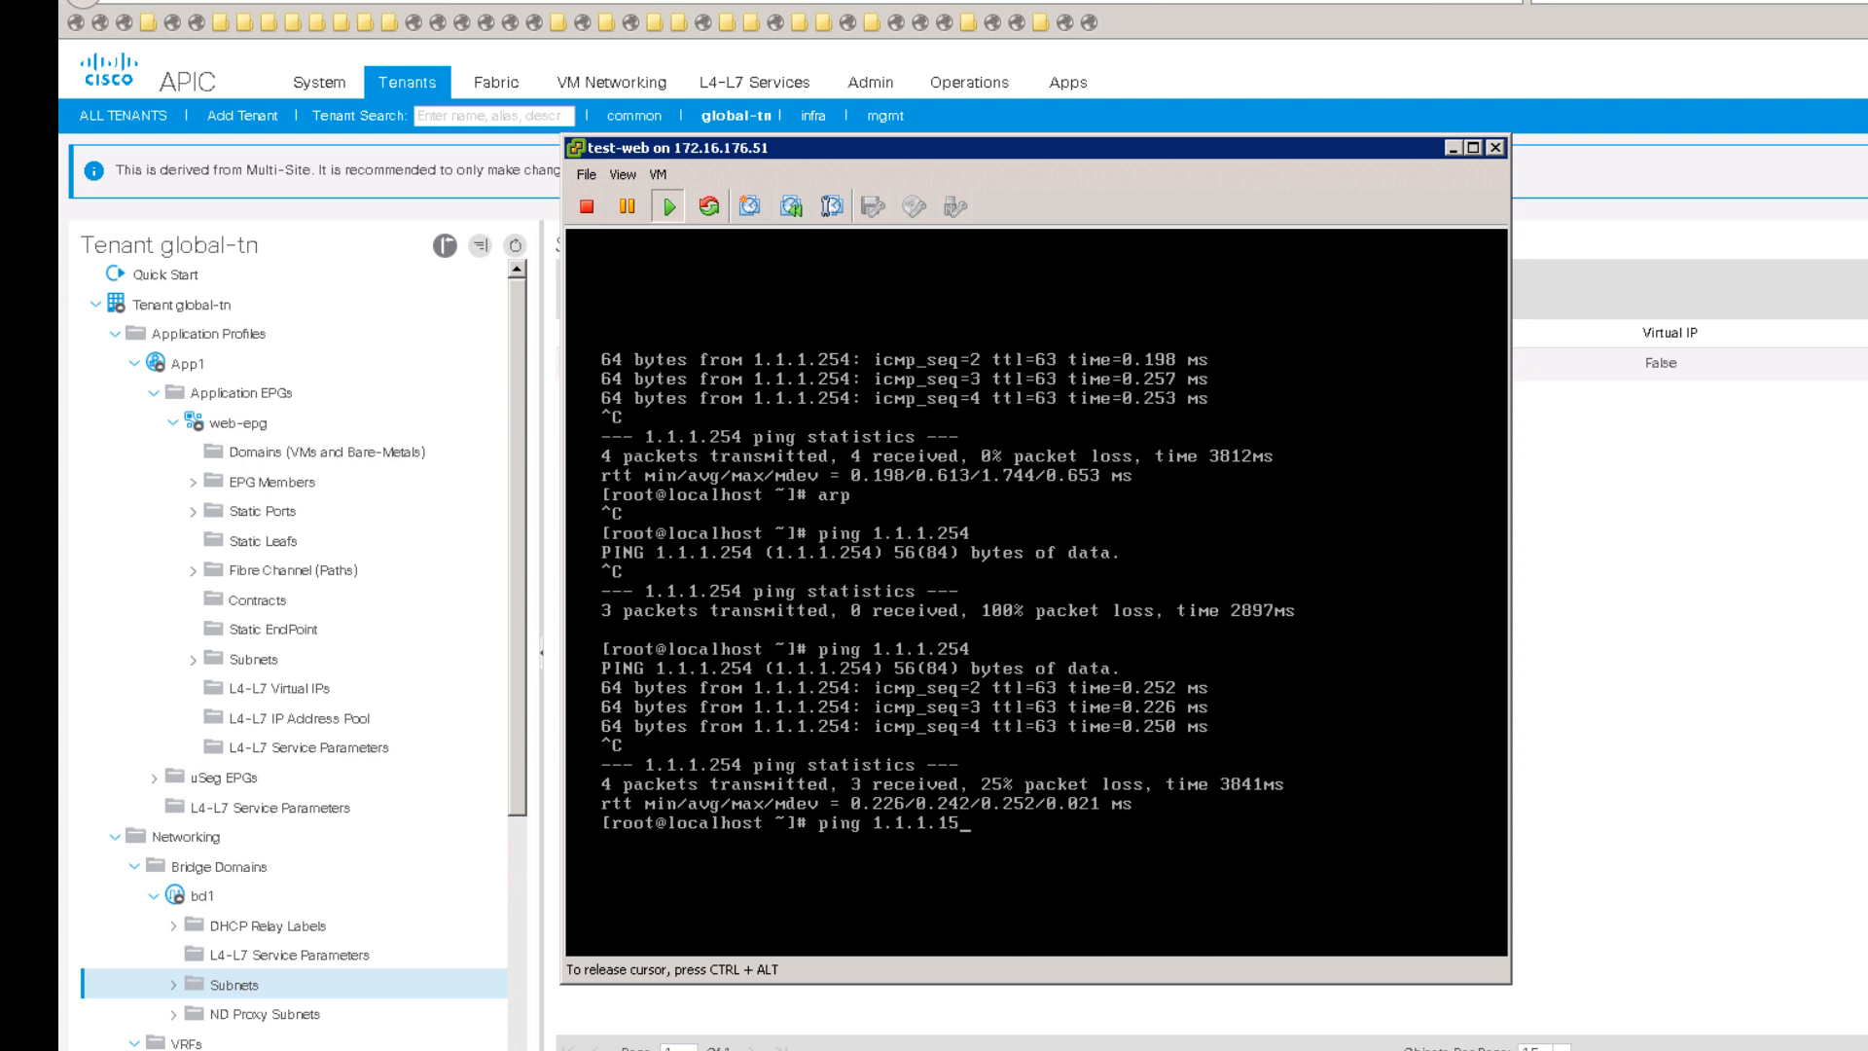
pyautogui.press('Return')
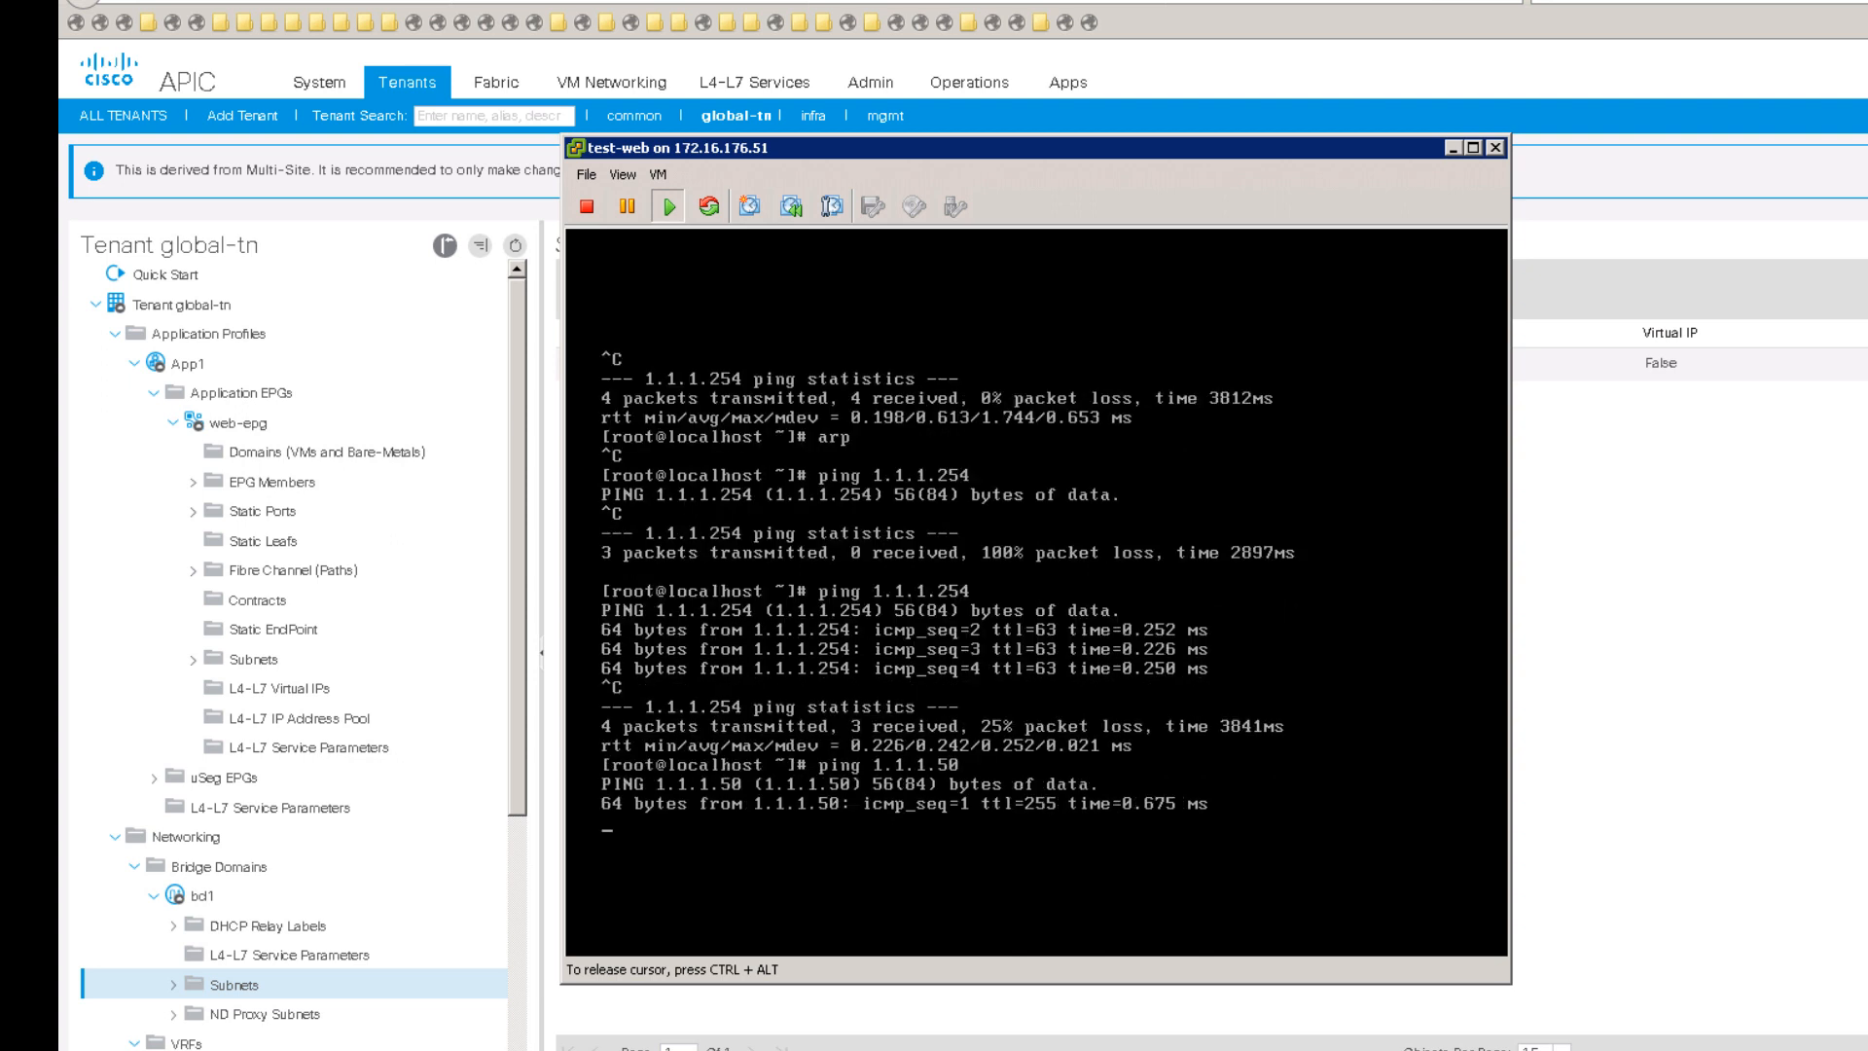
pyautogui.hotkey('ctrl', 'c')
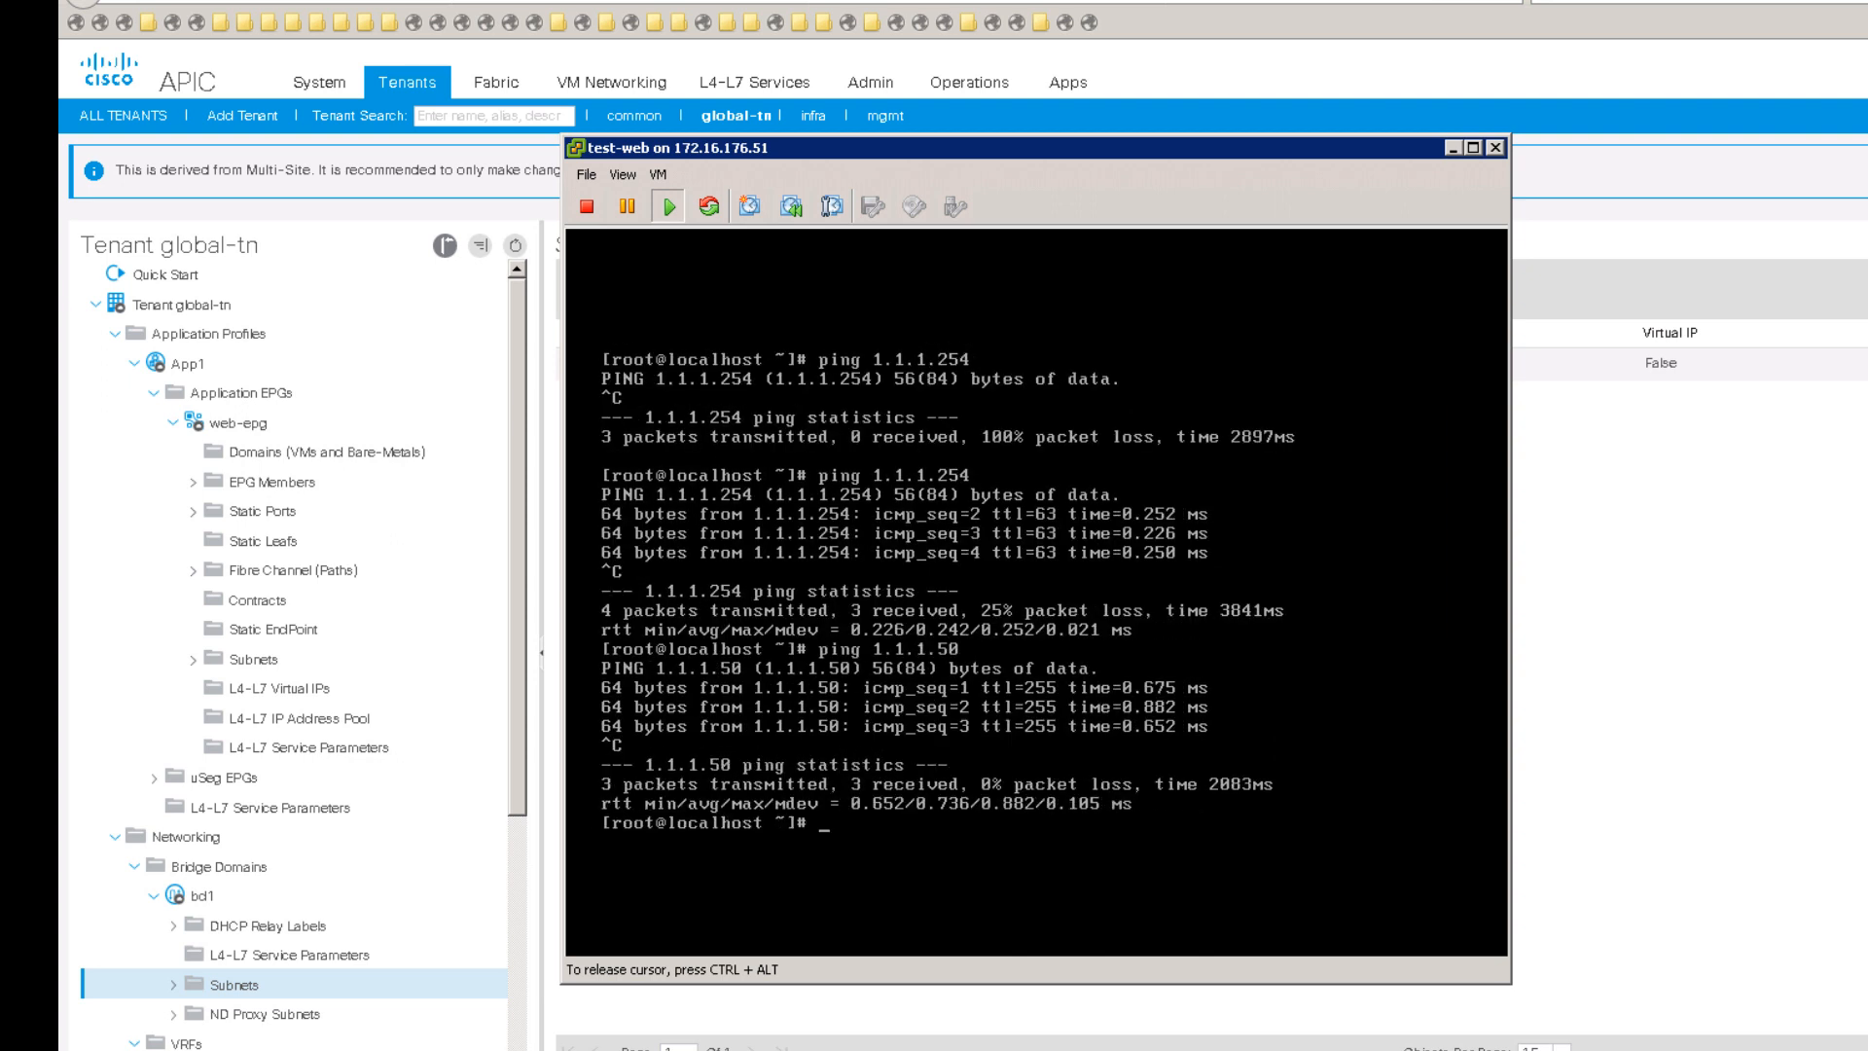
pyautogui.hotkey('ctrl', 'alt')
pyautogui.click(1669, 694)
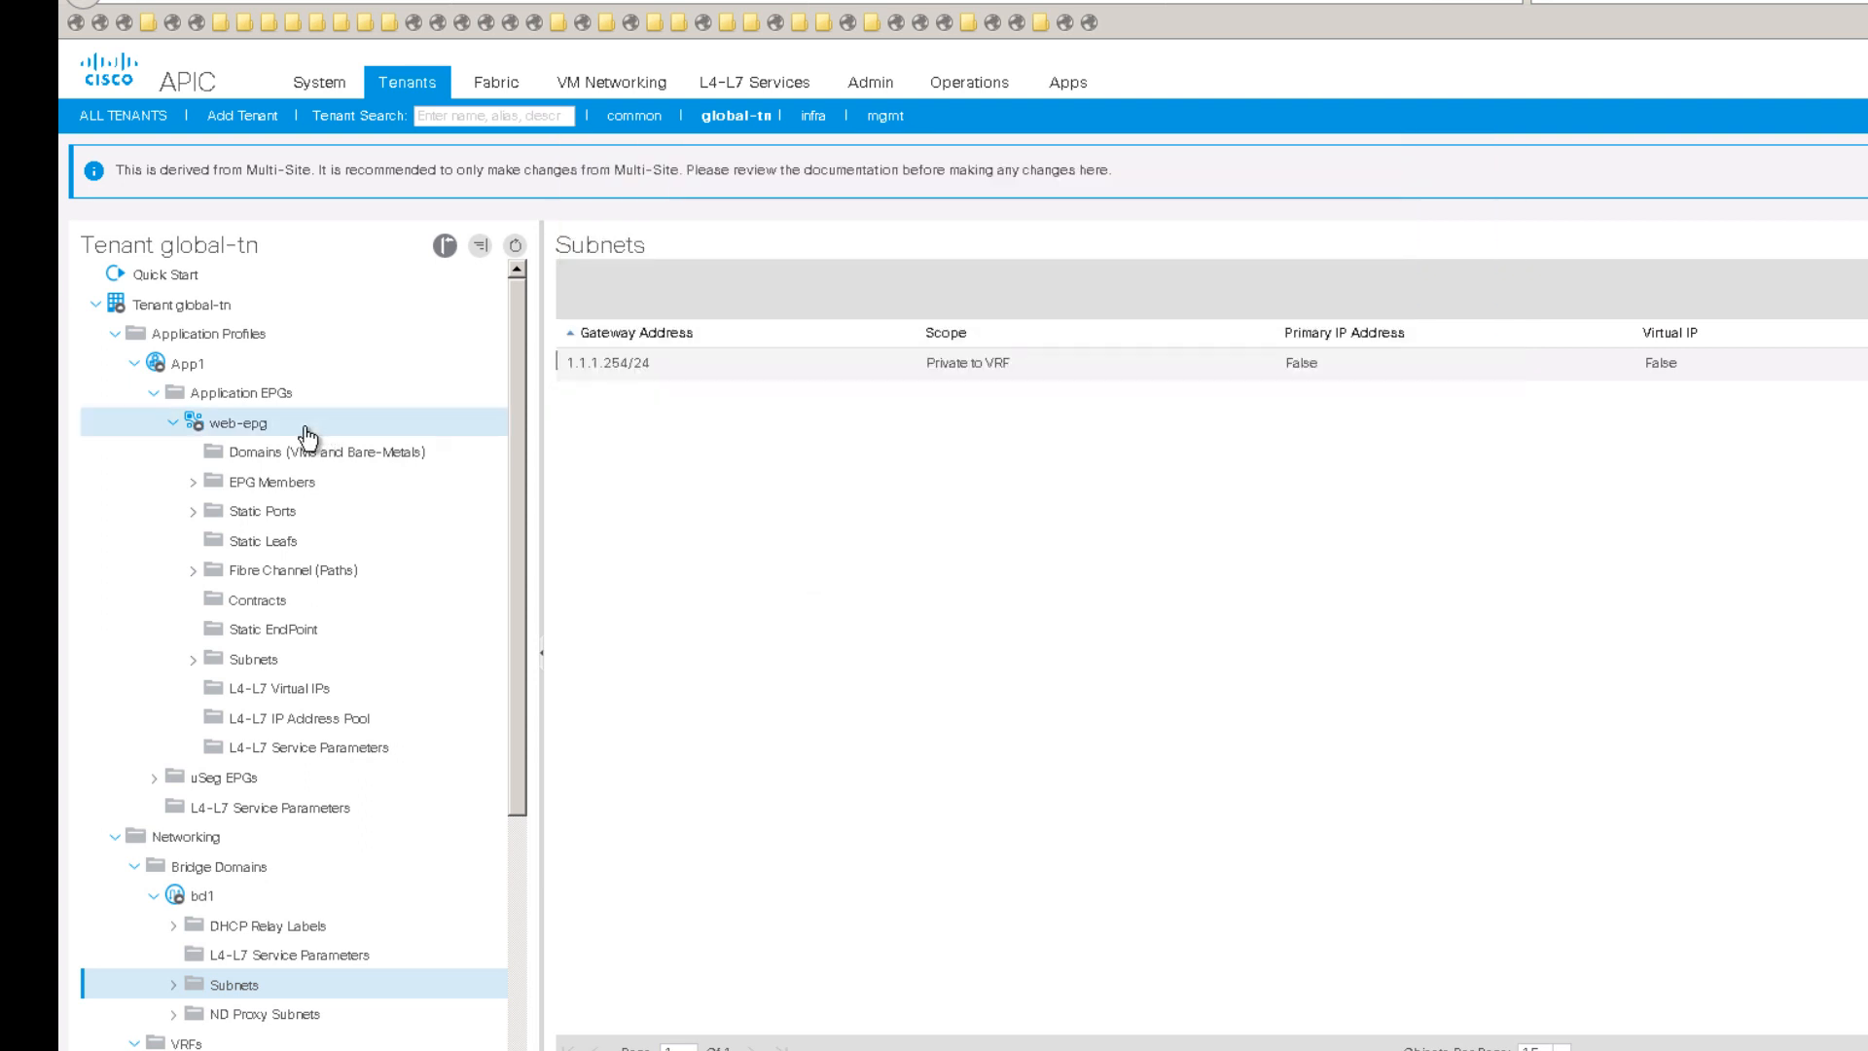
# Step: Confirm web-epg's client endpoints list test-web at 1.1.1.1 on vlan-314
pyautogui.click(248, 426)
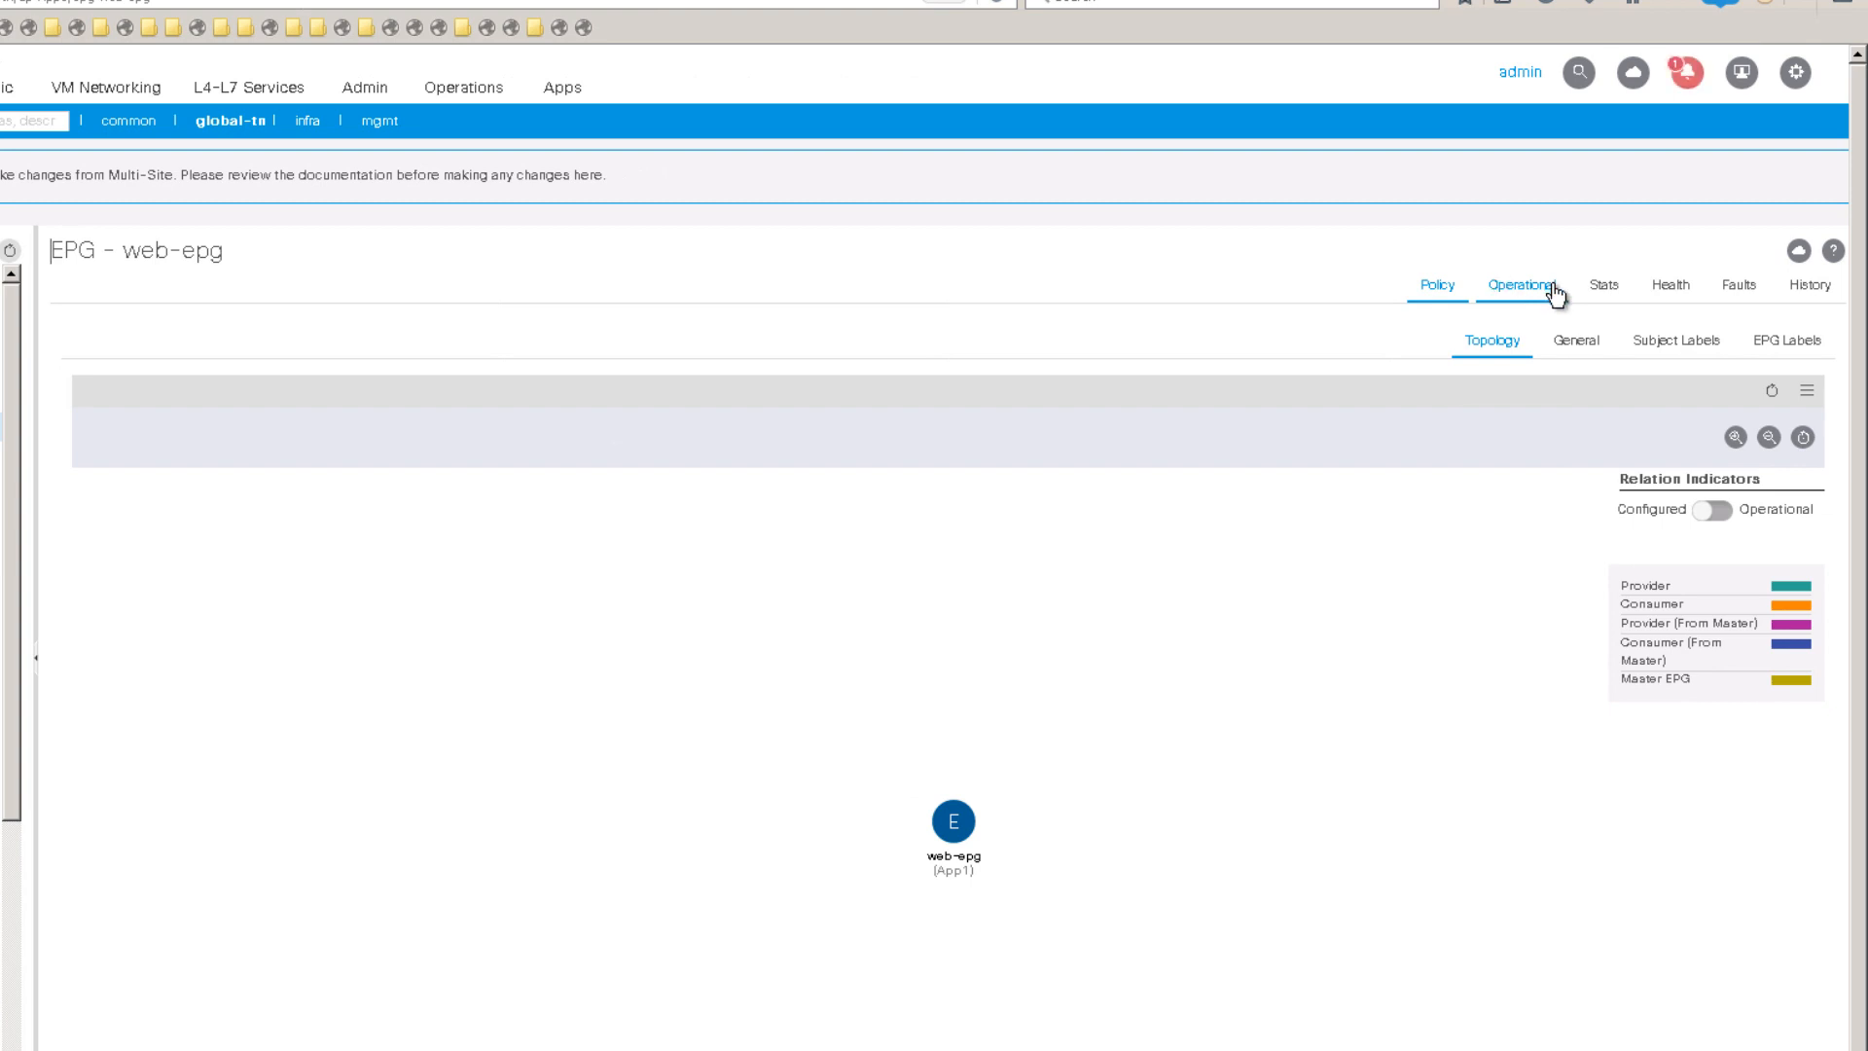
pyautogui.click(1576, 288)
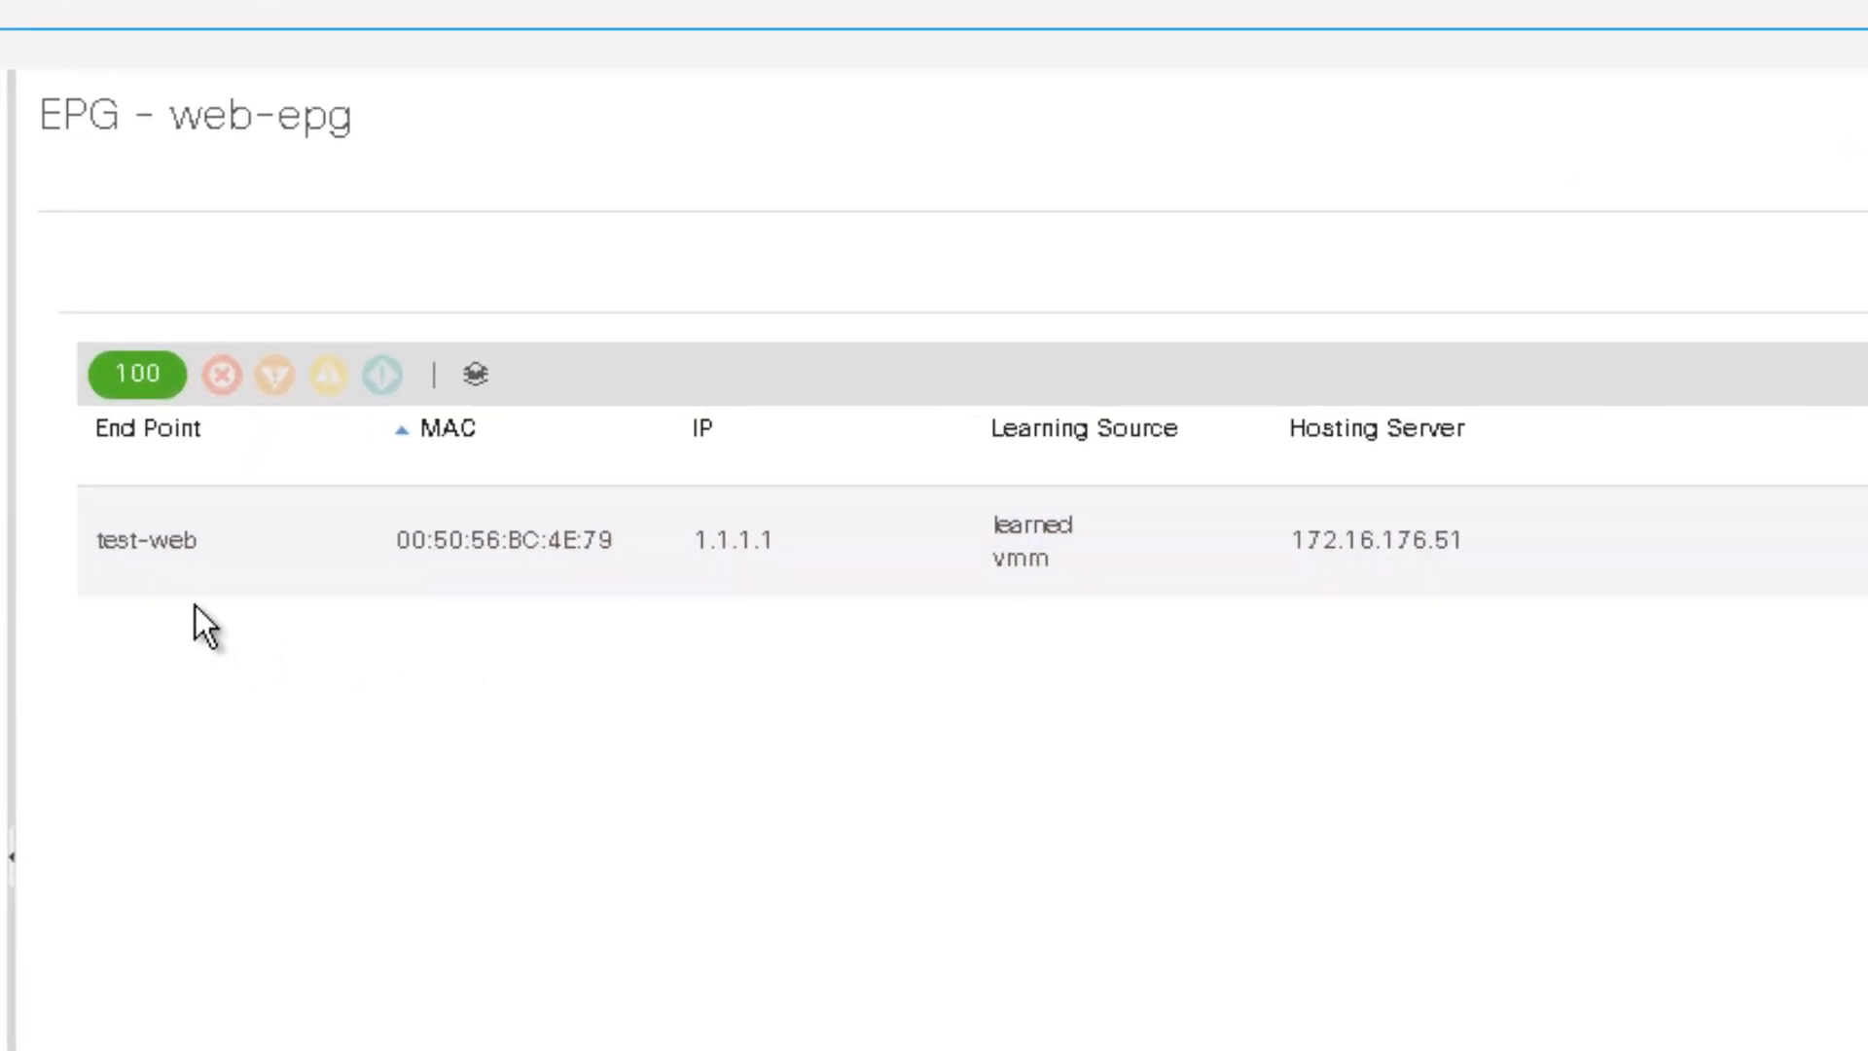
pyautogui.click(126, 574)
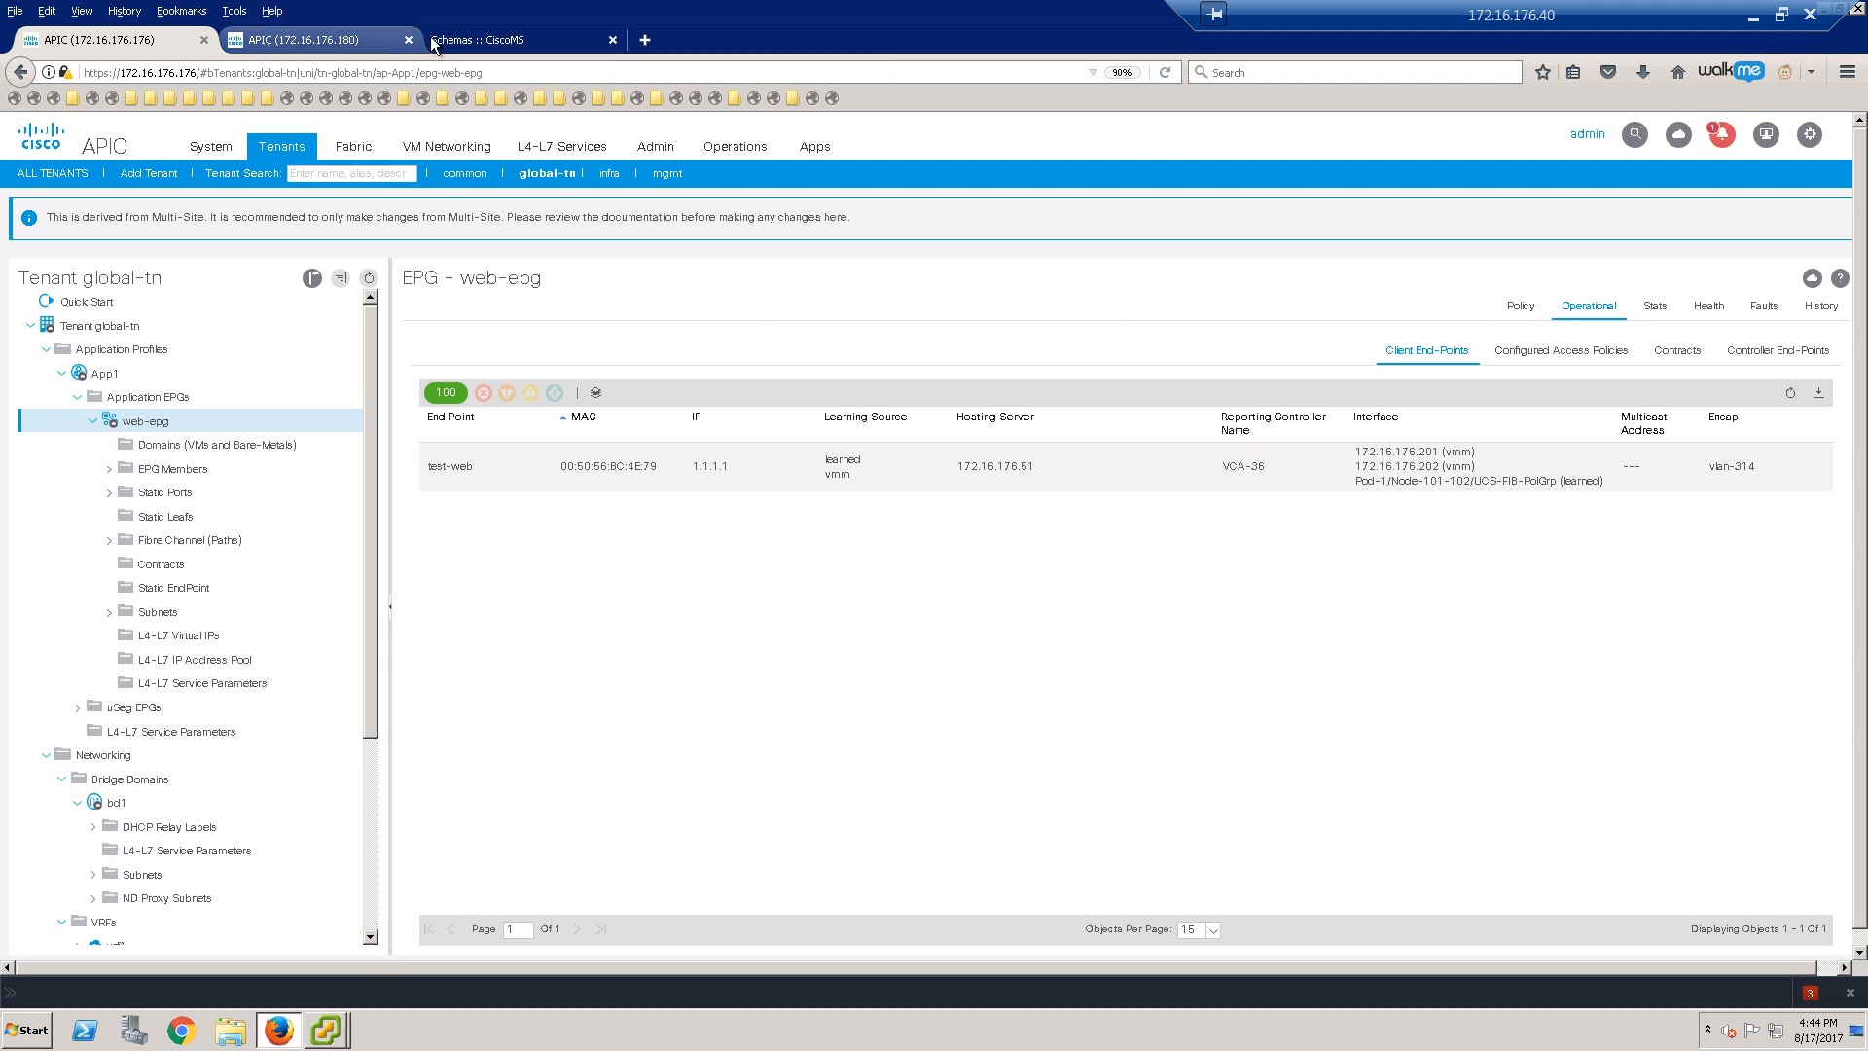
pyautogui.click(346, 47)
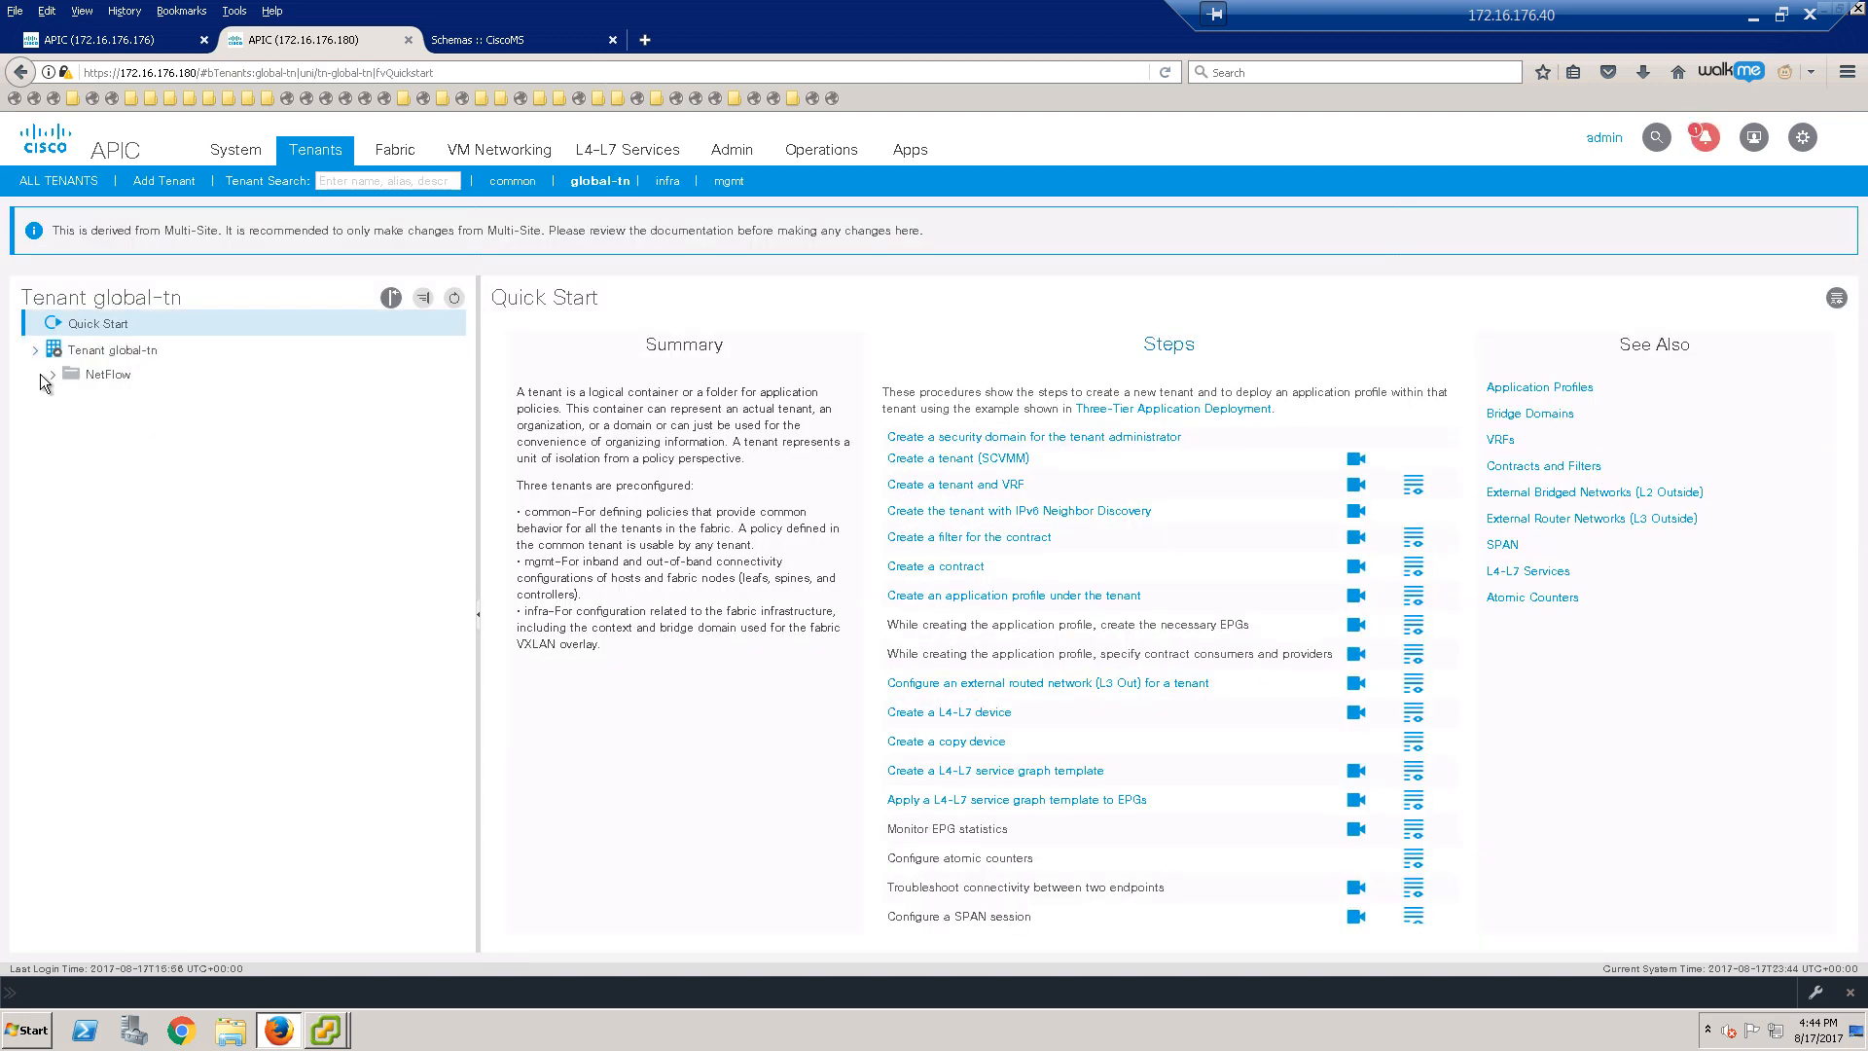
# Step: On the second APIC, find web-epg's learned endpoint 1.1.1.50 on eth1/25, vlan-50
pyautogui.click(38, 355)
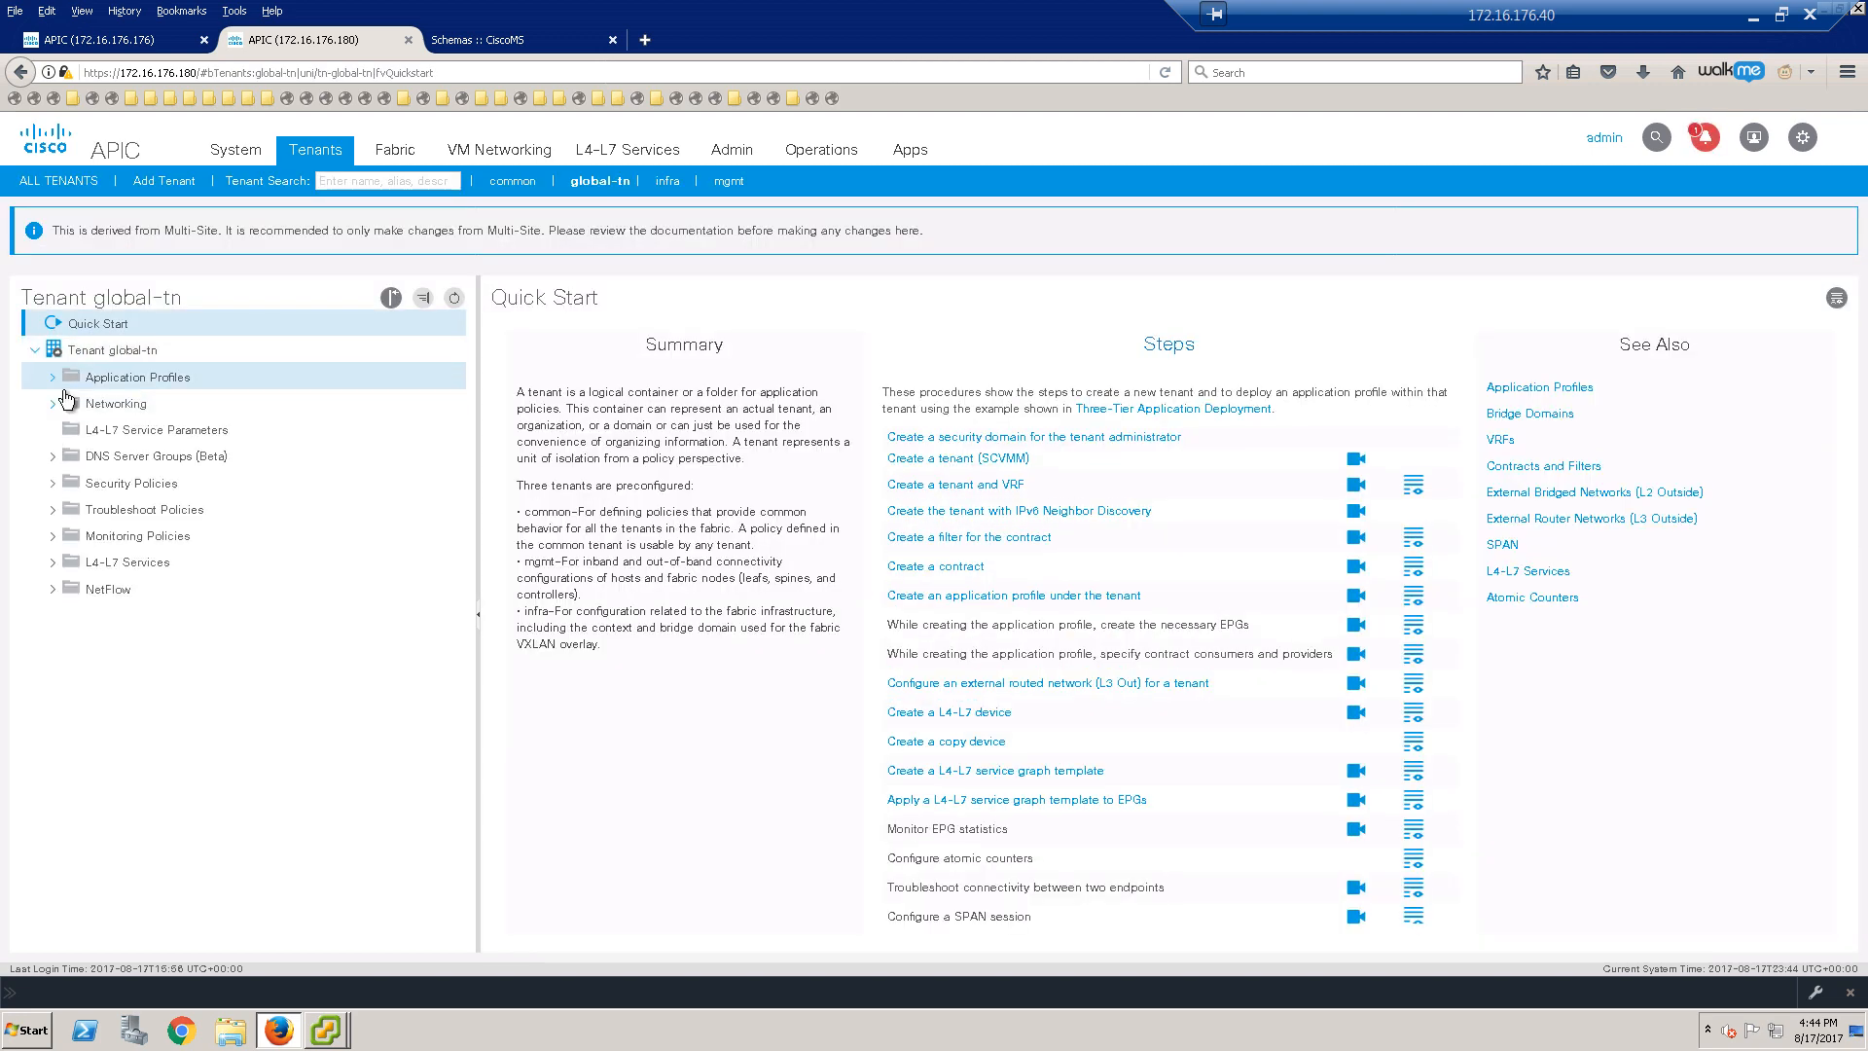
pyautogui.click(53, 378)
pyautogui.click(70, 403)
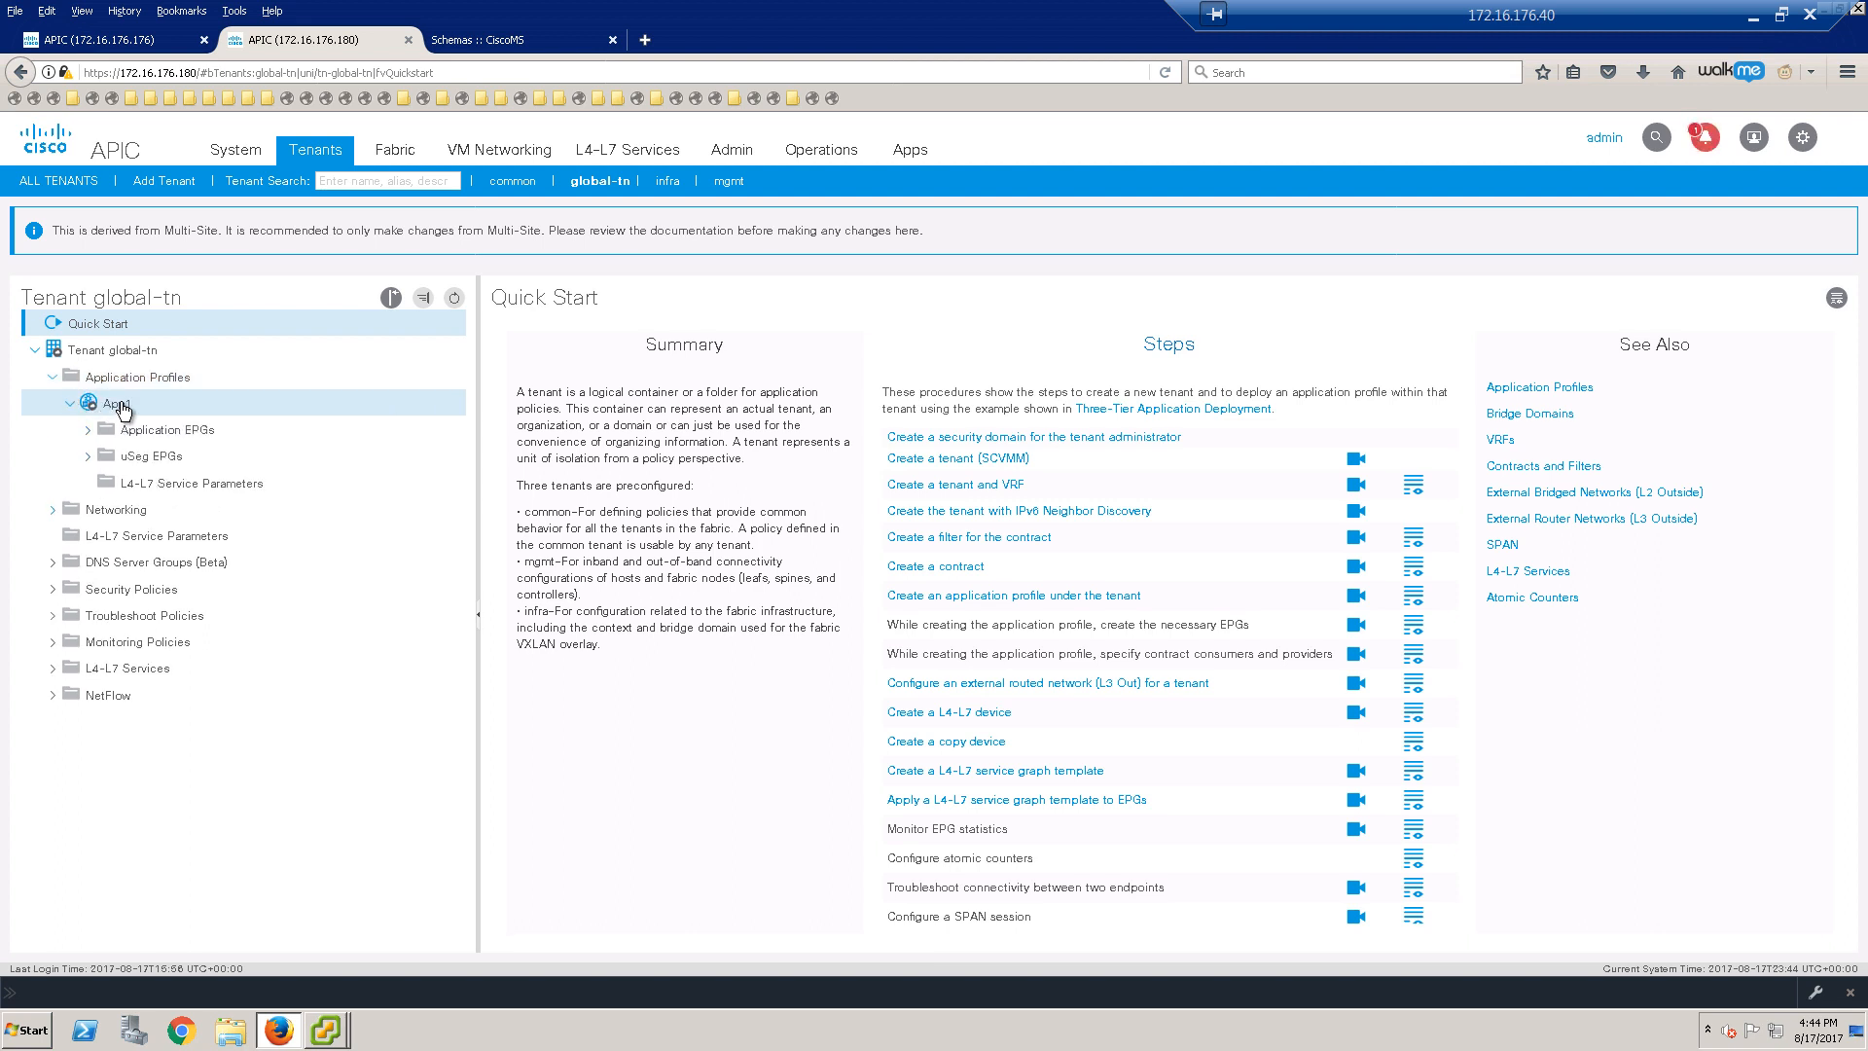
pyautogui.click(99, 409)
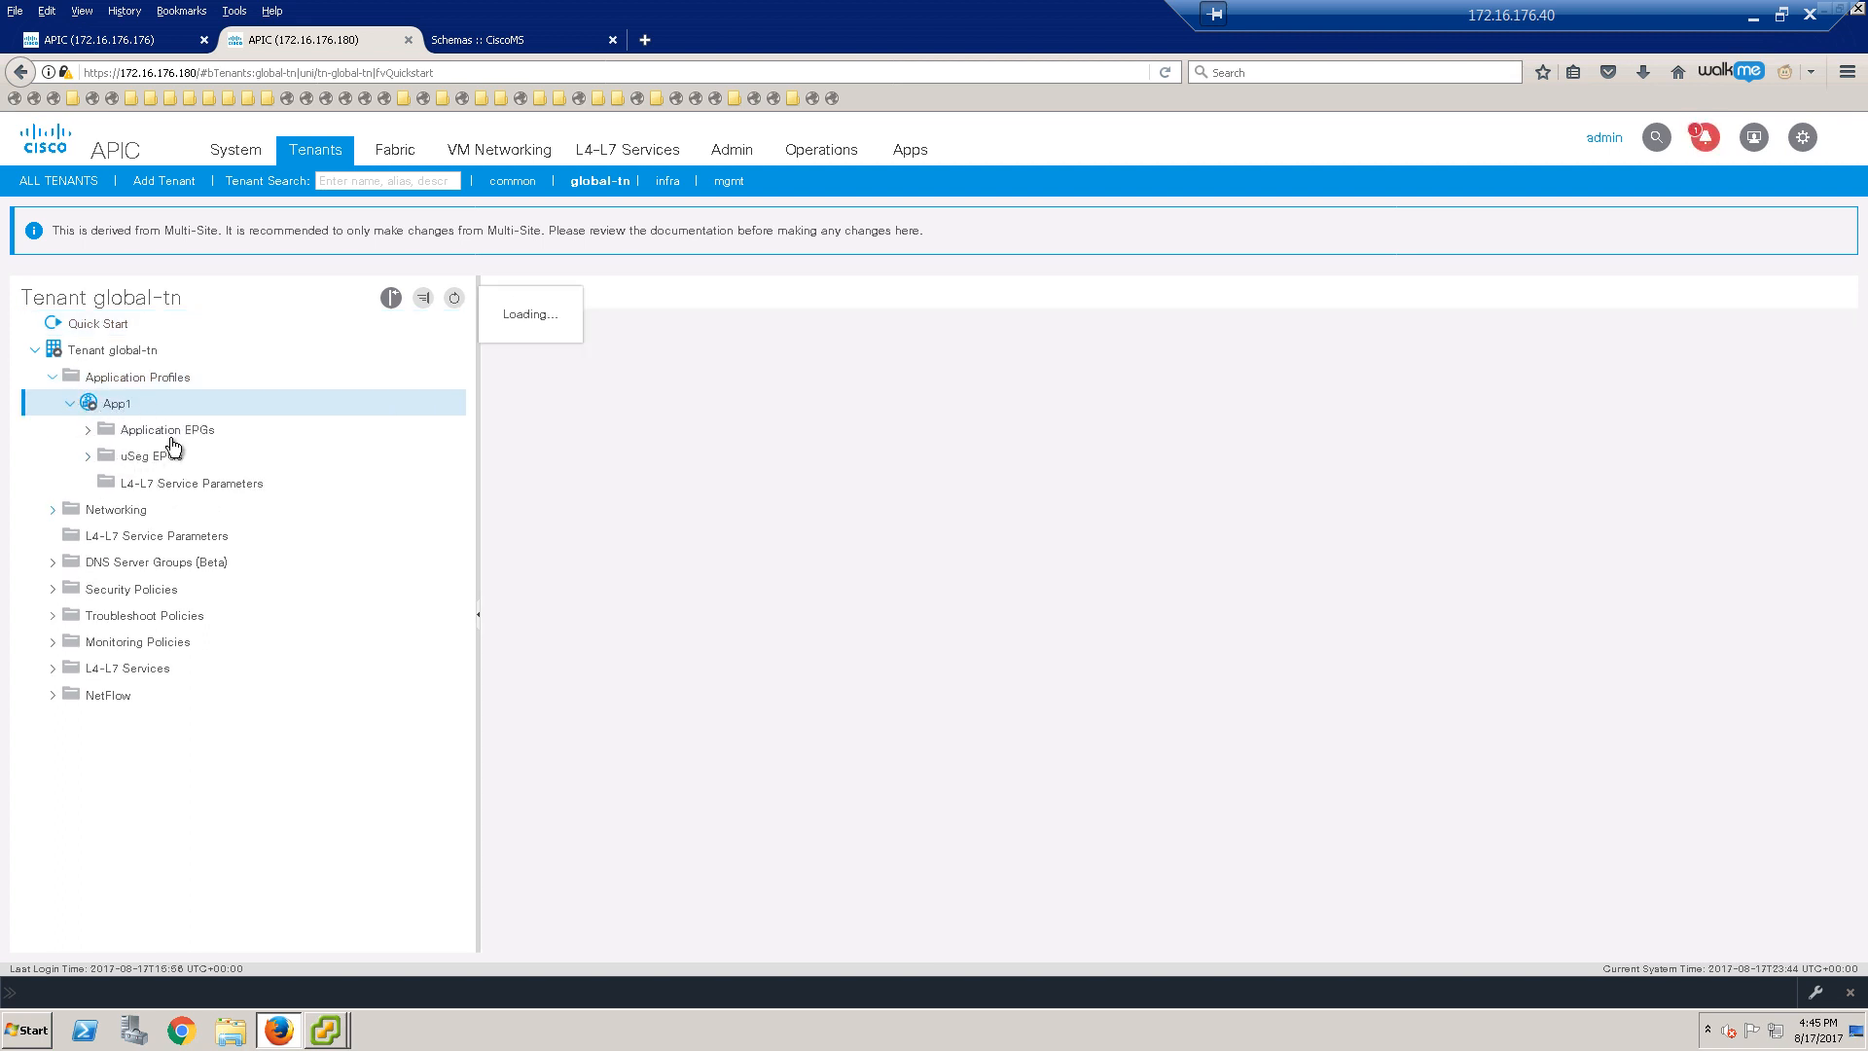
pyautogui.click(88, 433)
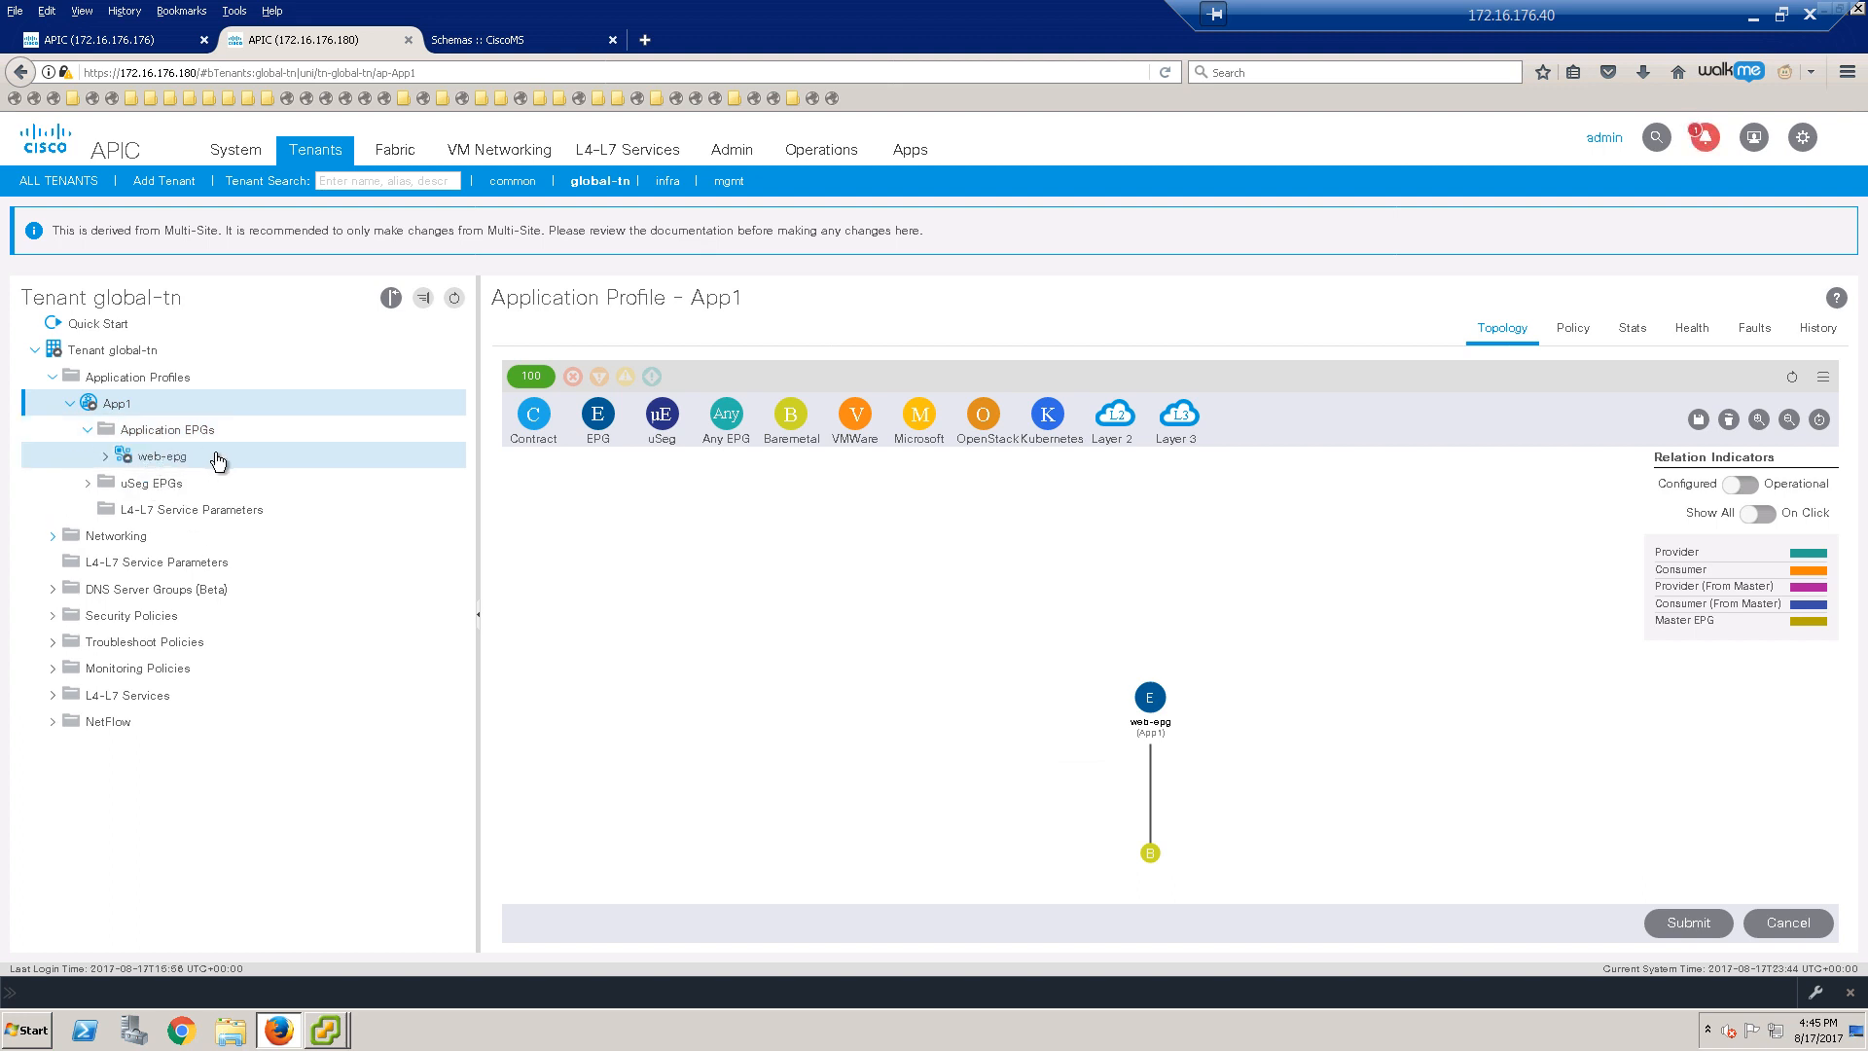
pyautogui.click(218, 465)
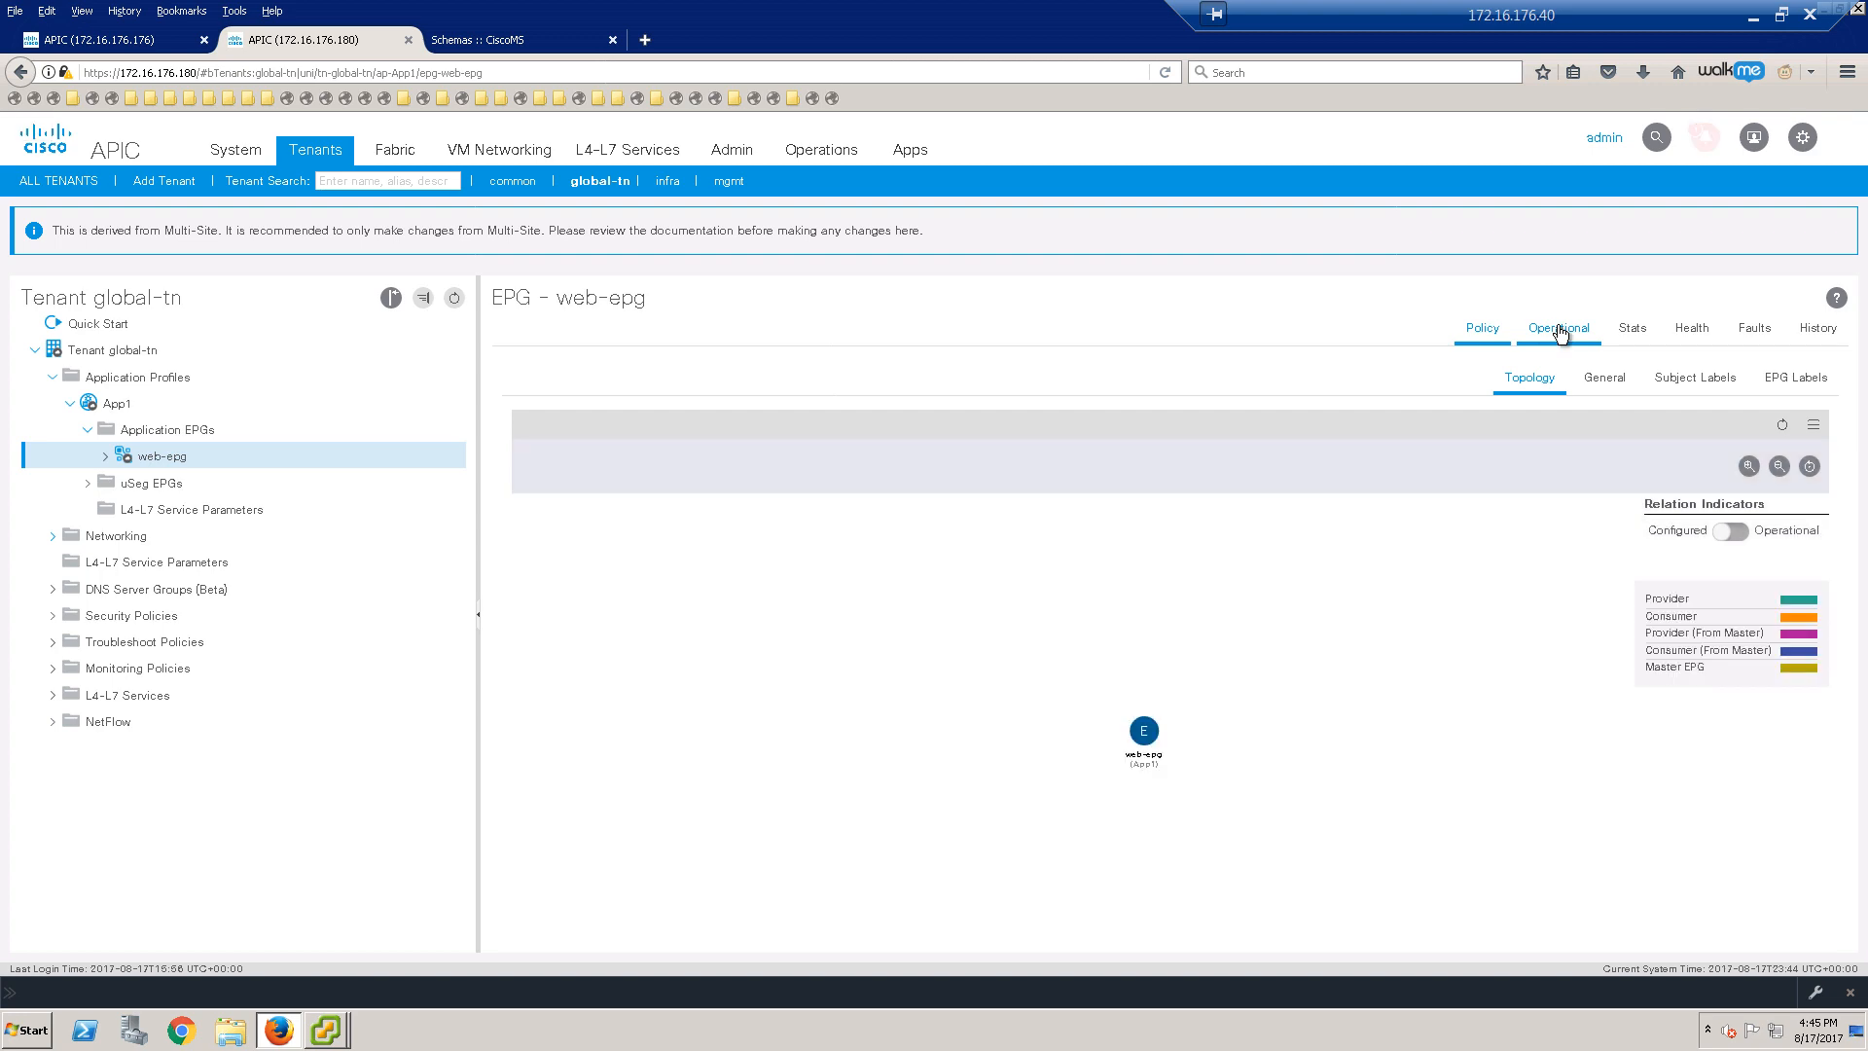
pyautogui.click(1557, 328)
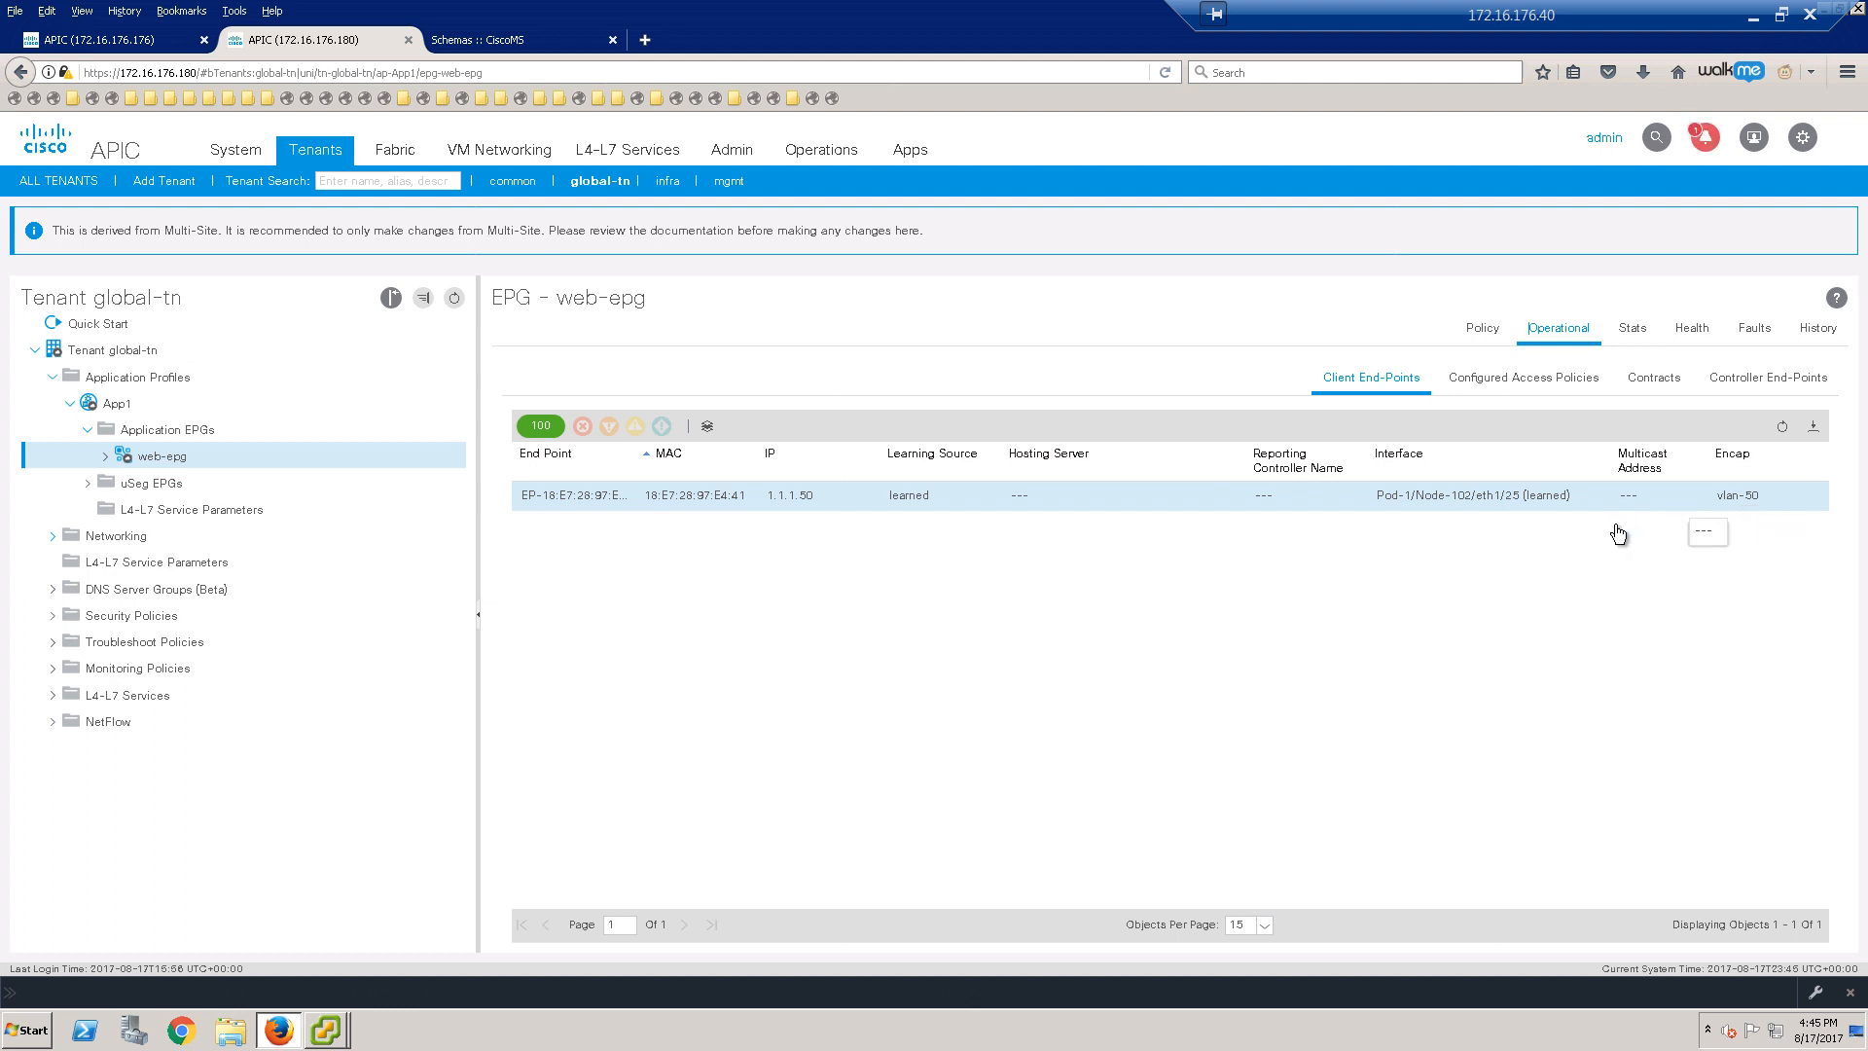
pyautogui.click(551, 39)
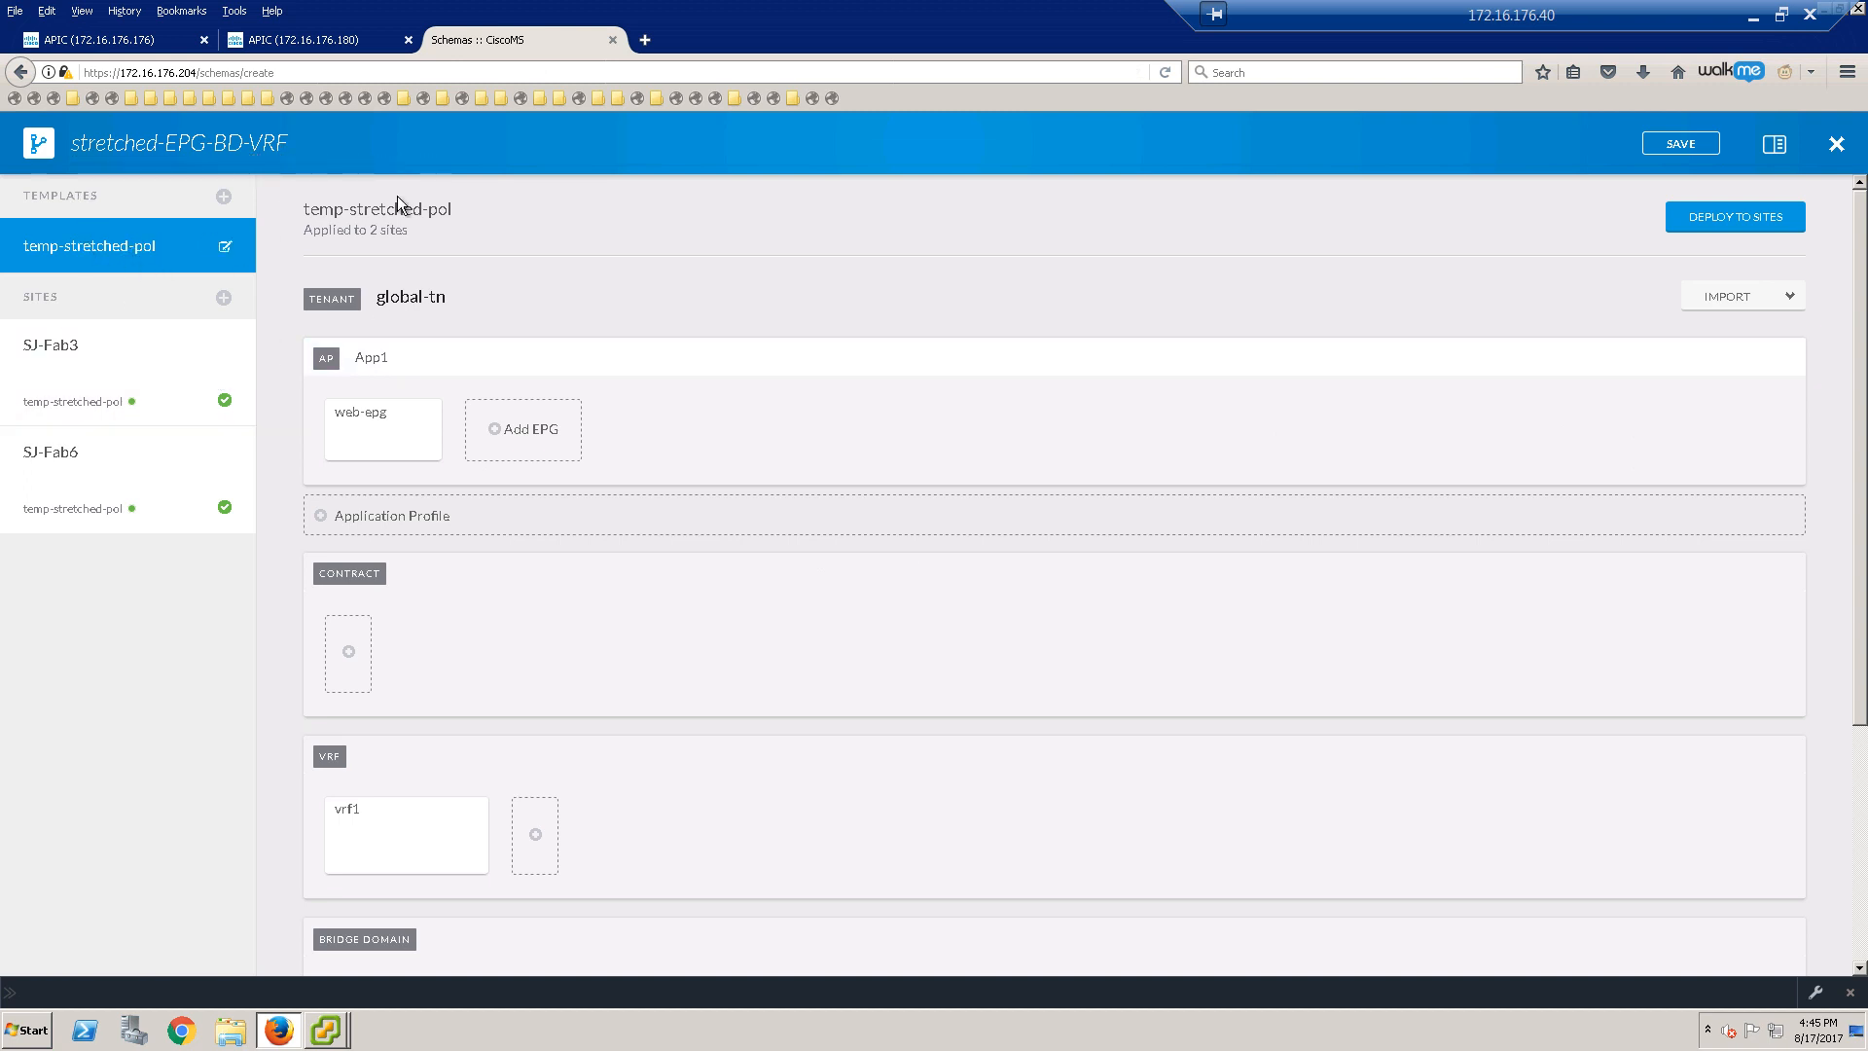
# Step: Close the schema editor and check stretched-EPG-BD-VRF health for SJ-Fab3 and SJ-Fab6 on the dashboard
pyautogui.click(1836, 146)
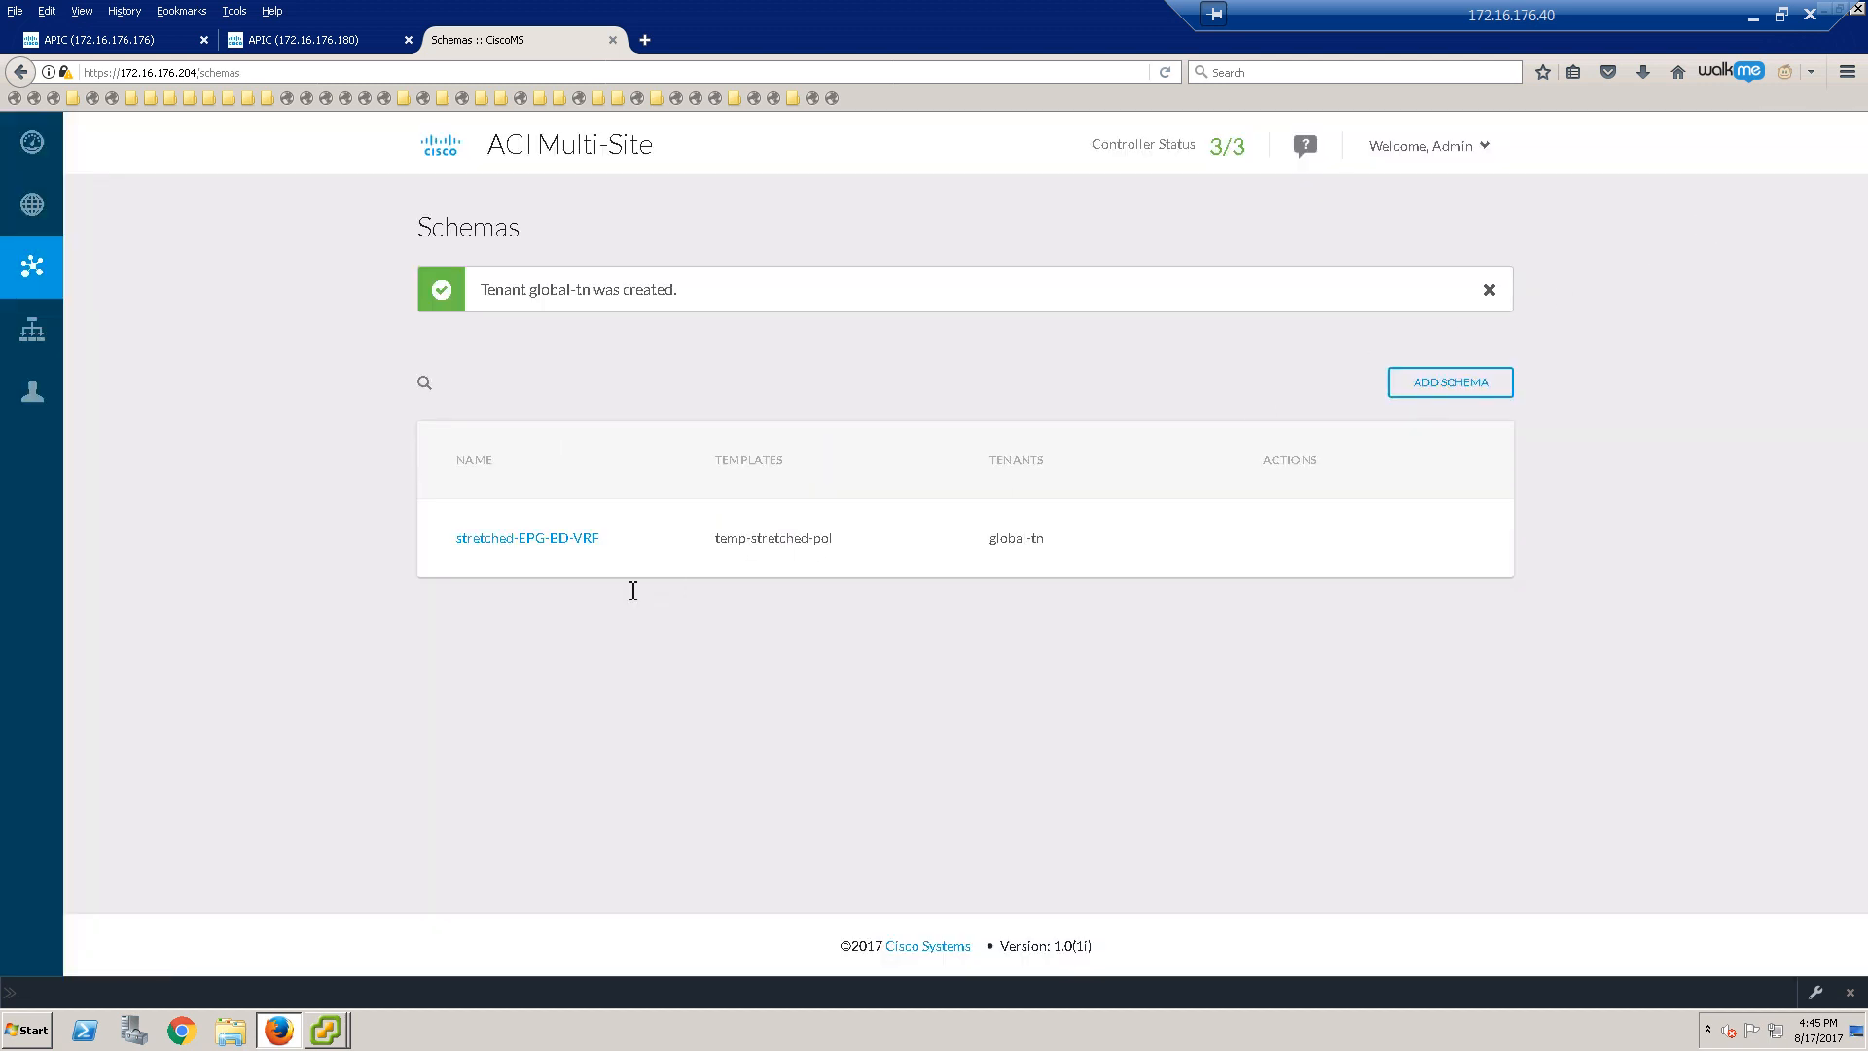
pyautogui.click(58, 140)
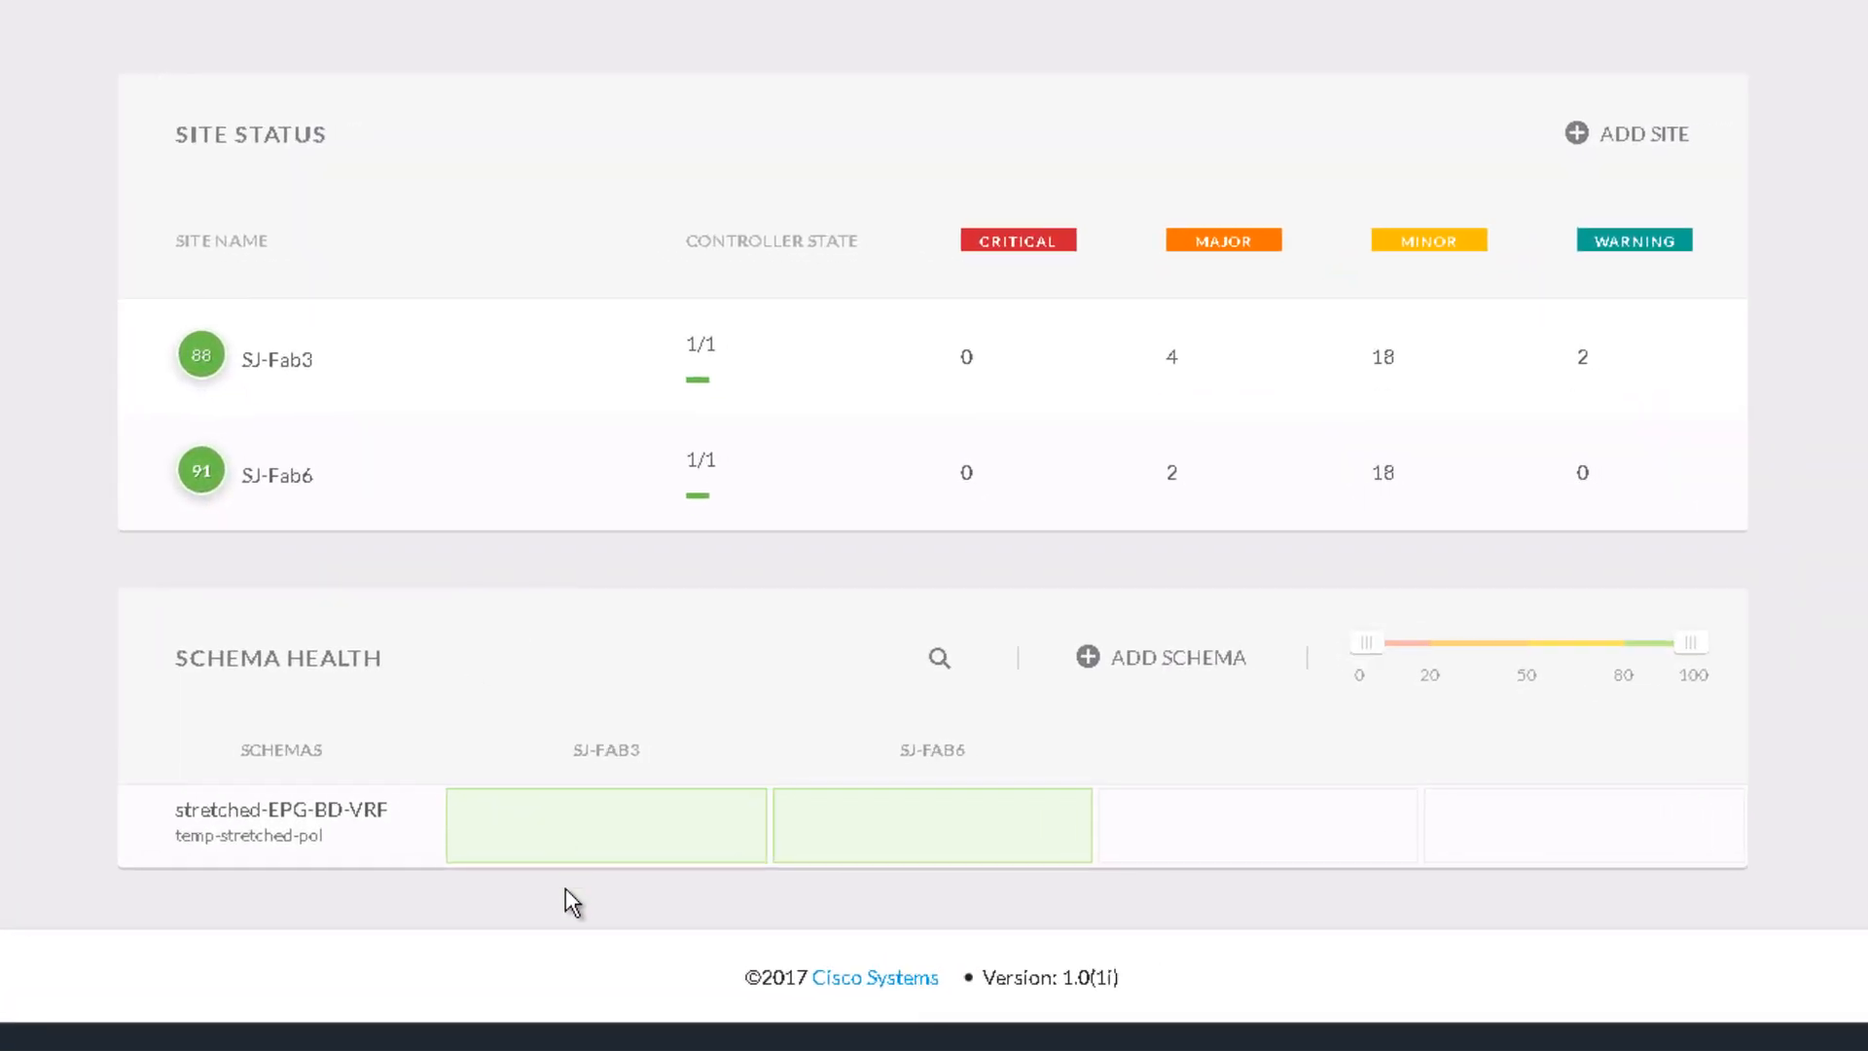
pyautogui.moveTo(676, 859)
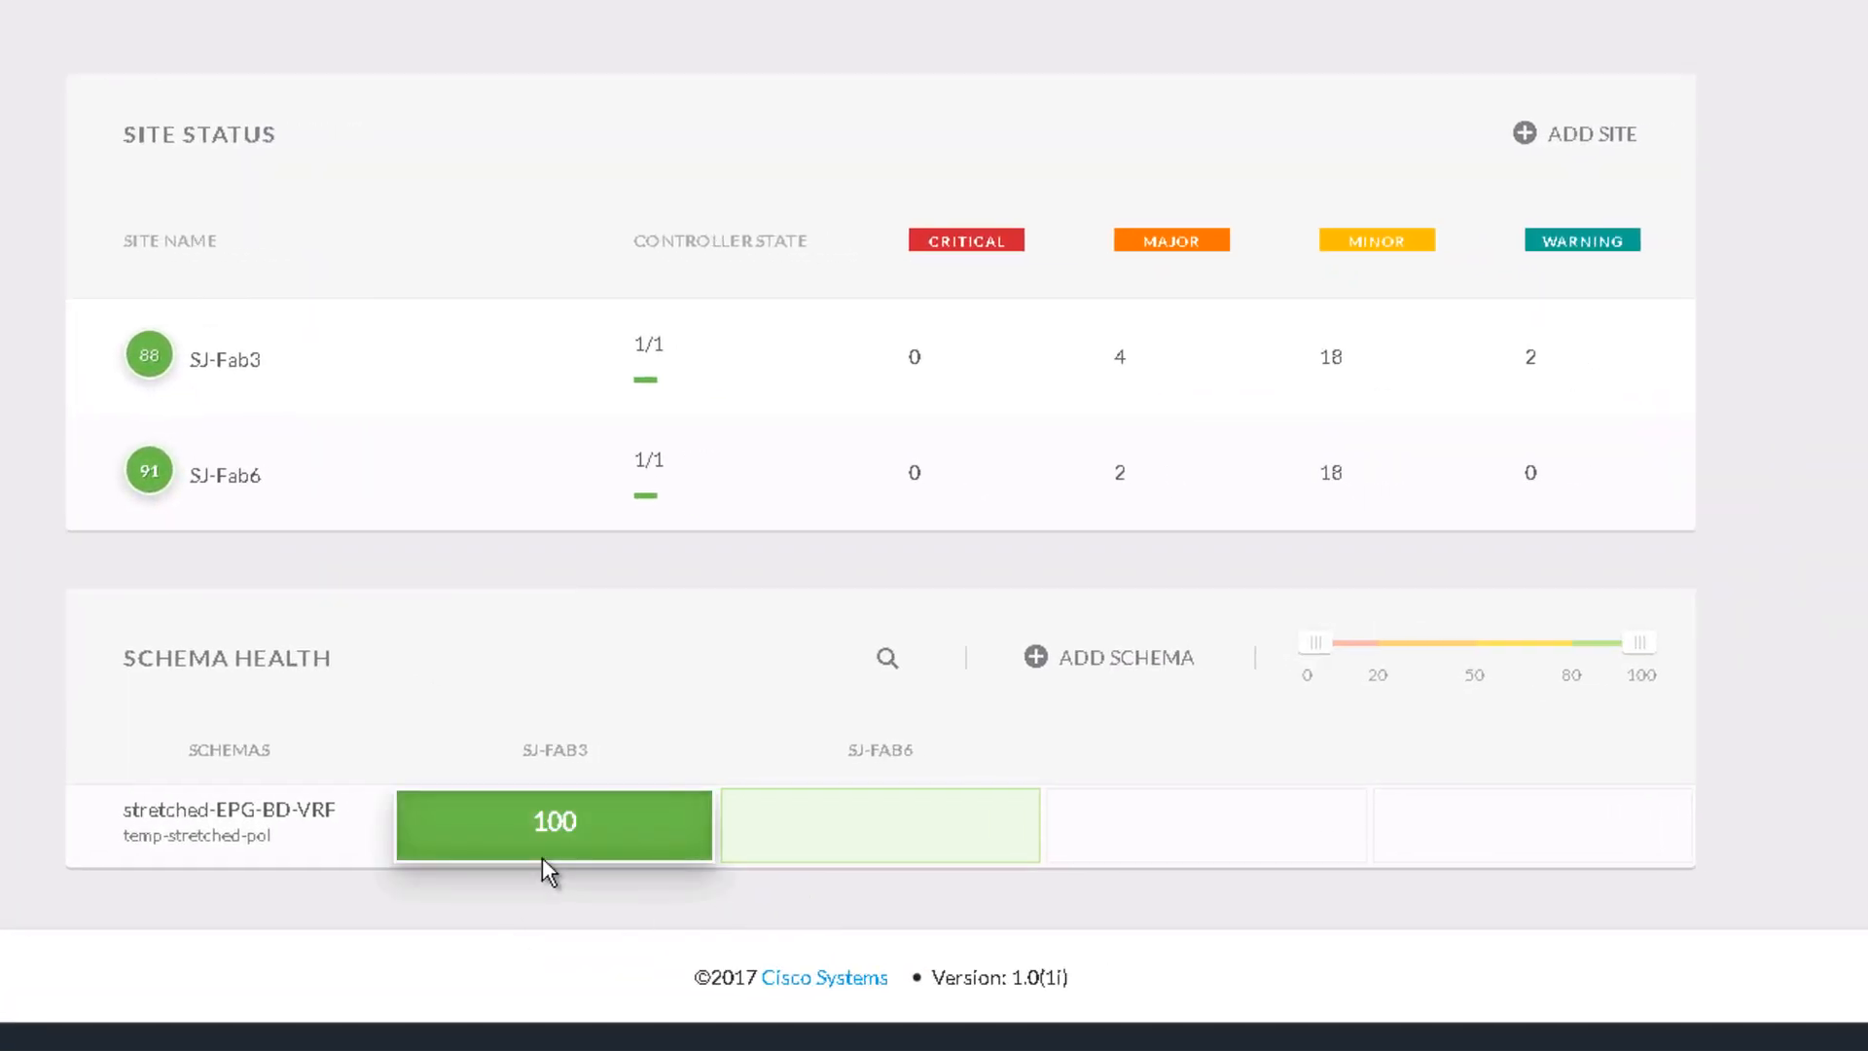
pyautogui.moveTo(769, 832)
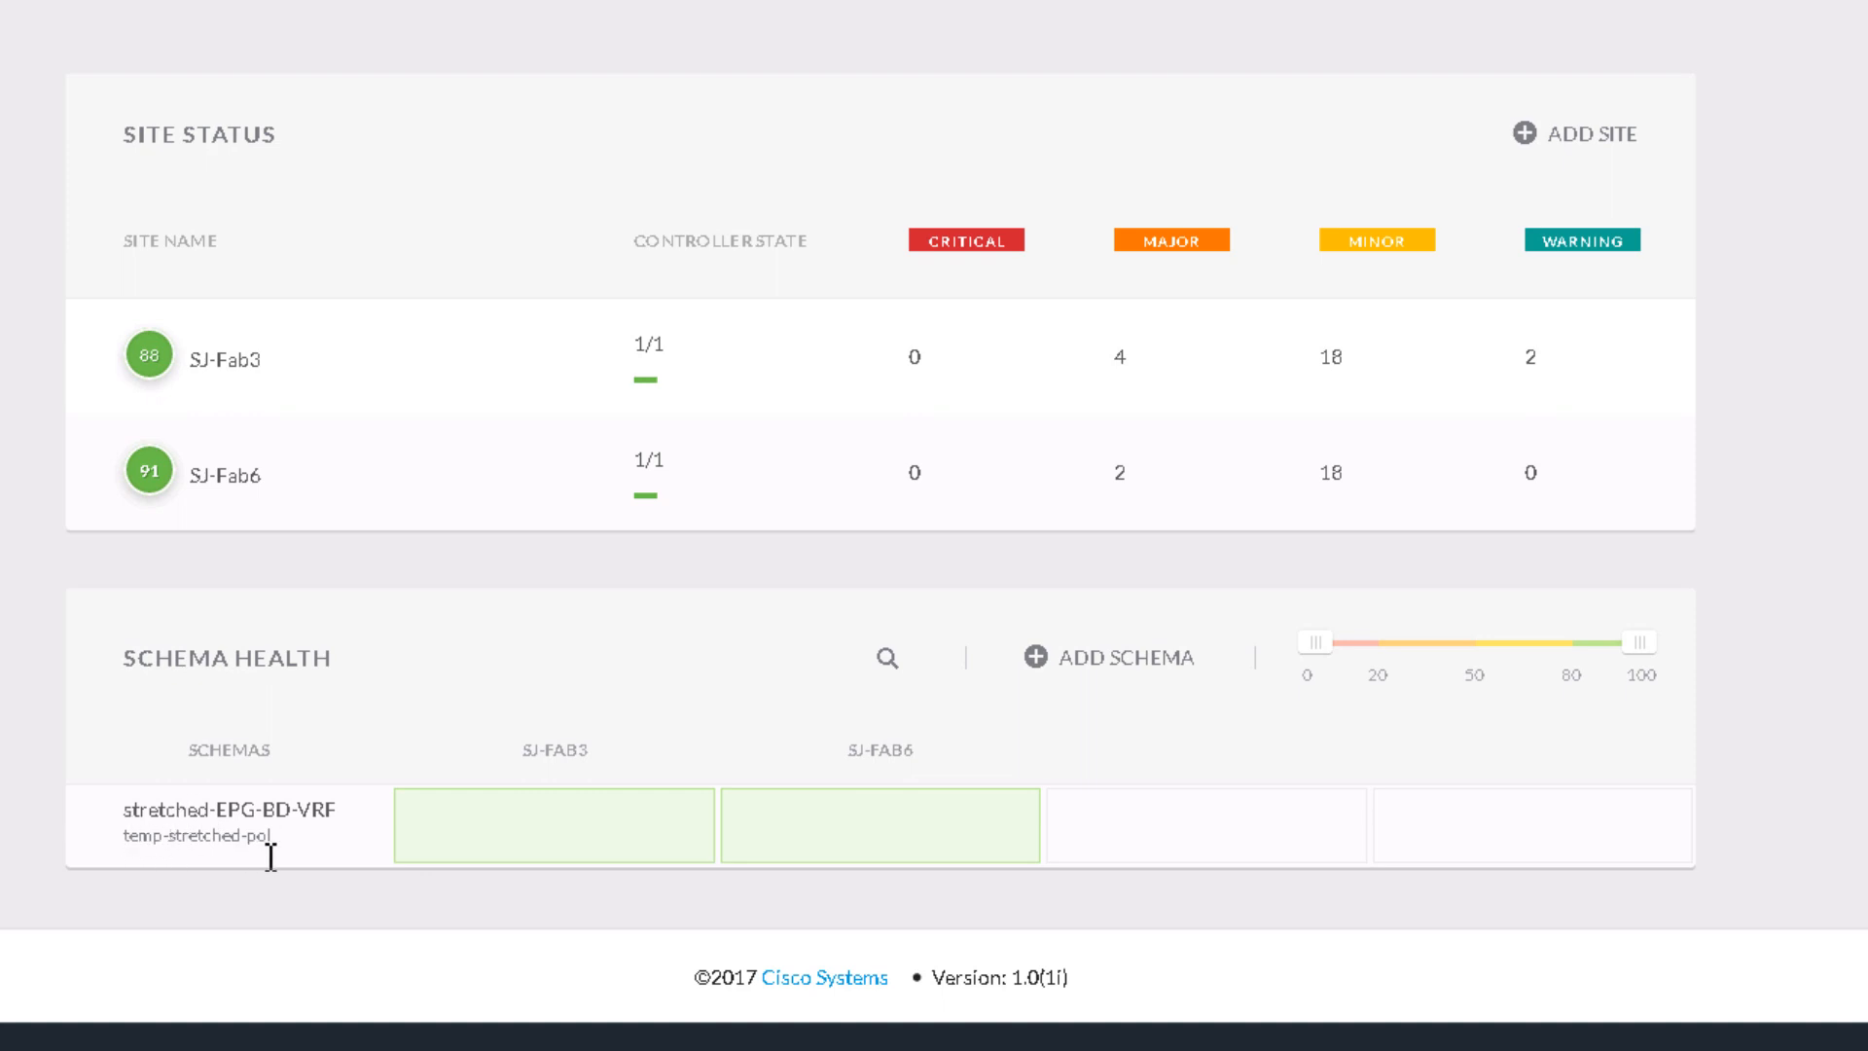
pyautogui.moveTo(893, 832)
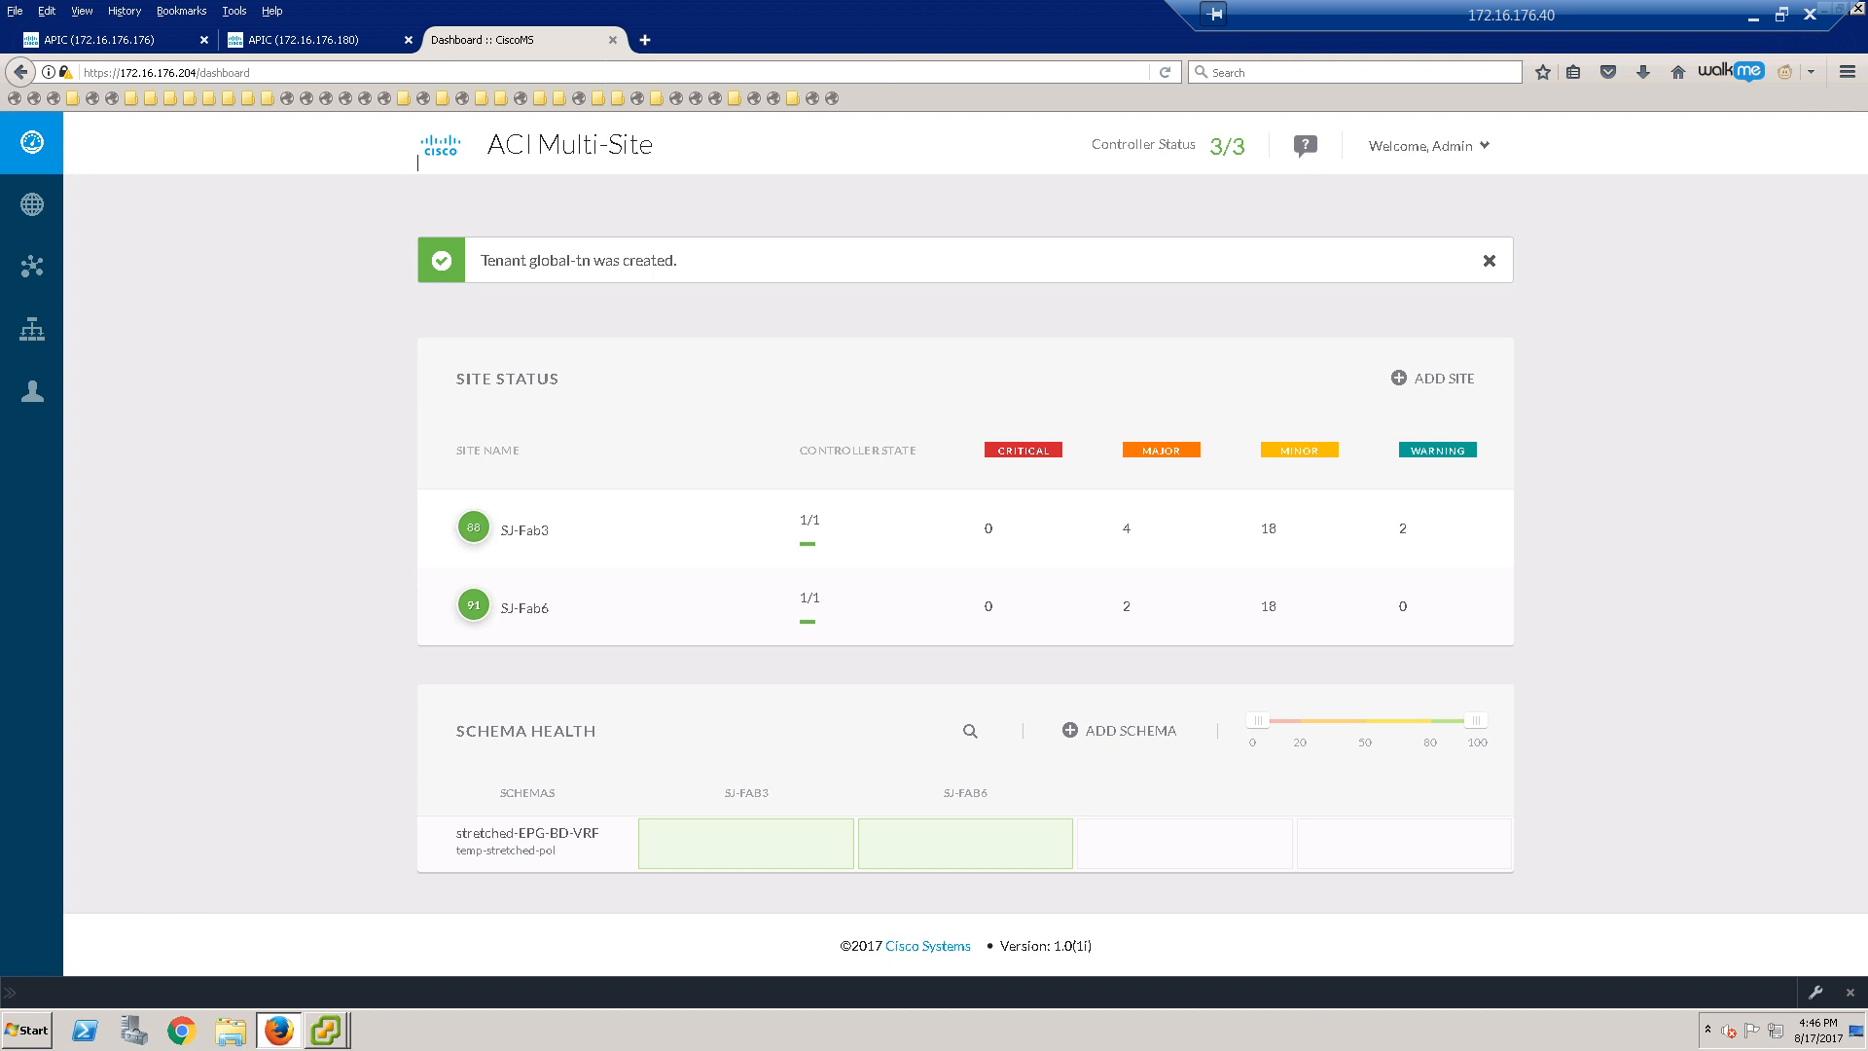
# Step: Bring up the stretch-topo.JPG and Fab3 & Fab6 MSC Details.png diagrams, centring the second
pyautogui.hotkey('alt', 'Tab')
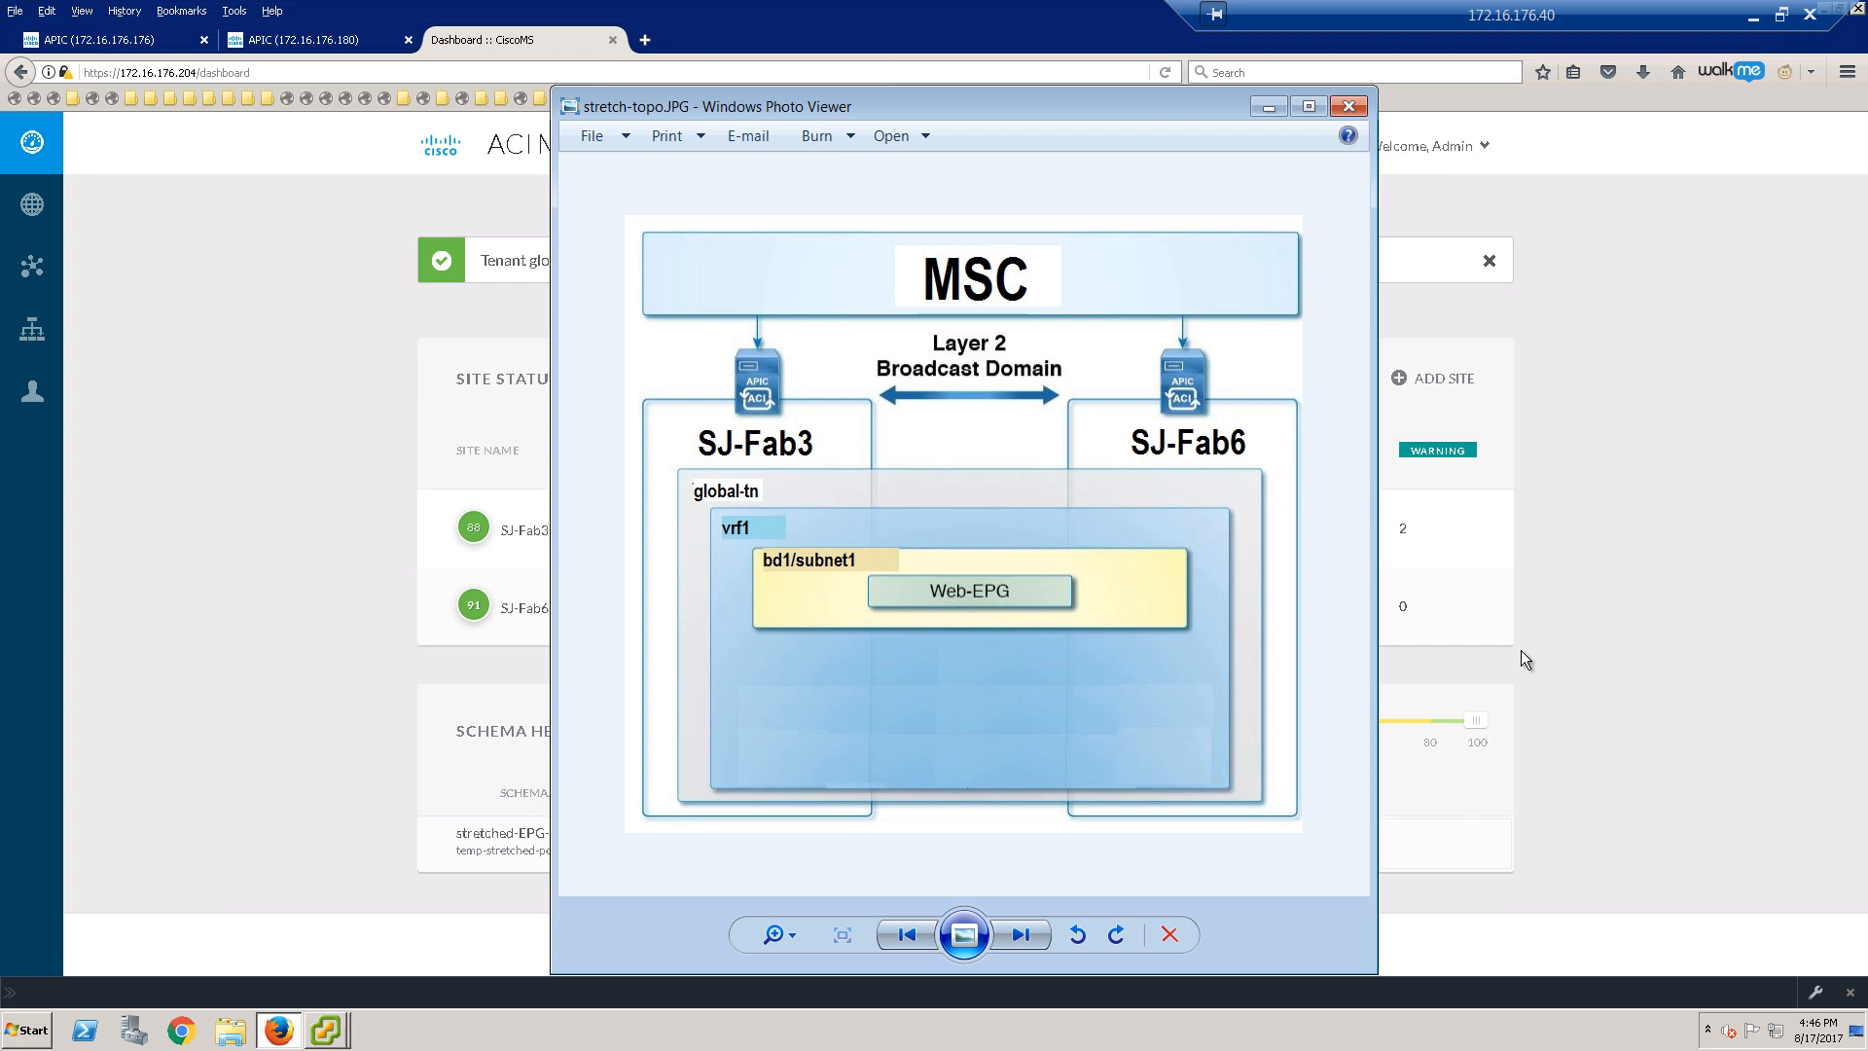
pyautogui.hotkey('alt', 'Tab')
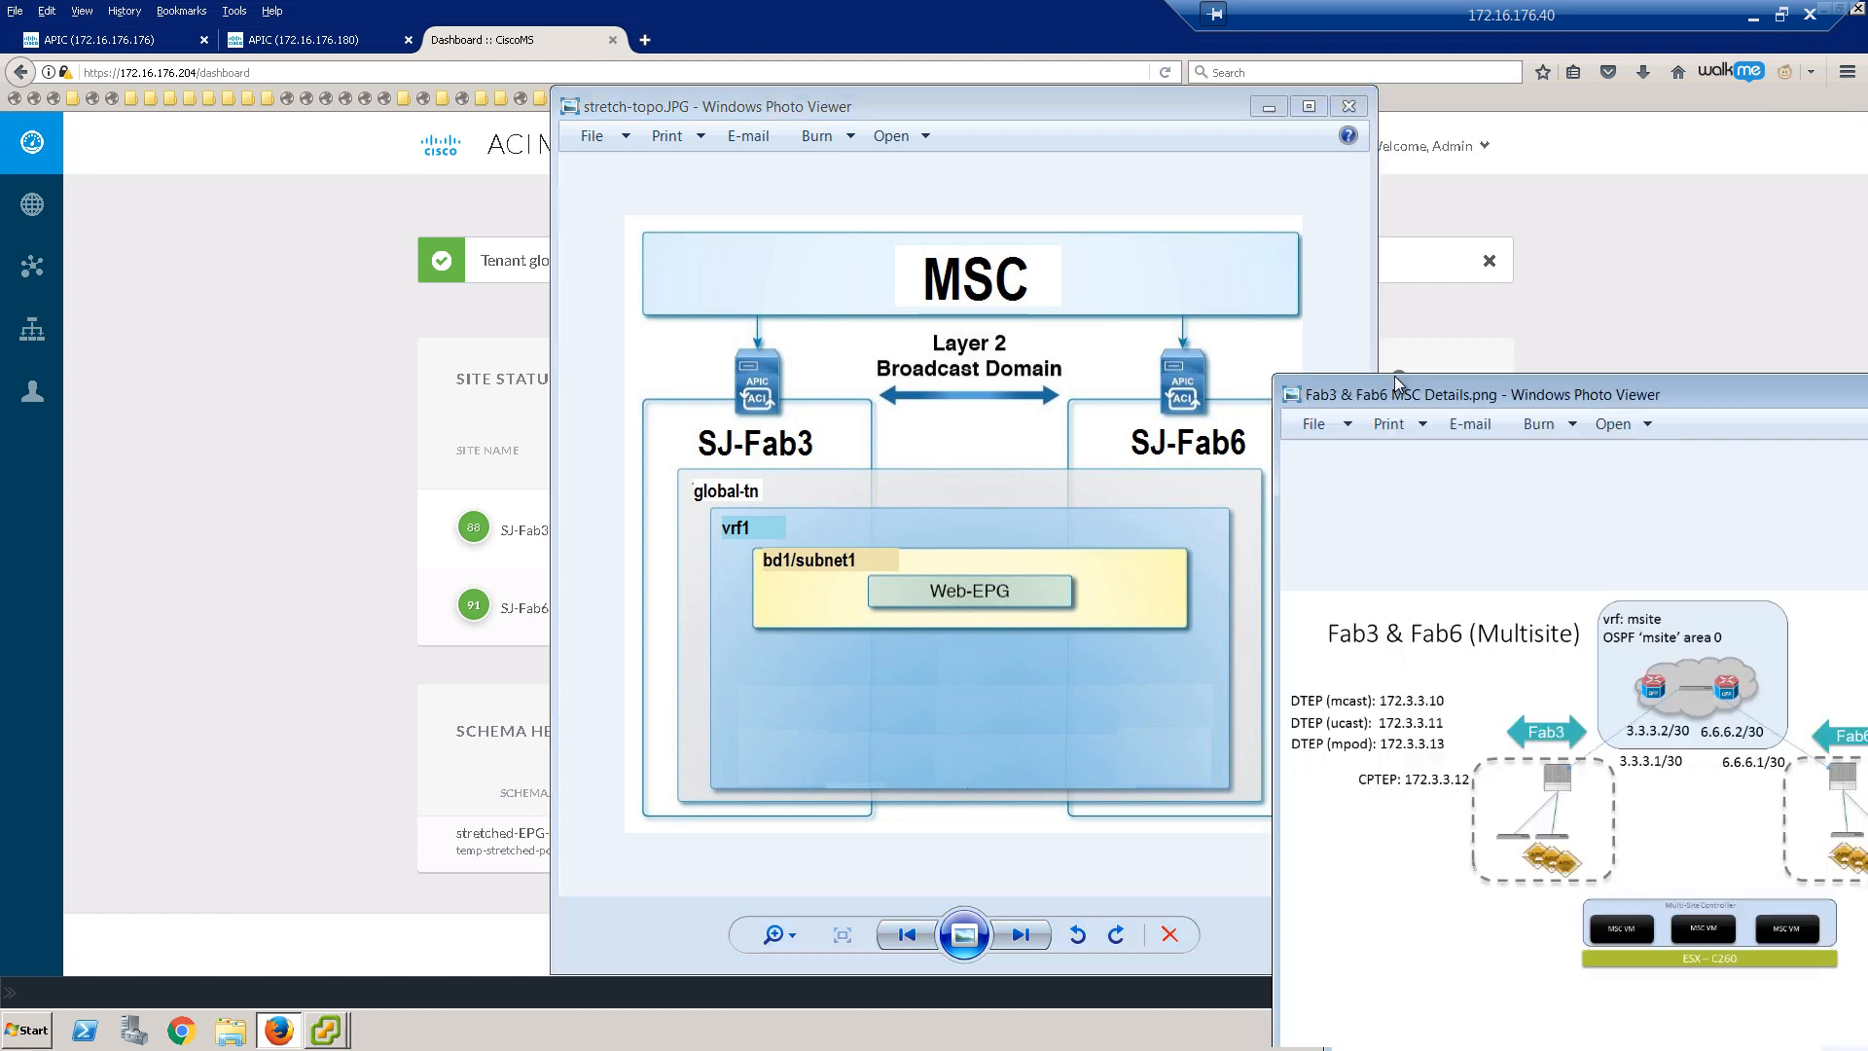
pyautogui.moveTo(1393, 375); pyautogui.dragTo(902, 149)
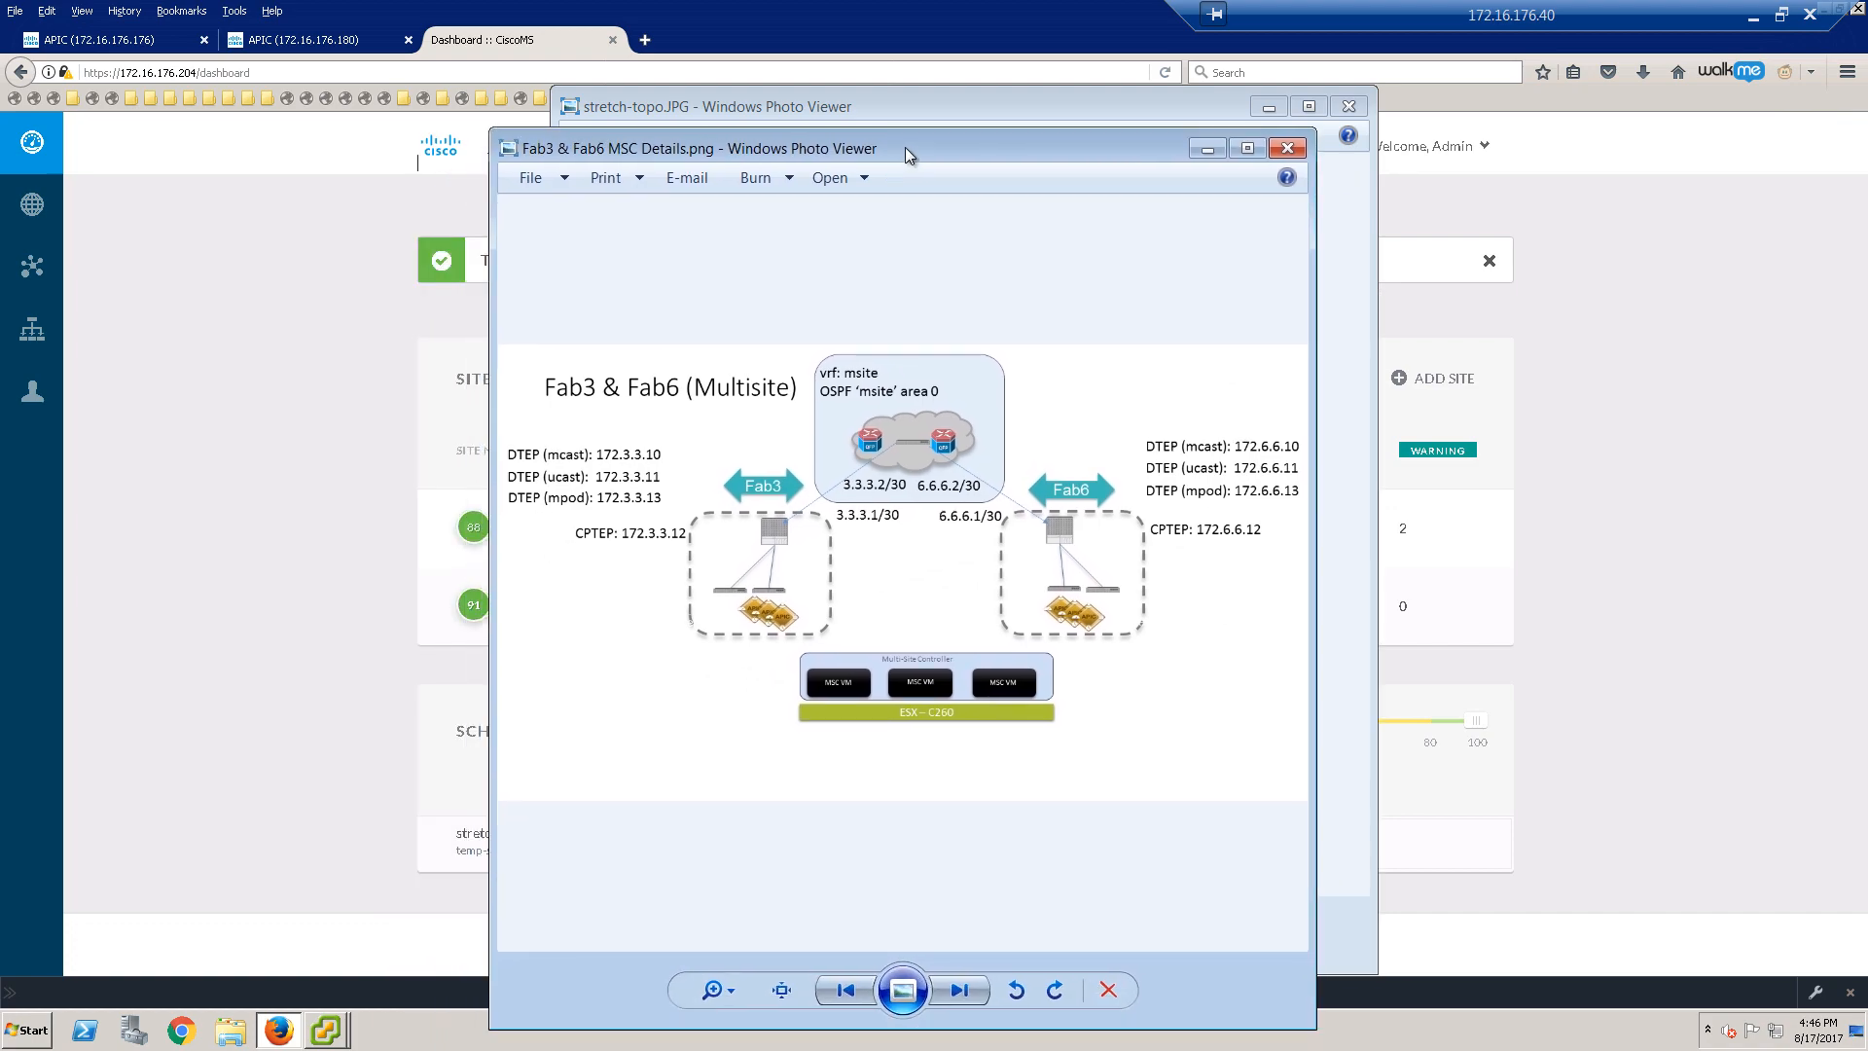